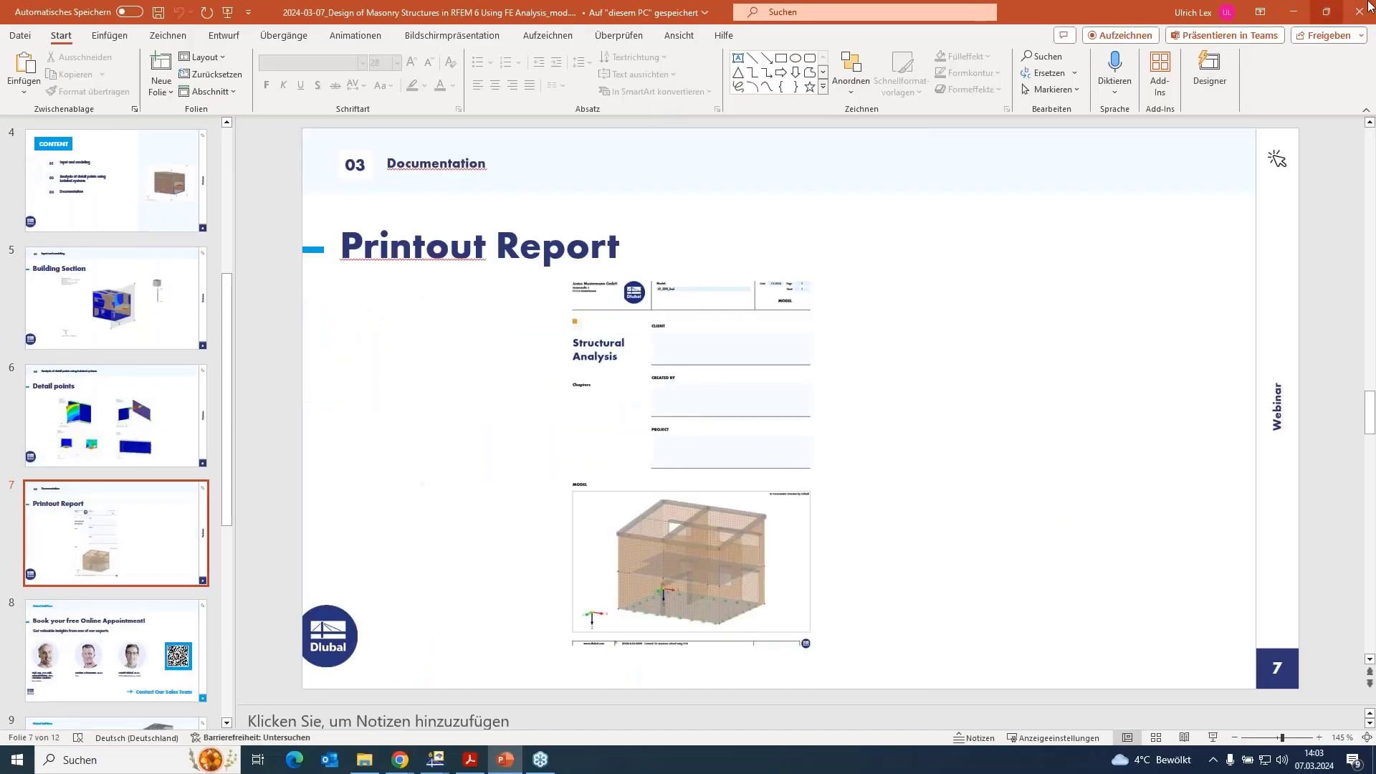
Switch to RFEM and review the add-ons activated in the base data of the EFH_Input model.
{"action": "left_click", "coordinate": [1289, 13]}
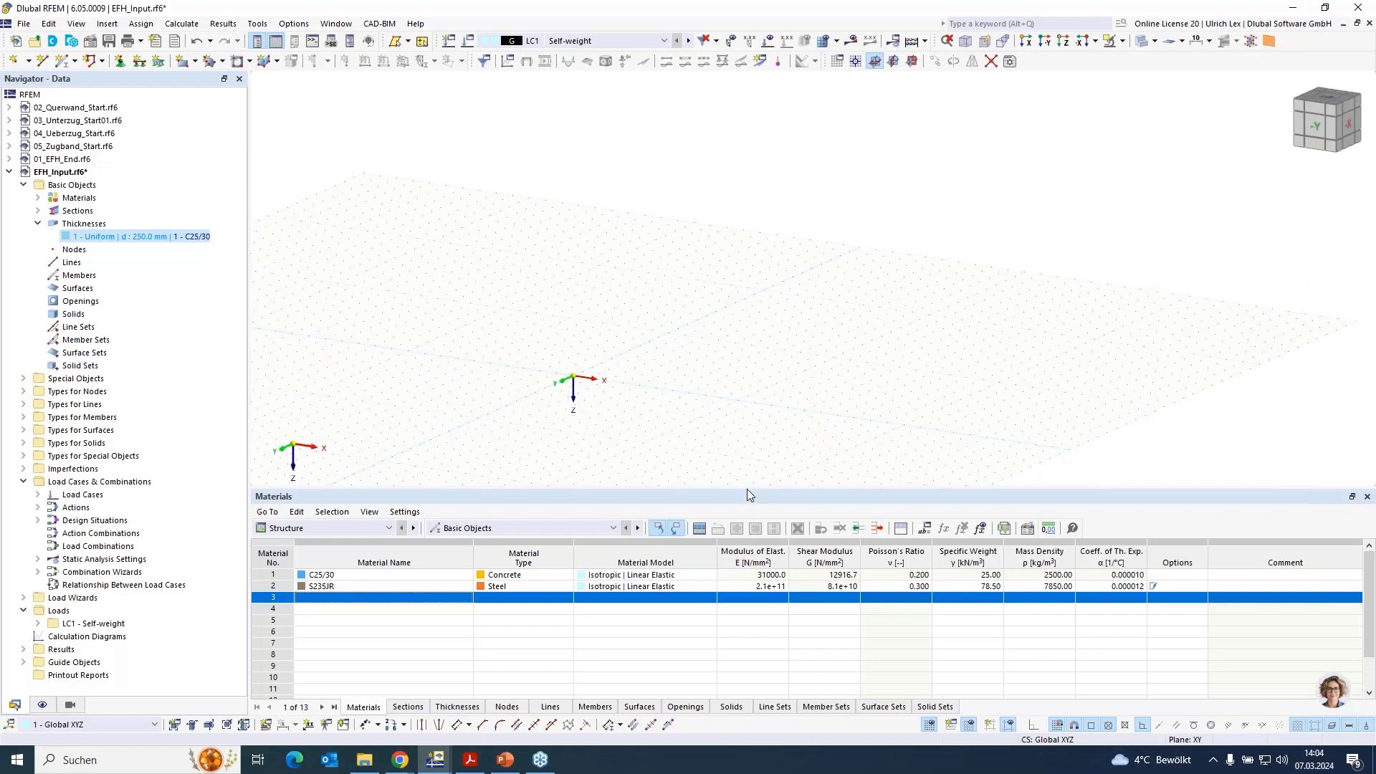
{"action": "left_click_drag", "start_coordinate": [746, 489], "coordinate": [745, 572]}
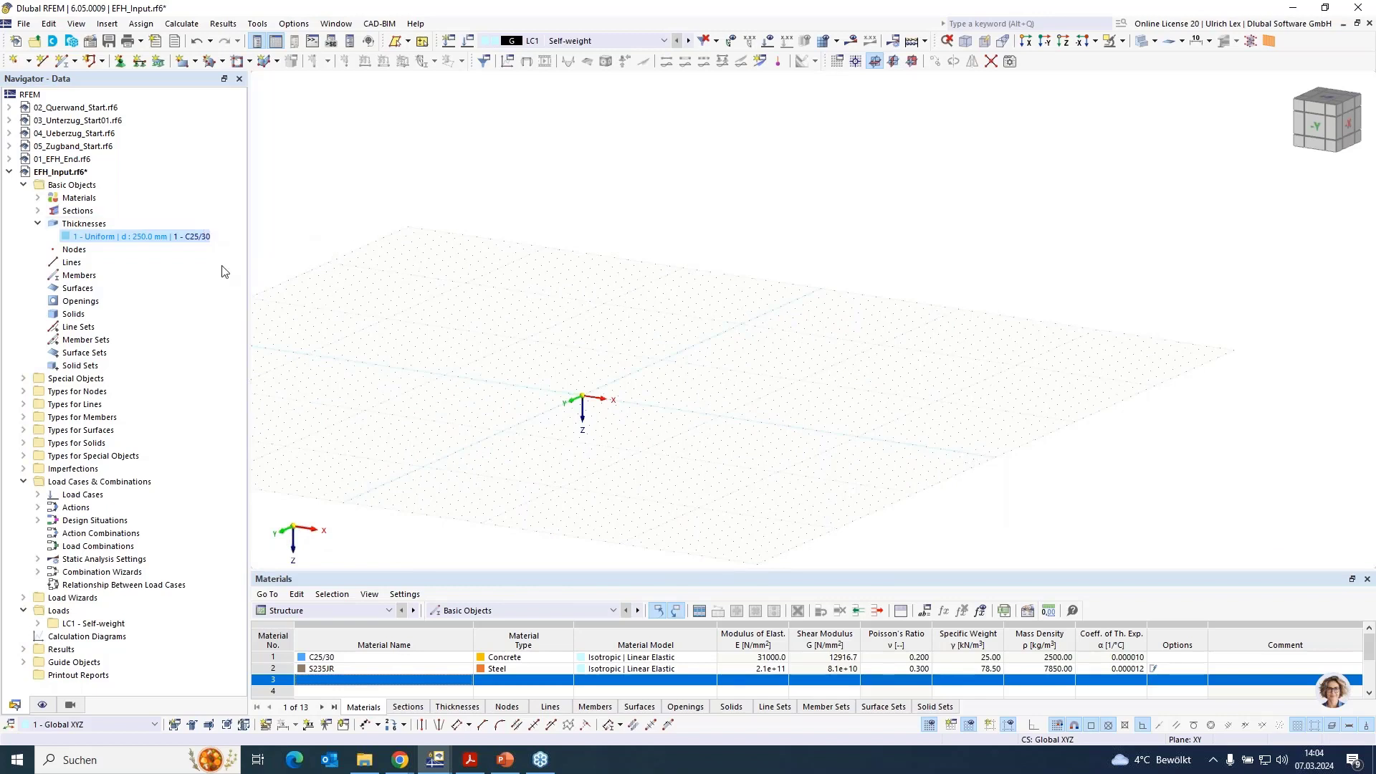
{"action": "right_click", "coordinate": [66, 176]}
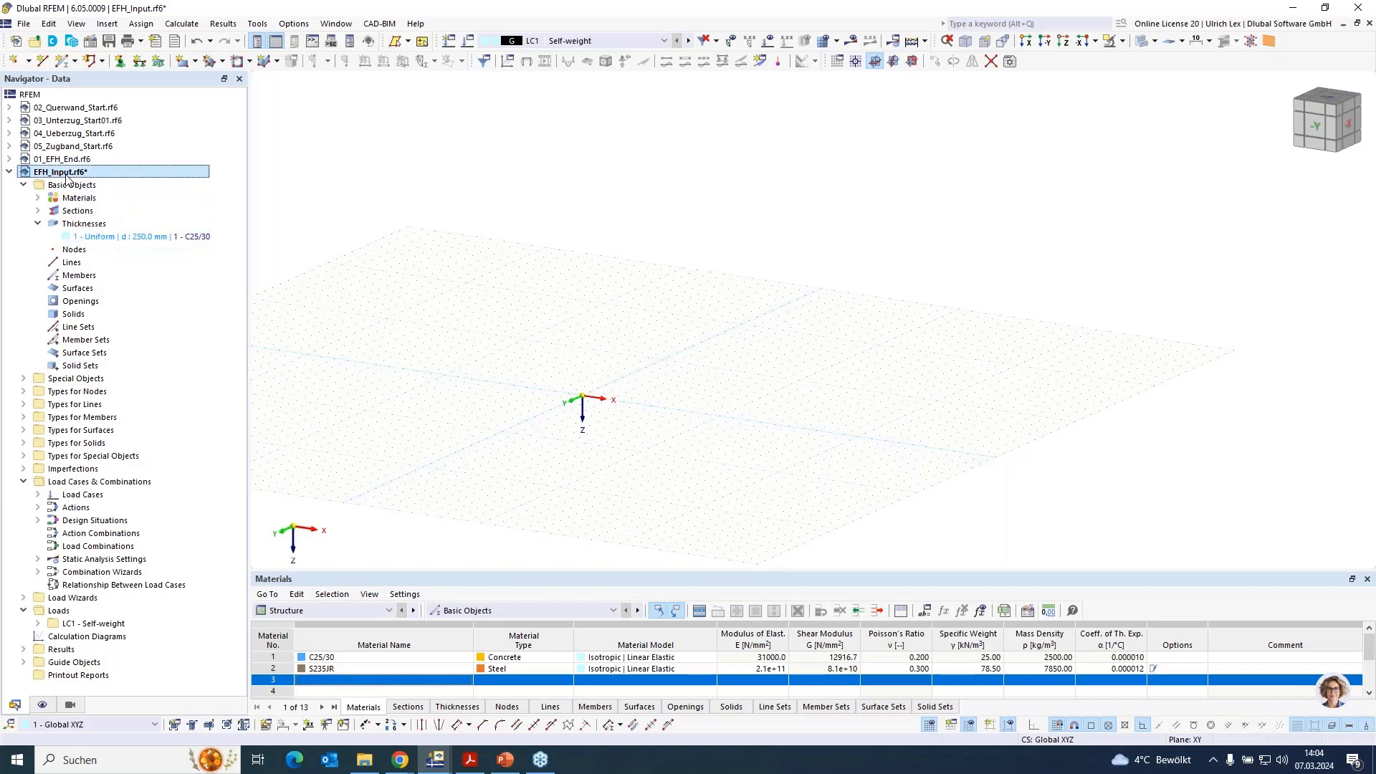
{"action": "left_click", "coordinate": [119, 188]}
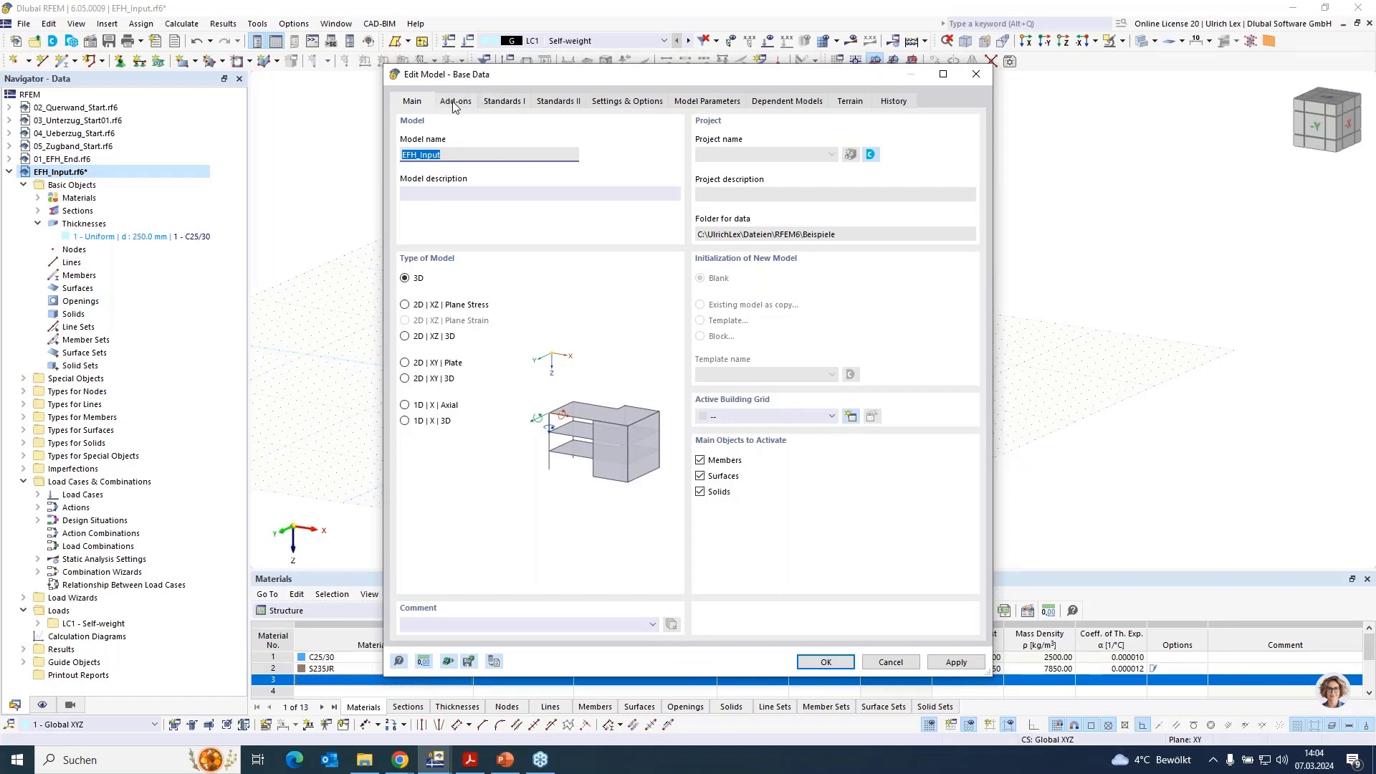
{"action": "left_click", "coordinate": [452, 105]}
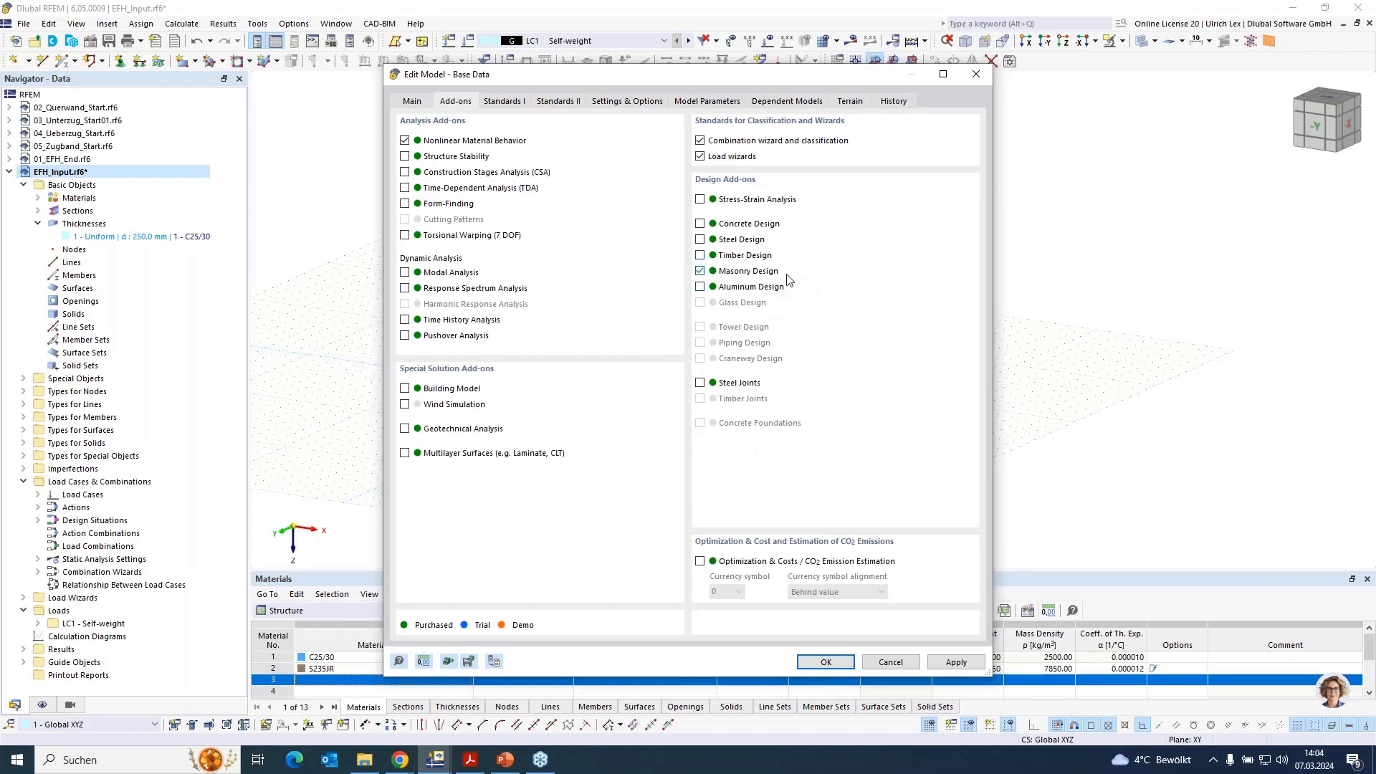
{"action": "left_click", "coordinate": [891, 661]}
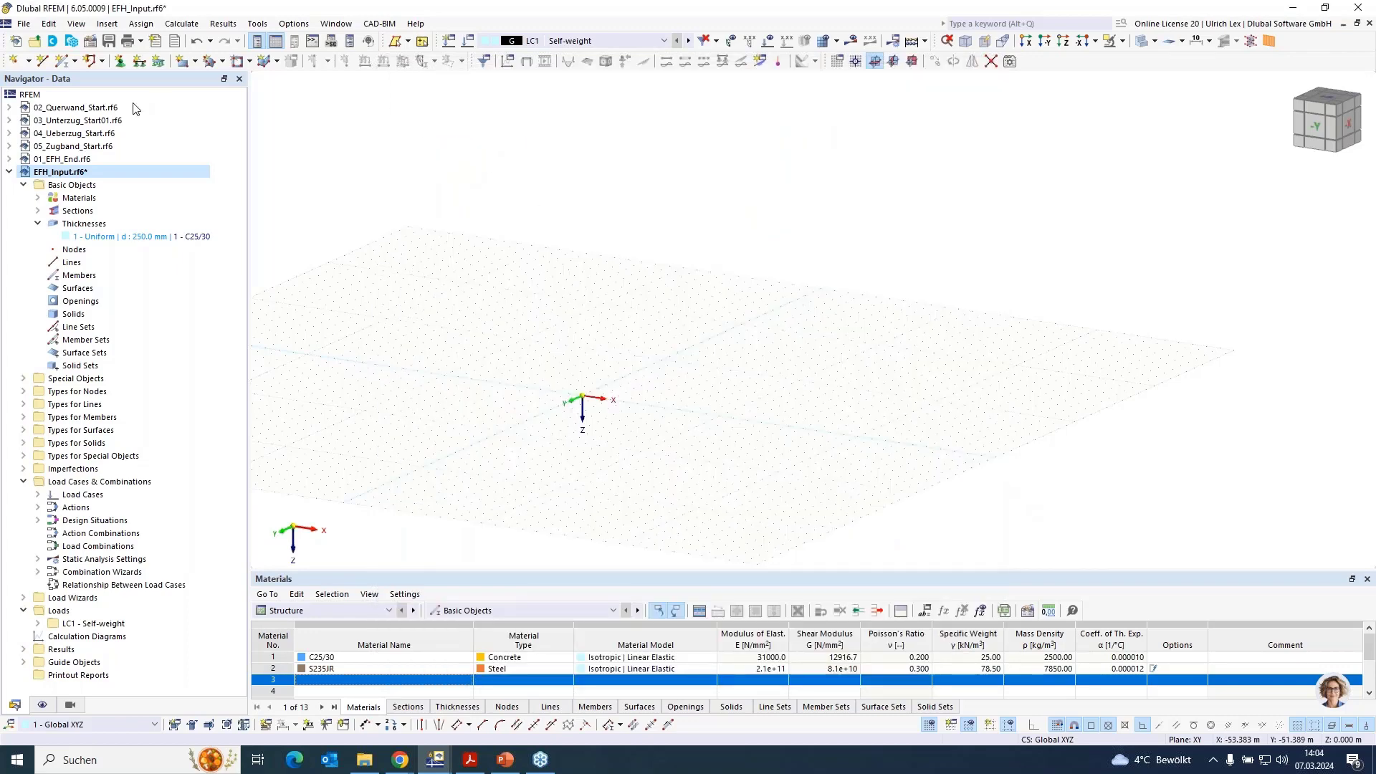
Add the Wienerberger mortared masonry material Porotherm 38 Plan, Thin Layer Mortar 1-3 mm, using the Orthotropic | Masonry | Plastic (Surfaces) model.
{"action": "right_click", "coordinate": [72, 200]}
{"action": "left_click", "coordinate": [155, 225]}
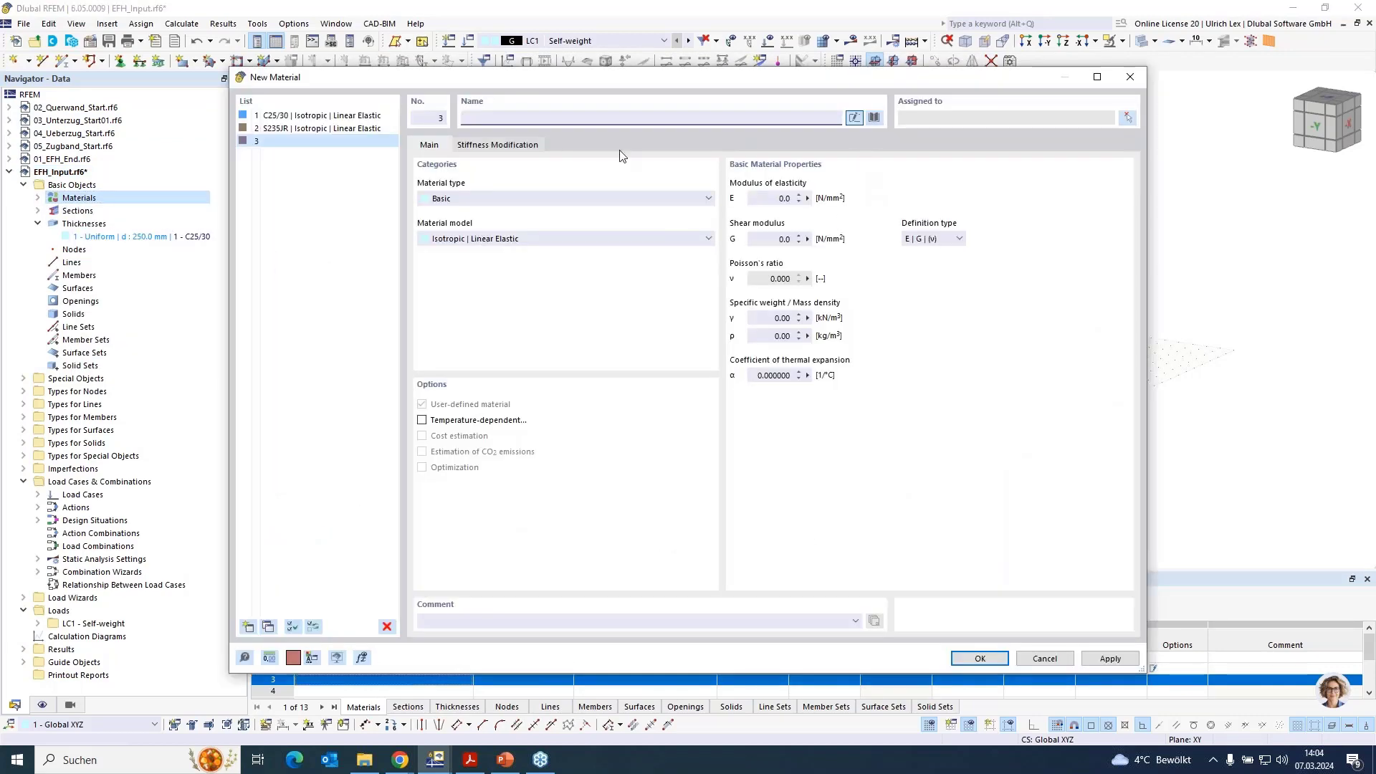
{"action": "left_click", "coordinate": [873, 118]}
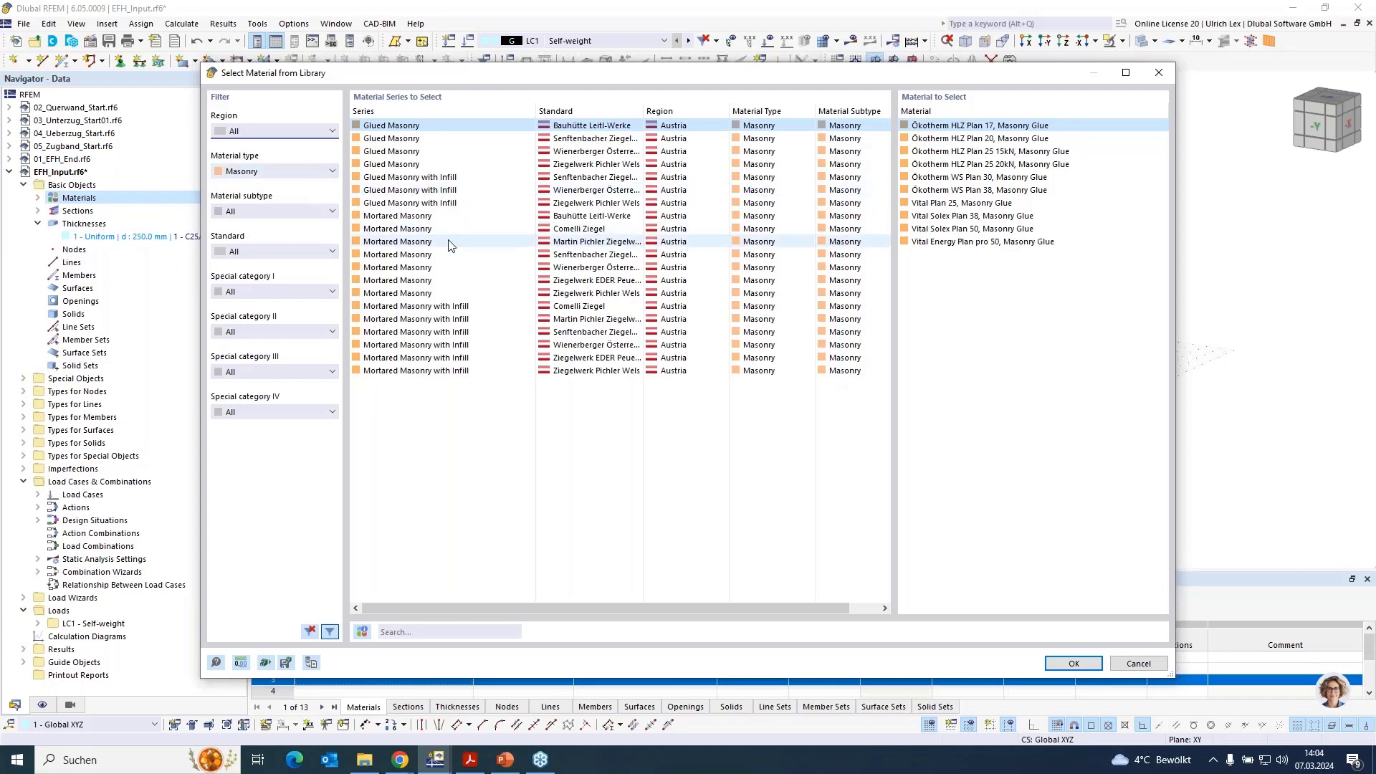
{"action": "left_click", "coordinate": [757, 268]}
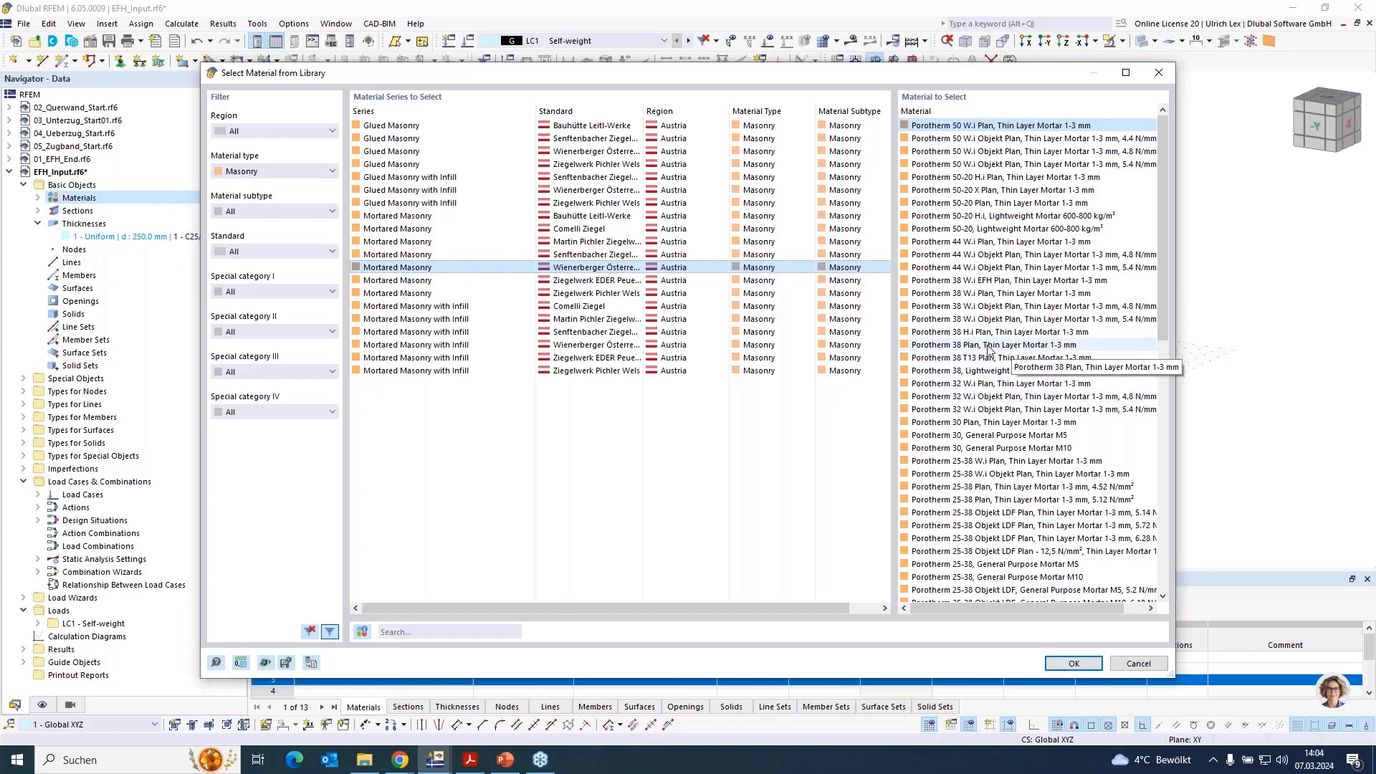
{"action": "left_click", "coordinate": [954, 346]}
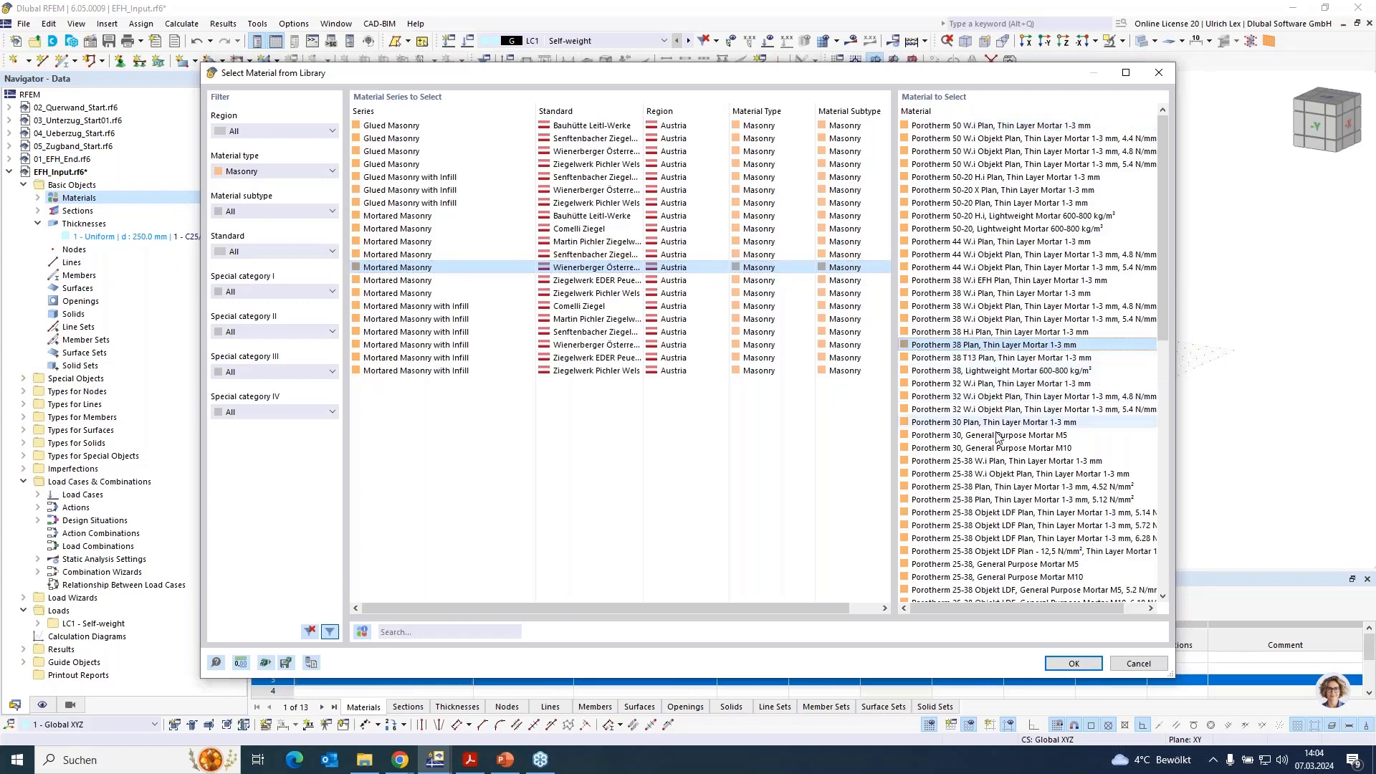
{"action": "left_click", "coordinate": [1079, 663]}
{"action": "left_click", "coordinate": [578, 238]}
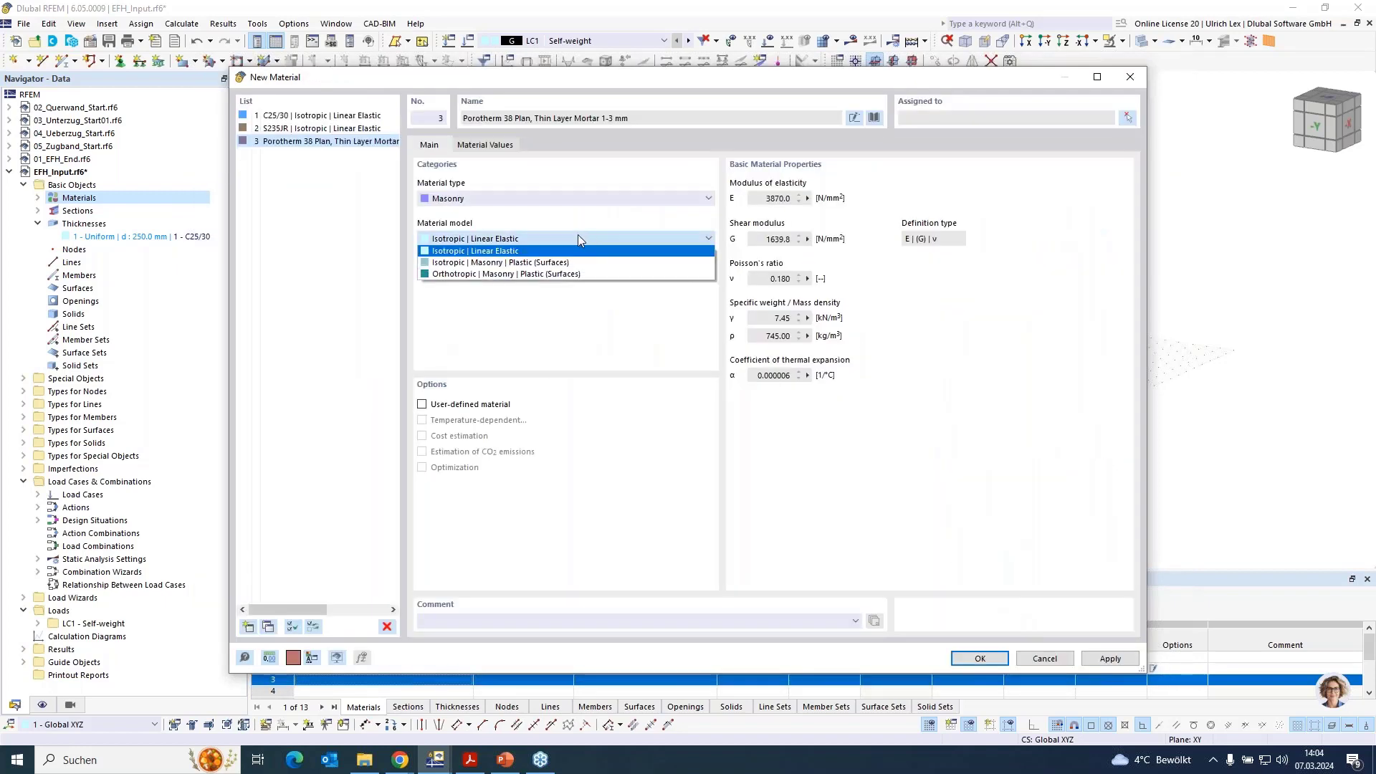
{"action": "left_click", "coordinate": [442, 275]}
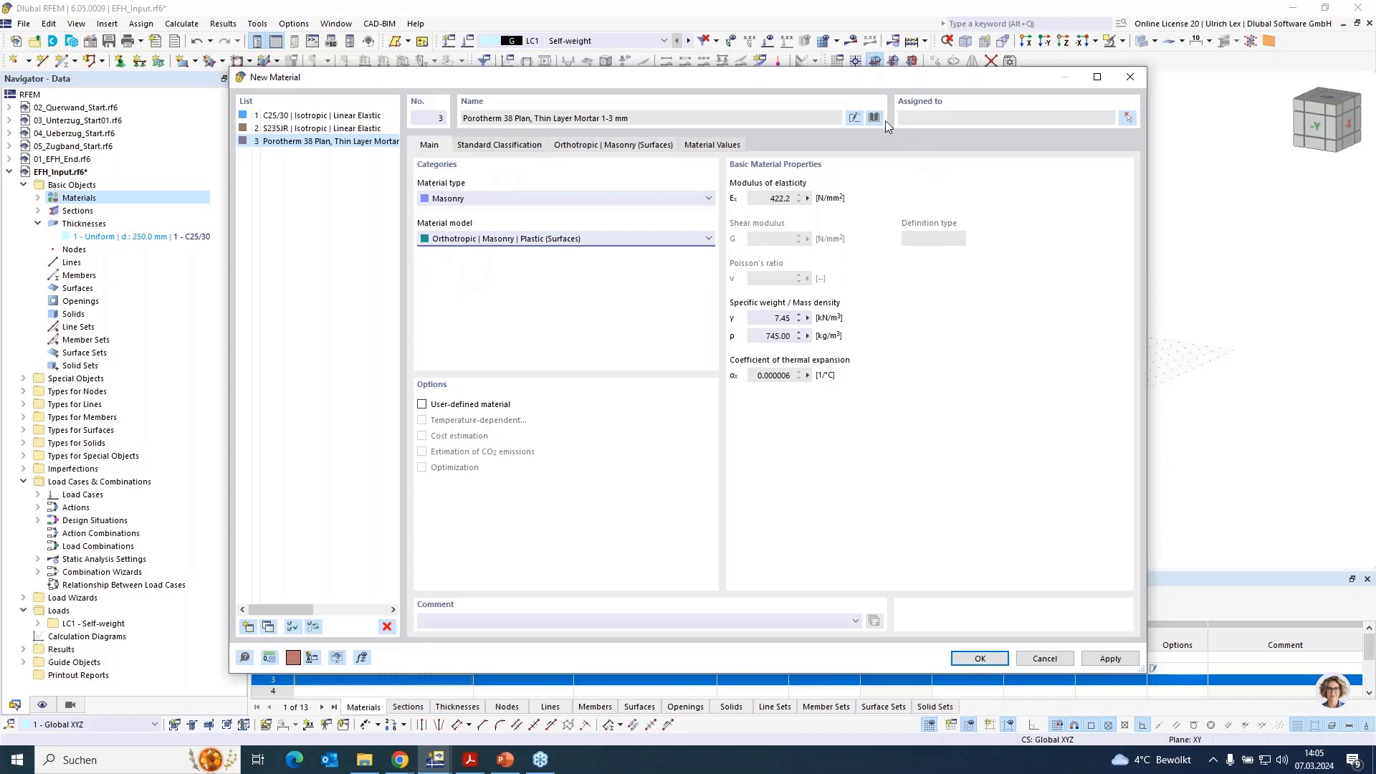
Examine the Porotherm 38 Plan material's brickwork grouping, mortar options, and orthotropic stiffness and strength parameters.
{"action": "left_click", "coordinate": [504, 147]}
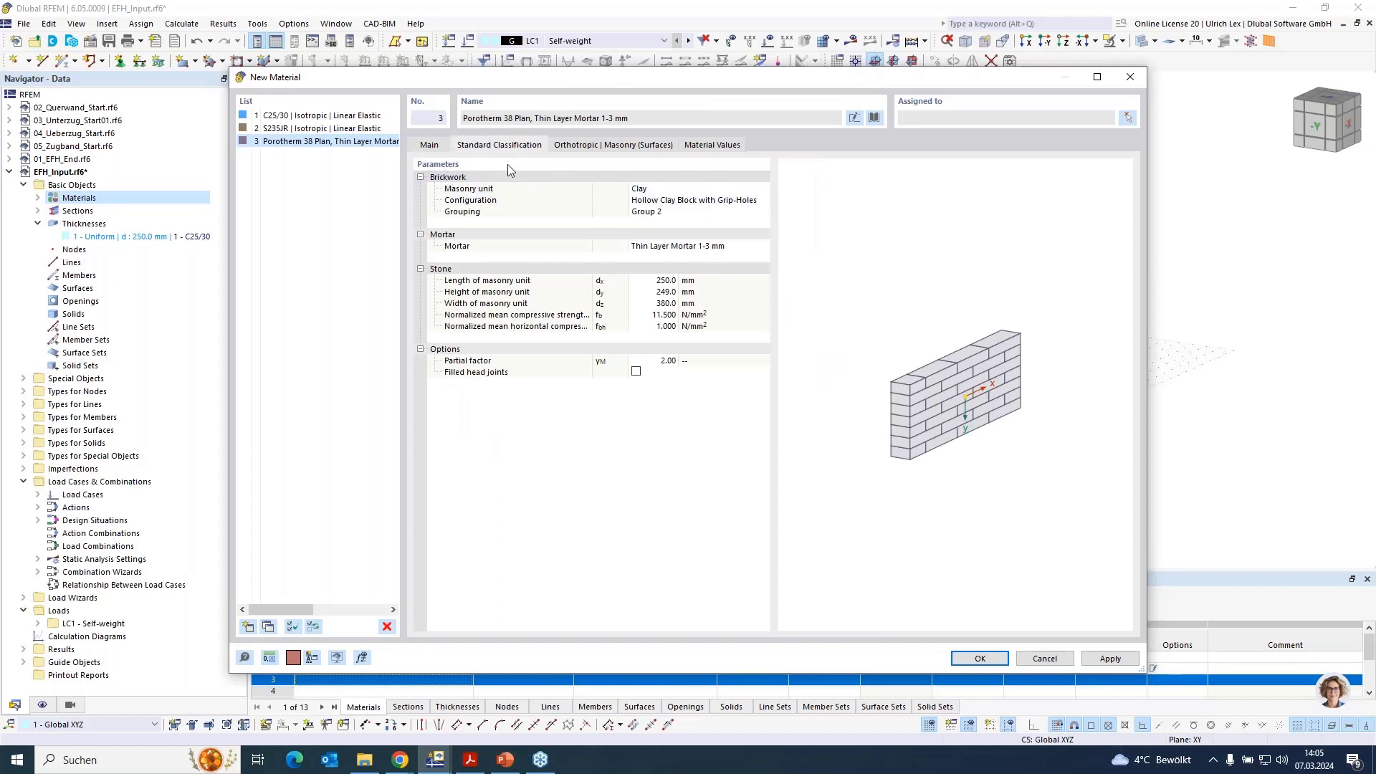
{"action": "left_click", "coordinate": [681, 218]}
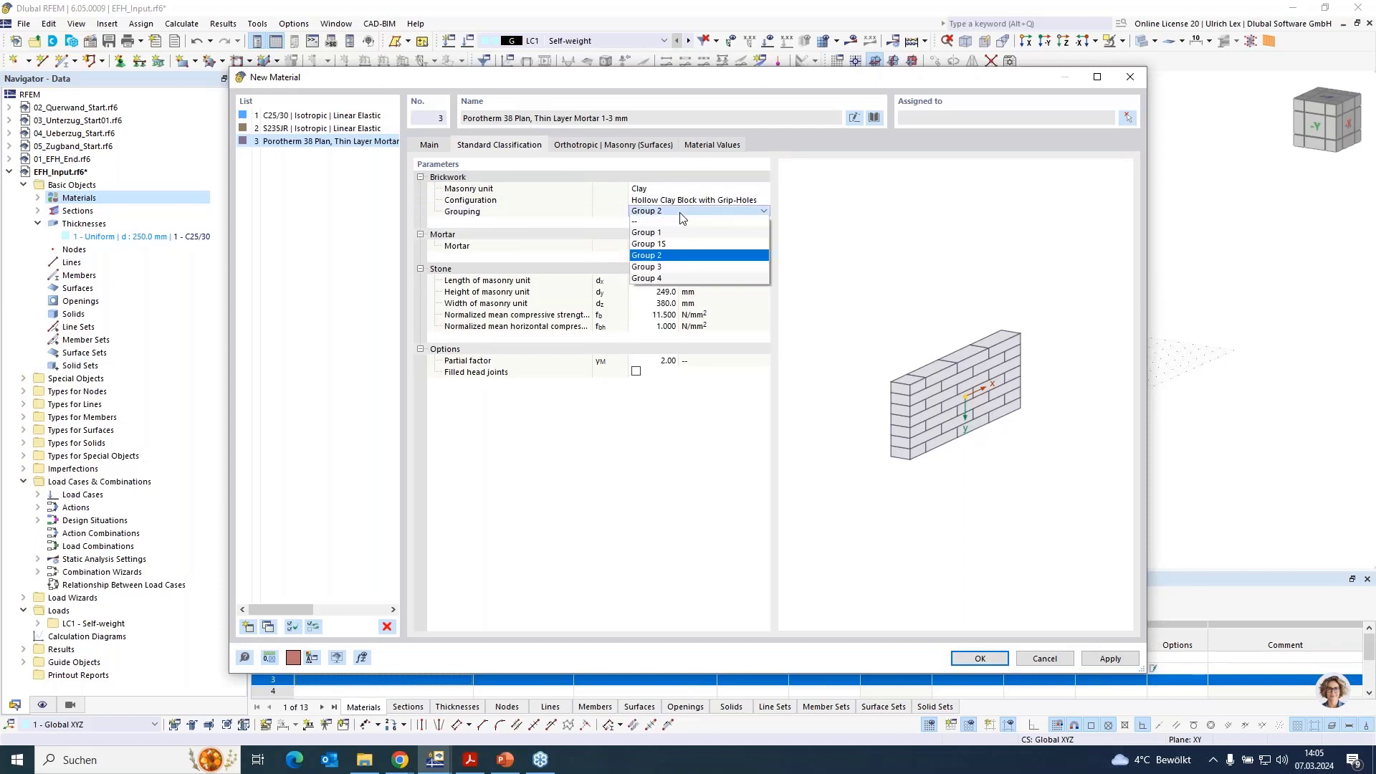
{"action": "left_click", "coordinate": [680, 214]}
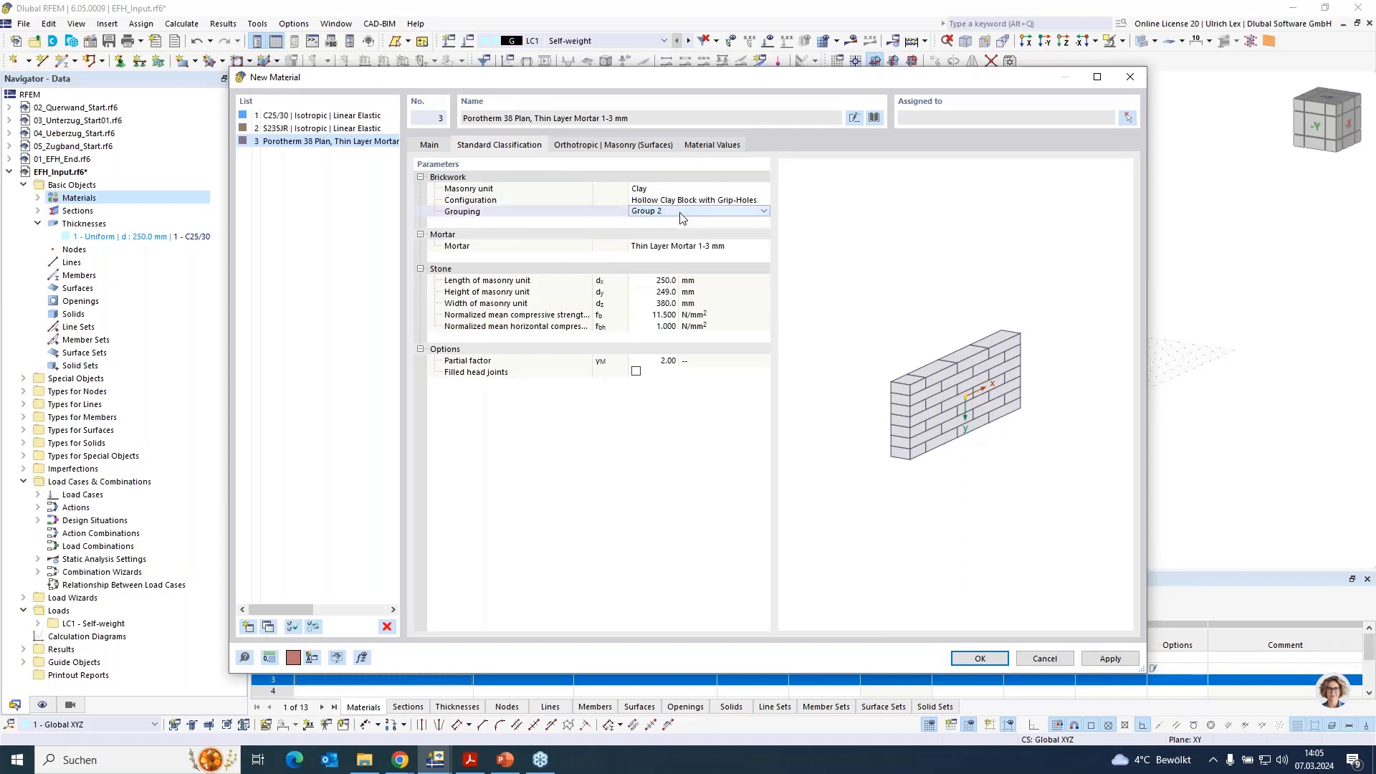
{"action": "left_click", "coordinate": [680, 249]}
{"action": "left_click", "coordinate": [735, 247]}
{"action": "left_click", "coordinate": [738, 246]}
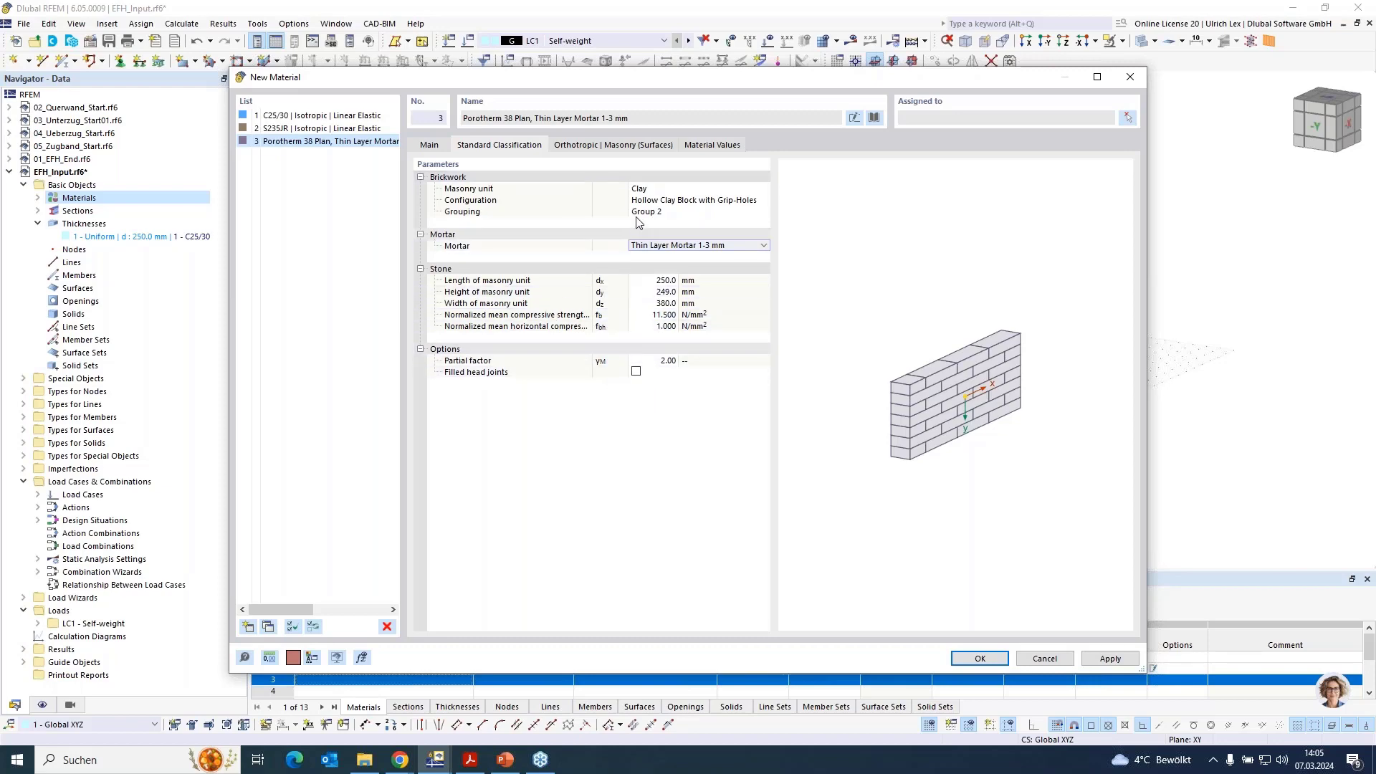
{"action": "left_click", "coordinate": [632, 149]}
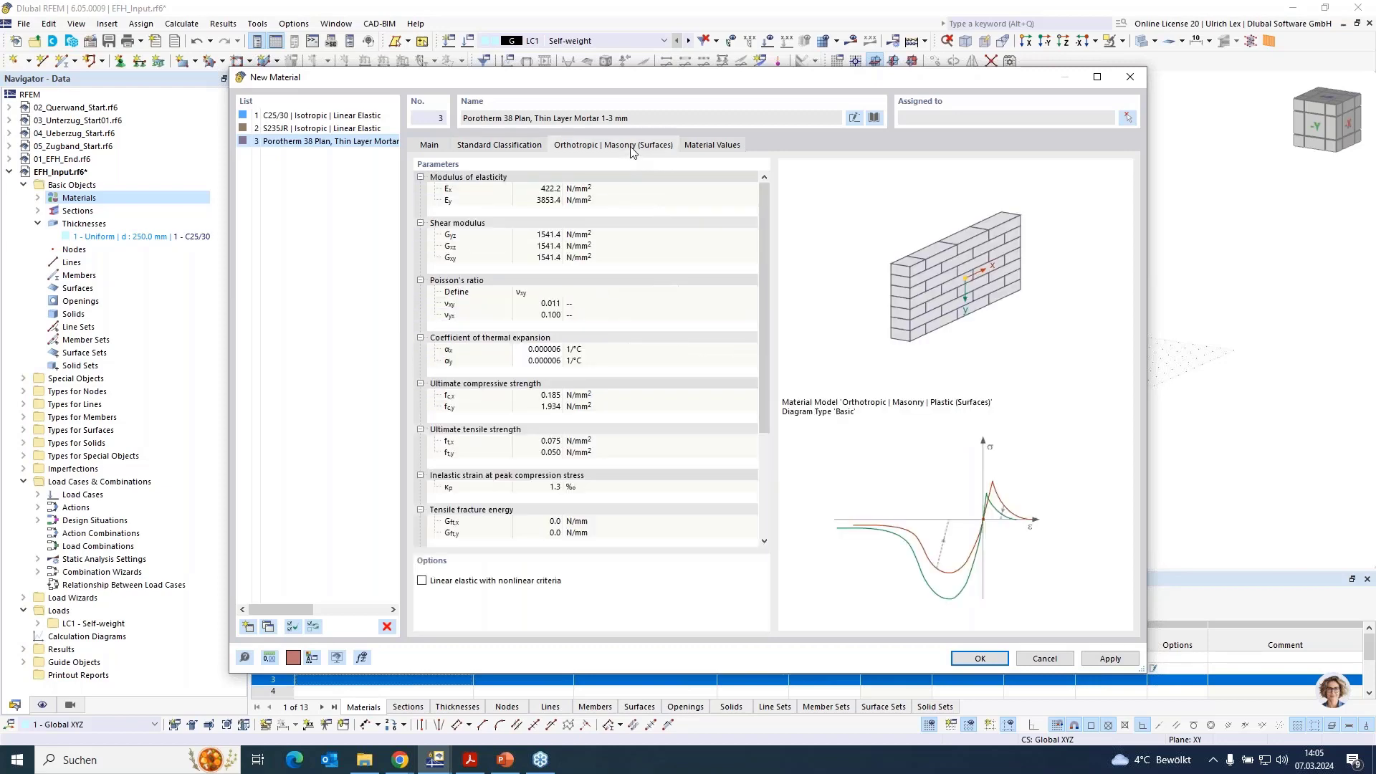
{"action": "left_click_drag", "start_coordinate": [661, 69], "coordinate": [651, 28]}
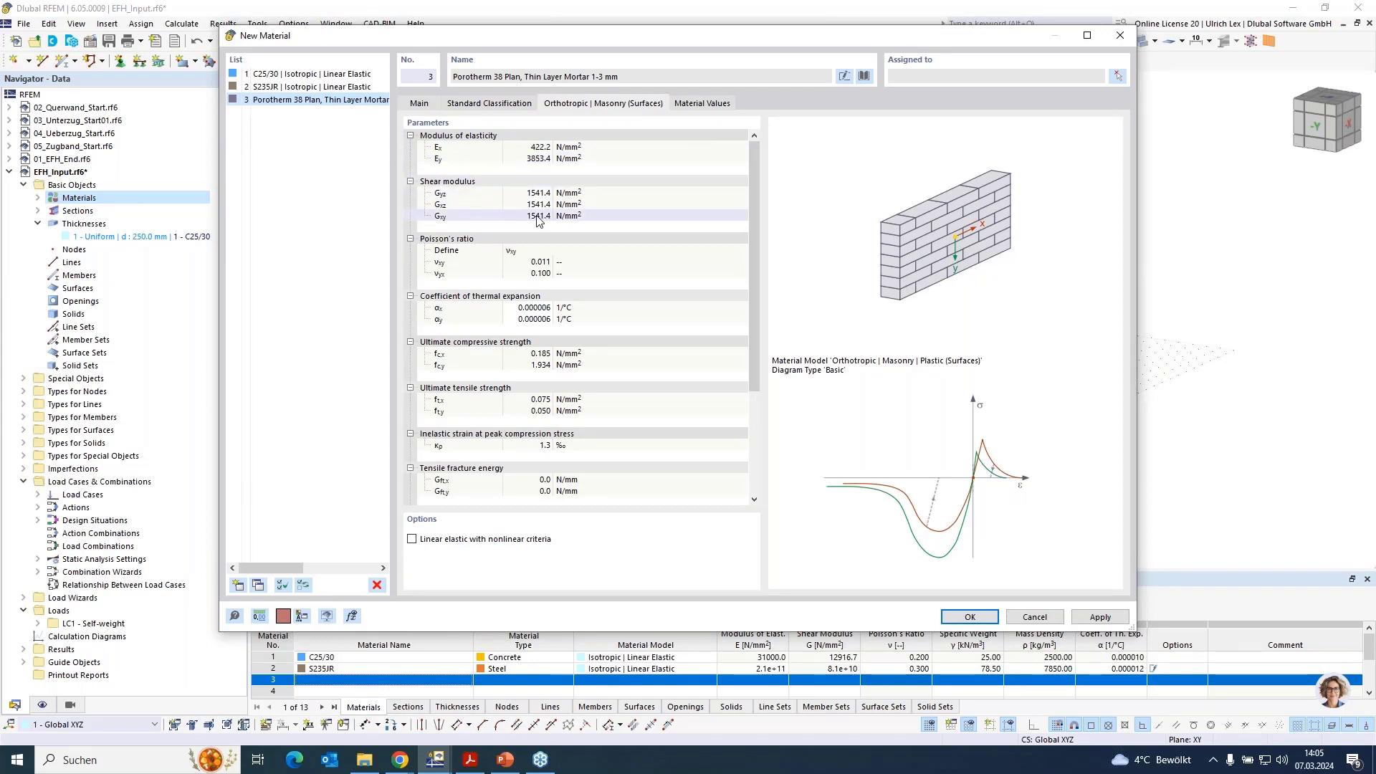
{"action": "scroll", "coordinate": [592, 287], "scroll_direction": "down", "scroll_amount": 1}
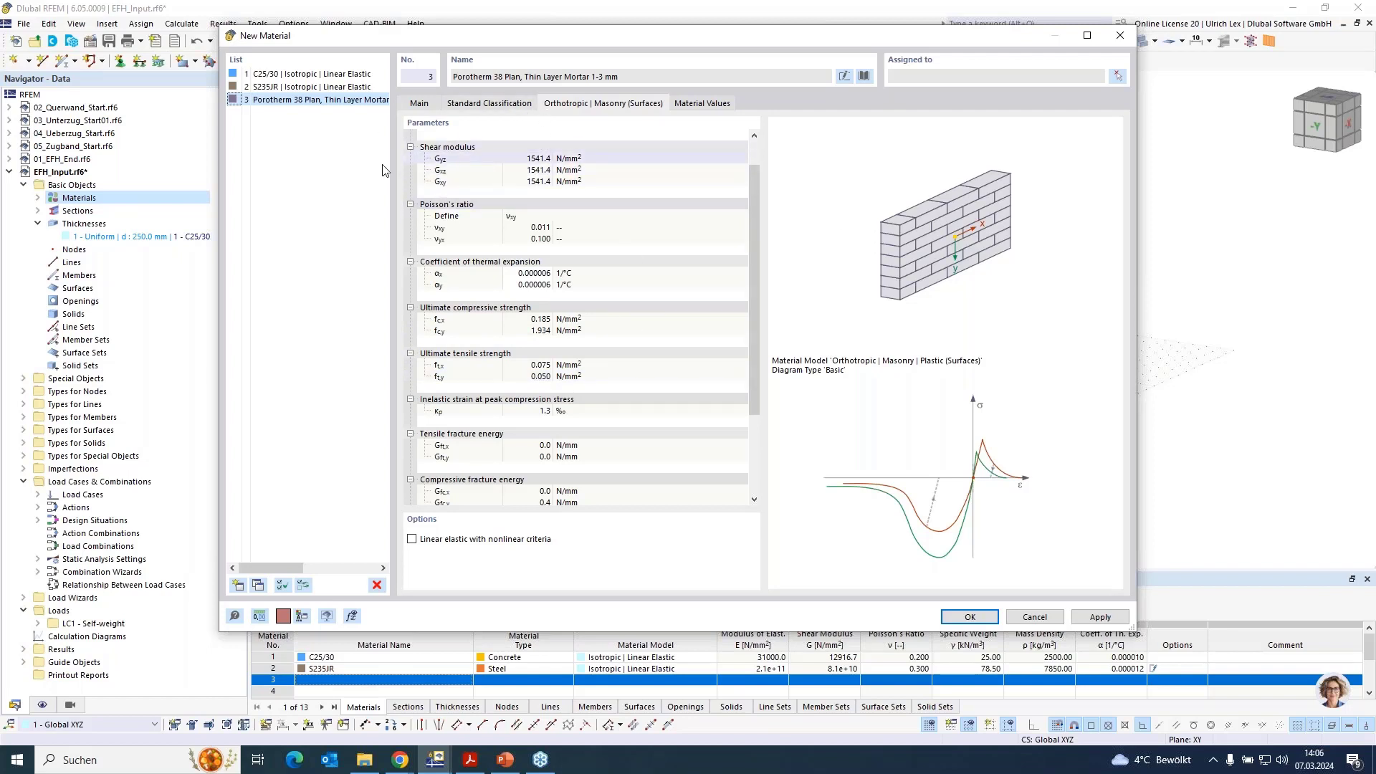
Add a second Wienerberger mortared masonry material from the library: Porotherm 17-50 Plan, Thin Layer Mortar 1-3 mm, 5.61 N/mm².
{"action": "left_click", "coordinate": [238, 585]}
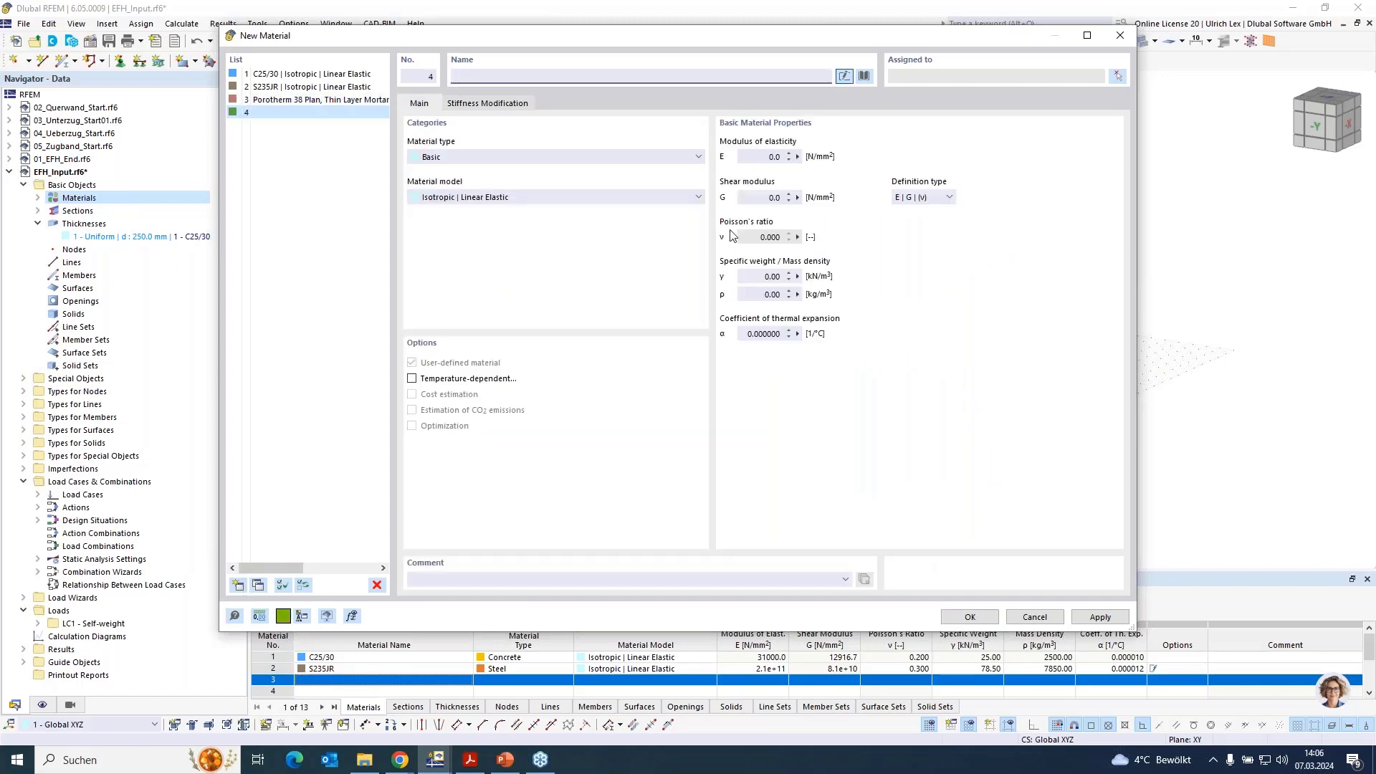
{"action": "left_click", "coordinate": [864, 76]}
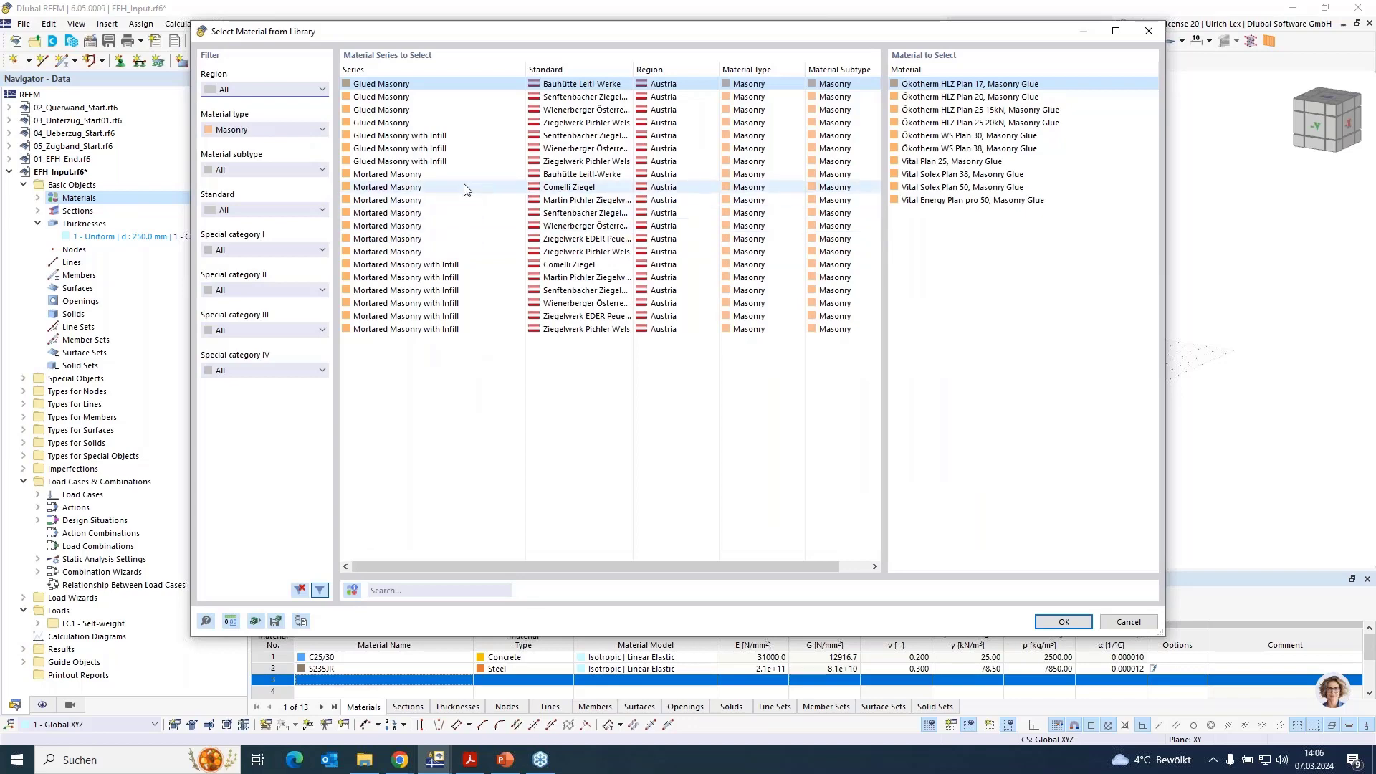
{"action": "left_click", "coordinate": [478, 226]}
{"action": "scroll", "coordinate": [1021, 360], "scroll_direction": "down", "scroll_amount": 8}
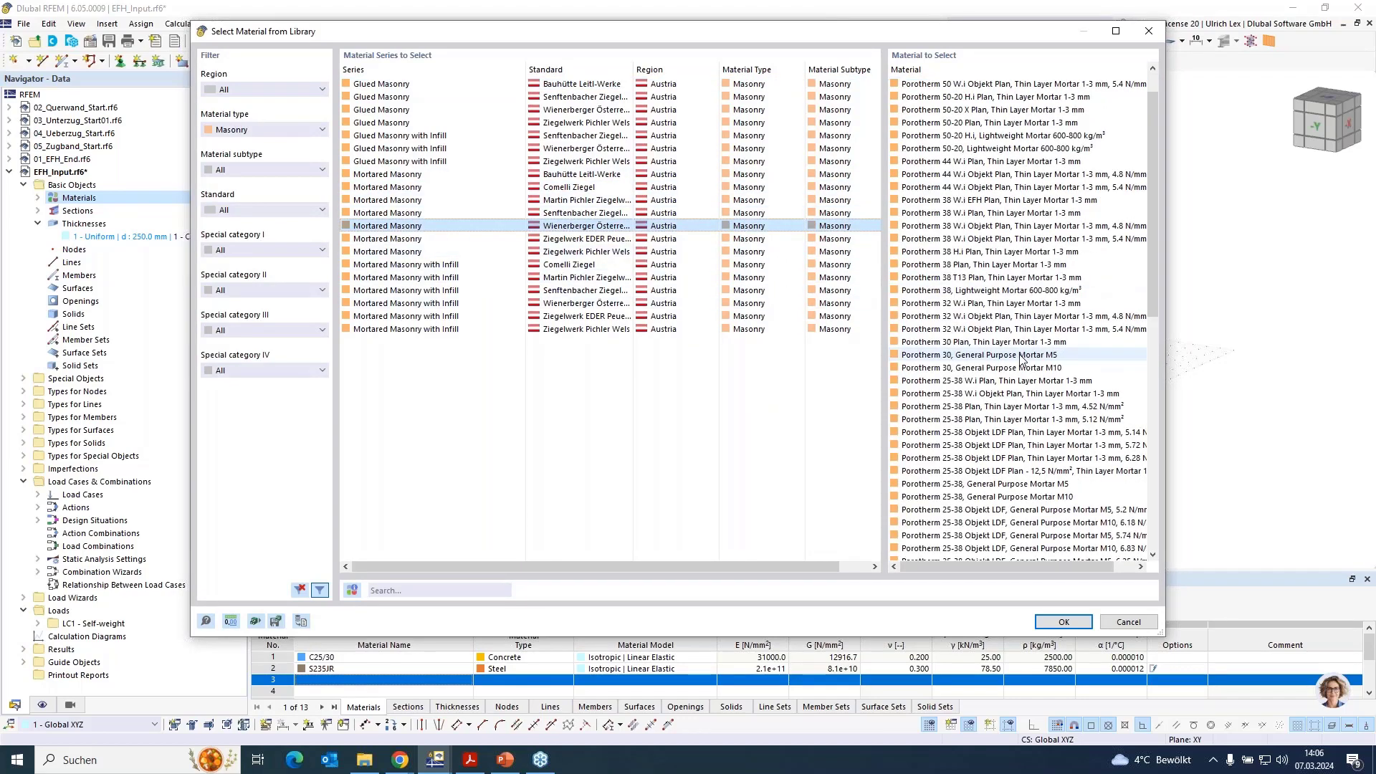
{"action": "scroll", "coordinate": [1021, 359], "scroll_direction": "down", "scroll_amount": 1}
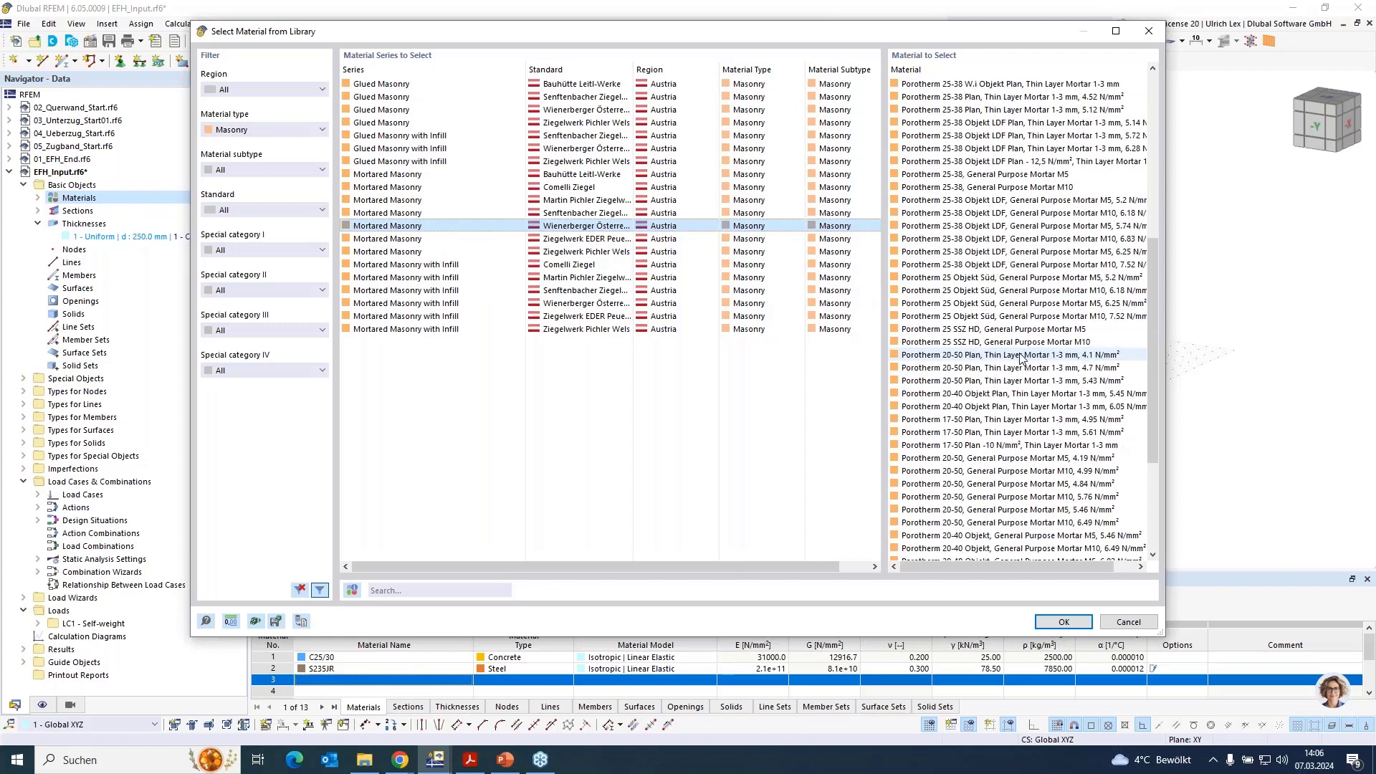
{"action": "left_click", "coordinate": [992, 433]}
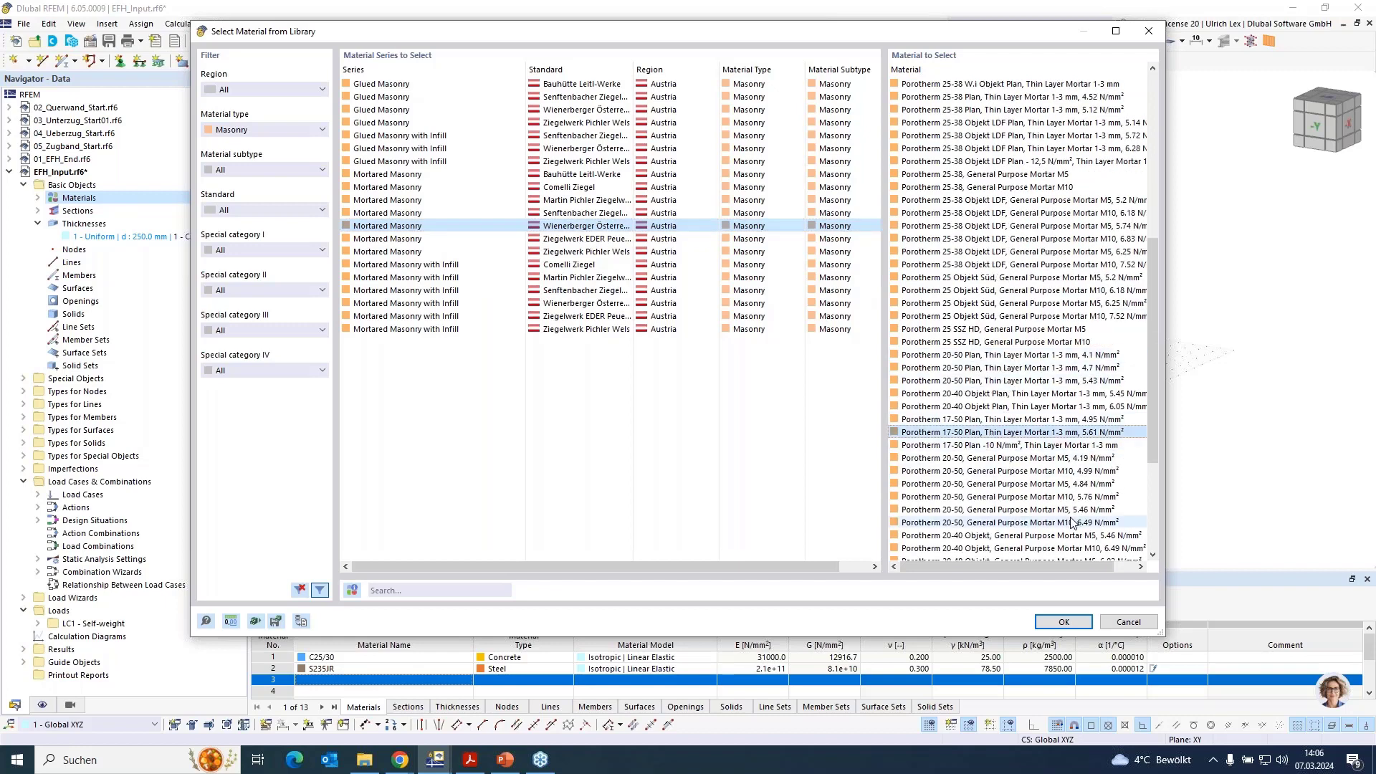
{"action": "left_click", "coordinate": [1064, 622]}
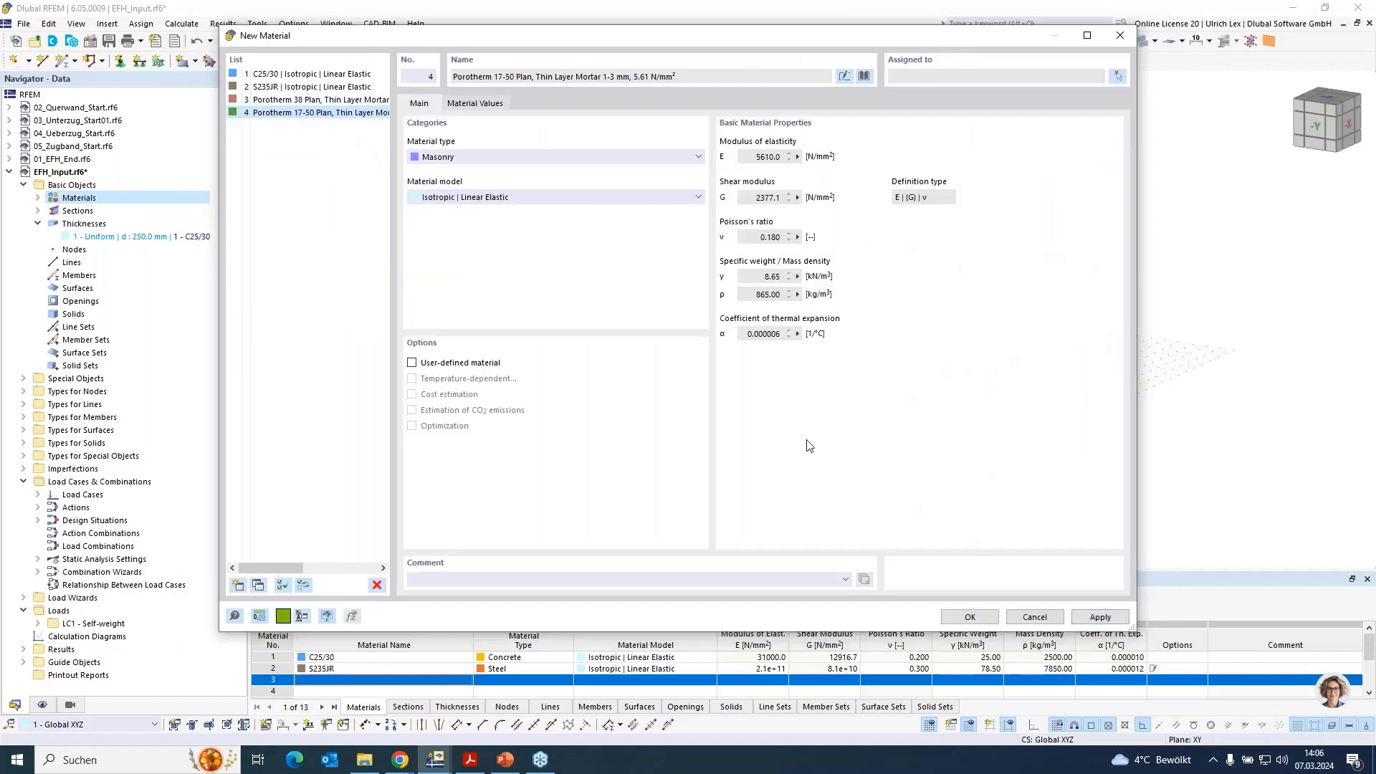
{"action": "left_click", "coordinate": [969, 617]}
Create a new uniform thickness of 200 mm with the C25/30 concrete material.
{"action": "scroll", "coordinate": [670, 256], "scroll_direction": "down", "scroll_amount": 1}
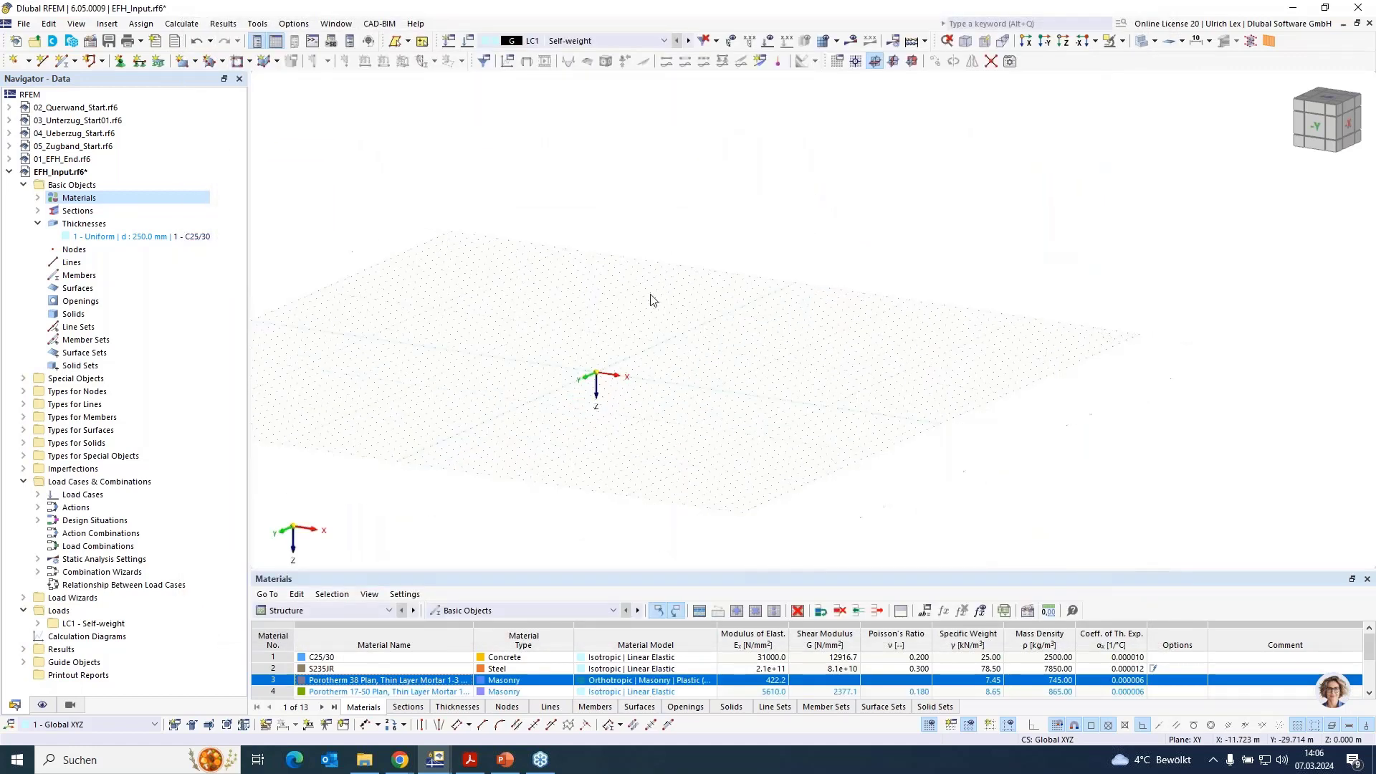
{"action": "scroll", "coordinate": [663, 394], "scroll_direction": "up", "scroll_amount": 2}
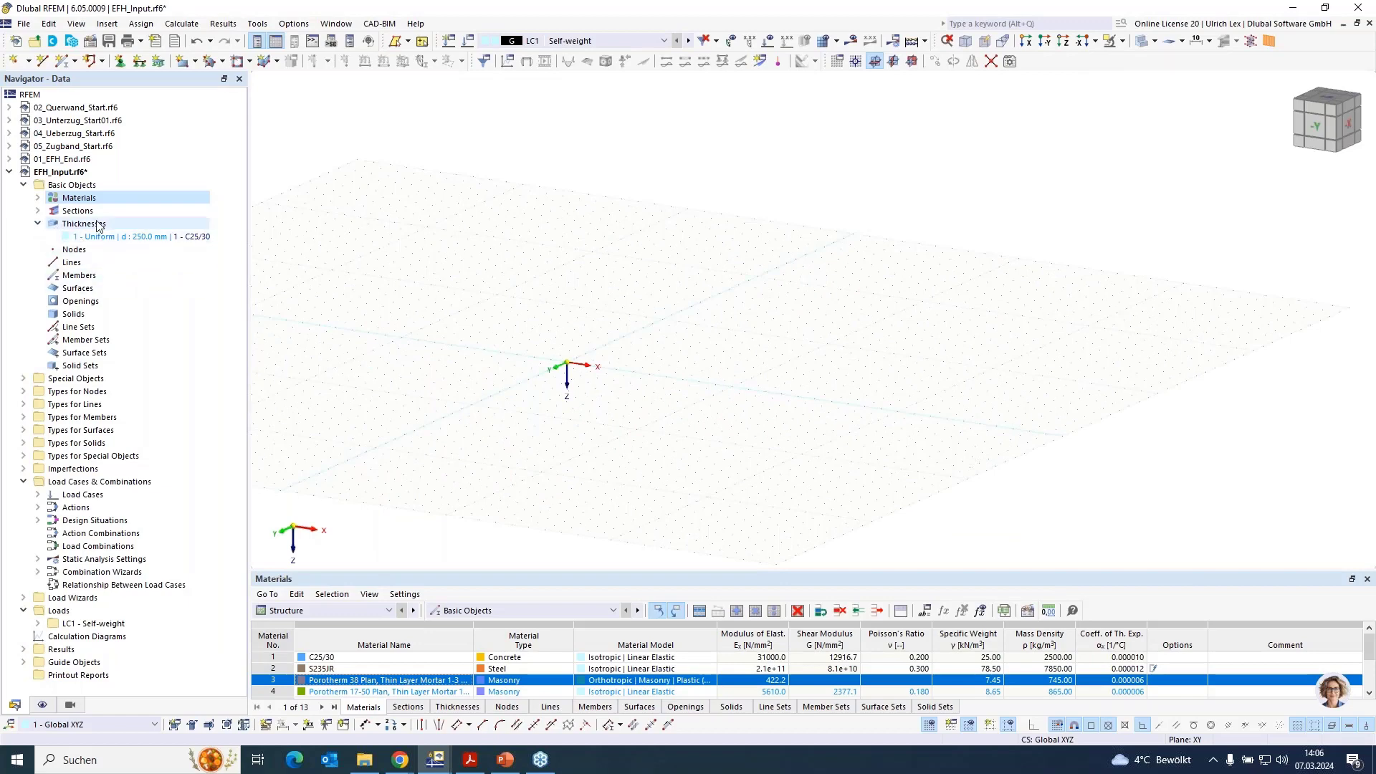
{"action": "left_click", "coordinate": [37, 198]}
{"action": "right_click", "coordinate": [90, 276]}
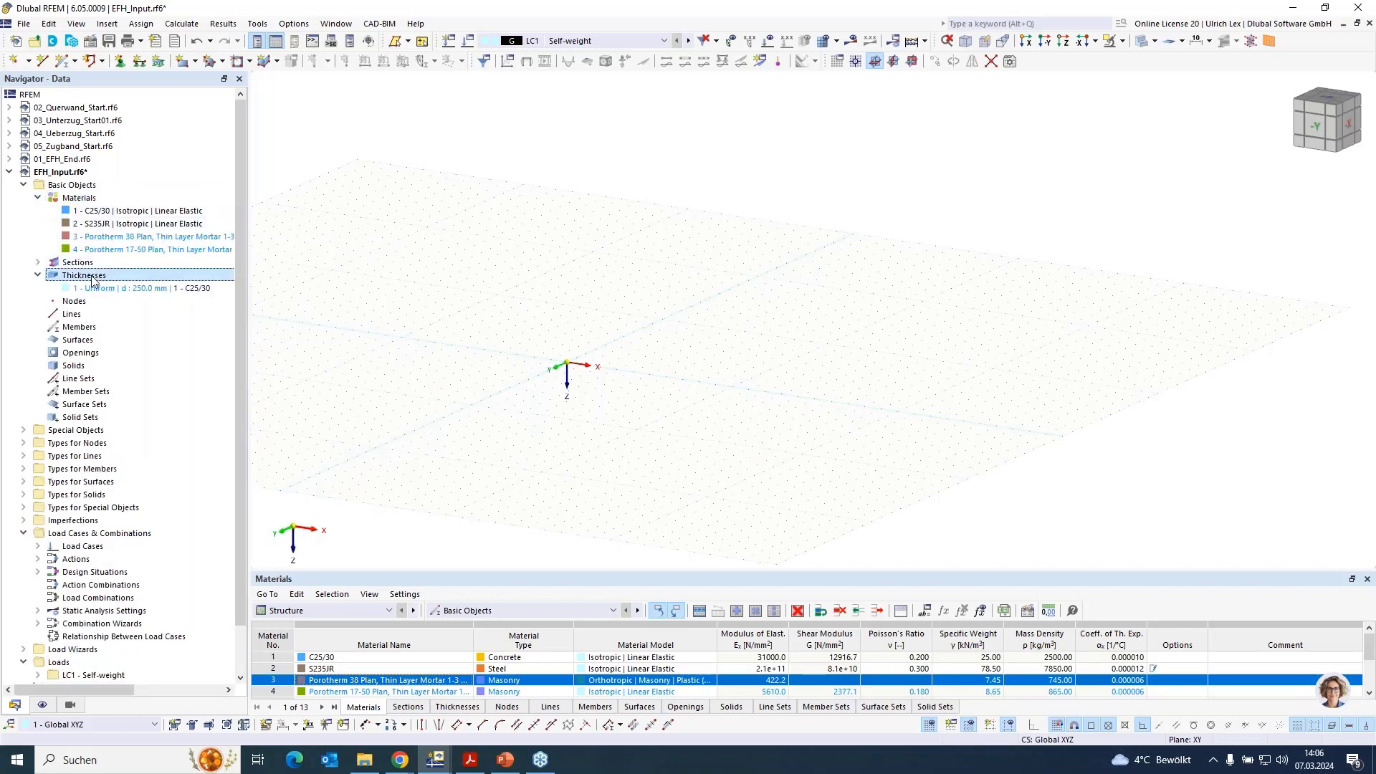
{"action": "left_click", "coordinate": [191, 310]}
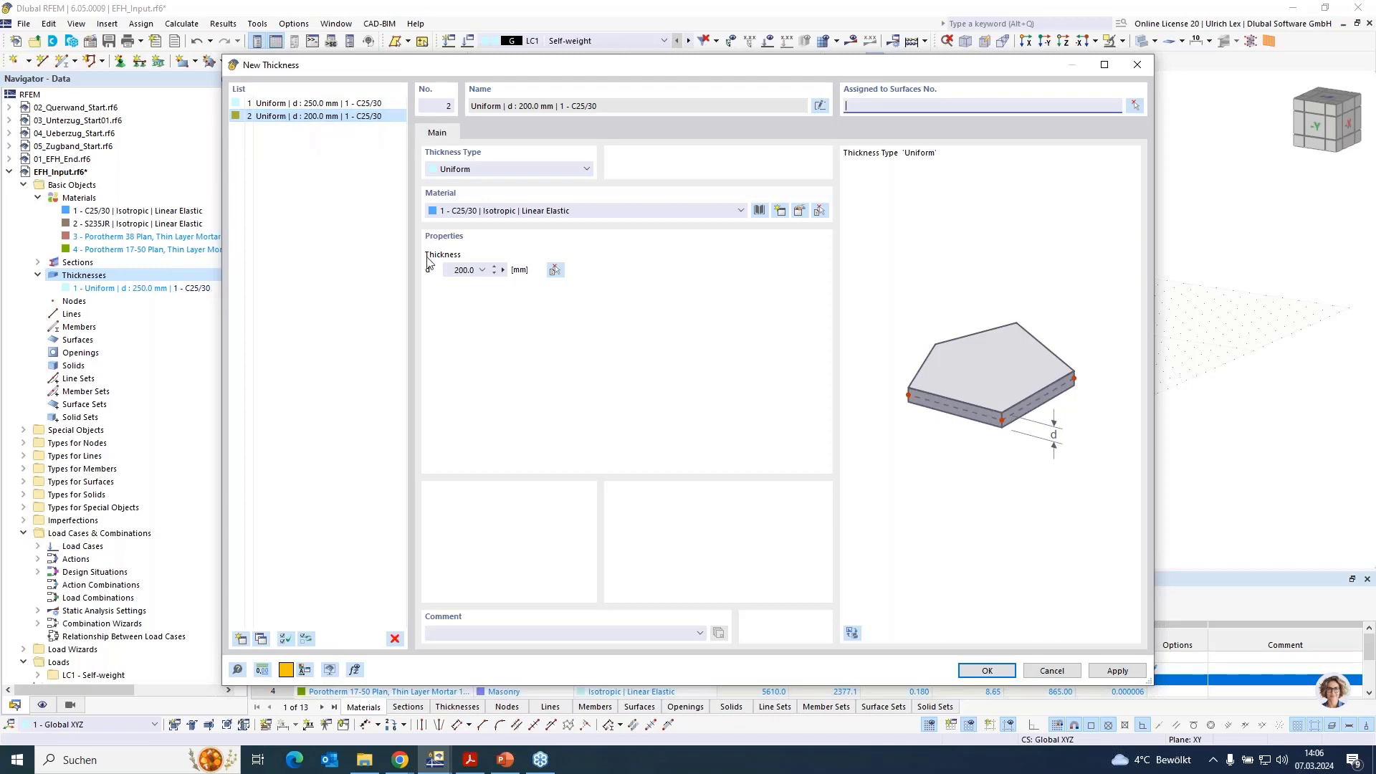
Add a uniform thickness of 380 mm with the Porotherm 38 Plan masonry material.
{"action": "left_click", "coordinate": [242, 637]}
{"action": "left_click", "coordinate": [549, 213]}
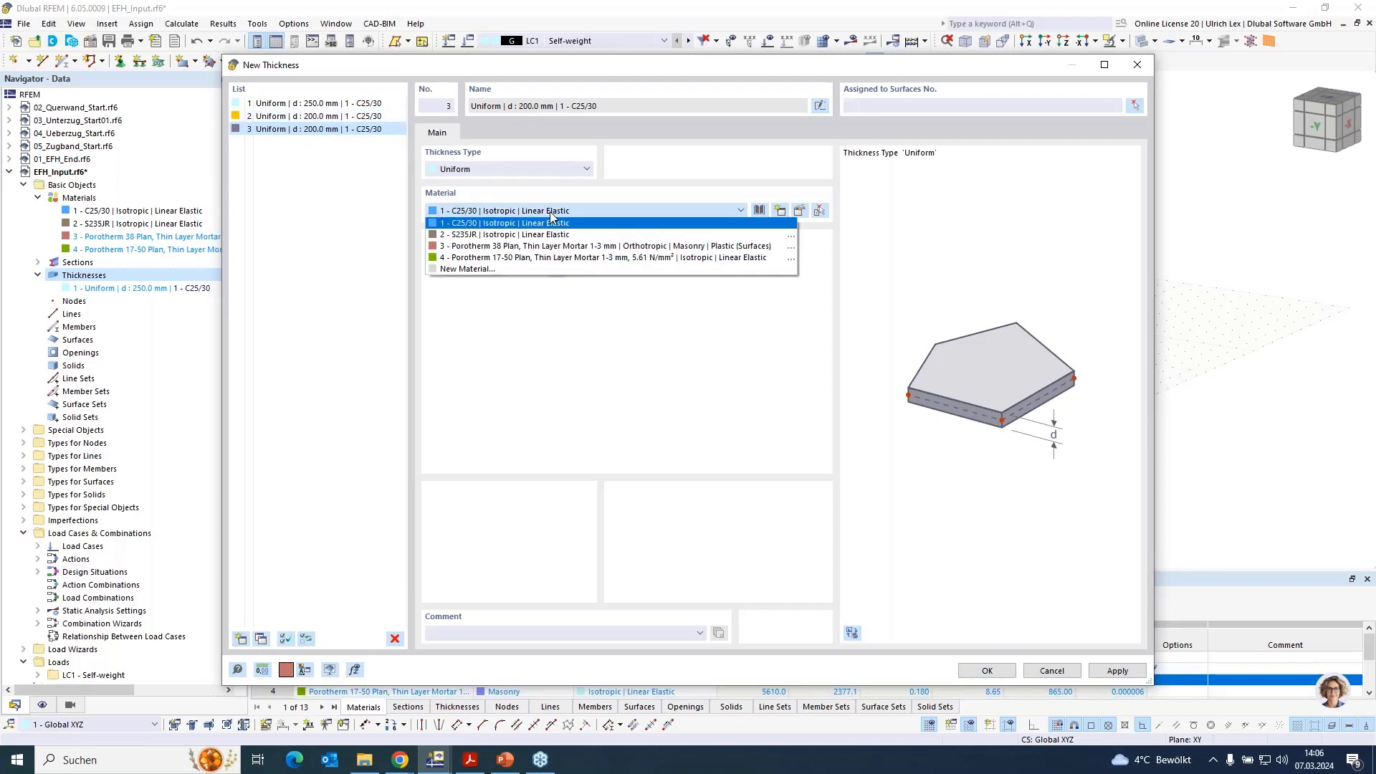
{"action": "left_click", "coordinate": [656, 247]}
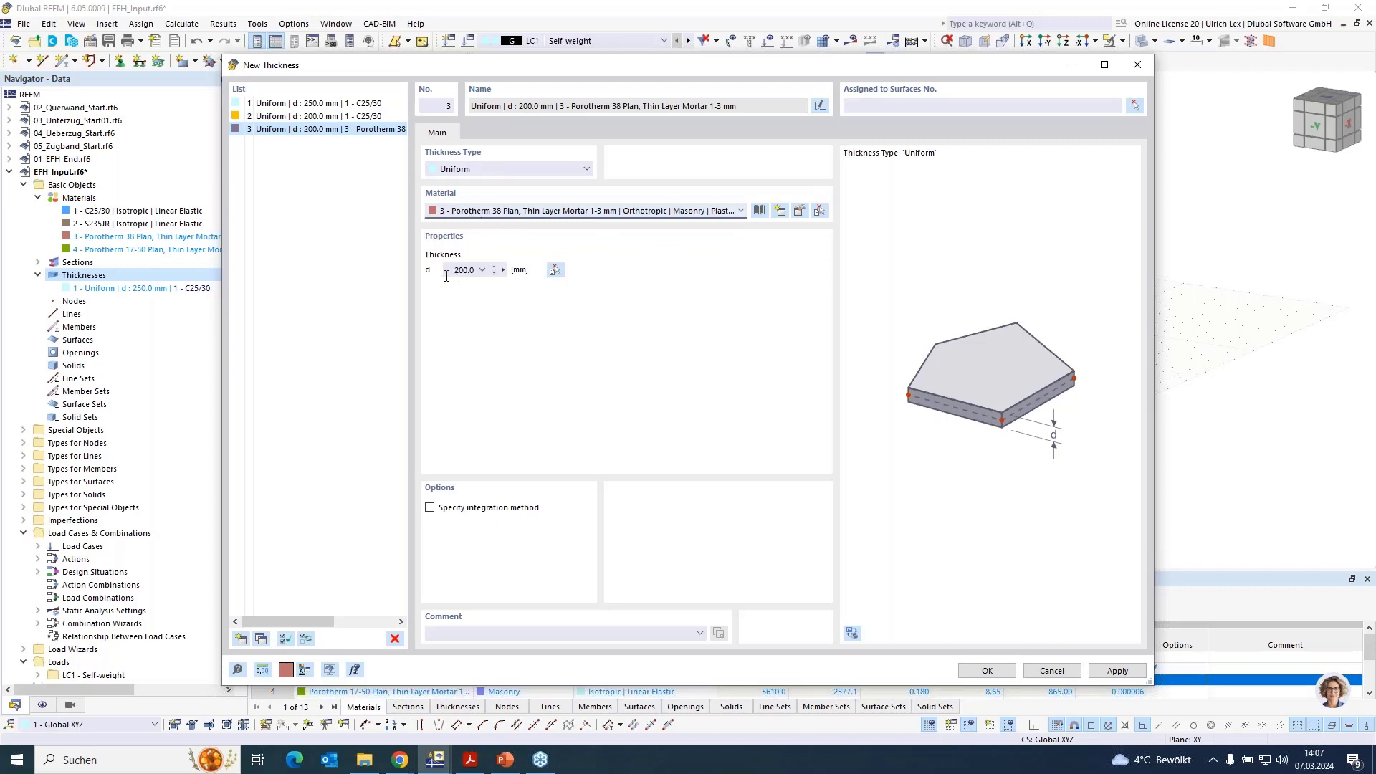
{"action": "left_click_drag", "start_coordinate": [447, 275], "coordinate": [486, 274]}
{"action": "type", "text": "380"}
Add a uniform thickness of 170 mm with the Porotherm 17-50 Plan masonry material and save the new thicknesses.
{"action": "left_click", "coordinate": [242, 639]}
{"action": "left_click", "coordinate": [521, 210]}
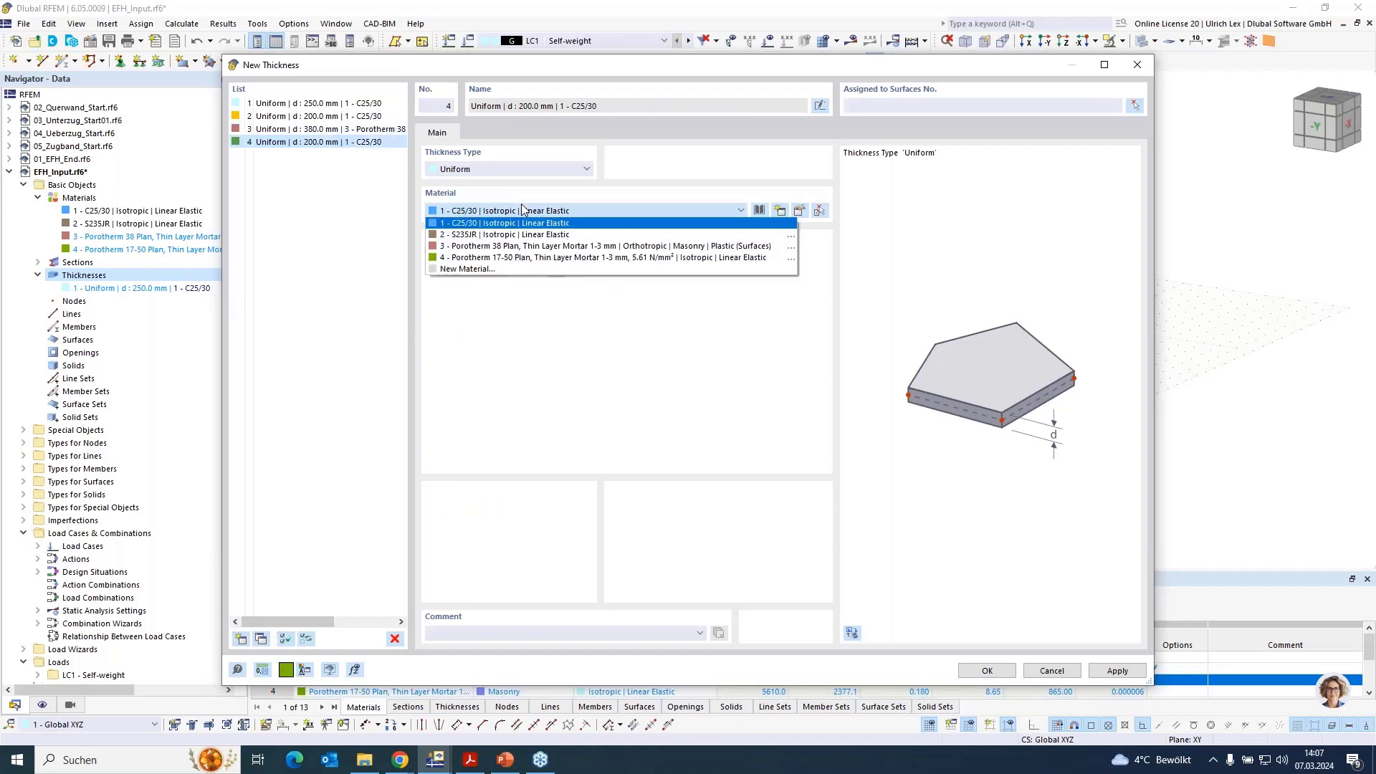
{"action": "left_click", "coordinate": [500, 256]}
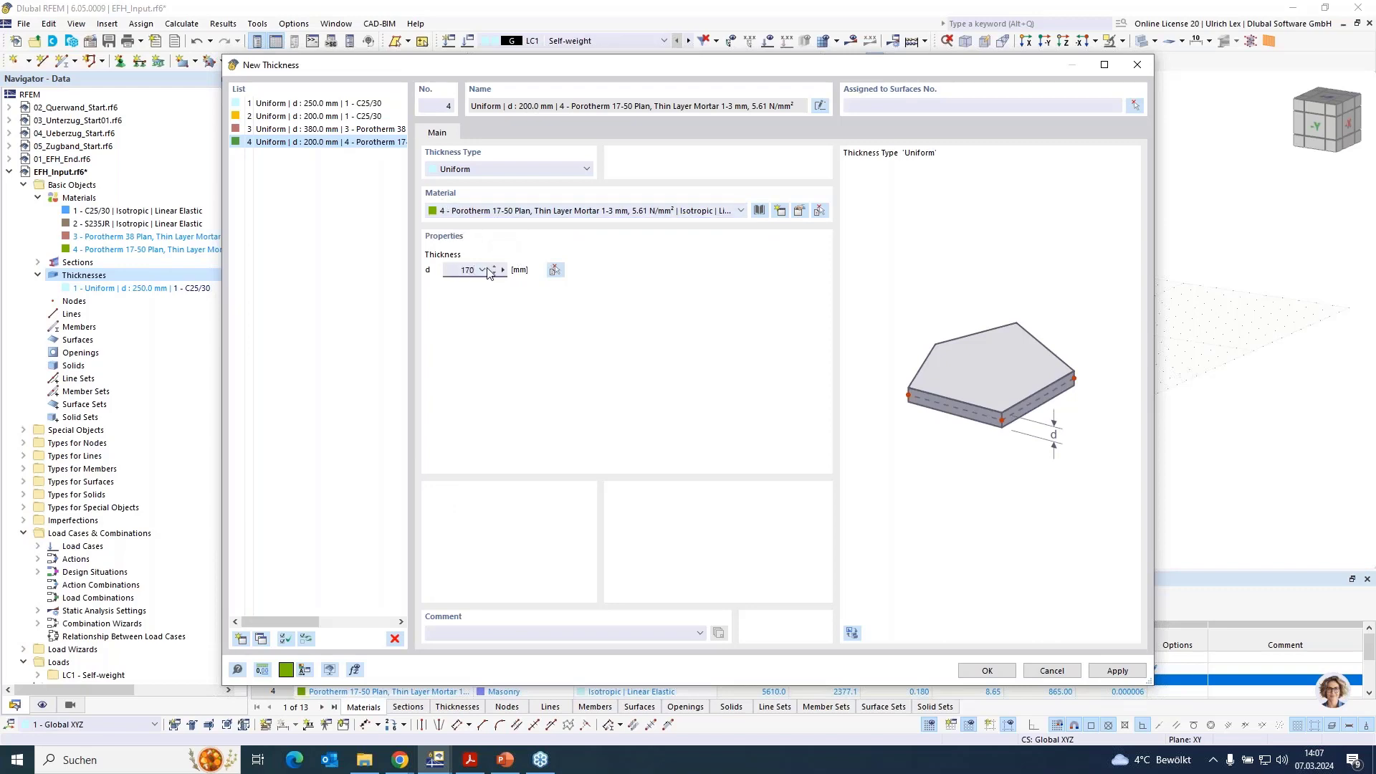
{"action": "left_click", "coordinate": [987, 670]}
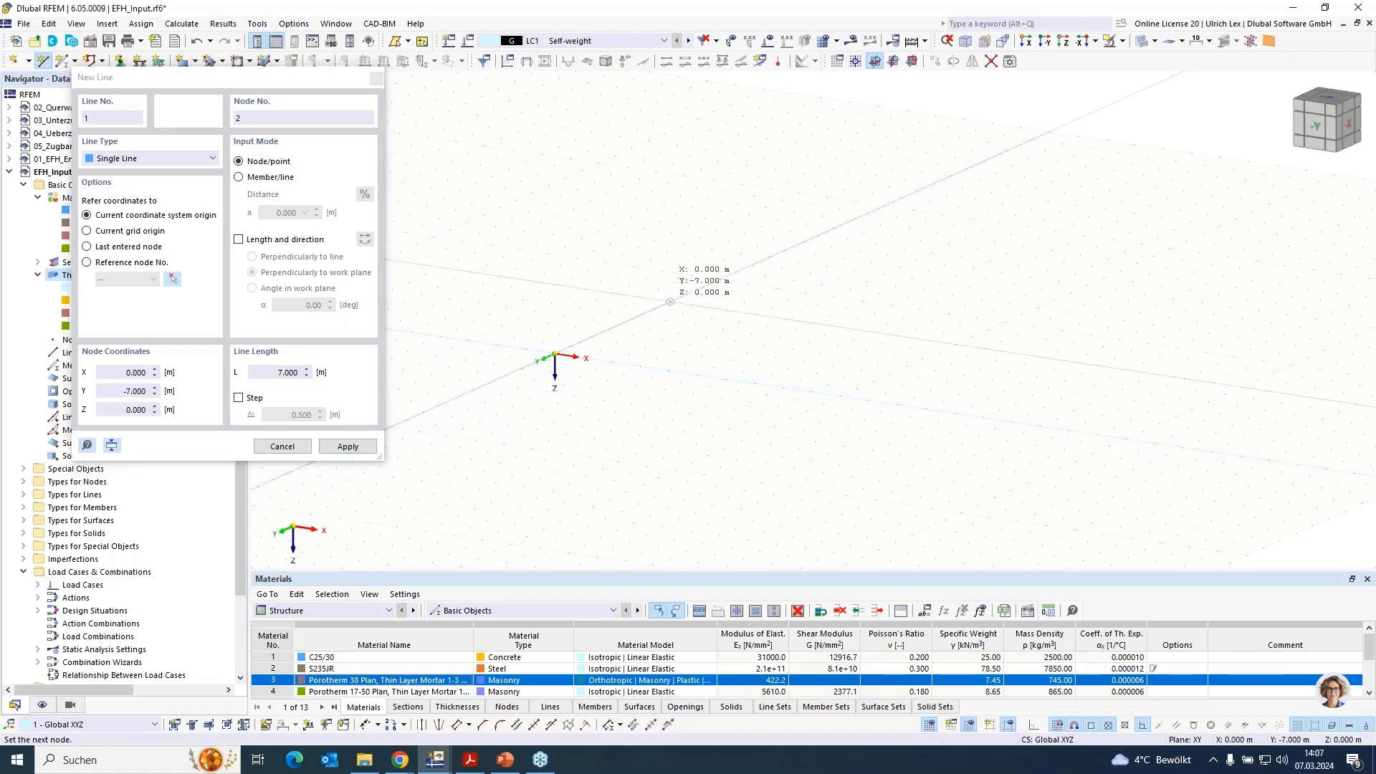
Draw the closed ground outline from the origin through (0, -7, 0), (9, -7, 0) and (9, 0, 0) m back to the origin.
{"action": "left_click", "coordinate": [670, 301]}
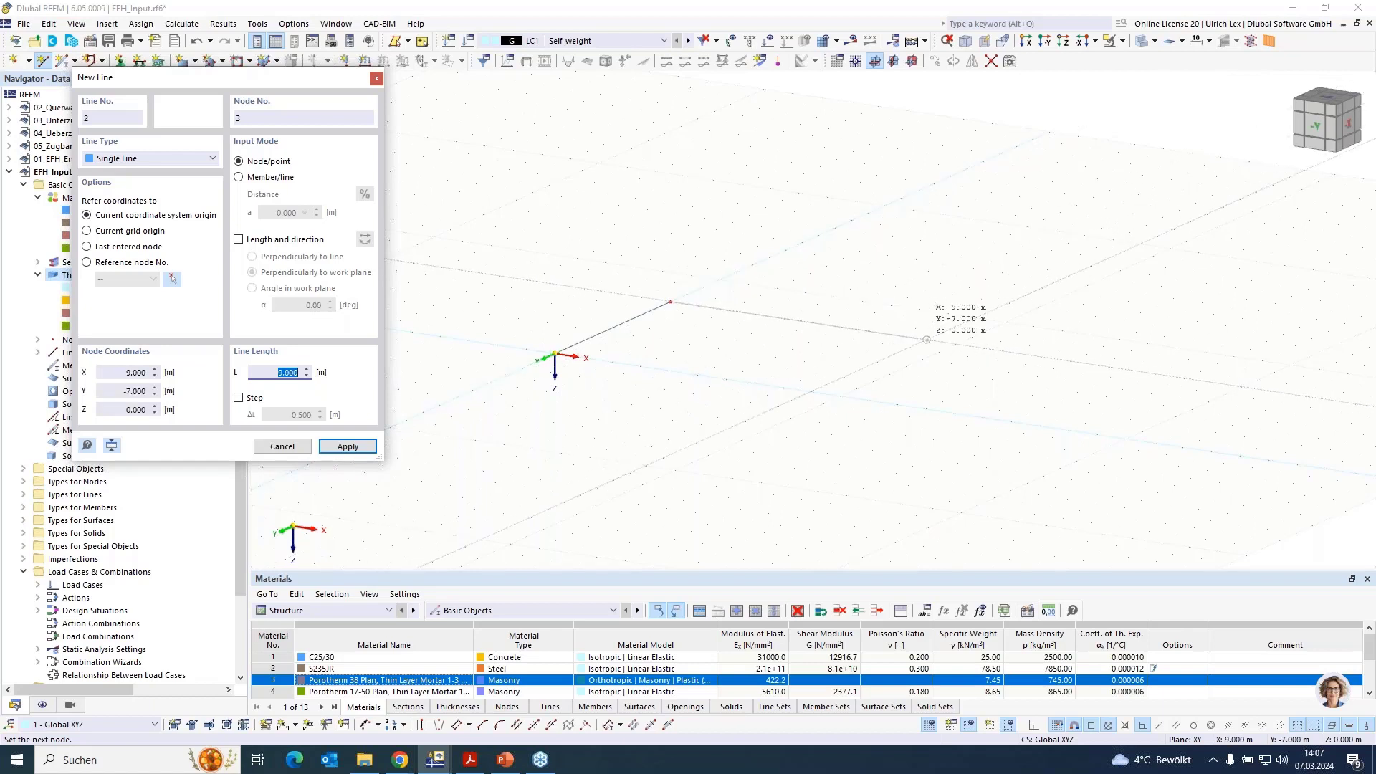
{"action": "left_click", "coordinate": [926, 339]}
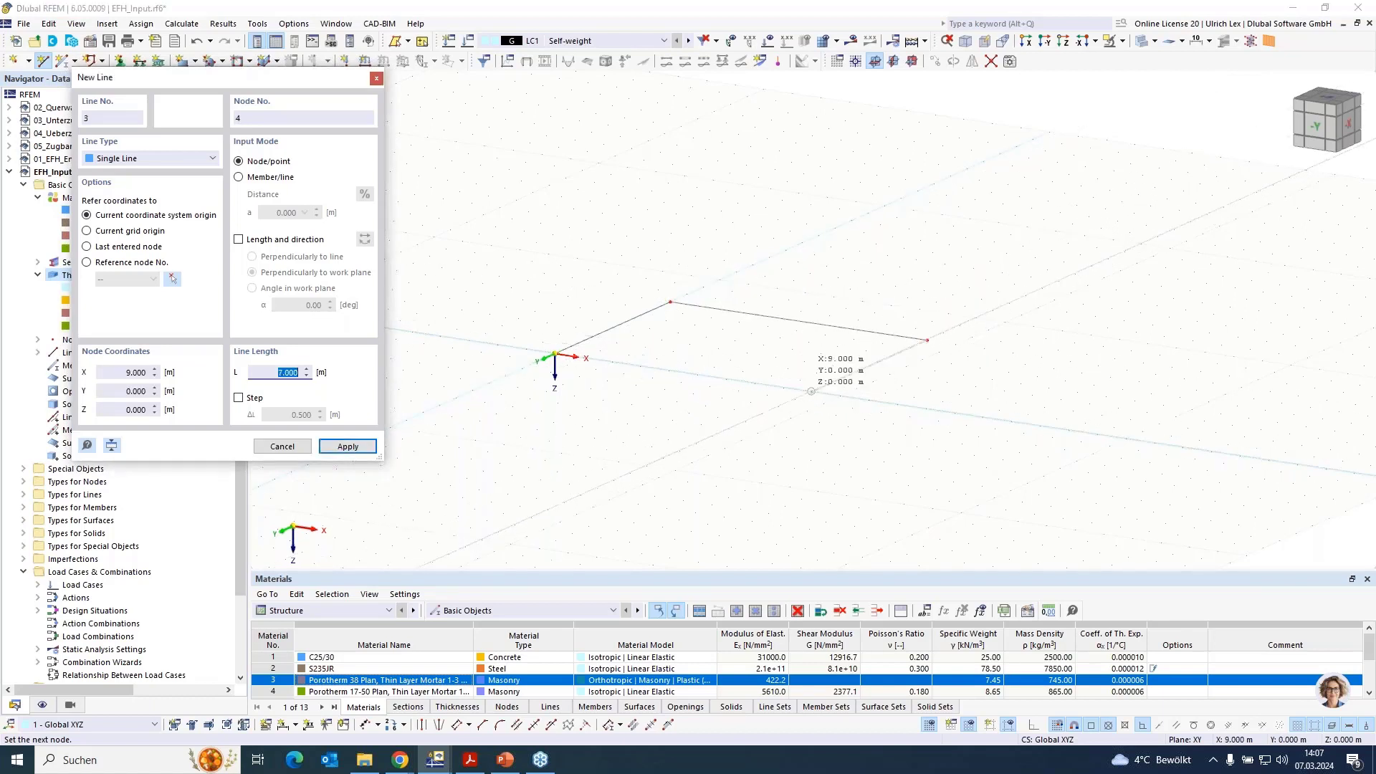
{"action": "left_click", "coordinate": [811, 390]}
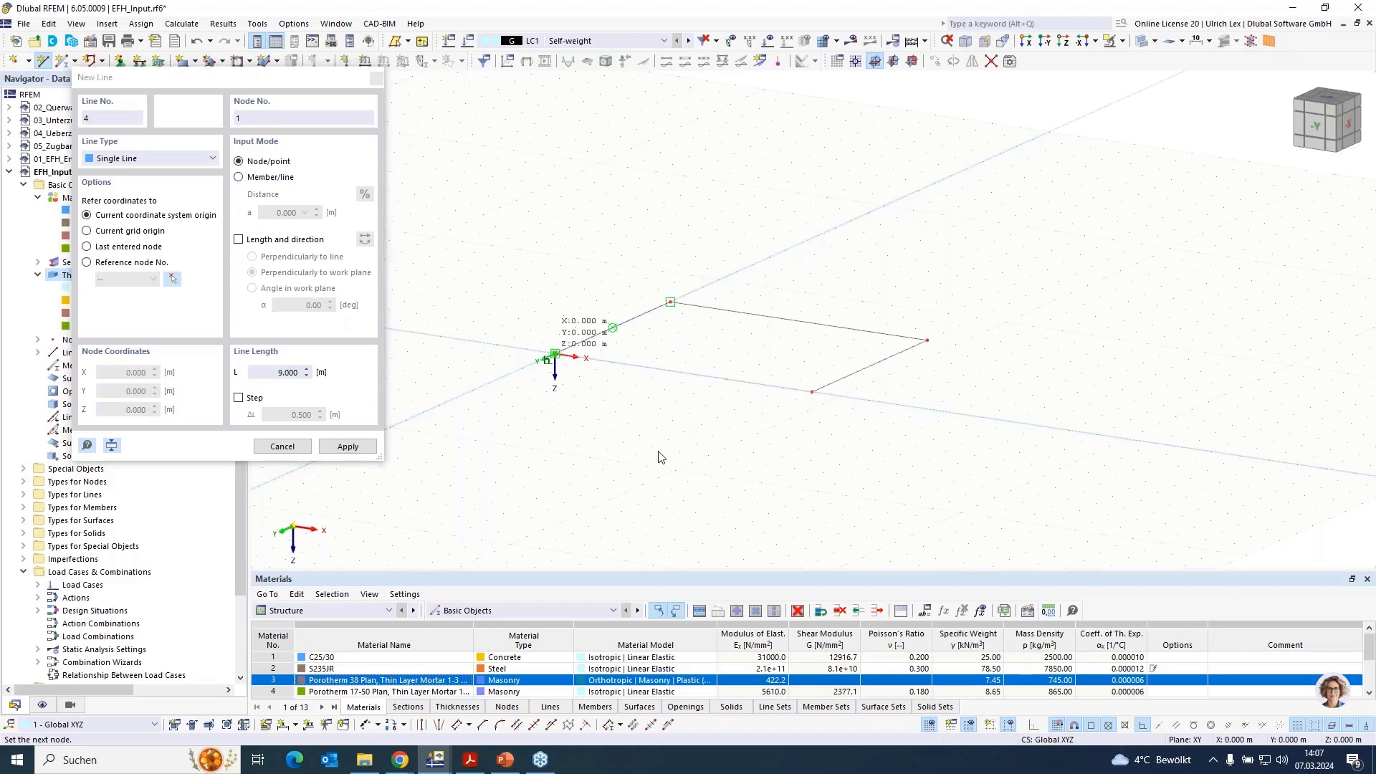
{"action": "left_click", "coordinate": [555, 354]}
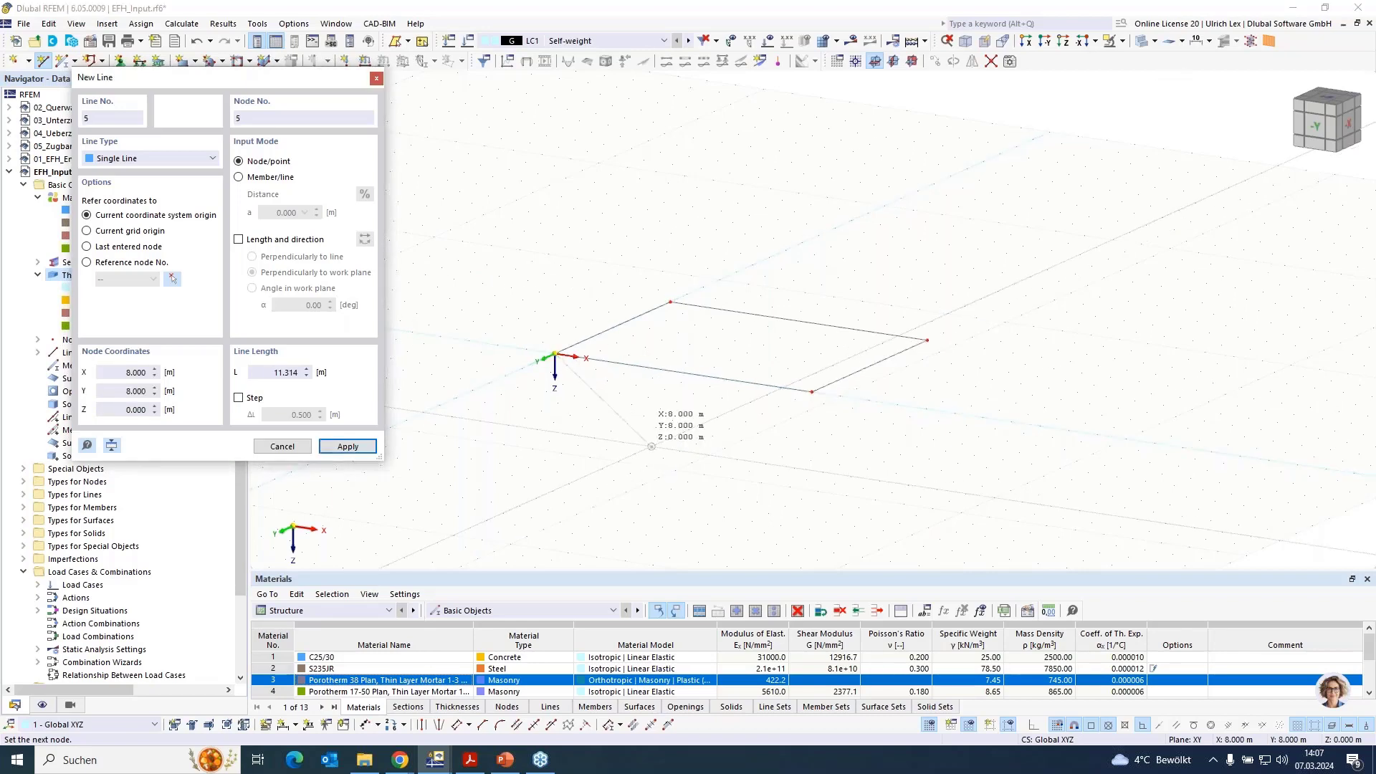
{"action": "key", "text": "Escape"}
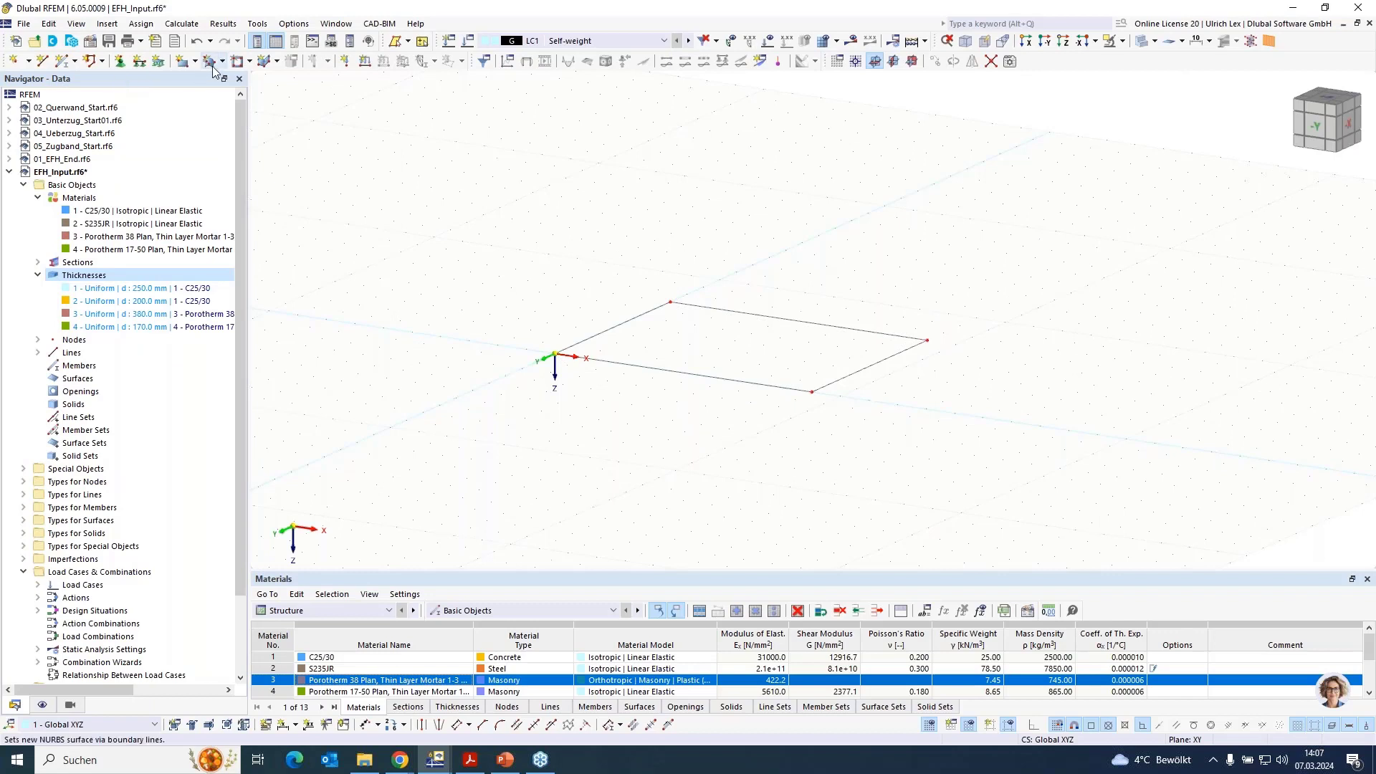
Create a floor slab surface within the ground outline by boundary selection, using the uniform 250 mm C25/30 thickness.
{"action": "left_click", "coordinate": [223, 63]}
{"action": "left_click", "coordinate": [194, 63]}
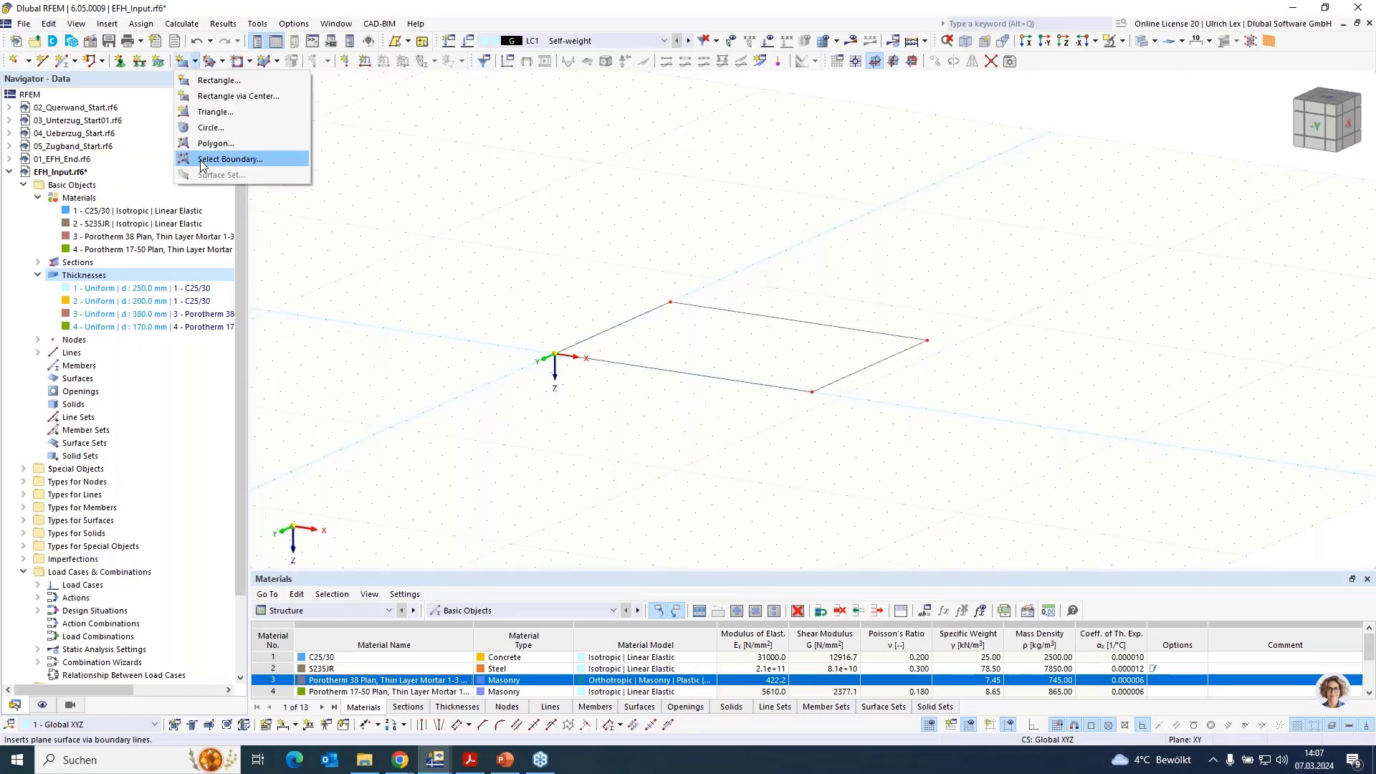
{"action": "left_click", "coordinate": [202, 159]}
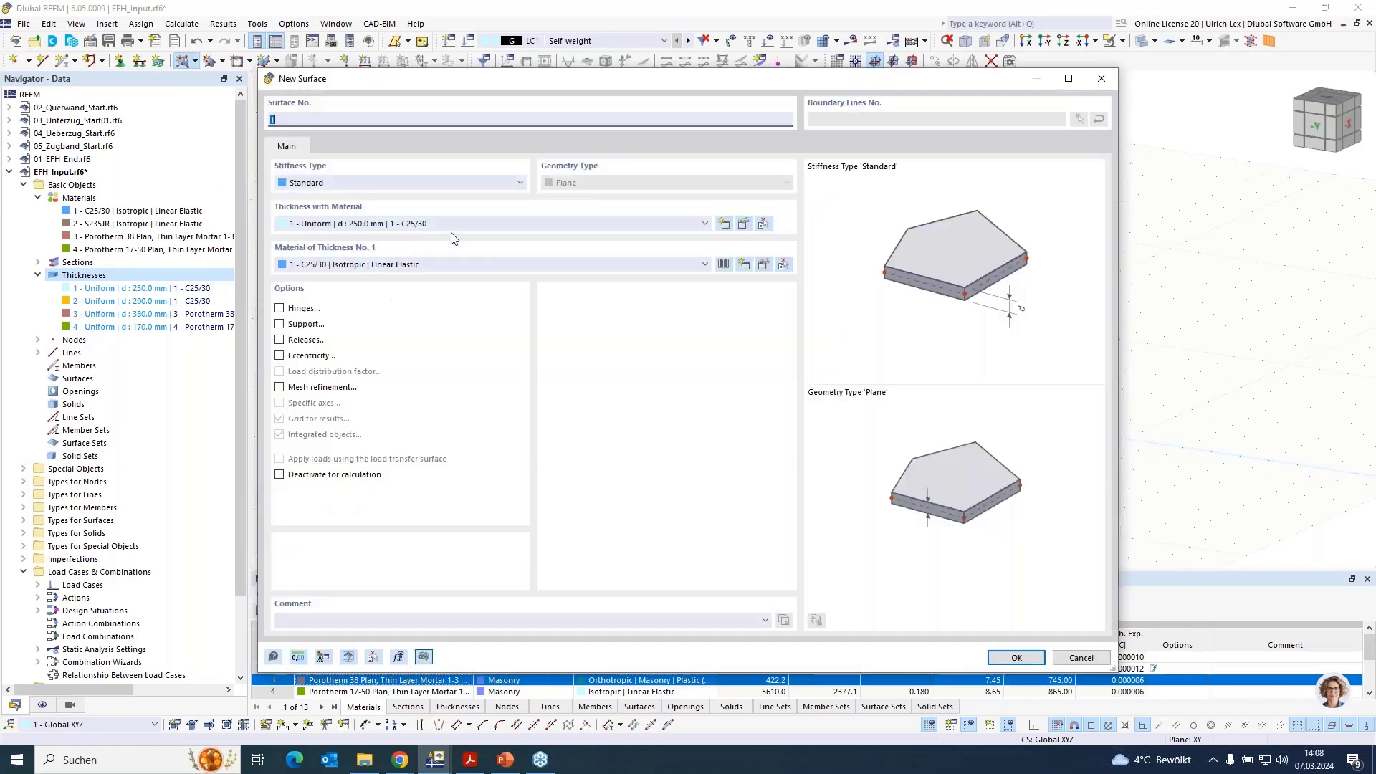
{"action": "left_click", "coordinate": [298, 229]}
{"action": "left_click", "coordinate": [381, 225]}
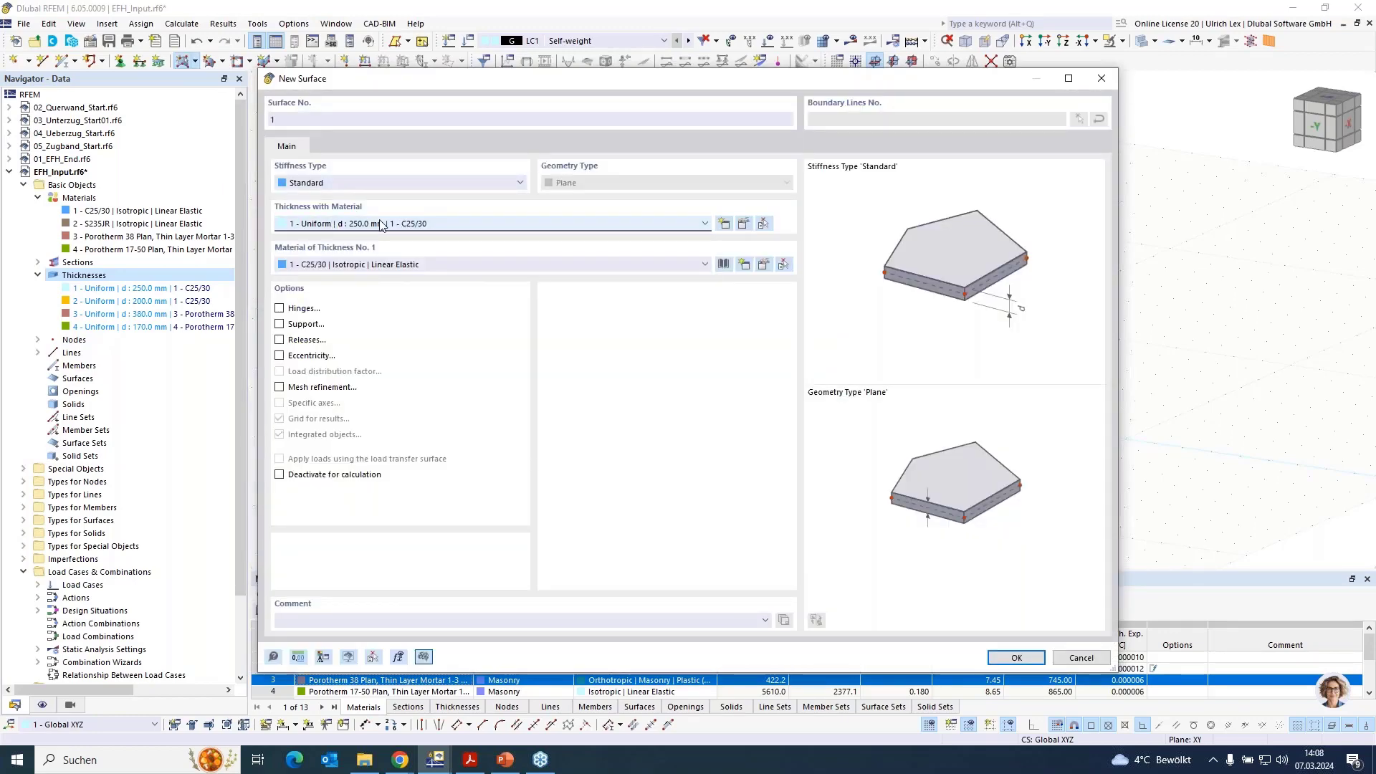
{"action": "left_click", "coordinate": [1001, 661]}
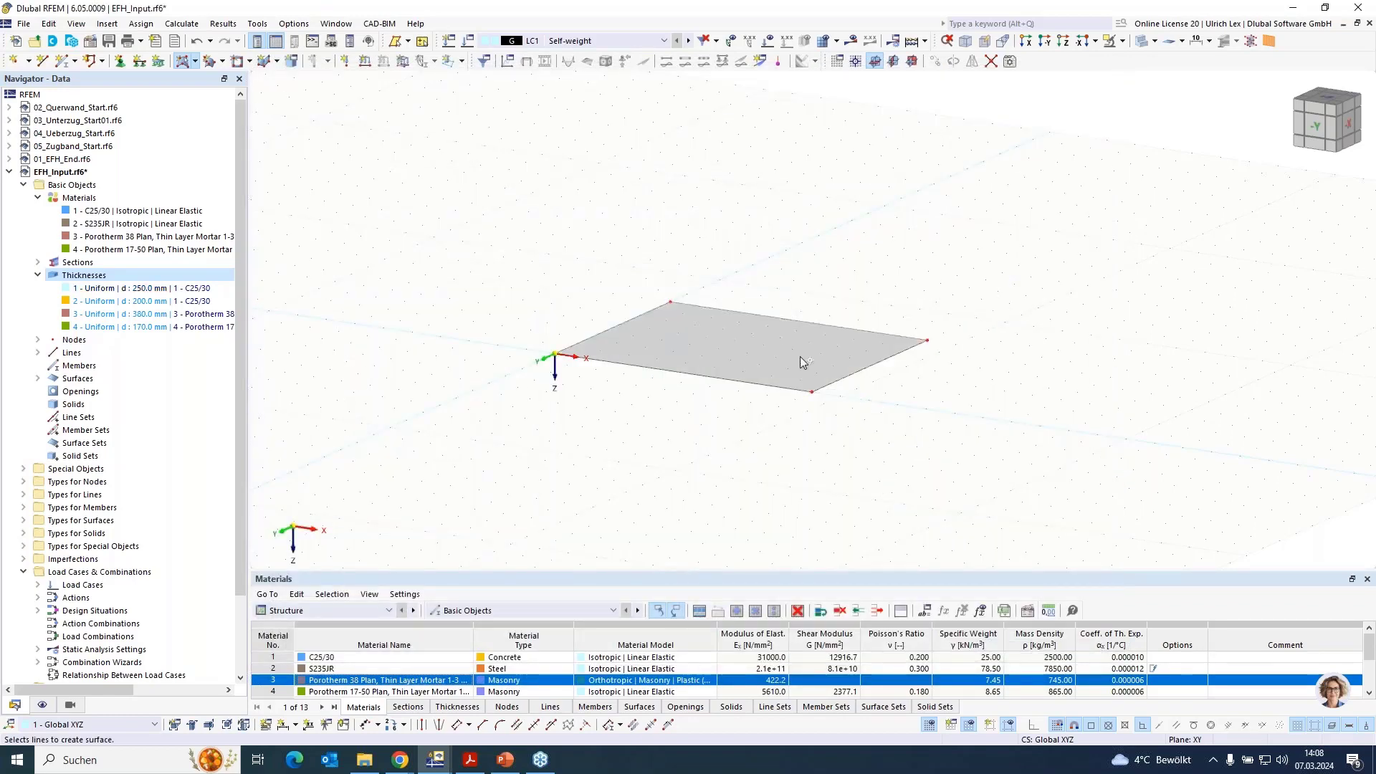
{"action": "key", "text": "Escape"}
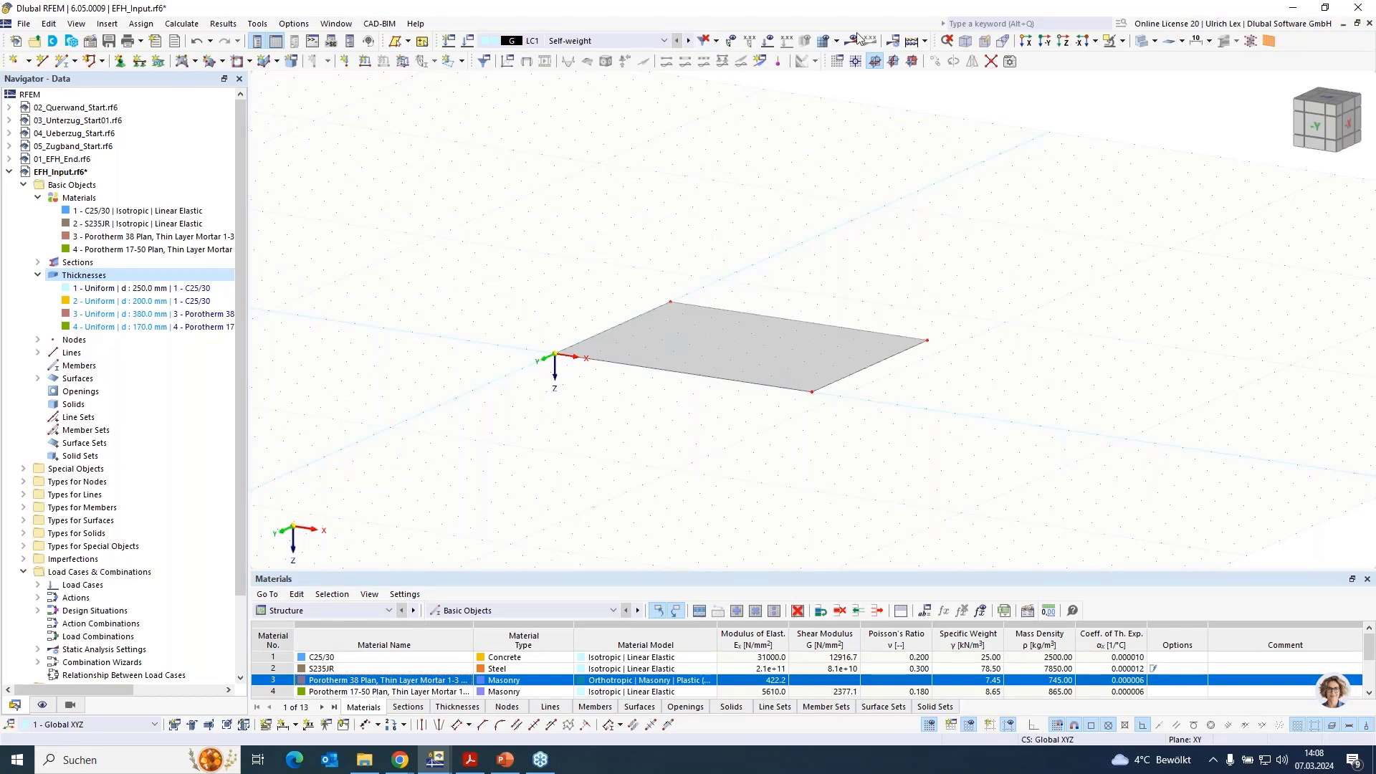
Draw a rectangular wall in the XZ work plane from the origin to (9, 0, -3) m with the 380 mm Porotherm 38 Plan thickness.
{"action": "left_click", "coordinate": [913, 62]}
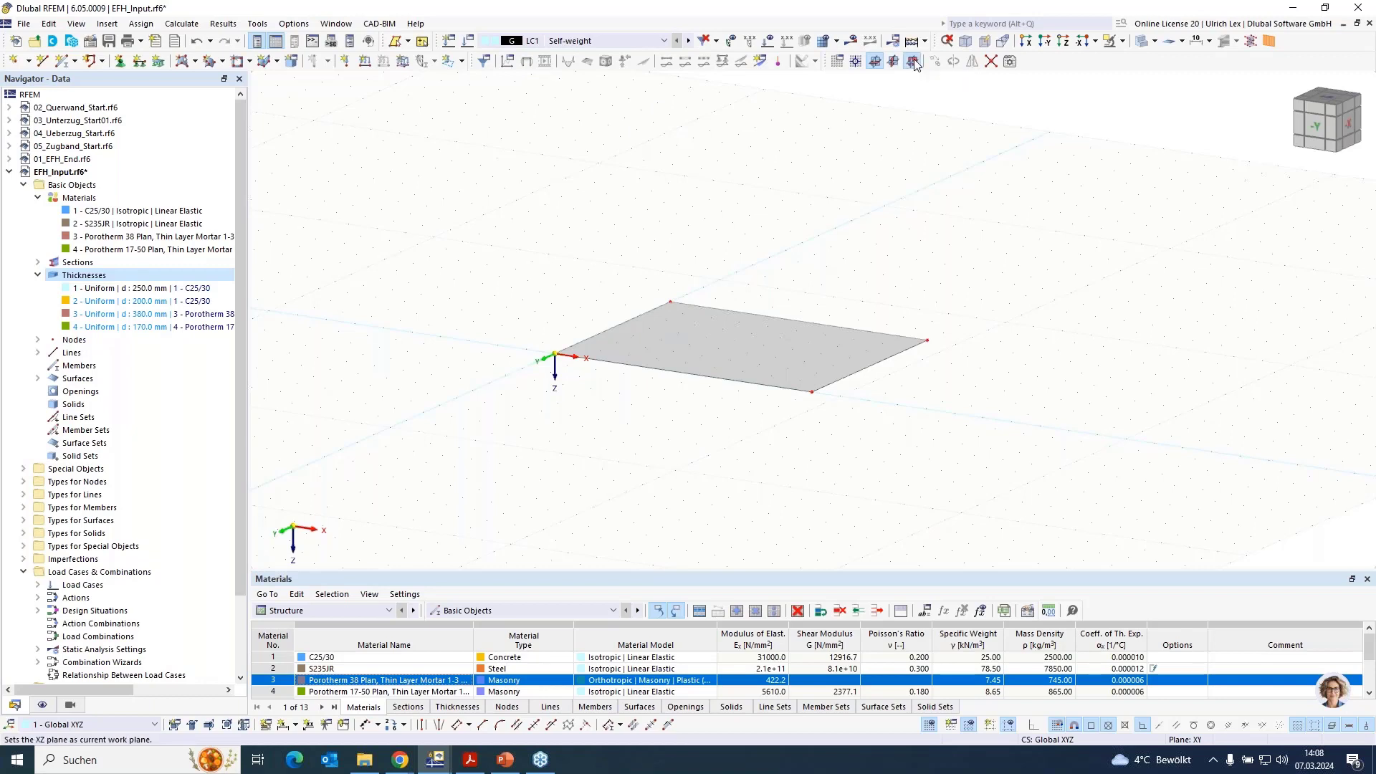
{"action": "left_click", "coordinate": [195, 61]}
{"action": "left_click", "coordinate": [198, 78]}
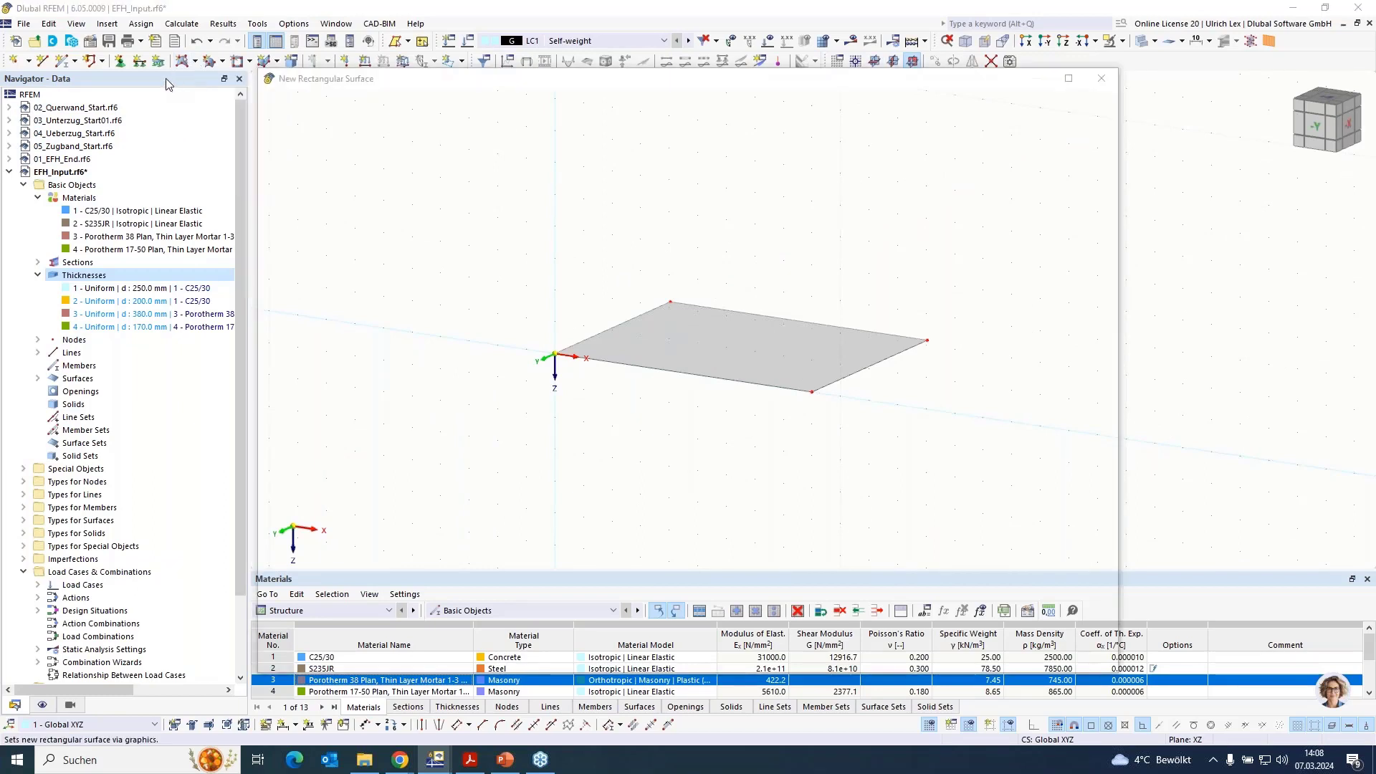
{"action": "left_click", "coordinate": [446, 228]}
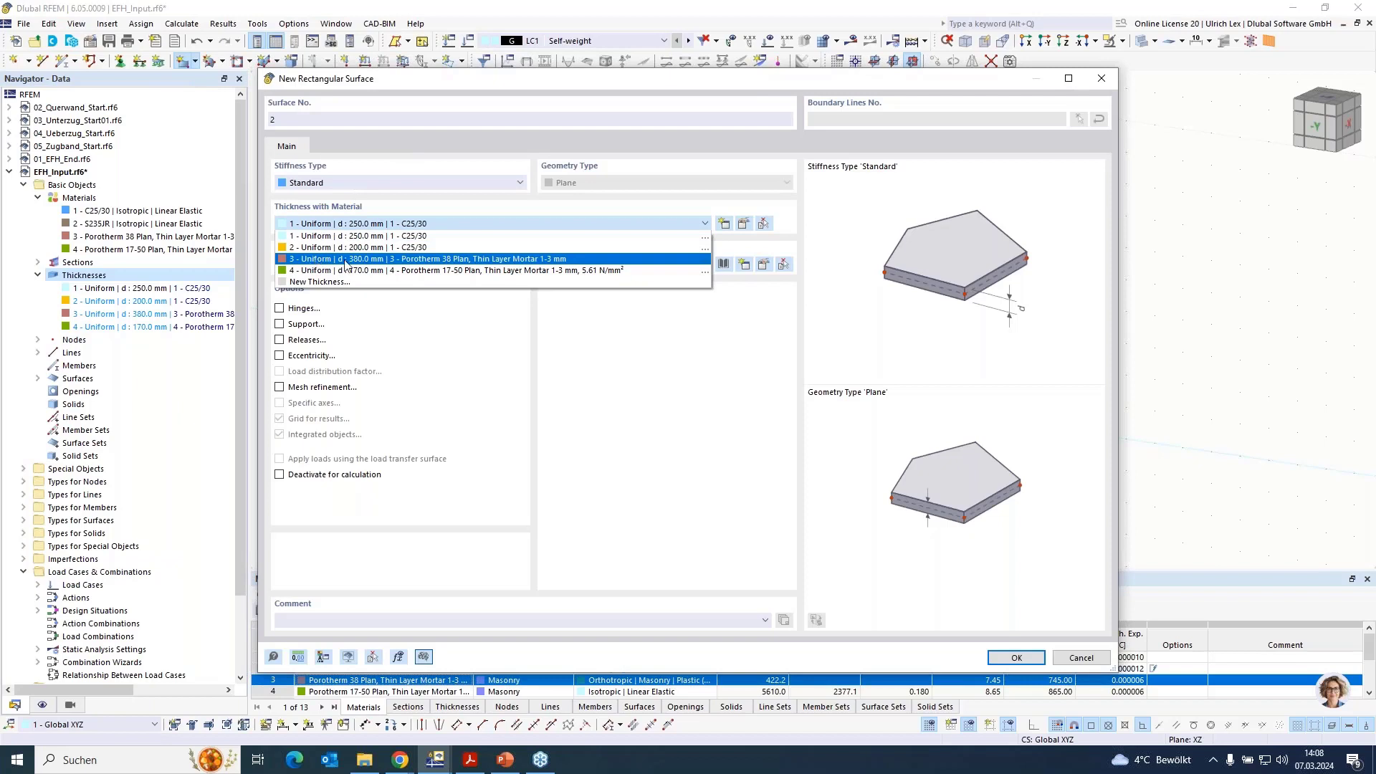
{"action": "left_click", "coordinate": [438, 259]}
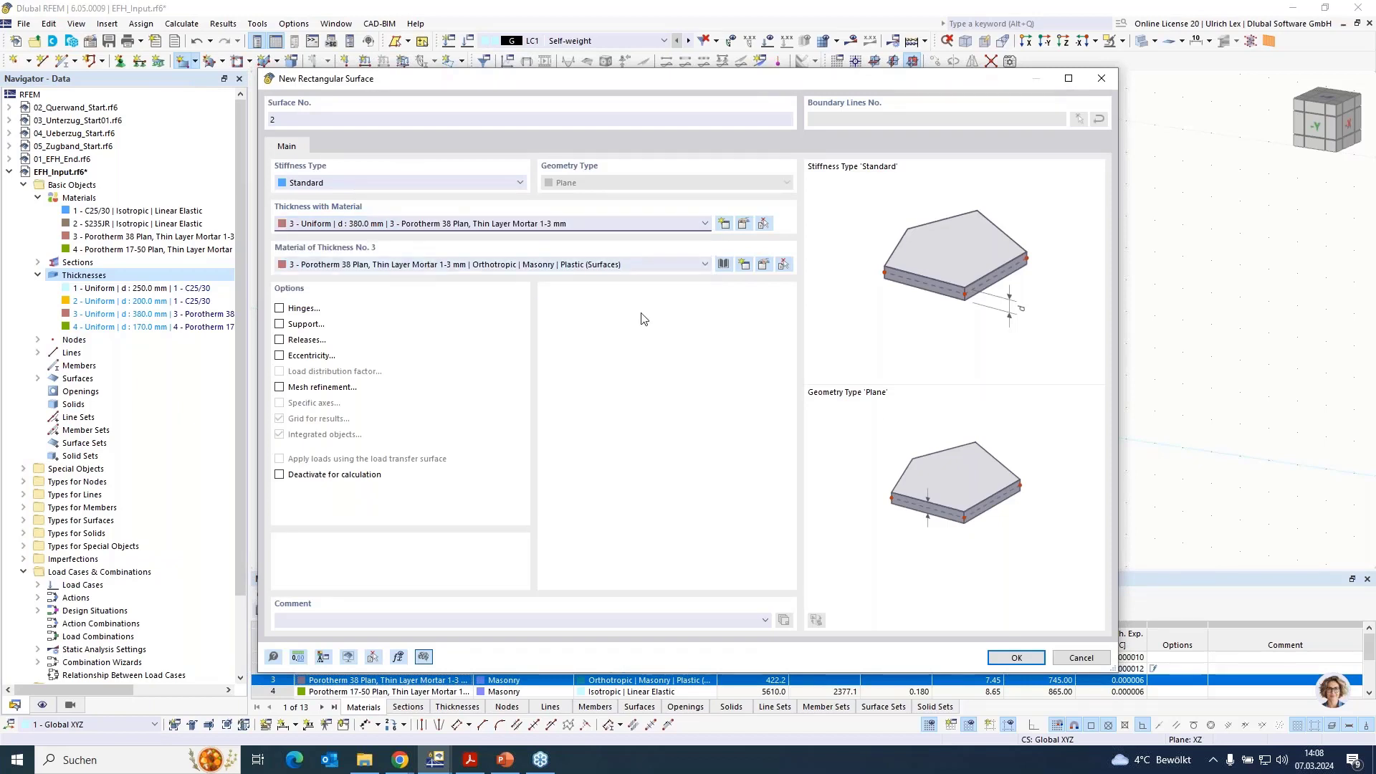
{"action": "left_click", "coordinate": [997, 654]}
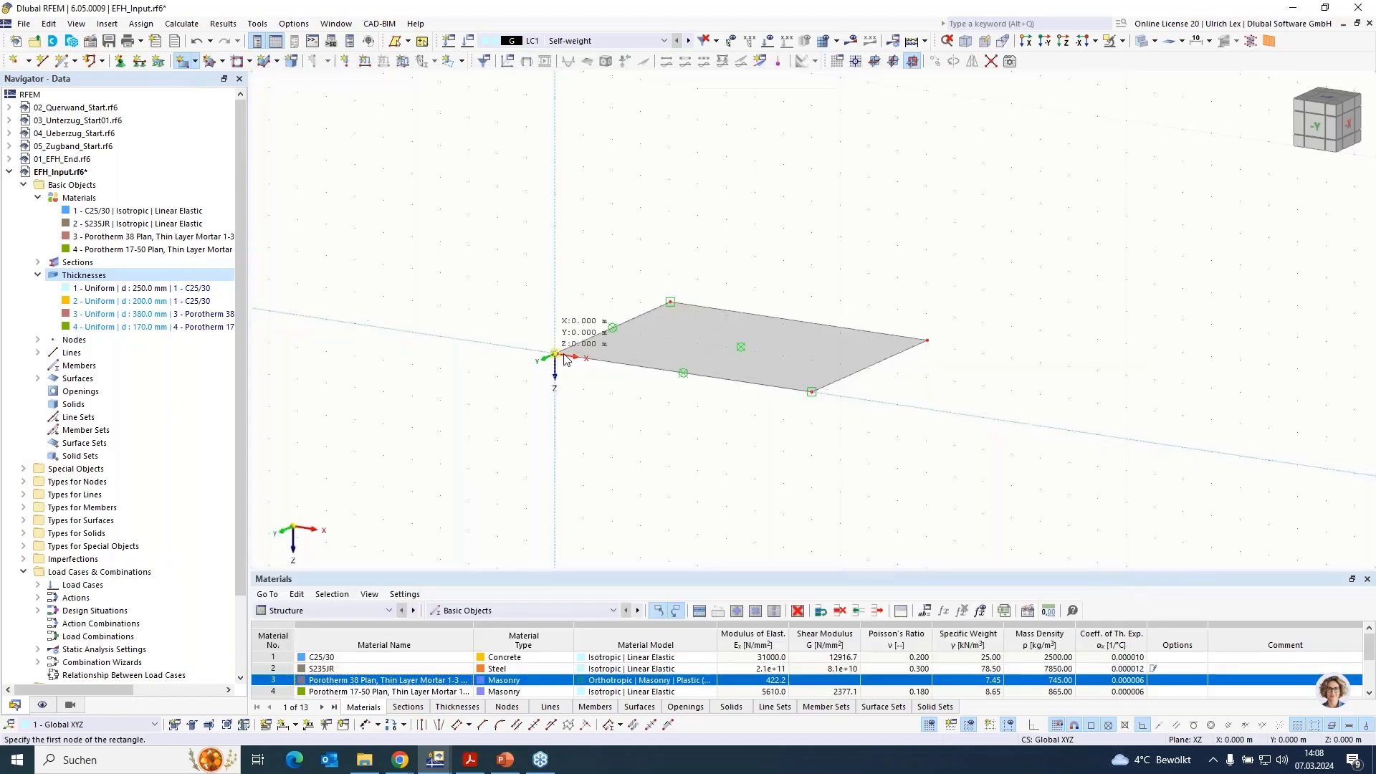
{"action": "left_click", "coordinate": [846, 405]}
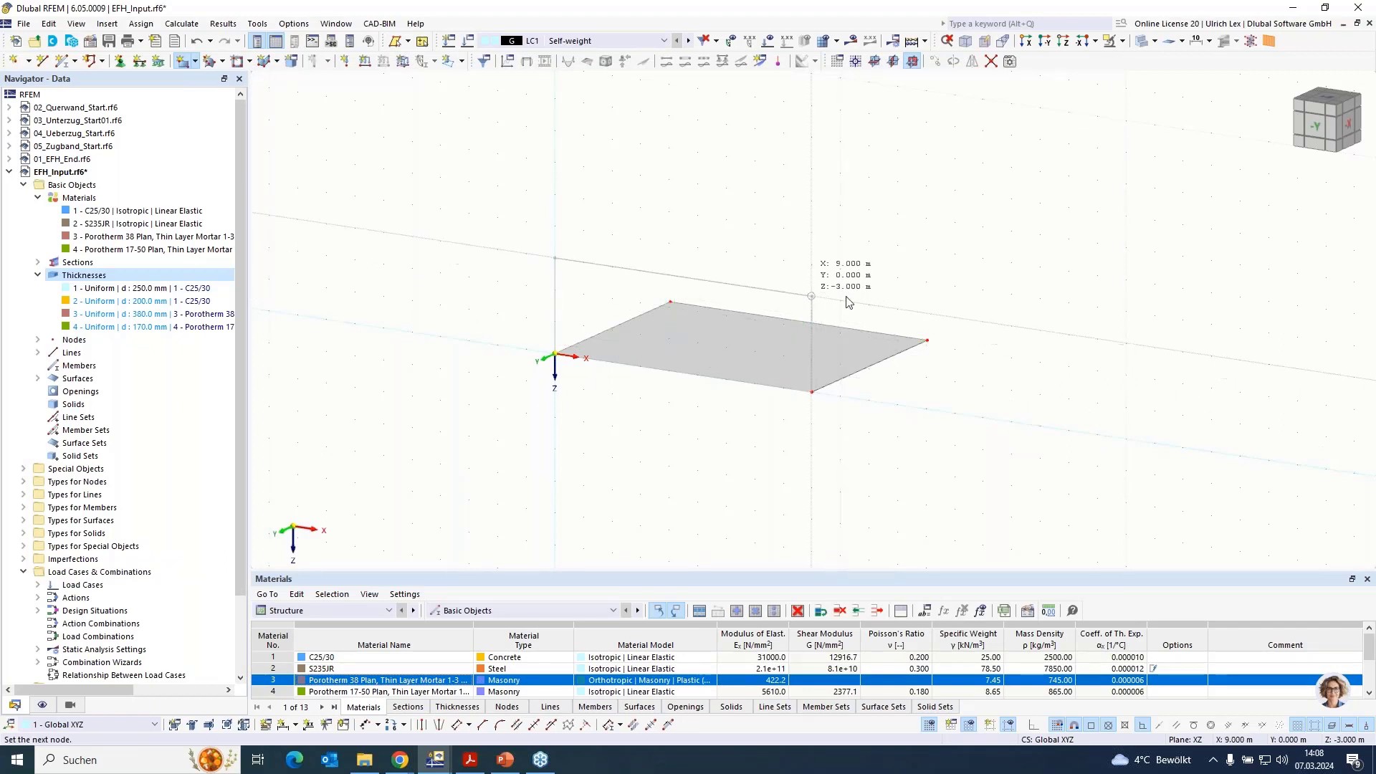
{"action": "left_click", "coordinate": [851, 240]}
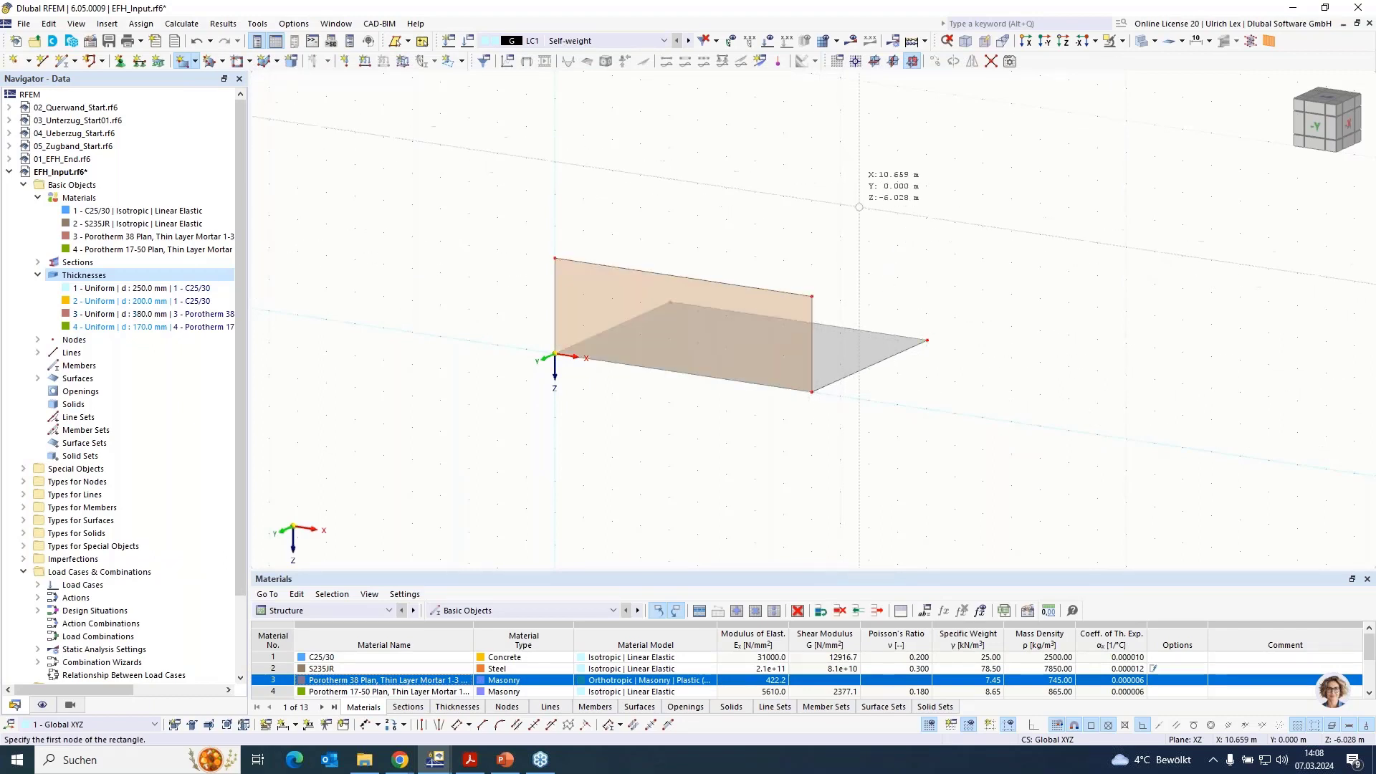
Draw a second rectangular wall in the YZ work plane from the origin to (0, -7, -3) m.
{"action": "left_click", "coordinate": [893, 62]}
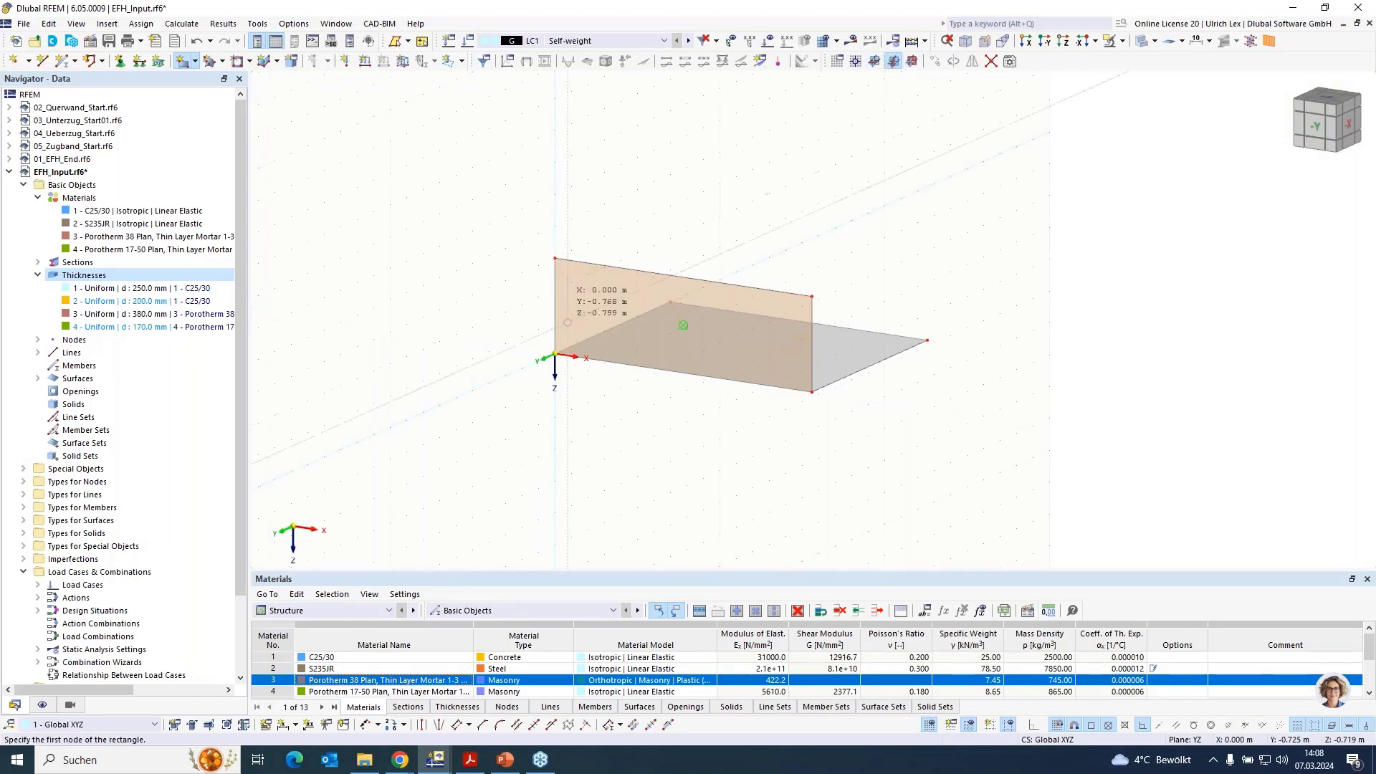
{"action": "left_click", "coordinate": [555, 353]}
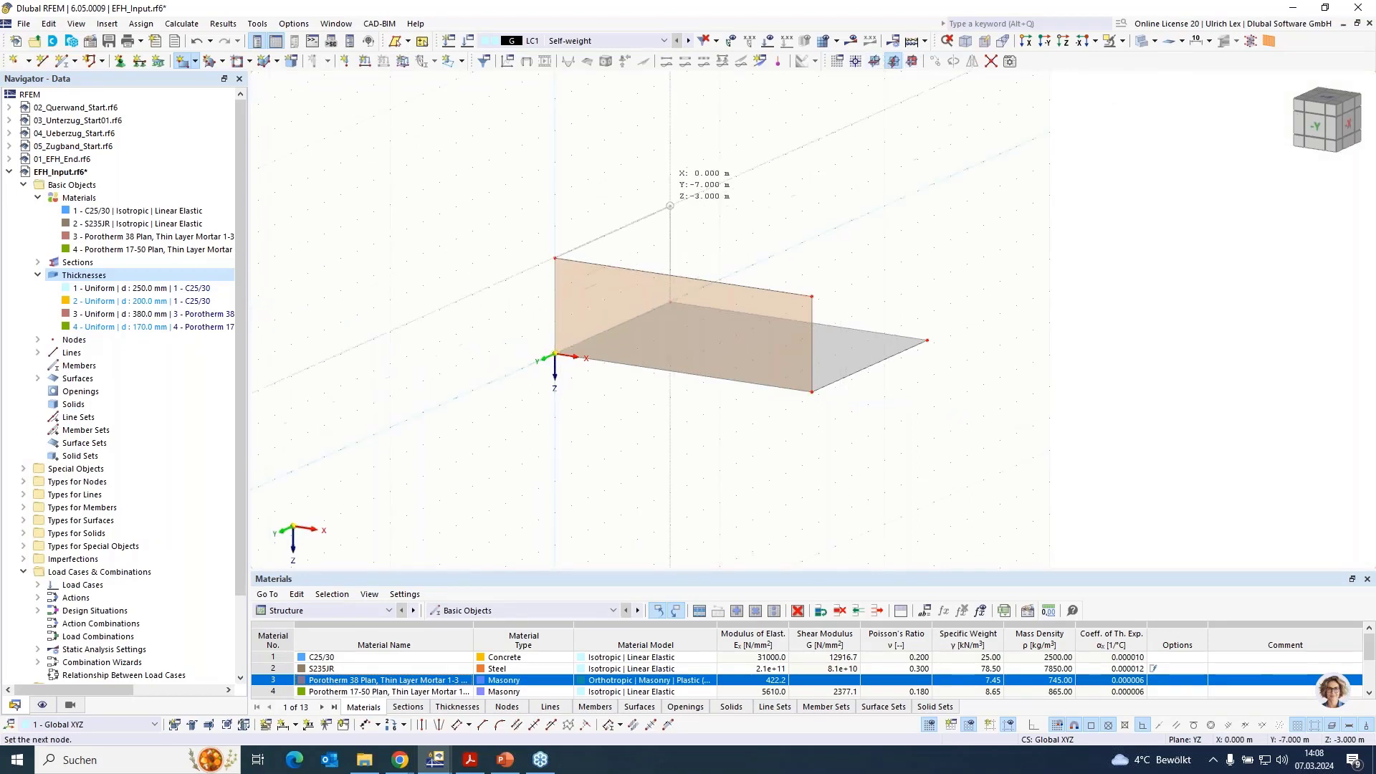
{"action": "left_click", "coordinate": [669, 205]}
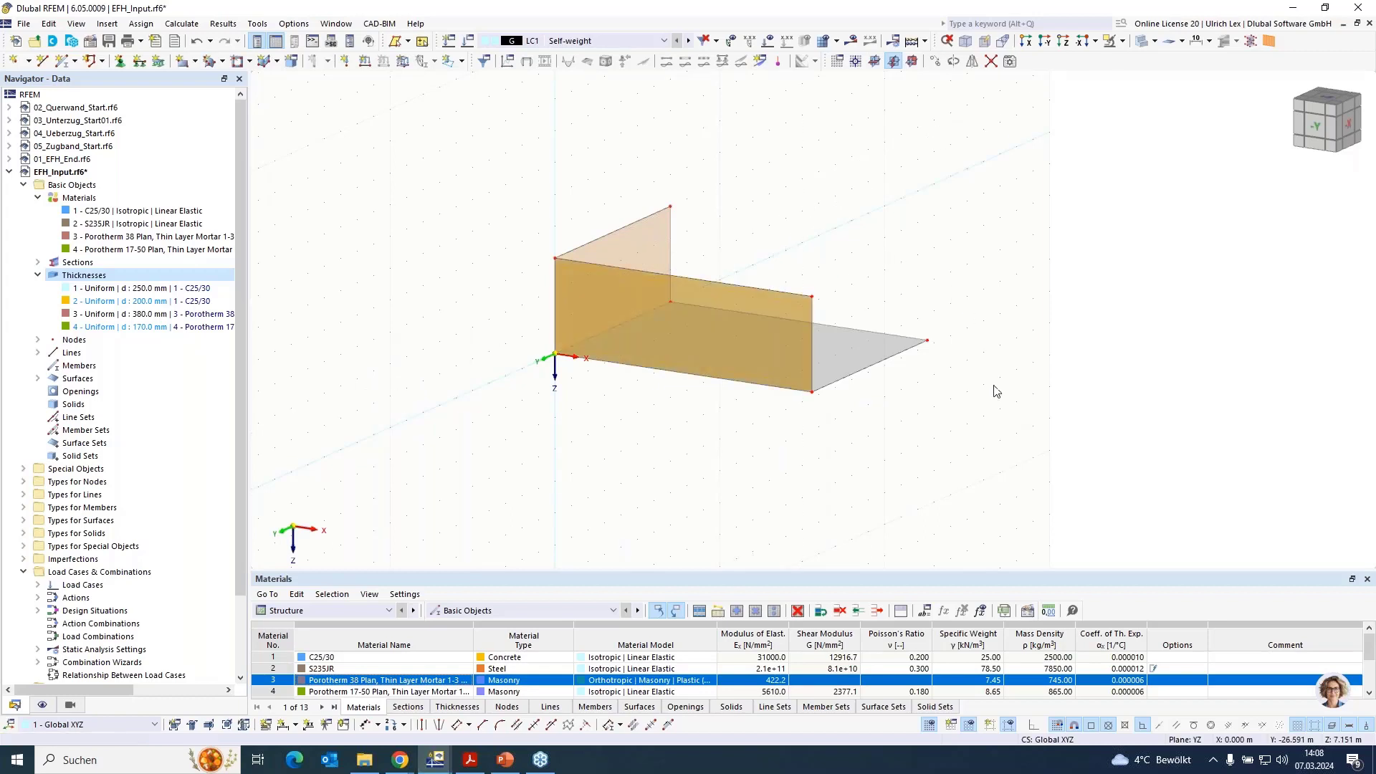
Copy the 9 m wall and the 7 m wall to the opposite edges of the floor slab to enclose the storey.
{"action": "left_click_drag", "start_coordinate": [799, 372], "coordinate": [928, 340]}
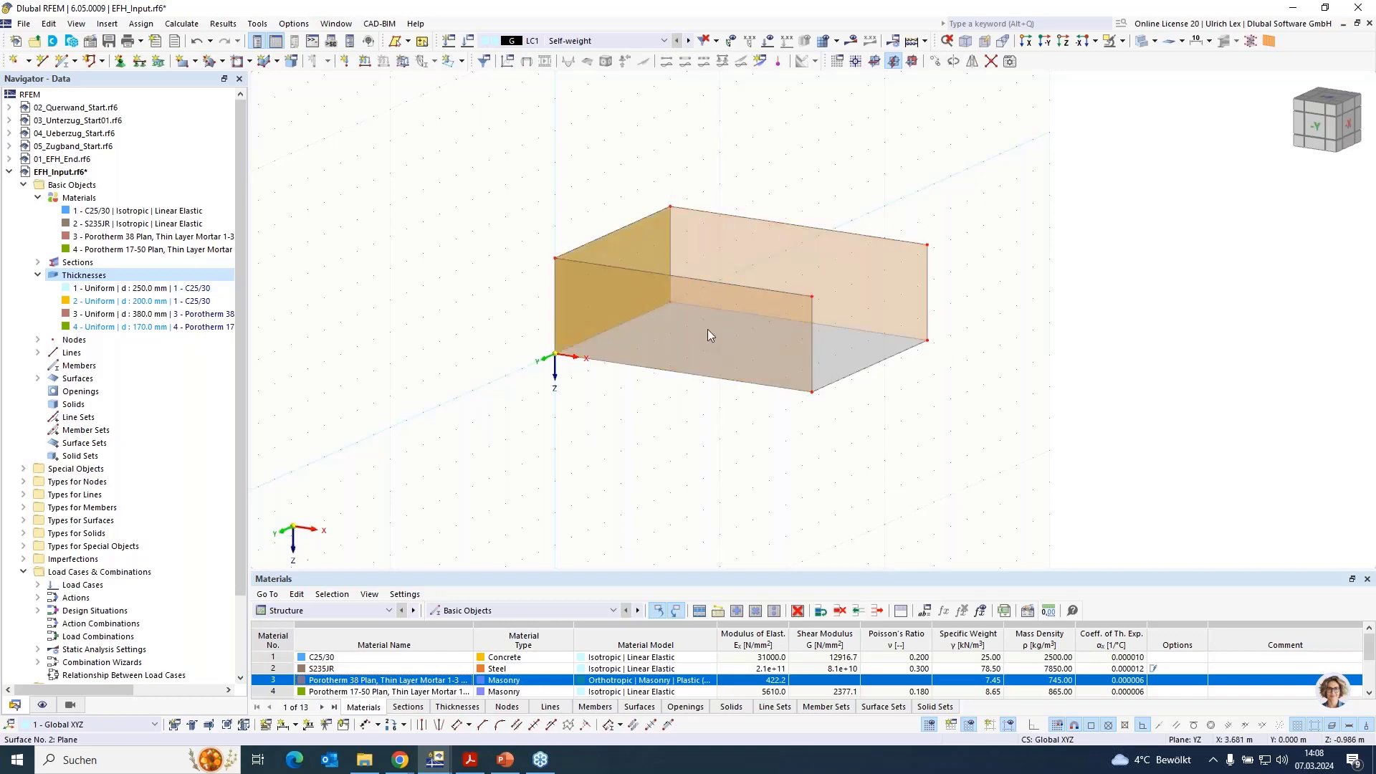
{"action": "middle_click_drag", "start_coordinate": [608, 420], "coordinate": [788, 422], "text": "ctrl"}
{"action": "left_click_drag", "start_coordinate": [870, 299], "coordinate": [927, 337]}
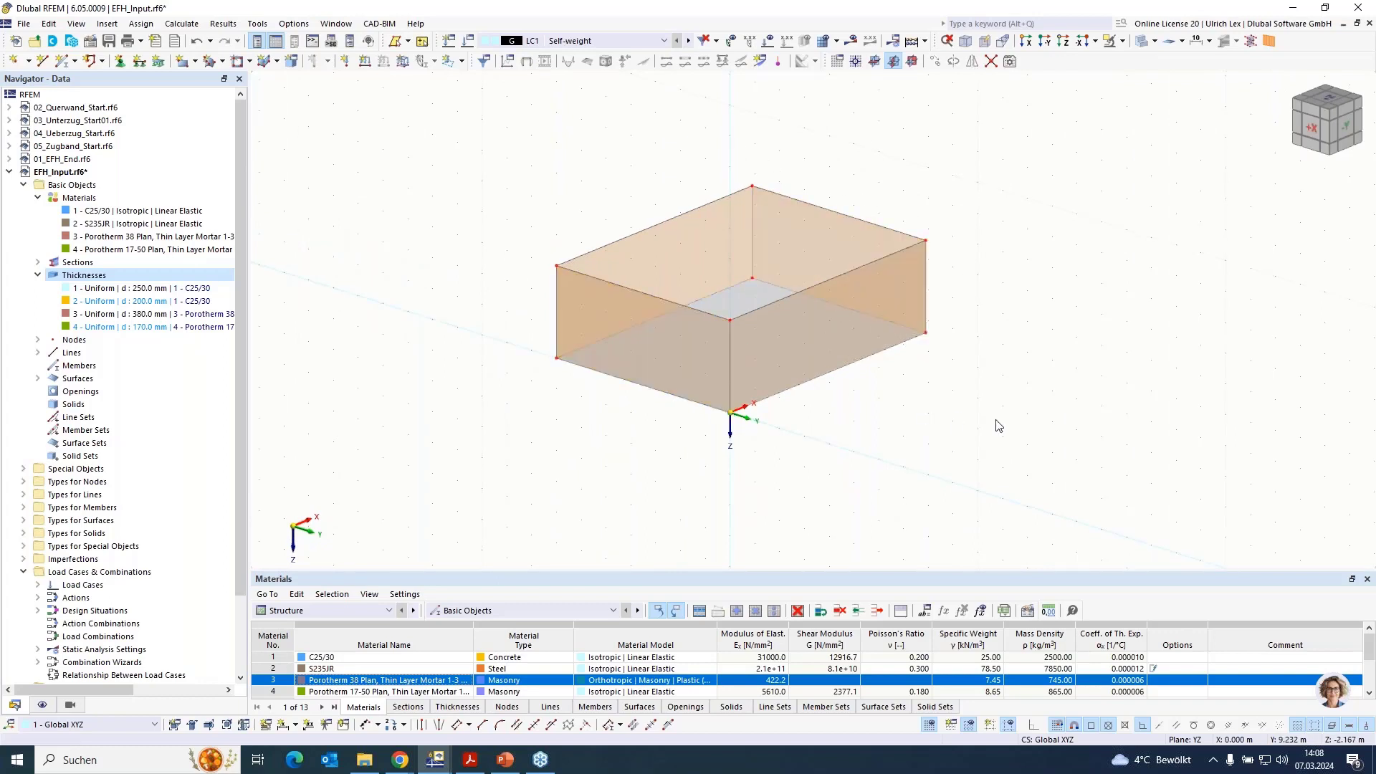
{"action": "middle_click_drag", "start_coordinate": [943, 432], "coordinate": [737, 400], "text": "ctrl"}
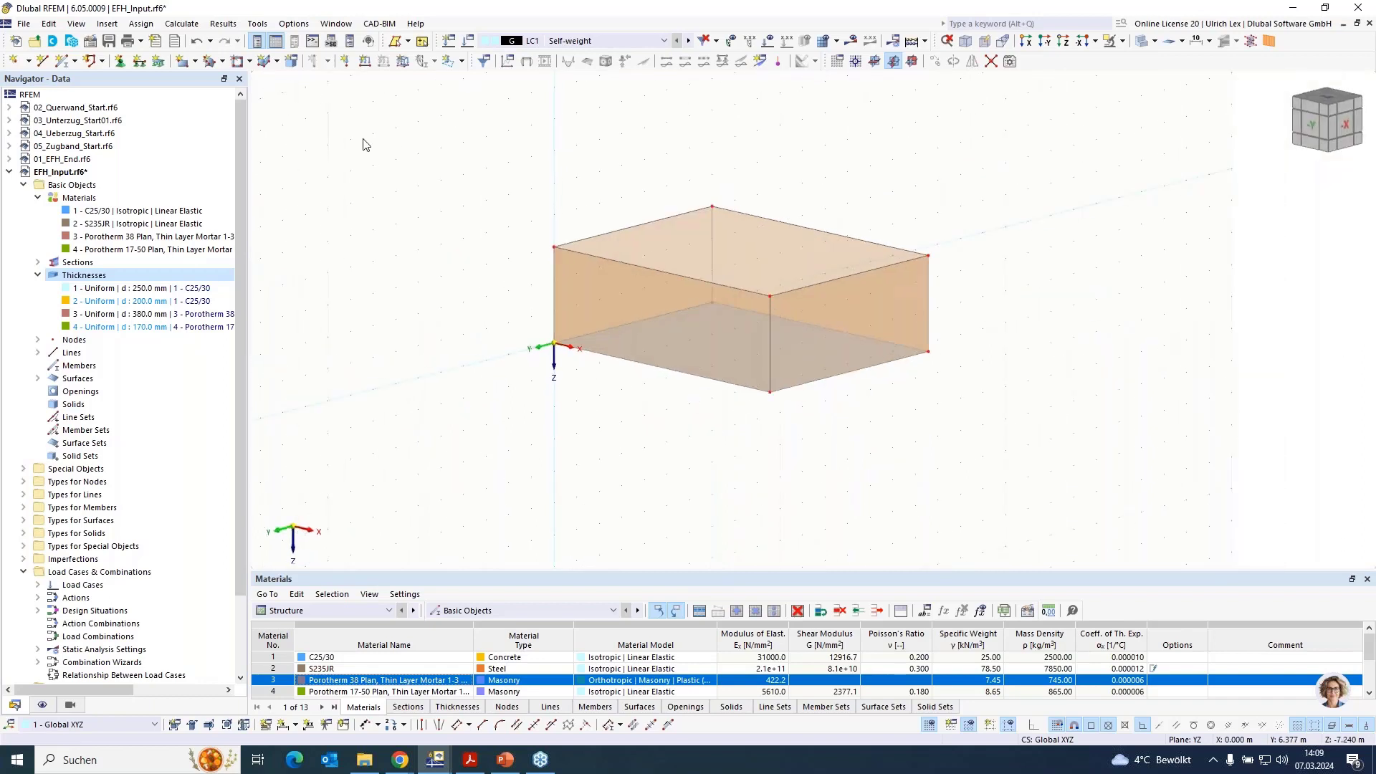
Create a ceiling slab surface from the walls' upper edges by boundary selection, using the uniform 200 mm C25/30 thickness.
{"action": "left_click", "coordinate": [194, 61]}
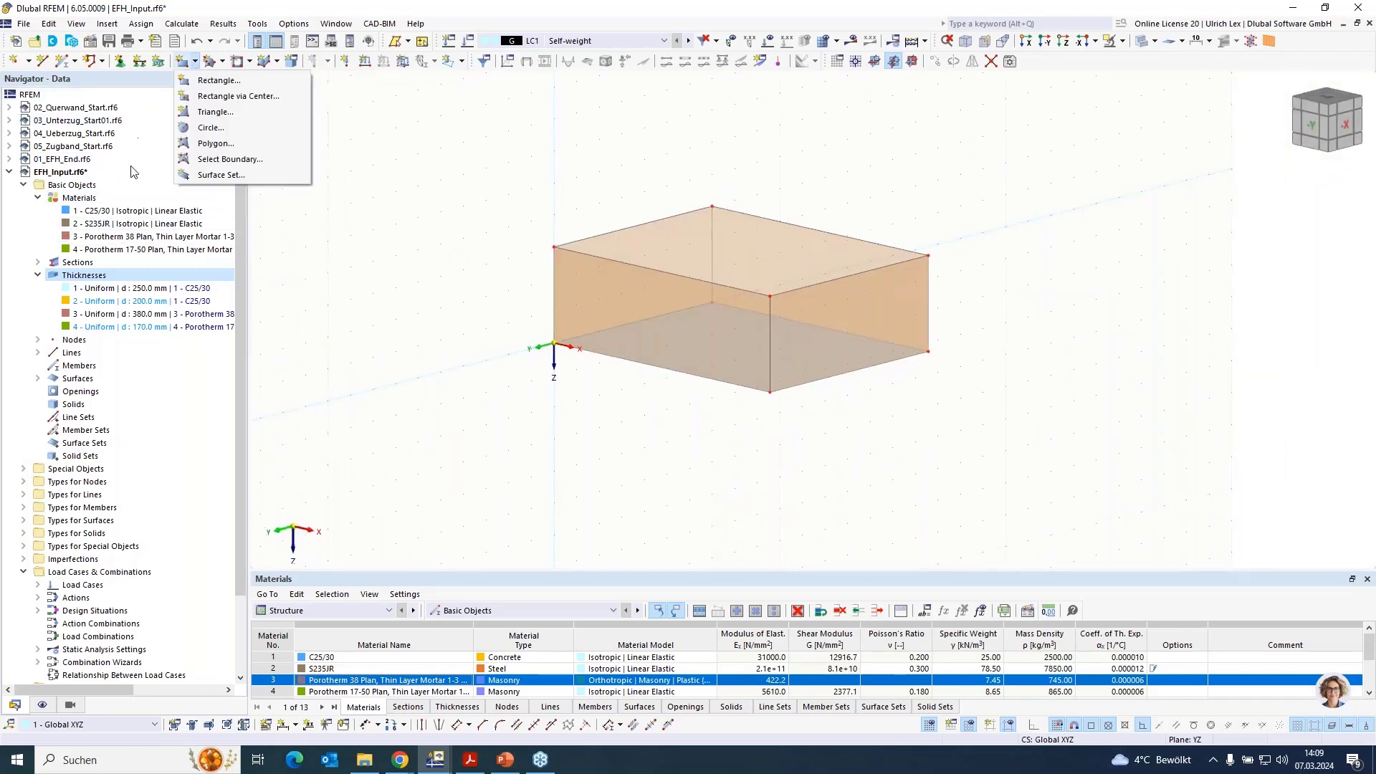
{"action": "left_click", "coordinate": [226, 159]}
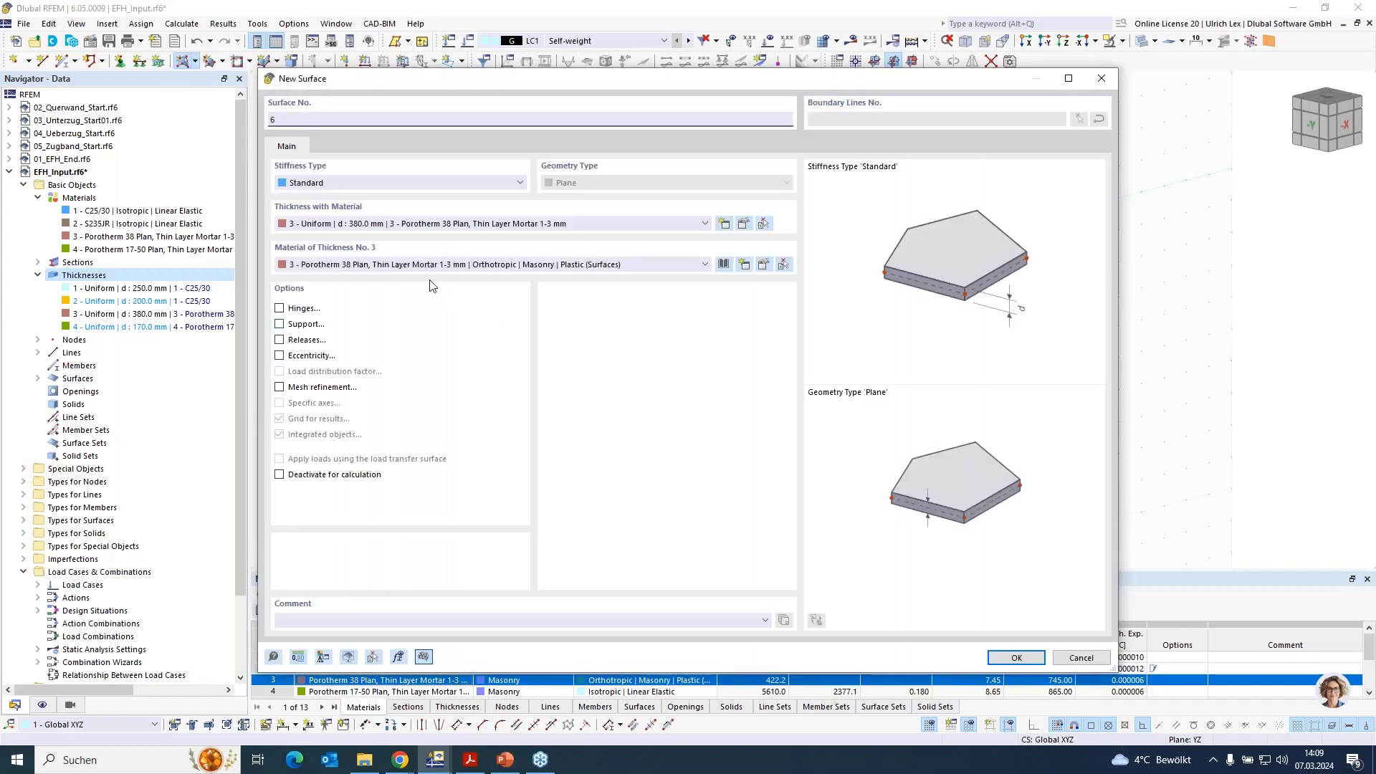
{"action": "left_click", "coordinate": [406, 222]}
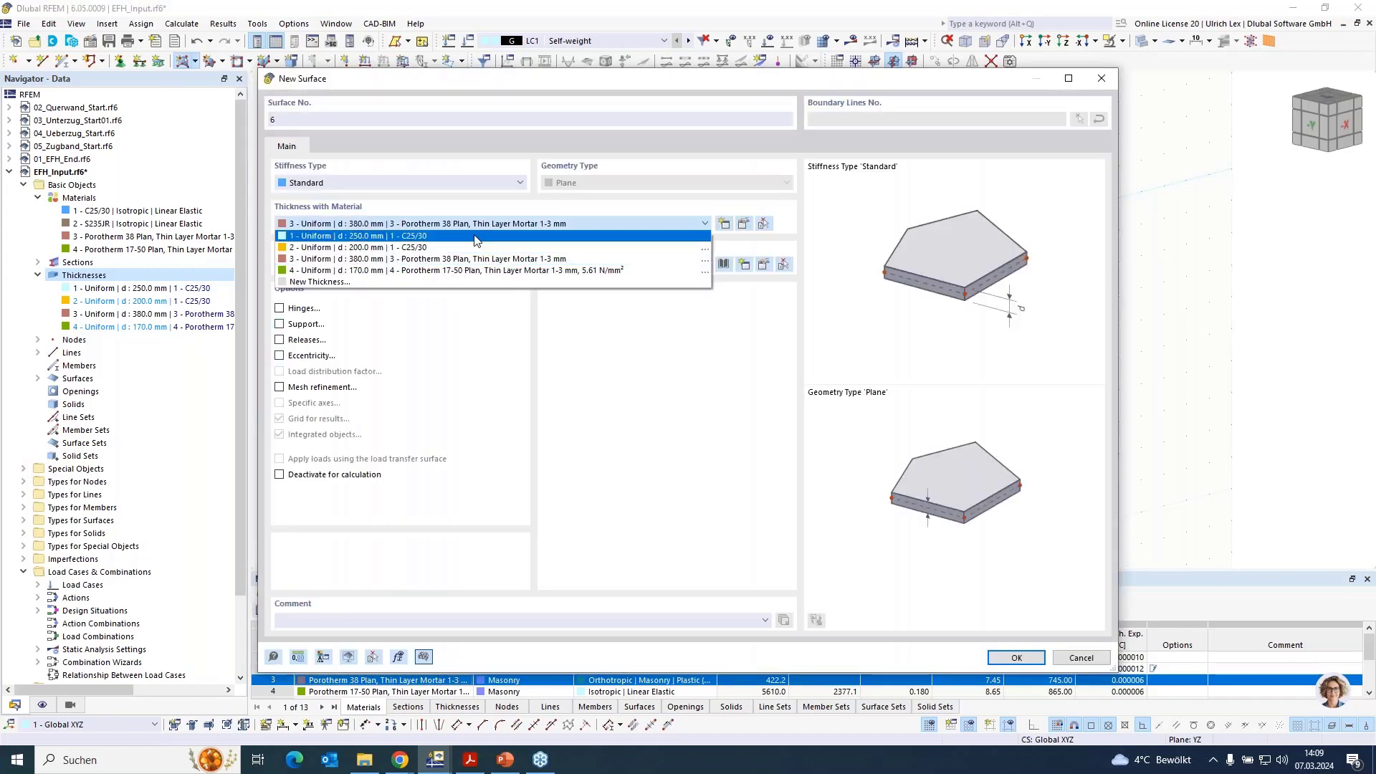
{"action": "left_click", "coordinate": [453, 247]}
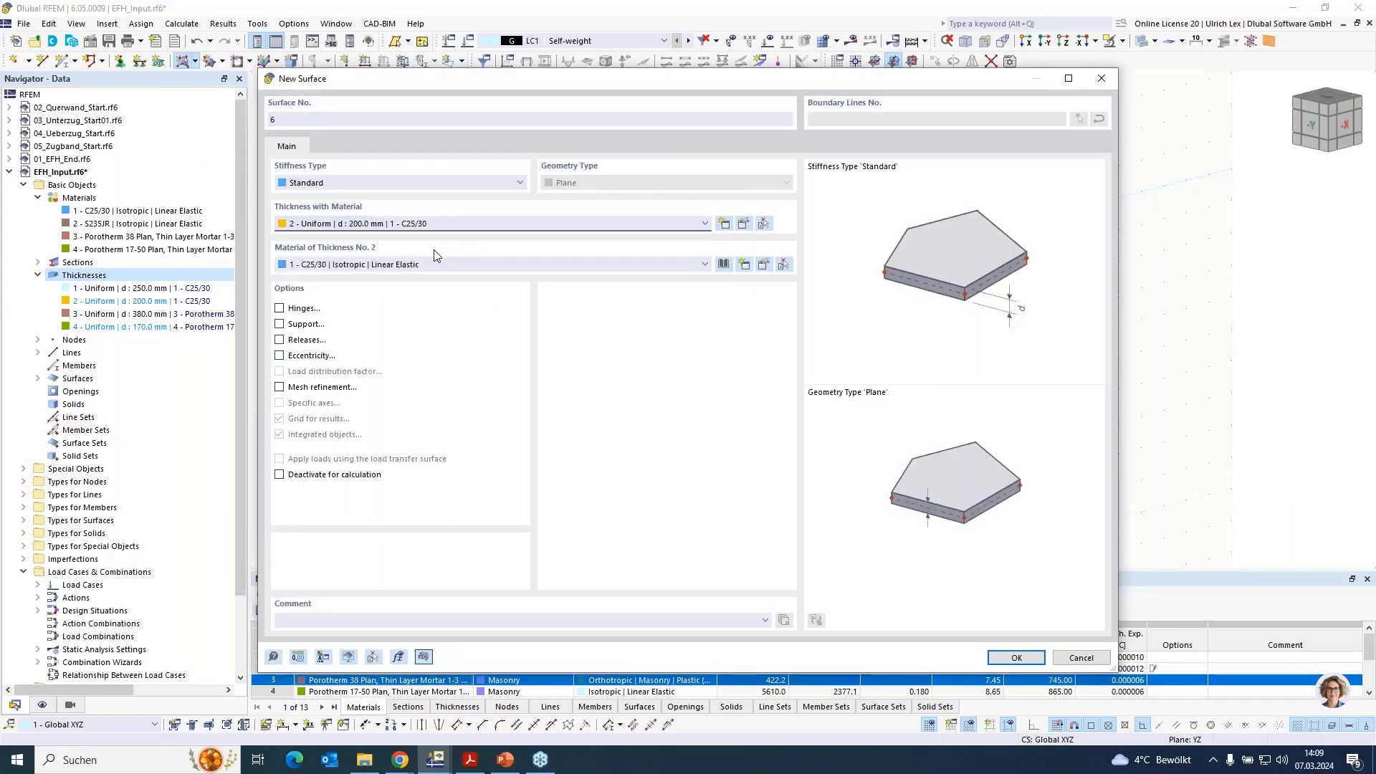
{"action": "left_click", "coordinate": [1016, 661]}
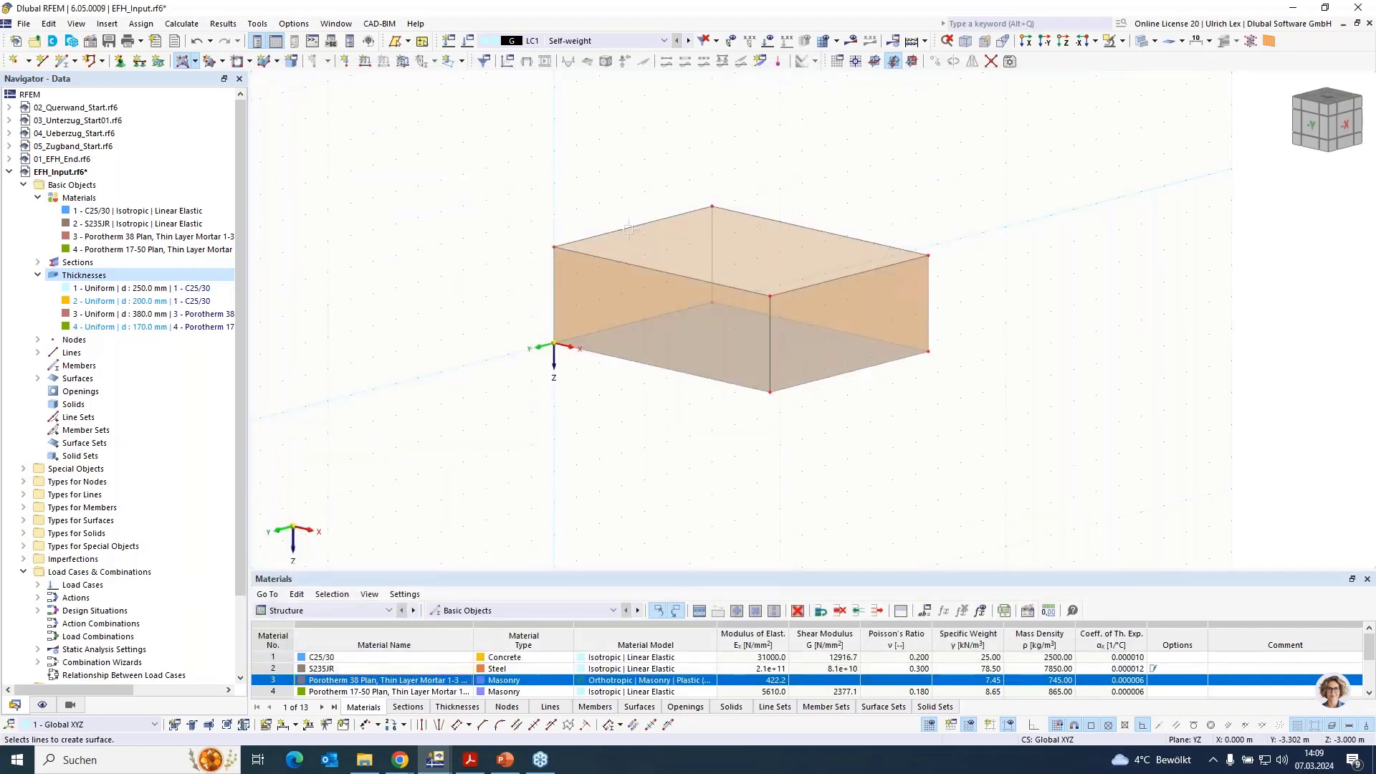
{"action": "left_click", "coordinate": [849, 276]}
{"action": "left_click", "coordinate": [723, 286]}
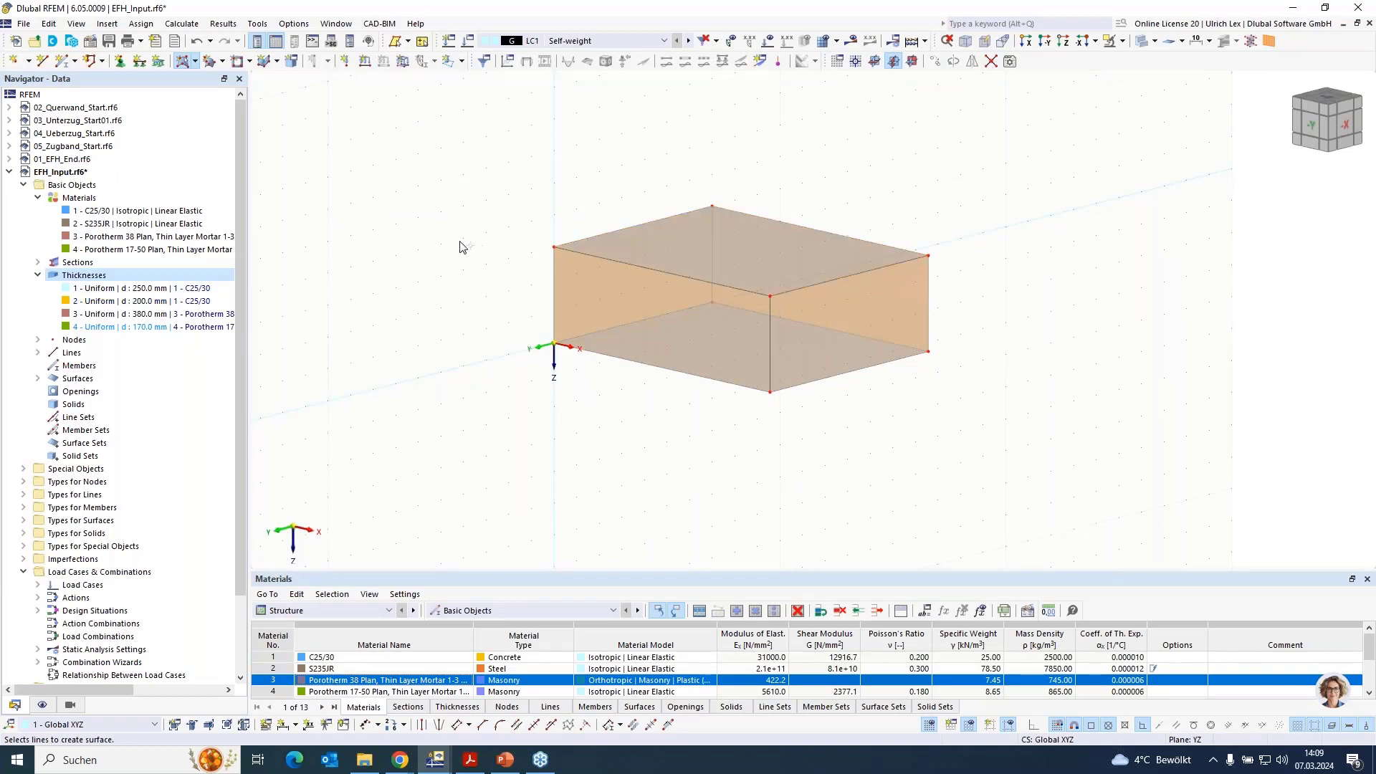
{"action": "key", "text": "Escape"}
Switch the model display from transparent to solid opaque surfaces.
{"action": "left_click", "coordinate": [1141, 41]}
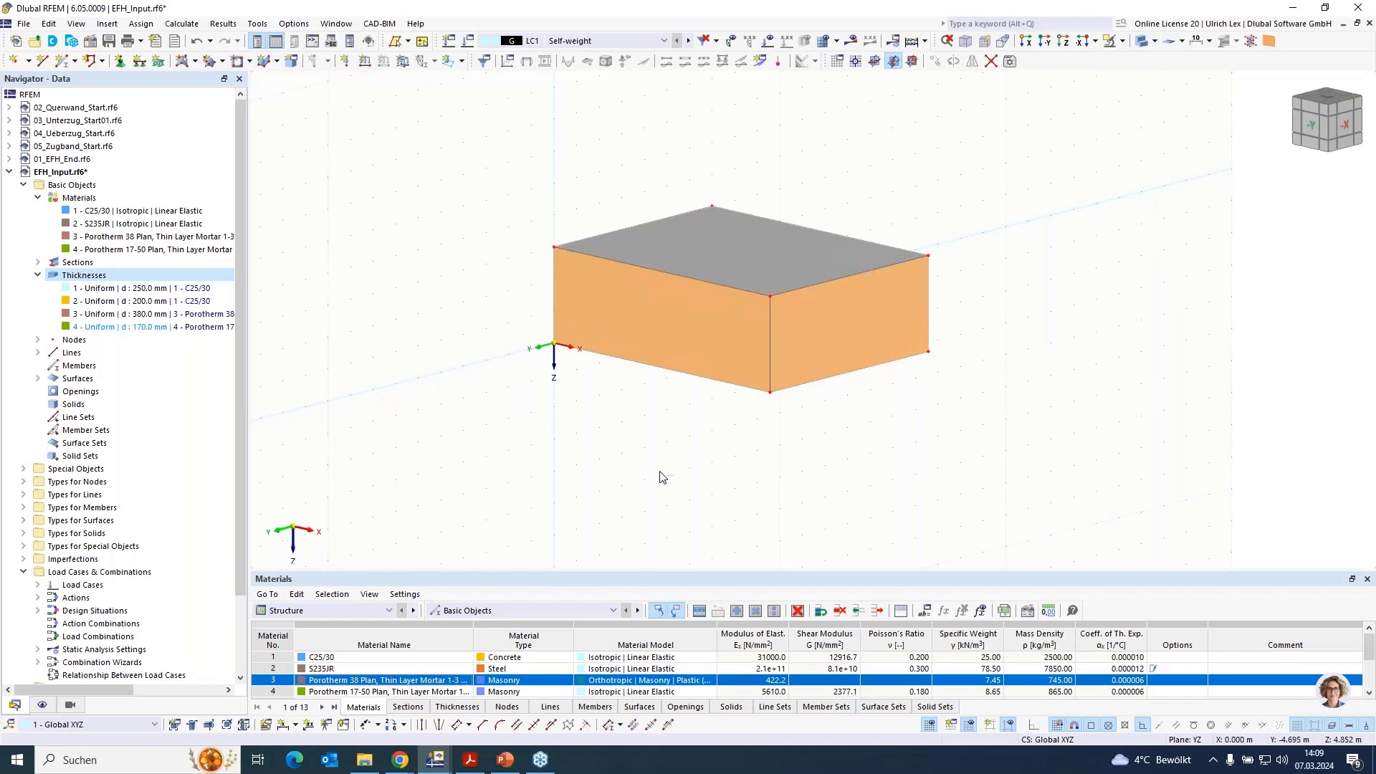
{"action": "middle_click_drag", "start_coordinate": [678, 467], "coordinate": [706, 446], "text": "ctrl"}
{"action": "scroll", "coordinate": [808, 157], "scroll_direction": "up", "scroll_amount": 1}
{"action": "scroll", "coordinate": [592, 542], "scroll_direction": "down", "scroll_amount": 1}
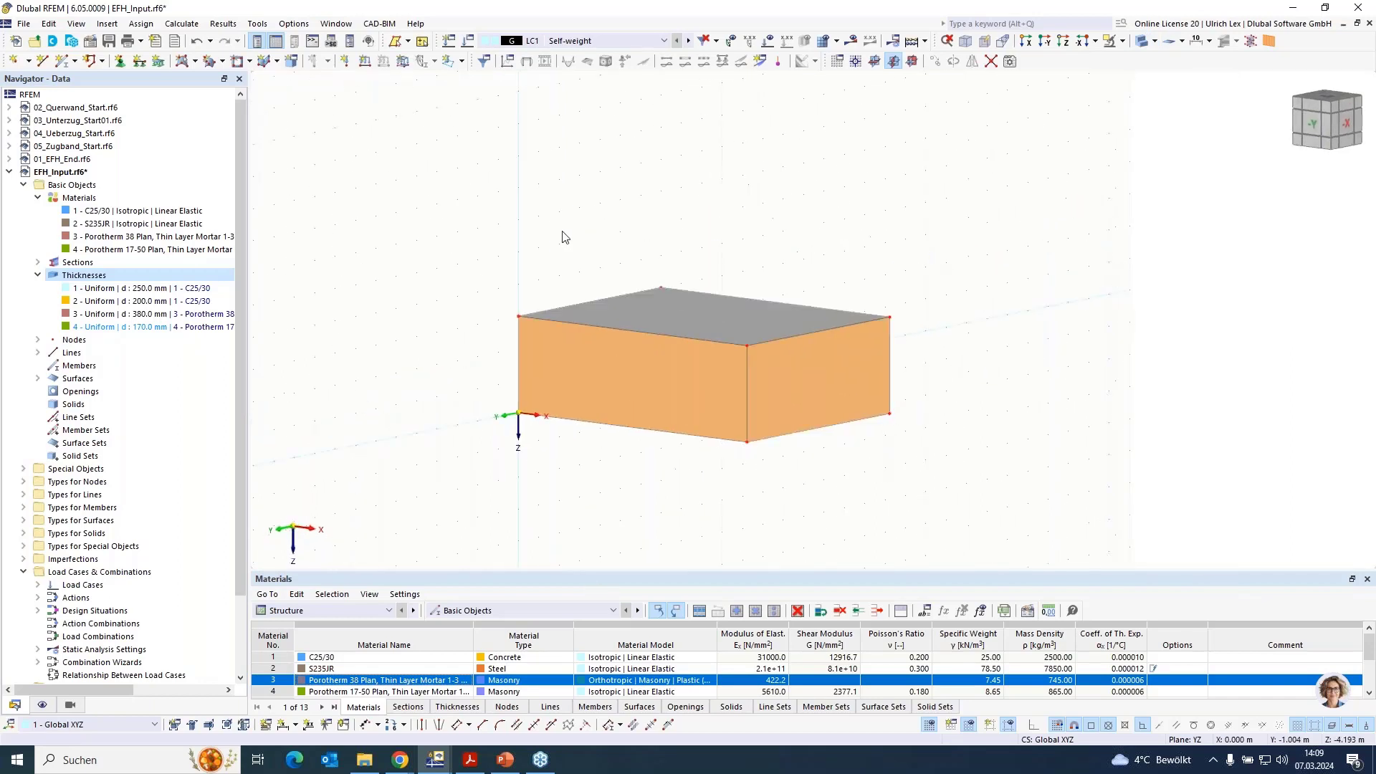
Draw a 4 m vertical line from the ceiling corner above the origin up to (0, 0, -7) m.
{"action": "scroll", "coordinate": [565, 203], "scroll_direction": "up", "scroll_amount": 1}
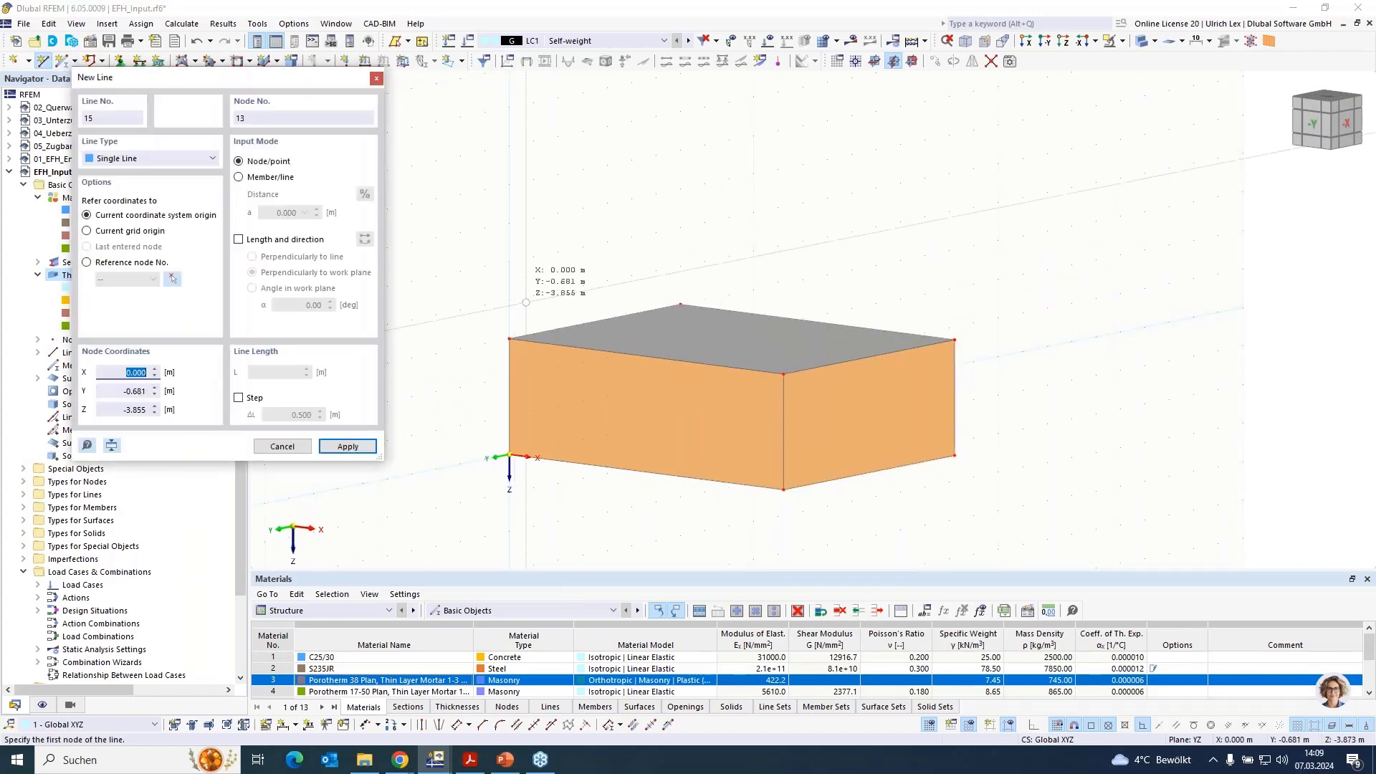
{"action": "left_click", "coordinate": [541, 323]}
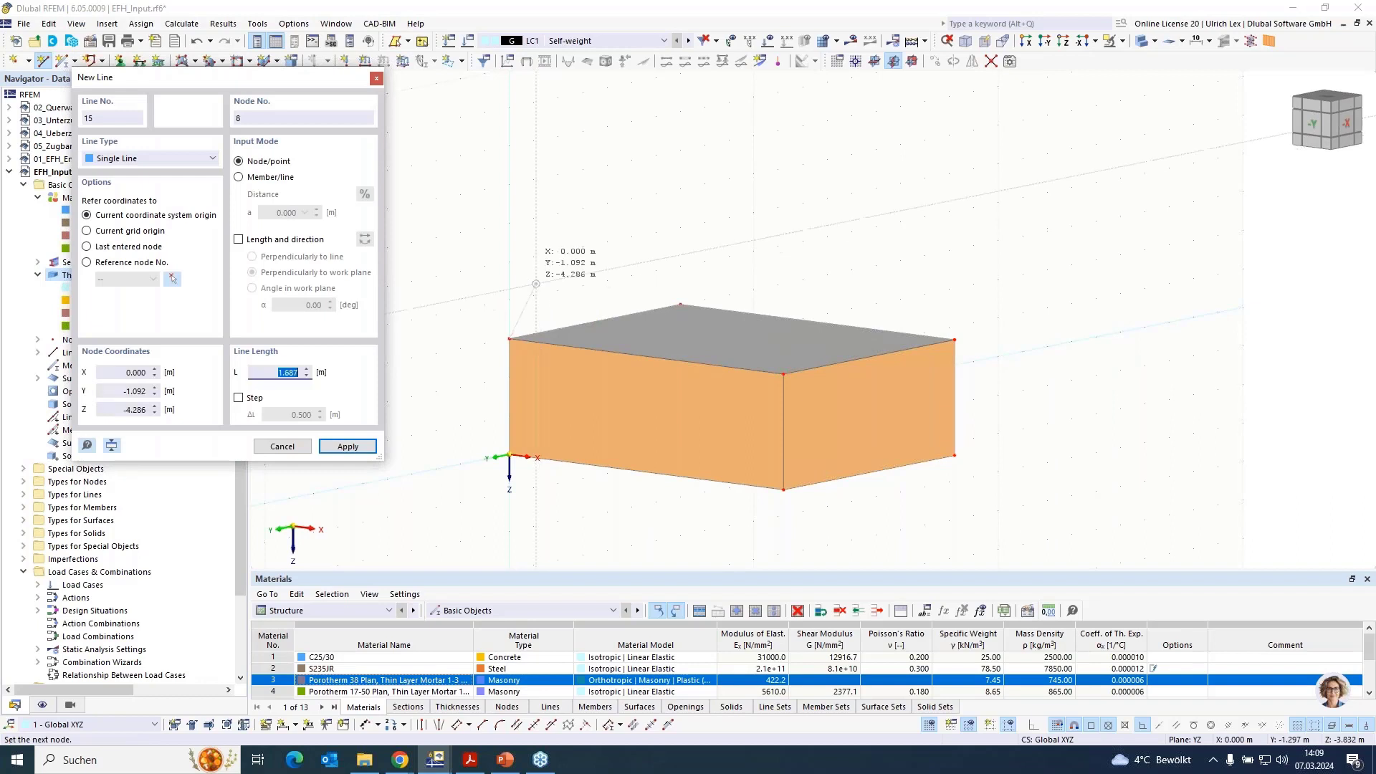
{"action": "left_click", "coordinate": [508, 185]}
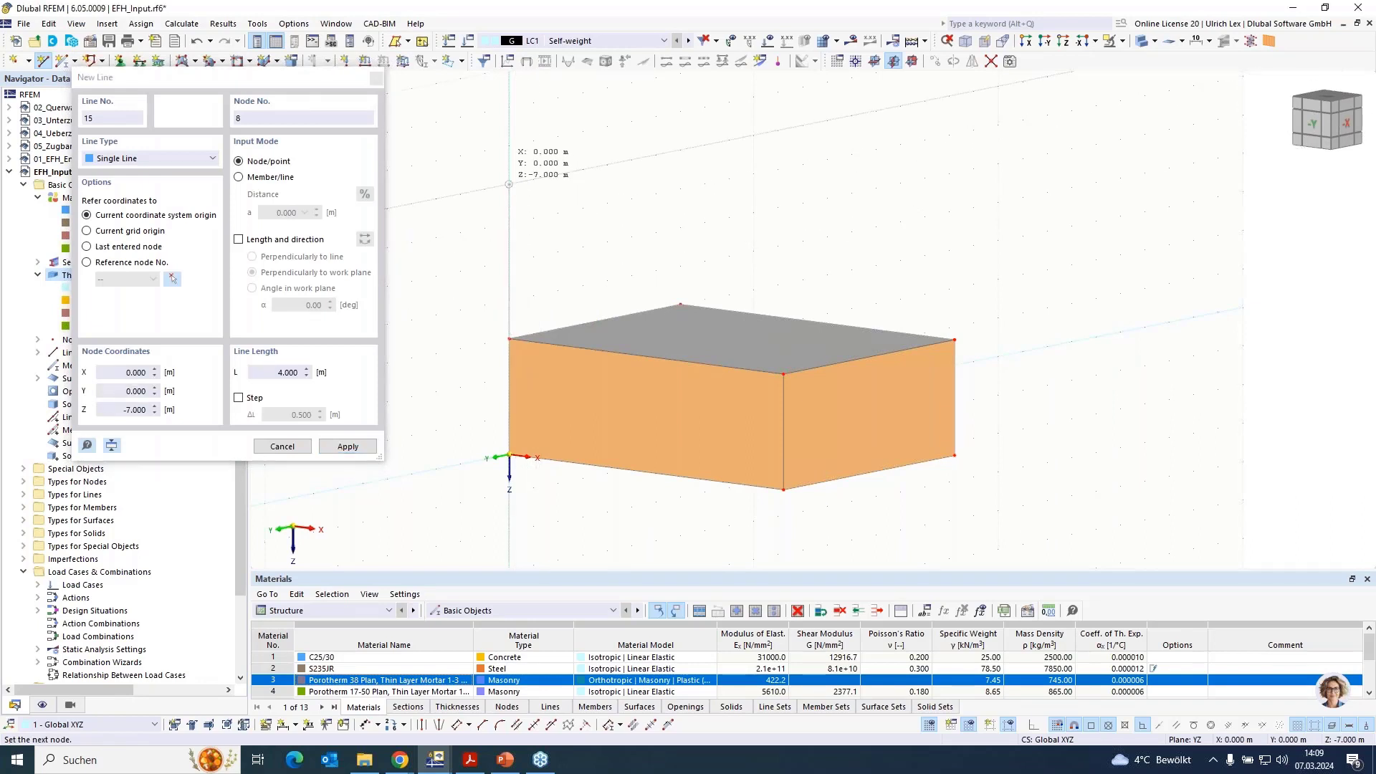
{"action": "right_click", "coordinate": [732, 229]}
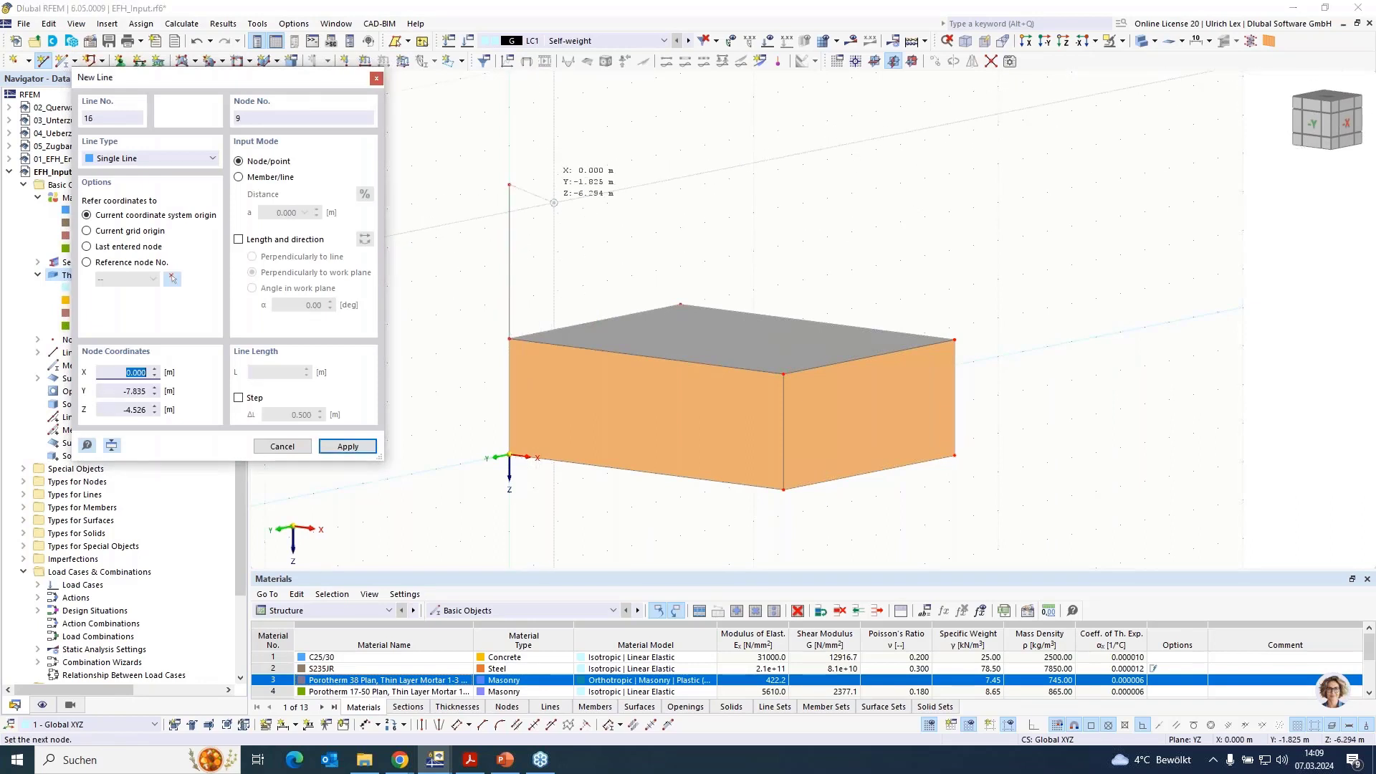
Draw a vertical line about 3 m long above the ceiling's rear corner at Y = -7 m and join its top to the 4 m line.
{"action": "left_click", "coordinate": [718, 253]}
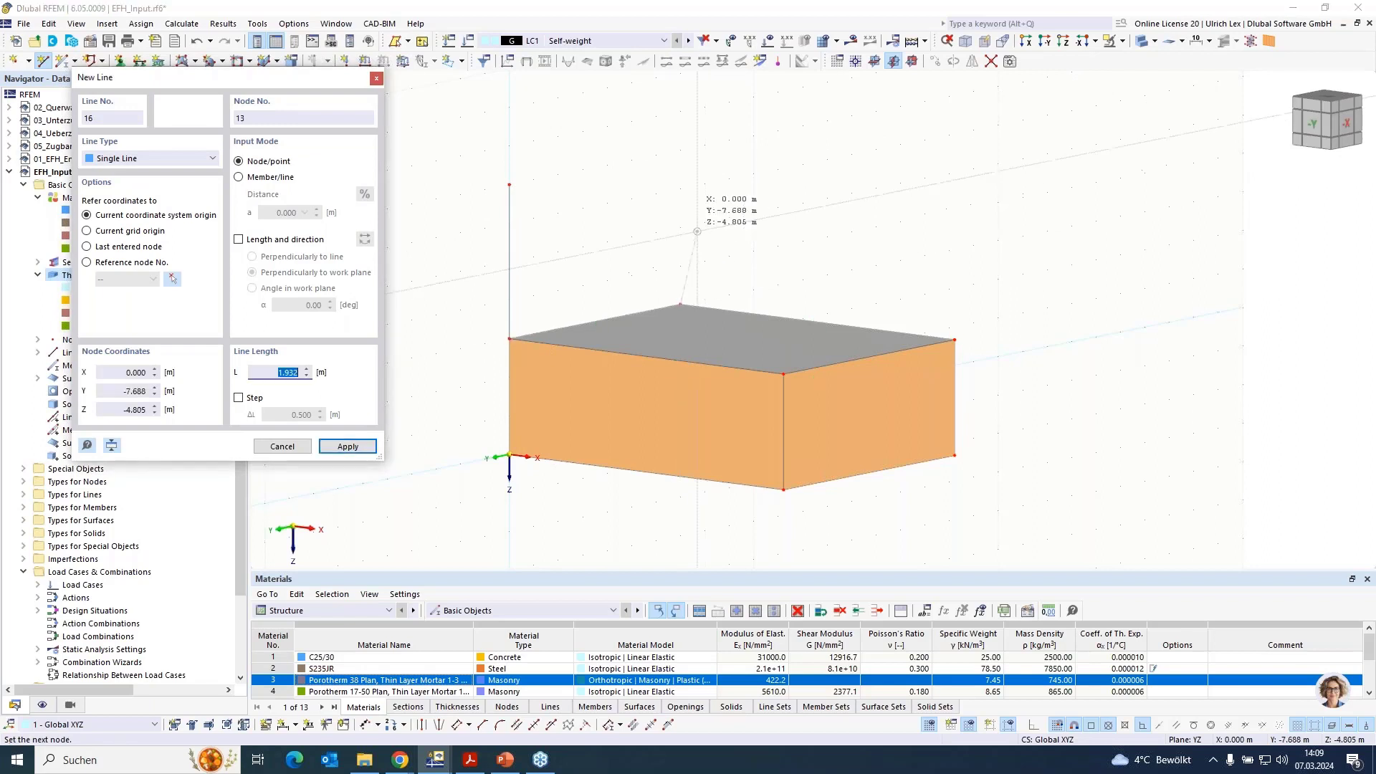
{"action": "left_click", "coordinate": [679, 189]}
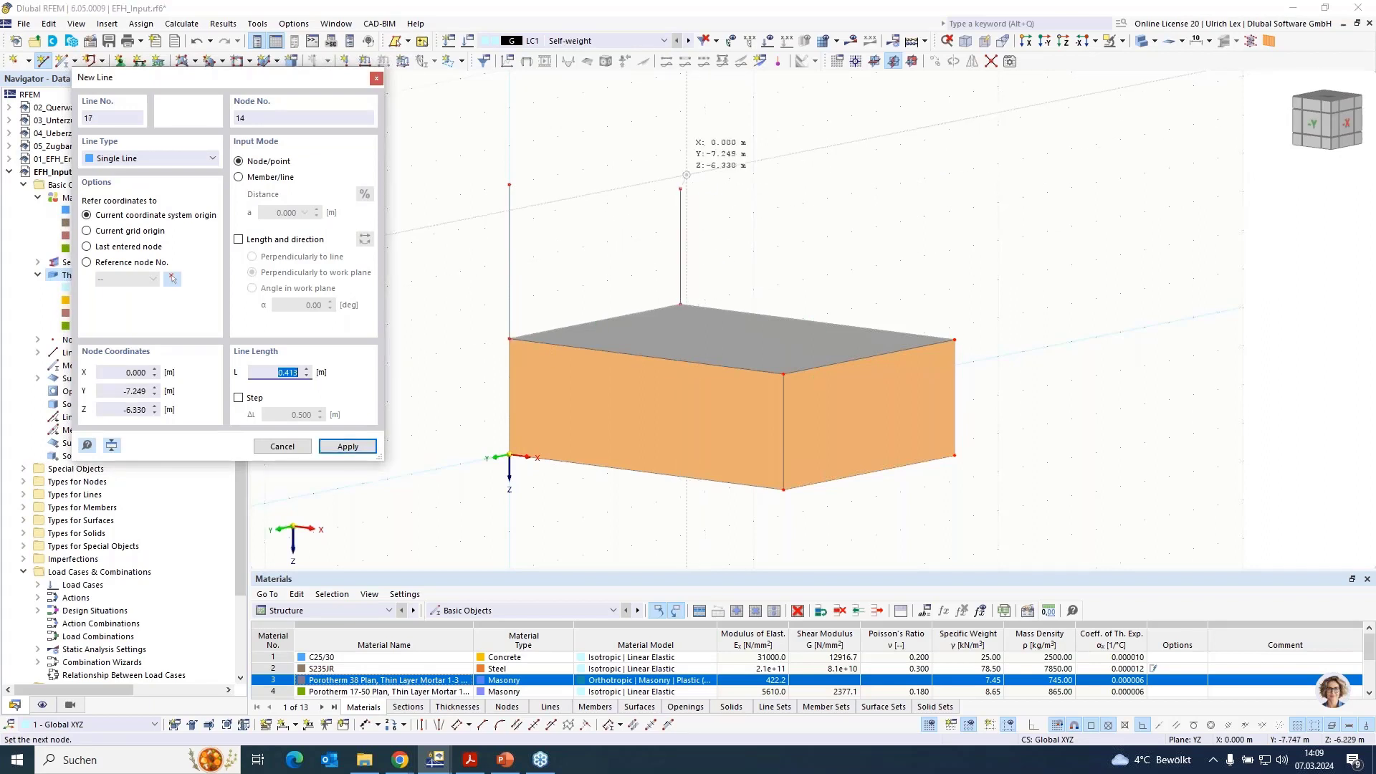
{"action": "left_click", "coordinate": [533, 179]}
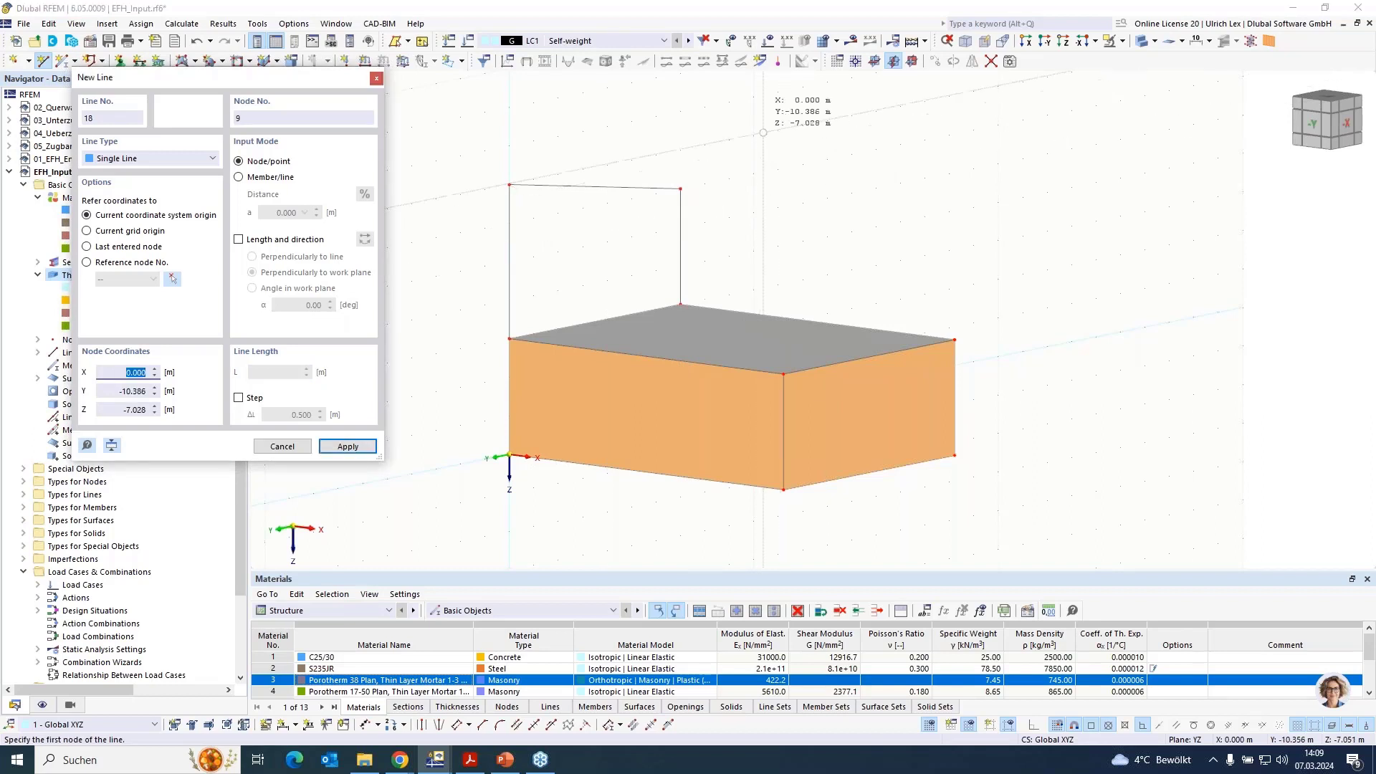
{"action": "key", "text": "Escape"}
Create a wall surface from the new upper outline by boundary selection, using the uniform 380 mm Porotherm 38 Plan thickness.
{"action": "left_click", "coordinate": [195, 63]}
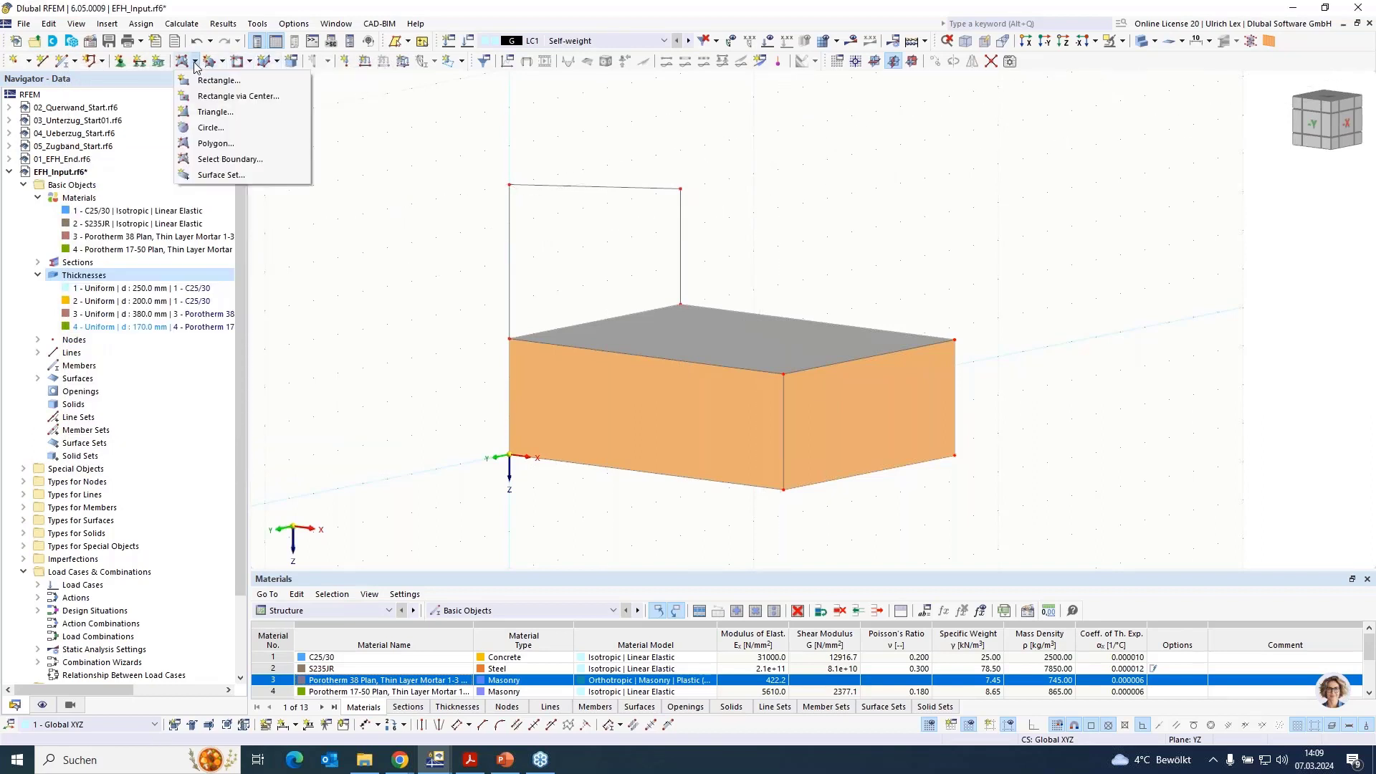
{"action": "left_click", "coordinate": [230, 160]}
{"action": "left_click", "coordinate": [420, 227]}
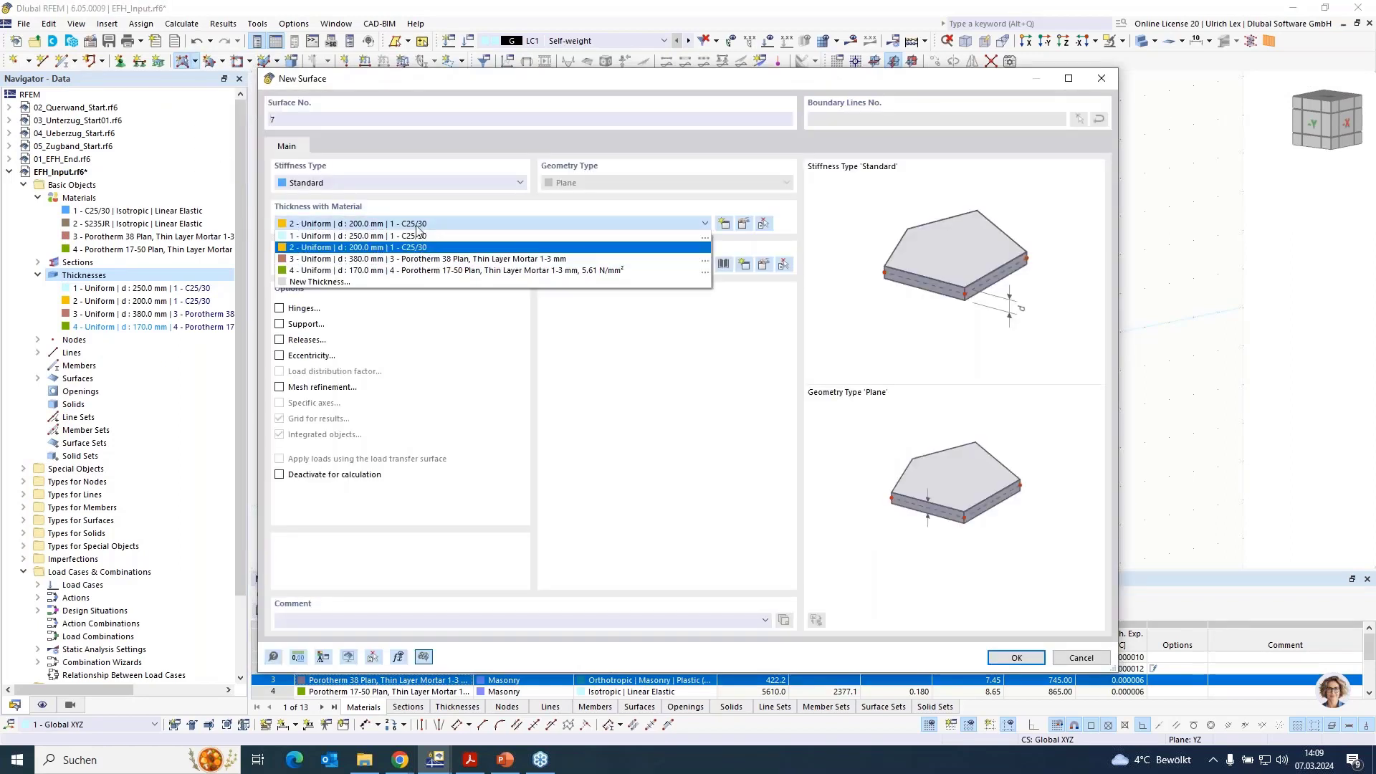
{"action": "left_click", "coordinate": [363, 261]}
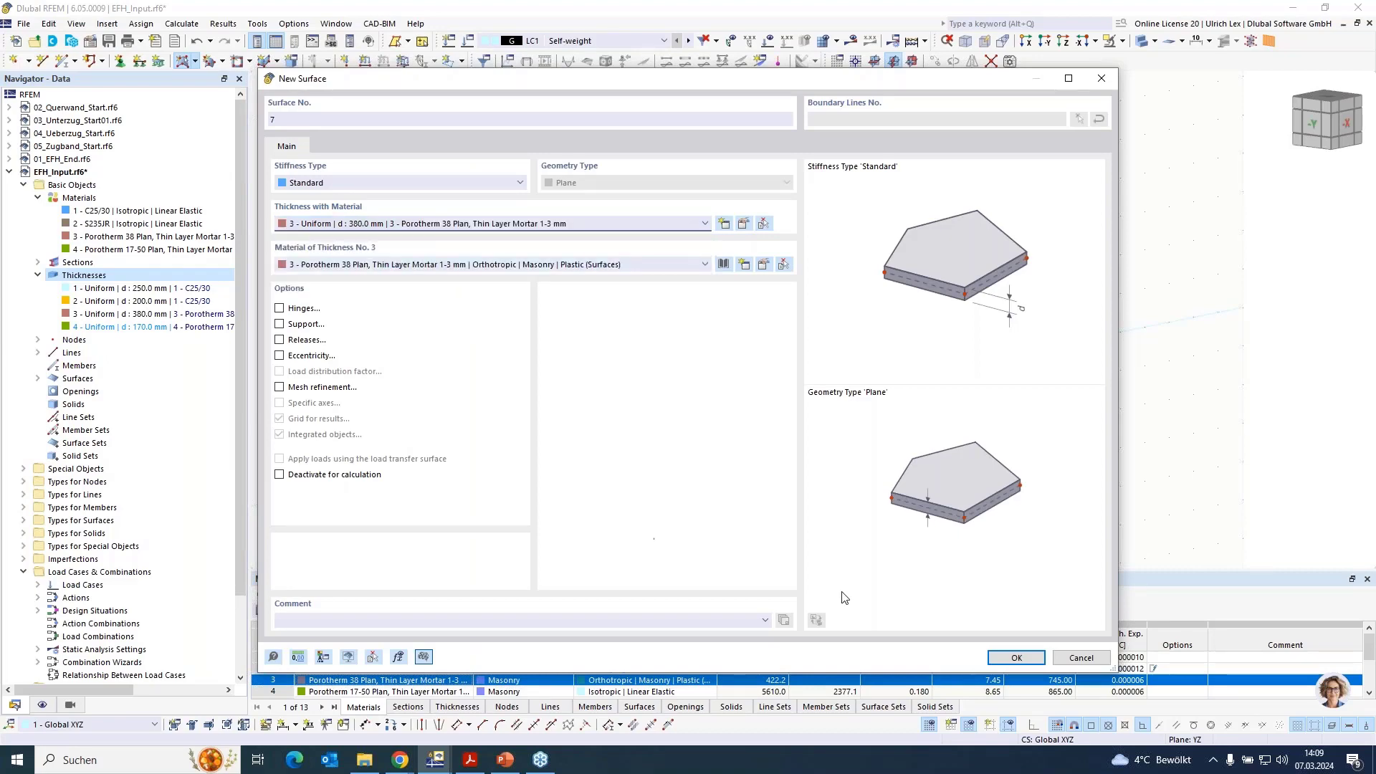
{"action": "left_click", "coordinate": [1003, 658]}
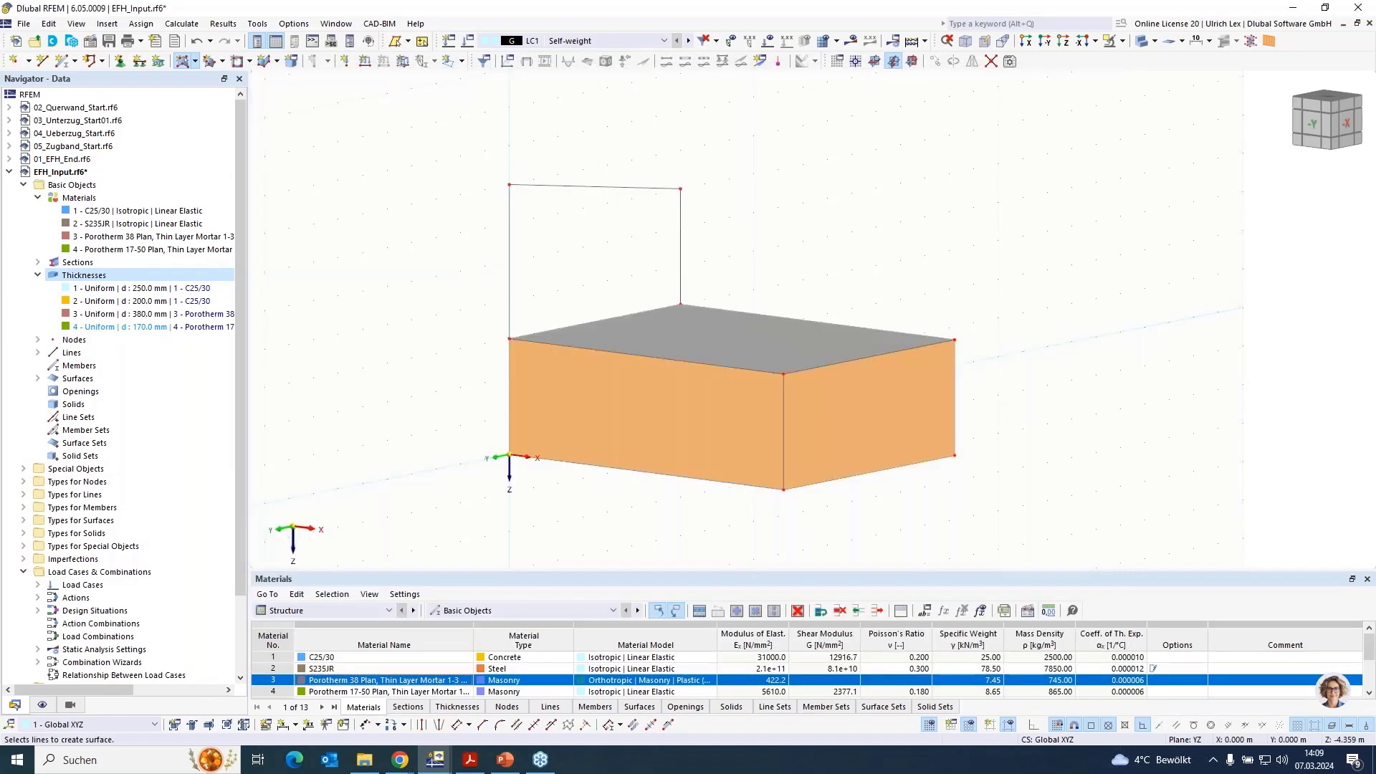
{"action": "left_click", "coordinate": [563, 328]}
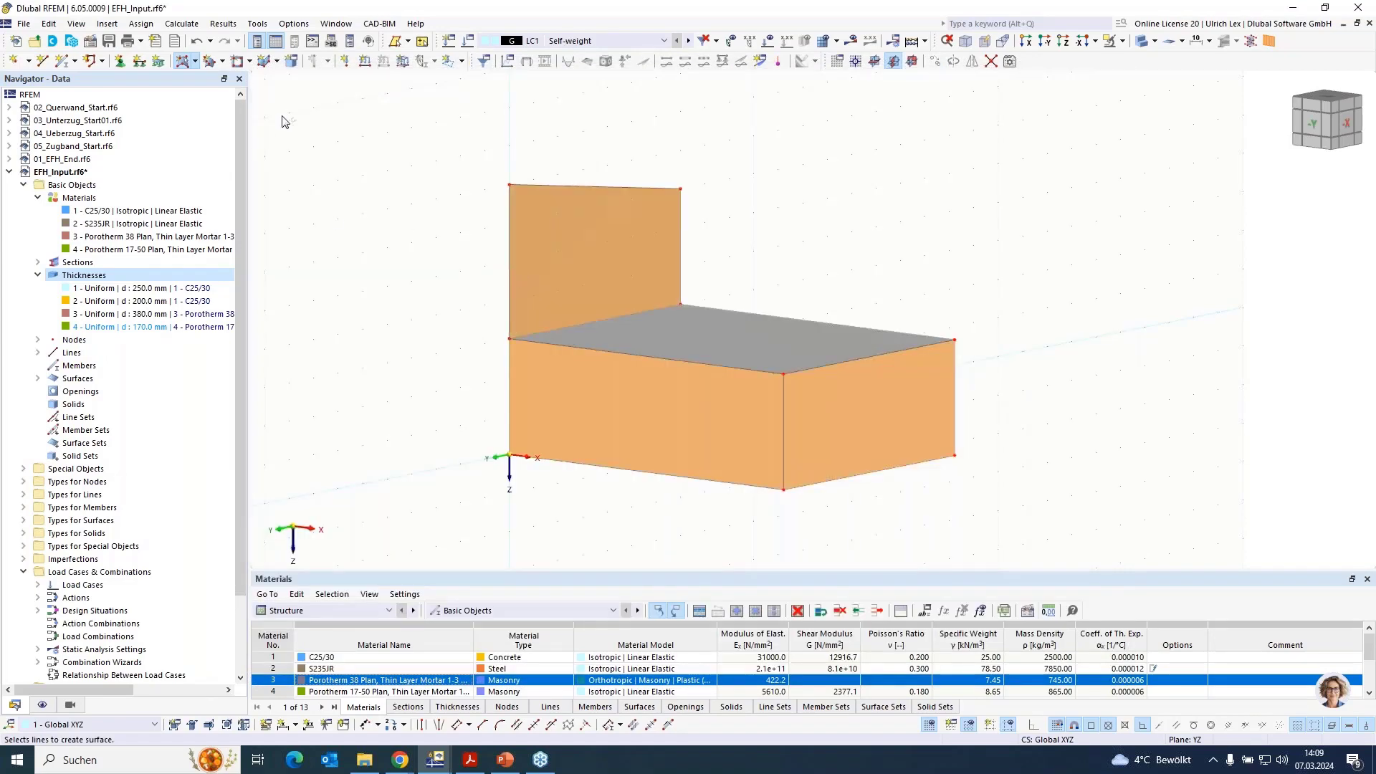
{"action": "key", "text": "Escape"}
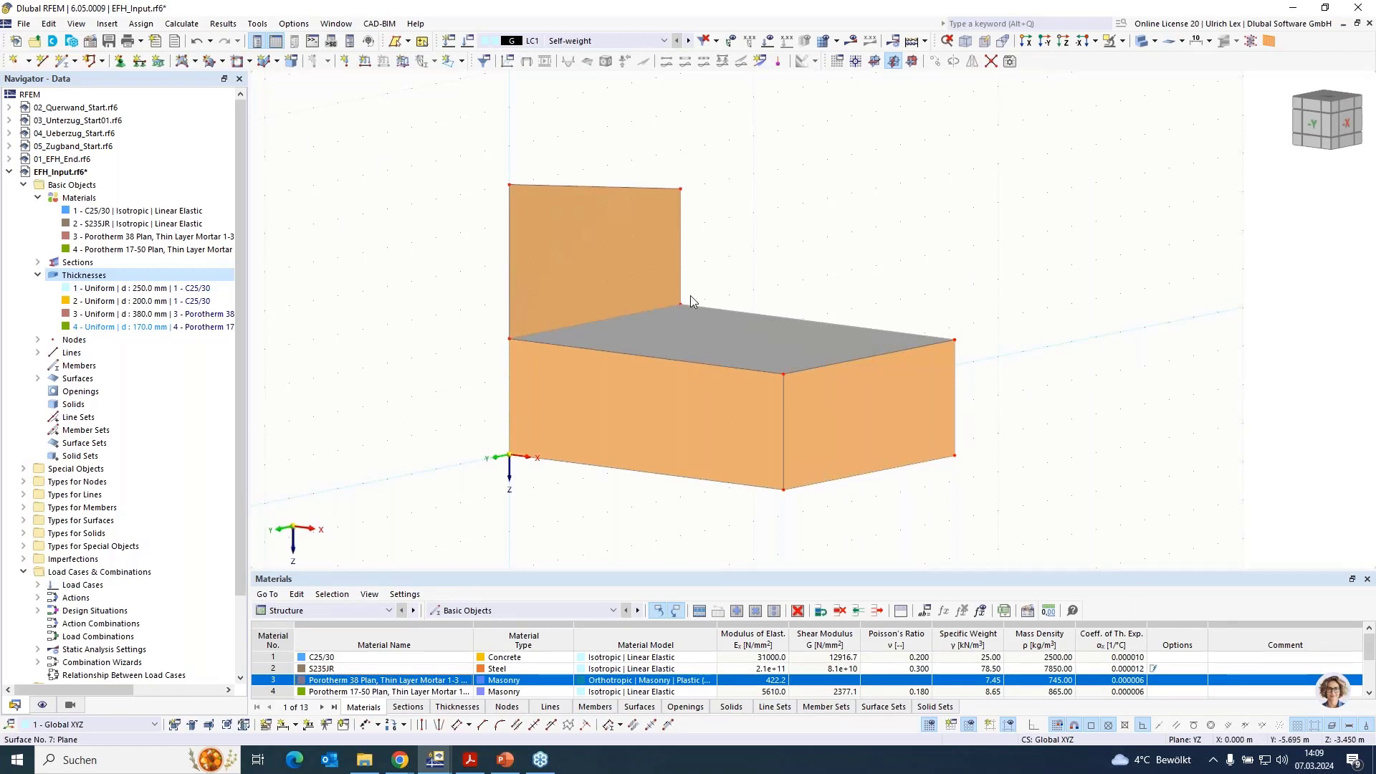
Copy the upper side wall to the opposite ceiling edge and connect the top corners of both walls with two lines.
{"action": "left_click_drag", "start_coordinate": [679, 304], "coordinate": [961, 345]}
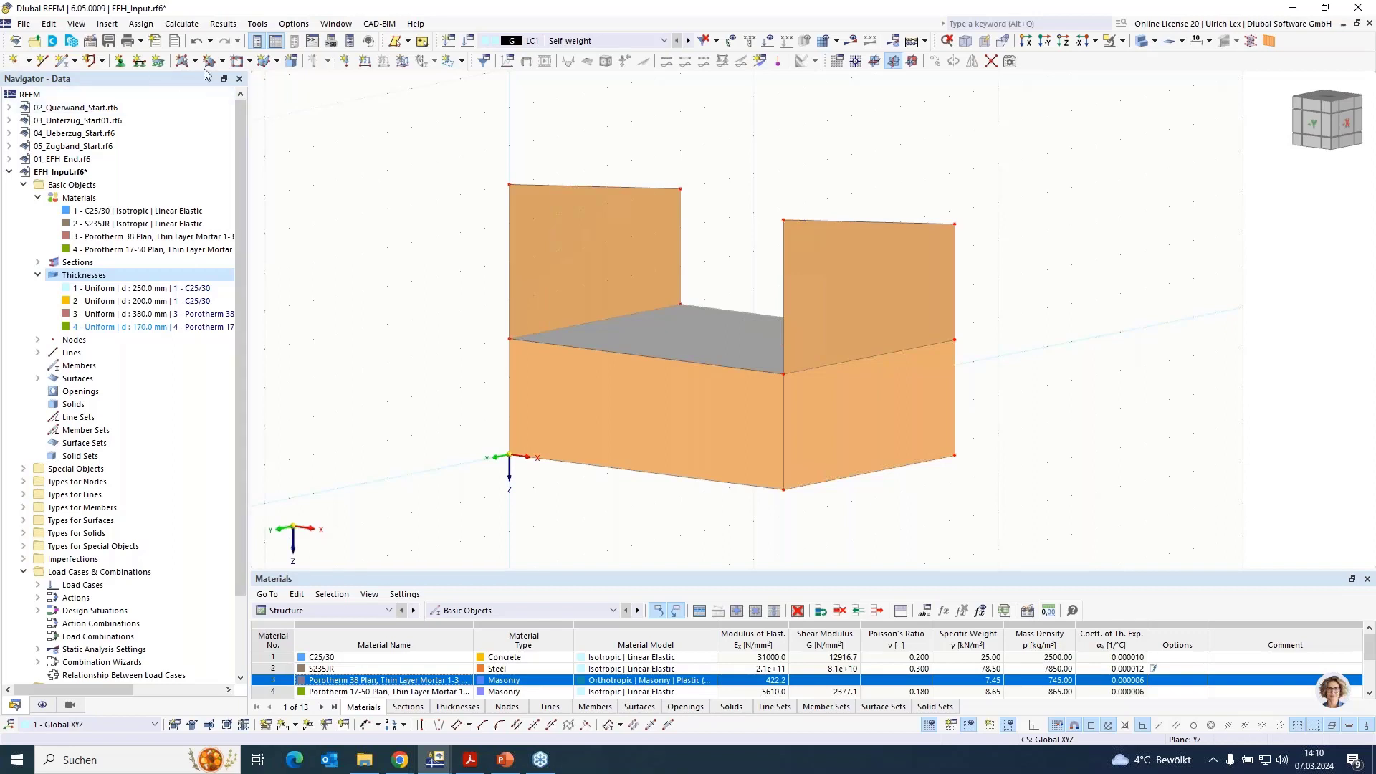
{"action": "left_click", "coordinate": [42, 61]}
{"action": "left_click", "coordinate": [950, 223]}
{"action": "right_click", "coordinate": [1038, 232]}
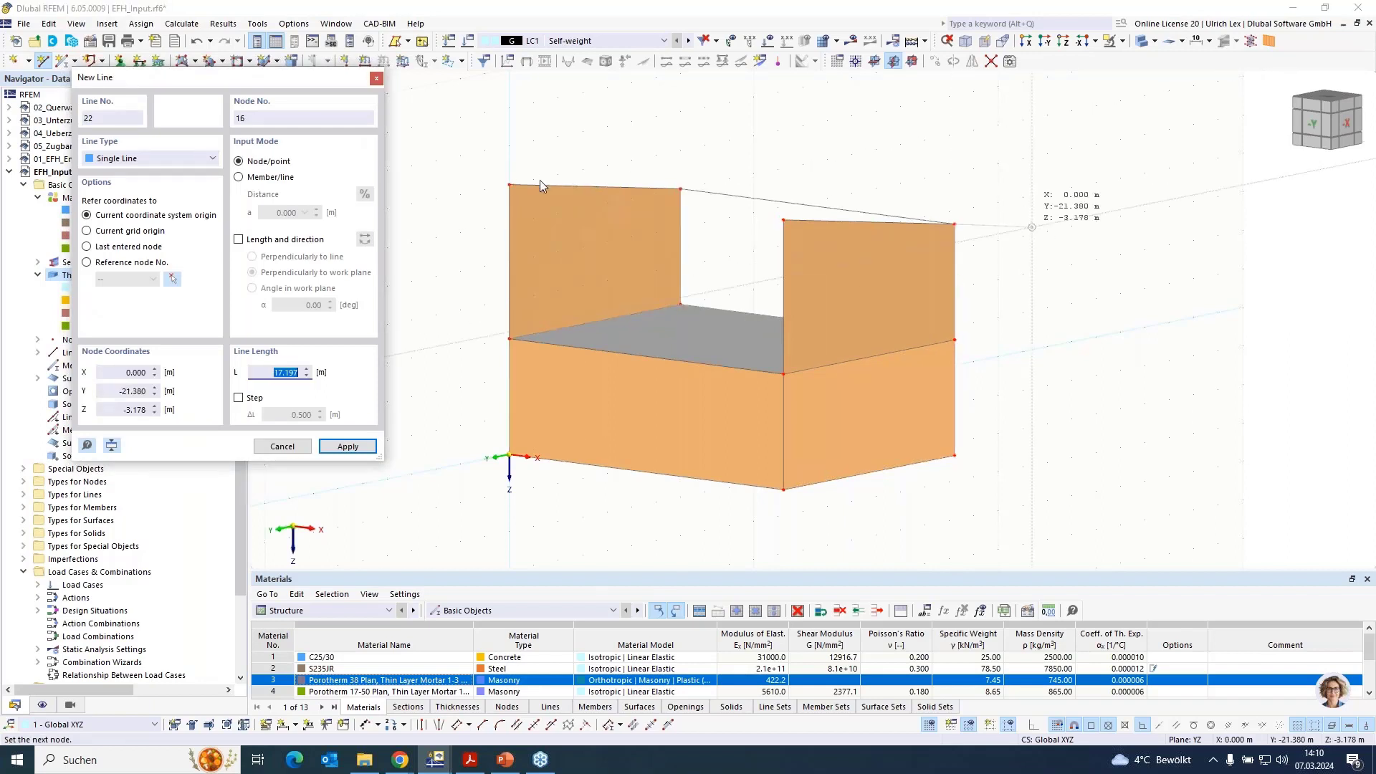
{"action": "left_click", "coordinate": [784, 220]}
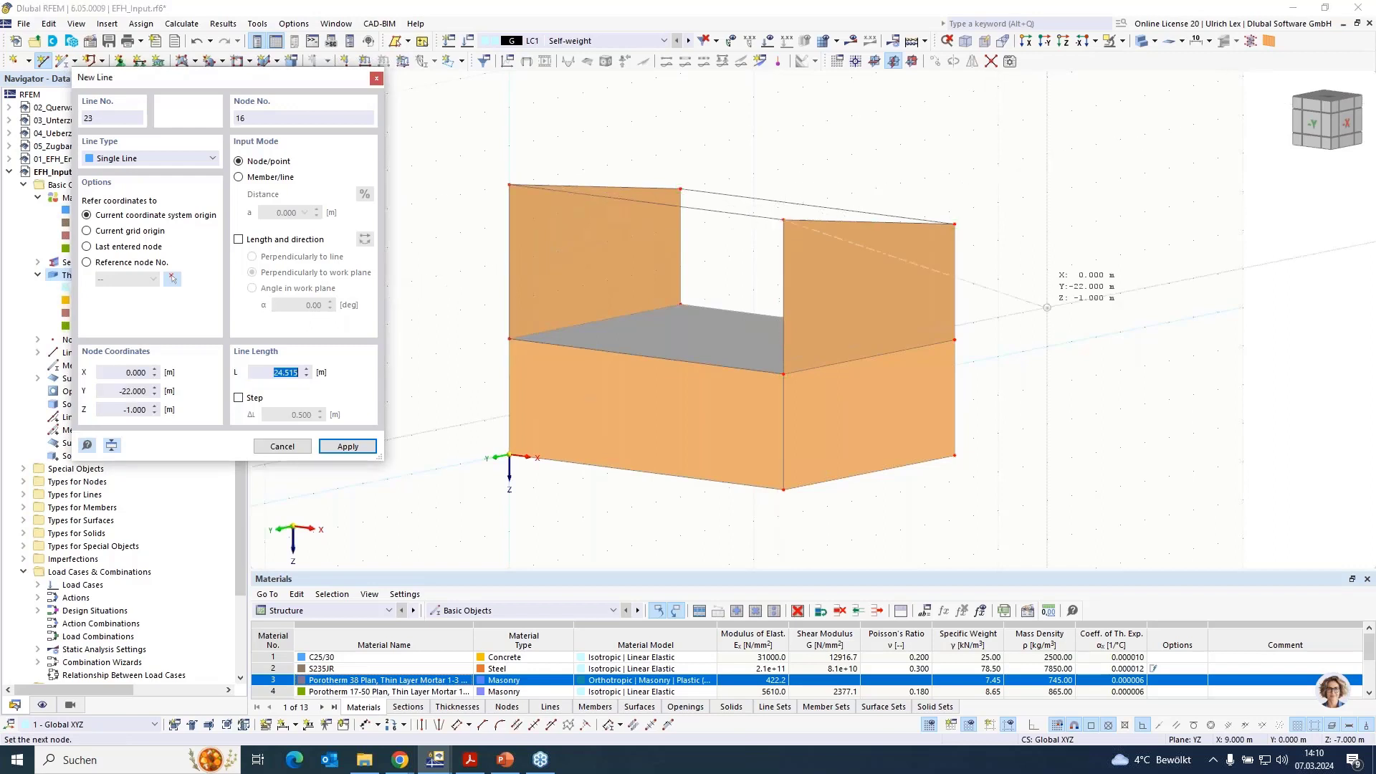
{"action": "right_click", "coordinate": [1055, 304]}
{"action": "key", "text": "Escape"}
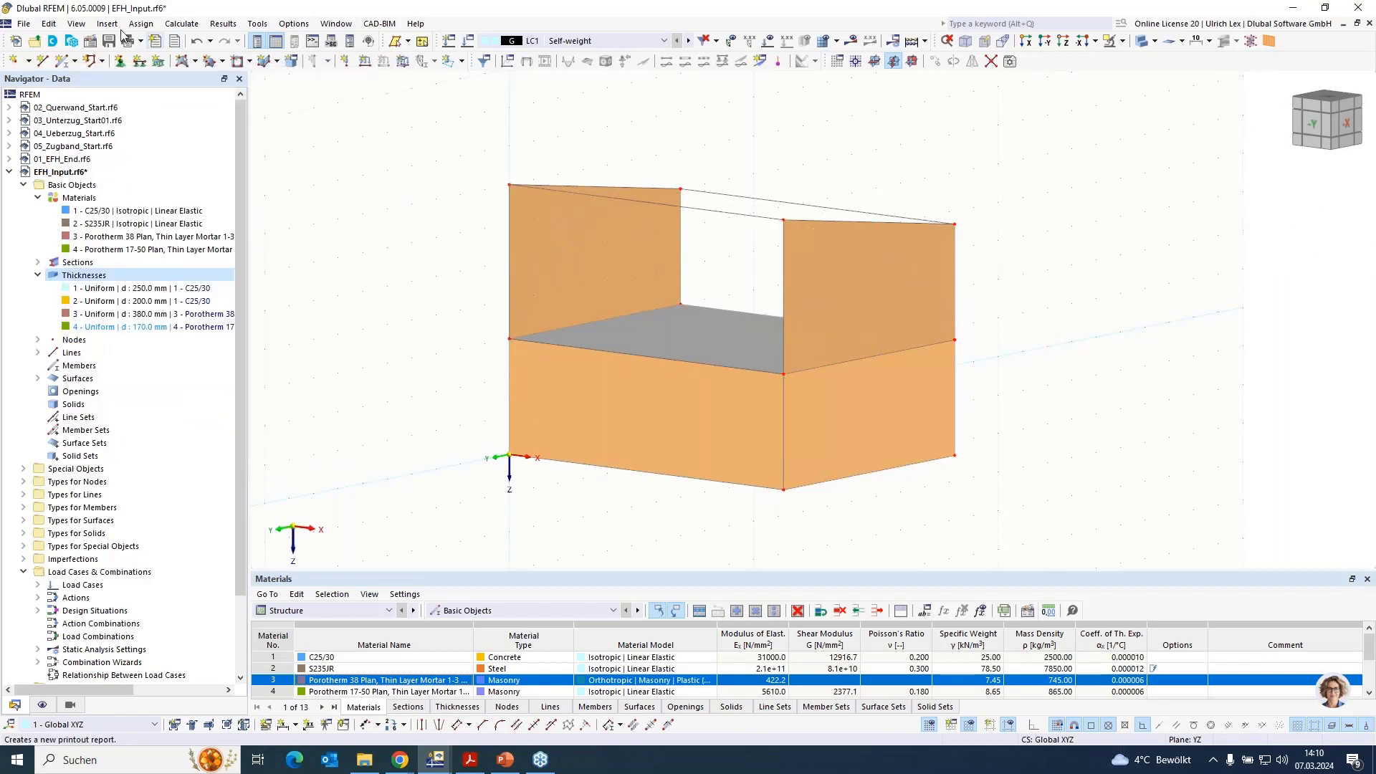
Create the two remaining upper walls by boundary selection with the uniform 380 mm Porotherm 38 Plan thickness to enclose the storey.
{"action": "left_click", "coordinate": [194, 63]}
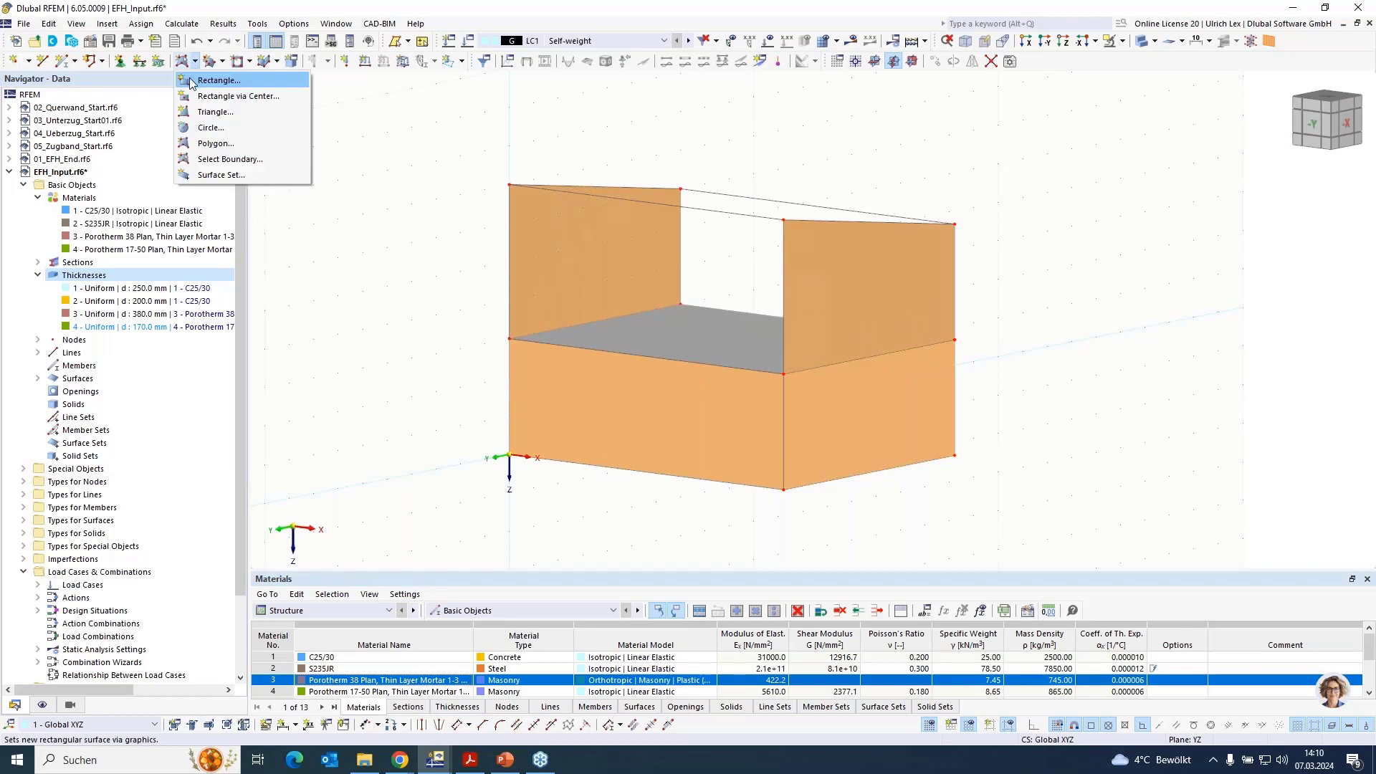
{"action": "left_click", "coordinate": [228, 161]}
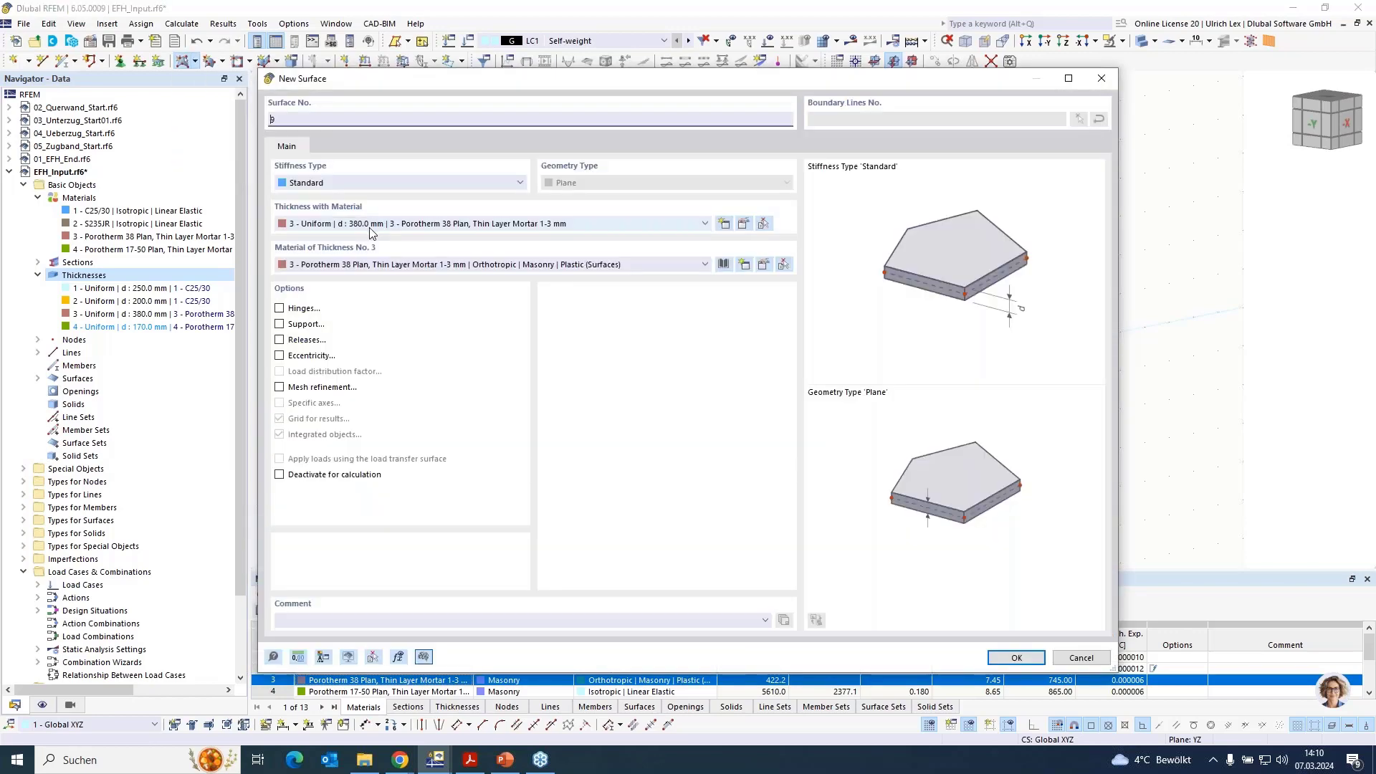
{"action": "left_click", "coordinate": [1016, 657]}
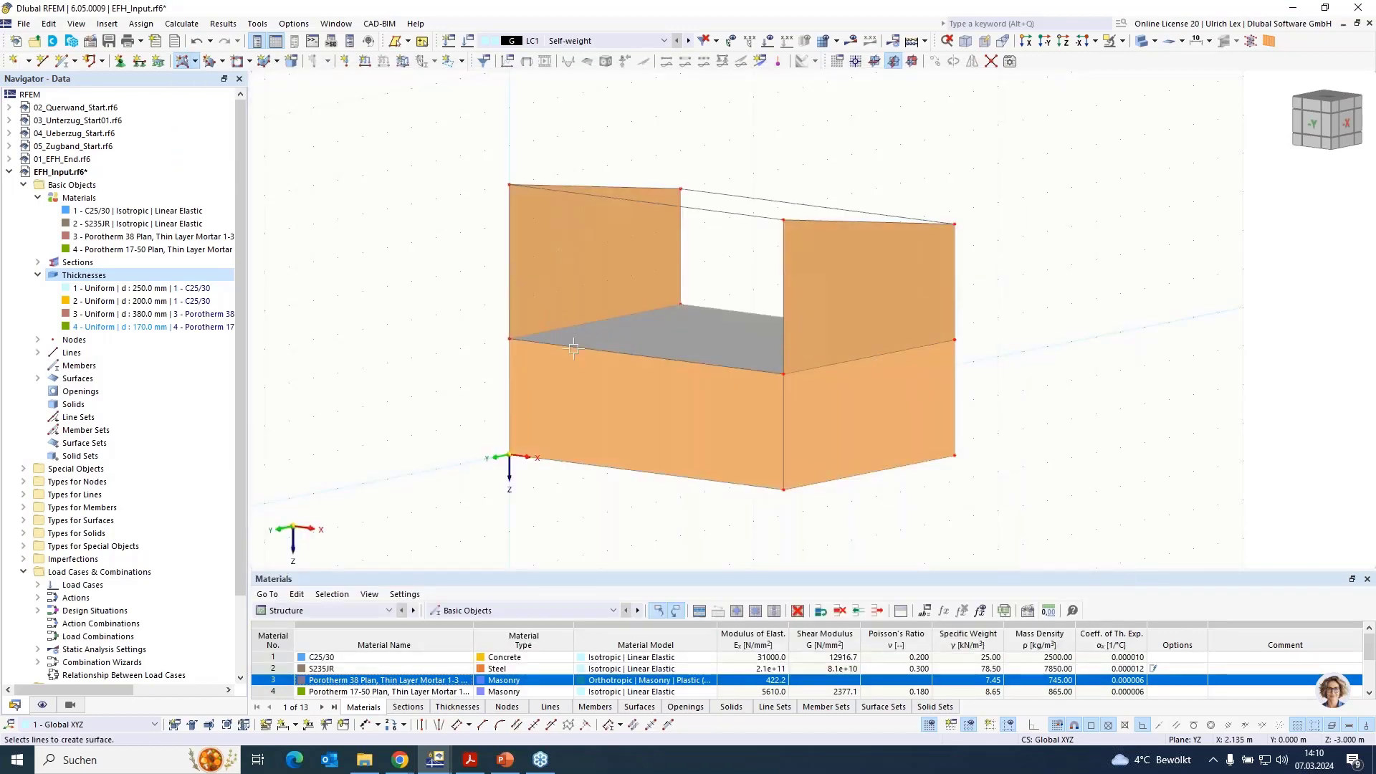
{"action": "left_click", "coordinate": [509, 290]}
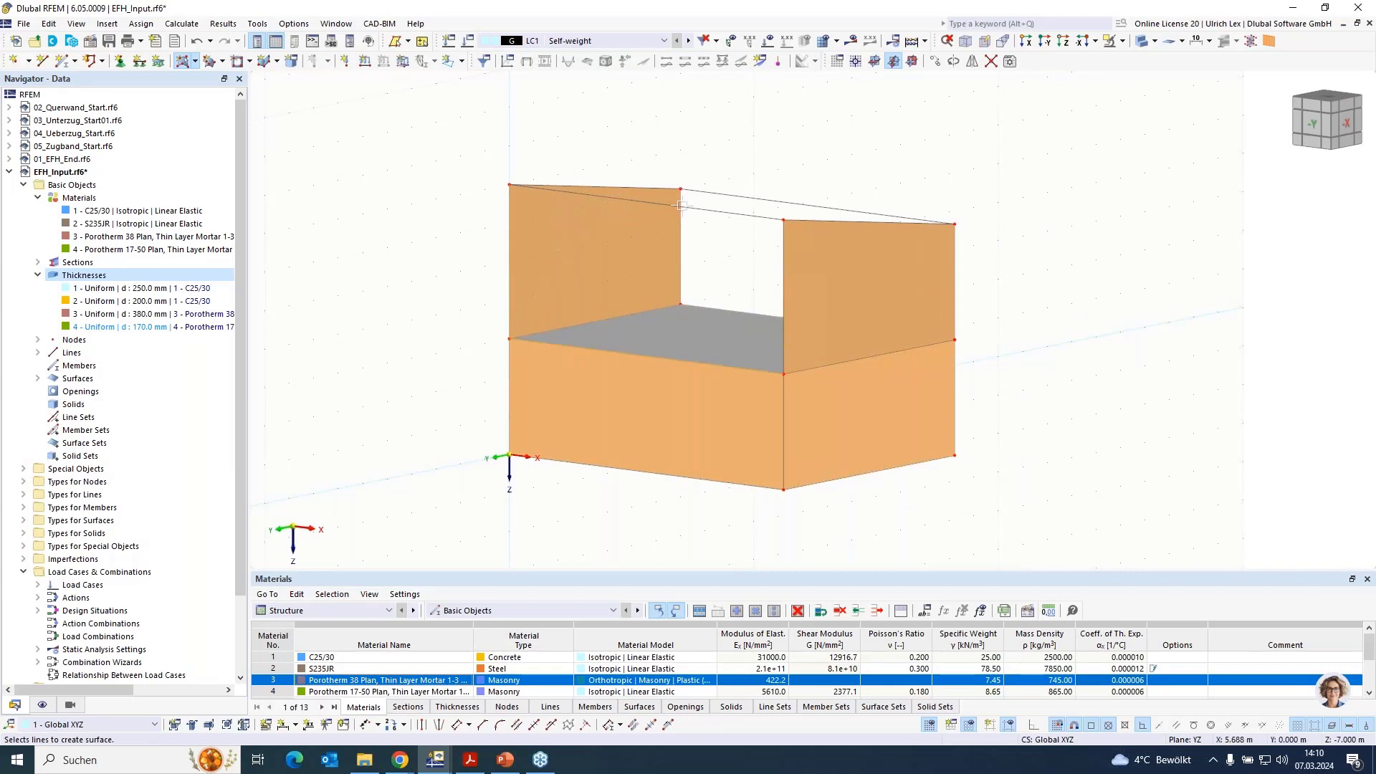
{"action": "left_click", "coordinate": [656, 204]}
{"action": "left_click", "coordinate": [783, 280]}
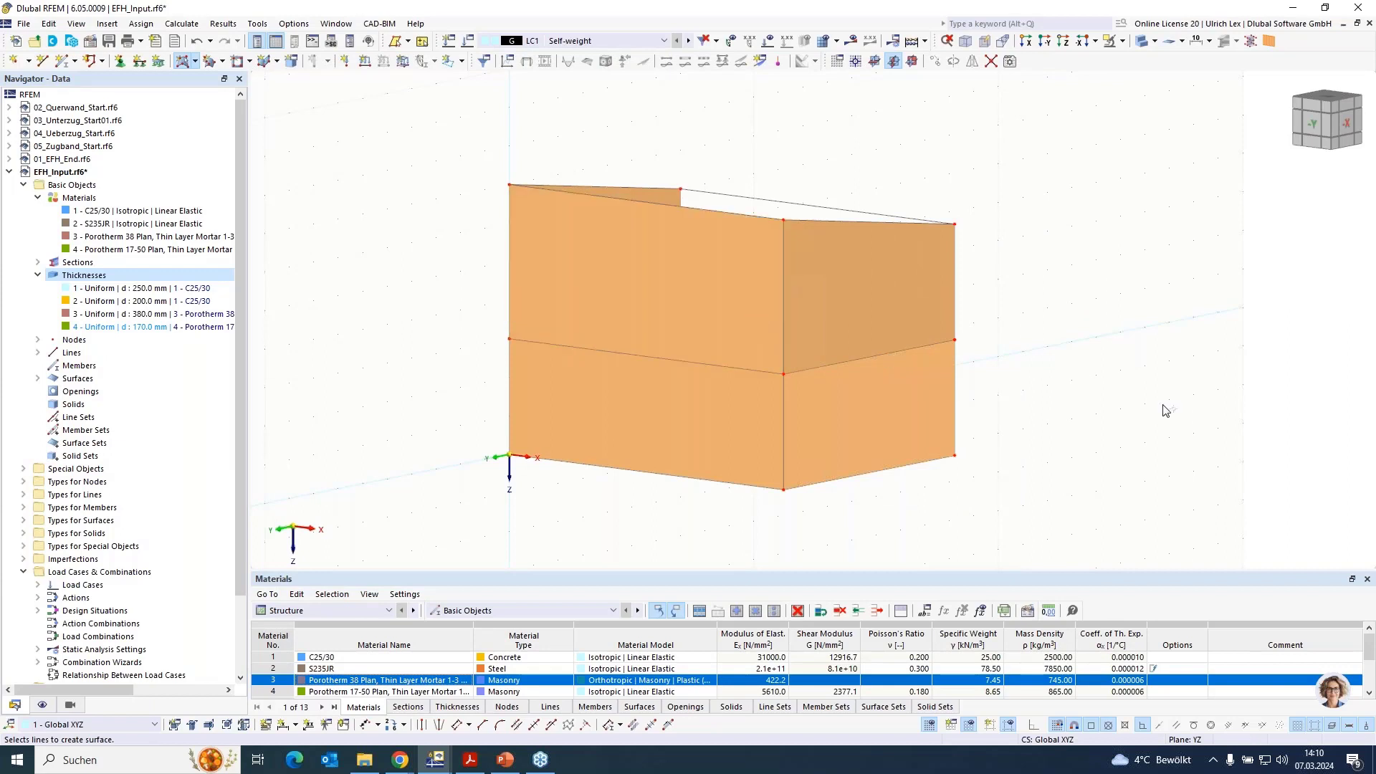
{"action": "middle_click_drag", "start_coordinate": [1163, 411], "coordinate": [836, 414], "text": "ctrl"}
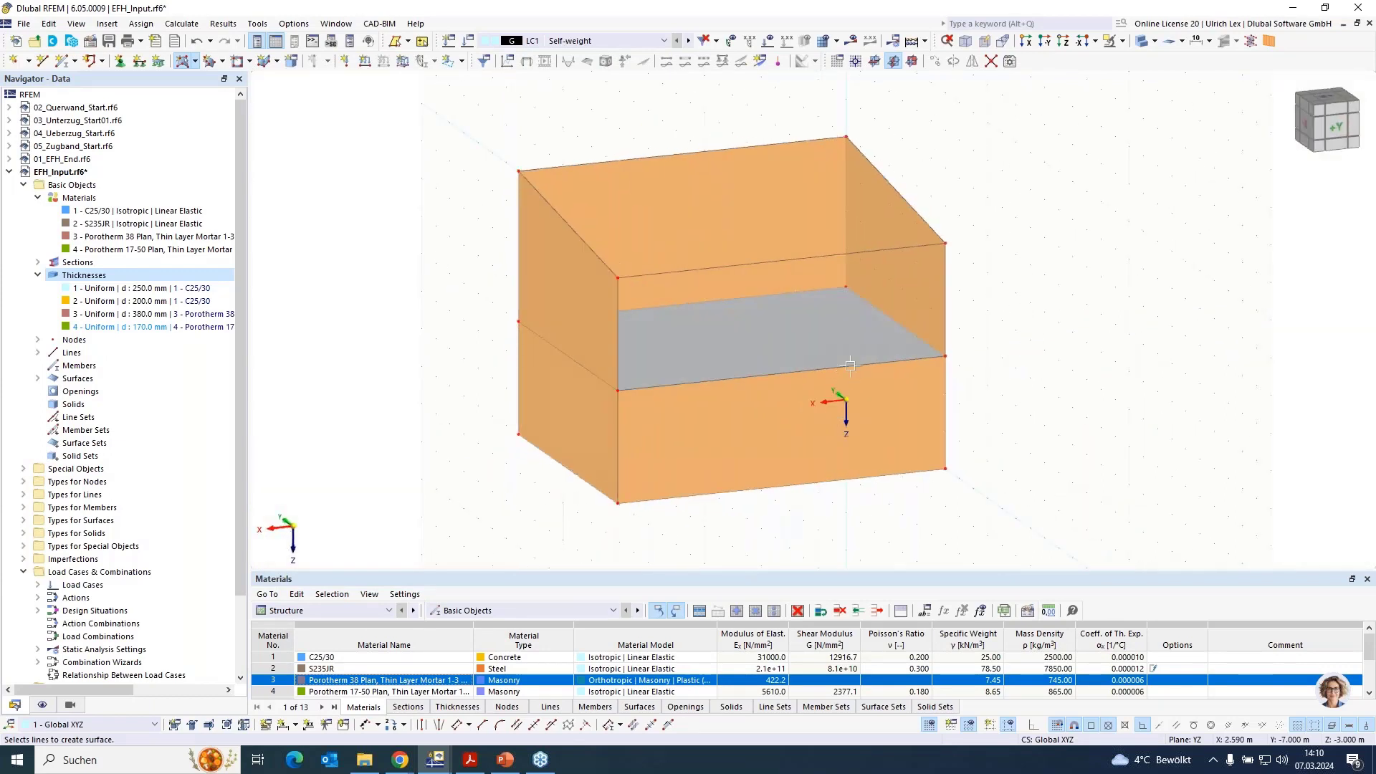
{"action": "left_click", "coordinate": [867, 252]}
{"action": "left_click", "coordinate": [617, 318]}
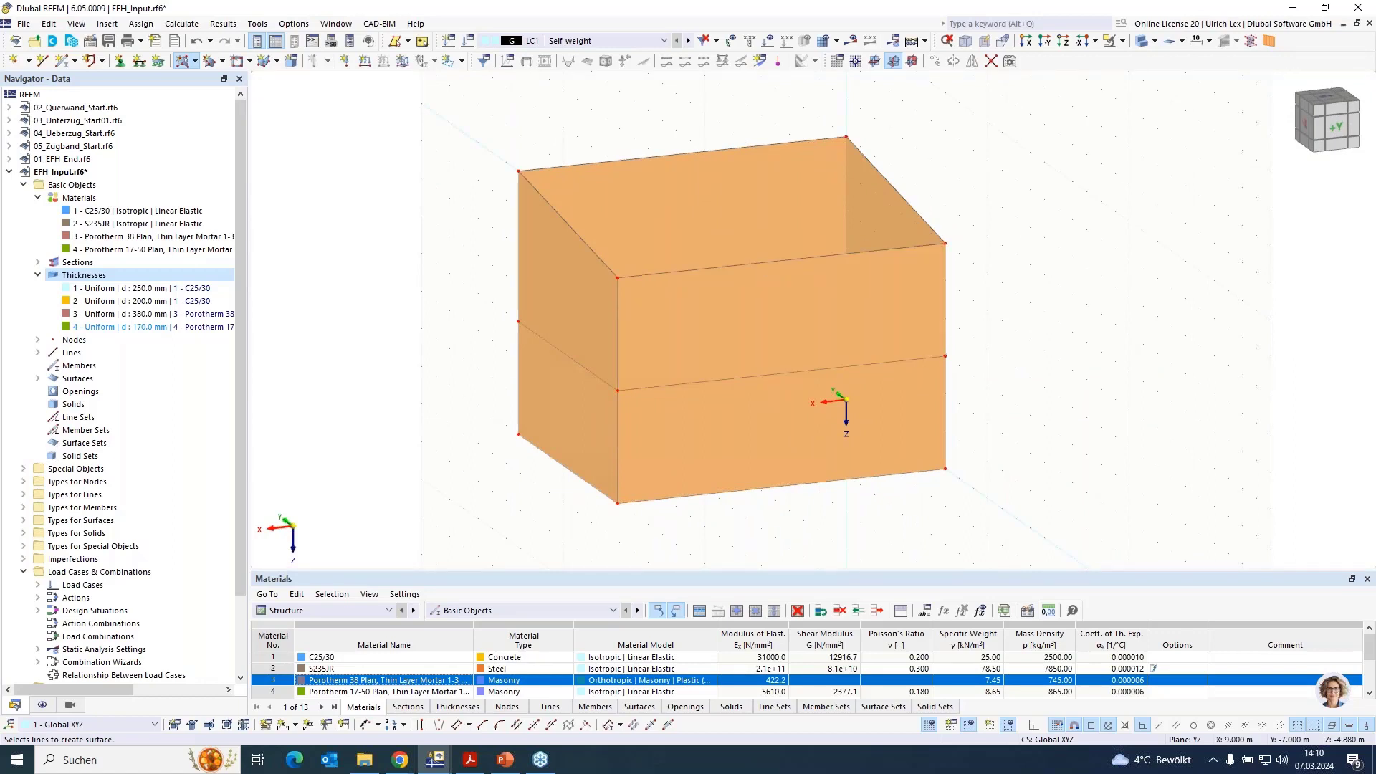
Window-select the lower storey without its ceiling slab and isolate it using visibility by selected and related objects.
{"action": "middle_click_drag", "start_coordinate": [480, 419], "coordinate": [684, 431], "text": "ctrl"}
{"action": "middle_click_drag", "start_coordinate": [504, 336], "coordinate": [773, 460], "text": "ctrl"}
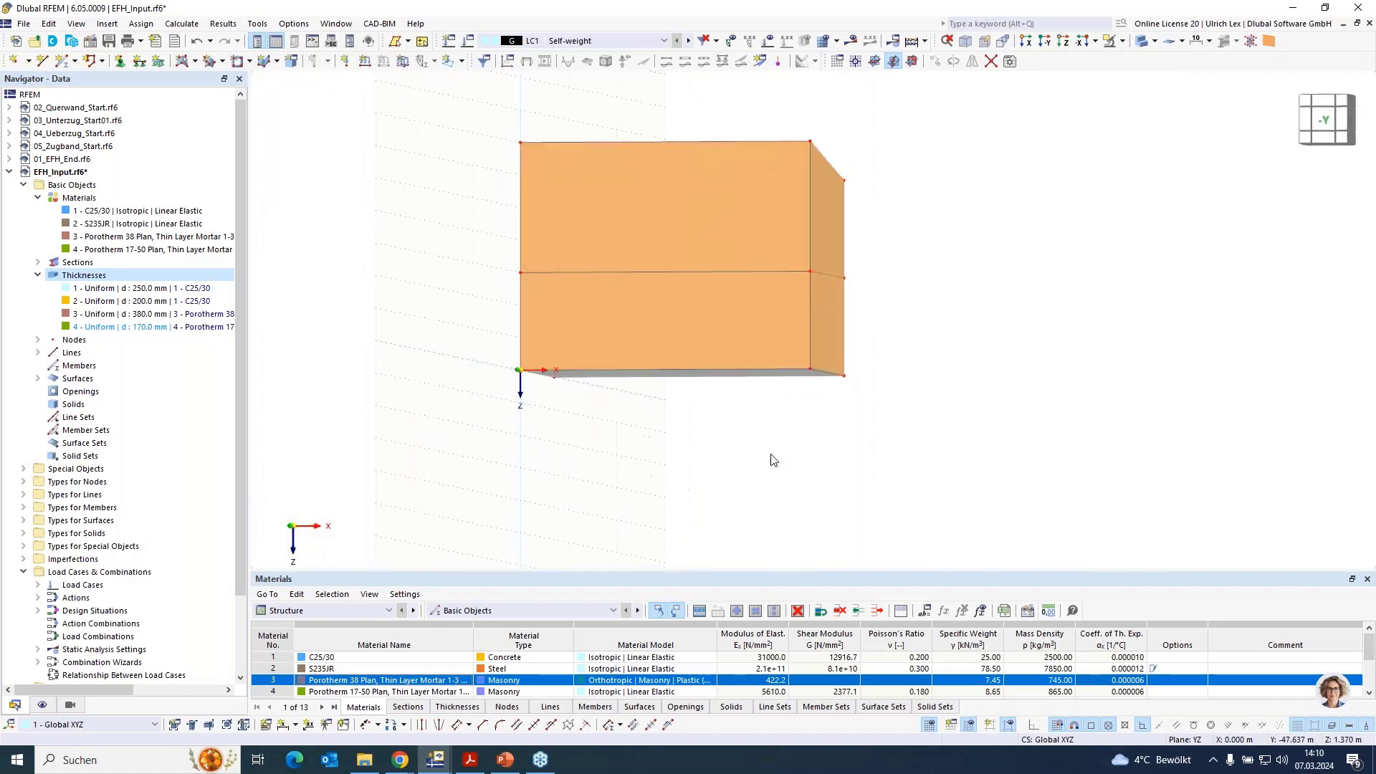
{"action": "left_click_drag", "start_coordinate": [907, 464], "coordinate": [462, 335]}
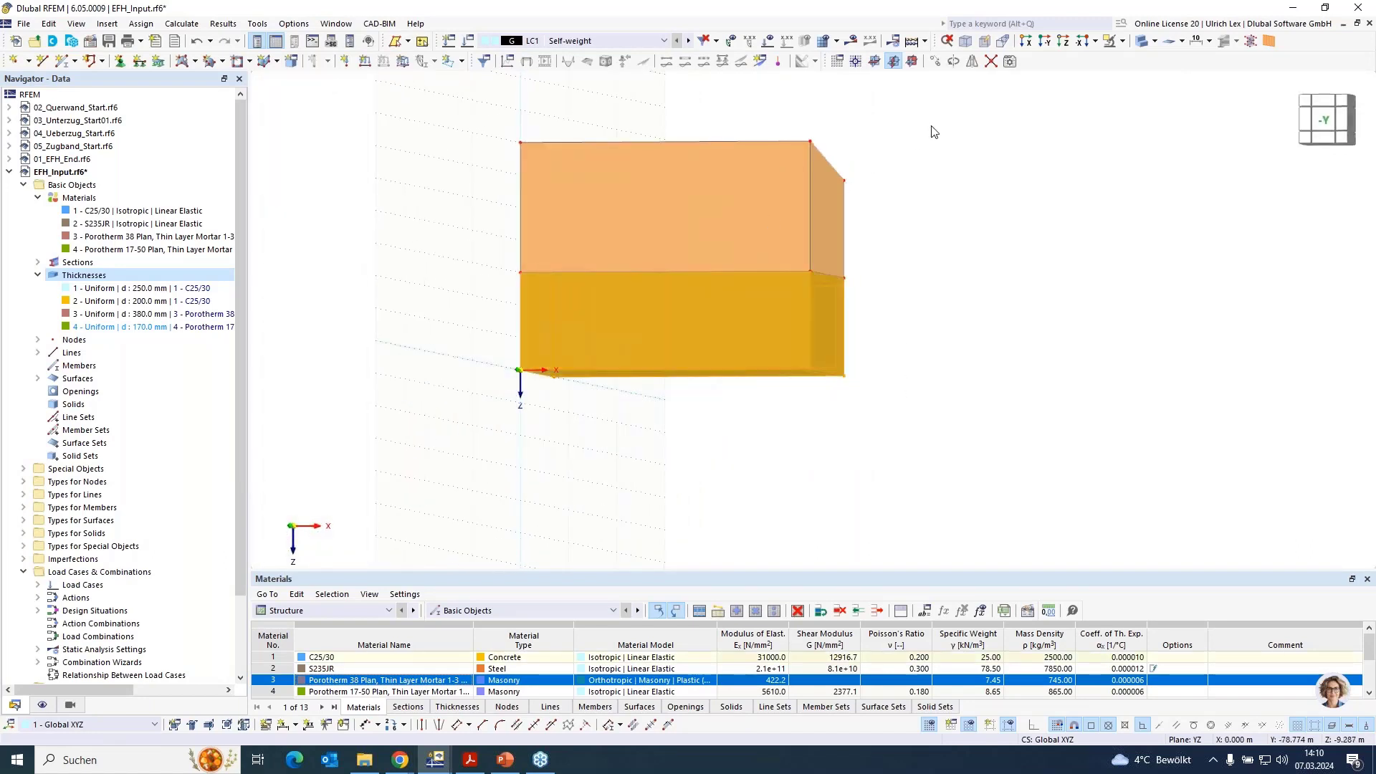
{"action": "left_click", "coordinate": [1122, 41]}
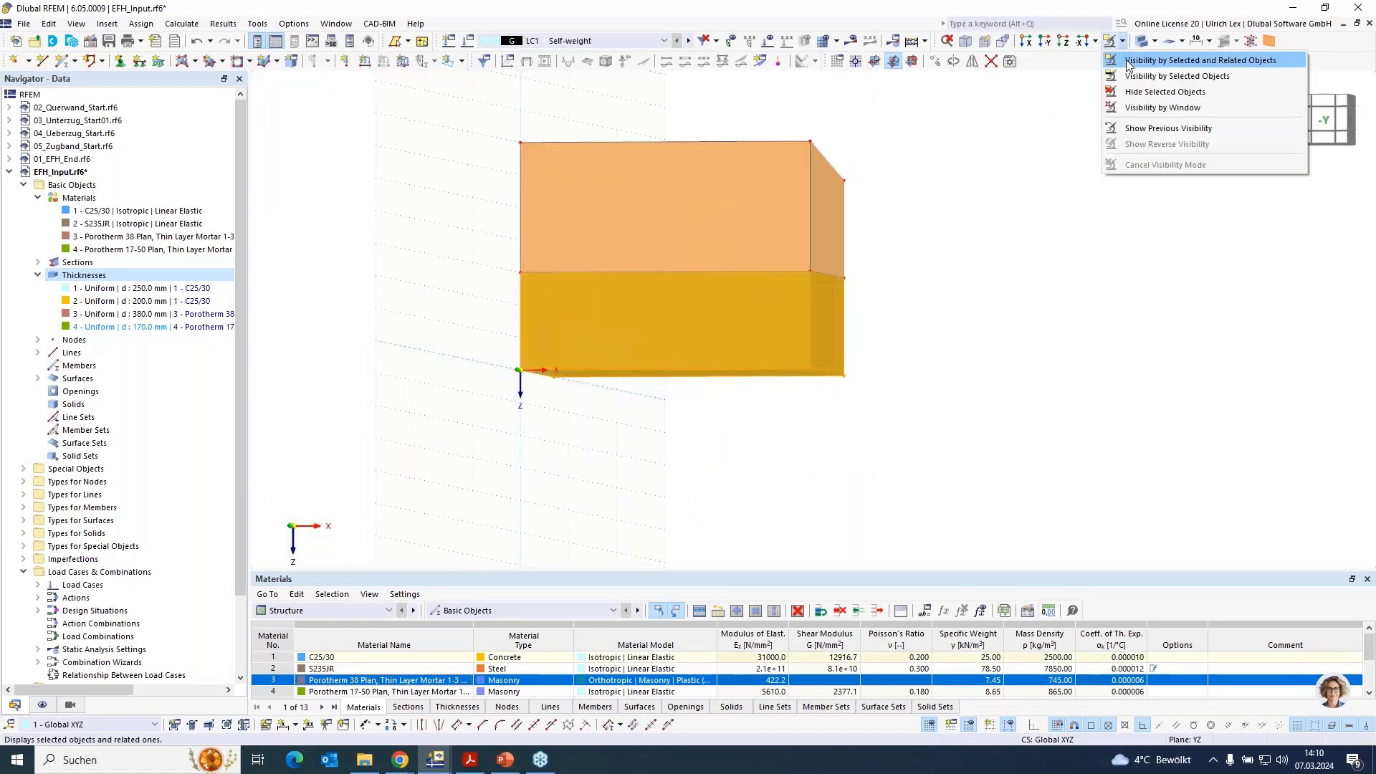
{"action": "left_click", "coordinate": [1146, 56]}
{"action": "middle_click_drag", "start_coordinate": [1008, 174], "coordinate": [926, 260], "text": "ctrl"}
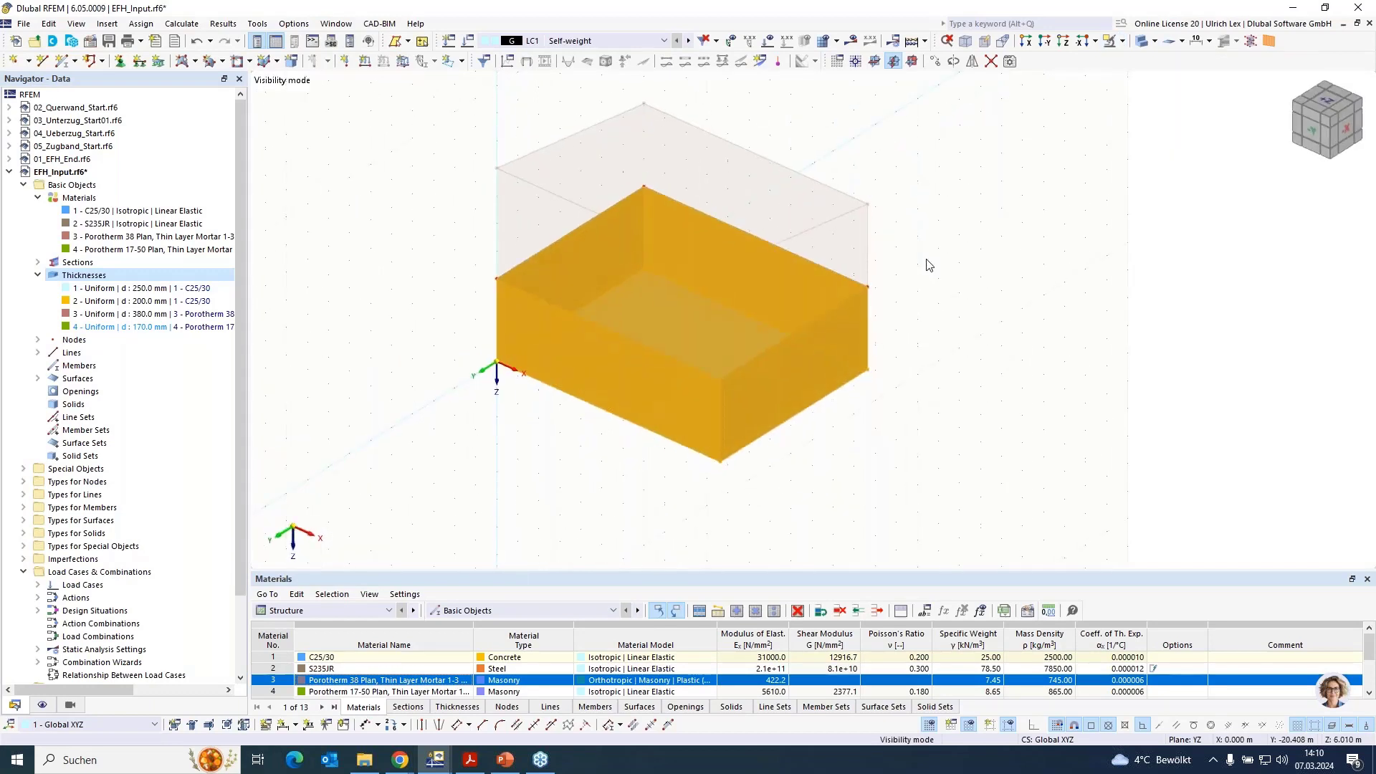
Switch to wireframe display and draw a 7 m line in the XY plane from (5, 0, 0) to (5, -7, 0) m.
{"action": "left_click", "coordinate": [874, 61]}
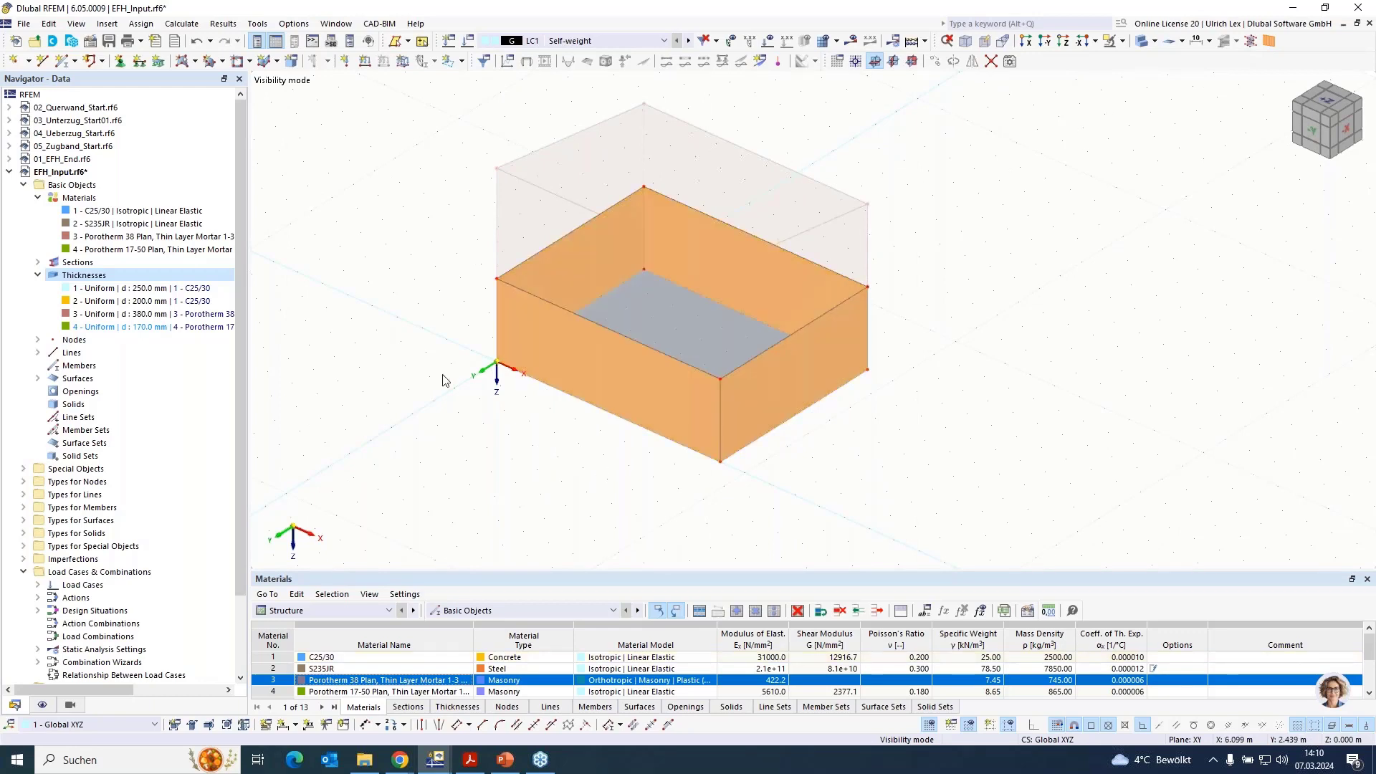
{"action": "left_click", "coordinate": [1141, 41]}
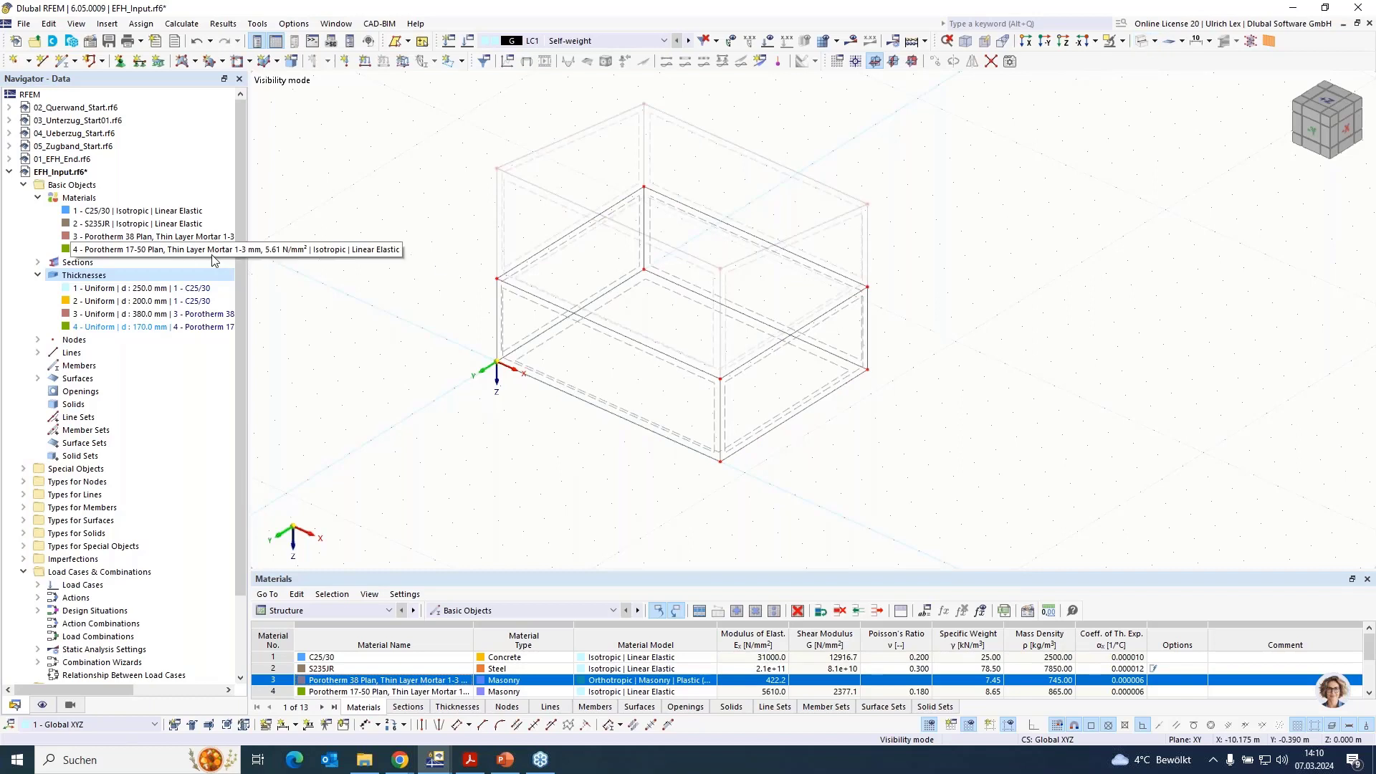
{"action": "left_click", "coordinate": [42, 60]}
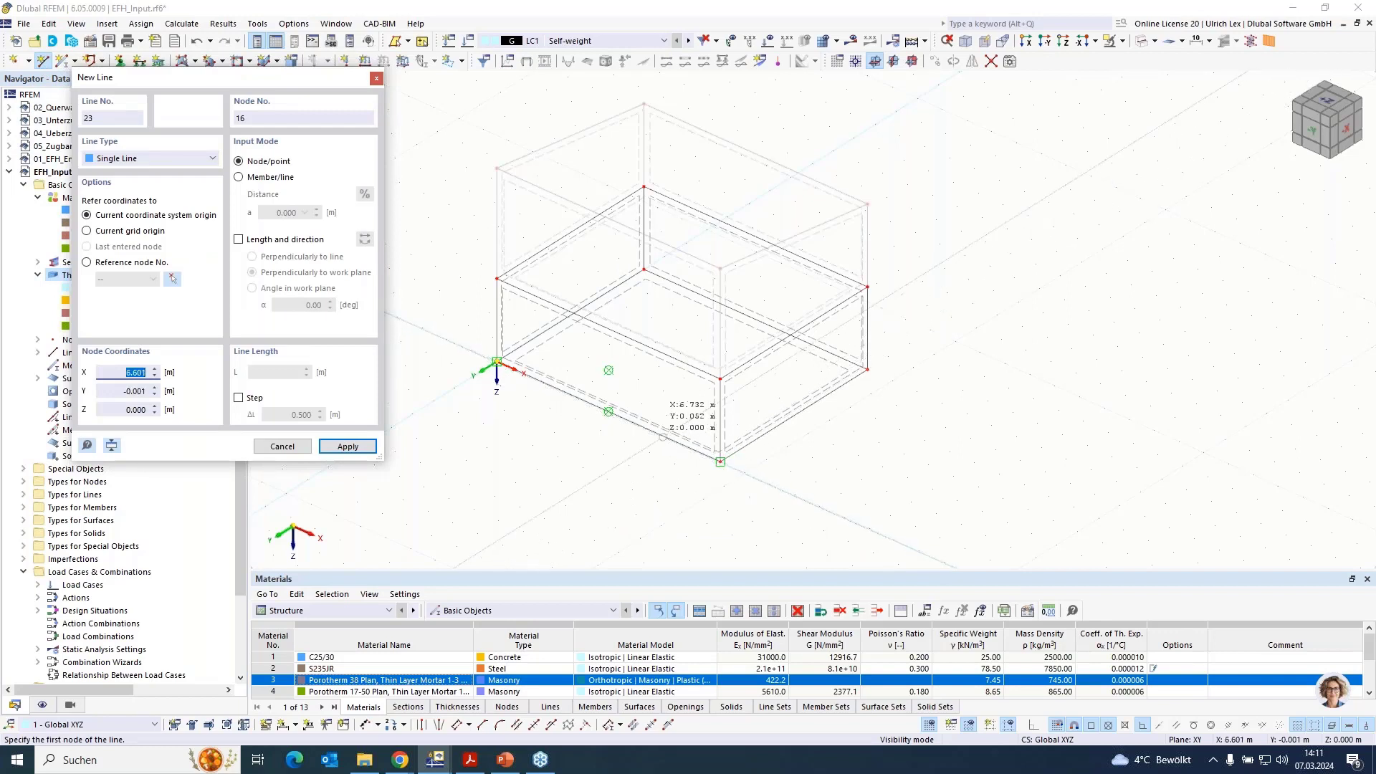
{"action": "left_click", "coordinate": [609, 410]}
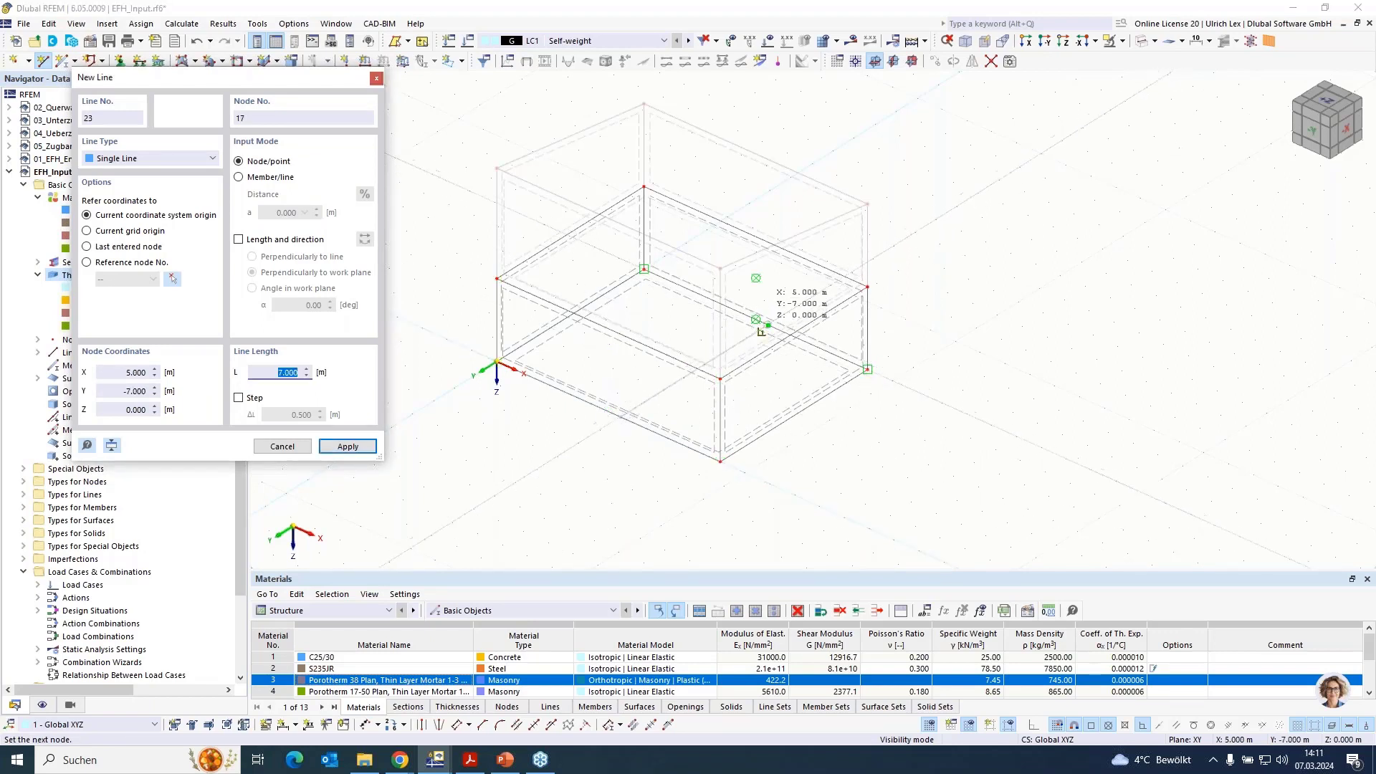
{"action": "left_click", "coordinate": [760, 330]}
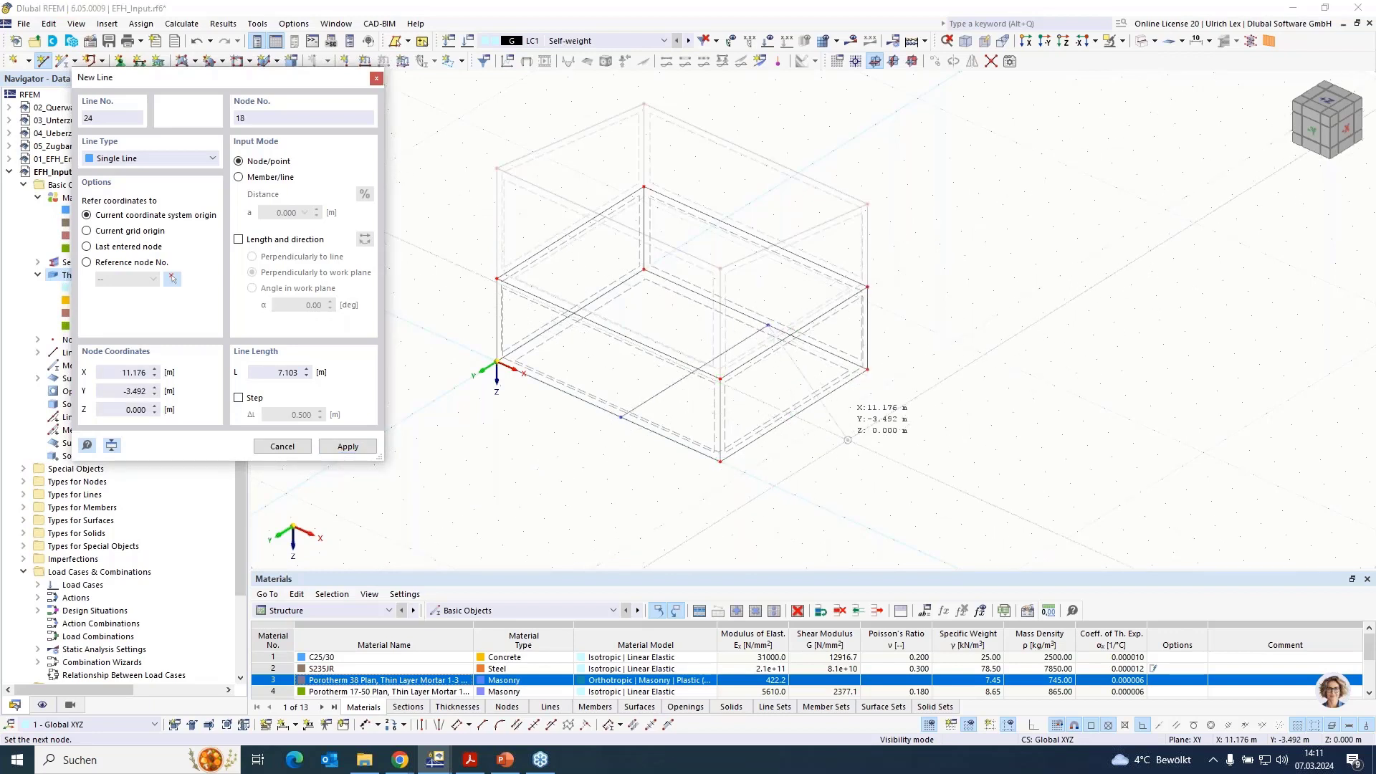
{"action": "right_click", "coordinate": [766, 474]}
Draw a vertical line in the XZ plane from (5, 0, 0) m up to the front wall's upper edge.
{"action": "scroll", "coordinate": [622, 403], "scroll_direction": "up", "scroll_amount": 1}
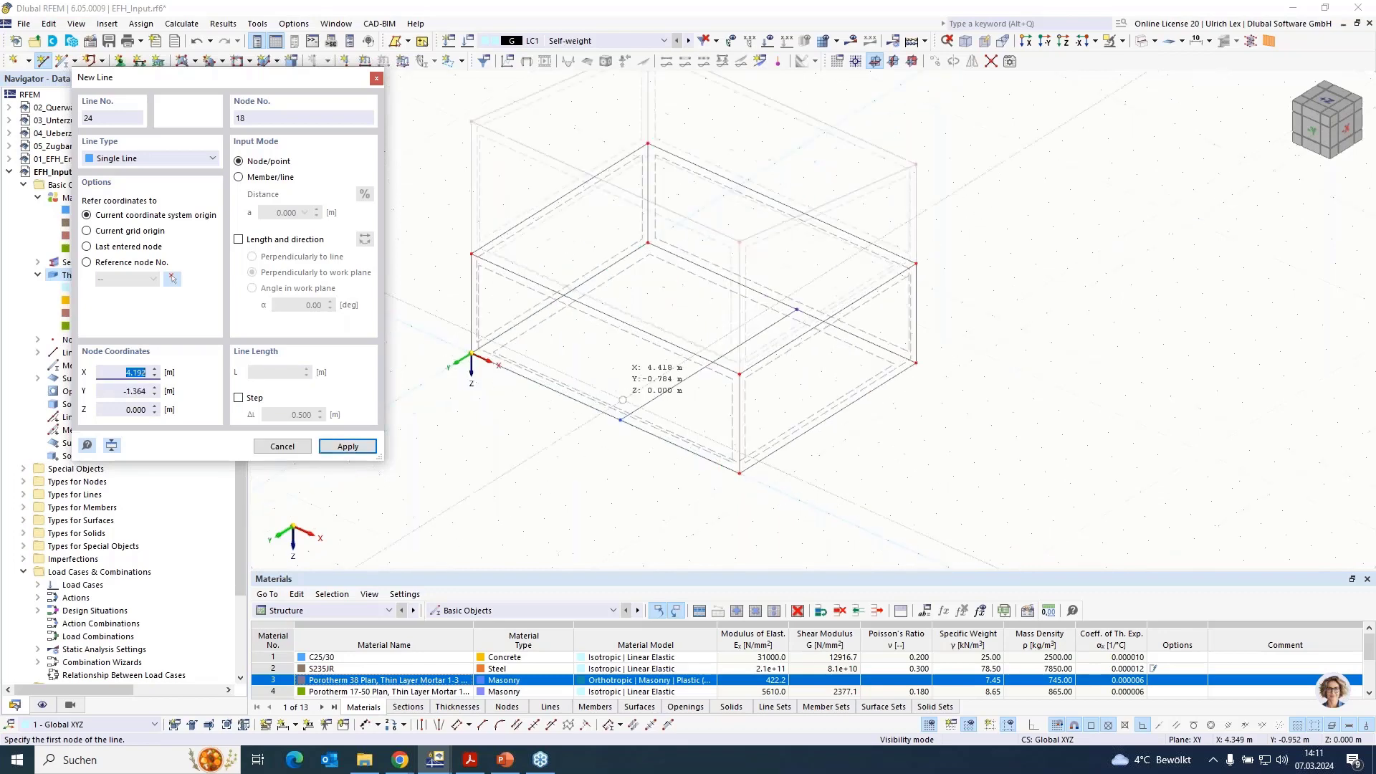
{"action": "left_click", "coordinate": [915, 63]}
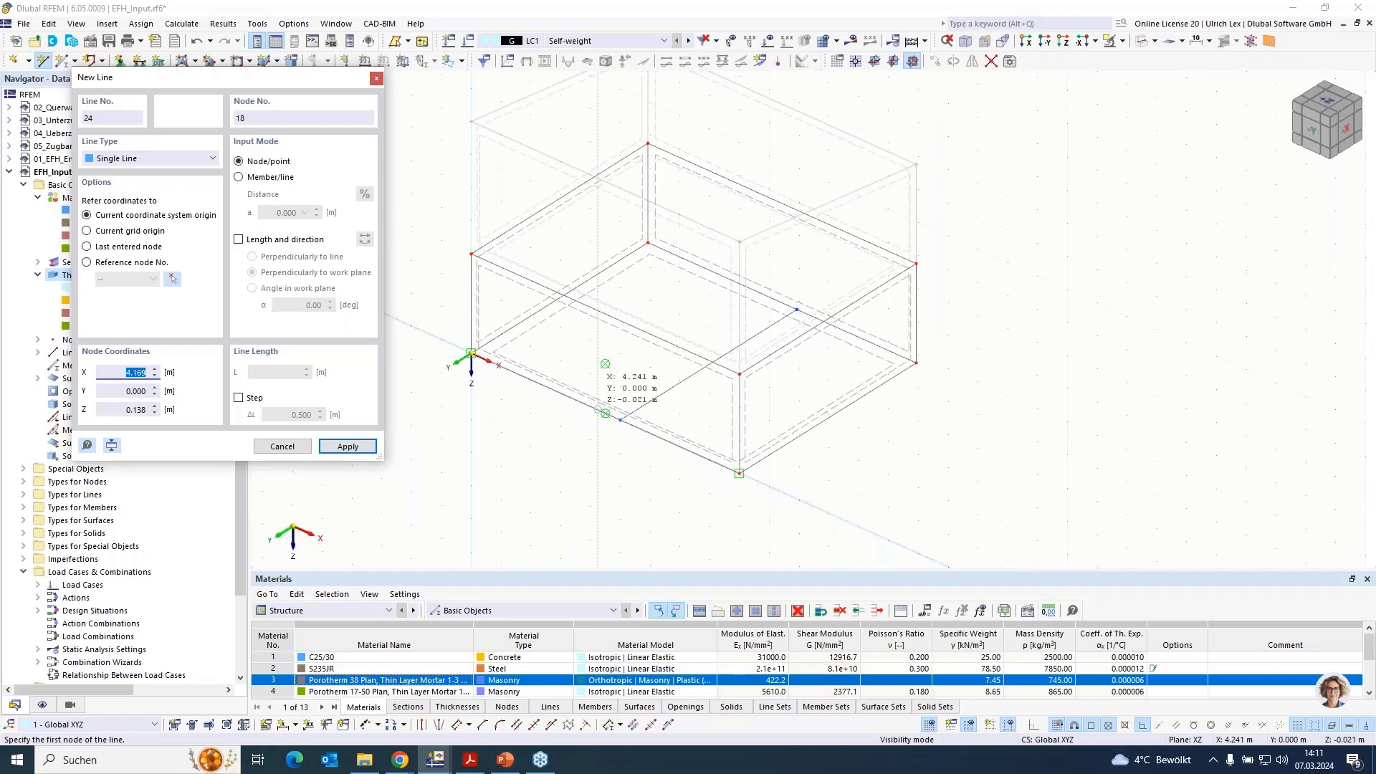
{"action": "left_click", "coordinate": [626, 378]}
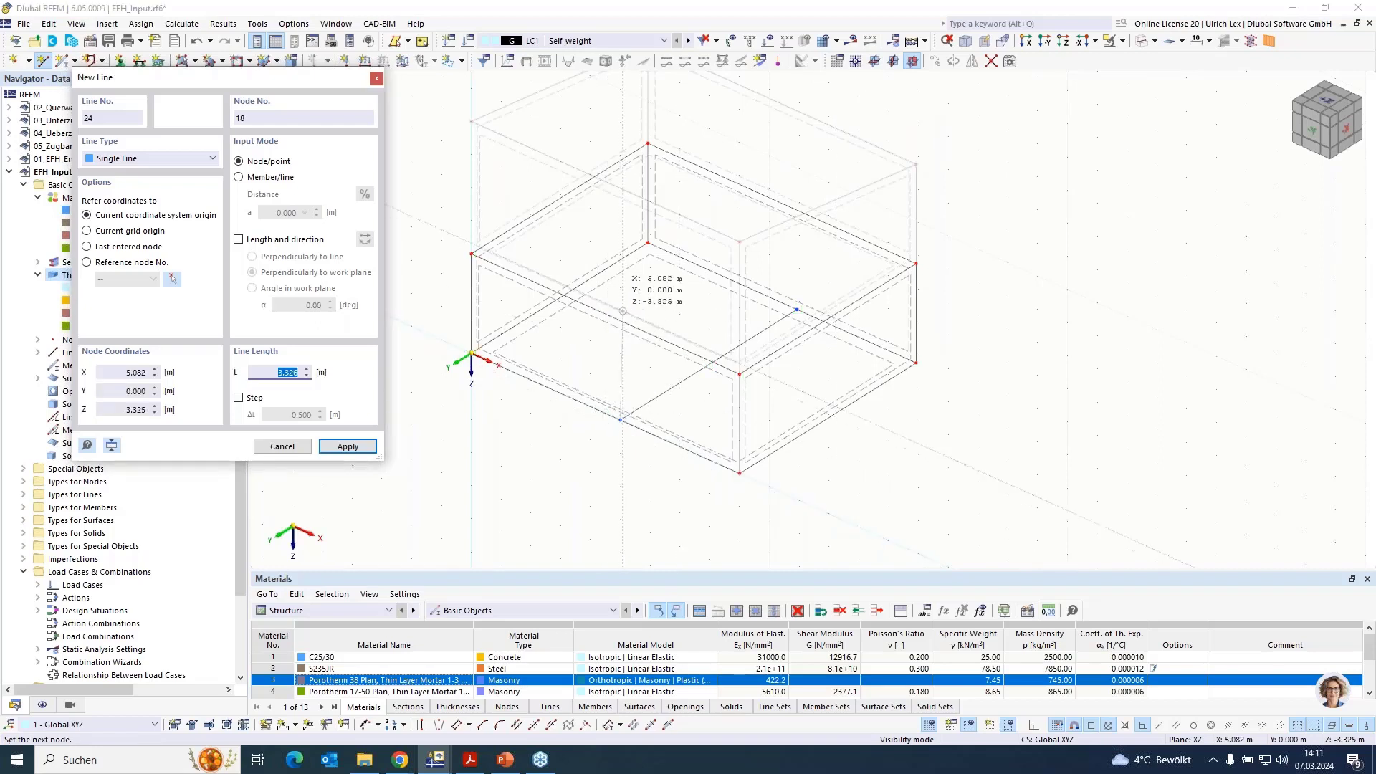
{"action": "left_click", "coordinate": [620, 320]}
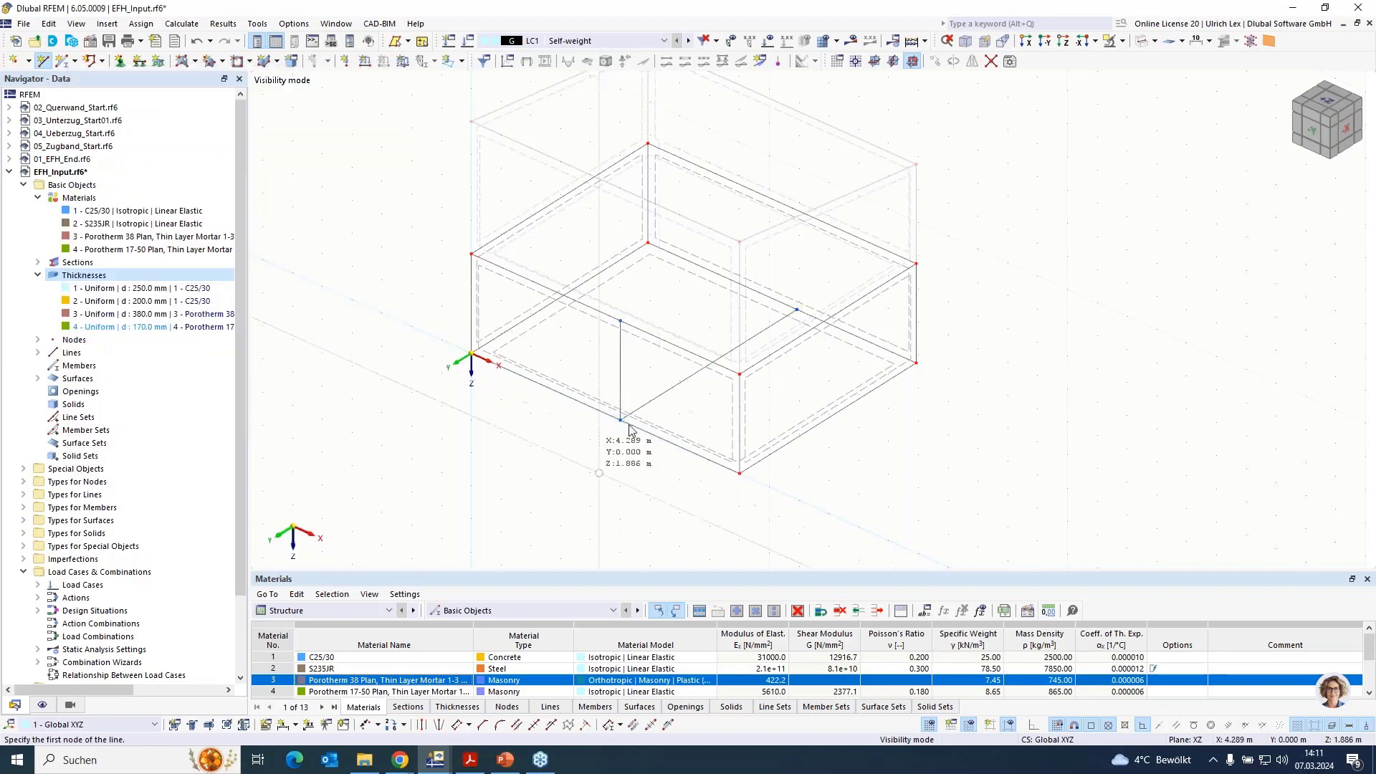
{"action": "key", "text": "Escape"}
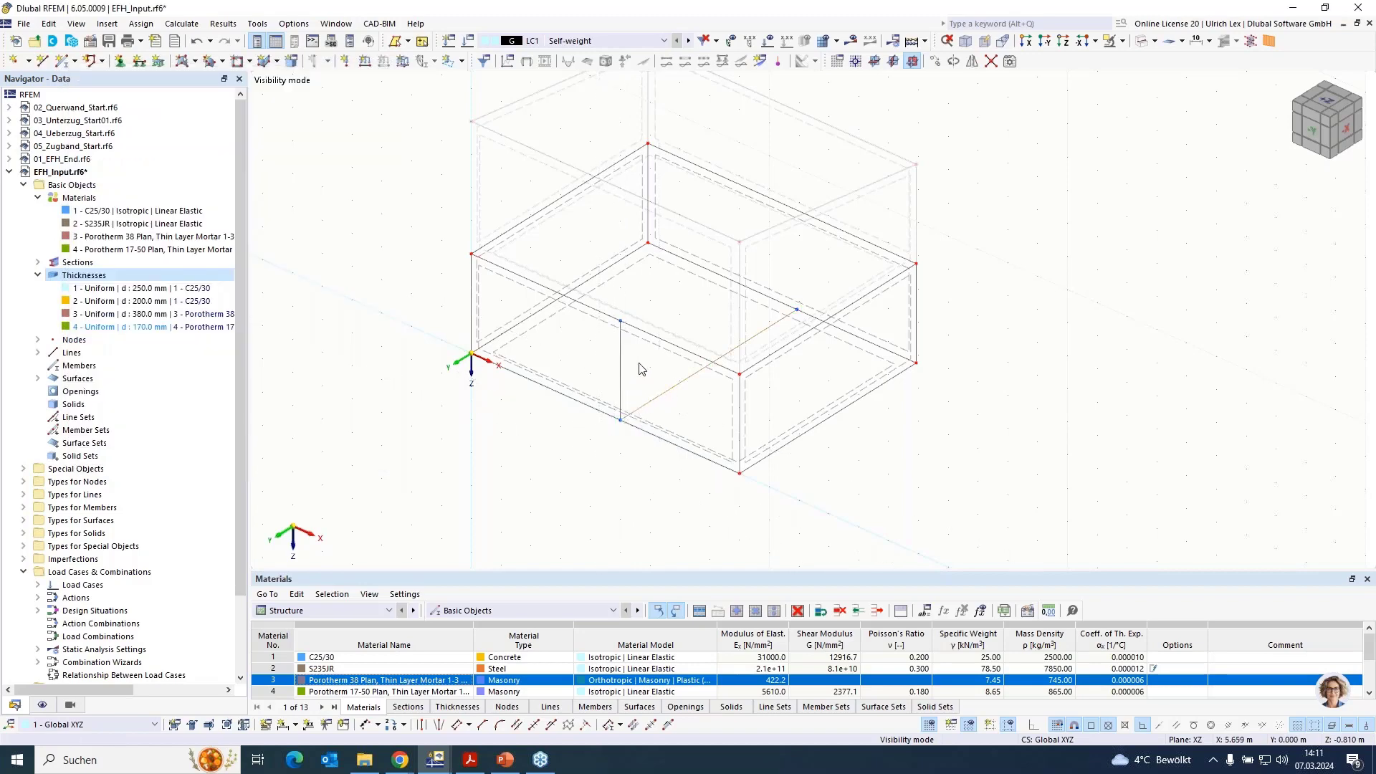
Copy the 7 m floor line up to ceiling level and the vertical line to the rear wall, closing the partition outline.
{"action": "left_click", "coordinate": [621, 324]}
{"action": "left_click", "coordinate": [637, 369]}
{"action": "left_click", "coordinate": [797, 312]}
{"action": "left_click_drag", "start_coordinate": [796, 311], "coordinate": [797, 311], "text": "ctrl"}
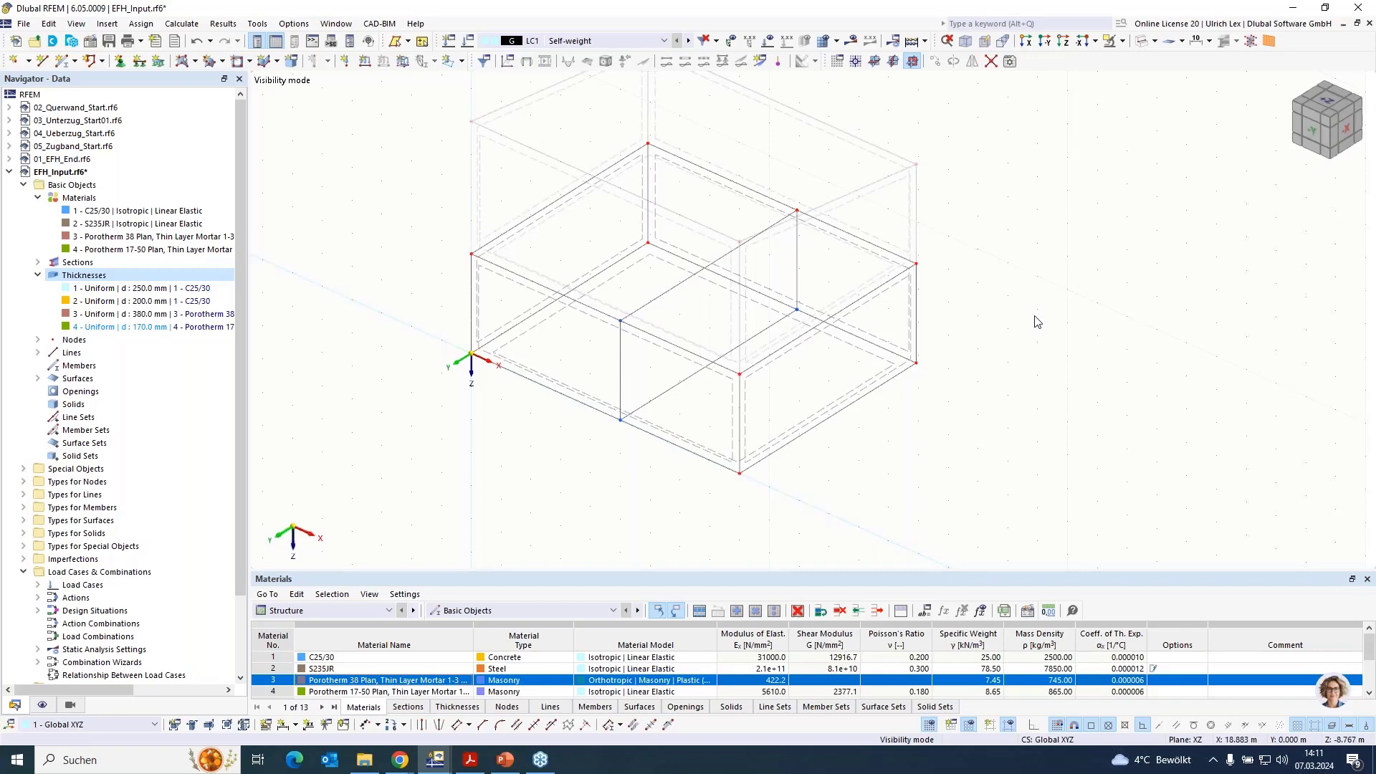
Cancel the visibility mode so that all objects of both storeys are displayed.
{"action": "scroll", "coordinate": [928, 456], "scroll_direction": "down", "scroll_amount": 3}
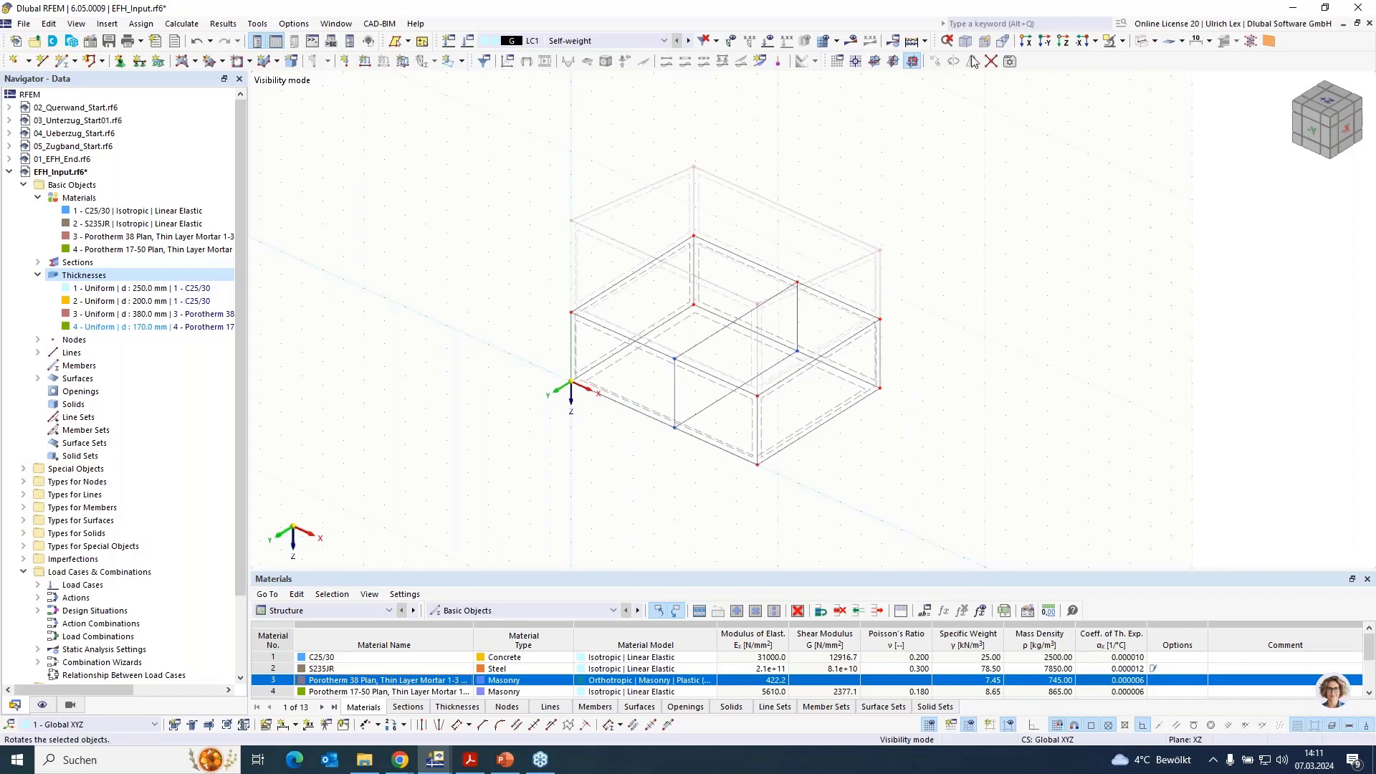
{"action": "left_click", "coordinate": [1122, 41]}
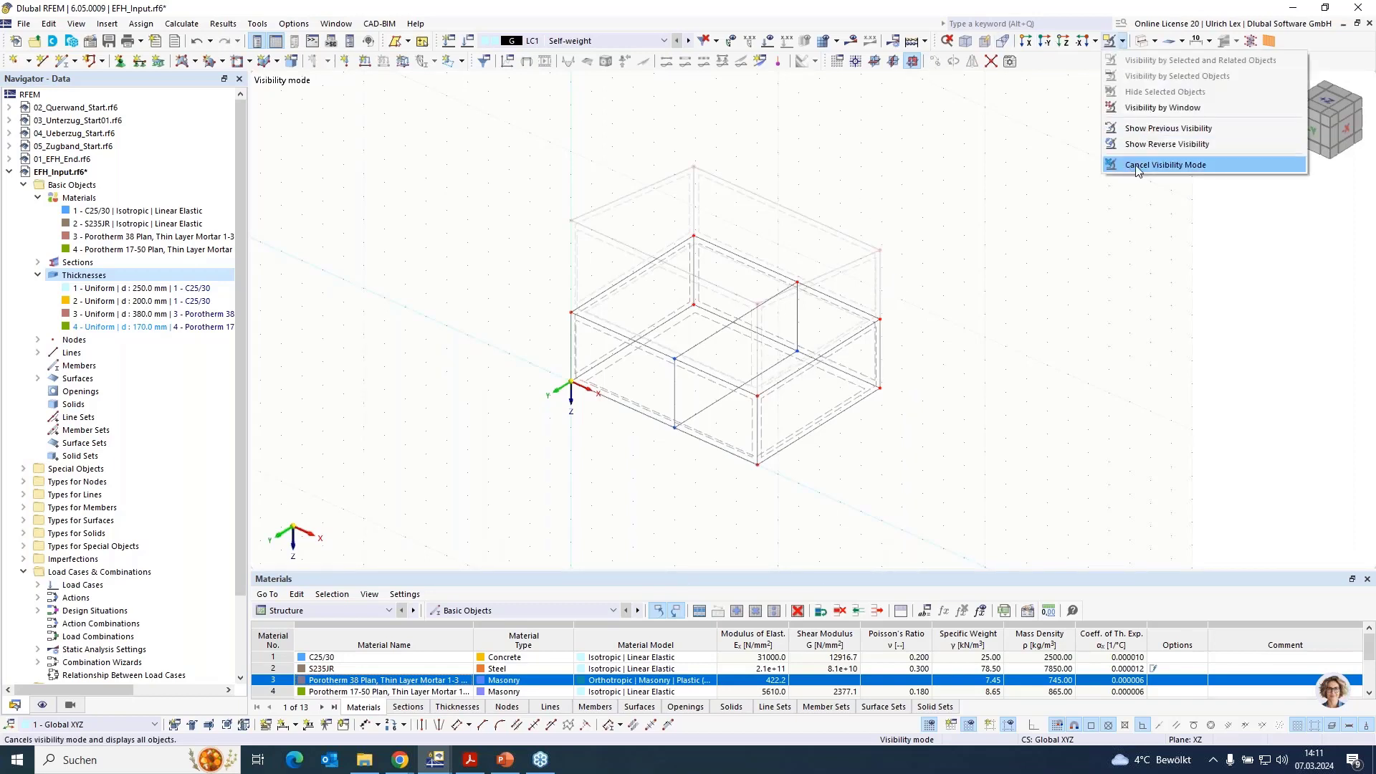
{"action": "left_click", "coordinate": [1155, 165]}
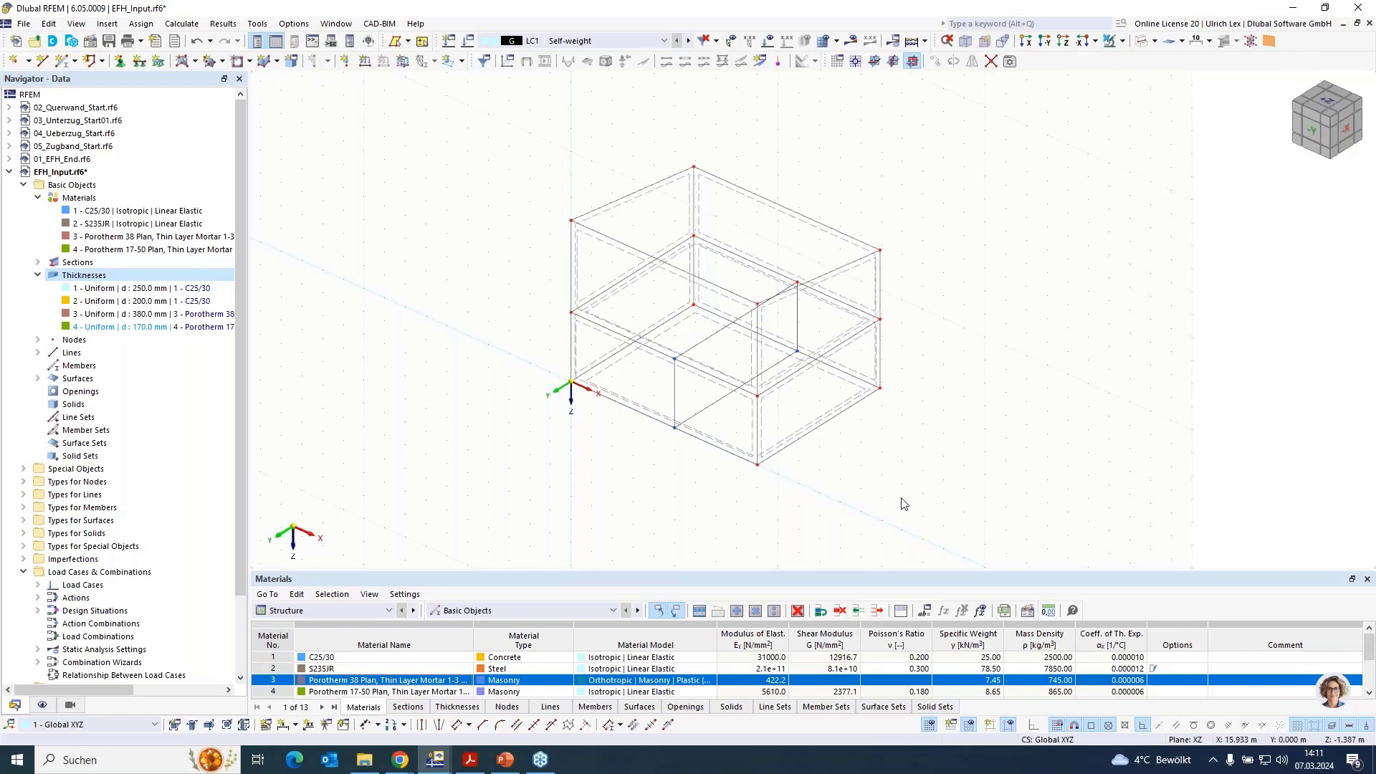
Draw a 4 m vertical line from the front ceiling-level node of the partition up to (5, 0, -7) m on the front wall's upper edge.
{"action": "middle_click_drag", "start_coordinate": [902, 507], "coordinate": [834, 418], "text": "ctrl"}
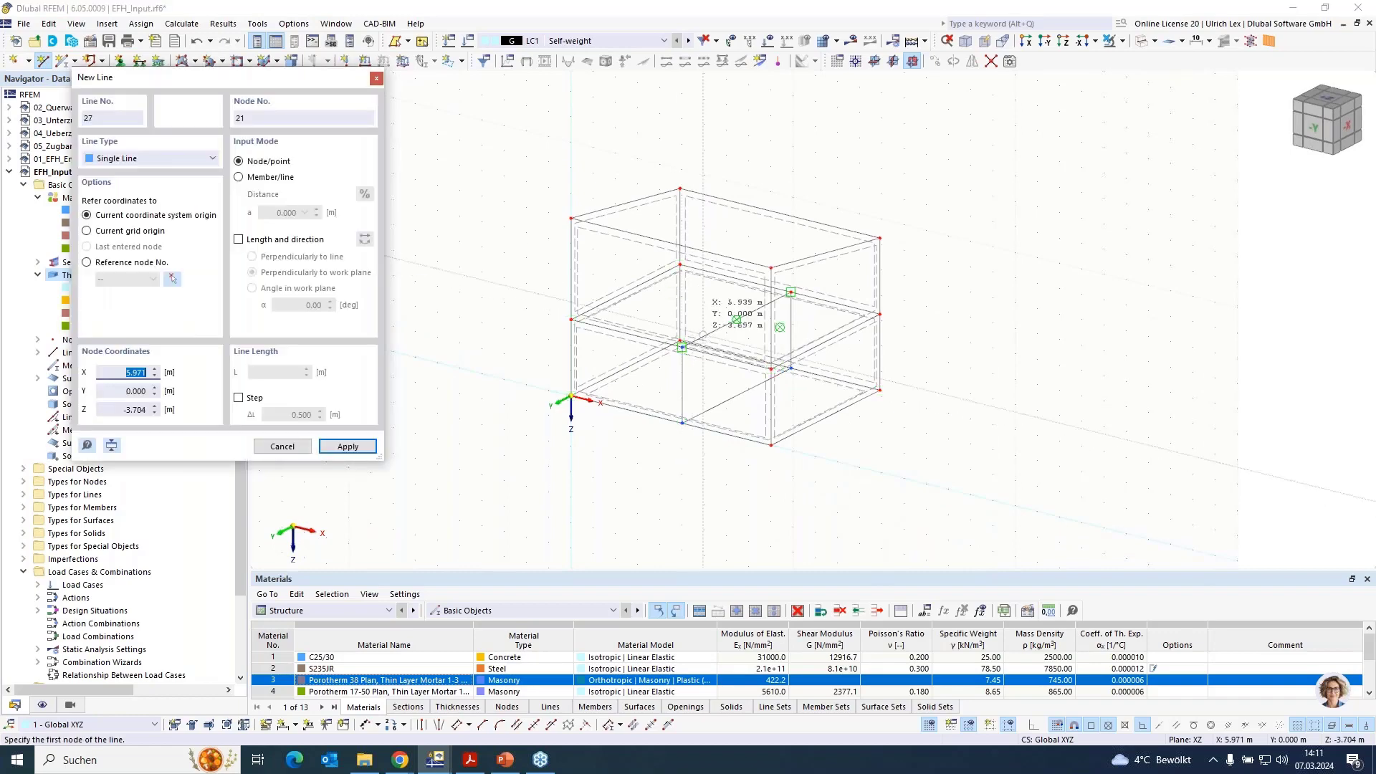
{"action": "left_click", "coordinate": [681, 347]}
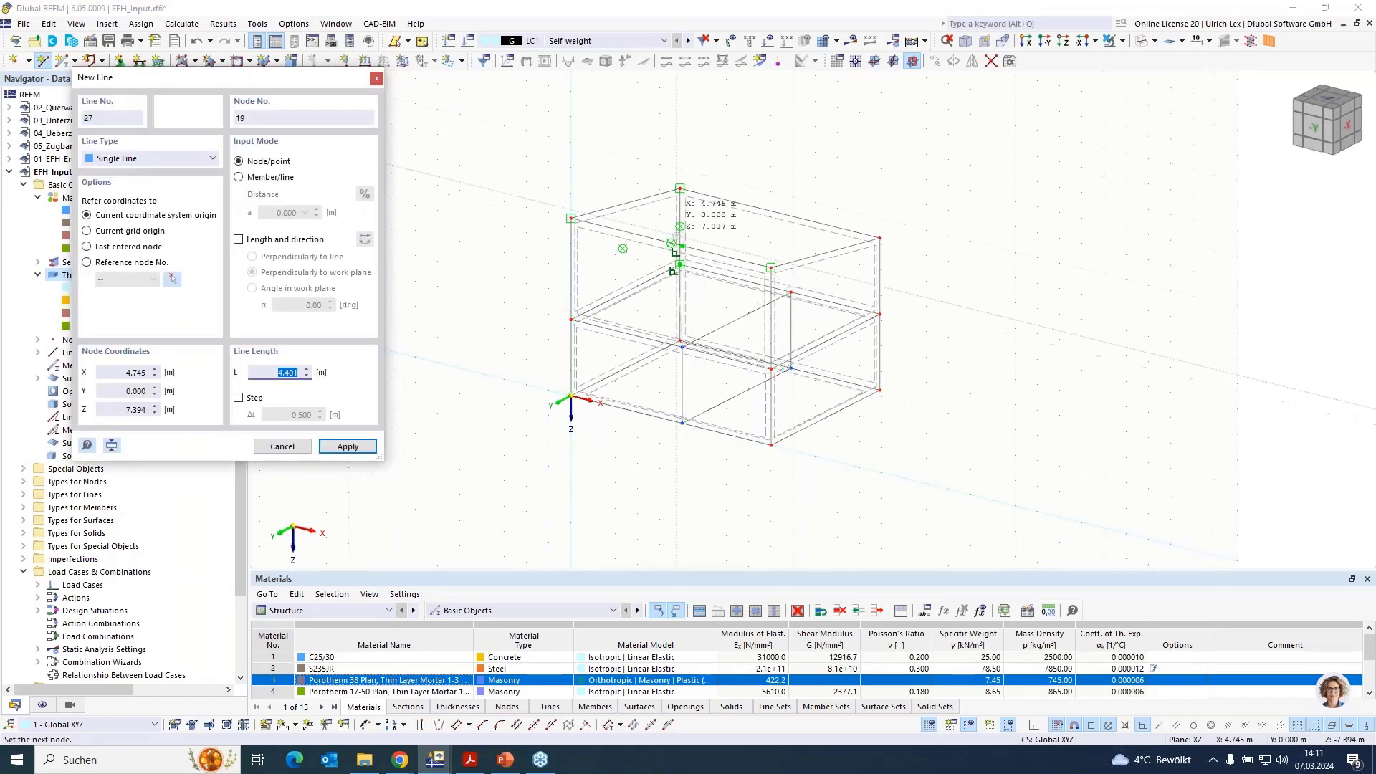
{"action": "scroll", "coordinate": [676, 235], "scroll_direction": "up", "scroll_amount": 3}
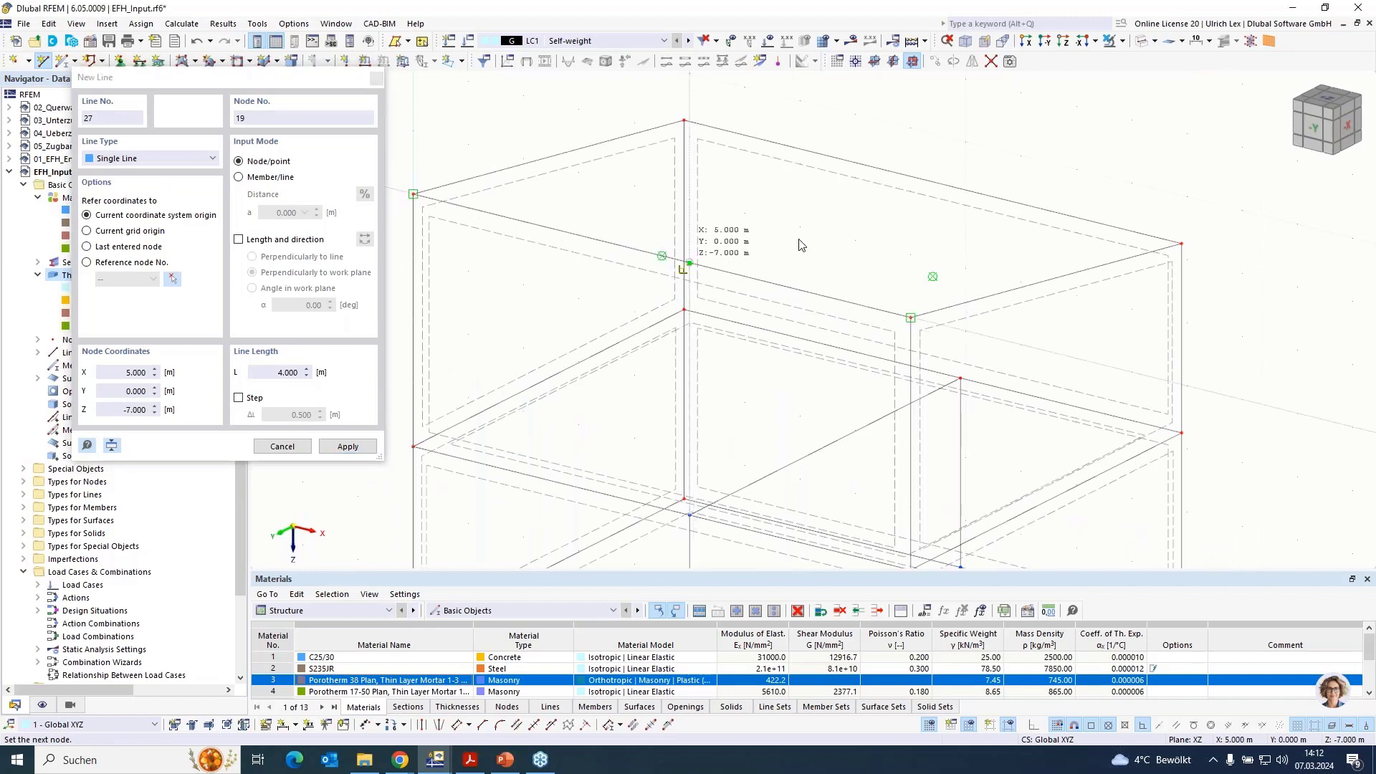
{"action": "left_click", "coordinate": [801, 245]}
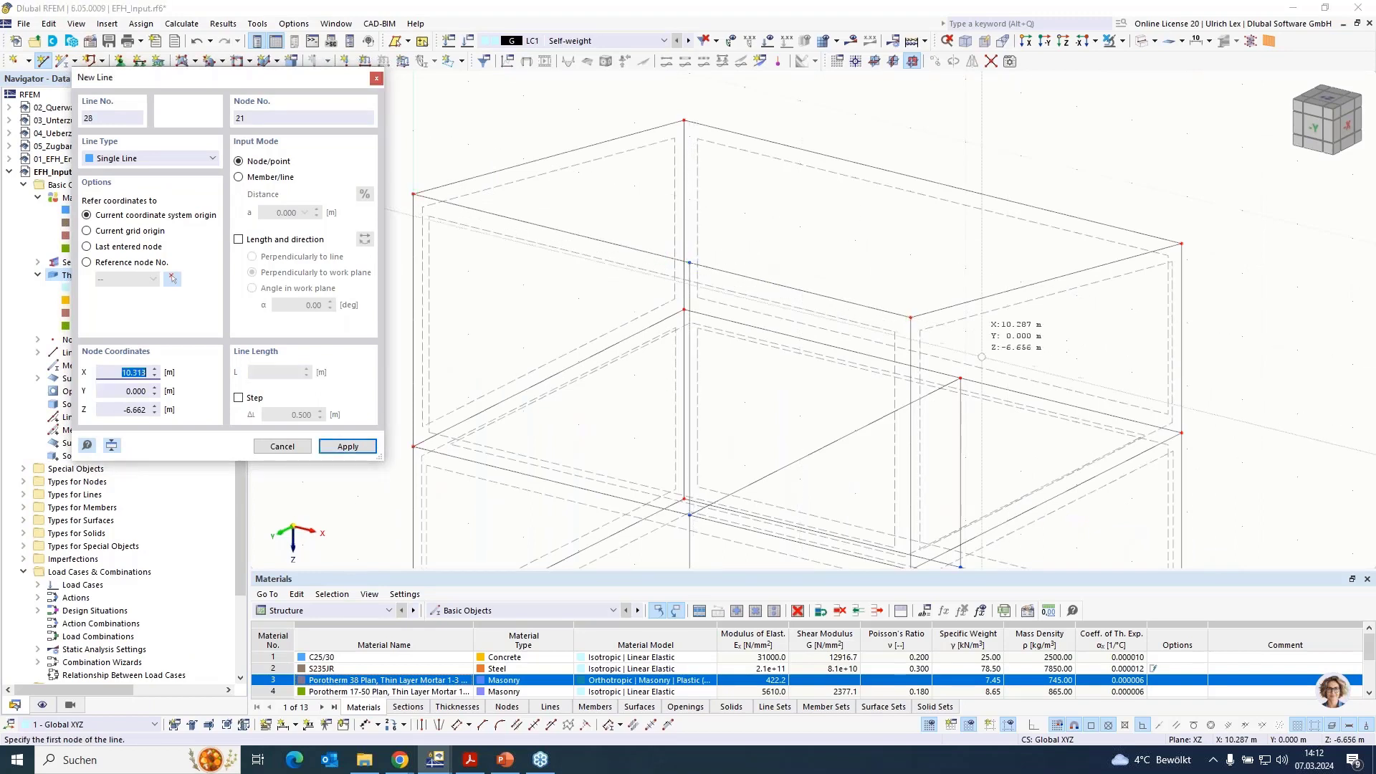
Draw the rear vertical line up to the rear wall's upper edge and the sloping top line to (5, 0, -7) m for the upper partition.
{"action": "left_click", "coordinate": [932, 276]}
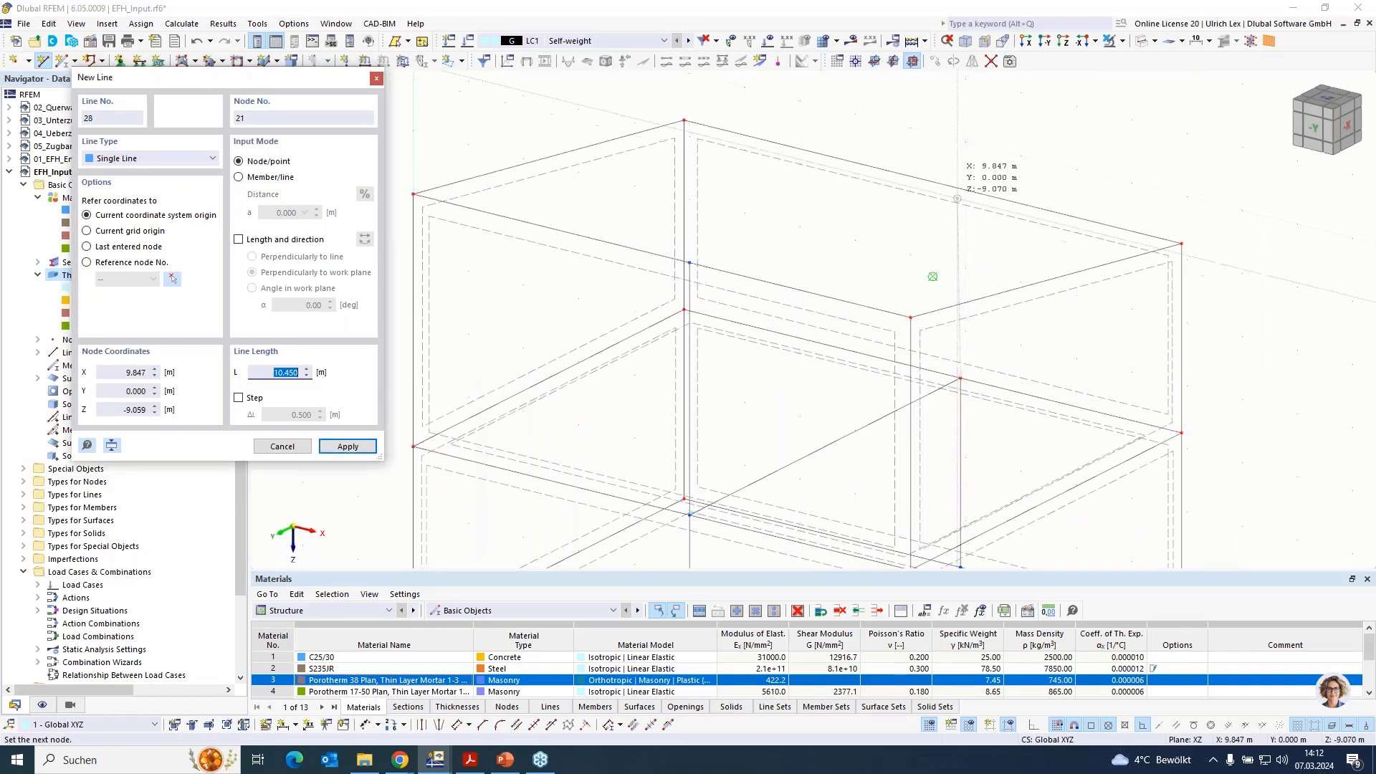
{"action": "left_click", "coordinate": [957, 199]}
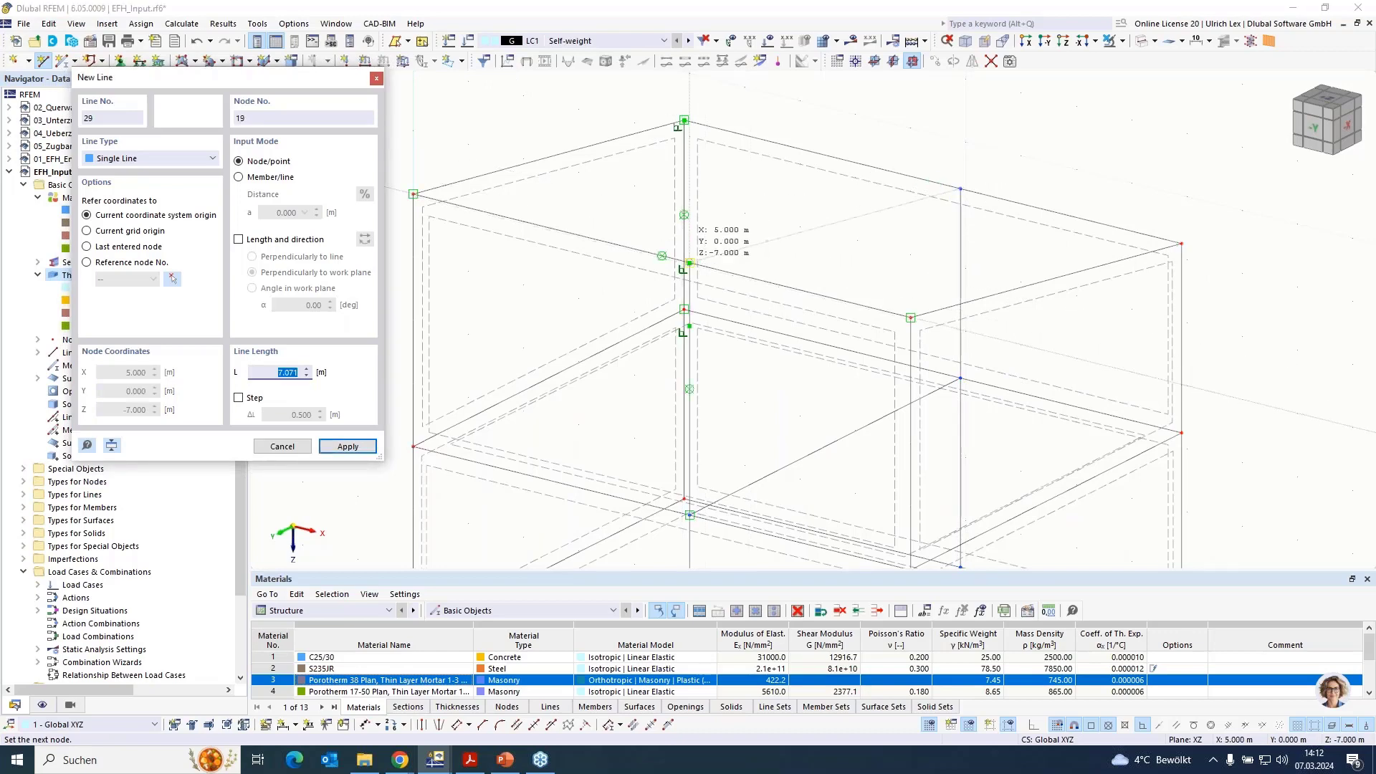
{"action": "left_click", "coordinate": [689, 263]}
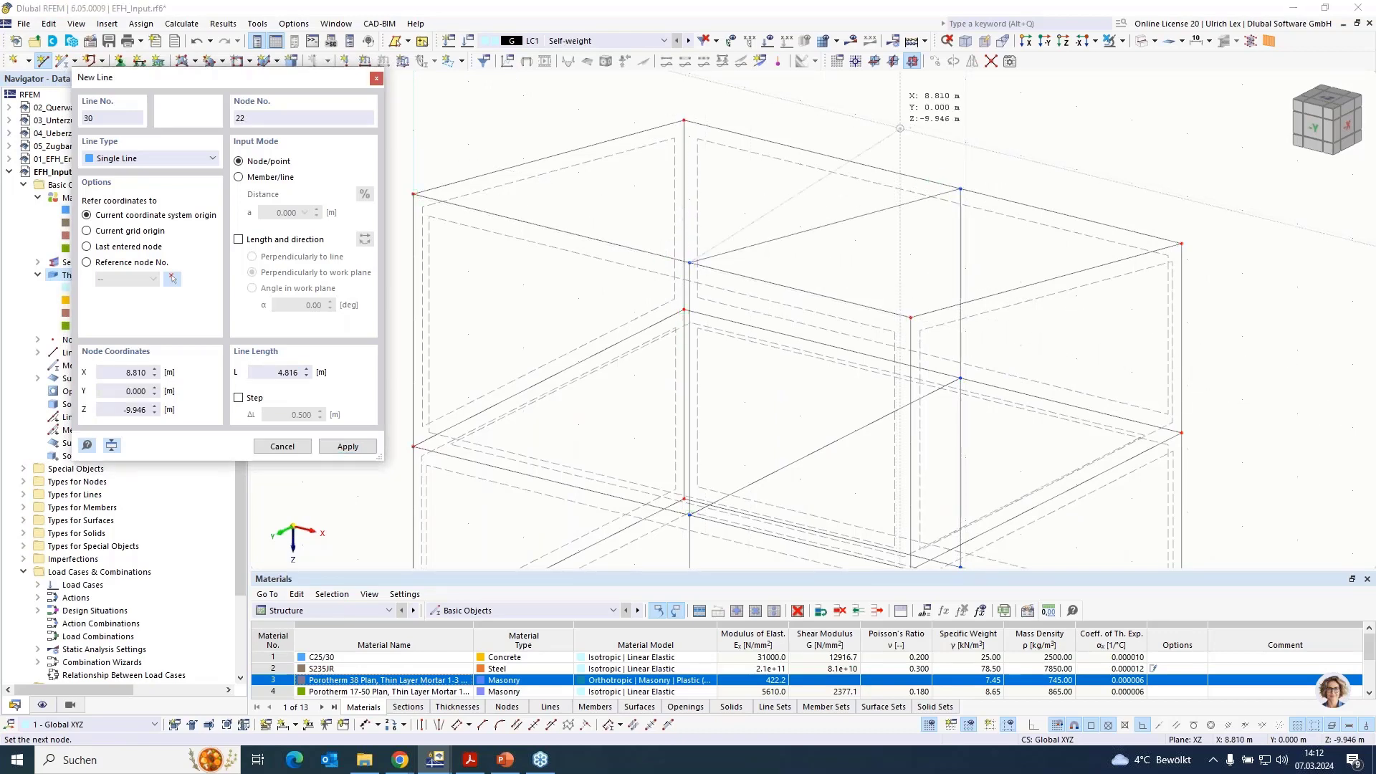
{"action": "scroll", "coordinate": [900, 128], "scroll_direction": "down", "scroll_amount": 3}
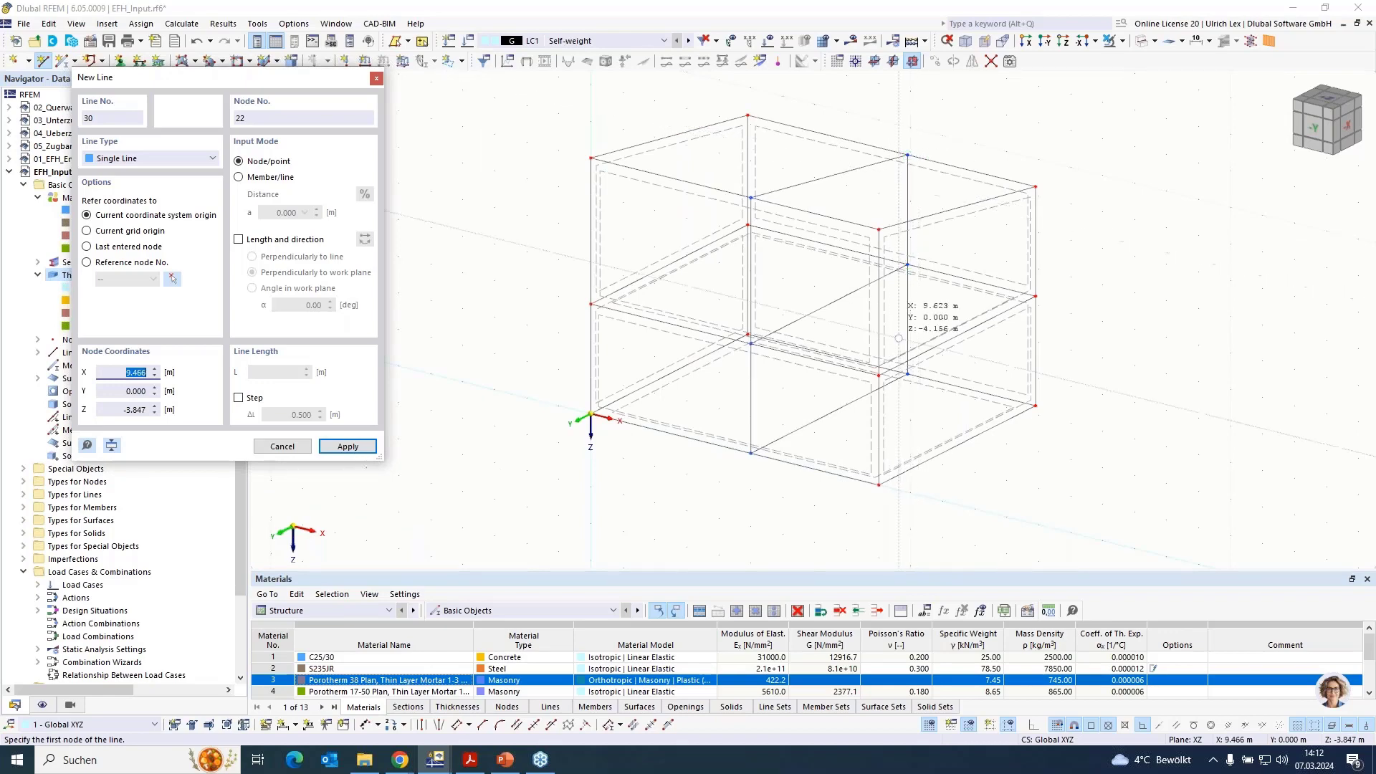
Move the work plane to ceiling level in XY and draw a line from (5, -3.5, -3) to the side wall at (0, -3.5, -3) m.
{"action": "scroll", "coordinate": [907, 380], "scroll_direction": "up", "scroll_amount": 1}
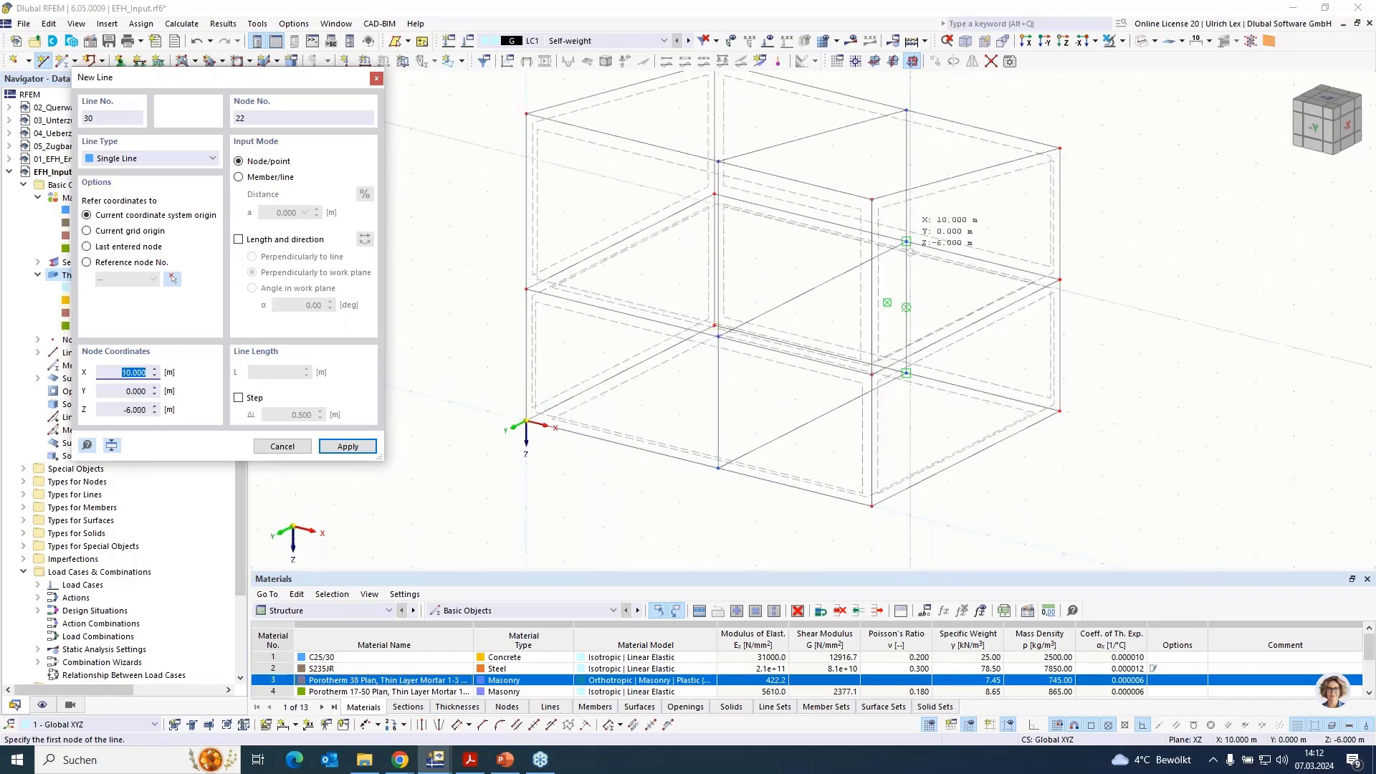
{"action": "left_click", "coordinate": [855, 61]}
{"action": "left_click", "coordinate": [907, 242]}
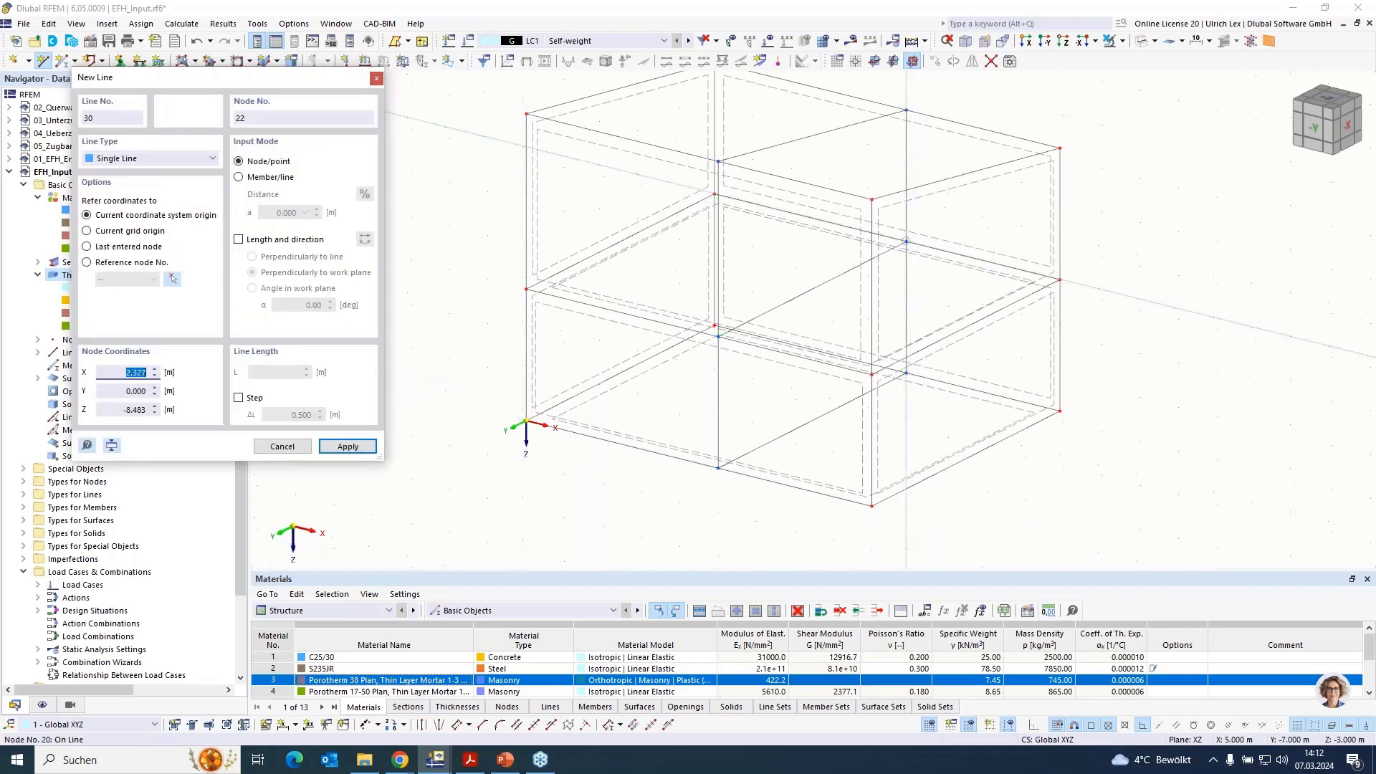
{"action": "left_click", "coordinate": [874, 61]}
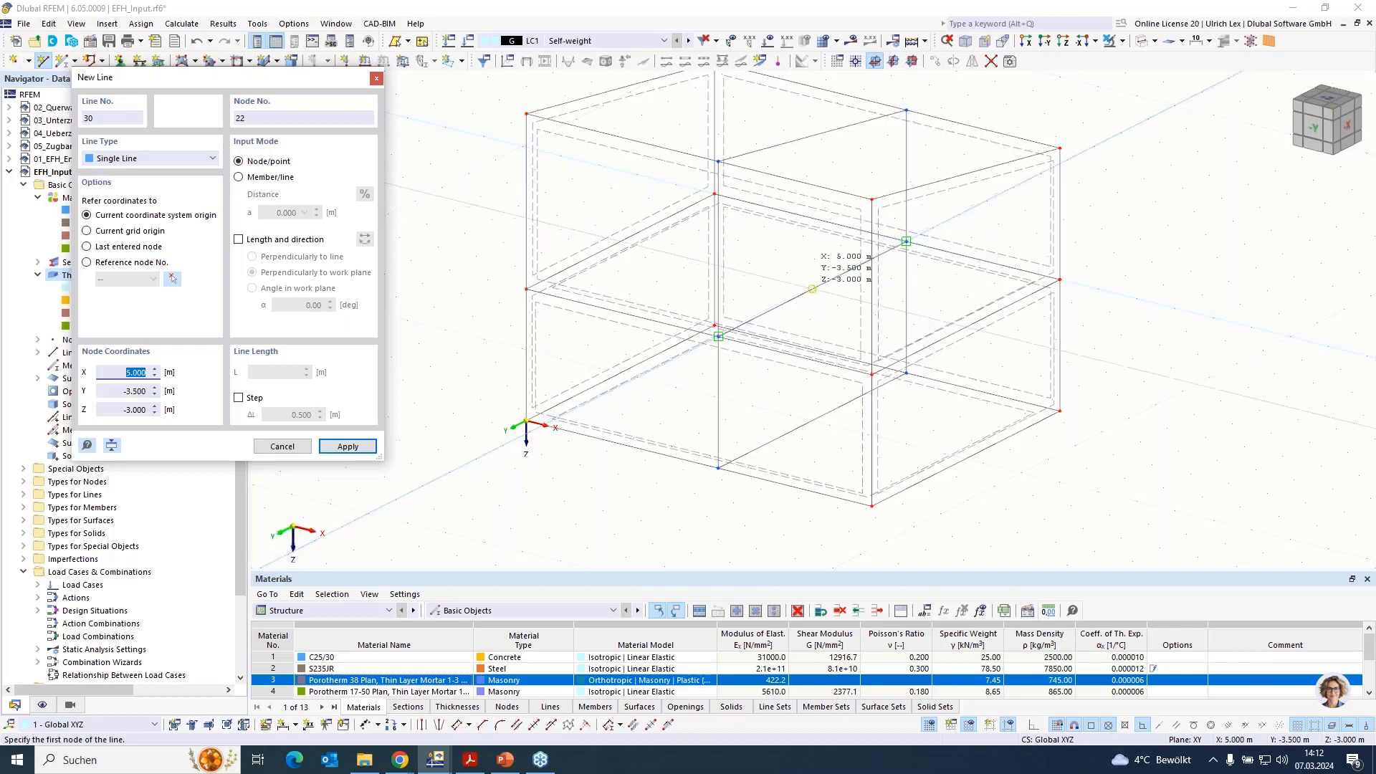
{"action": "left_click", "coordinate": [683, 267]}
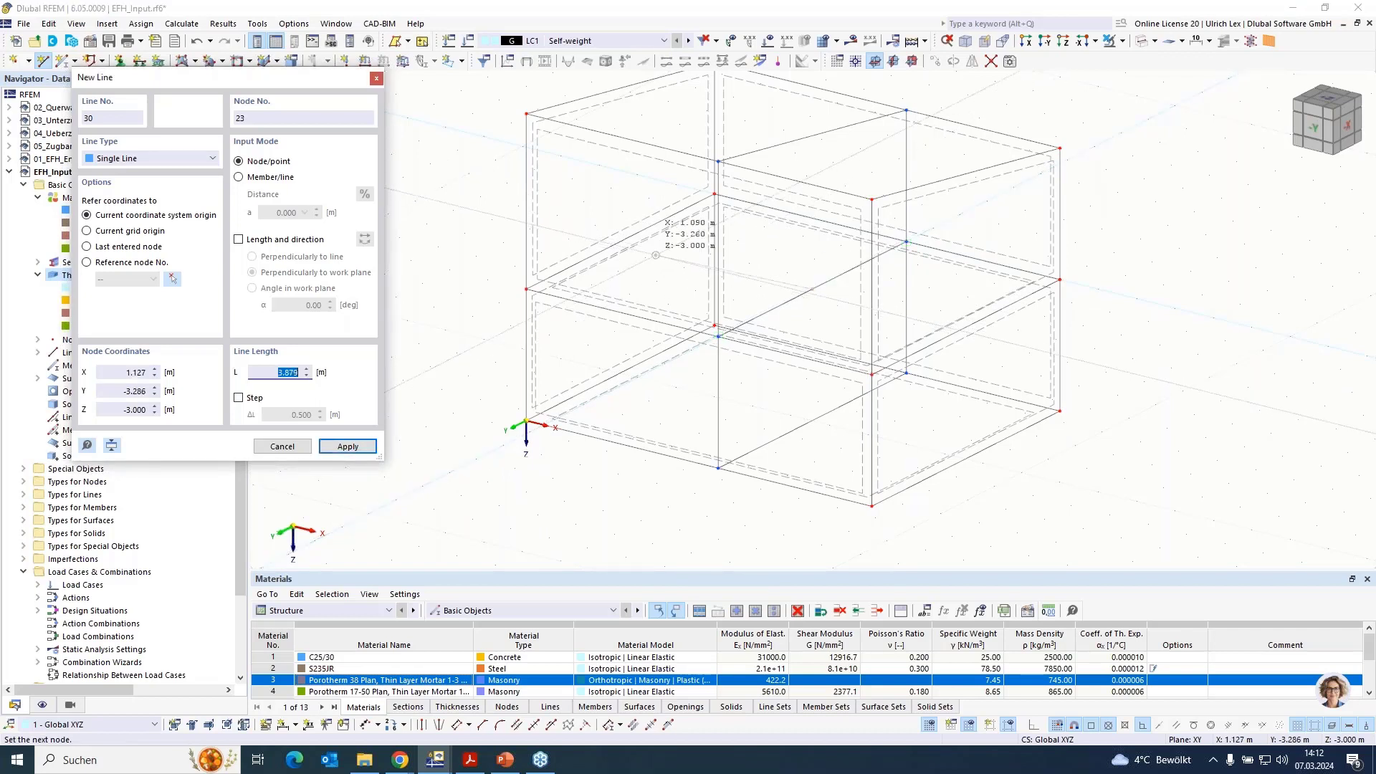
{"action": "left_click", "coordinate": [672, 288]}
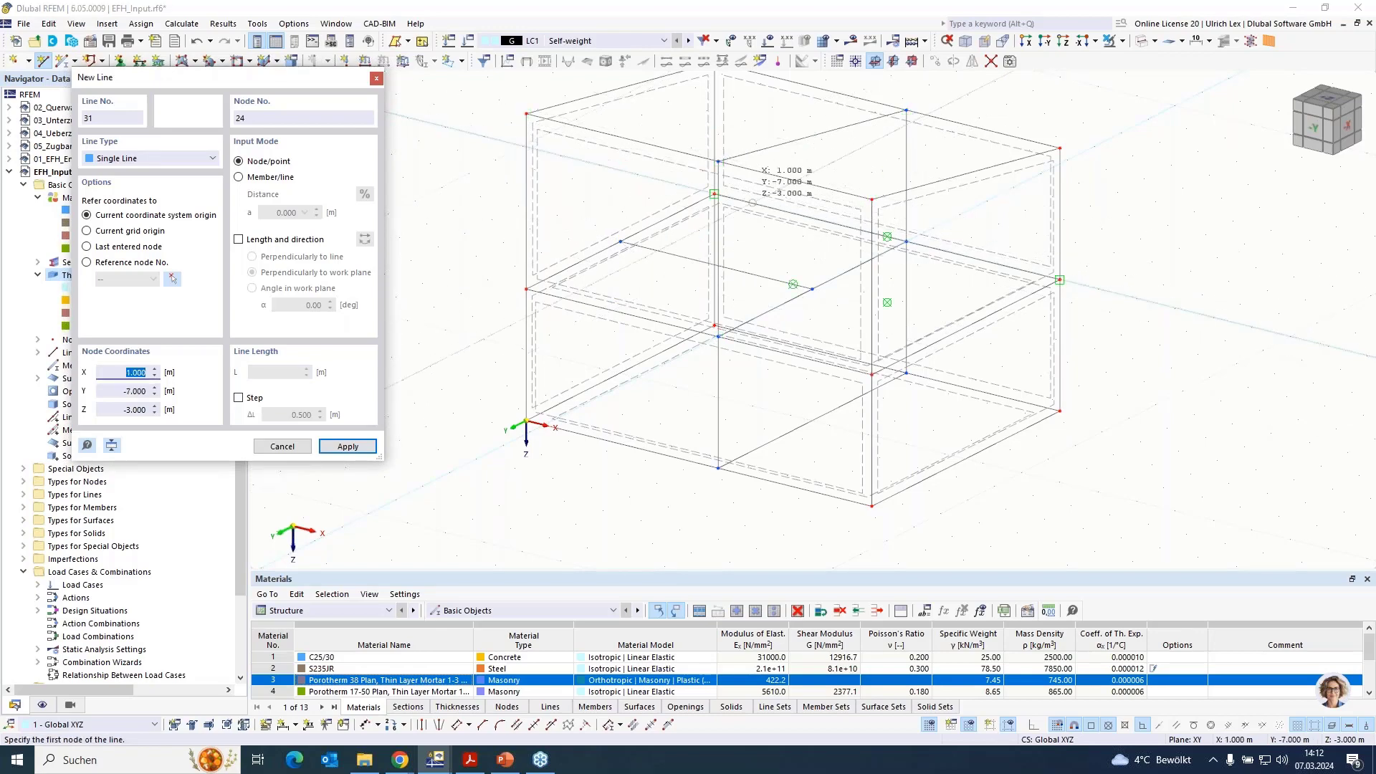
{"action": "key", "text": "Escape"}
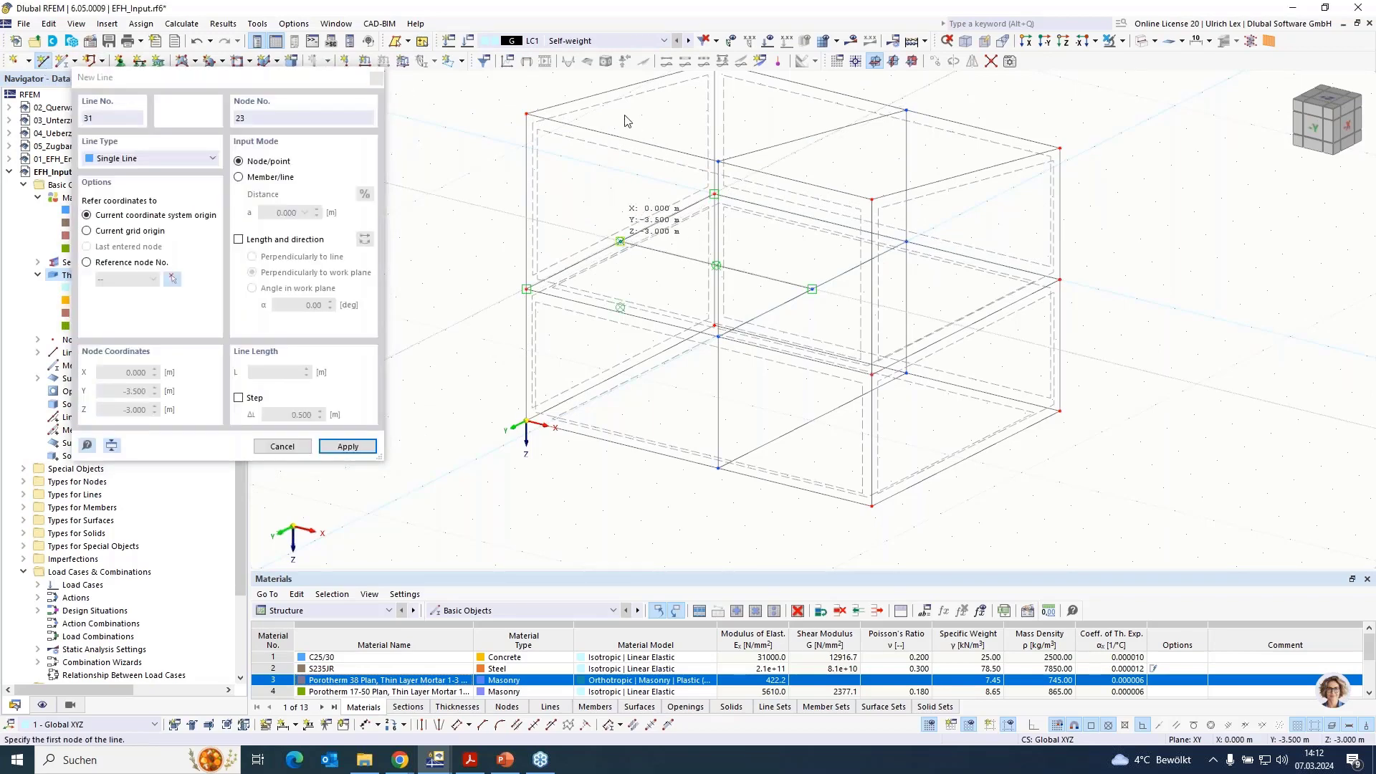
Draw a 3.5 m vertical line from (0, -3.5, -3) m up to the side wall's sloping upper edge at (0, -3.5, -6.5) m.
{"action": "left_click", "coordinate": [620, 241]}
{"action": "scroll", "coordinate": [627, 91], "scroll_direction": "up", "scroll_amount": 1}
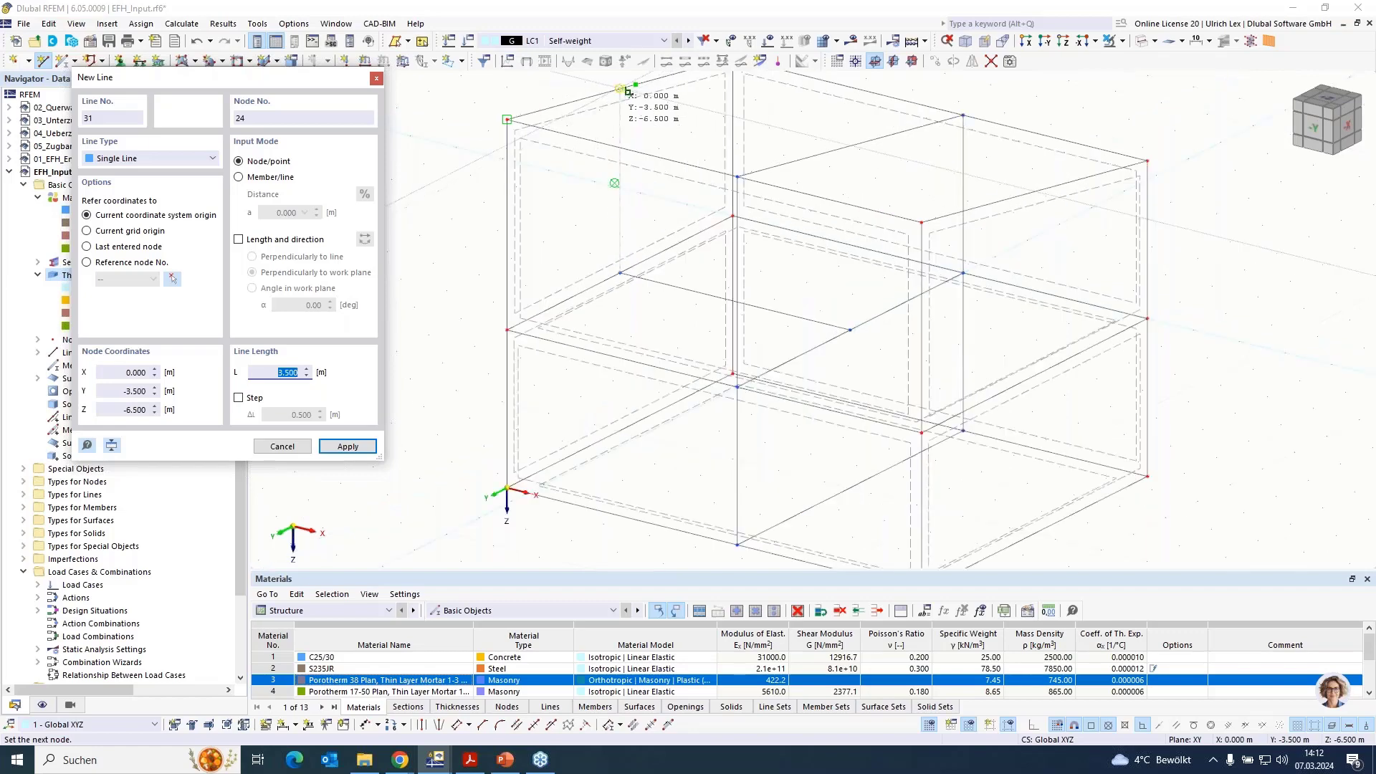
{"action": "scroll", "coordinate": [627, 91], "scroll_direction": "up", "scroll_amount": 3}
{"action": "scroll", "coordinate": [629, 353], "scroll_direction": "down", "scroll_amount": 2}
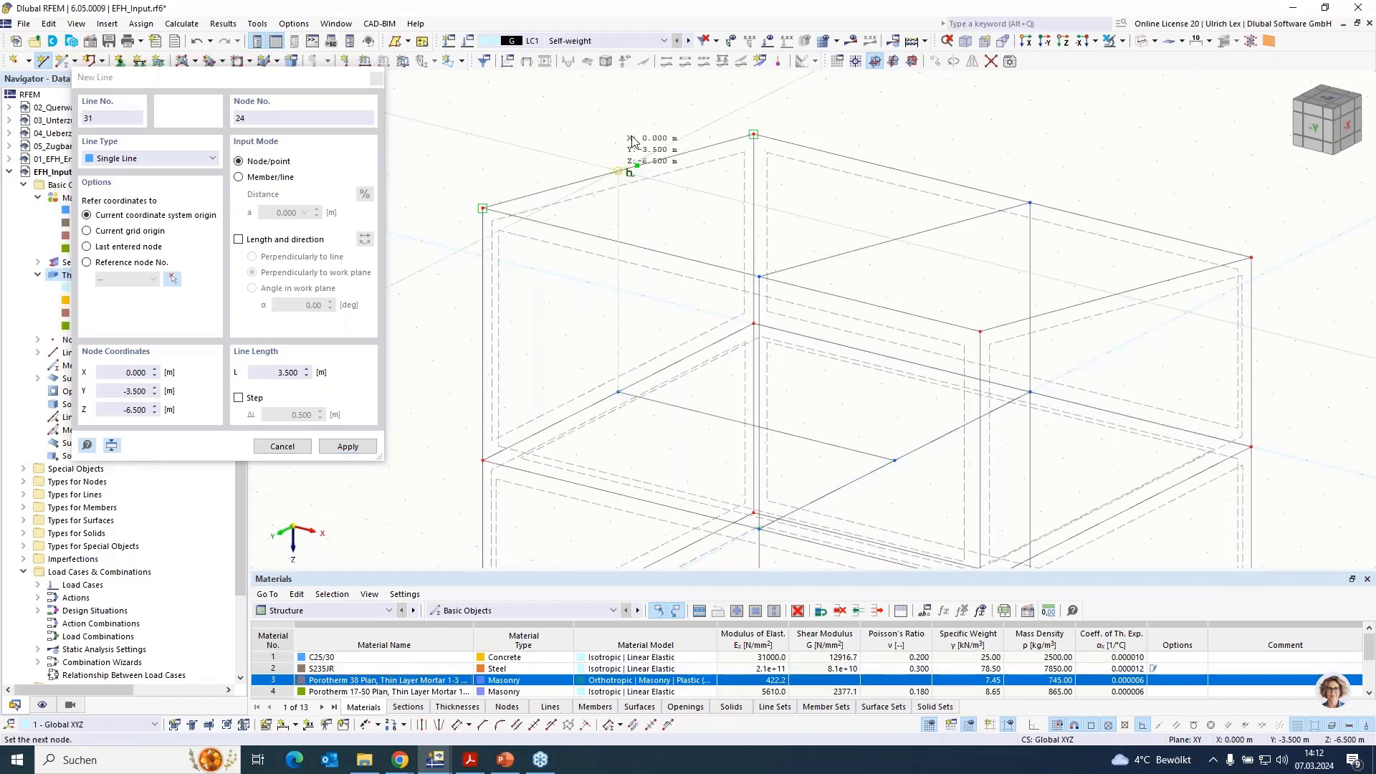
{"action": "left_click", "coordinate": [618, 171]}
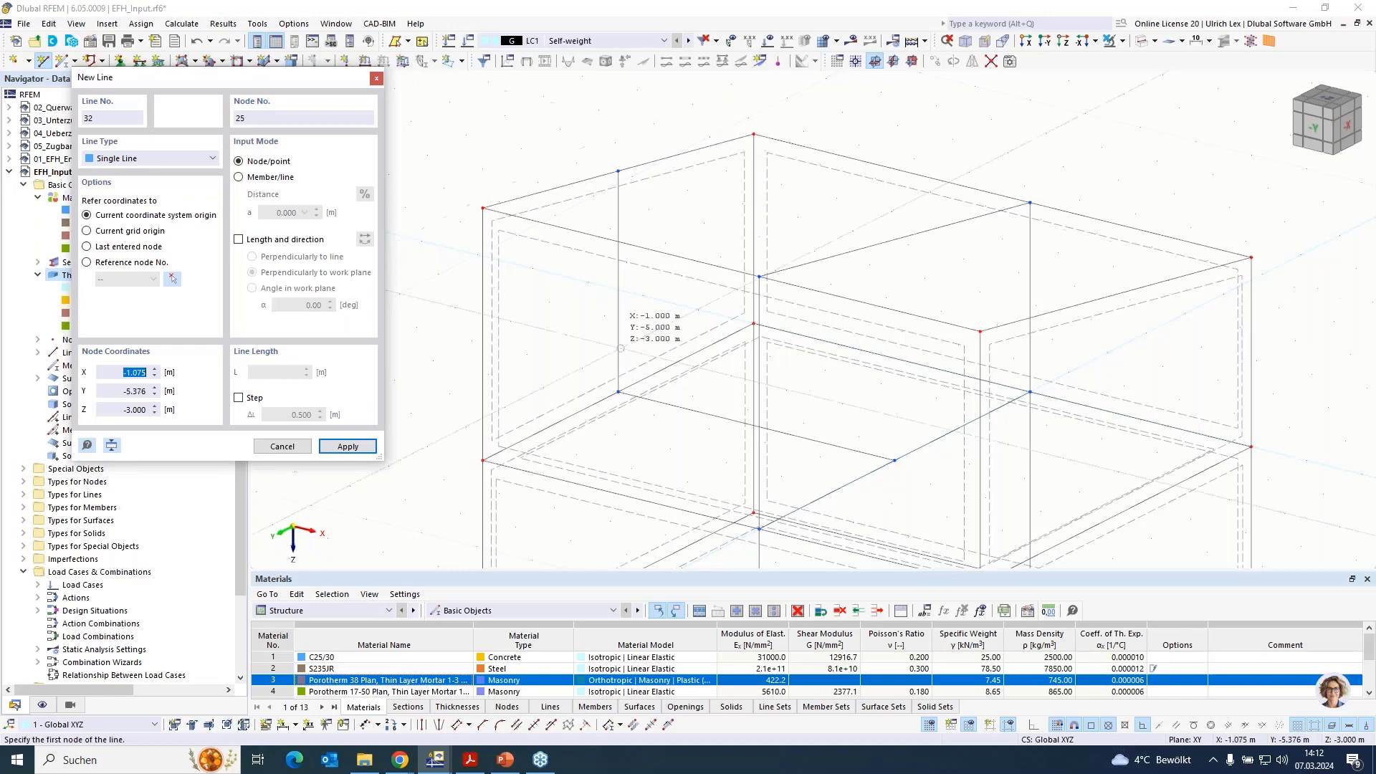
{"action": "key", "text": "Escape"}
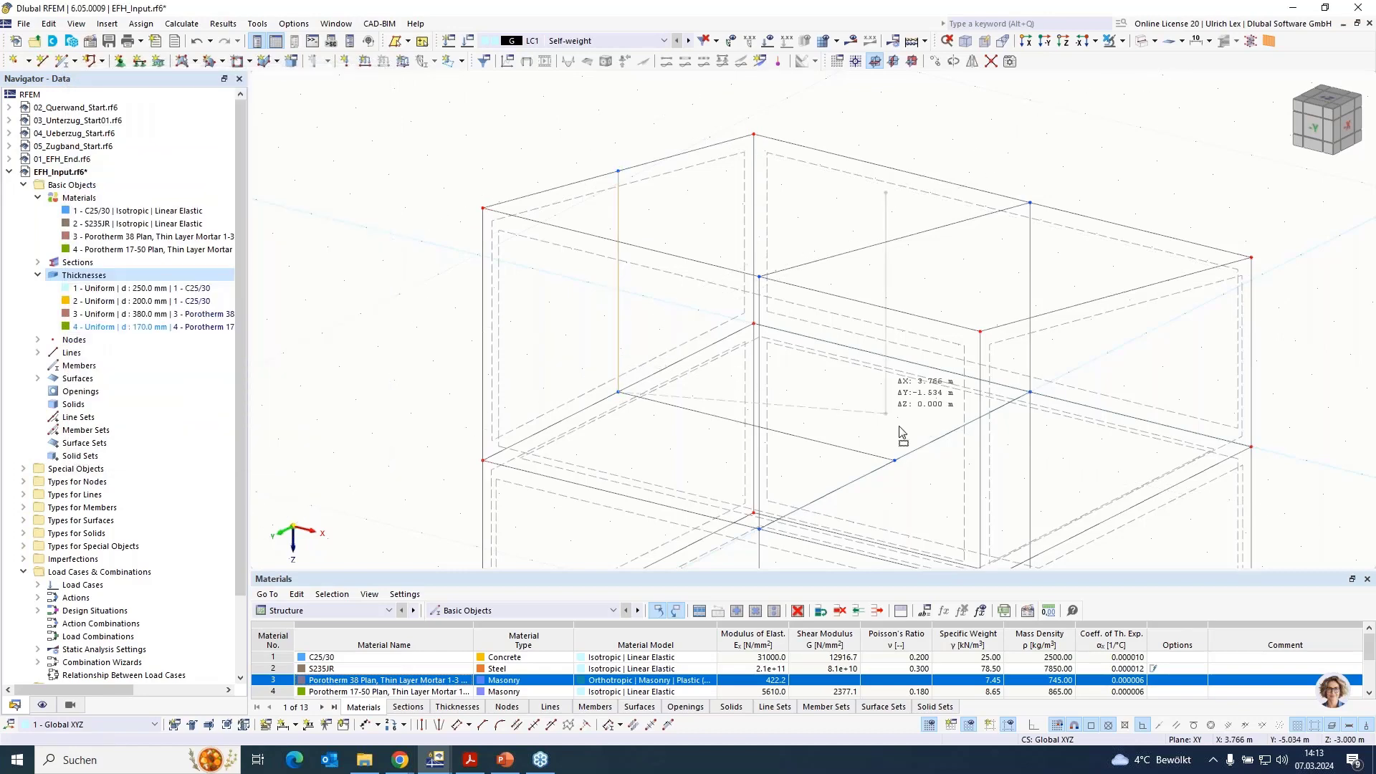
Copy the 3.5 m vertical line to the partition's midpoint and connect both upper ends with a top line, closing the cross-wall outline.
{"action": "left_click", "coordinate": [895, 459]}
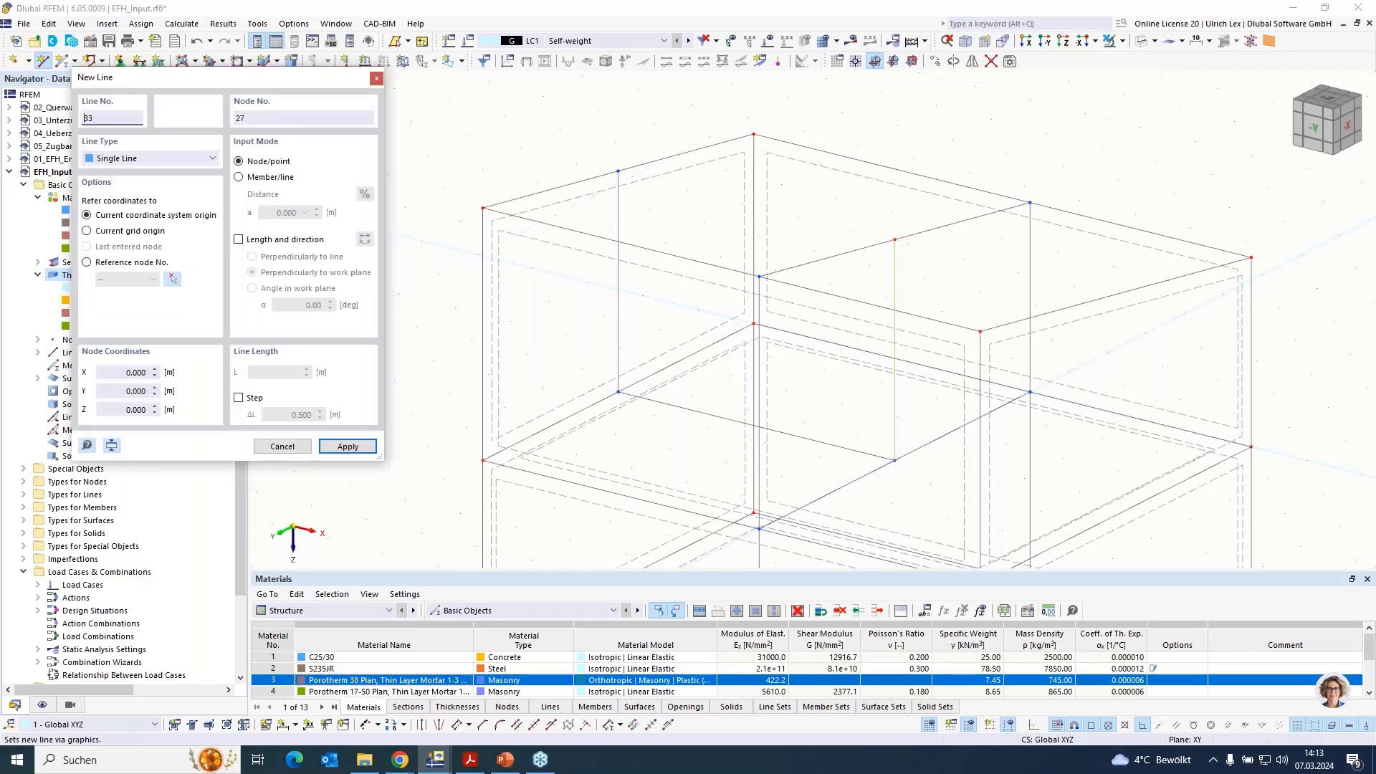
{"action": "left_click", "coordinate": [618, 170]}
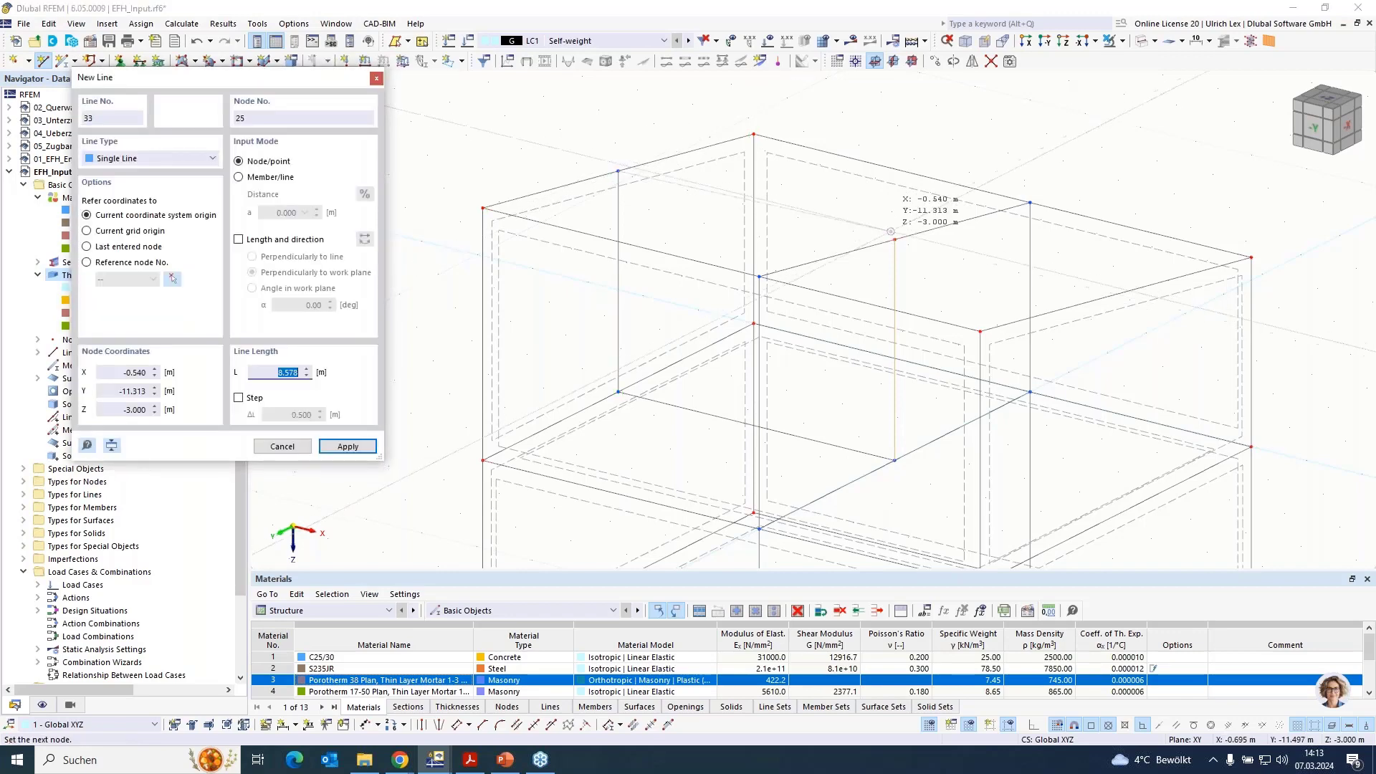
{"action": "left_click", "coordinate": [894, 240]}
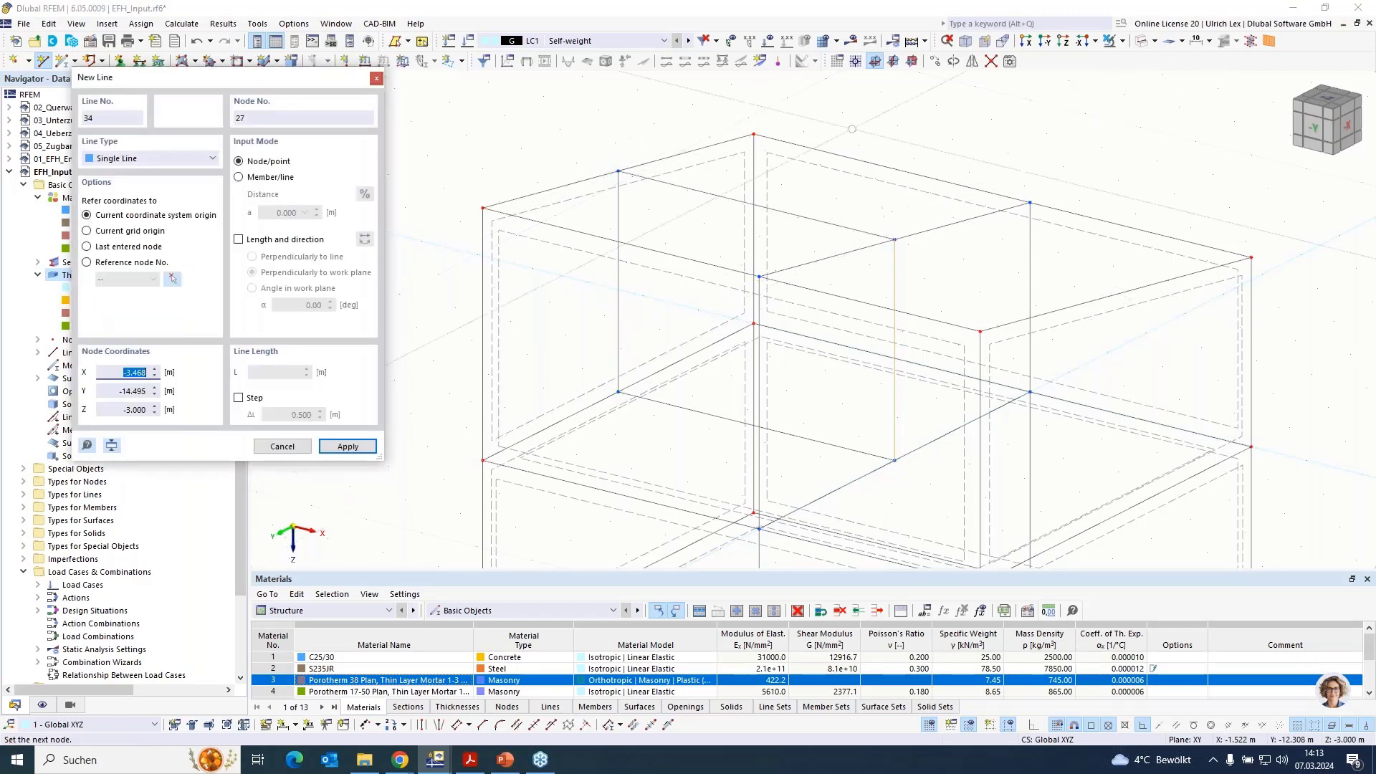
{"action": "scroll", "coordinate": [850, 132], "scroll_direction": "down", "scroll_amount": 2}
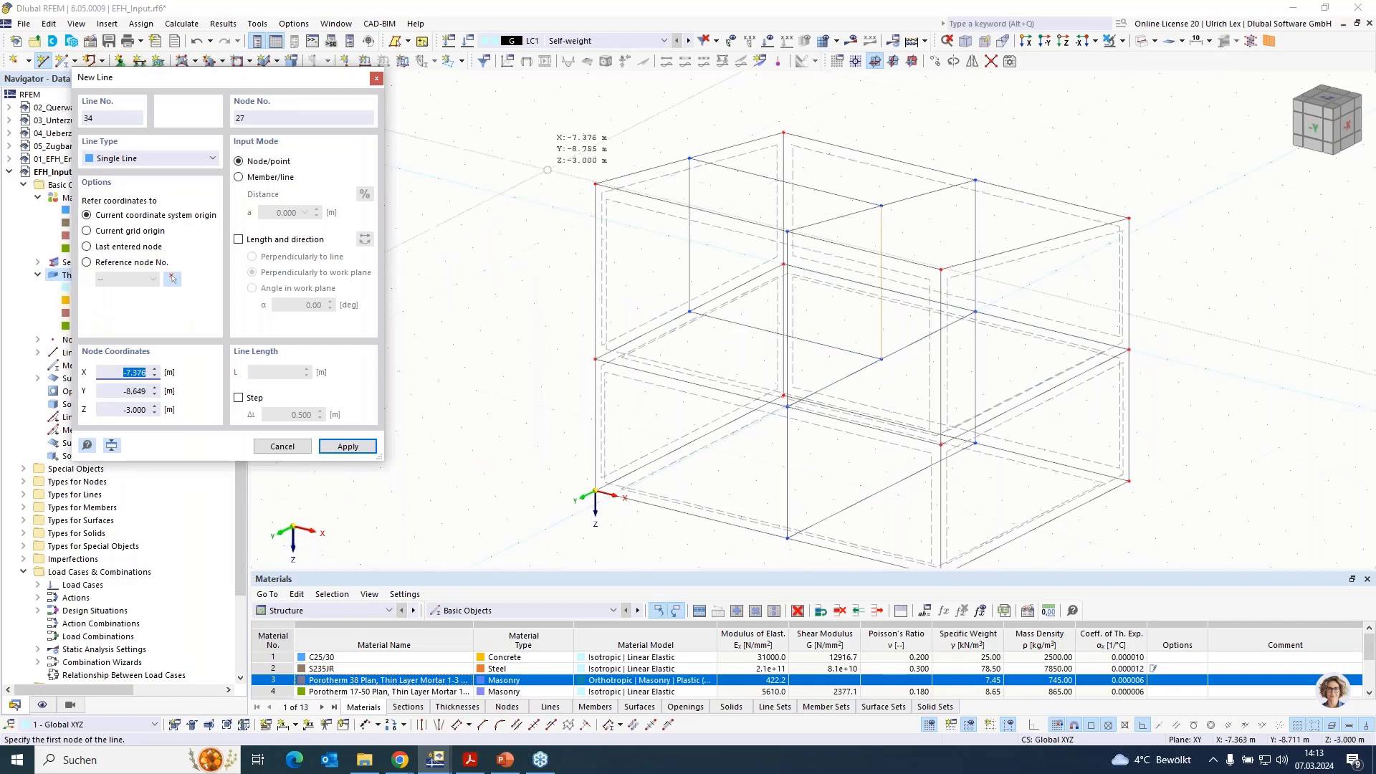
{"action": "key", "text": "Escape"}
Create the interior wall surfaces by selecting their boundary lines, using the 170 mm thickness with Porotherm 17-50 Plan.
{"action": "left_click", "coordinate": [193, 62]}
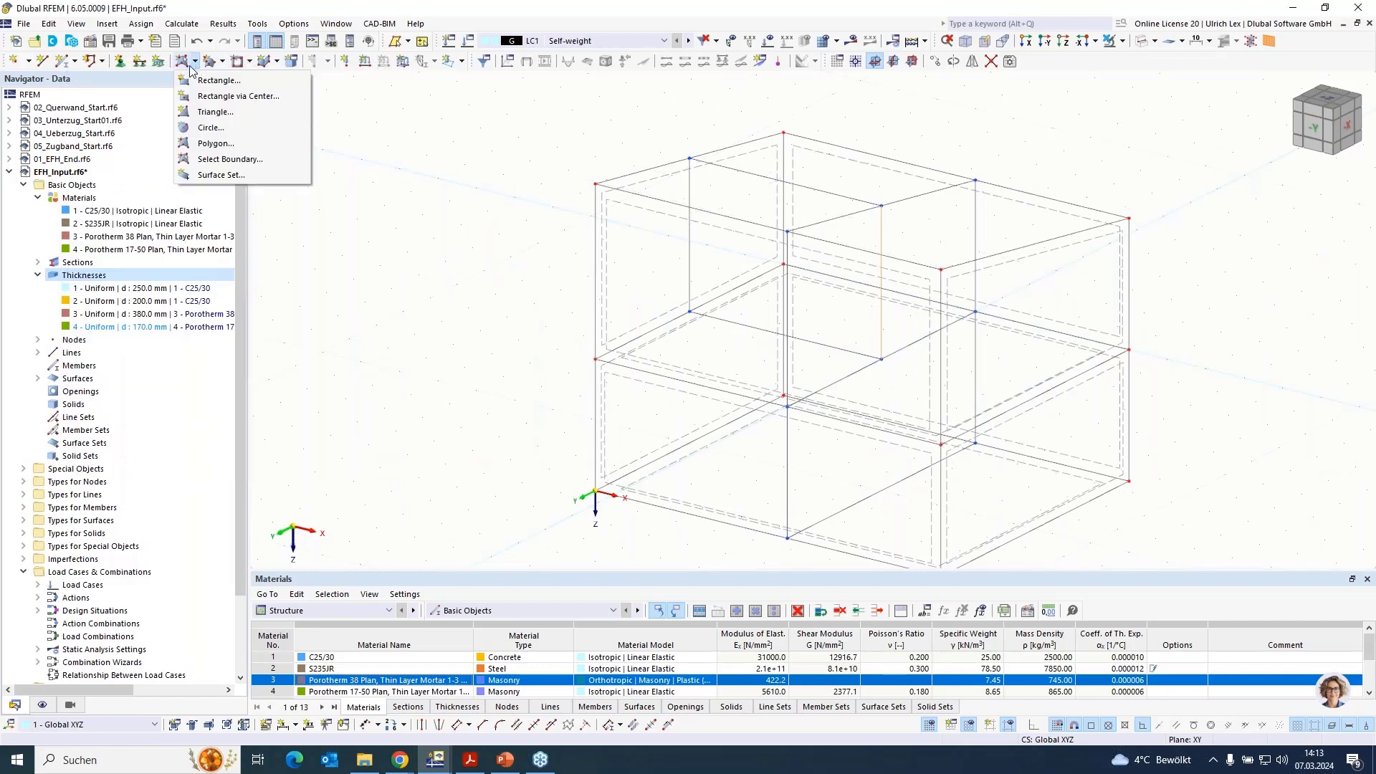
{"action": "left_click", "coordinate": [223, 159]}
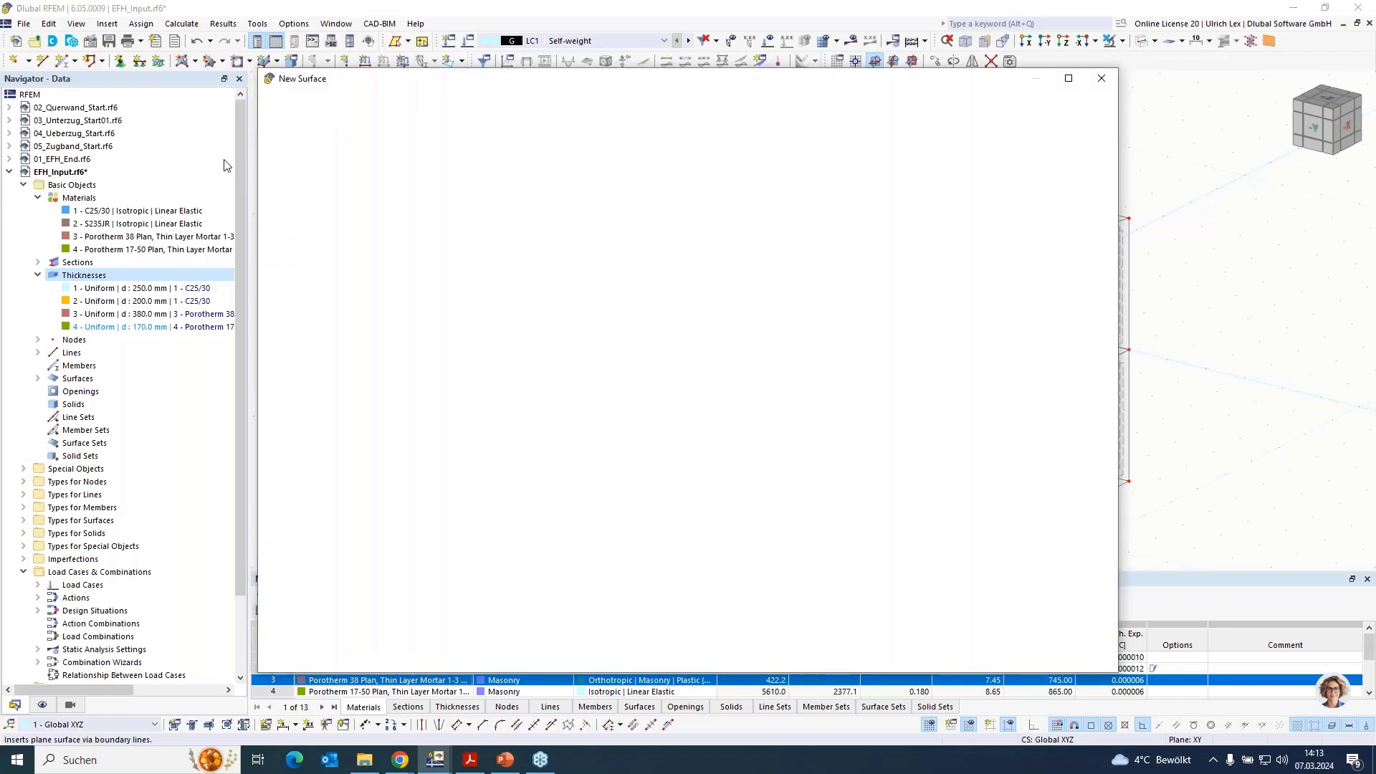
{"action": "left_click", "coordinate": [562, 226]}
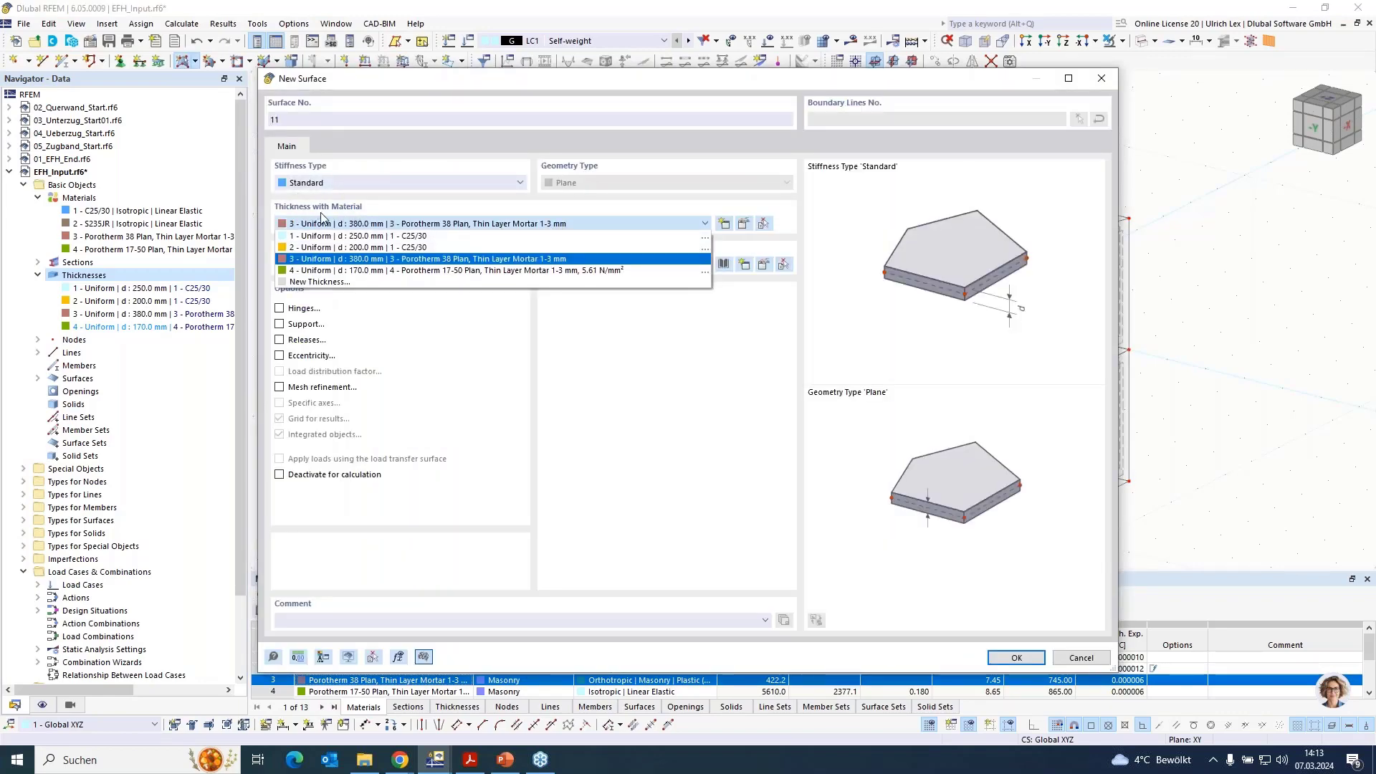
{"action": "left_click", "coordinate": [368, 272]}
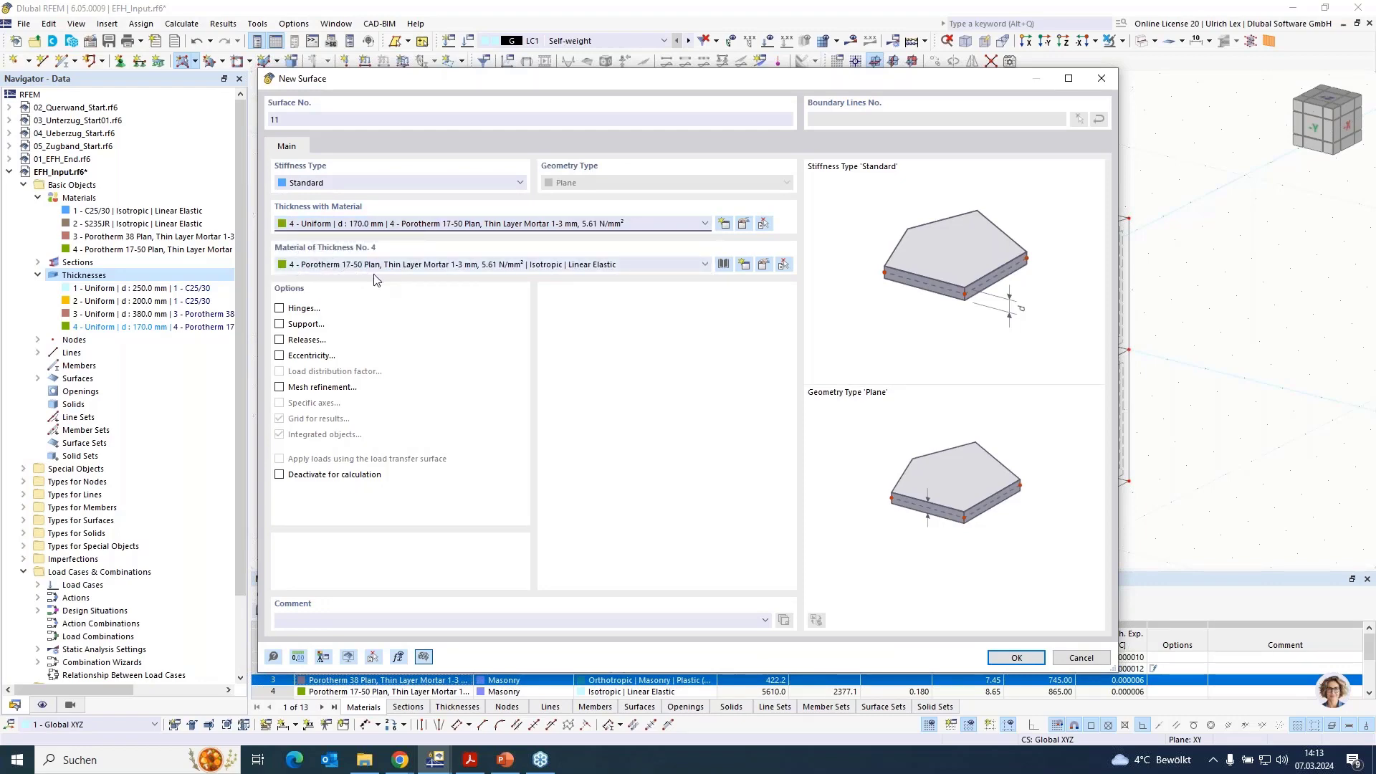
{"action": "left_click", "coordinate": [1016, 657]}
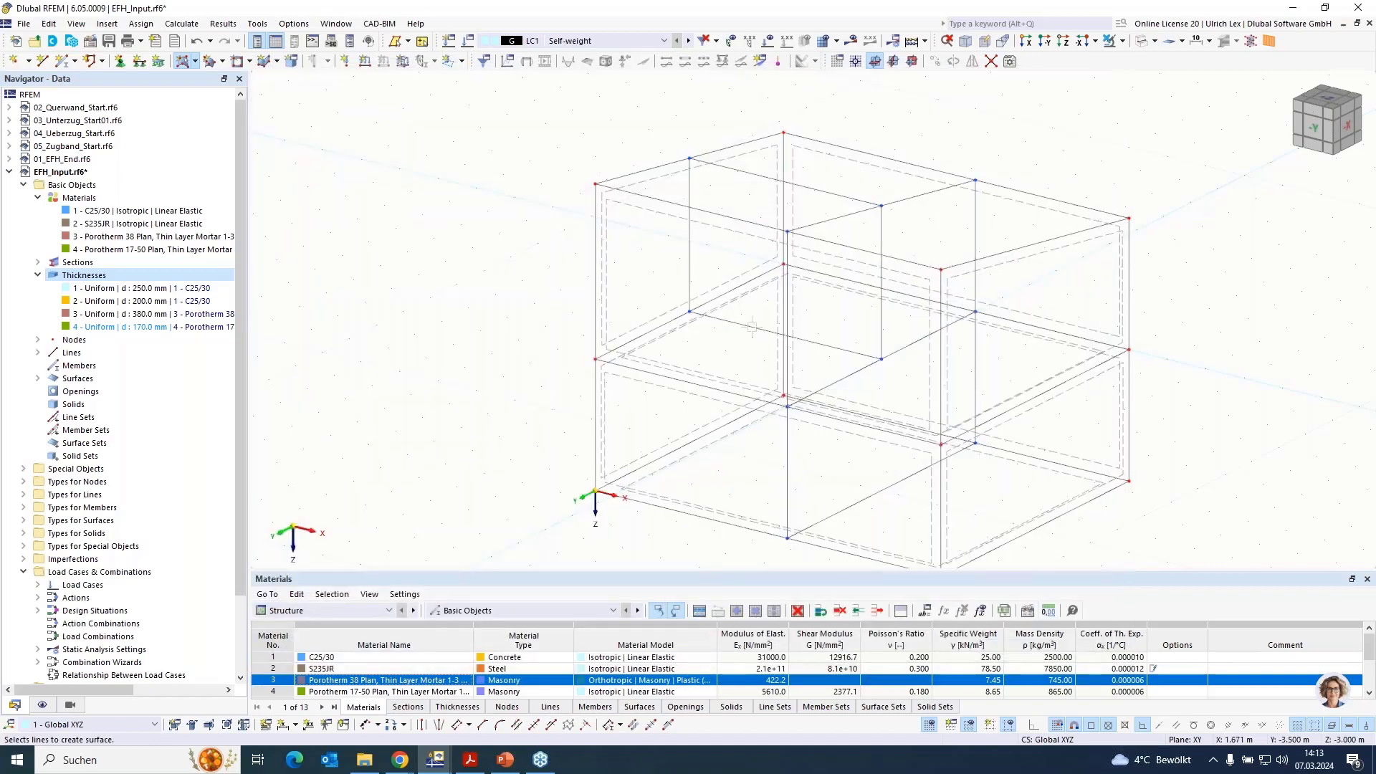
{"action": "left_click", "coordinate": [1142, 43]}
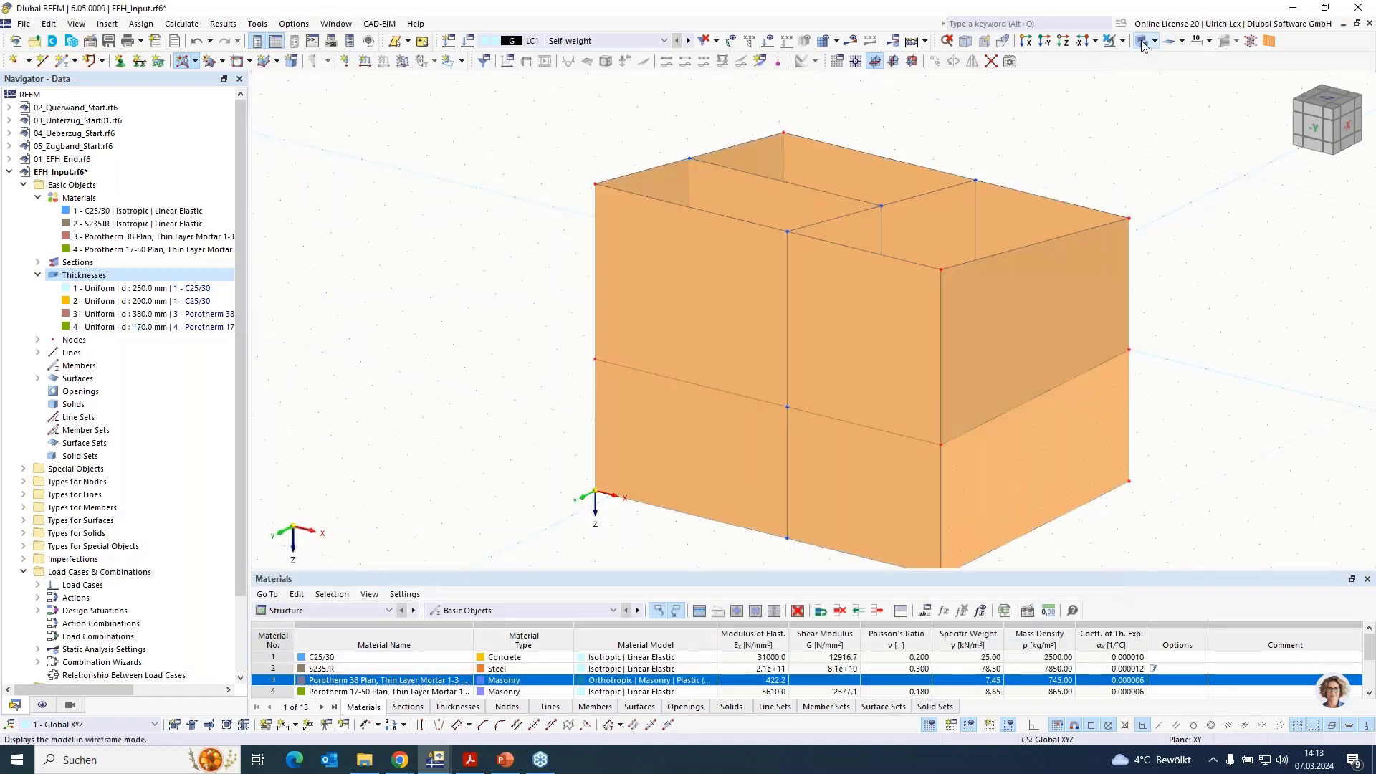
{"action": "left_click", "coordinate": [1142, 43]}
{"action": "left_click", "coordinate": [1142, 43]}
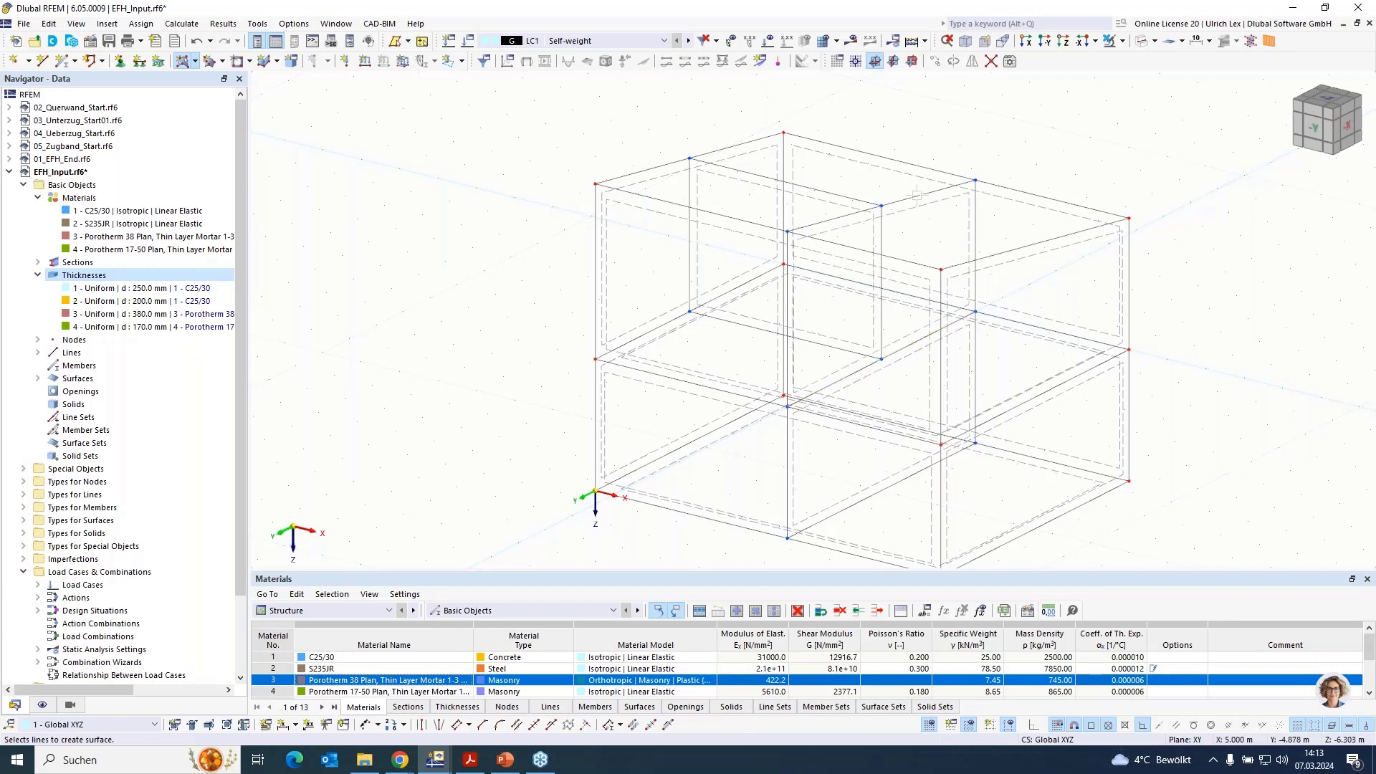
{"action": "key", "text": "Escape"}
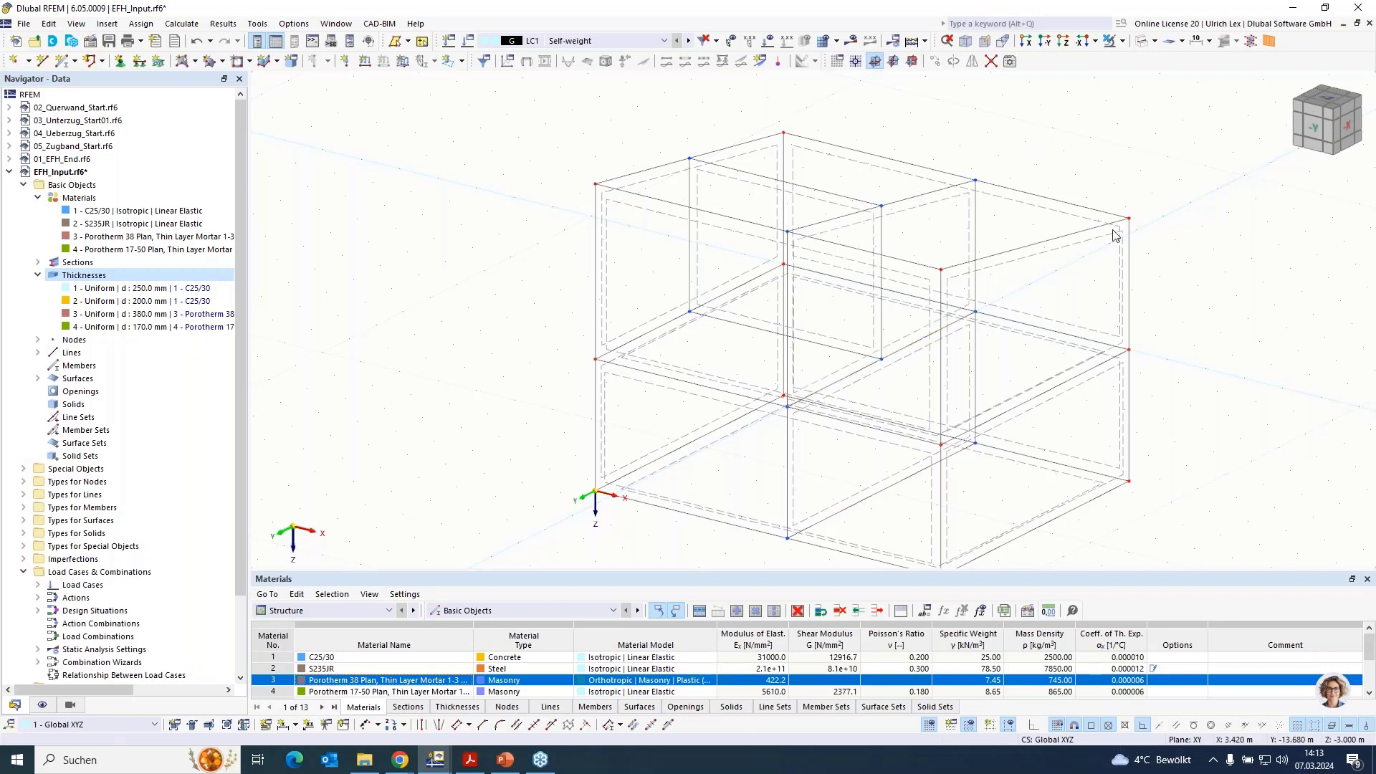
Switch the model display from wireframe to filled surfaces to show the house with its upper interior walls.
{"action": "scroll", "coordinate": [1197, 316], "scroll_direction": "down", "scroll_amount": 1}
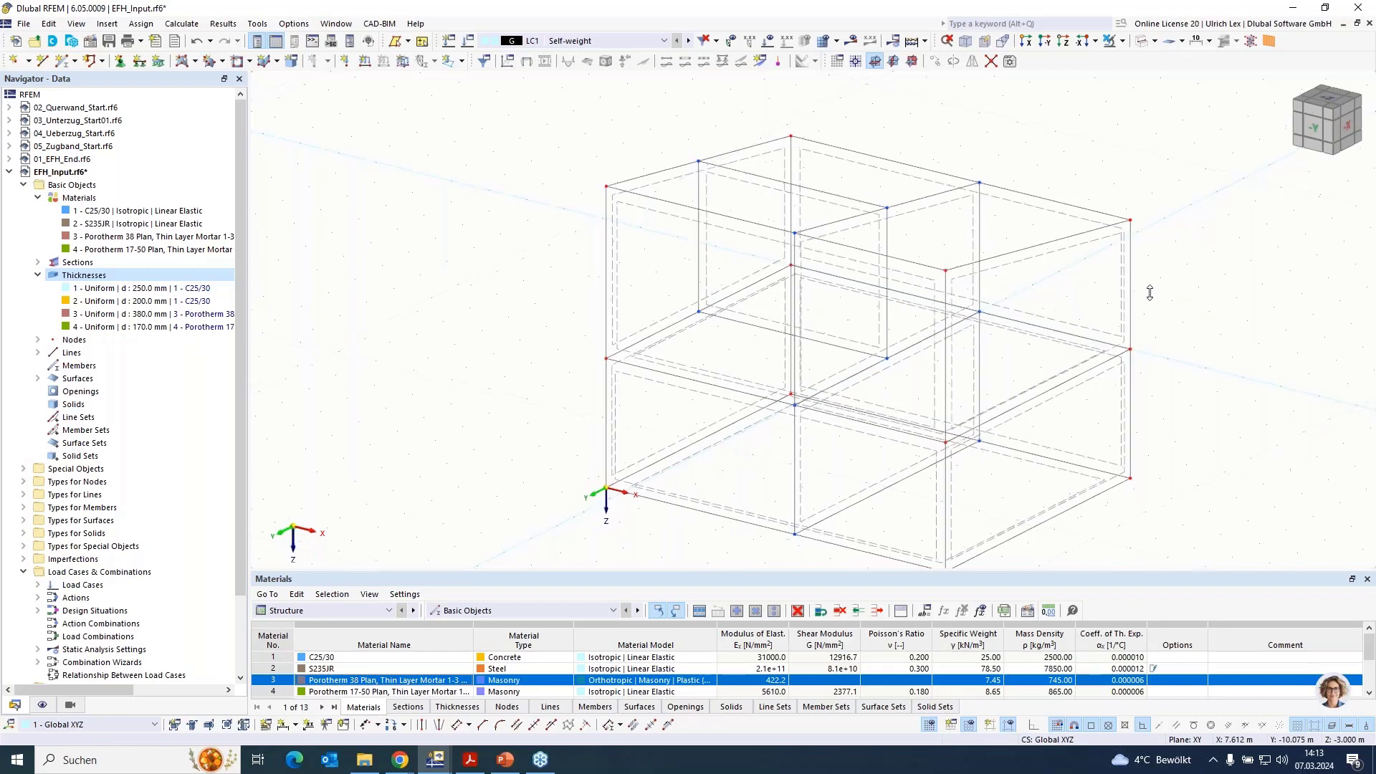
{"action": "mouse_move", "coordinate": [1097, 301]}
{"action": "middle_mouse_down", "text": "ctrl"}
{"action": "mouse_move", "coordinate": [1044, 325]}
{"action": "mouse_move", "coordinate": [1032, 359]}
{"action": "mouse_move", "coordinate": [1147, 301]}
{"action": "mouse_move", "coordinate": [1228, 234]}
{"action": "mouse_move", "coordinate": [1097, 315]}
{"action": "middle_mouse_up", "text": "ctrl"}
{"action": "left_click", "coordinate": [1143, 43]}
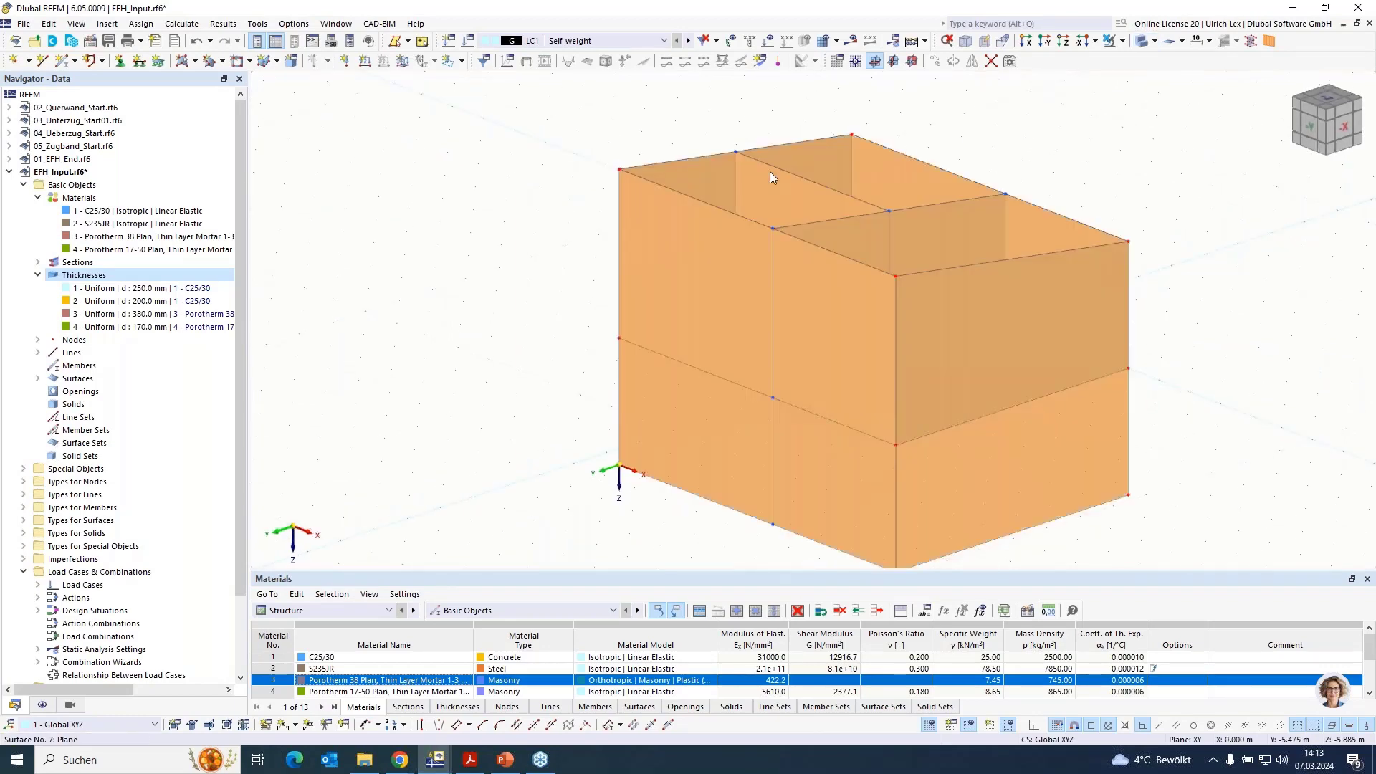
Isolate the outer wall at Y = 0, selecting it in the -X side view and showing only the selected objects.
{"action": "scroll", "coordinate": [770, 170], "scroll_direction": "down", "scroll_amount": 3}
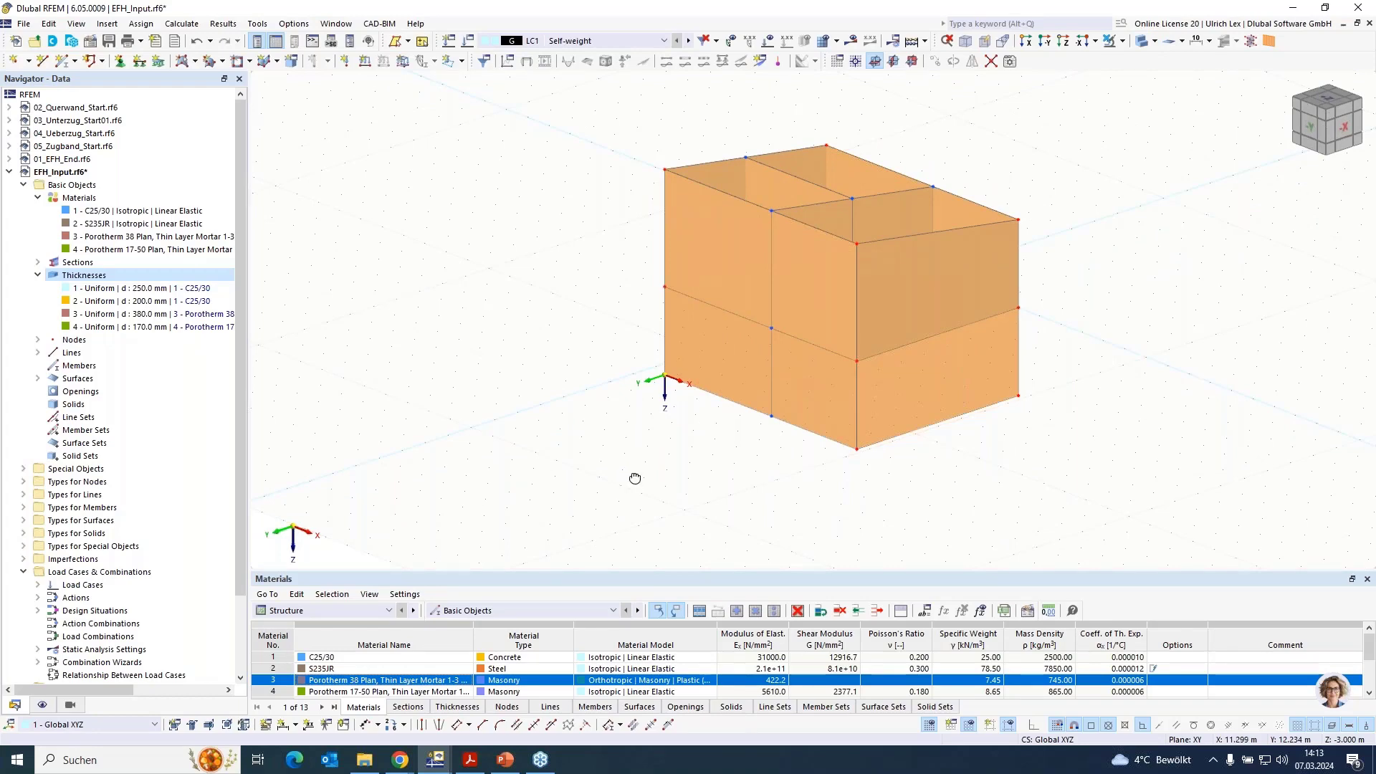
{"action": "middle_click_drag", "start_coordinate": [635, 478], "coordinate": [743, 405], "text": "ctrl"}
{"action": "middle_click_drag", "start_coordinate": [806, 330], "coordinate": [654, 476], "text": "ctrl"}
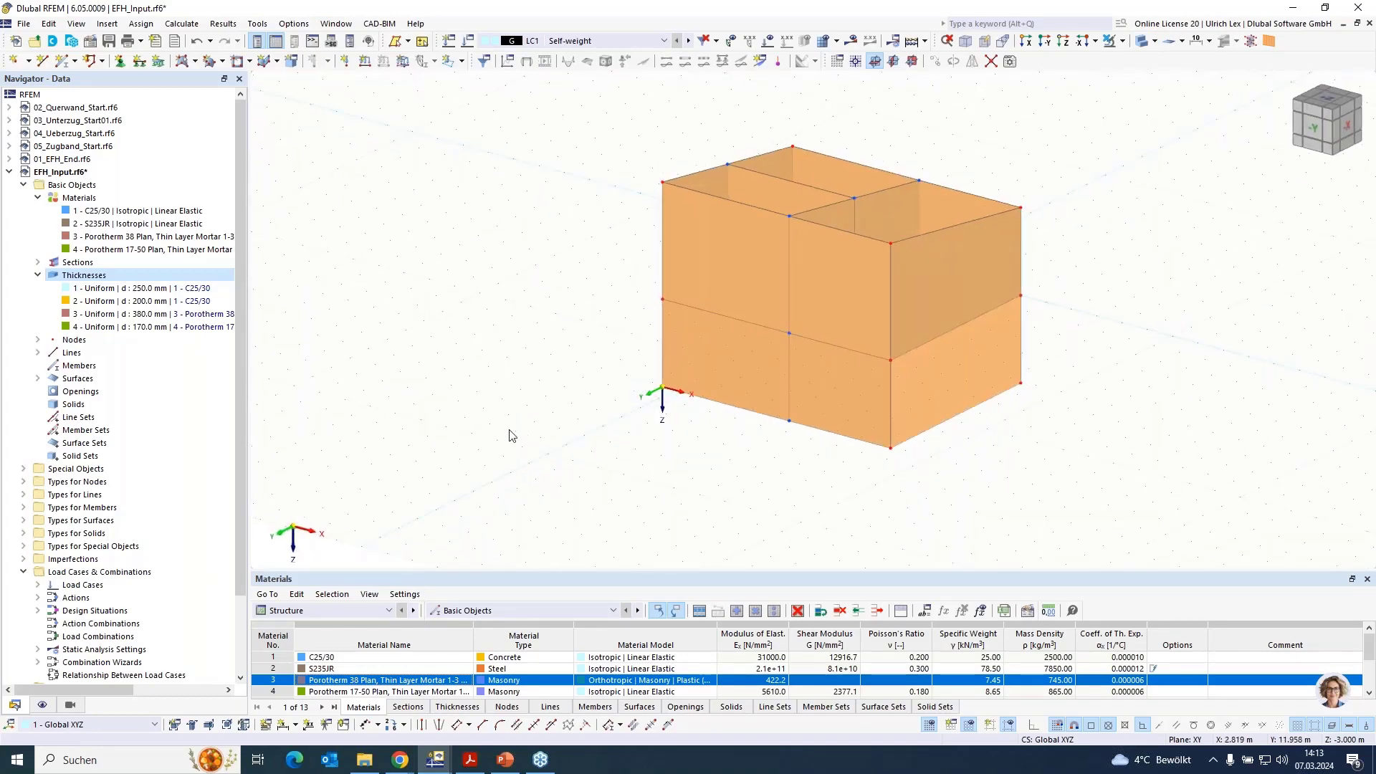
{"action": "scroll", "coordinate": [513, 435], "scroll_direction": "down", "scroll_amount": 1}
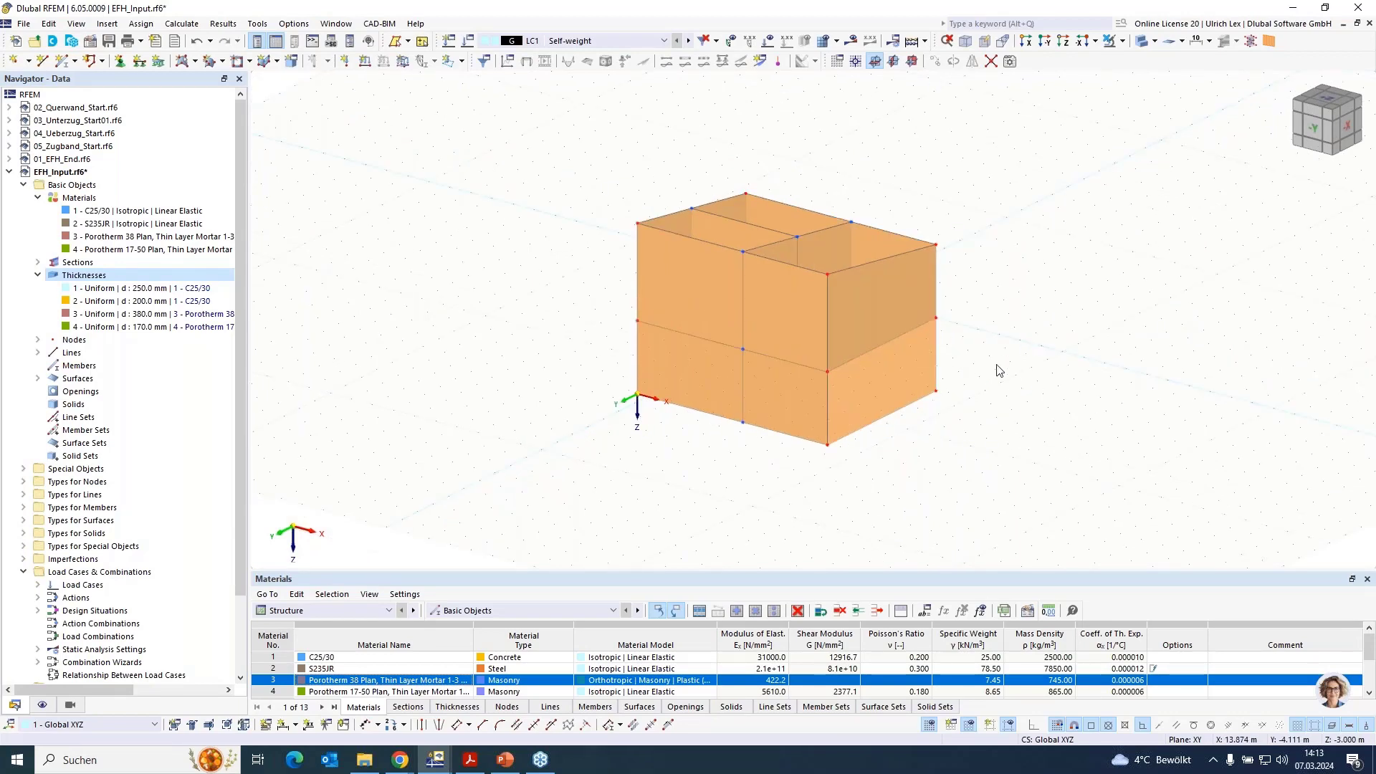
{"action": "mouse_move", "coordinate": [1011, 358]}
{"action": "middle_mouse_down", "text": "ctrl"}
{"action": "mouse_move", "coordinate": [924, 356]}
{"action": "mouse_move", "coordinate": [847, 292]}
{"action": "middle_mouse_up", "text": "ctrl"}
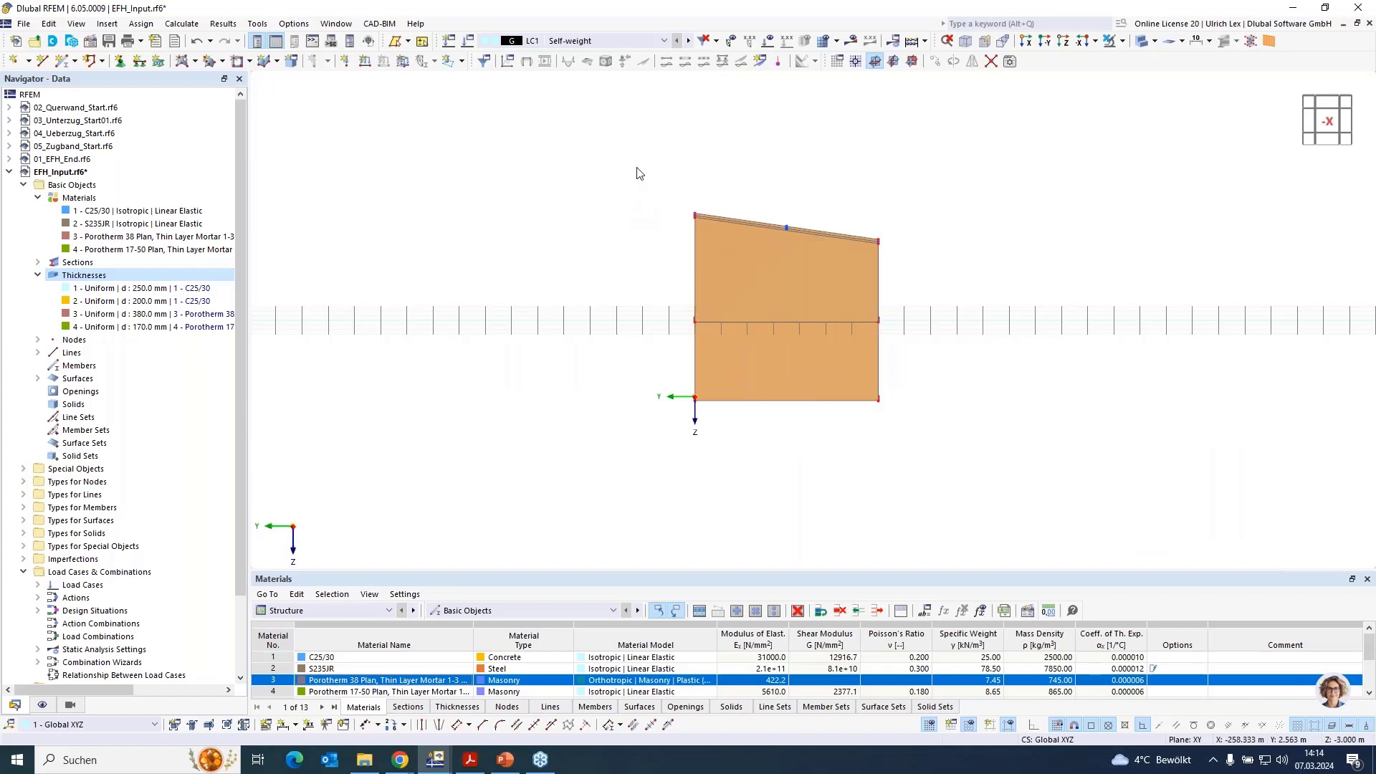
{"action": "left_click", "coordinate": [1123, 42]}
{"action": "left_click", "coordinate": [1176, 56]}
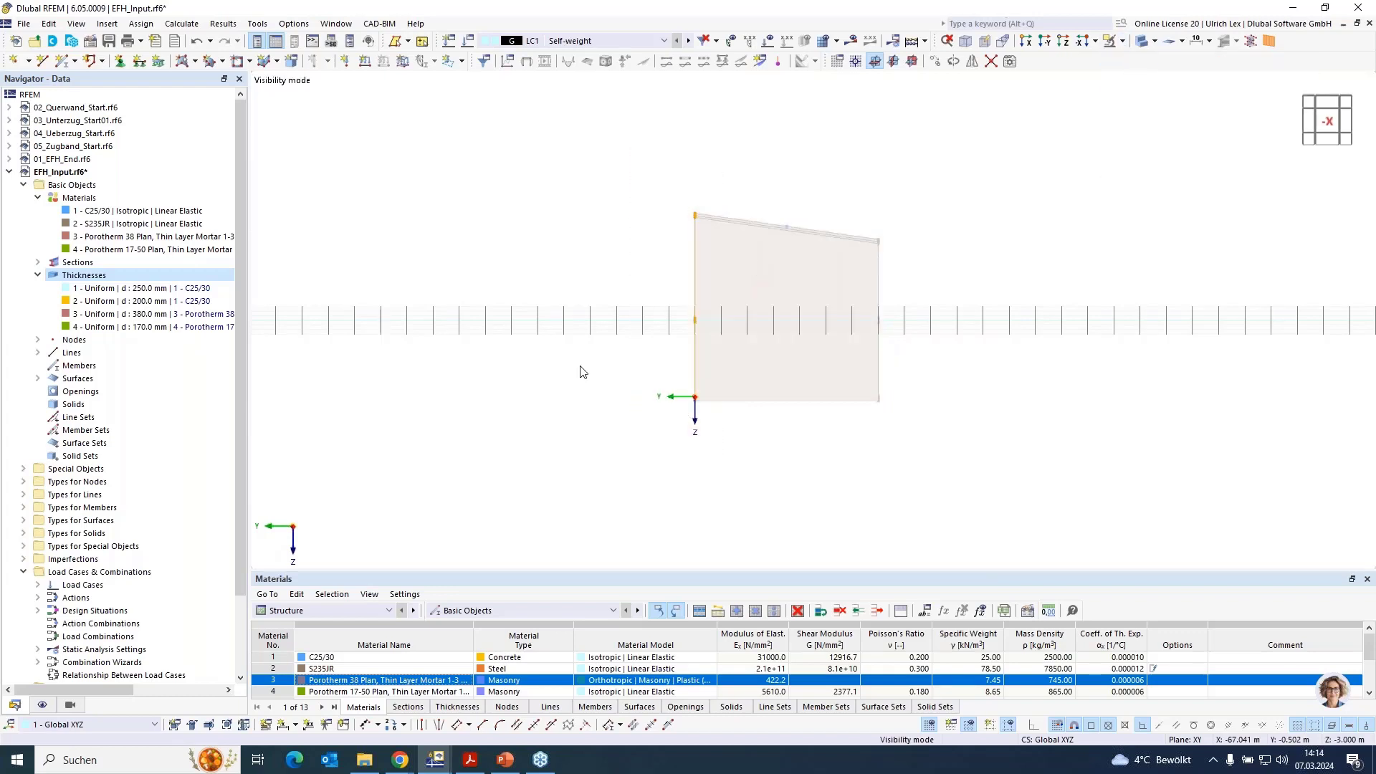
{"action": "middle_click_drag", "start_coordinate": [549, 378], "coordinate": [728, 408], "text": "ctrl"}
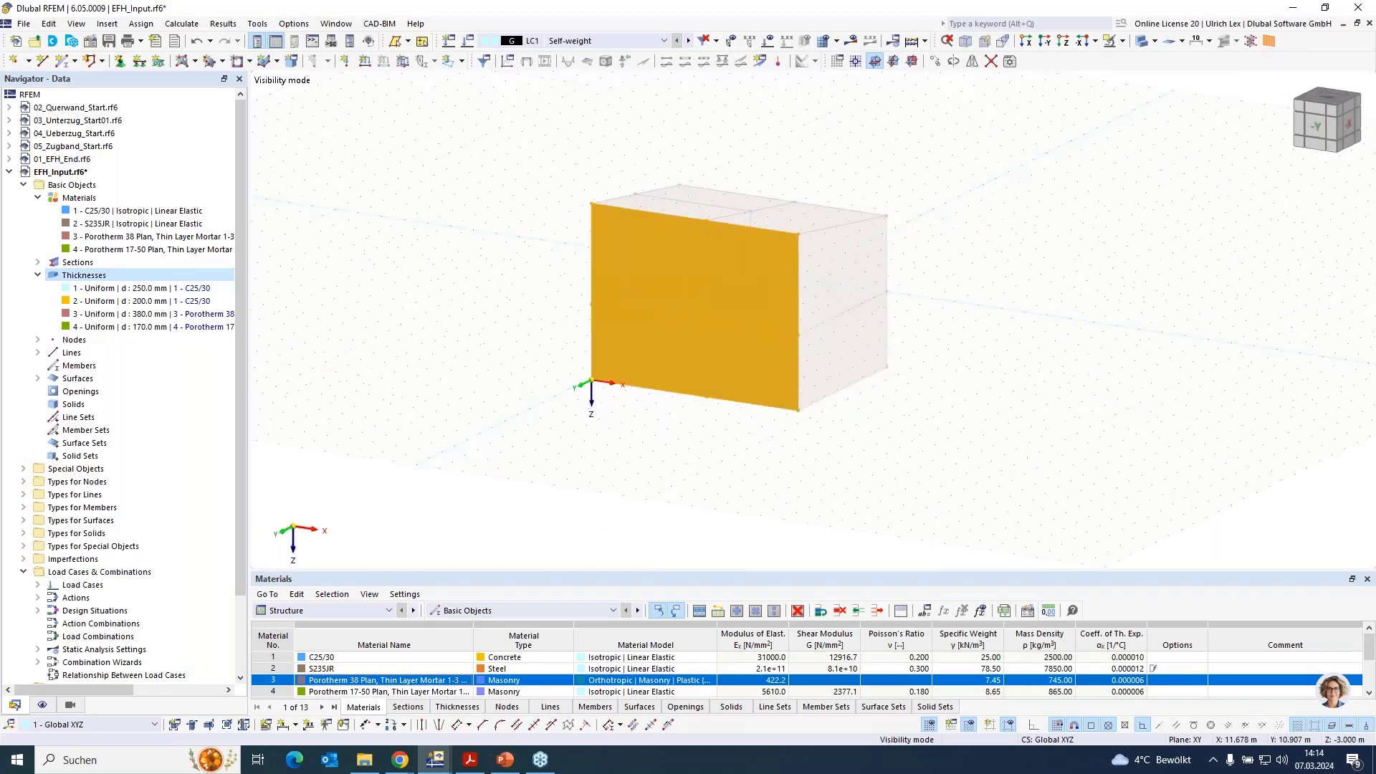
Set the work plane to XZ with its origin at the wall's base corner (0, 0, 0), and halve the grid spacing.
{"action": "left_click", "coordinate": [912, 61]}
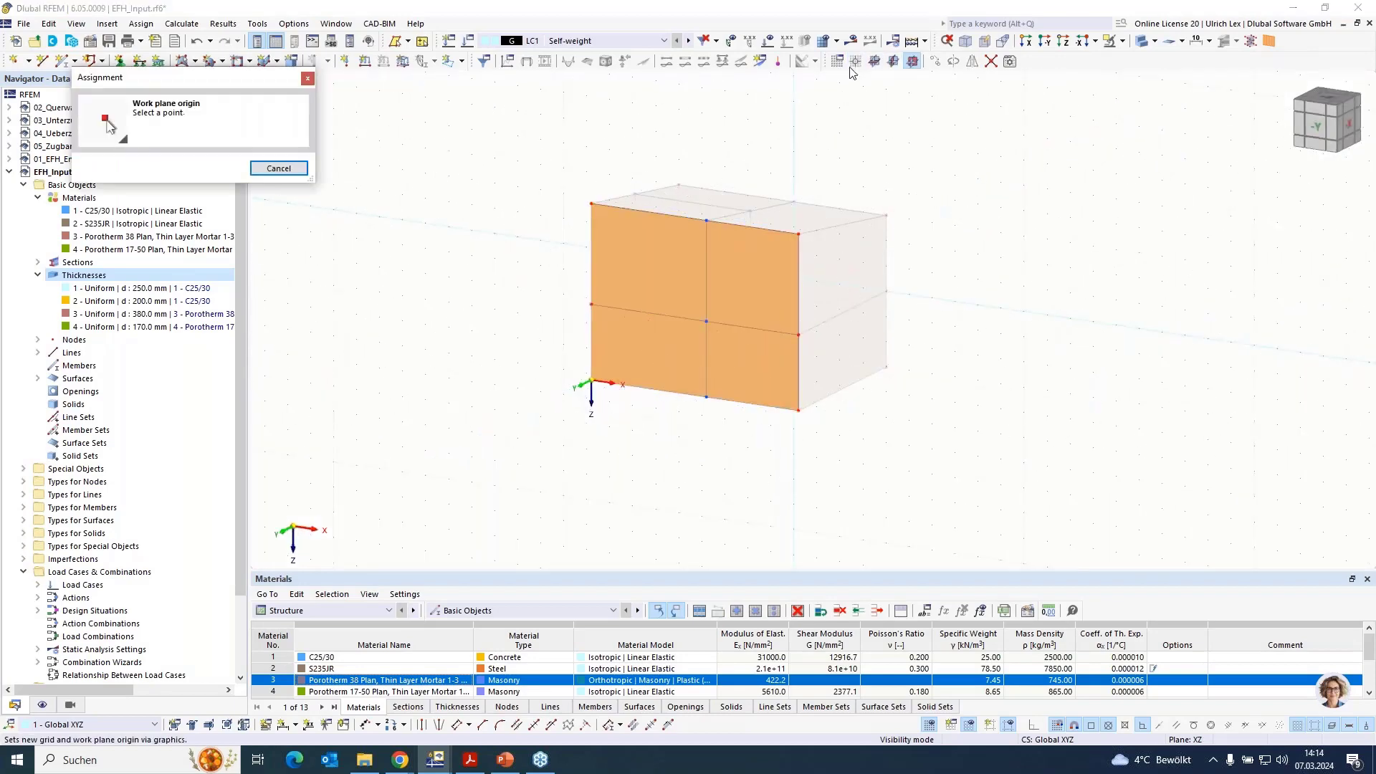
{"action": "left_click", "coordinate": [592, 381]}
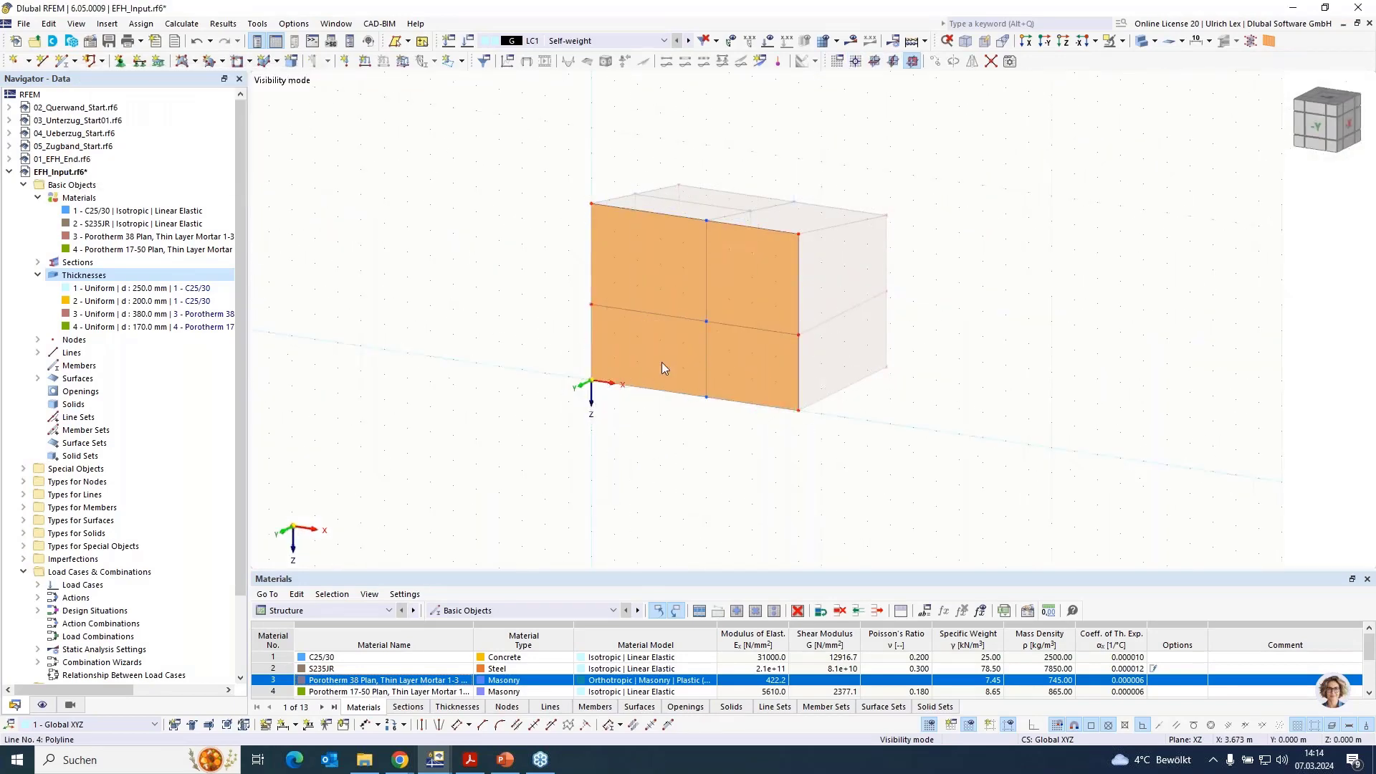
{"action": "scroll", "coordinate": [649, 353], "scroll_direction": "up", "scroll_amount": 2}
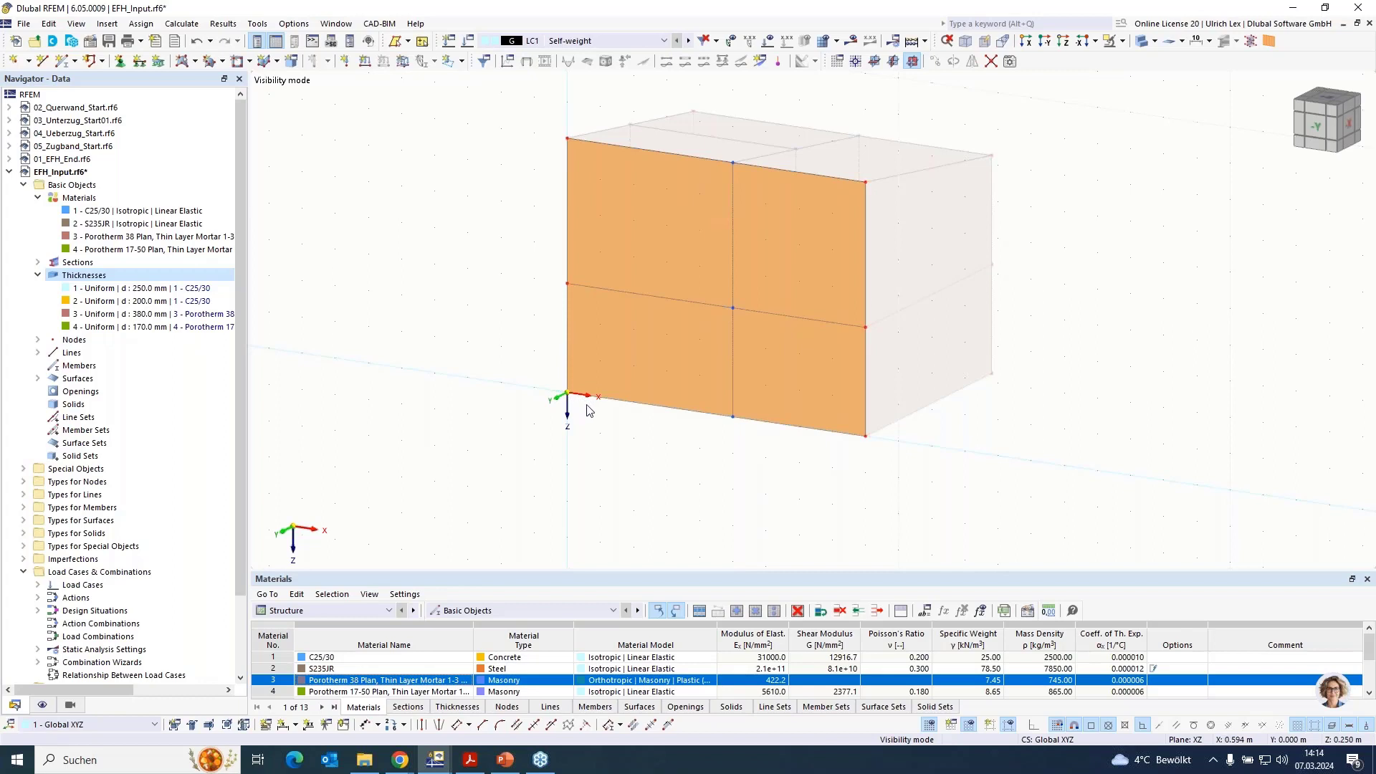
{"action": "right_click", "coordinate": [929, 727]}
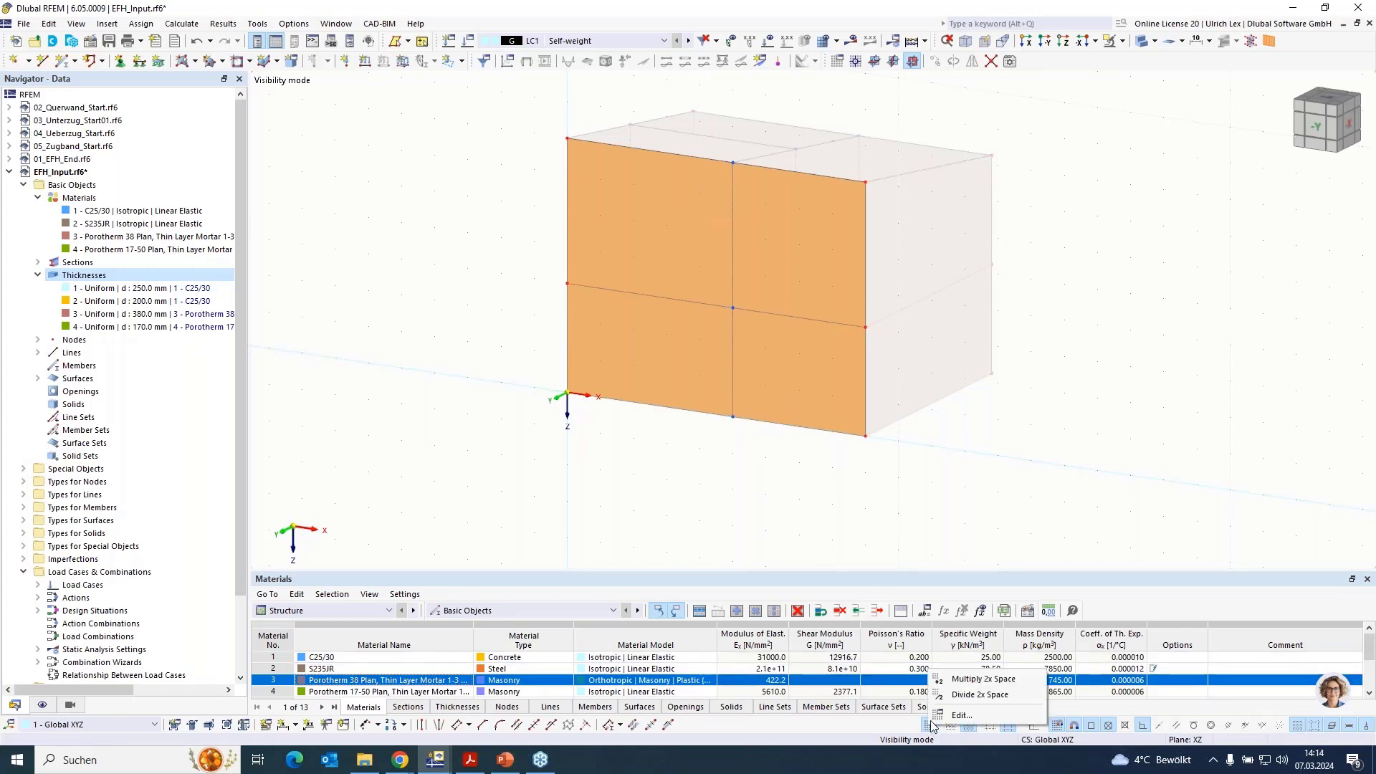
{"action": "left_click", "coordinate": [964, 695]}
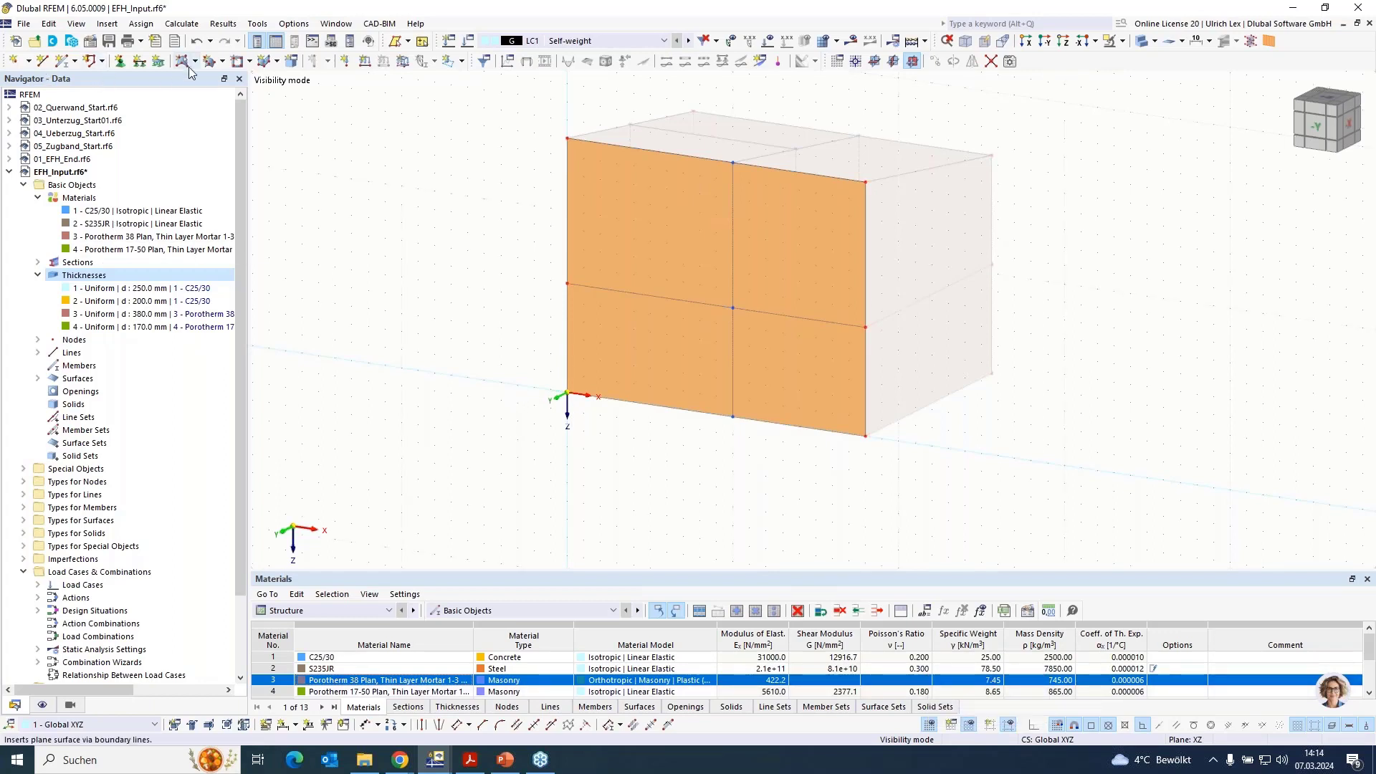
Draw a rectangular door opening in the ground-floor wall from (0.5, 0, 0) m, about 1.5 m wide and 2 m high.
{"action": "left_click", "coordinate": [238, 63]}
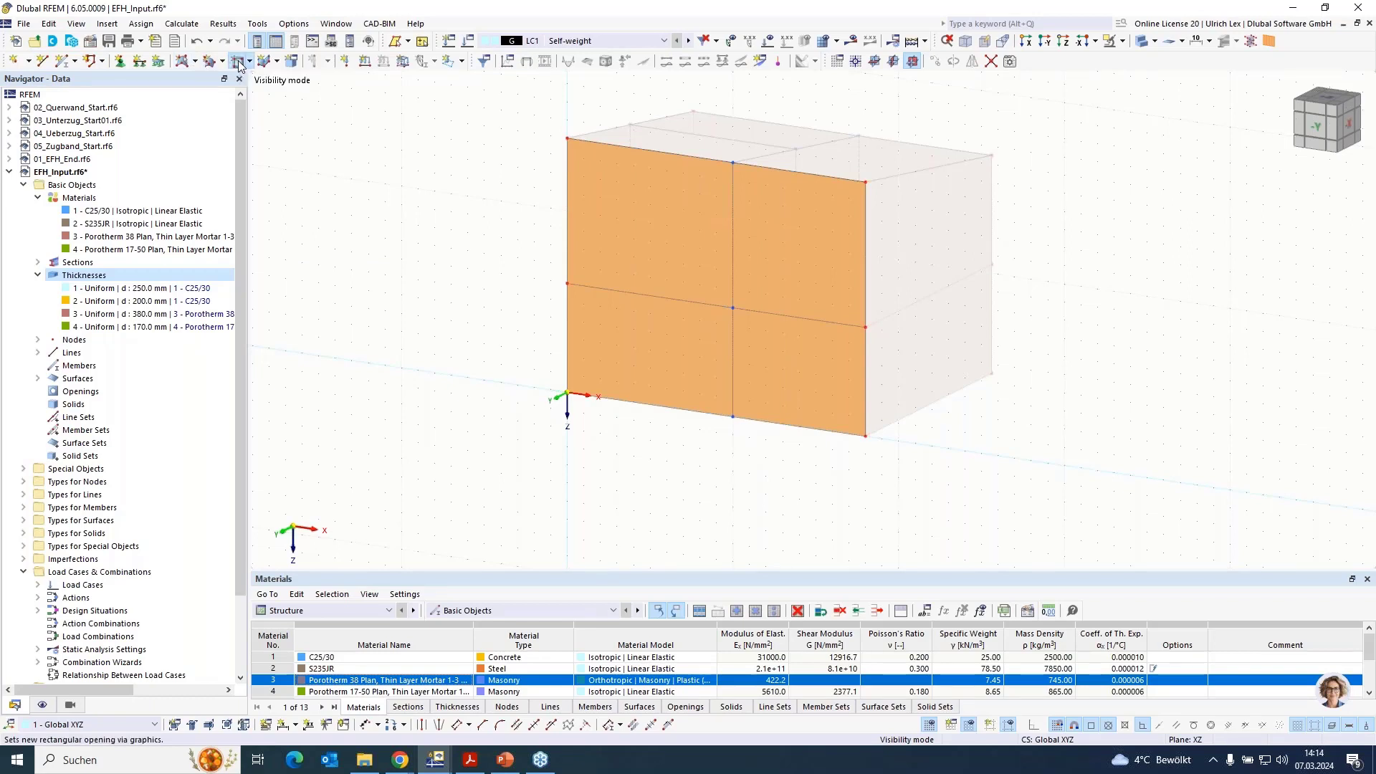
{"action": "scroll", "coordinate": [616, 347], "scroll_direction": "up", "scroll_amount": 2}
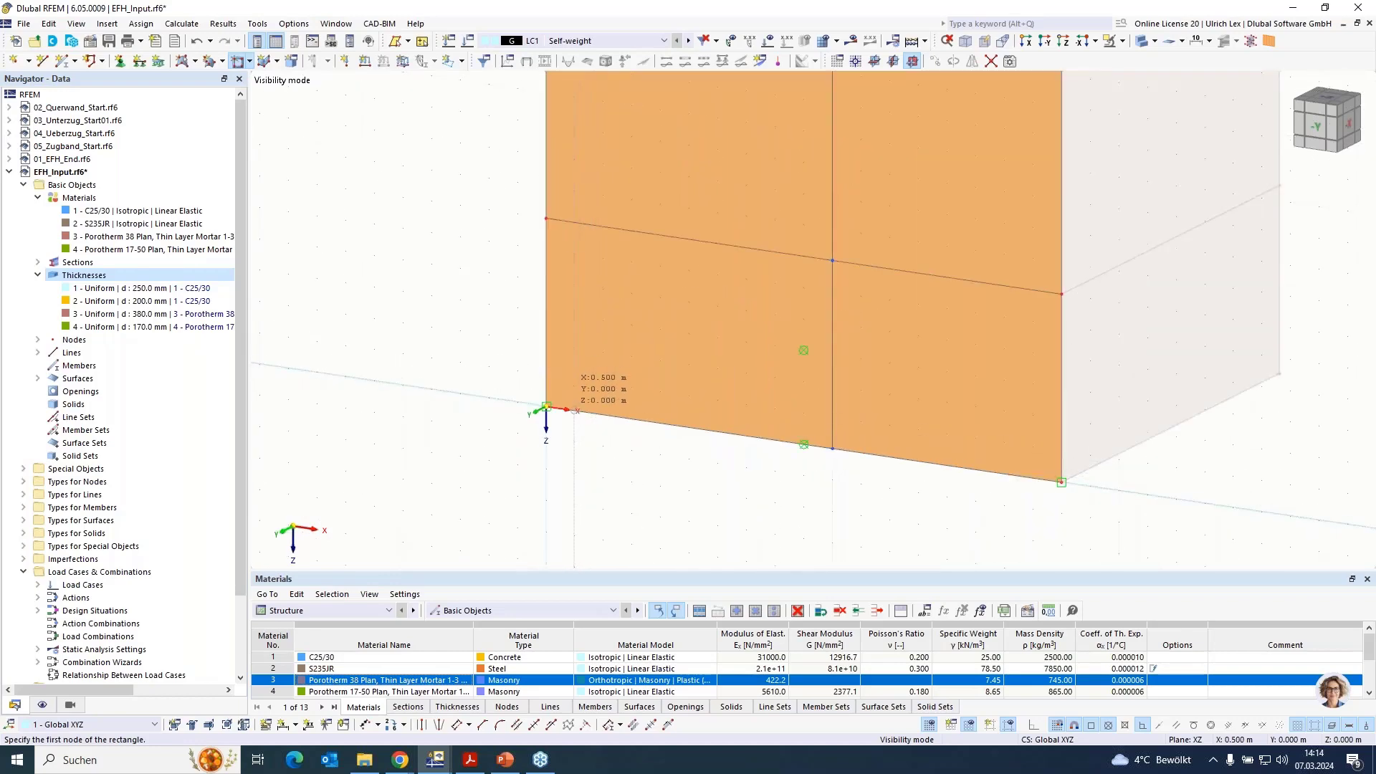
{"action": "left_click", "coordinate": [576, 410]}
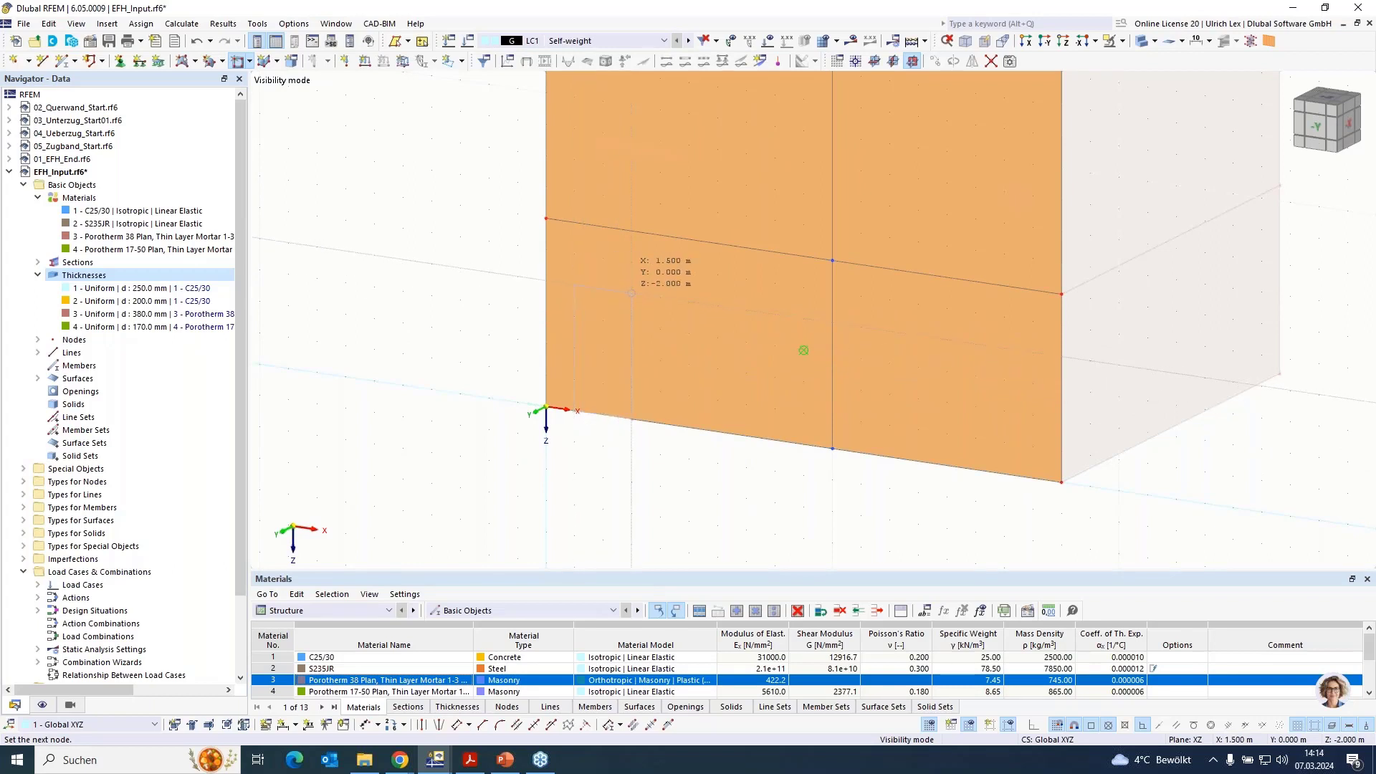
{"action": "left_click", "coordinate": [646, 367]}
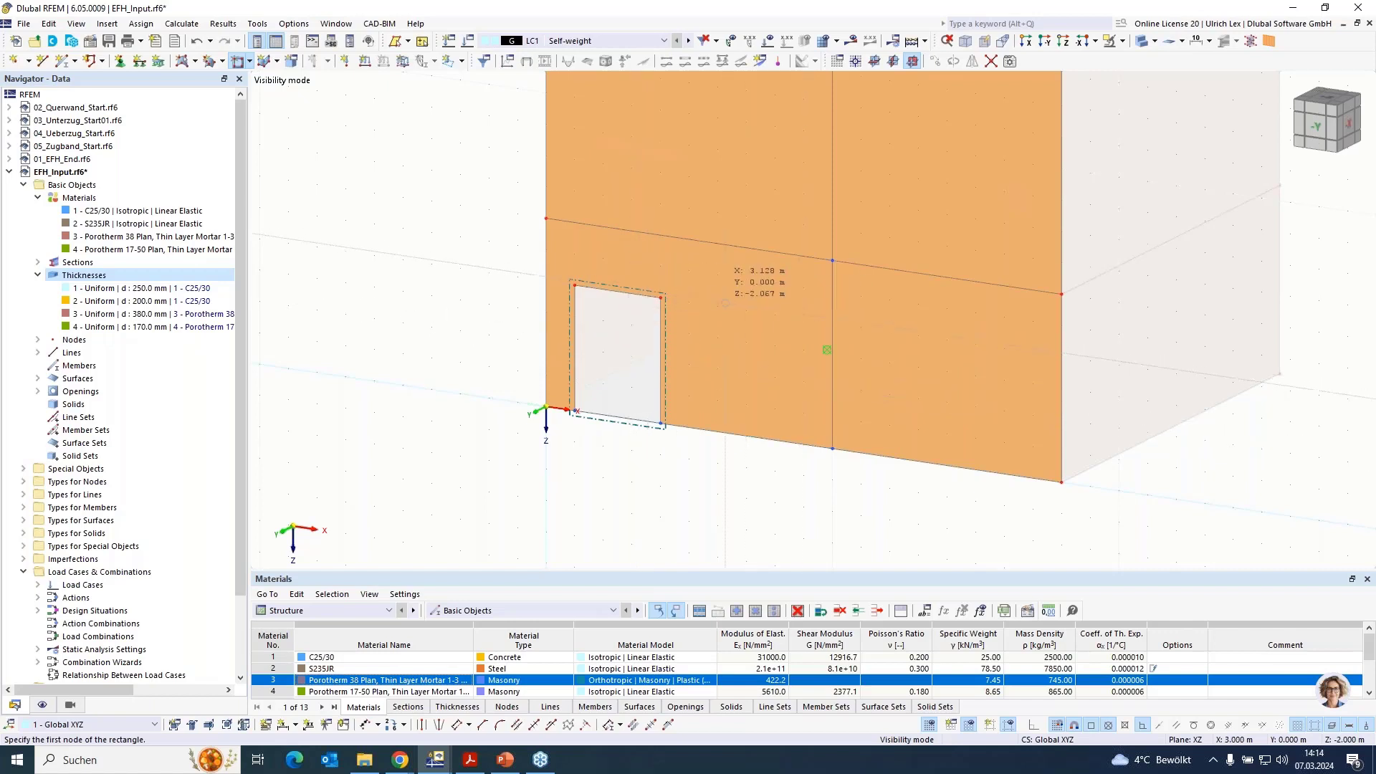
{"action": "left_click", "coordinate": [743, 343]}
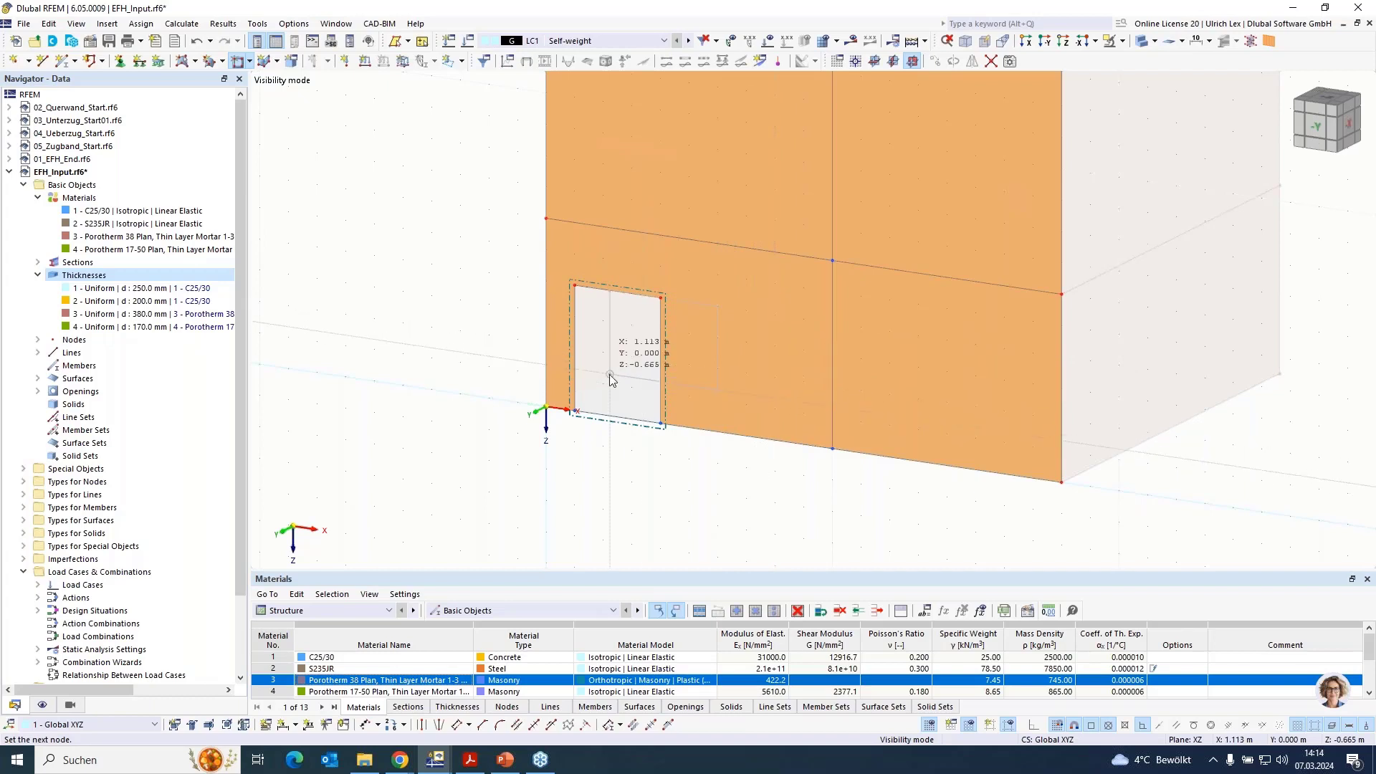
{"action": "key", "text": "Escape"}
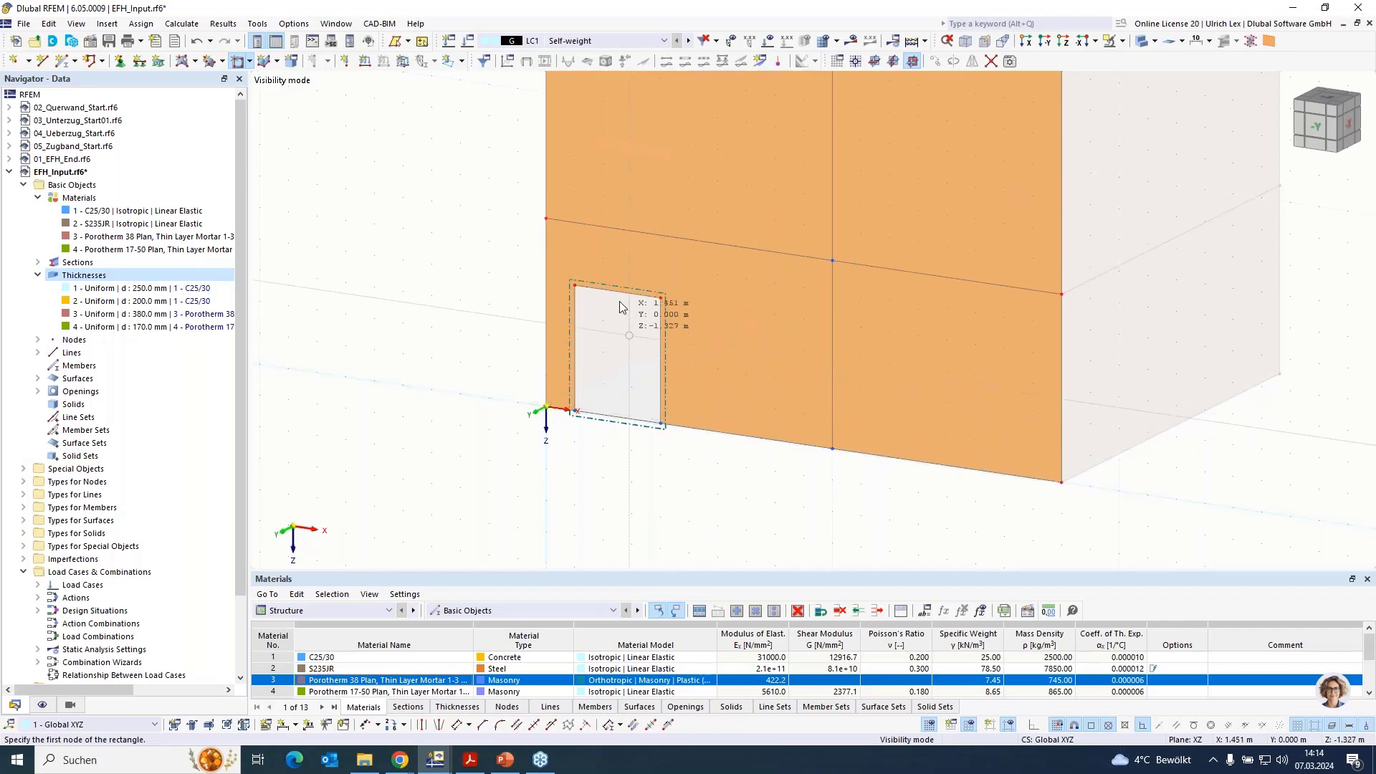
{"action": "key", "text": "Escape"}
Raise the door opening's top edge by about 0.5 m, using the wireframe display, and return to the filled display.
{"action": "scroll", "coordinate": [581, 285], "scroll_direction": "up", "scroll_amount": 3}
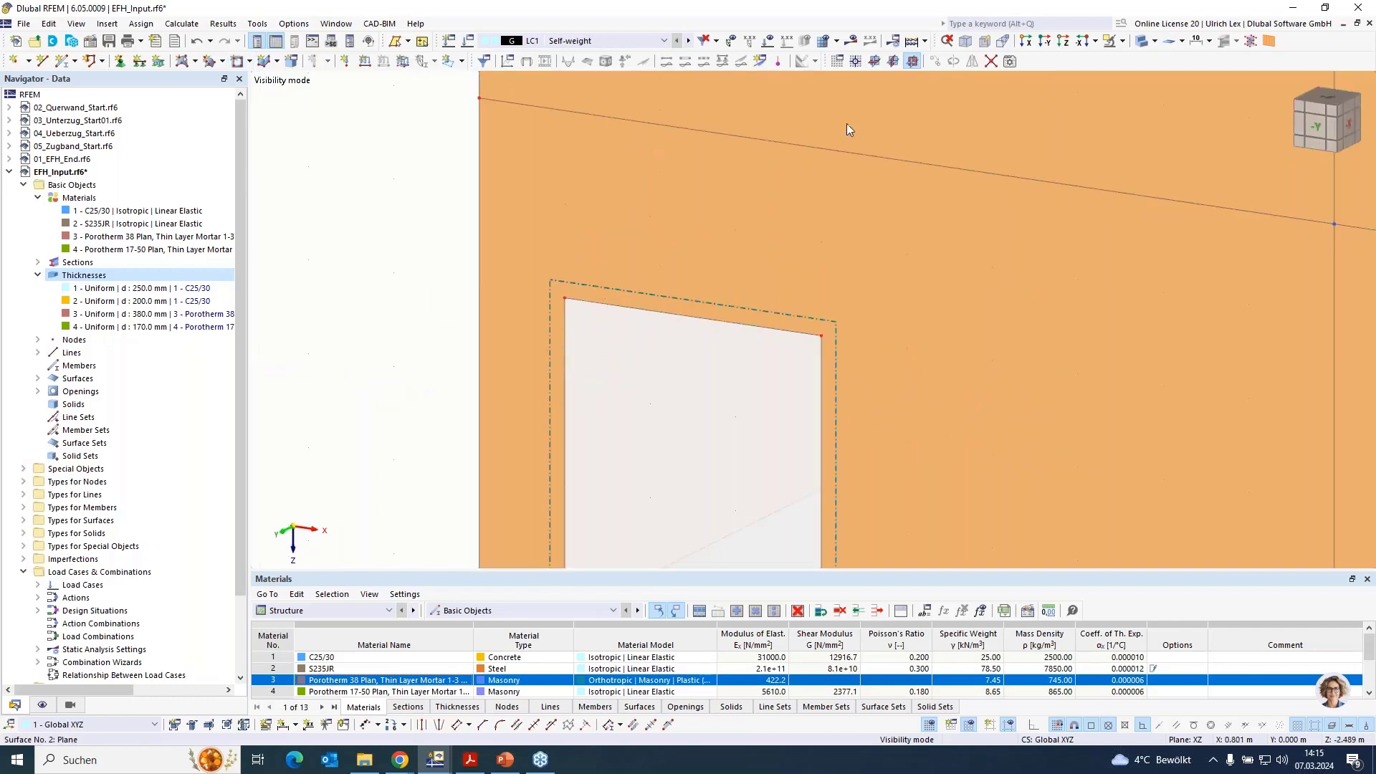
{"action": "left_click", "coordinate": [1143, 43]}
{"action": "left_click", "coordinate": [1143, 43]}
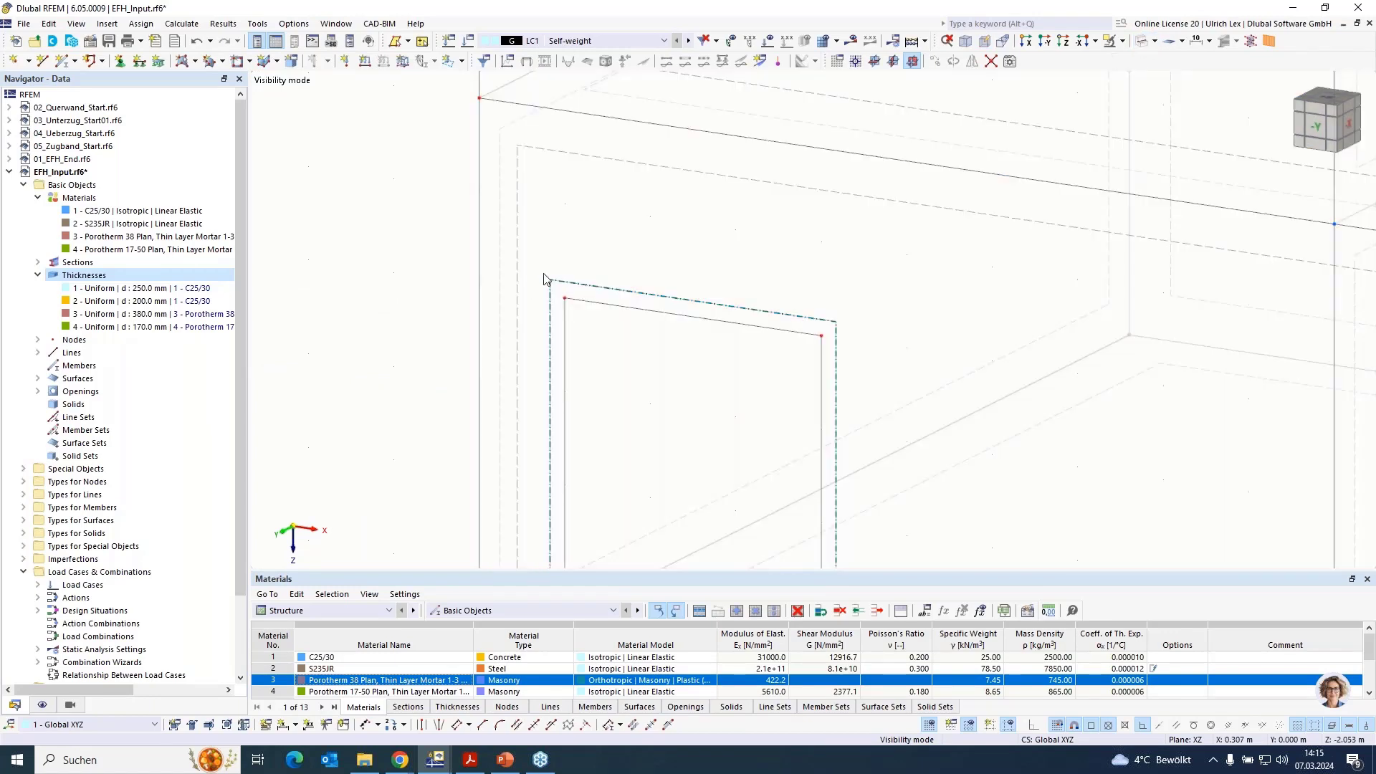
{"action": "left_click_drag", "start_coordinate": [539, 259], "coordinate": [888, 416]}
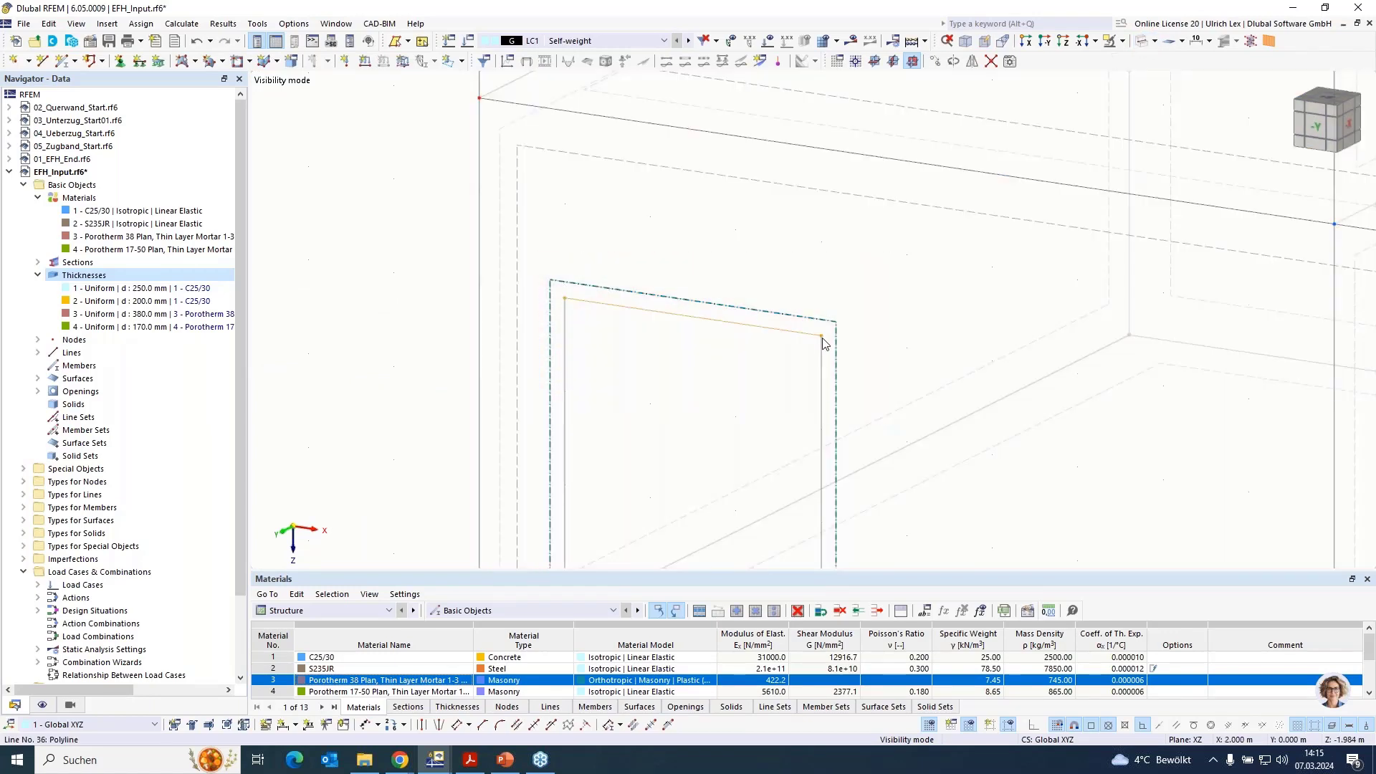
{"action": "left_click_drag", "start_coordinate": [823, 341], "coordinate": [866, 298]}
{"action": "scroll", "coordinate": [715, 301], "scroll_direction": "down", "scroll_amount": 3}
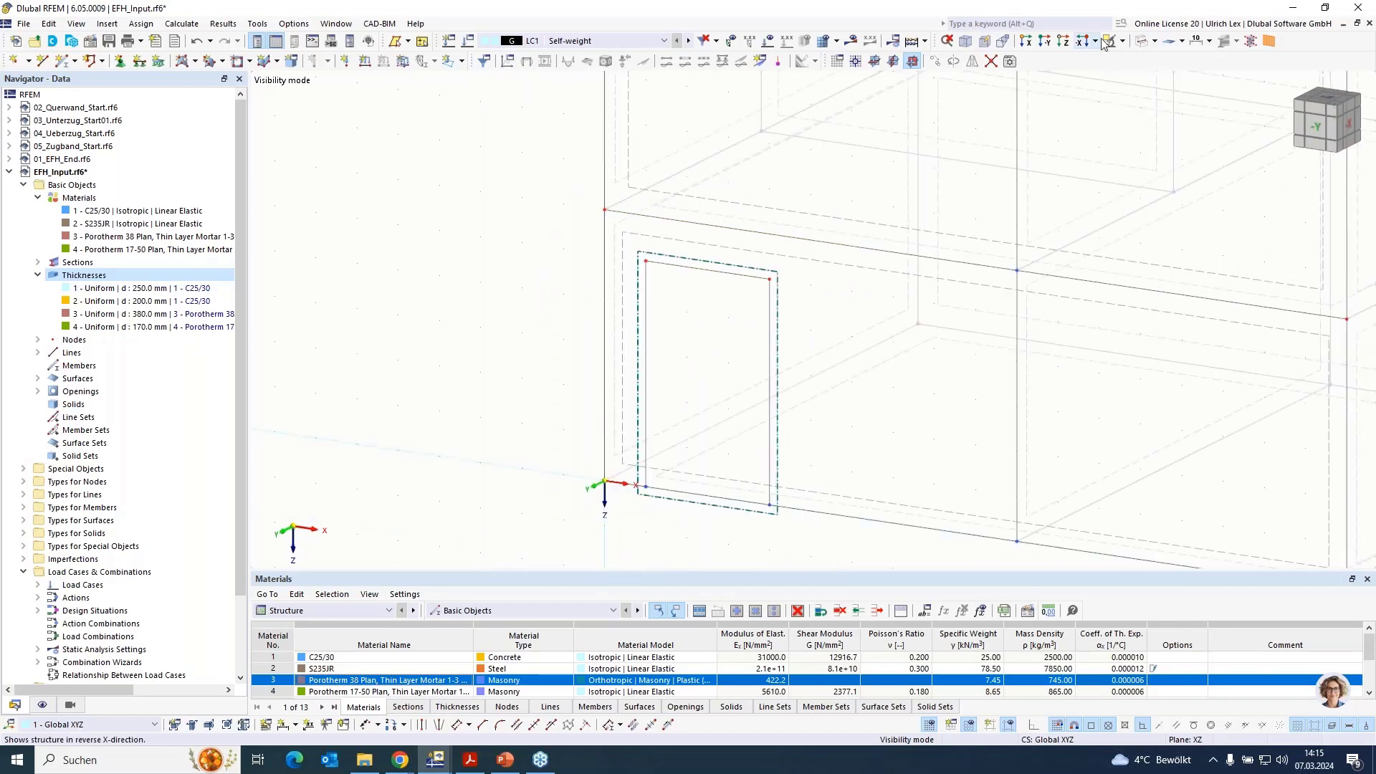
{"action": "left_click", "coordinate": [1145, 41]}
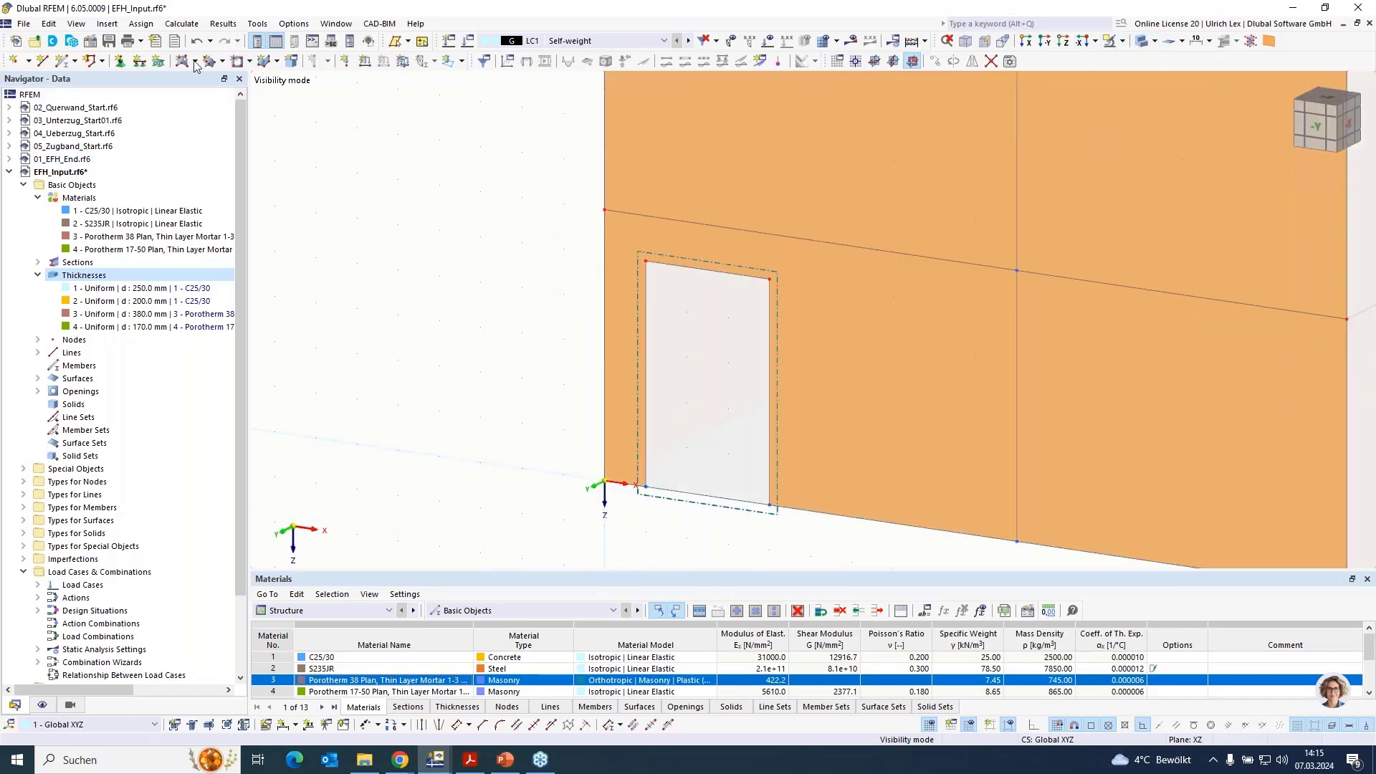
Draw two ground-floor window openings about 1 × 1.5 m, with lower corners at (4, 0, -1) m and (7.5, 0, -1) m.
{"action": "left_click", "coordinate": [237, 61]}
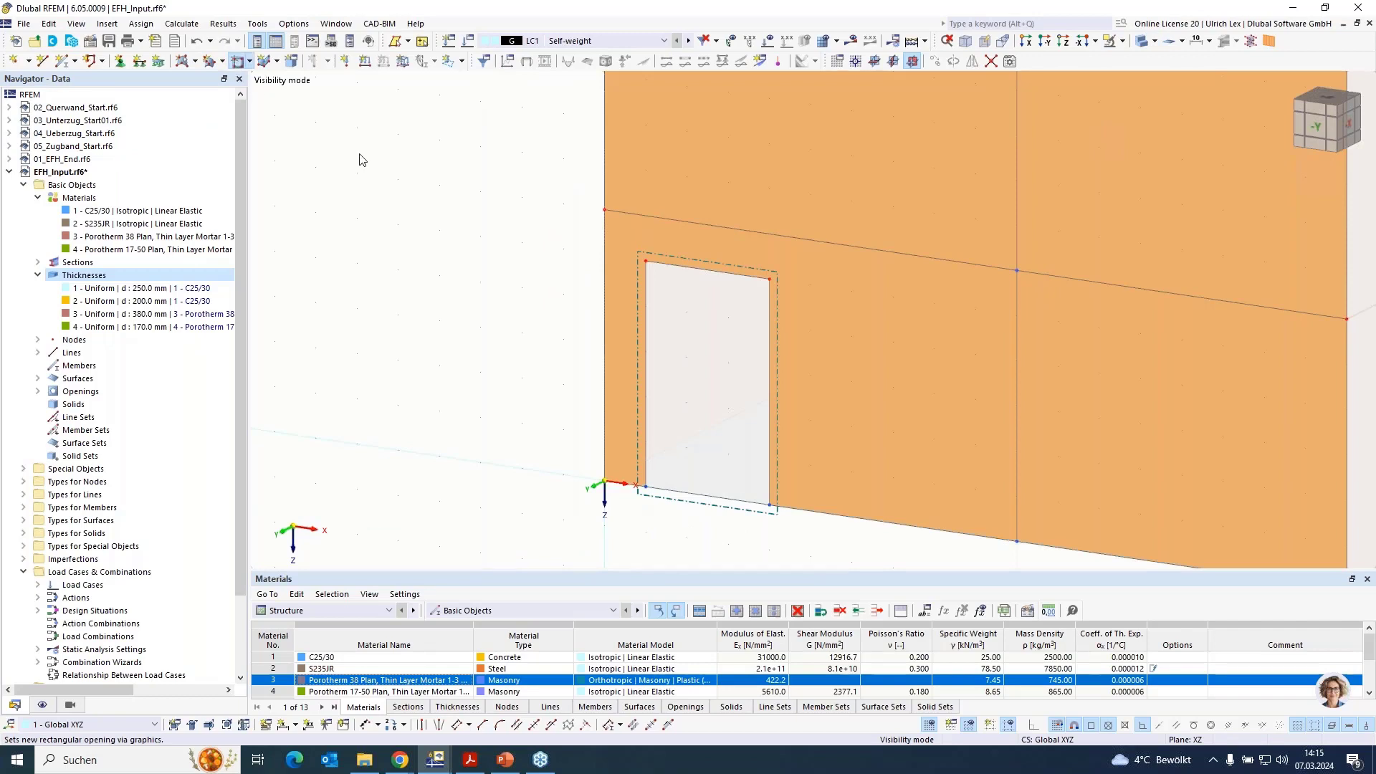
{"action": "left_click", "coordinate": [851, 291]}
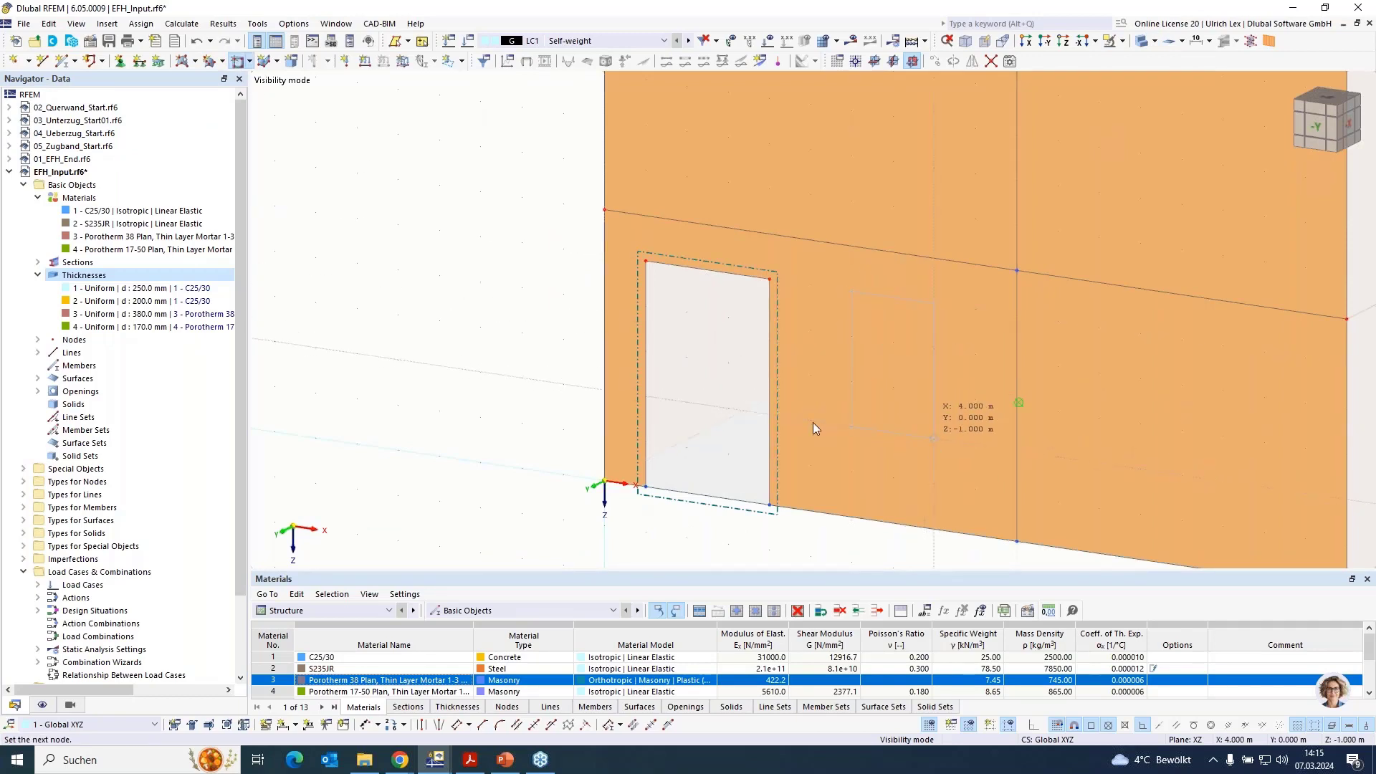
{"action": "left_click", "coordinate": [933, 437]}
{"action": "scroll", "coordinate": [651, 354], "scroll_direction": "down", "scroll_amount": 2}
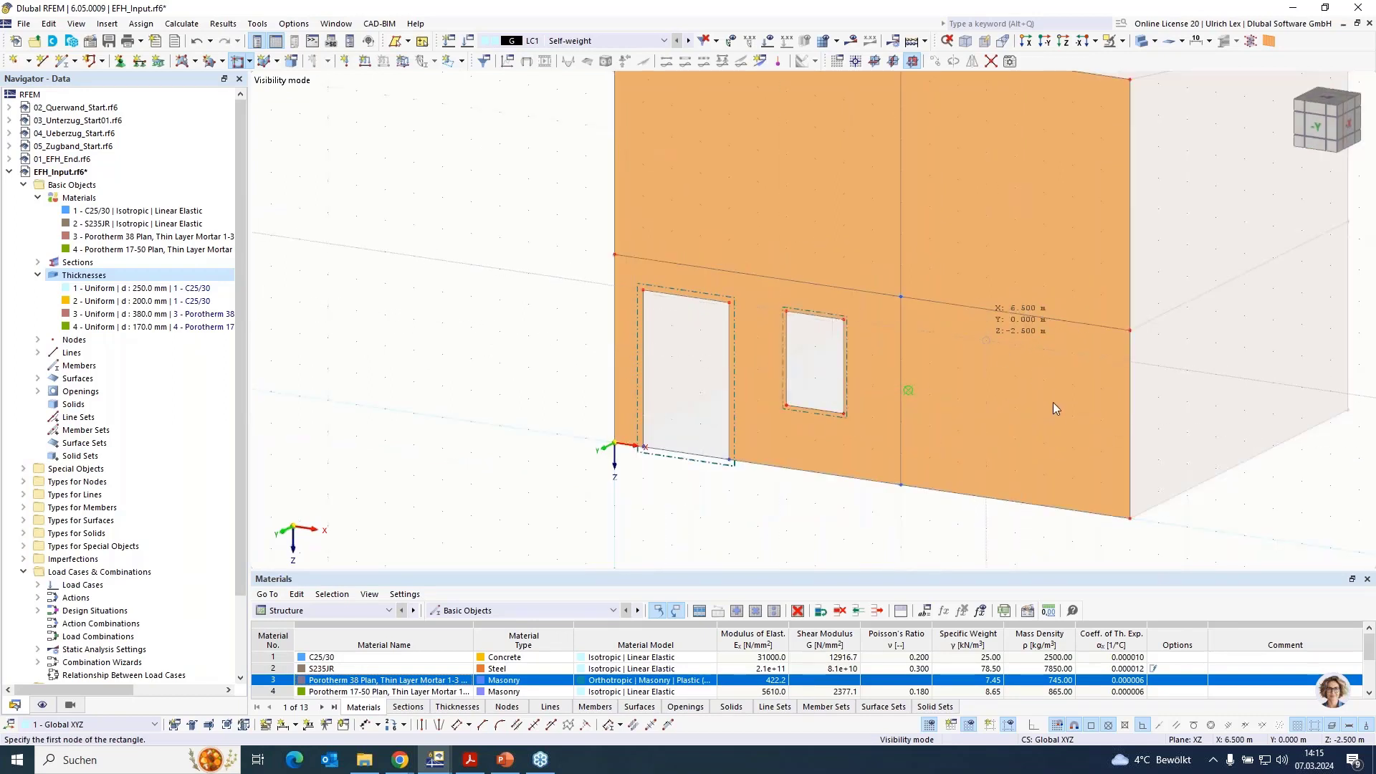
{"action": "left_click", "coordinate": [1044, 443]}
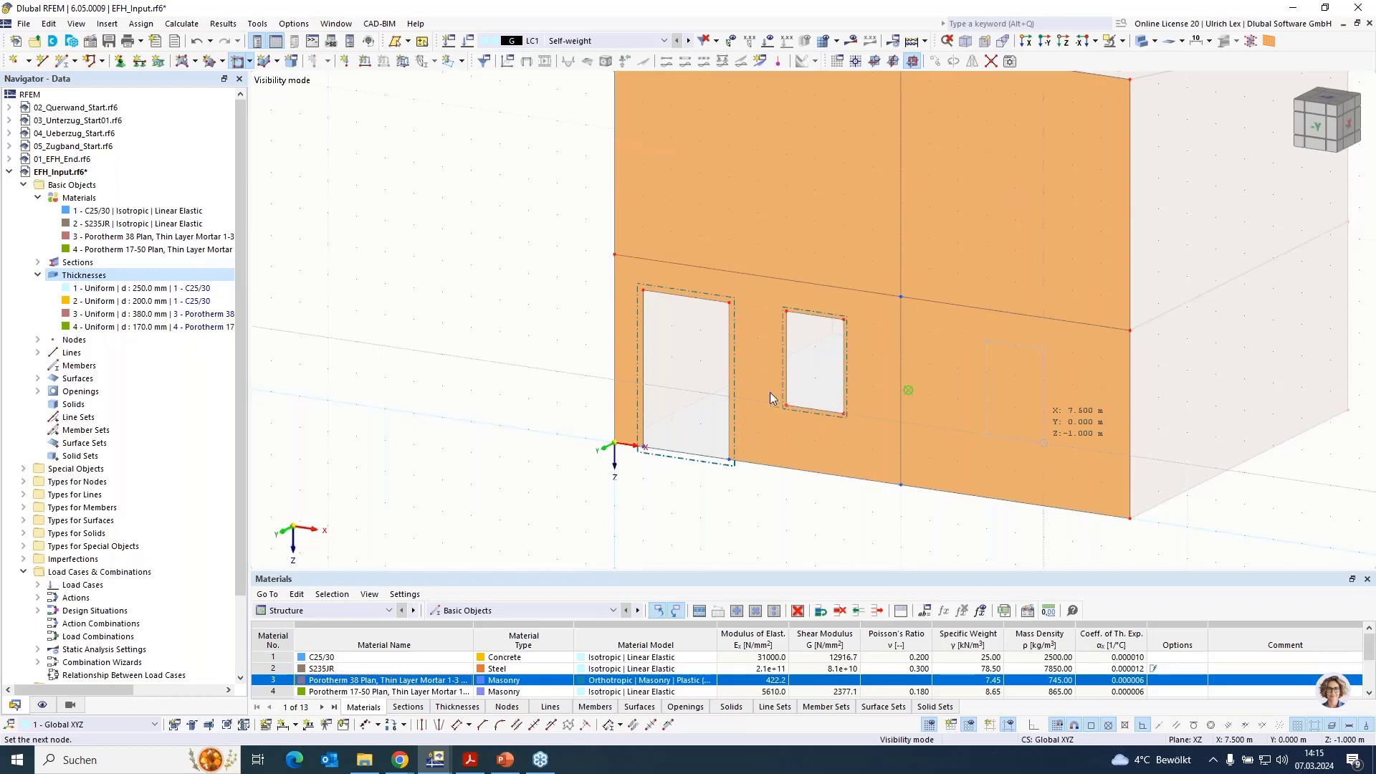
{"action": "key", "text": "Escape"}
{"action": "scroll", "coordinate": [681, 408], "scroll_direction": "down", "scroll_amount": 2}
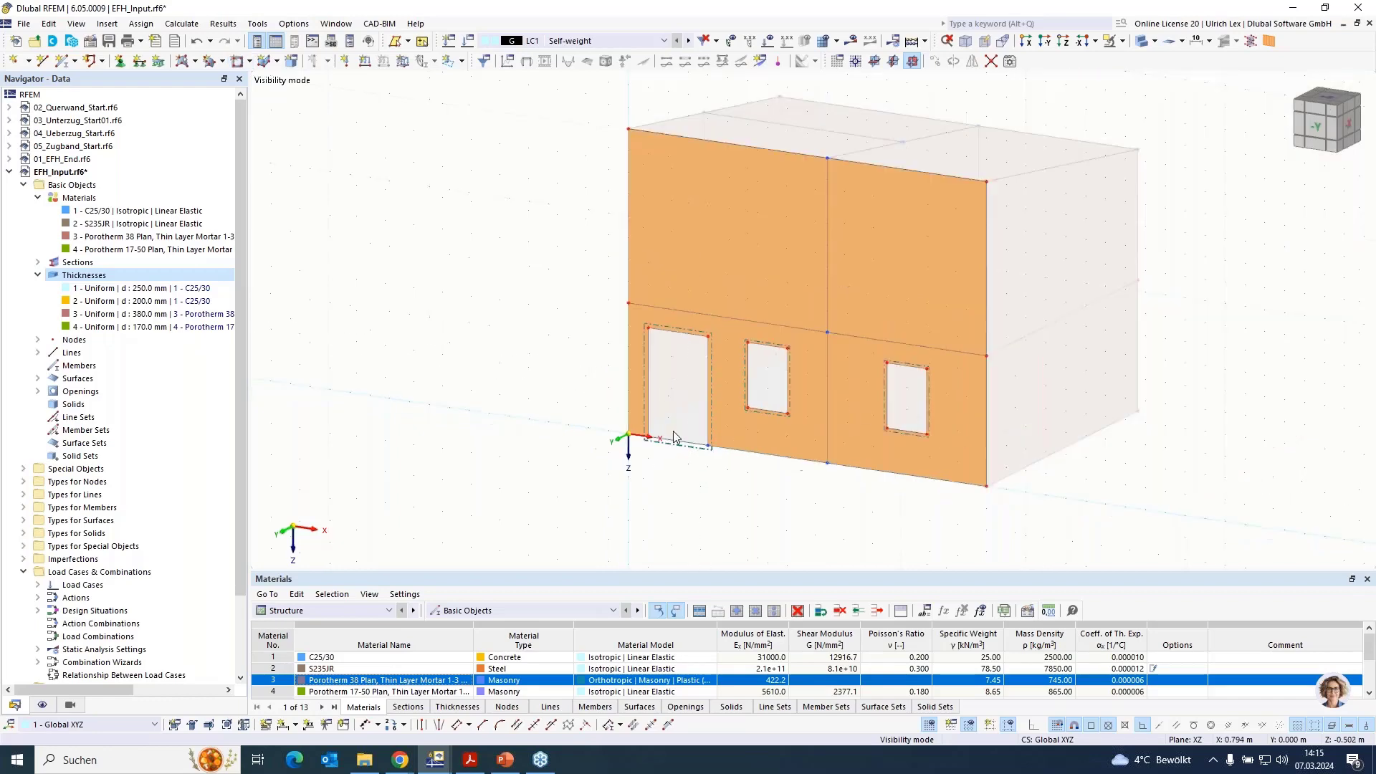
Draw two upper-storey window openings, one from (0.5, 0, -5.5) to (3, 0, -4.5) m and one about 1.5 × 1 m in the other wall section.
{"action": "scroll", "coordinate": [657, 235], "scroll_direction": "up", "scroll_amount": 3}
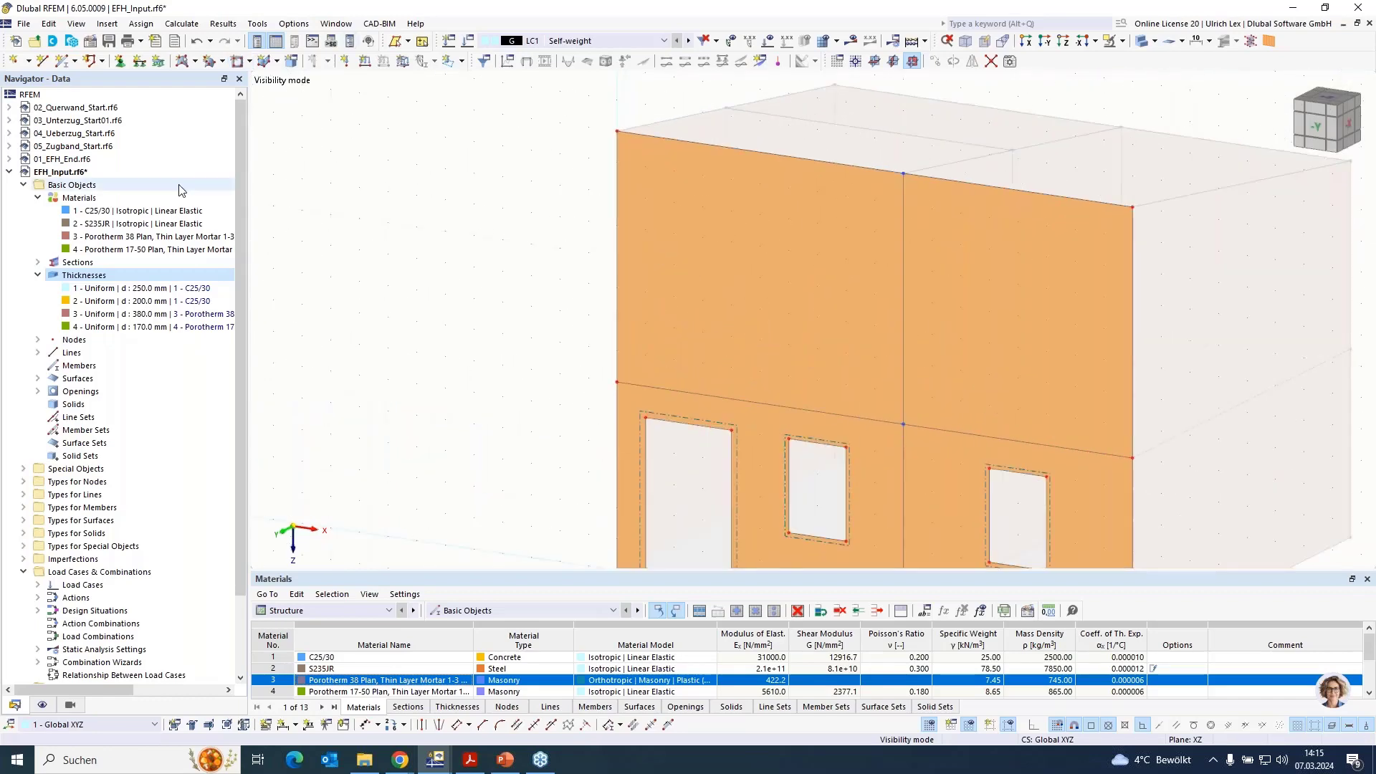
{"action": "left_click", "coordinate": [237, 61]}
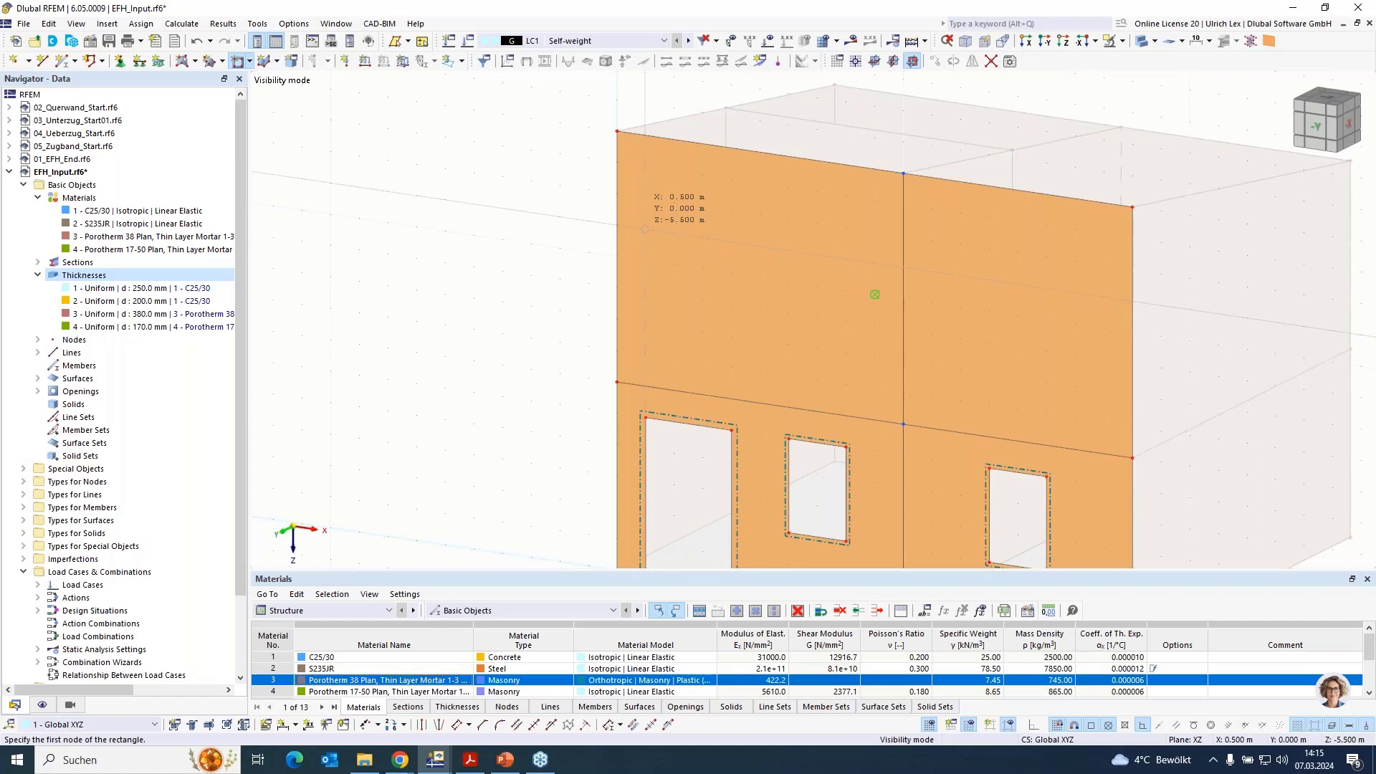
{"action": "left_click", "coordinate": [645, 229]}
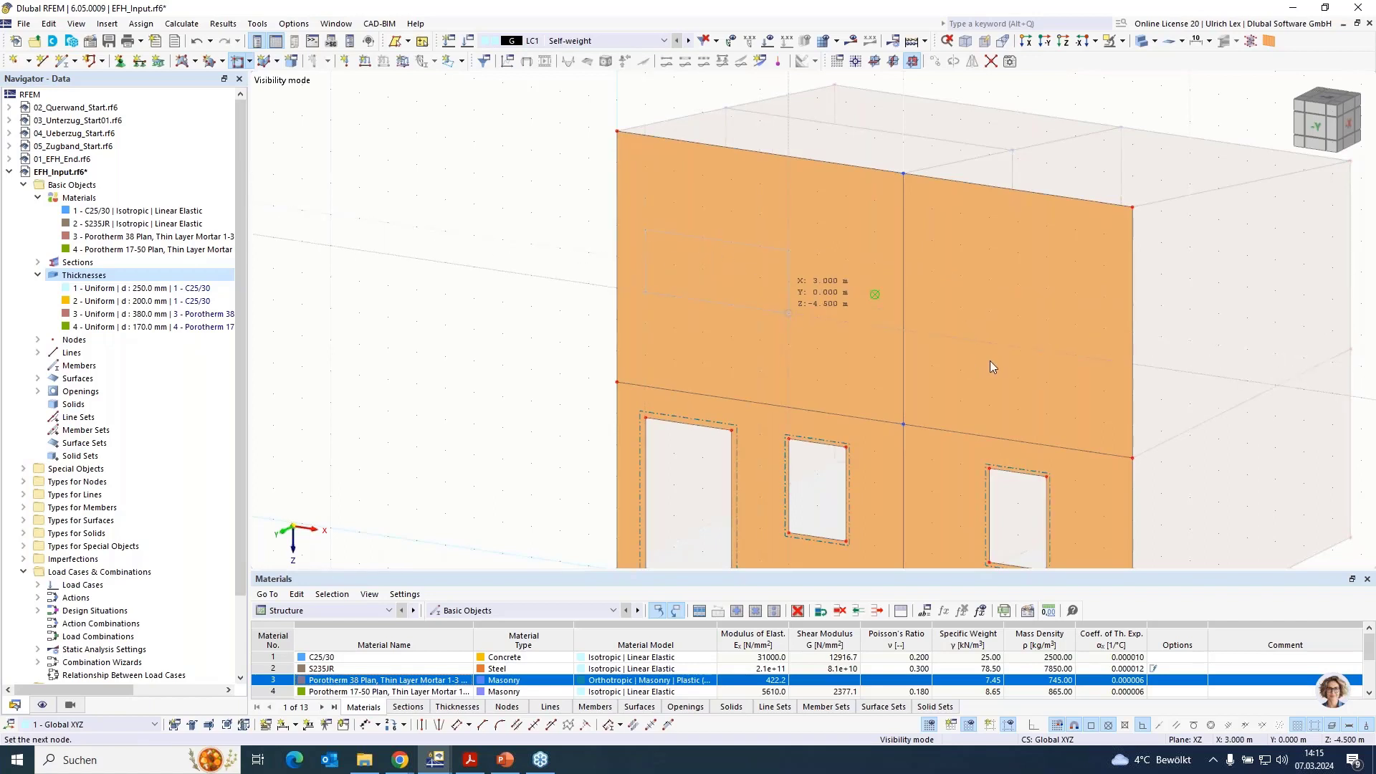
{"action": "left_click", "coordinate": [788, 313]}
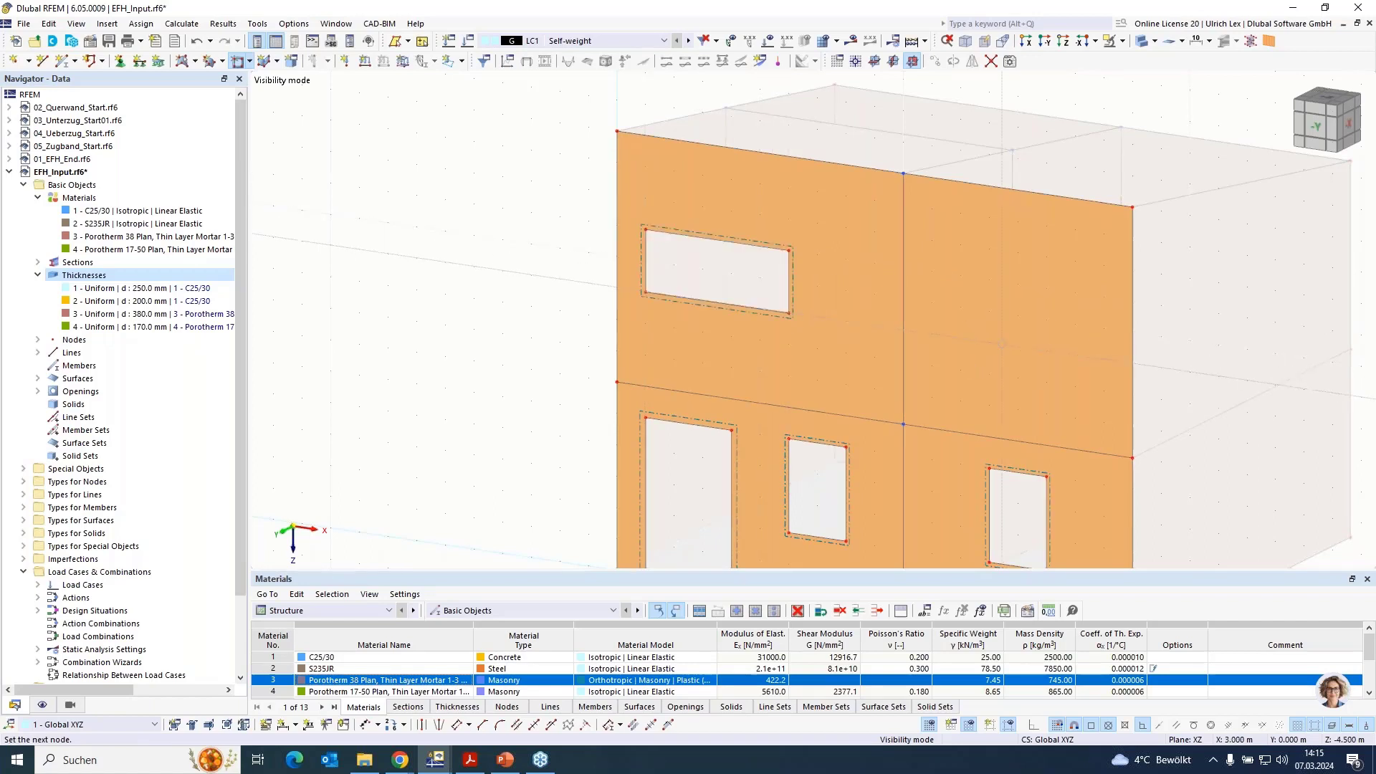
{"action": "left_click", "coordinate": [960, 276]}
{"action": "left_click", "coordinate": [1047, 350]}
{"action": "right_click", "coordinate": [587, 255]}
{"action": "right_click", "coordinate": [506, 250]}
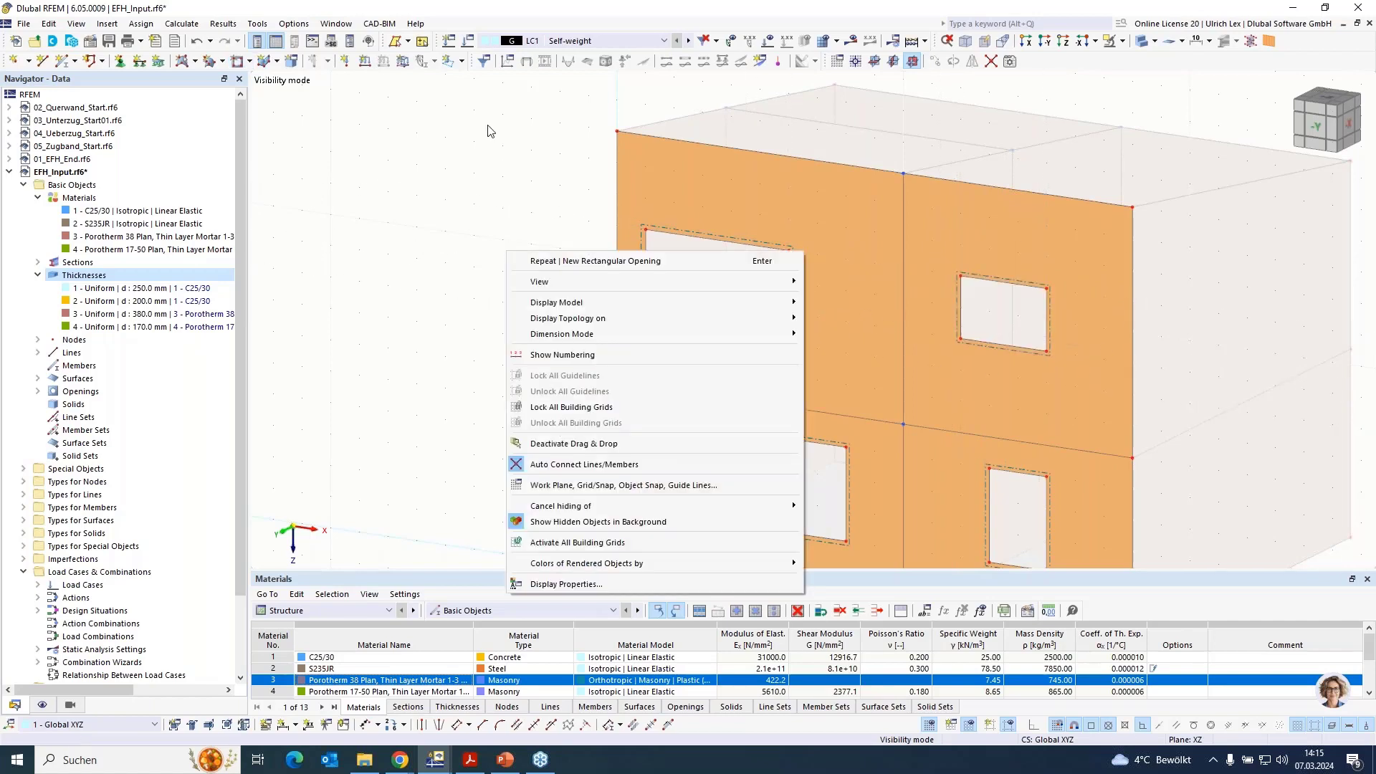
{"action": "left_click", "coordinate": [528, 184]}
Cancel the visibility mode to display the whole house again.
{"action": "scroll", "coordinate": [528, 165], "scroll_direction": "down", "scroll_amount": 3}
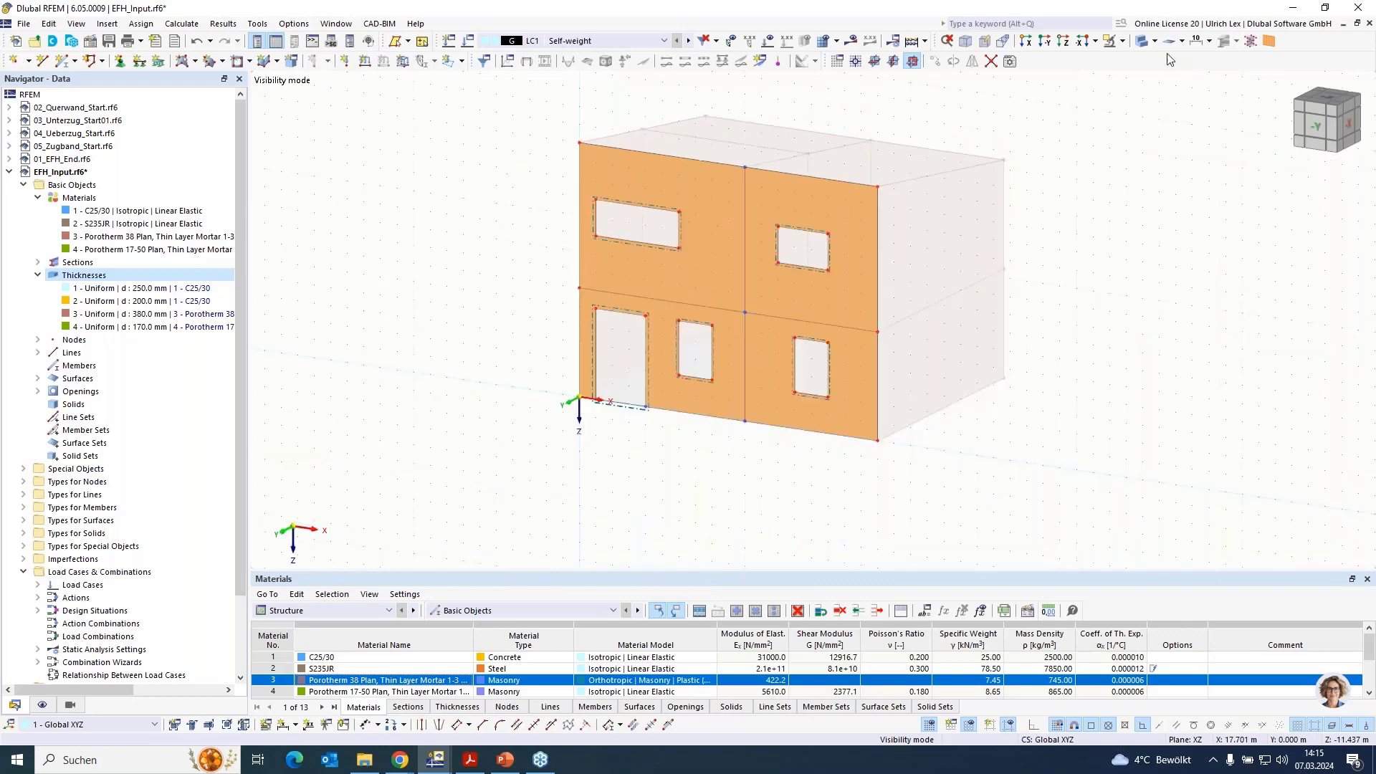
{"action": "left_click", "coordinate": [1123, 40]}
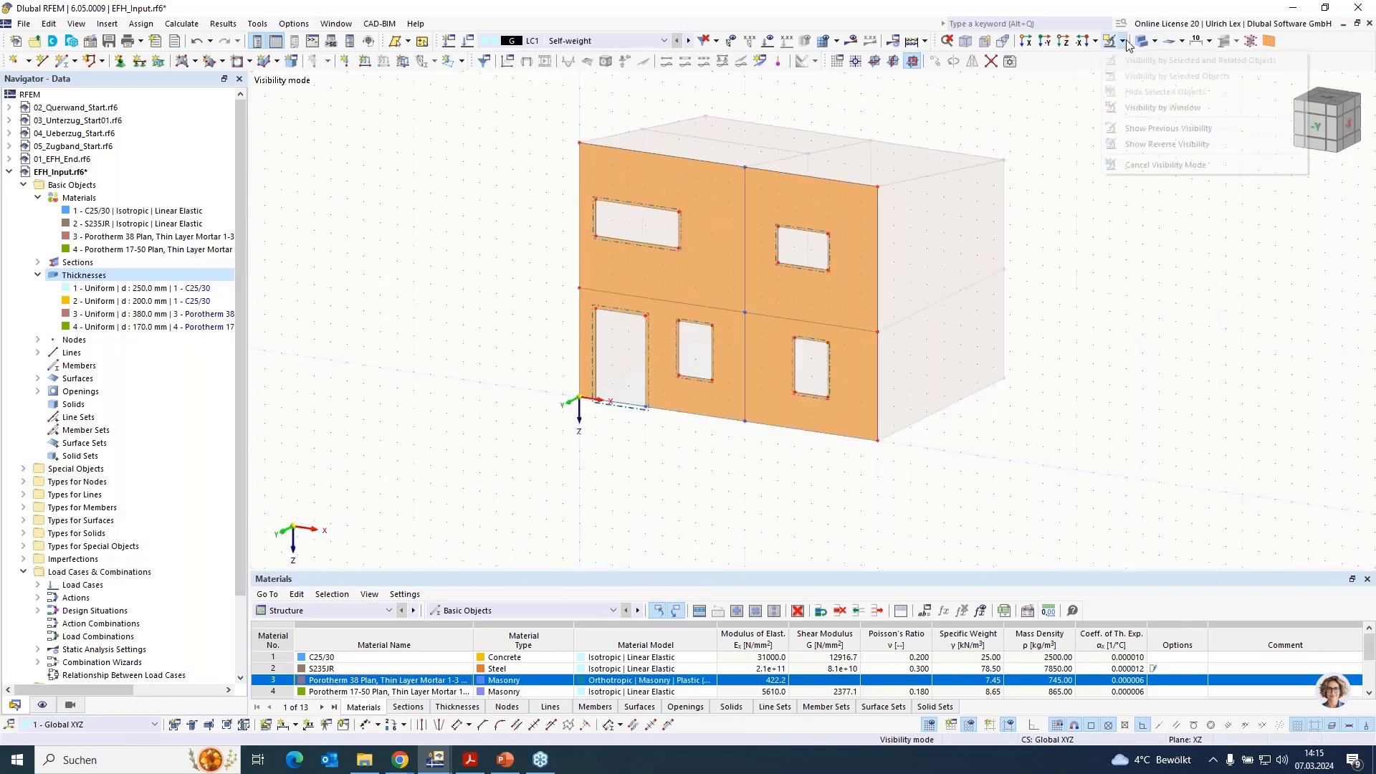
{"action": "left_click", "coordinate": [1154, 165]}
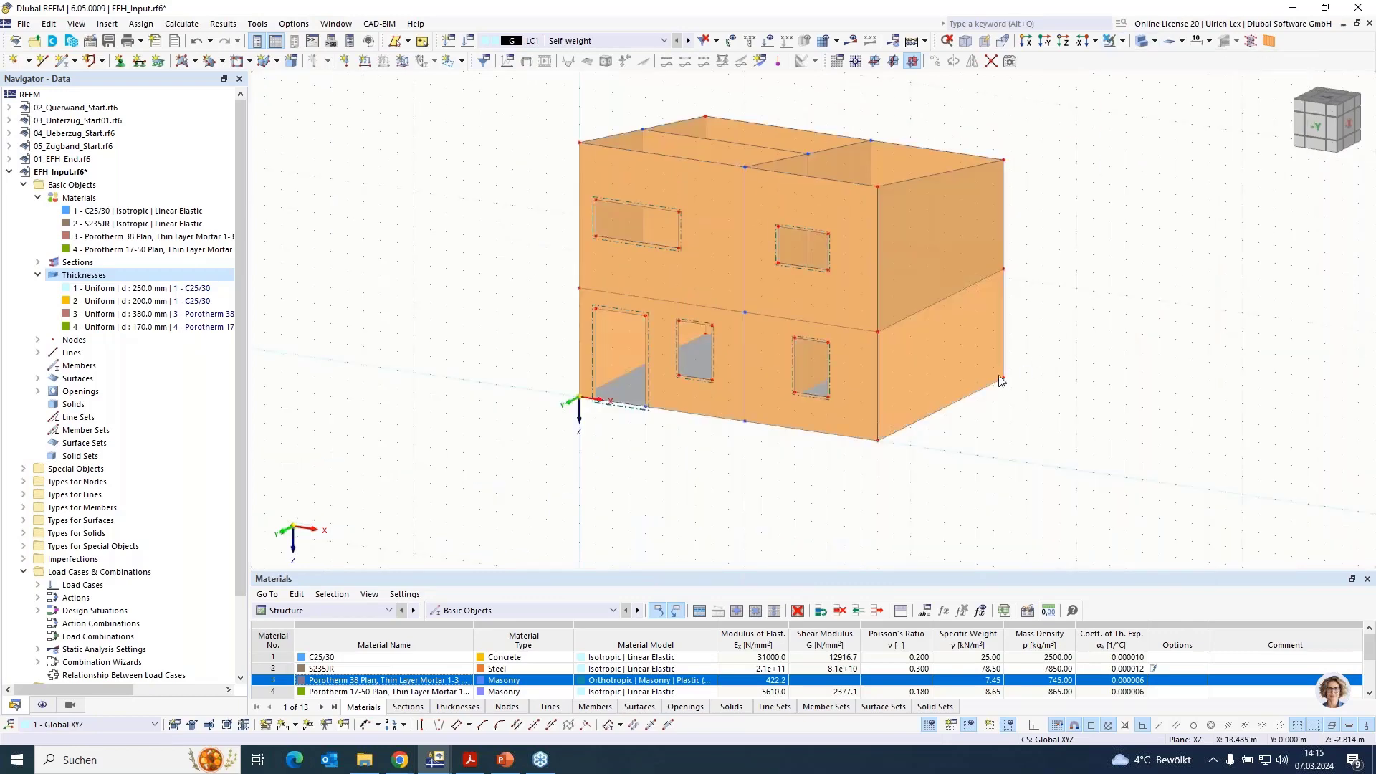
Isolate the transverse interior walls at X = 5 m on both storeys using visibility by selected objects.
{"action": "middle_click_drag", "start_coordinate": [891, 525], "coordinate": [1050, 508], "text": "ctrl"}
{"action": "scroll", "coordinate": [1046, 507], "scroll_direction": "down", "scroll_amount": 1}
{"action": "left_click_drag", "start_coordinate": [835, 153], "coordinate": [860, 435]}
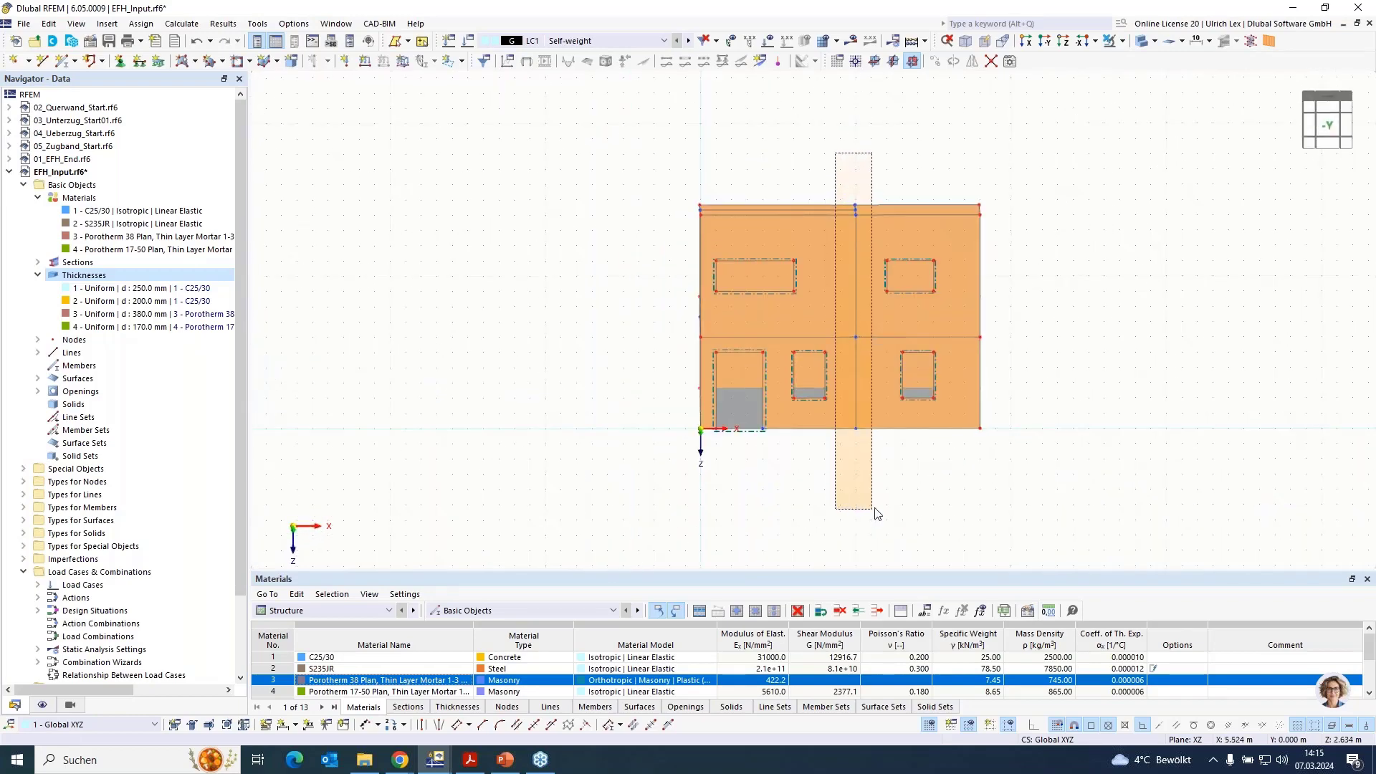
{"action": "left_click", "coordinate": [1122, 41]}
{"action": "left_click", "coordinate": [1161, 76]}
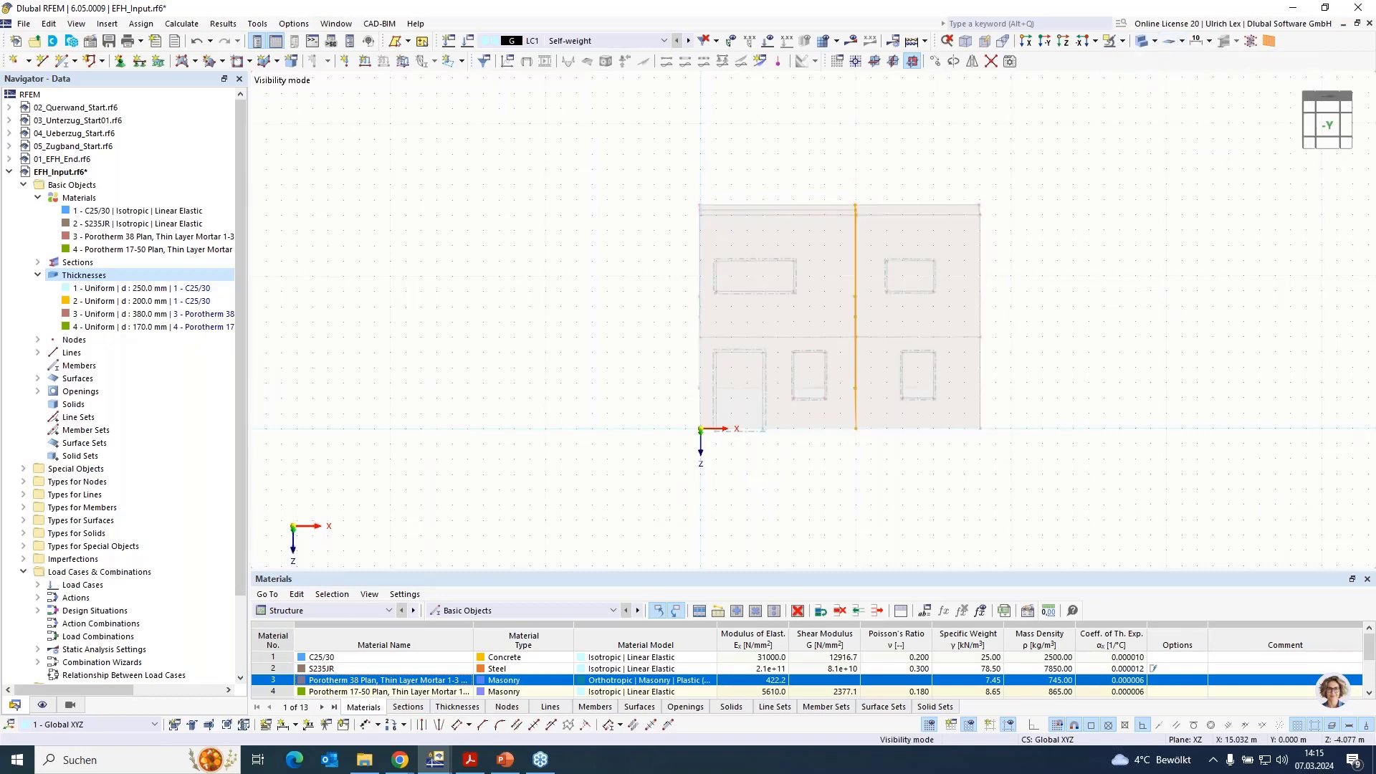
Turn off the background display of hidden objects and clear the selection of the isolated interior walls.
{"action": "middle_click_drag", "start_coordinate": [1086, 326], "coordinate": [1020, 319], "text": "ctrl"}
{"action": "right_click", "coordinate": [1044, 303]}
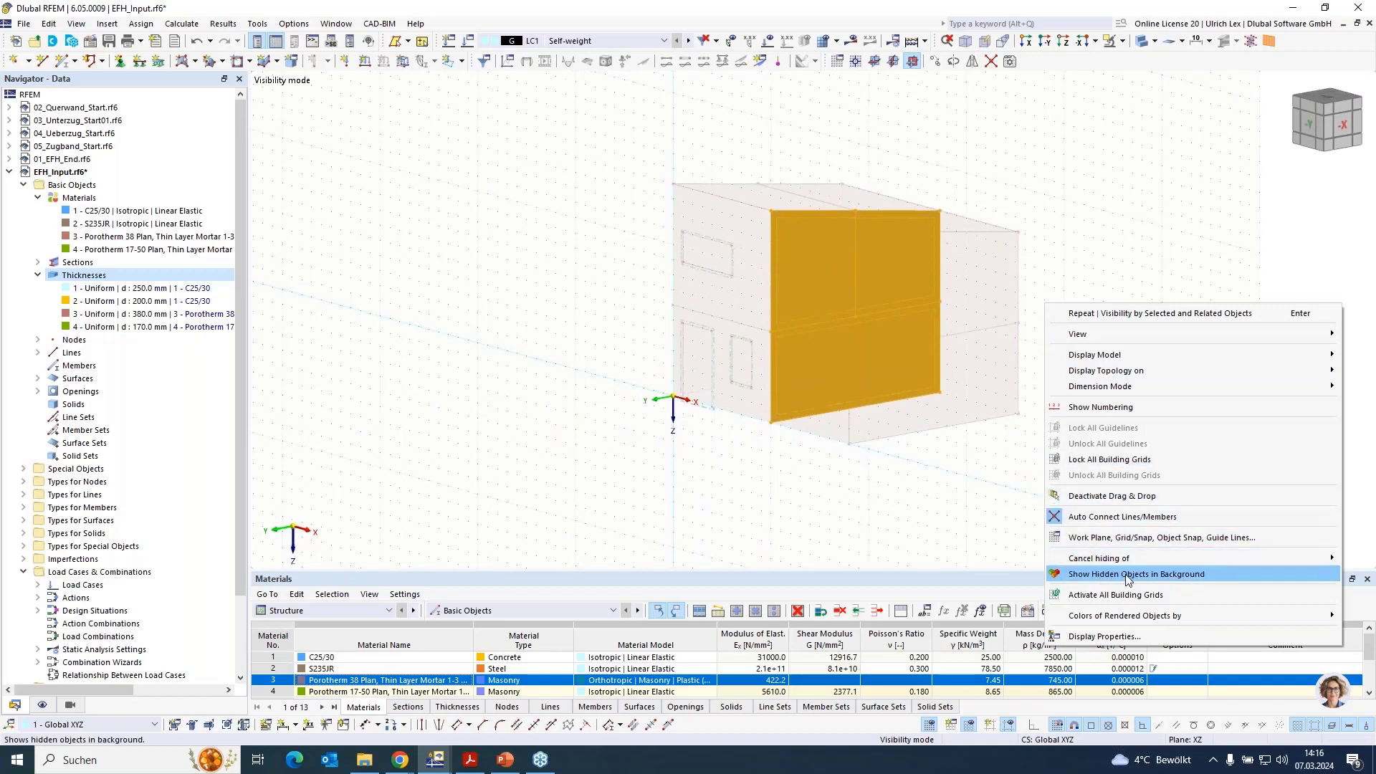
{"action": "left_click", "coordinate": [1116, 573]}
{"action": "left_click", "coordinate": [998, 461]}
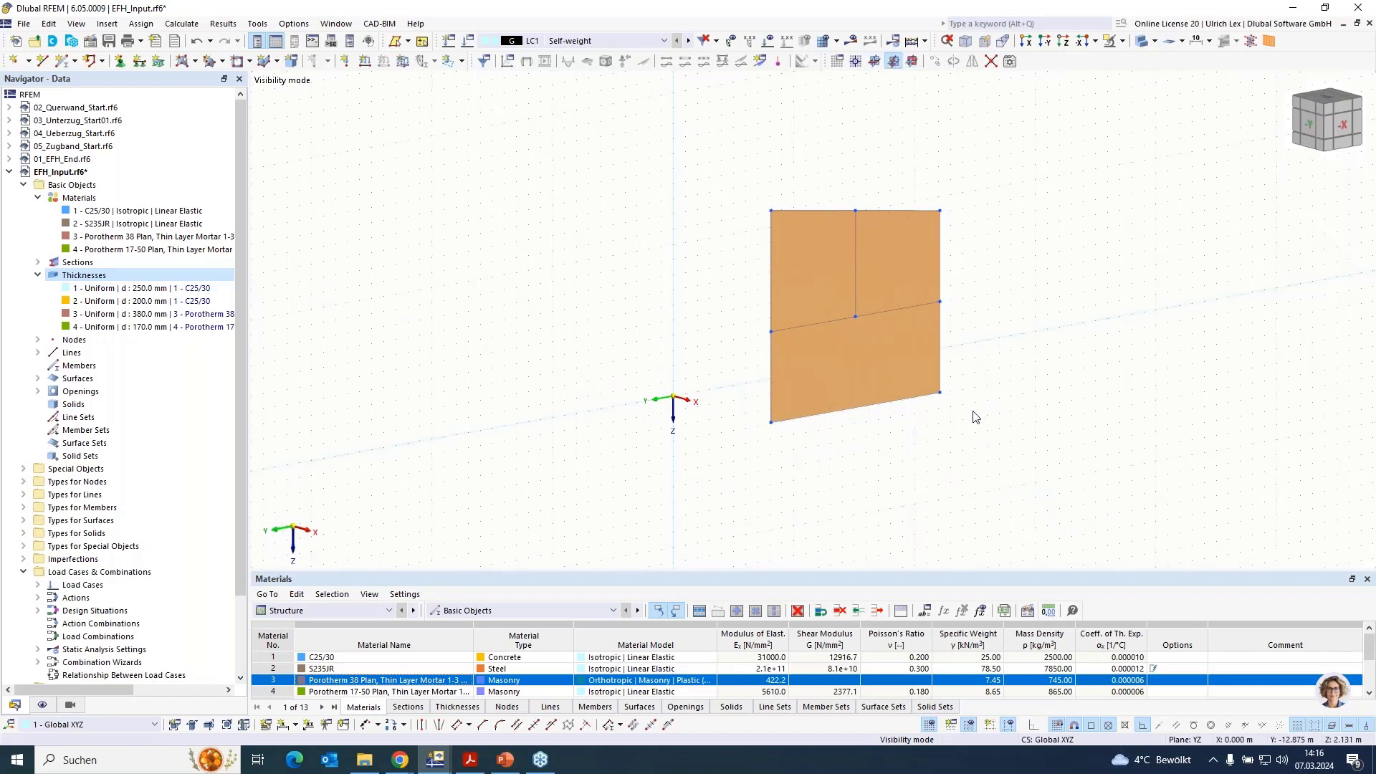
Set the YZ work plane's origin at the isolated interior wall's lower front corner, (5, 0, 0) m.
{"action": "left_click", "coordinate": [875, 63]}
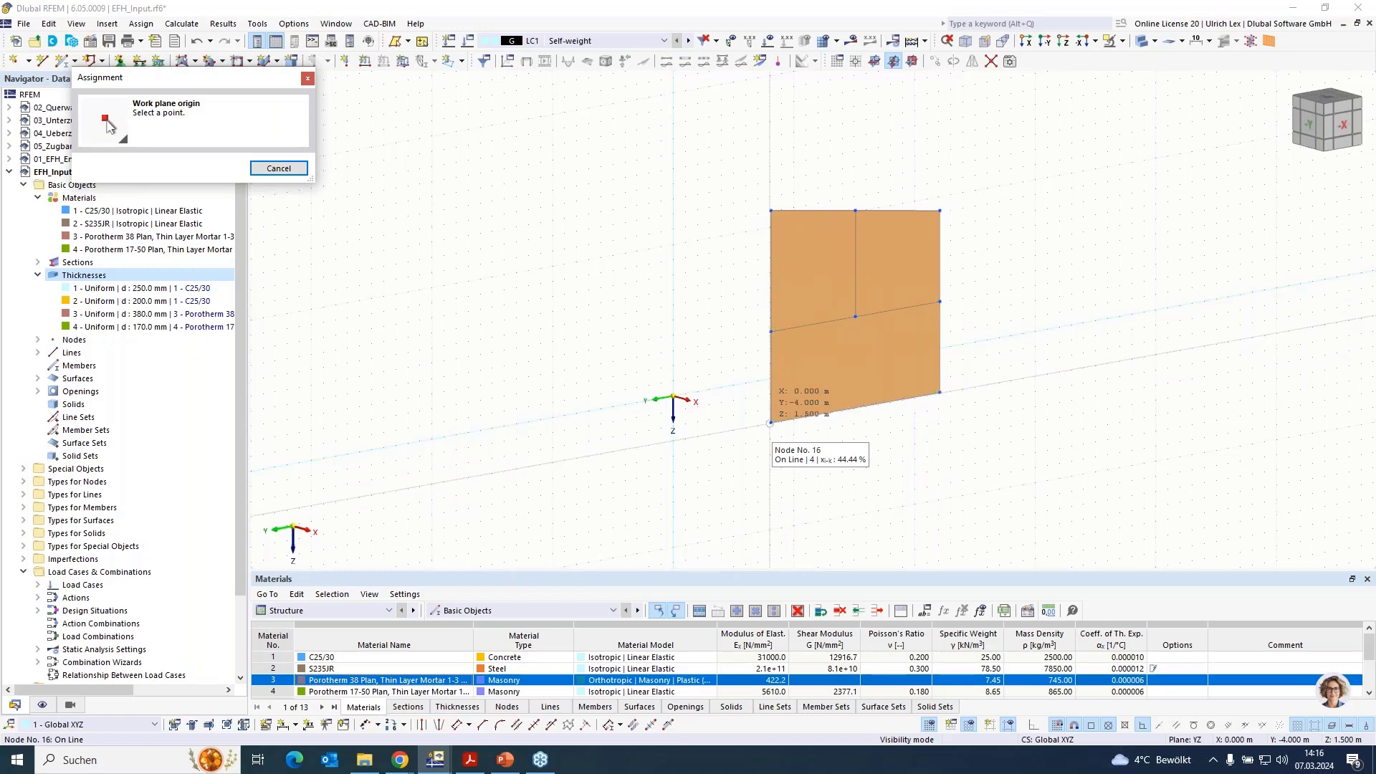
{"action": "left_click", "coordinate": [770, 422]}
{"action": "scroll", "coordinate": [914, 430], "scroll_direction": "up", "scroll_amount": 1}
{"action": "scroll", "coordinate": [914, 430], "scroll_direction": "up", "scroll_amount": 1}
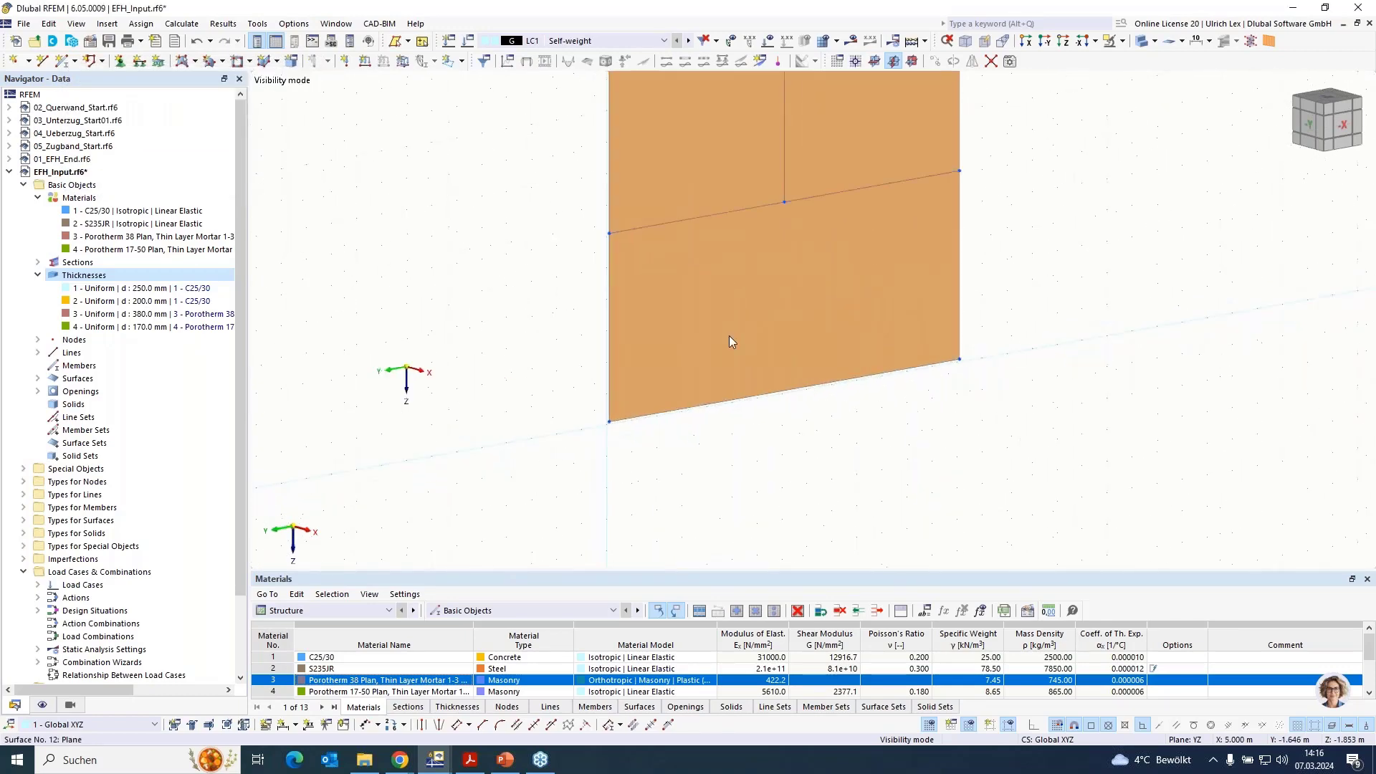
{"action": "left_click", "coordinate": [858, 62]}
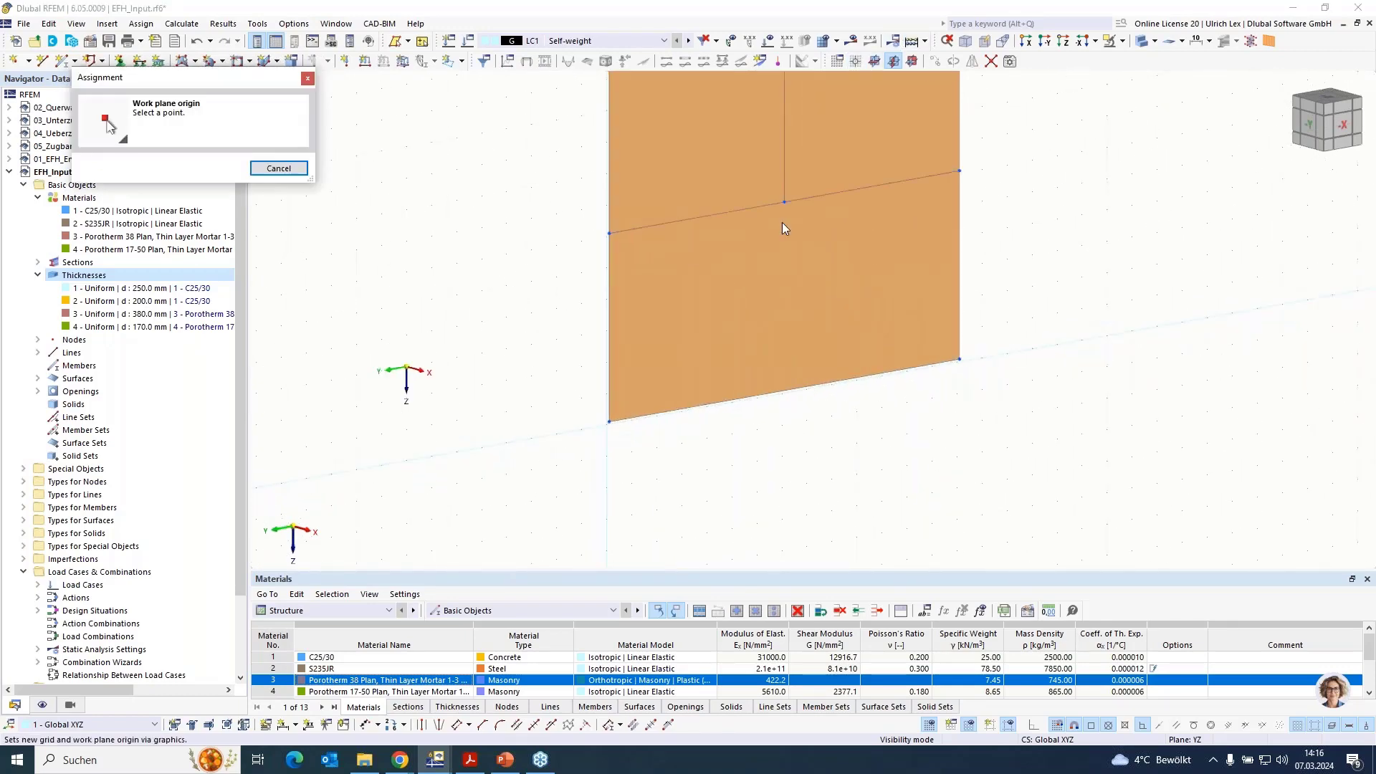
{"action": "scroll", "coordinate": [660, 423], "scroll_direction": "up", "scroll_amount": 2}
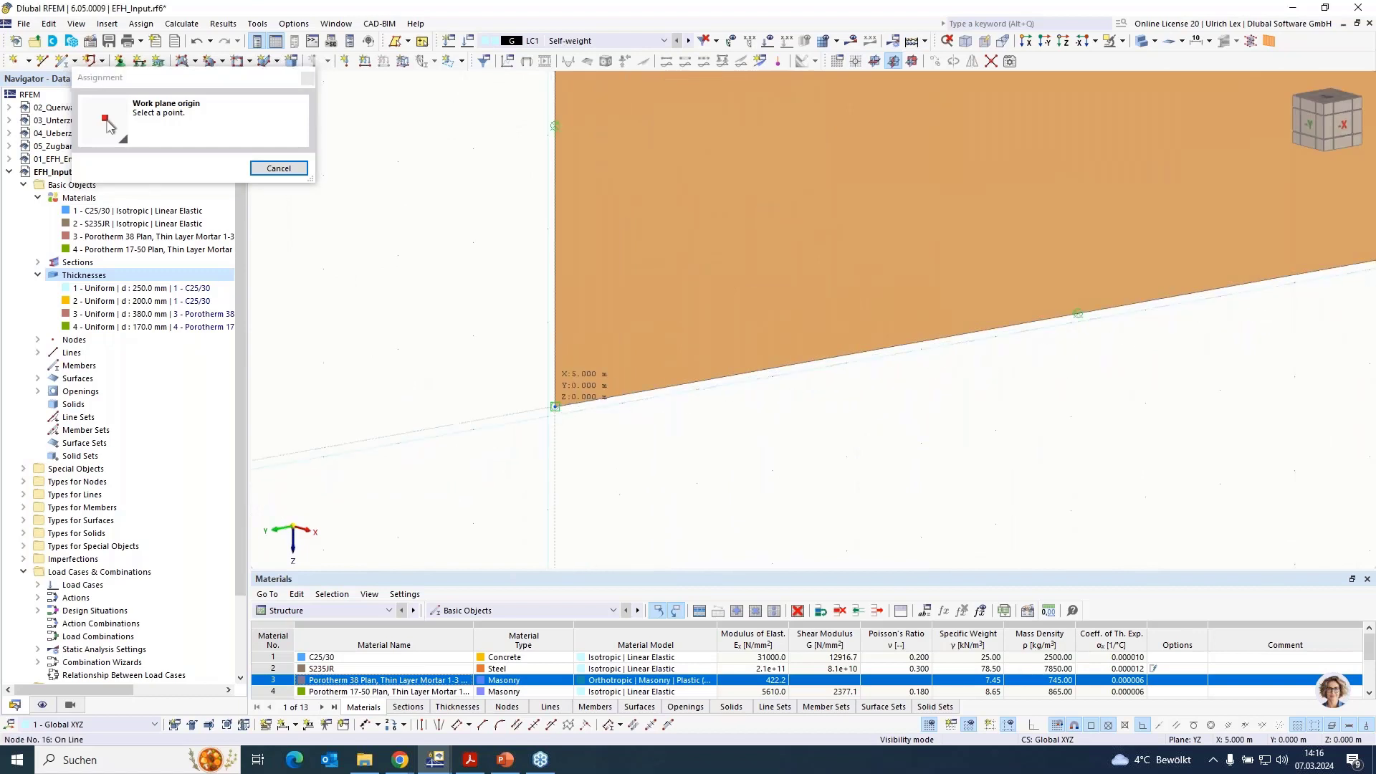
{"action": "left_click", "coordinate": [557, 413]}
{"action": "scroll", "coordinate": [557, 413], "scroll_direction": "down", "scroll_amount": 2}
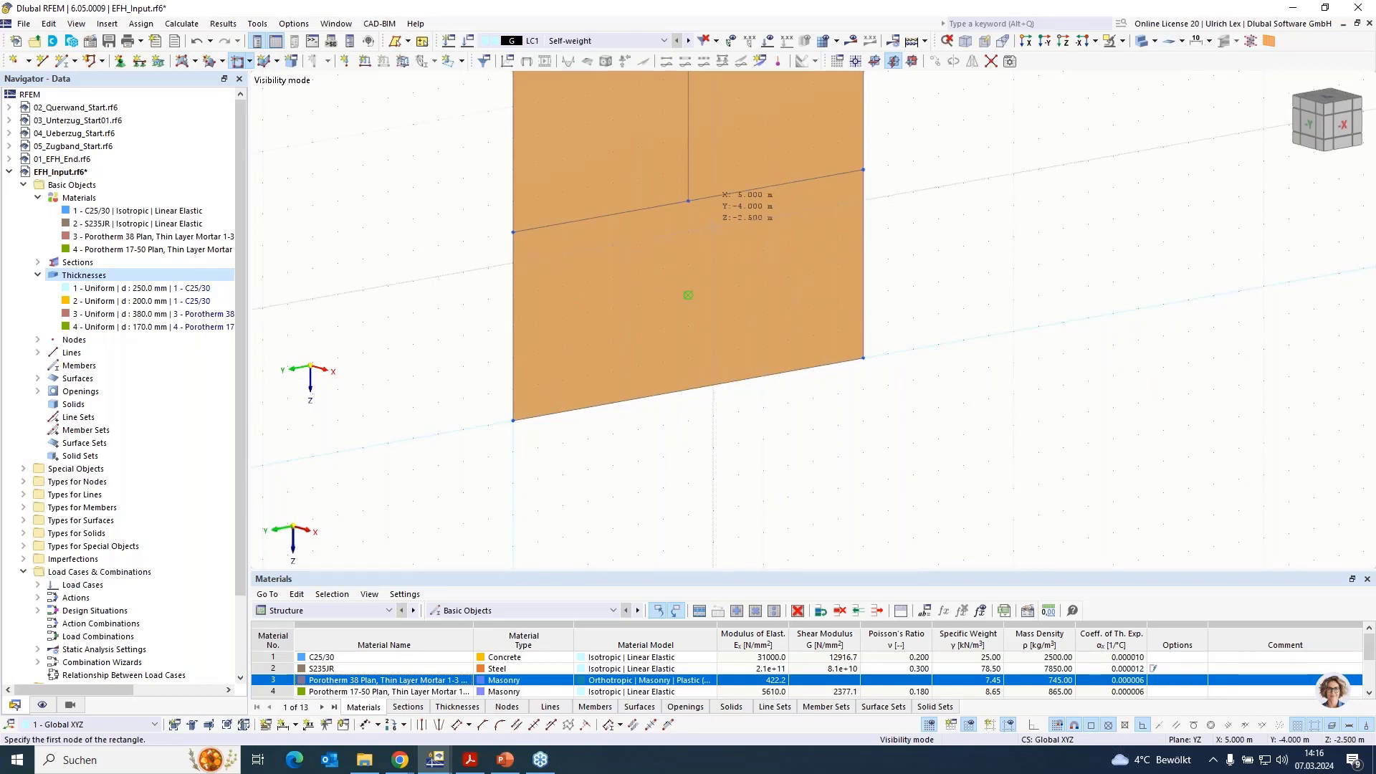
Draw a rectangular opening in the ground-floor interior wall from (5, -4, -2.5) m to the wall's lower rear corner at (5, -7, 0) m.
{"action": "left_click", "coordinate": [713, 228]}
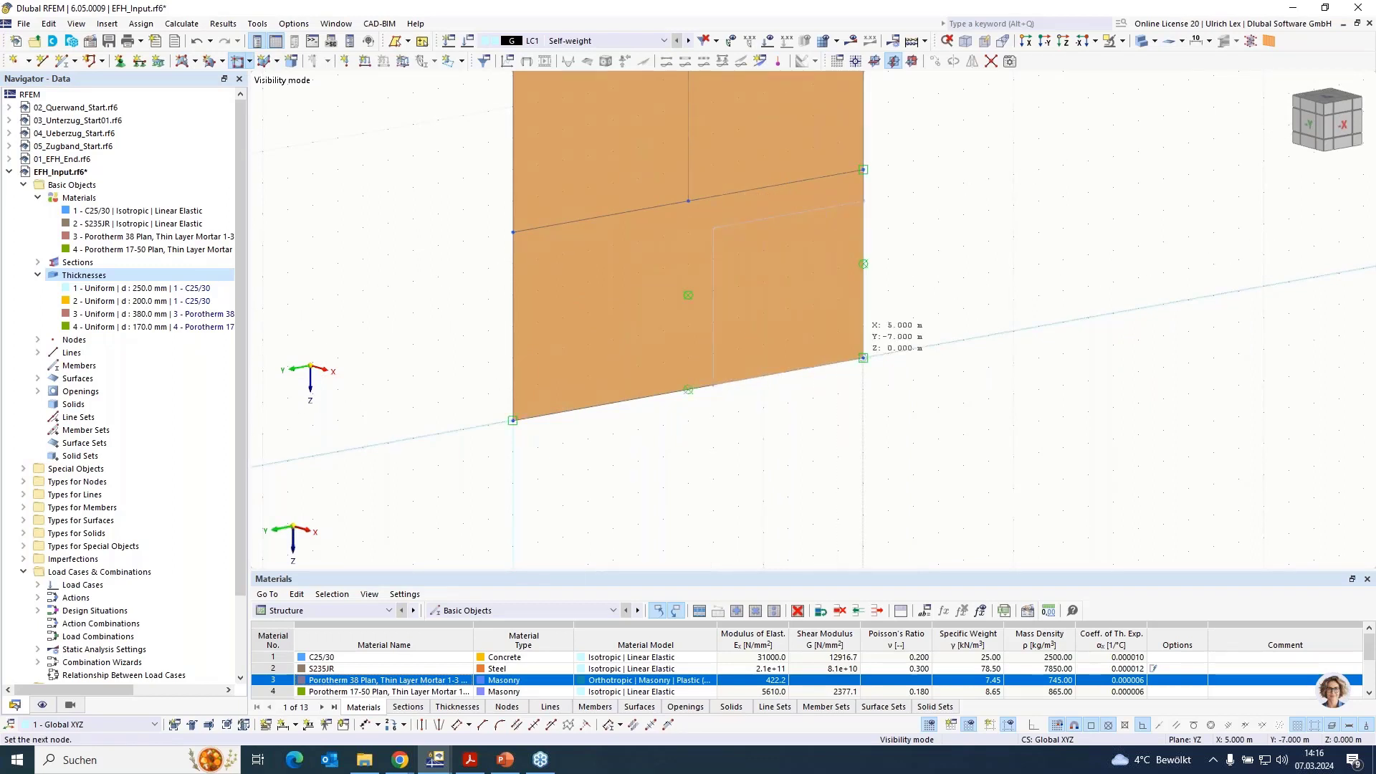
{"action": "left_click", "coordinate": [963, 404]}
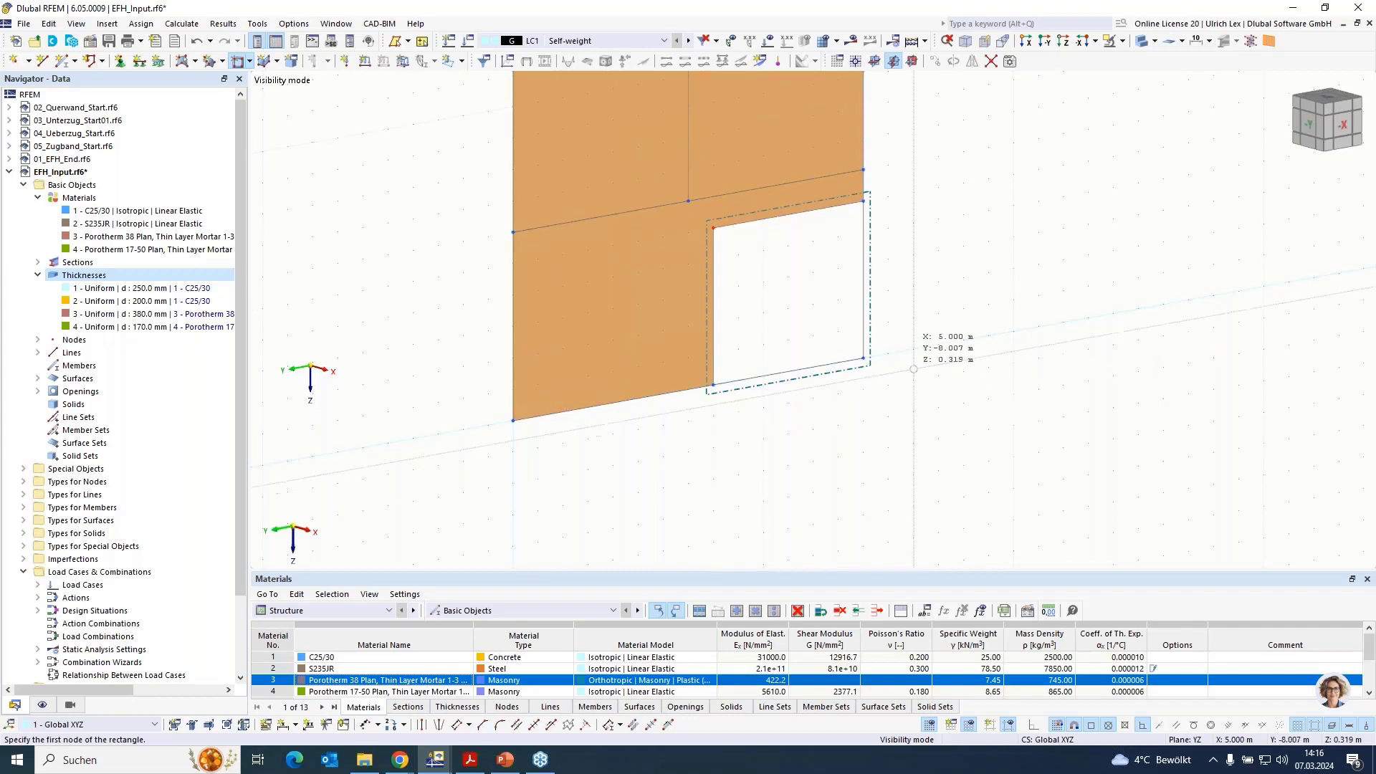
{"action": "key", "text": "Escape"}
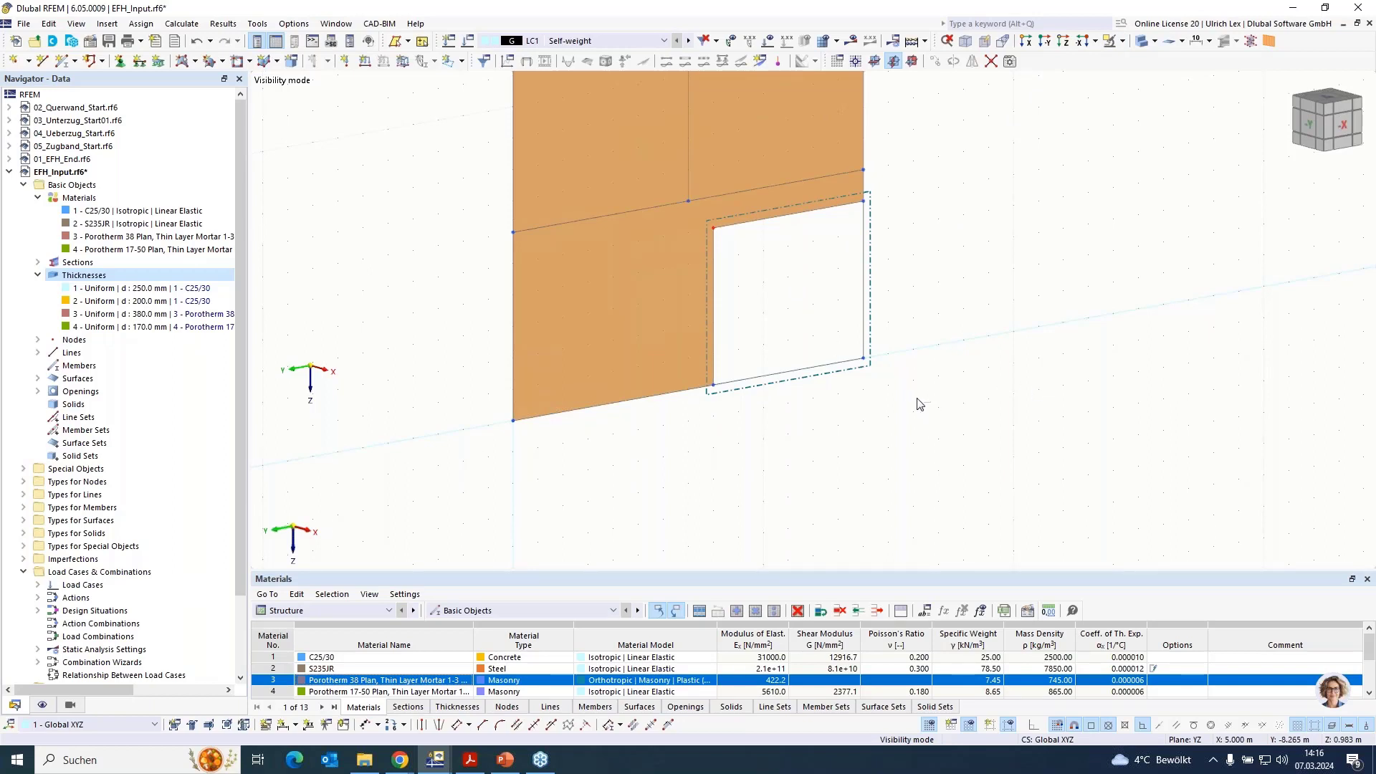
{"action": "scroll", "coordinate": [867, 373], "scroll_direction": "down", "scroll_amount": 3}
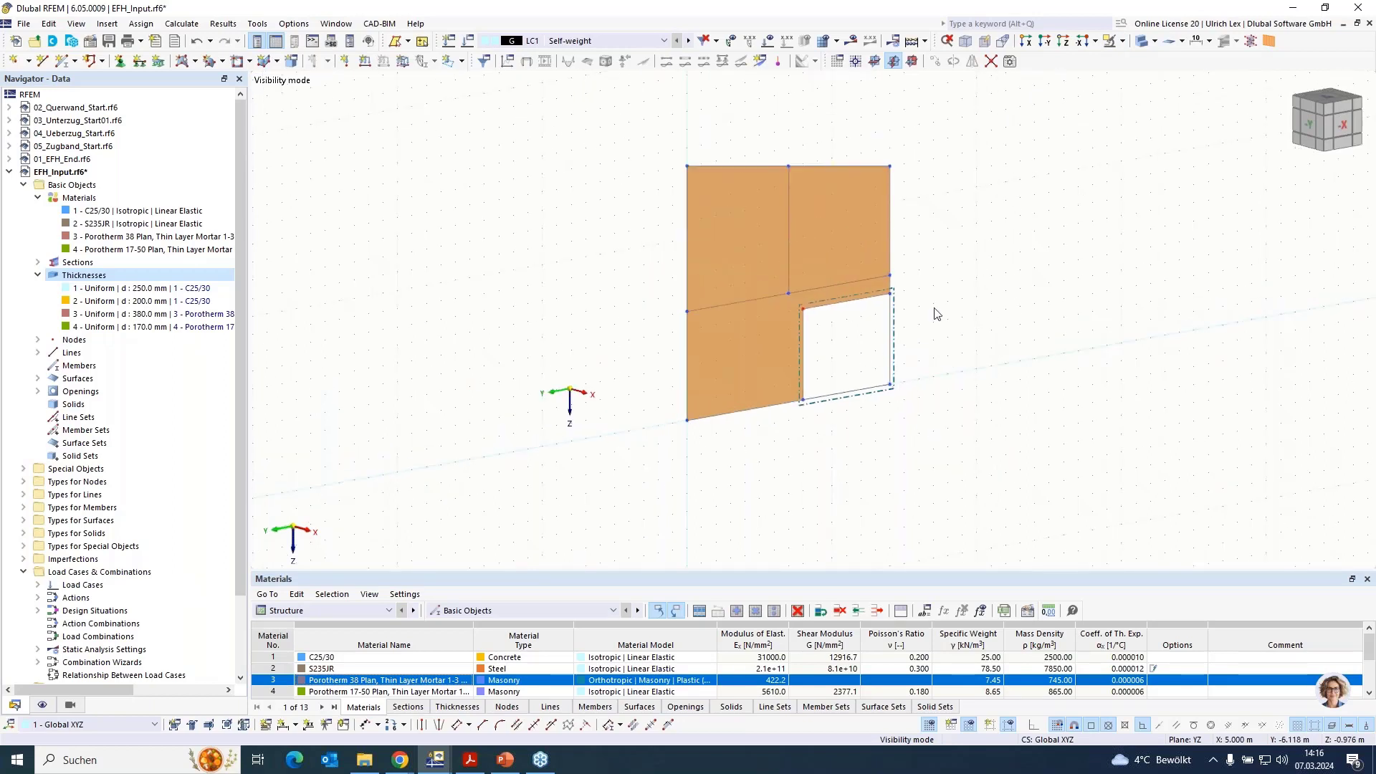
Cancel the visibility mode and view the whole house with its front facade openings.
{"action": "left_click", "coordinate": [1122, 40]}
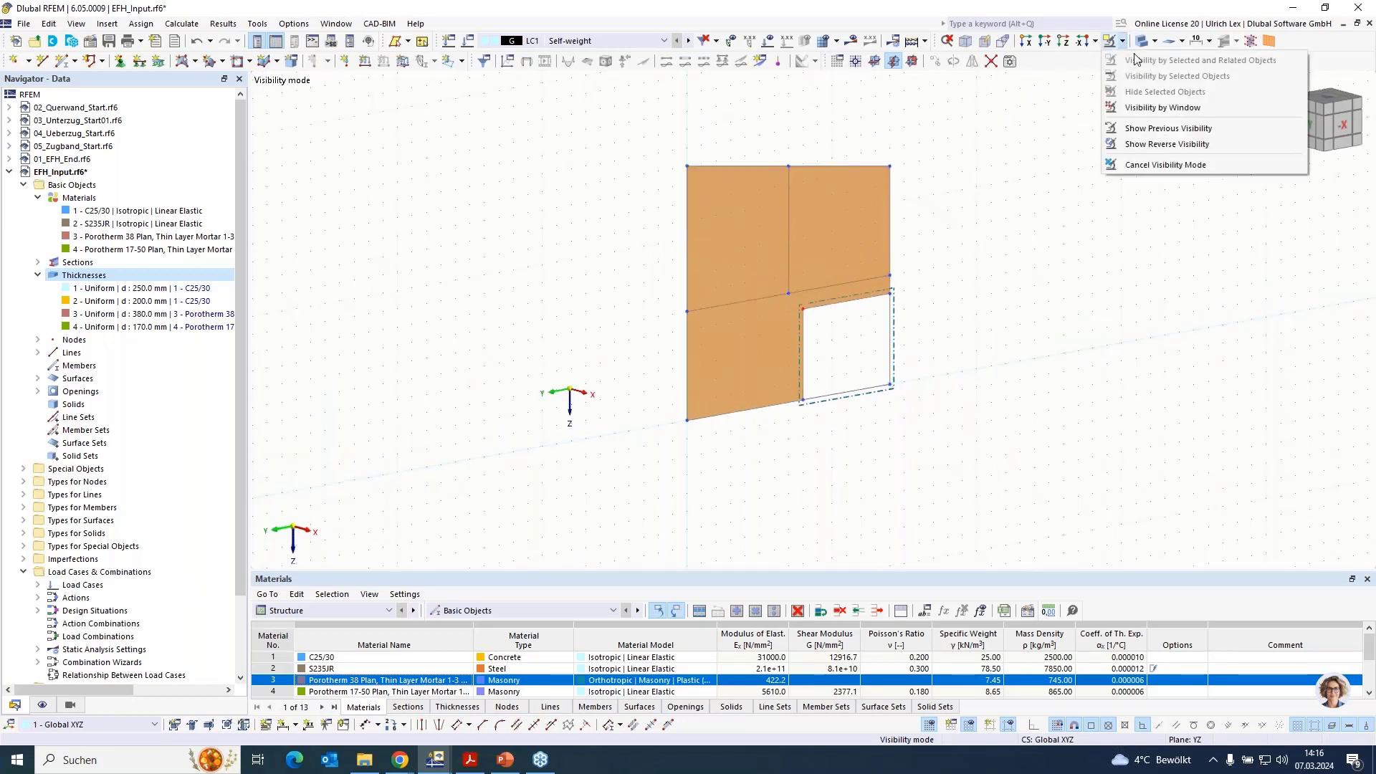
{"action": "left_click", "coordinate": [1186, 166]}
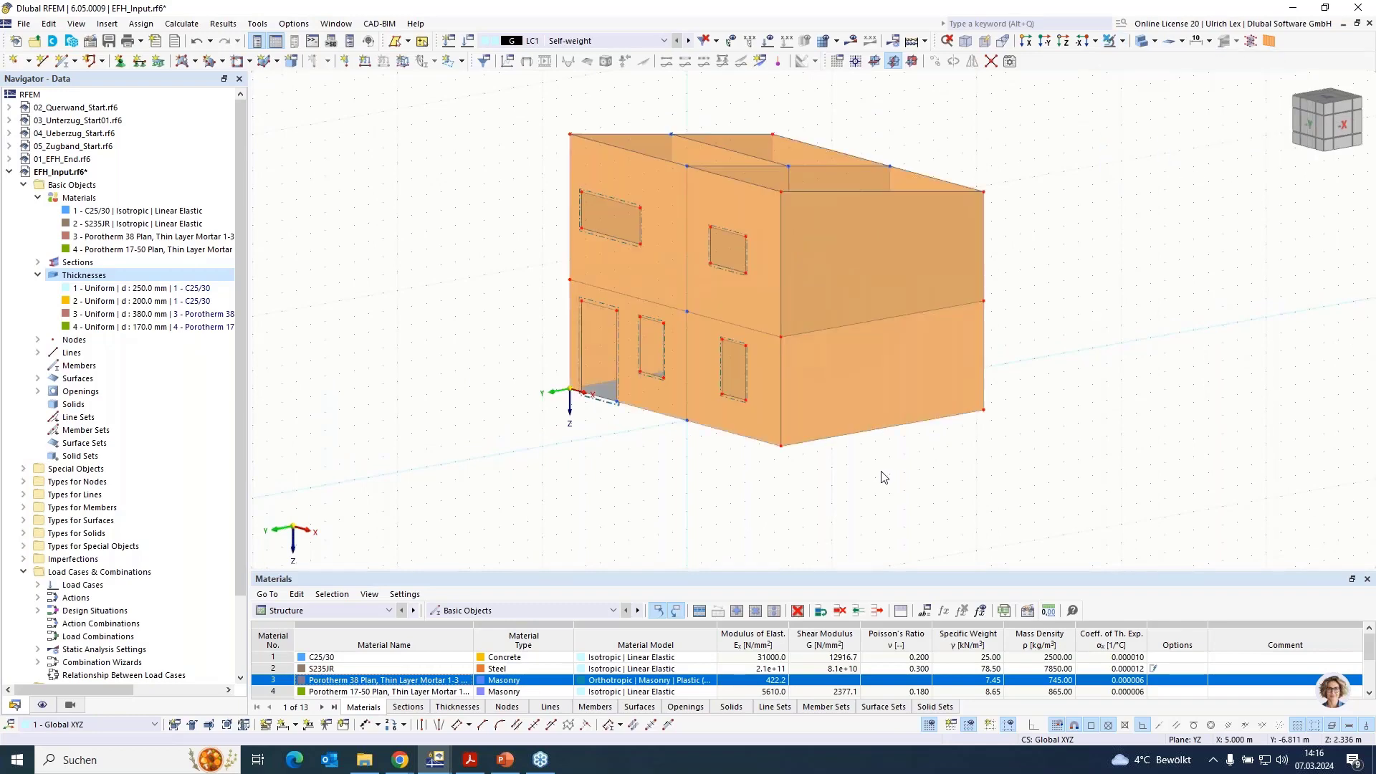
{"action": "middle_click_drag", "start_coordinate": [751, 480], "coordinate": [969, 490], "text": "ctrl"}
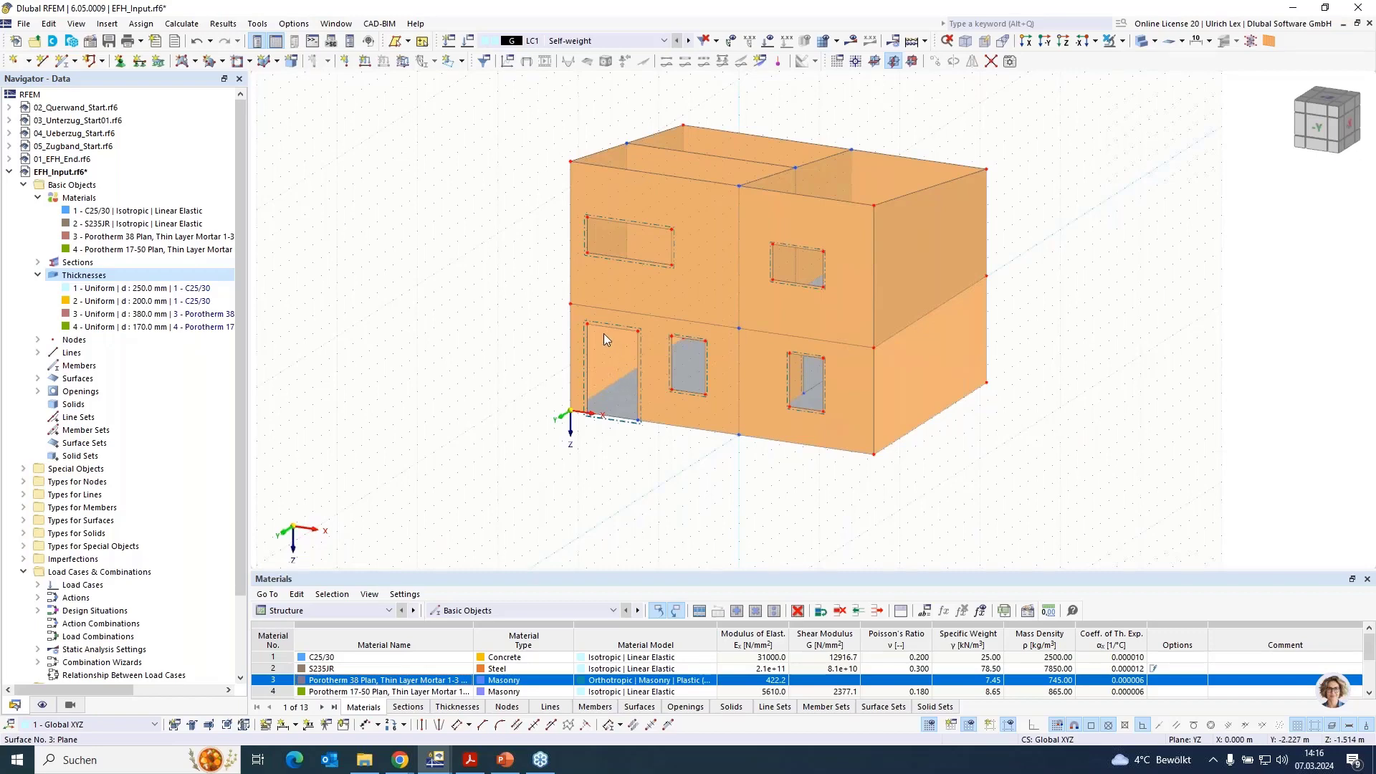
{"action": "scroll", "coordinate": [603, 333], "scroll_direction": "up", "scroll_amount": 3}
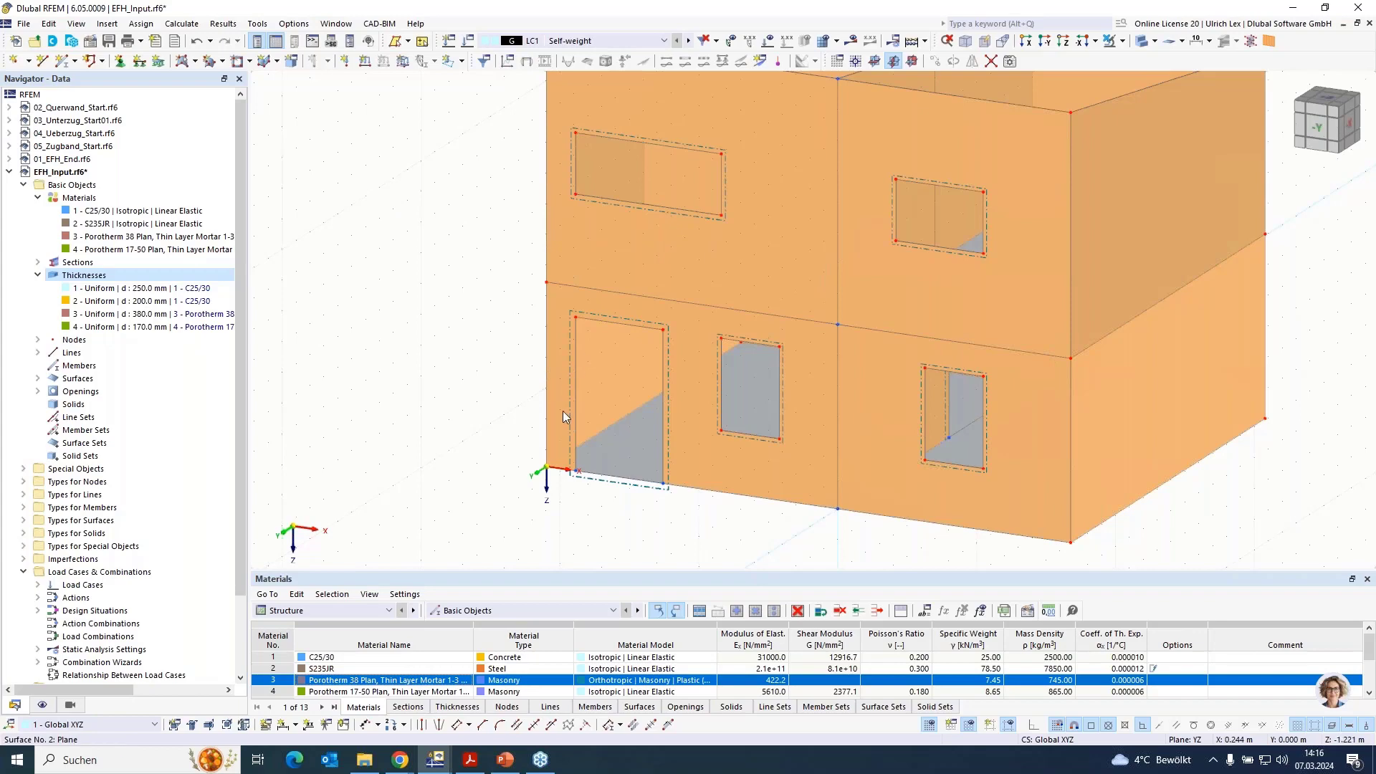
{"action": "scroll", "coordinate": [562, 411], "scroll_direction": "down", "scroll_amount": 2}
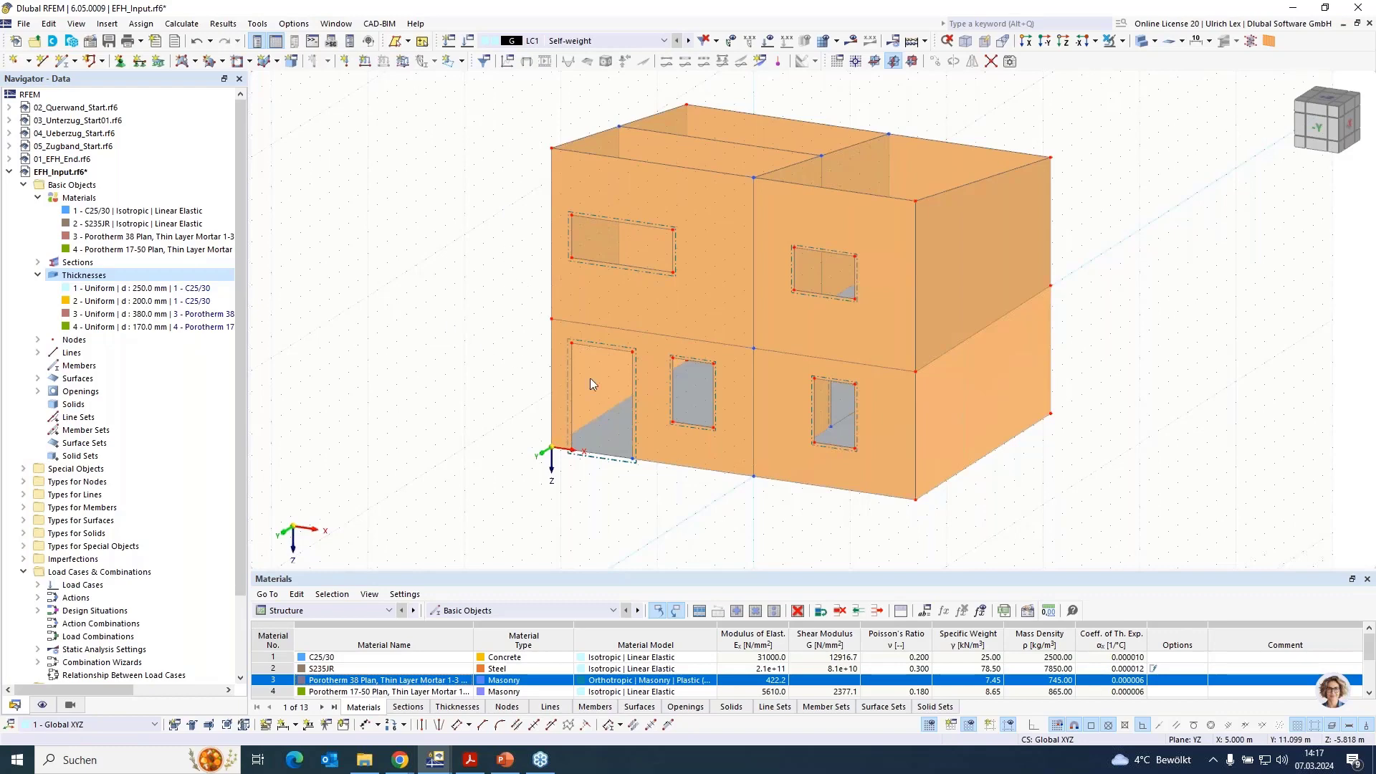
Assign a beam member to the wide upper-storey window's top edge, with a new C25/30 rectangular section 380 mm wide and 150 mm high.
{"action": "scroll", "coordinate": [620, 190], "scroll_direction": "up", "scroll_amount": 3}
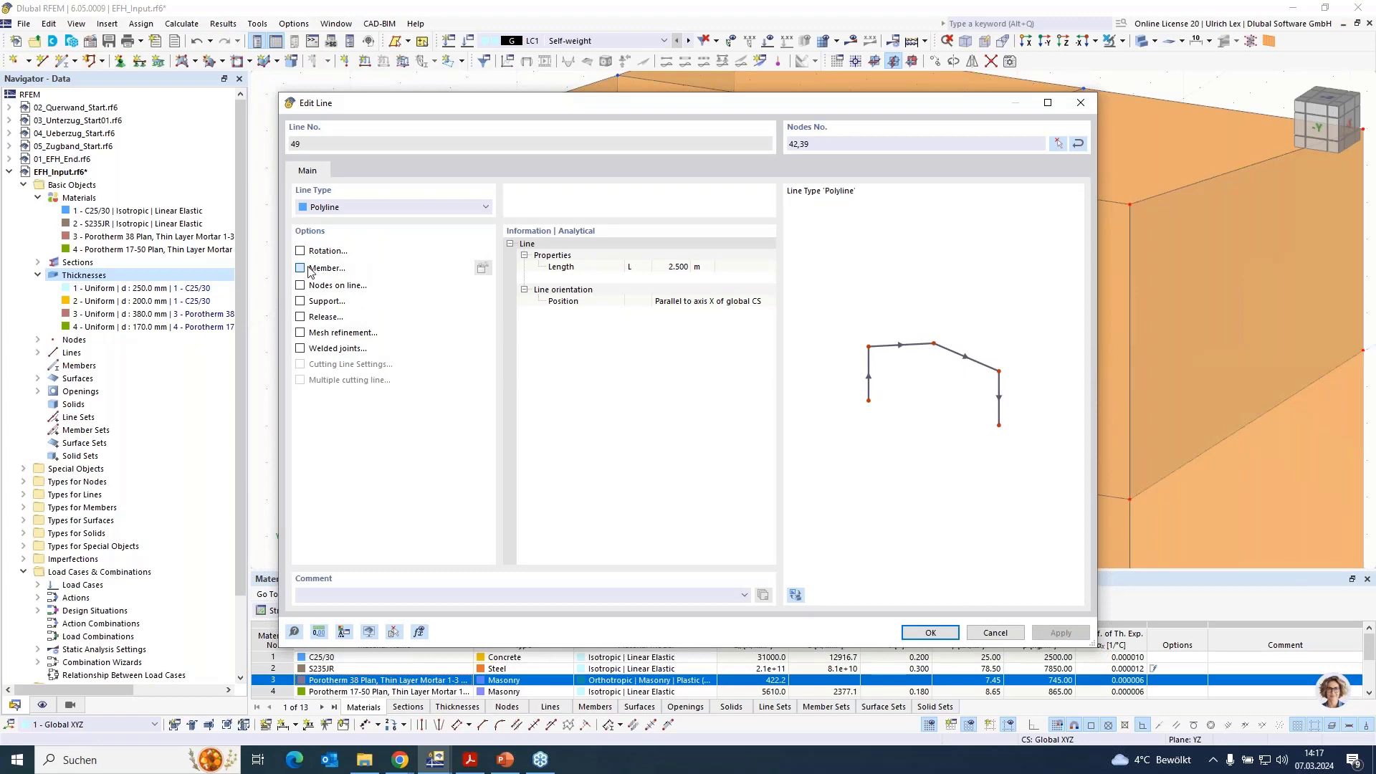
{"action": "left_click", "coordinate": [299, 268]}
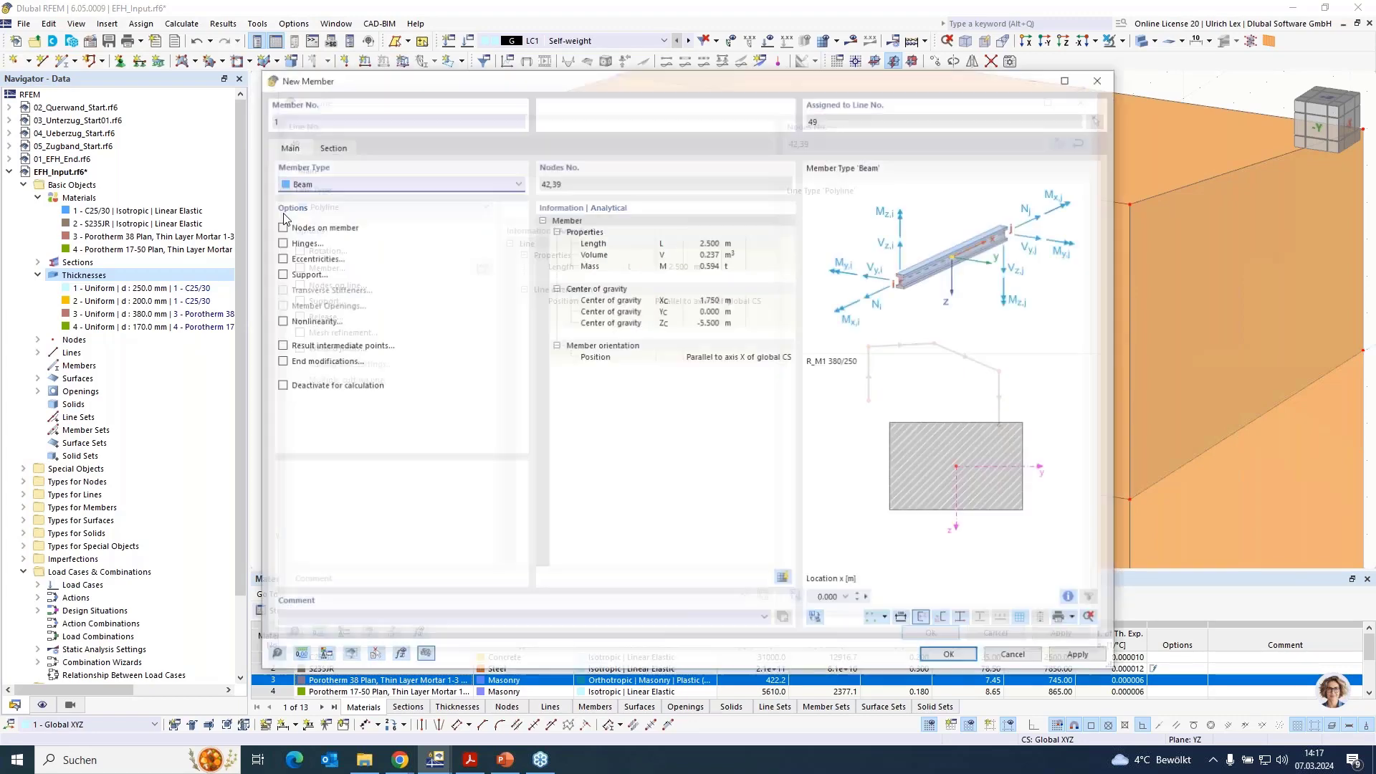
{"action": "left_click", "coordinate": [331, 146]}
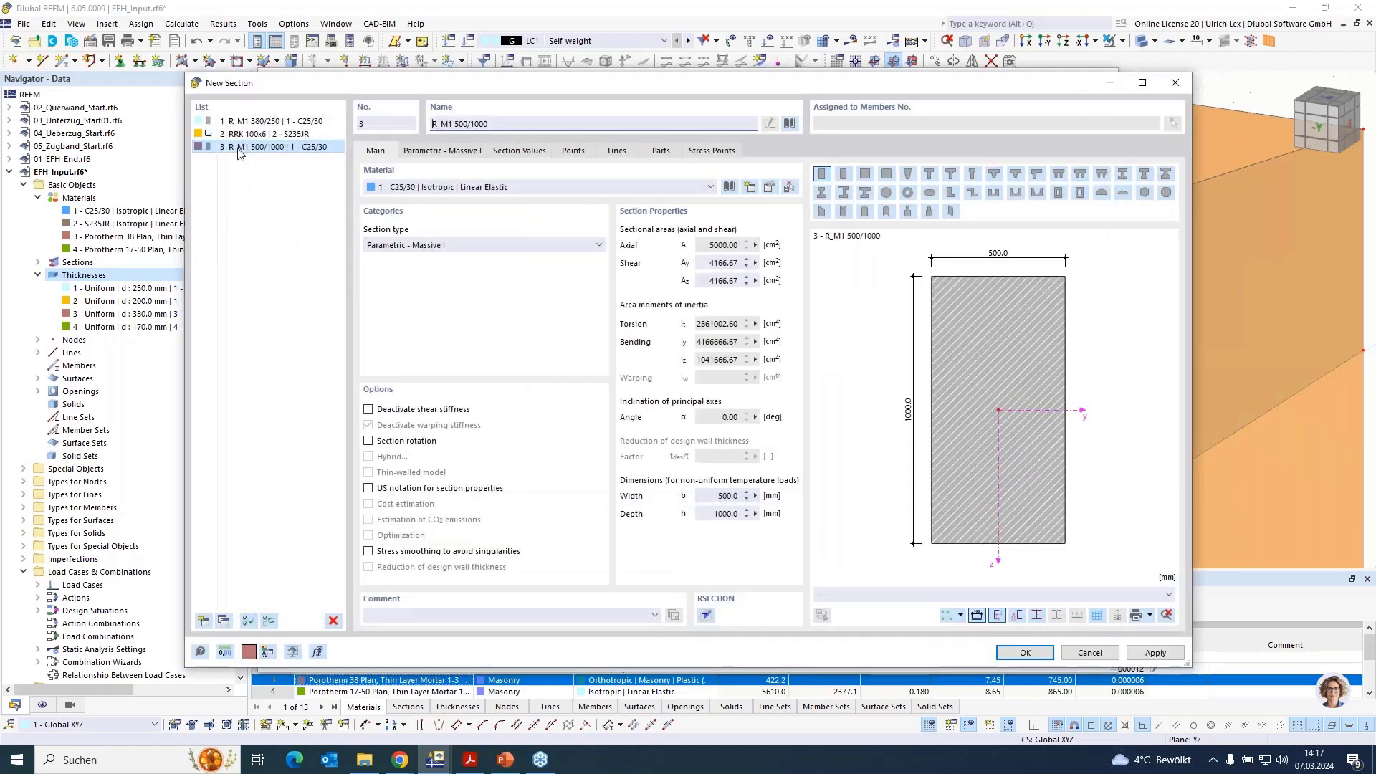
{"action": "left_click", "coordinate": [450, 152]}
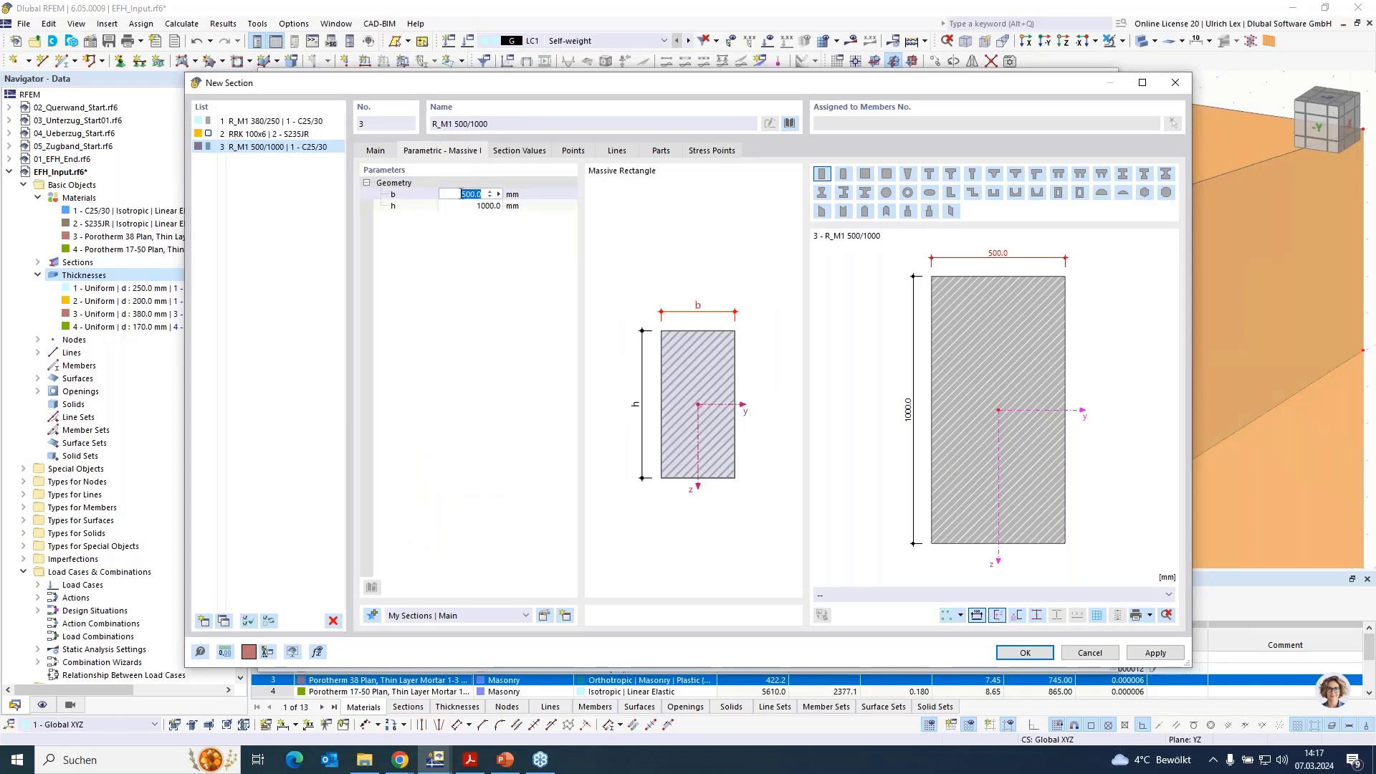
{"action": "type", "text": "380"}
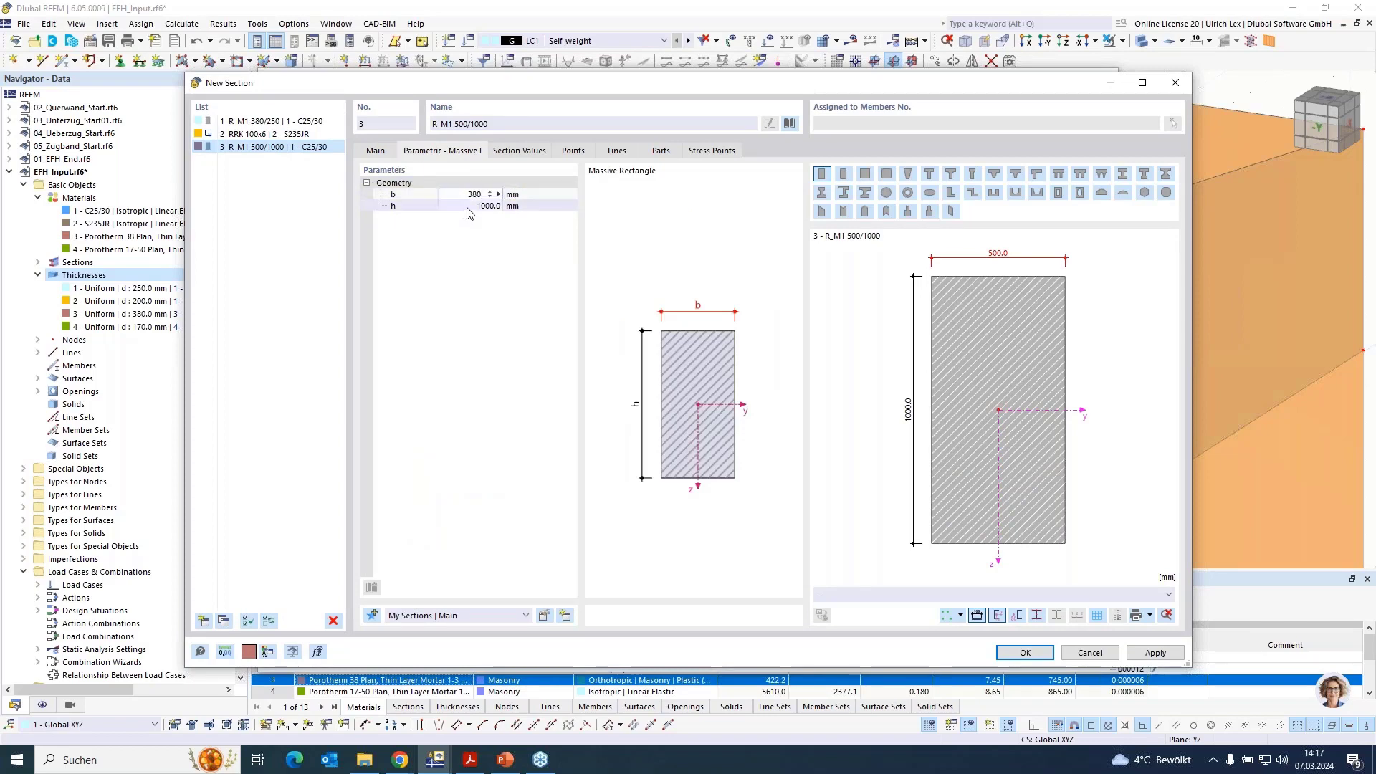
{"action": "key", "text": "Tab"}
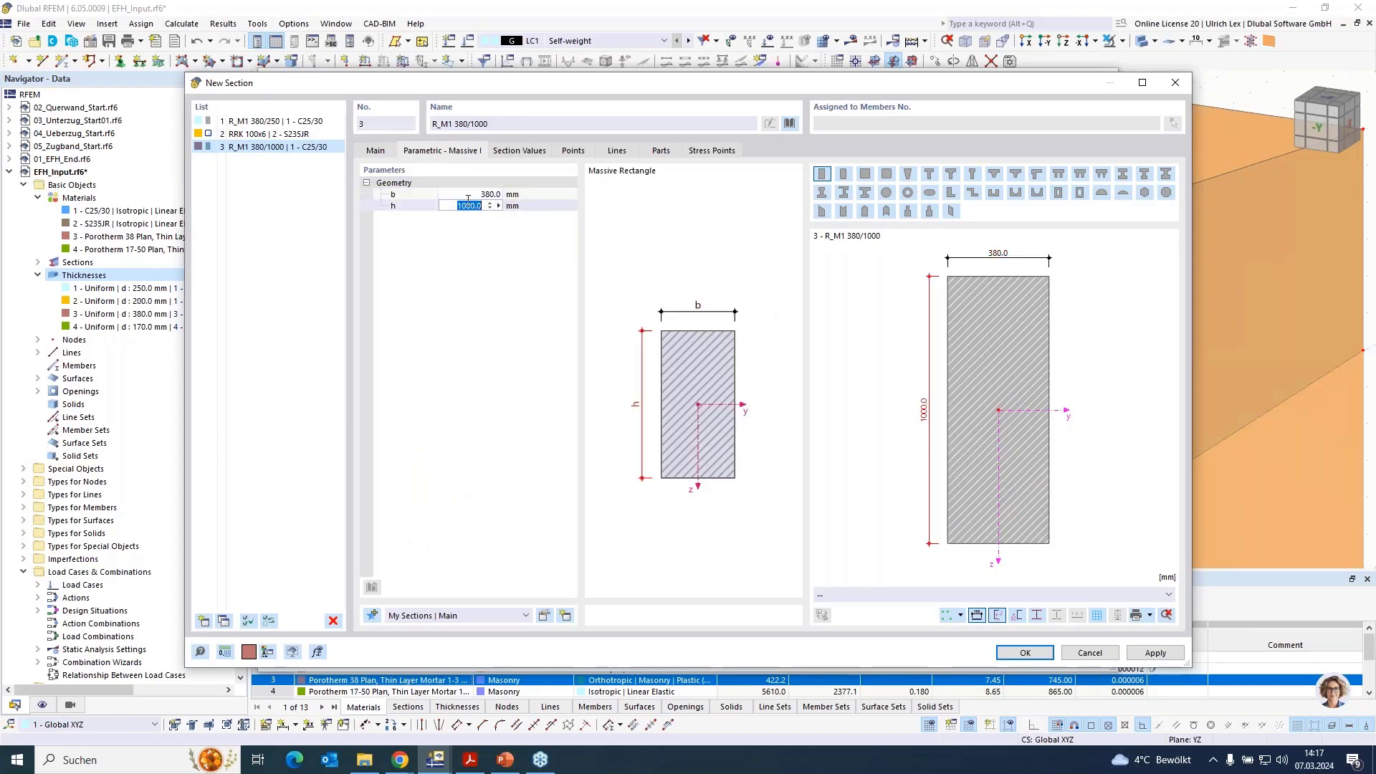
{"action": "type", "text": "150"}
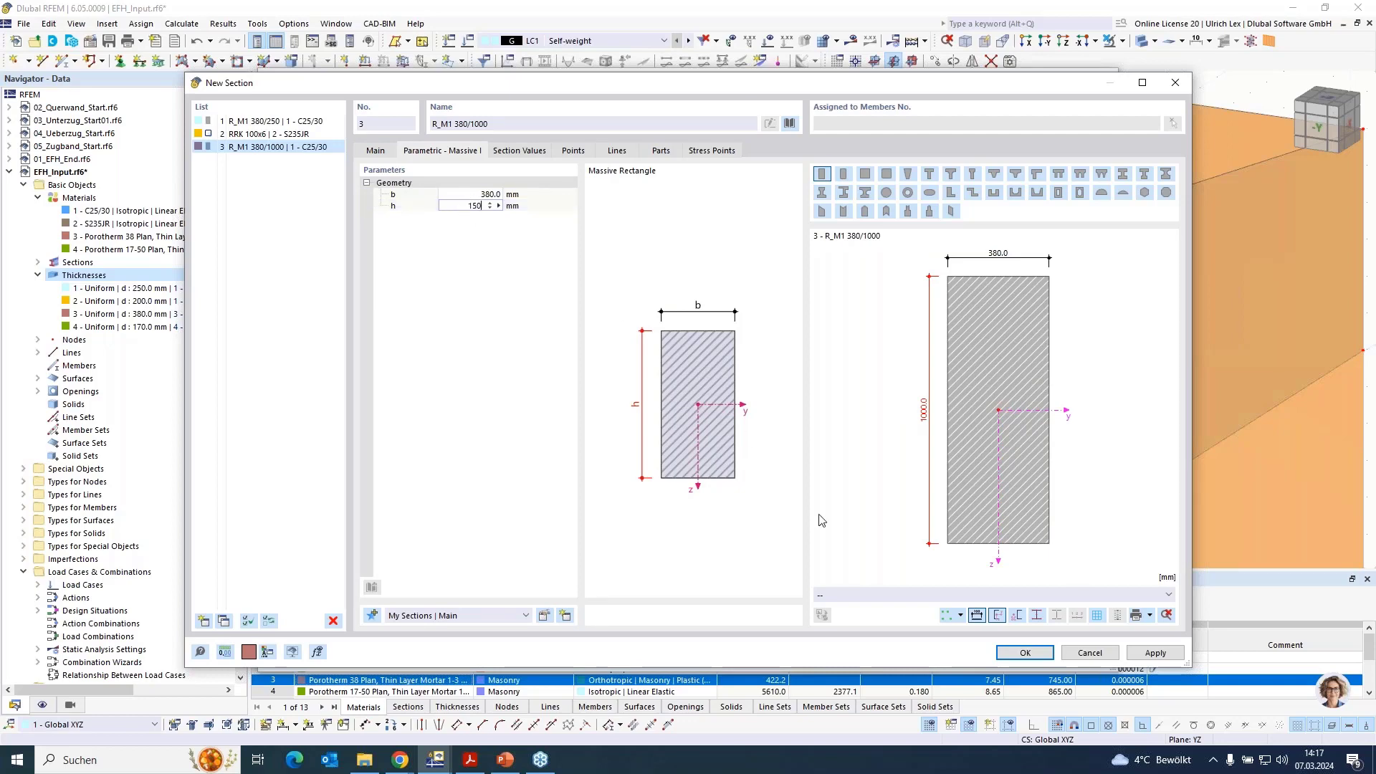
{"action": "key", "text": "Return"}
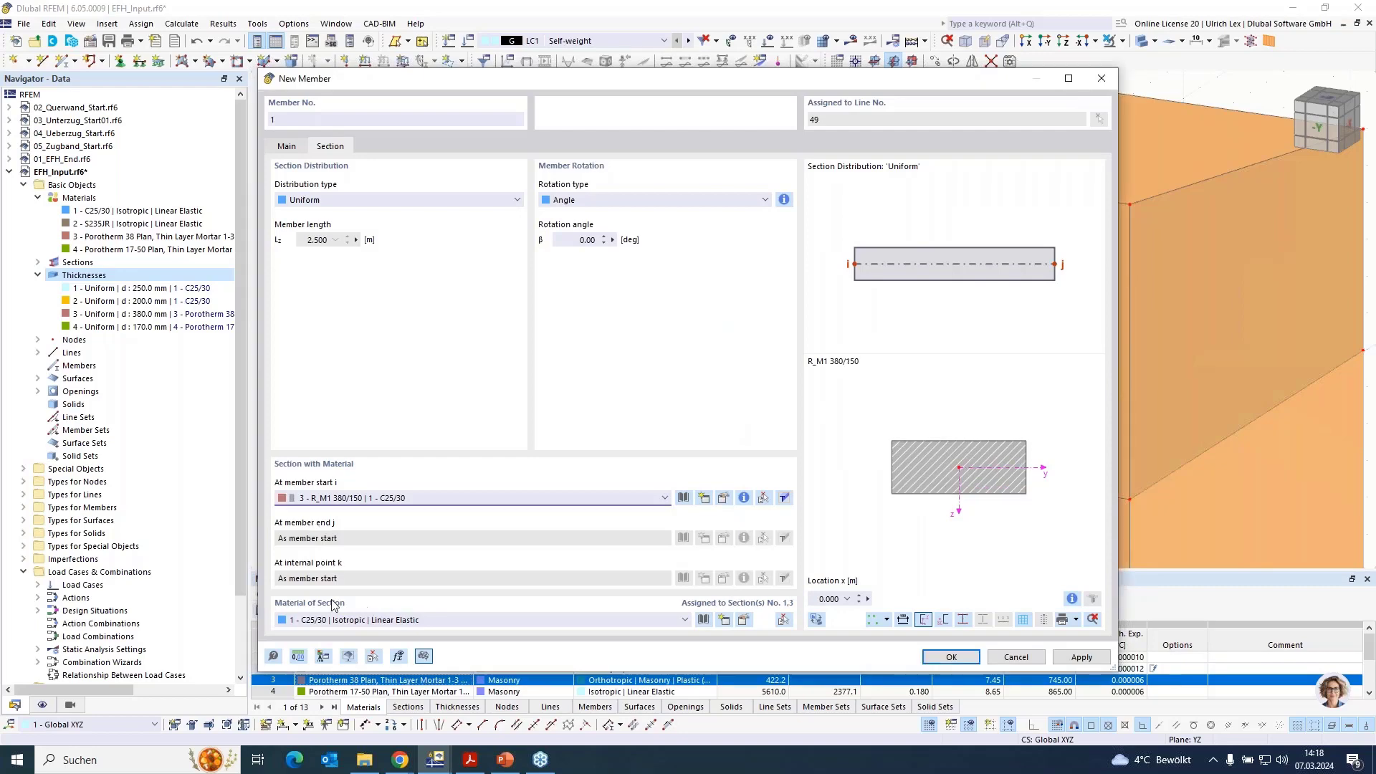
{"action": "left_click", "coordinate": [953, 659]}
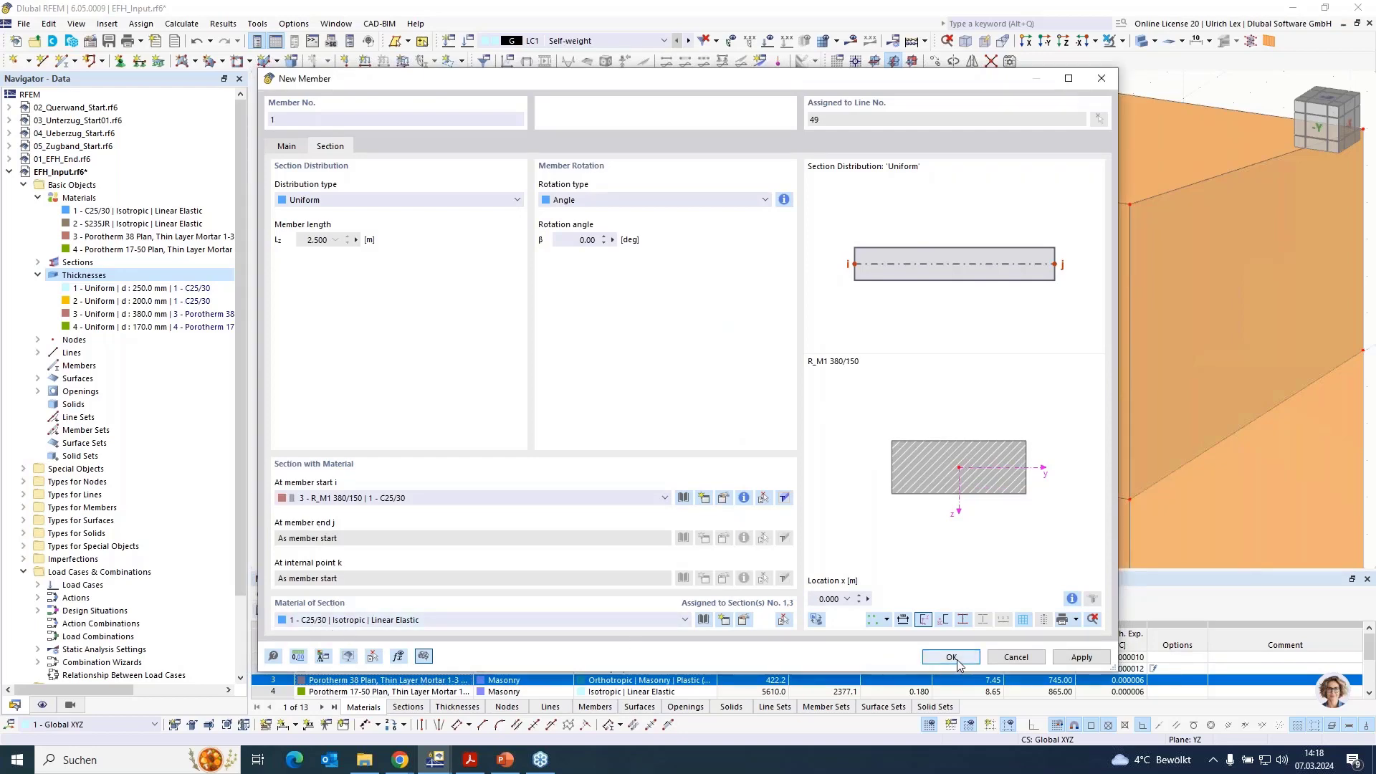
{"action": "left_click", "coordinate": [1004, 659]}
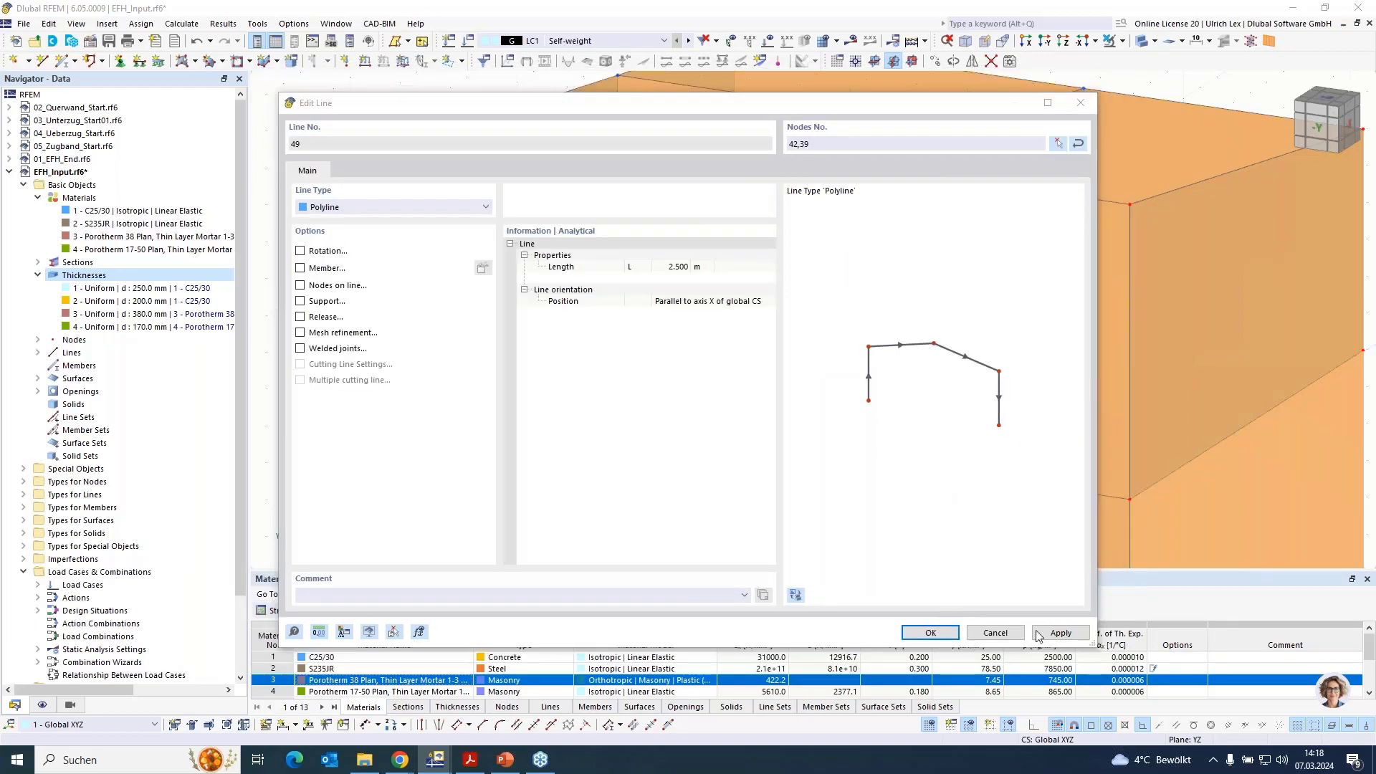
{"action": "left_click", "coordinate": [930, 632]}
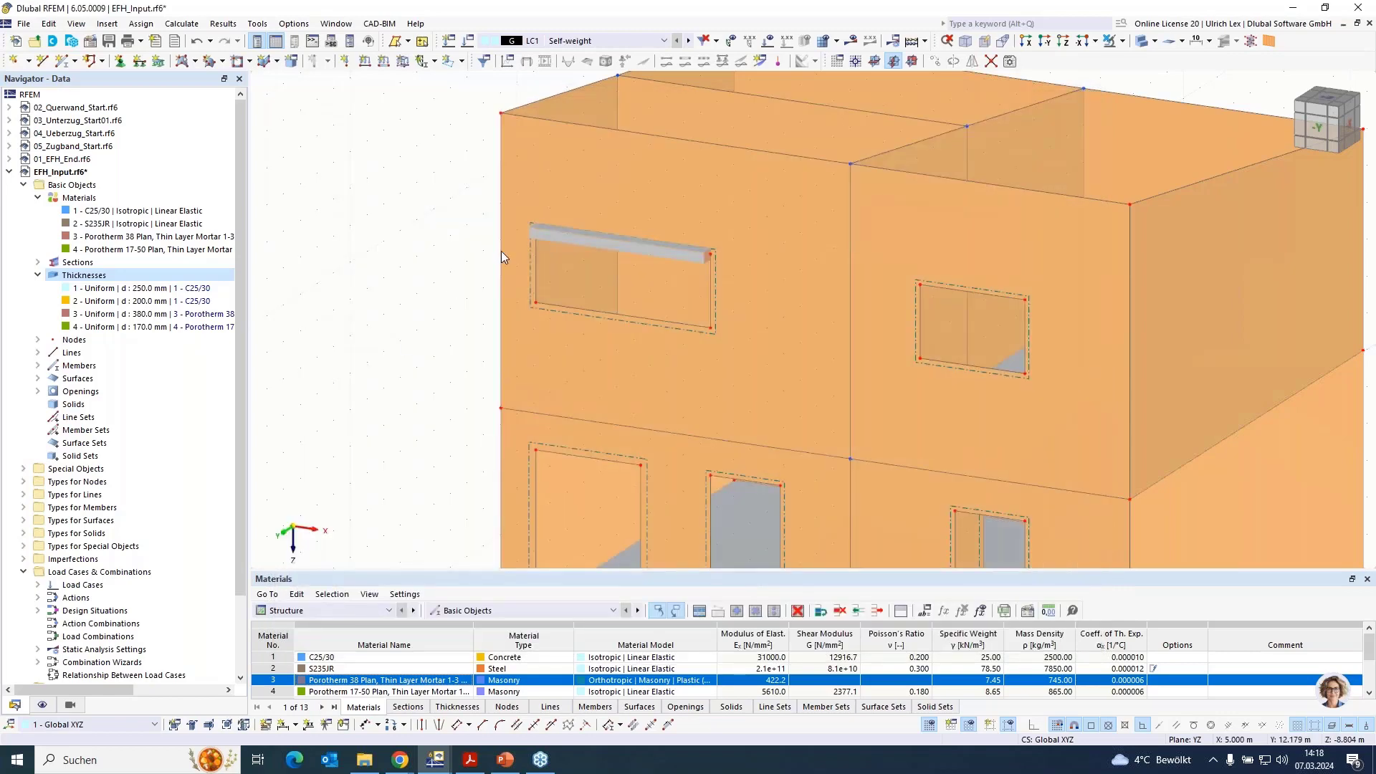
Display the model as wireframe and focus on the wide upper-storey window in the front facade.
{"action": "scroll", "coordinate": [552, 231], "scroll_direction": "down", "scroll_amount": 3}
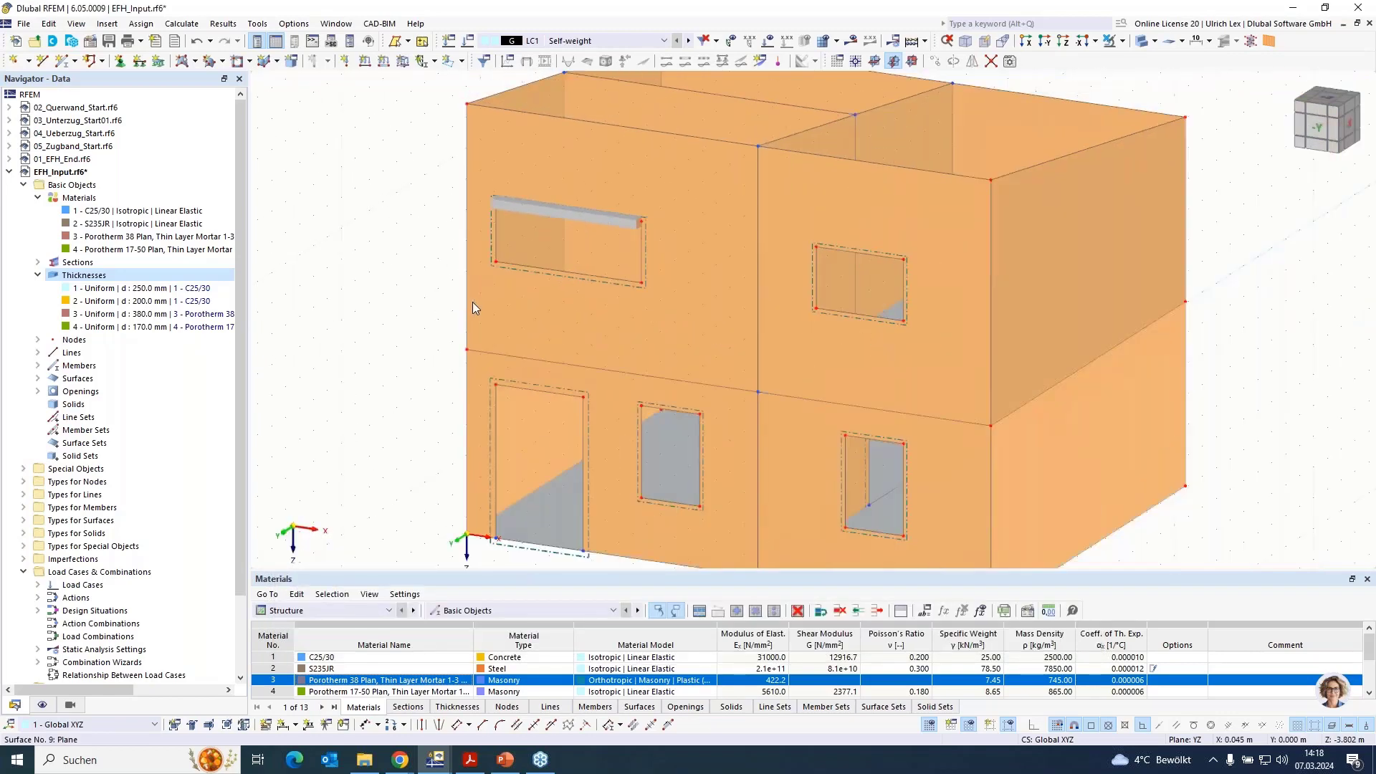
{"action": "scroll", "coordinate": [576, 243], "scroll_direction": "up", "scroll_amount": 3}
{"action": "middle_click_drag", "start_coordinate": [368, 251], "coordinate": [645, 308], "text": "ctrl"}
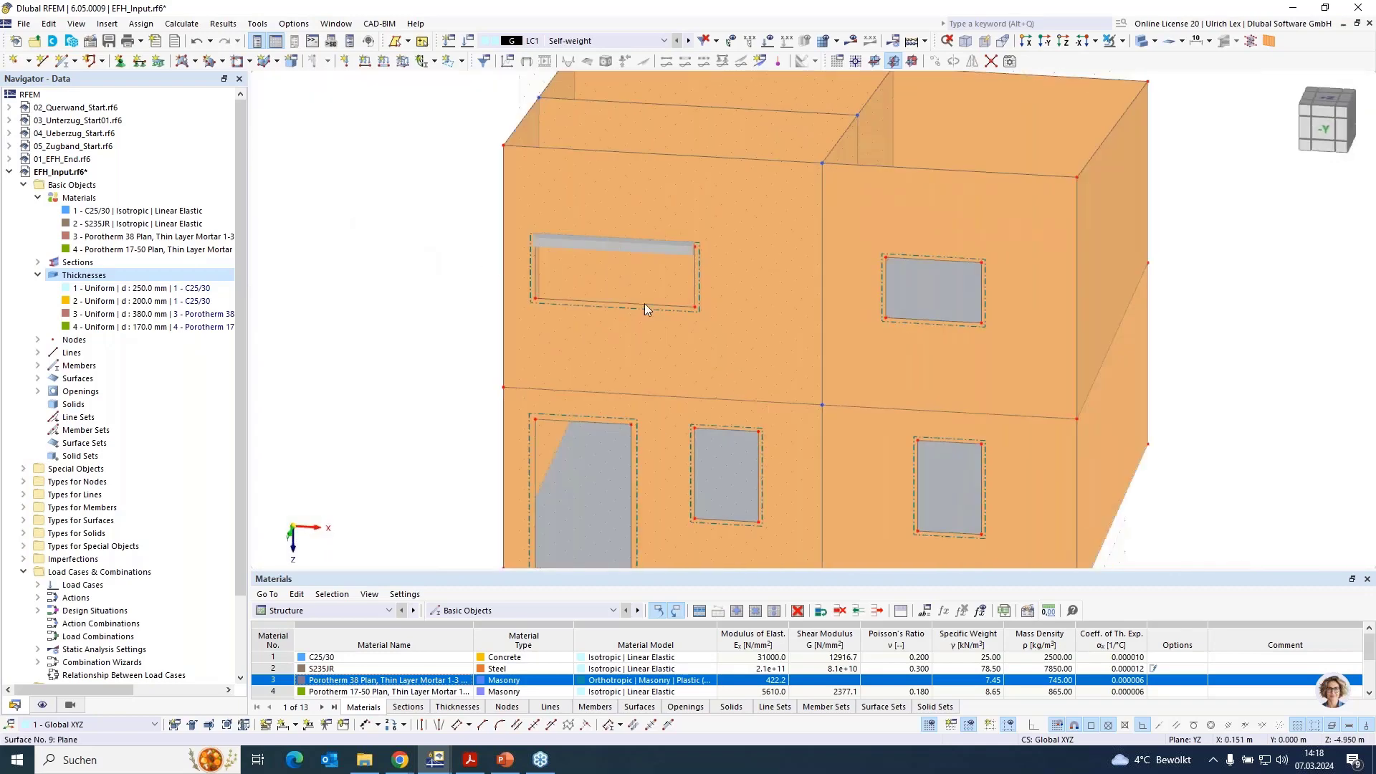
{"action": "scroll", "coordinate": [577, 257], "scroll_direction": "up", "scroll_amount": 5}
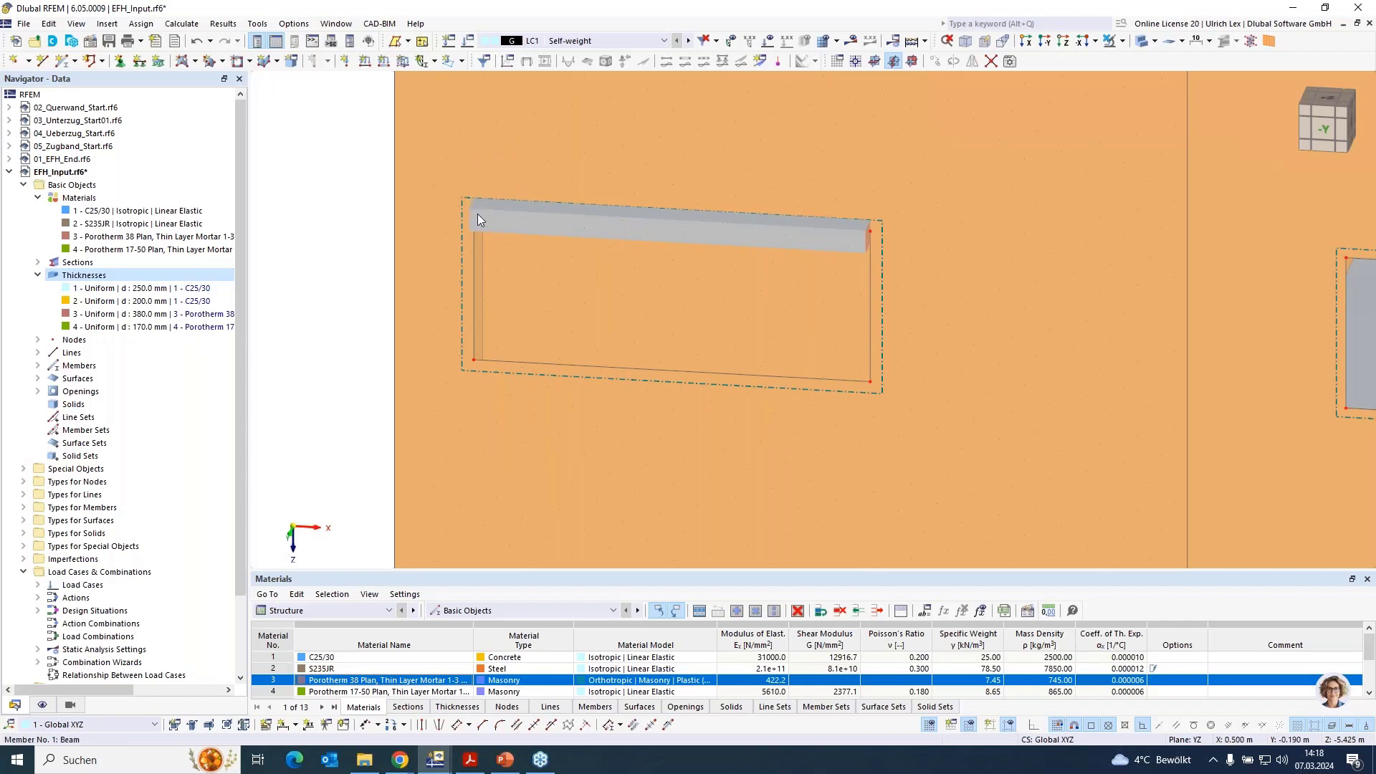
{"action": "left_click", "coordinate": [1142, 42]}
{"action": "left_click", "coordinate": [1145, 43]}
{"action": "scroll", "coordinate": [473, 215], "scroll_direction": "up", "scroll_amount": 3}
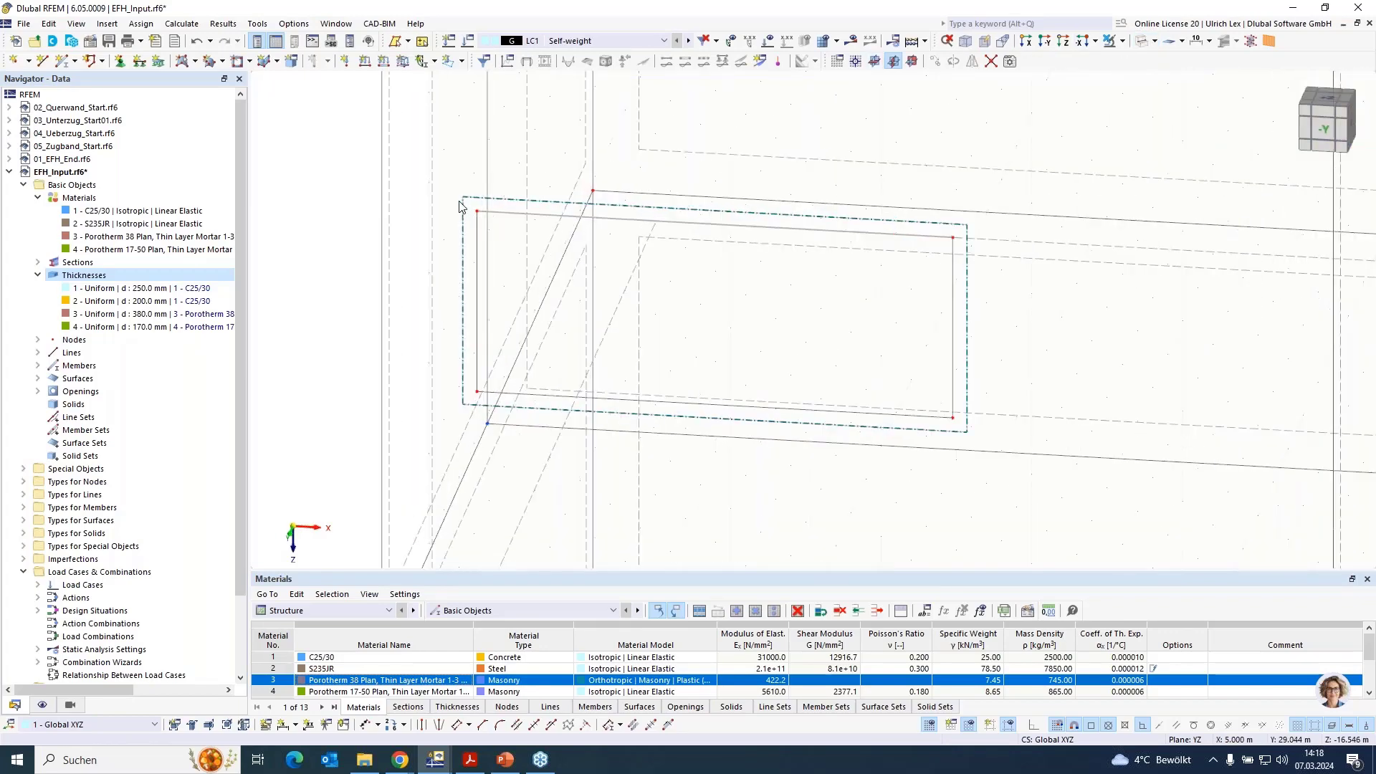
Copy the wide upper-storey window's upper left corner node by -0.125 m along X.
{"action": "left_click", "coordinate": [483, 215]}
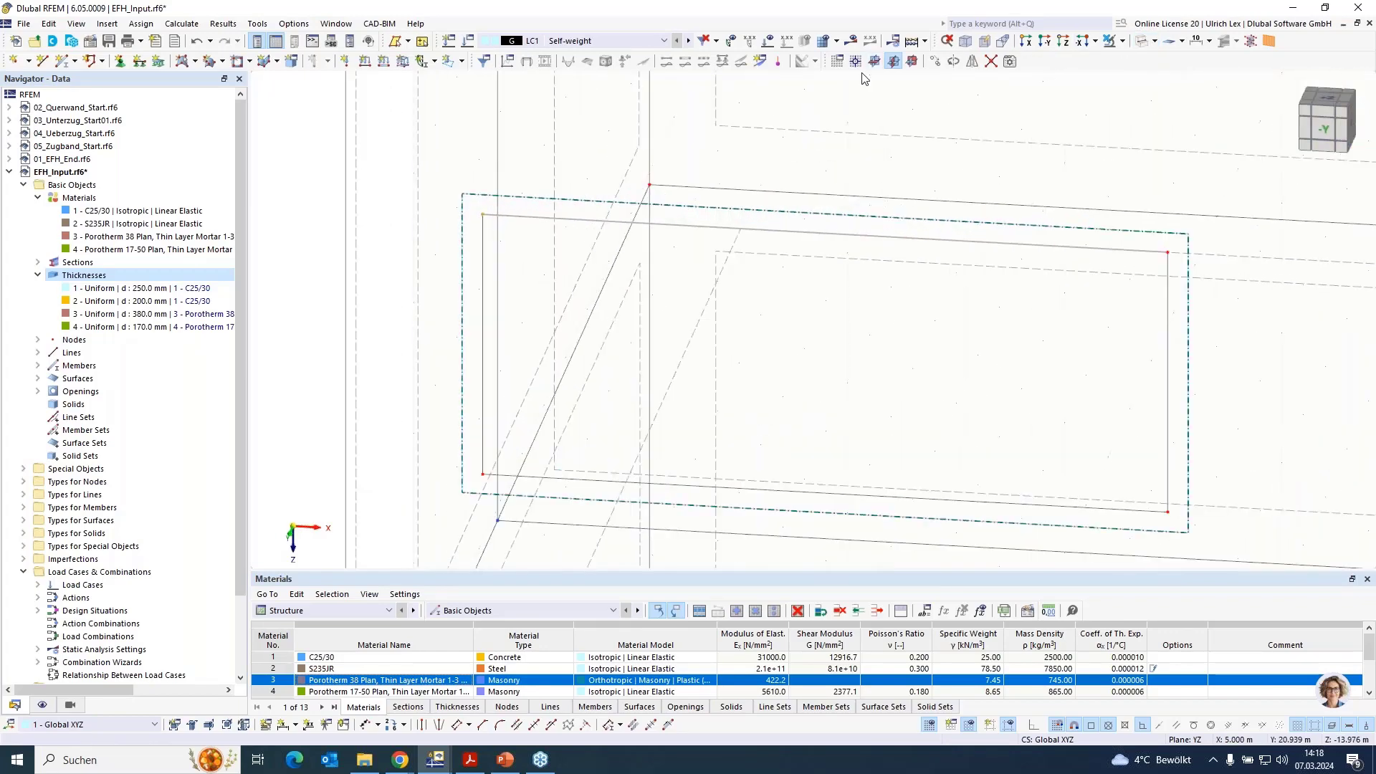
{"action": "left_click", "coordinate": [935, 62]}
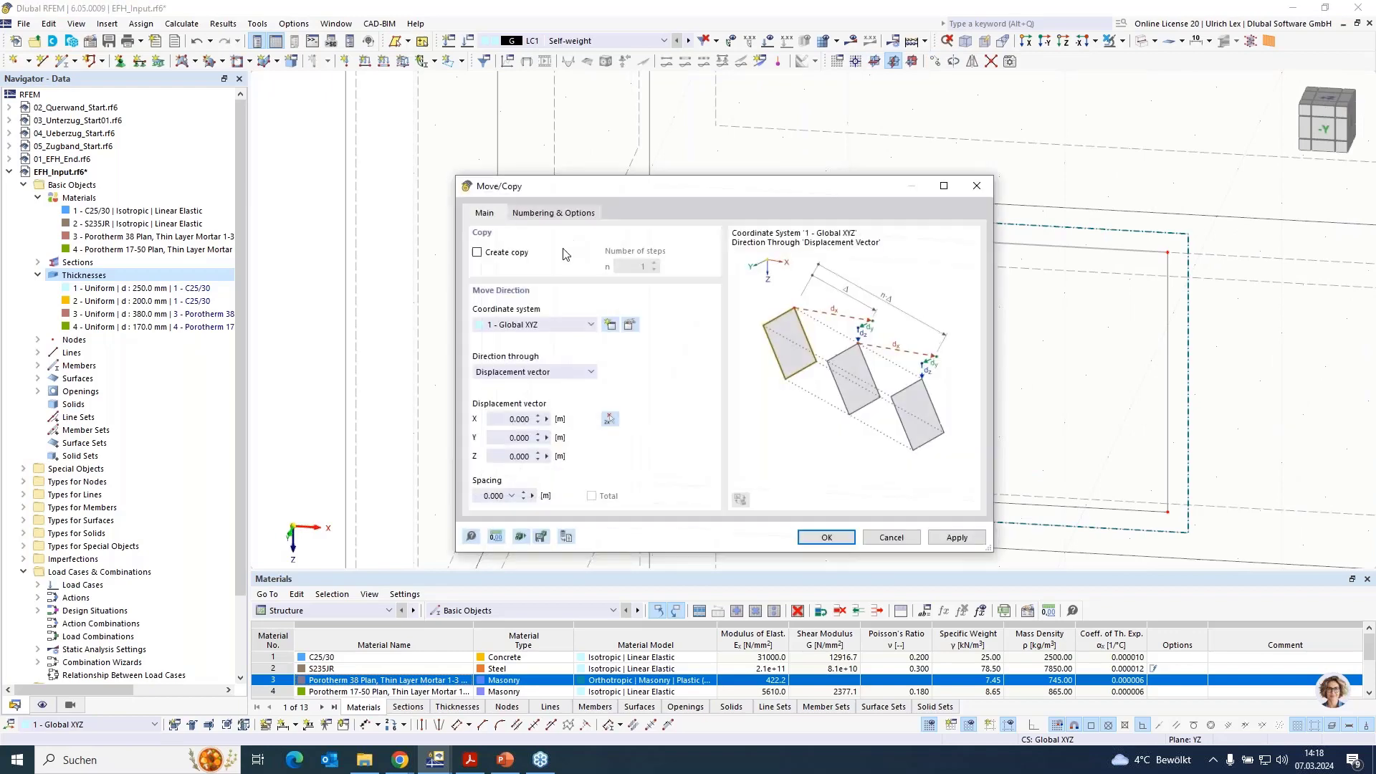
{"action": "left_click", "coordinate": [476, 253]}
{"action": "left_click", "coordinate": [541, 420]}
{"action": "type", "text": "-0,125"}
{"action": "key", "text": "Return"}
Copy the wide upper-storey window's upper right corner node by 0.125 m along X.
{"action": "scroll", "coordinate": [725, 344], "scroll_direction": "down", "scroll_amount": 2}
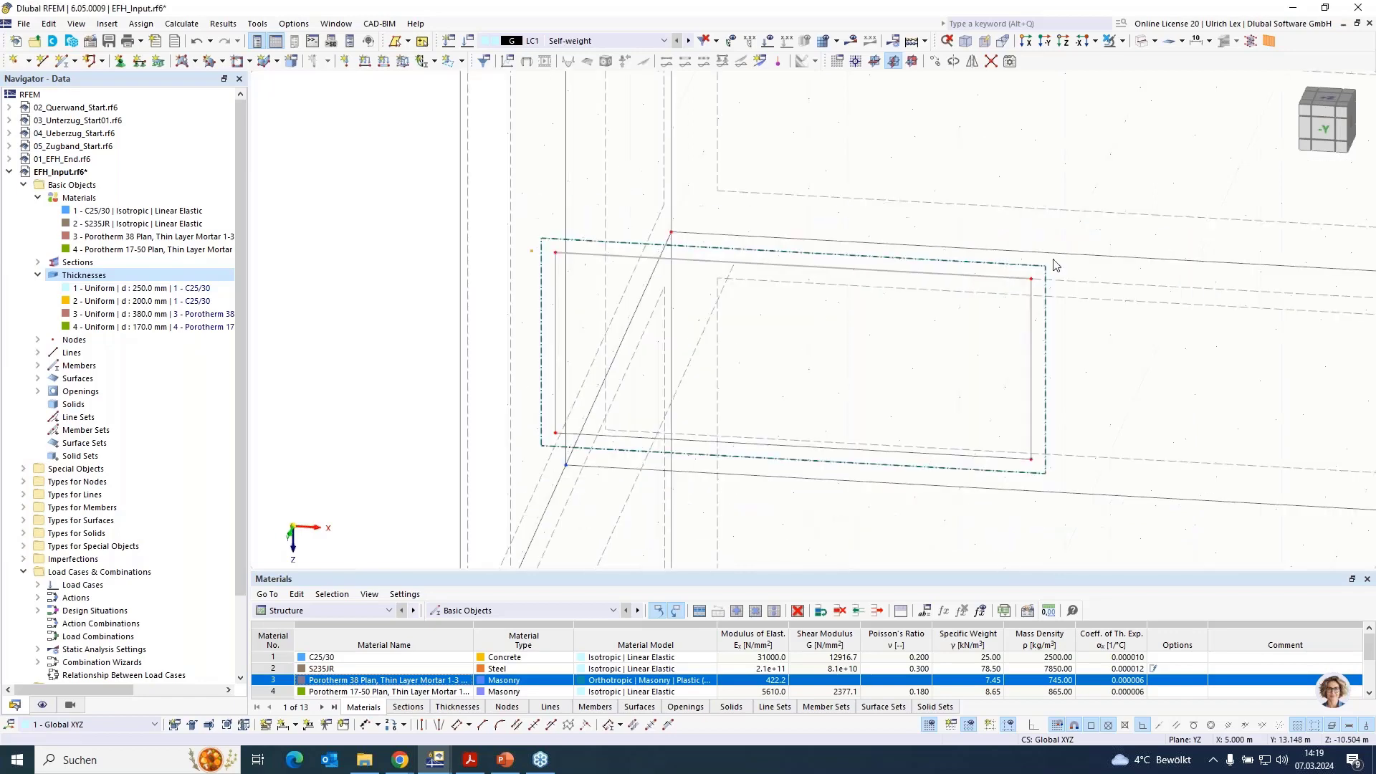
{"action": "scroll", "coordinate": [1049, 272], "scroll_direction": "up", "scroll_amount": 1}
{"action": "scroll", "coordinate": [1031, 283], "scroll_direction": "up", "scroll_amount": 1}
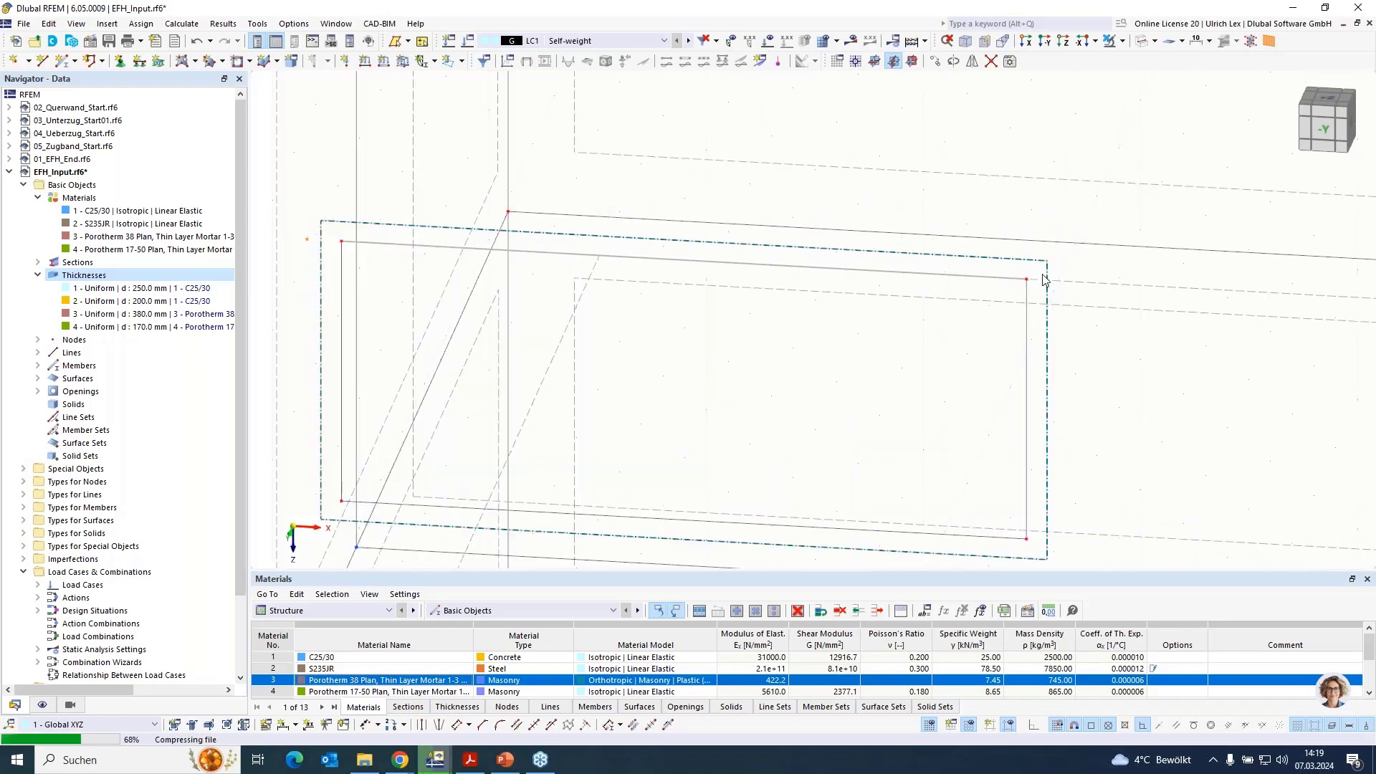
{"action": "scroll", "coordinate": [1028, 285], "scroll_direction": "up", "scroll_amount": 1}
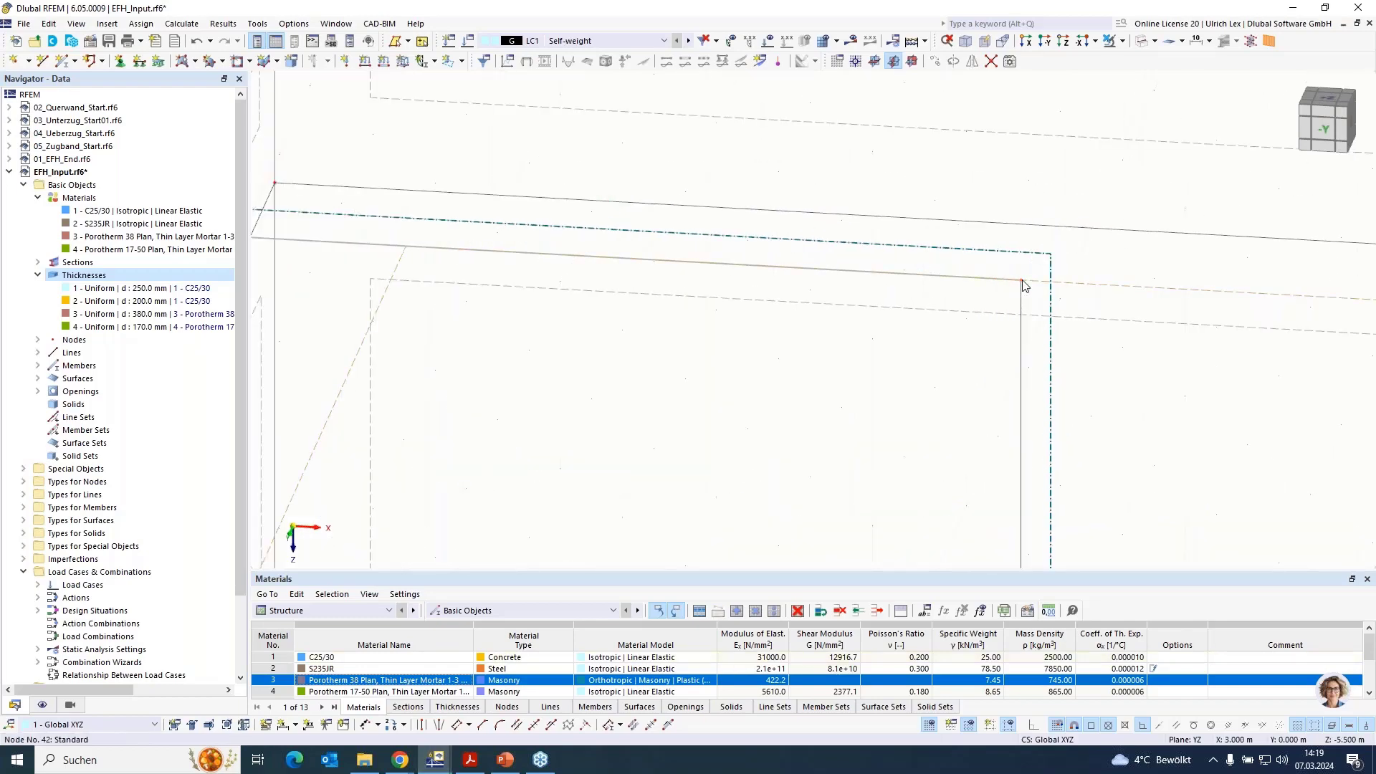
{"action": "left_click", "coordinate": [940, 65]}
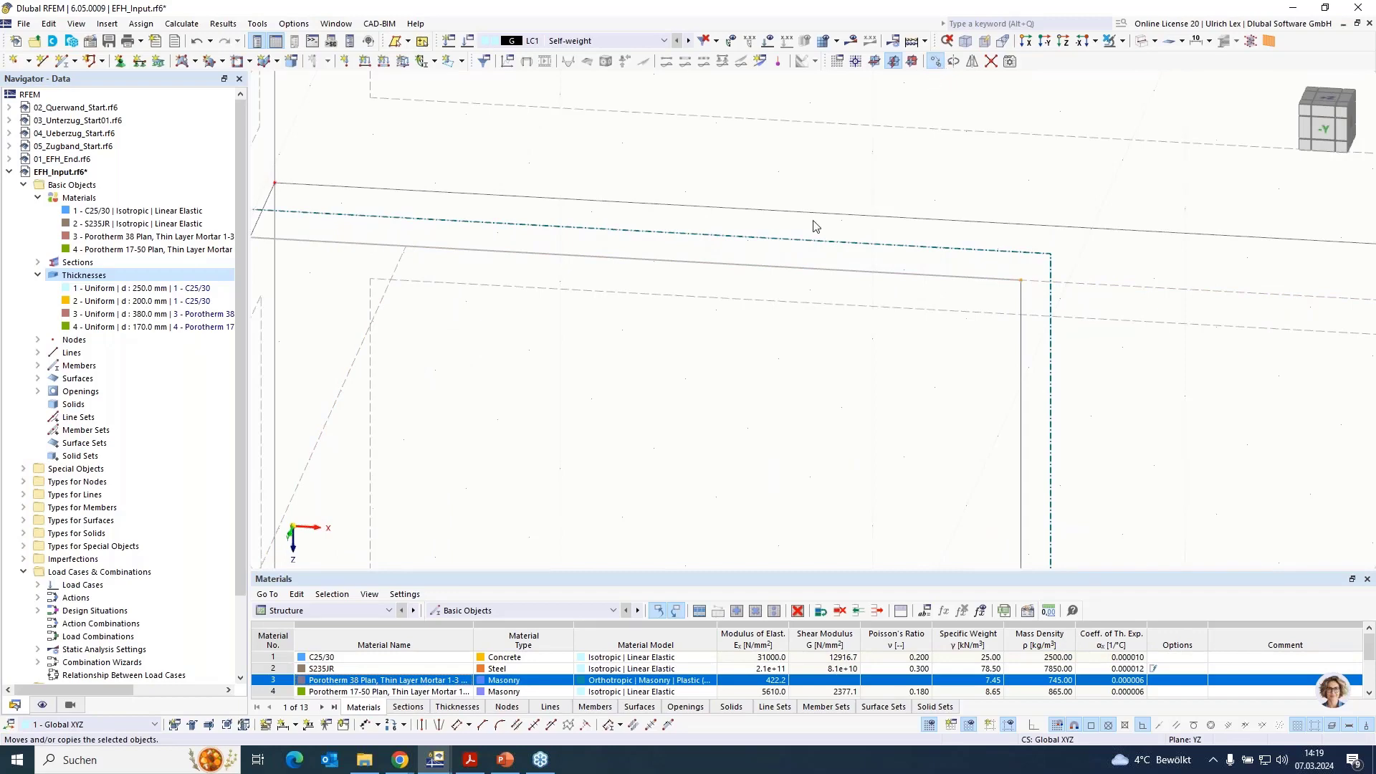
{"action": "left_click", "coordinate": [499, 417]}
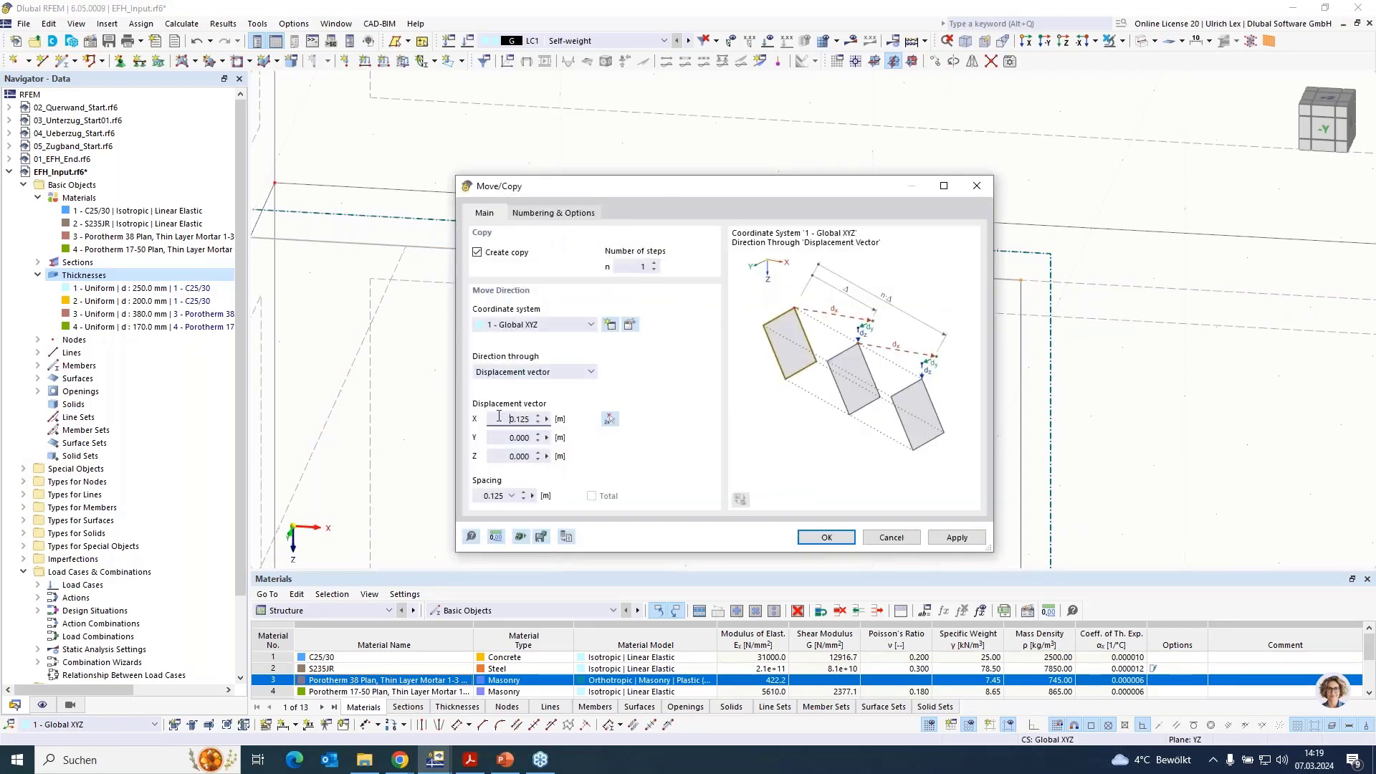
{"action": "key", "text": "Return"}
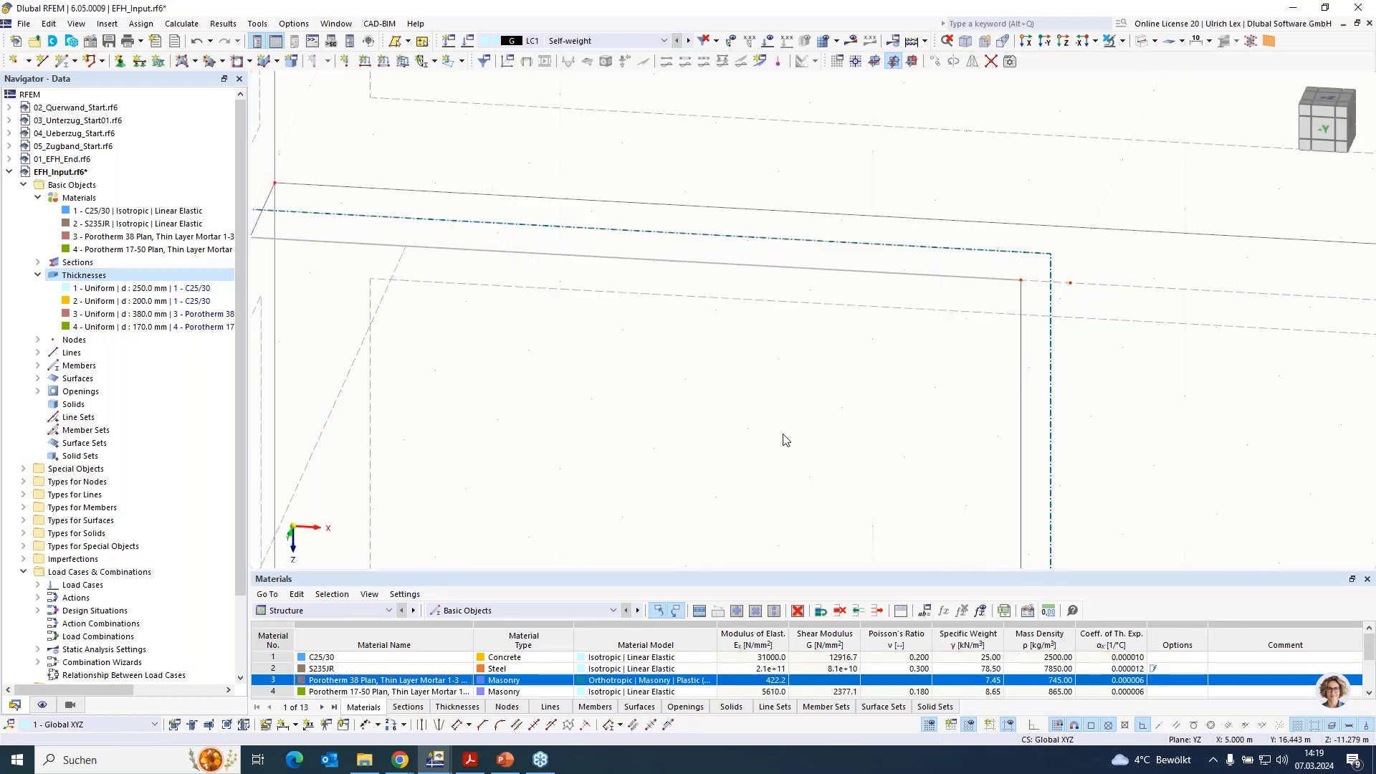
Draw two short lines joining the copied nodes to the wide window's upper corners, extending the lintel axis on both sides.
{"action": "scroll", "coordinate": [873, 466], "scroll_direction": "up", "scroll_amount": 2}
{"action": "scroll", "coordinate": [874, 466], "scroll_direction": "down", "scroll_amount": 2}
{"action": "scroll", "coordinate": [584, 415], "scroll_direction": "up", "scroll_amount": 1}
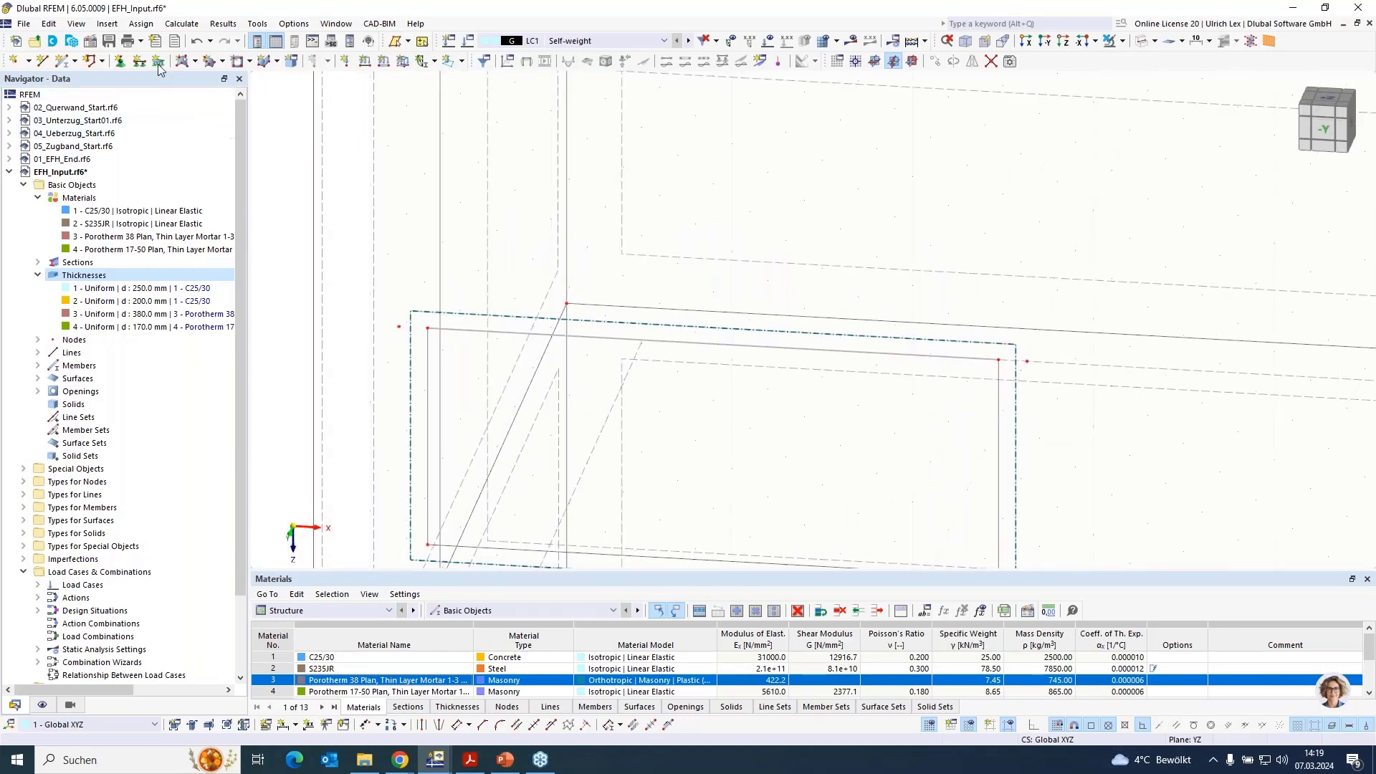
{"action": "left_click", "coordinate": [42, 60]}
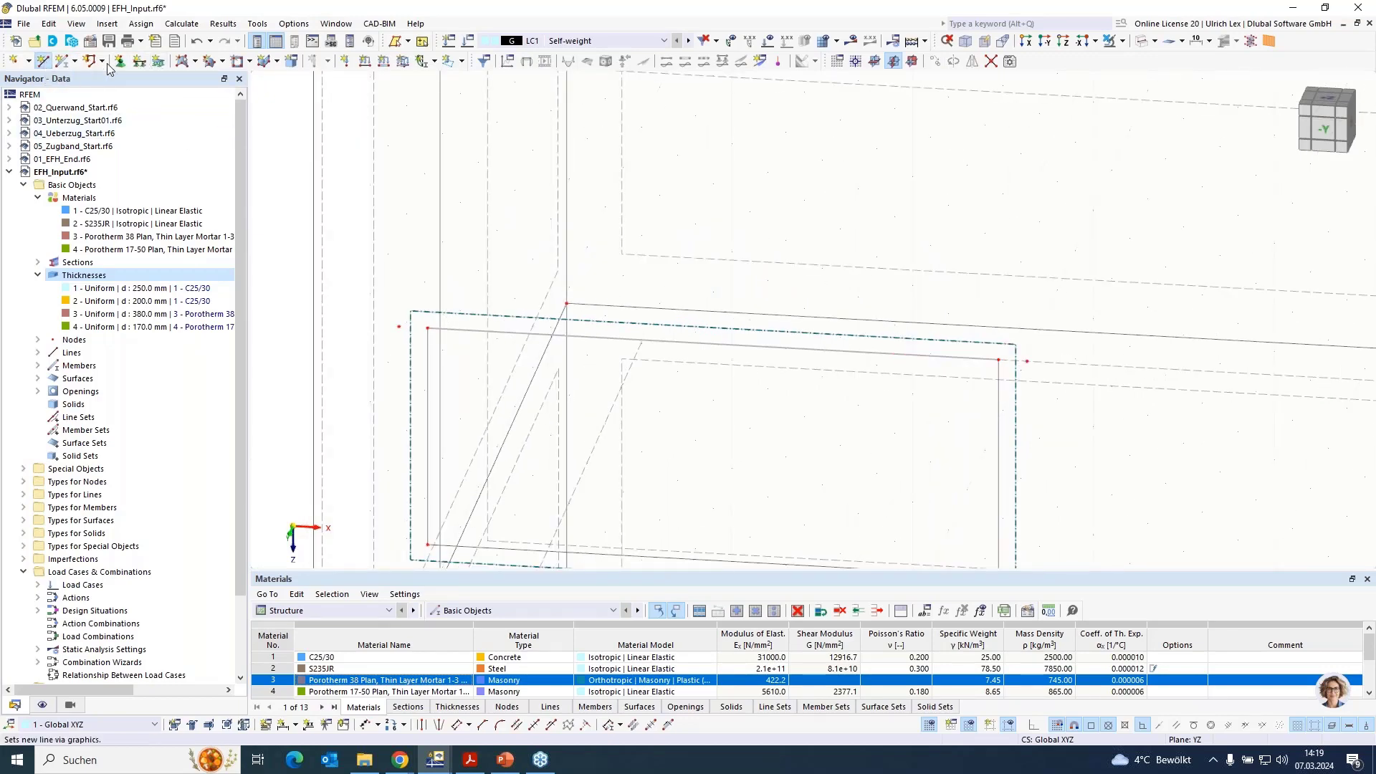
{"action": "left_click", "coordinate": [400, 327]}
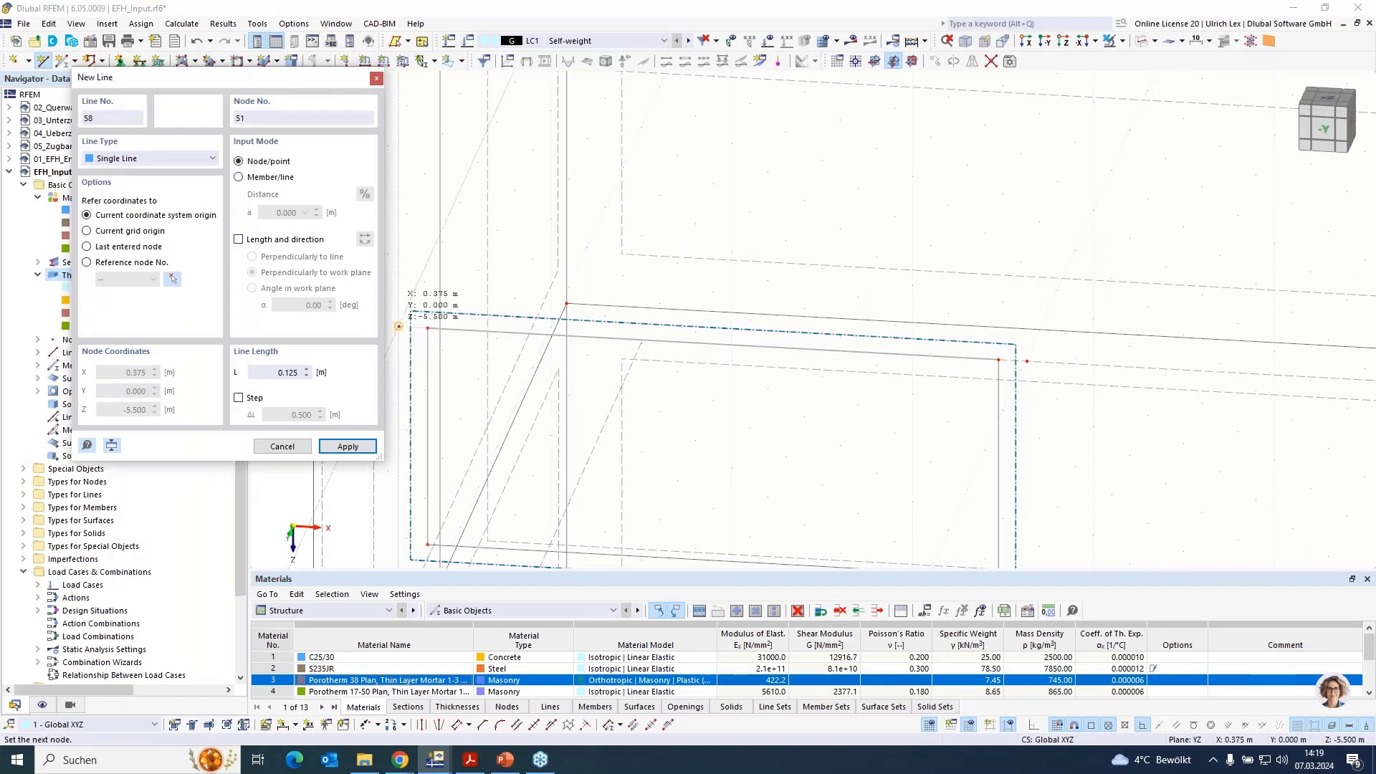
{"action": "right_click", "coordinate": [976, 379]}
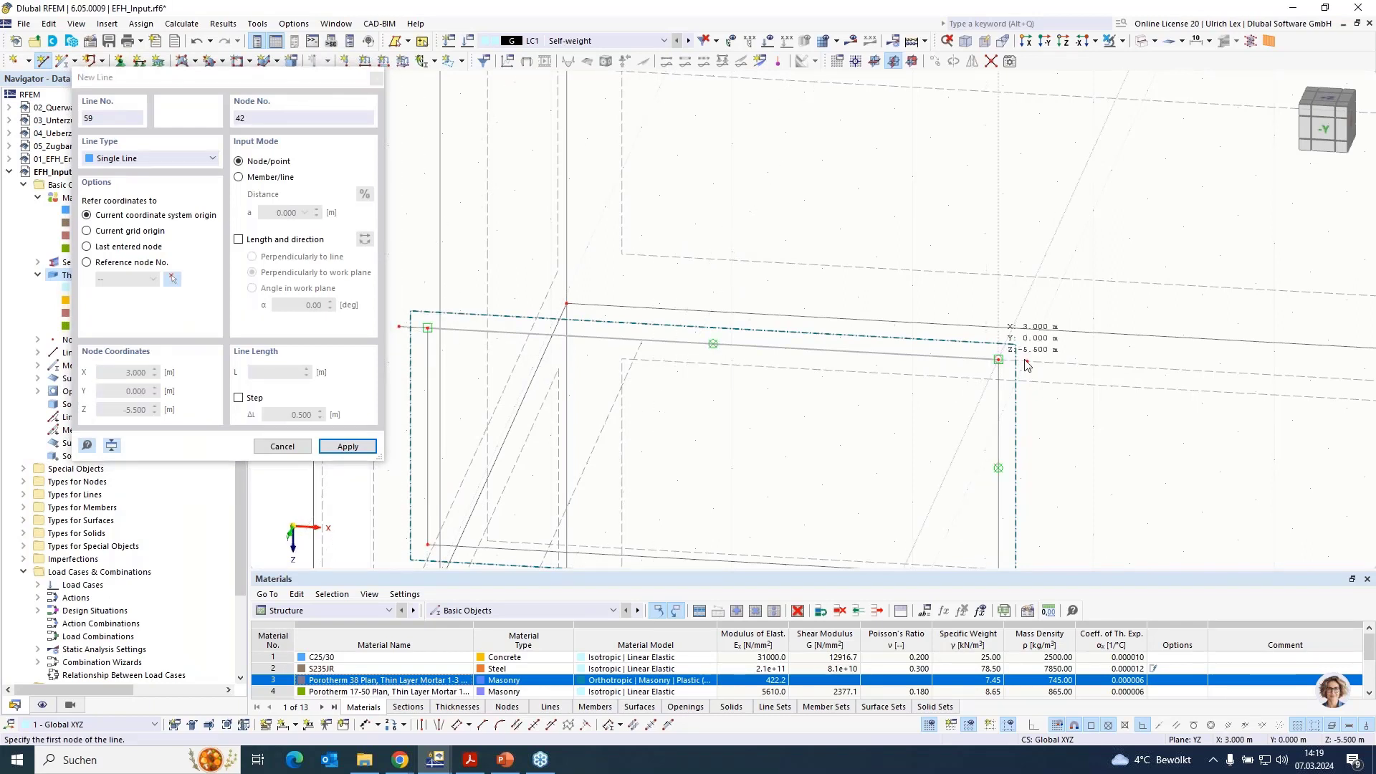
{"action": "left_click", "coordinate": [998, 359]}
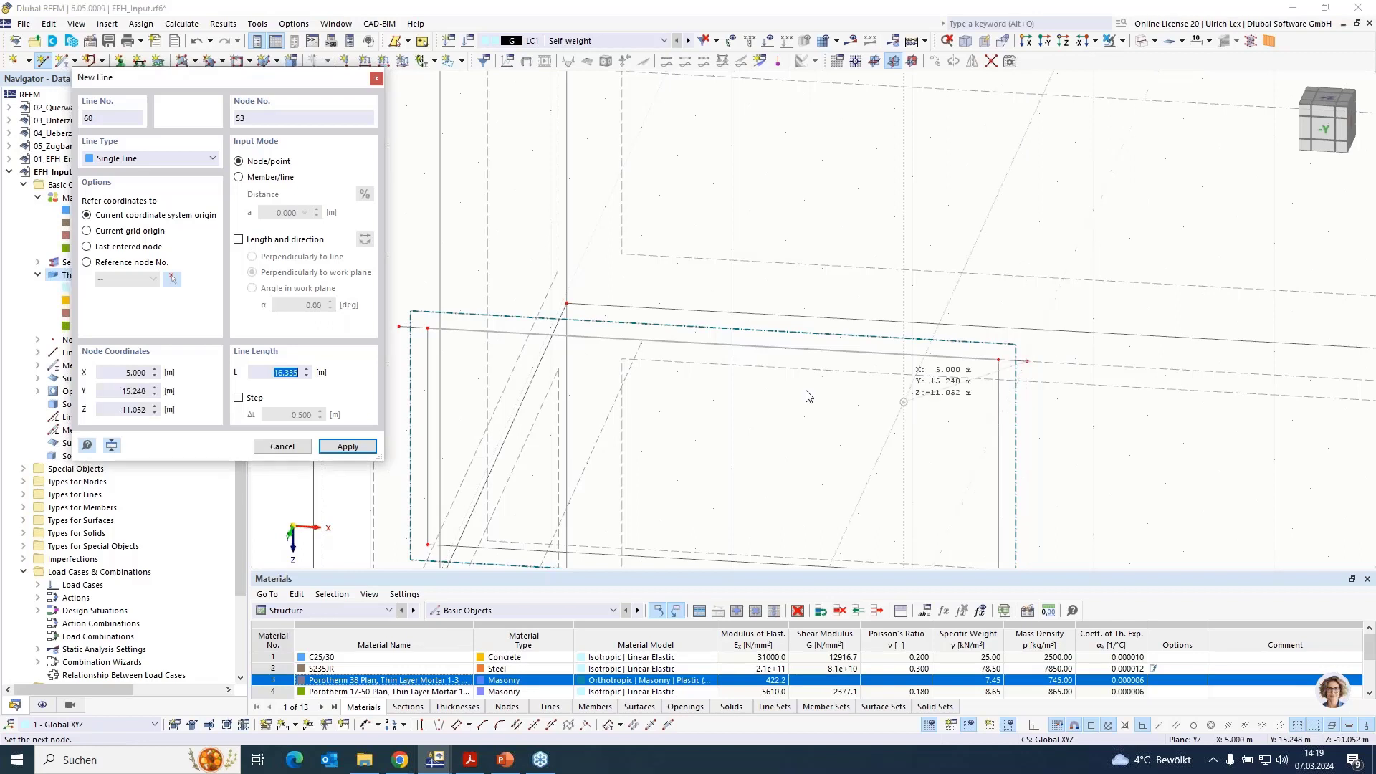
{"action": "right_click", "coordinate": [899, 409]}
{"action": "right_click", "coordinate": [568, 430]}
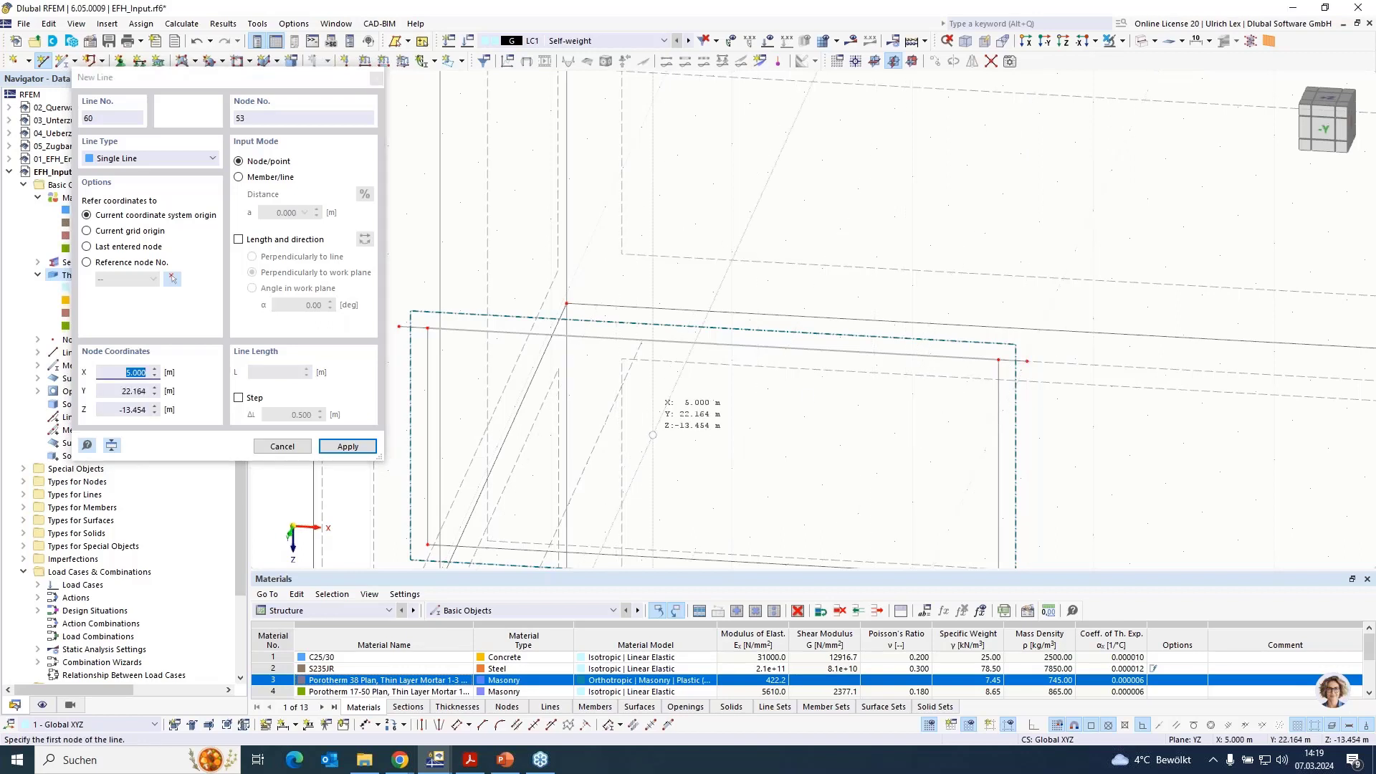
Assign beam members with the R_M1 380/150 C25/30 section to both short lintel extension lines.
{"action": "double_click", "coordinate": [1014, 367]}
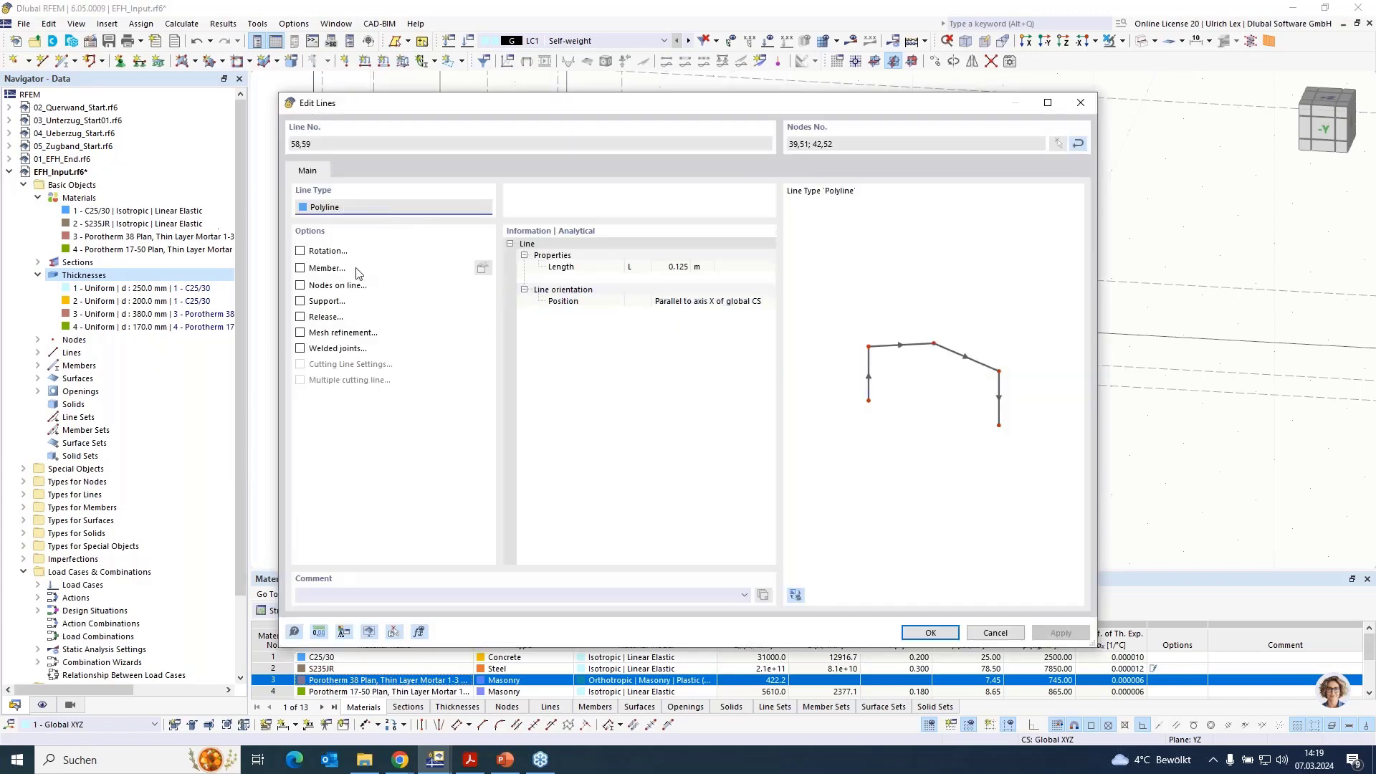
{"action": "left_click", "coordinate": [301, 269]}
{"action": "key", "text": "space"}
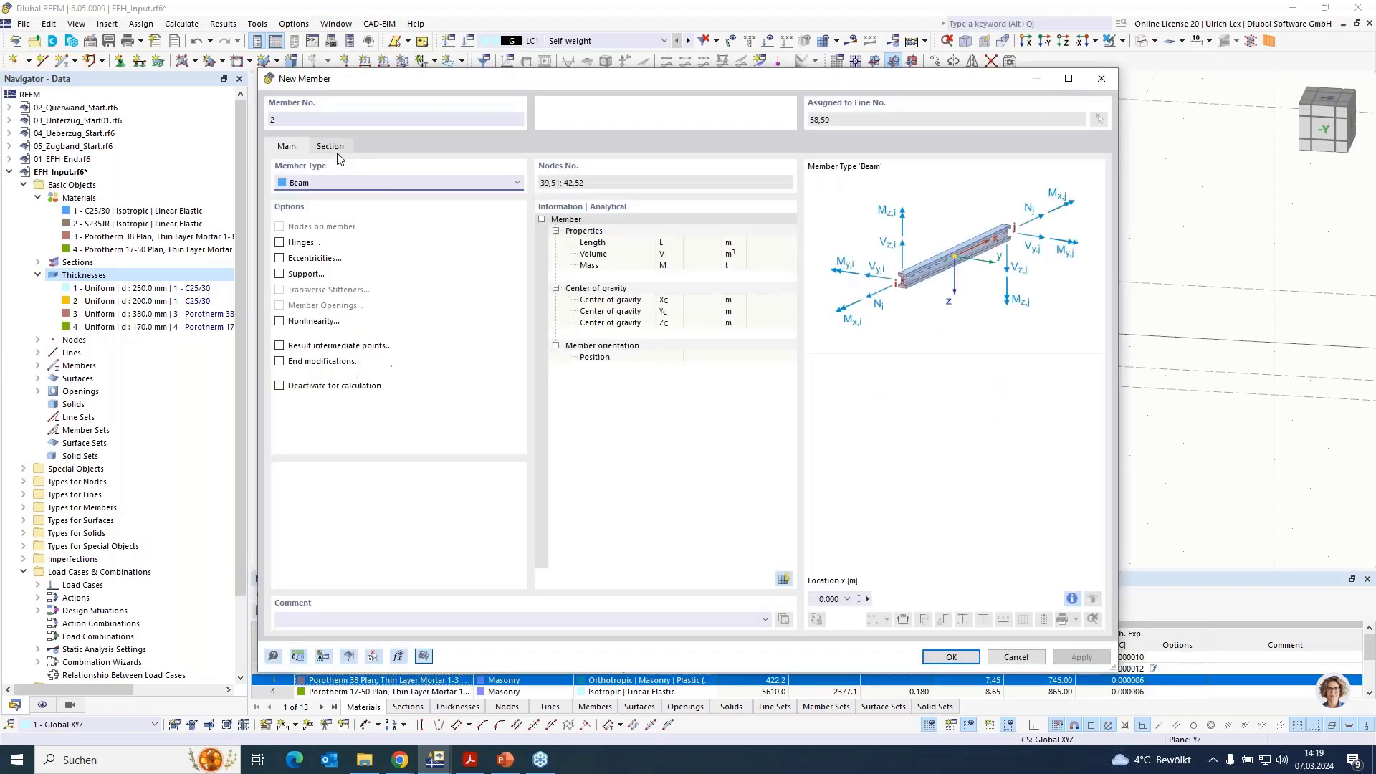
{"action": "left_click", "coordinate": [331, 146]}
{"action": "left_click", "coordinate": [415, 501]}
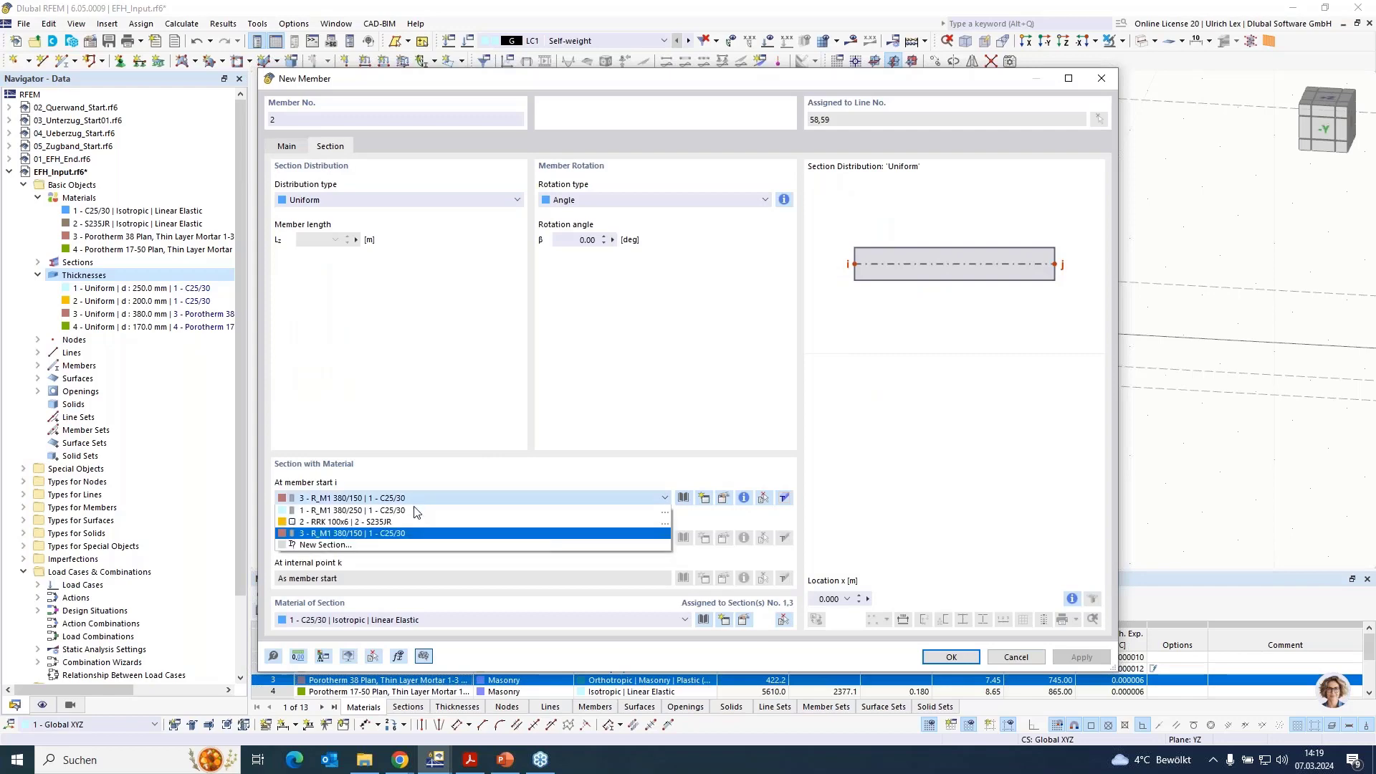
{"action": "left_click", "coordinate": [414, 534]}
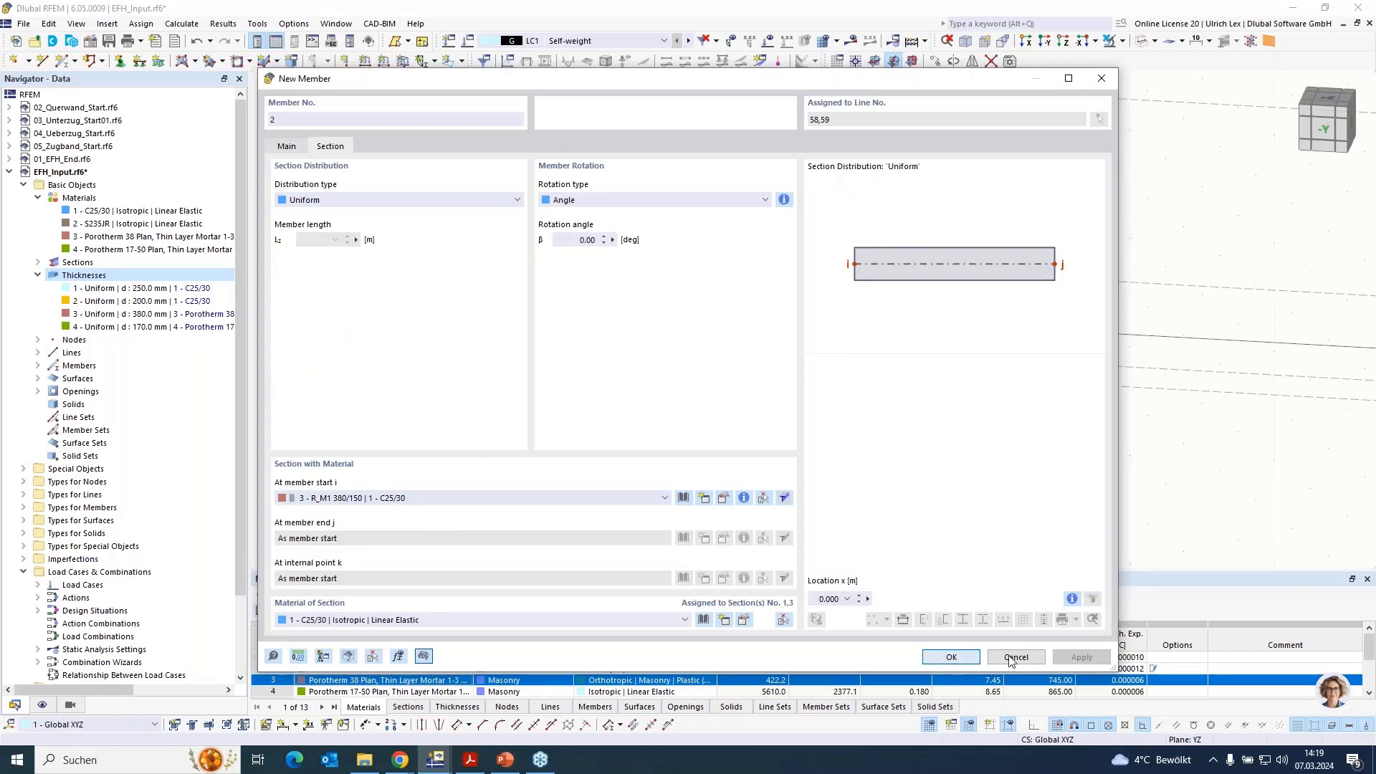
{"action": "left_click", "coordinate": [949, 656]}
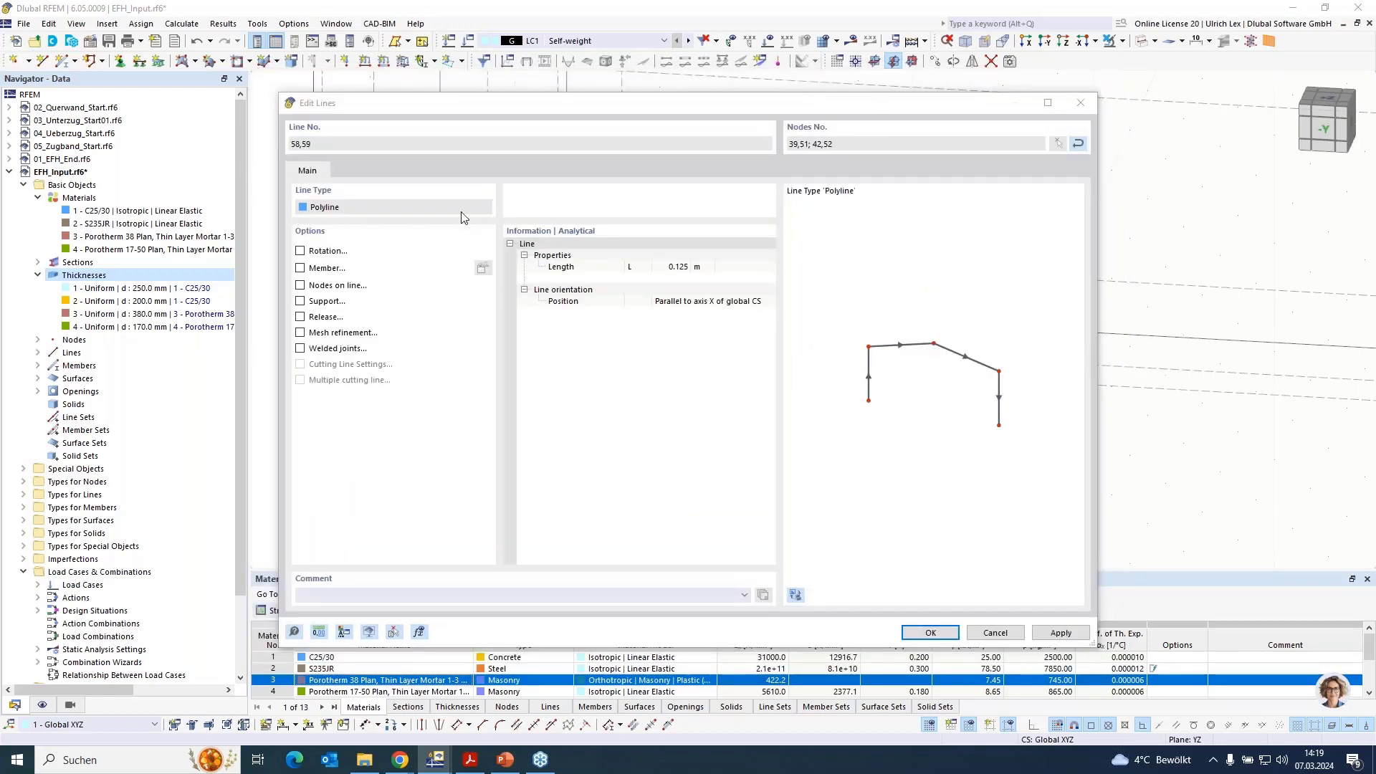
{"action": "key", "text": "Return"}
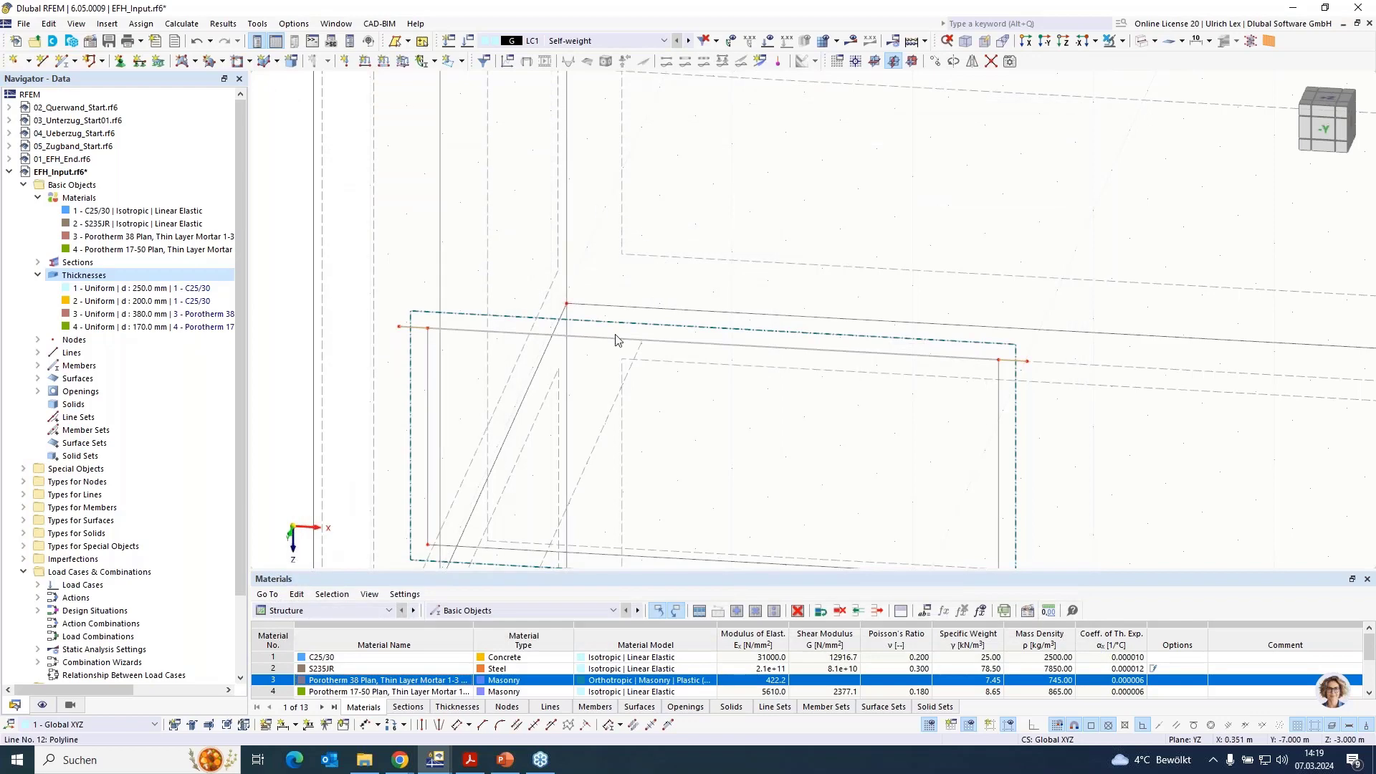
Assign beam members with the R_M1 380/150 C25/30 section to the top edges of the other four front facade openings.
{"action": "scroll", "coordinate": [787, 279], "scroll_direction": "down", "scroll_amount": 5}
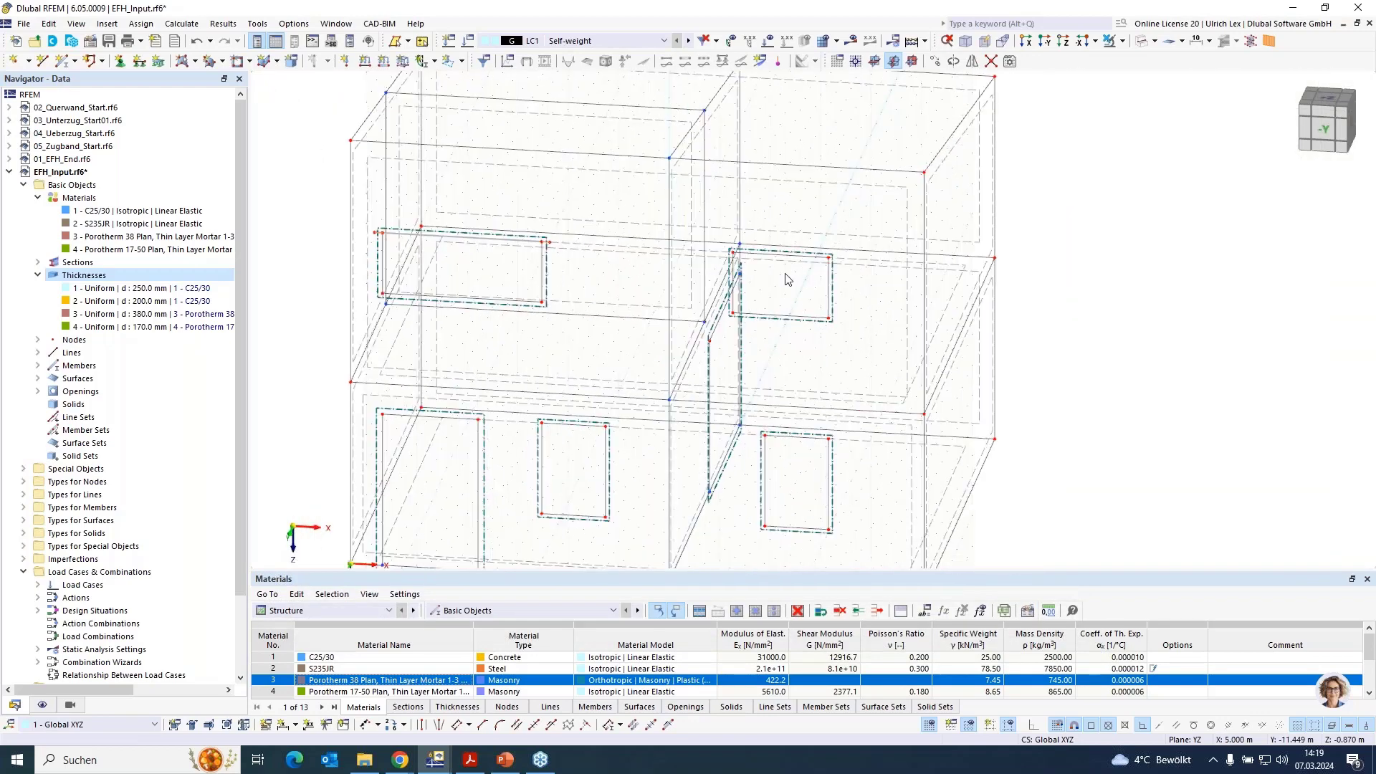
{"action": "scroll", "coordinate": [787, 279], "scroll_direction": "up", "scroll_amount": 2}
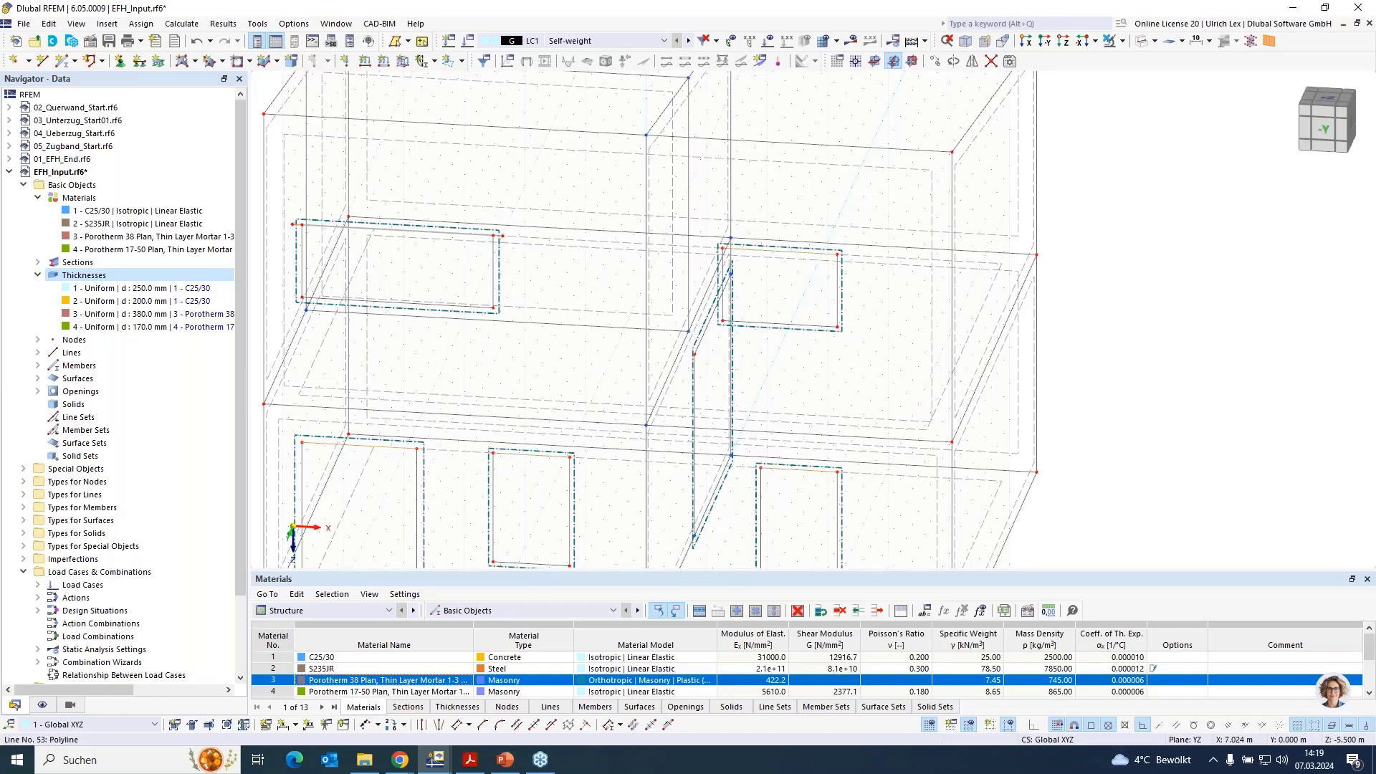
{"action": "double_click", "coordinate": [780, 251]}
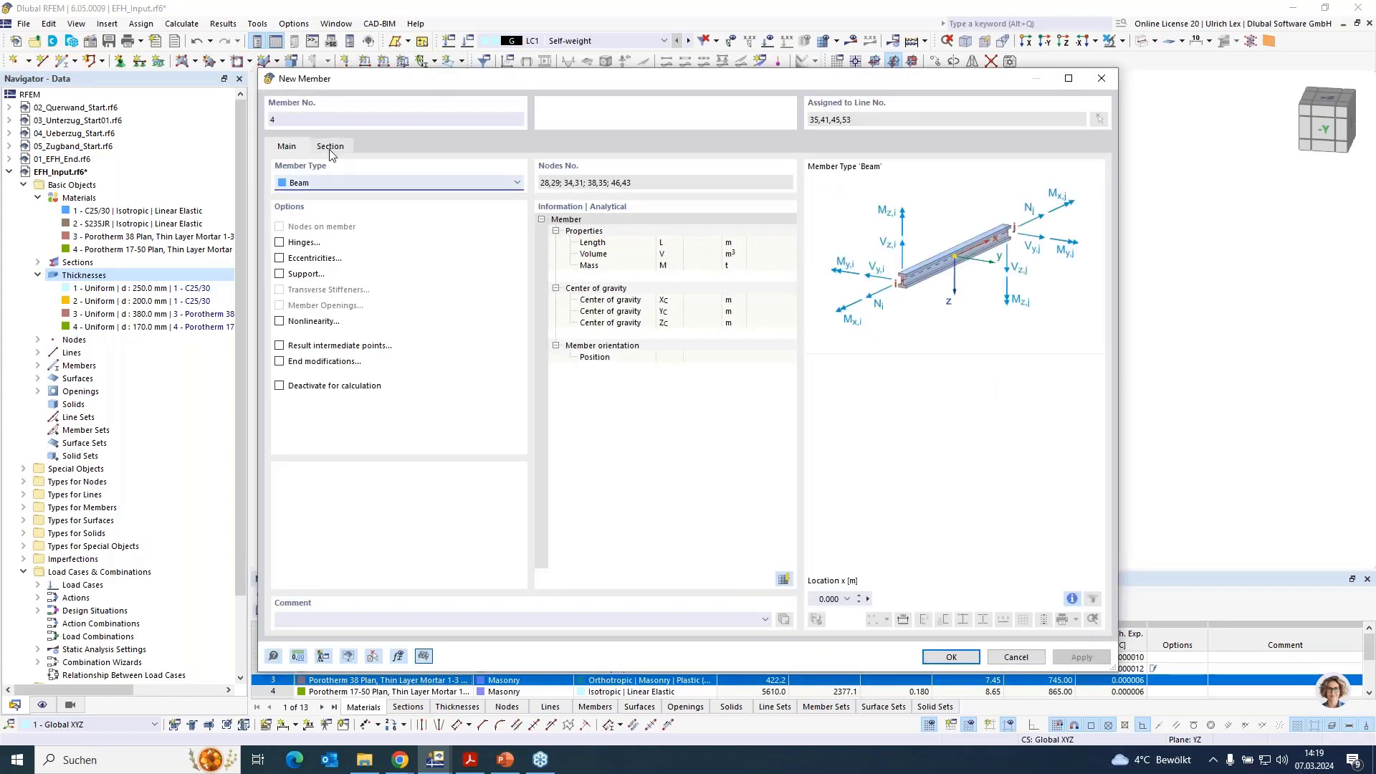
{"action": "left_click", "coordinate": [330, 147]}
{"action": "left_click", "coordinate": [950, 658]}
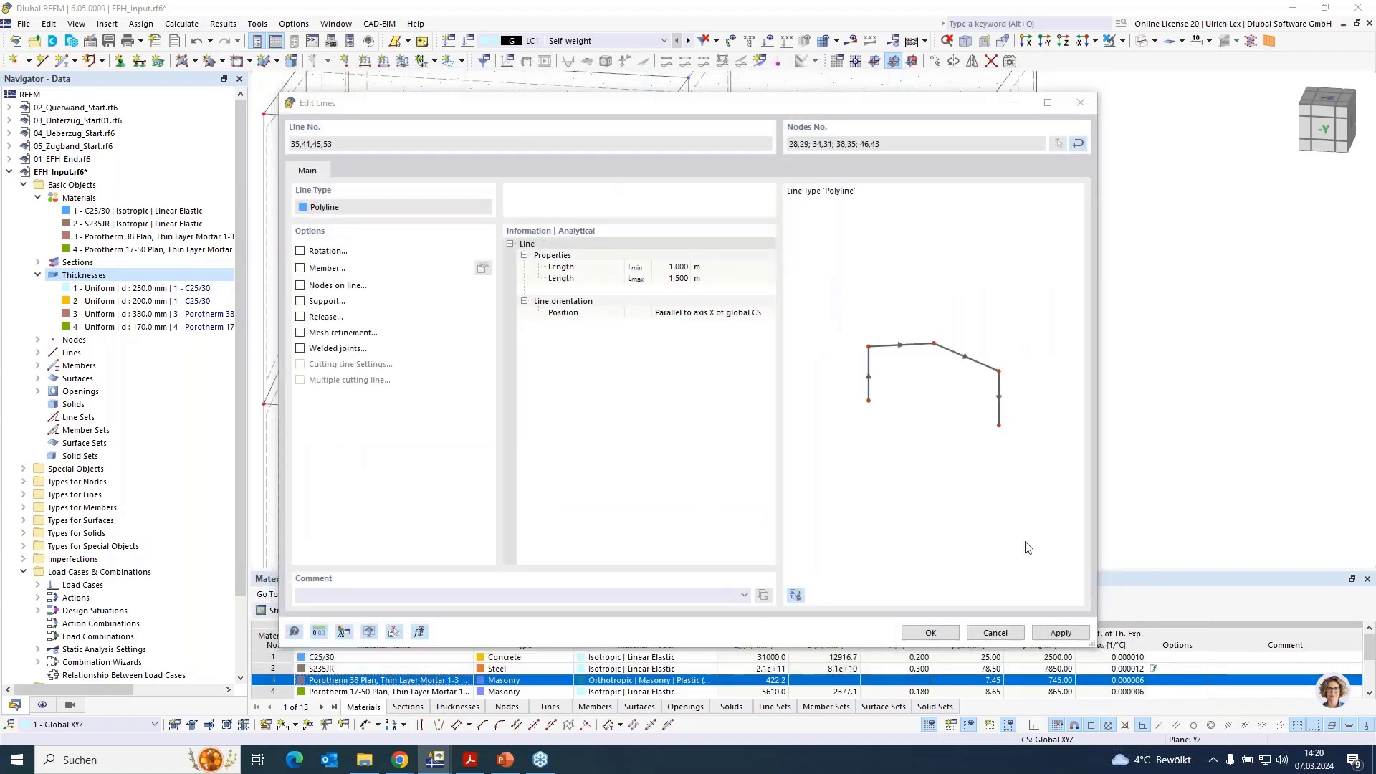
{"action": "left_click", "coordinate": [930, 632]}
Start a new beam member on the top edge of the large ground-floor opening in the interior wall at X = 5 m.
{"action": "scroll", "coordinate": [768, 333], "scroll_direction": "down", "scroll_amount": 2}
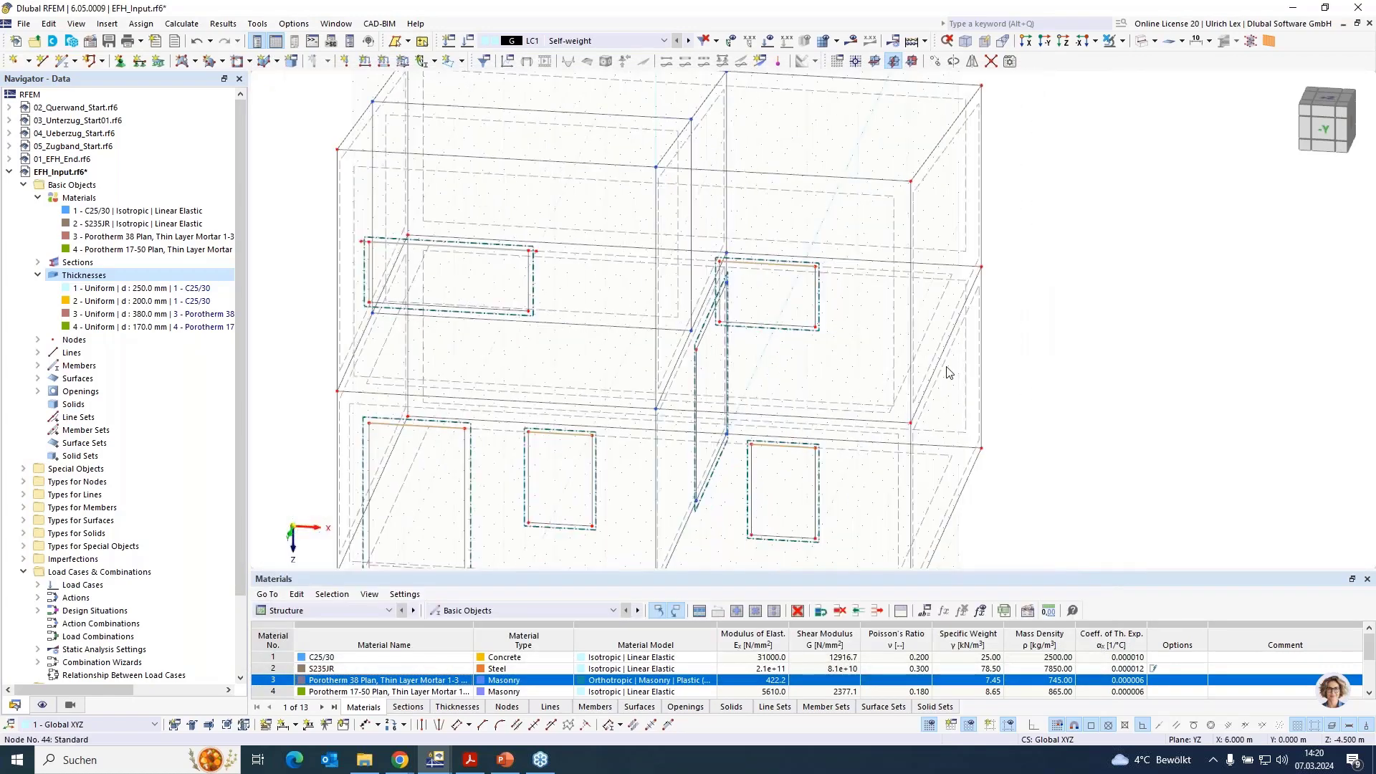
{"action": "middle_click_drag", "start_coordinate": [1123, 450], "coordinate": [968, 378], "text": "ctrl"}
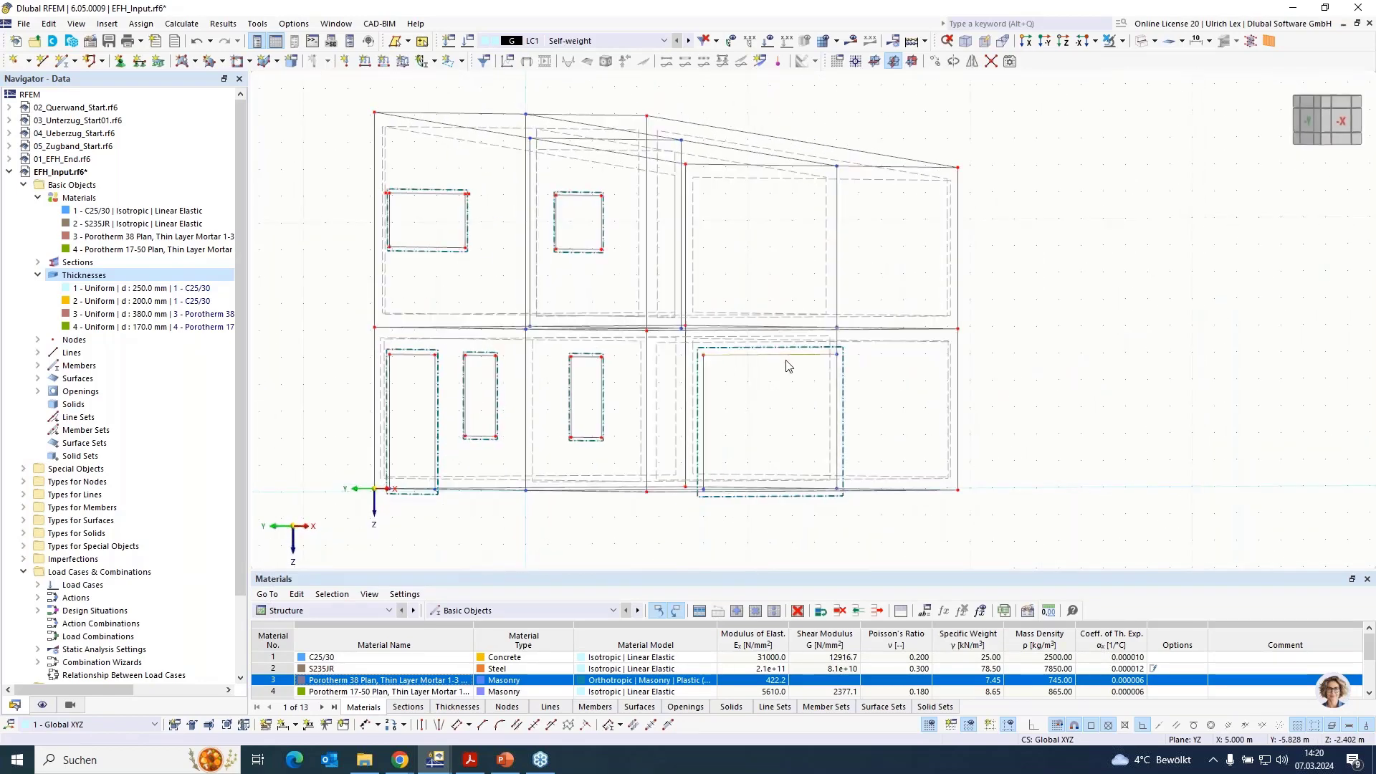
{"action": "double_click", "coordinate": [789, 361]}
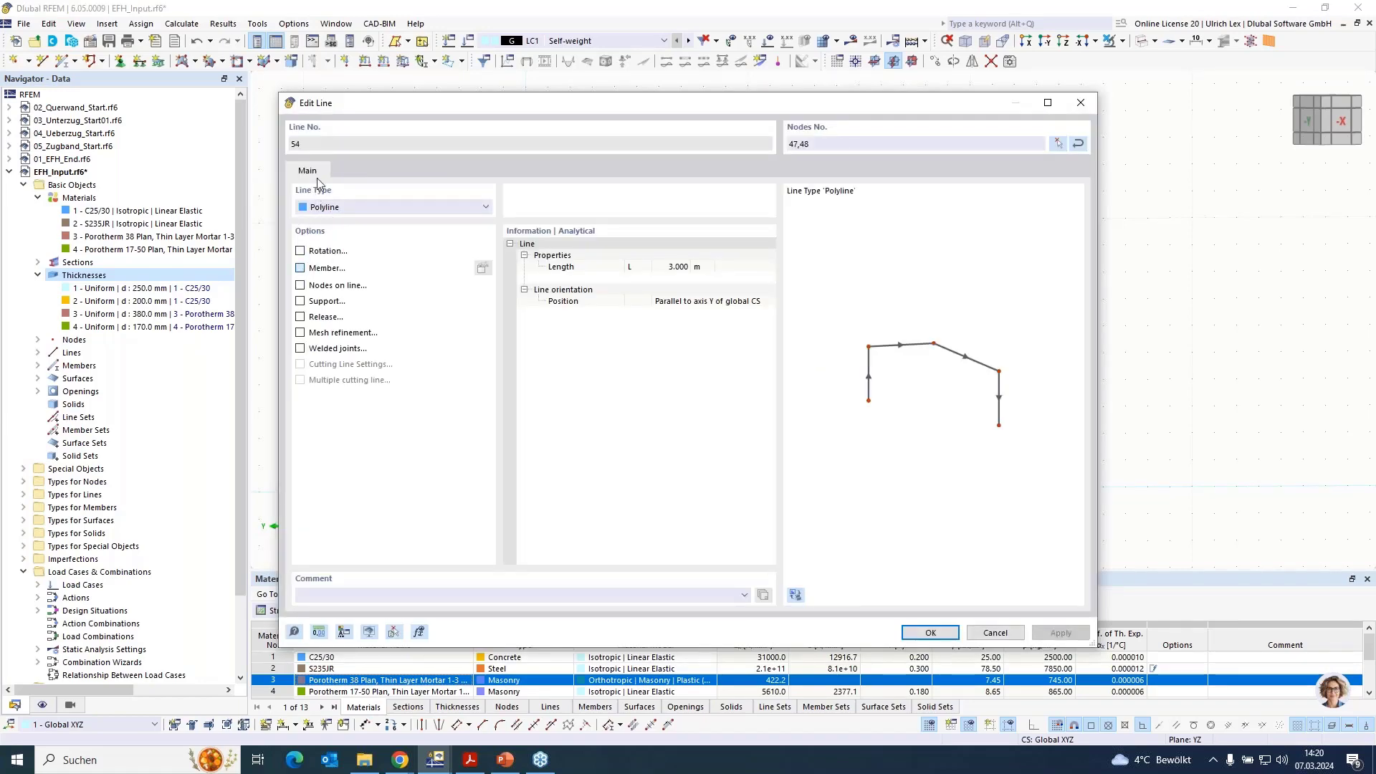
{"action": "left_click", "coordinate": [300, 268]}
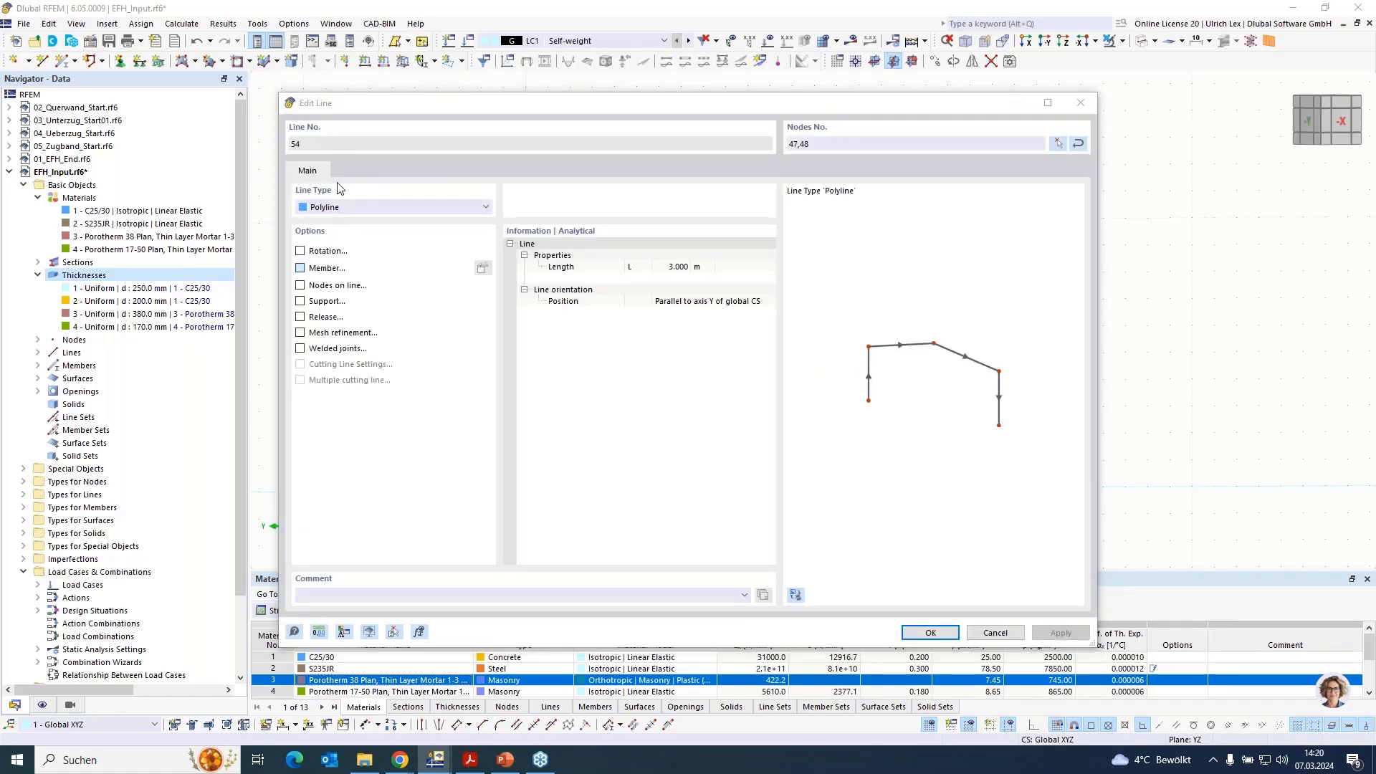
{"action": "left_click", "coordinate": [330, 145]}
Create a 170 x 250 mm massive rectangular C25/30 section, R_M1 170/250, and assign it to the interior opening's lintel beam.
{"action": "left_click", "coordinate": [423, 497]}
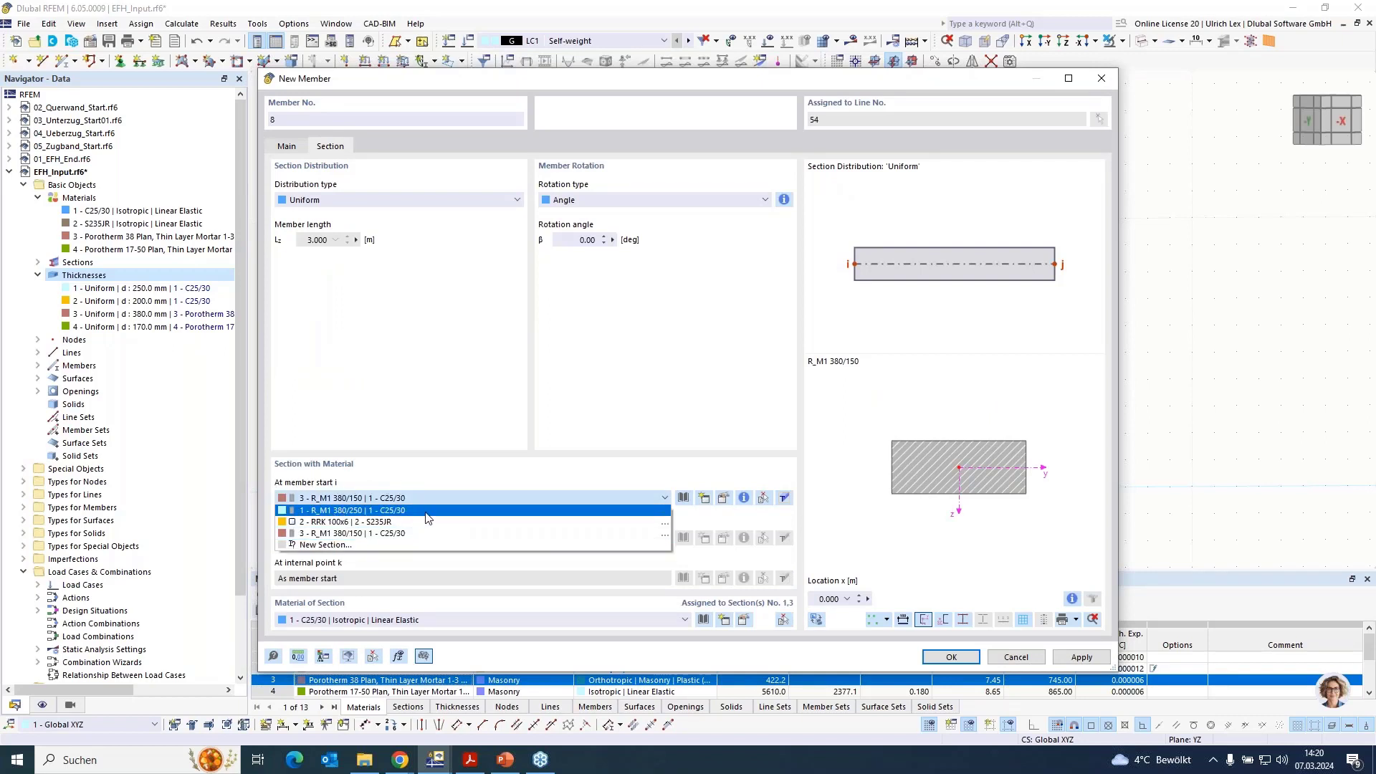
{"action": "left_click", "coordinate": [427, 510]}
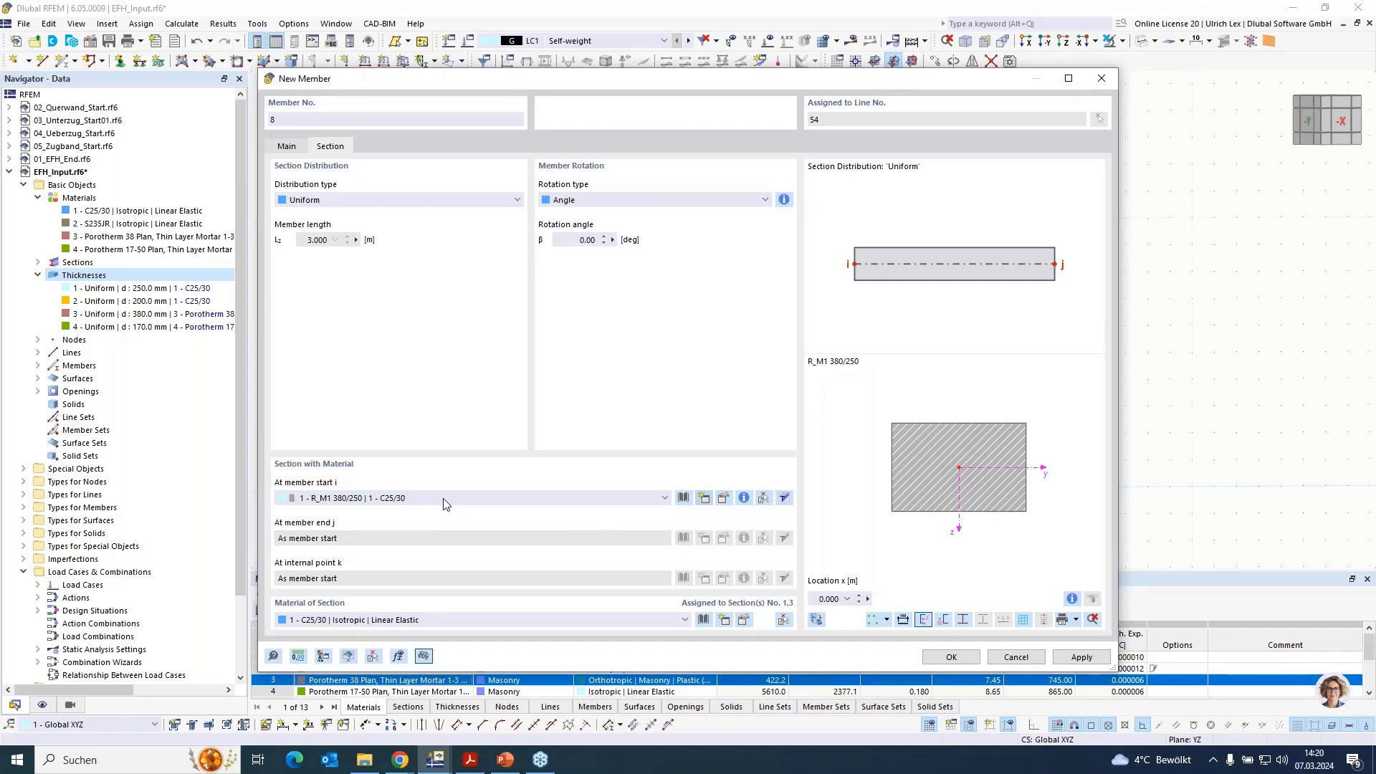
{"action": "left_click", "coordinate": [454, 150]}
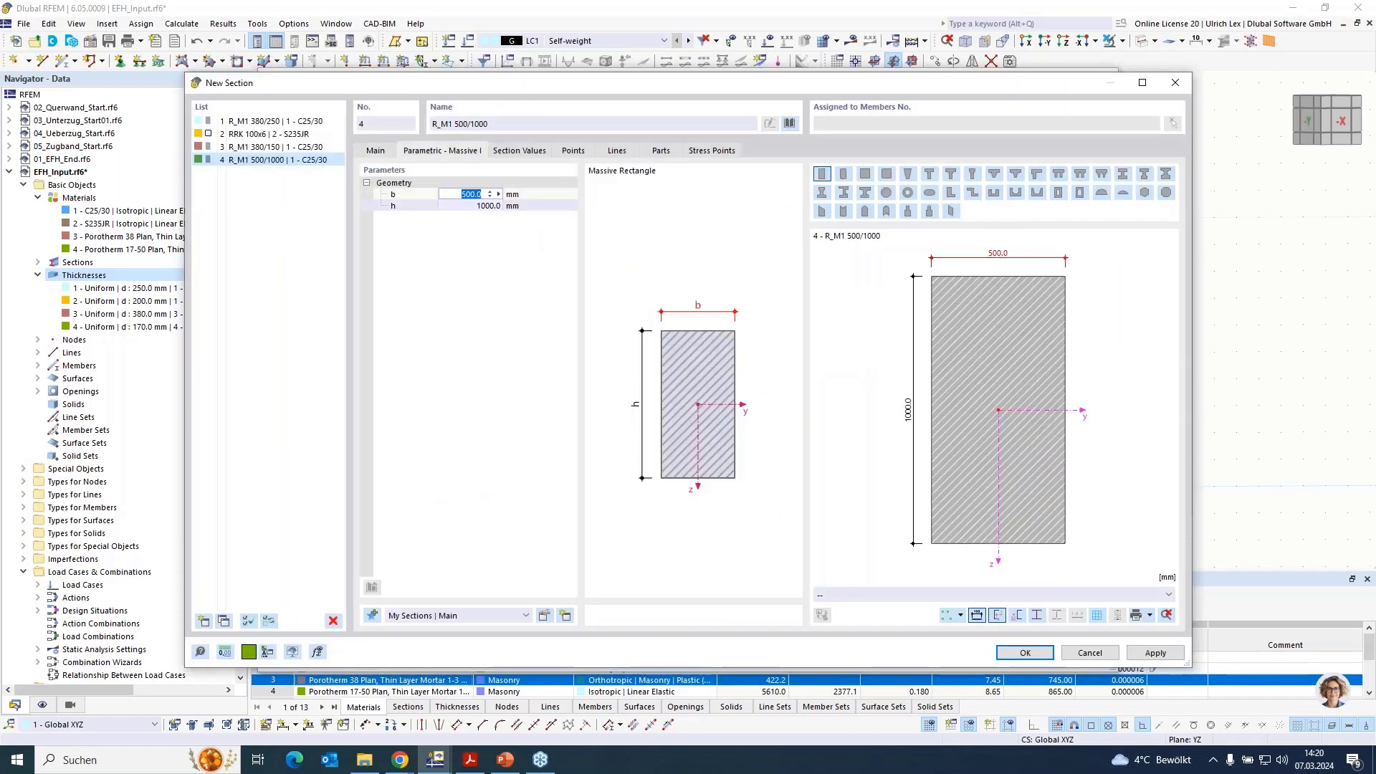
{"action": "type", "text": "170"}
{"action": "left_click", "coordinate": [492, 208]}
{"action": "type", "text": "250"}
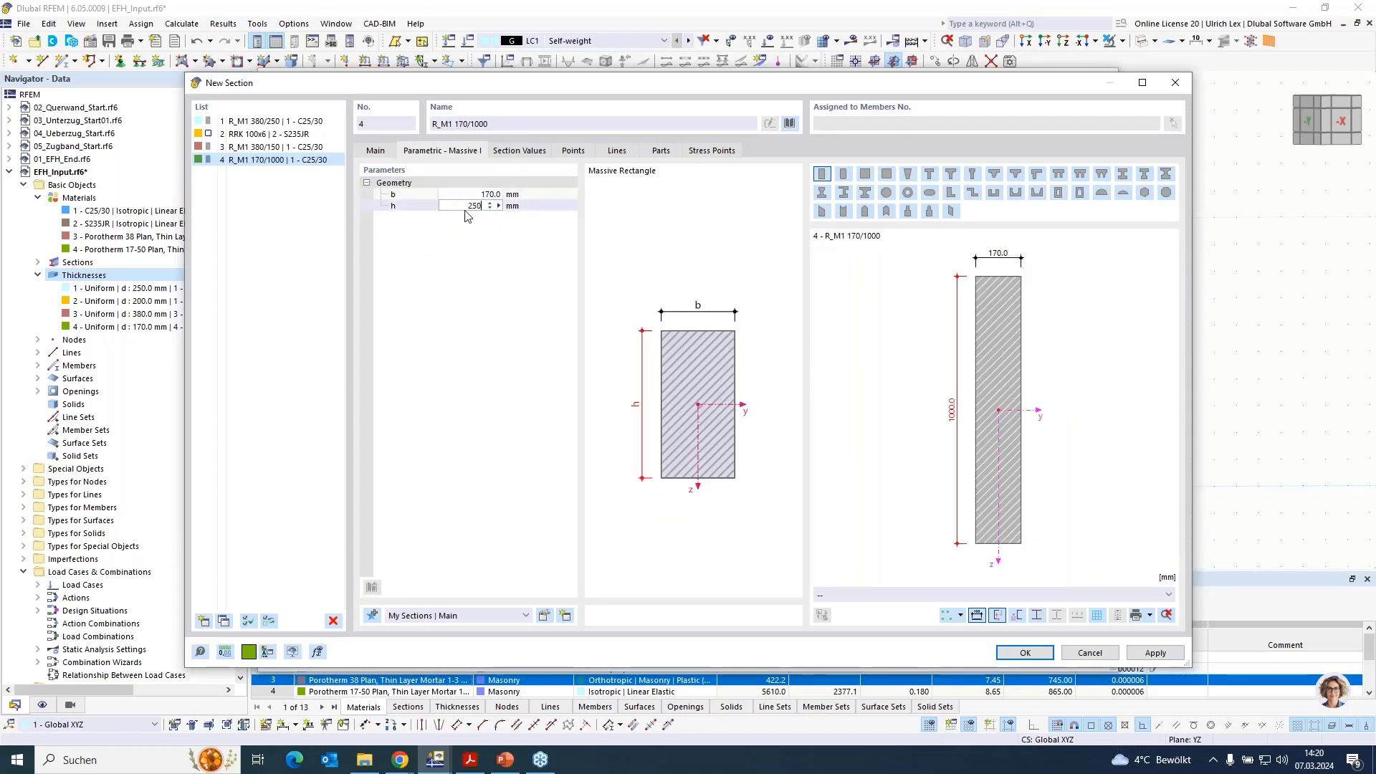
{"action": "key", "text": "Return"}
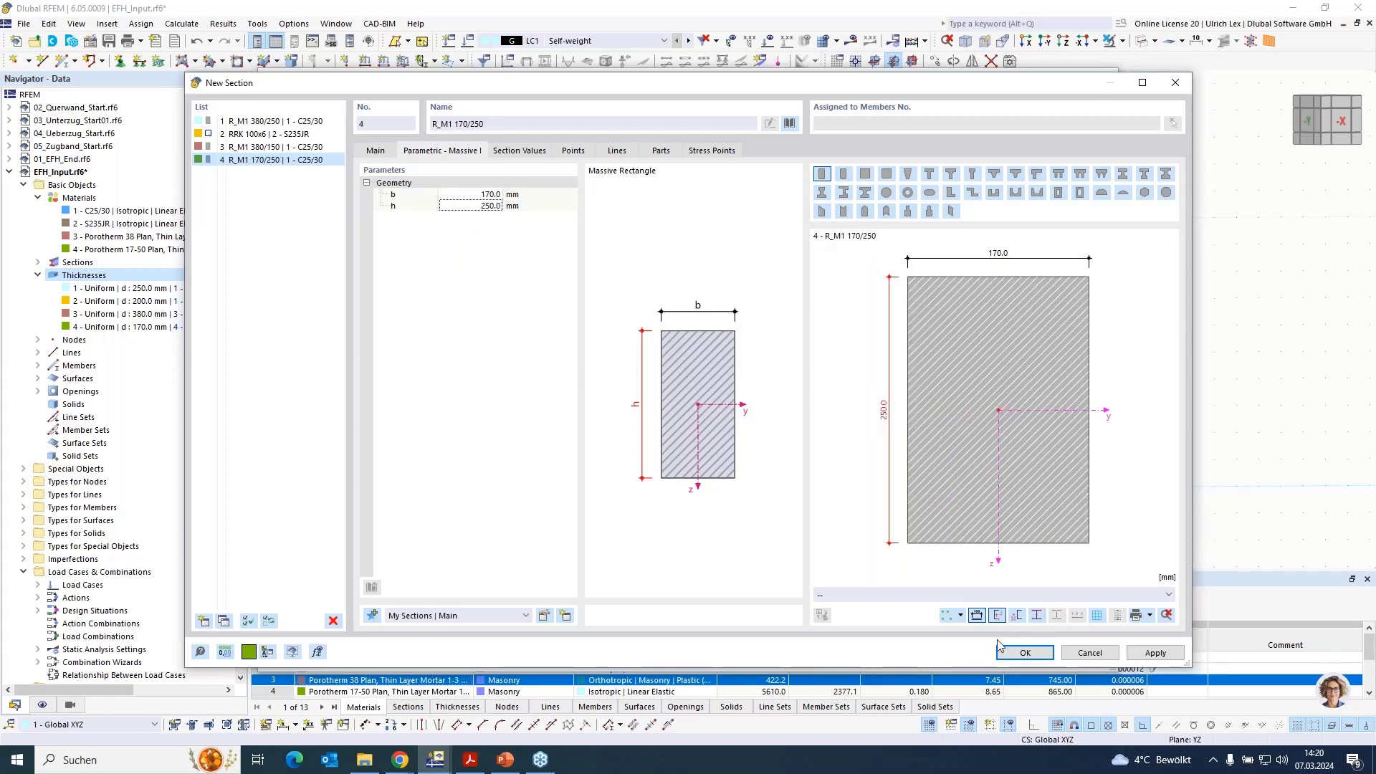
{"action": "left_click", "coordinate": [1043, 658]}
{"action": "left_click", "coordinate": [952, 657]}
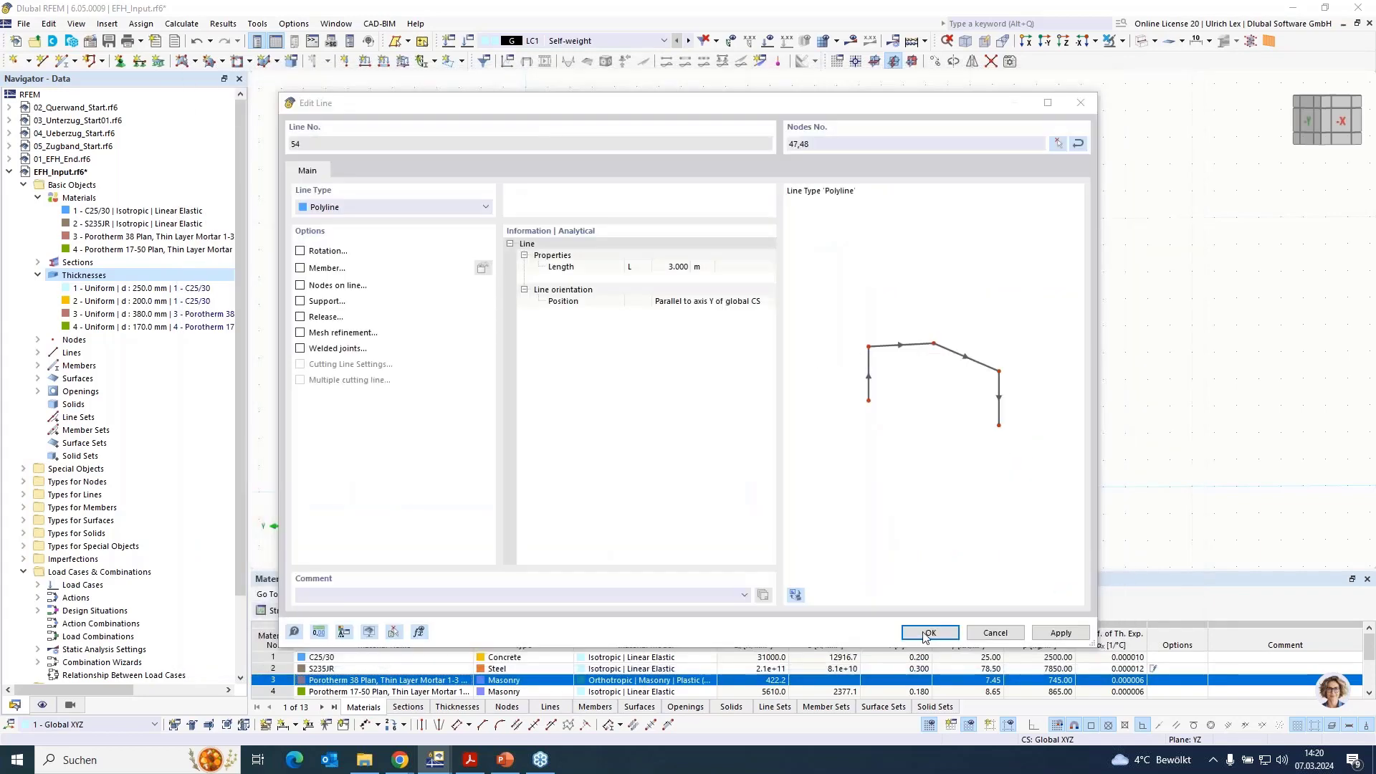
{"action": "left_click", "coordinate": [925, 636]}
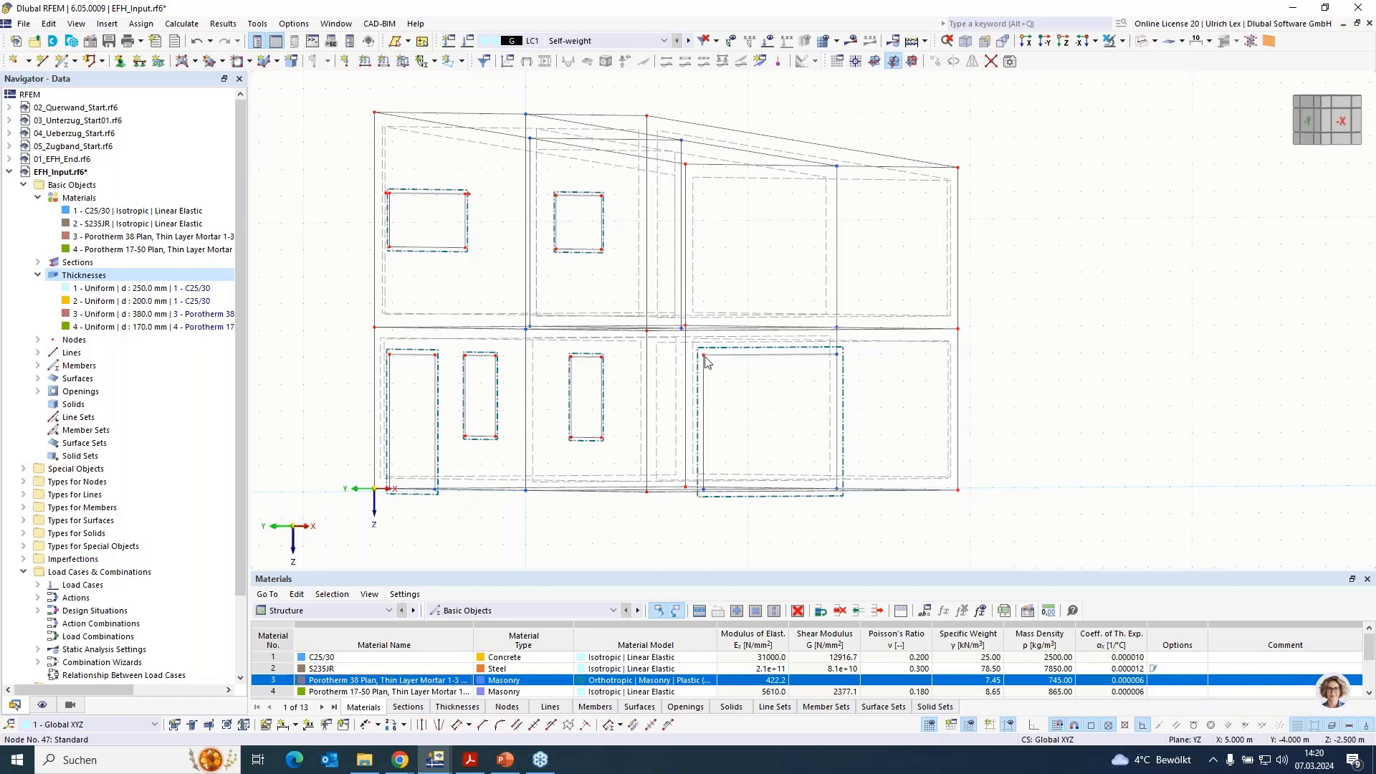
Switch to solid display and isolate the interior wall at X = 5 m to check its lintel, ending with full visibility.
{"action": "left_click", "coordinate": [1141, 42]}
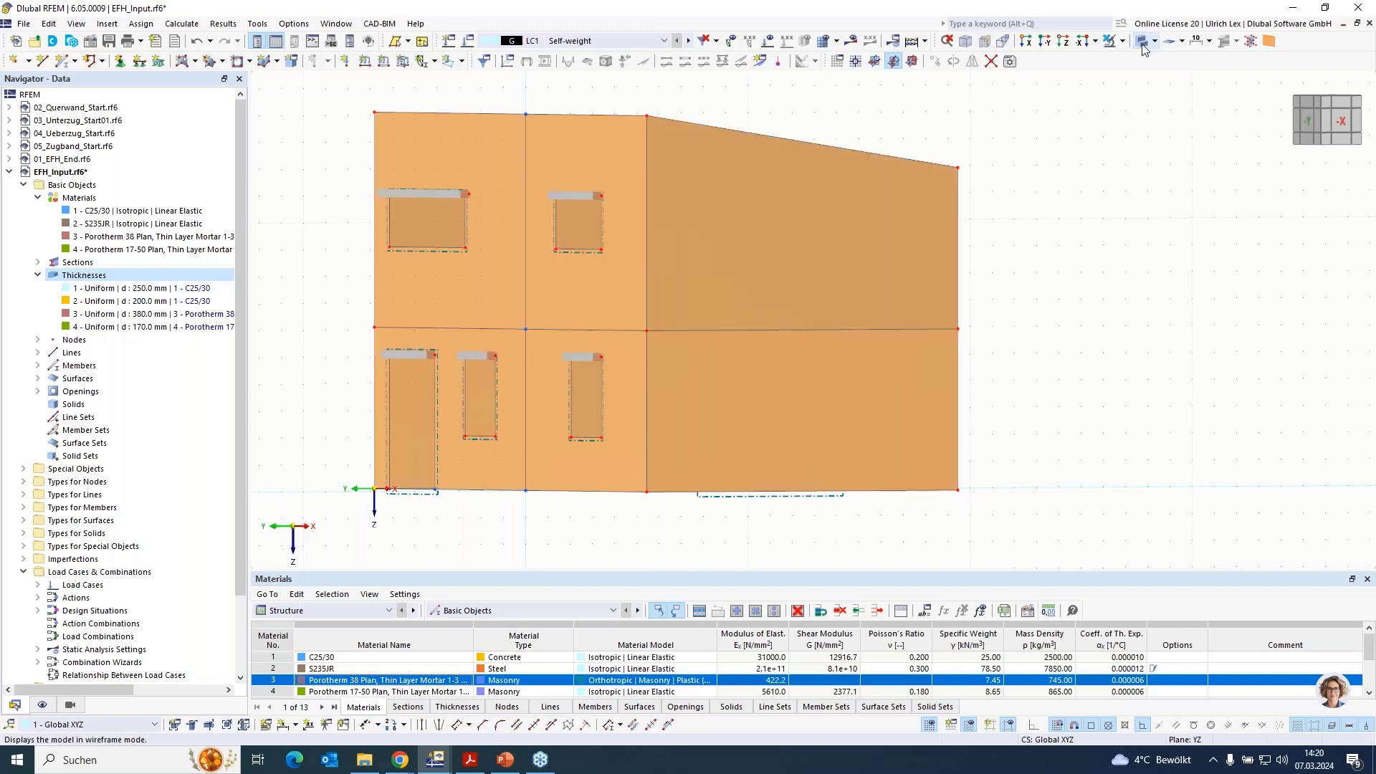
{"action": "middle_click_drag", "start_coordinate": [749, 497], "coordinate": [915, 529], "text": "ctrl"}
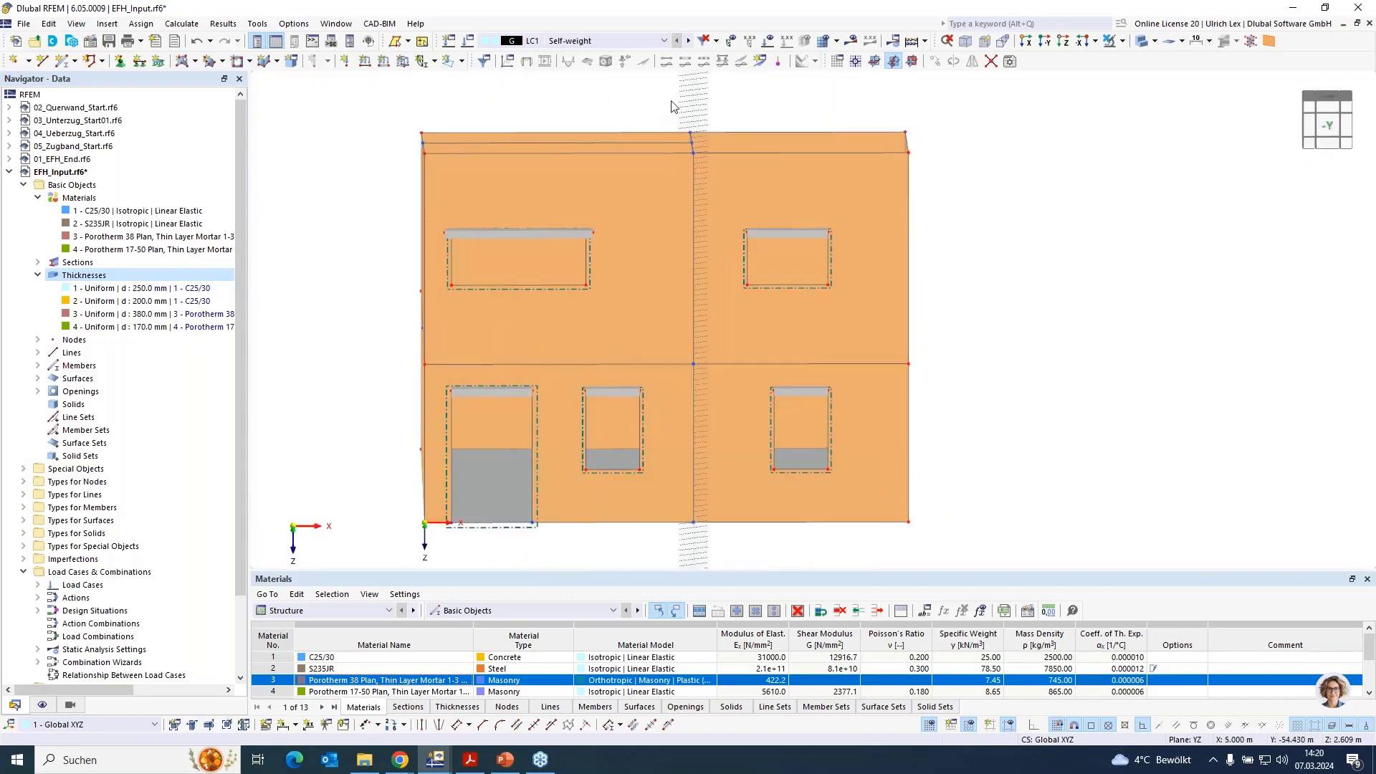
{"action": "left_click_drag", "start_coordinate": [668, 88], "coordinate": [731, 566]}
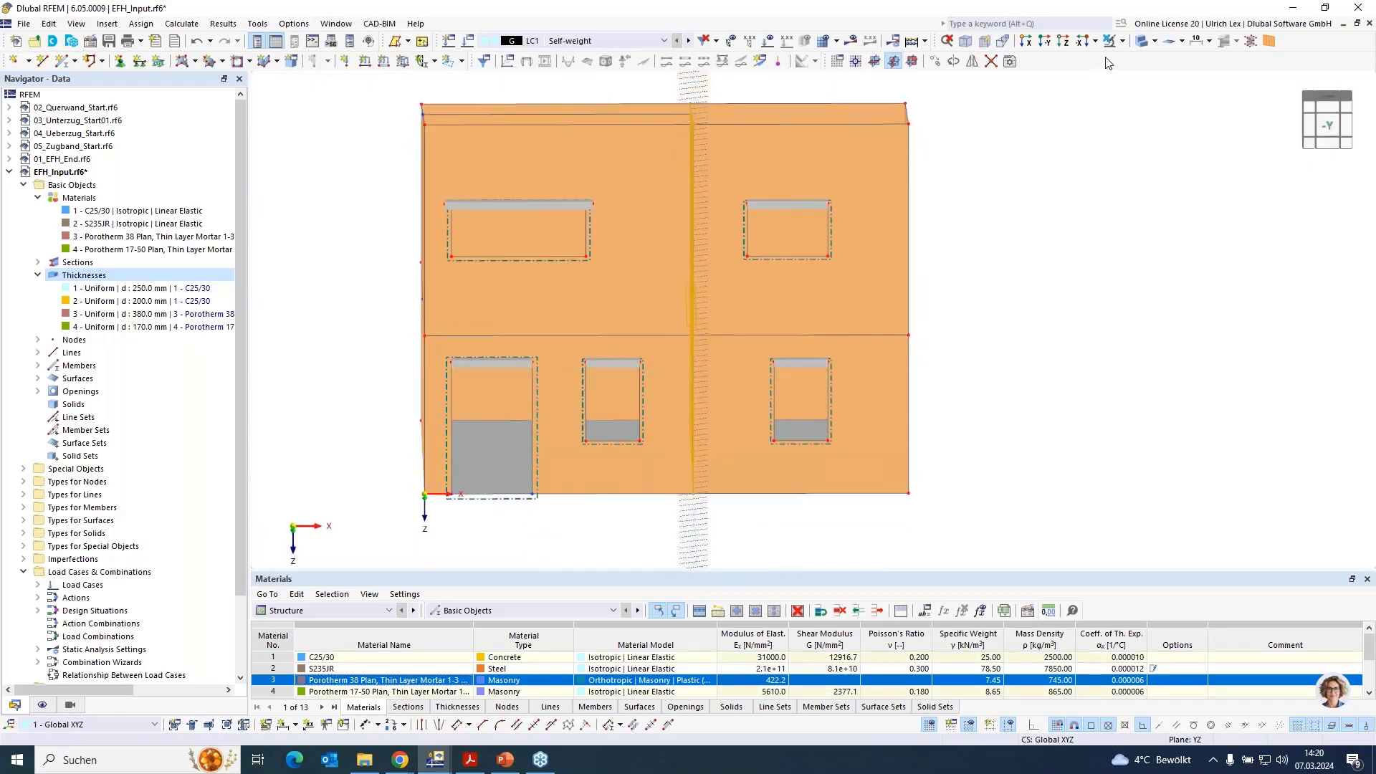
{"action": "left_click", "coordinate": [1122, 41]}
{"action": "left_click", "coordinate": [1132, 61]}
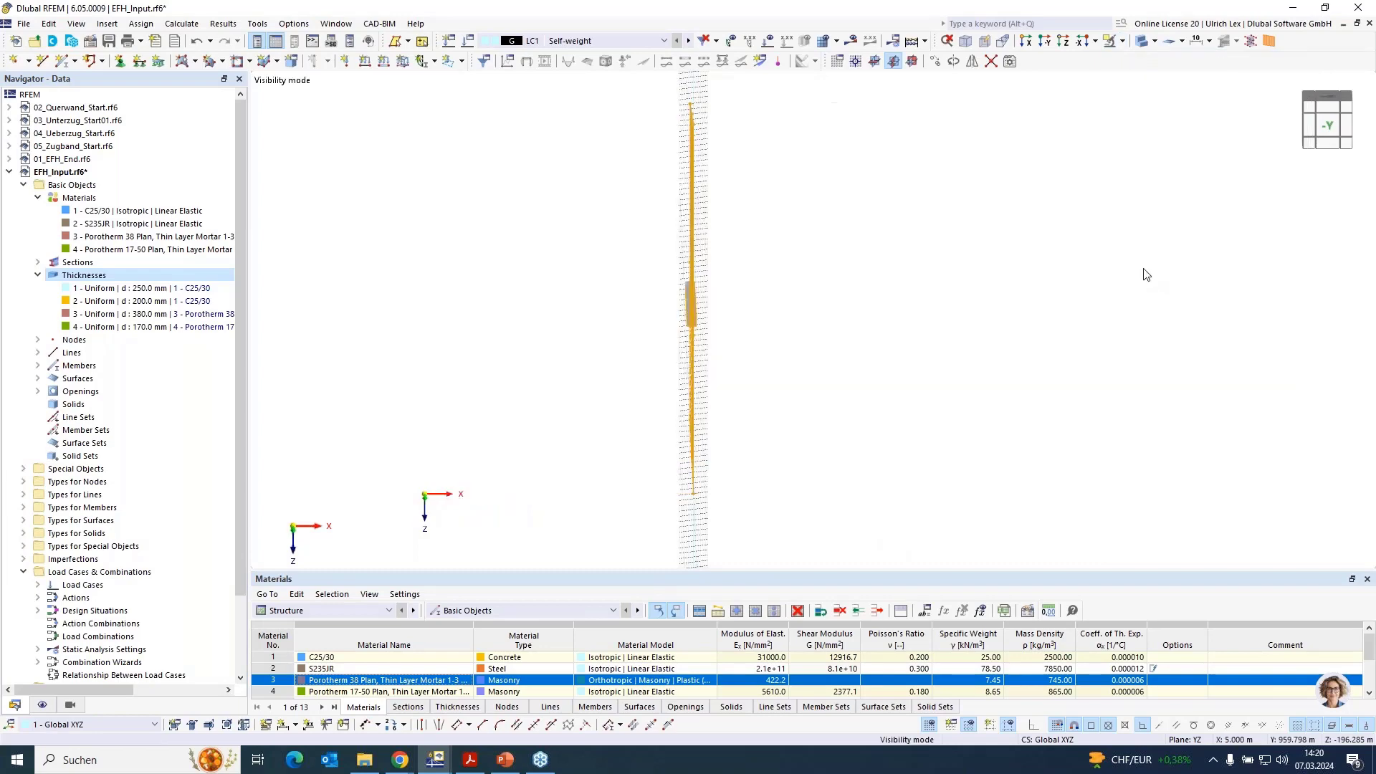
{"action": "middle_click_drag", "start_coordinate": [1062, 369], "coordinate": [911, 374], "text": "ctrl"}
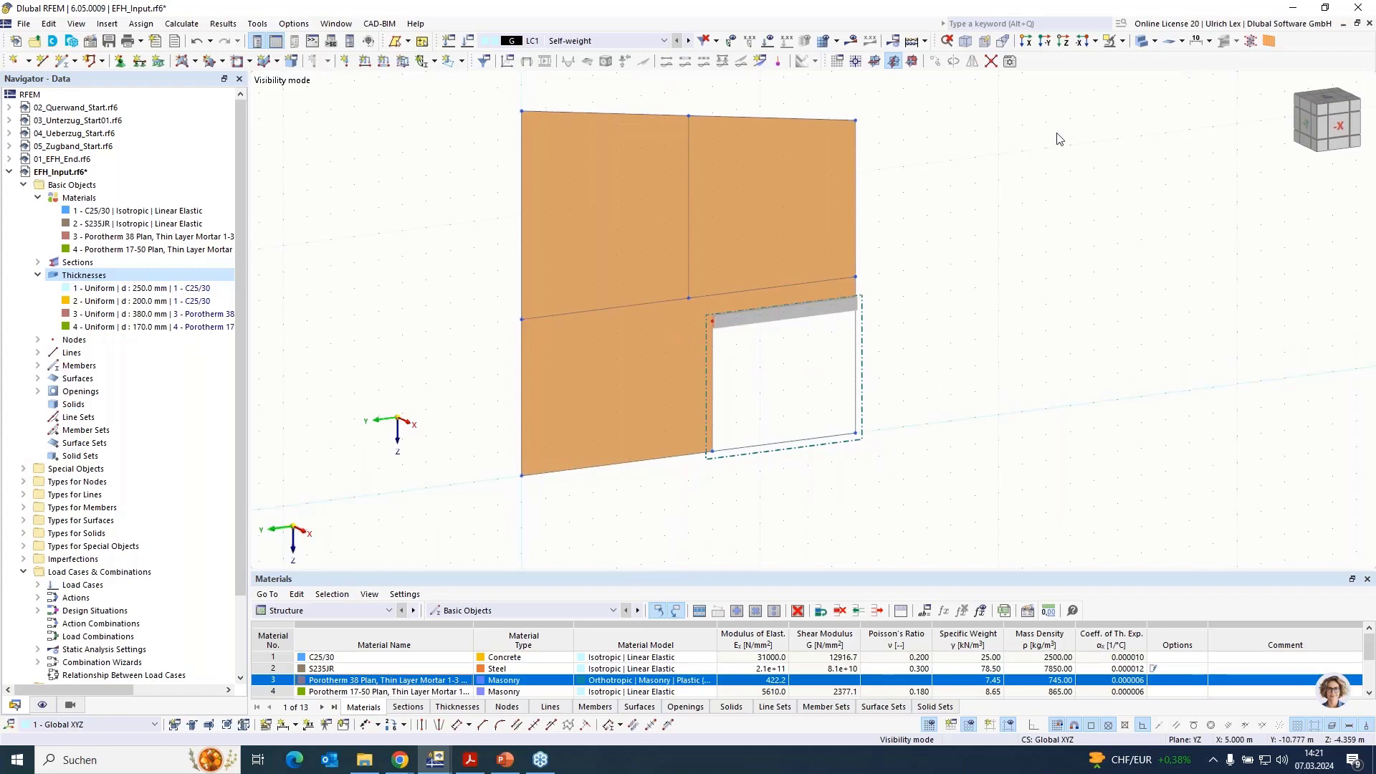
{"action": "left_click", "coordinate": [1130, 41]}
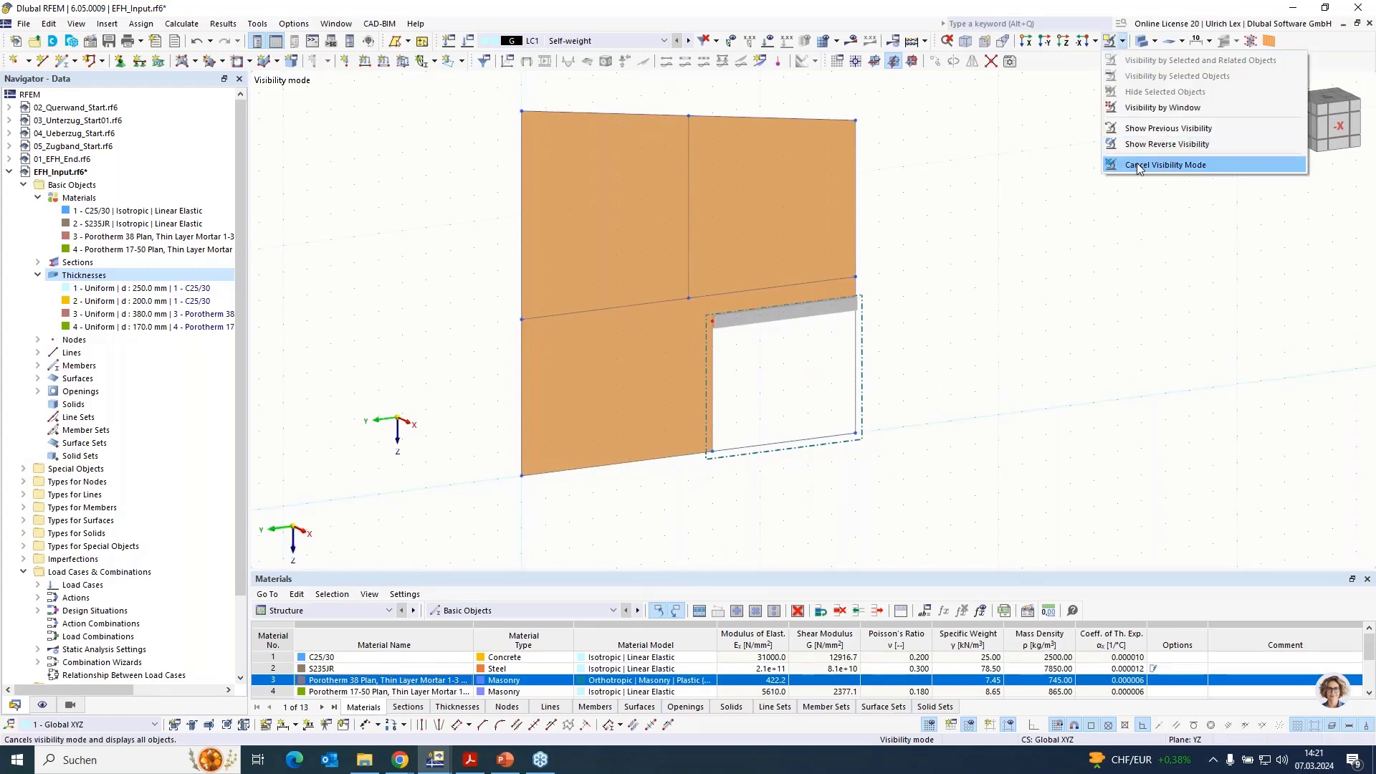
{"action": "left_click", "coordinate": [1161, 165]}
Select all top edges of the upper-storey walls and start new beam members on them.
{"action": "scroll", "coordinate": [691, 540], "scroll_direction": "down", "scroll_amount": 3}
{"action": "middle_click_drag", "start_coordinate": [691, 540], "coordinate": [743, 539], "text": "ctrl"}
{"action": "scroll", "coordinate": [547, 139], "scroll_direction": "down", "scroll_amount": 1}
{"action": "scroll", "coordinate": [676, 206], "scroll_direction": "up", "scroll_amount": 2}
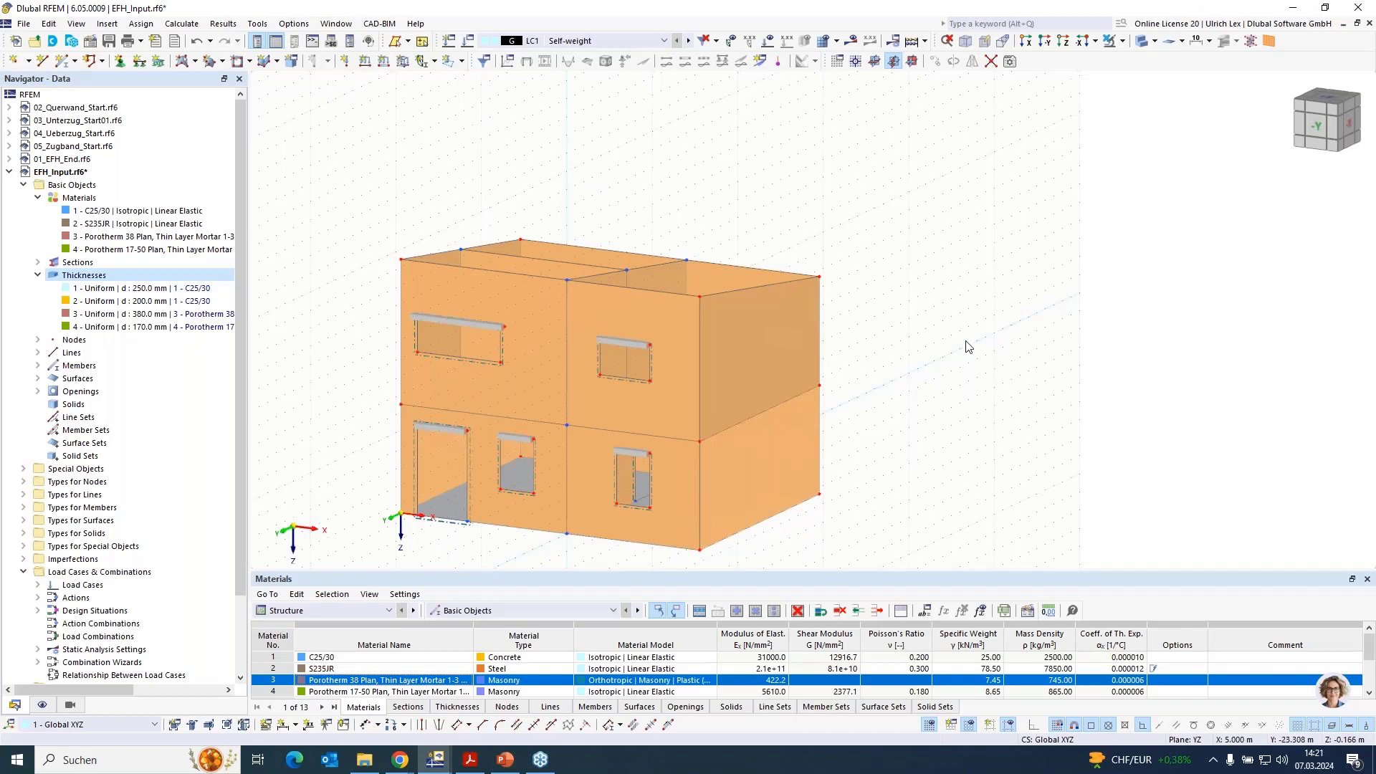
{"action": "middle_click_drag", "start_coordinate": [963, 342], "coordinate": [781, 306], "text": "ctrl"}
{"action": "left_click_drag", "start_coordinate": [434, 190], "coordinate": [793, 267]}
{"action": "mouse_move", "coordinate": [898, 335]}
{"action": "middle_mouse_down", "text": "ctrl"}
{"action": "mouse_move", "coordinate": [896, 324]}
{"action": "mouse_move", "coordinate": [899, 335]}
{"action": "middle_mouse_up", "text": "ctrl"}
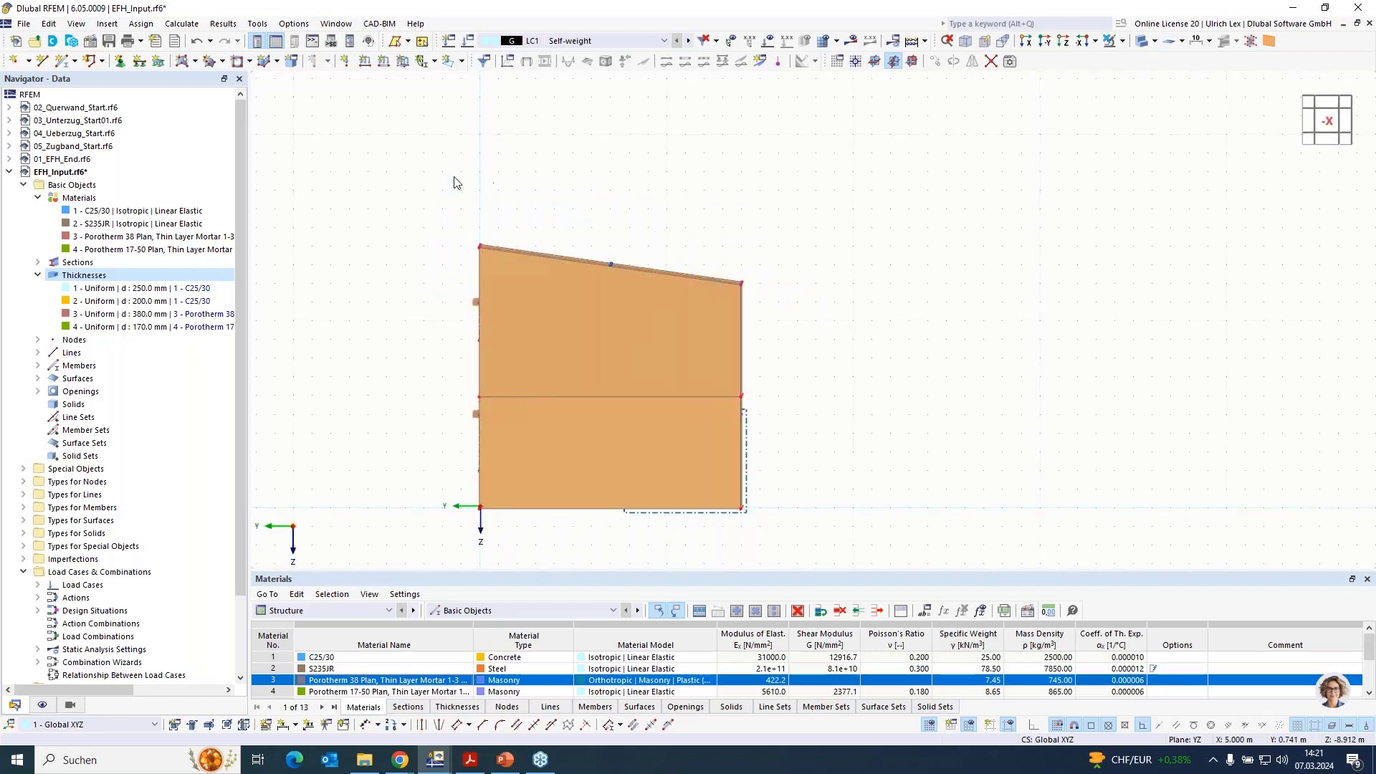
{"action": "left_click_drag", "start_coordinate": [452, 175], "coordinate": [788, 290]}
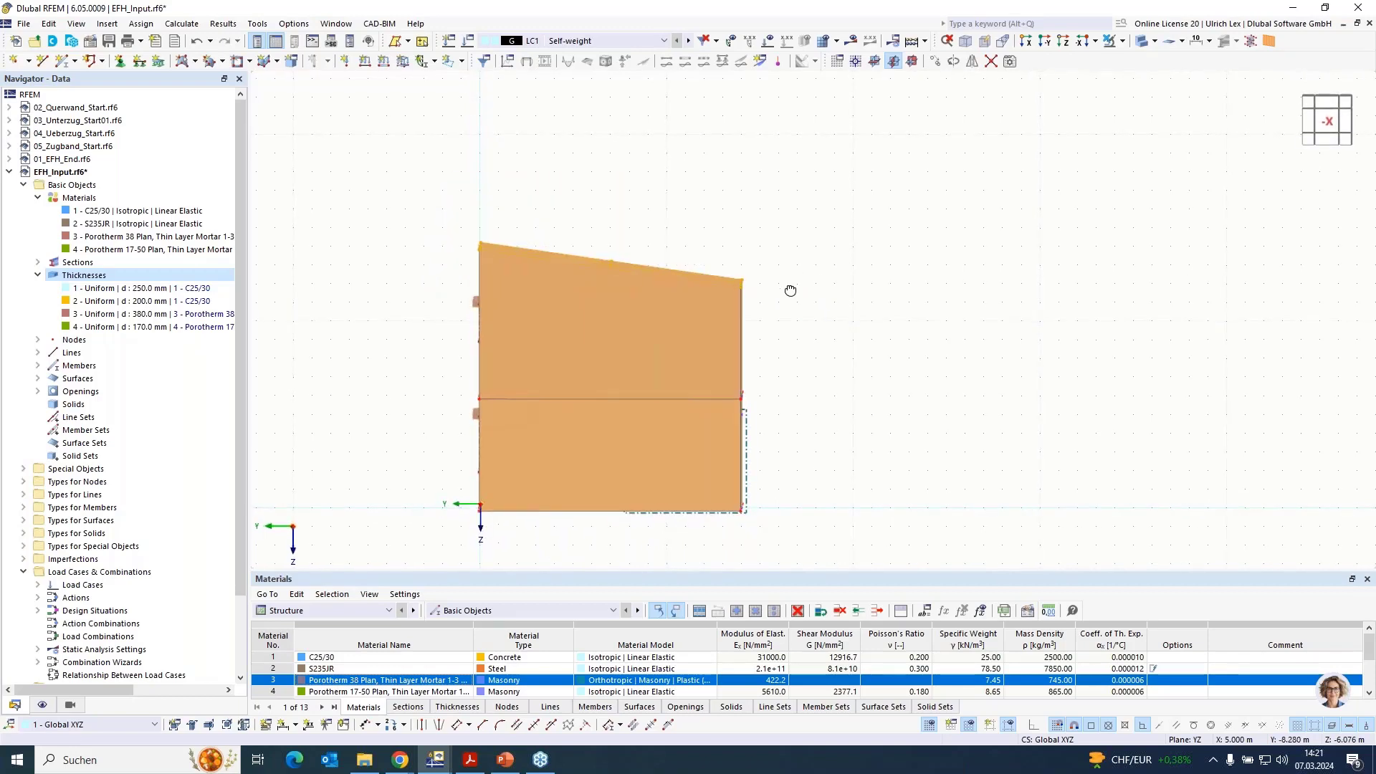
{"action": "middle_click_drag", "start_coordinate": [789, 289], "coordinate": [862, 318], "text": "ctrl"}
{"action": "scroll", "coordinate": [695, 258], "scroll_direction": "up", "scroll_amount": 5}
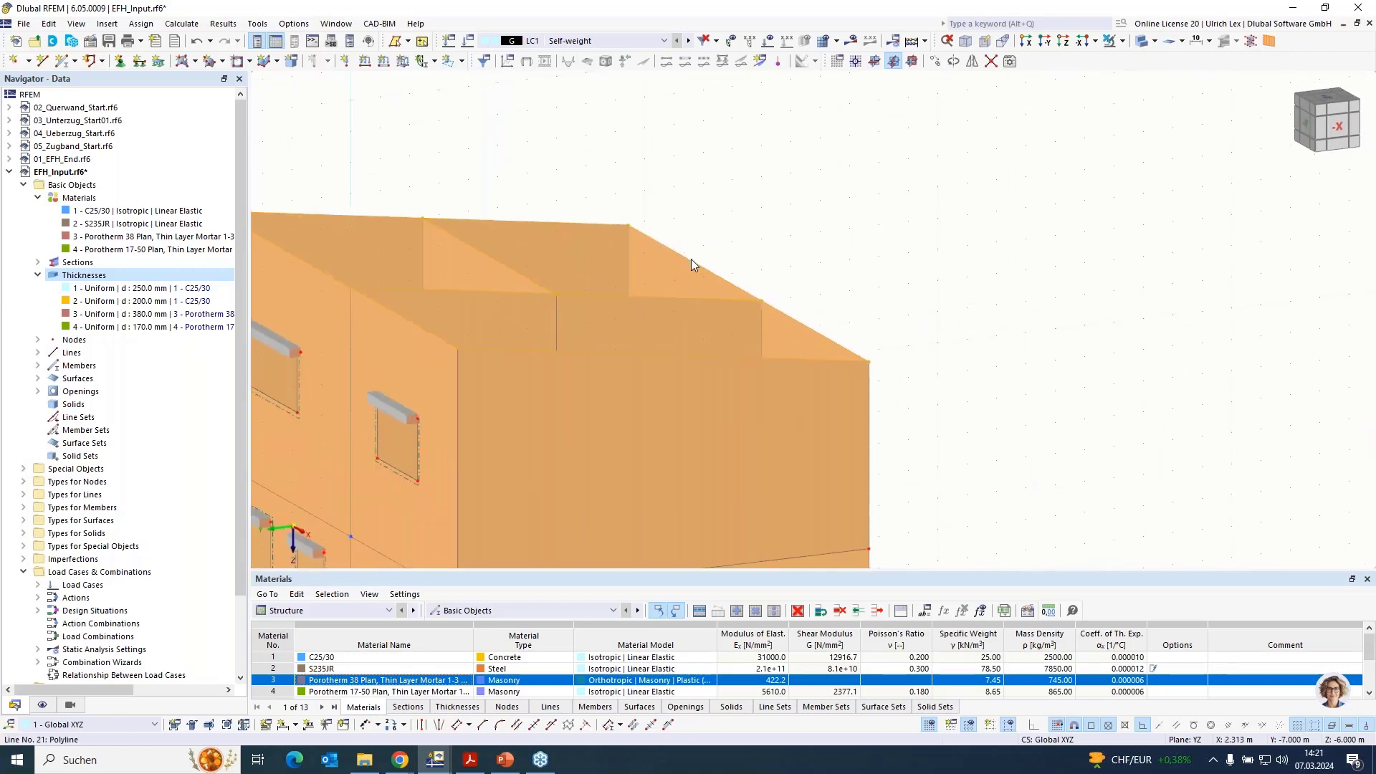
{"action": "double_click", "coordinate": [692, 261]}
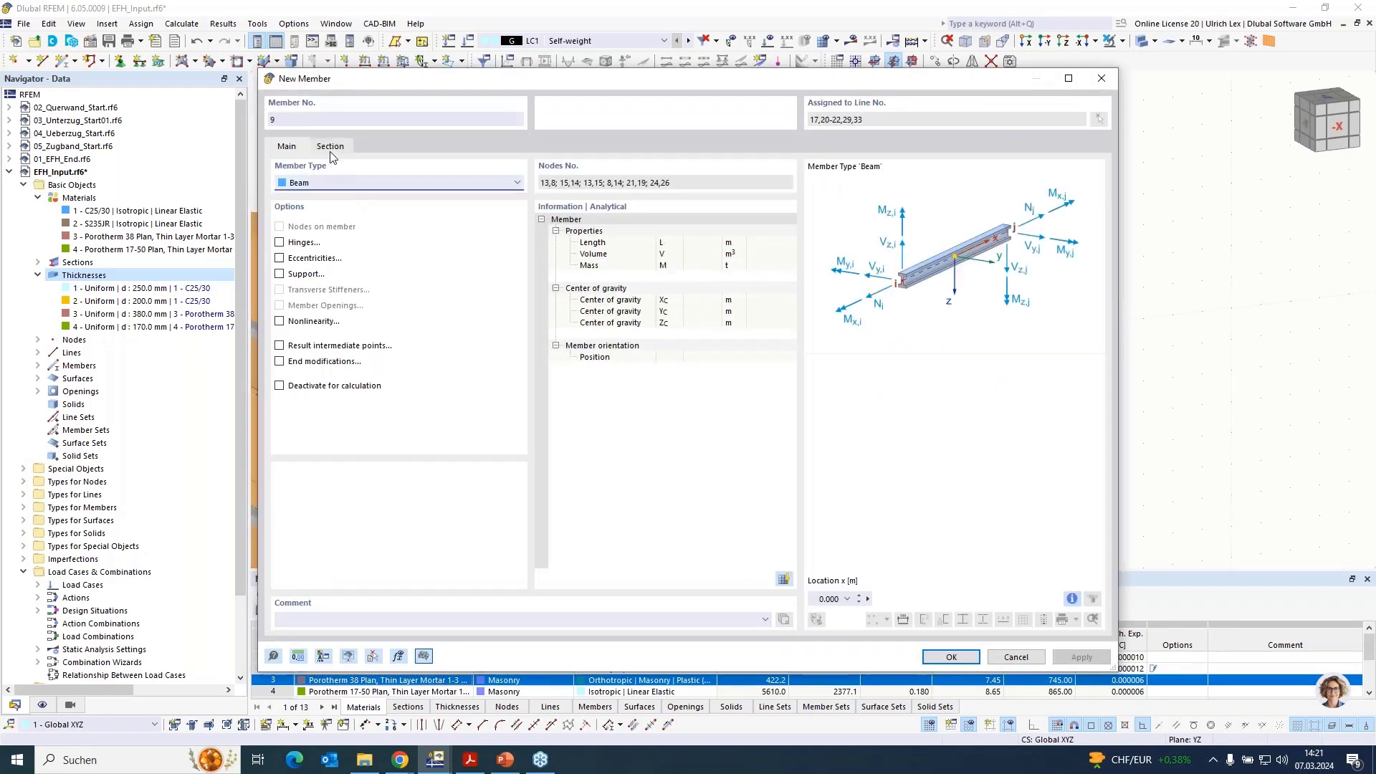
{"action": "left_click", "coordinate": [331, 146]}
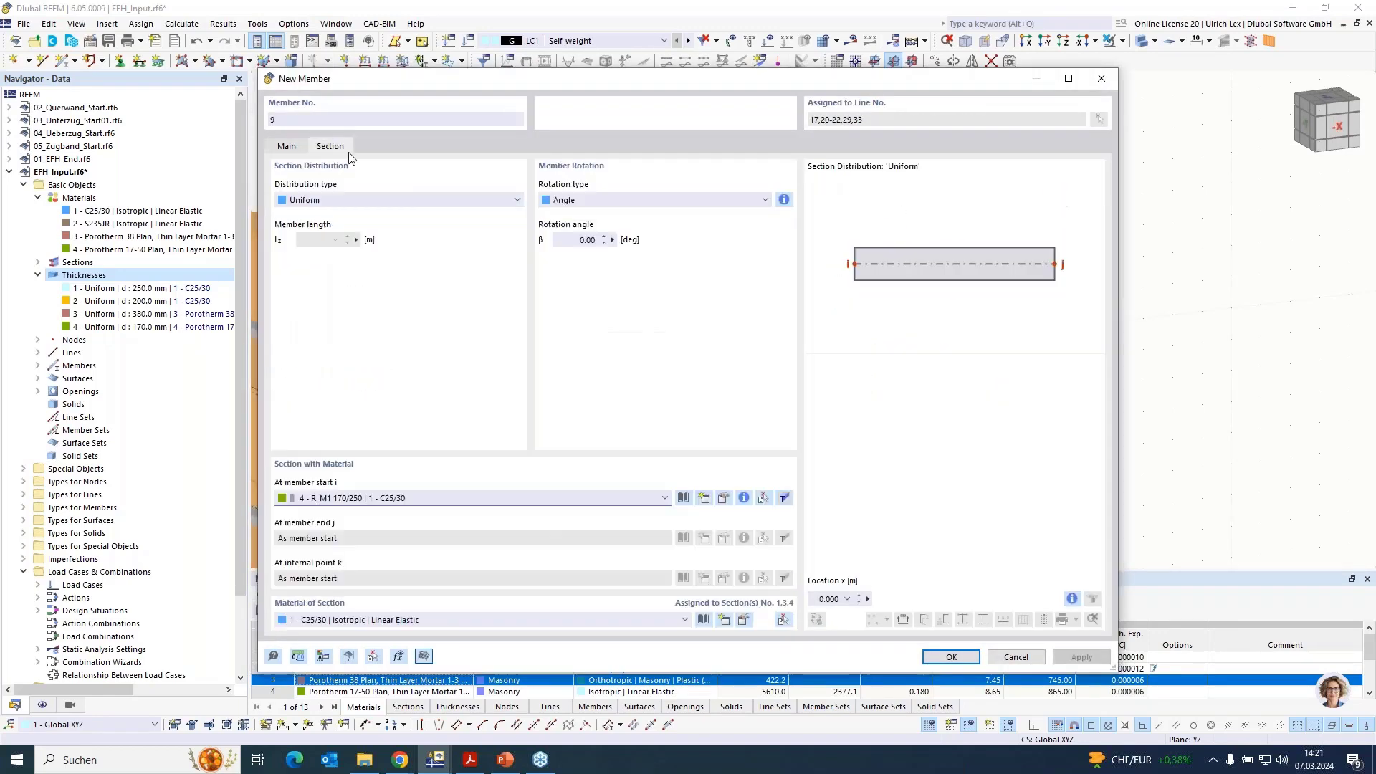
Create a 380 x 250 mm massive rectangular C25/30 section and assign it to the ring beams along the upper-storey wall tops.
{"action": "left_click", "coordinate": [703, 498]}
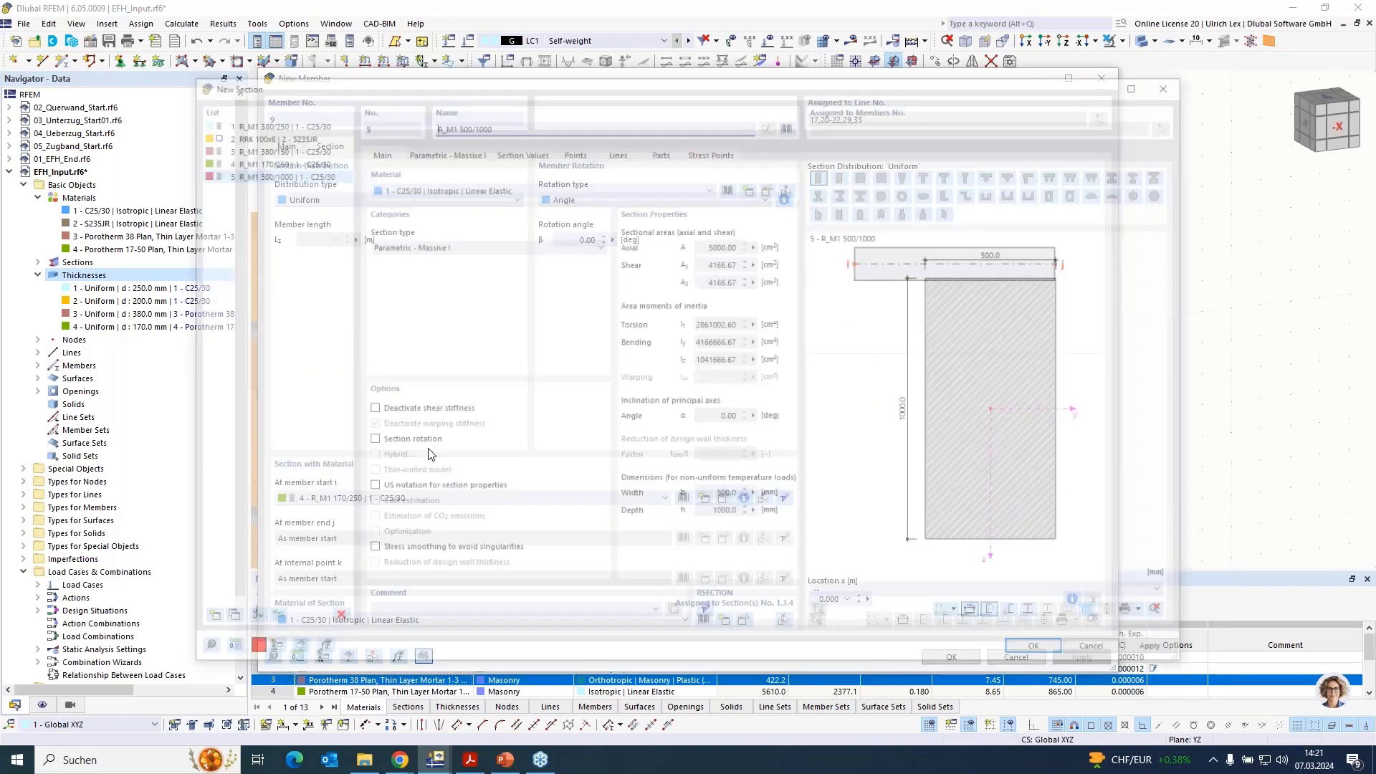
{"action": "left_click", "coordinate": [443, 150]}
{"action": "left_click", "coordinate": [465, 195]}
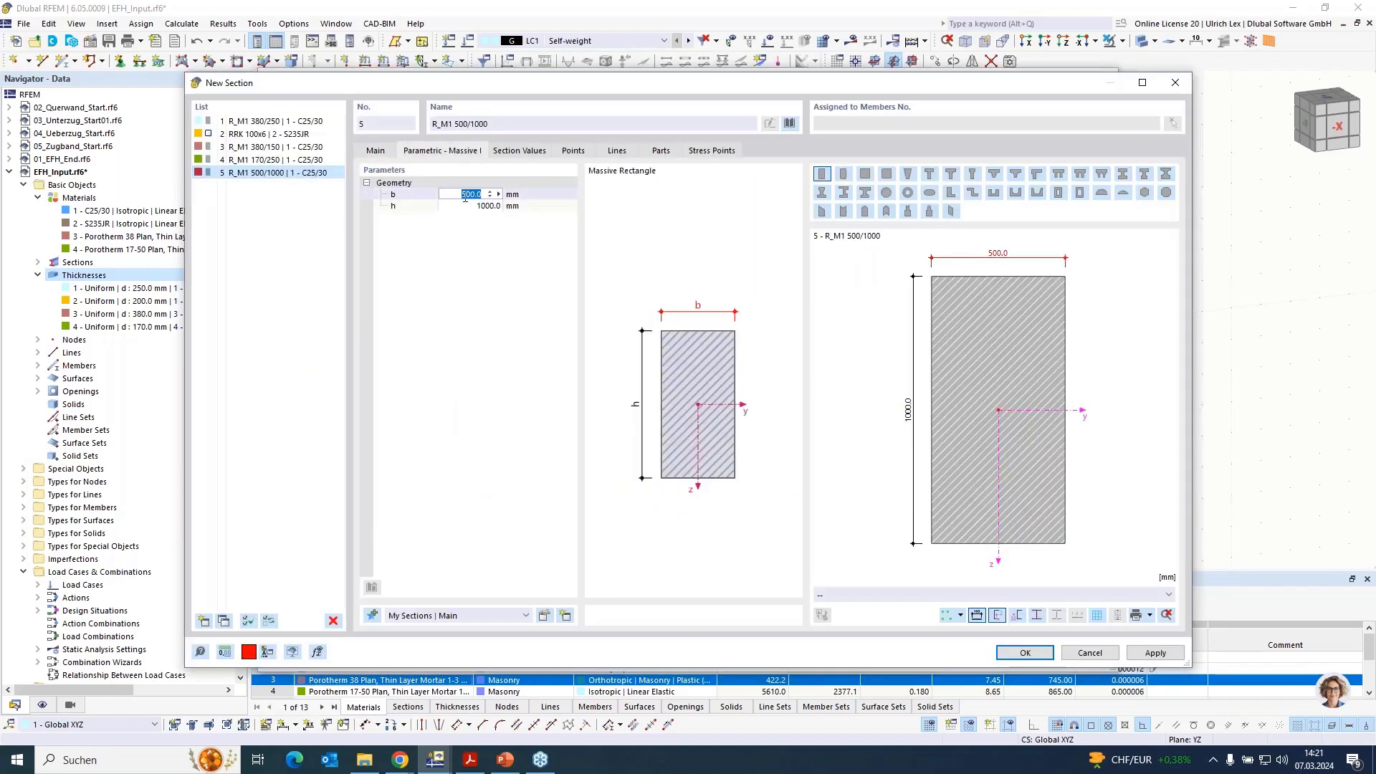
{"action": "type", "text": "380"}
{"action": "key", "text": "Tab"}
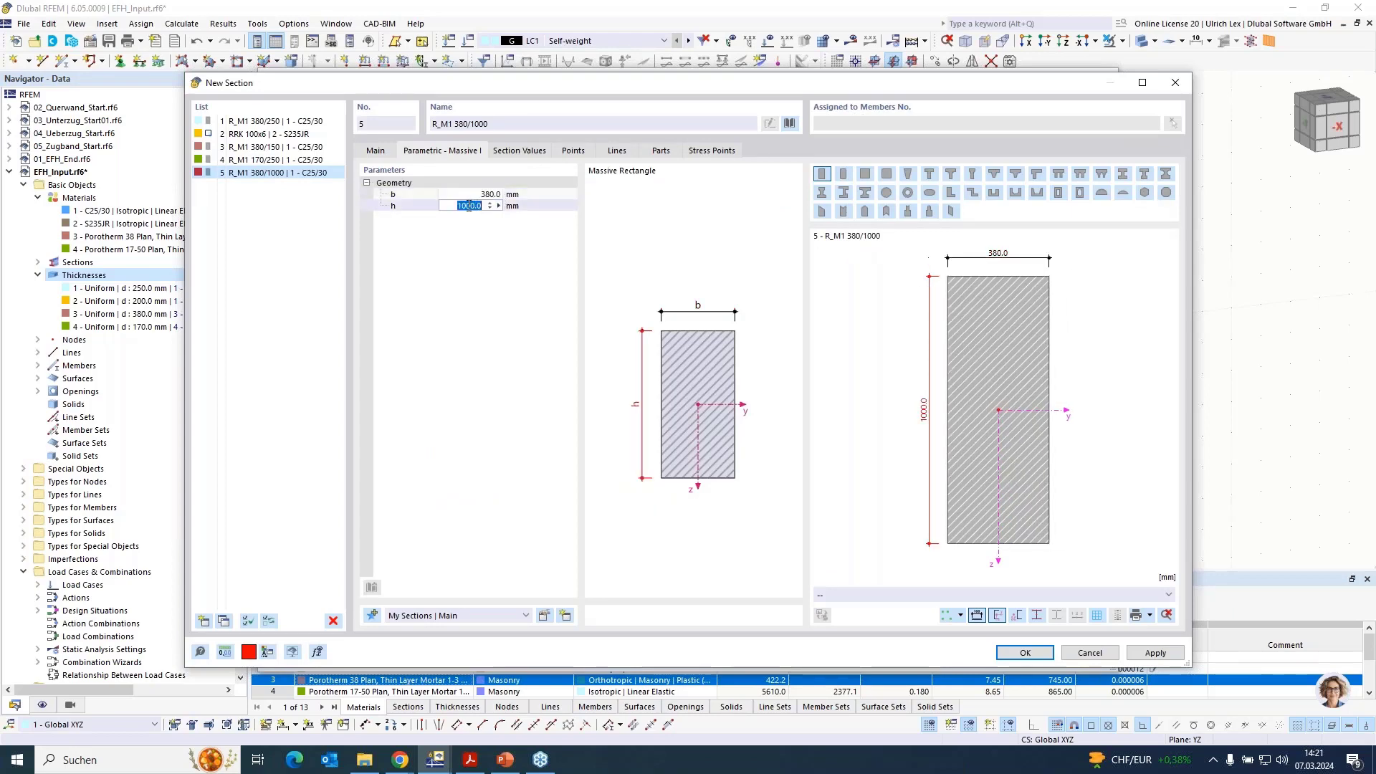
{"action": "type", "text": "2"}
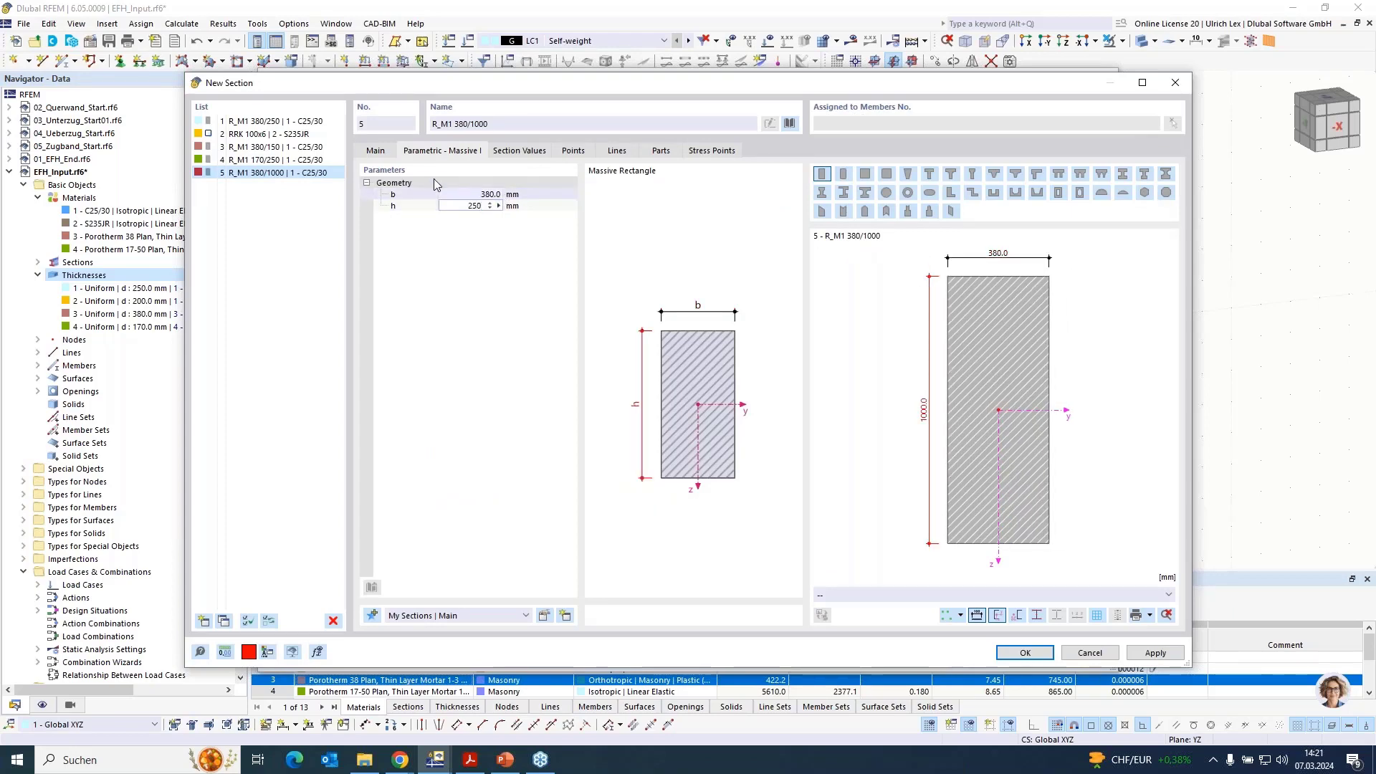
{"action": "type", "text": "50"}
{"action": "key", "text": "Return"}
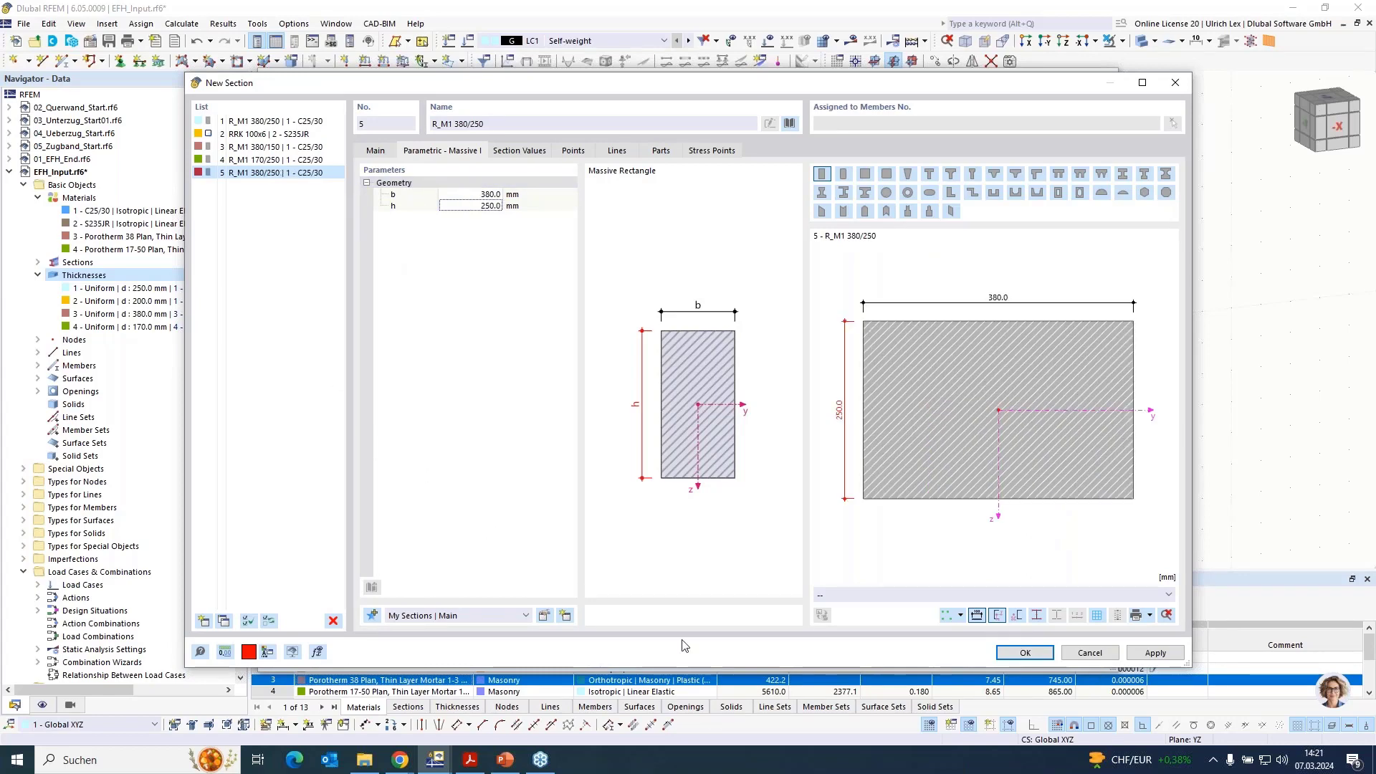
{"action": "left_click", "coordinate": [1012, 651]}
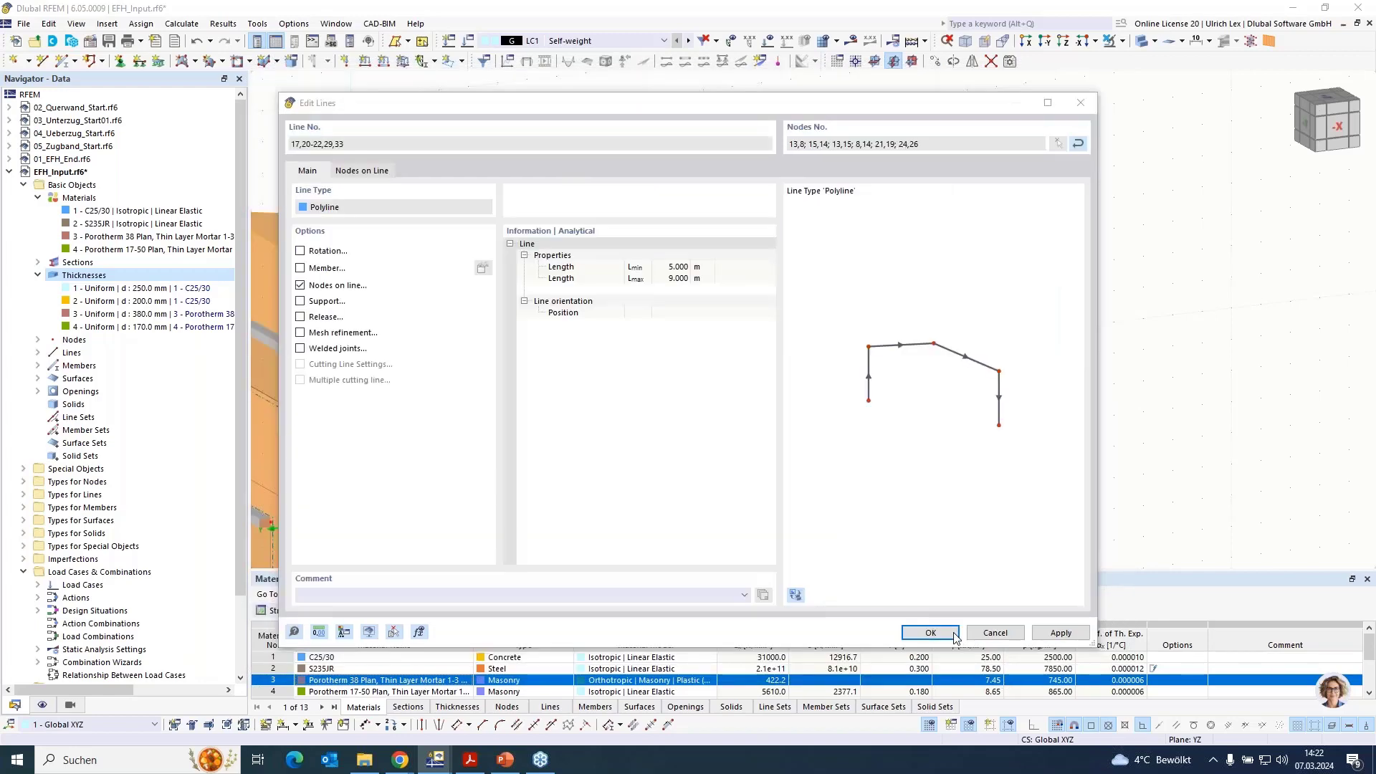
{"action": "left_click", "coordinate": [930, 633]}
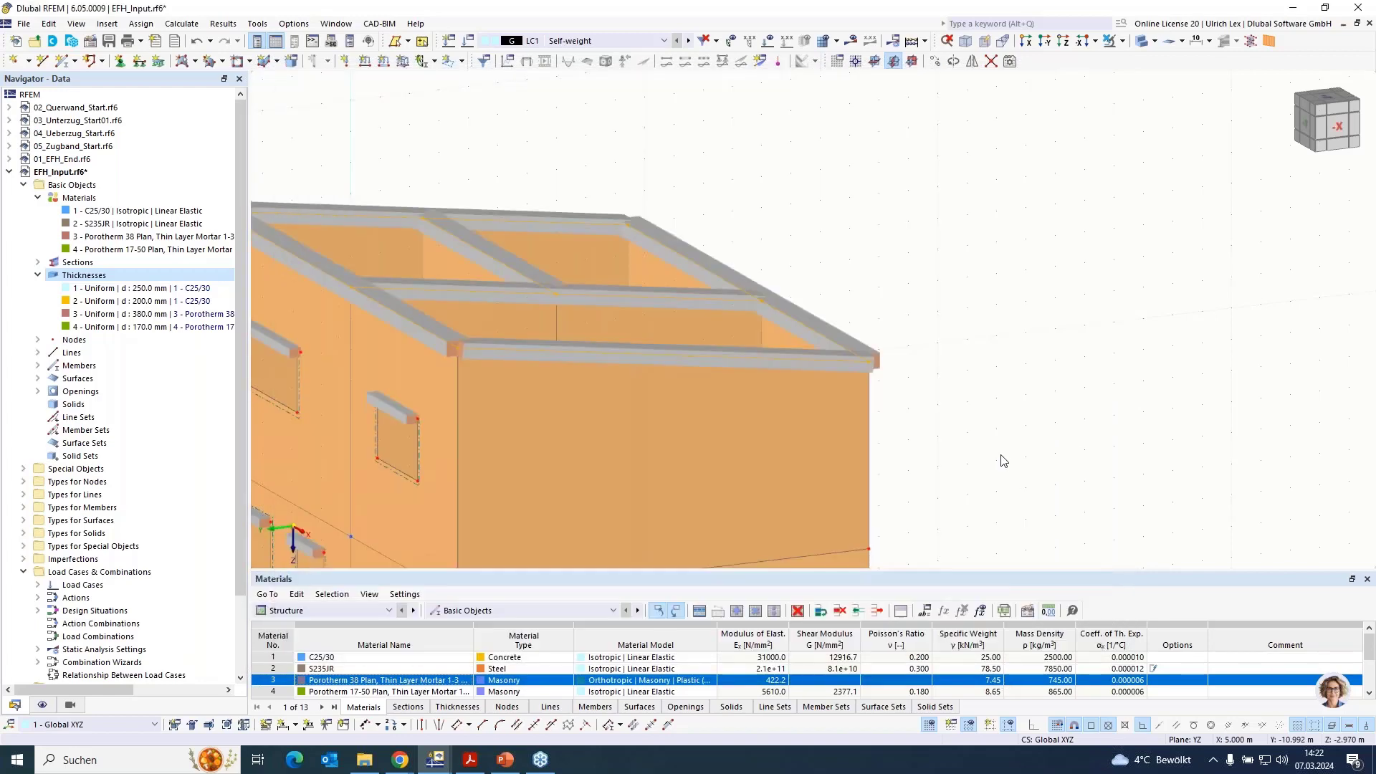
Examine the house model from outside, checking the ring beams, the lintels, the upper front wall surface and the ground slab.
{"action": "middle_click_drag", "start_coordinate": [1009, 308], "coordinate": [1048, 294], "text": "ctrl"}
{"action": "scroll", "coordinate": [1152, 281], "scroll_direction": "down", "scroll_amount": 3}
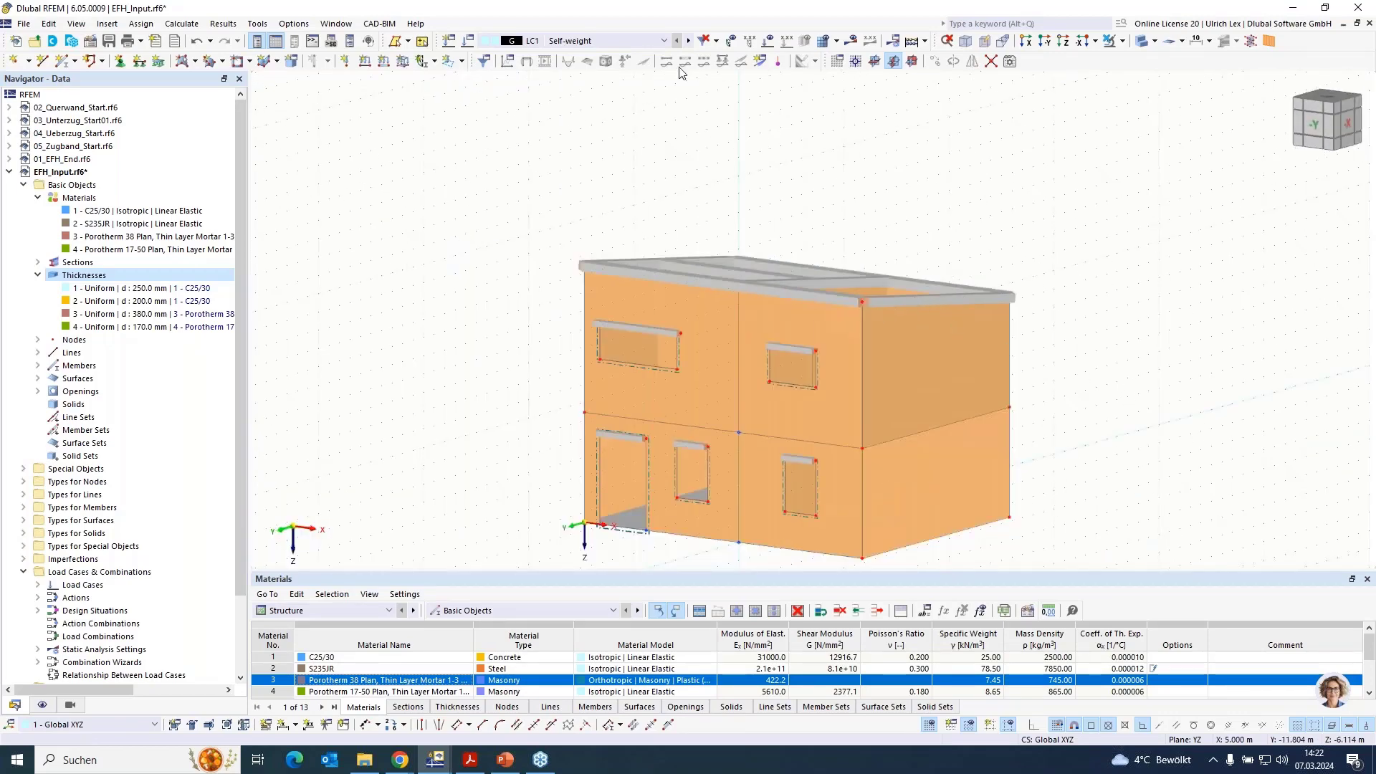
{"action": "mouse_move", "coordinate": [1034, 417]}
{"action": "middle_mouse_down", "text": "ctrl"}
{"action": "mouse_move", "coordinate": [1113, 405]}
{"action": "mouse_move", "coordinate": [1148, 421]}
{"action": "mouse_move", "coordinate": [1115, 458]}
{"action": "mouse_move", "coordinate": [1021, 454]}
{"action": "mouse_move", "coordinate": [1023, 429]}
{"action": "middle_mouse_up", "text": "ctrl"}
{"action": "scroll", "coordinate": [547, 142], "scroll_direction": "down", "scroll_amount": 3}
{"action": "scroll", "coordinate": [755, 259], "scroll_direction": "up", "scroll_amount": 2}
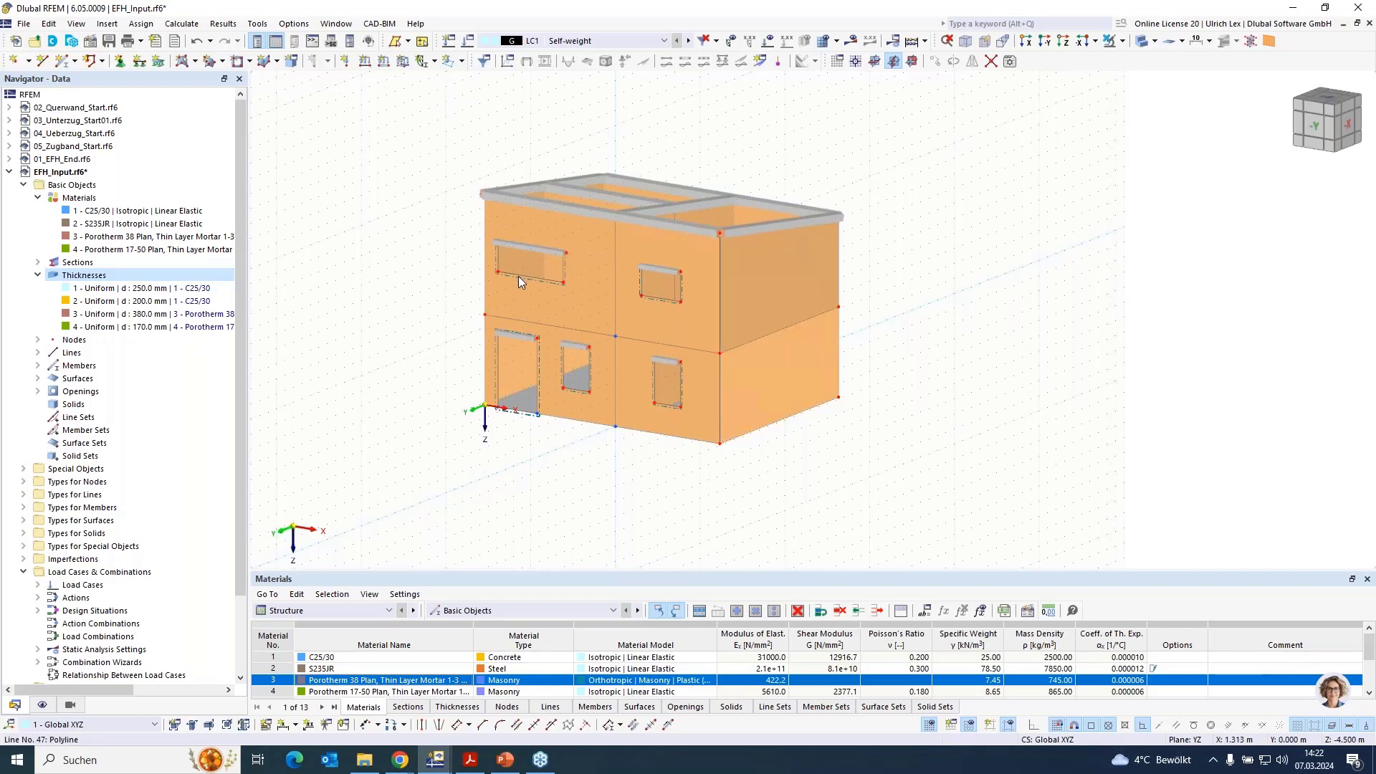
{"action": "mouse_move", "coordinate": [349, 315]}
{"action": "middle_mouse_down", "text": "ctrl"}
{"action": "mouse_move", "coordinate": [467, 267]}
{"action": "mouse_move", "coordinate": [420, 301]}
{"action": "mouse_move", "coordinate": [372, 307]}
{"action": "middle_mouse_up", "text": "ctrl"}
{"action": "left_click", "coordinate": [617, 300]}
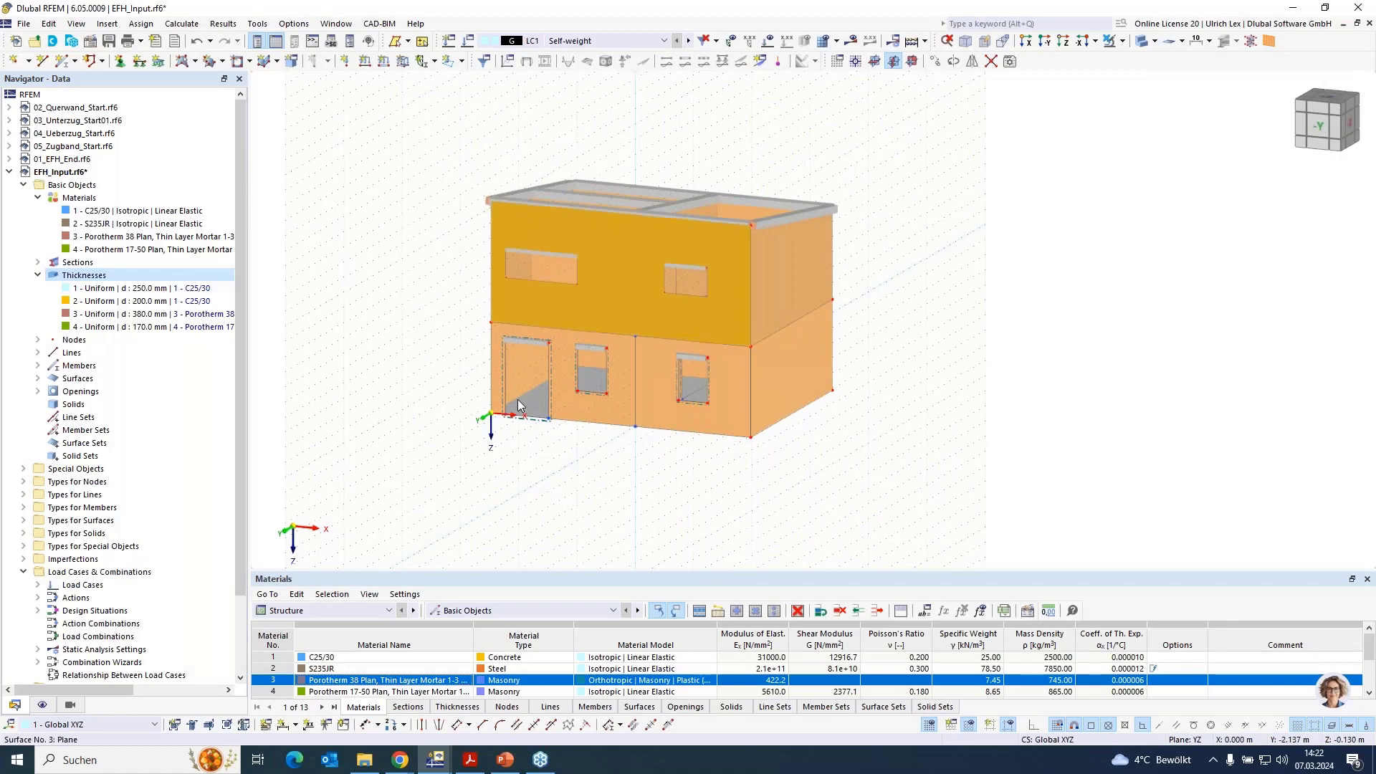
{"action": "left_click", "coordinate": [532, 413]}
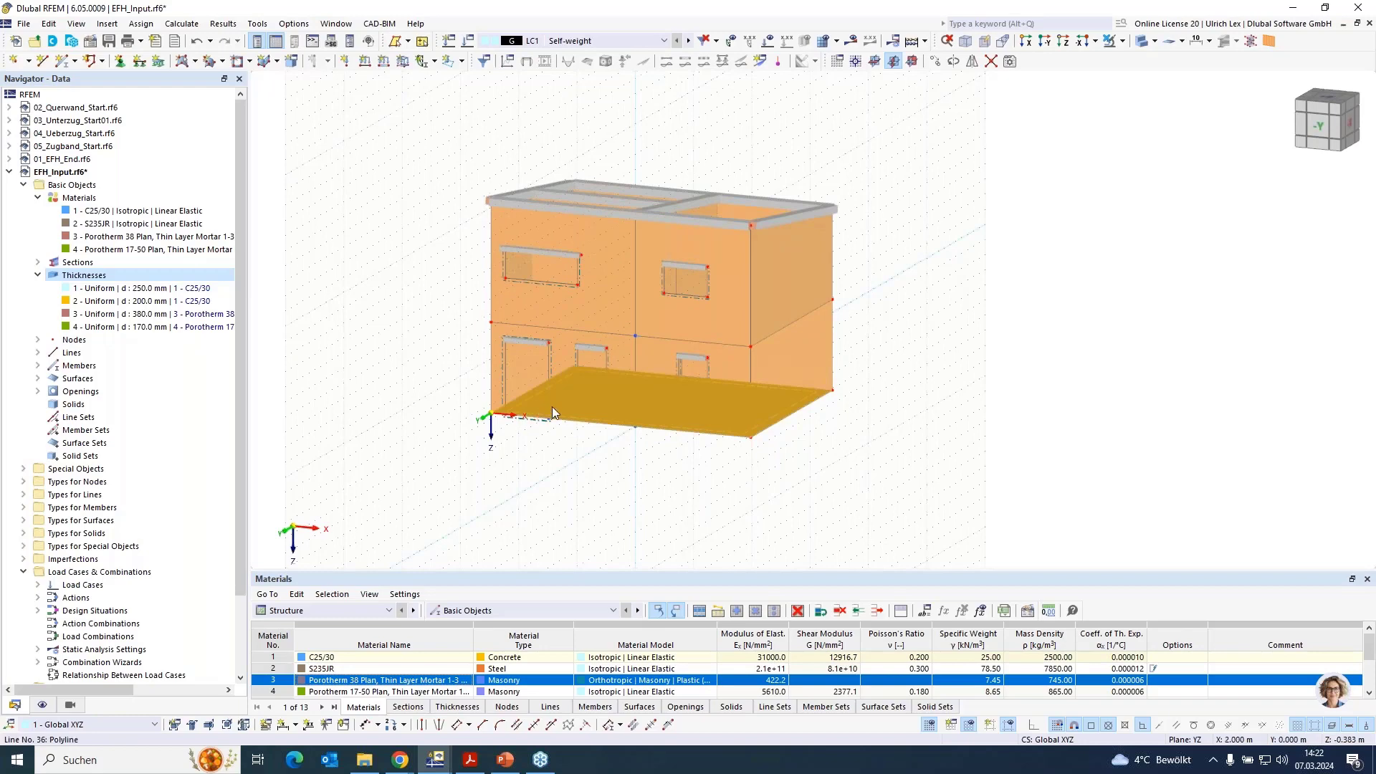
{"action": "left_click", "coordinate": [505, 460]}
{"action": "scroll", "coordinate": [528, 418], "scroll_direction": "up", "scroll_amount": 3}
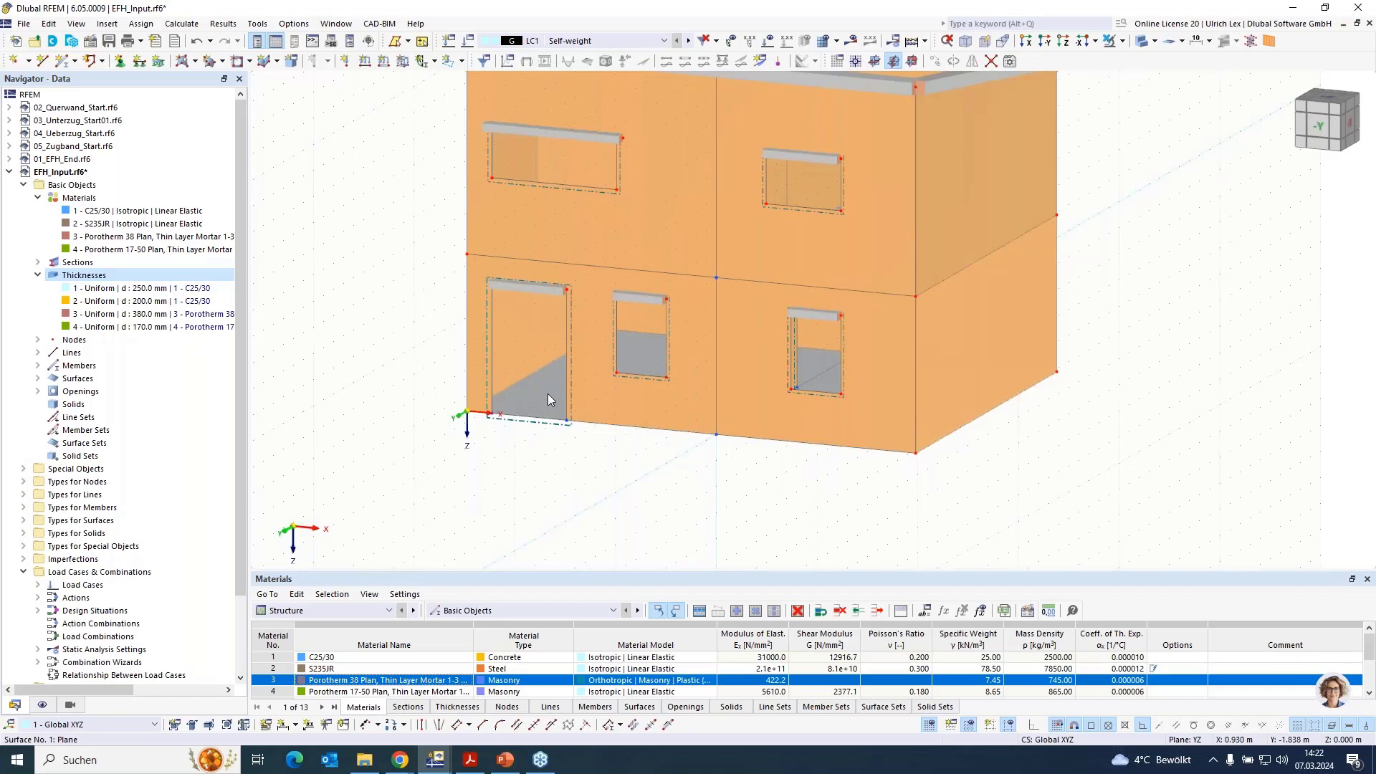
Activate hinges for the 250 mm ground slab surface and open its line hinge assignment.
{"action": "double_click", "coordinate": [548, 393]}
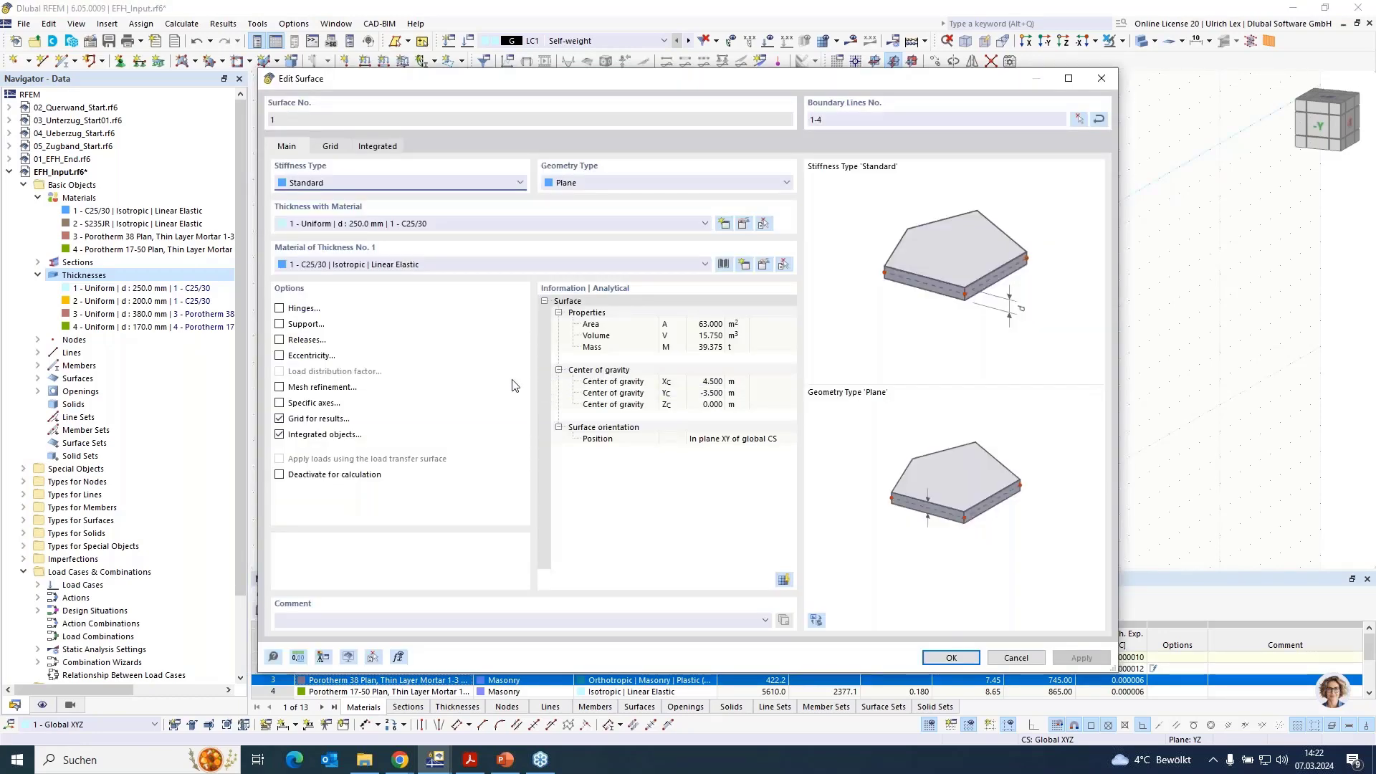
{"action": "left_click", "coordinate": [279, 309]}
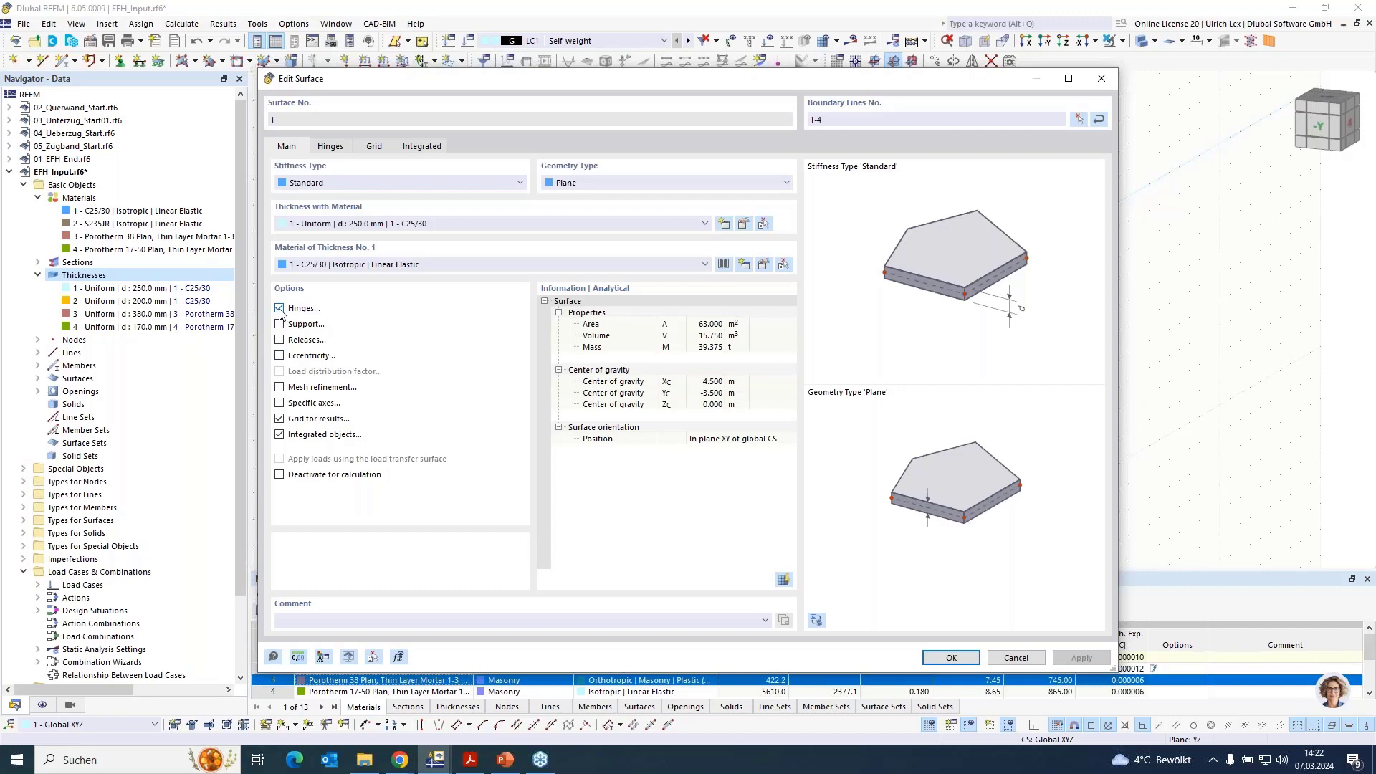
{"action": "left_click", "coordinate": [327, 147]}
{"action": "left_click", "coordinate": [572, 196]}
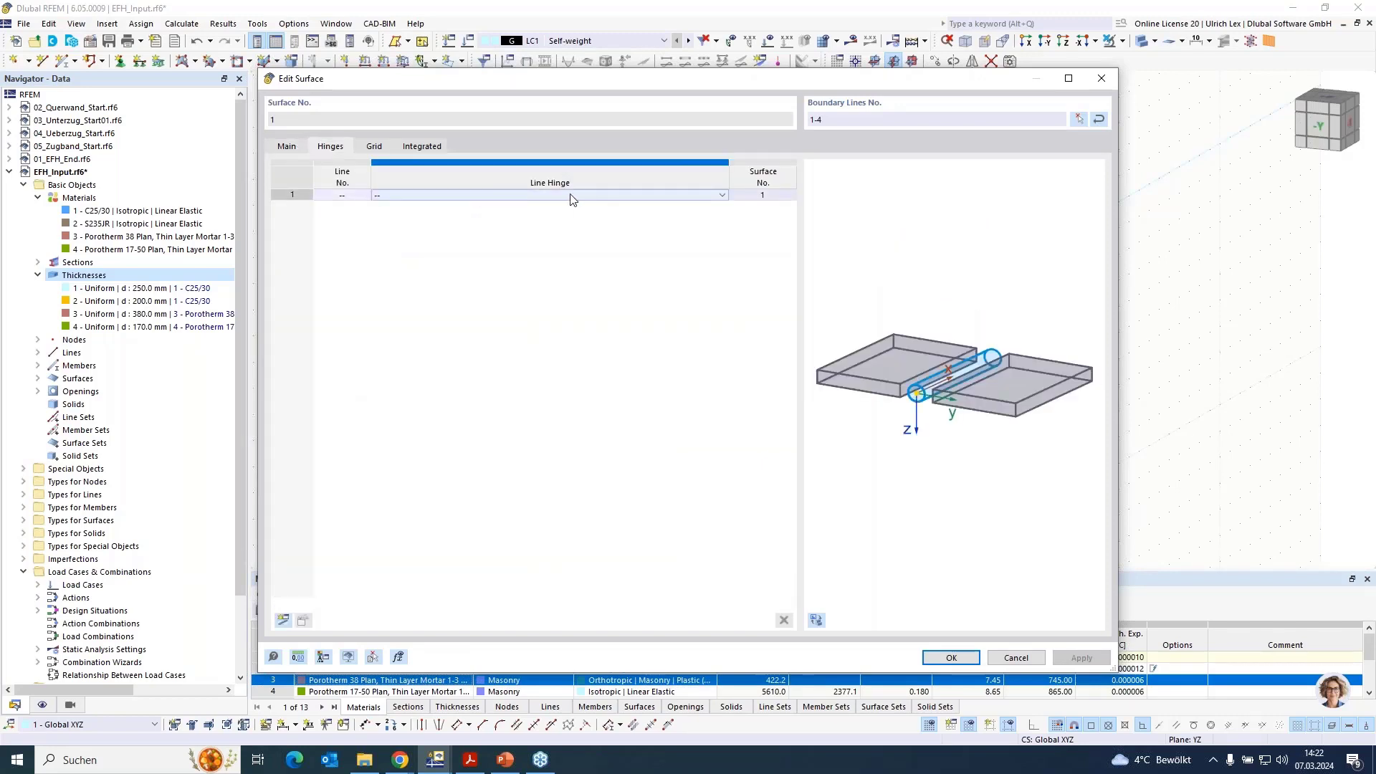
Try to define a new line hinge for the ground slab as a slab-wall connection with a 150 mm offset.
{"action": "left_click", "coordinate": [722, 195]}
{"action": "left_click", "coordinate": [444, 219]}
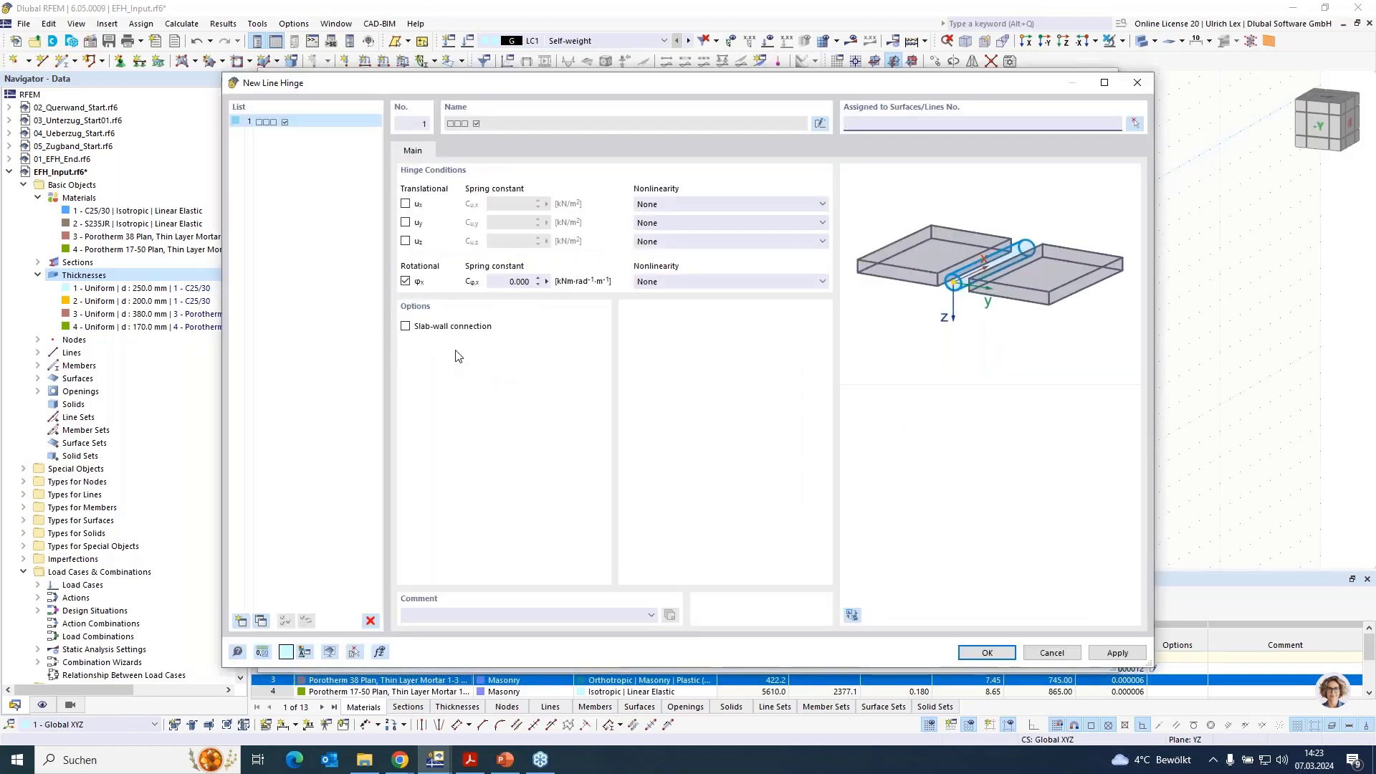
{"action": "left_click", "coordinate": [405, 326]}
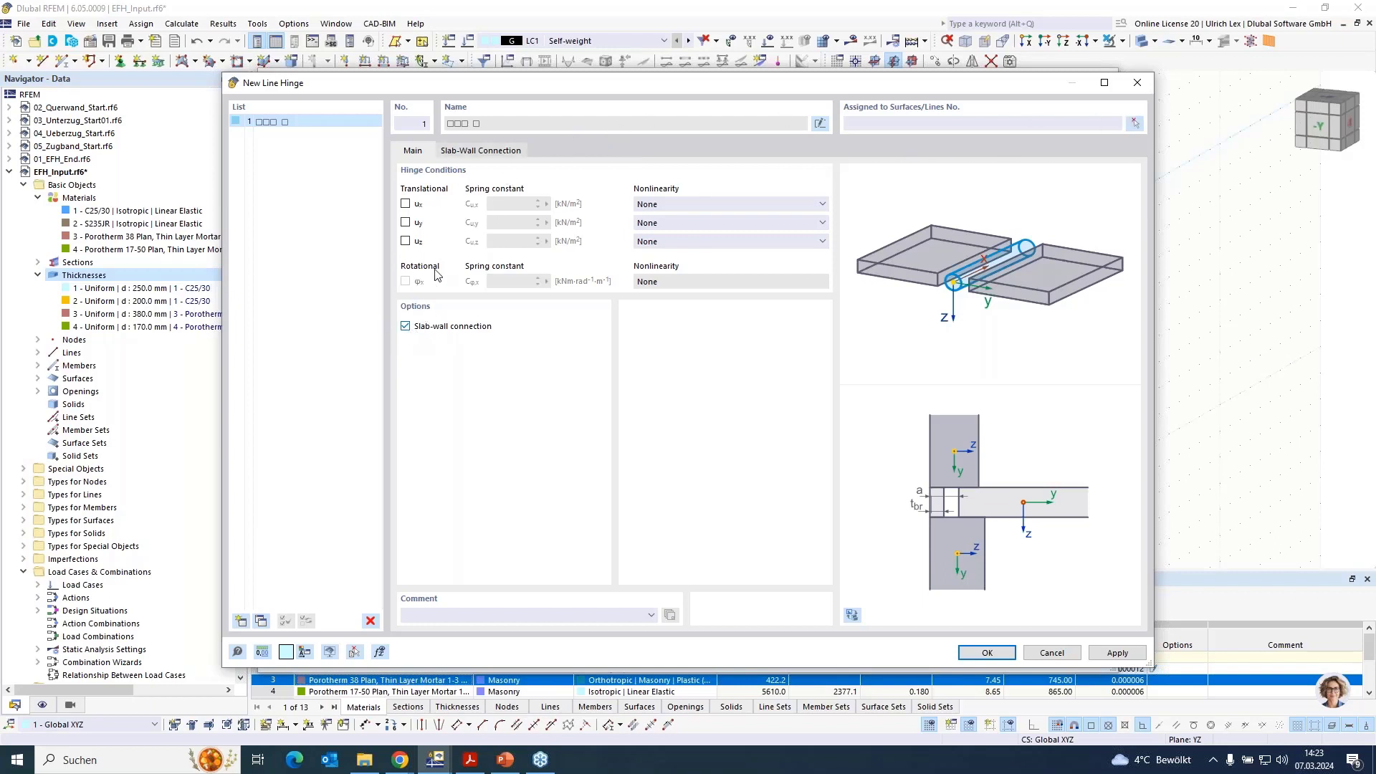
{"action": "left_click", "coordinate": [480, 152]}
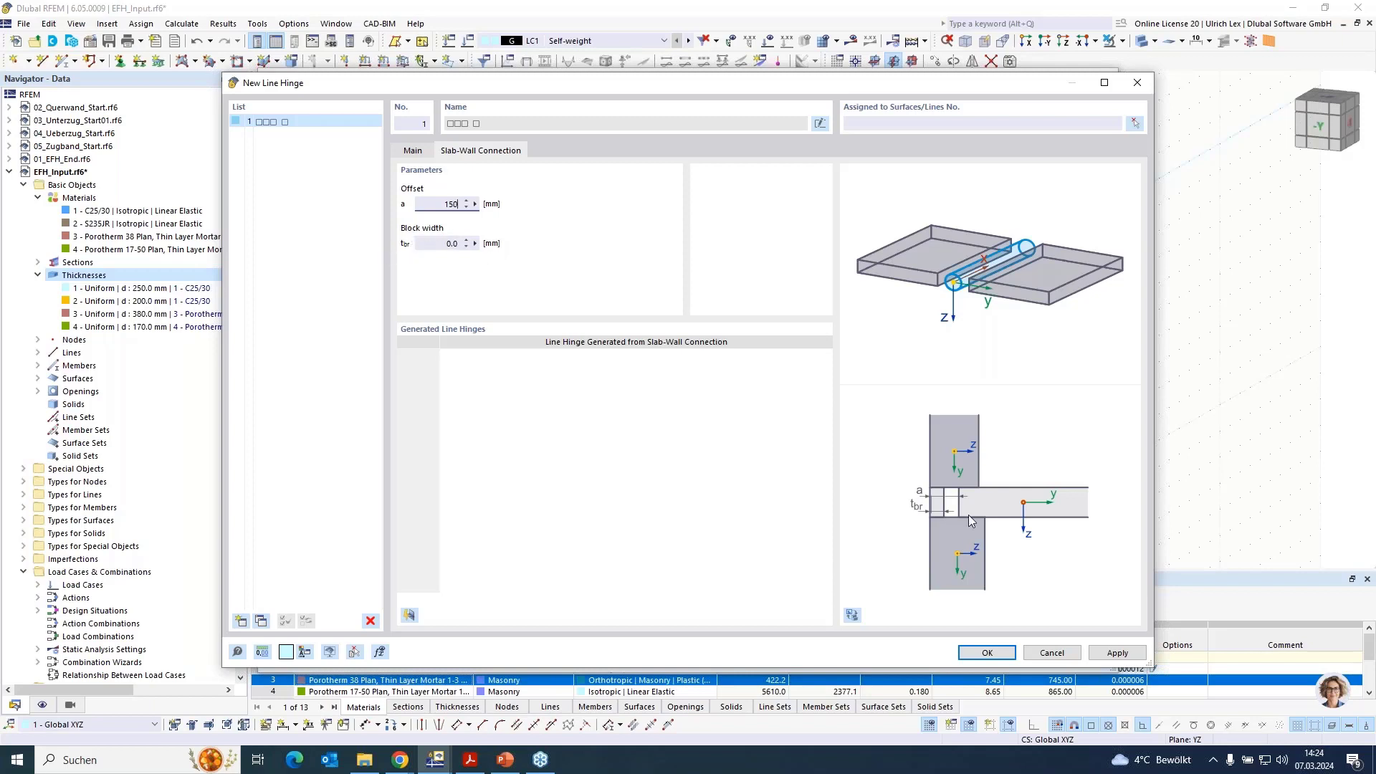
{"action": "left_click", "coordinate": [451, 242]}
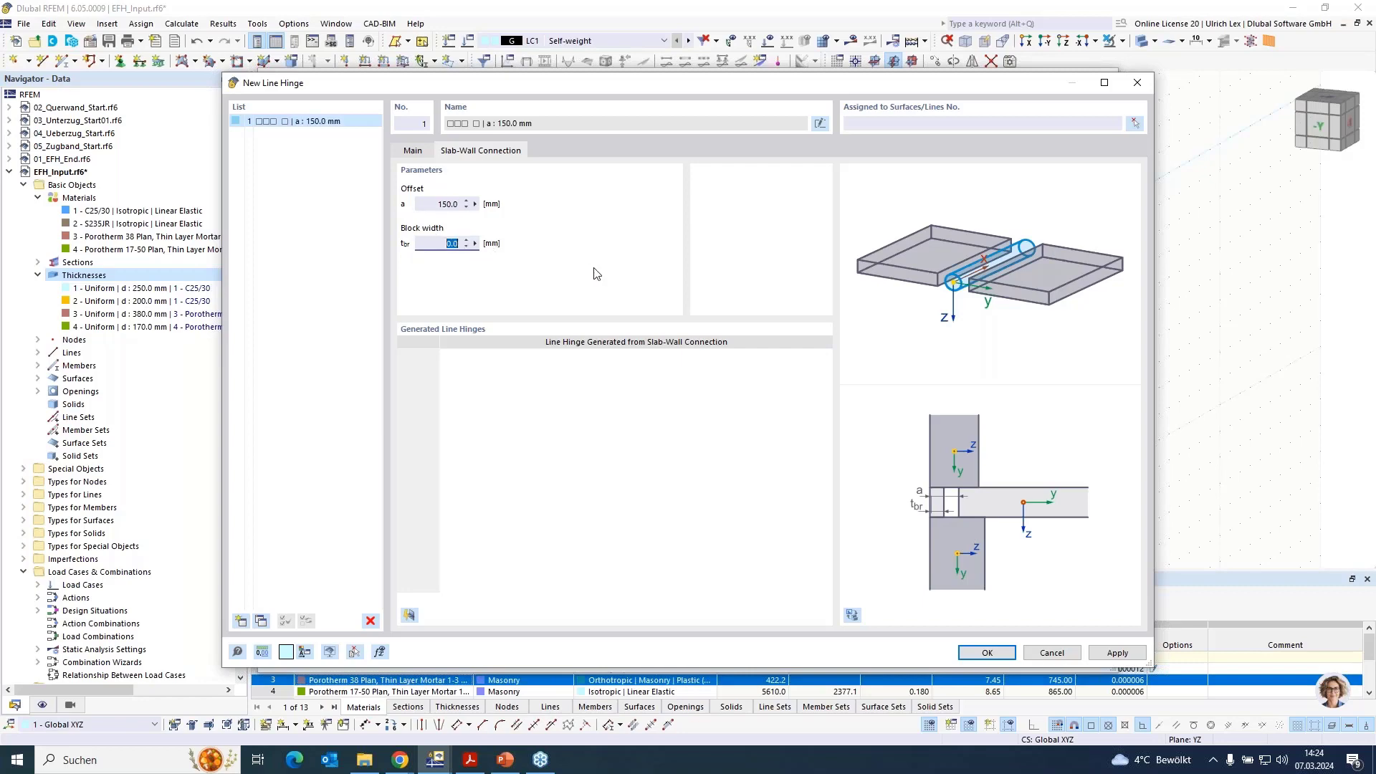
Try to assign the slab-wall hinge to the front edge of the ground slab, then discard the hinge.
{"action": "left_click", "coordinate": [1135, 123]}
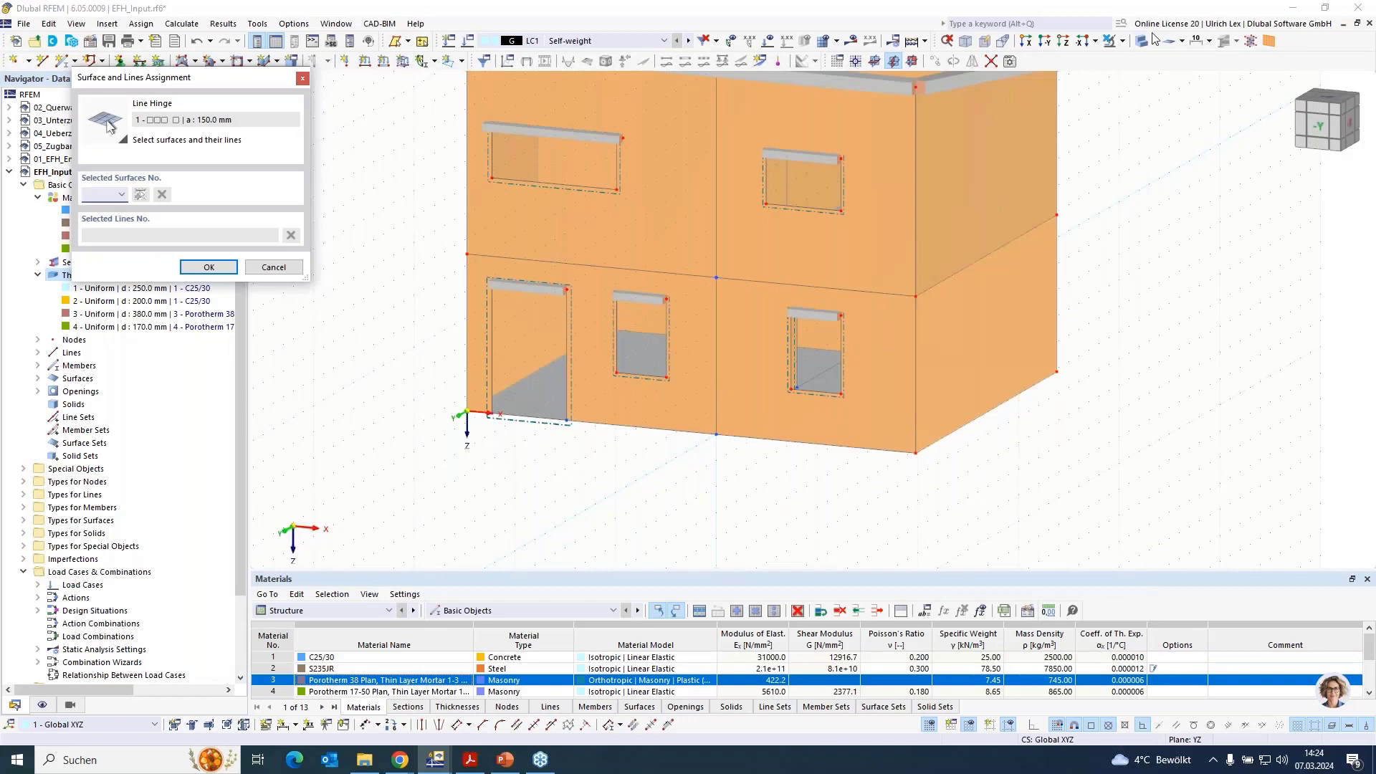
{"action": "left_click", "coordinate": [1122, 43]}
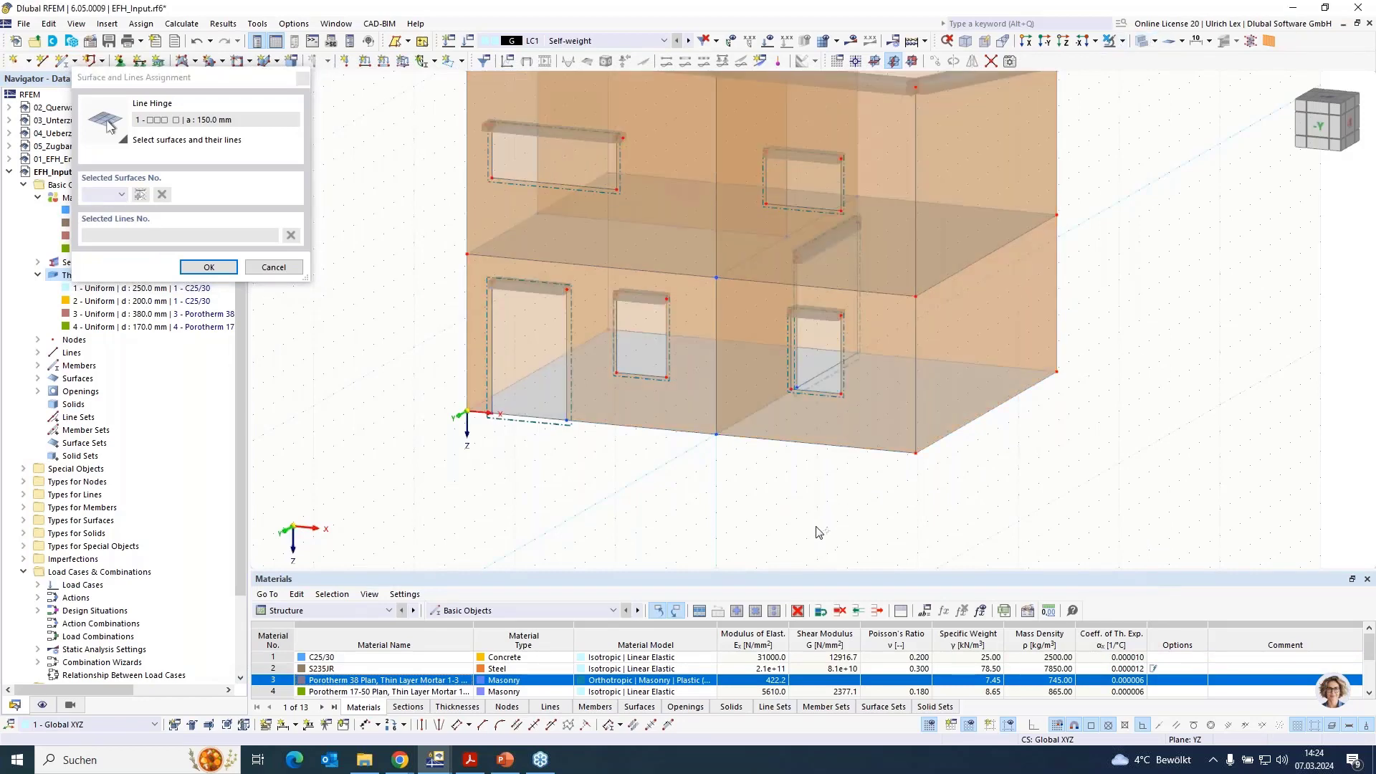
{"action": "scroll", "coordinate": [816, 528], "scroll_direction": "down", "scroll_amount": 2}
{"action": "scroll", "coordinate": [540, 422], "scroll_direction": "up", "scroll_amount": 3}
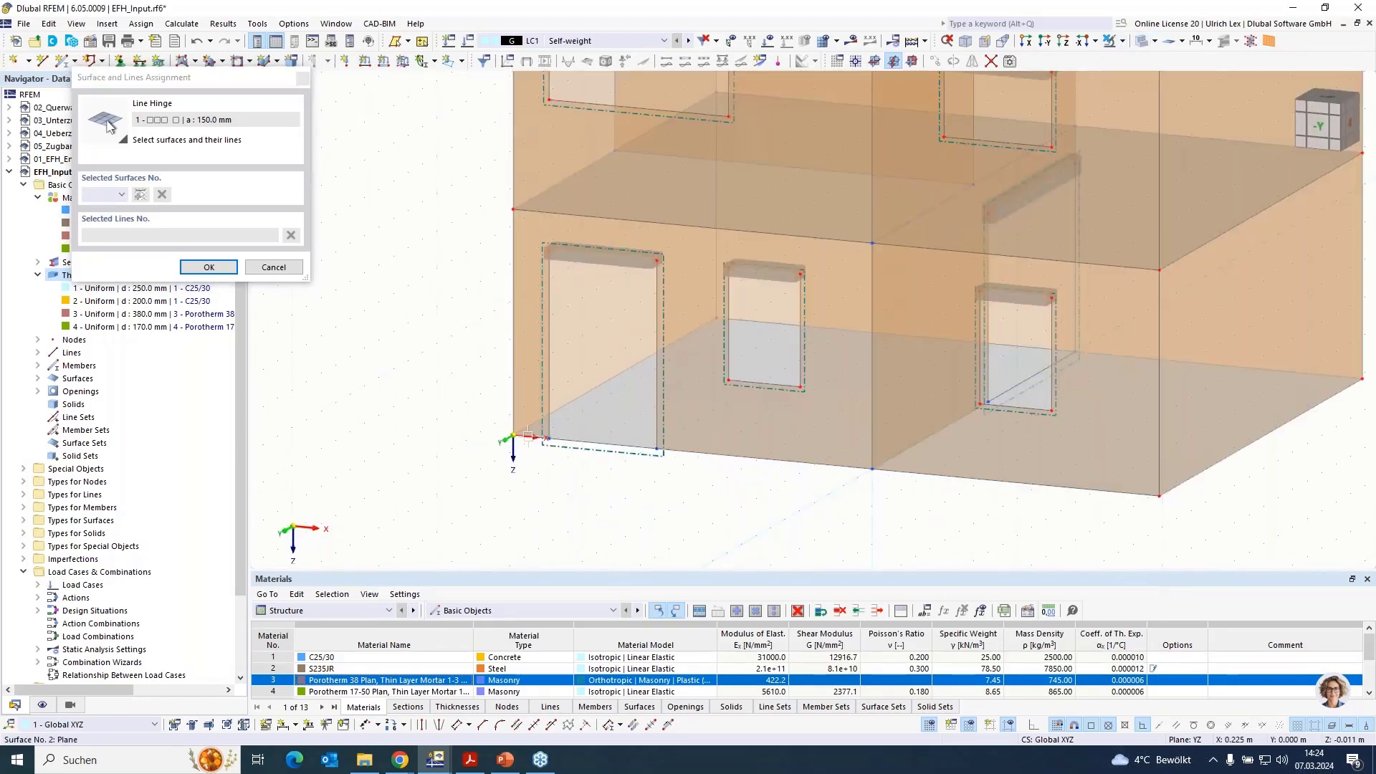
{"action": "left_click", "coordinate": [566, 408]}
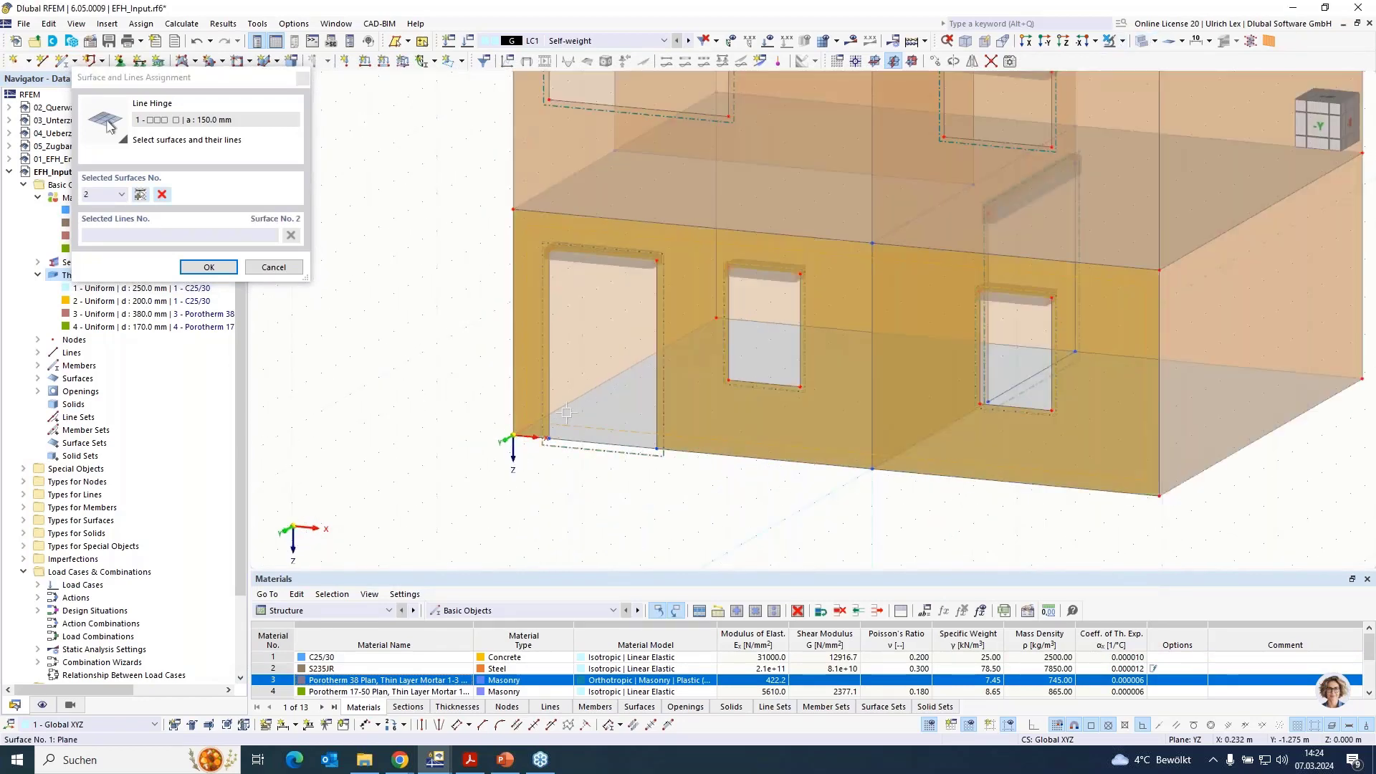
{"action": "left_click", "coordinate": [627, 409]}
{"action": "left_click", "coordinate": [166, 194]}
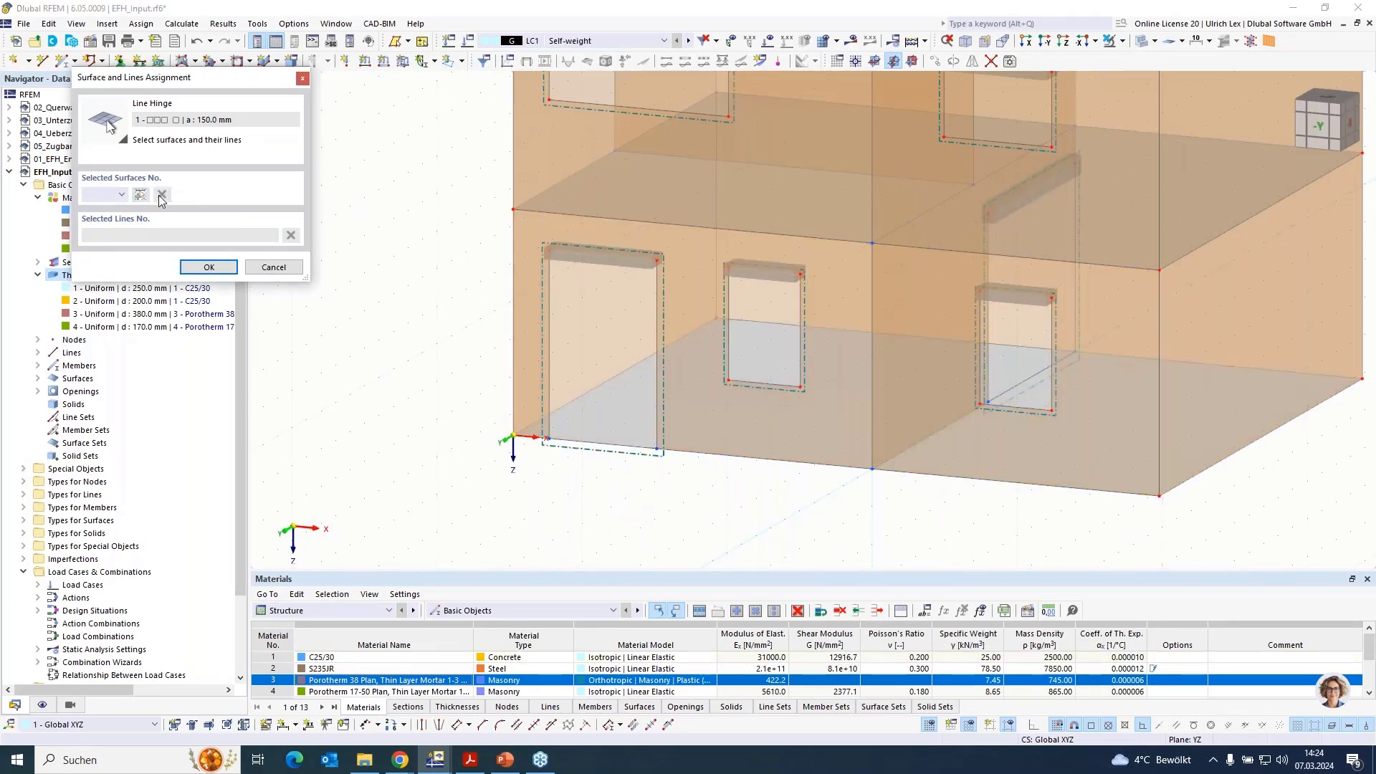
{"action": "left_click", "coordinate": [532, 440]}
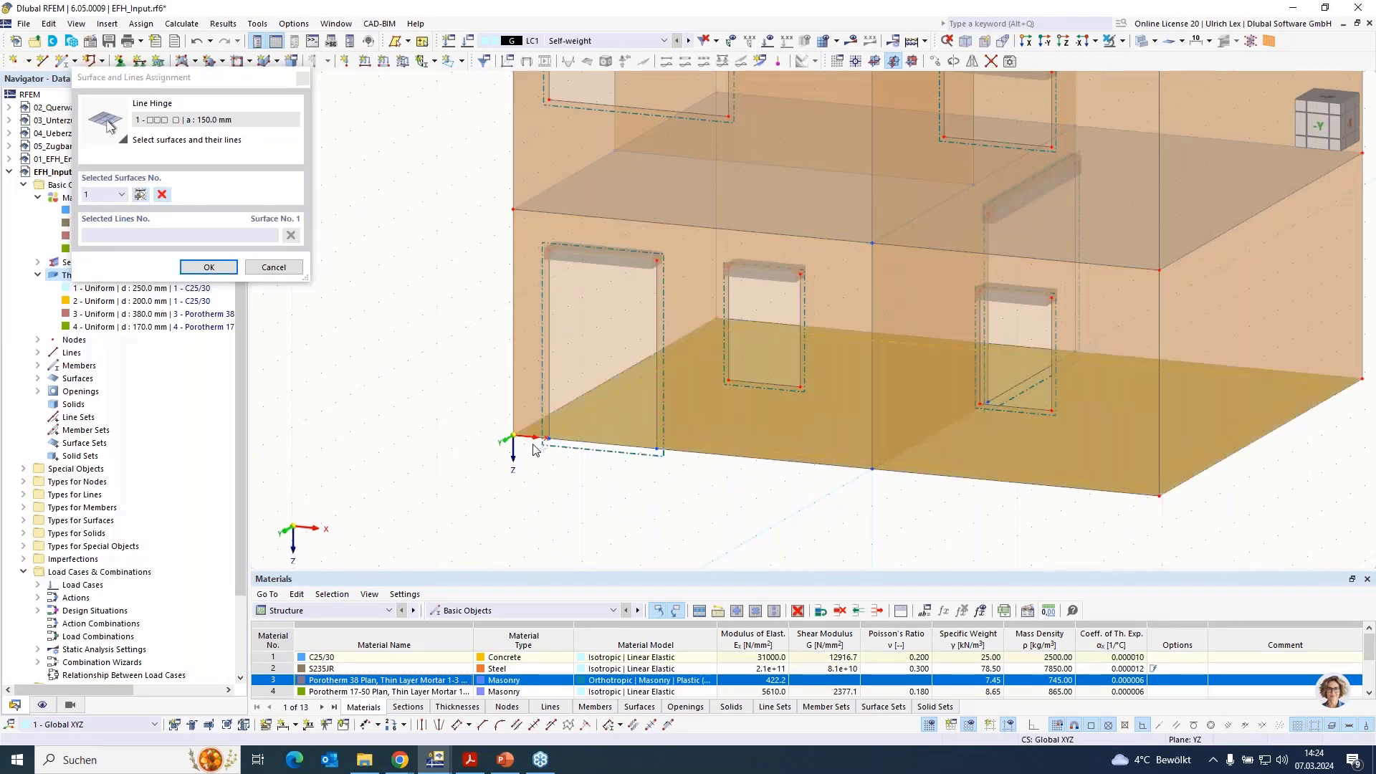
{"action": "scroll", "coordinate": [530, 443], "scroll_direction": "up", "scroll_amount": 4}
{"action": "left_click", "coordinate": [528, 442]}
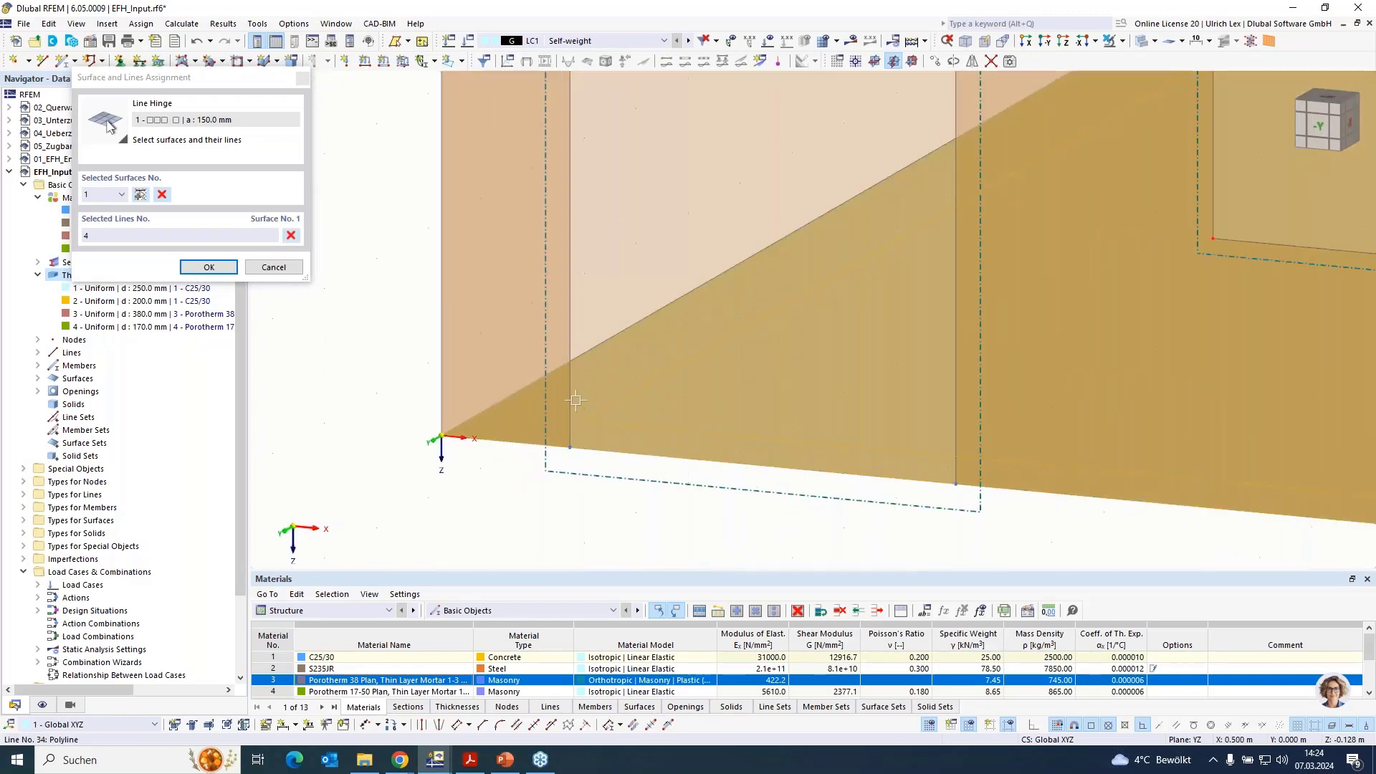
{"action": "left_click", "coordinate": [209, 266]}
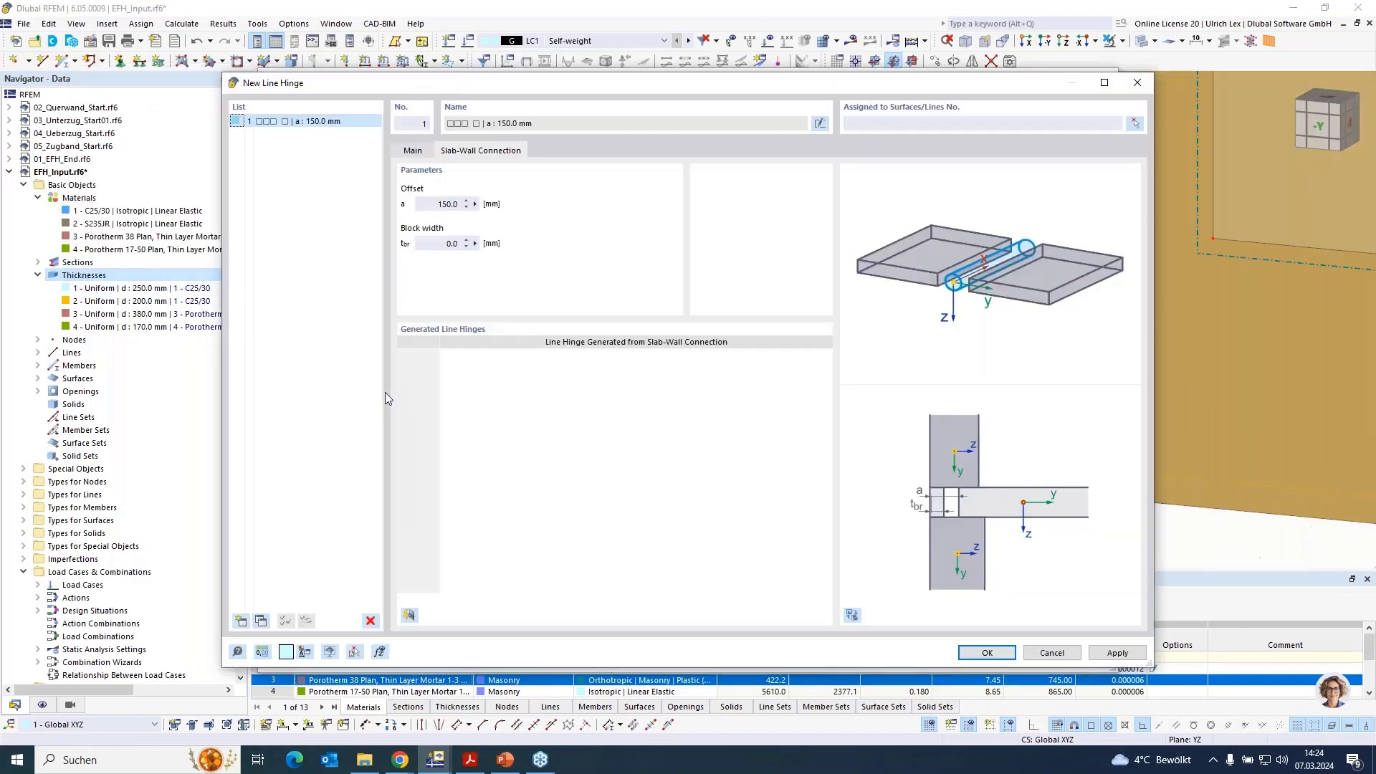
{"action": "left_click", "coordinate": [1053, 654]}
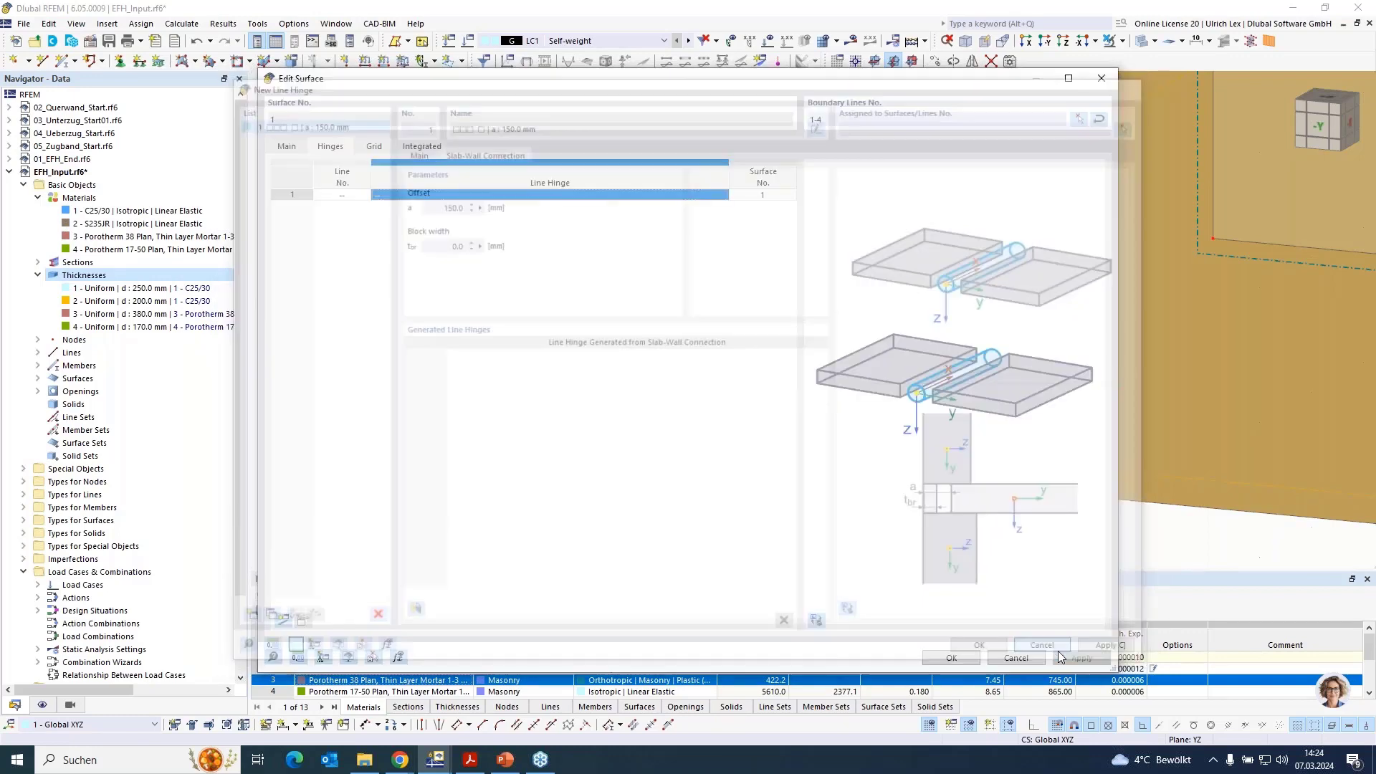
{"action": "left_click", "coordinate": [1025, 654]}
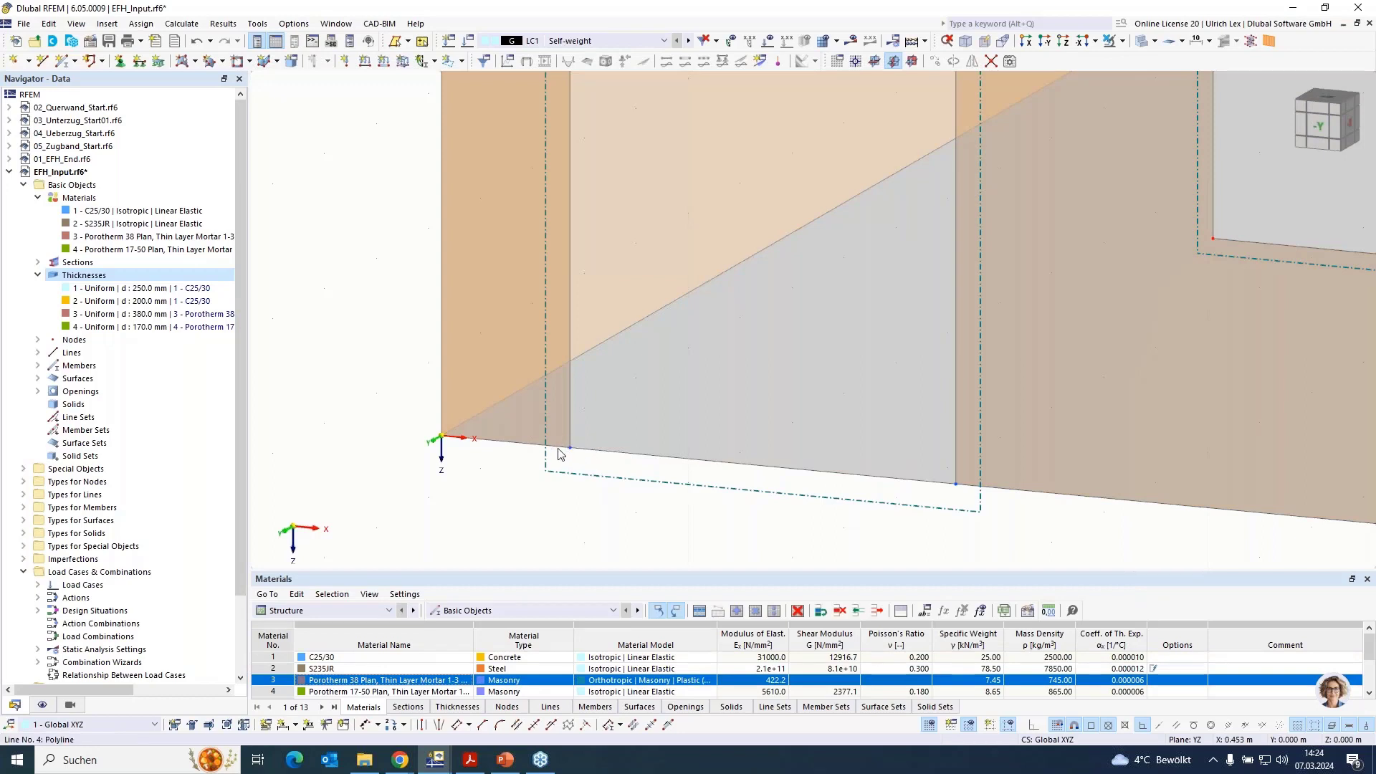
Connect all lines, members and surfaces of the whole house at their intersections, dividing the ground slab's edges at the door.
{"action": "left_click", "coordinate": [635, 459]}
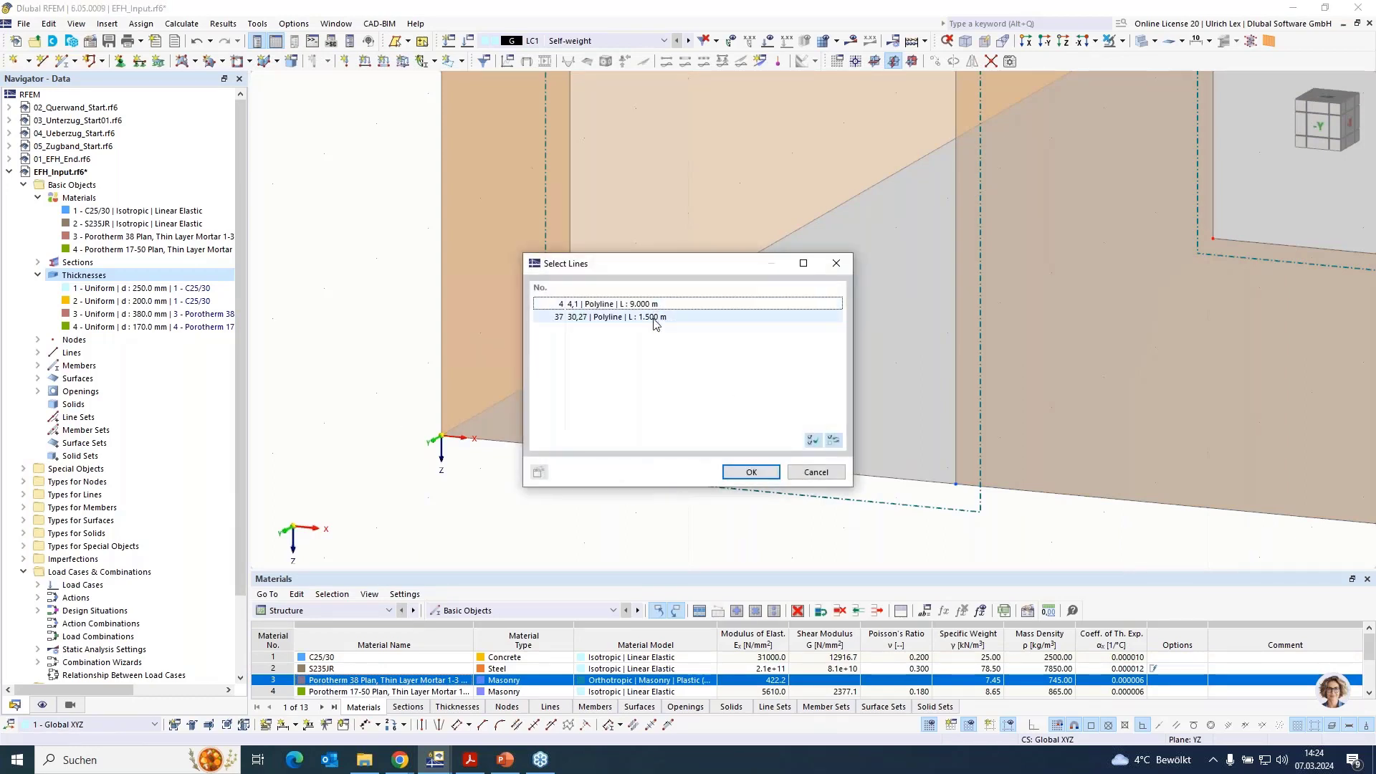
{"action": "left_click", "coordinate": [815, 471]}
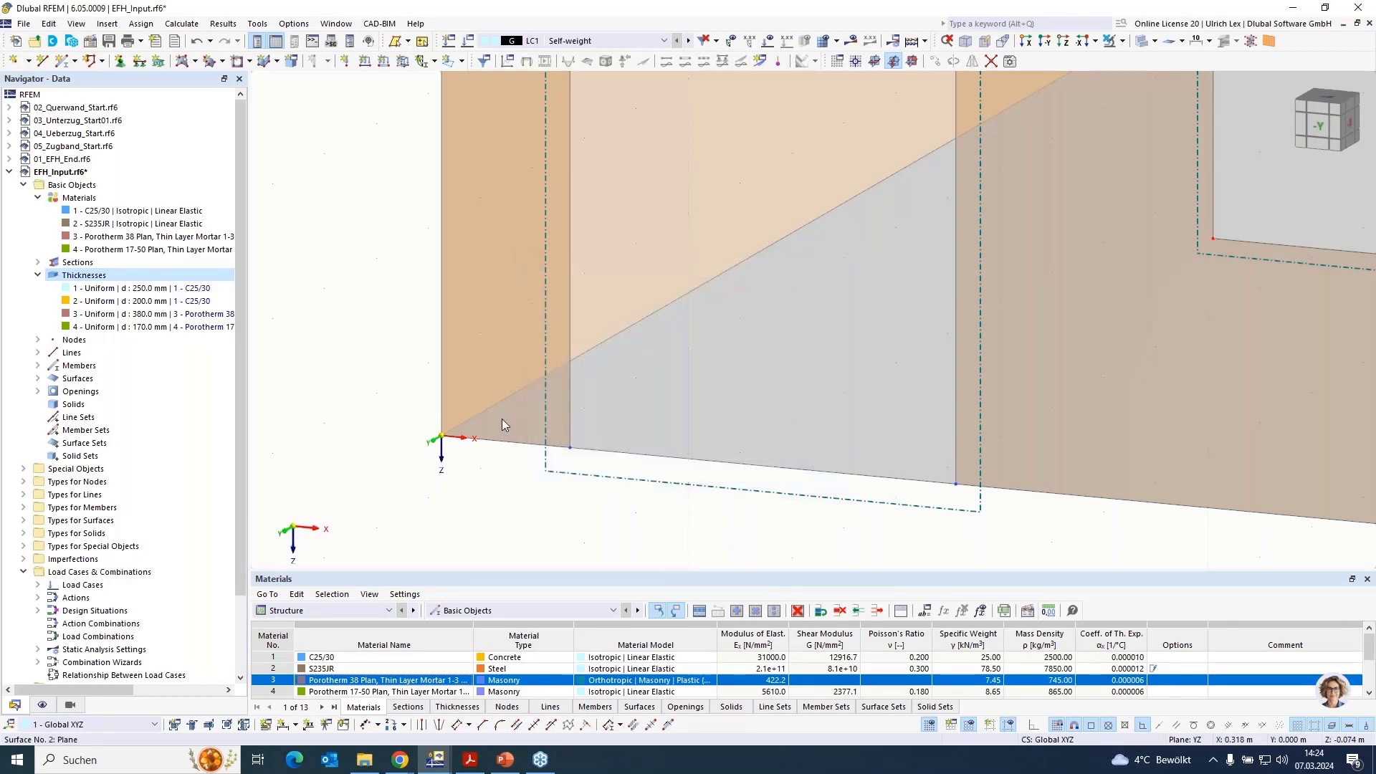
{"action": "scroll", "coordinate": [500, 462], "scroll_direction": "down", "scroll_amount": 10}
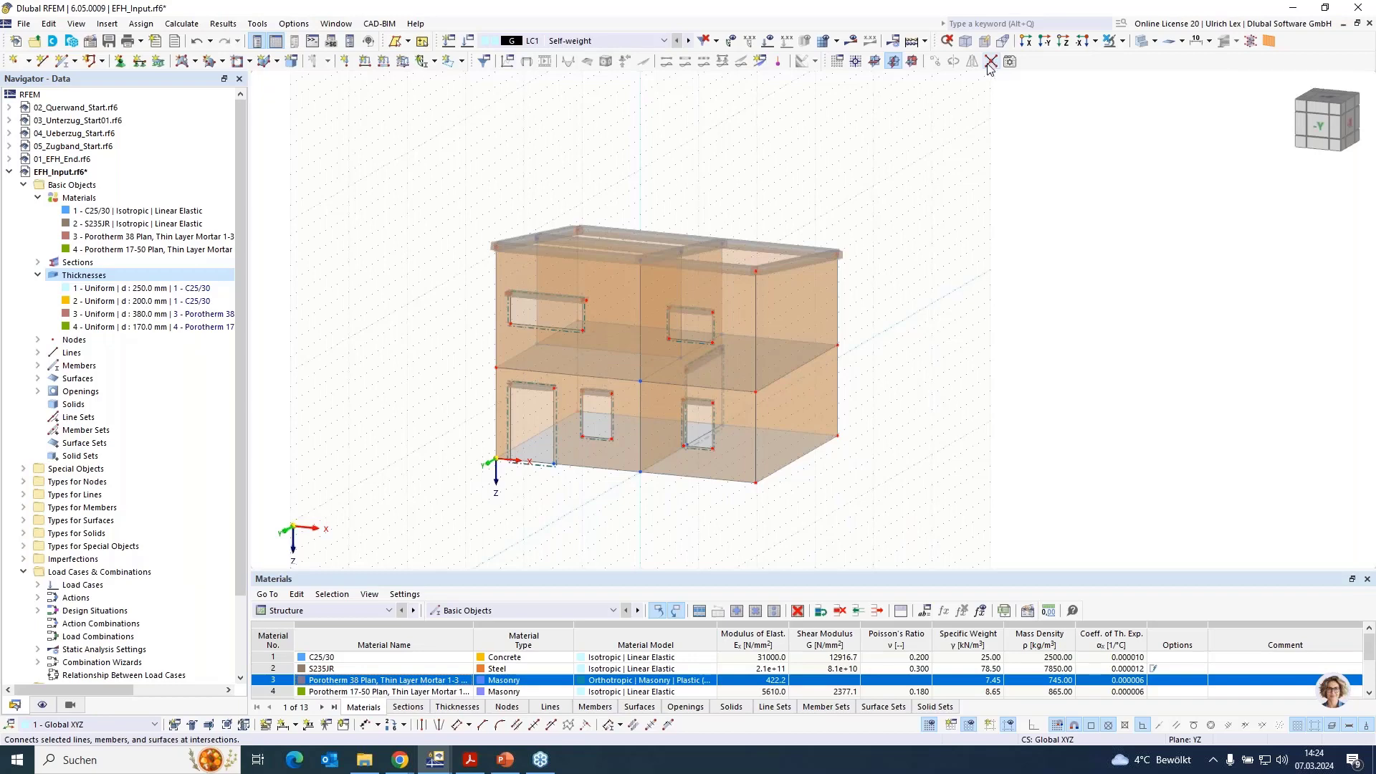
{"action": "left_click_drag", "start_coordinate": [399, 163], "coordinate": [947, 548]}
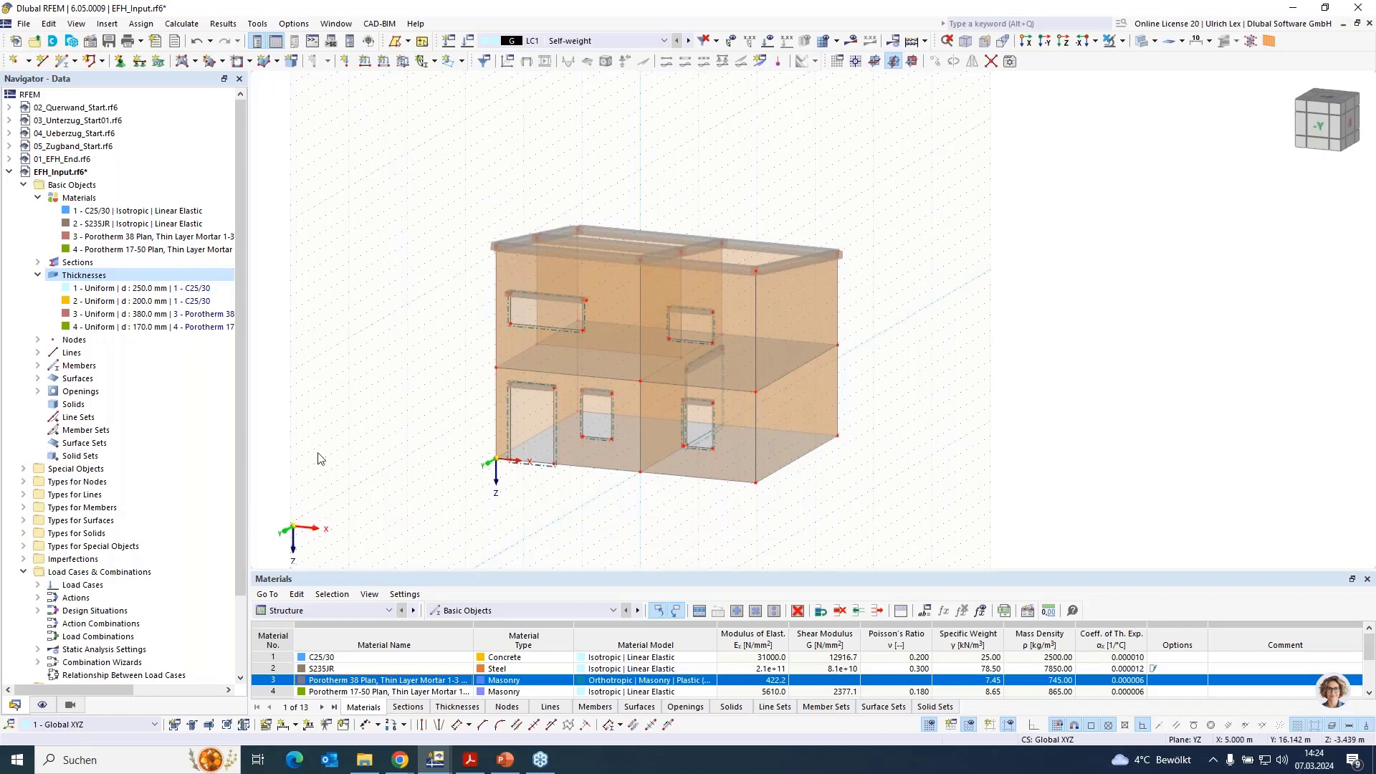
{"action": "scroll", "coordinate": [443, 481], "scroll_direction": "up", "scroll_amount": 5}
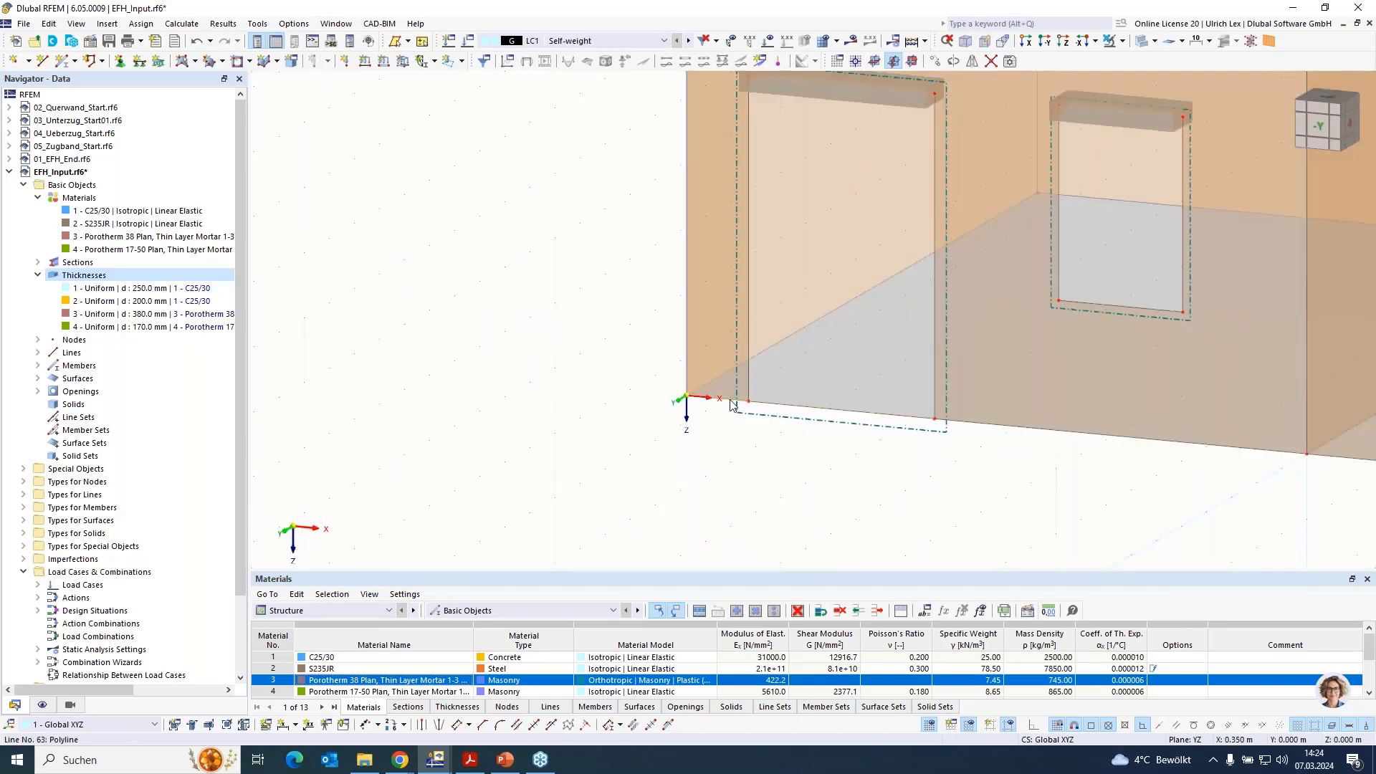
{"action": "scroll", "coordinate": [455, 480], "scroll_direction": "down", "scroll_amount": 3}
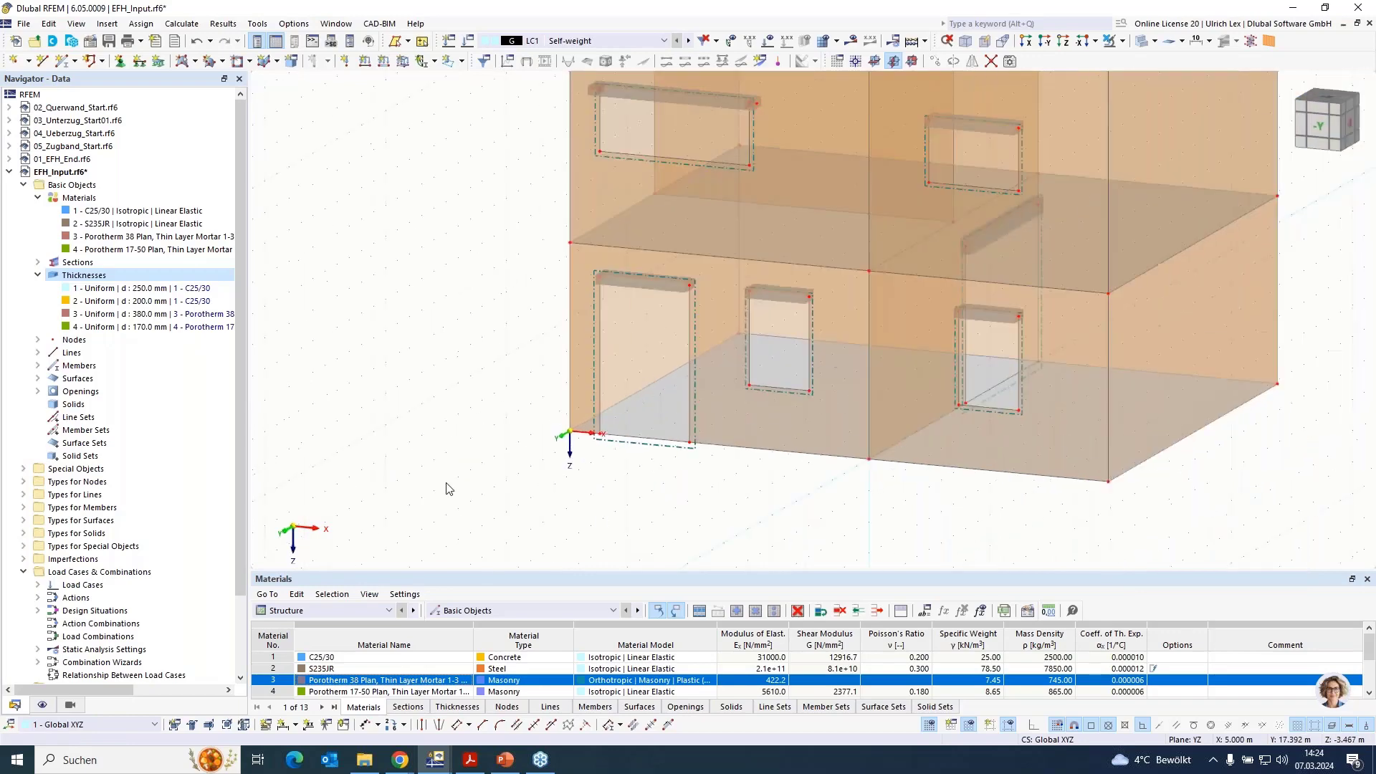
Create a new line hinge for the ground slab as a slab-wall connection with a 150 mm offset.
{"action": "double_click", "coordinate": [657, 419]}
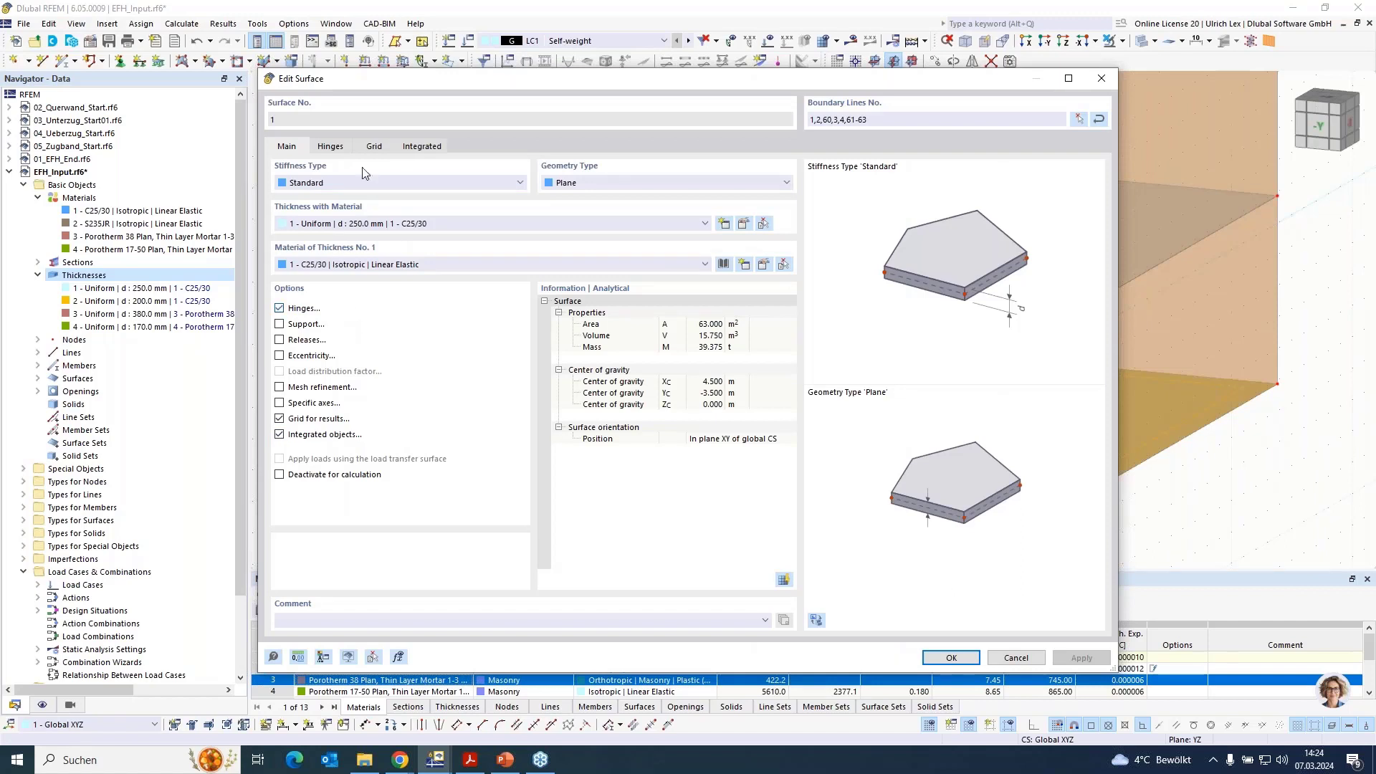
{"action": "left_click", "coordinate": [331, 146]}
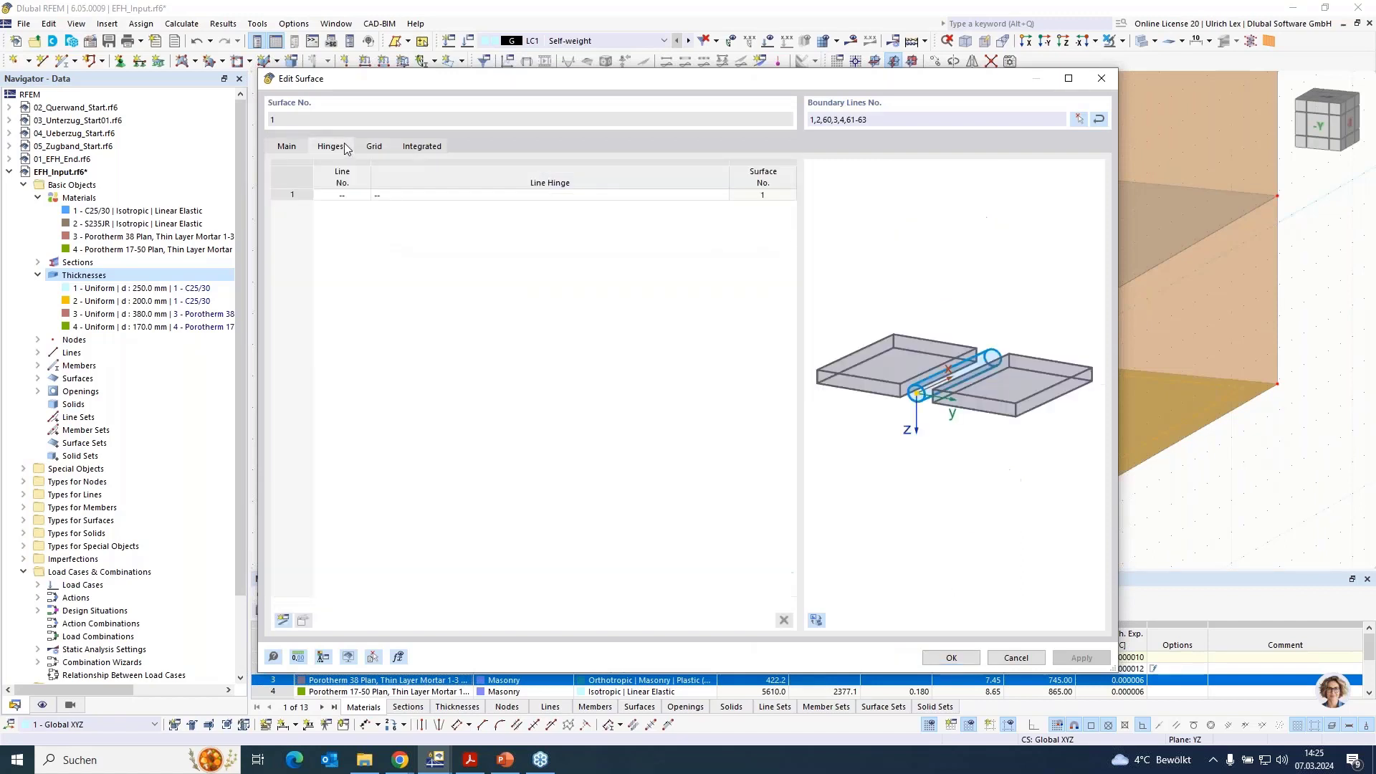
{"action": "left_click", "coordinate": [548, 196]}
{"action": "left_click", "coordinate": [598, 220]}
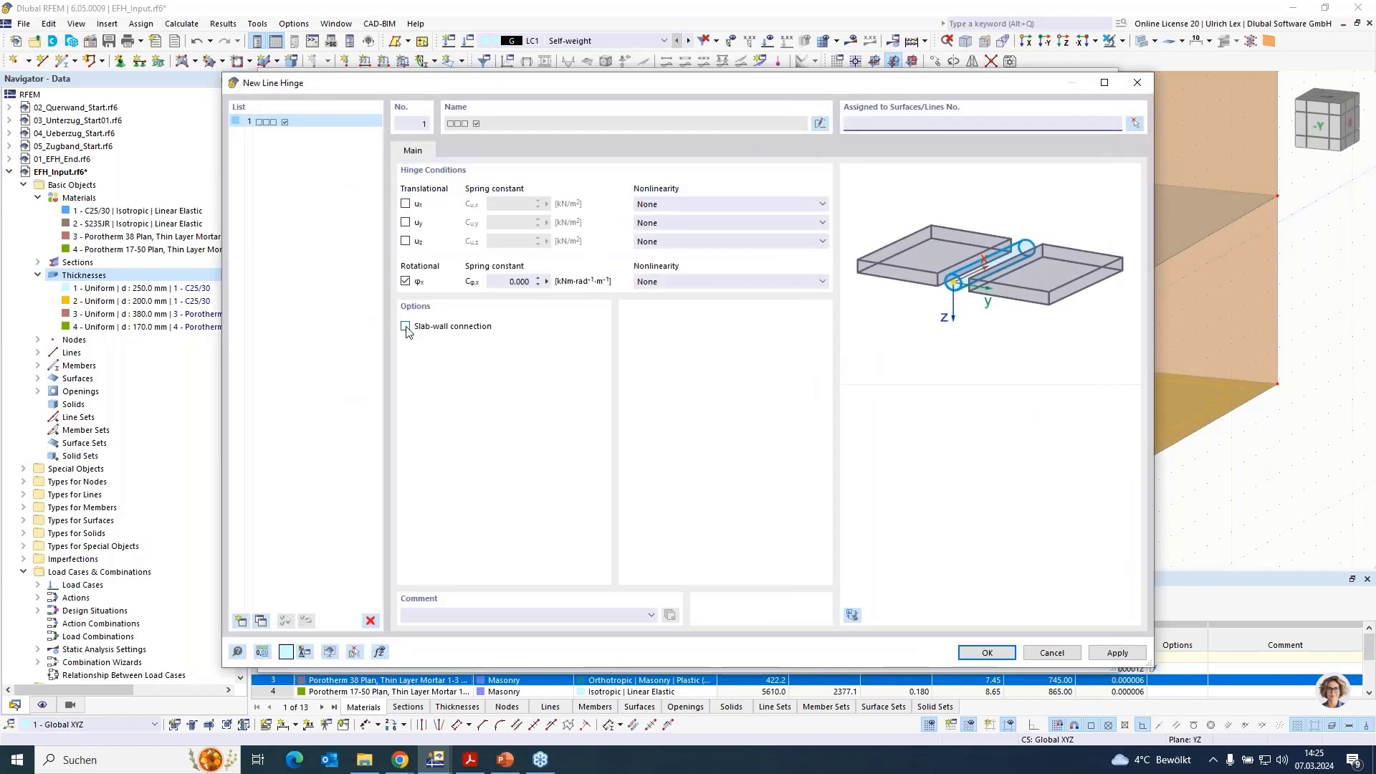
{"action": "left_click", "coordinate": [404, 326]}
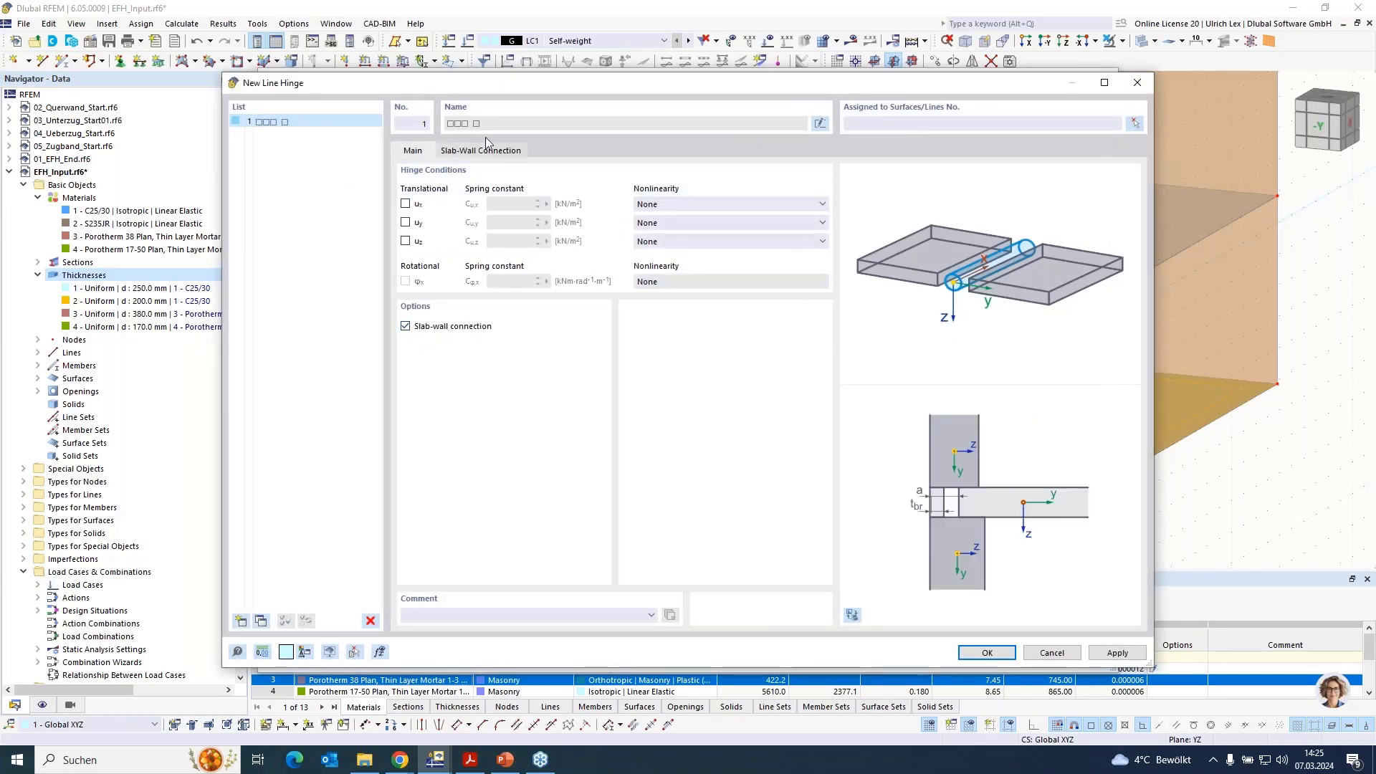
{"action": "left_click", "coordinate": [486, 150]}
{"action": "left_click", "coordinate": [446, 203]}
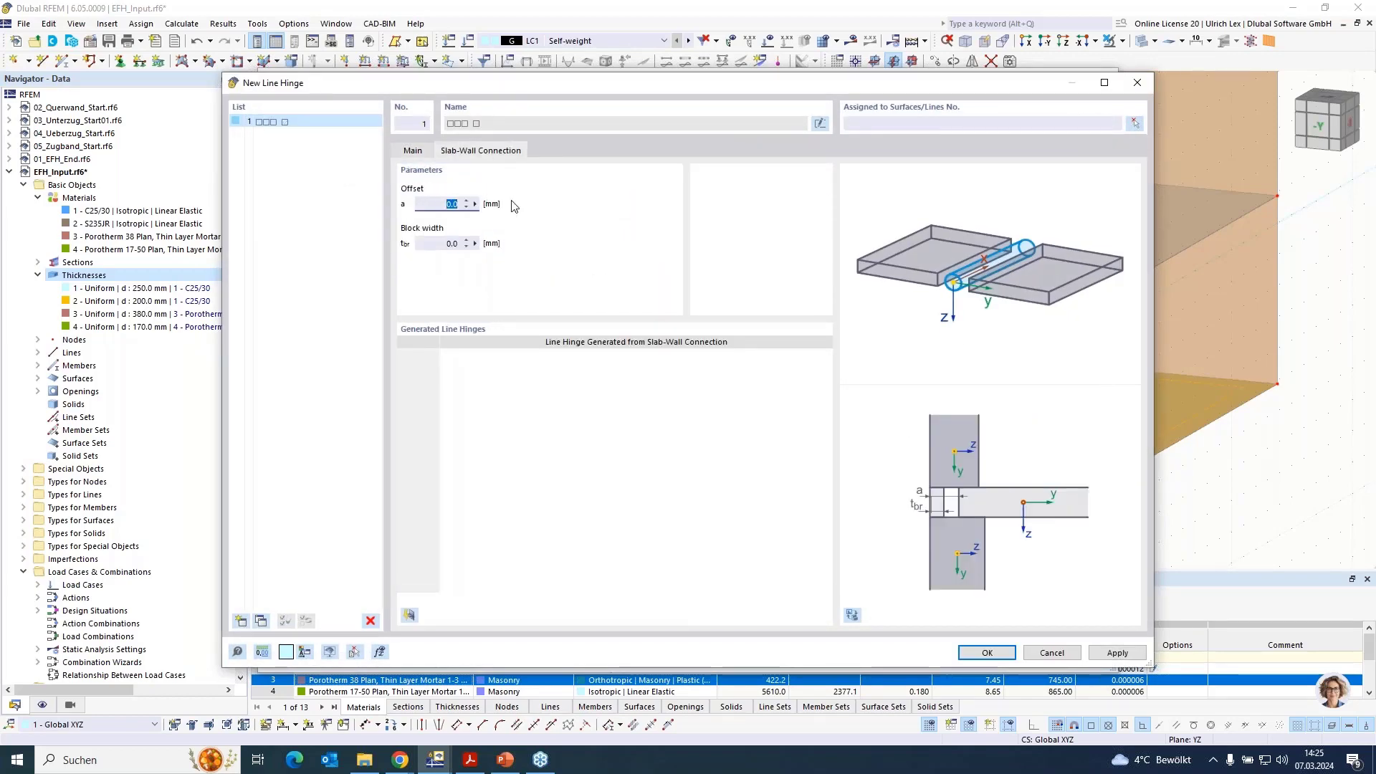
{"action": "type", "text": "150"}
Assign the hinge to all outer edges of the ground slab except the segment under the door, and generate the wall line hinges.
{"action": "left_click", "coordinate": [1134, 124]}
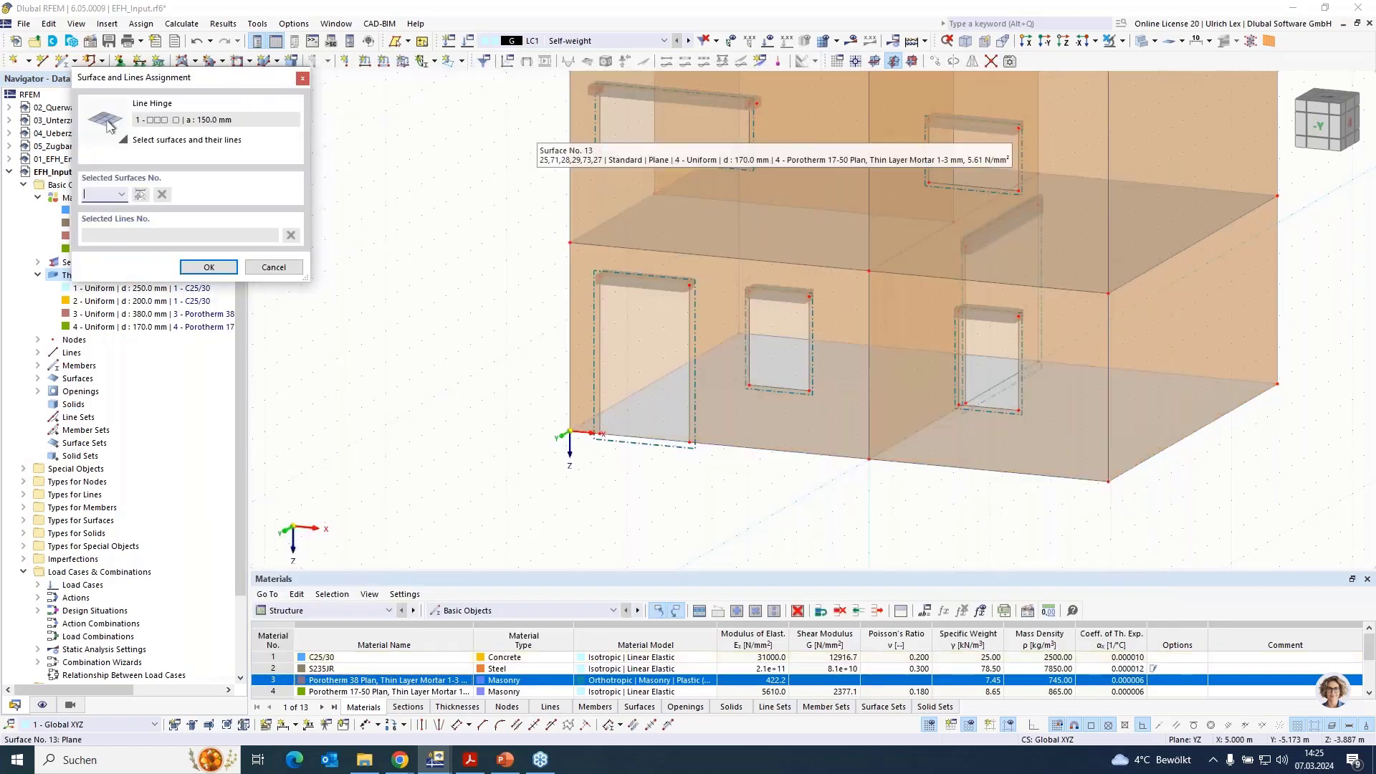
{"action": "scroll", "coordinate": [648, 427], "scroll_direction": "up", "scroll_amount": 5}
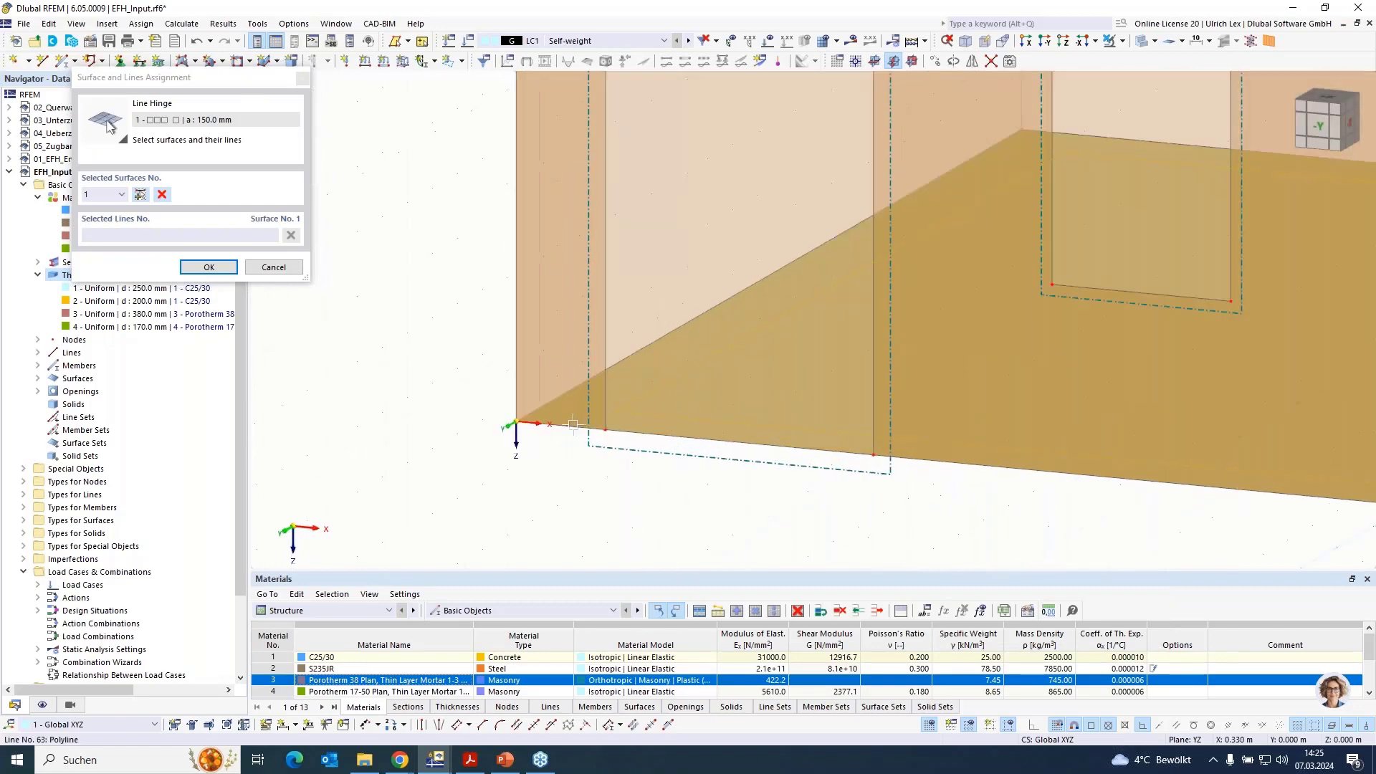
{"action": "left_click", "coordinate": [571, 425]}
{"action": "left_click", "coordinate": [633, 358]}
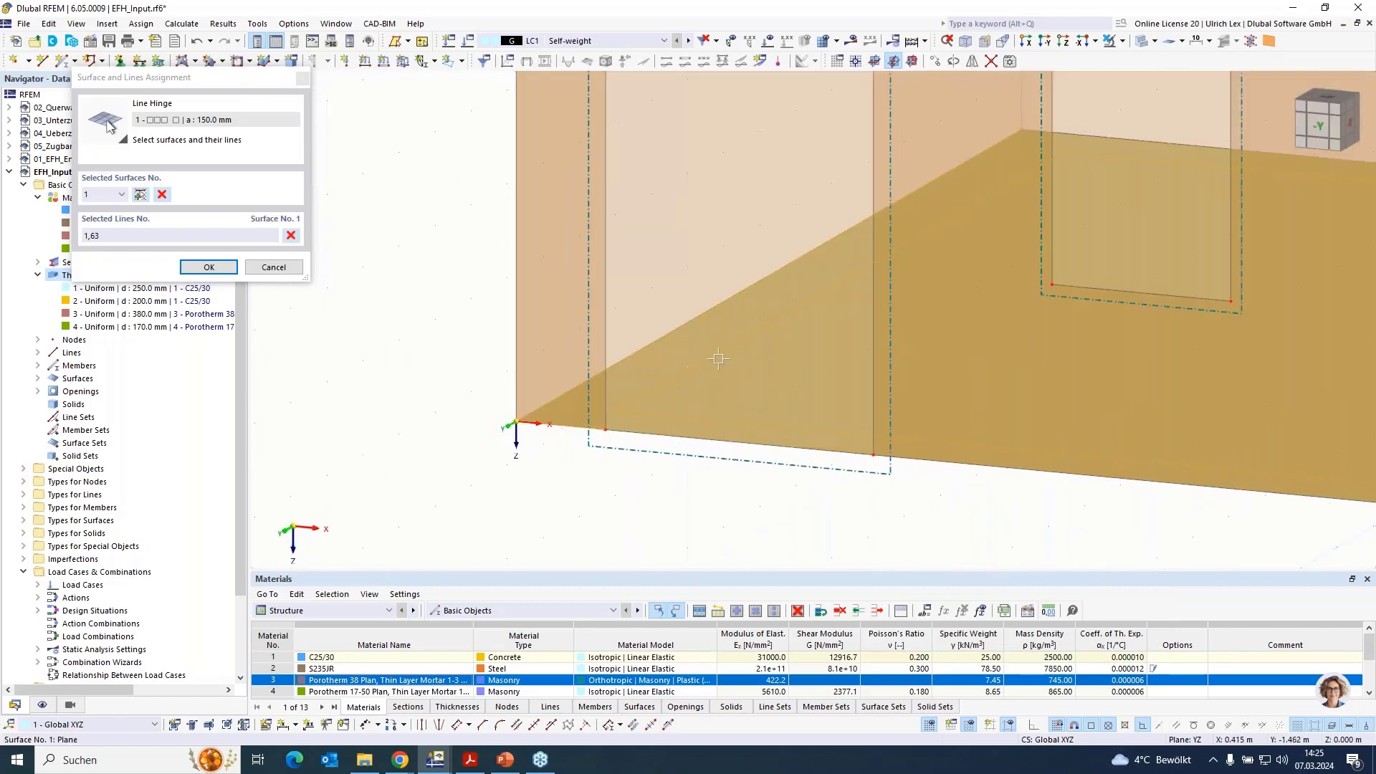
{"action": "left_click", "coordinate": [1135, 140]}
{"action": "scroll", "coordinate": [1224, 308], "scroll_direction": "down", "scroll_amount": 5}
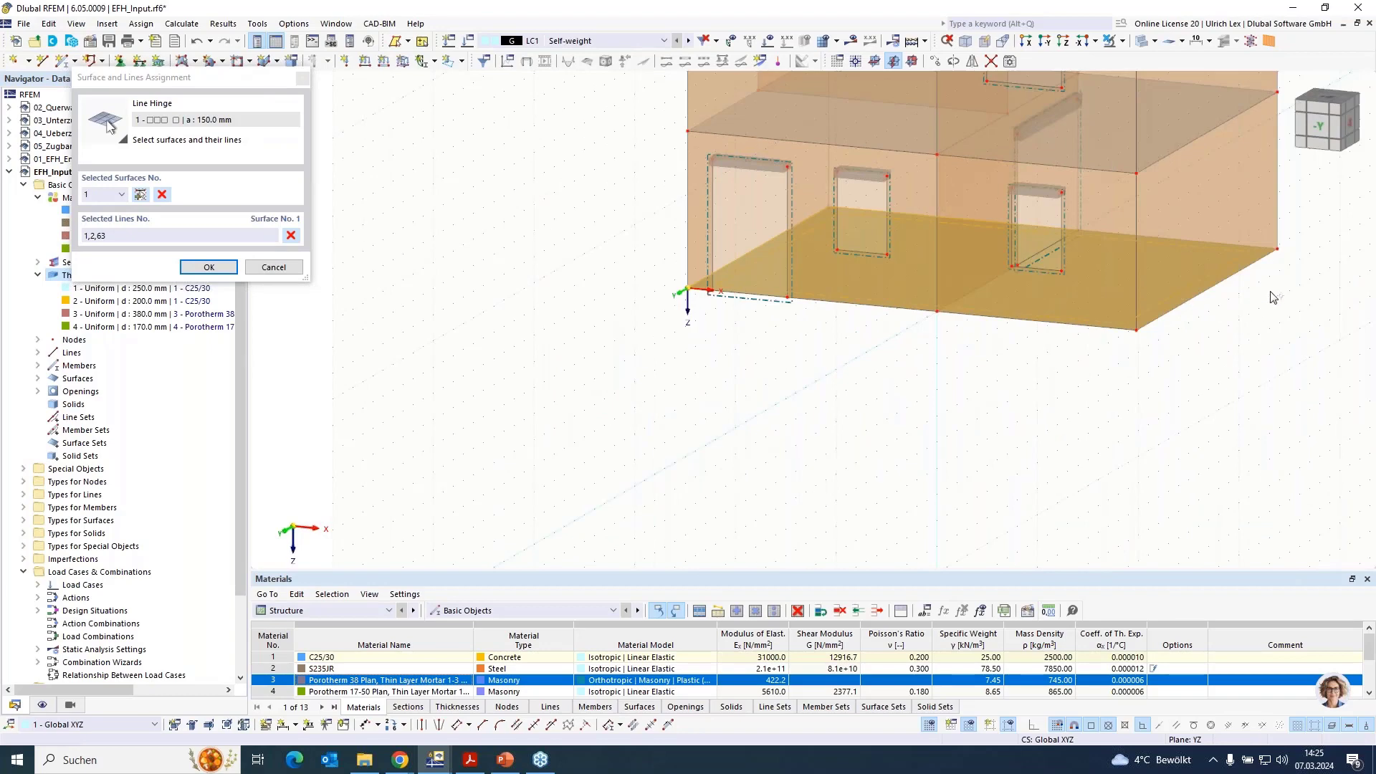
{"action": "scroll", "coordinate": [1248, 259], "scroll_direction": "up", "scroll_amount": 3}
{"action": "left_click", "coordinate": [1240, 236]}
{"action": "left_click", "coordinate": [1258, 264]}
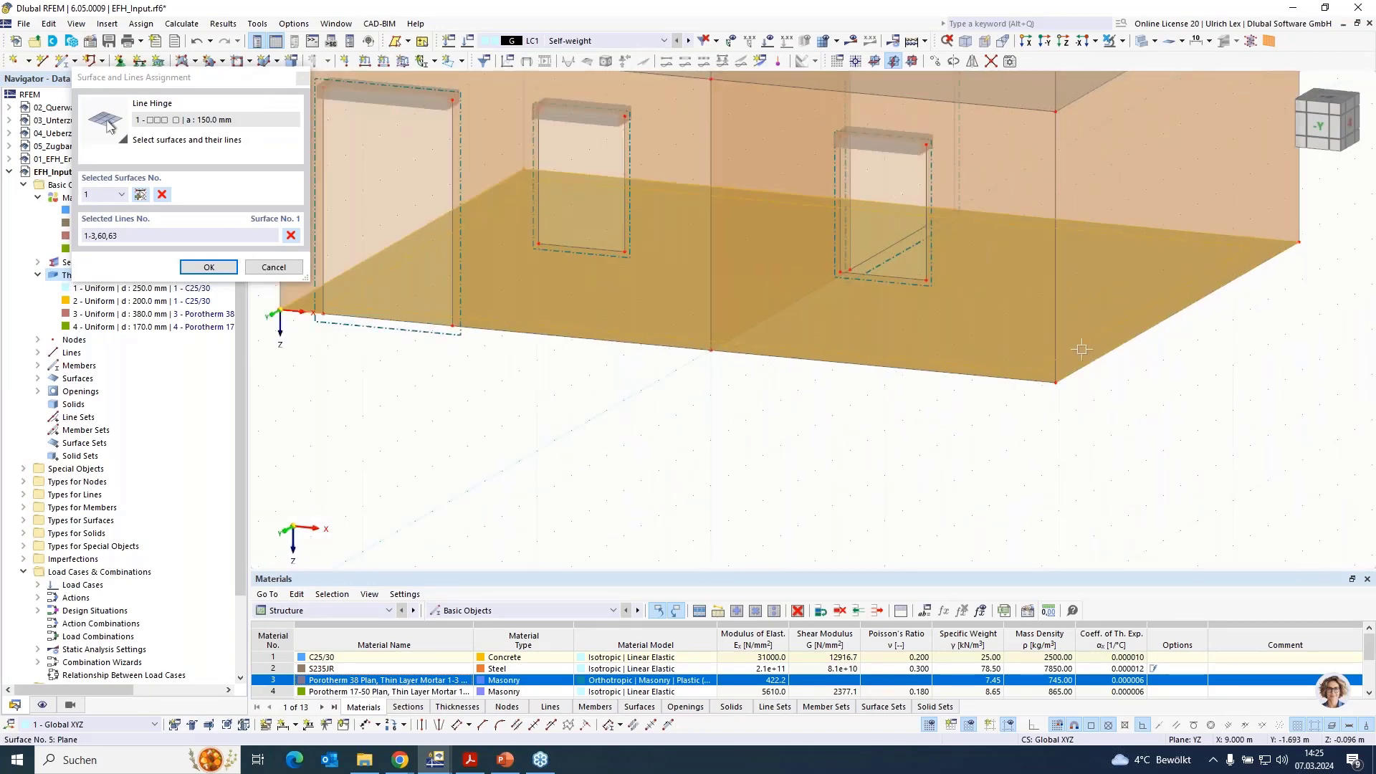
{"action": "left_click", "coordinate": [637, 341]}
{"action": "left_click", "coordinate": [209, 268]}
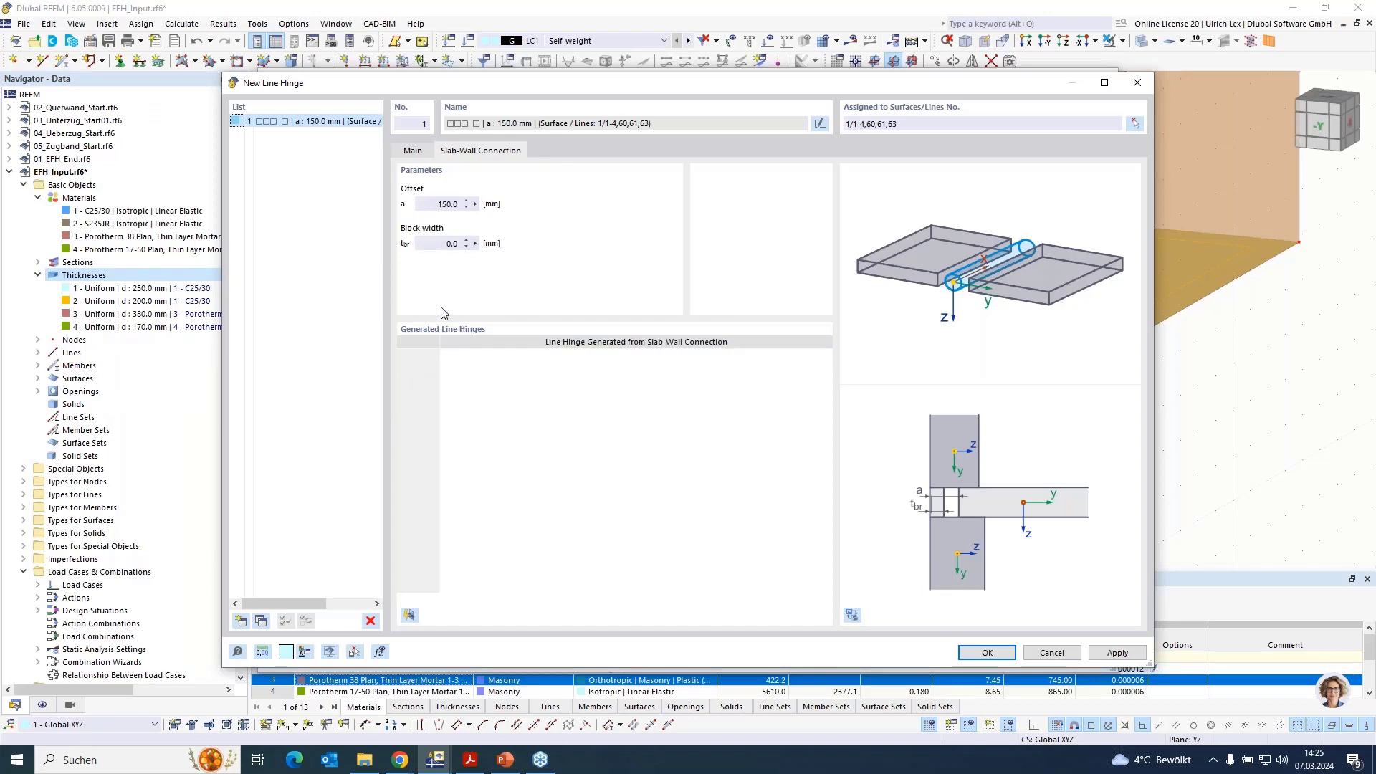
{"action": "left_click", "coordinate": [410, 615]}
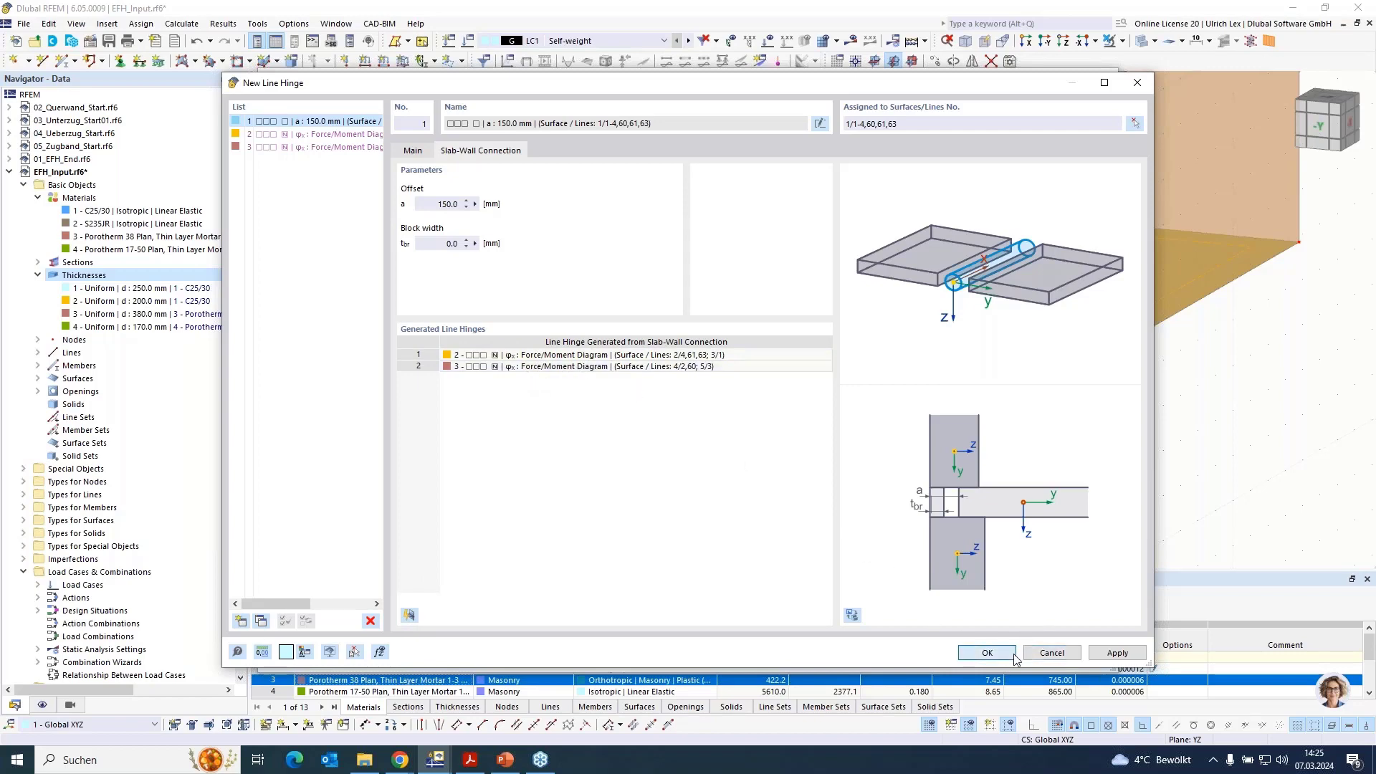
Accept the ground slab's slab-wall connection hinge and the slab's edited surface settings.
{"action": "left_click", "coordinate": [989, 653]}
{"action": "left_click", "coordinate": [953, 658]}
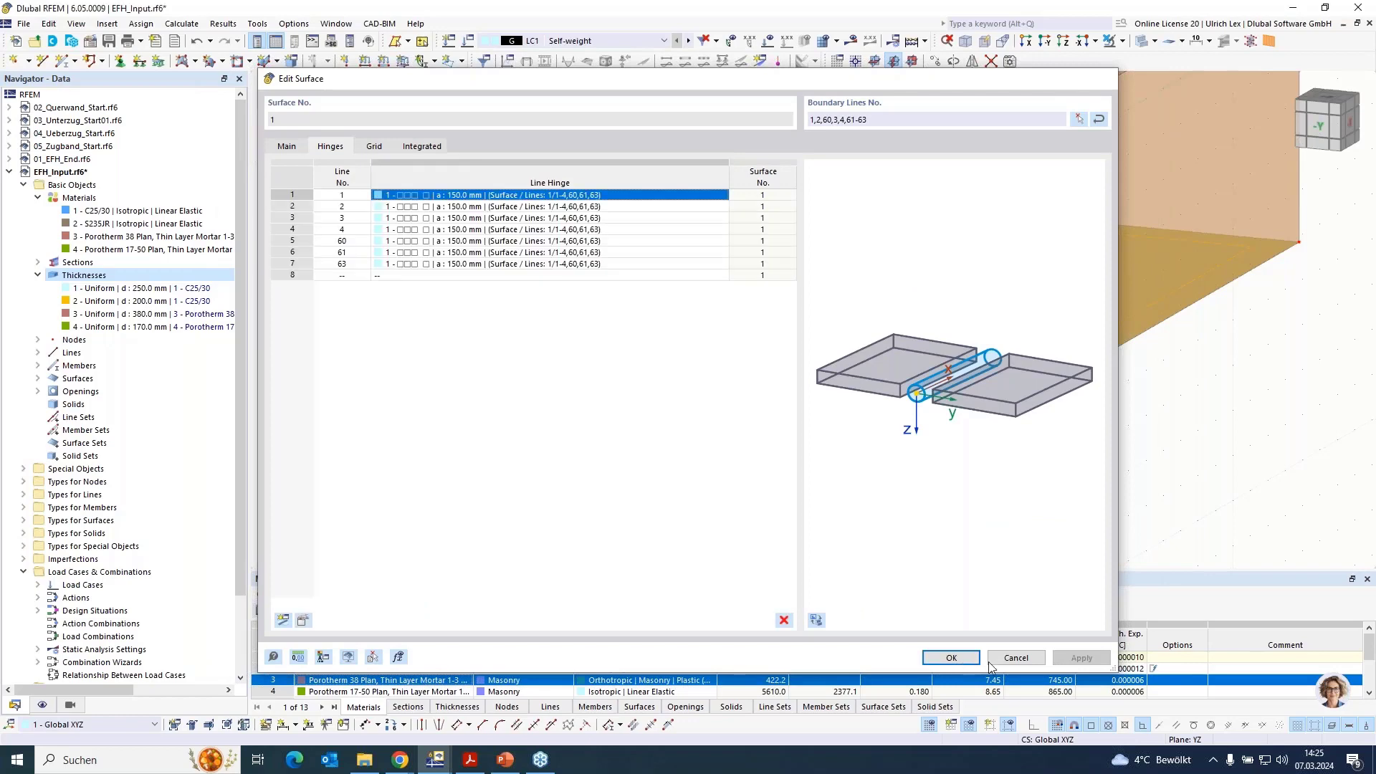
{"action": "scroll", "coordinate": [547, 394], "scroll_direction": "down", "scroll_amount": 2}
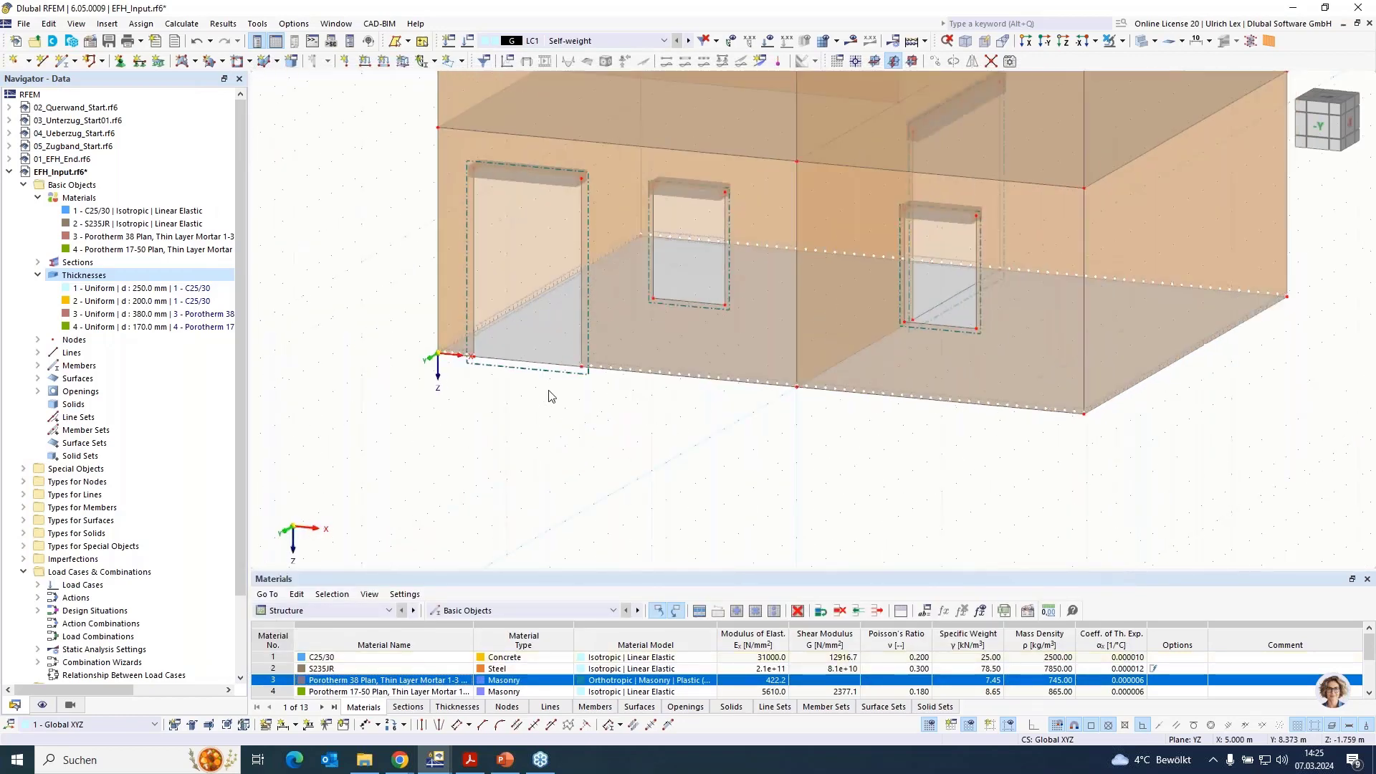
Examine the force/moment diagram of the generated line hinge at the base of the outer side wall next to the door.
{"action": "scroll", "coordinate": [430, 329], "scroll_direction": "up", "scroll_amount": 6}
{"action": "scroll", "coordinate": [316, 318], "scroll_direction": "up", "scroll_amount": 1}
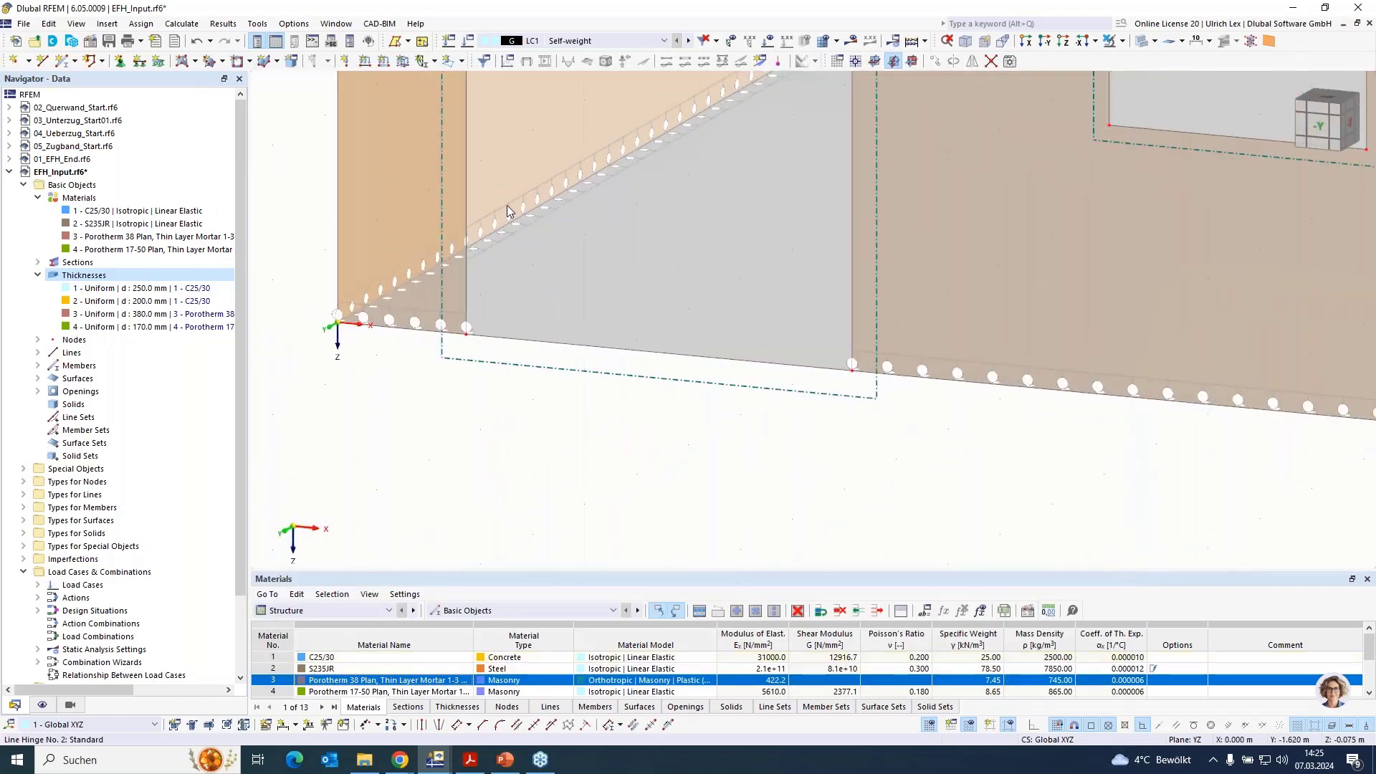
{"action": "left_click", "coordinate": [509, 211]}
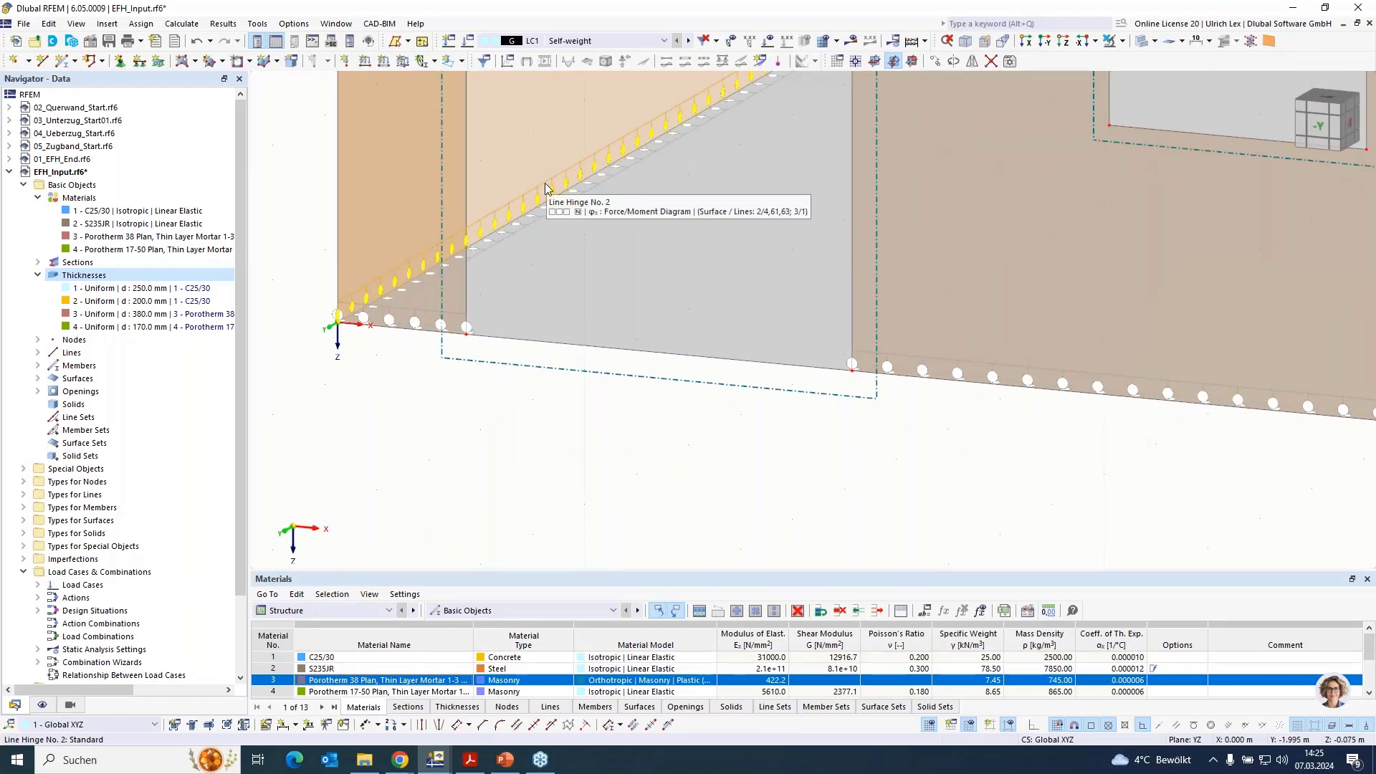
{"action": "double_click", "coordinate": [545, 188]}
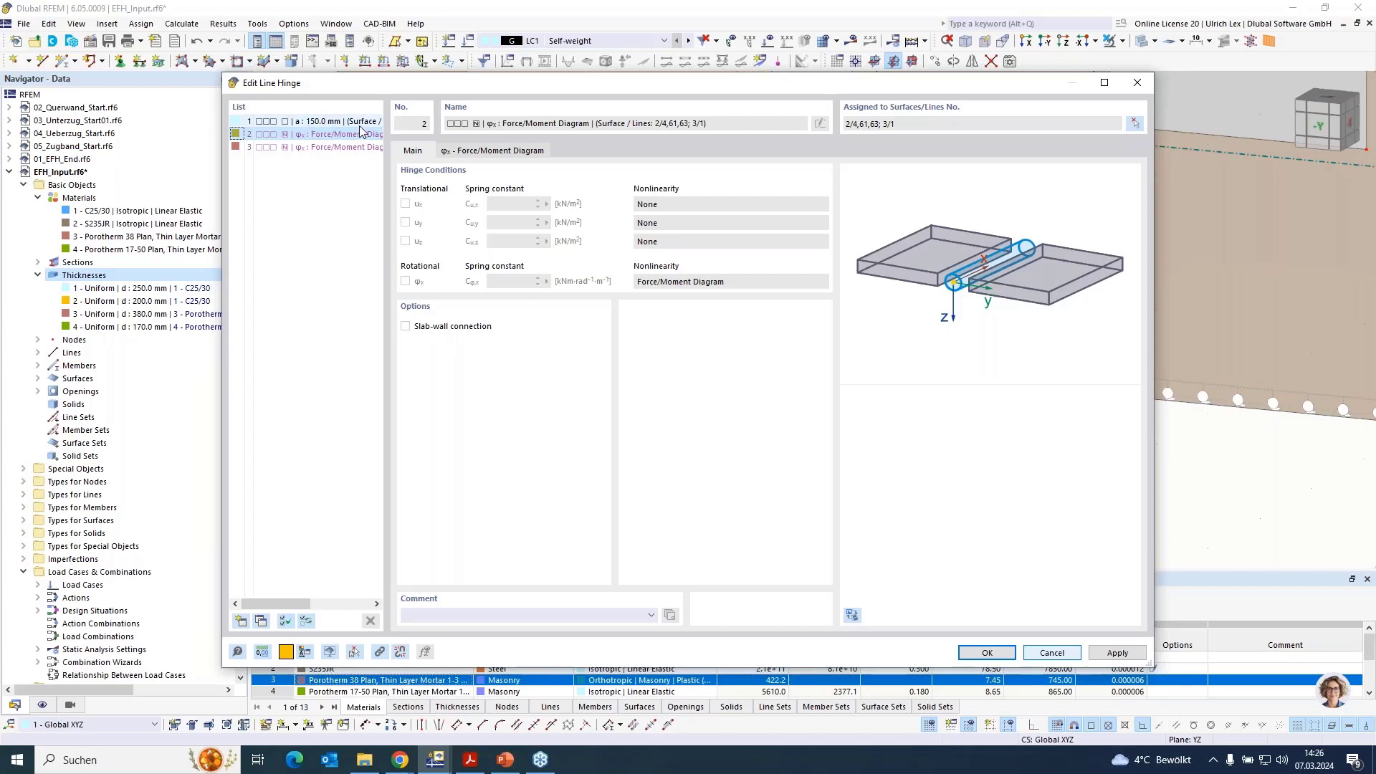
{"action": "left_click", "coordinate": [501, 152]}
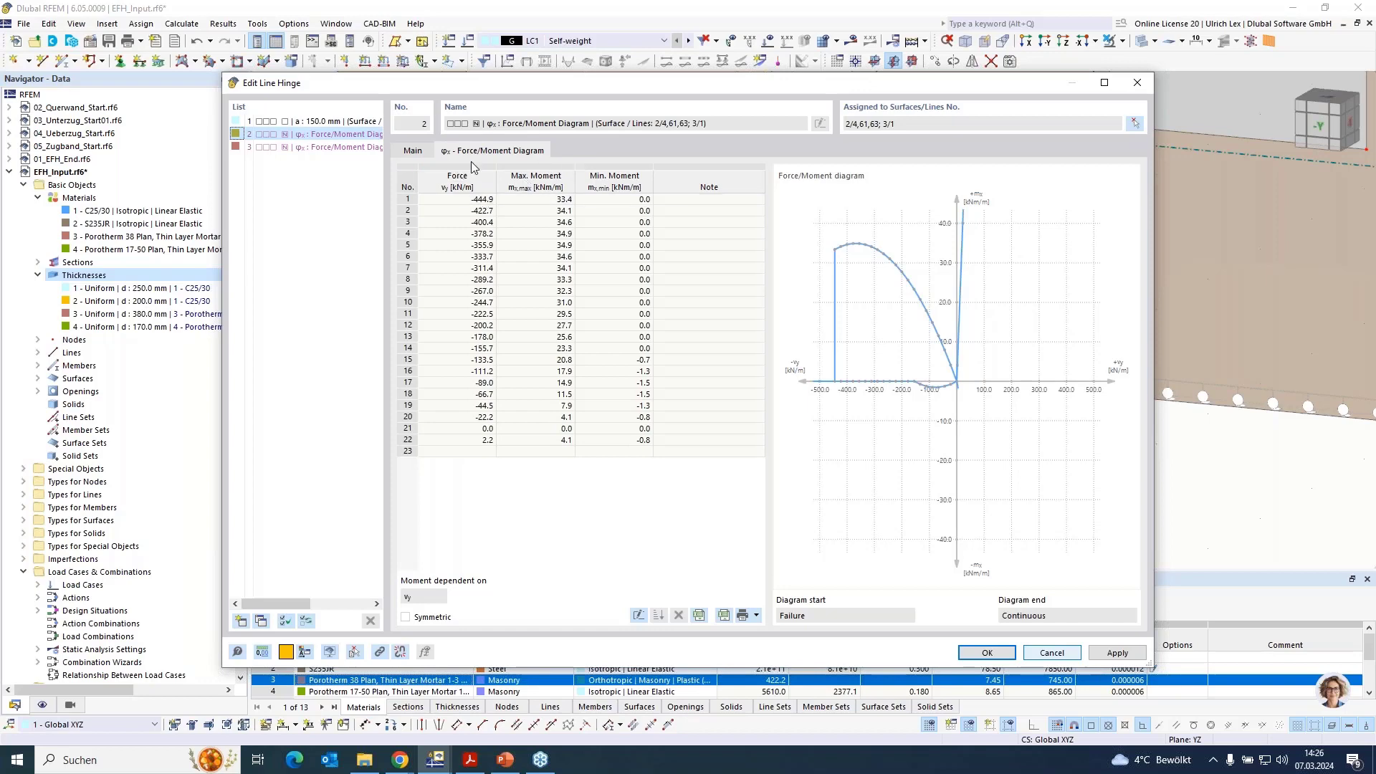
{"action": "left_click", "coordinate": [987, 653]}
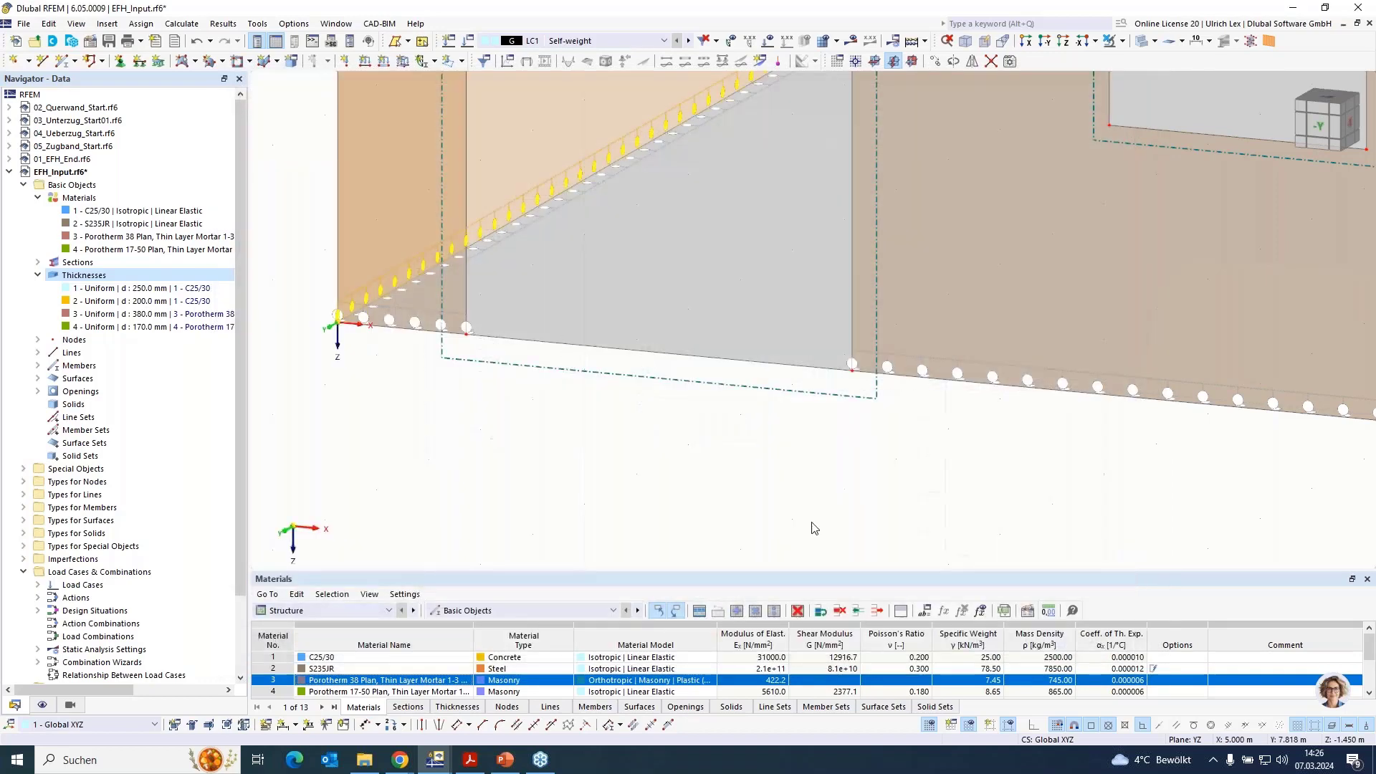
Enable line hinges for the 200 mm intermediate floor slab and open their assignment.
{"action": "scroll", "coordinate": [813, 525], "scroll_direction": "down", "scroll_amount": 5}
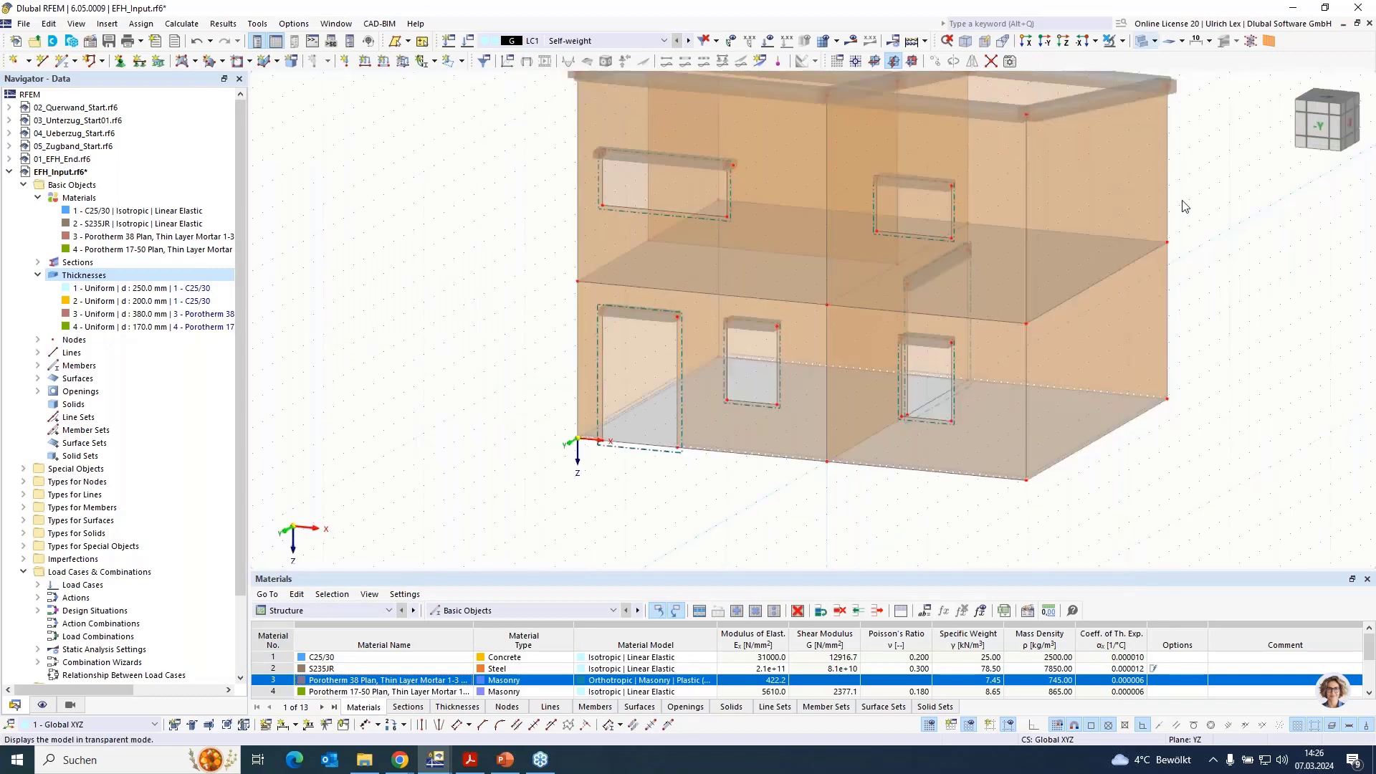
{"action": "scroll", "coordinate": [552, 351], "scroll_direction": "down", "scroll_amount": 2}
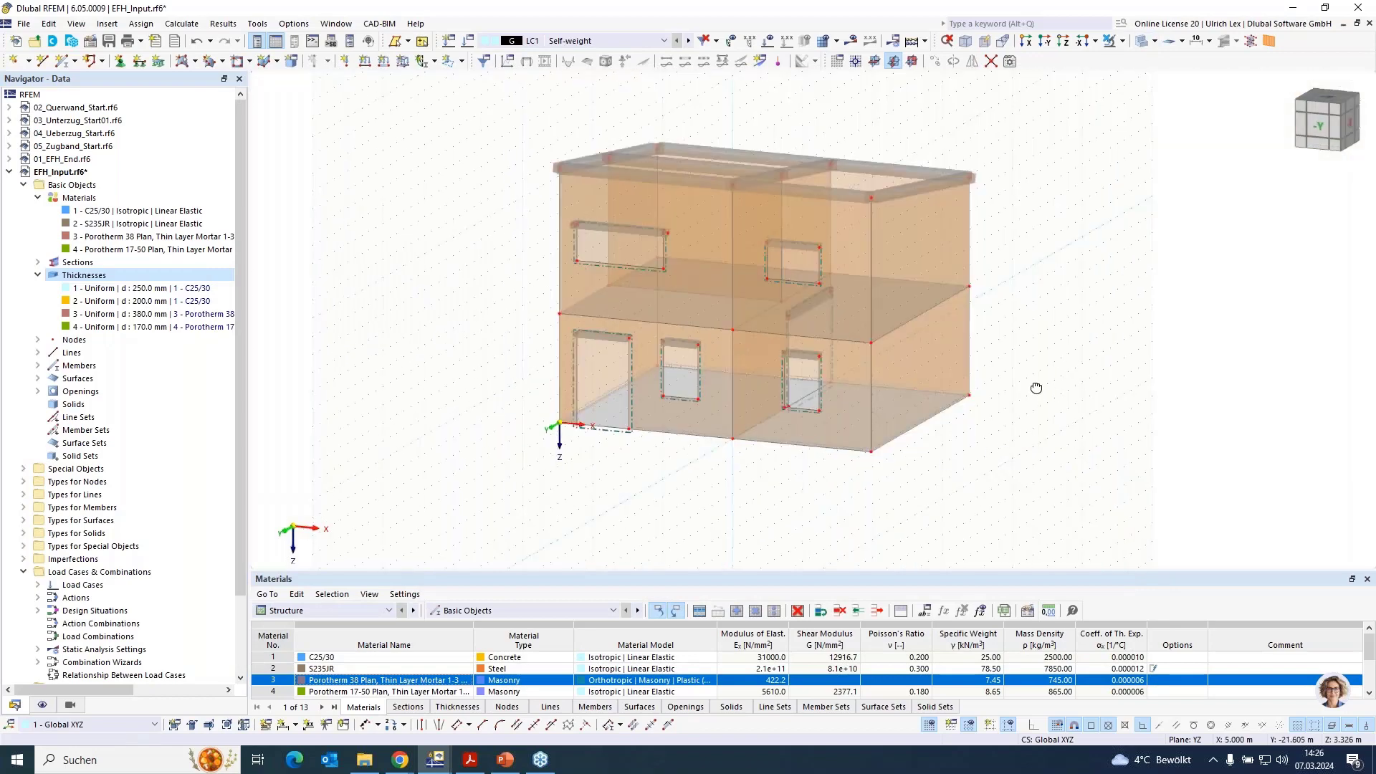
{"action": "middle_click_drag", "start_coordinate": [1036, 388], "coordinate": [1032, 445], "text": "ctrl"}
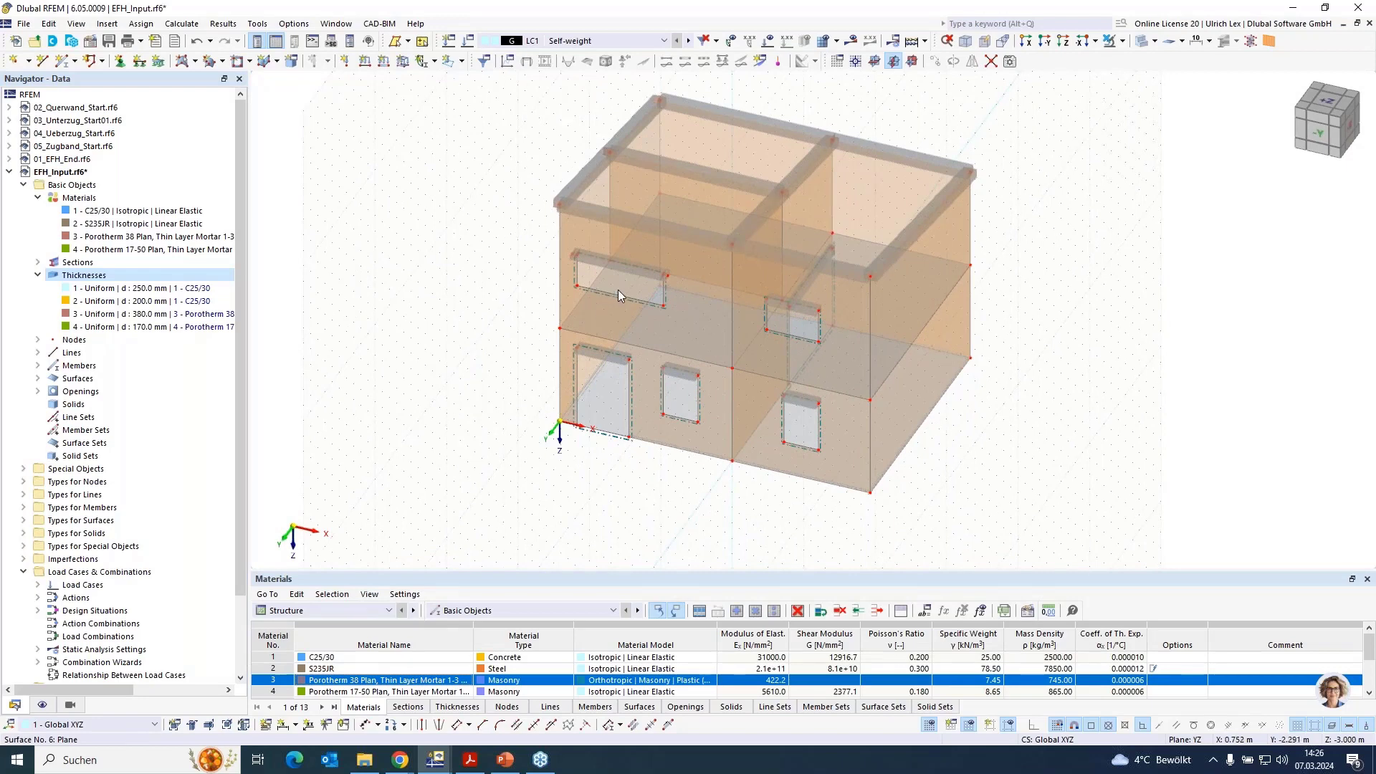
{"action": "double_click", "coordinate": [638, 287]}
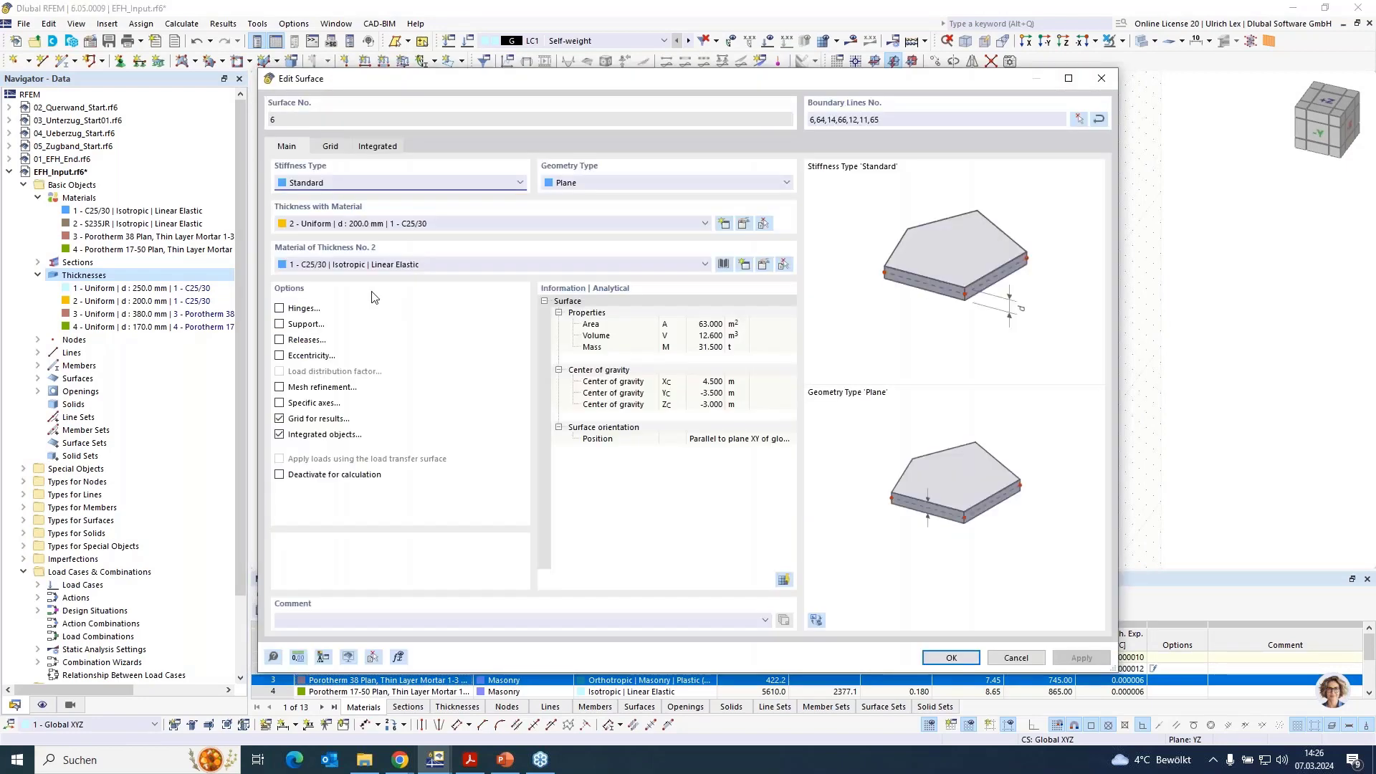
{"action": "left_click", "coordinate": [280, 309]}
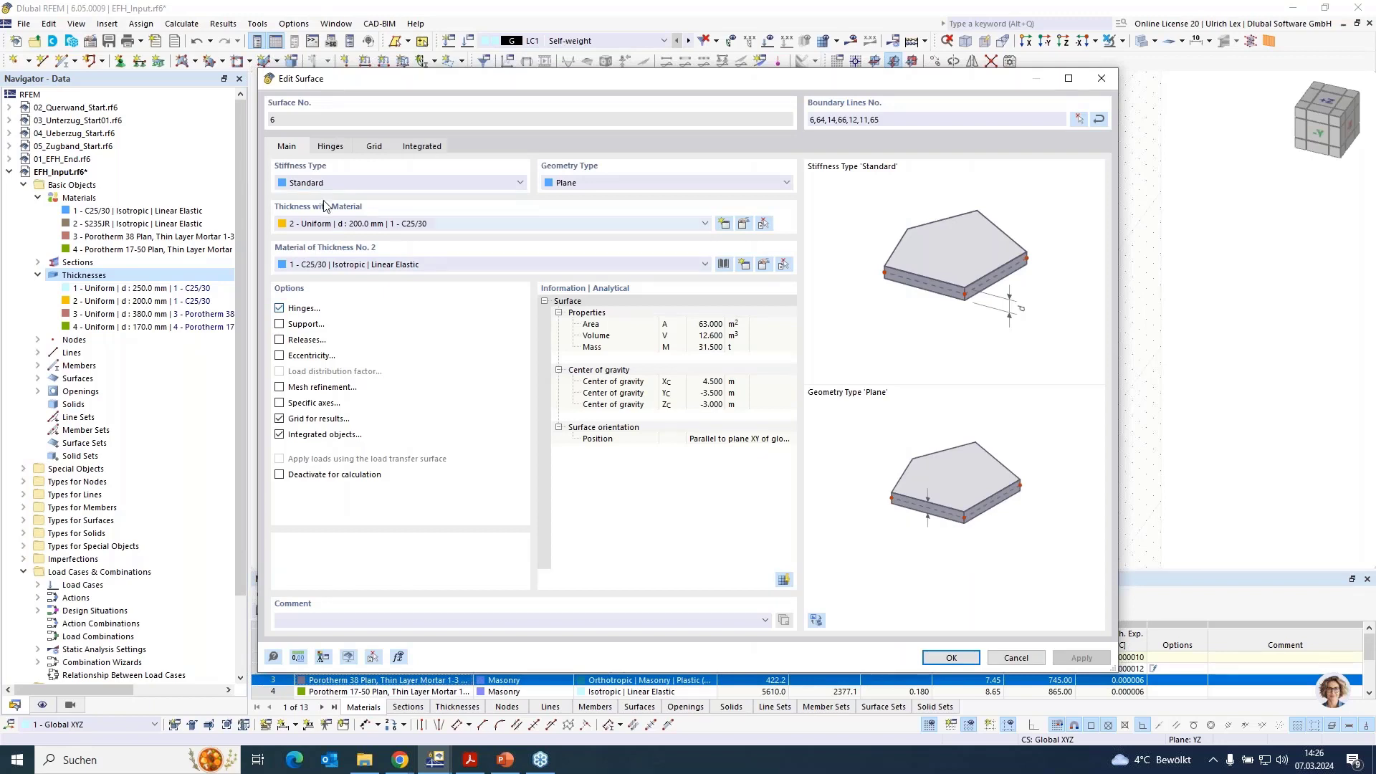
{"action": "left_click", "coordinate": [329, 147]}
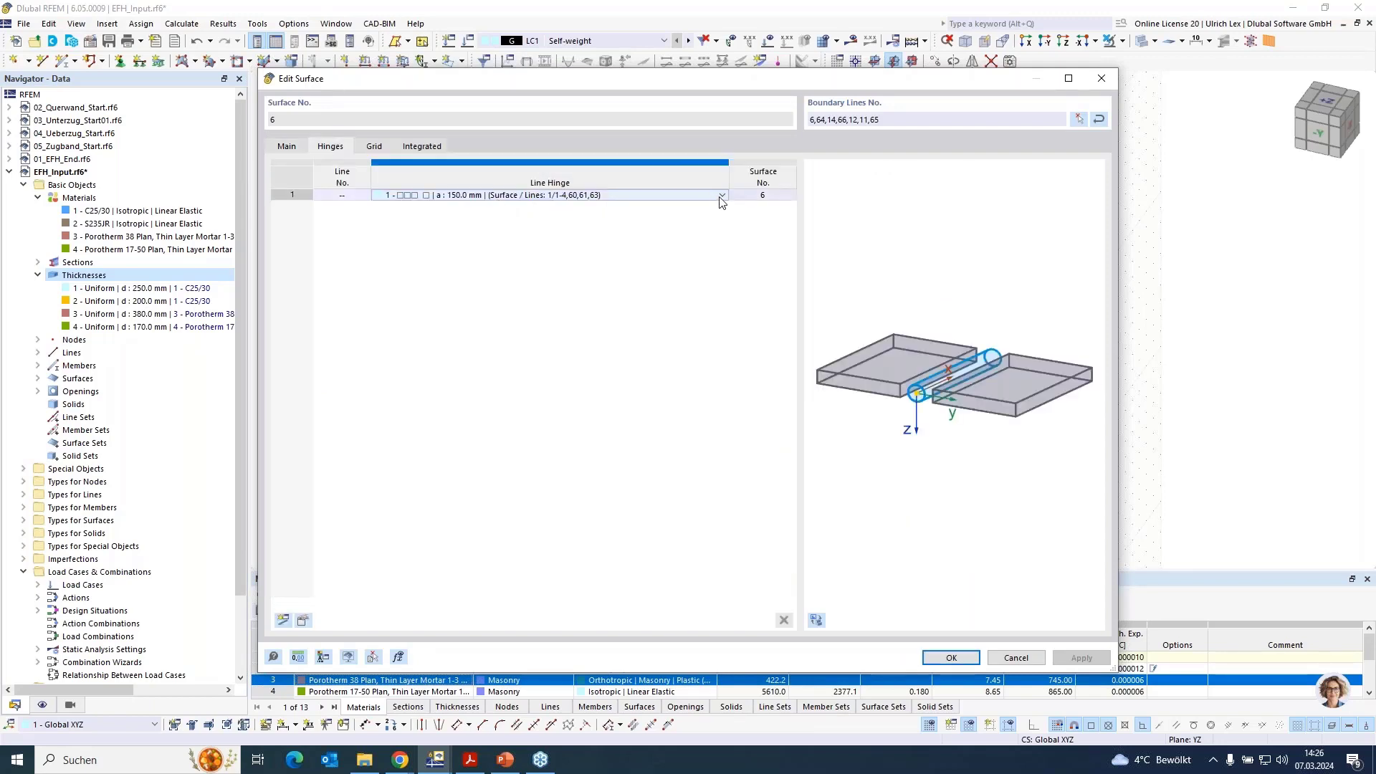
Create a new line hinge for the intermediate slab as a slab-wall connection with a 150 mm offset.
{"action": "left_click", "coordinate": [721, 196]}
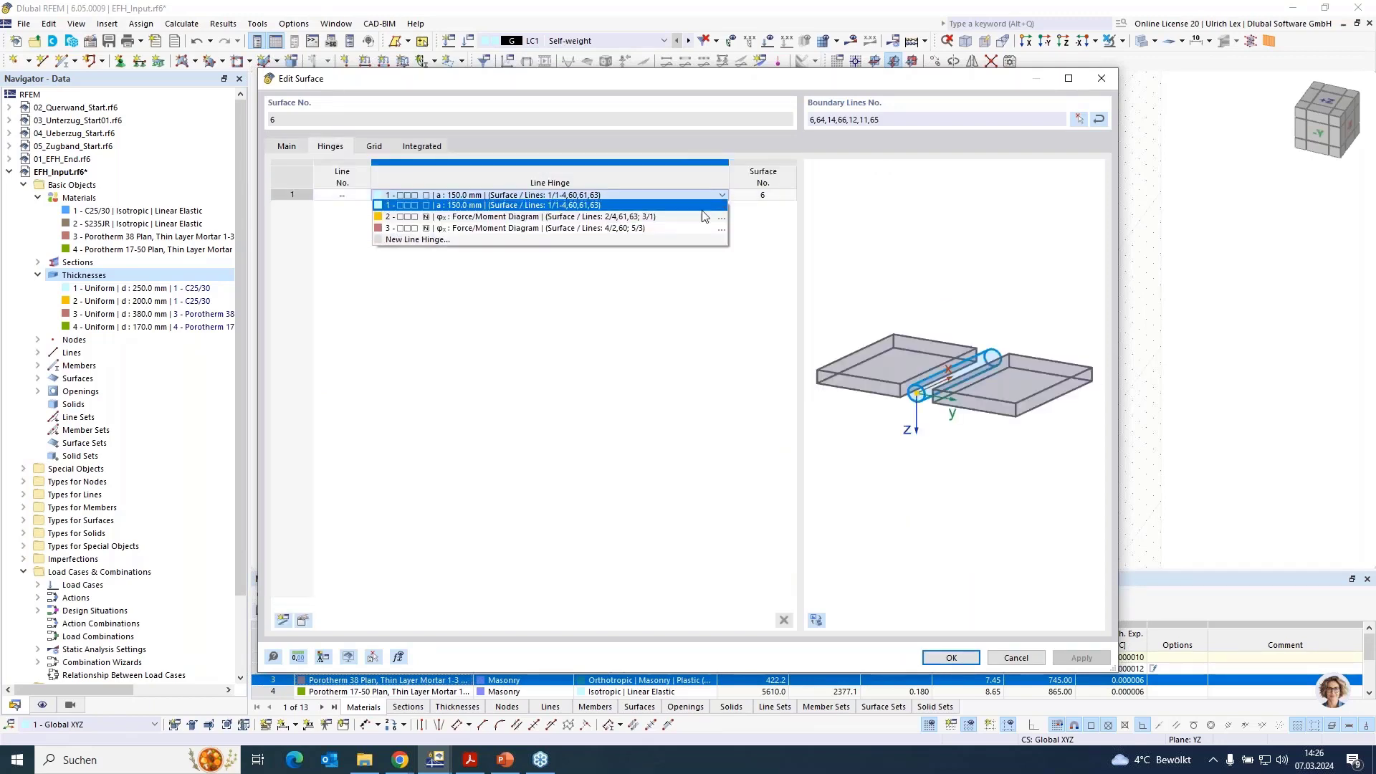
{"action": "left_click", "coordinate": [405, 241]}
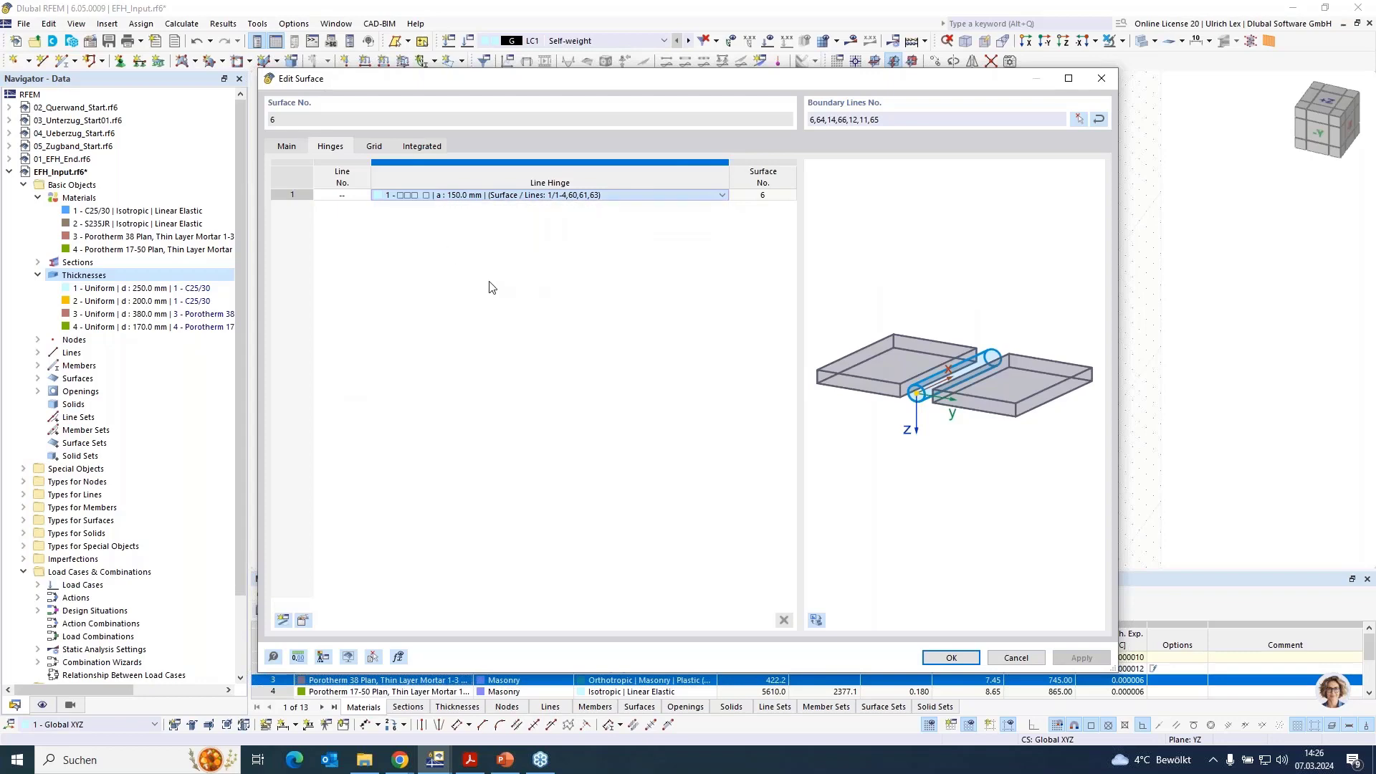
{"action": "left_click", "coordinate": [406, 326]}
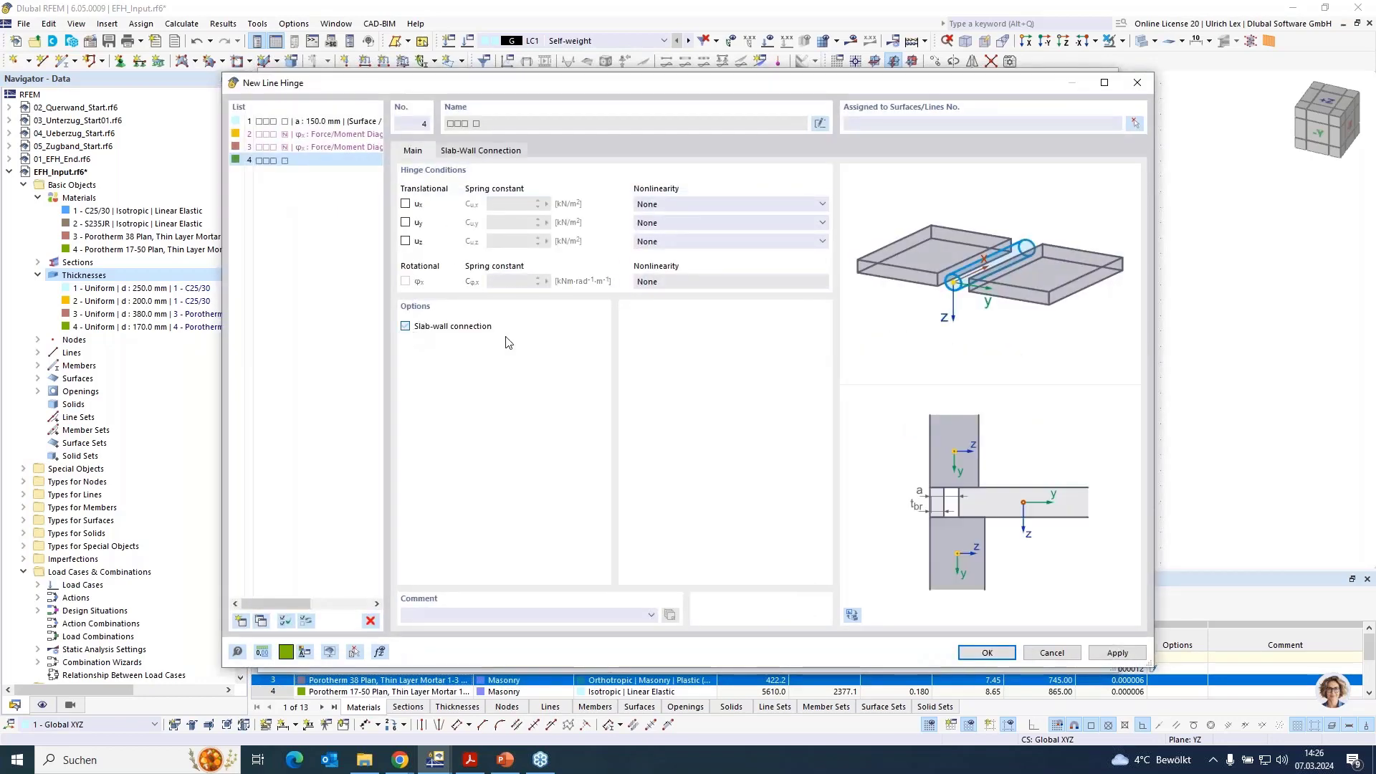
{"action": "left_click", "coordinate": [467, 151]}
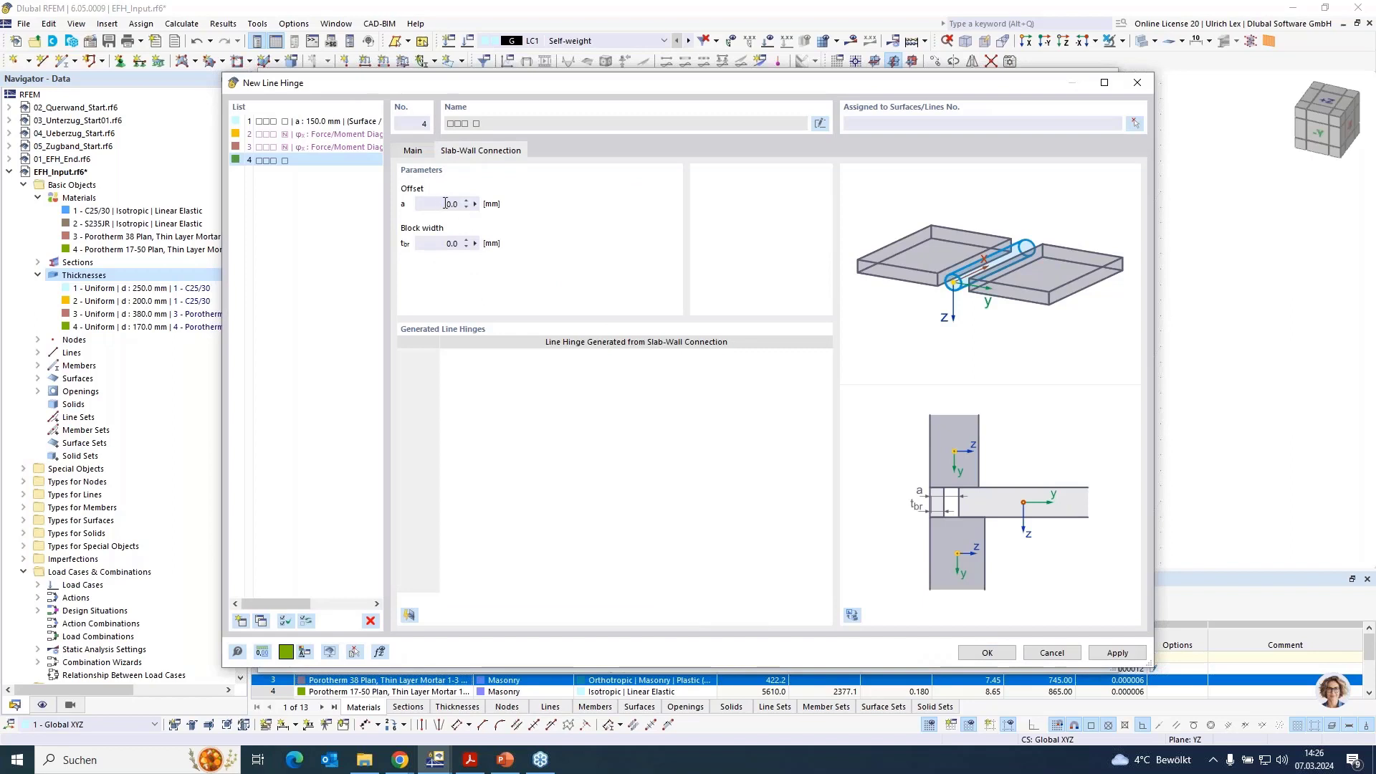
{"action": "left_click", "coordinate": [459, 207]}
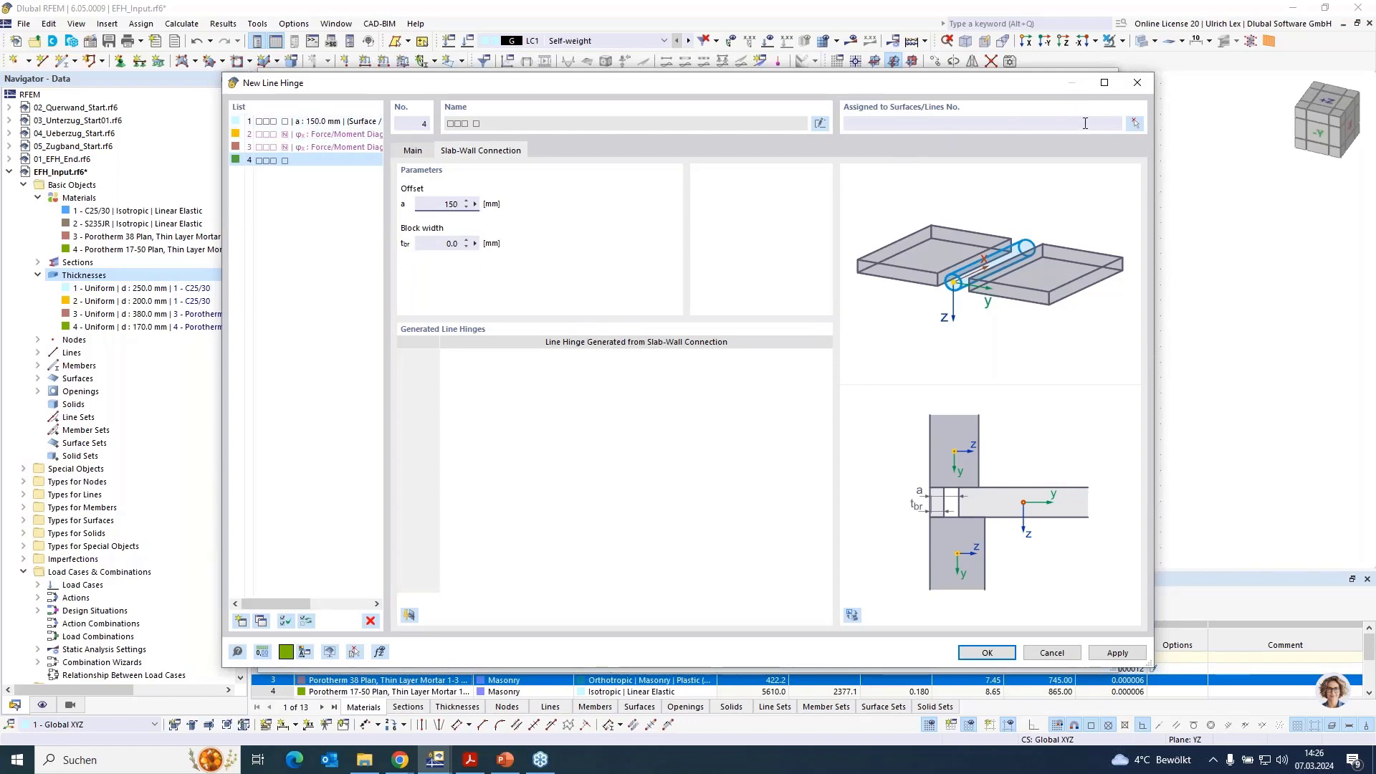
Assign the new slab-wall hinge to all outer edges of the intermediate slab.
{"action": "left_click", "coordinate": [1135, 124]}
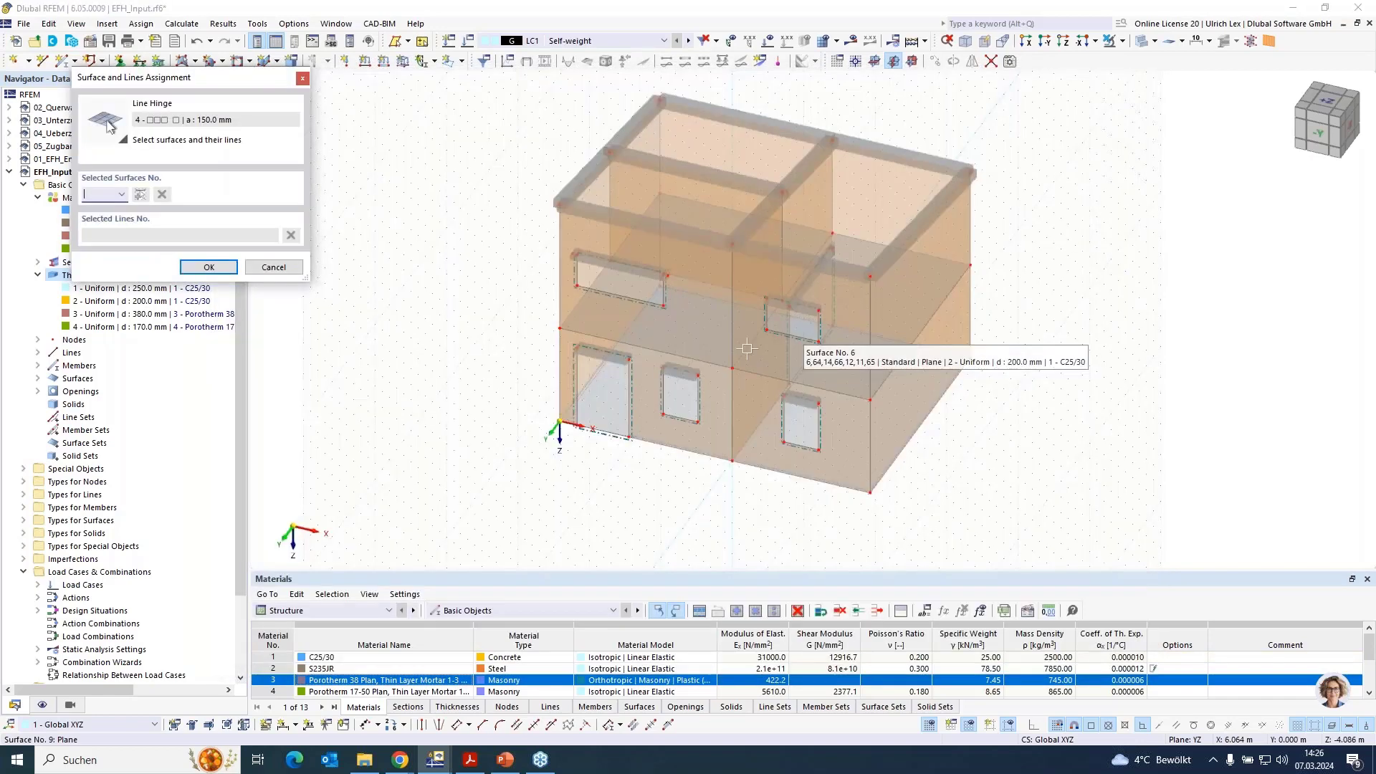
{"action": "left_click", "coordinate": [634, 290]}
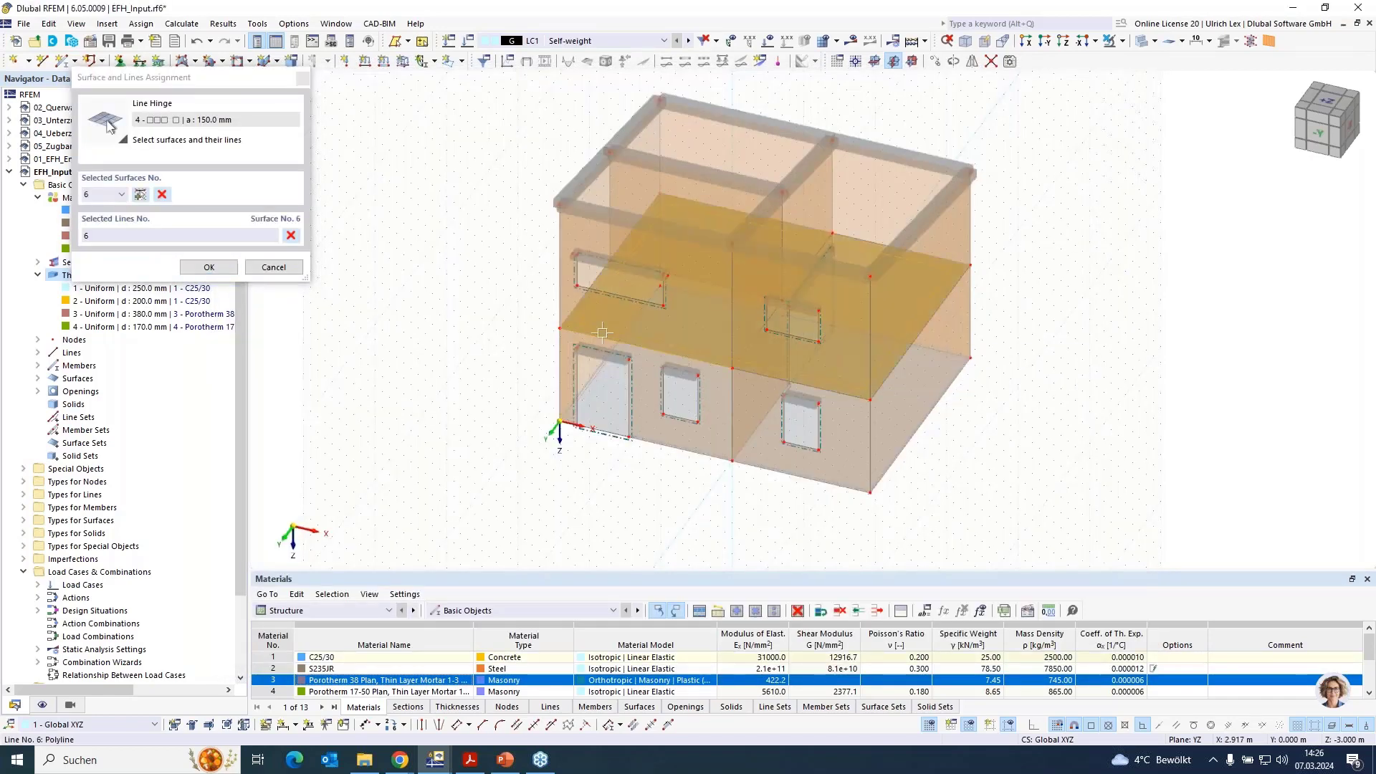
{"action": "left_click", "coordinate": [592, 280]}
{"action": "left_click", "coordinate": [657, 208]}
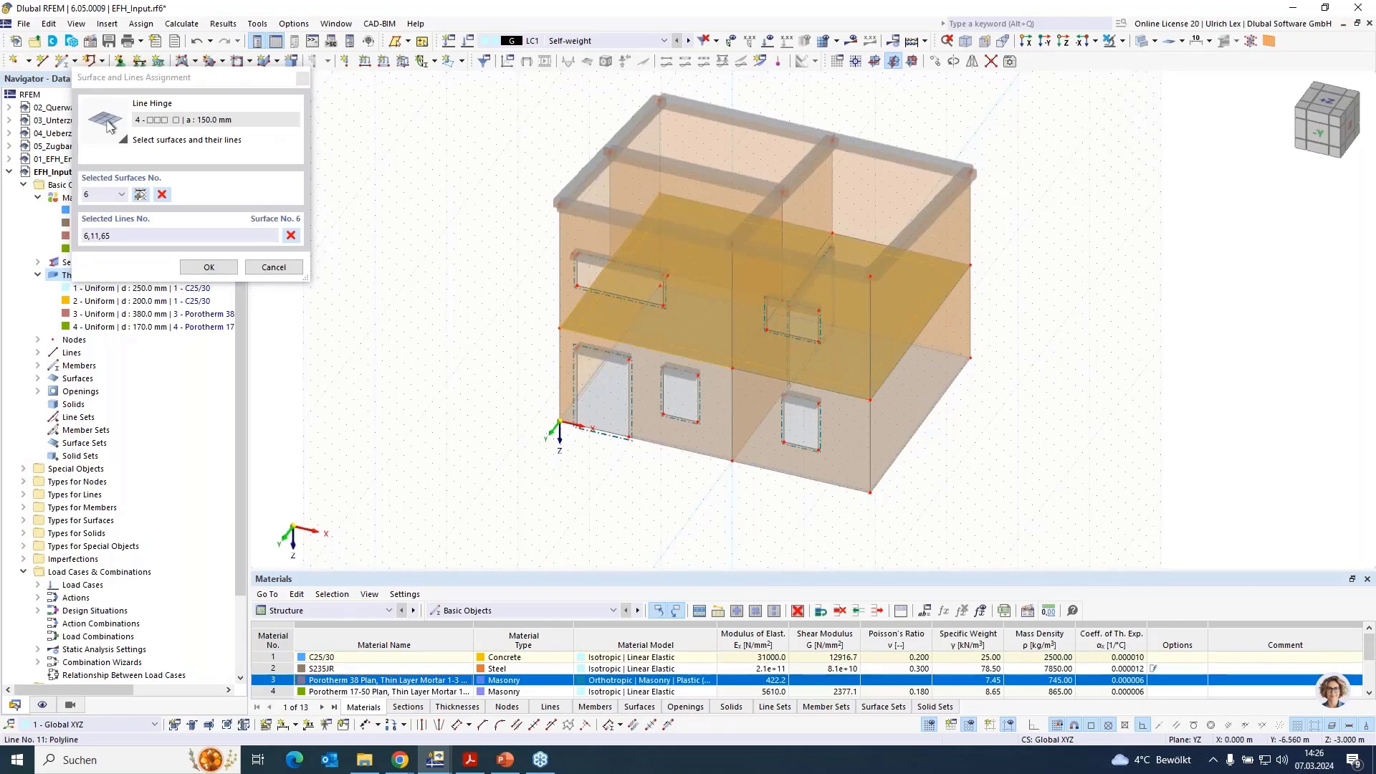
{"action": "left_click", "coordinate": [680, 201]}
{"action": "left_click", "coordinate": [860, 240]}
{"action": "left_click", "coordinate": [947, 295]}
{"action": "left_click", "coordinate": [836, 390]}
{"action": "left_click", "coordinate": [208, 267]}
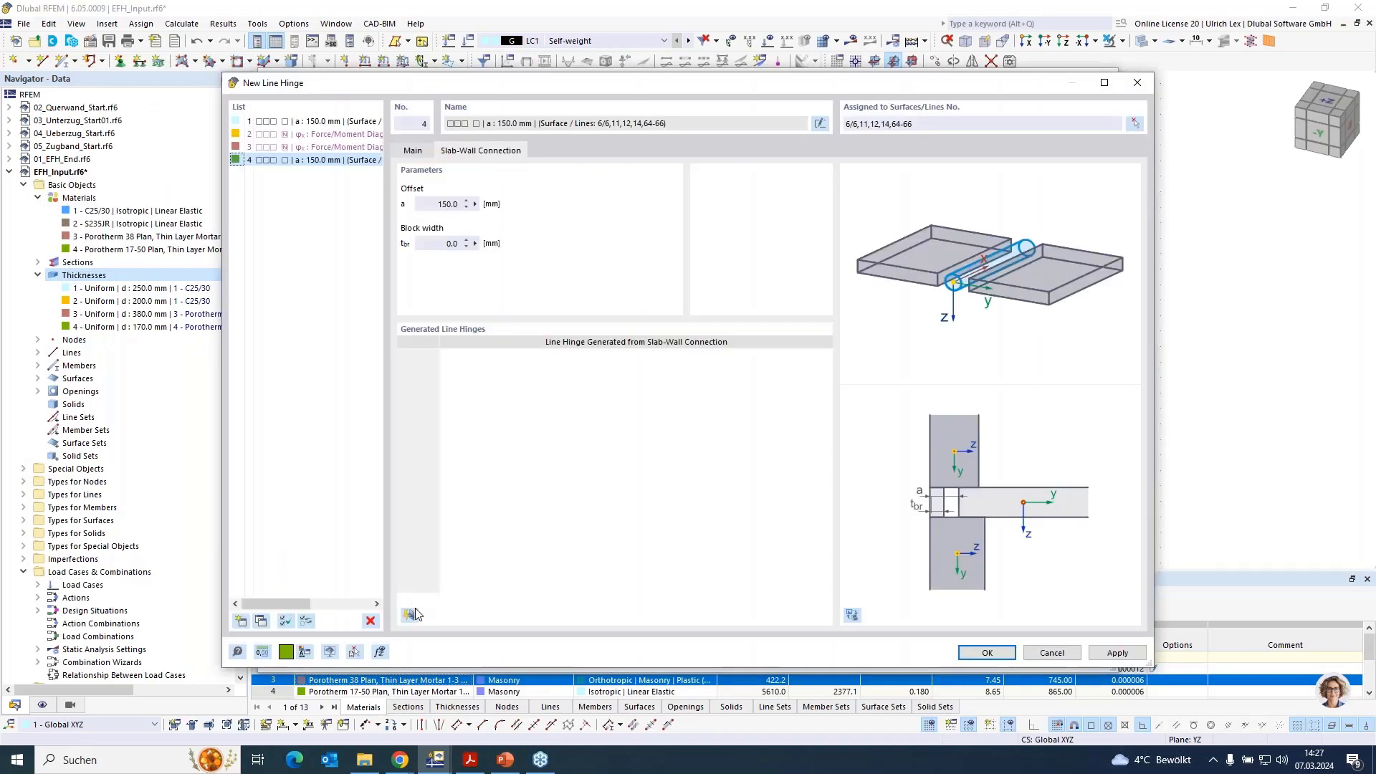
Generate the wall line hinges from the intermediate slab's slab-wall connection and accept the hinge and surface settings.
{"action": "left_click", "coordinate": [410, 615]}
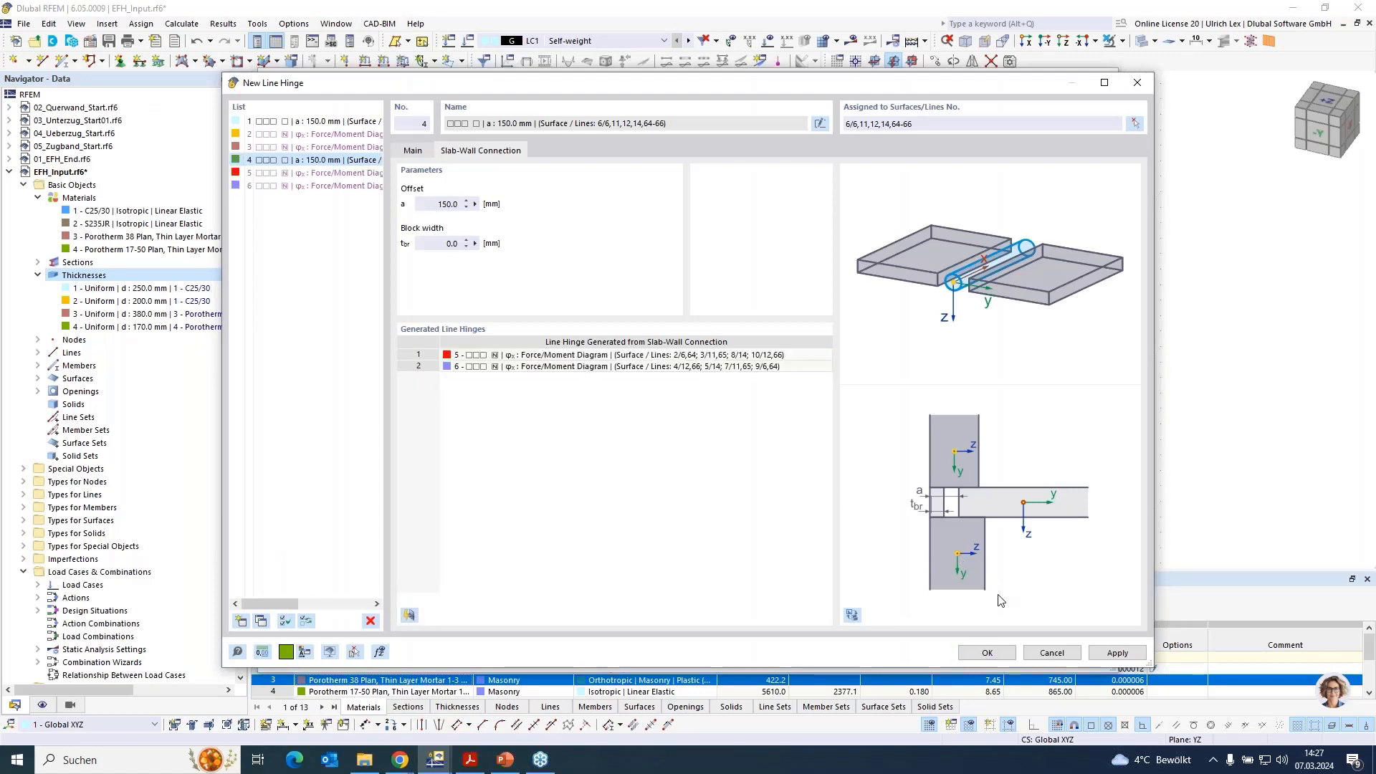
{"action": "left_click", "coordinate": [988, 654]}
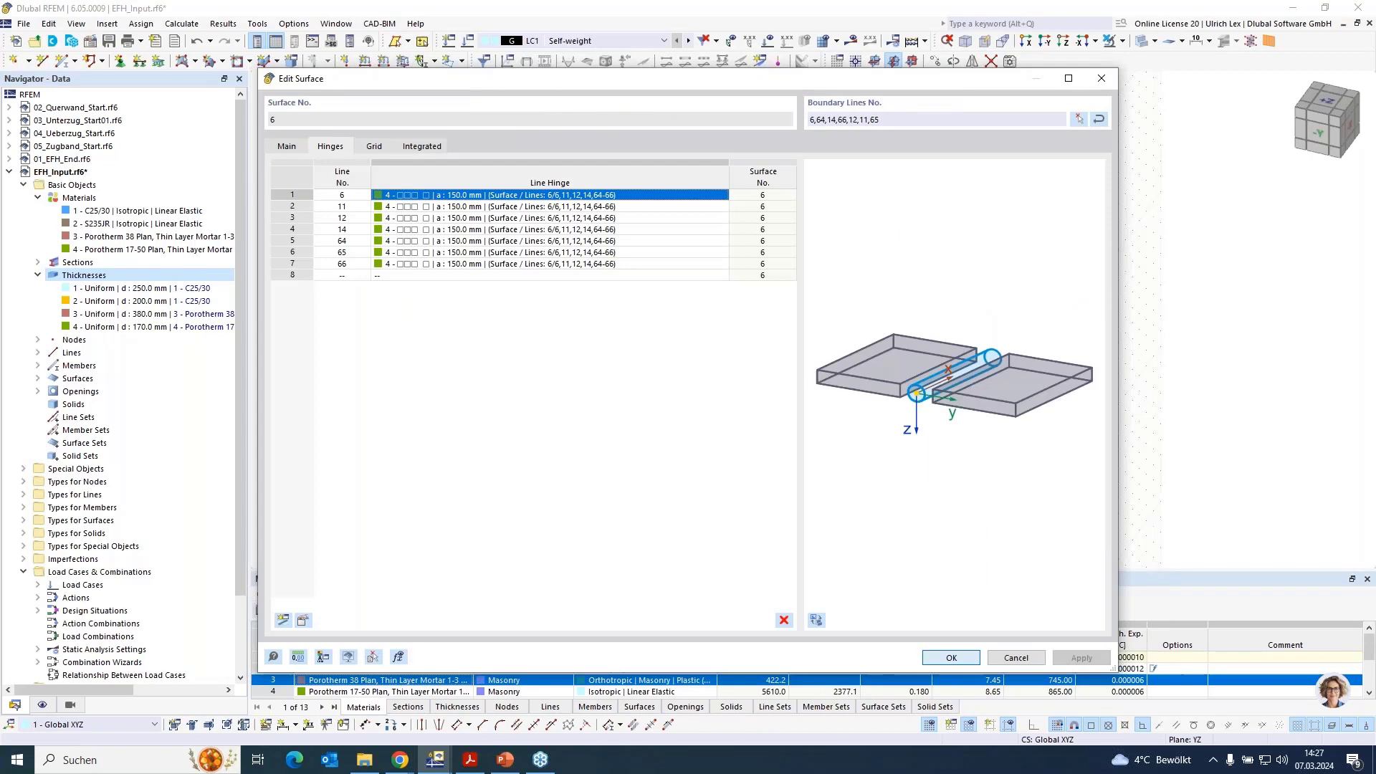
{"action": "left_click", "coordinate": [961, 657]}
{"action": "left_click", "coordinate": [794, 518]}
Examine the line hinges above and below the intermediate slab at its front corner over the door.
{"action": "middle_click_drag", "start_coordinate": [793, 517], "coordinate": [762, 440], "text": "ctrl"}
{"action": "scroll", "coordinate": [529, 320], "scroll_direction": "up", "scroll_amount": 6}
{"action": "scroll", "coordinate": [791, 485], "scroll_direction": "up", "scroll_amount": 2}
{"action": "scroll", "coordinate": [791, 480], "scroll_direction": "up", "scroll_amount": 1}
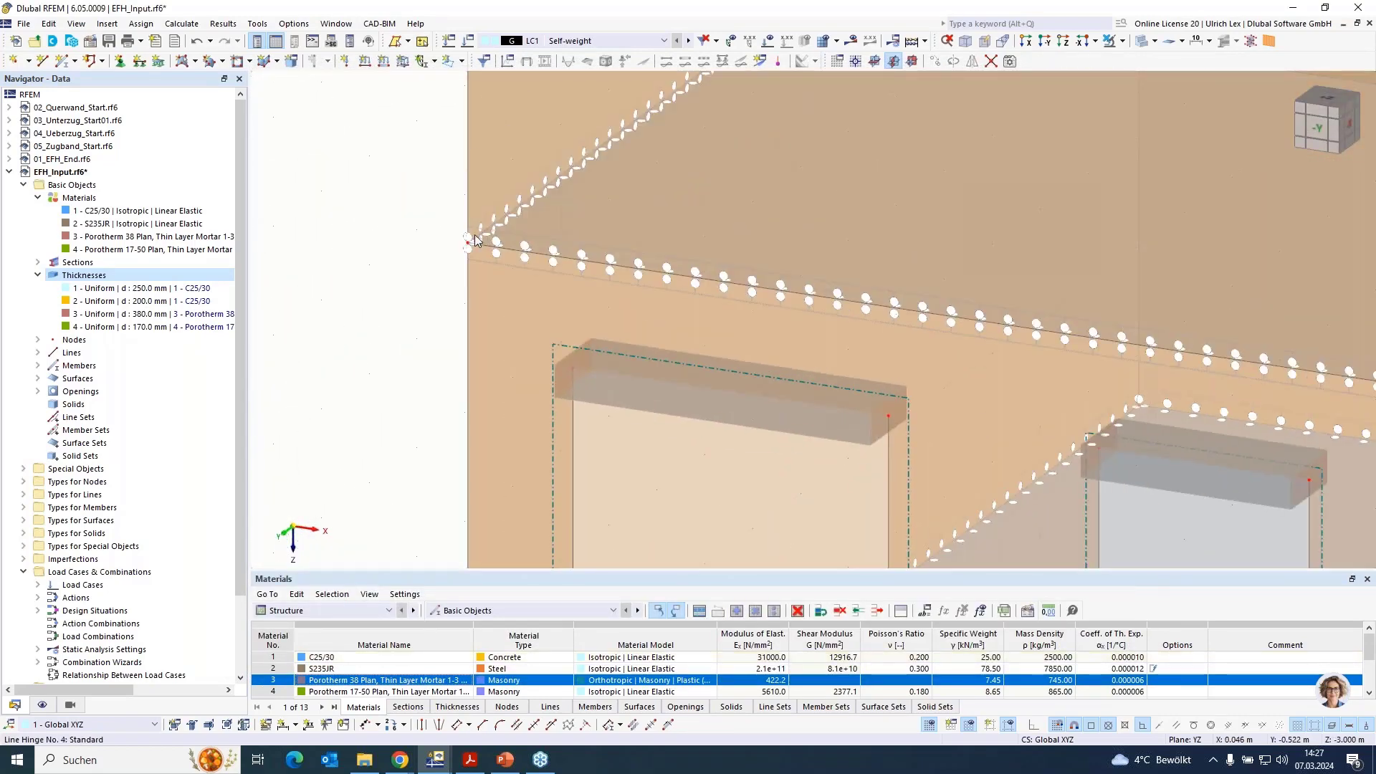
{"action": "scroll", "coordinate": [457, 200], "scroll_direction": "up", "scroll_amount": 4}
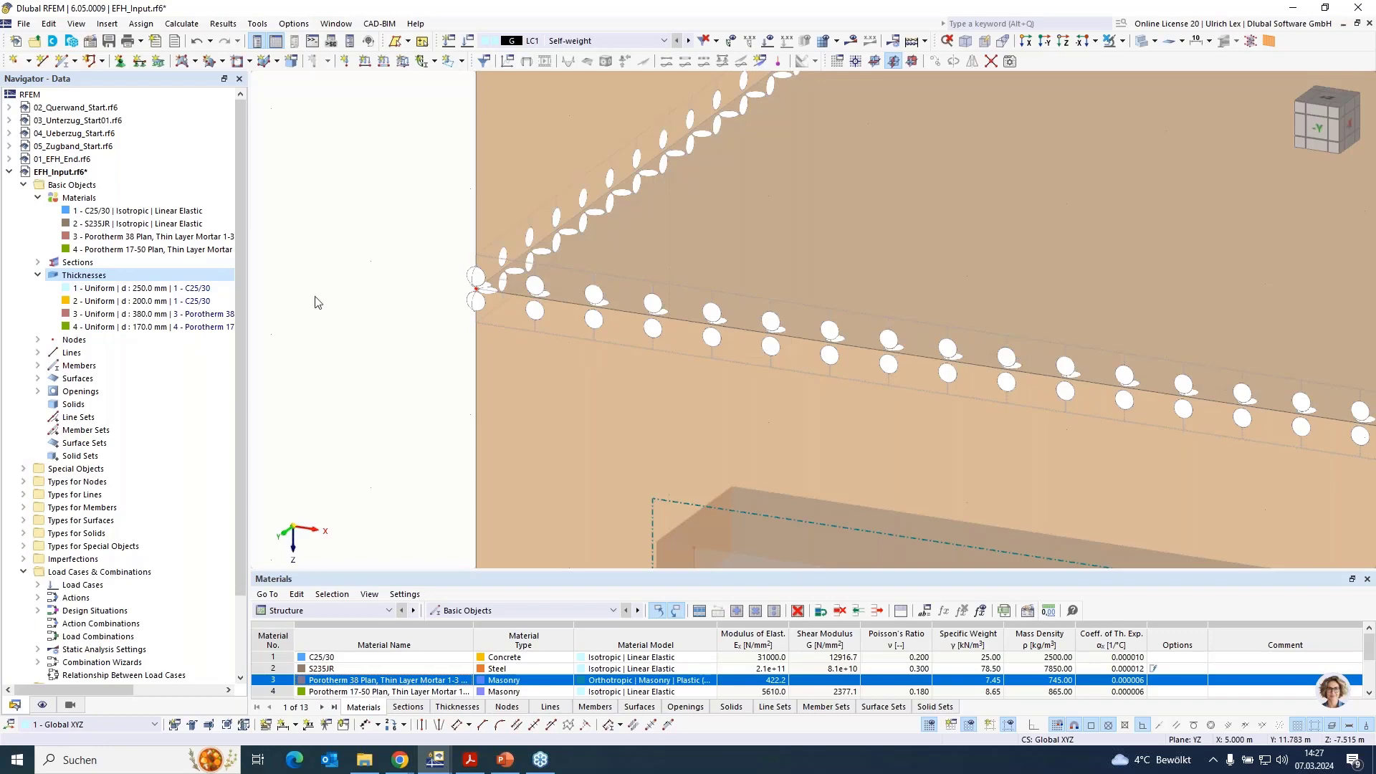
{"action": "scroll", "coordinate": [327, 246], "scroll_direction": "down", "scroll_amount": 3}
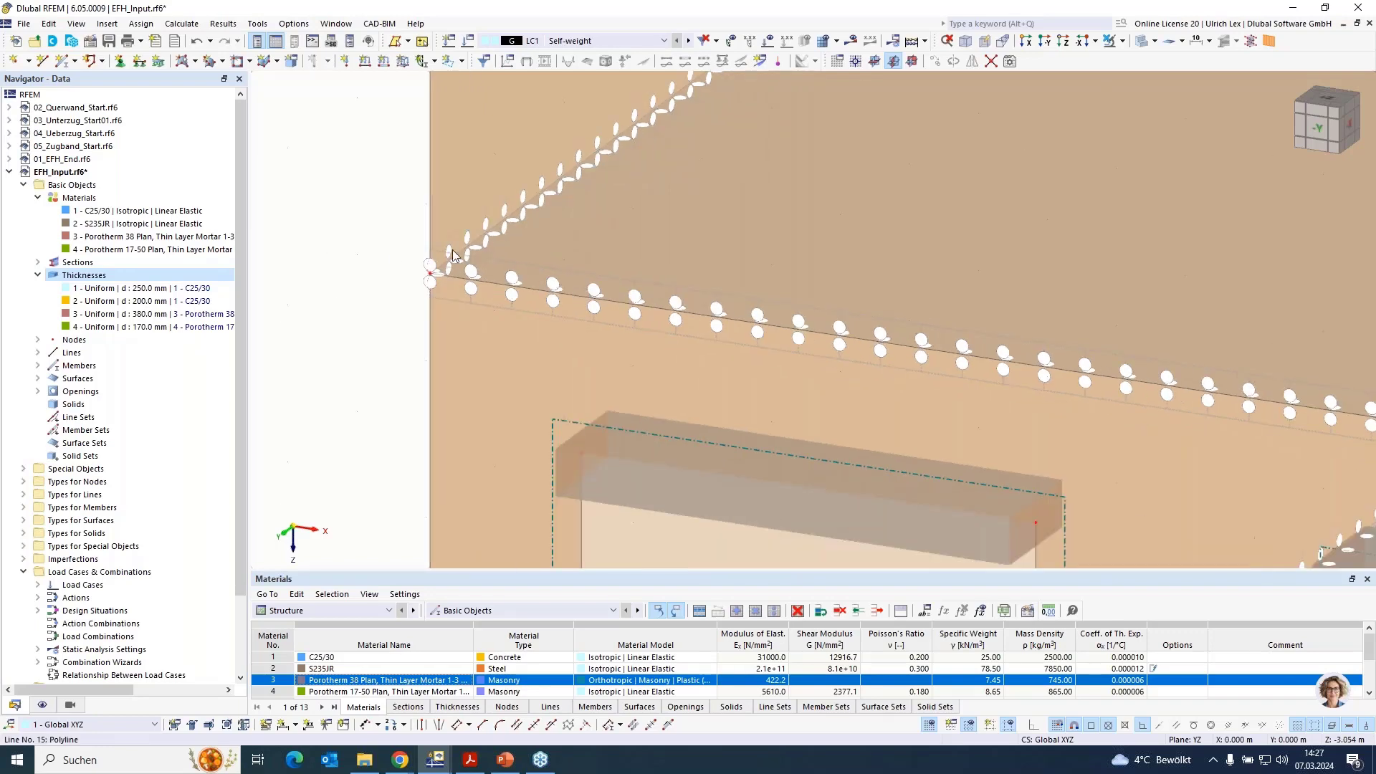
{"action": "scroll", "coordinate": [451, 260], "scroll_direction": "down", "scroll_amount": 2}
{"action": "scroll", "coordinate": [452, 260], "scroll_direction": "down", "scroll_amount": 5}
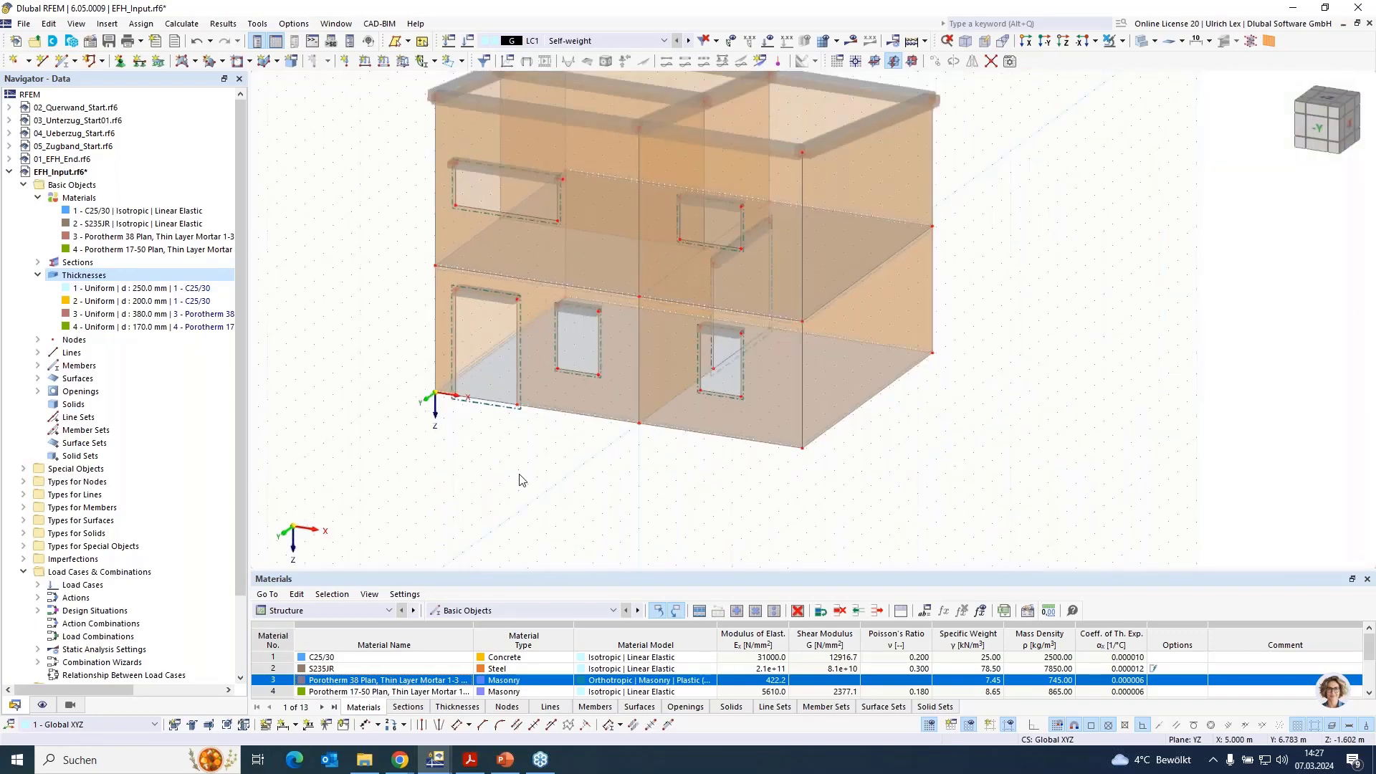
Enable a surface support for the 250 mm ground slab and open its assignment.
{"action": "scroll", "coordinate": [520, 484], "scroll_direction": "down", "scroll_amount": 1}
{"action": "middle_click_drag", "start_coordinate": [629, 534], "coordinate": [616, 516], "text": "ctrl"}
{"action": "scroll", "coordinate": [469, 488], "scroll_direction": "up", "scroll_amount": 3}
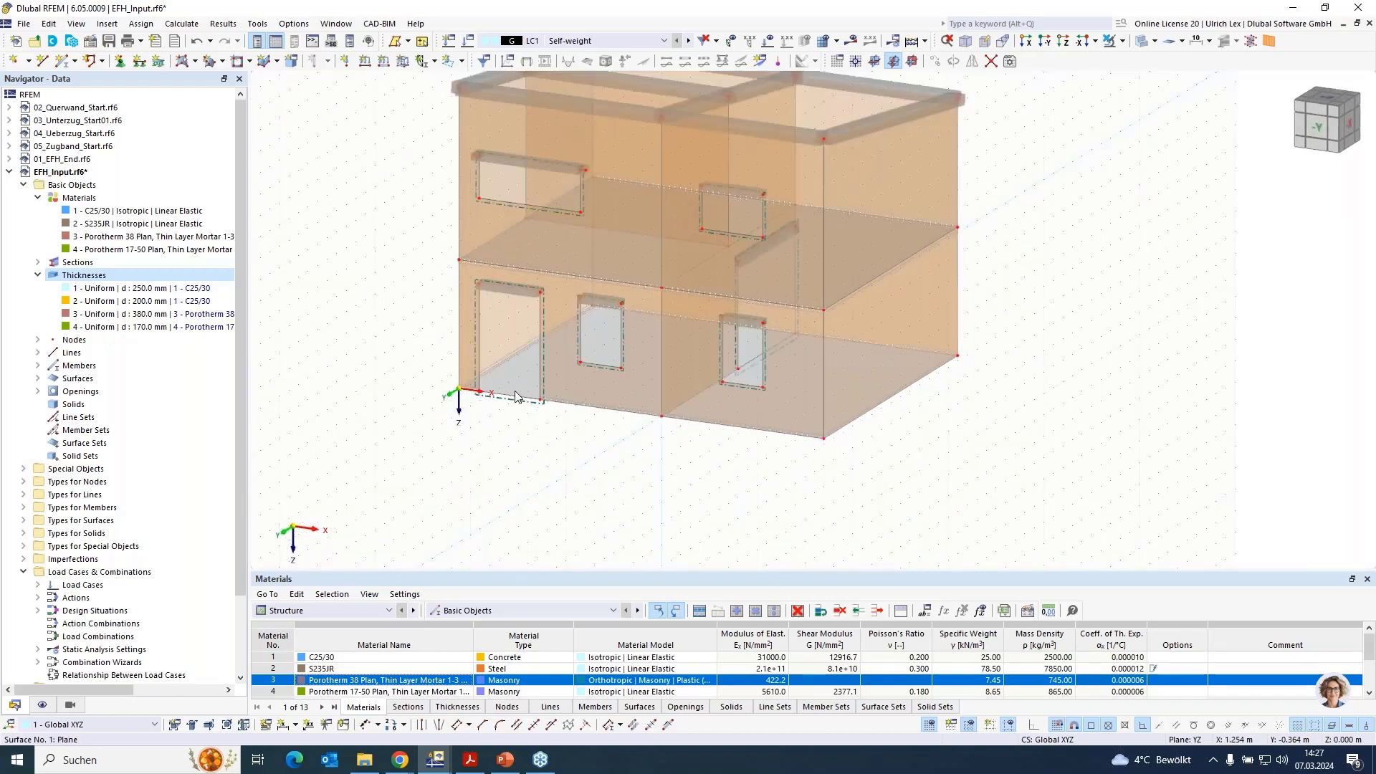
{"action": "double_click", "coordinate": [521, 387]}
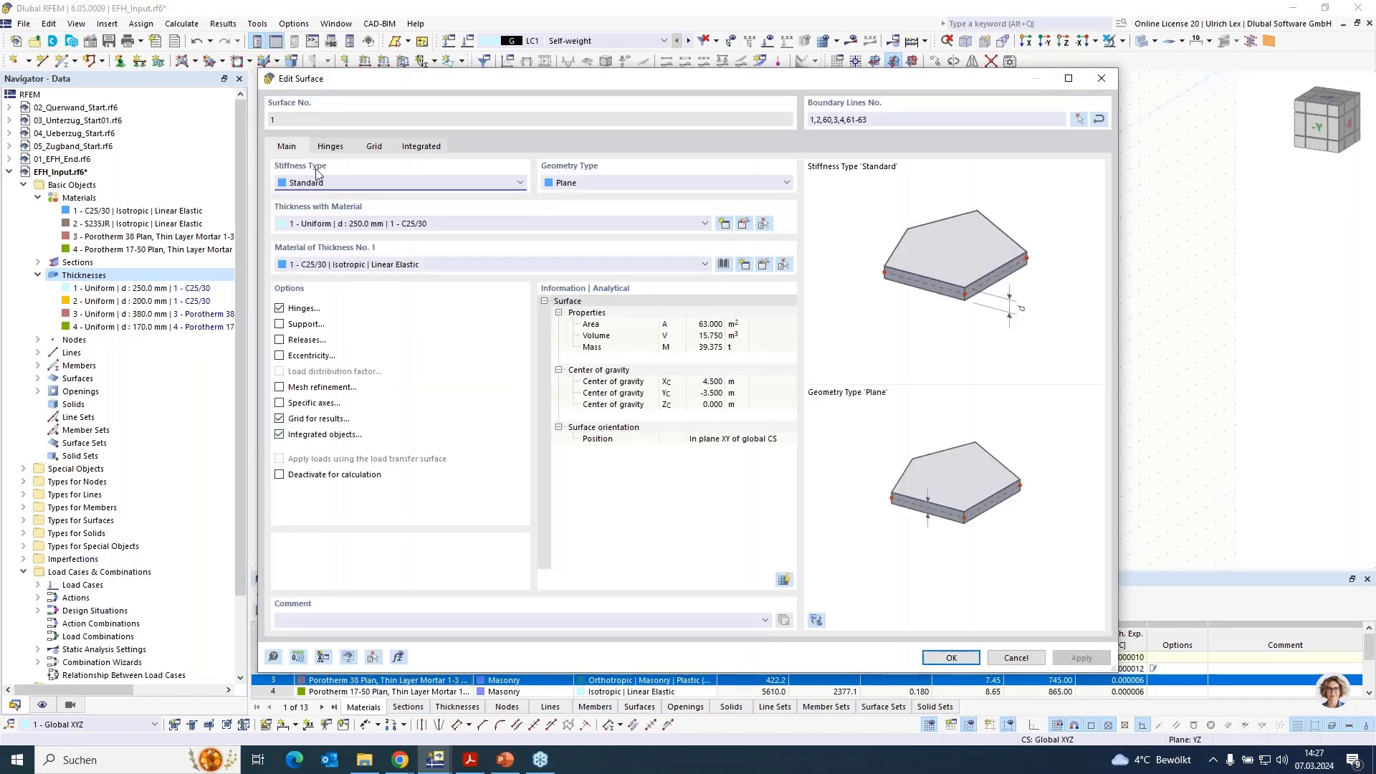
{"action": "left_click", "coordinate": [279, 324]}
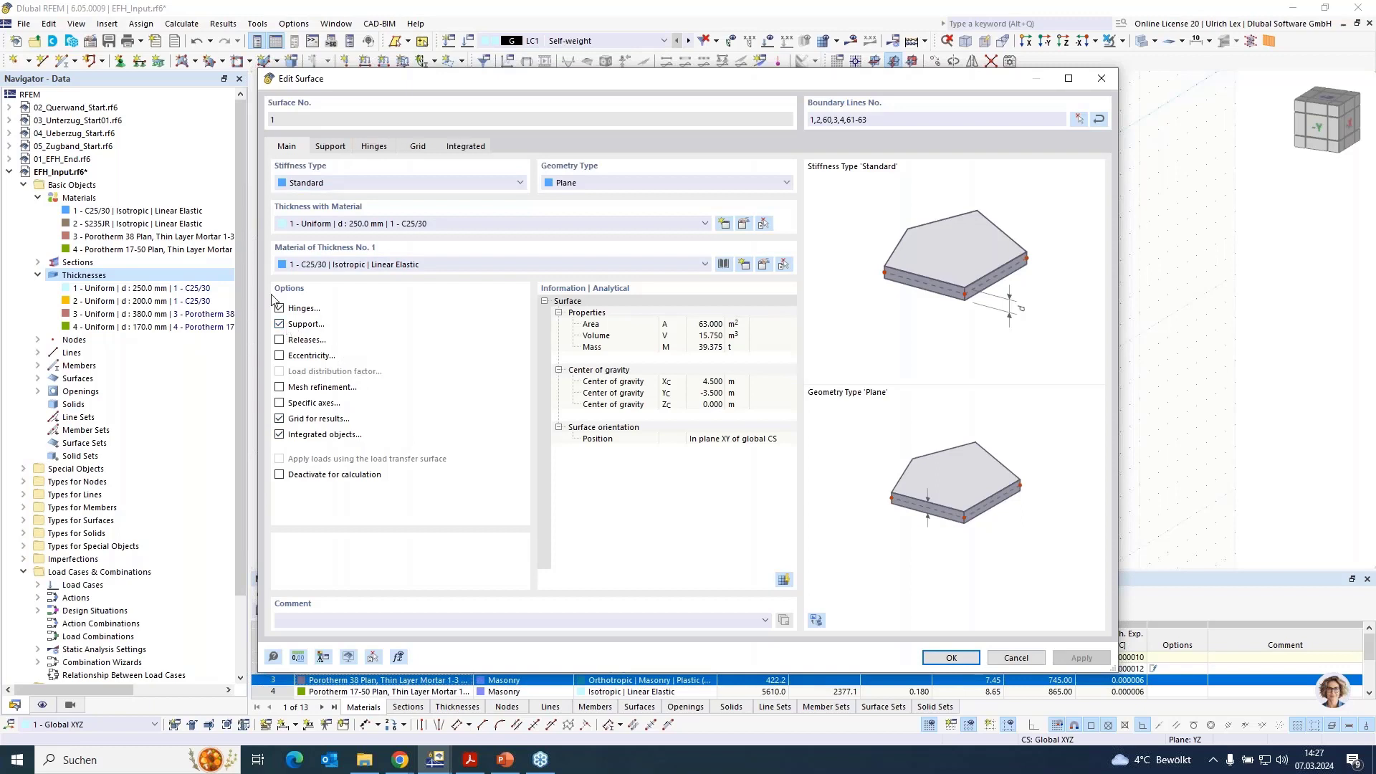
{"action": "left_click", "coordinate": [331, 147]}
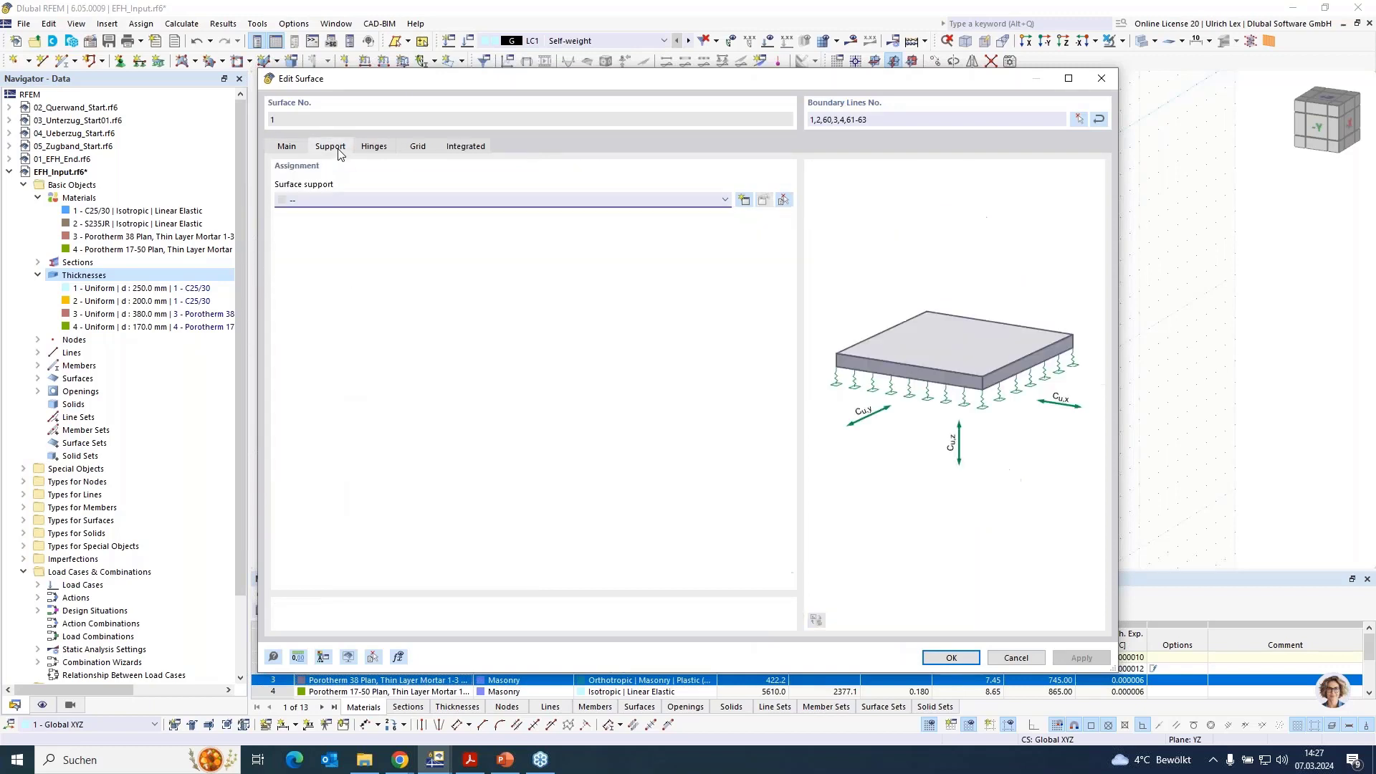
Create a surface support fixed in the X, Y and Z translations and assign it to the ground slab.
{"action": "left_click", "coordinate": [744, 200]}
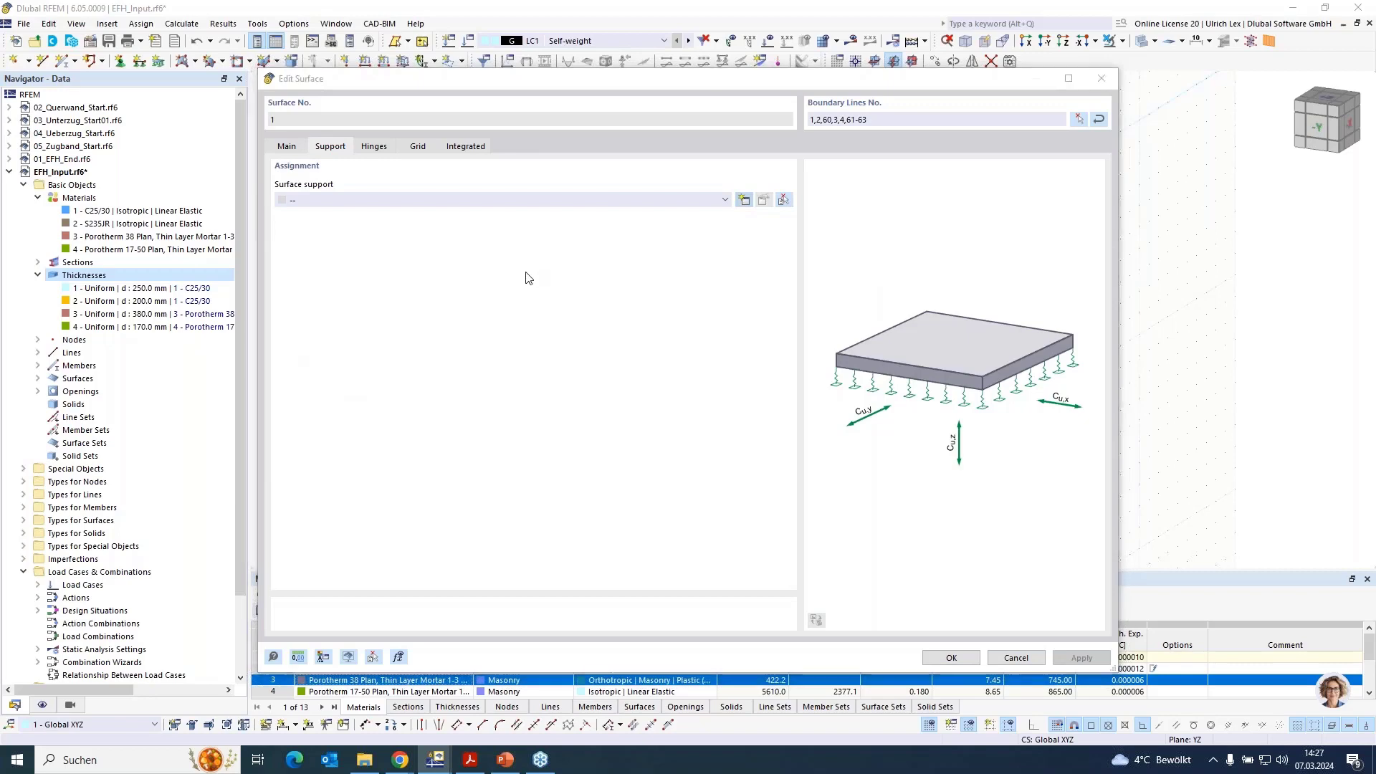
{"action": "left_click", "coordinate": [428, 247]}
{"action": "left_click", "coordinate": [428, 265]}
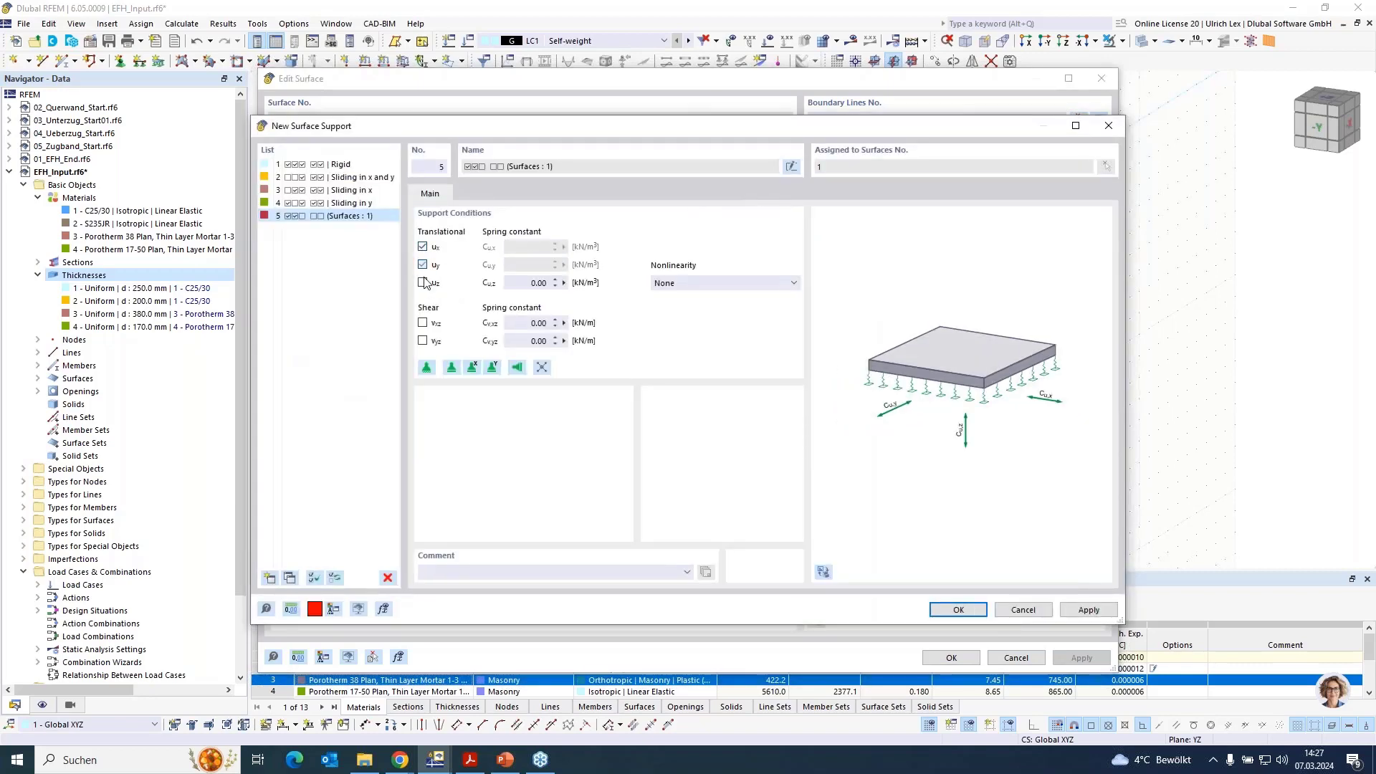
{"action": "left_click", "coordinate": [428, 284]}
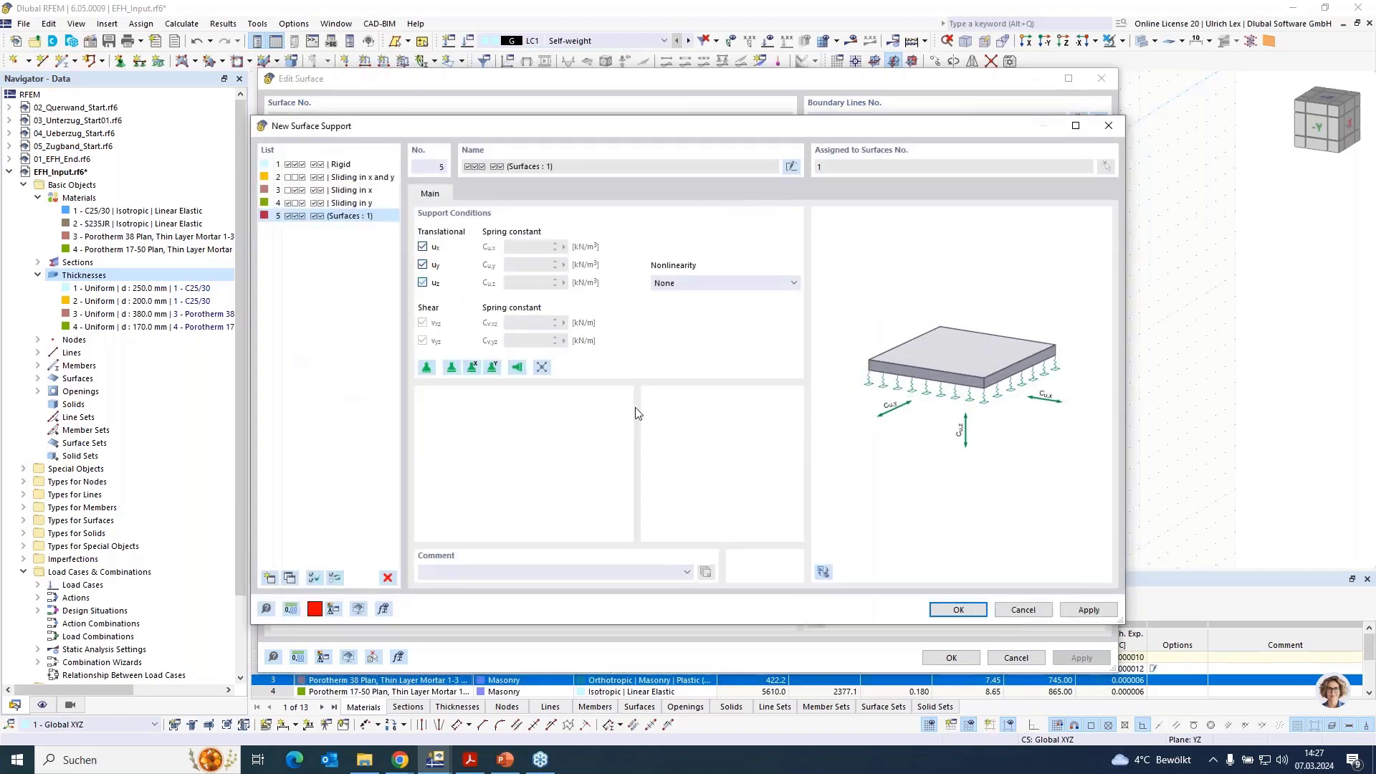
{"action": "left_click", "coordinate": [978, 614]}
{"action": "left_click", "coordinate": [967, 660]}
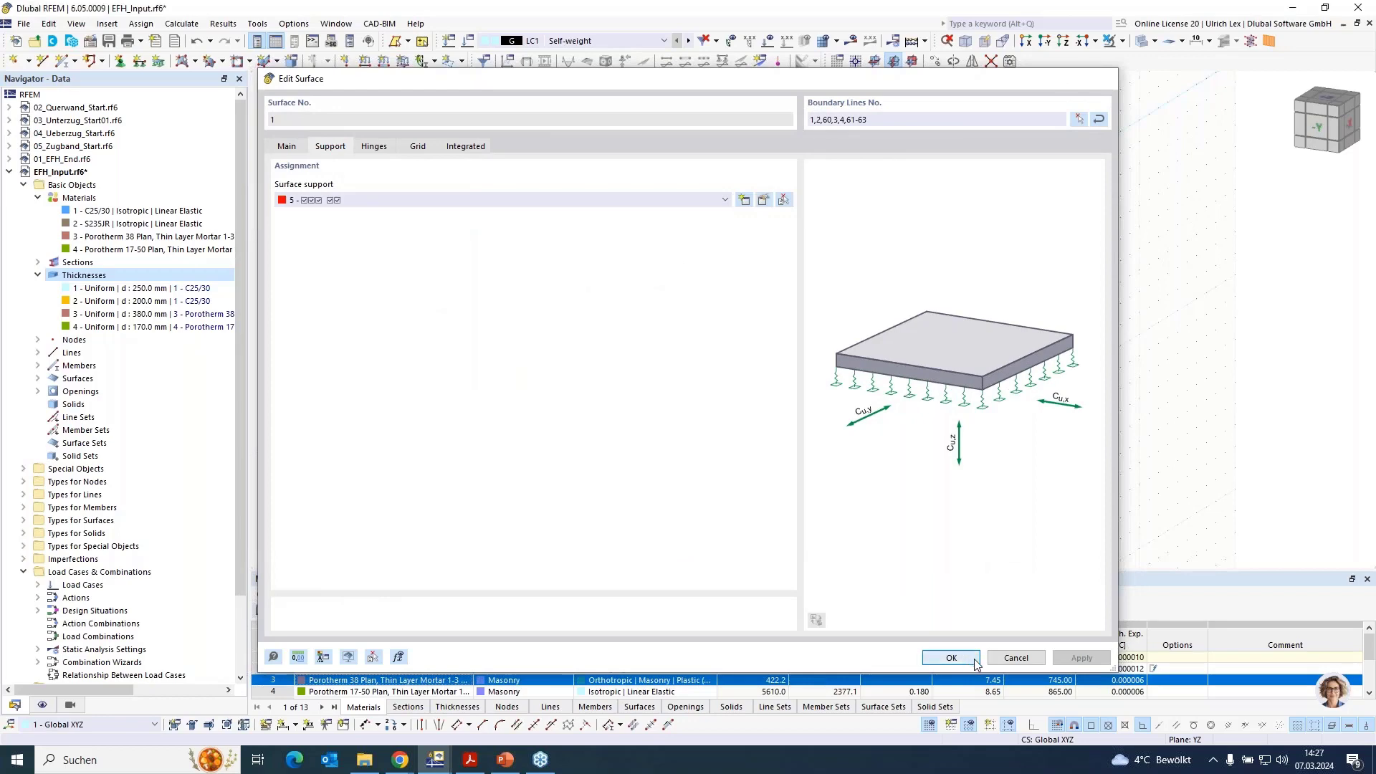
{"action": "scroll", "coordinate": [834, 569], "scroll_direction": "down", "scroll_amount": 1}
{"action": "mouse_move", "coordinate": [961, 509]}
{"action": "middle_mouse_down", "text": "ctrl"}
{"action": "mouse_move", "coordinate": [872, 525]}
{"action": "mouse_move", "coordinate": [967, 523]}
{"action": "mouse_move", "coordinate": [955, 519]}
{"action": "middle_mouse_up", "text": "ctrl"}
{"action": "right_click", "coordinate": [963, 520]}
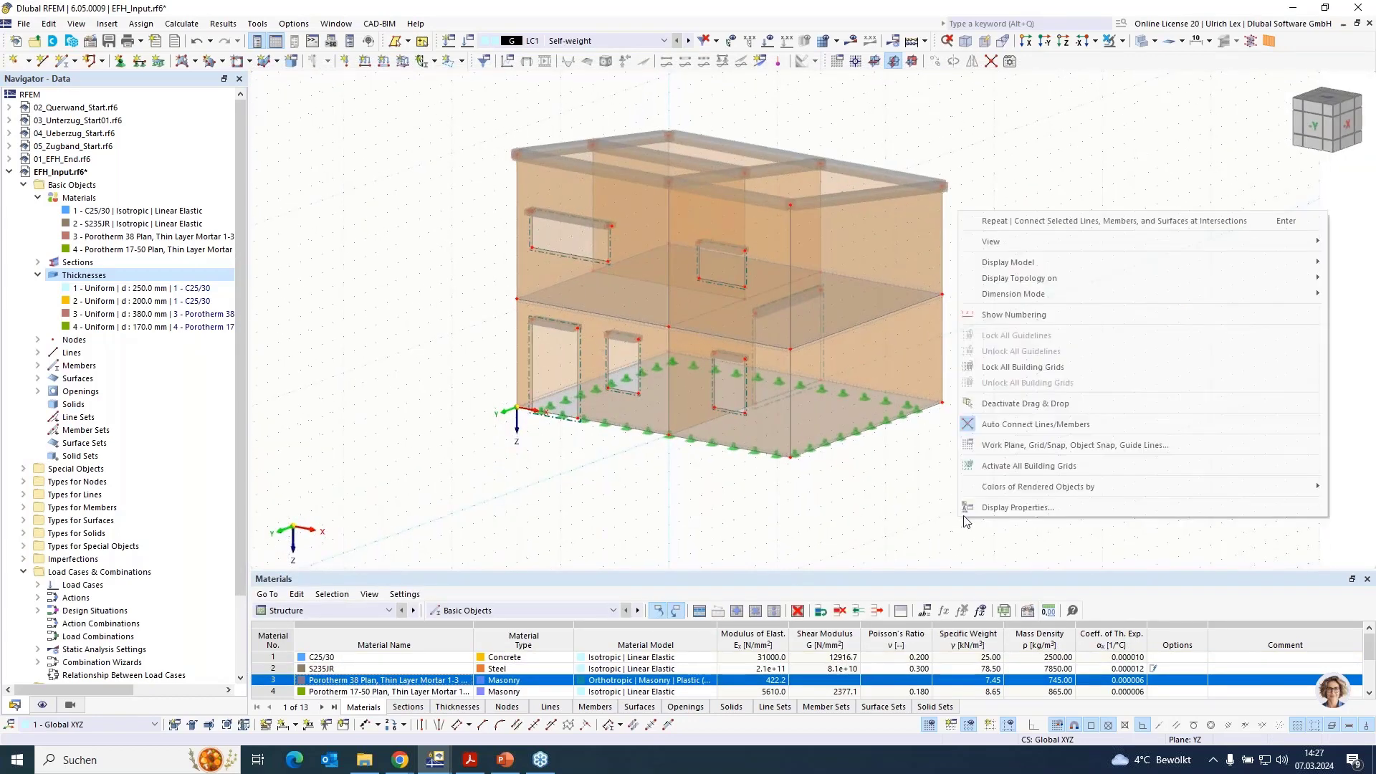
{"action": "key", "text": "Escape"}
{"action": "scroll", "coordinate": [902, 115], "scroll_direction": "up", "scroll_amount": 1}
{"action": "scroll", "coordinate": [903, 115], "scroll_direction": "up", "scroll_amount": 1}
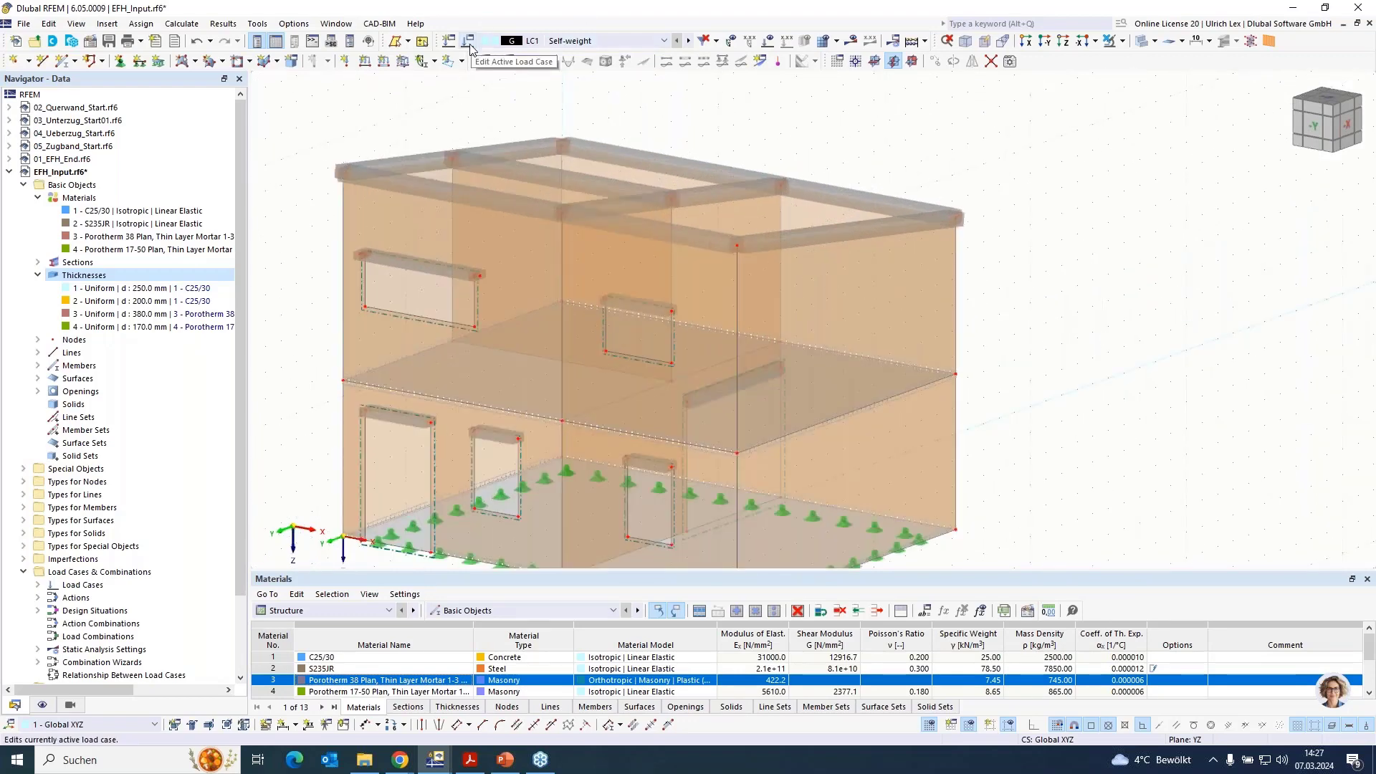
Add load case LC2 with the action category Imposed loads - category A: domestic, residential areas.
{"action": "left_click", "coordinate": [470, 43]}
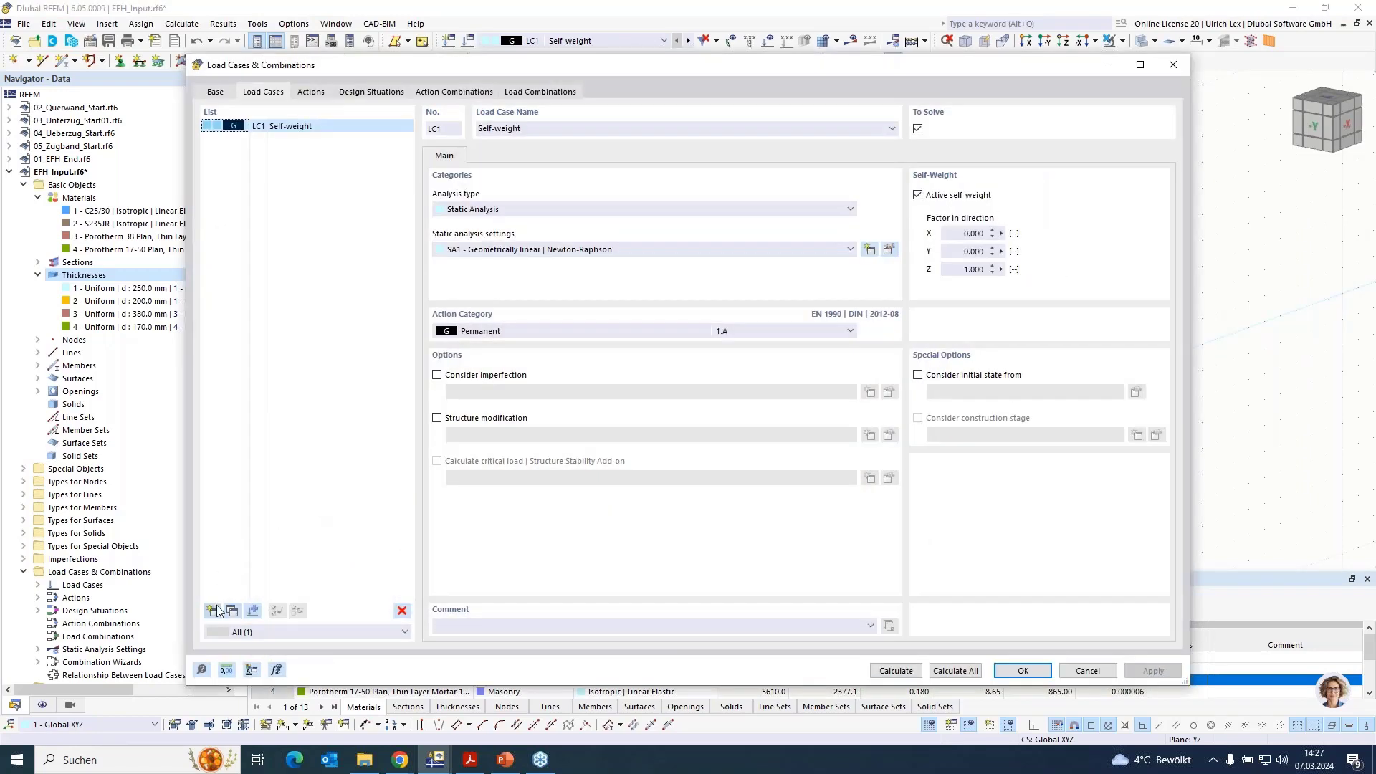
{"action": "left_click", "coordinate": [212, 611]}
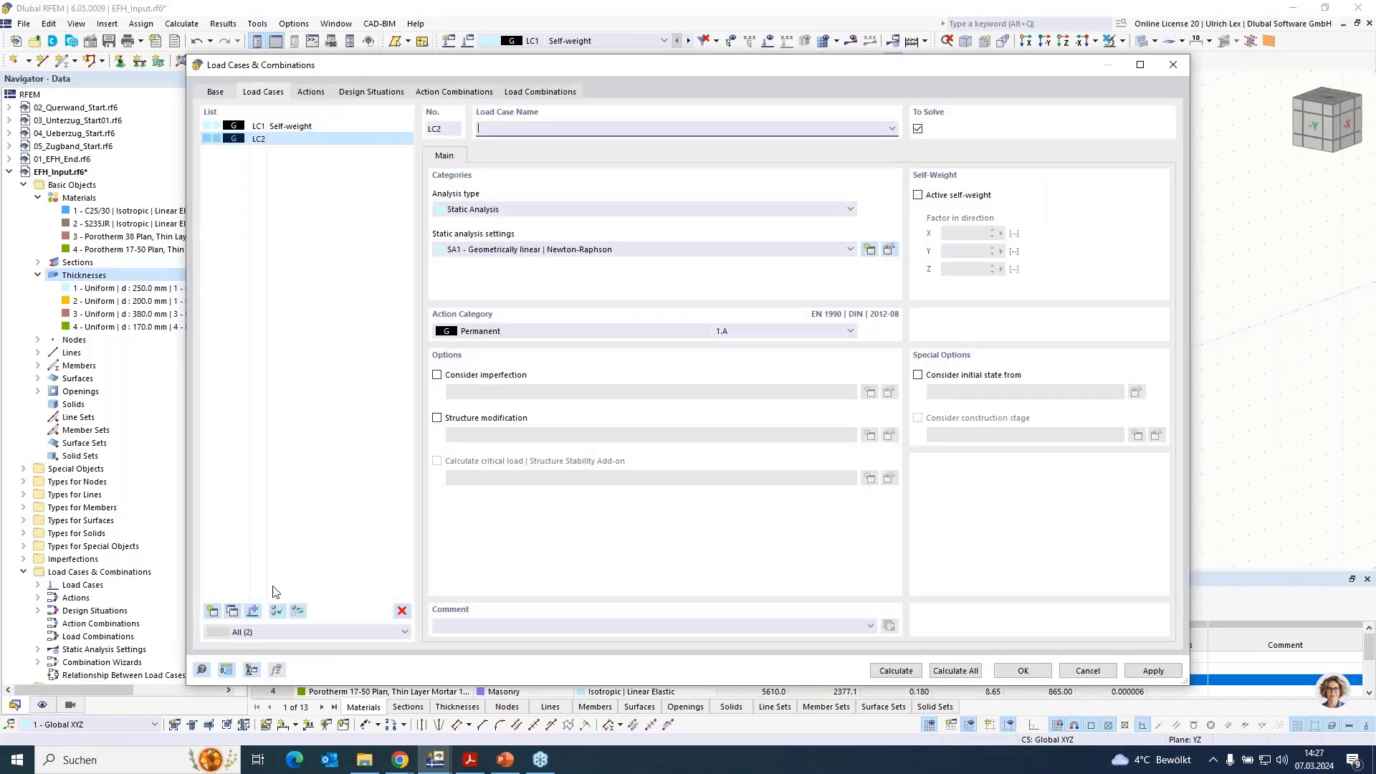
{"action": "left_click", "coordinate": [506, 331]}
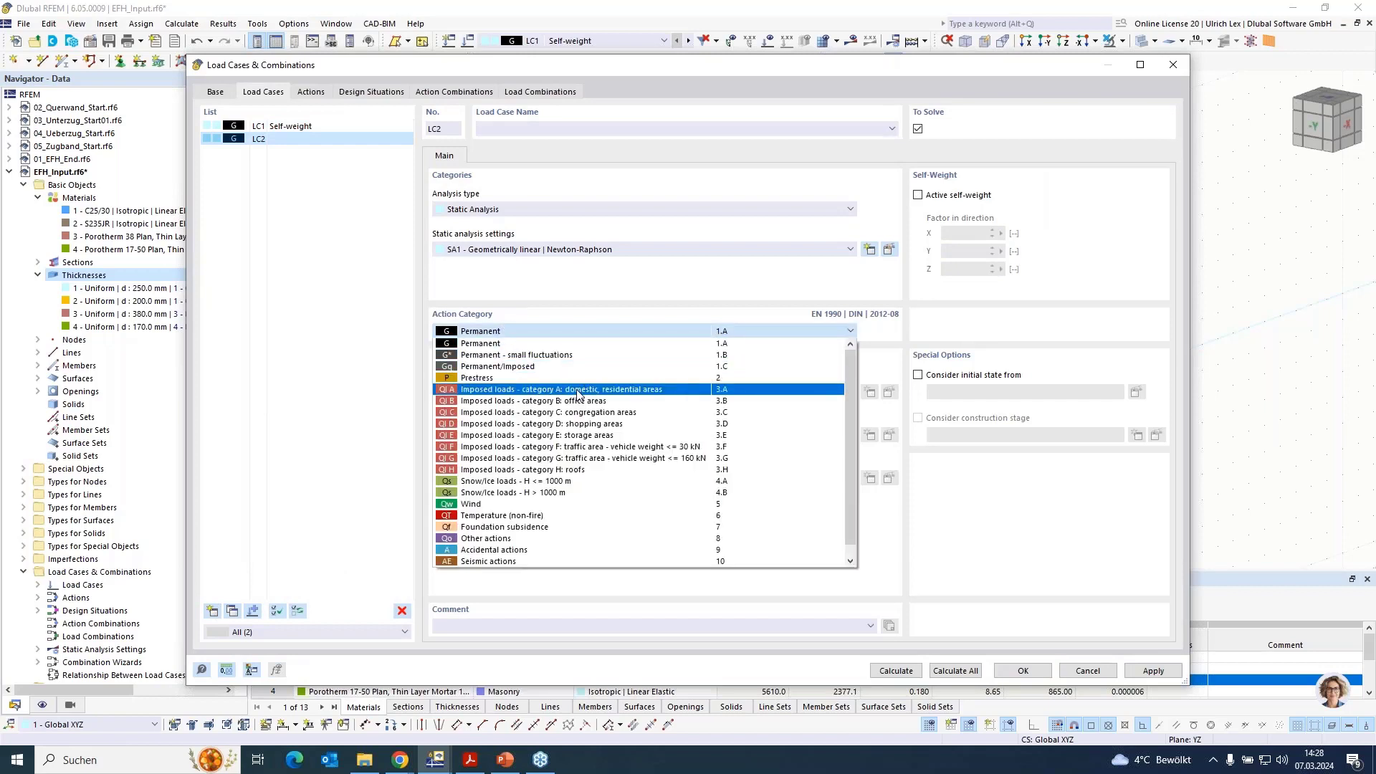
{"action": "left_click", "coordinate": [573, 389]}
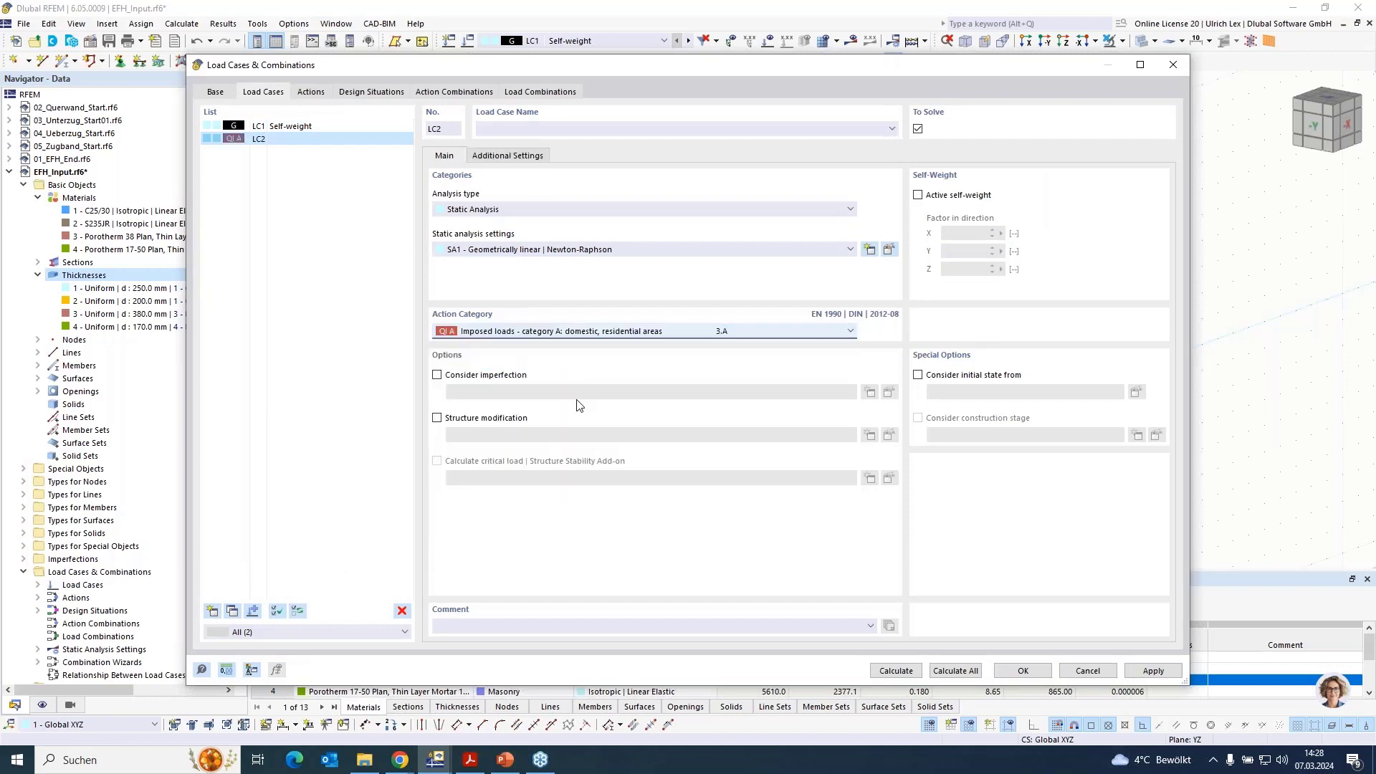
{"action": "left_click", "coordinate": [1023, 671]}
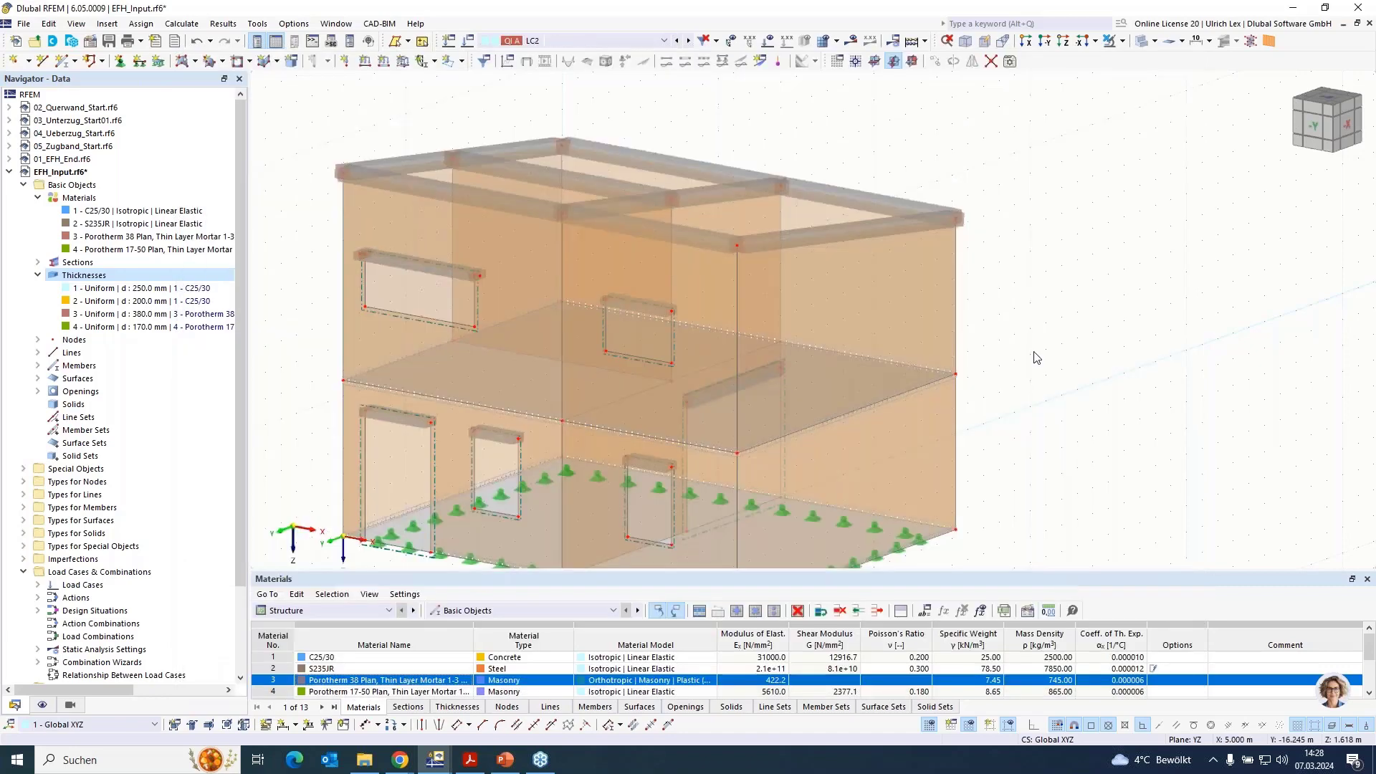
Define a uniform surface load of 1.5 kN/m² in load case LC1 Self-weight and select the ground slab for it.
{"action": "left_click", "coordinate": [403, 61]}
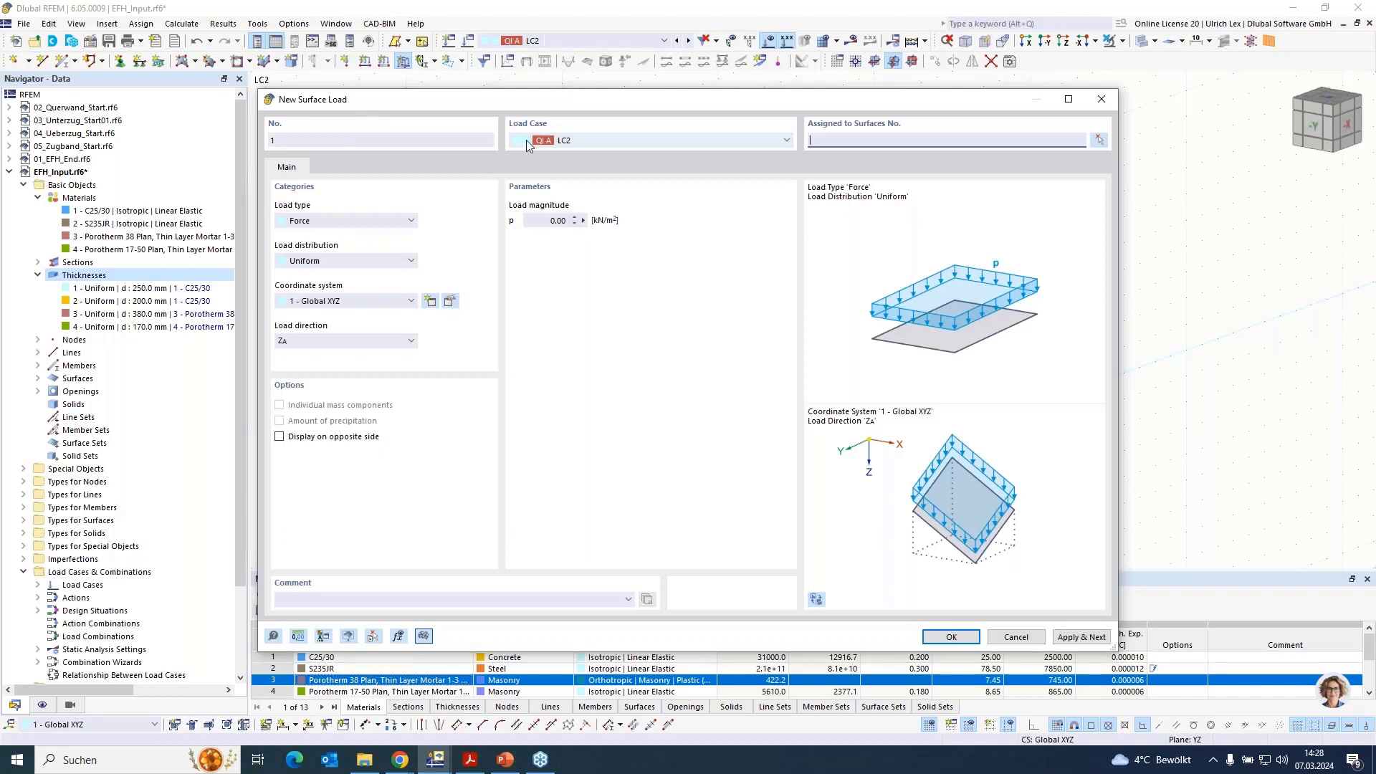
{"action": "left_click", "coordinate": [526, 140]}
{"action": "left_click", "coordinate": [609, 153]}
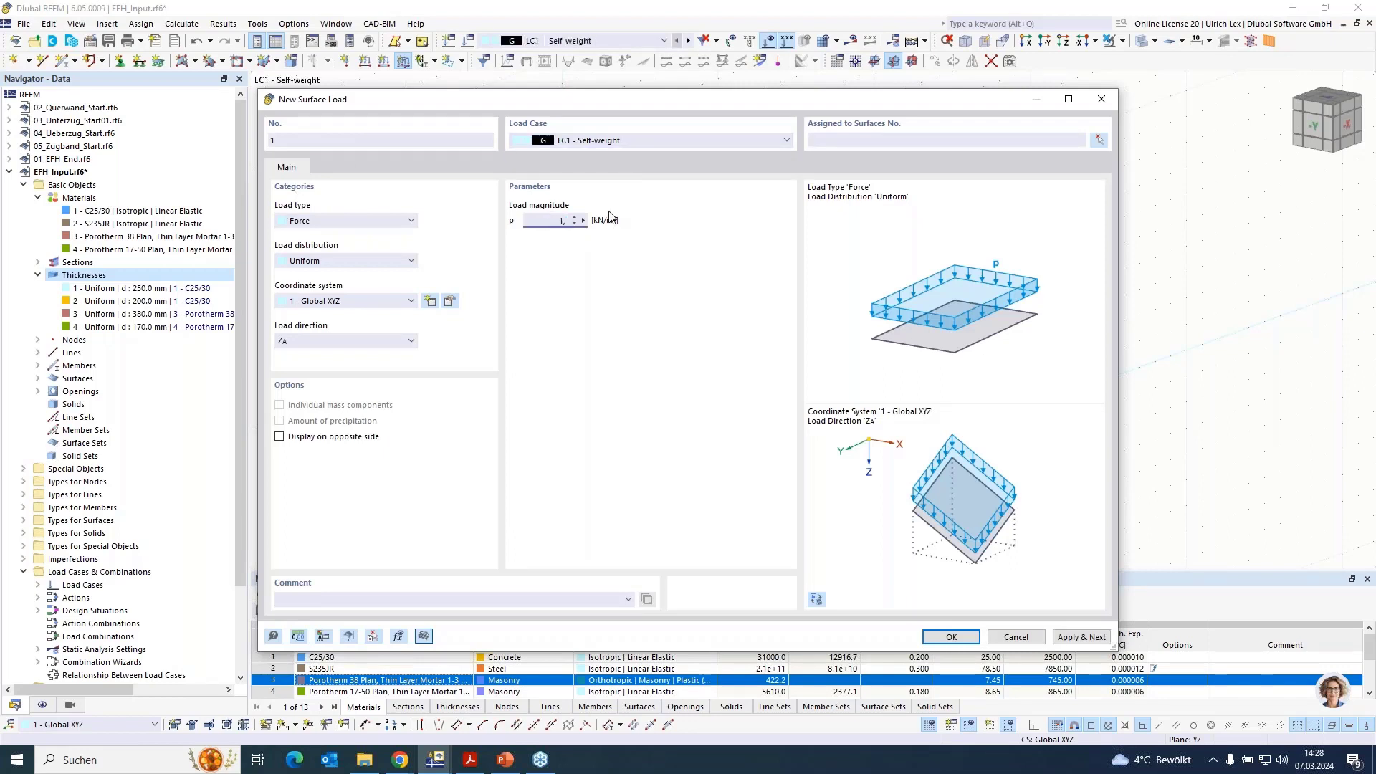
{"action": "type", "text": "1,5"}
{"action": "left_click", "coordinate": [1098, 140]}
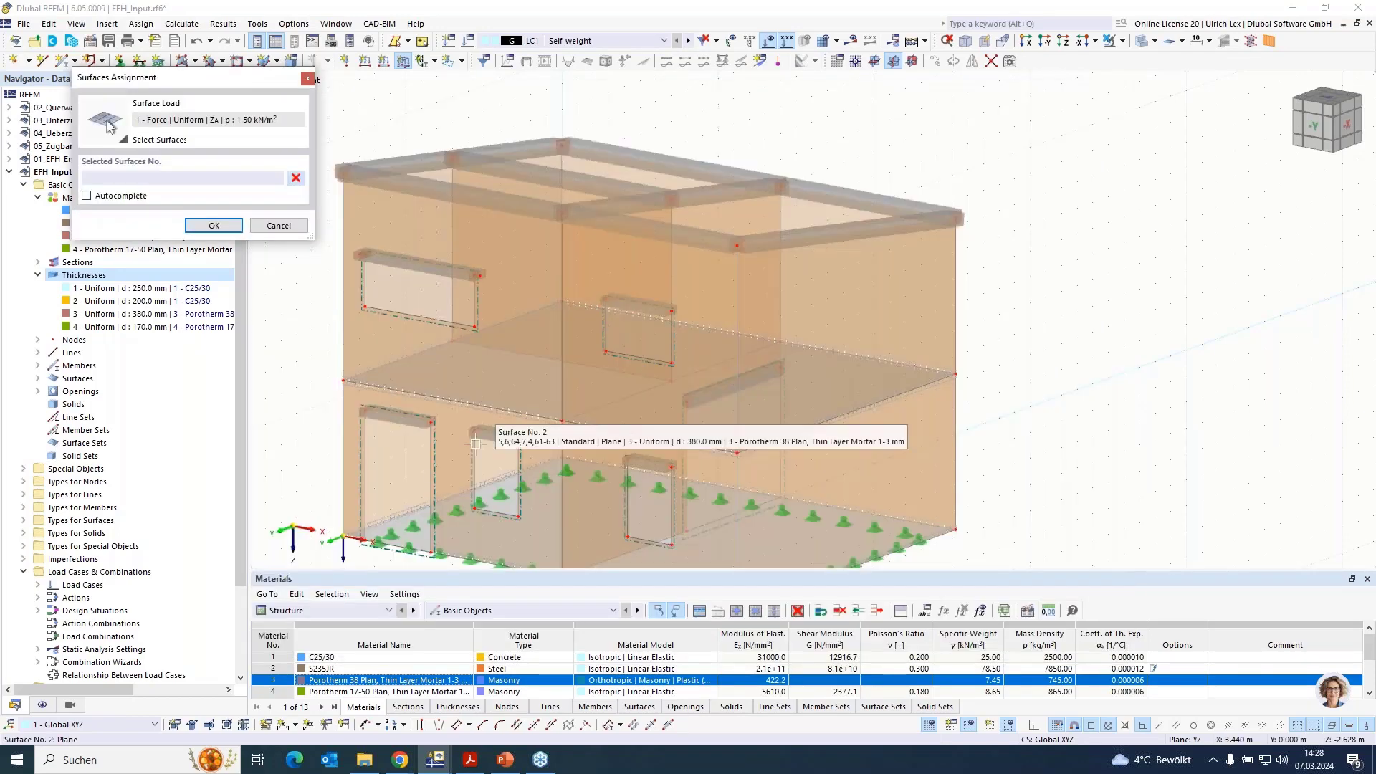
{"action": "left_click", "coordinate": [394, 539]}
{"action": "scroll", "coordinate": [552, 385], "scroll_direction": "down", "scroll_amount": 1}
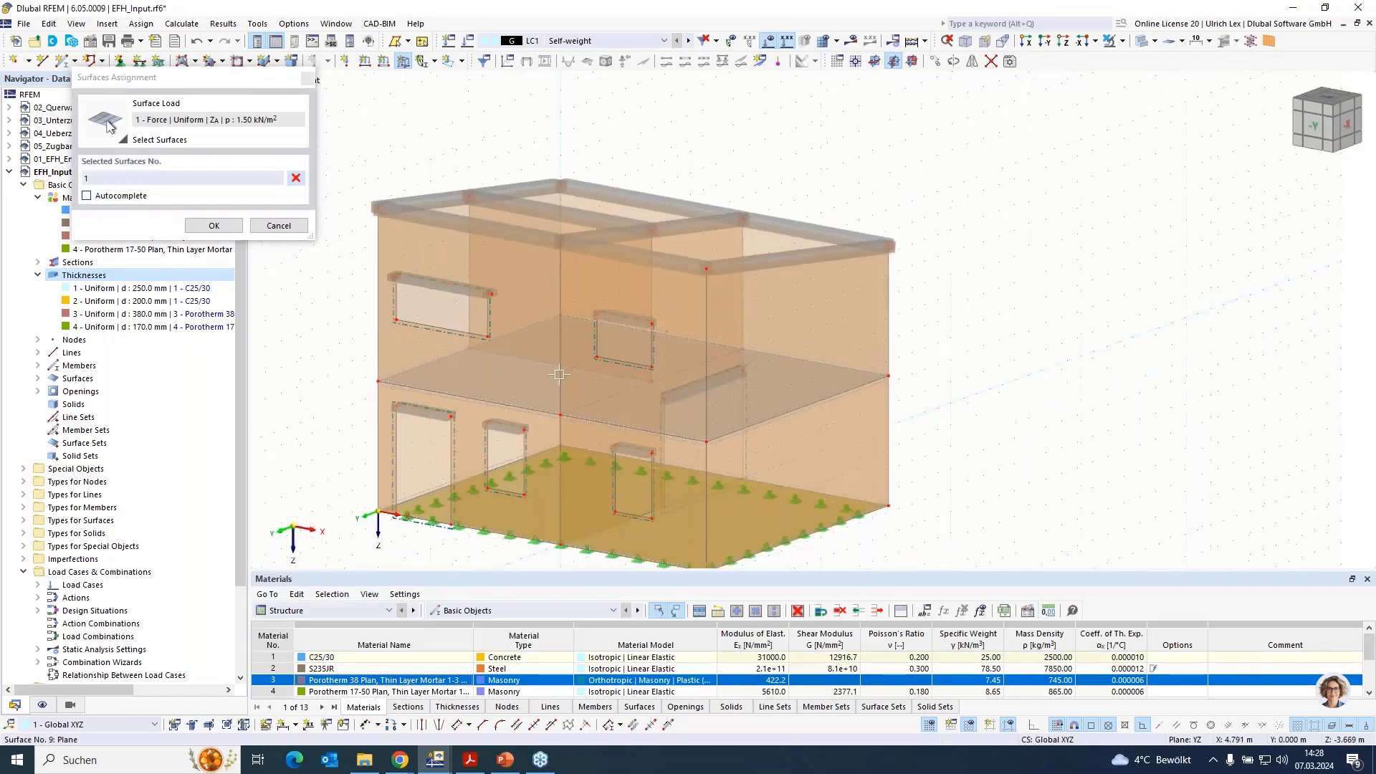
{"action": "scroll", "coordinate": [560, 374], "scroll_direction": "up", "scroll_amount": 2}
{"action": "left_click", "coordinate": [613, 339]}
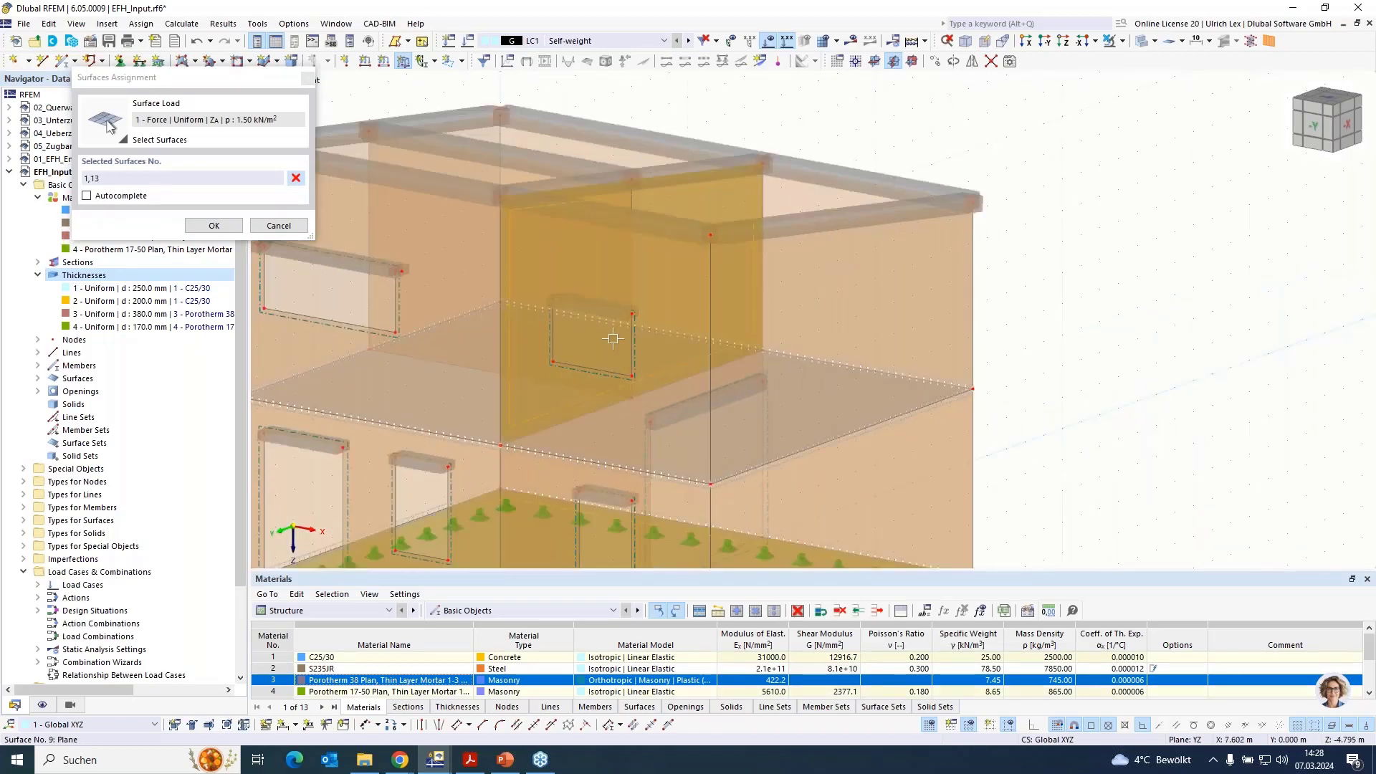
{"action": "left_click", "coordinate": [584, 402]}
{"action": "left_click", "coordinate": [168, 179]}
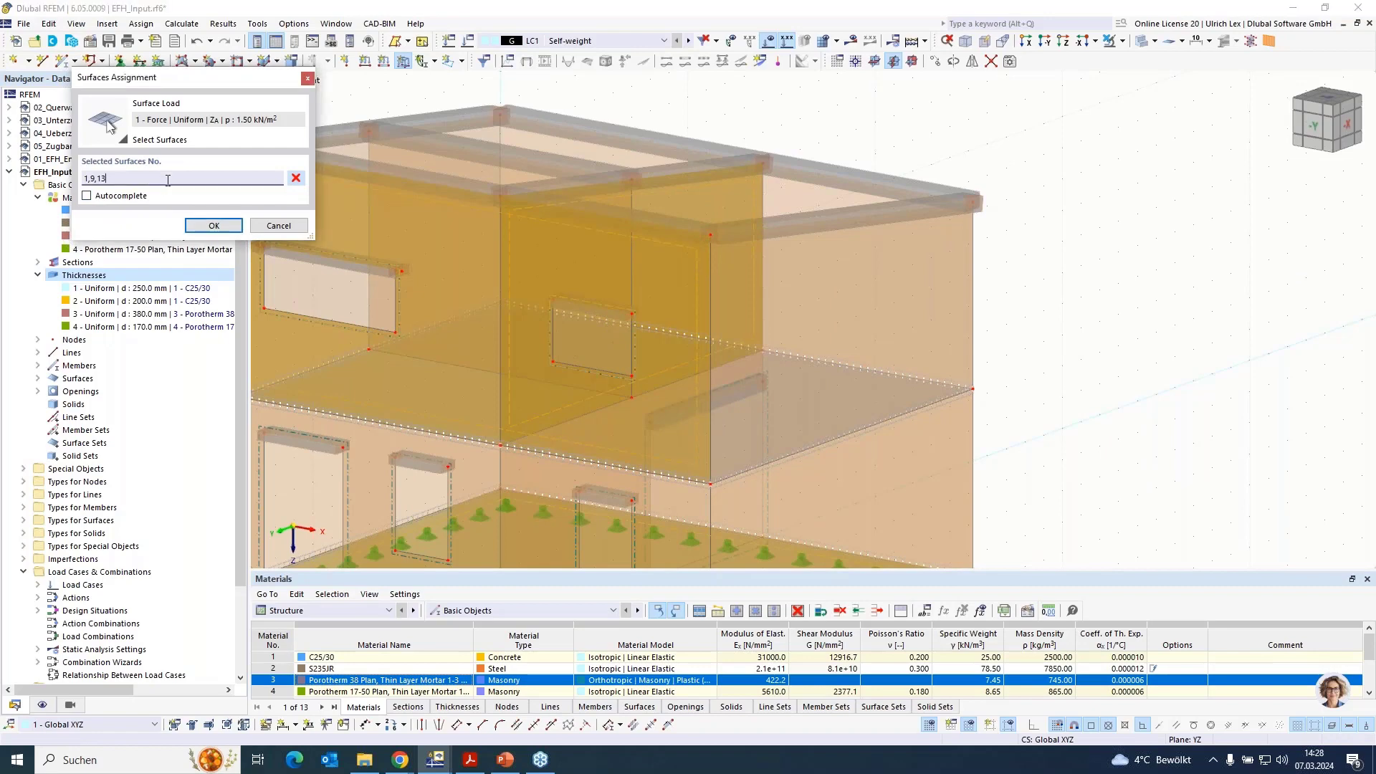
{"action": "key", "text": "BackSpace"}
{"action": "key", "text": "BackSpace"}
{"action": "key", "text": "BackSpace"}
{"action": "key", "text": "BackSpace"}
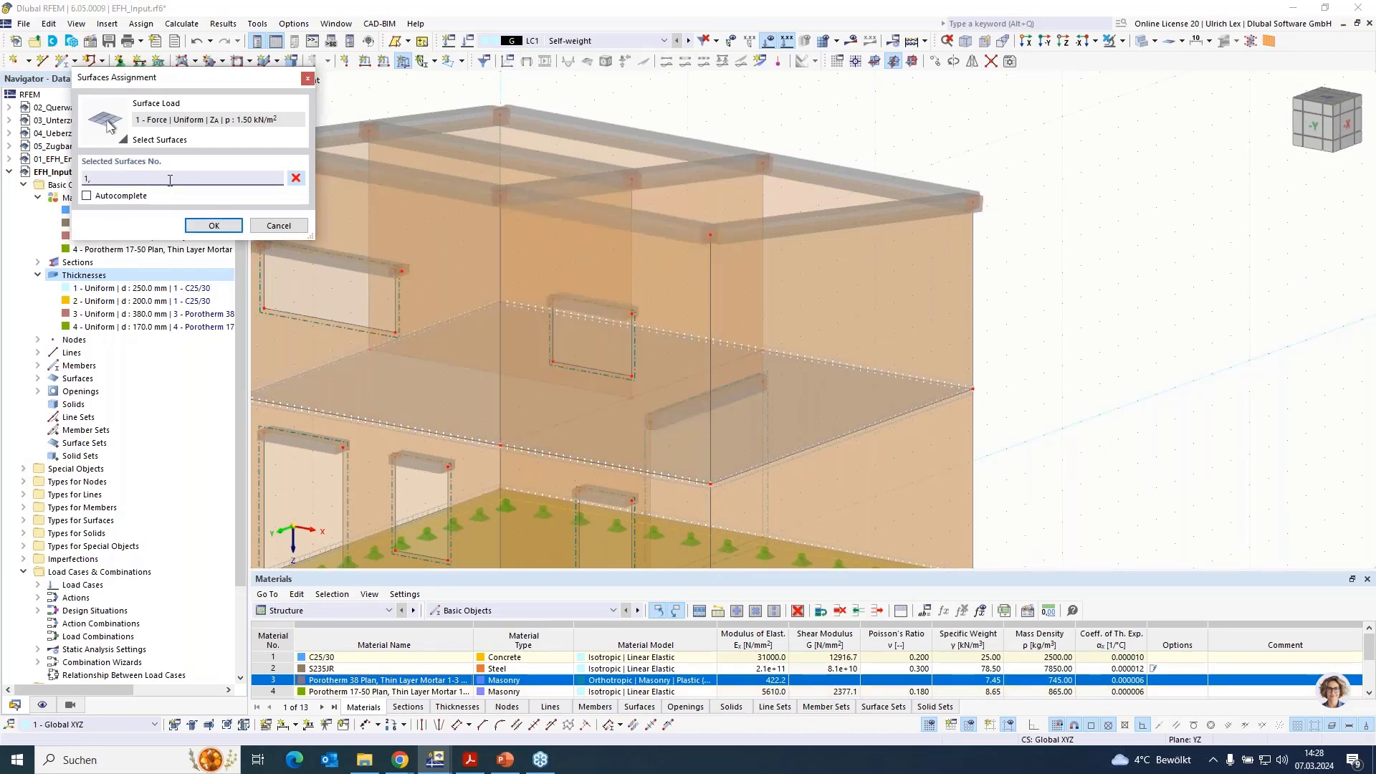
Add the intermediate slab to the self-weight surface load's assignment and confirm the load.
{"action": "middle_click_drag", "start_coordinate": [1047, 172], "coordinate": [1075, 222], "text": "ctrl"}
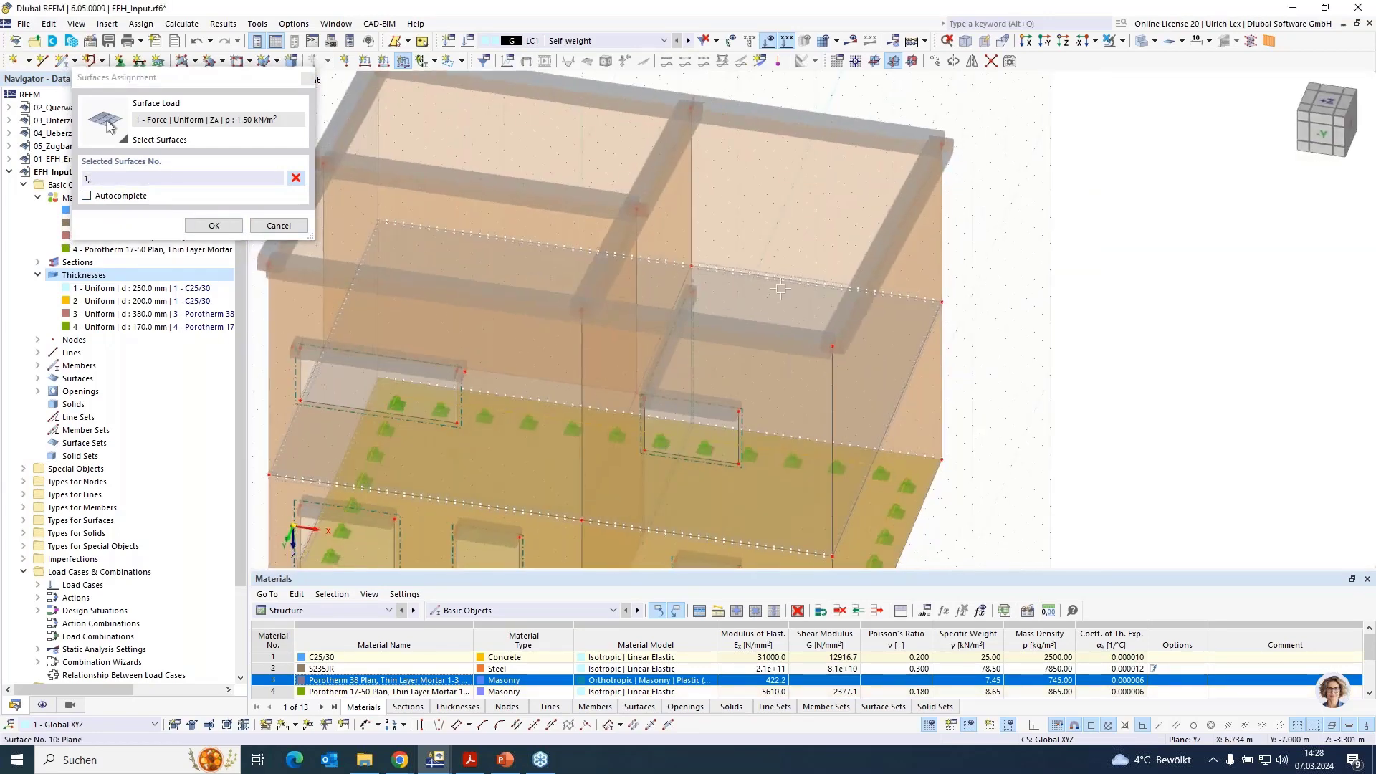
{"action": "left_click", "coordinate": [780, 288]}
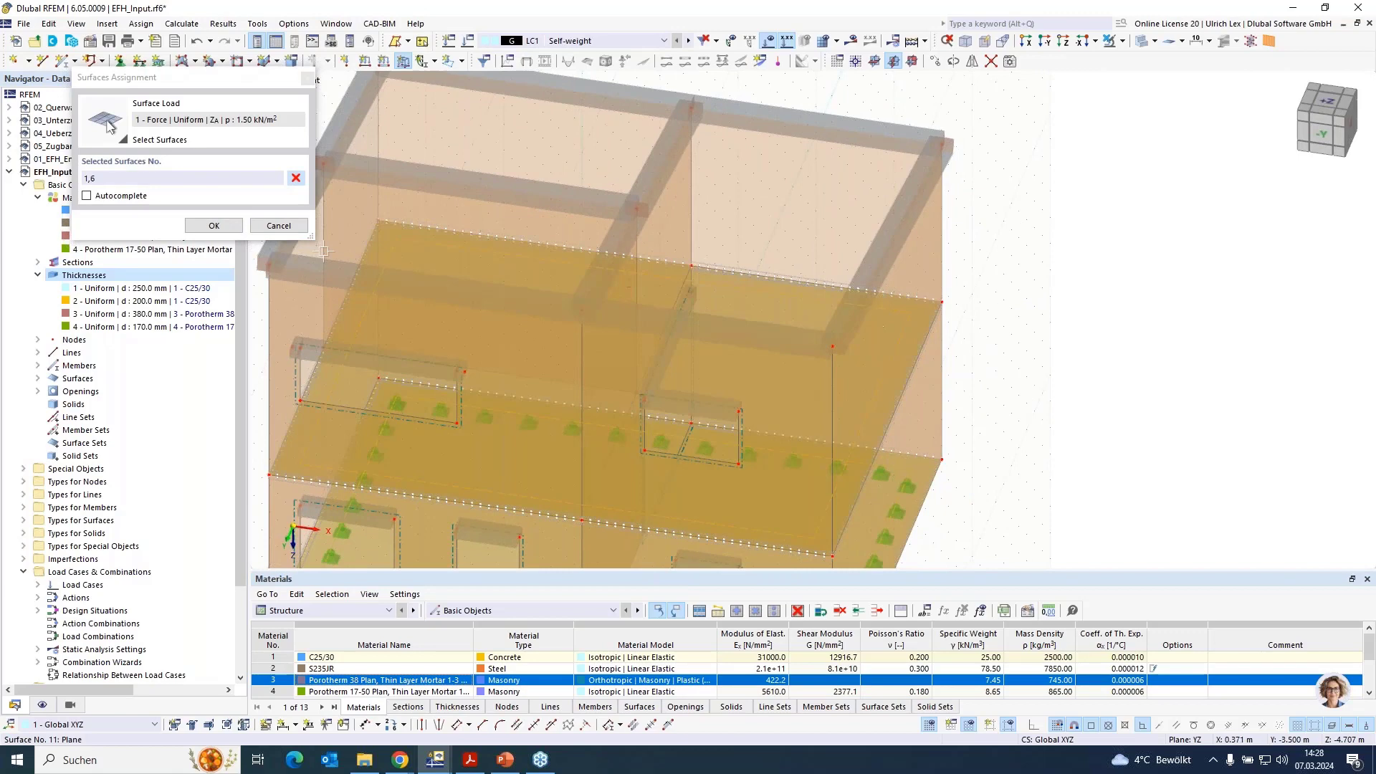
{"action": "left_click", "coordinate": [213, 226]}
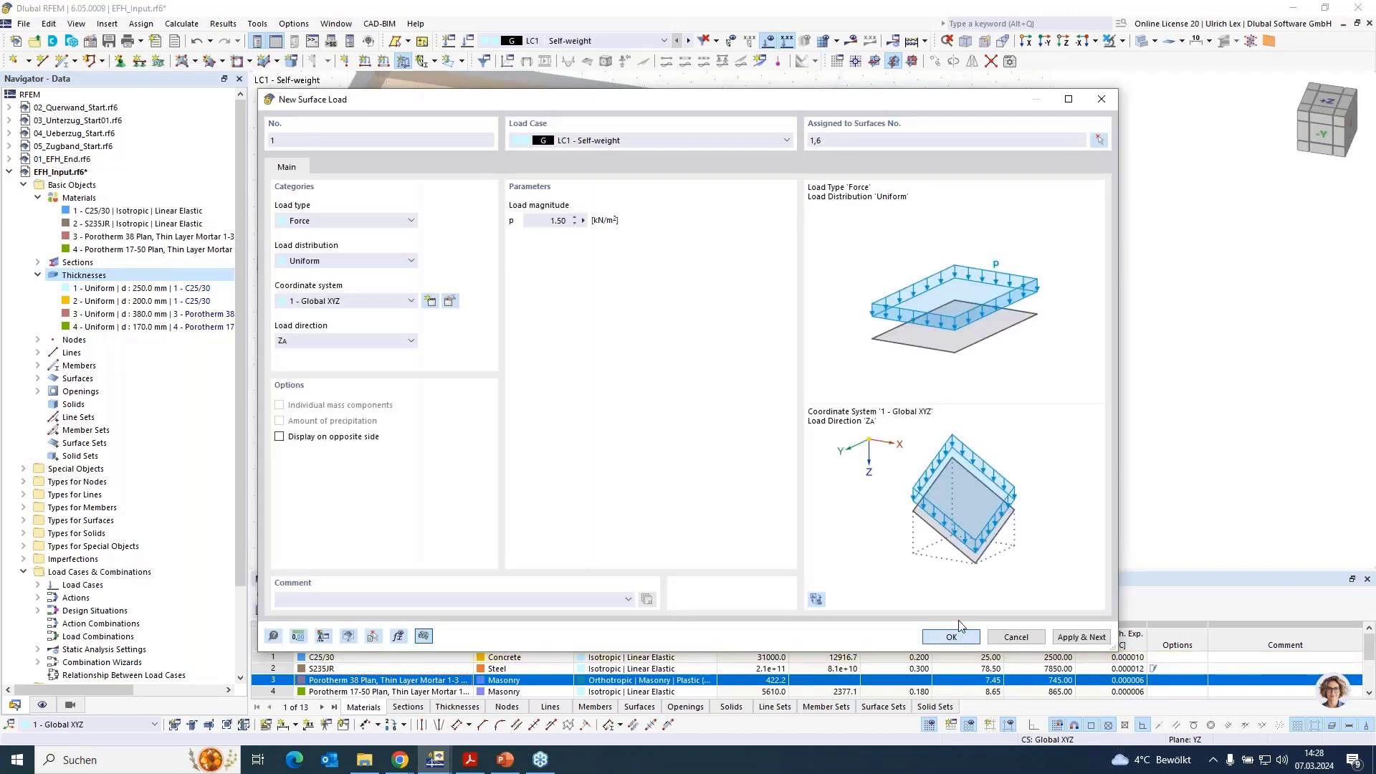
{"action": "left_click", "coordinate": [951, 636]}
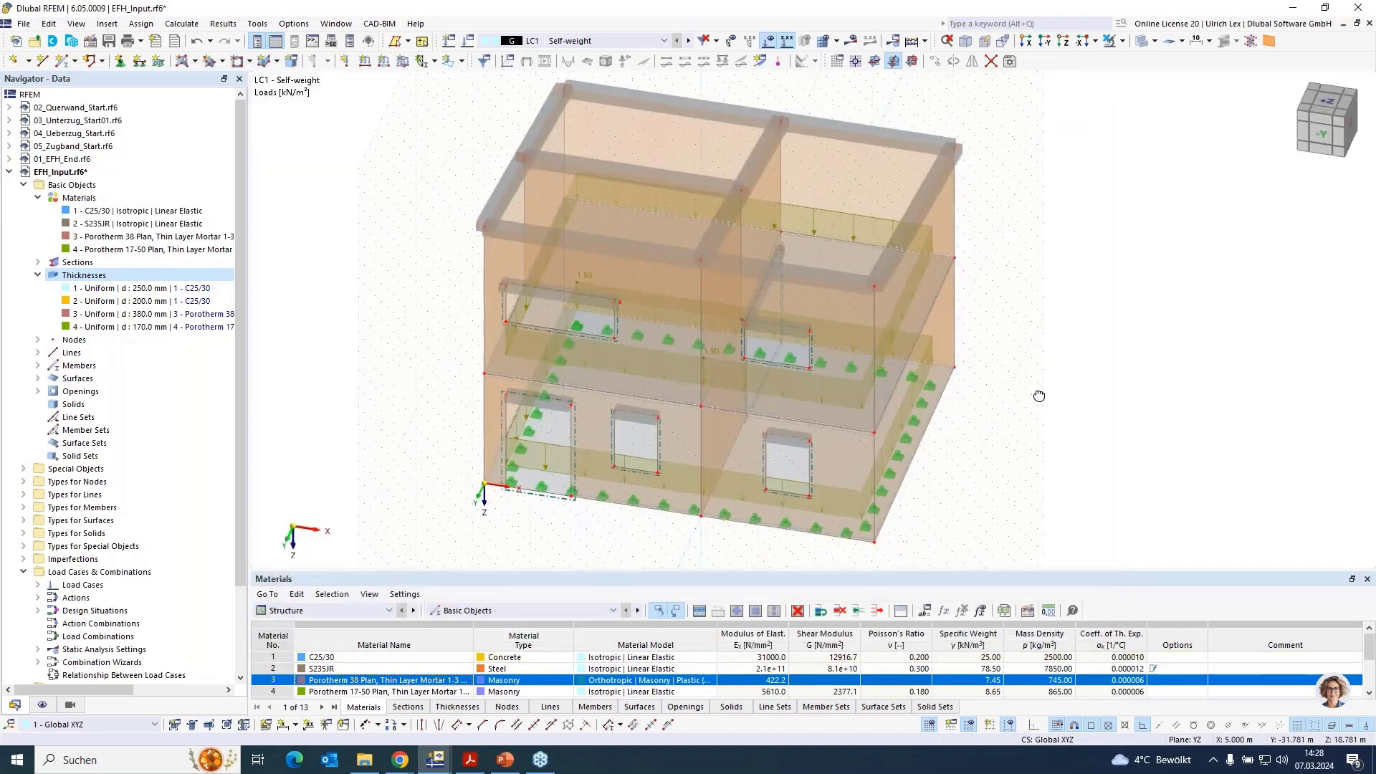
{"action": "middle_click_drag", "start_coordinate": [1039, 396], "coordinate": [1022, 381], "text": "ctrl"}
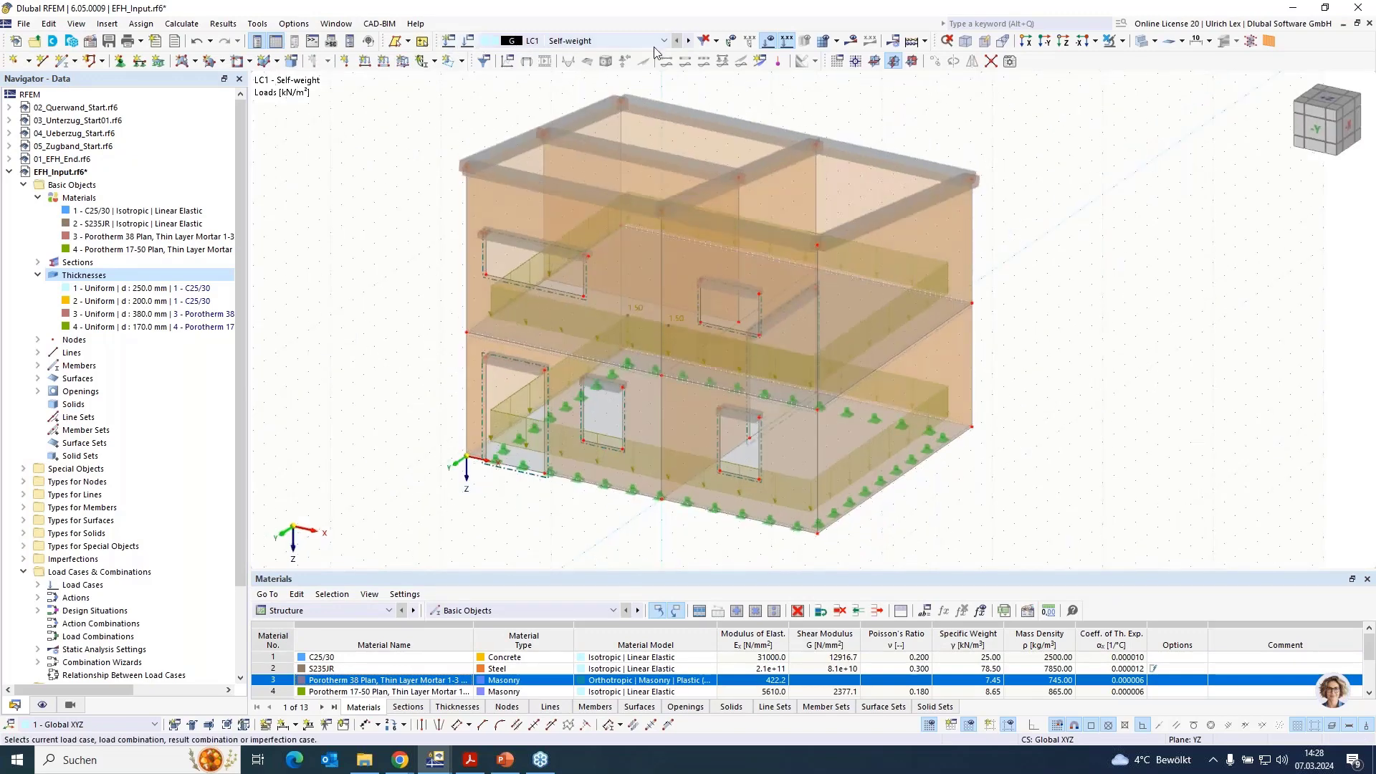
Define a uniform surface load of 1.8 kN/m² in load case LC2 and start selecting its surfaces.
{"action": "left_click", "coordinate": [687, 40]}
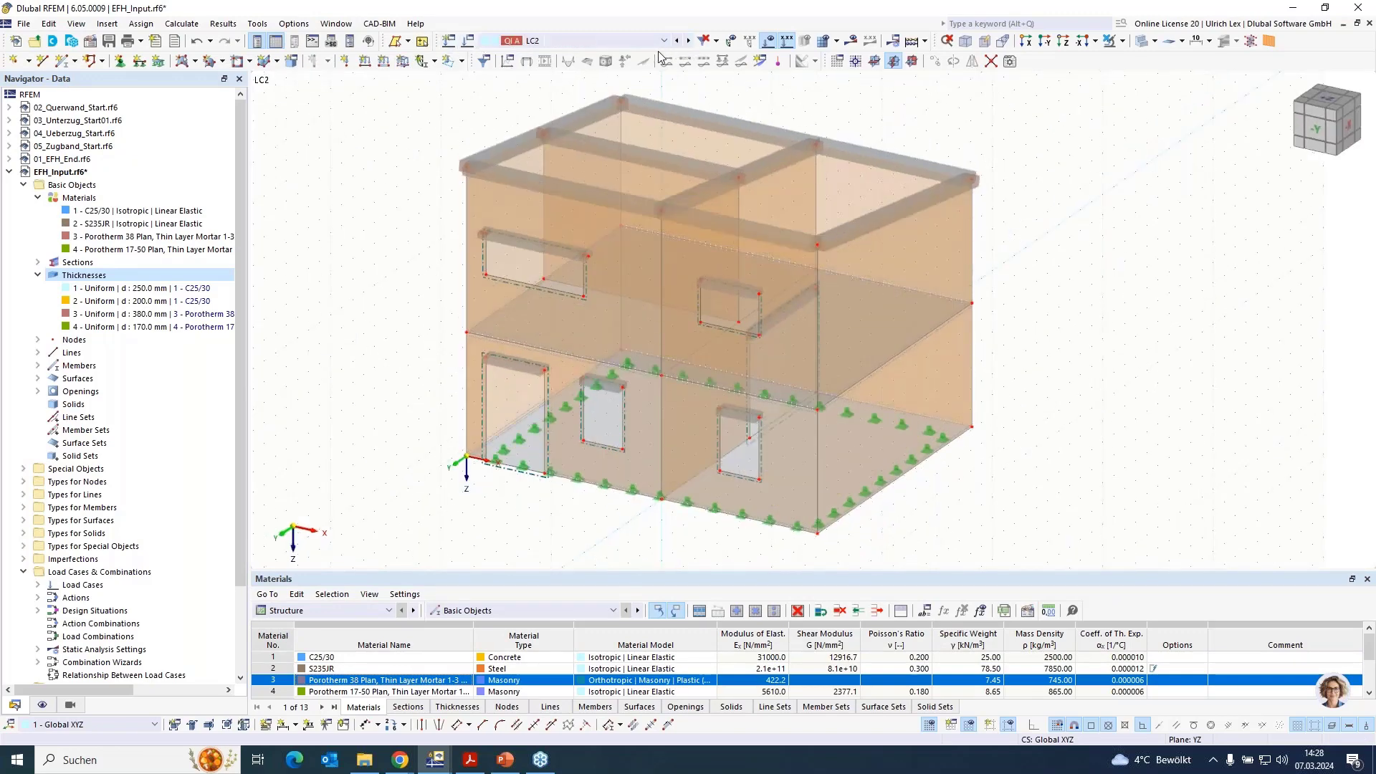
{"action": "left_click", "coordinate": [457, 60]}
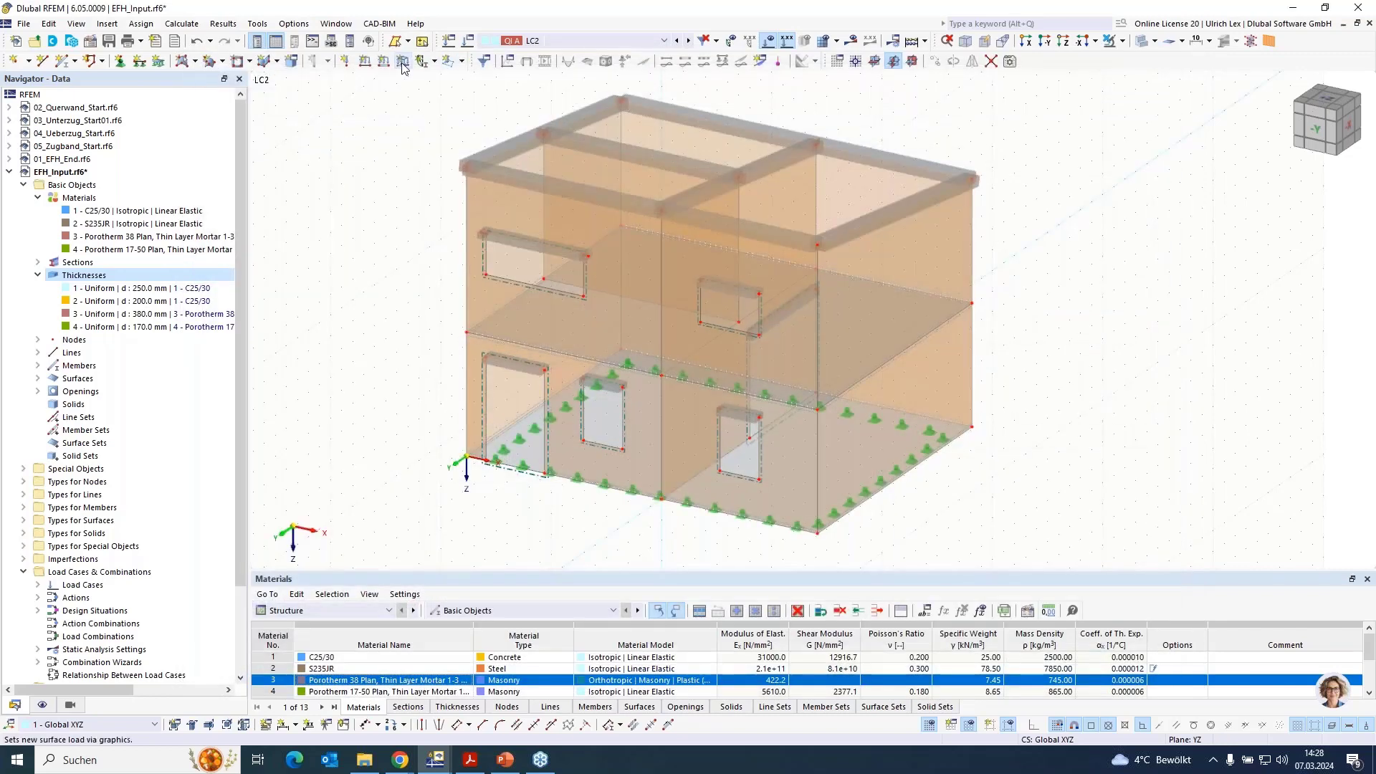
{"action": "left_click", "coordinate": [403, 64]}
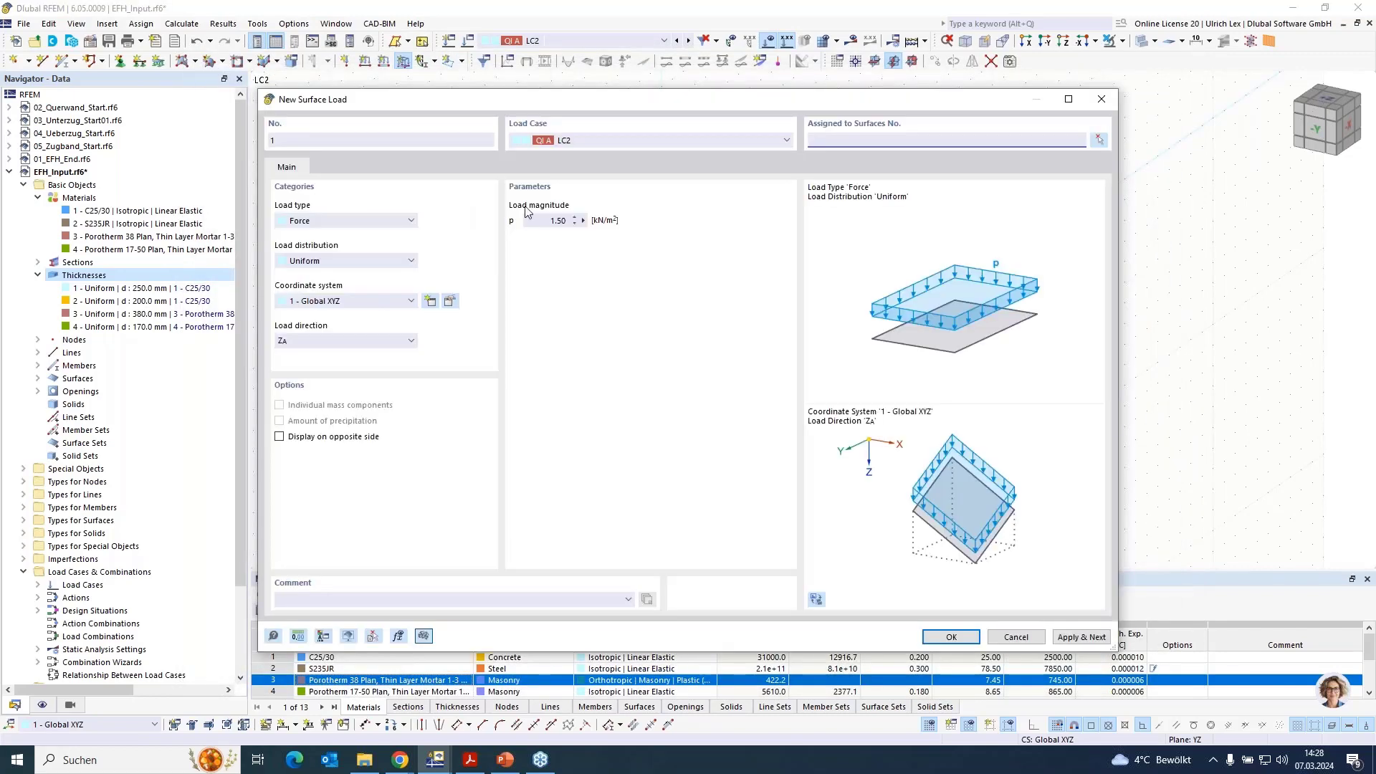
{"action": "left_click", "coordinate": [552, 220]}
{"action": "left_click", "coordinate": [1098, 140]}
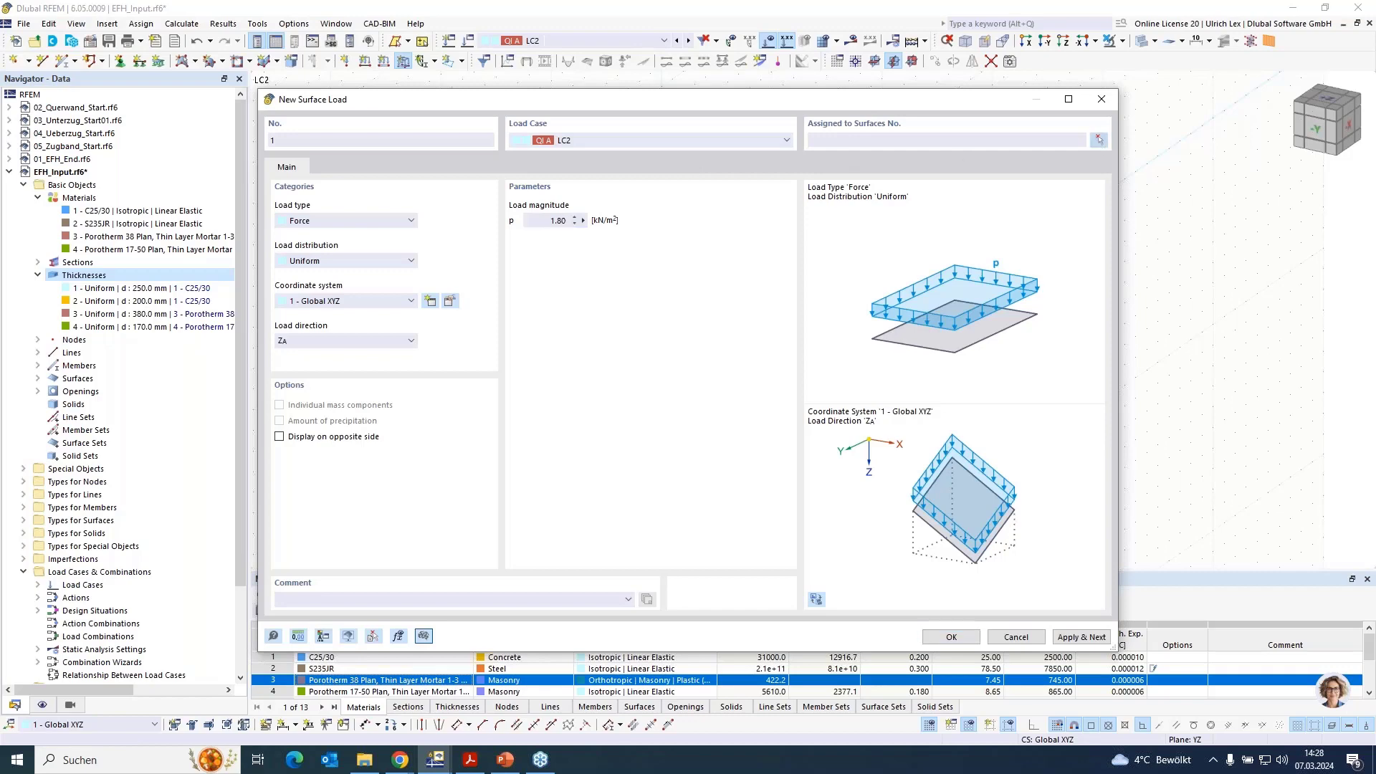
Assign the uniform 1.80 kN/m² surface load of LC2 to floor surfaces 1 and 6 and create it.
{"action": "left_click", "coordinate": [544, 462]}
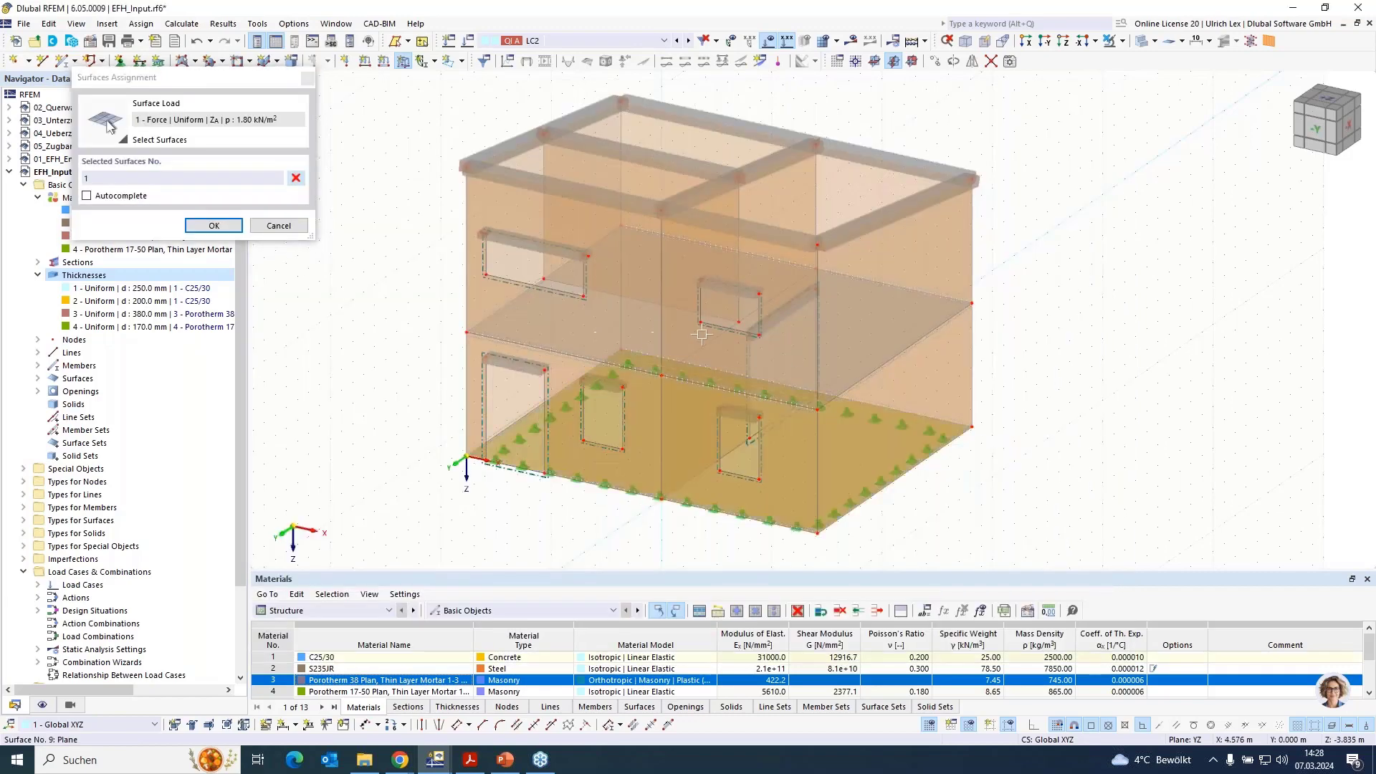
{"action": "middle_click_drag", "start_coordinate": [1132, 390], "coordinate": [846, 267], "text": "ctrl"}
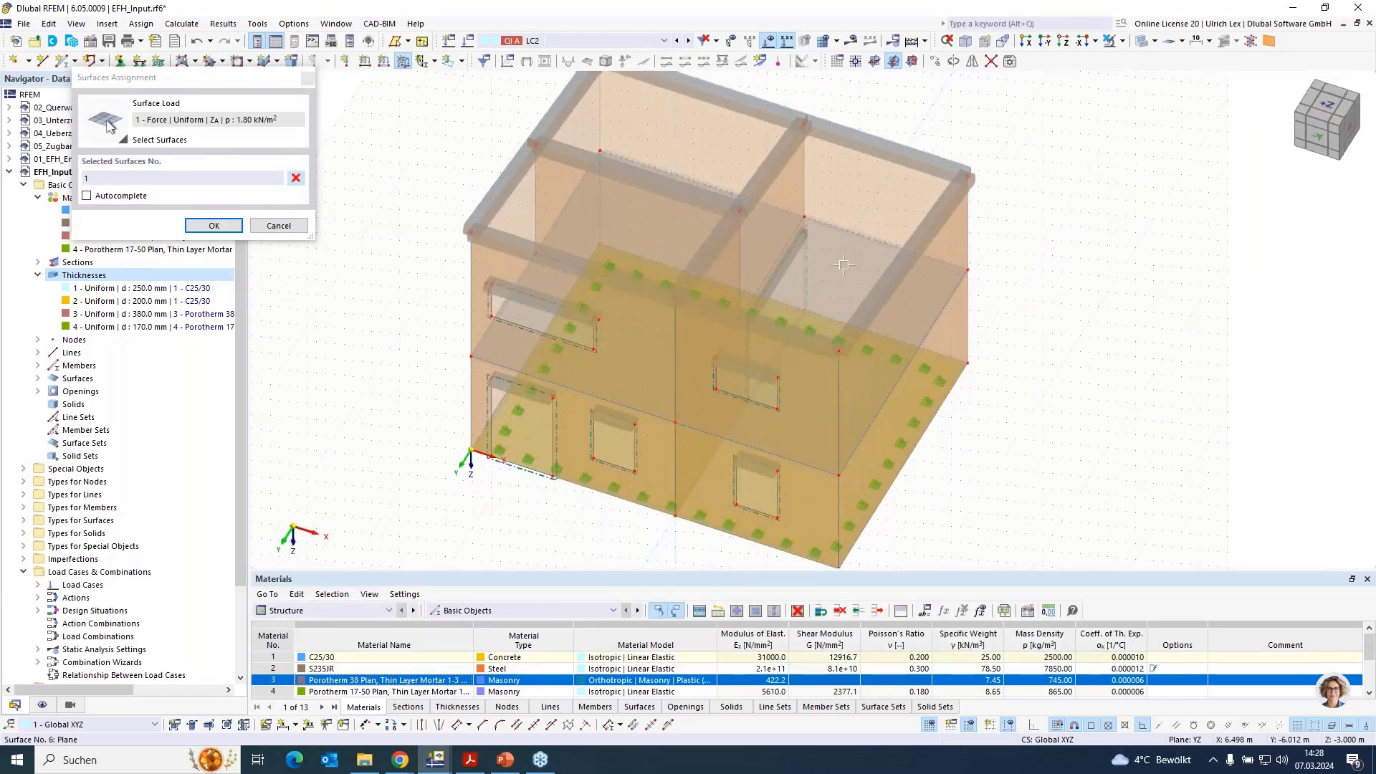
{"action": "left_click", "coordinate": [842, 265]}
{"action": "left_click", "coordinate": [214, 225]}
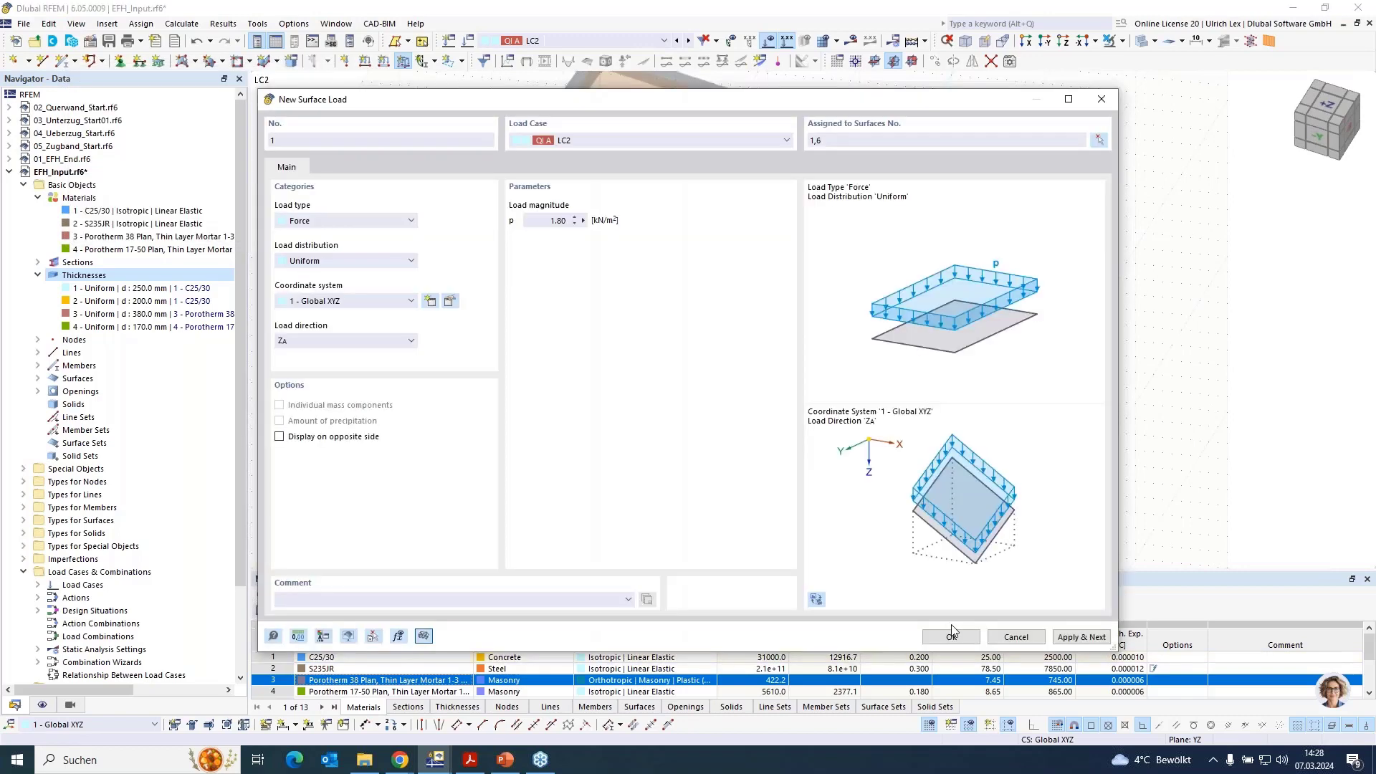
{"action": "left_click", "coordinate": [947, 637]}
{"action": "middle_click_drag", "start_coordinate": [1053, 437], "coordinate": [1086, 400], "text": "ctrl"}
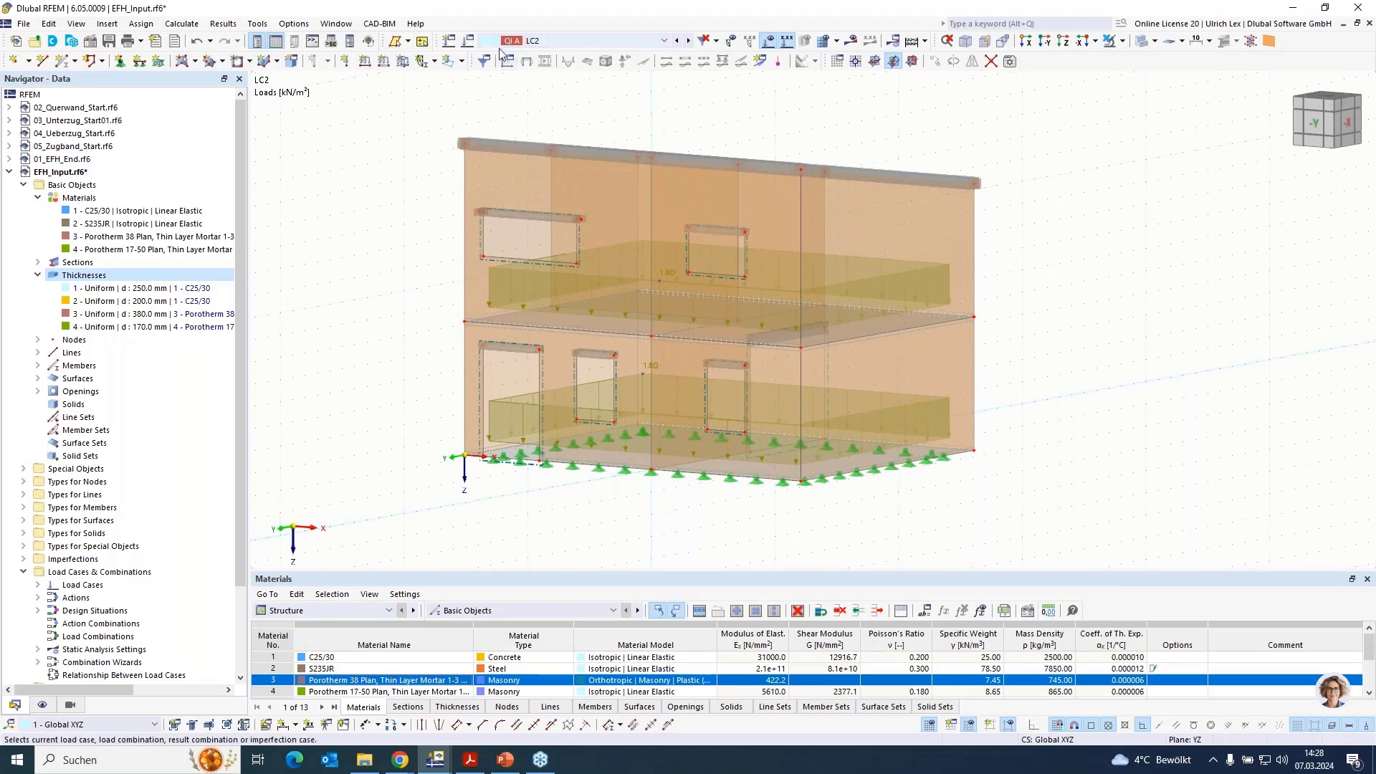
Set the static analysis settings of design situation DS1's combination wizard to SA1 - Geometrically linear | Newton-Raphson.
{"action": "left_click", "coordinate": [512, 43]}
{"action": "left_click", "coordinate": [467, 41]}
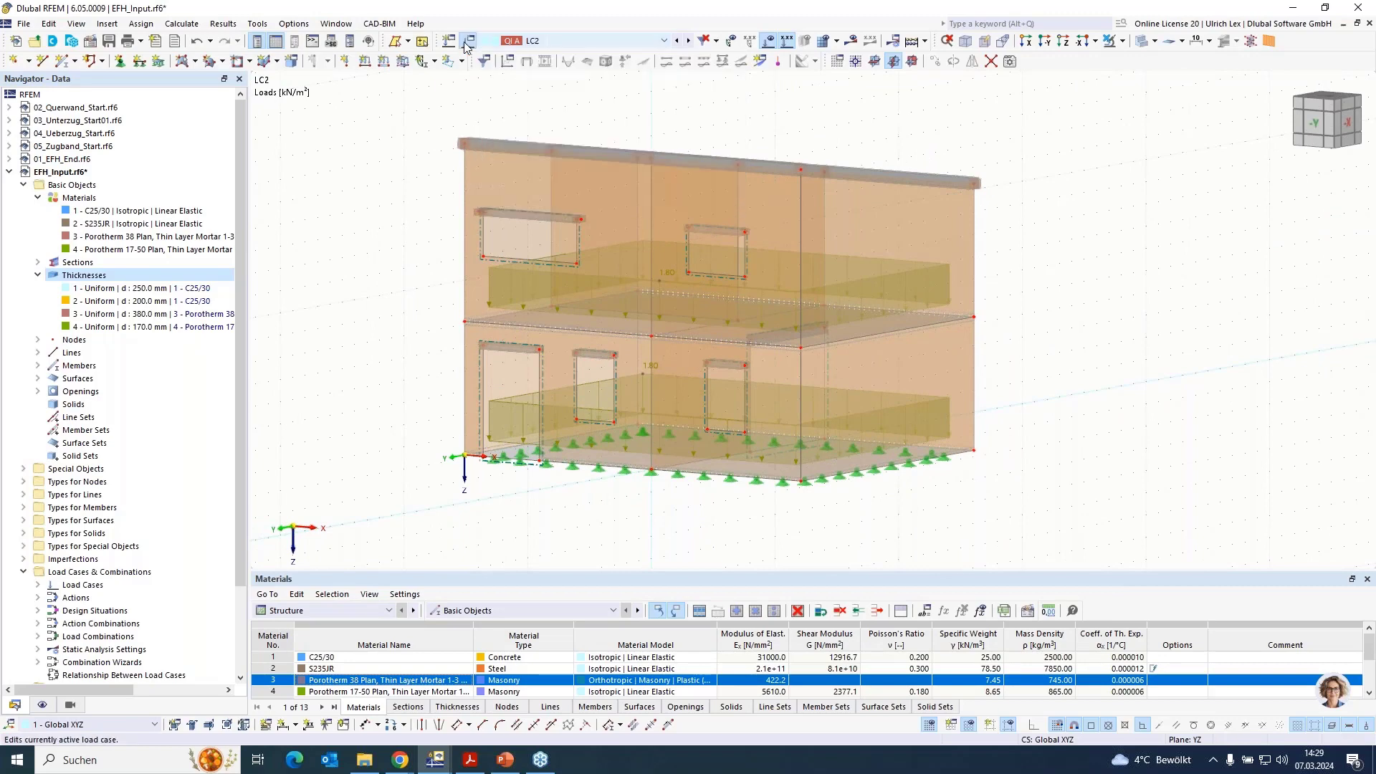
{"action": "left_click", "coordinate": [217, 93]}
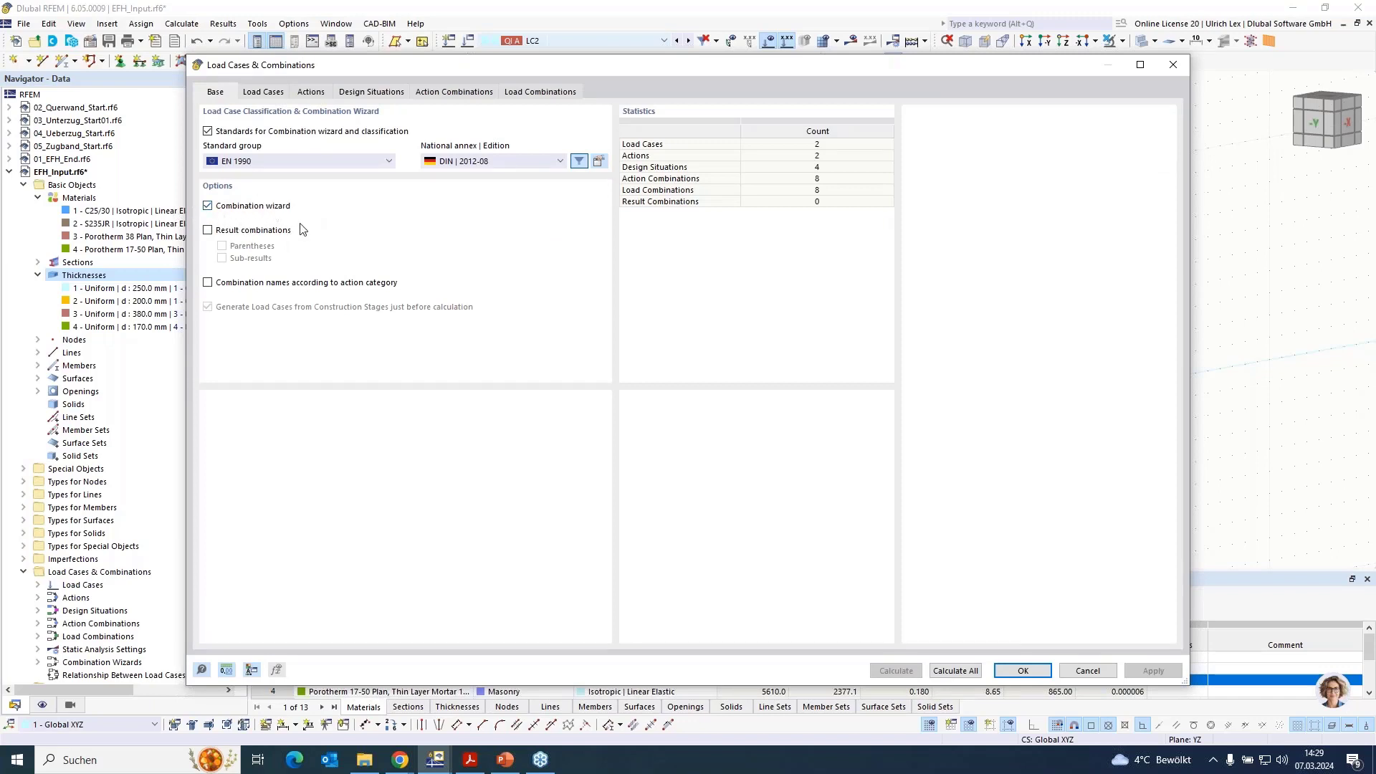
{"action": "left_click", "coordinate": [340, 94]}
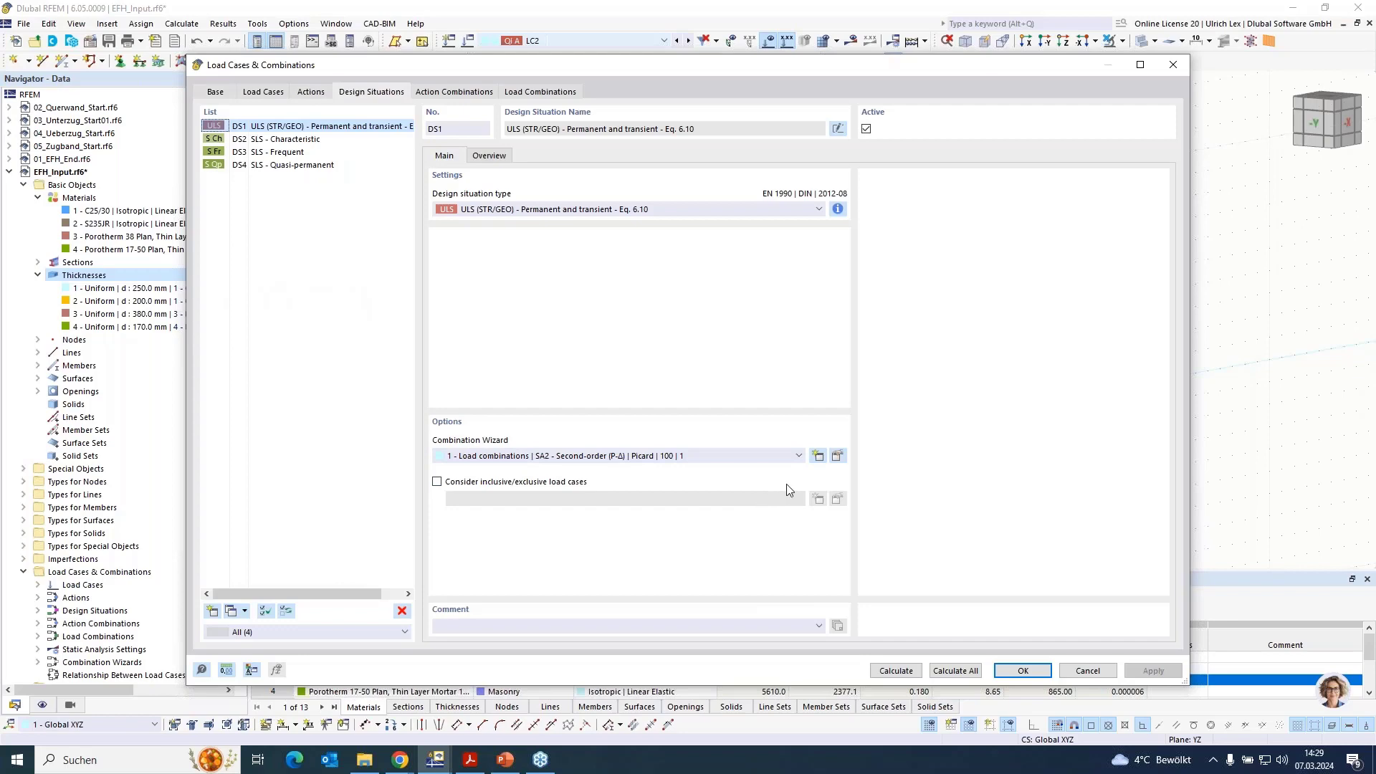
{"action": "left_click", "coordinate": [837, 456]}
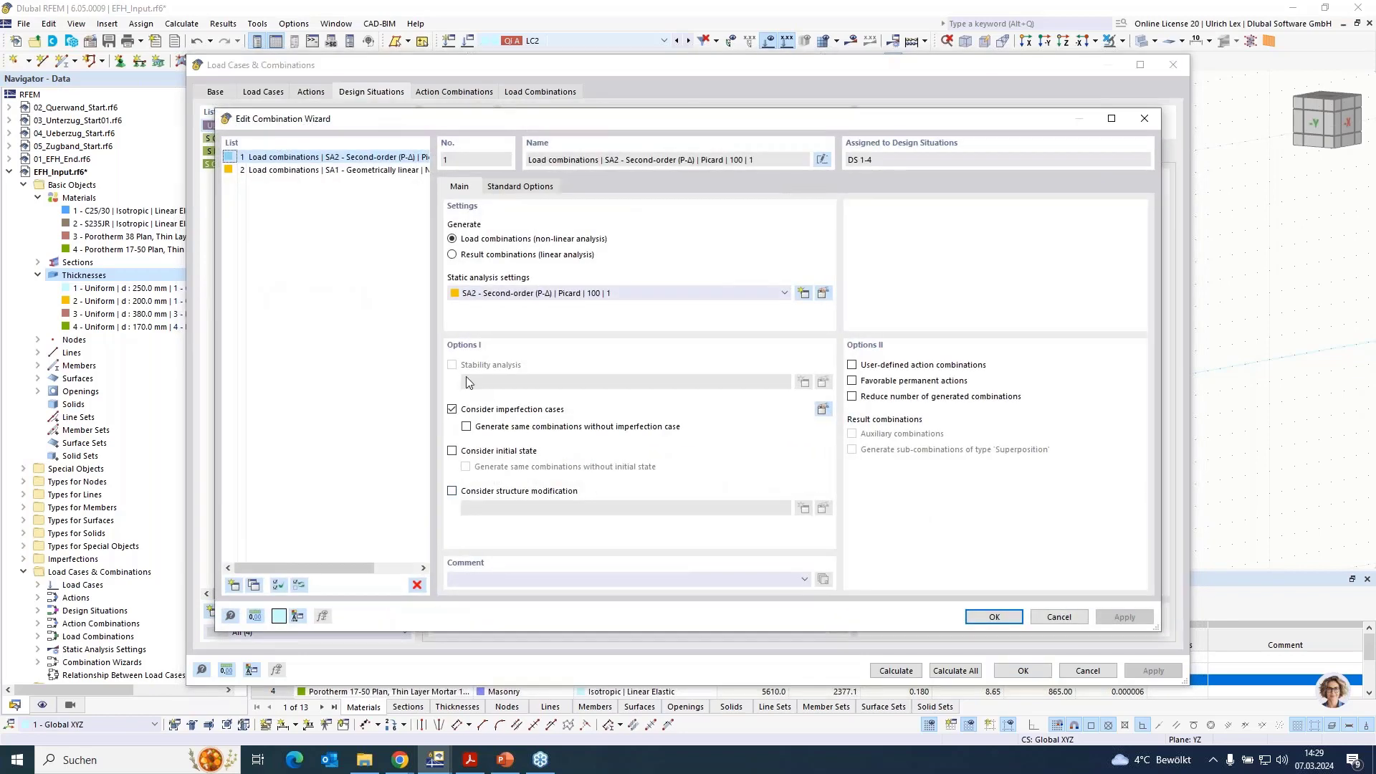
{"action": "left_click", "coordinate": [633, 294]}
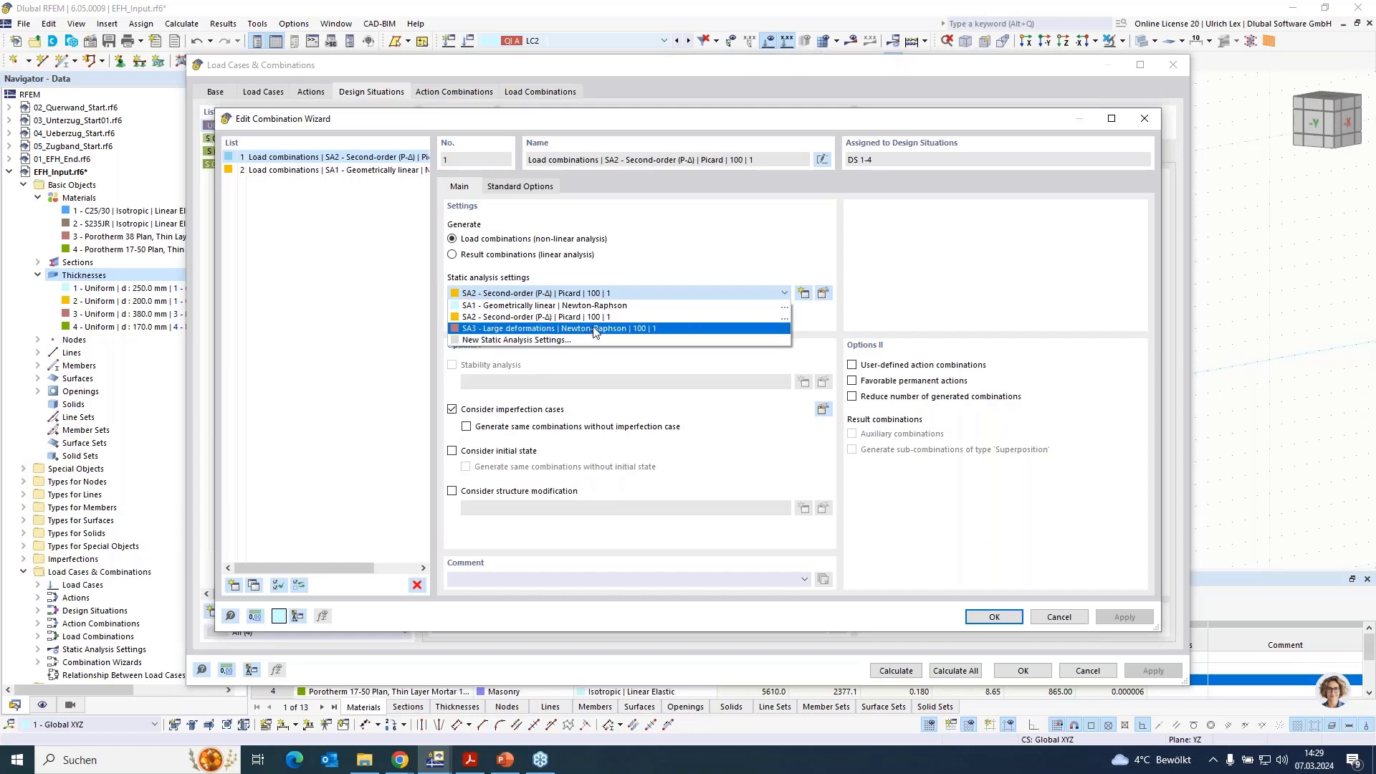
{"action": "left_click", "coordinate": [647, 306]}
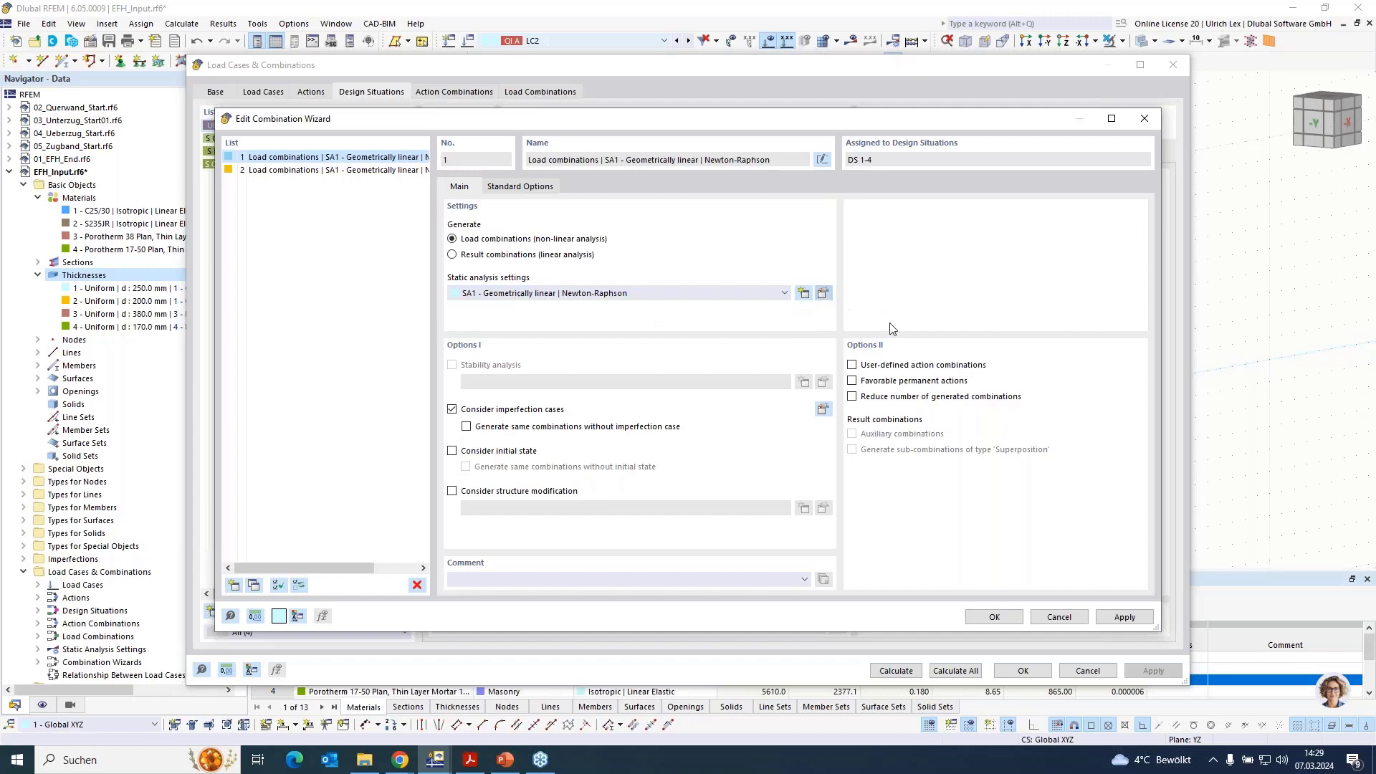
Set SA1 to 500 maximum iterations and 3 load increments, saving the results of all load increments.
{"action": "left_click", "coordinate": [823, 293]}
{"action": "left_click_drag", "start_coordinate": [785, 126], "coordinate": [749, 94]}
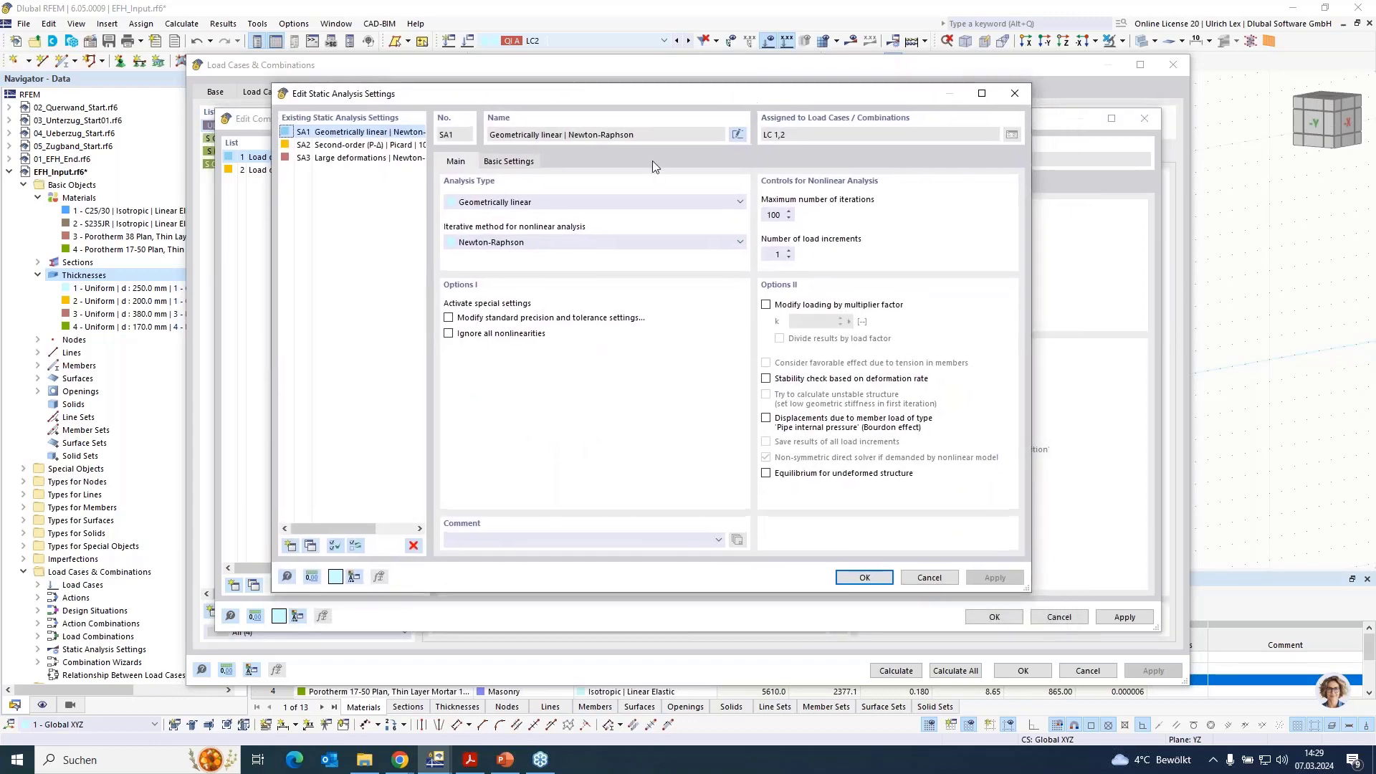
{"action": "double_click", "coordinate": [775, 253]}
{"action": "left_click", "coordinate": [768, 215]}
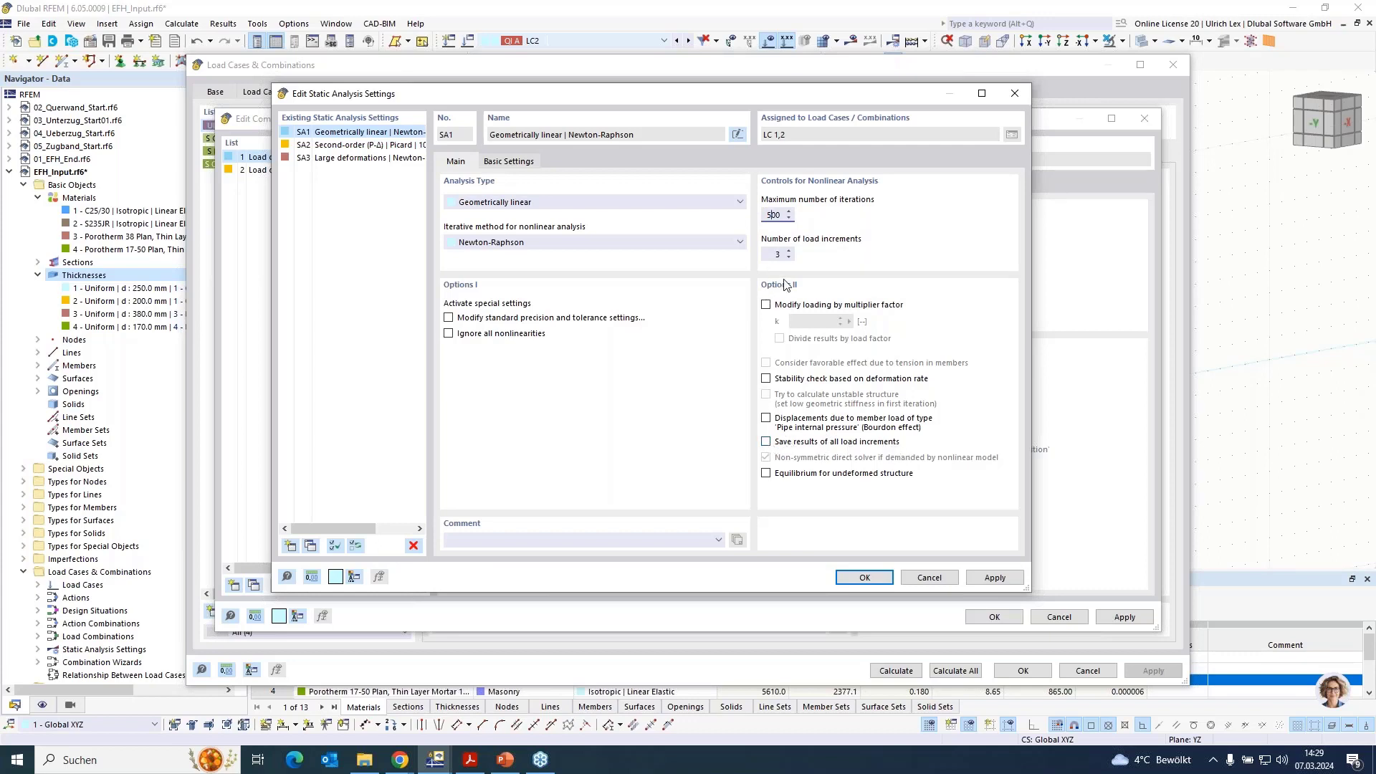
{"action": "left_click", "coordinate": [766, 442]}
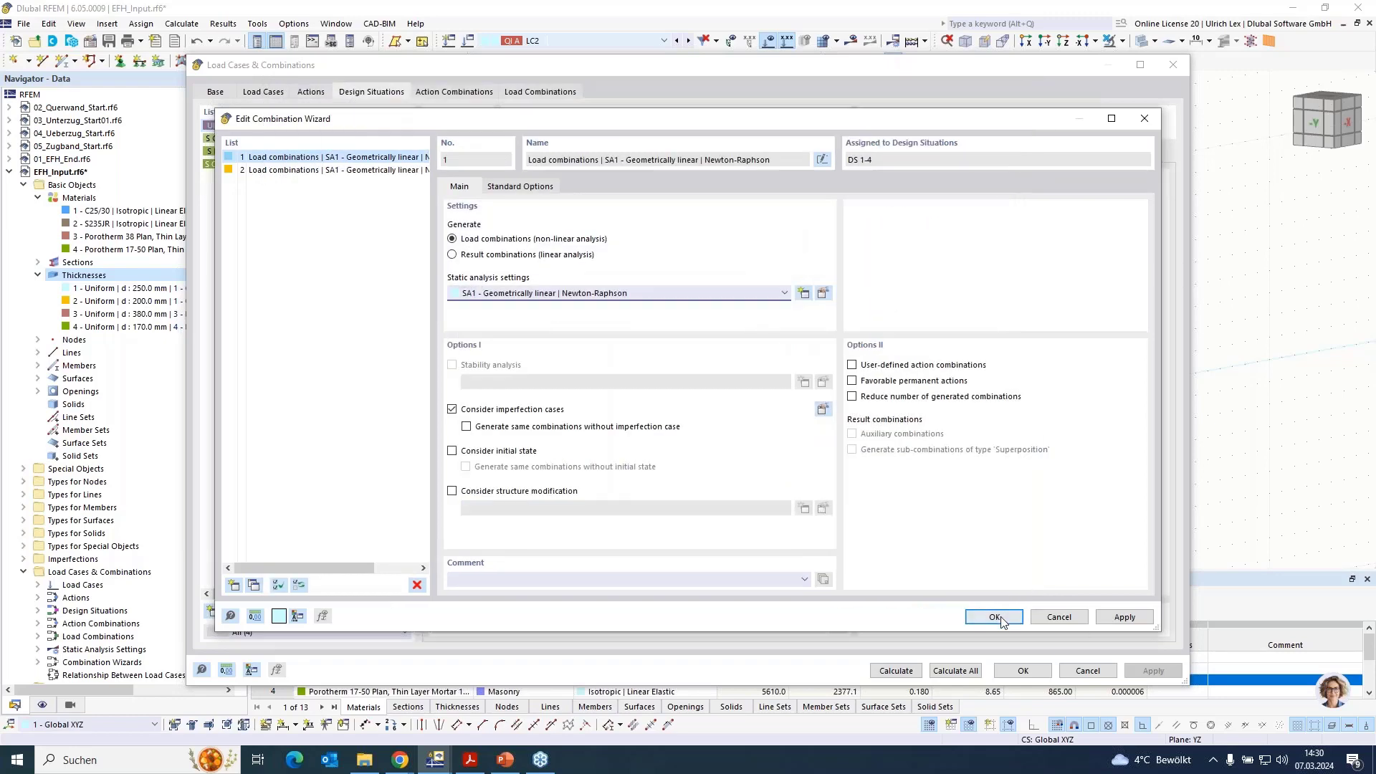
{"action": "left_click", "coordinate": [997, 617]}
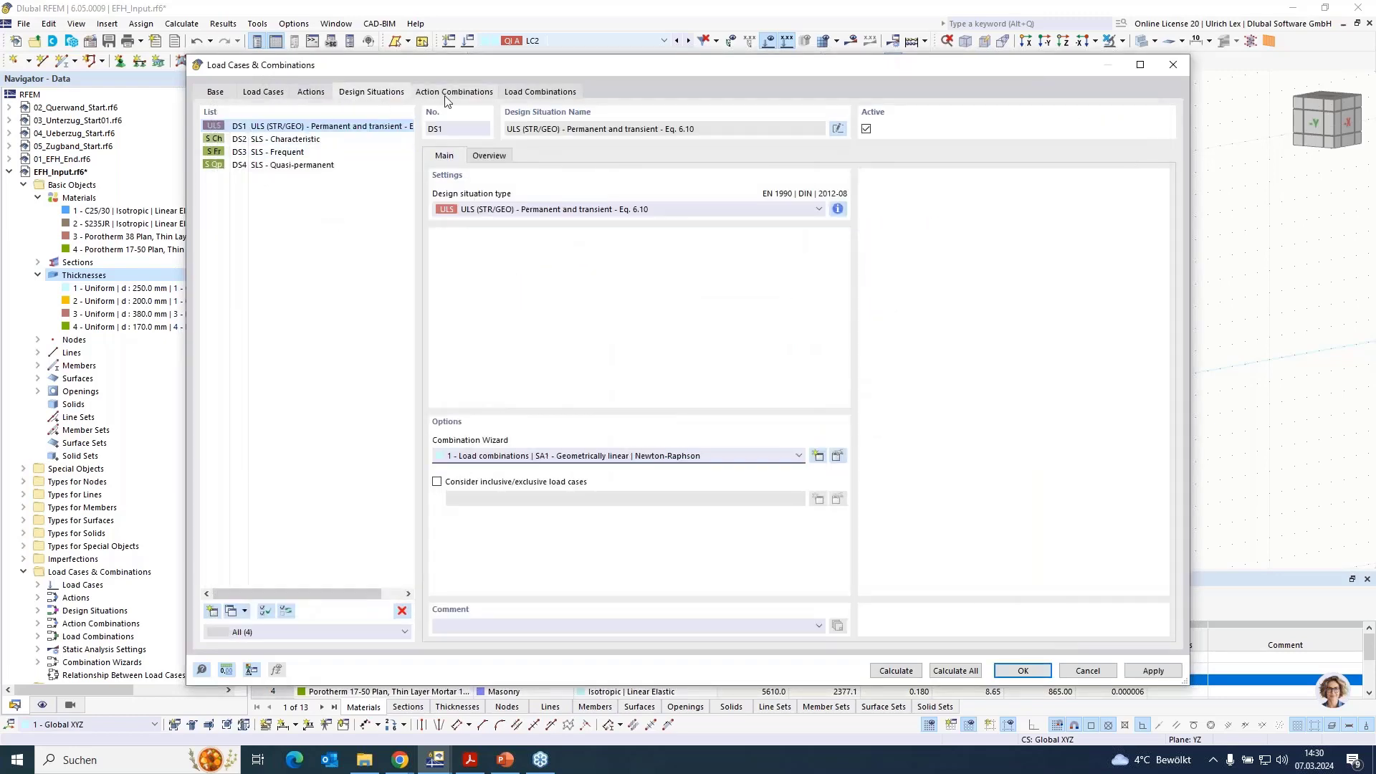
Make load combination CO2 (1.35 * LC1 + 1.50 * LC2) current and close the load cases and combinations settings.
{"action": "left_click", "coordinate": [569, 92]}
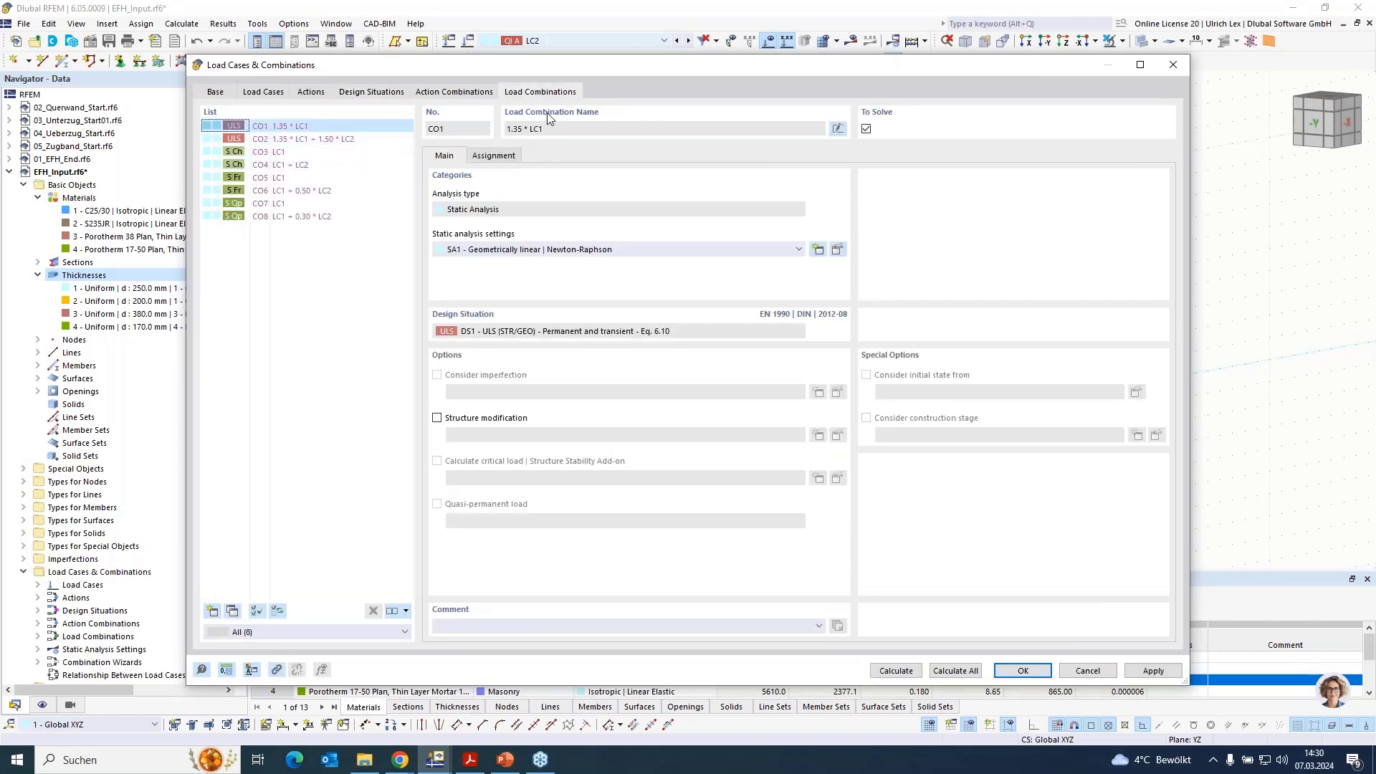
{"action": "left_click", "coordinate": [336, 140]}
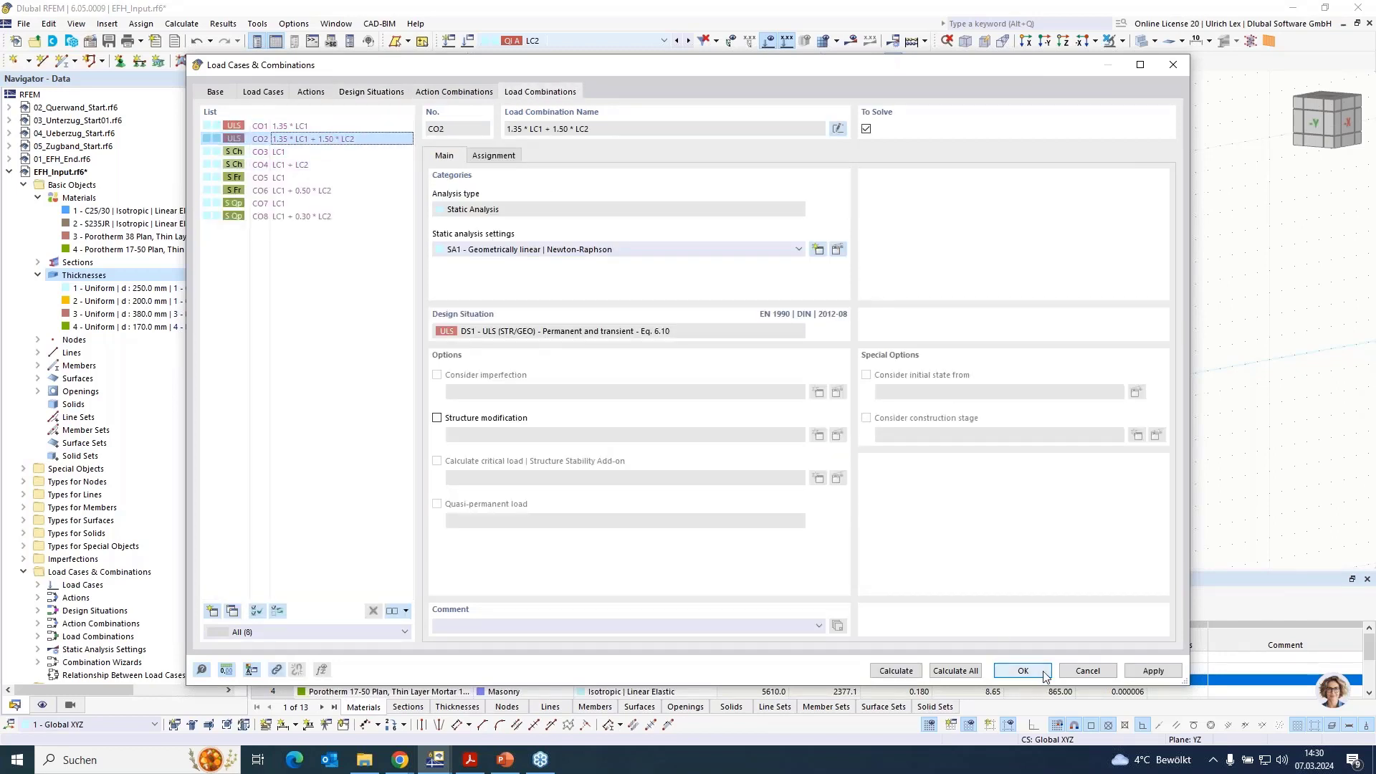
{"action": "left_click", "coordinate": [1085, 672]}
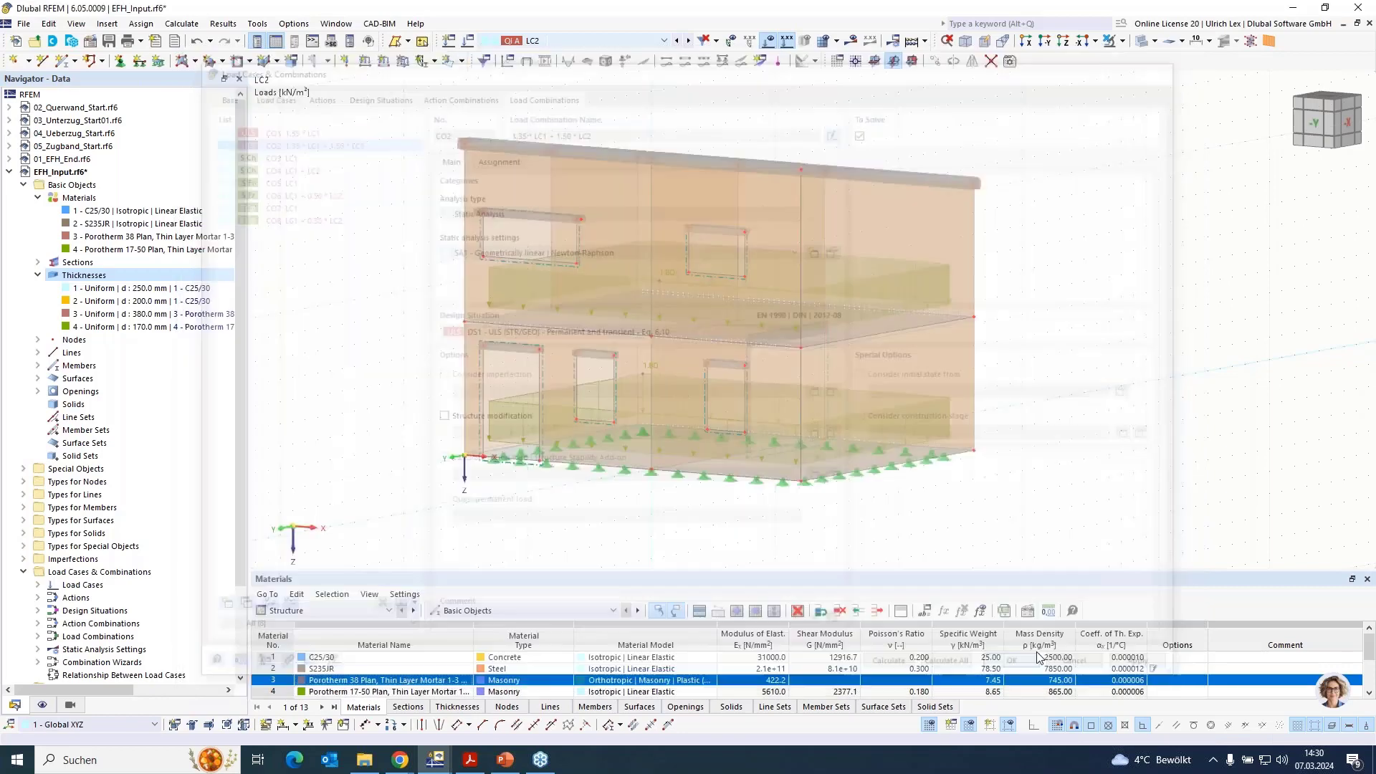
Generate the finite element mesh of the house with a target element length of 0.25 m.
{"action": "left_click", "coordinate": [174, 24]}
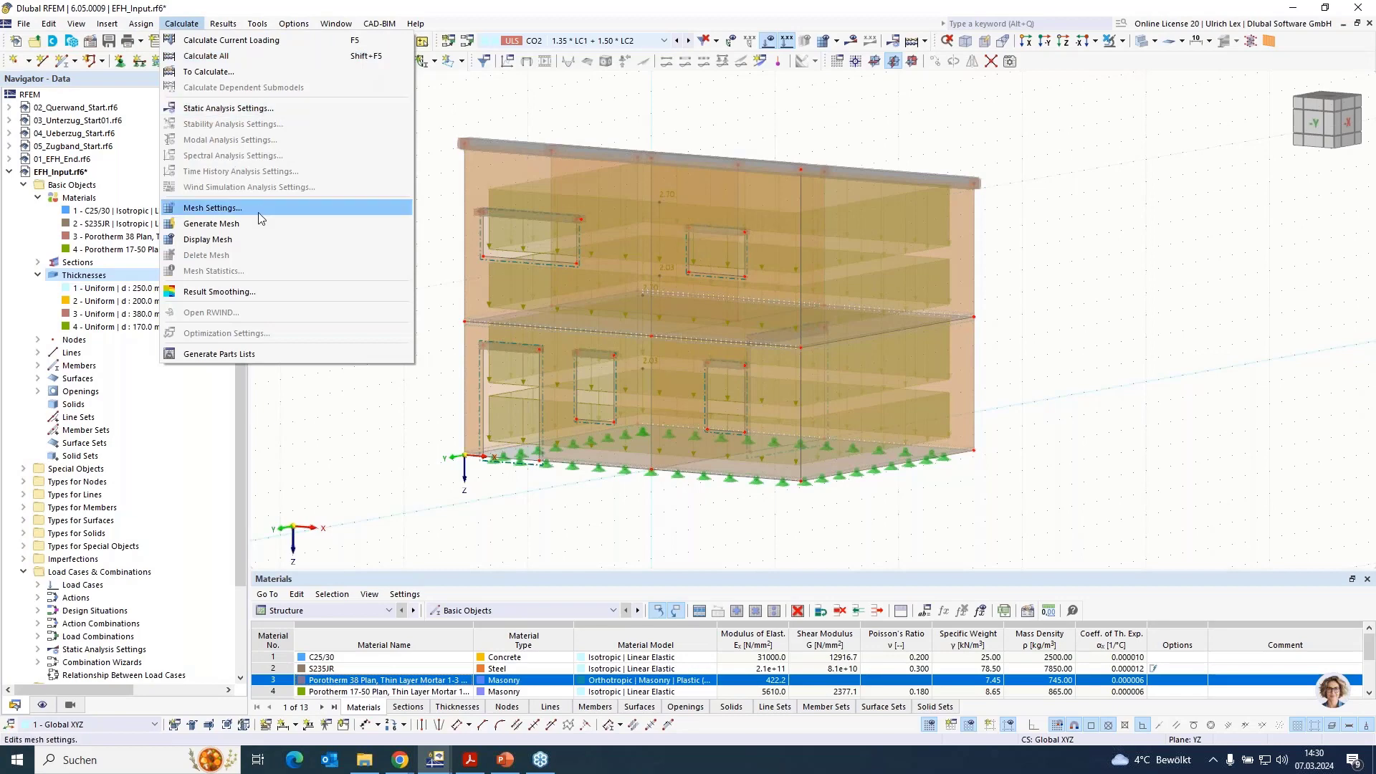
{"action": "left_click", "coordinate": [261, 216]}
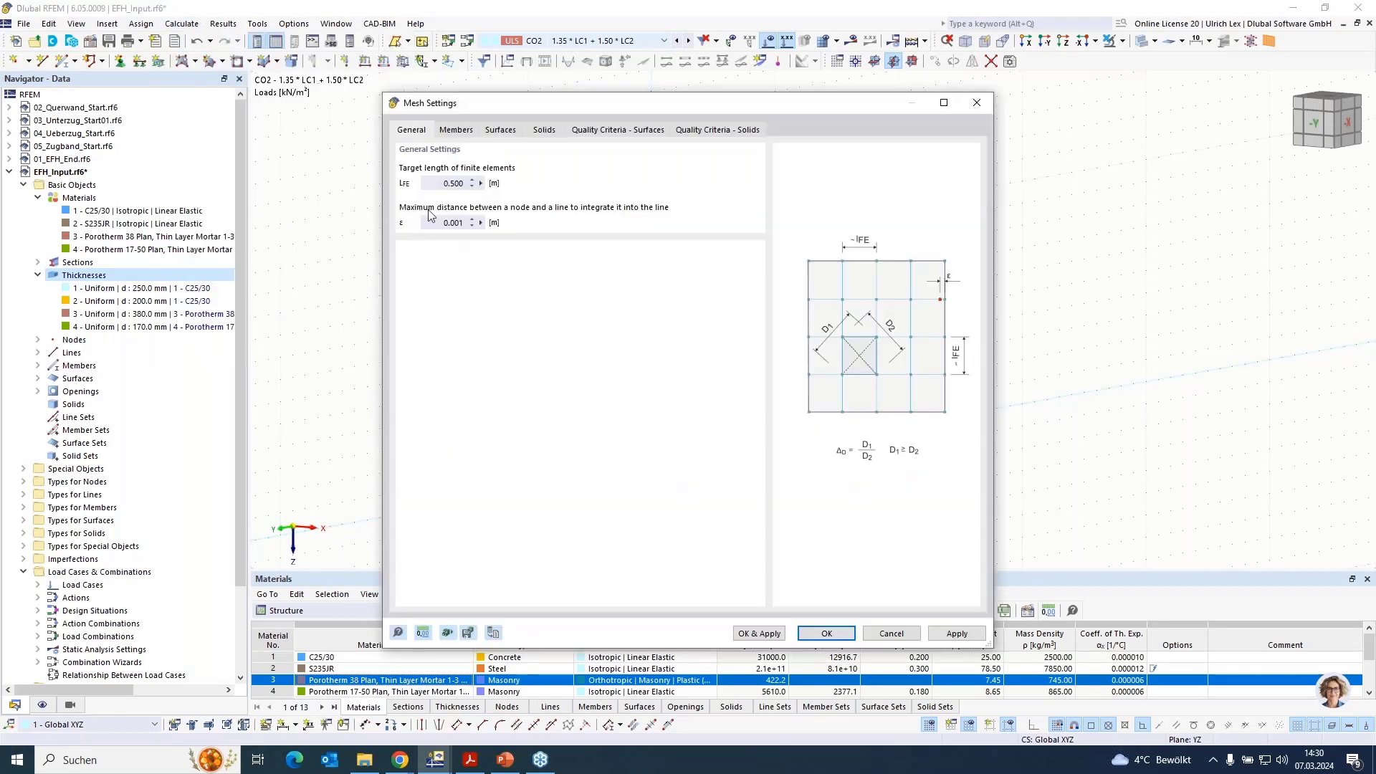
{"action": "left_click_drag", "start_coordinate": [438, 183], "coordinate": [494, 191]}
{"action": "type", "text": "0,25"}
{"action": "left_click", "coordinate": [780, 638]}
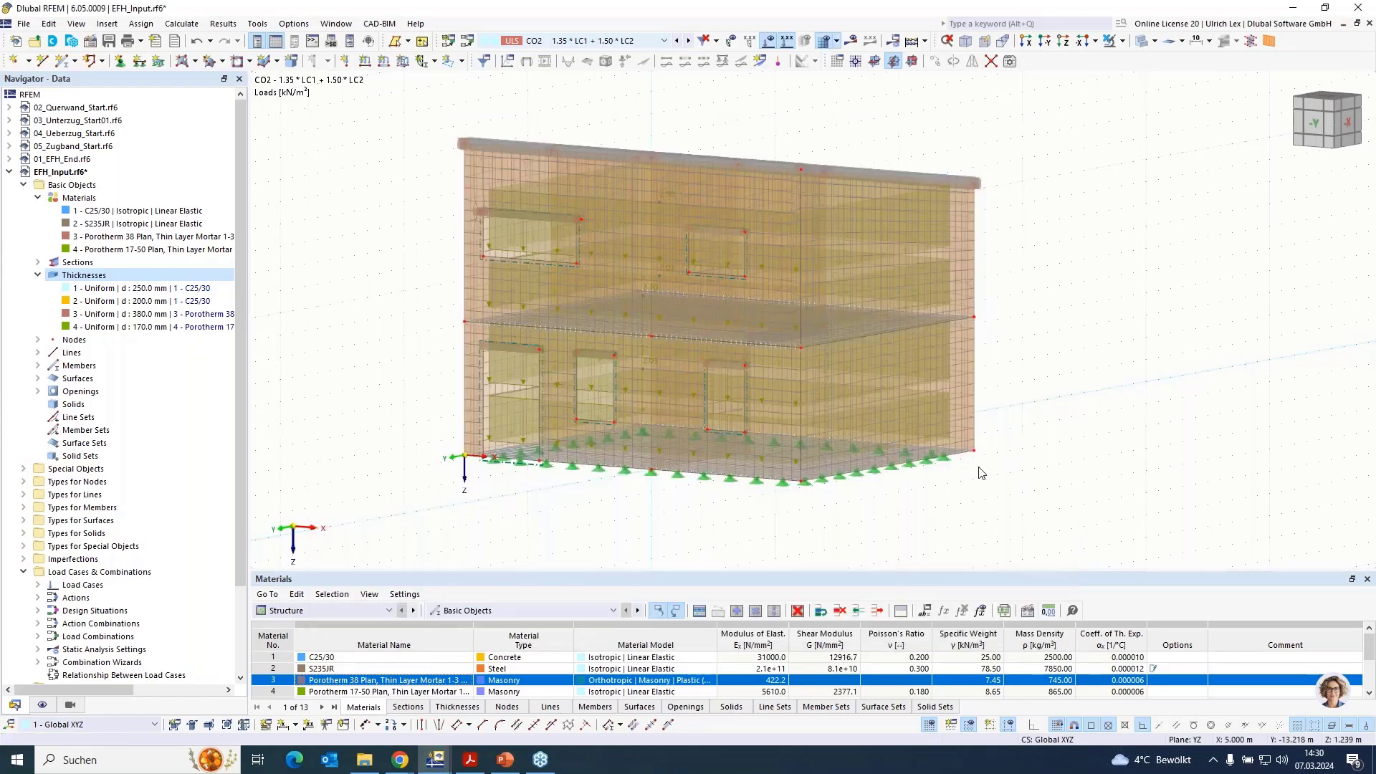
{"action": "middle_click_drag", "start_coordinate": [1034, 274], "coordinate": [953, 295], "text": "ctrl"}
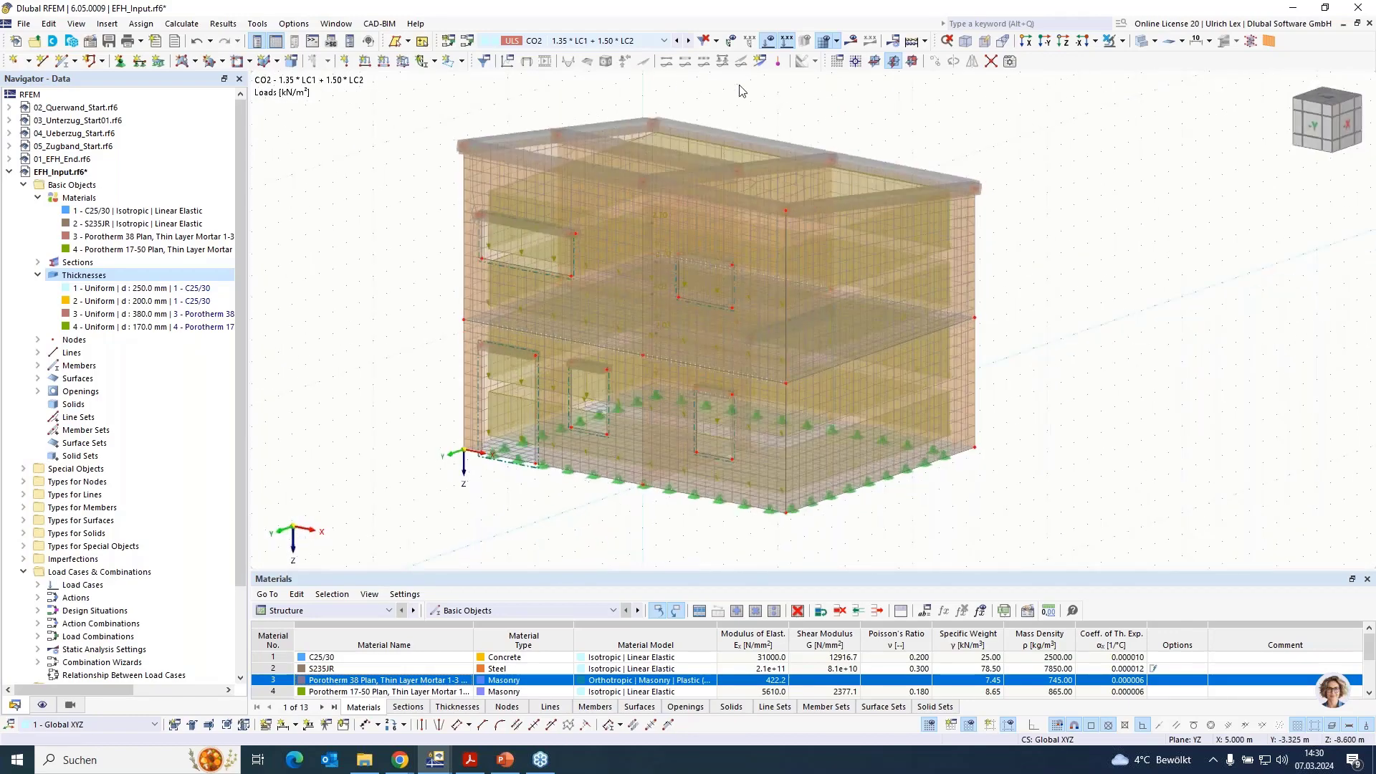
Hide the mesh display and calculate load combination CO2 to show its global deformations.
{"action": "left_click", "coordinate": [822, 42]}
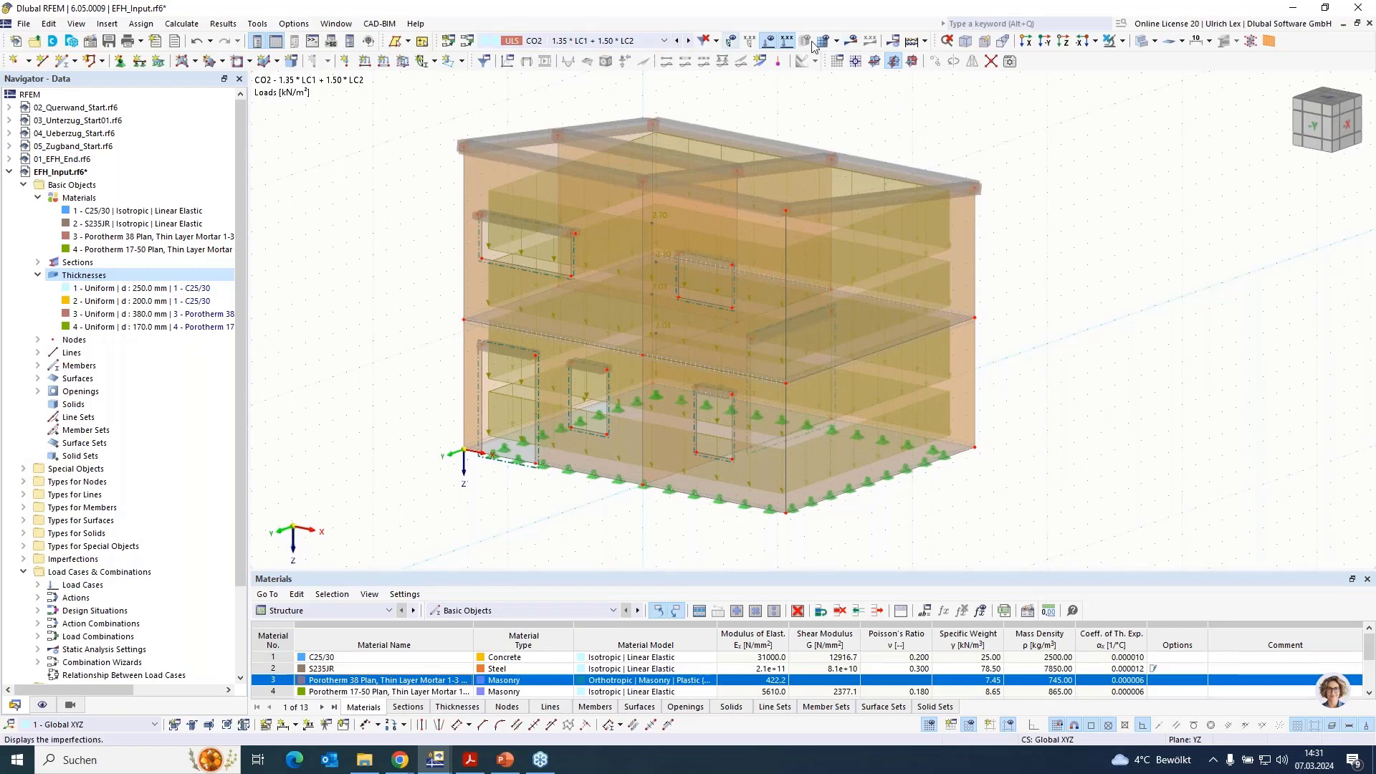
{"action": "left_click", "coordinate": [851, 41]}
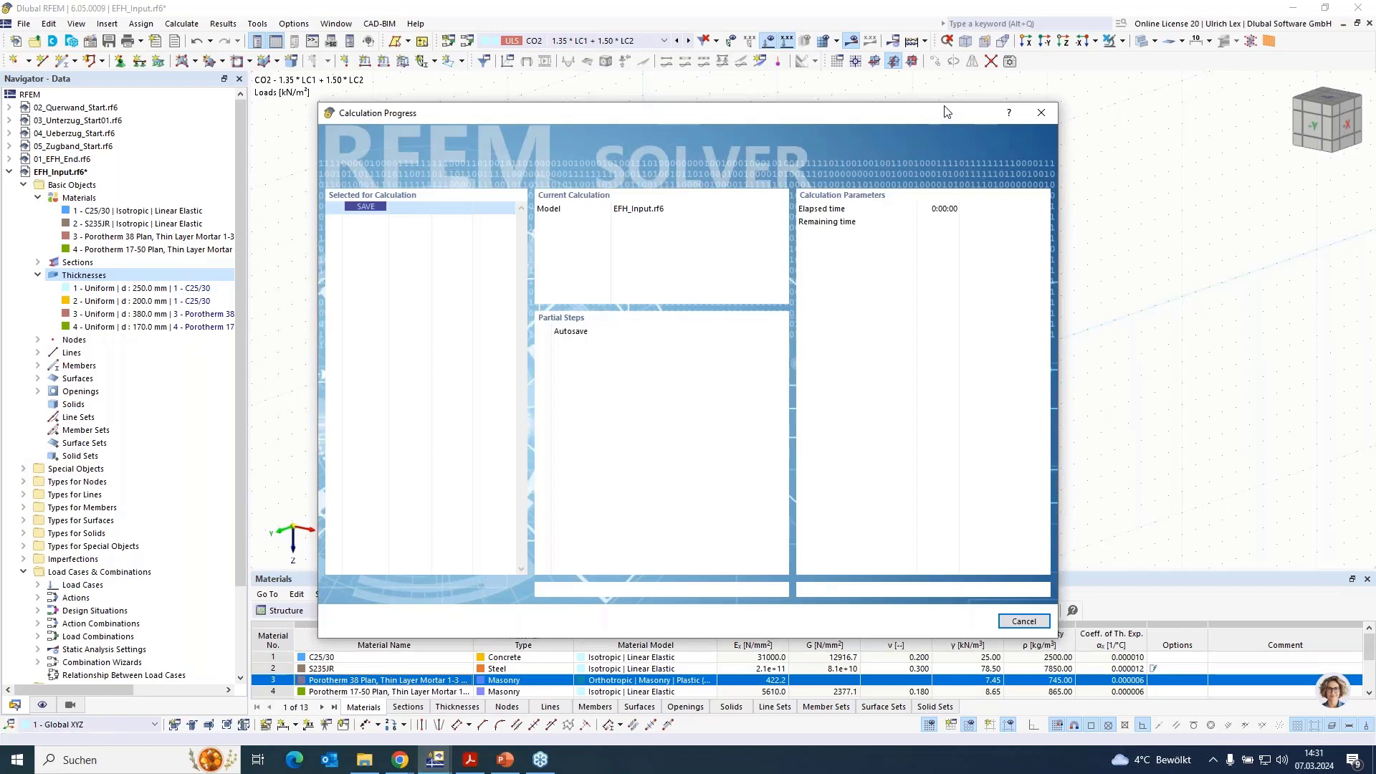
{"action": "left_click_drag", "start_coordinate": [916, 117], "coordinate": [1042, 91]}
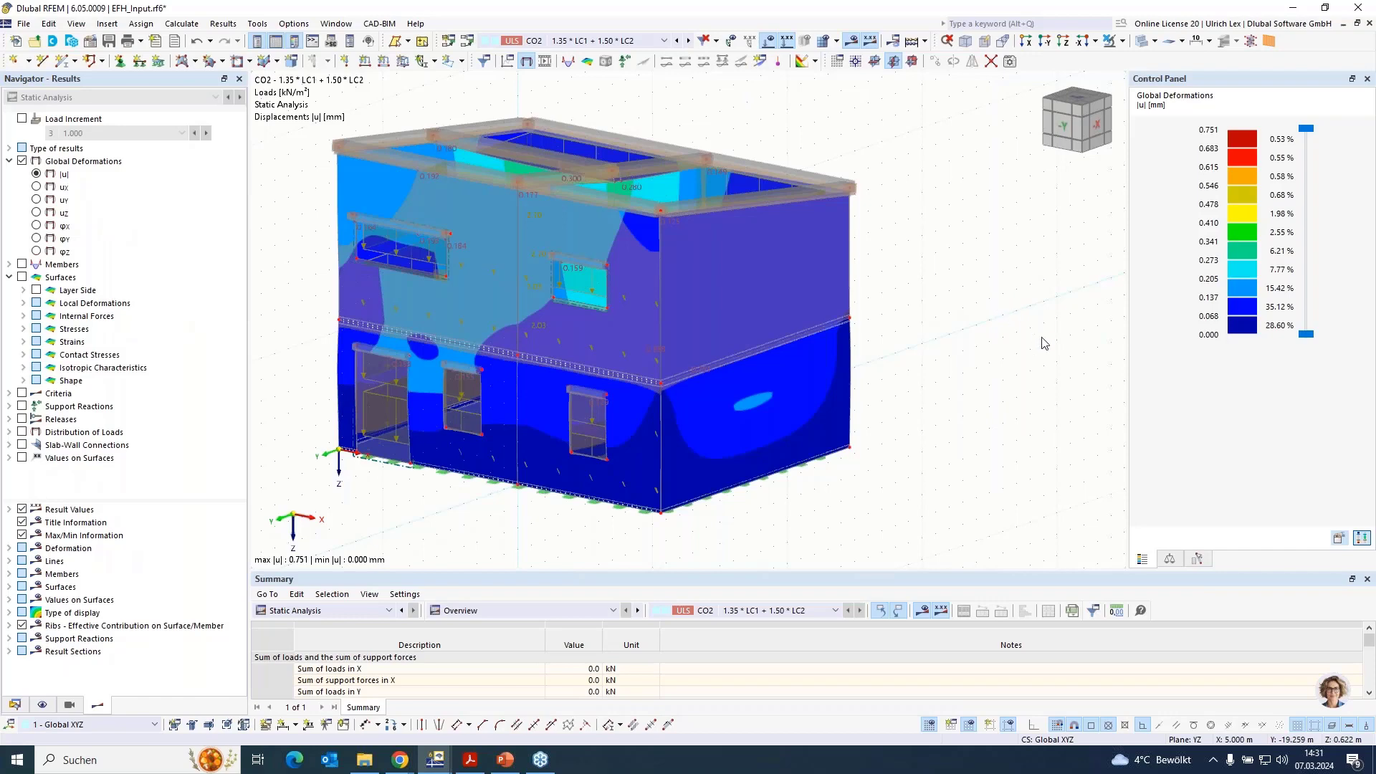
{"action": "scroll", "coordinate": [996, 302], "scroll_direction": "down", "scroll_amount": 3}
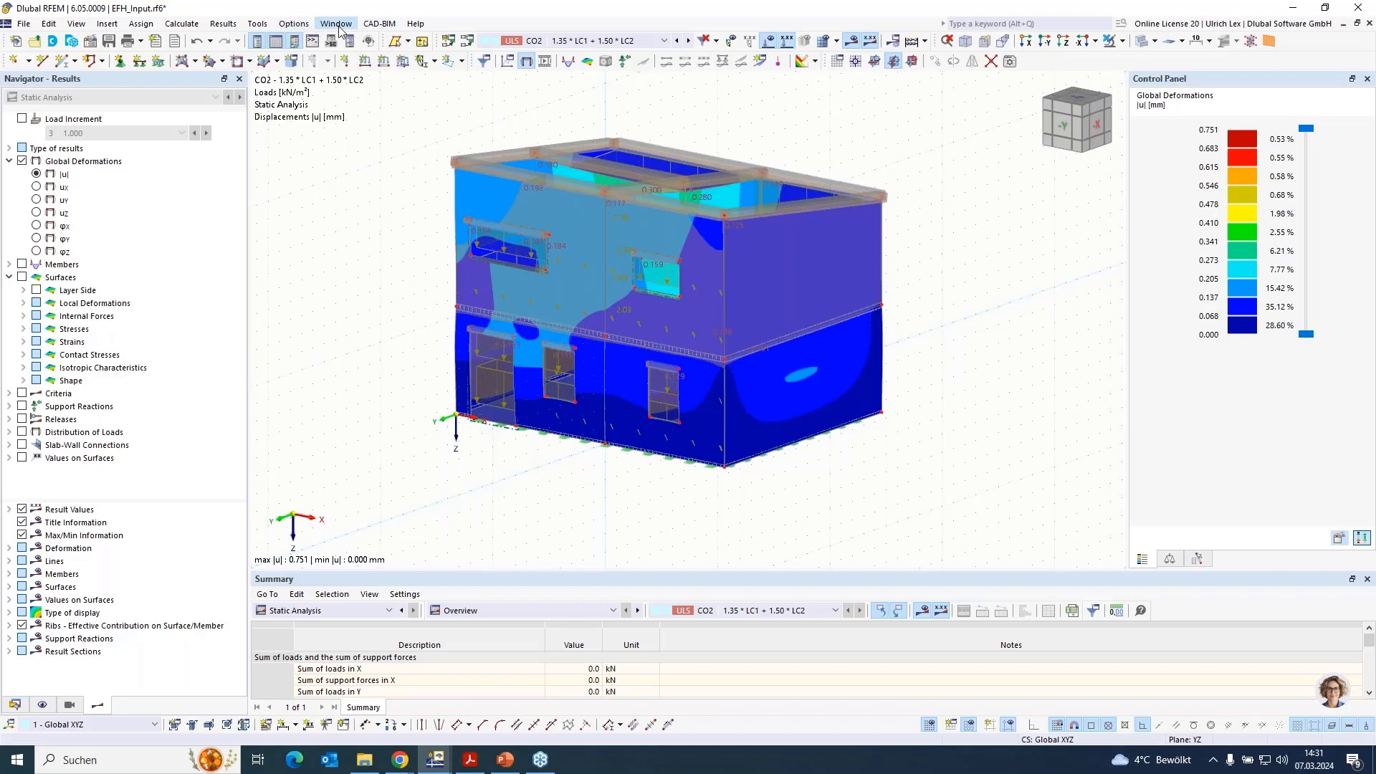
Switch to the open model 02_Querwand_Start.rf6.
{"action": "left_click", "coordinate": [291, 28]}
{"action": "mouse_move", "coordinate": [340, 27]}
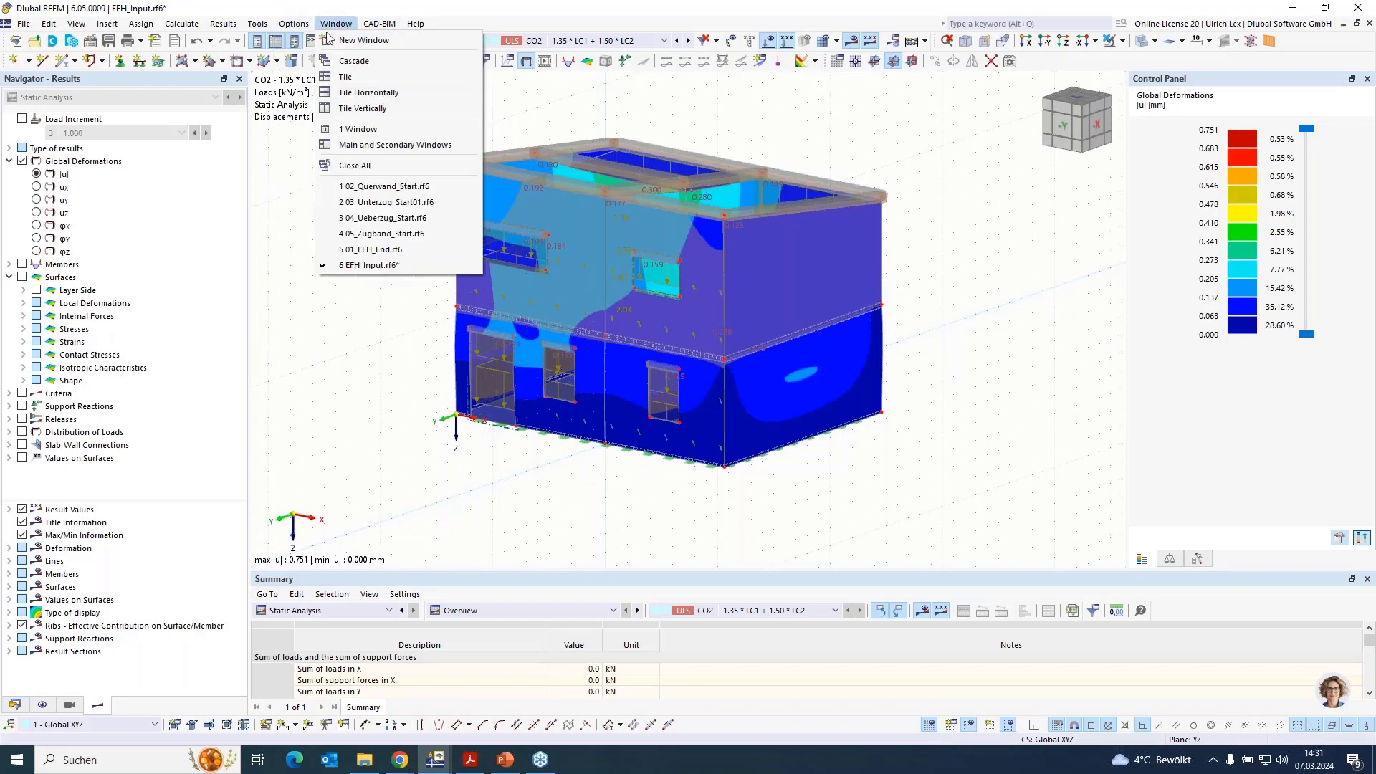
{"action": "left_click", "coordinate": [466, 190]}
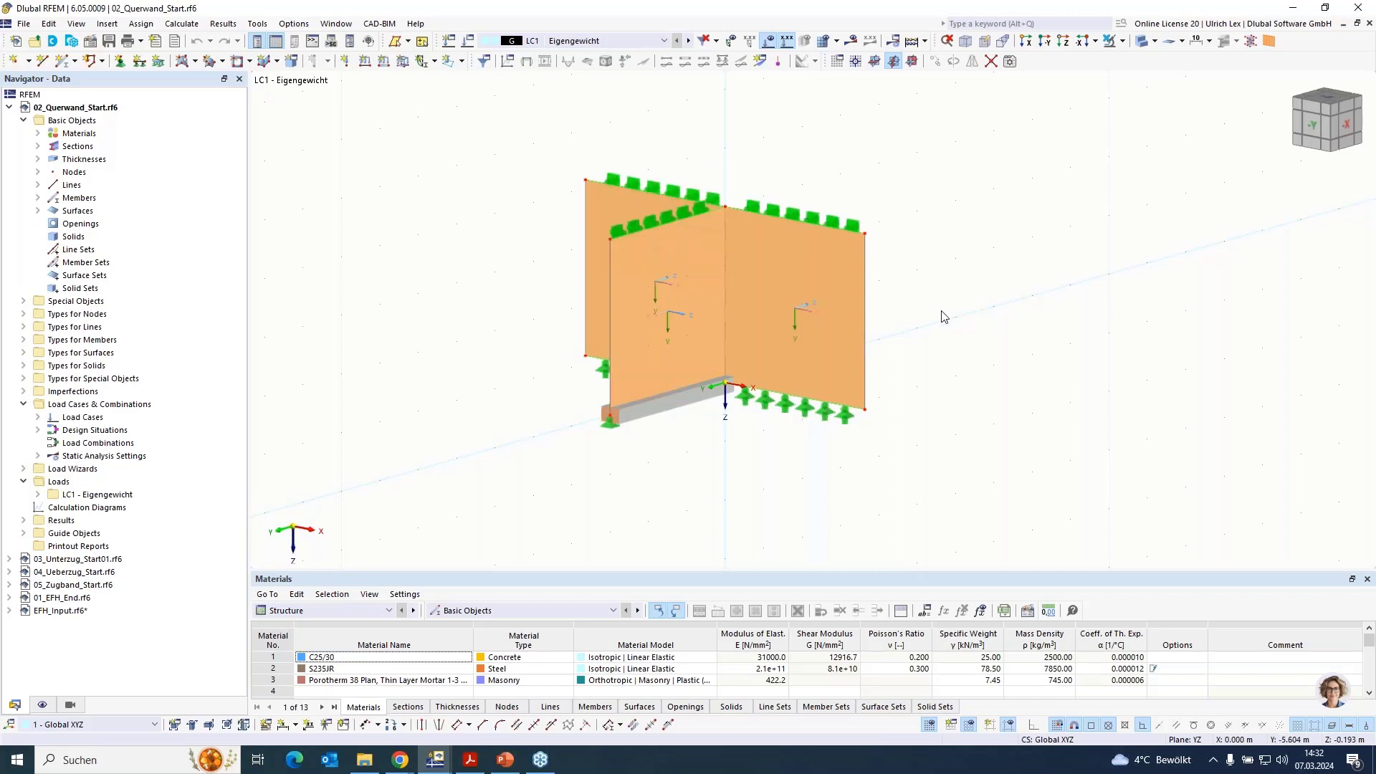
Examine the longitudinal wall surfaces, the cross wall and the vertical line where they meet.
{"action": "left_click", "coordinate": [854, 279]}
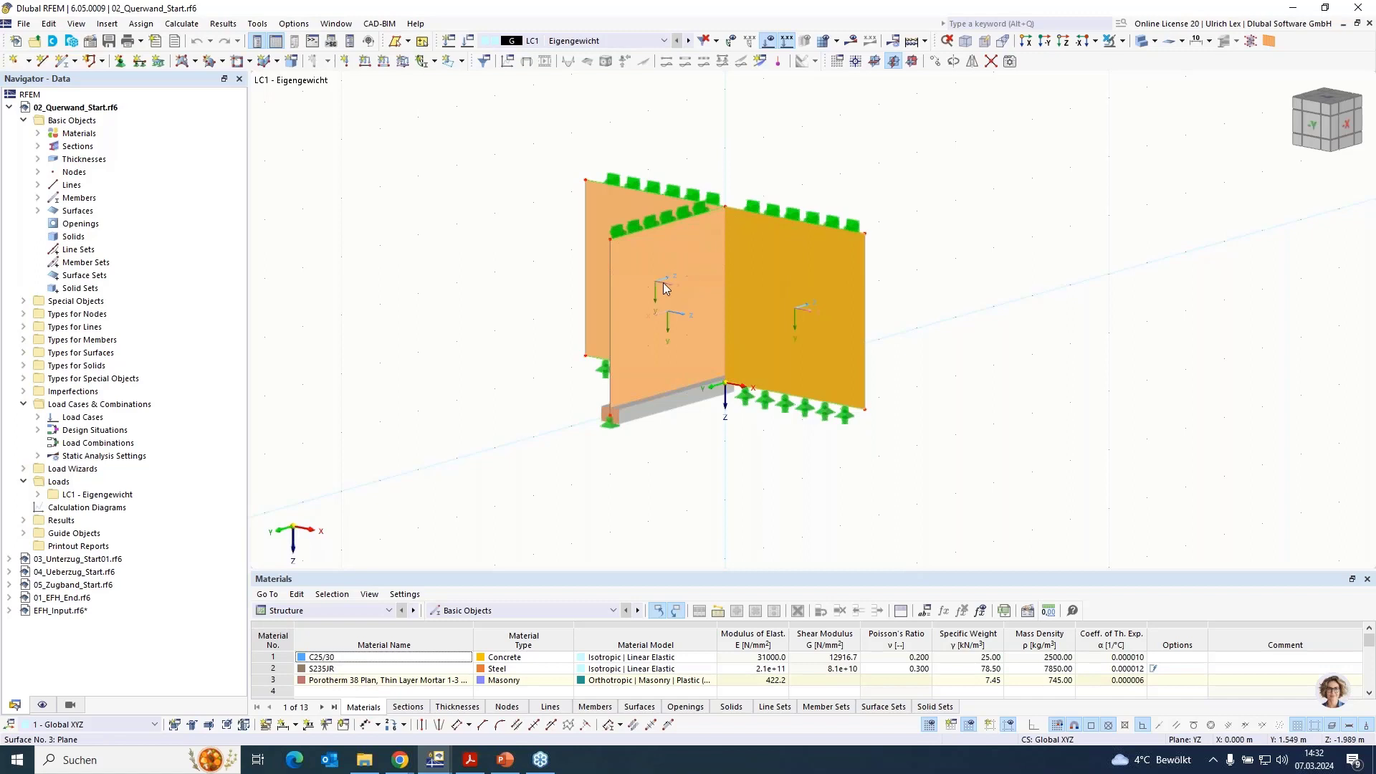
{"action": "left_click", "coordinate": [695, 279]}
{"action": "left_click", "coordinate": [934, 224]}
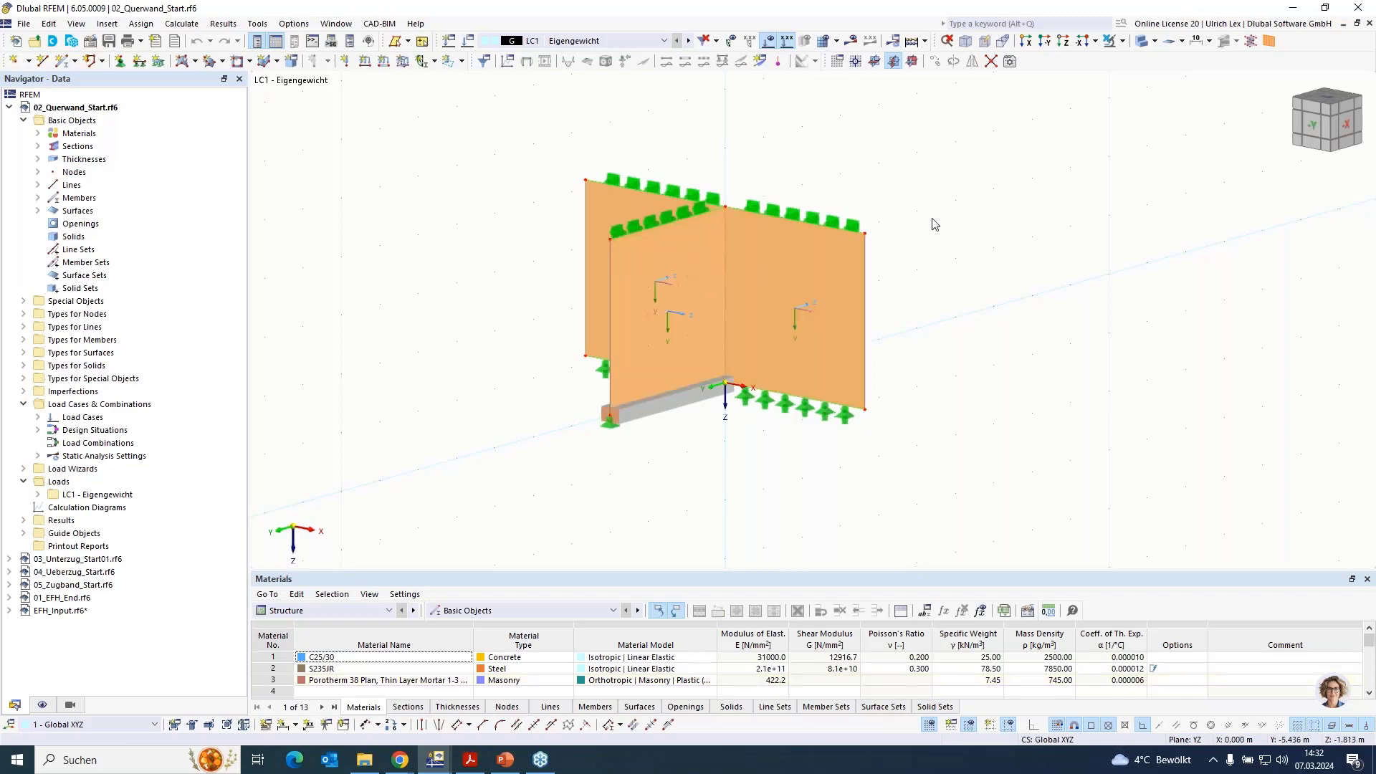
{"action": "left_click", "coordinate": [844, 248]}
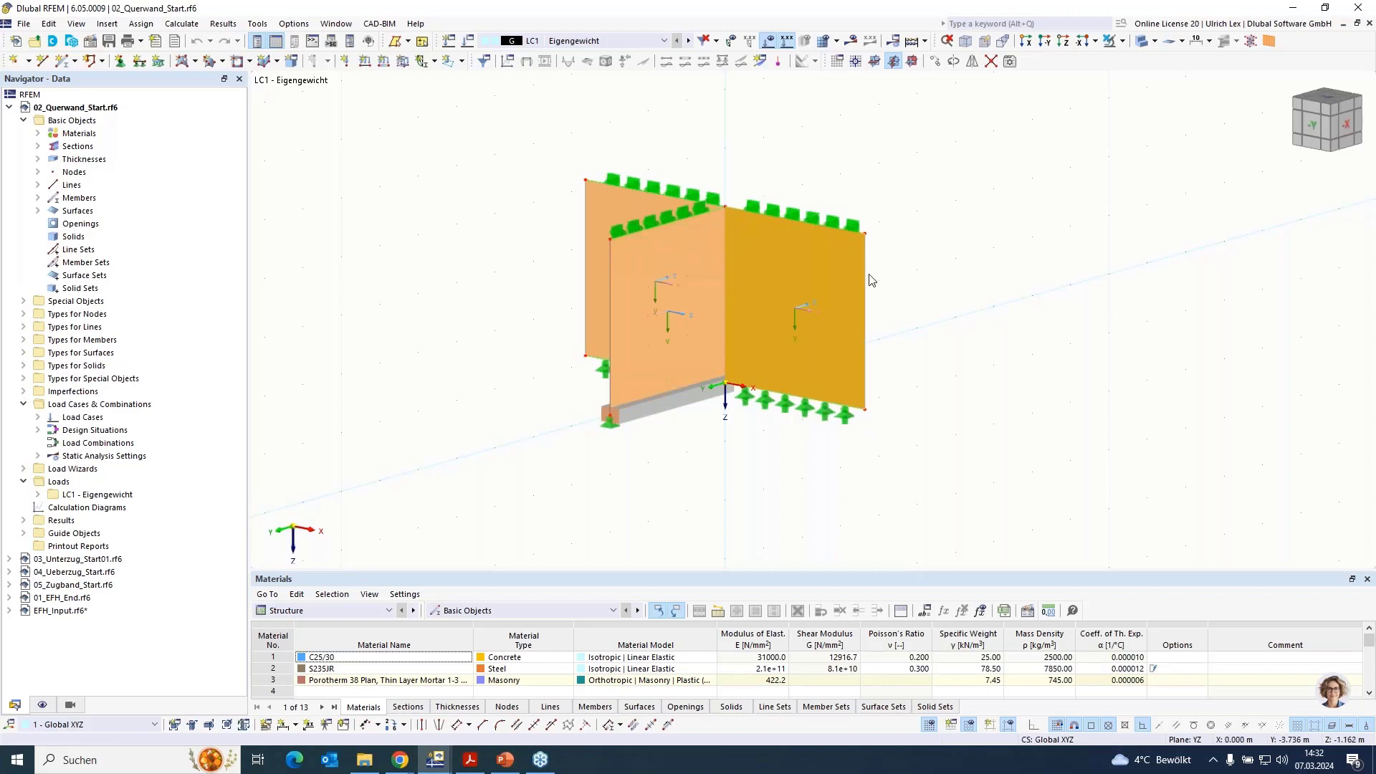
{"action": "left_click", "coordinate": [621, 290]}
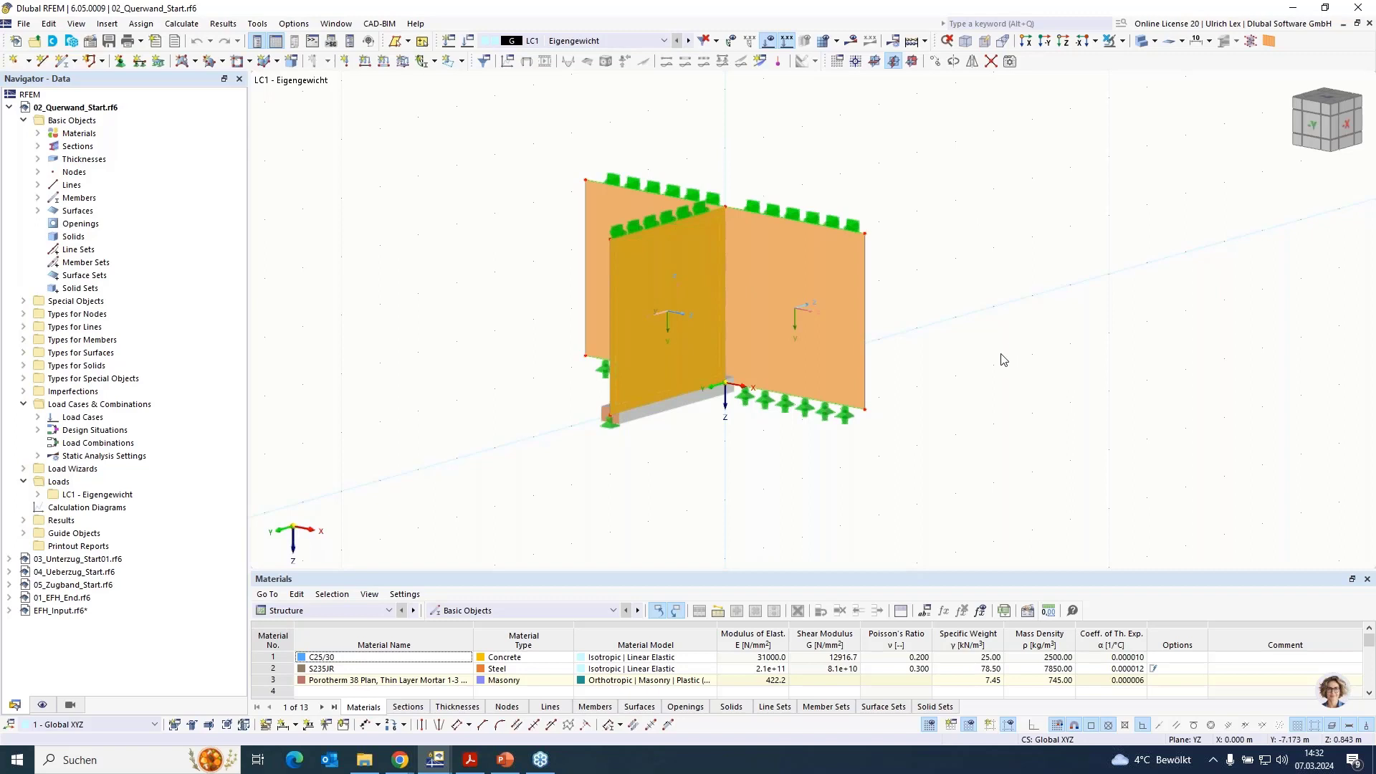
{"action": "left_click", "coordinate": [988, 291]}
{"action": "middle_click_drag", "start_coordinate": [986, 291], "coordinate": [926, 351], "text": "ctrl"}
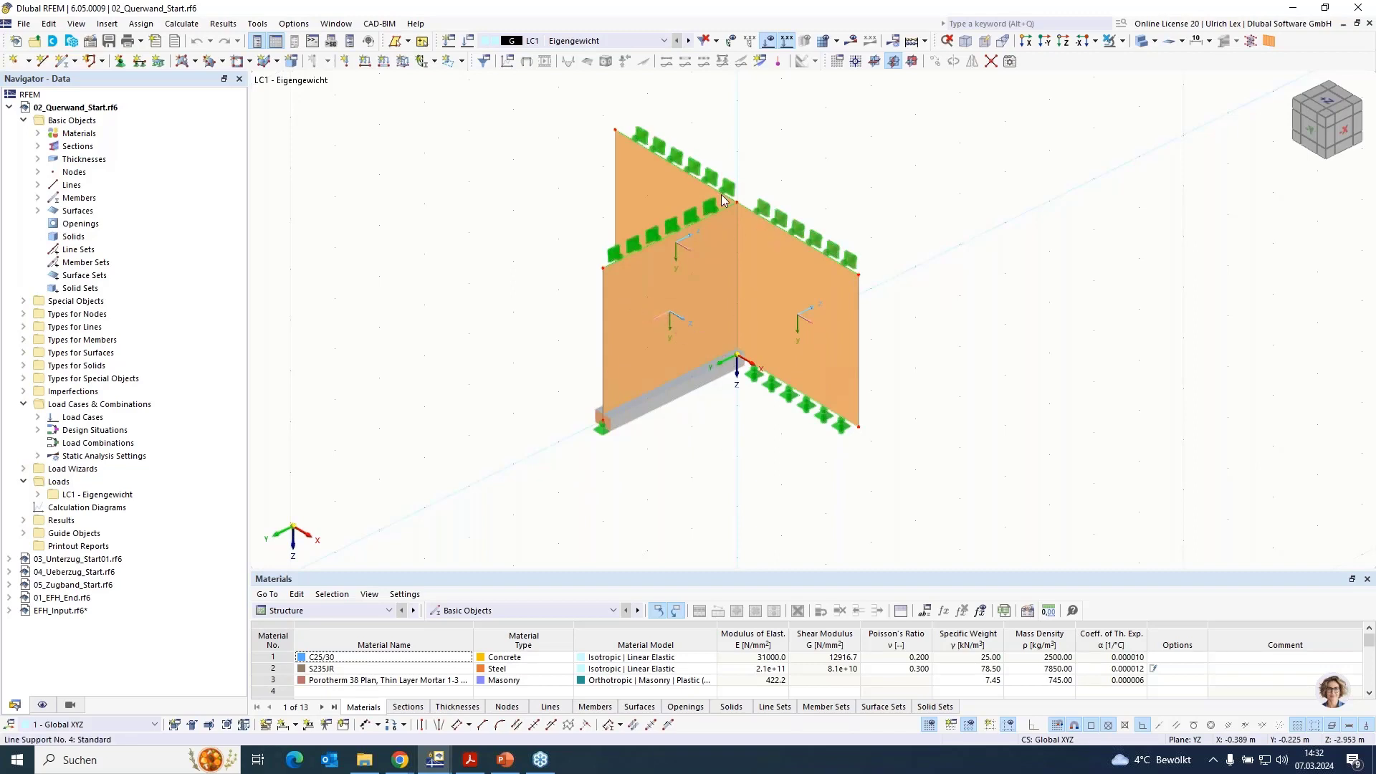
{"action": "mouse_move", "coordinate": [749, 230]}
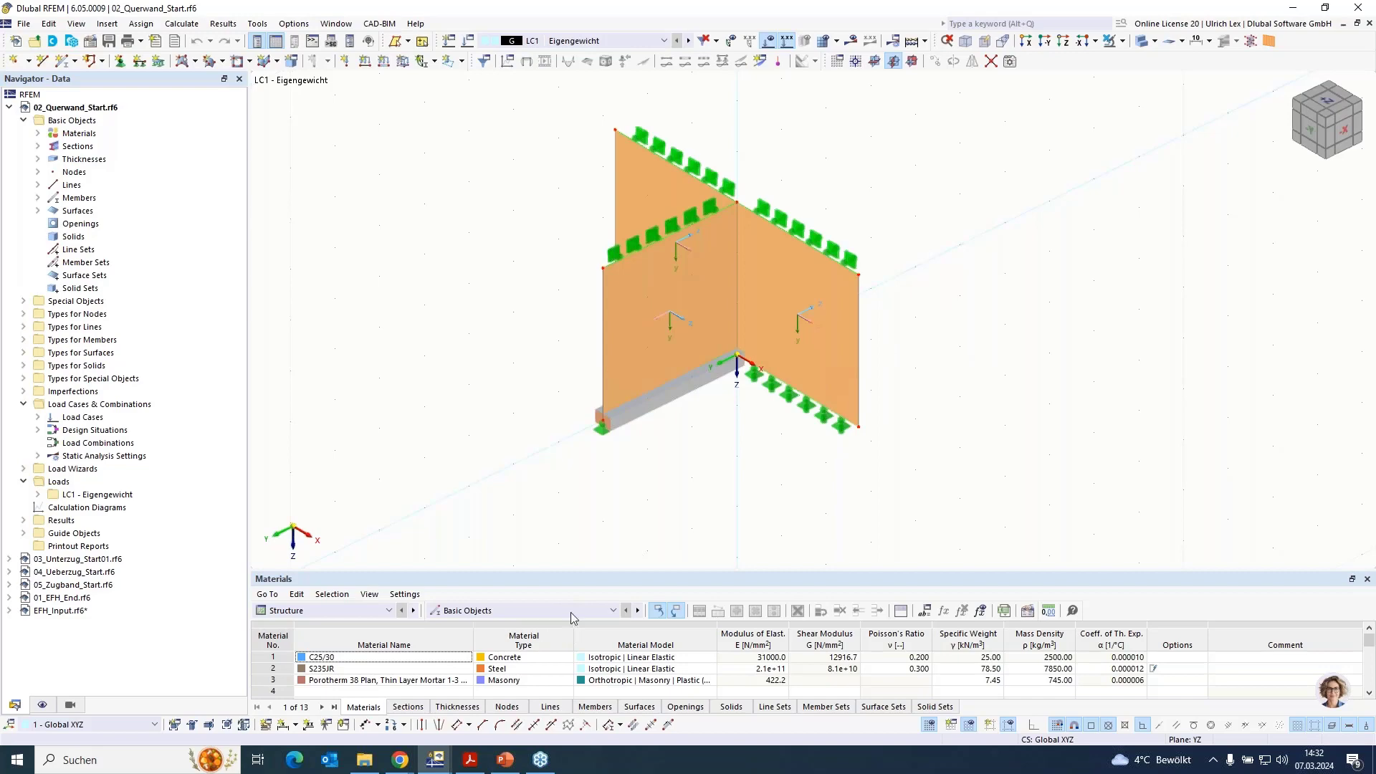
View the wall connector drawing in the Adobe Acrobat approval document and return to the RFEM model.
{"action": "left_click", "coordinate": [471, 760]}
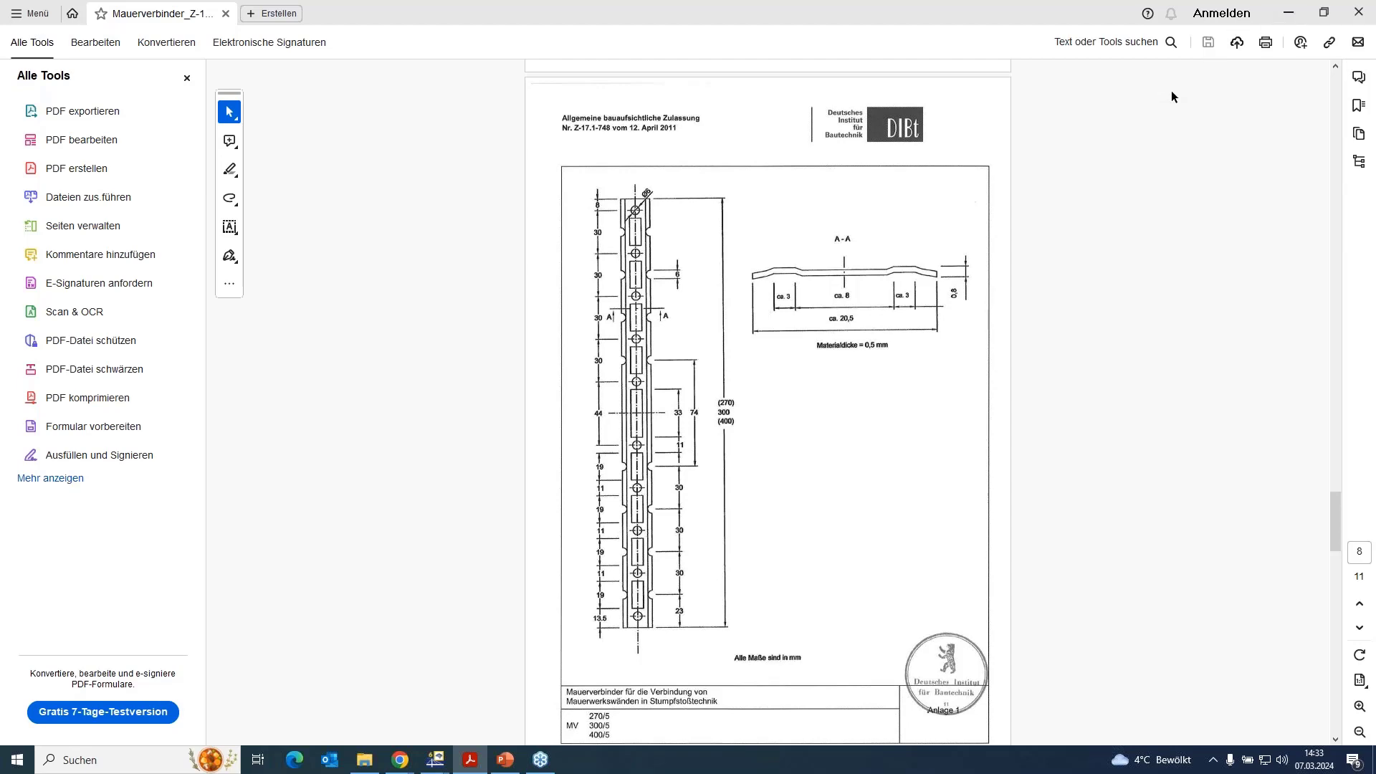
{"action": "left_click", "coordinate": [1287, 13]}
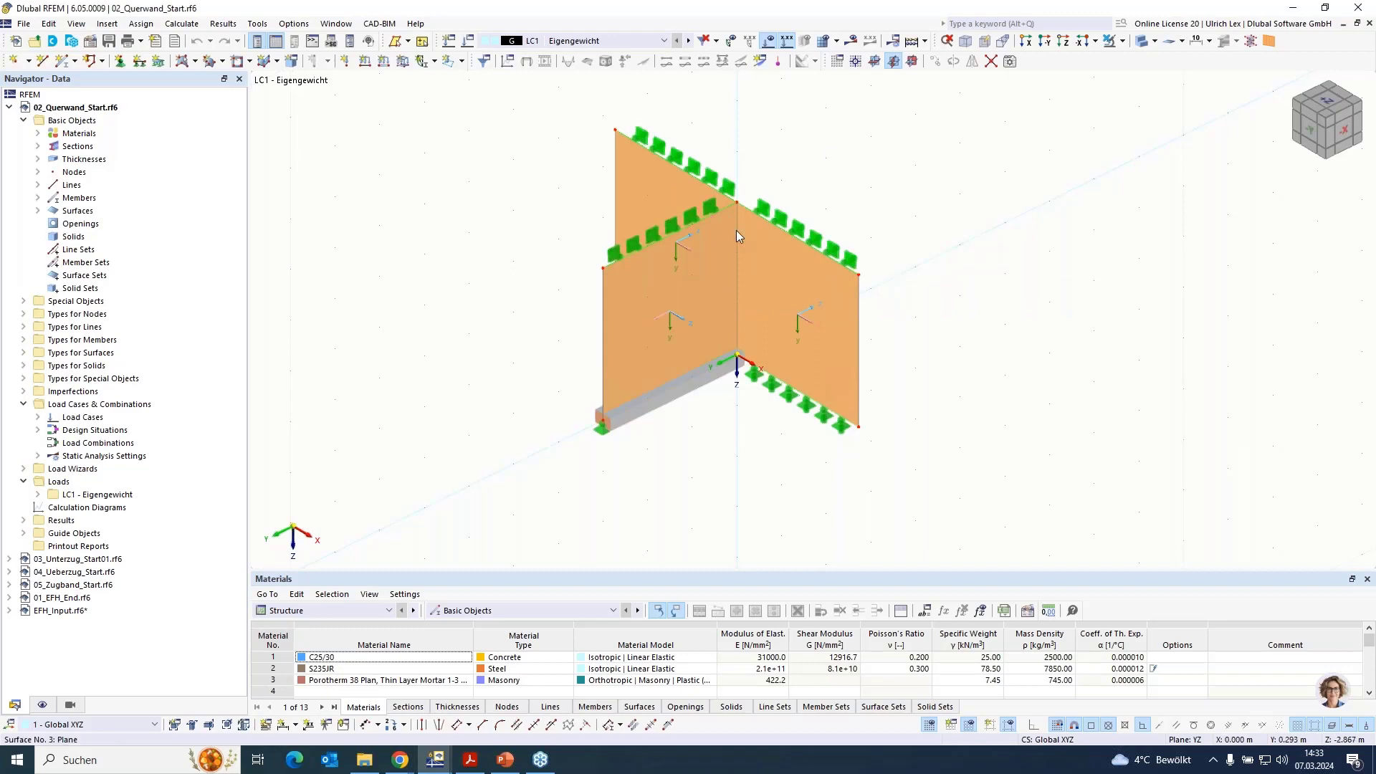
Look up the permissible tensile forces per wall connector in Table 2 of the Adobe Acrobat approval document, and return to RFEM.
{"action": "left_click", "coordinate": [682, 325]}
{"action": "scroll", "coordinate": [791, 175], "scroll_direction": "up", "scroll_amount": 1}
{"action": "middle_click_drag", "start_coordinate": [968, 491], "coordinate": [967, 440], "text": "ctrl"}
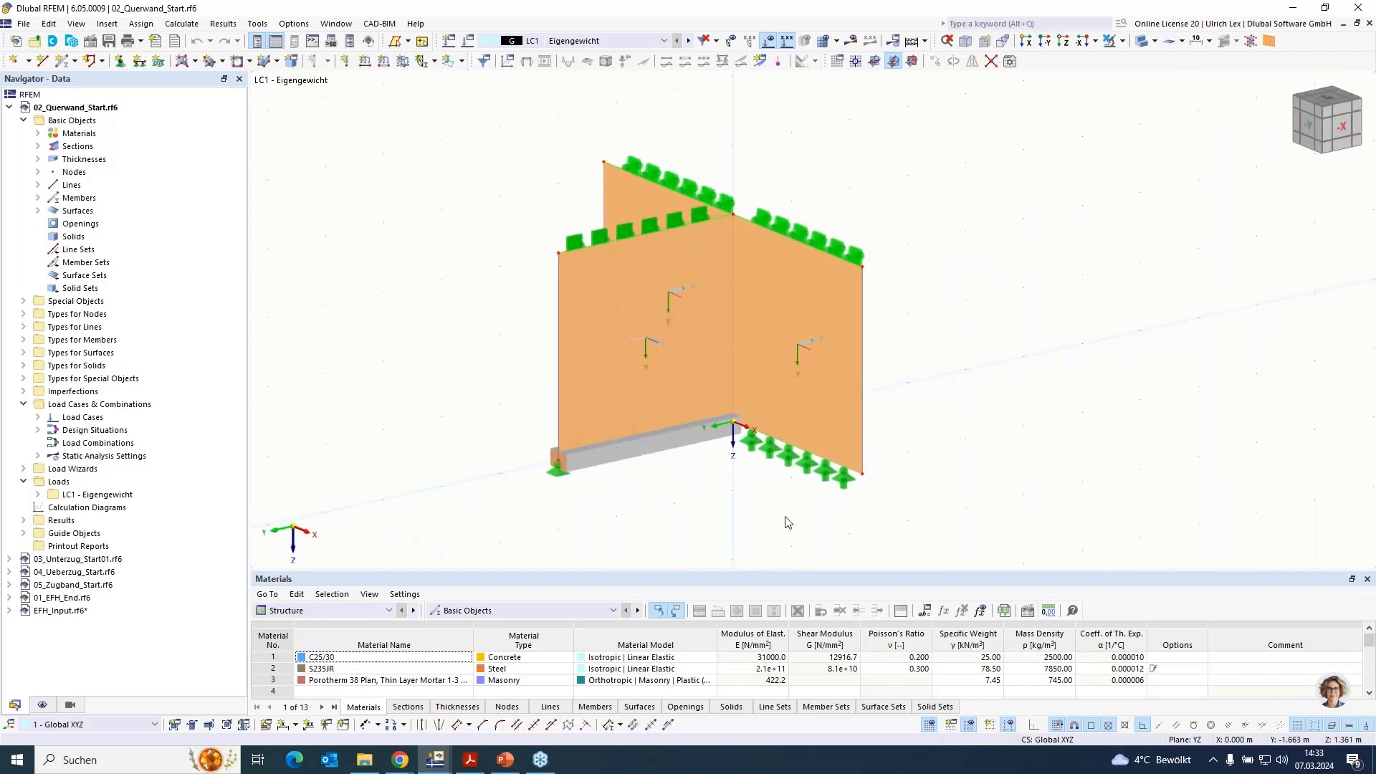
{"action": "left_click", "coordinate": [472, 761]}
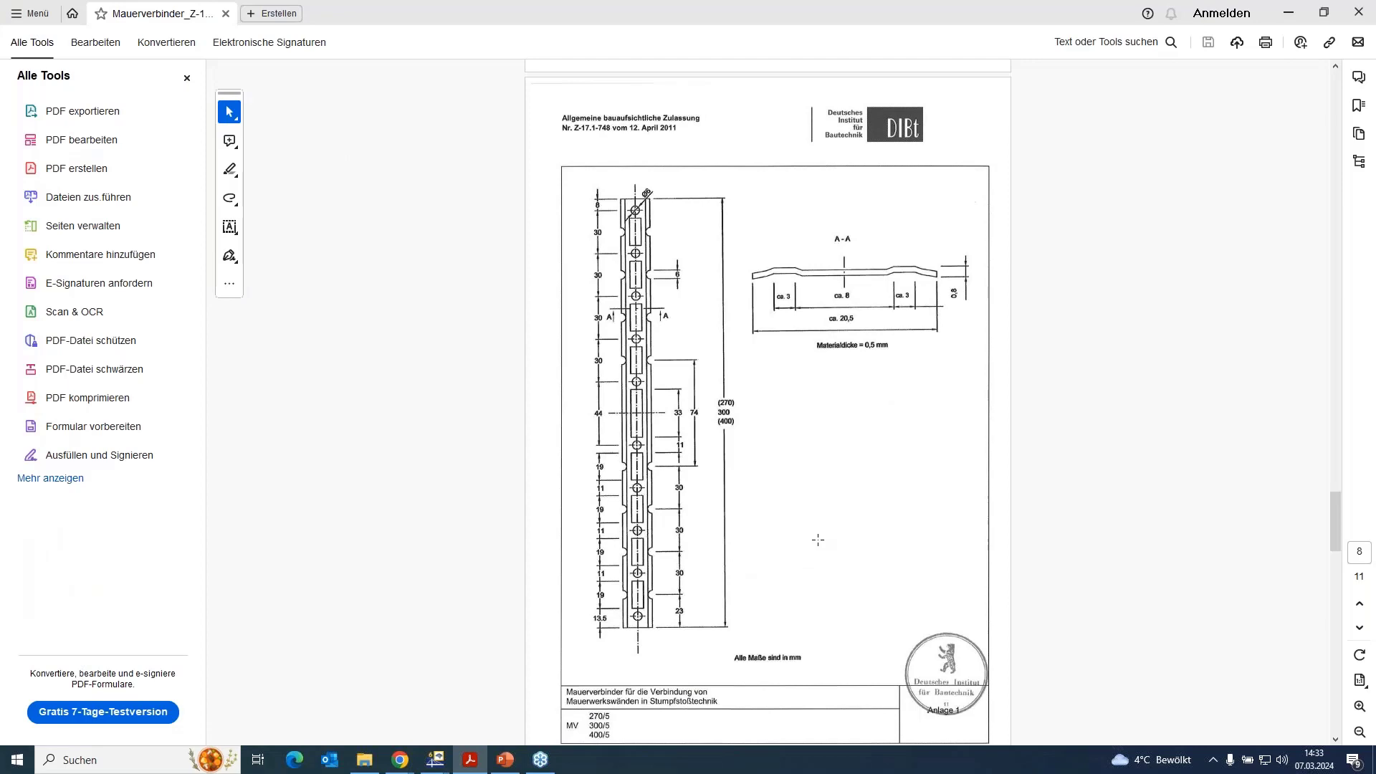
{"action": "scroll", "coordinate": [818, 540], "scroll_direction": "up", "scroll_amount": 10}
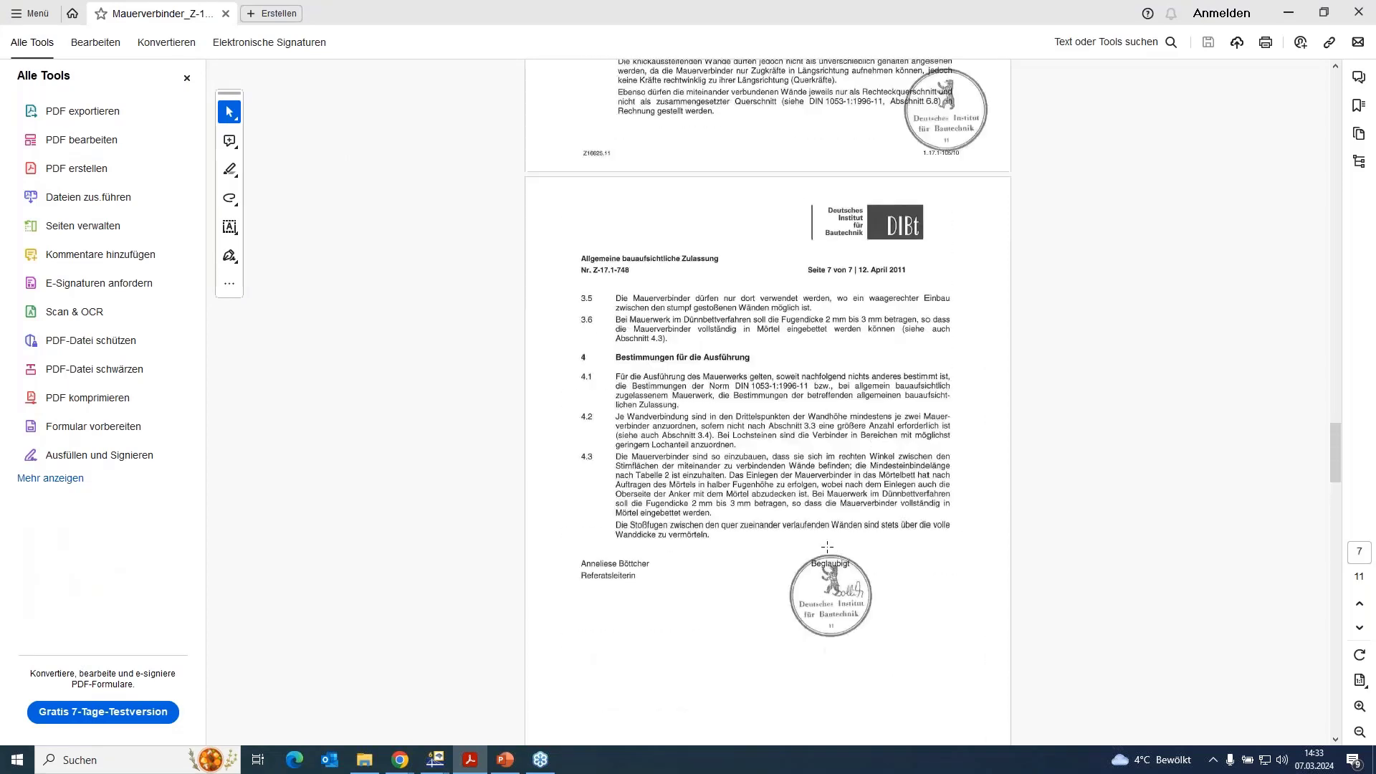
{"action": "scroll", "coordinate": [827, 547], "scroll_direction": "up", "scroll_amount": 8}
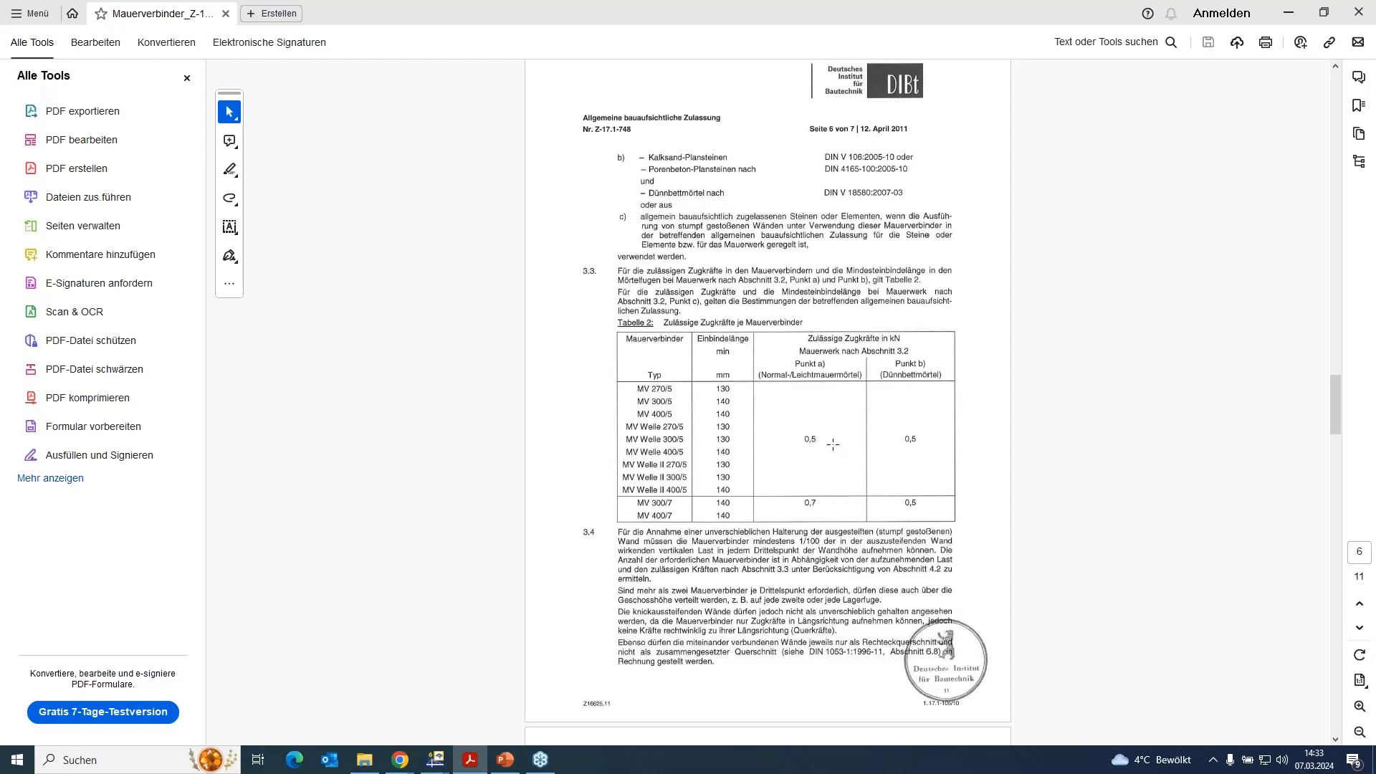
{"action": "left_click", "coordinate": [1281, 17]}
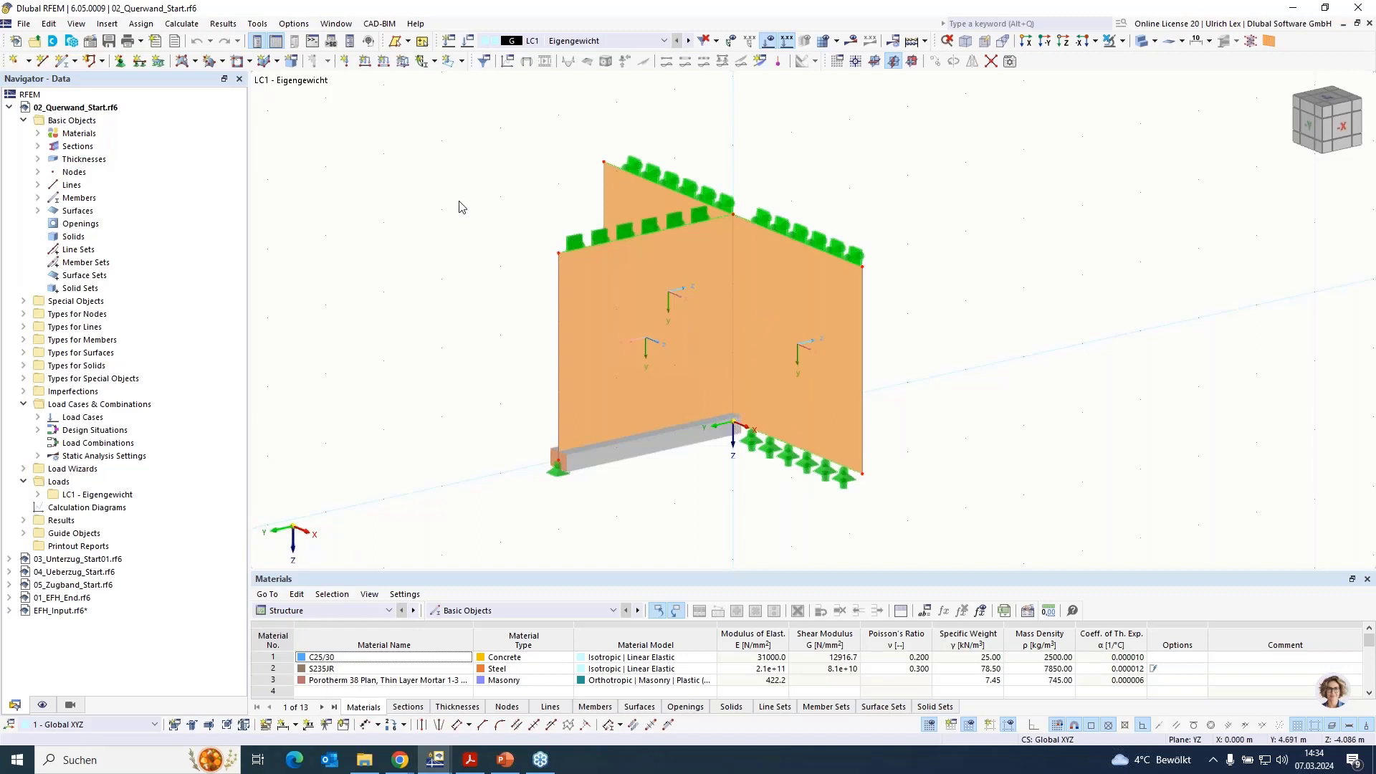
Open the existing line release for editing and review its release type's conditions and the partial activity settings for displacement in y.
{"action": "middle_click_drag", "start_coordinate": [1045, 374], "coordinate": [992, 364], "text": "ctrl"}
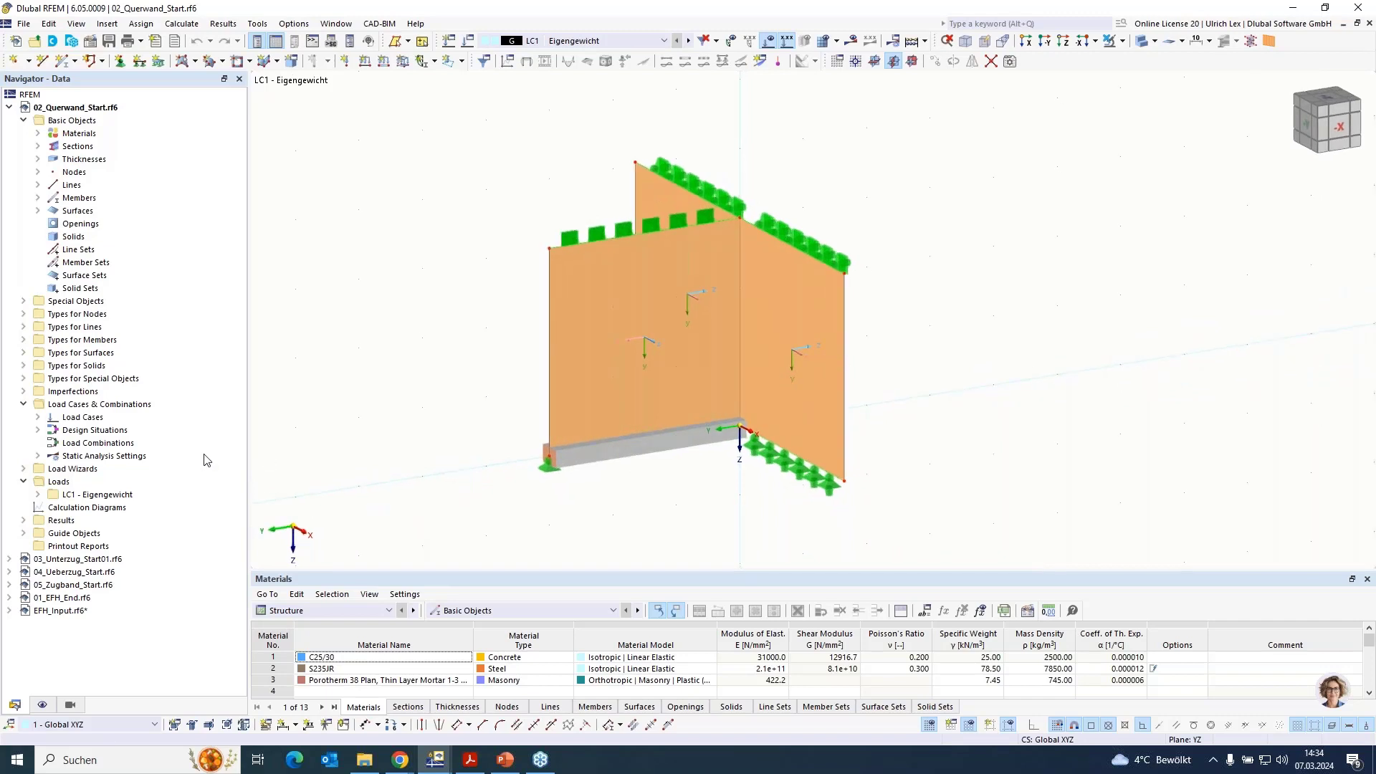
{"action": "left_click", "coordinate": [23, 301]}
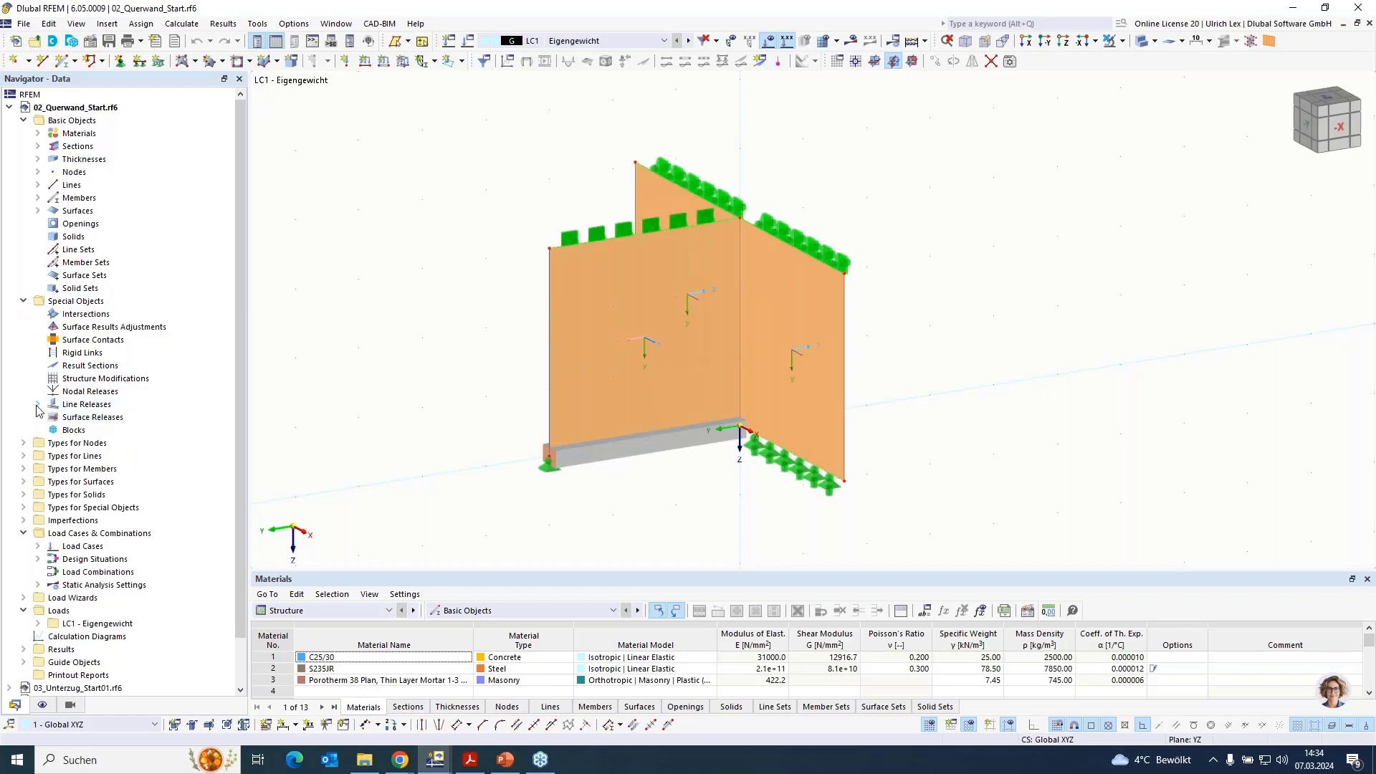
{"action": "double_click", "coordinate": [88, 405]}
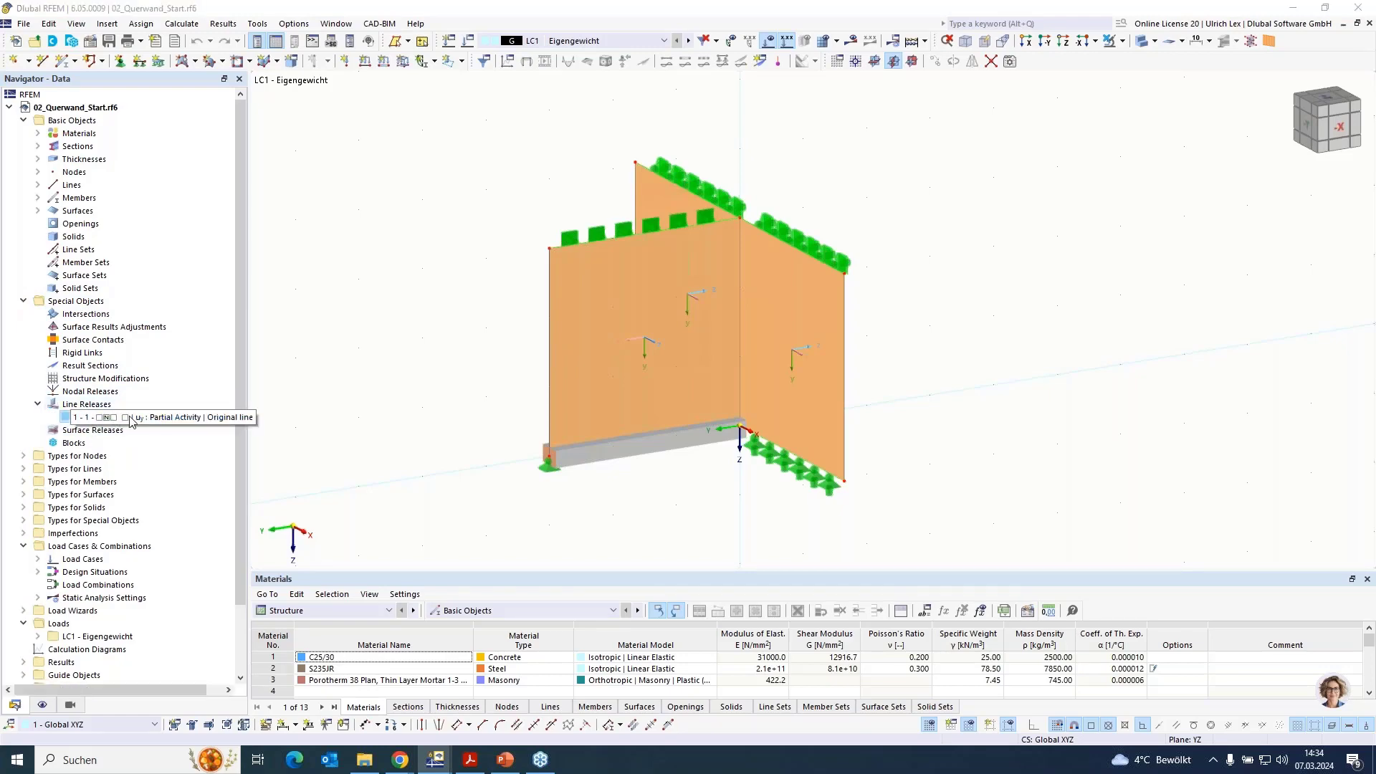
{"action": "double_click", "coordinate": [130, 417]}
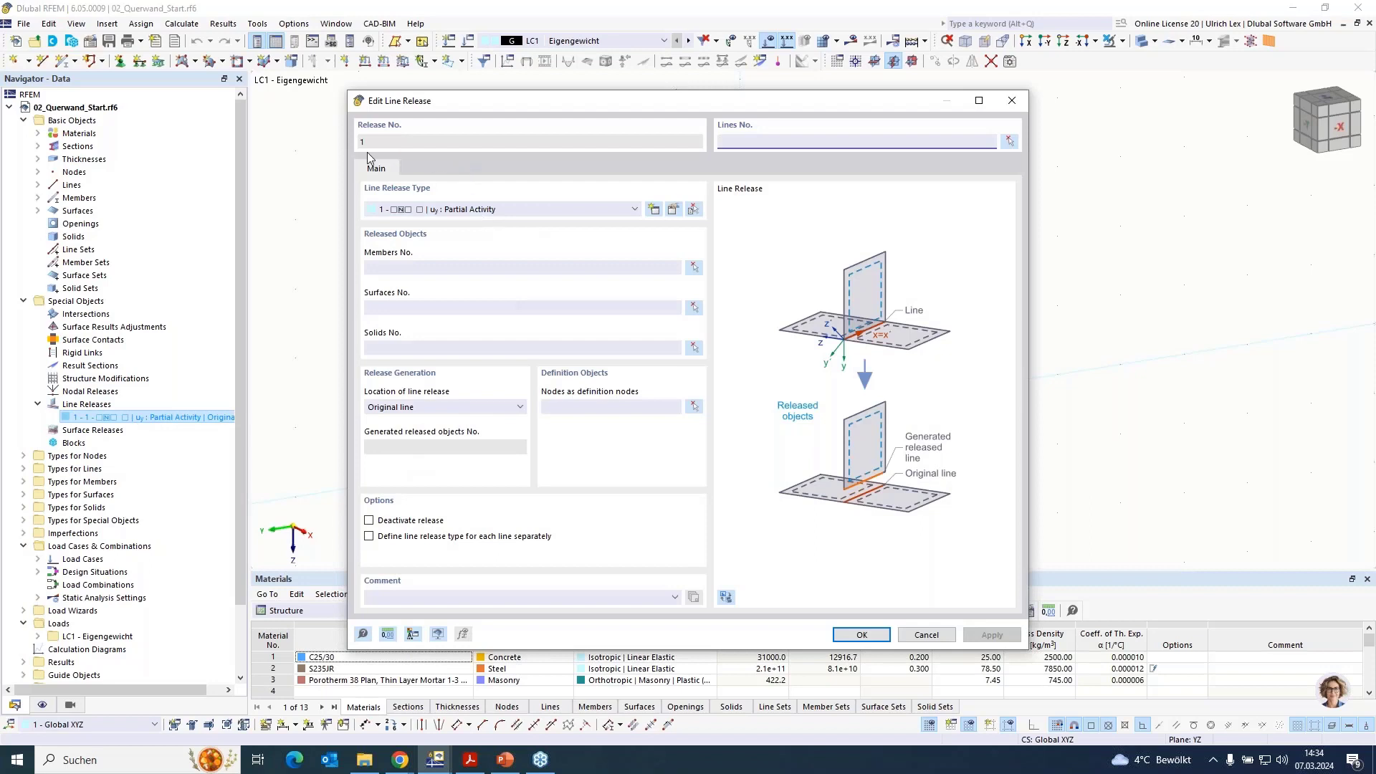
{"action": "left_click", "coordinate": [674, 211]}
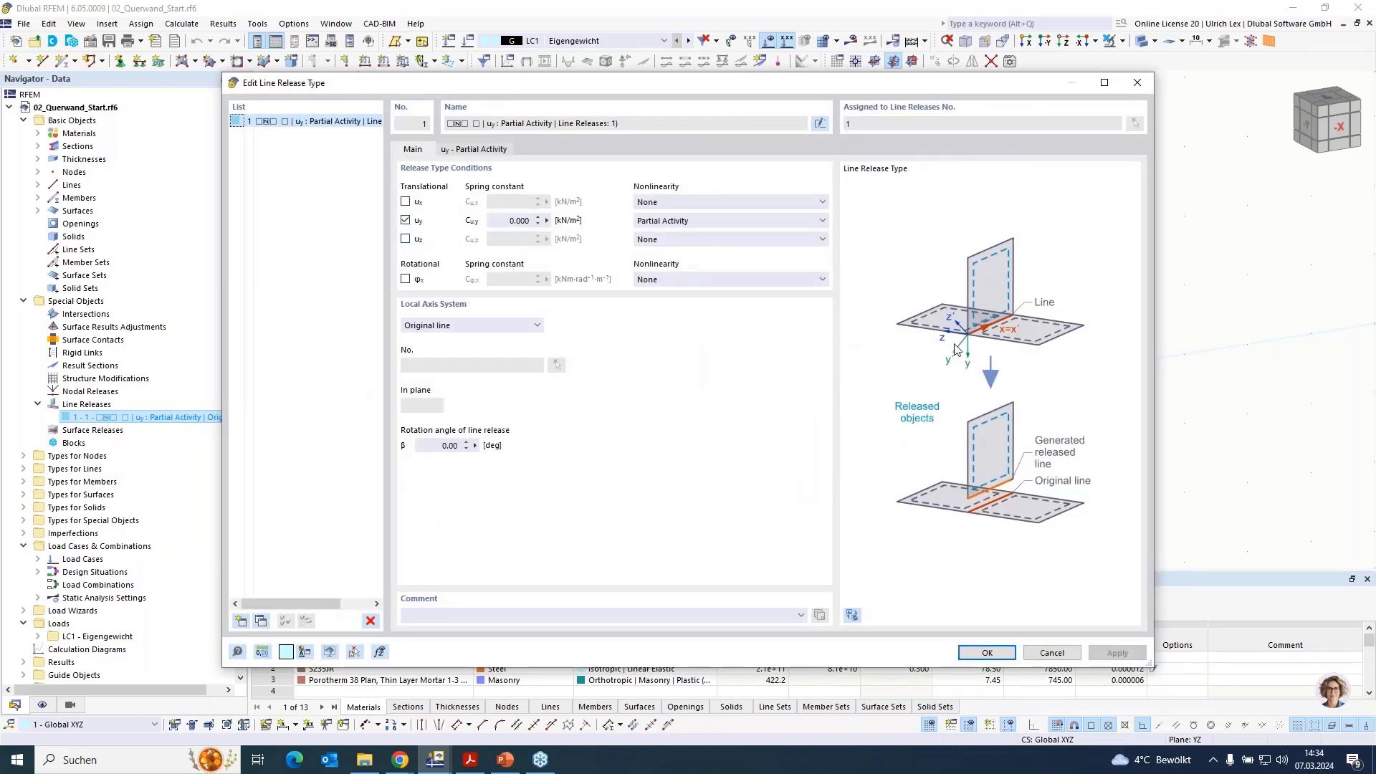
{"action": "left_click", "coordinate": [498, 152]}
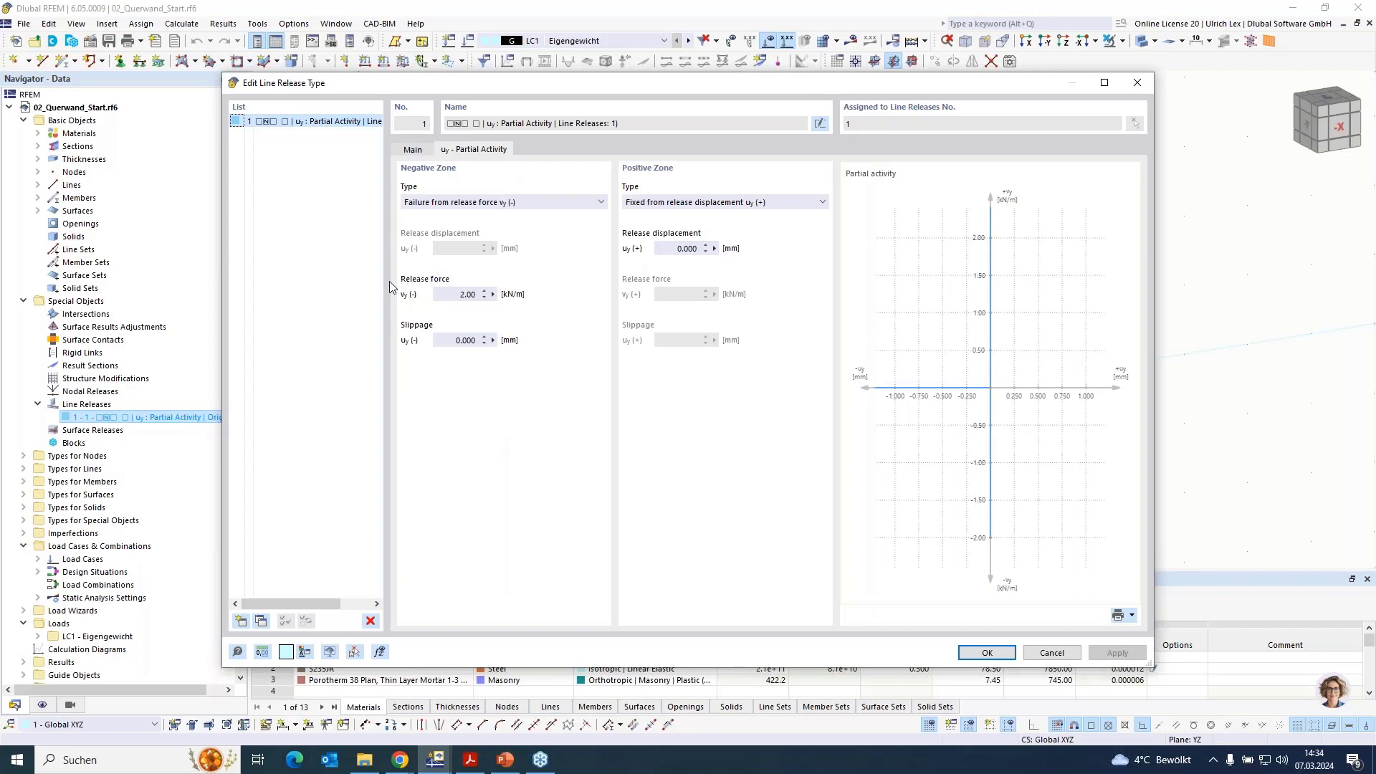
{"action": "left_click", "coordinate": [461, 295]}
{"action": "left_click", "coordinate": [1006, 650]}
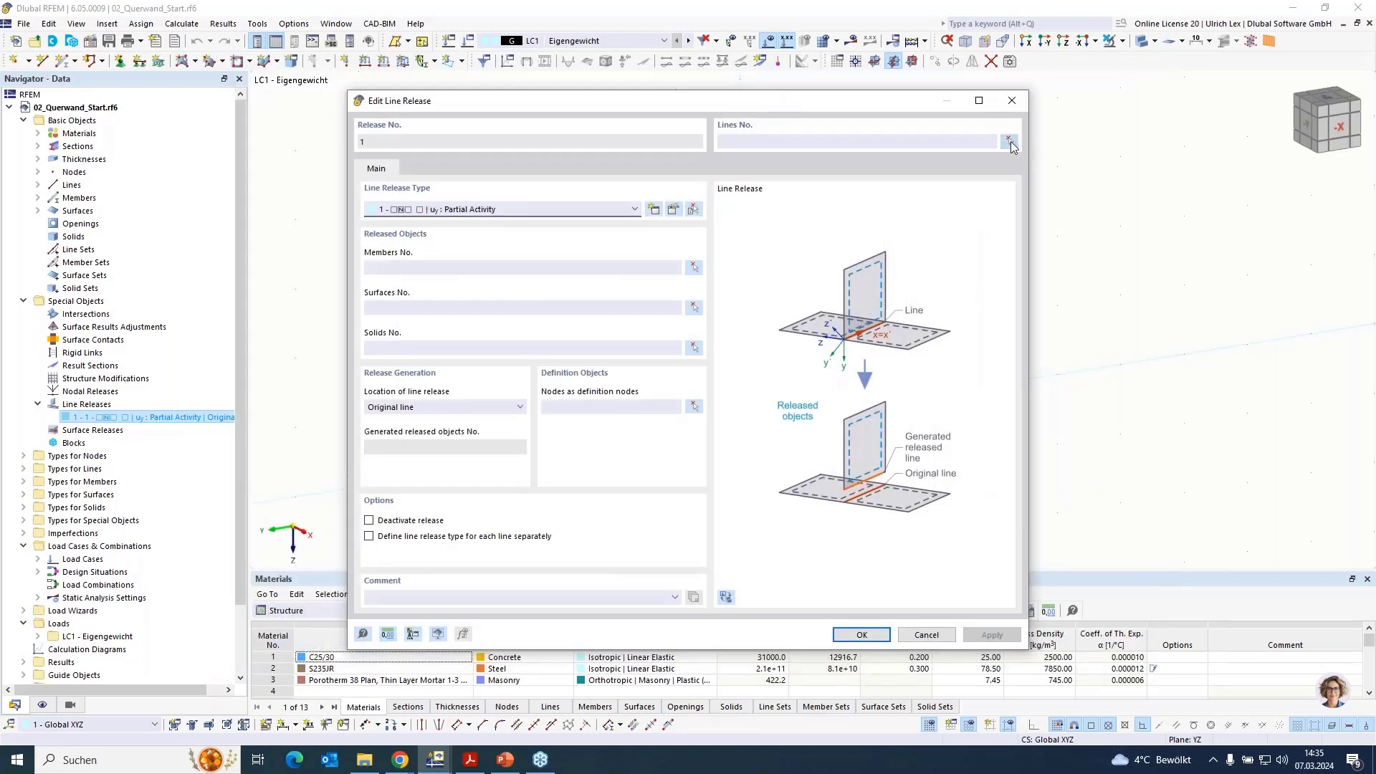
Assign the line release to vertical line 3 at the wall junction, with longitudinal wall surfaces 1 and 2 as released objects.
{"action": "left_click", "coordinate": [1010, 142]}
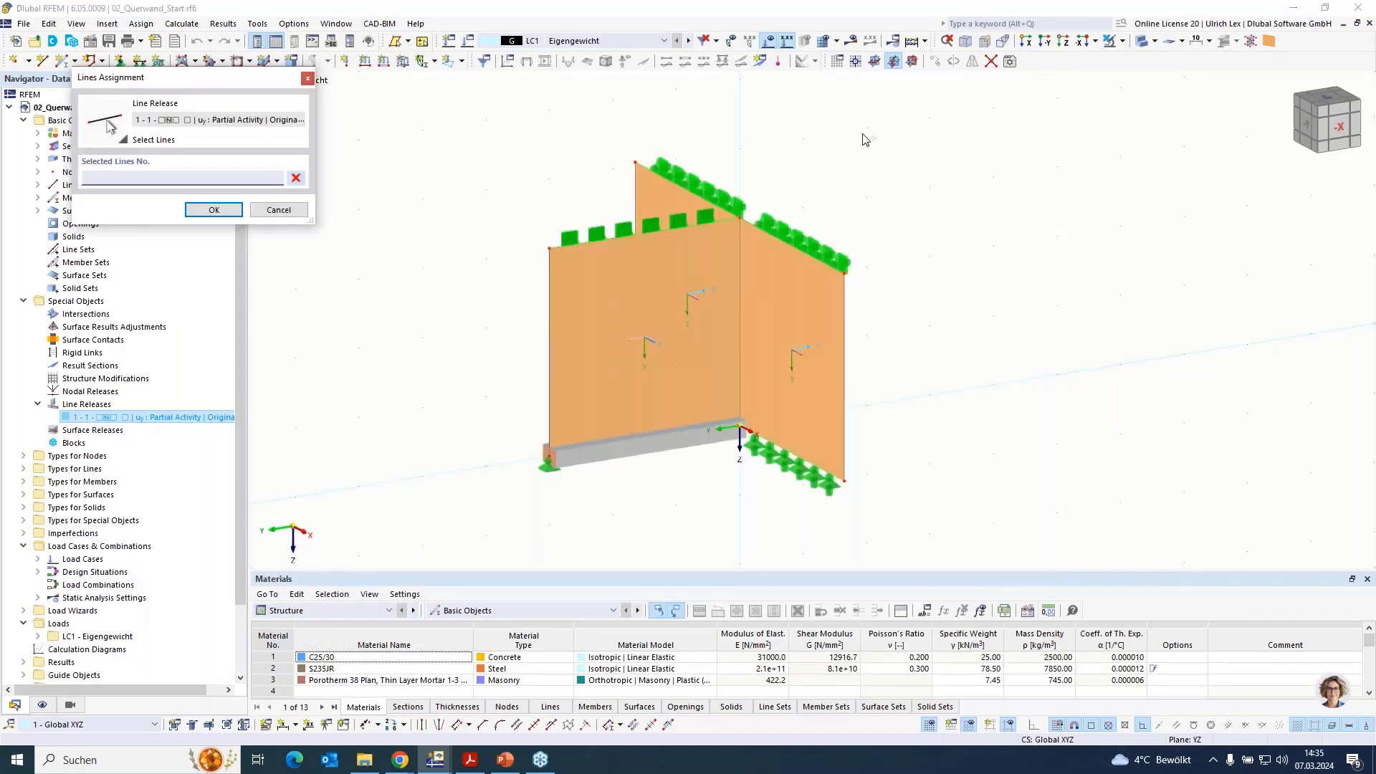
{"action": "left_click", "coordinate": [742, 246]}
{"action": "left_click", "coordinate": [215, 210]}
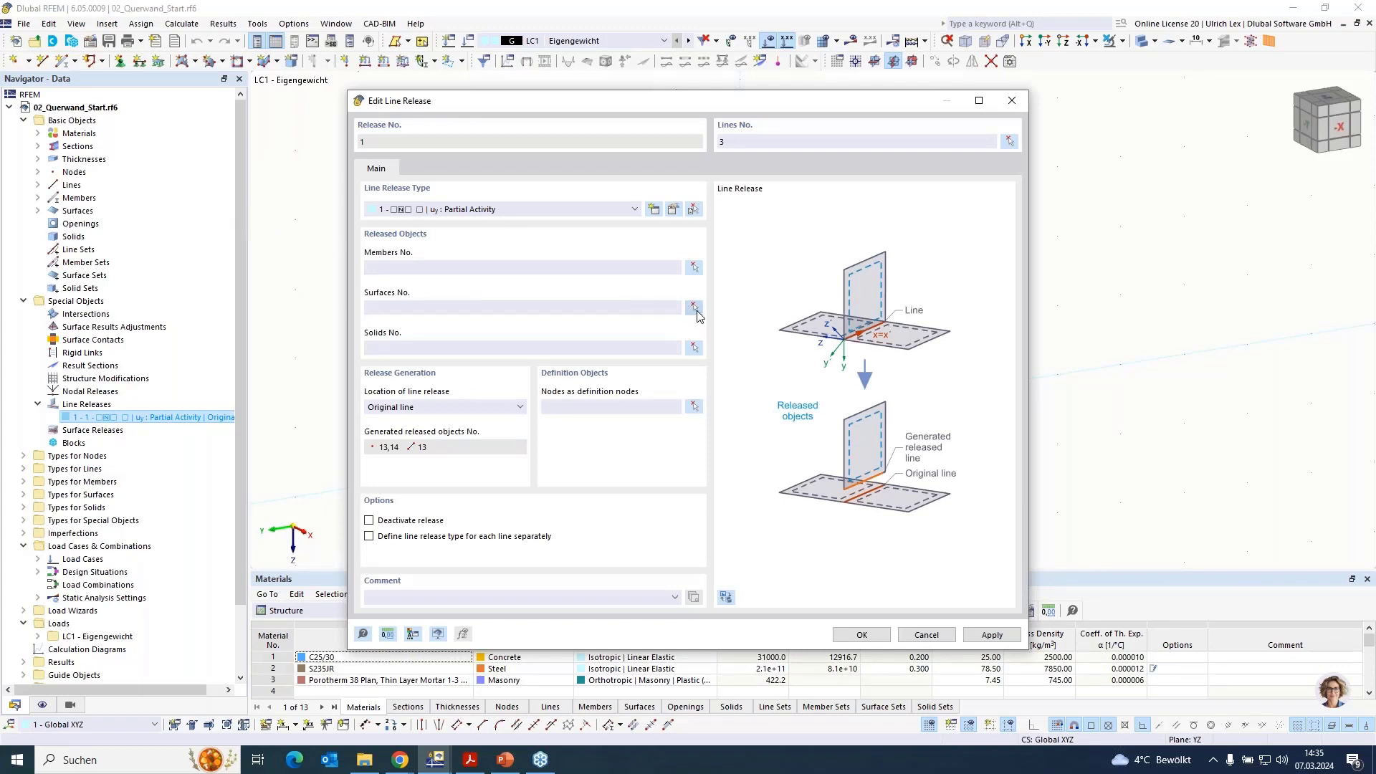
{"action": "left_click", "coordinate": [695, 309]}
{"action": "left_click", "coordinate": [659, 217]}
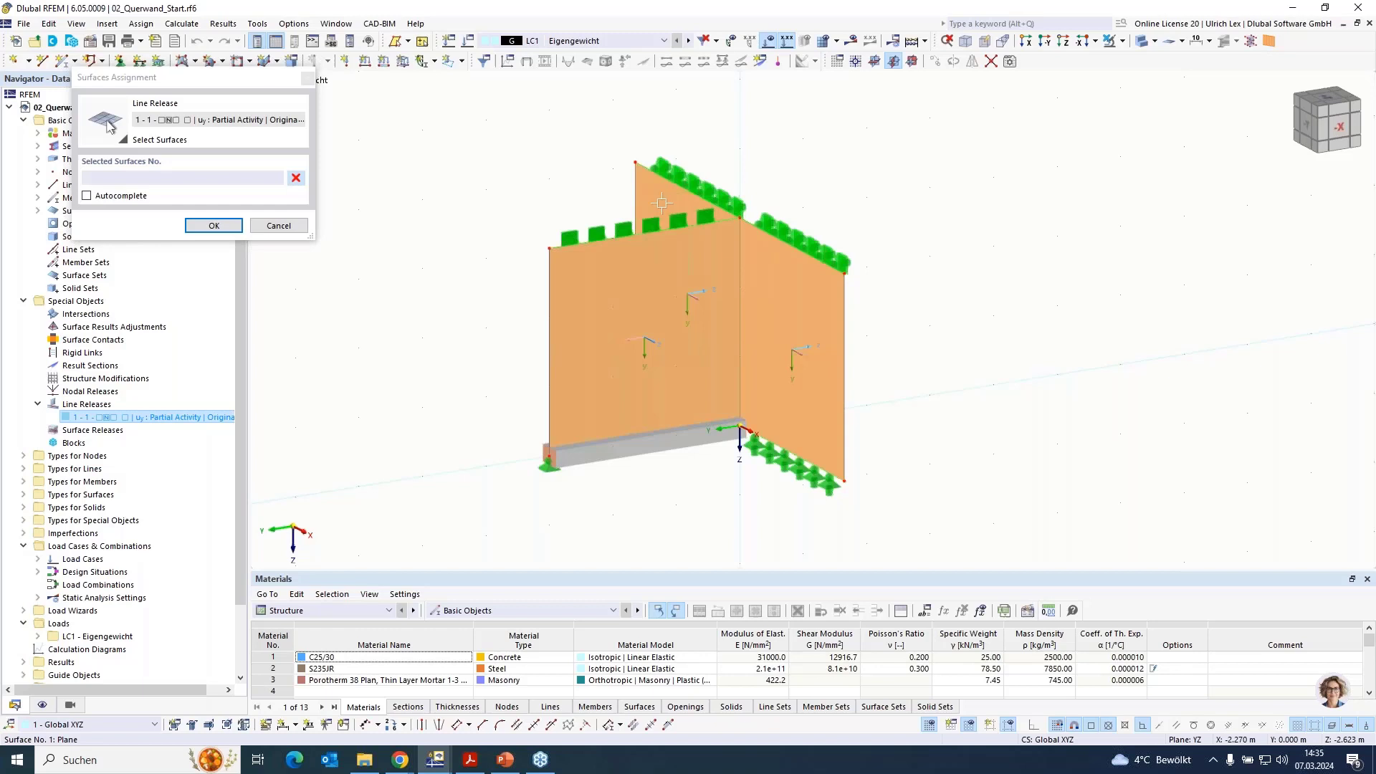
{"action": "left_click", "coordinate": [762, 247]}
{"action": "left_click", "coordinate": [210, 226]}
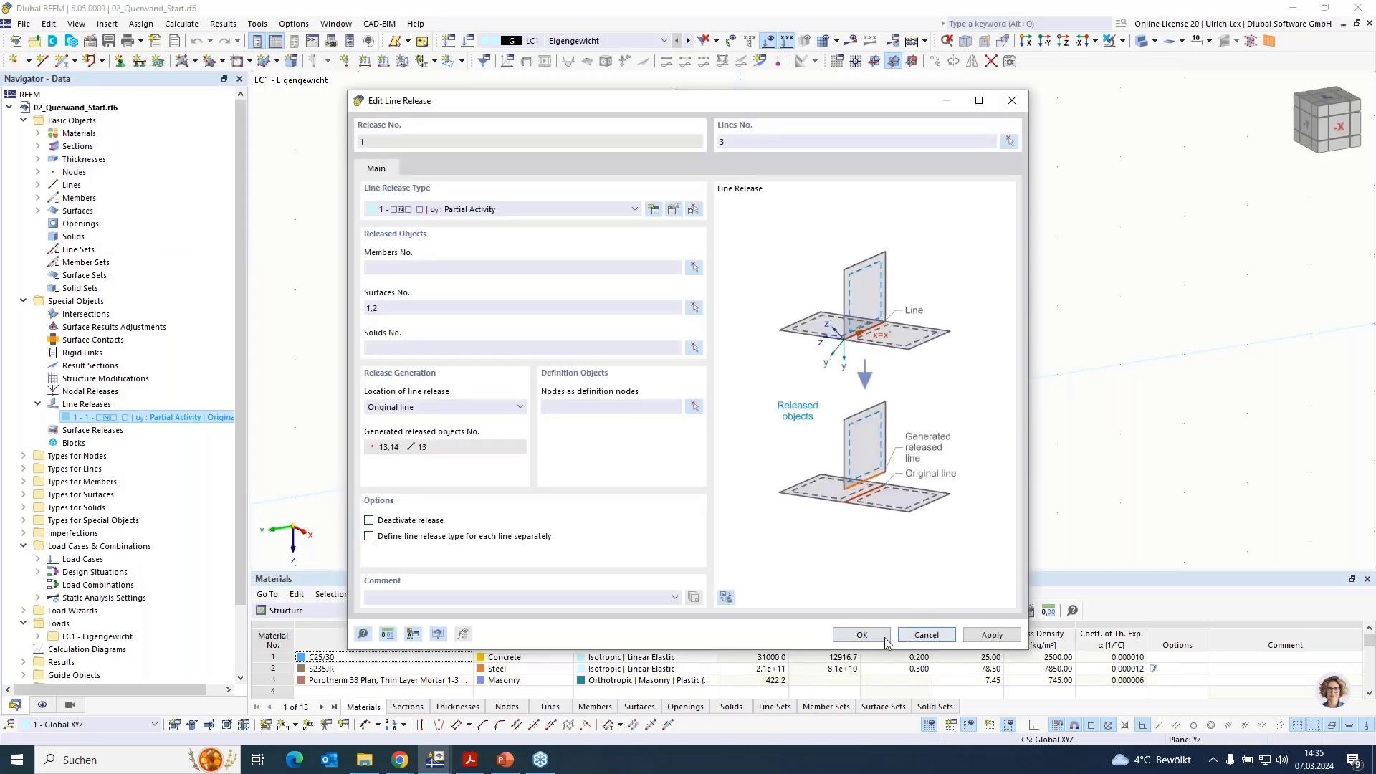
{"action": "left_click", "coordinate": [862, 635]}
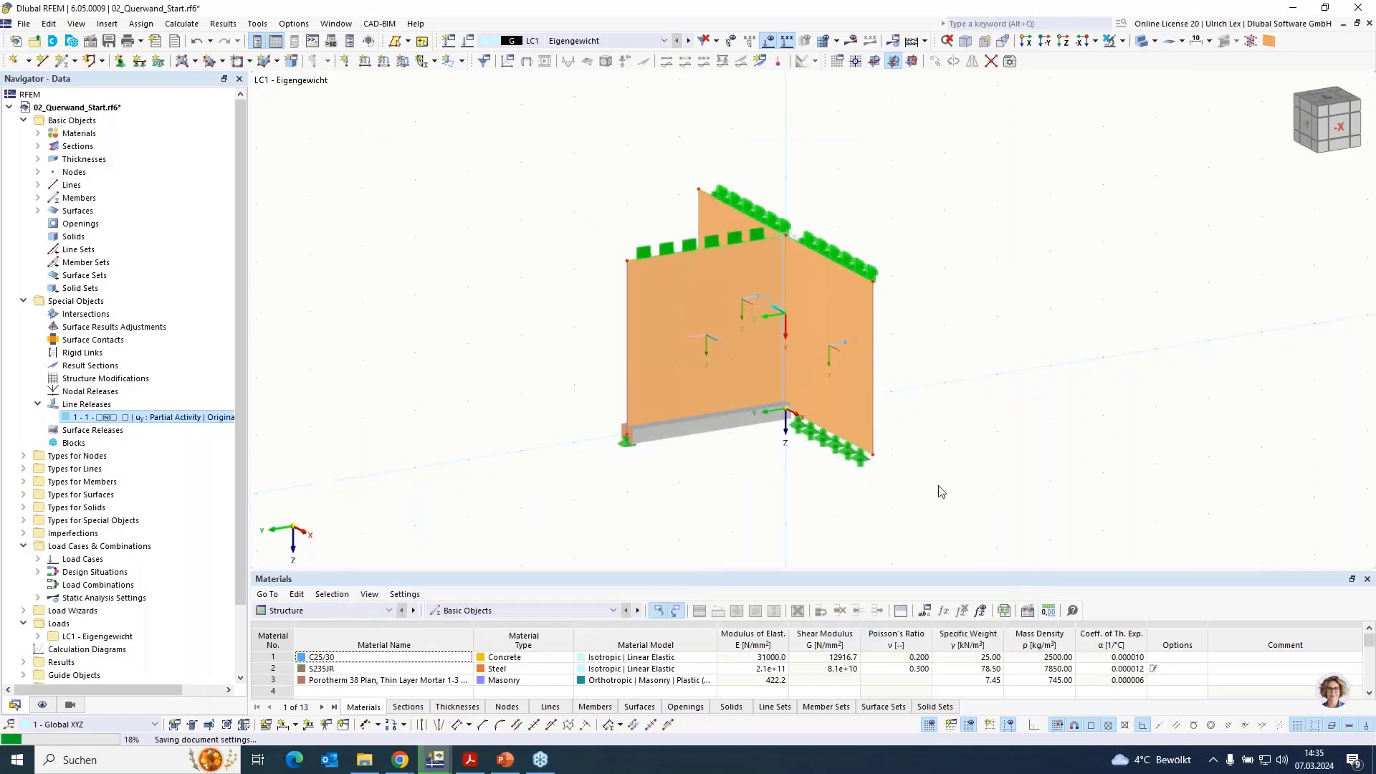
Assign the hinged nodal support "Gelenkig" to node 14, generated by the line release at the foot of the wall junction.
{"action": "scroll", "coordinate": [938, 486], "scroll_direction": "down", "scroll_amount": 1}
{"action": "mouse_move", "coordinate": [939, 486]}
{"action": "middle_mouse_down", "text": "ctrl"}
{"action": "mouse_move", "coordinate": [888, 491]}
{"action": "mouse_move", "coordinate": [921, 488]}
{"action": "middle_mouse_up", "text": "ctrl"}
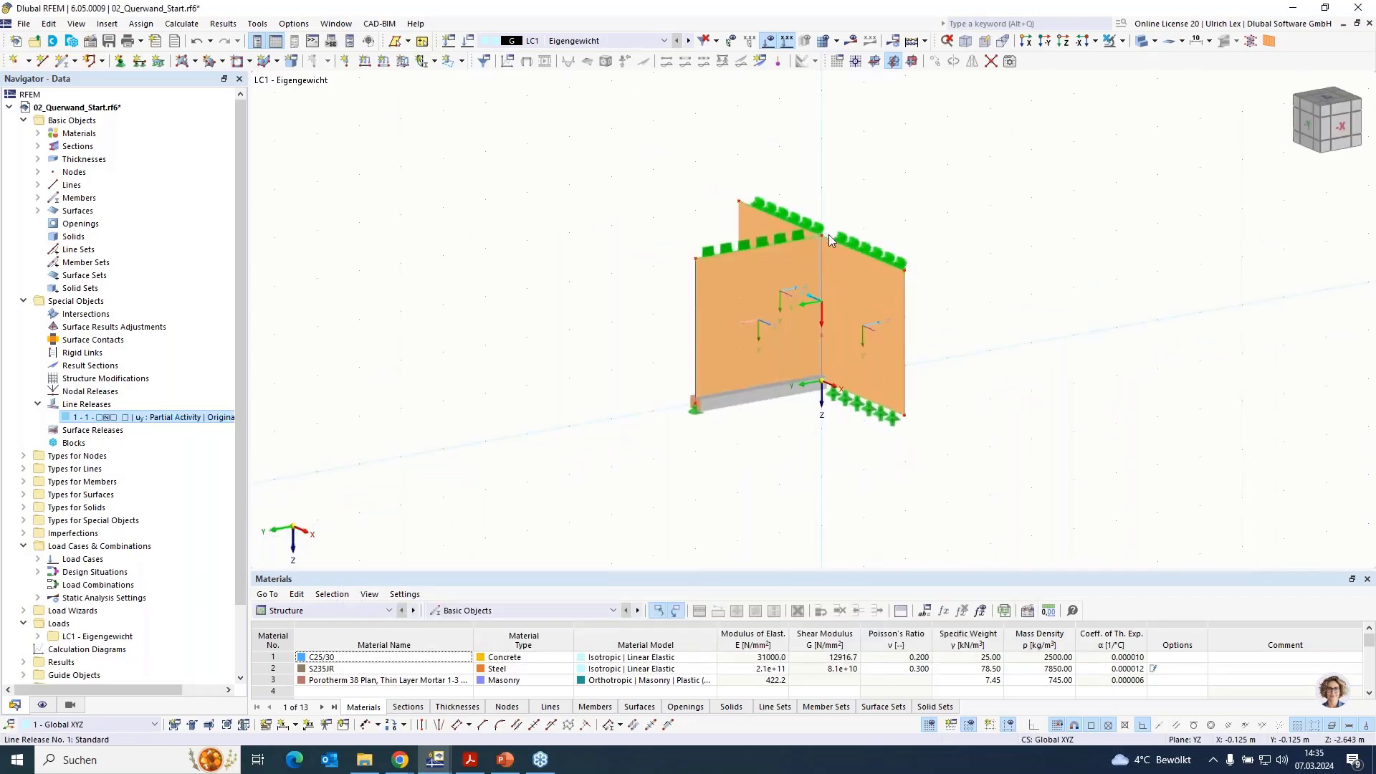
{"action": "scroll", "coordinate": [829, 390], "scroll_direction": "up", "scroll_amount": 2}
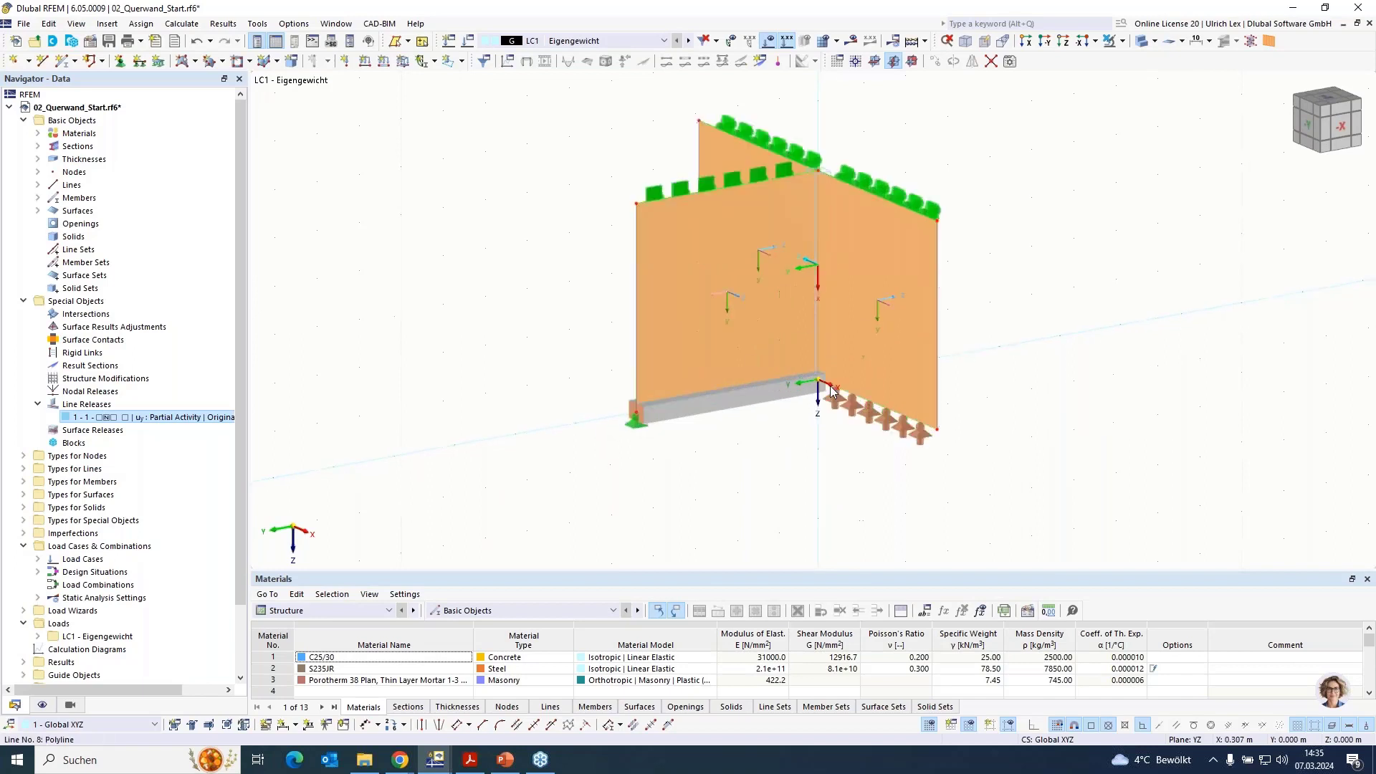
{"action": "scroll", "coordinate": [830, 391], "scroll_direction": "up", "scroll_amount": 2}
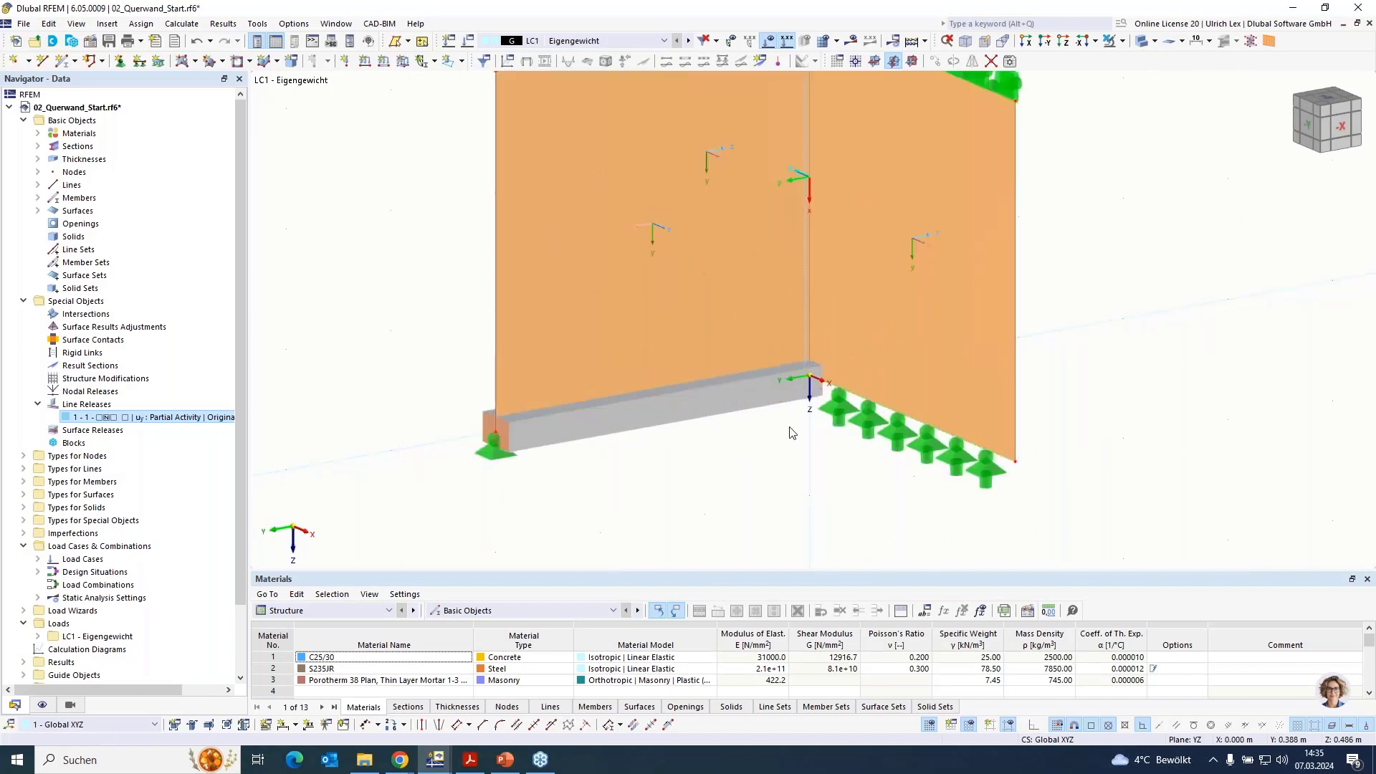
{"action": "scroll", "coordinate": [814, 466], "scroll_direction": "down", "scroll_amount": 3}
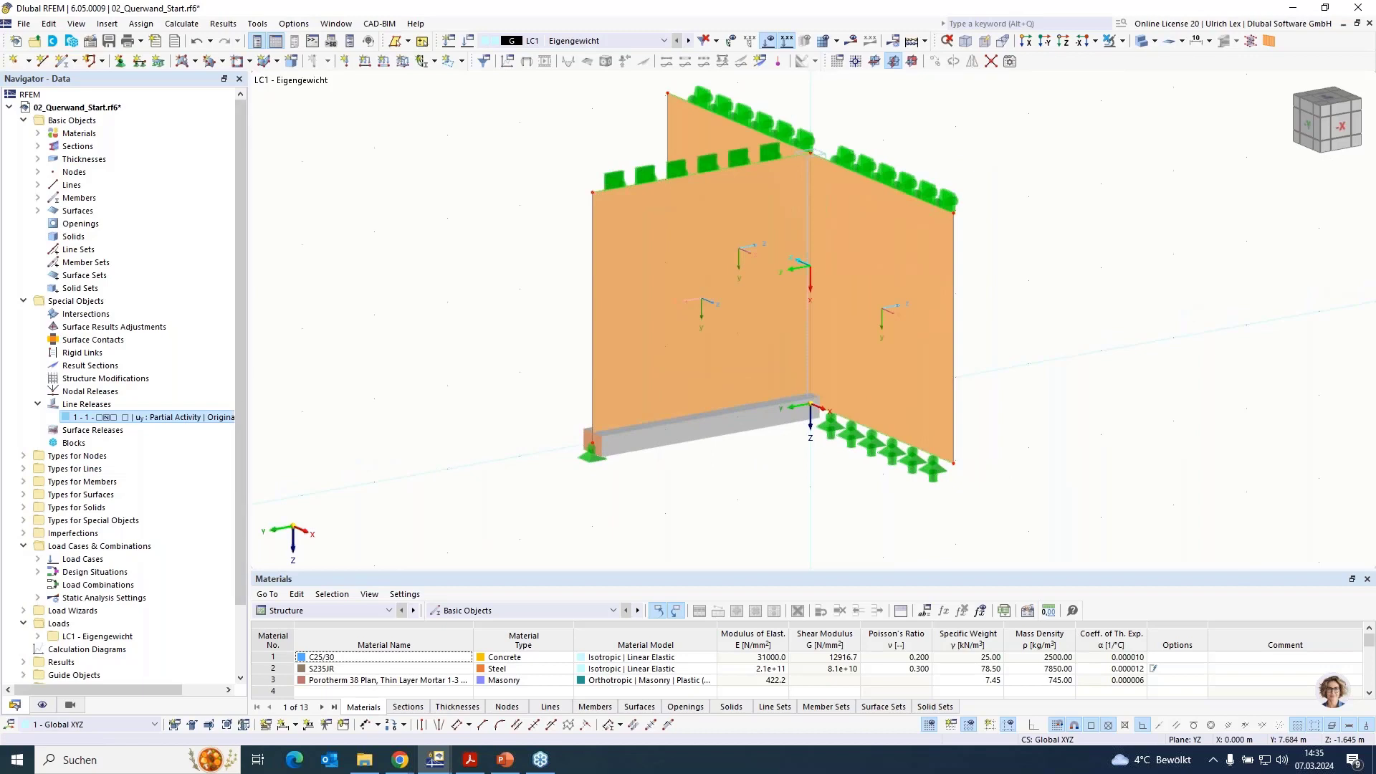
{"action": "left_click", "coordinate": [38, 171]}
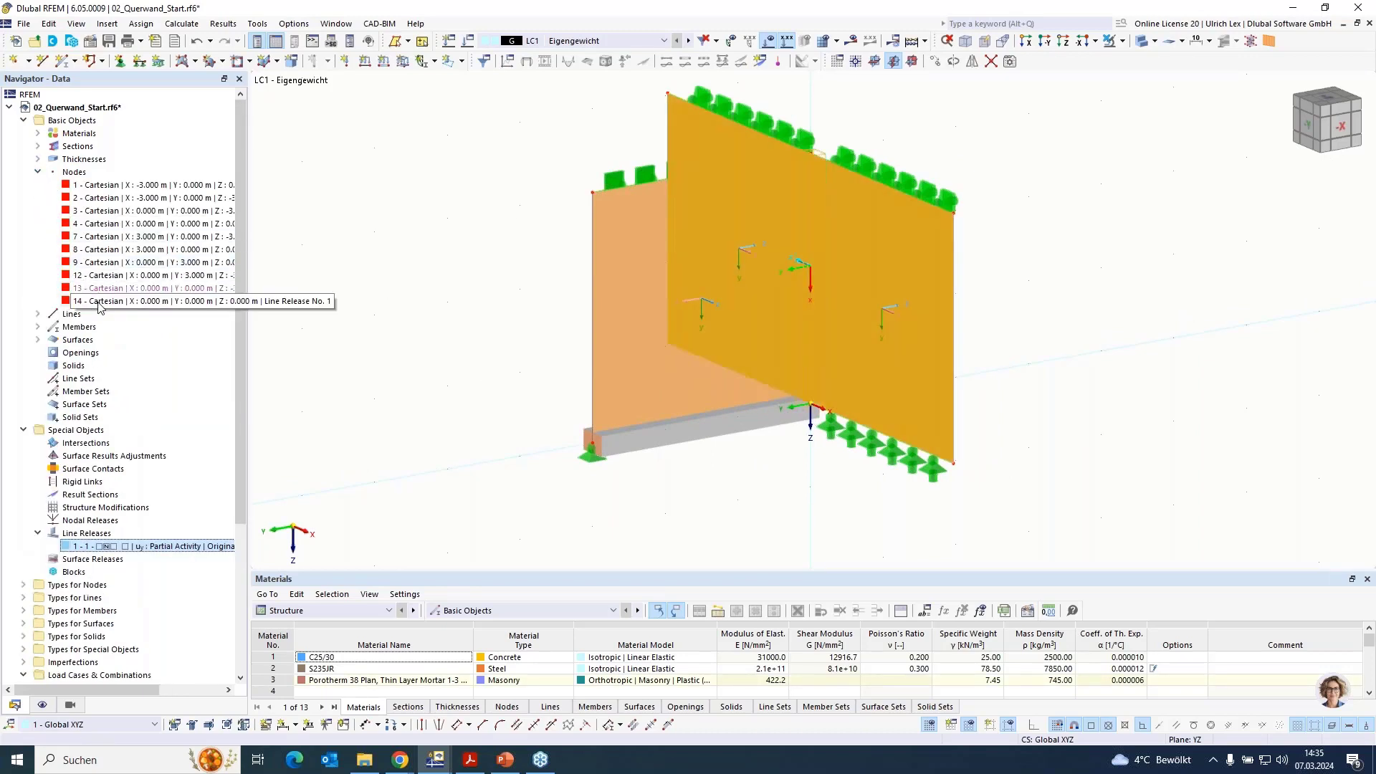
{"action": "left_click", "coordinate": [100, 302]}
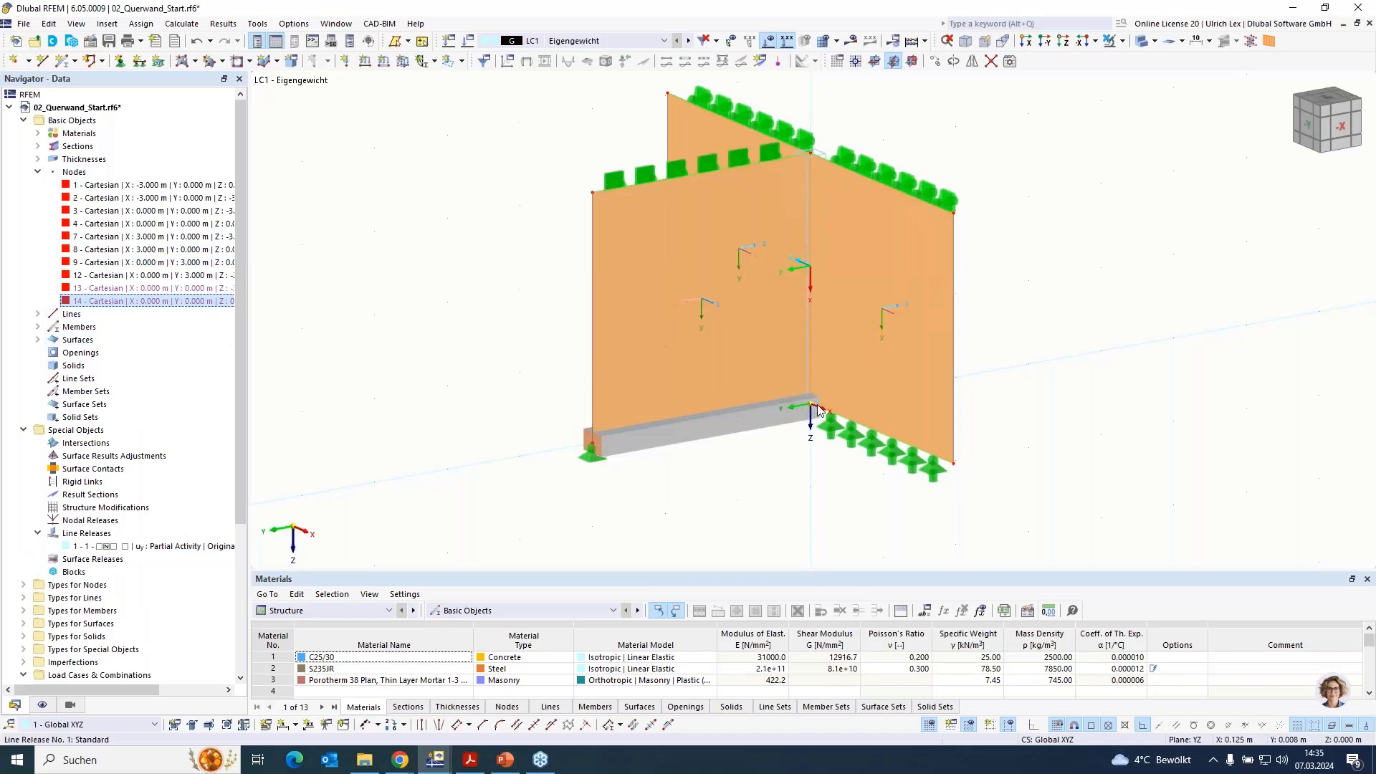
{"action": "double_click", "coordinate": [106, 303]}
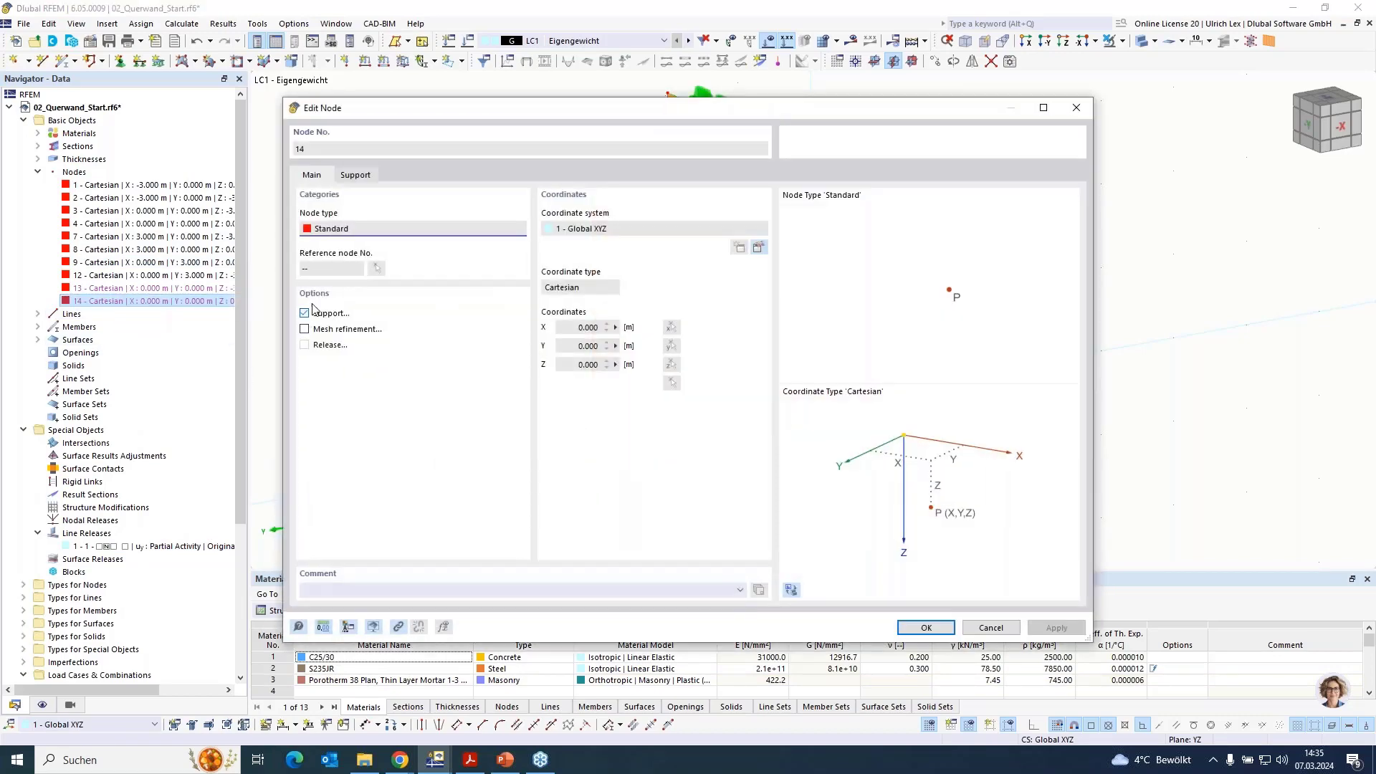
{"action": "left_click", "coordinate": [358, 179]}
{"action": "left_click", "coordinate": [337, 230]}
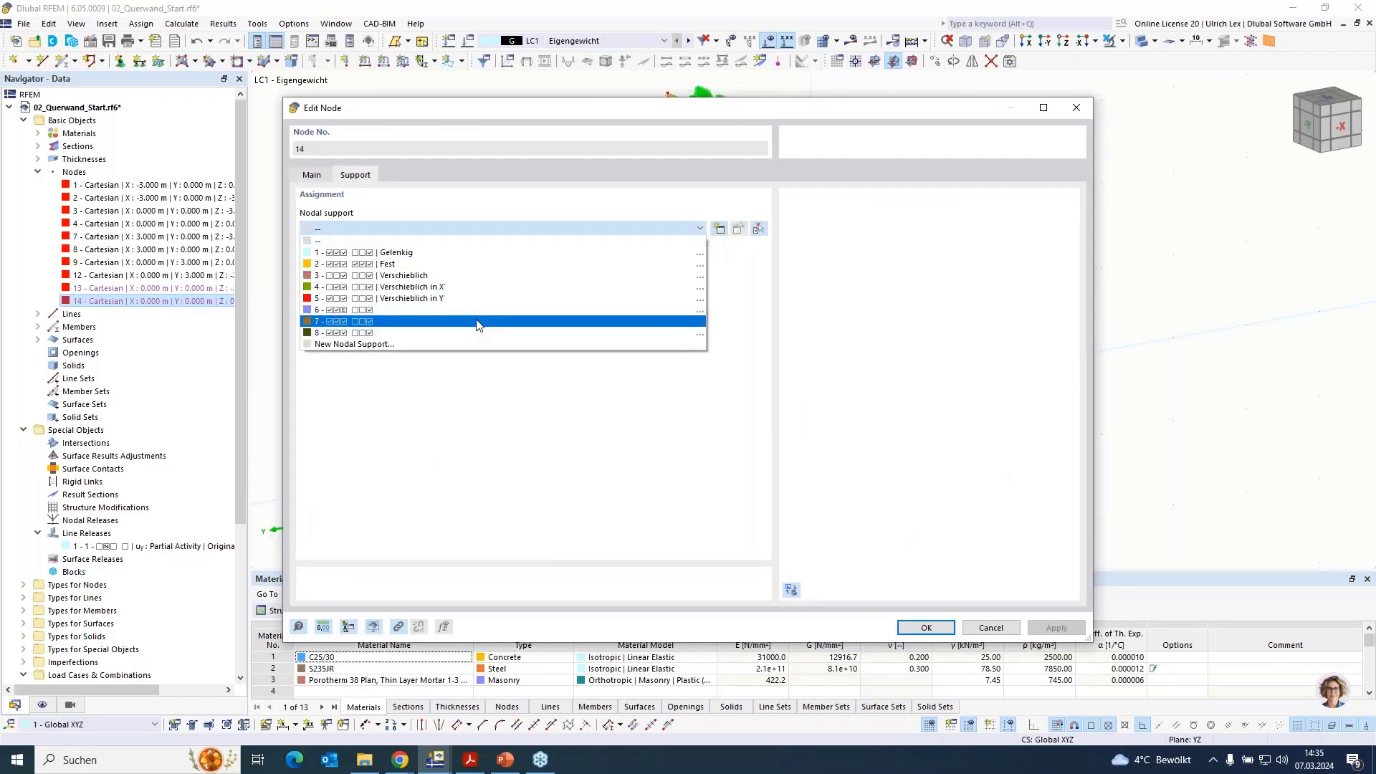
{"action": "left_click", "coordinate": [490, 253]}
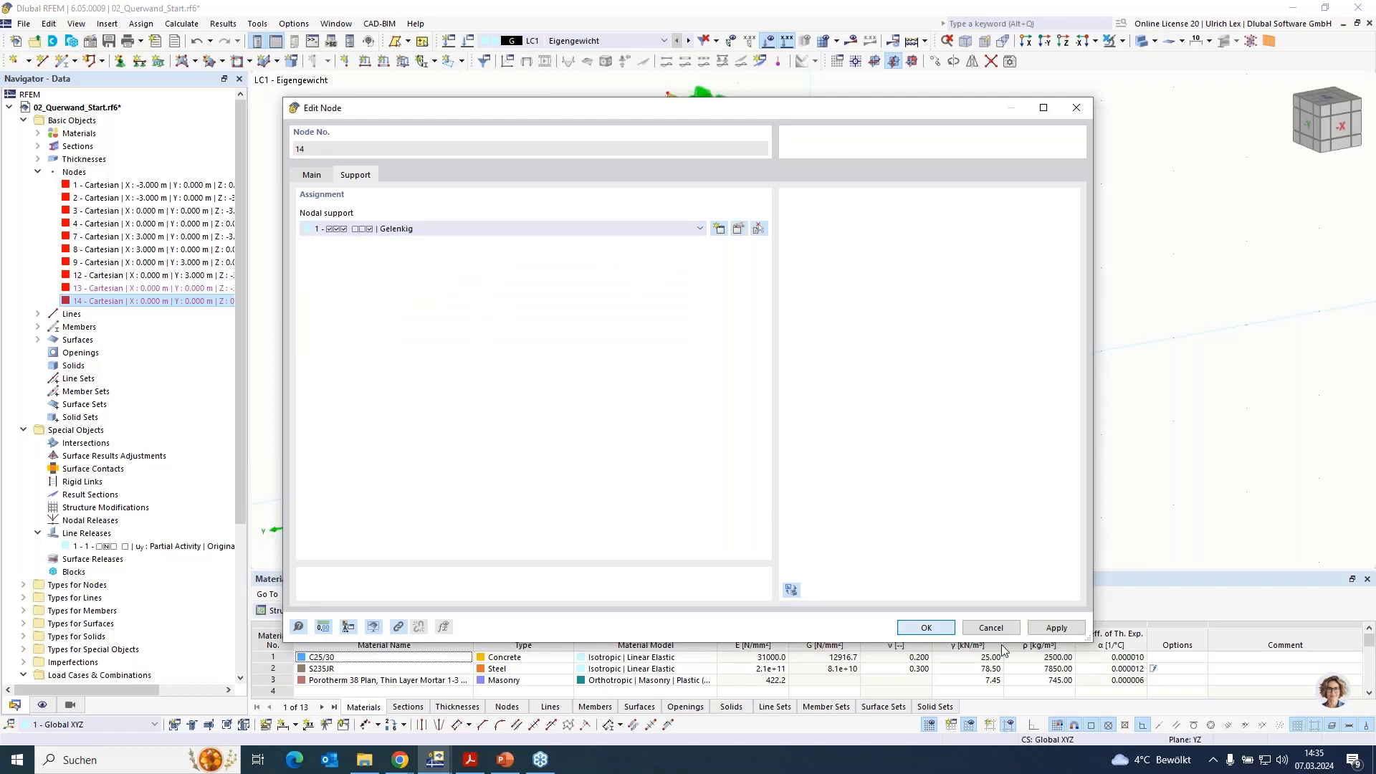
{"action": "key", "text": "Return"}
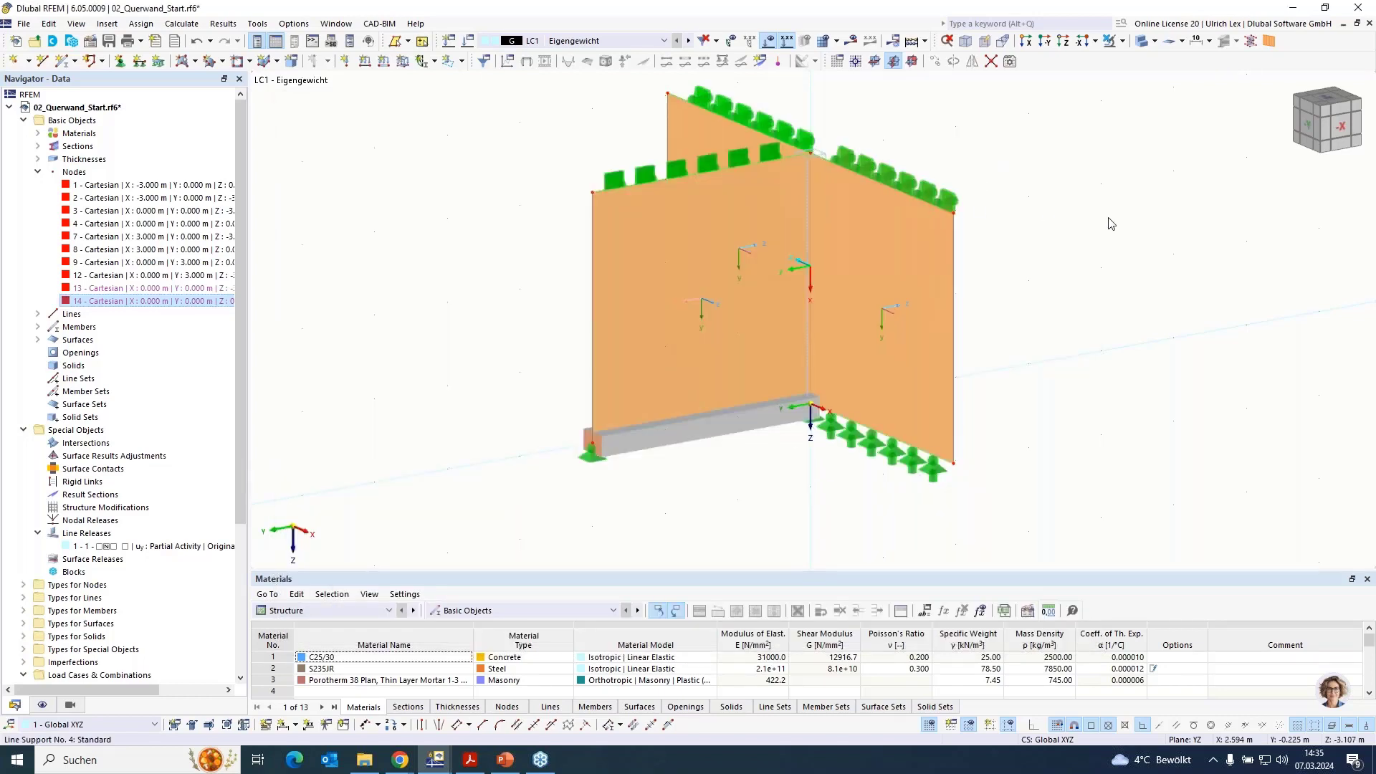
Apply a uniform 5 kN/m line load in global Y on true length to the cross wall's top line 11 in load case LC1.
{"action": "scroll", "coordinate": [784, 439], "scroll_direction": "down", "scroll_amount": 1}
{"action": "scroll", "coordinate": [1008, 226], "scroll_direction": "up", "scroll_amount": 1}
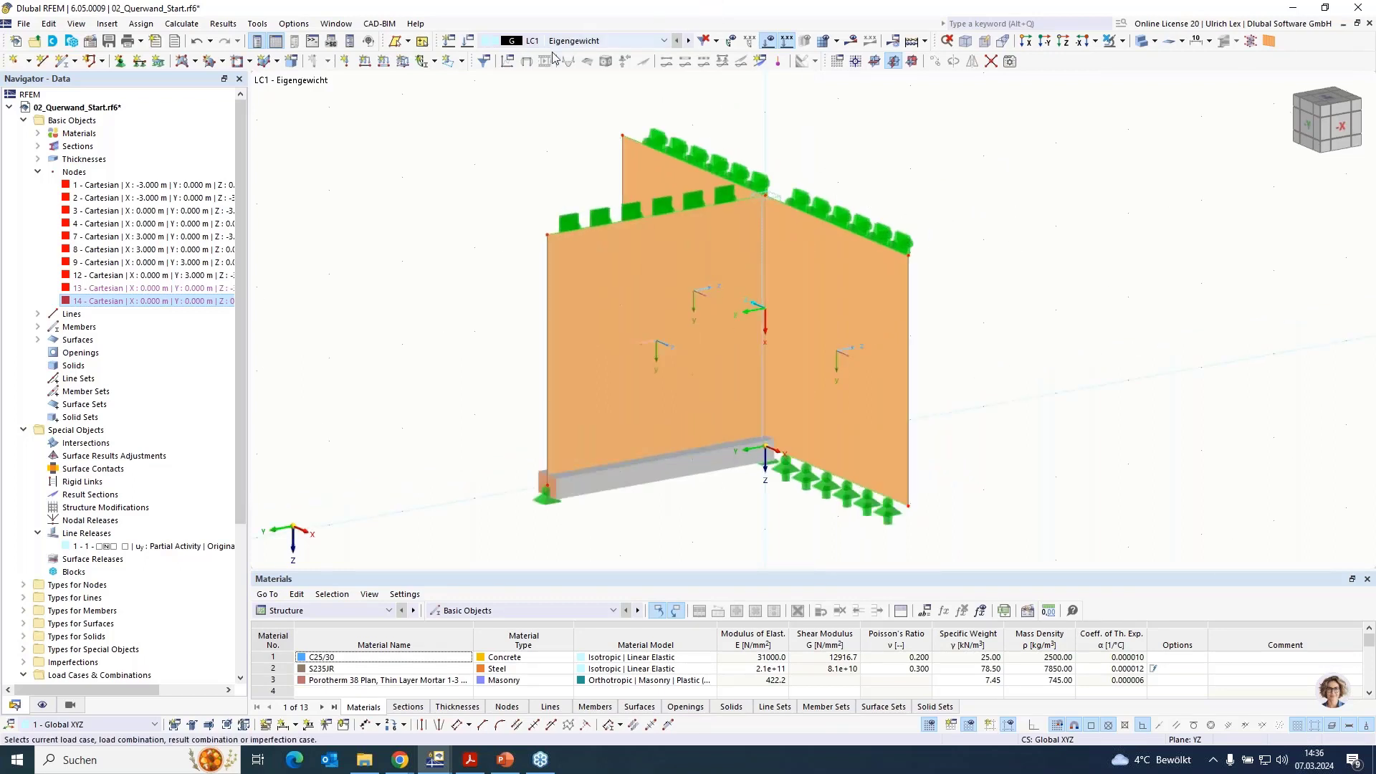
{"action": "left_click", "coordinate": [365, 60]}
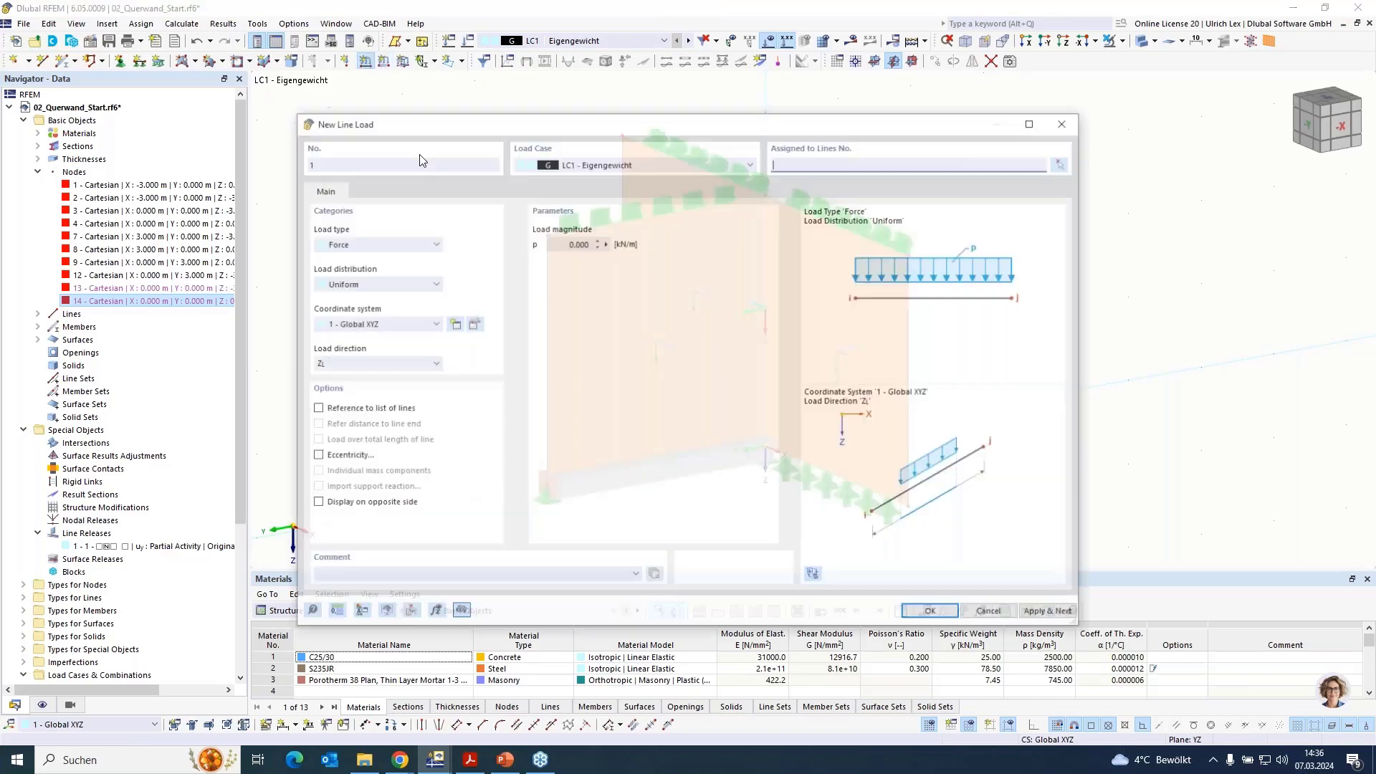
{"action": "left_click", "coordinate": [533, 242]}
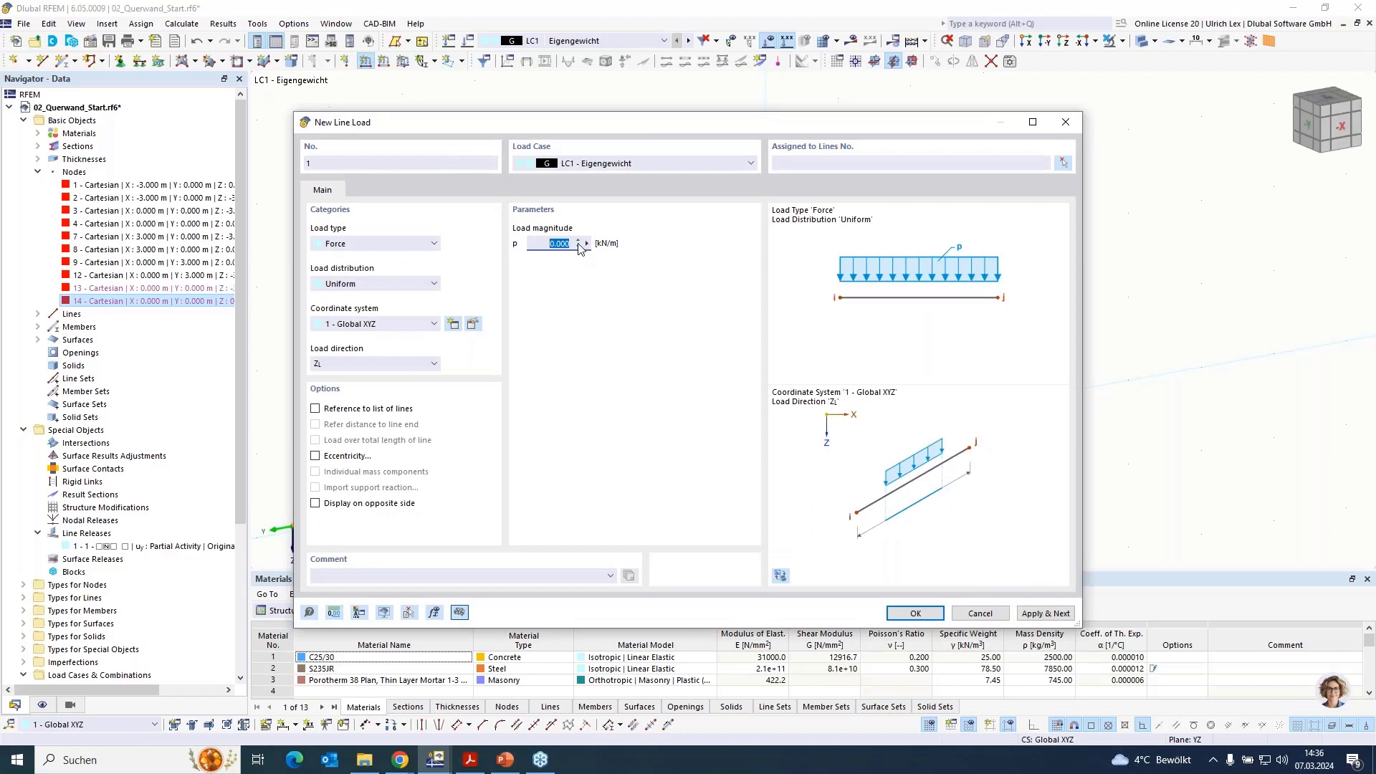
{"action": "type", "text": "5"}
{"action": "left_click", "coordinate": [371, 370]}
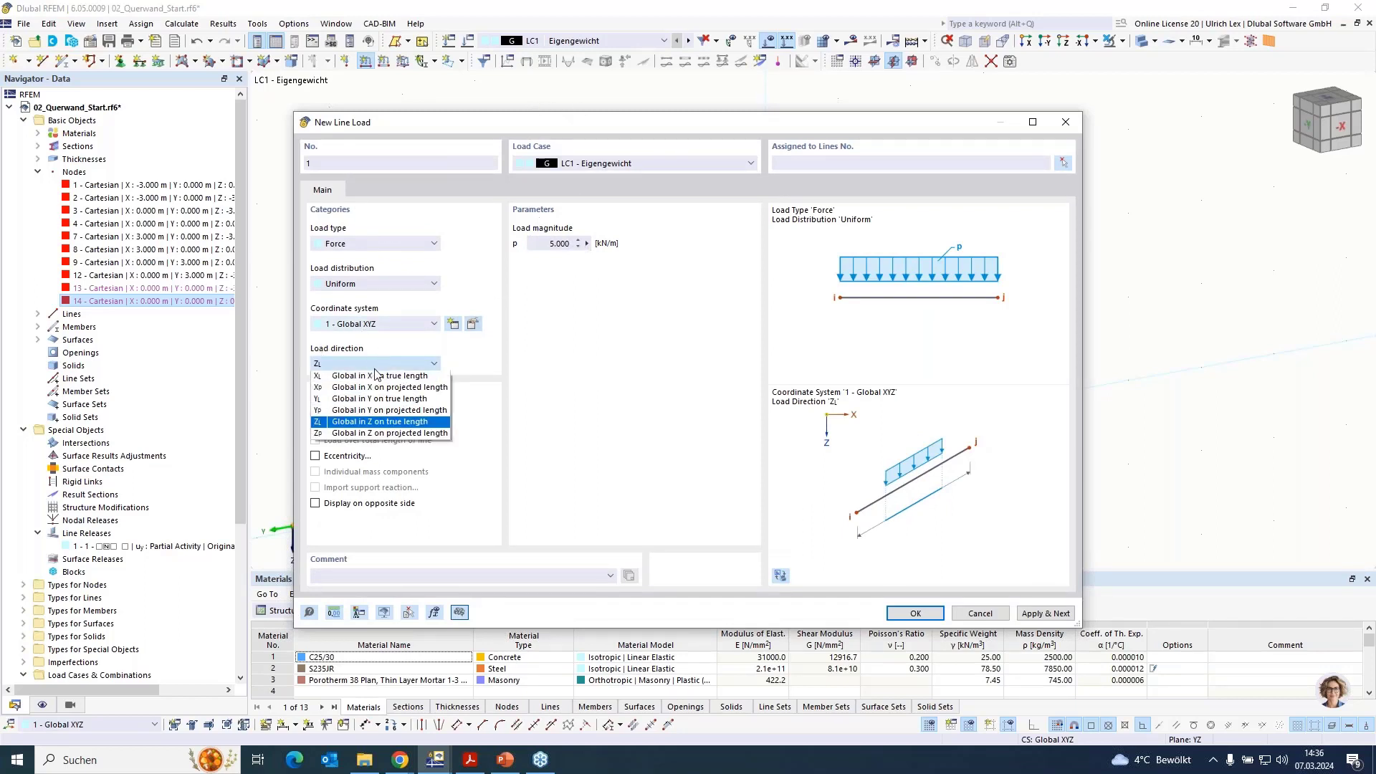
{"action": "left_click", "coordinate": [398, 402]}
{"action": "left_click", "coordinate": [1061, 164]}
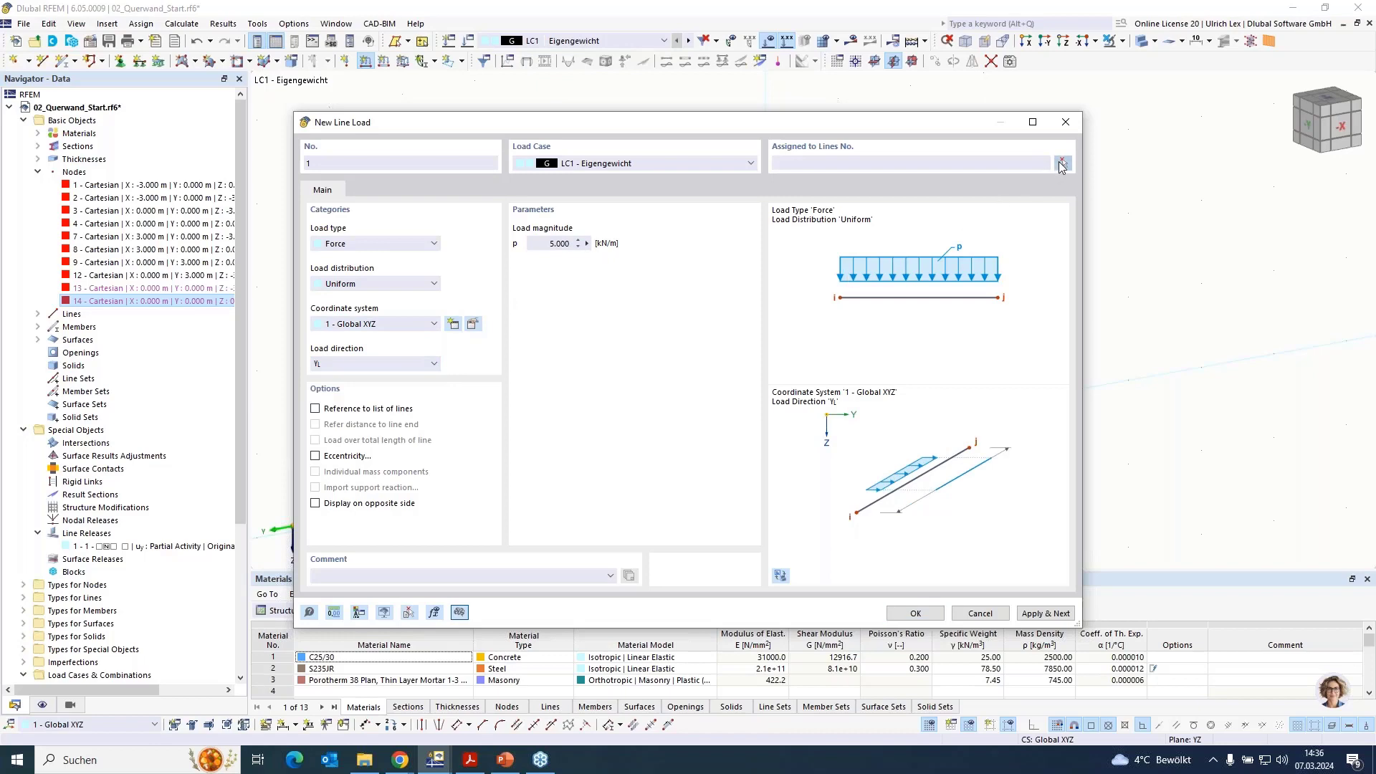
{"action": "left_click", "coordinate": [661, 217]}
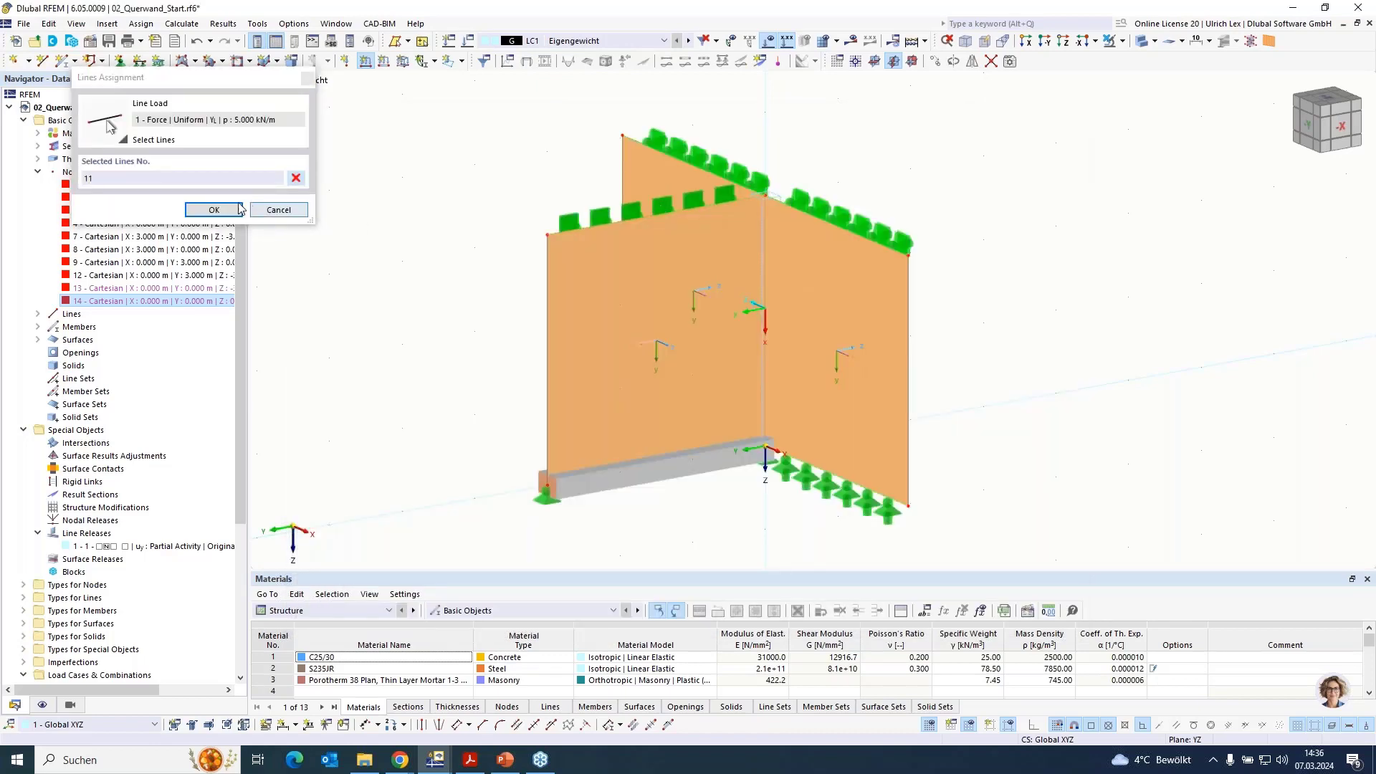
{"action": "left_click", "coordinate": [213, 209]}
{"action": "left_click", "coordinate": [916, 613]}
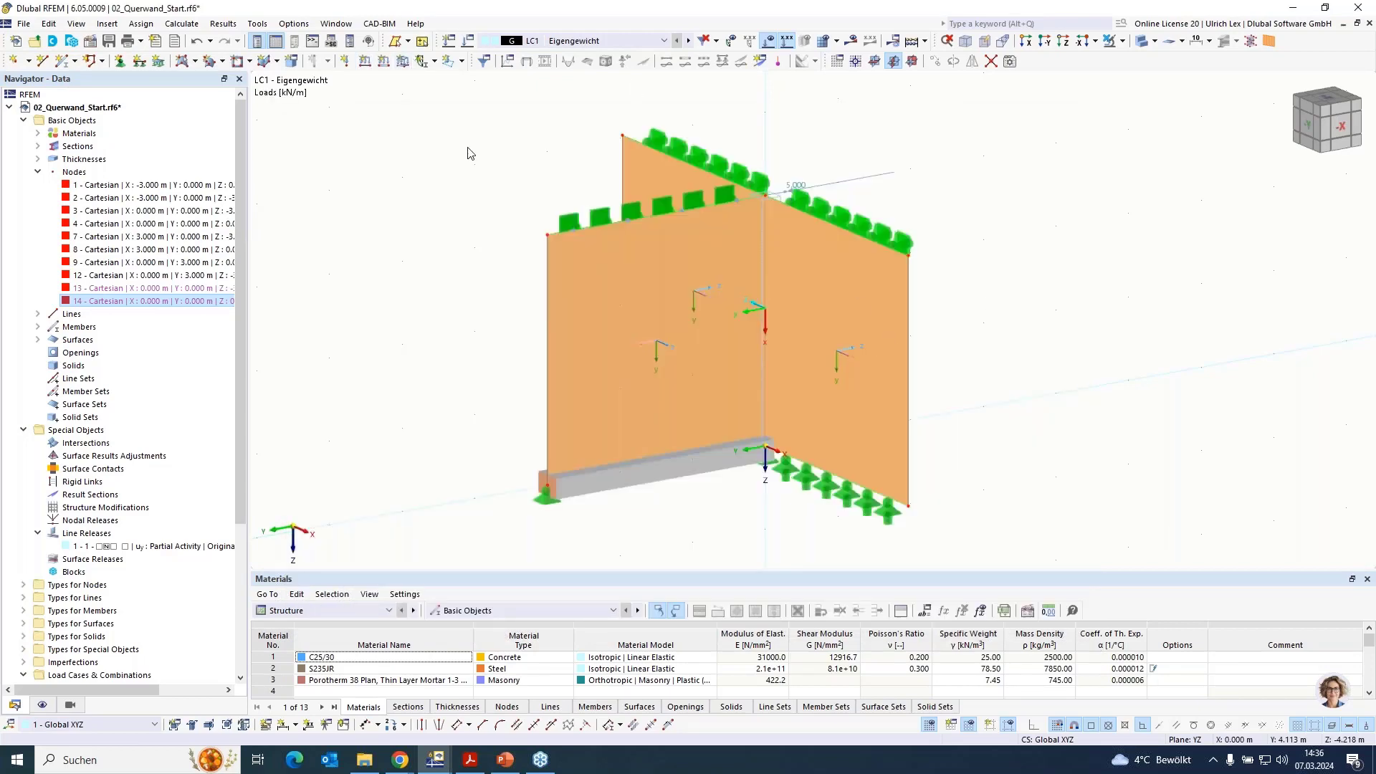
Calculate load case LC1 and display the global deformations of the connected walls.
{"action": "left_click", "coordinate": [852, 43]}
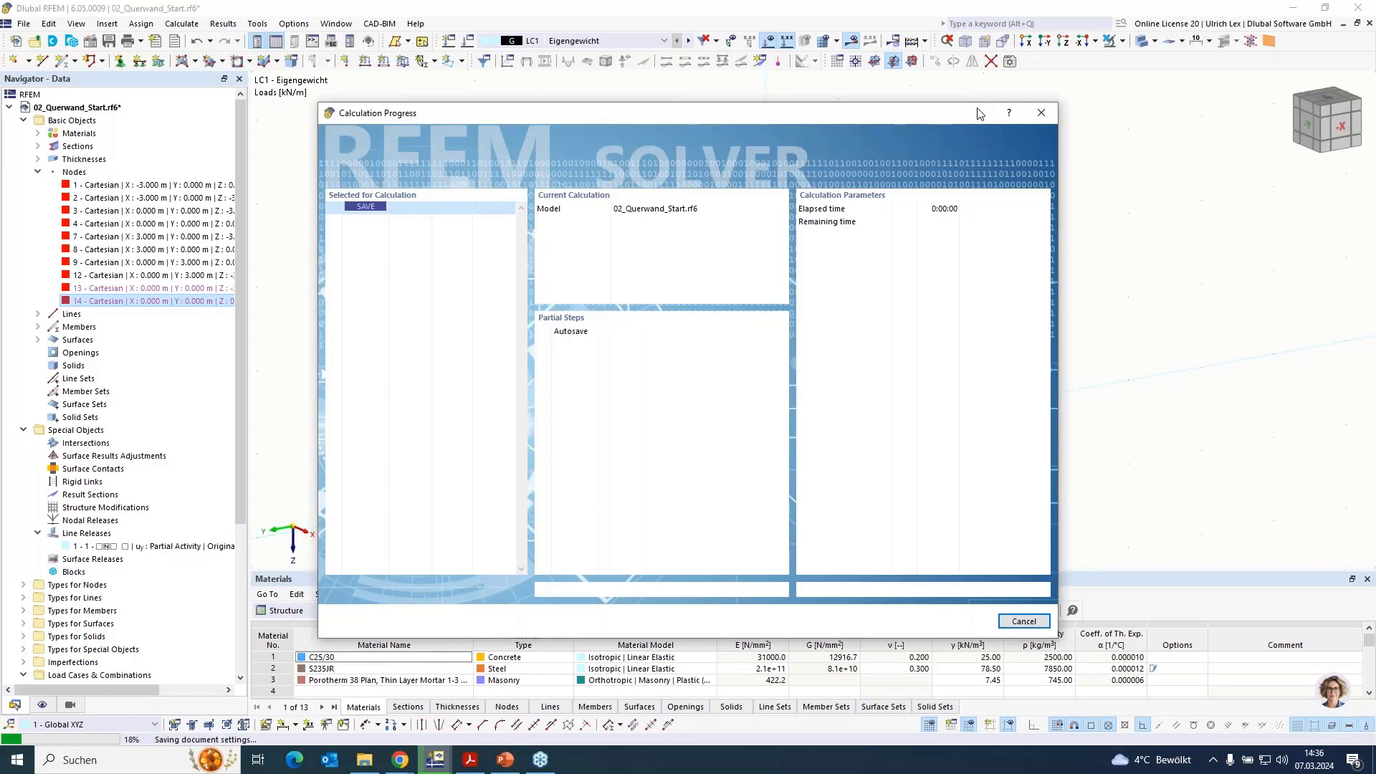
{"action": "left_click_drag", "start_coordinate": [850, 116], "coordinate": [1110, 85]}
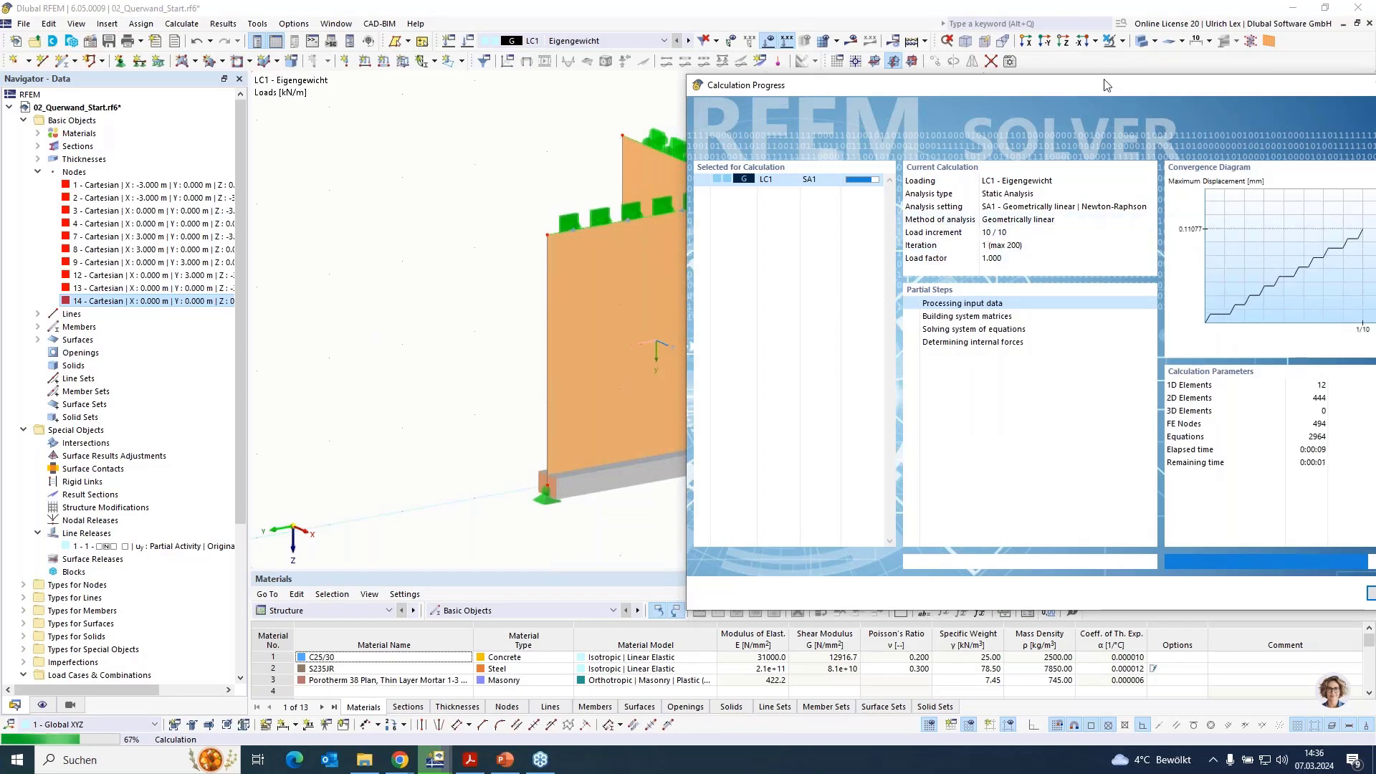
{"action": "left_click_drag", "start_coordinate": [1071, 81], "coordinate": [1022, 60]}
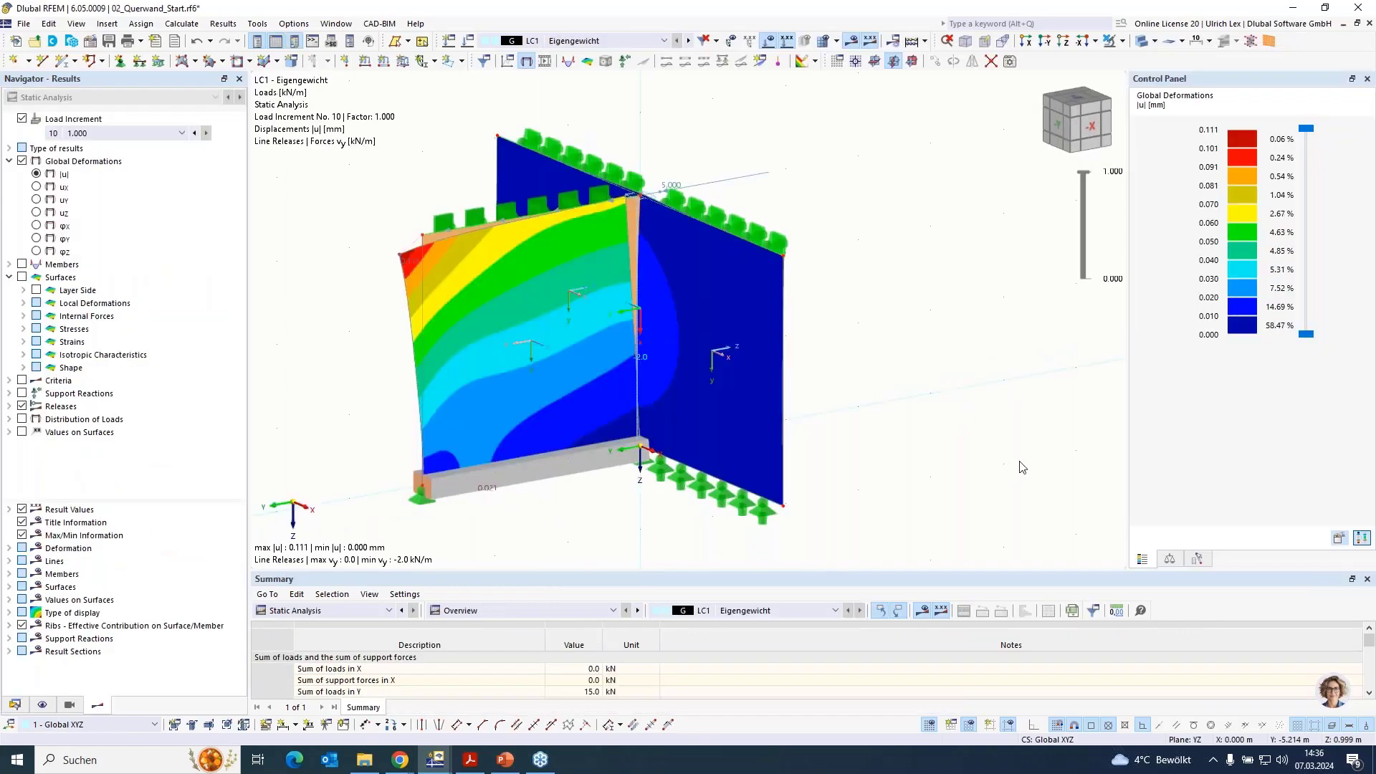
{"action": "middle_click_drag", "start_coordinate": [917, 458], "coordinate": [889, 458], "text": "ctrl"}
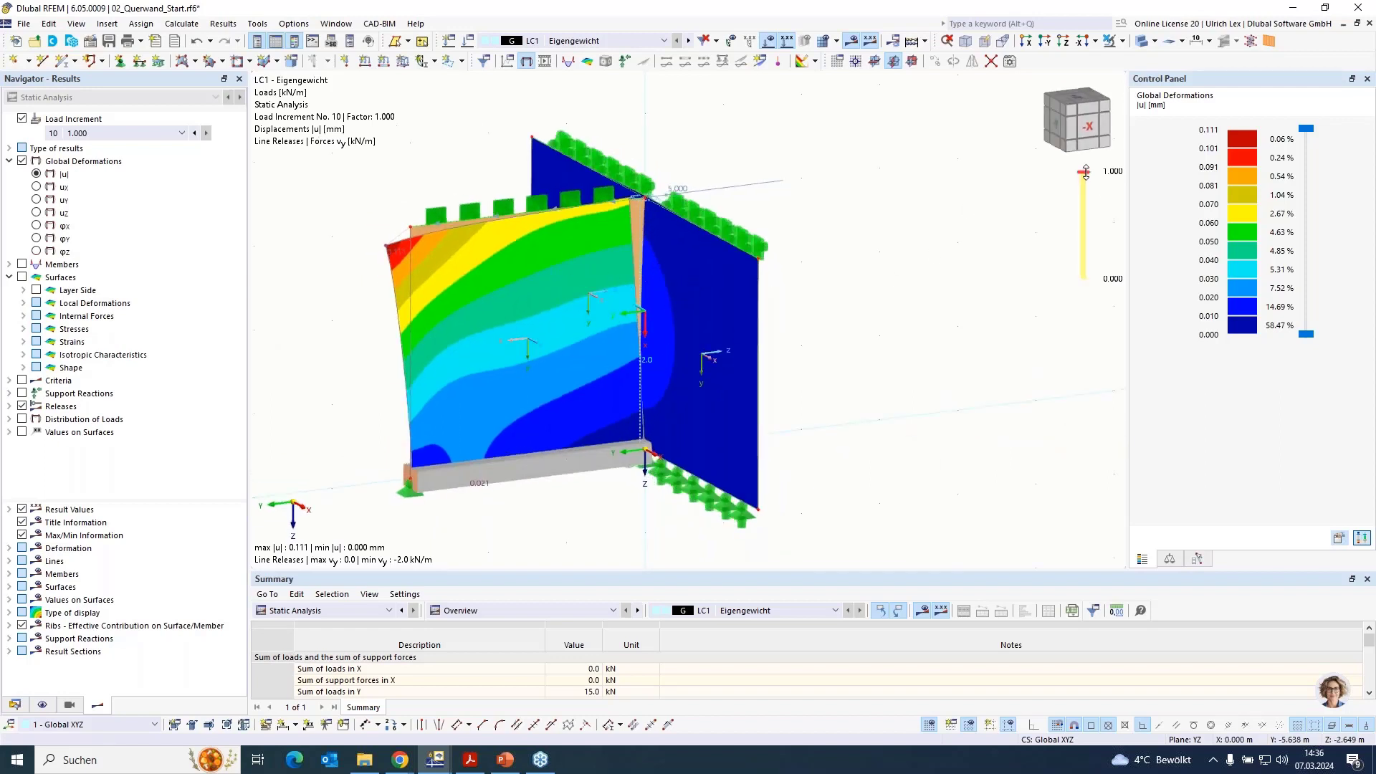
Compare the LC1 deformations at the wall junction from load increment 1 (factor 0.100) up to increment 10 (factor 1.000).
{"action": "left_click_drag", "start_coordinate": [1087, 181], "coordinate": [1079, 273]}
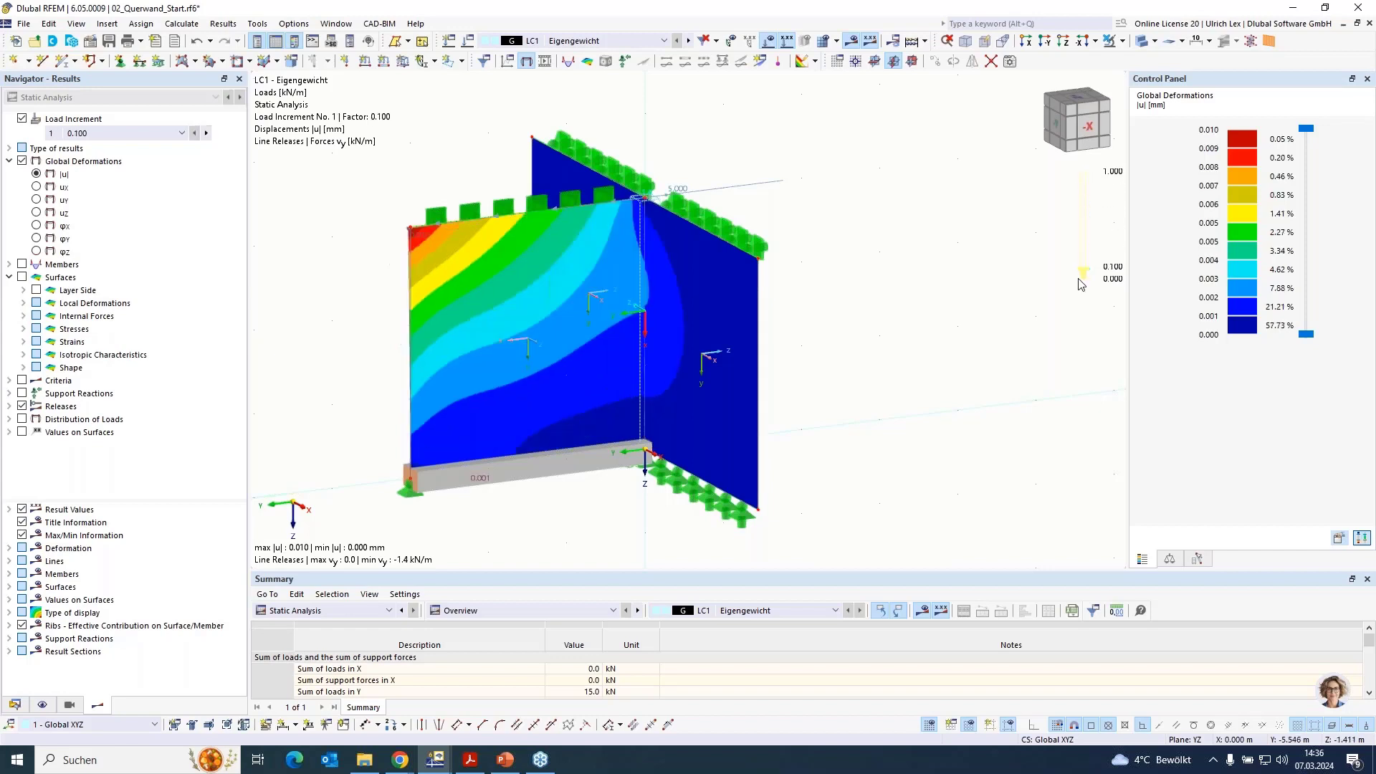
{"action": "middle_click_drag", "start_coordinate": [843, 412], "coordinate": [729, 351], "text": "ctrl"}
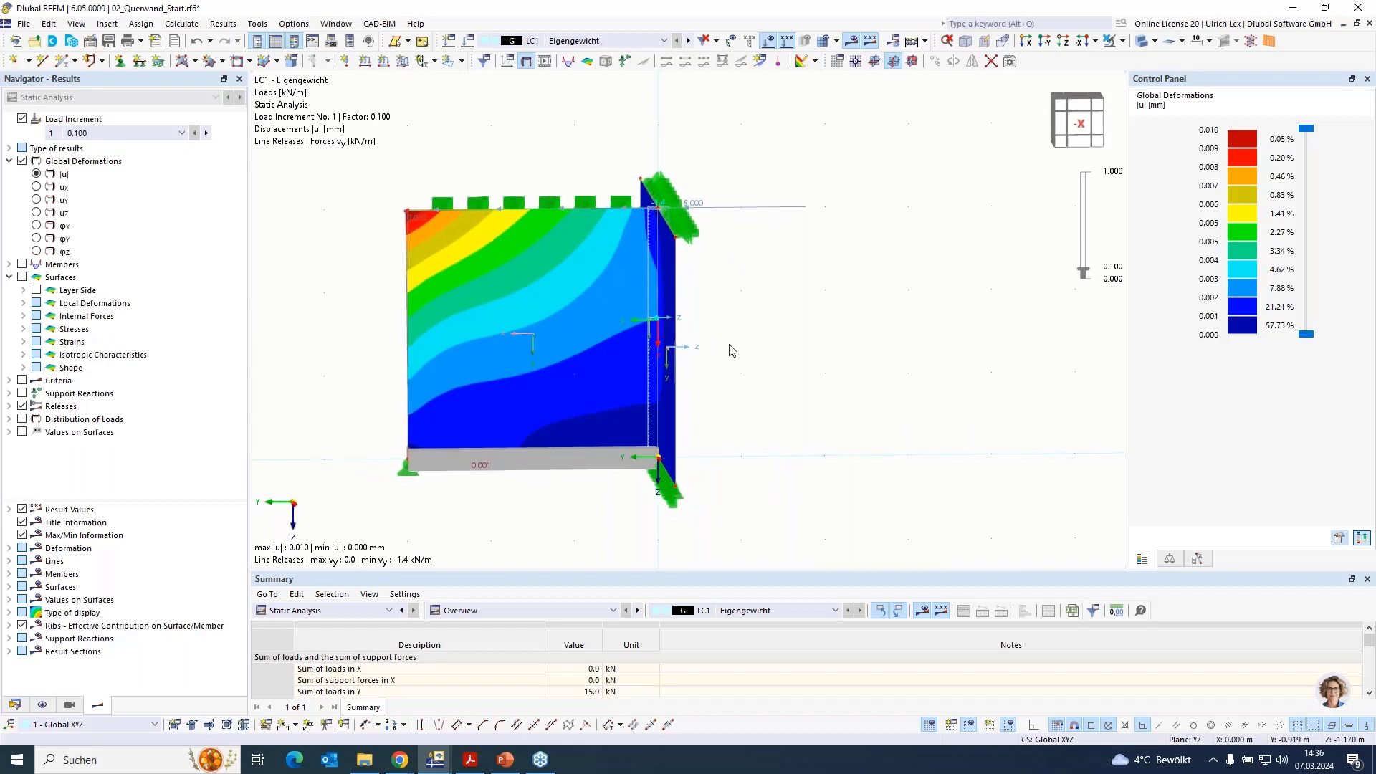
{"action": "scroll", "coordinate": [660, 220], "scroll_direction": "up", "scroll_amount": 2}
{"action": "scroll", "coordinate": [660, 221], "scroll_direction": "up", "scroll_amount": 2}
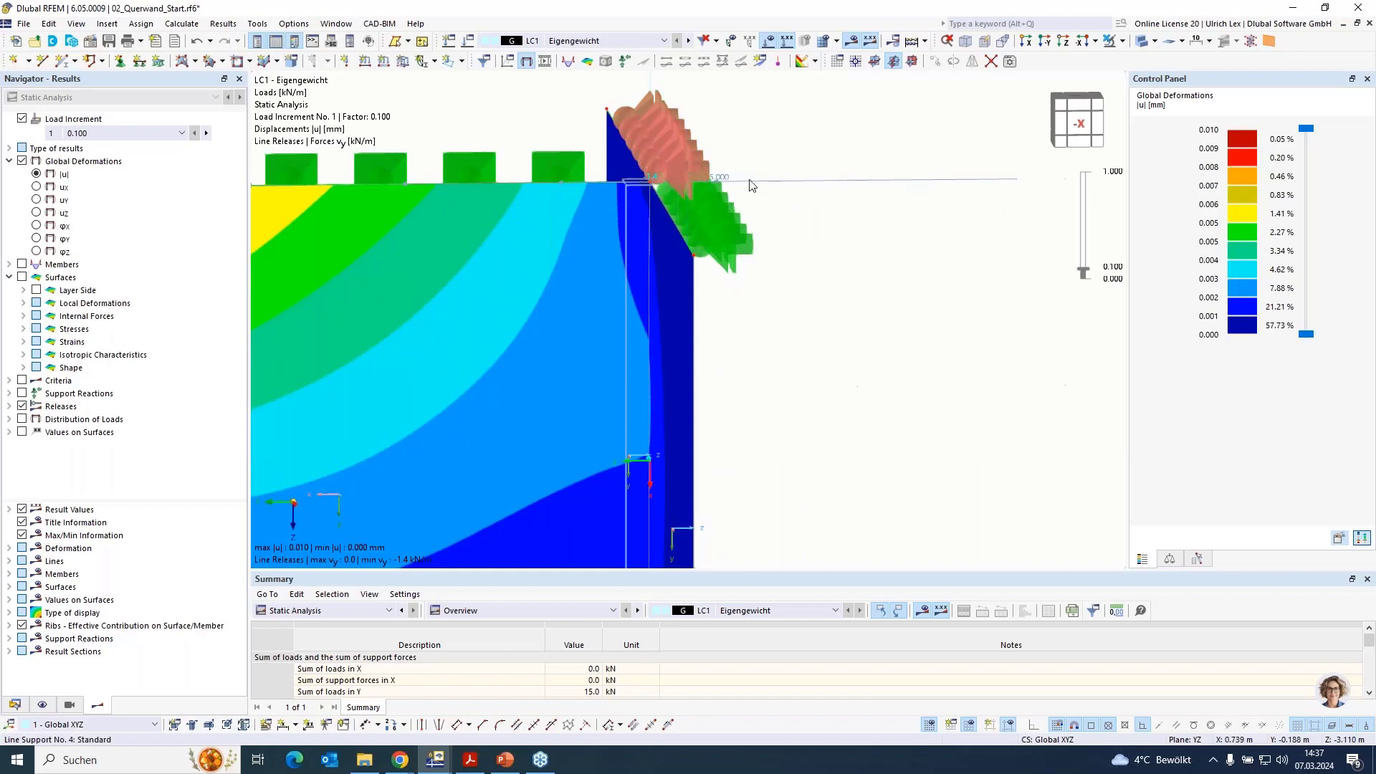
{"action": "scroll", "coordinate": [958, 160], "scroll_direction": "down", "scroll_amount": 3}
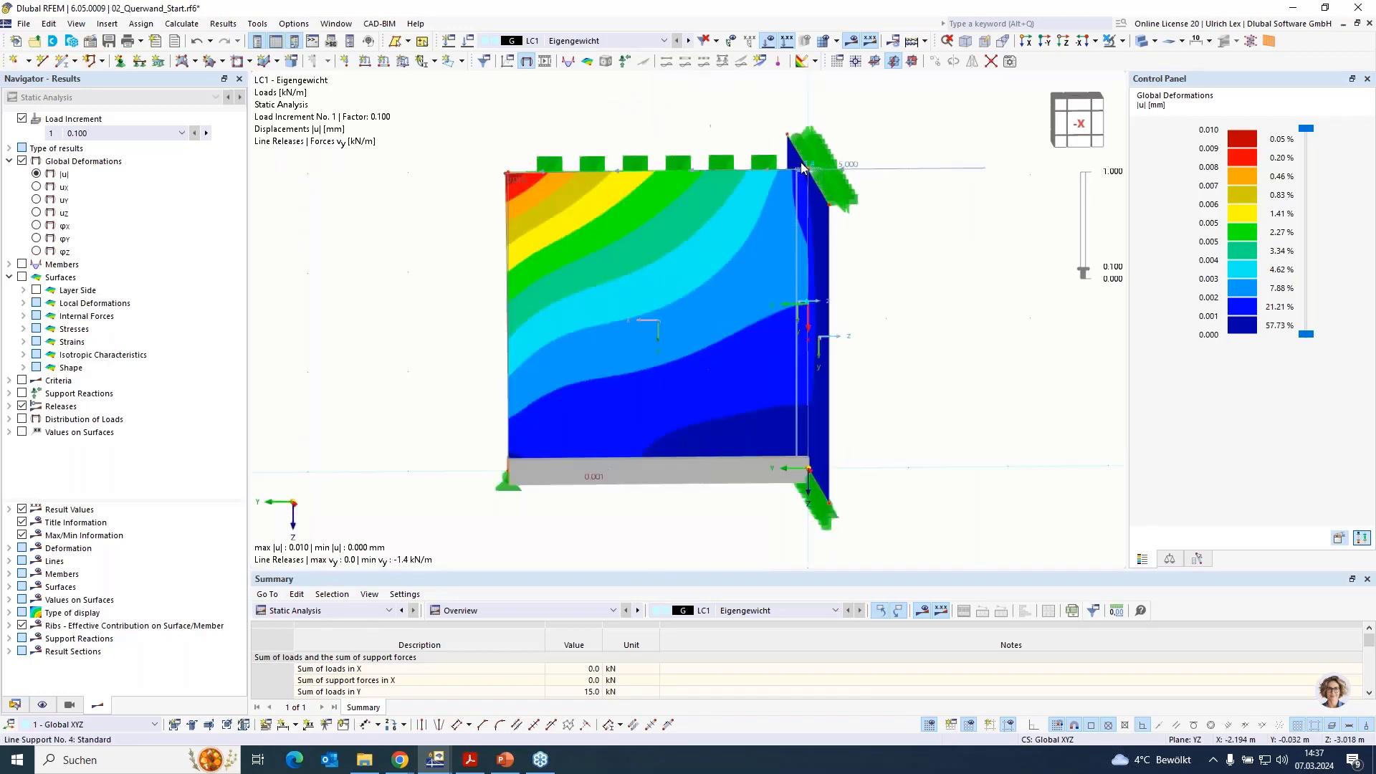
{"action": "scroll", "coordinate": [1085, 269], "scroll_direction": "up", "scroll_amount": 1}
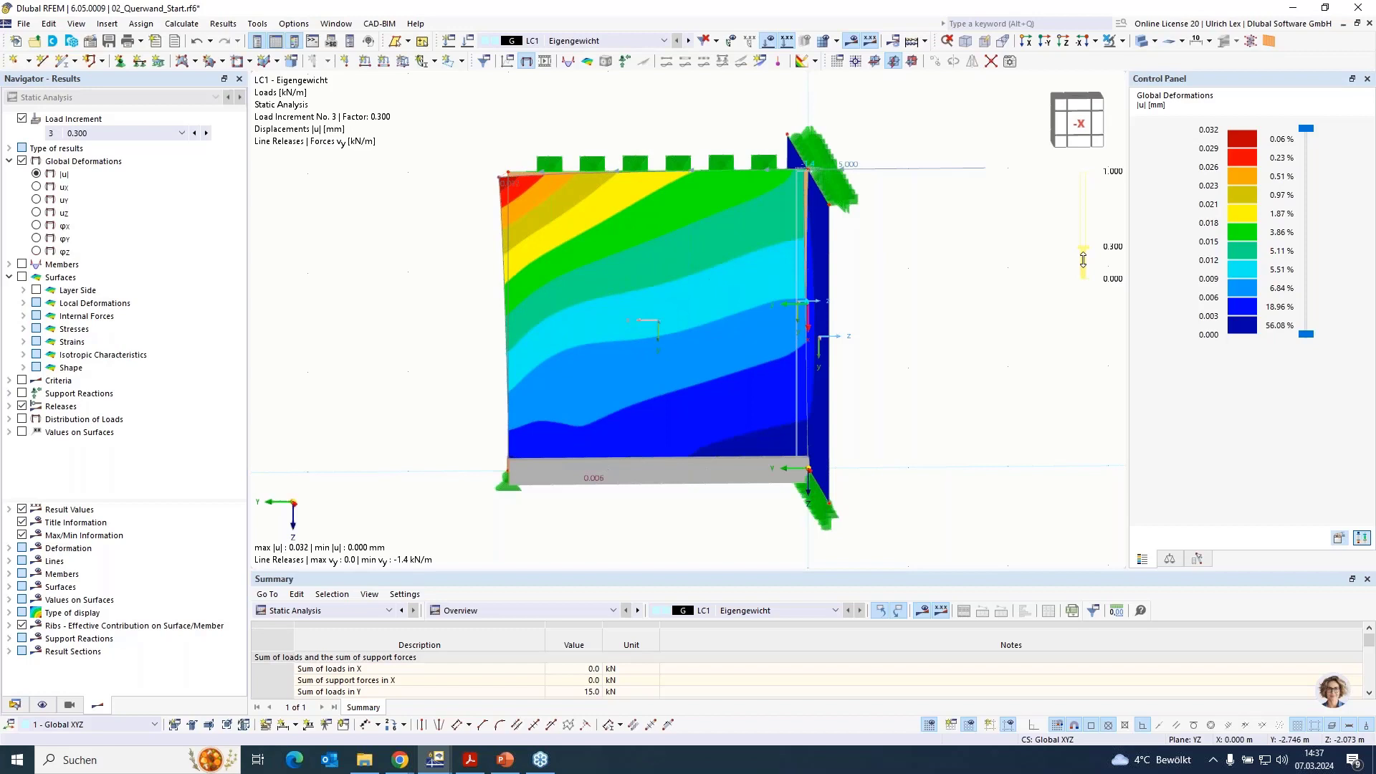
{"action": "left_click_drag", "start_coordinate": [1082, 260], "coordinate": [1082, 237]}
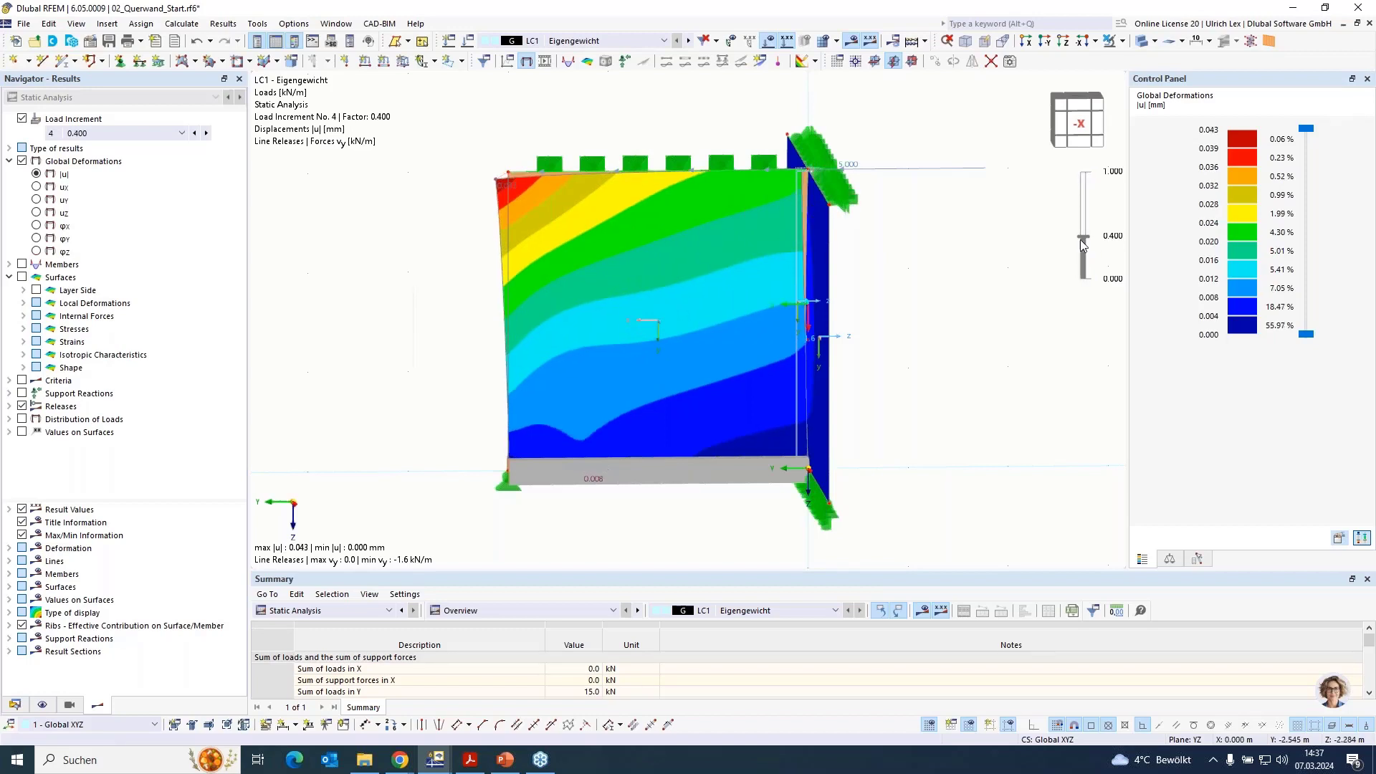
{"action": "scroll", "coordinate": [1086, 235], "scroll_direction": "up", "scroll_amount": 3}
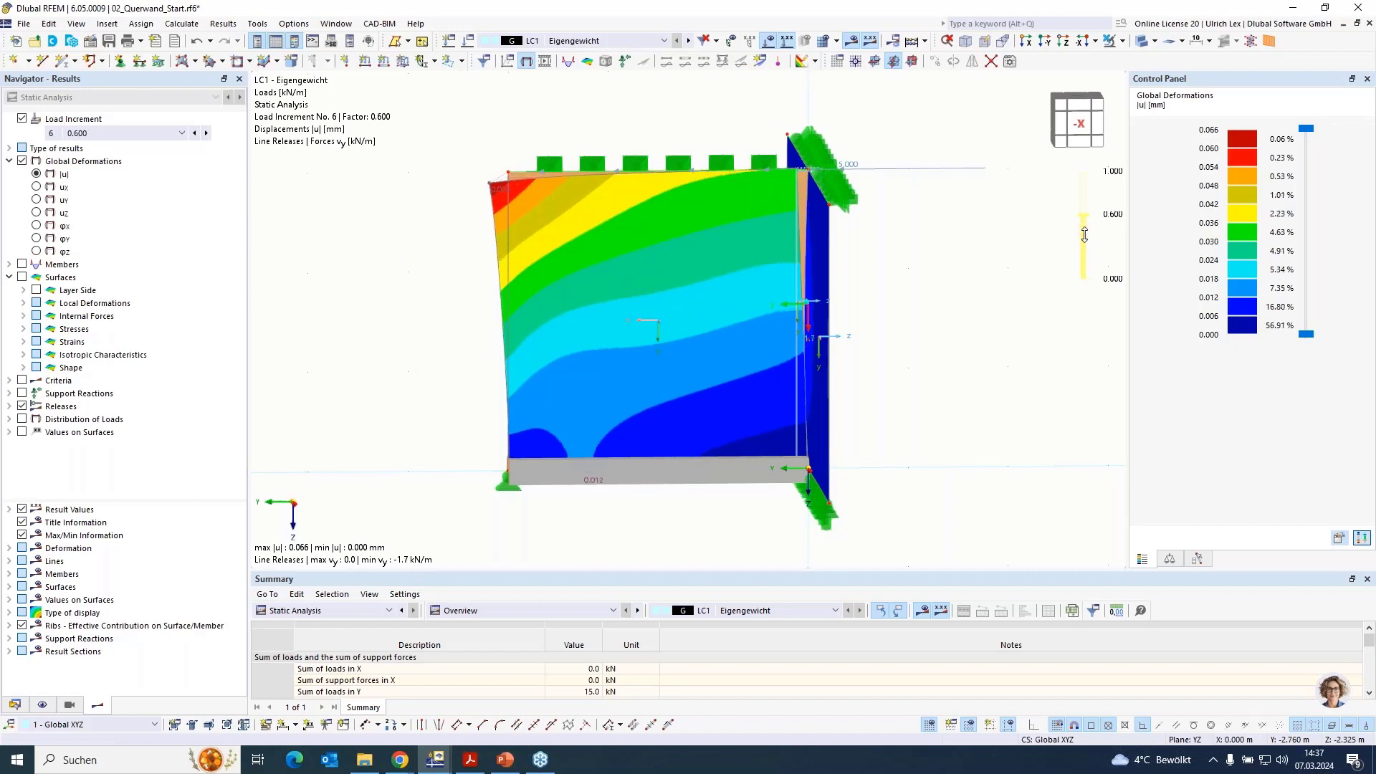
{"action": "scroll", "coordinate": [1084, 235], "scroll_direction": "up", "scroll_amount": 3}
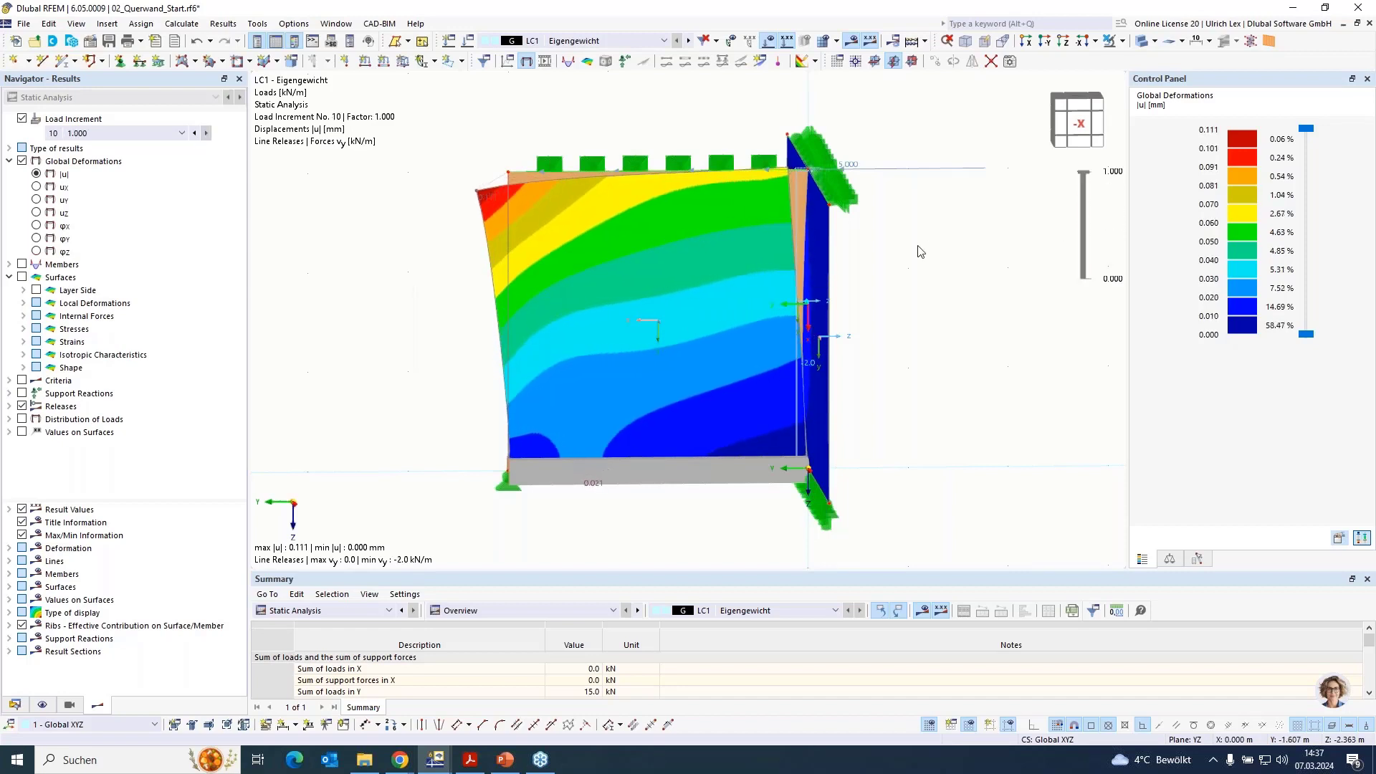
Duplicate load case LC1 "Eigengewicht" together with its line load as LC2.
{"action": "middle_click_drag", "start_coordinate": [565, 369], "coordinate": [433, 377], "text": "ctrl"}
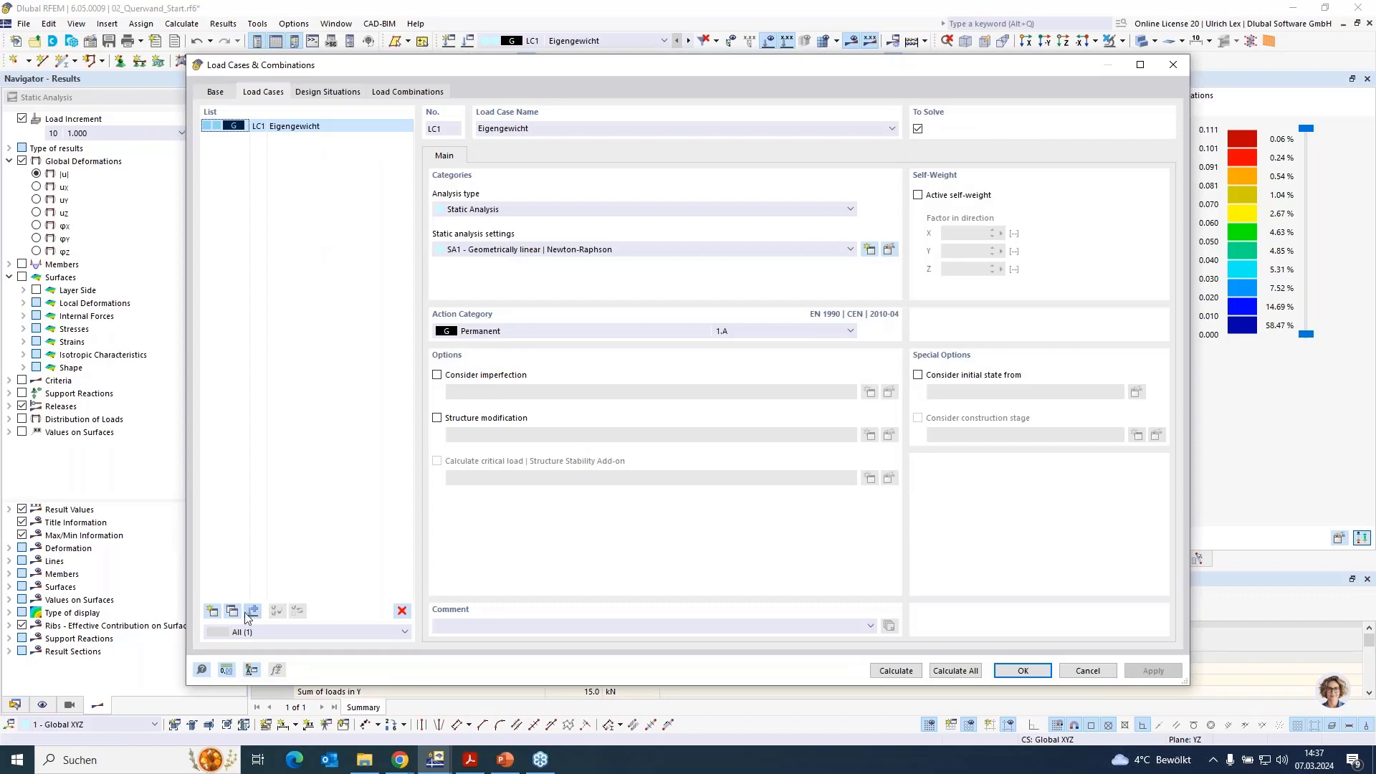
{"action": "left_click", "coordinate": [232, 611]}
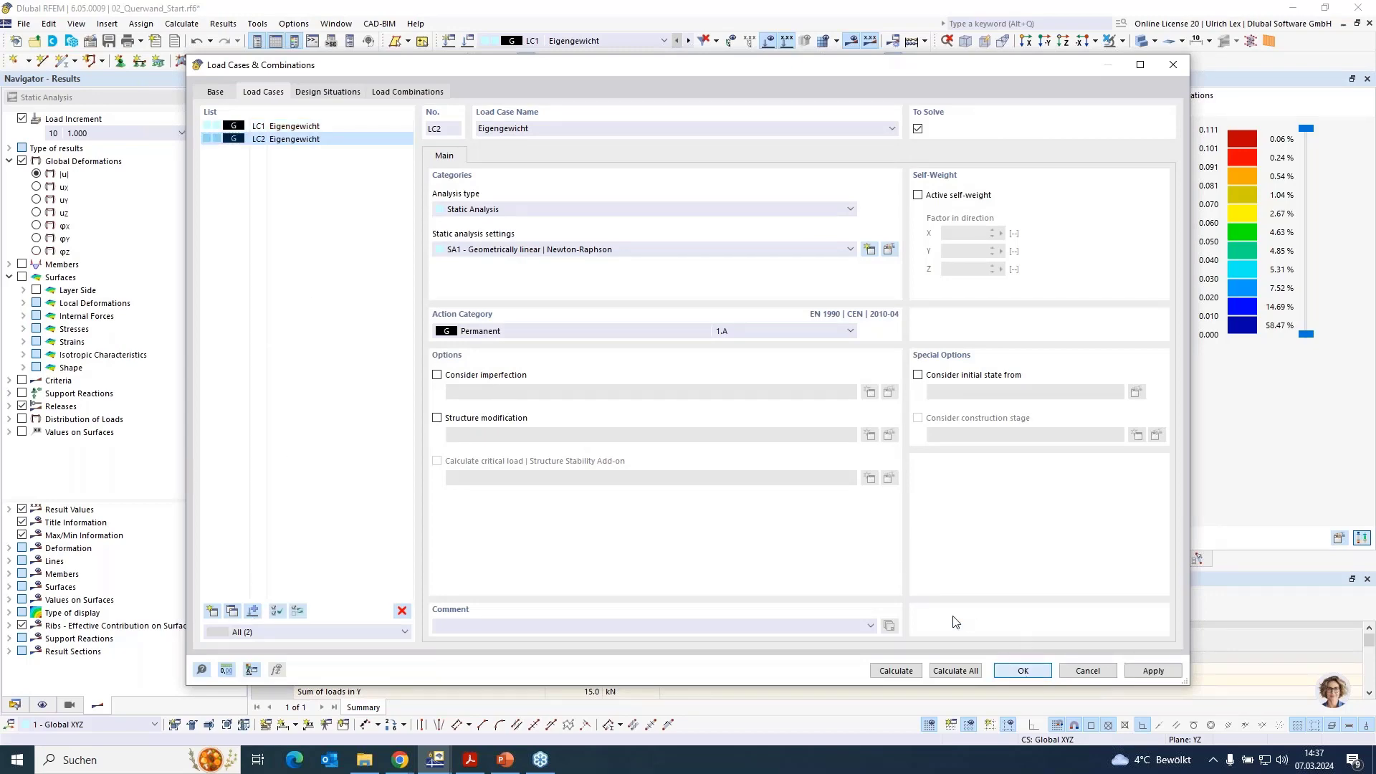
{"action": "left_click", "coordinate": [1023, 671]}
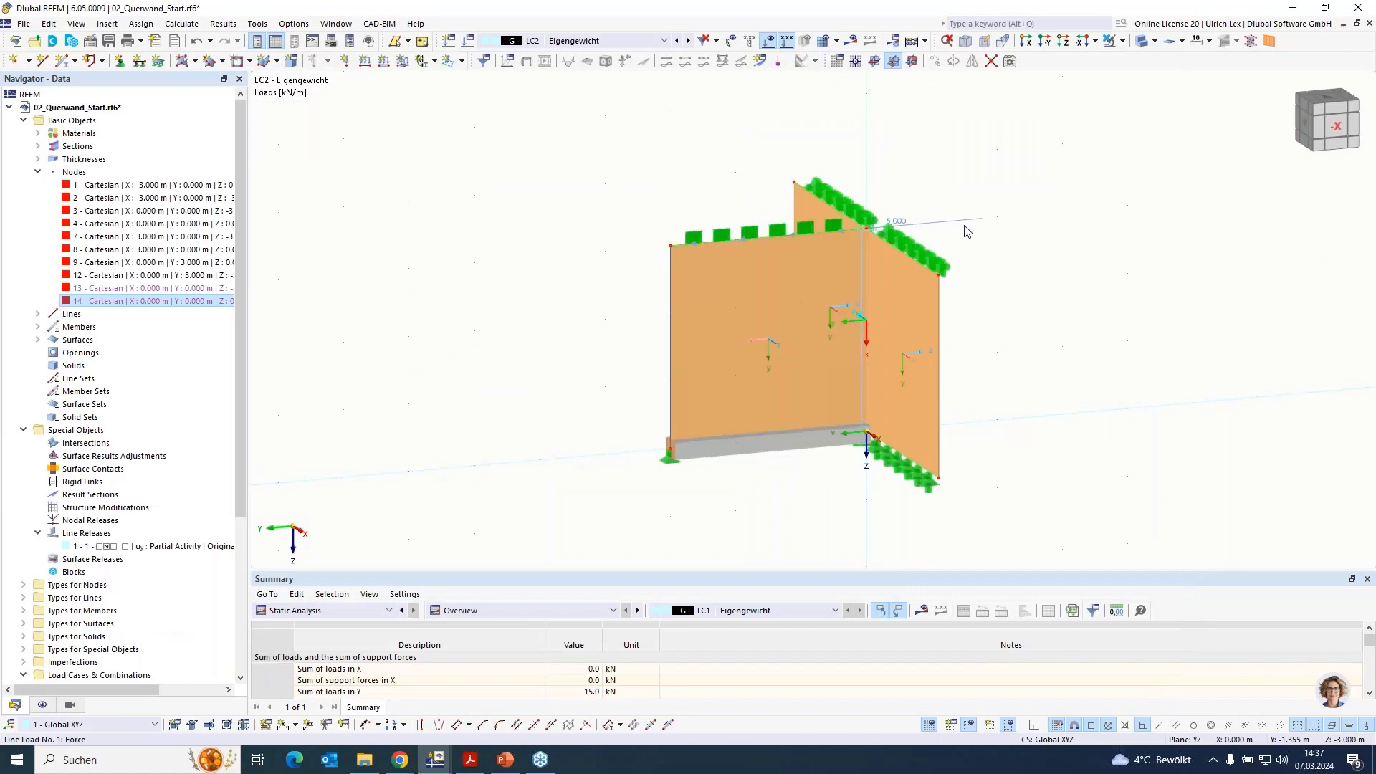
Reverse the direction of the 5 kN/m line load on the cross wall's top line 11 in LC2.
{"action": "double_click", "coordinate": [967, 224]}
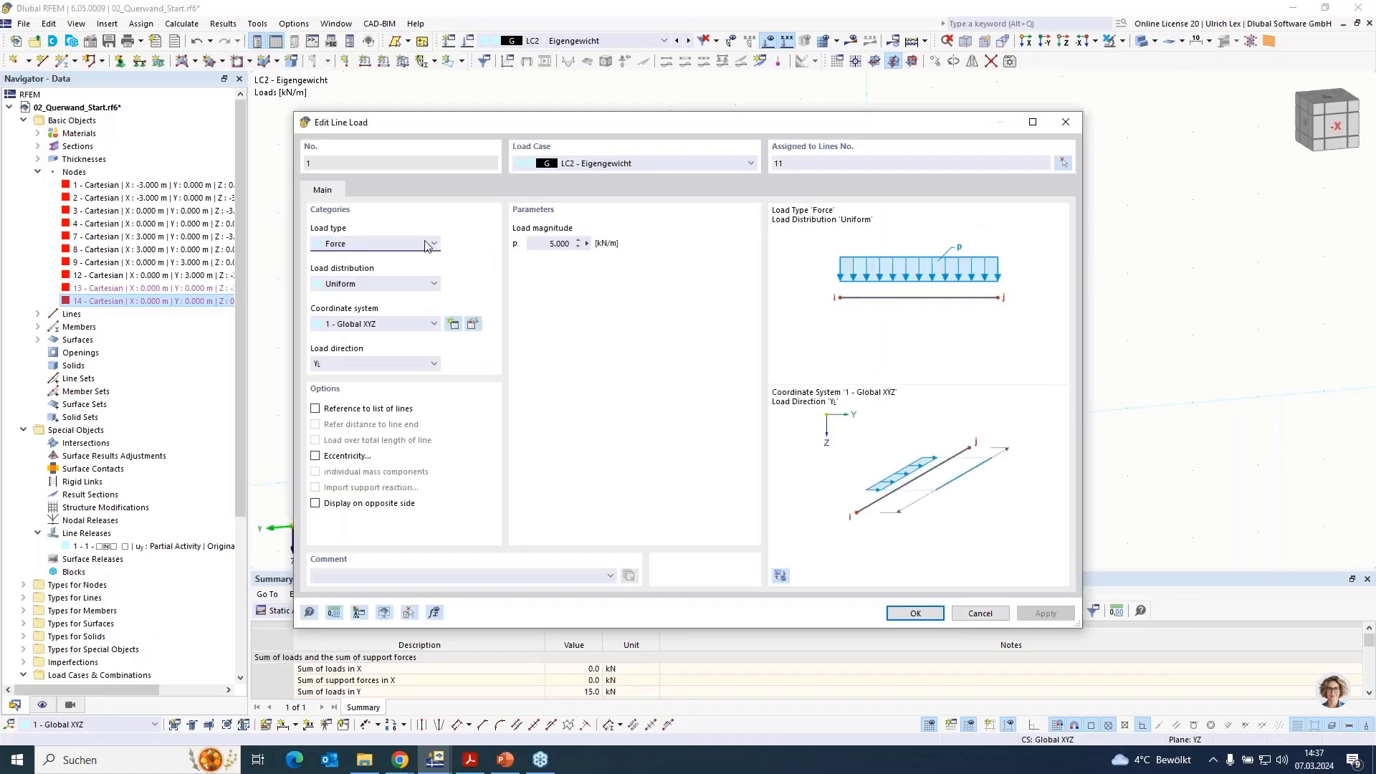
{"action": "left_click", "coordinate": [547, 244]}
{"action": "key", "text": "Return"}
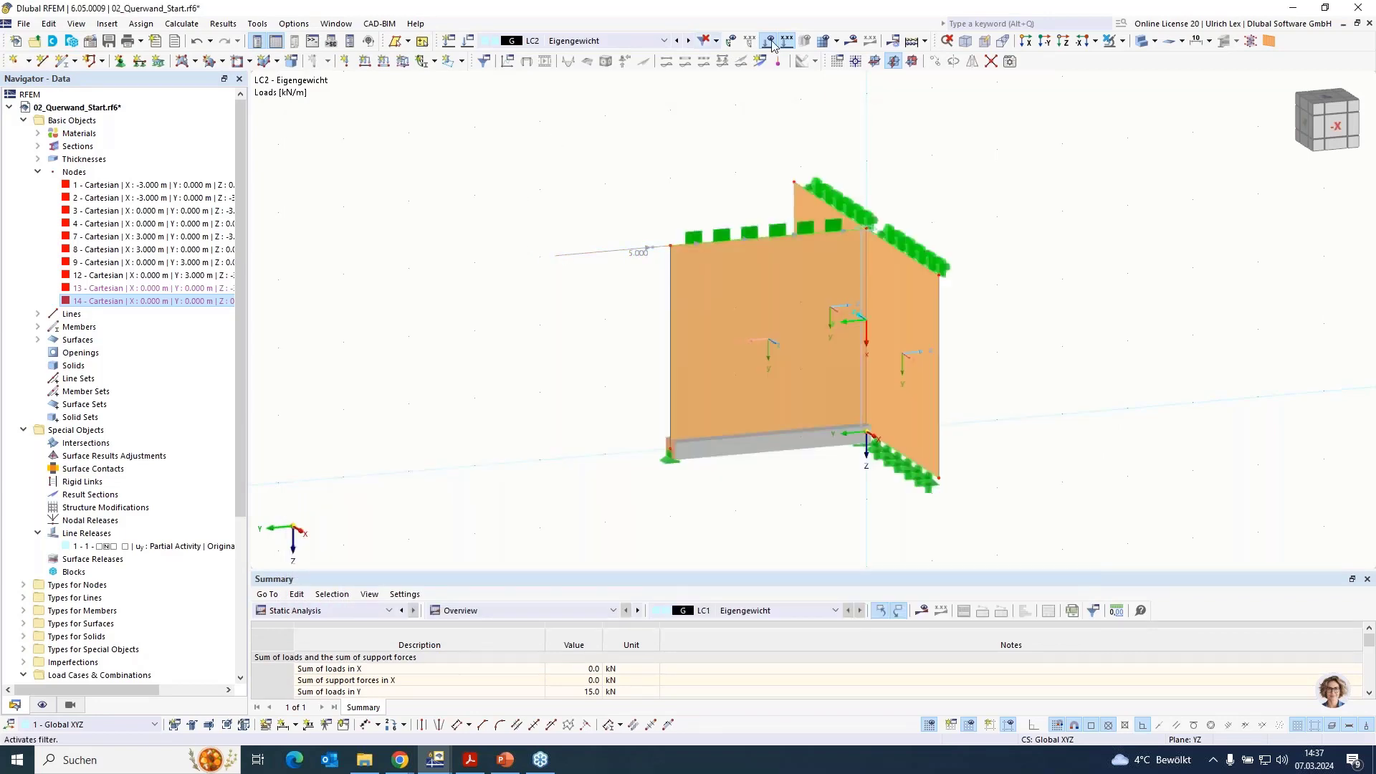
Calculate load case LC2 and examine its global deformations at the wall junction with the model in wireframe display.
{"action": "left_click", "coordinate": [850, 41]}
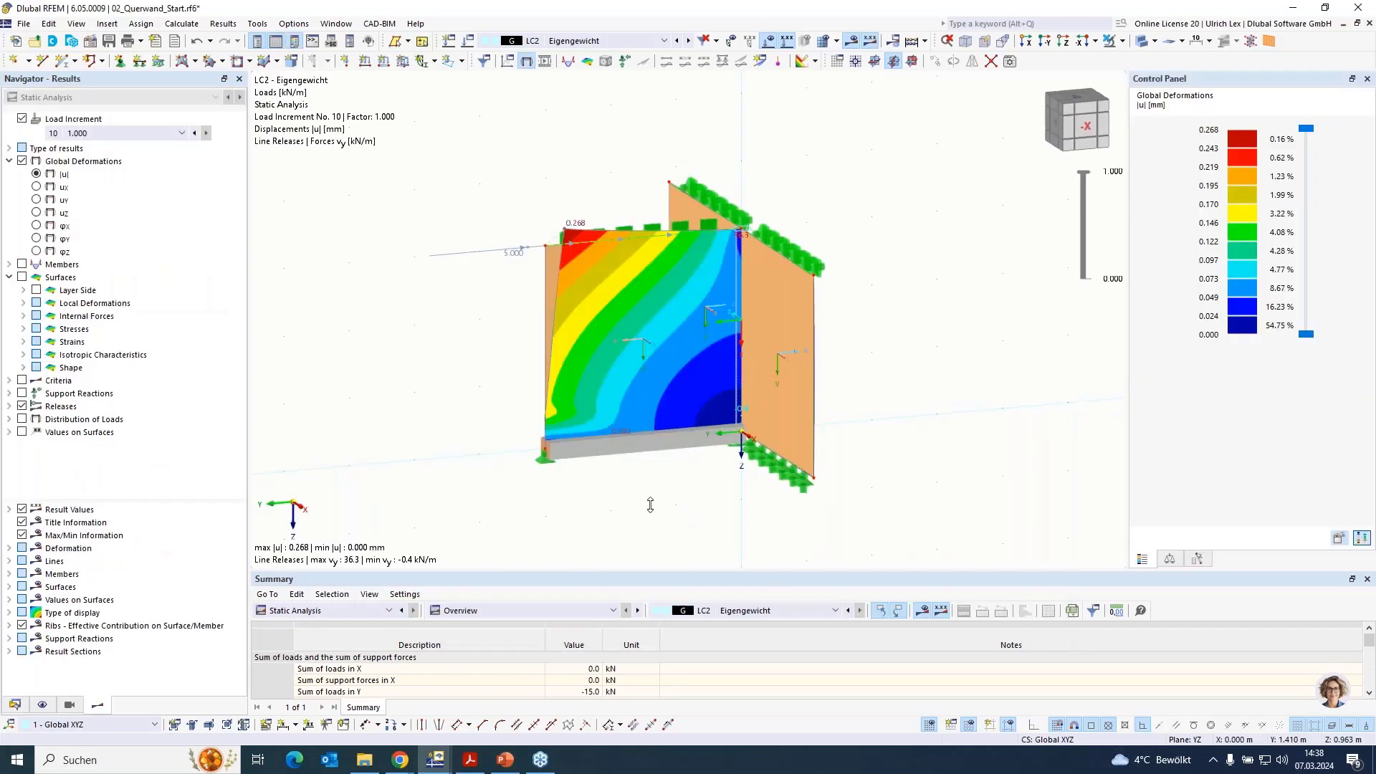
{"action": "middle_click_drag", "start_coordinate": [652, 506], "coordinate": [824, 531], "text": "ctrl"}
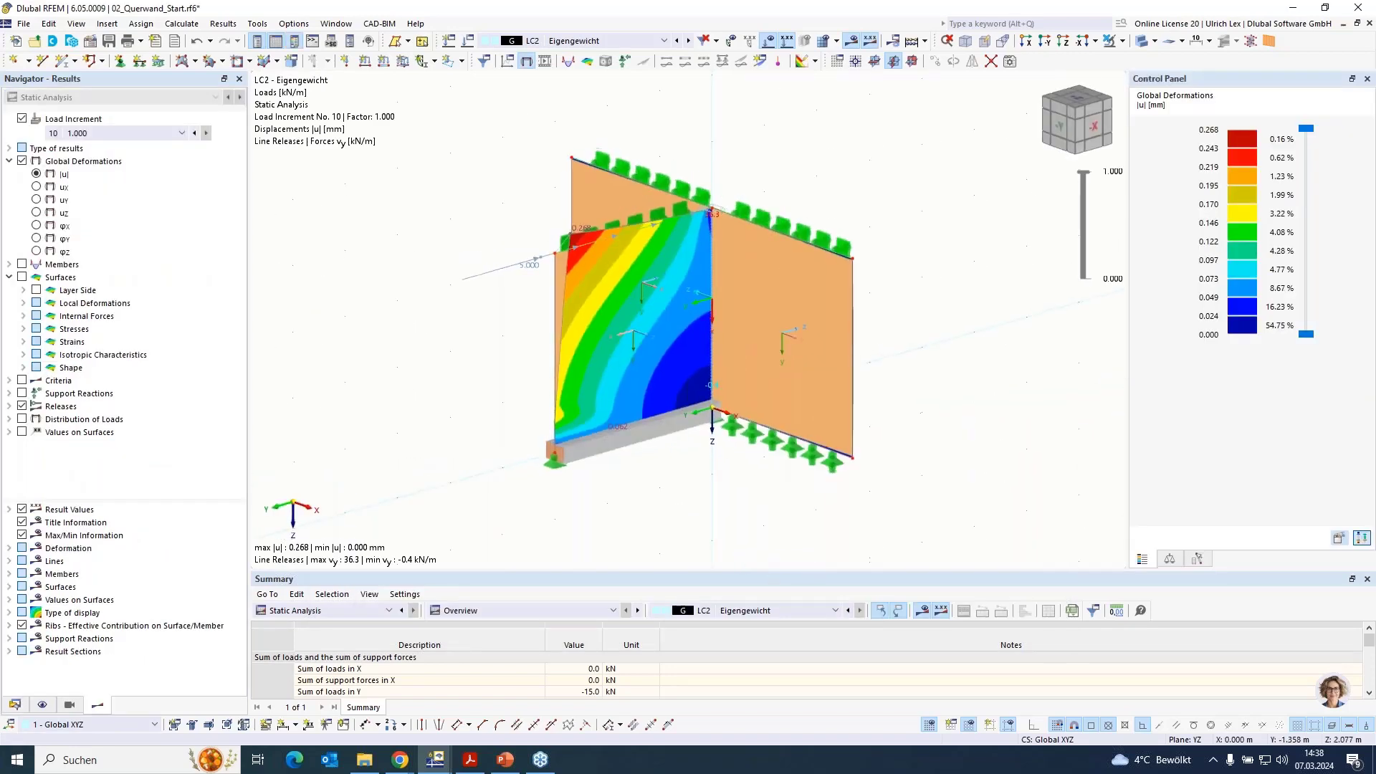
{"action": "left_click", "coordinate": [1138, 41]}
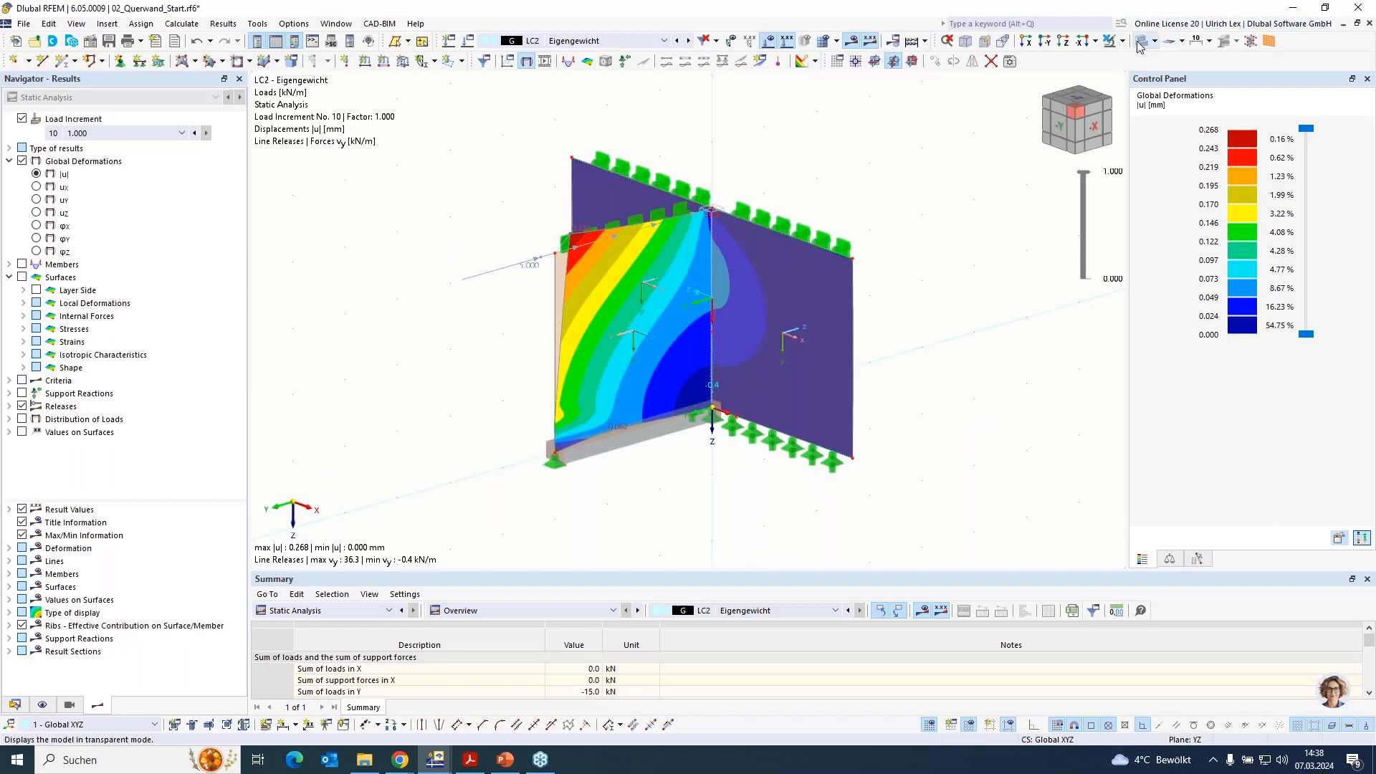
{"action": "left_click", "coordinate": [1139, 42]}
{"action": "middle_click_drag", "start_coordinate": [922, 460], "coordinate": [675, 364], "text": "shift"}
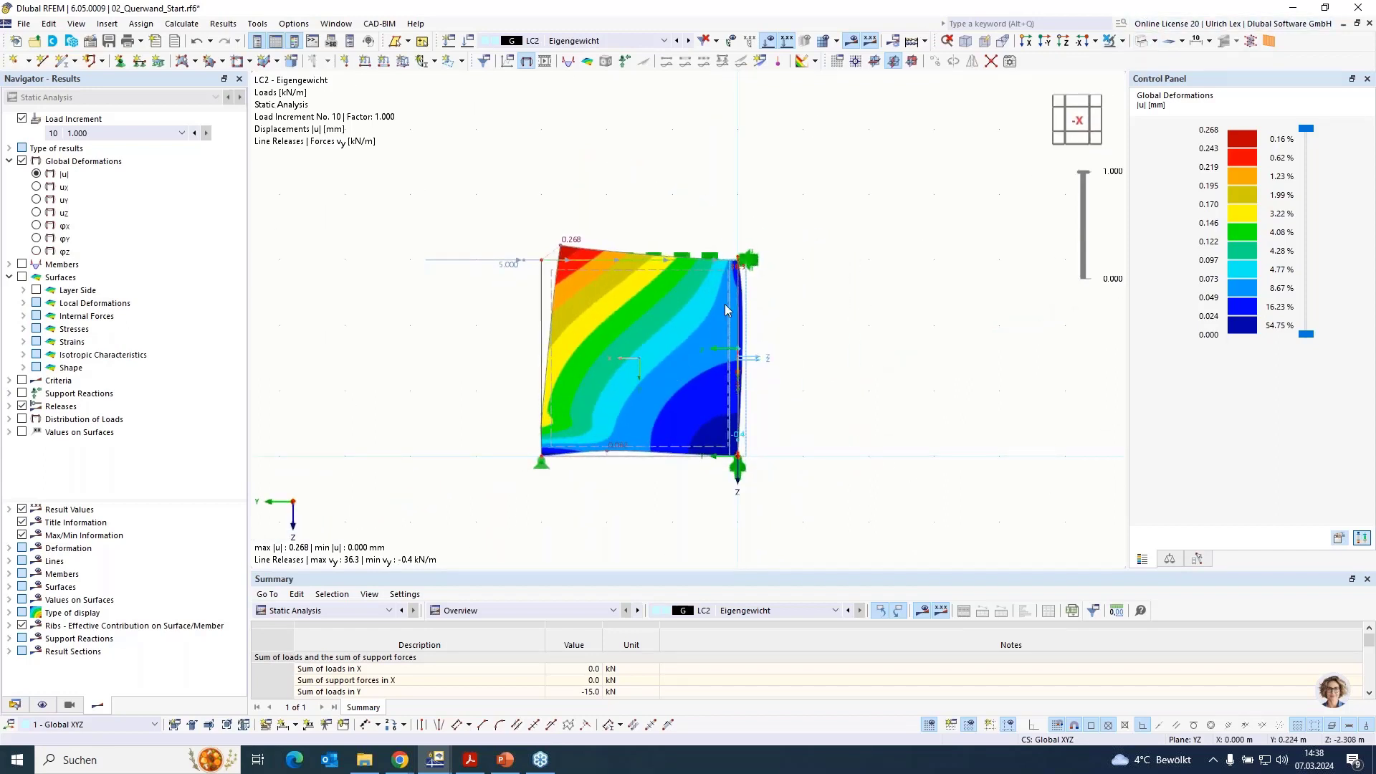
{"action": "scroll", "coordinate": [724, 304], "scroll_direction": "up", "scroll_amount": 3}
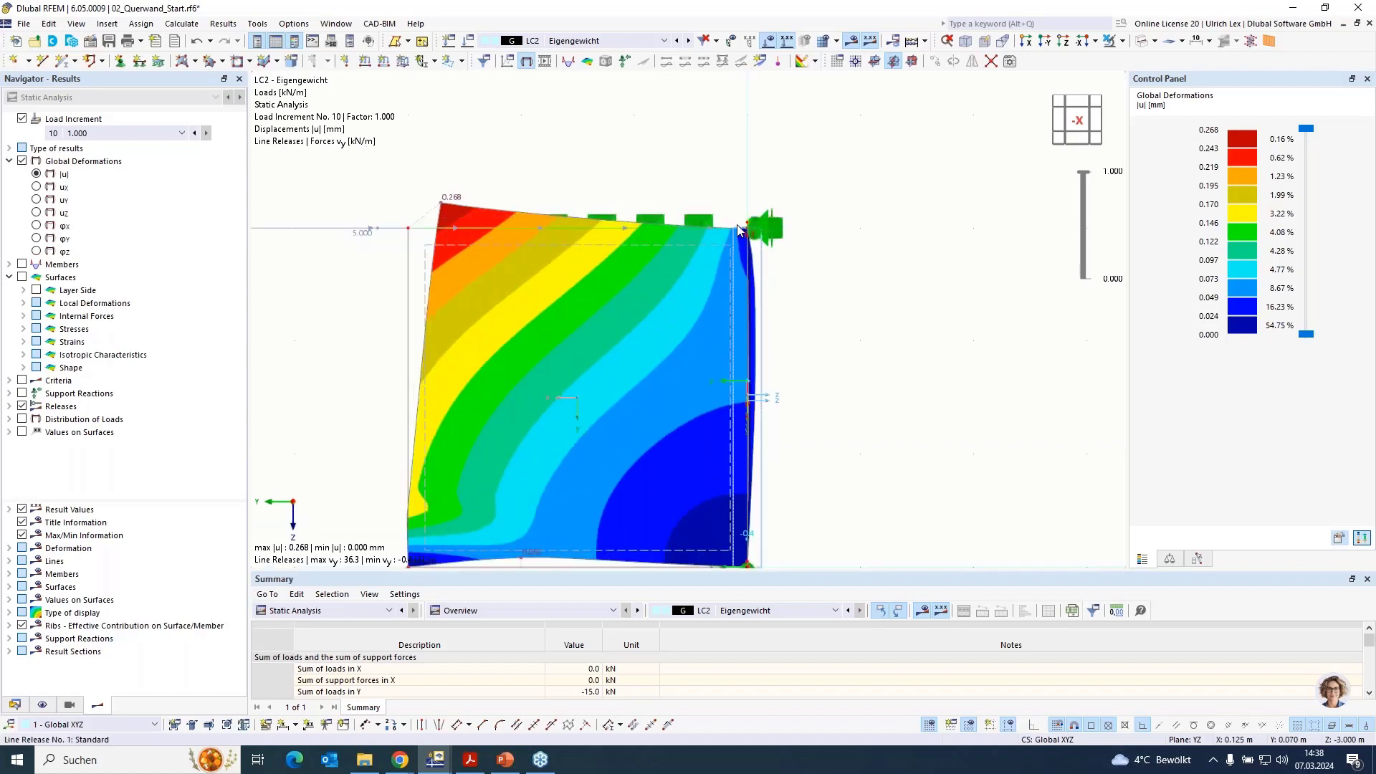
{"action": "scroll", "coordinate": [737, 231], "scroll_direction": "down", "scroll_amount": 1}
{"action": "middle_click_drag", "start_coordinate": [595, 494], "coordinate": [657, 539], "text": "ctrl"}
{"action": "scroll", "coordinate": [827, 228], "scroll_direction": "down", "scroll_amount": 2}
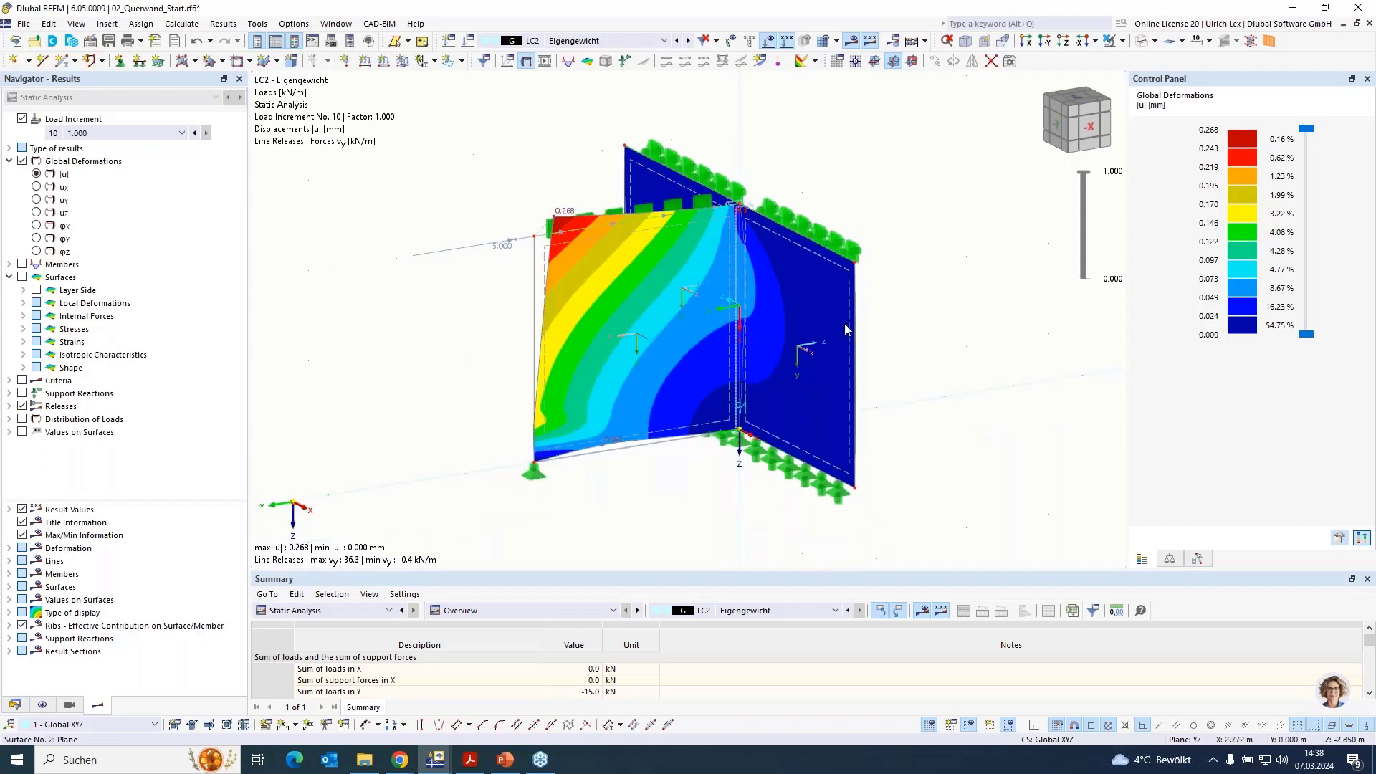
{"action": "middle_click_drag", "start_coordinate": [844, 324], "coordinate": [802, 329], "text": "ctrl"}
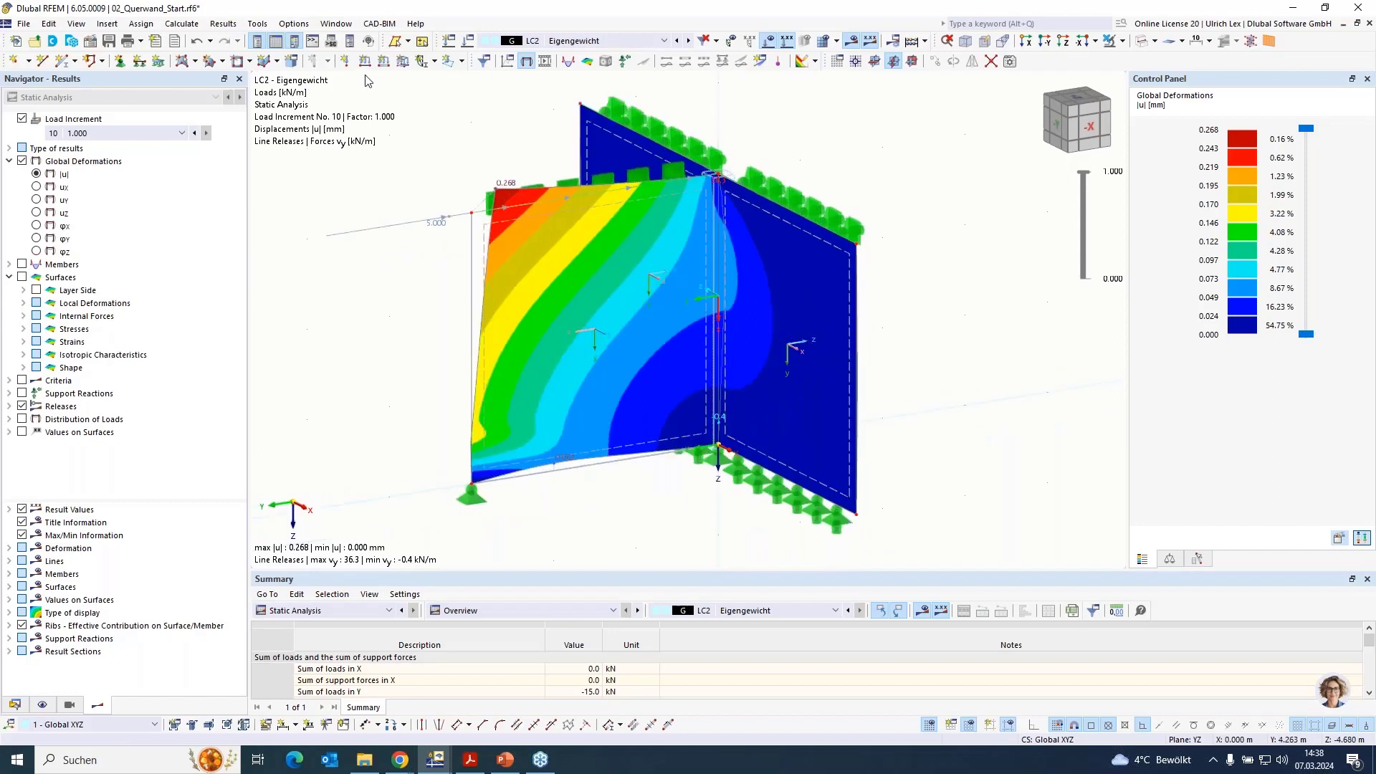
Switch to the open model 03_Unterzug_Start01.rf6 and show its walls and beam in solid display.
{"action": "left_click", "coordinate": [334, 27]}
{"action": "mouse_move", "coordinate": [294, 24]}
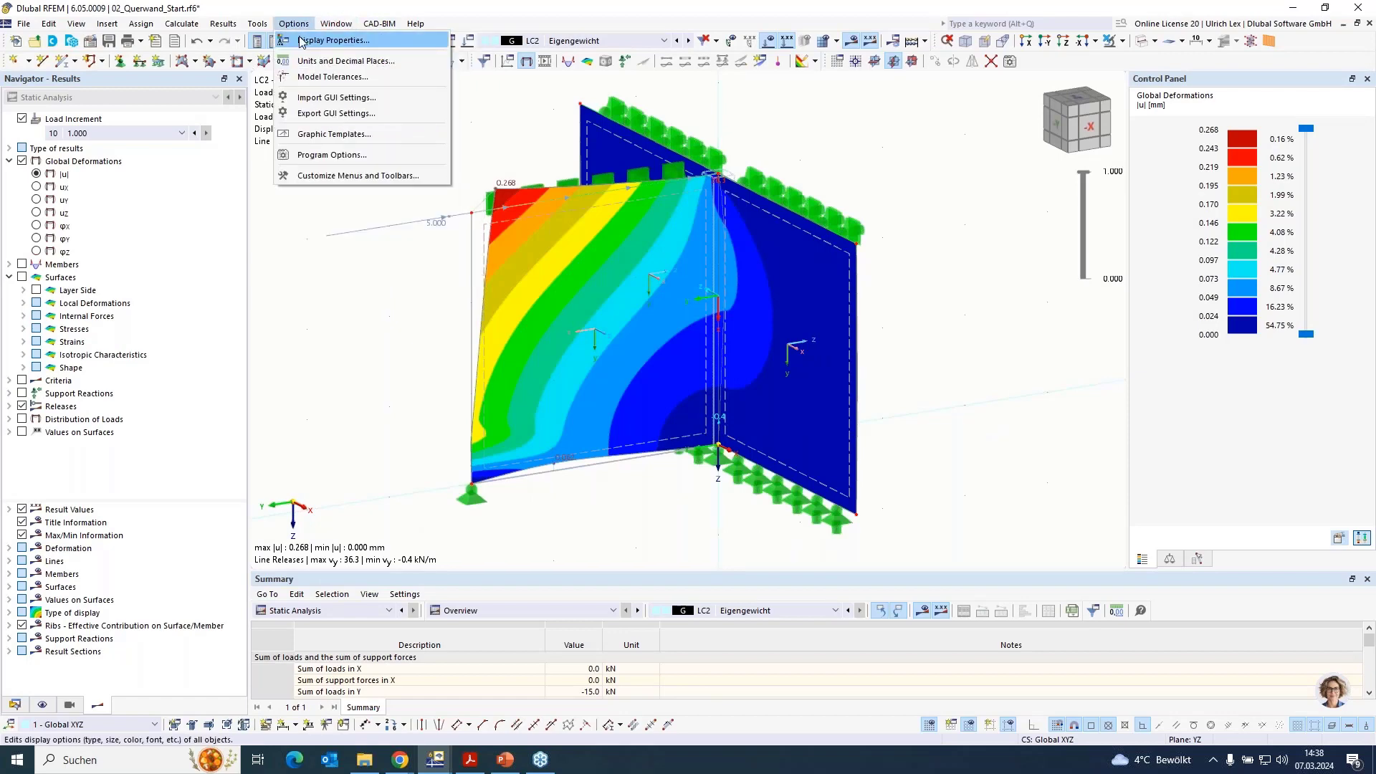
{"action": "mouse_move", "coordinate": [335, 23]}
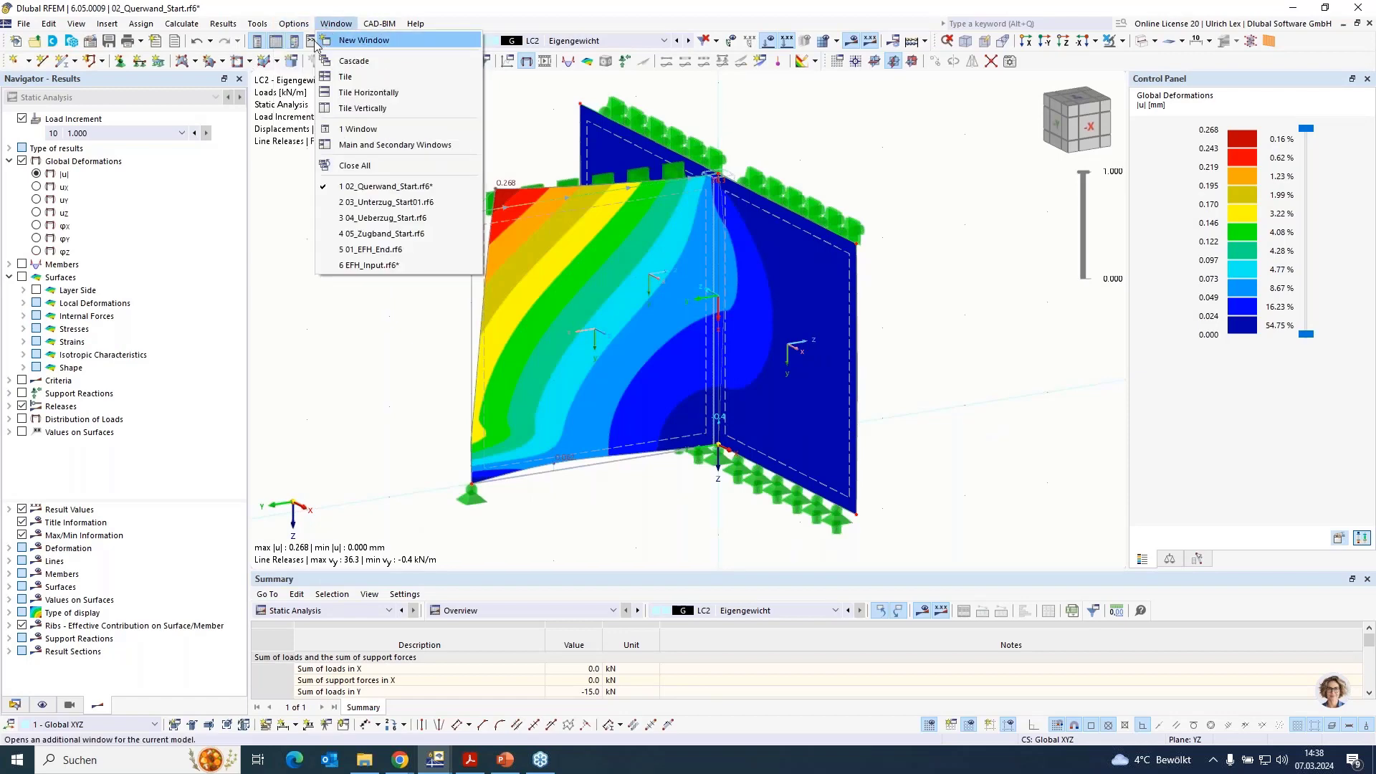
{"action": "left_click", "coordinate": [454, 200]}
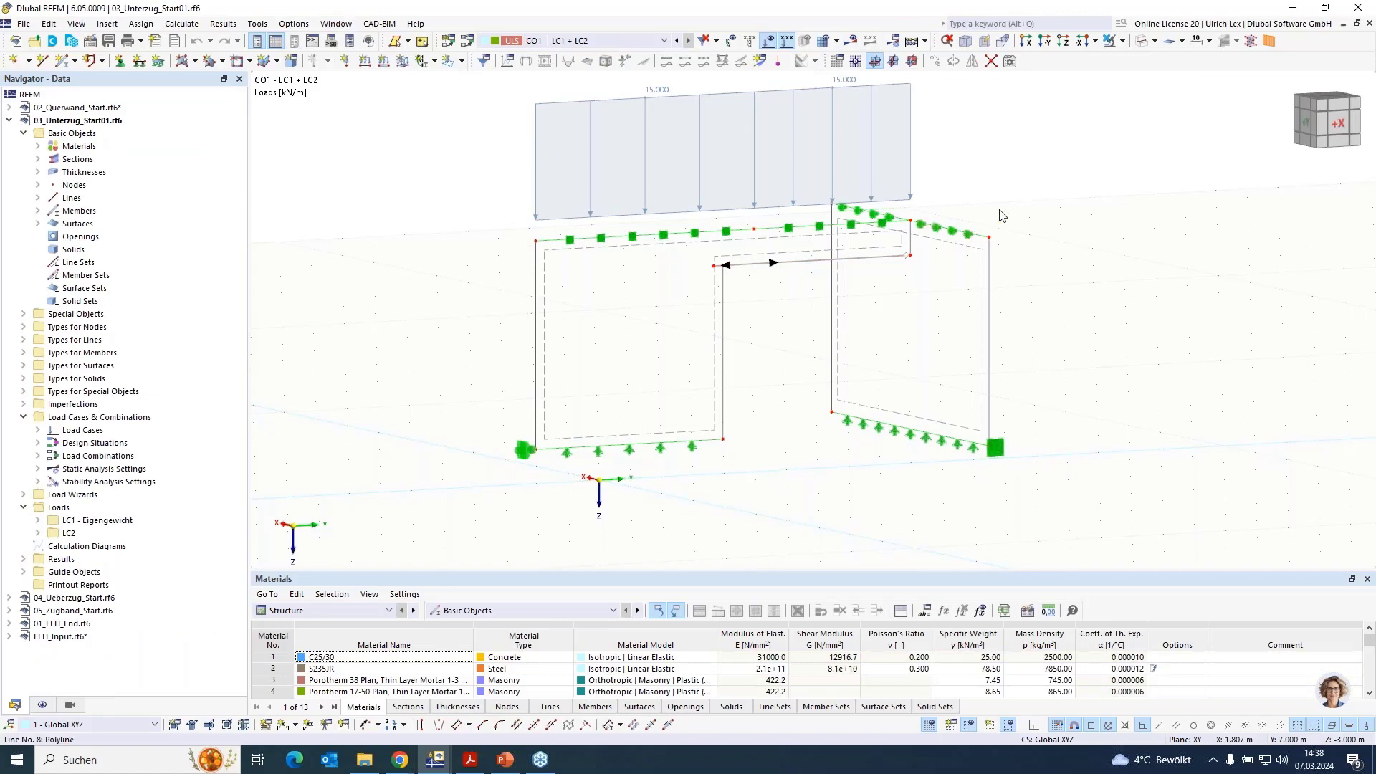
{"action": "left_click", "coordinate": [1139, 42]}
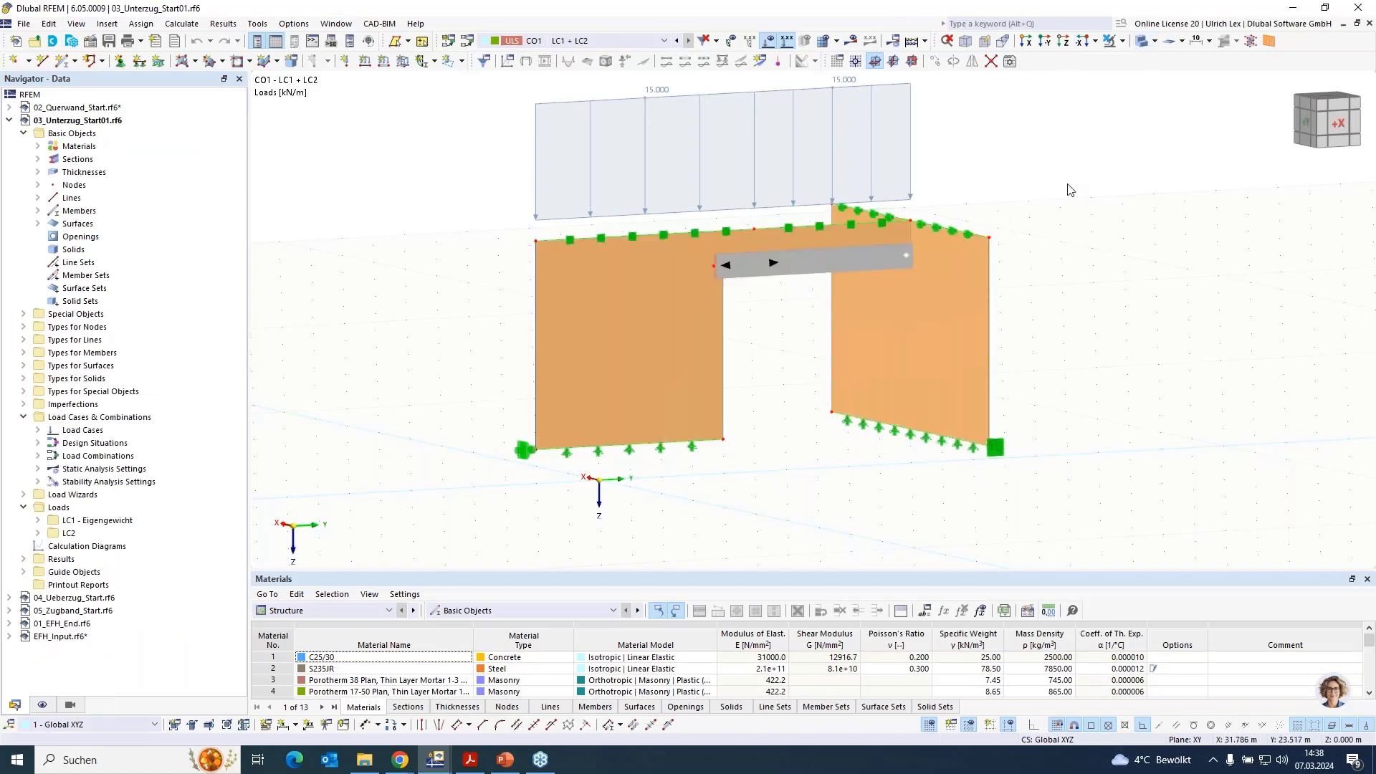
Examine the two wall surfaces, the downstand beam below the opening's lintel and the beam's end at the cross wall.
{"action": "scroll", "coordinate": [1068, 190], "scroll_direction": "up", "scroll_amount": 2}
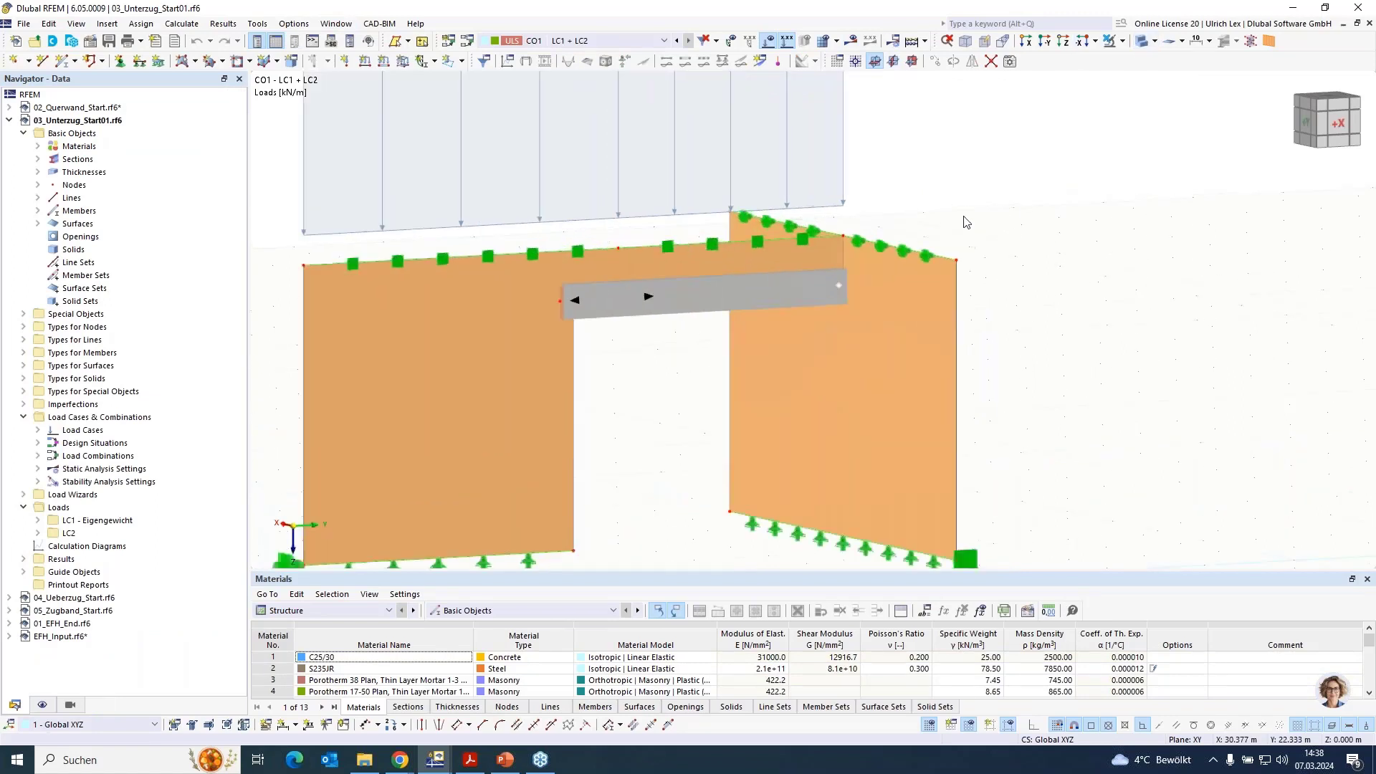
{"action": "left_click", "coordinate": [773, 256]}
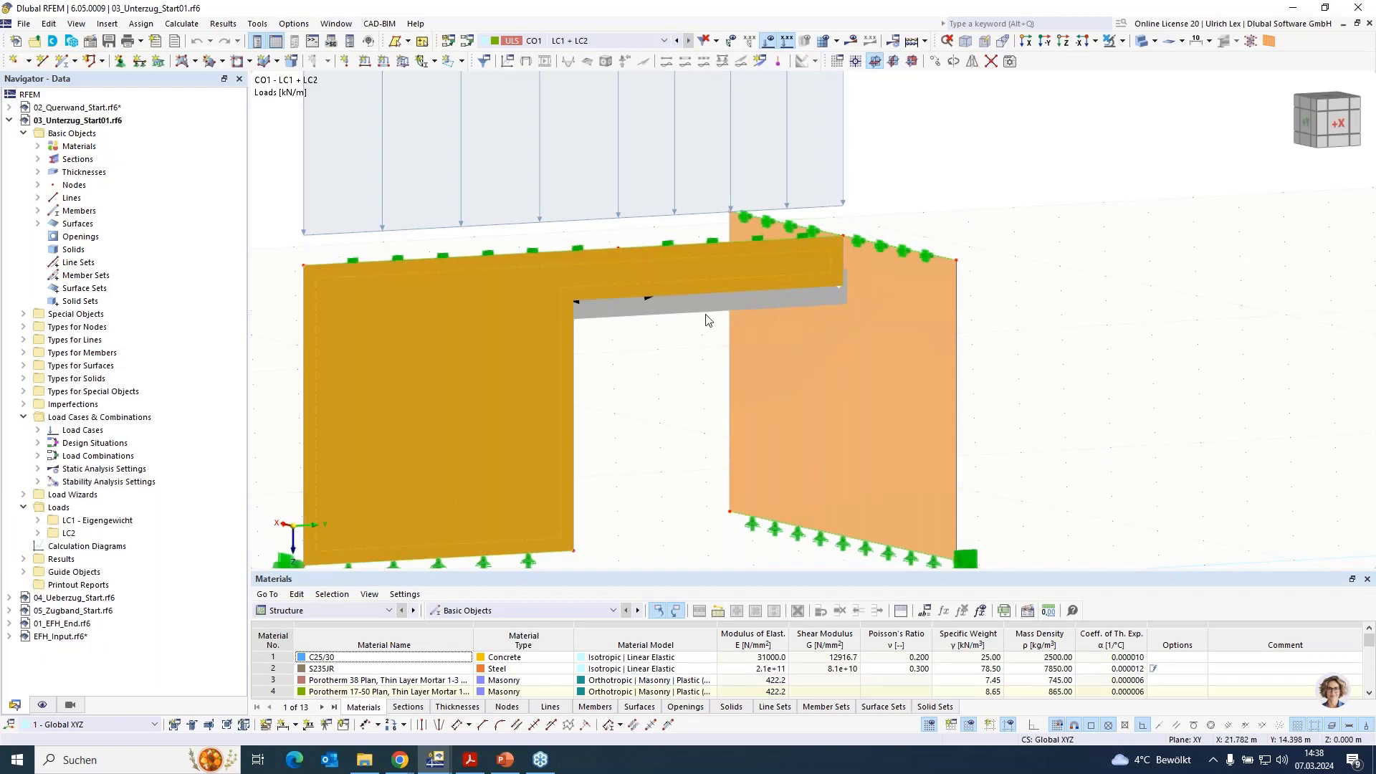
{"action": "left_click", "coordinate": [917, 313]}
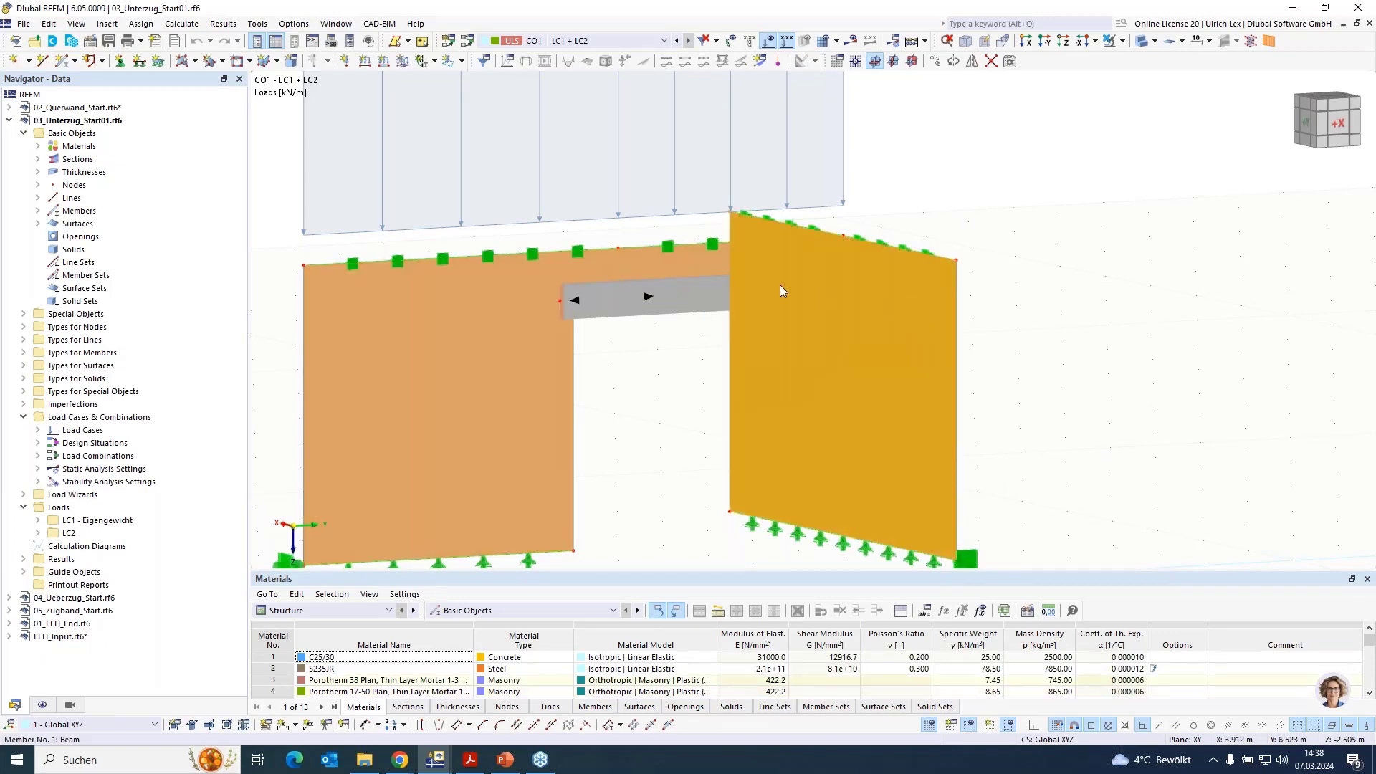
{"action": "left_click", "coordinate": [692, 364]}
{"action": "scroll", "coordinate": [849, 249], "scroll_direction": "up", "scroll_amount": 3}
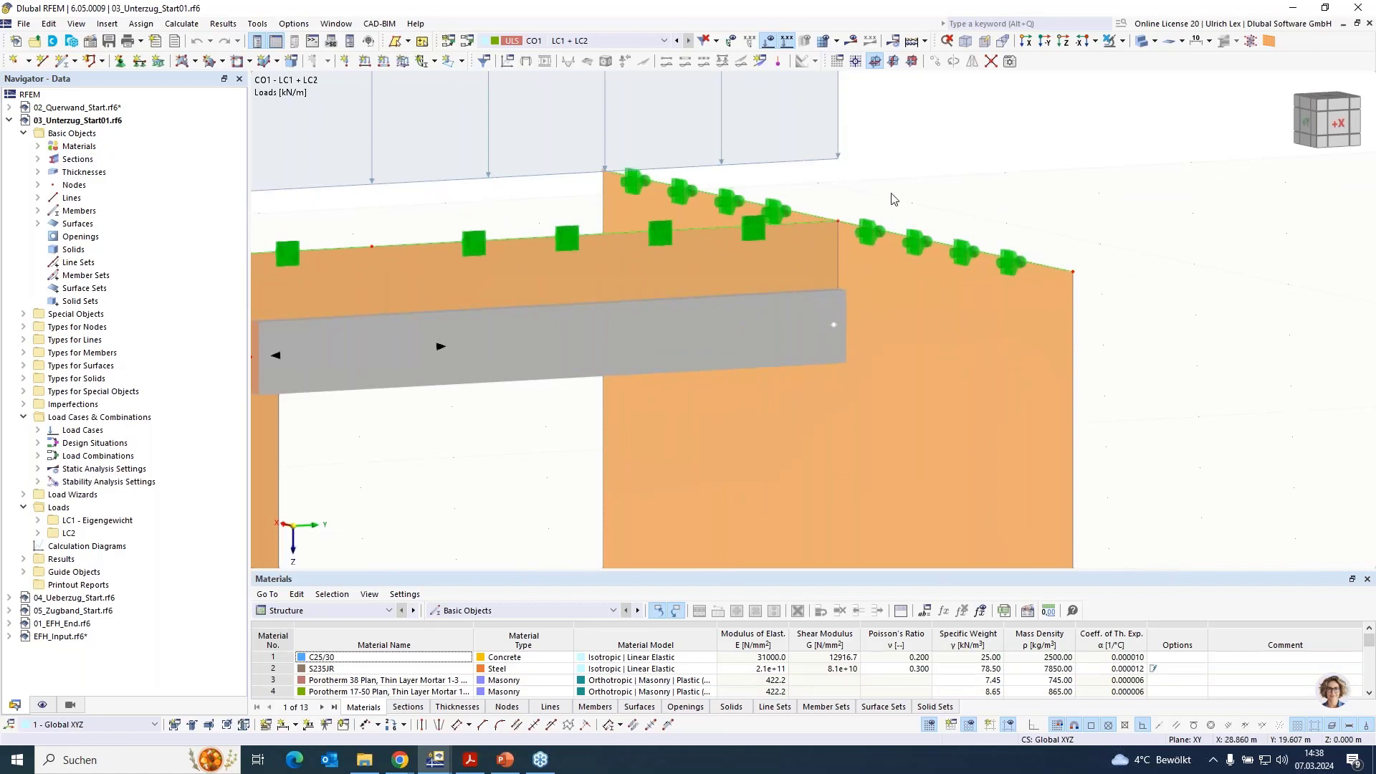
{"action": "left_click", "coordinate": [608, 367]}
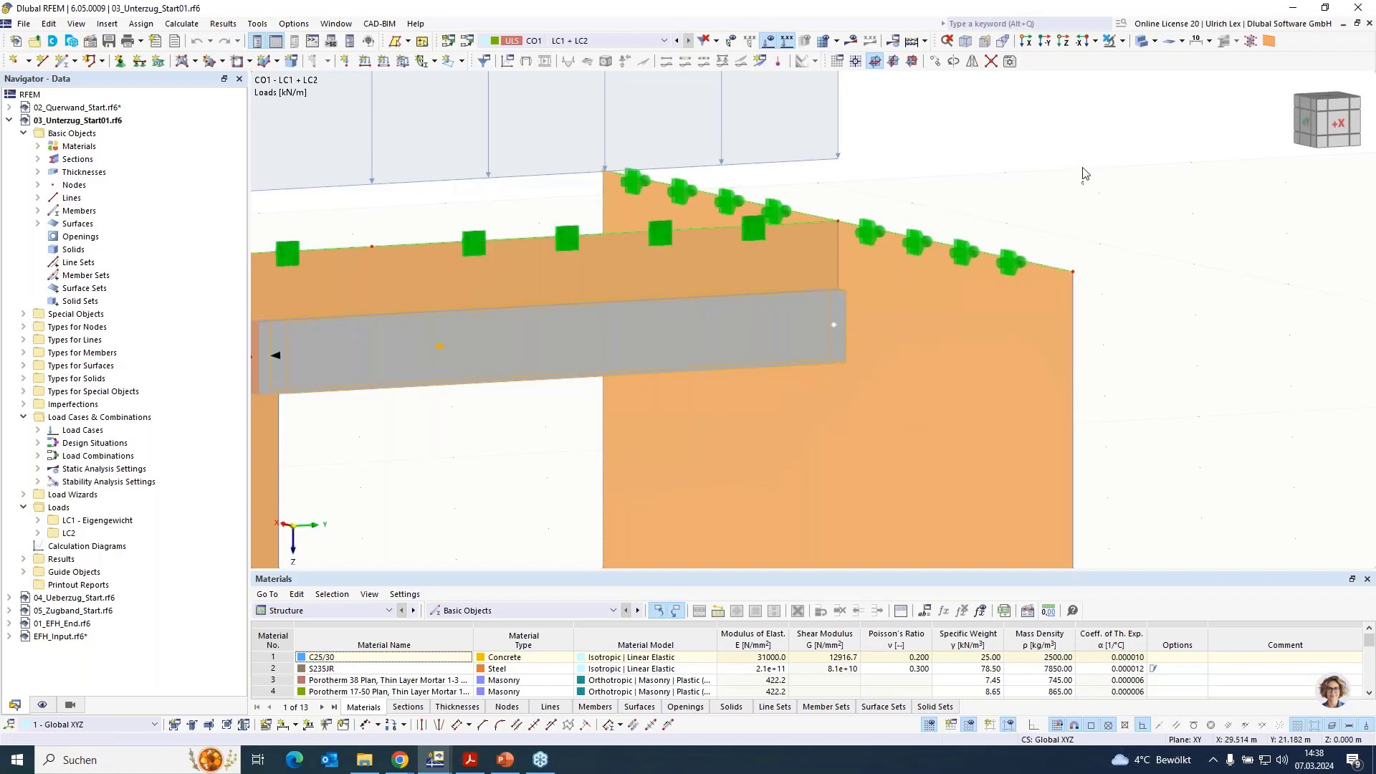
{"action": "scroll", "coordinate": [1083, 161], "scroll_direction": "down", "scroll_amount": 3}
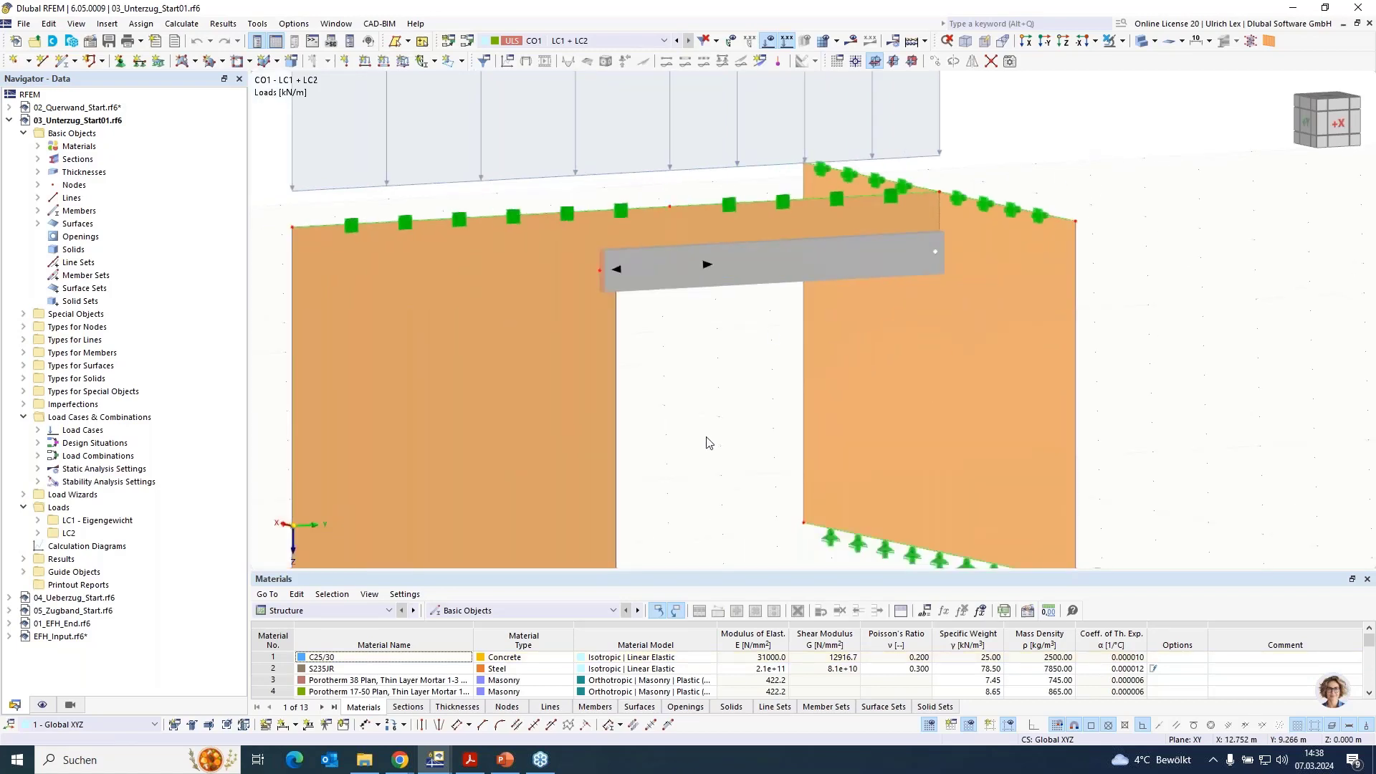
{"action": "middle_click_drag", "start_coordinate": [708, 443], "coordinate": [740, 459]}
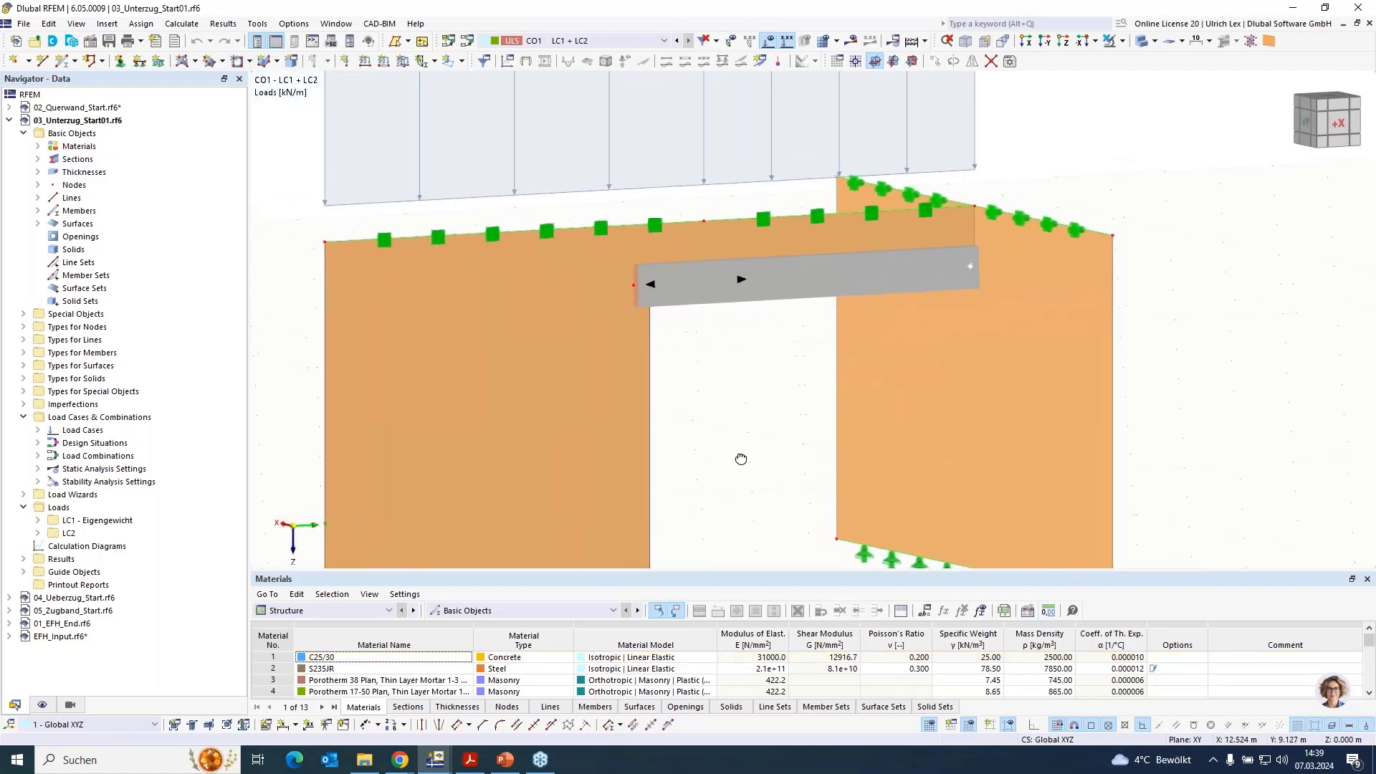
{"action": "scroll", "coordinate": [1118, 209], "scroll_direction": "up", "scroll_amount": 2}
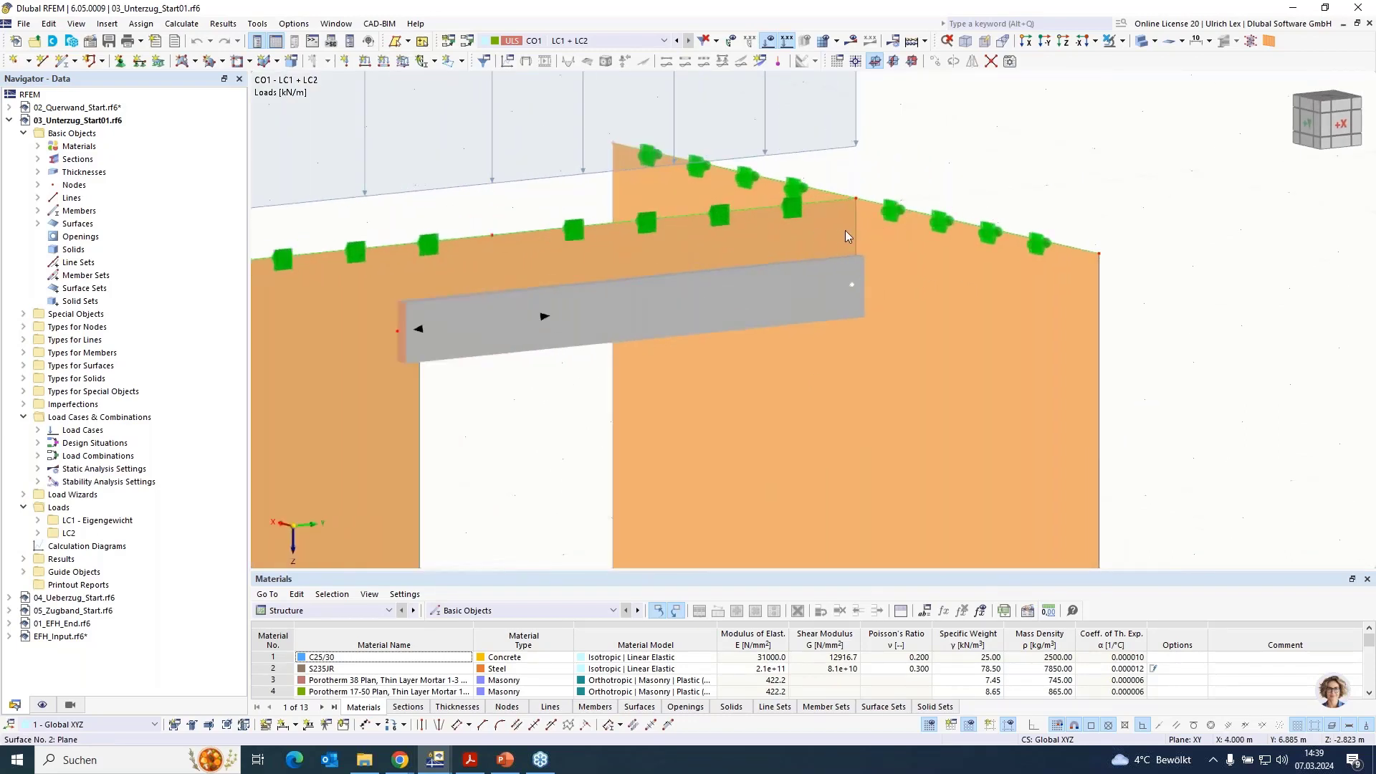
{"action": "left_click", "coordinate": [24, 315]}
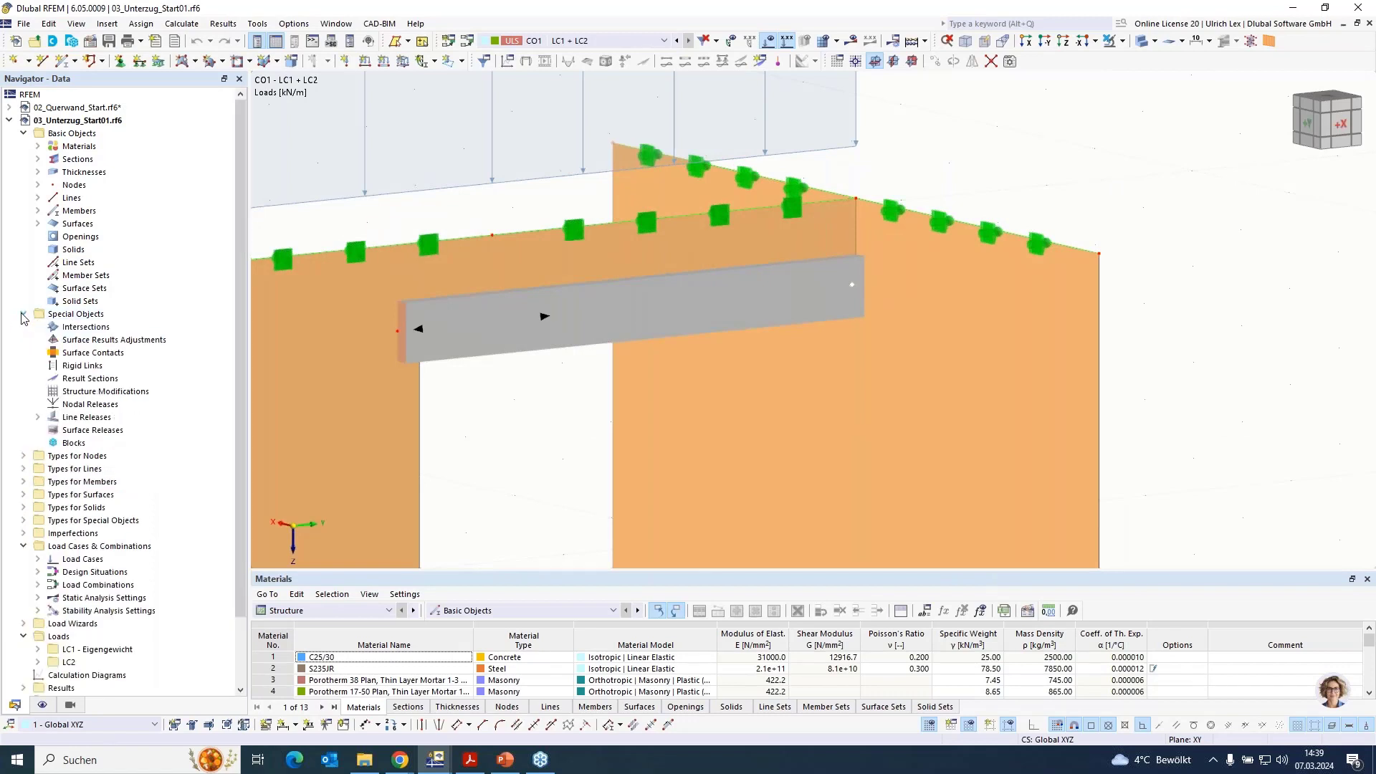
{"action": "left_click", "coordinate": [38, 417]}
{"action": "left_click", "coordinate": [107, 430]}
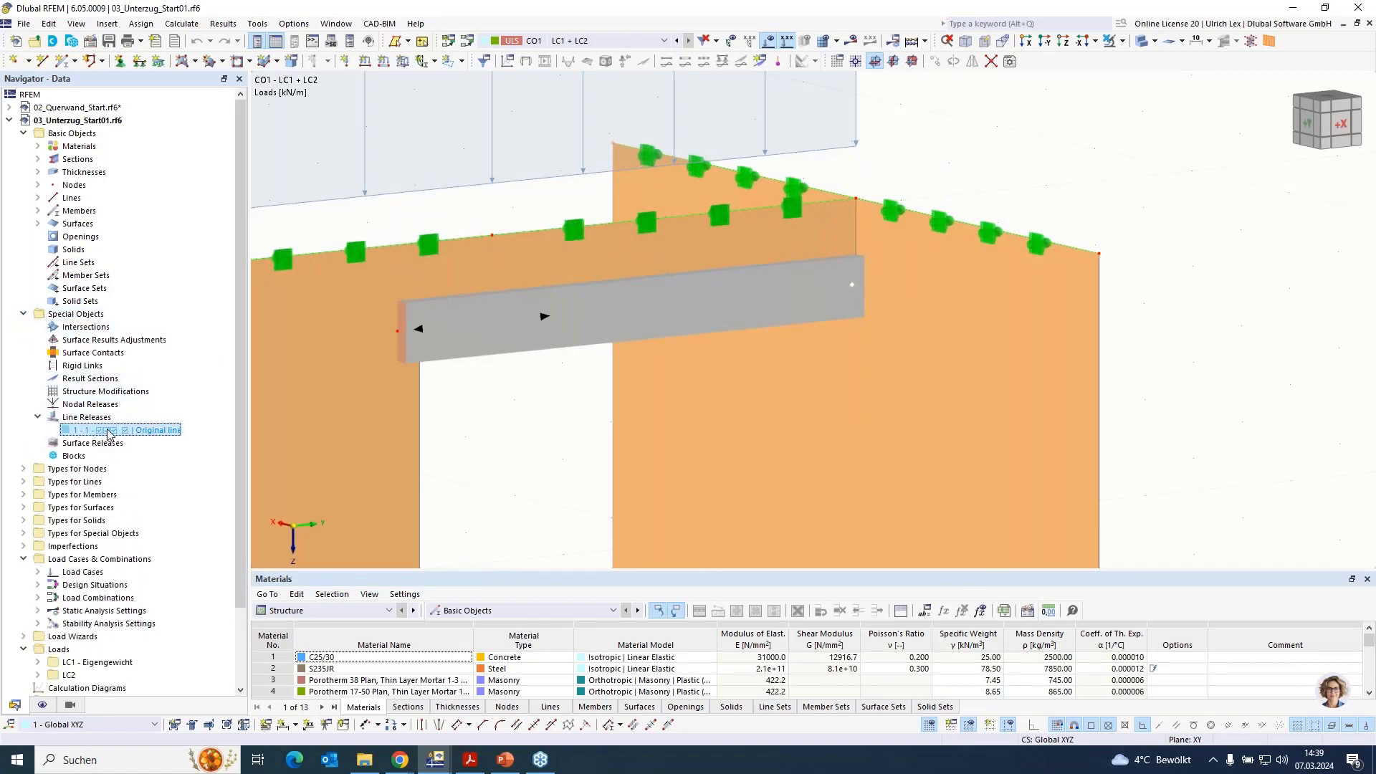
{"action": "double_click", "coordinate": [107, 431]}
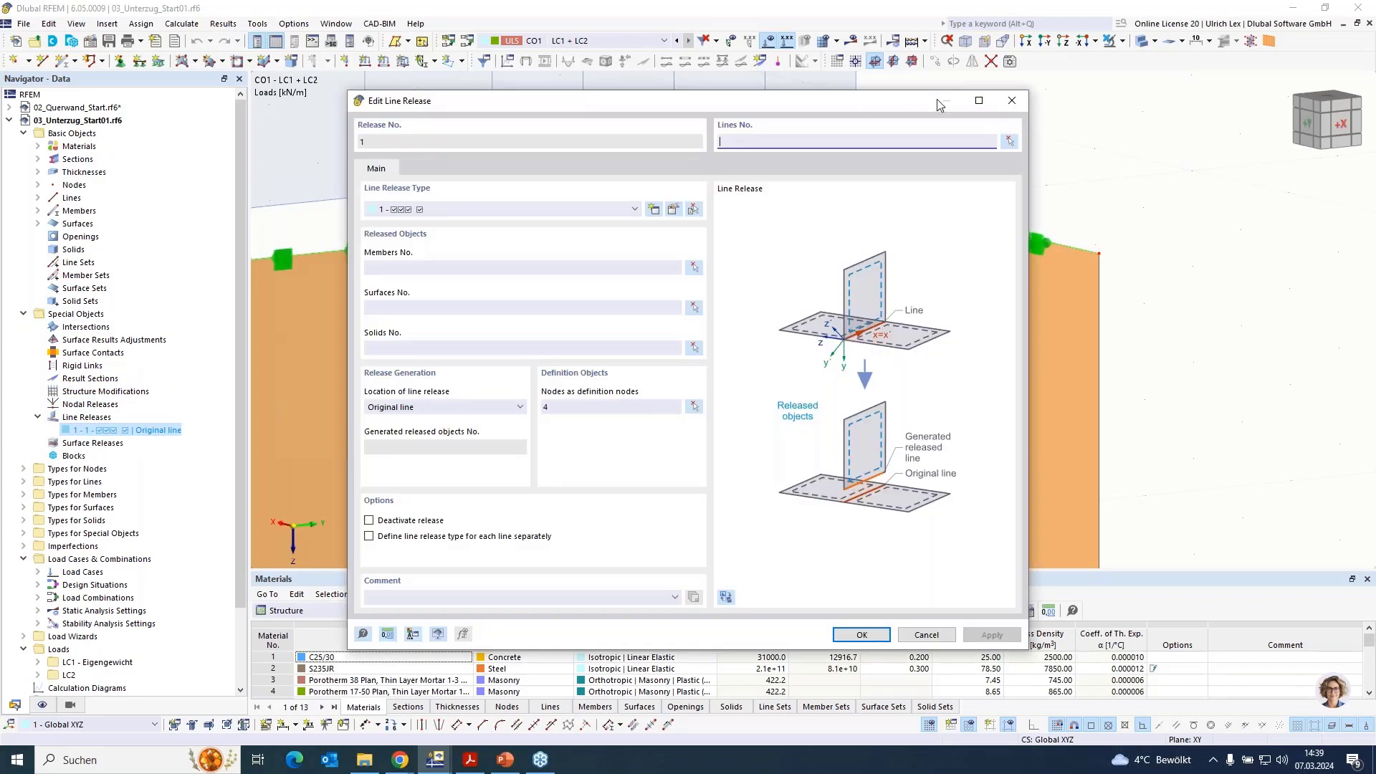
{"action": "left_click", "coordinate": [1009, 140]}
{"action": "left_click", "coordinate": [857, 226]}
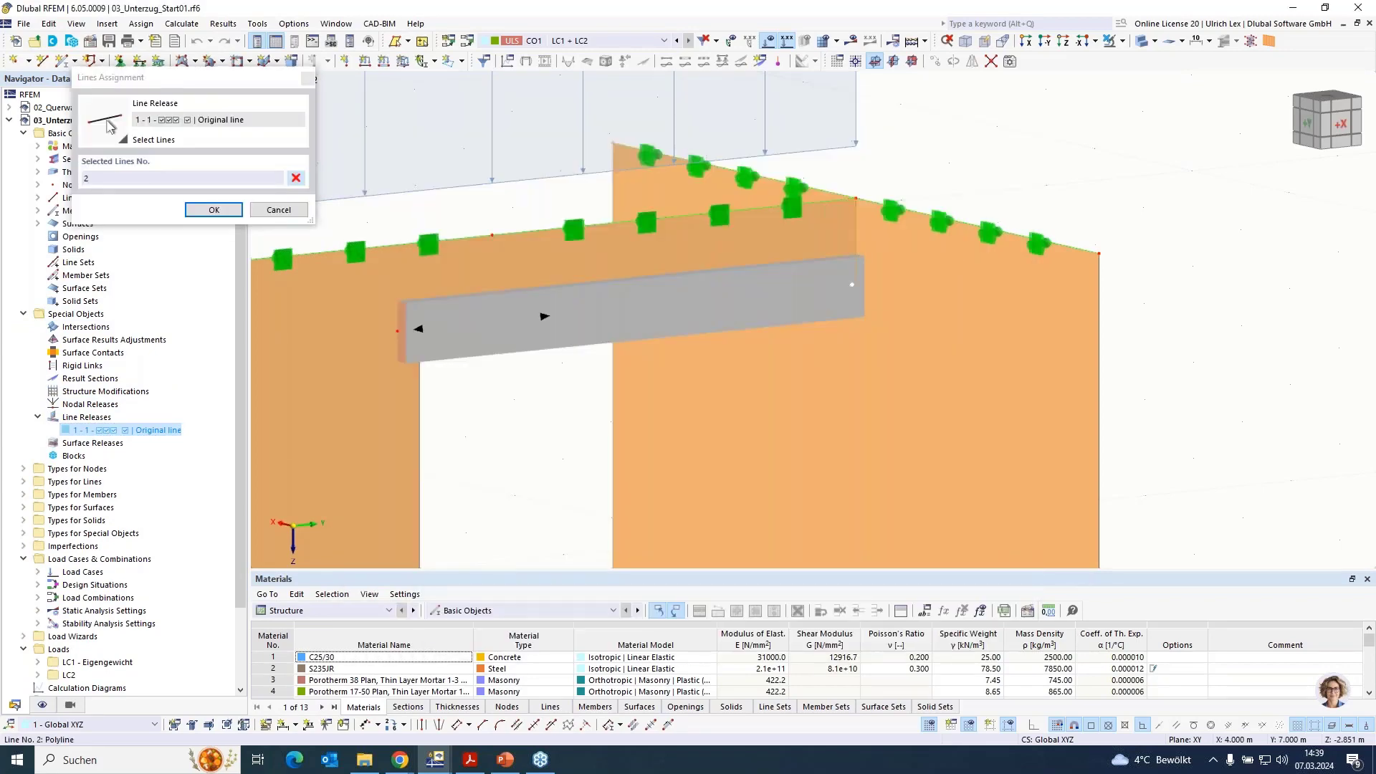
{"action": "left_click", "coordinate": [213, 209]}
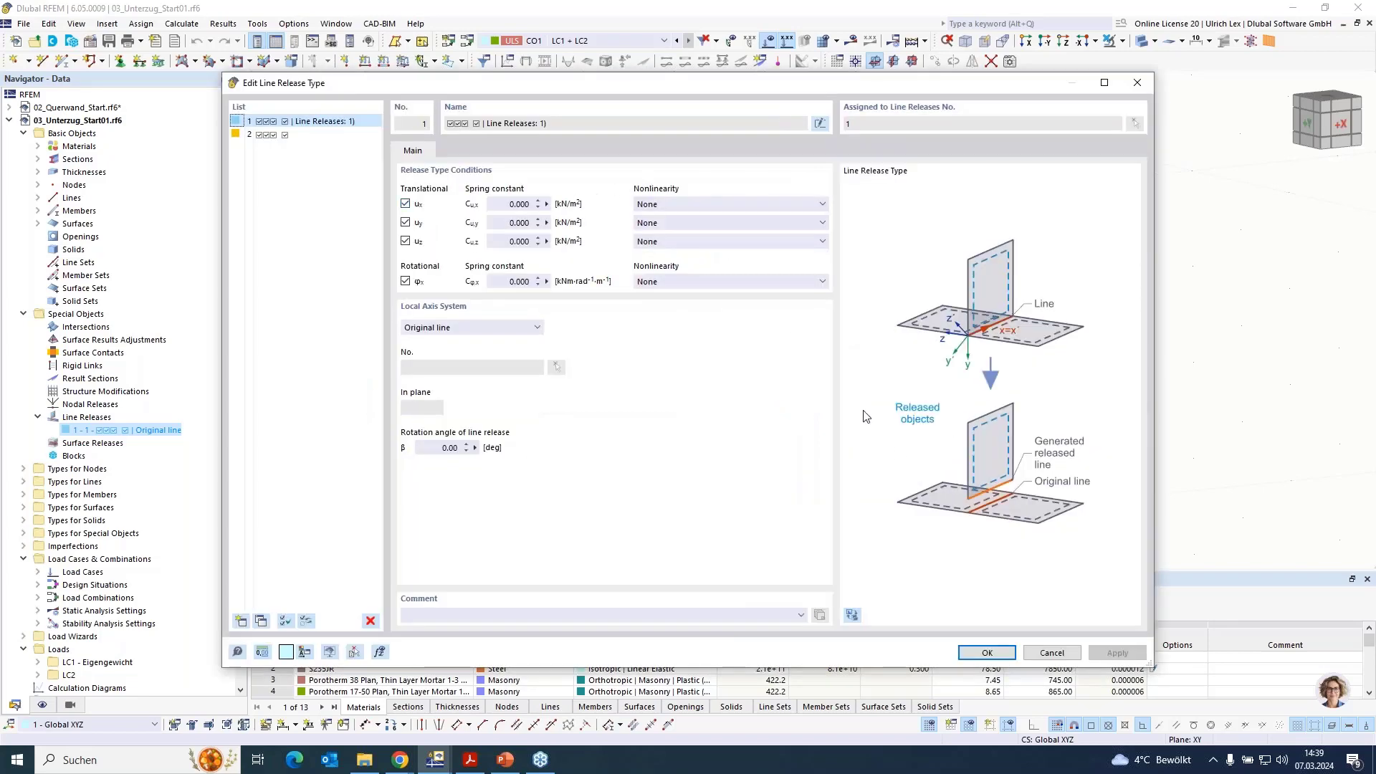
{"action": "left_click", "coordinate": [1061, 653]}
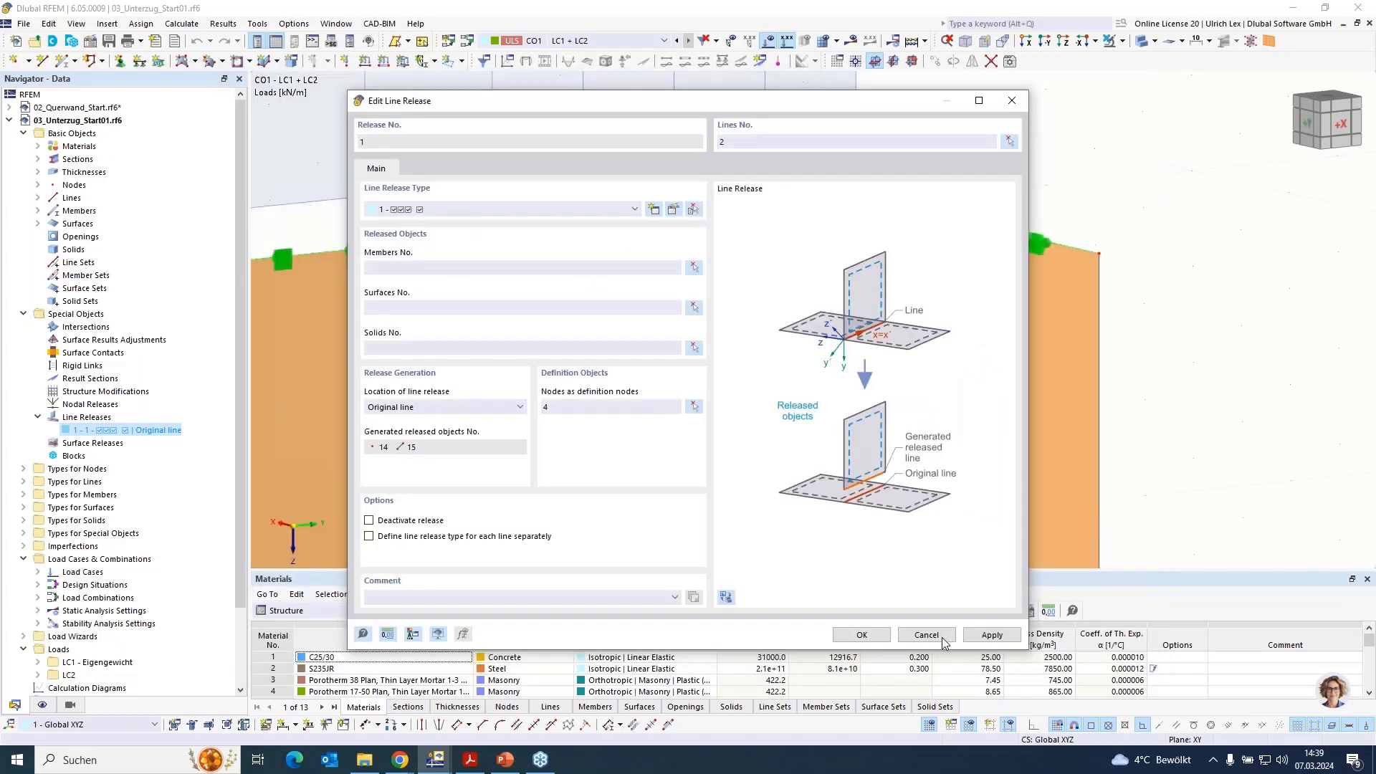
{"action": "left_click", "coordinate": [942, 638]}
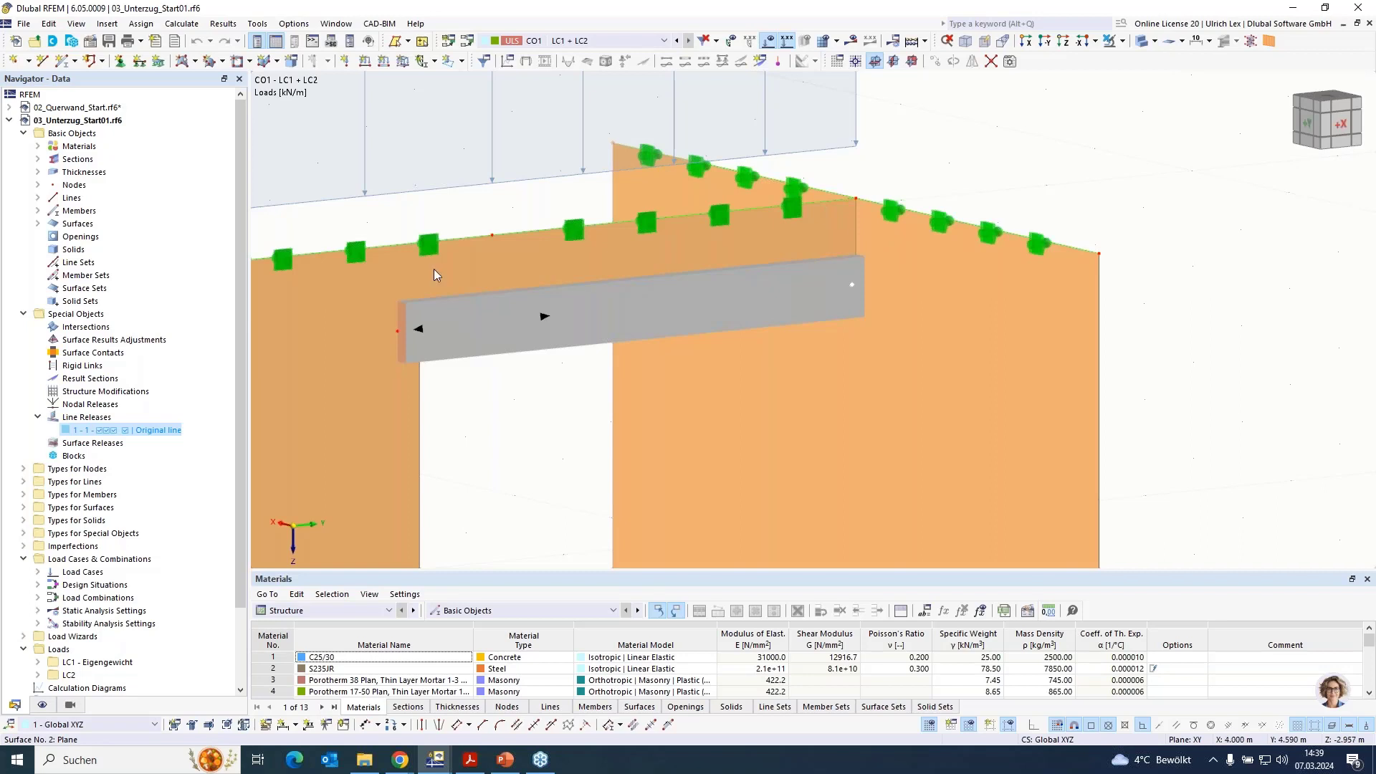
Add the cross wall, surface 1, as the released surface in line release 1.
{"action": "left_click", "coordinate": [113, 431]}
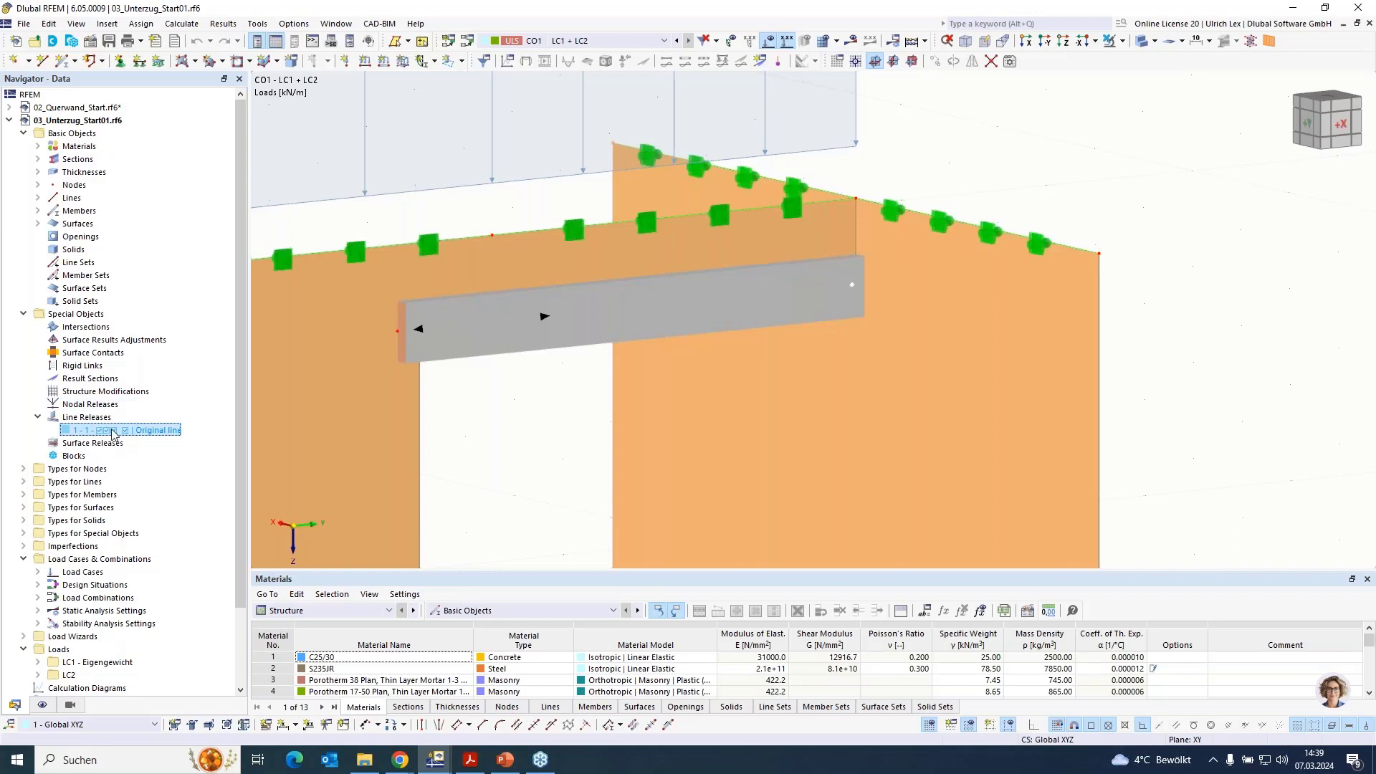
{"action": "double_click", "coordinate": [112, 431]}
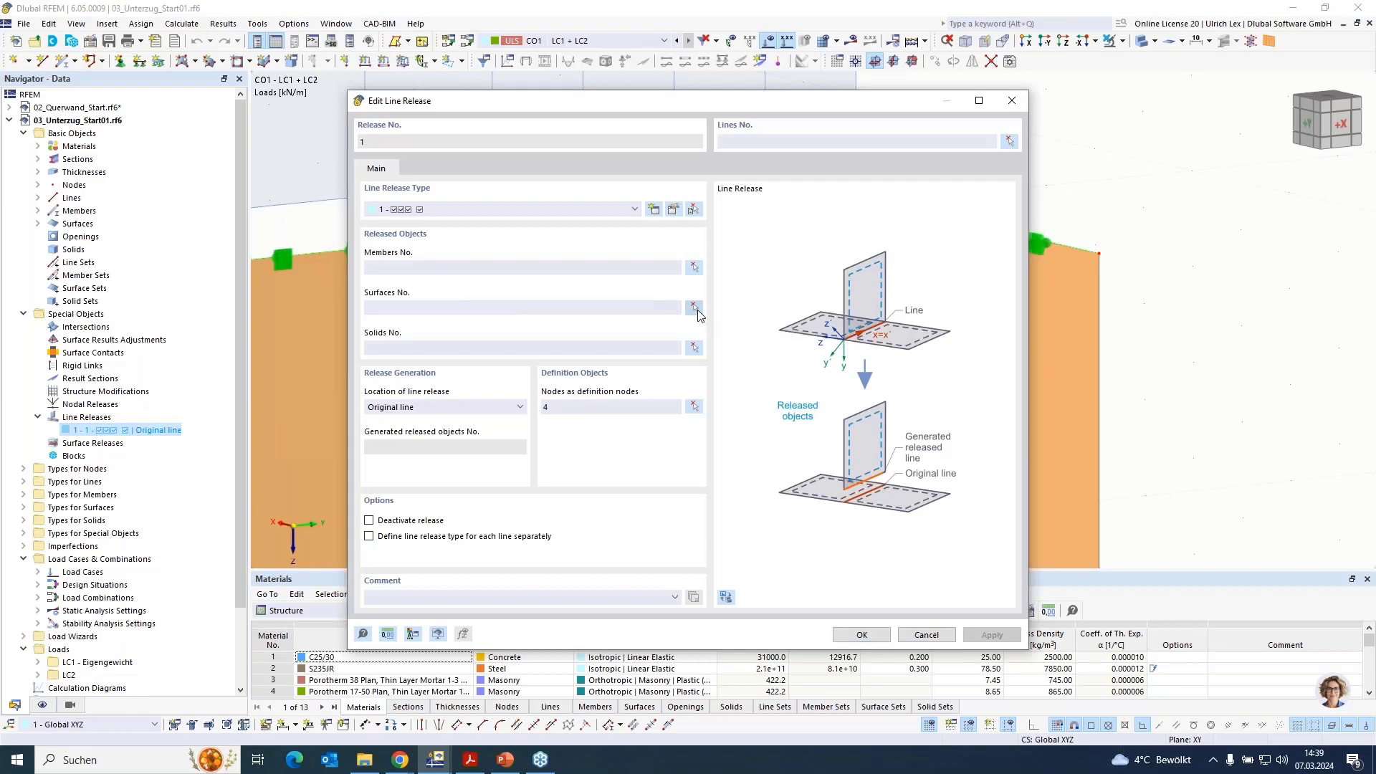
{"action": "left_click", "coordinate": [695, 307]}
{"action": "left_click", "coordinate": [930, 258]}
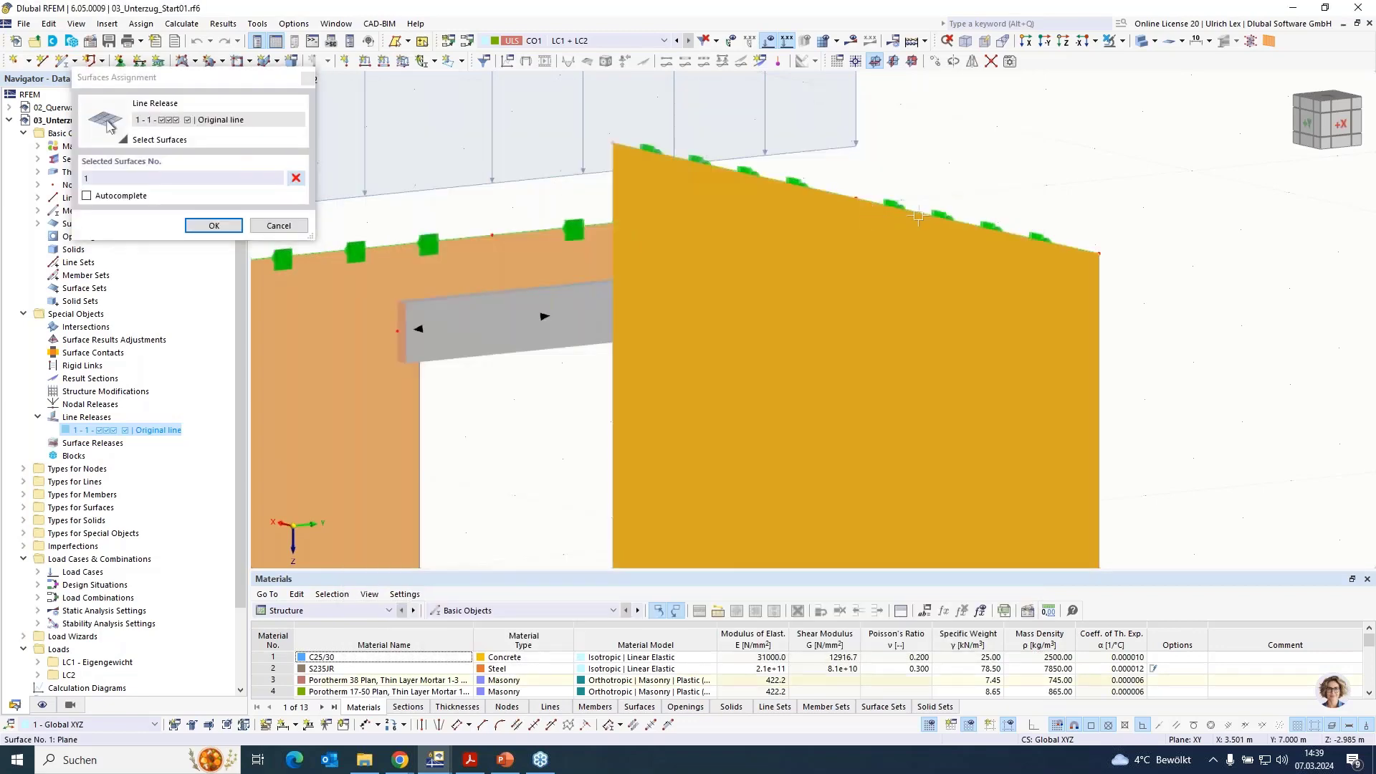
{"action": "left_click", "coordinate": [213, 225]}
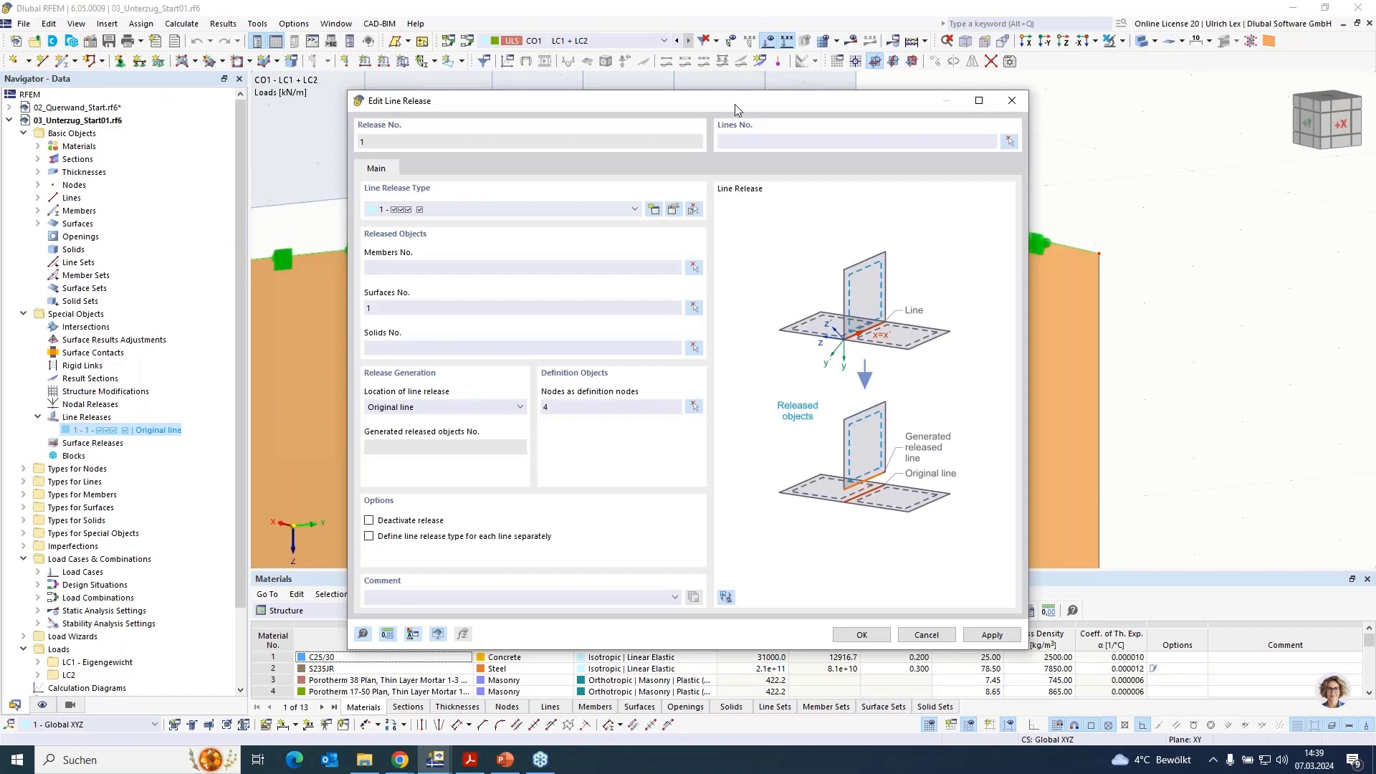
{"action": "left_click_drag", "start_coordinate": [734, 104], "coordinate": [830, 378]}
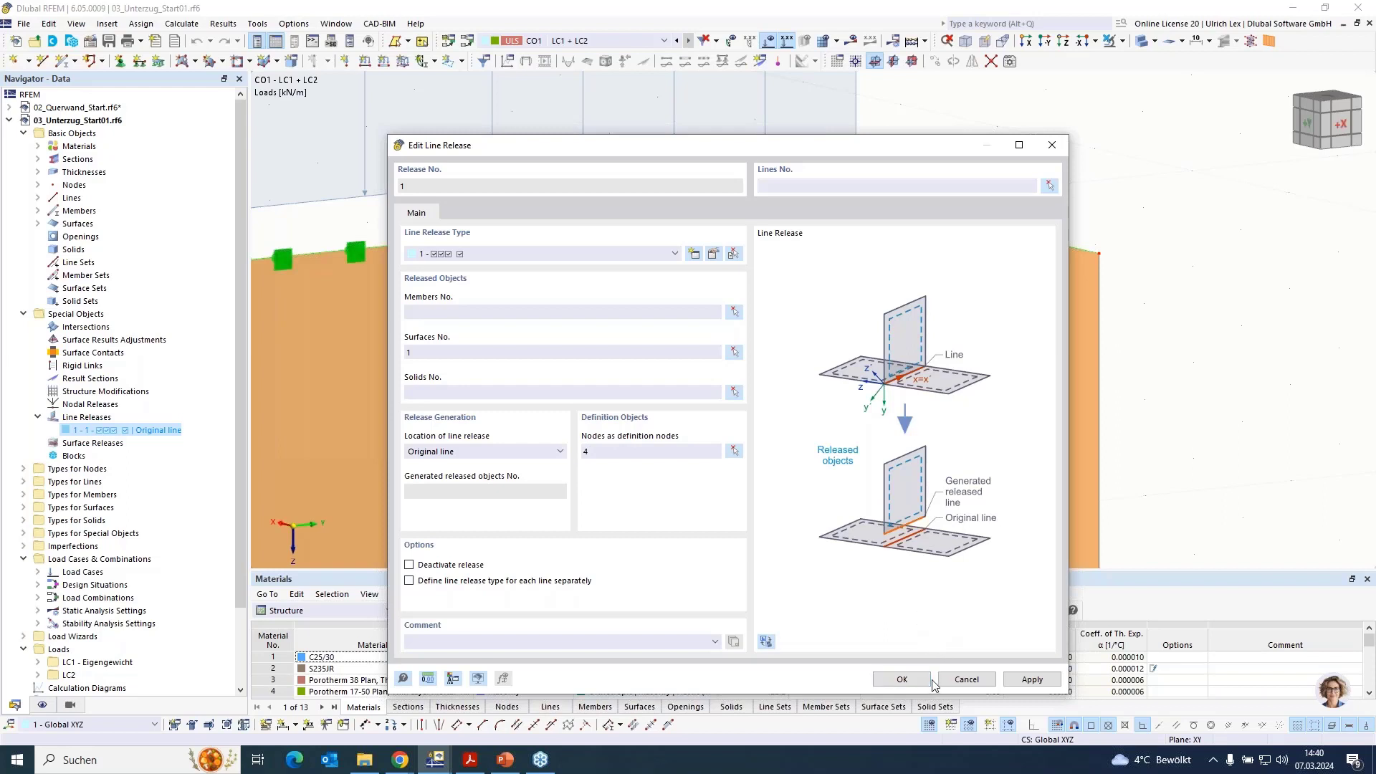
Assign line 2, the wall junction above the beam end, to line release 1.
{"action": "left_click", "coordinate": [1049, 186]}
{"action": "left_click", "coordinate": [854, 232]}
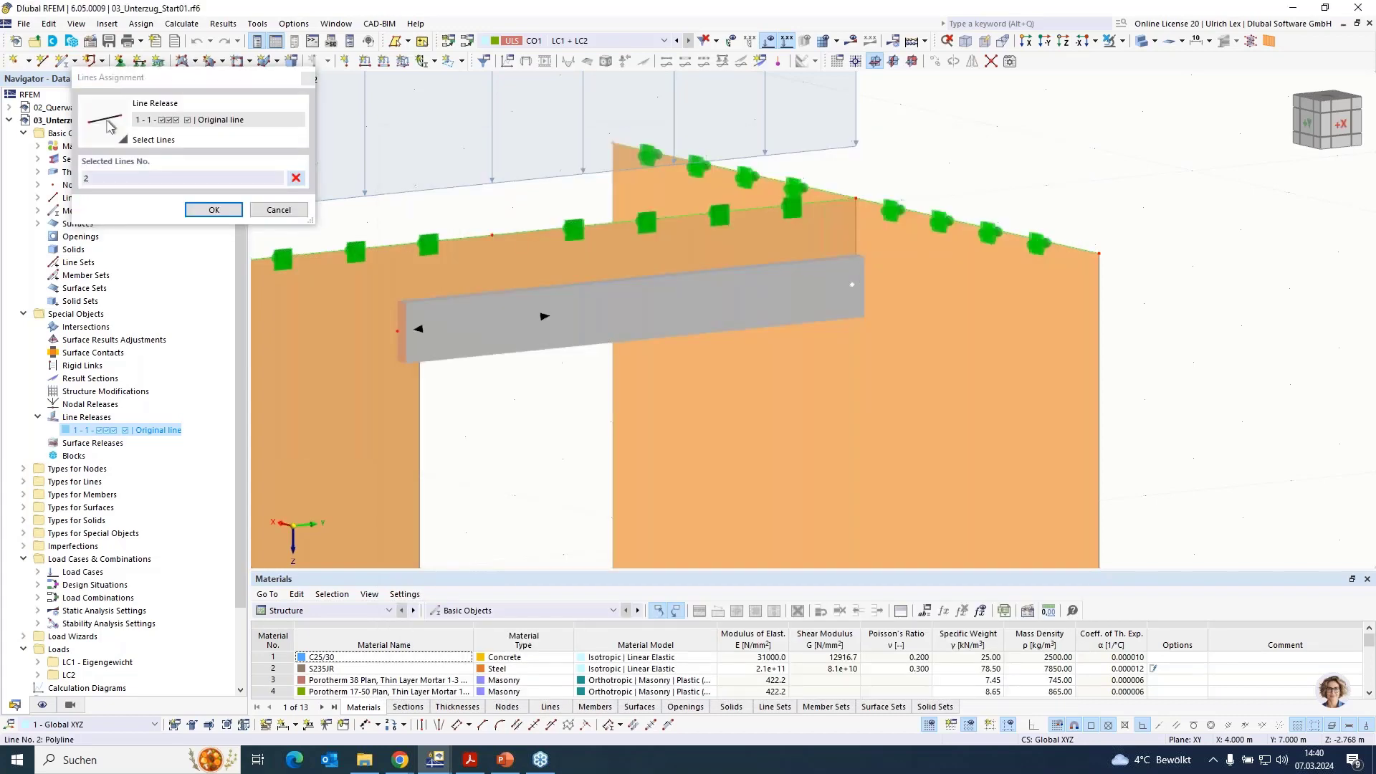
{"action": "left_click", "coordinate": [213, 210]}
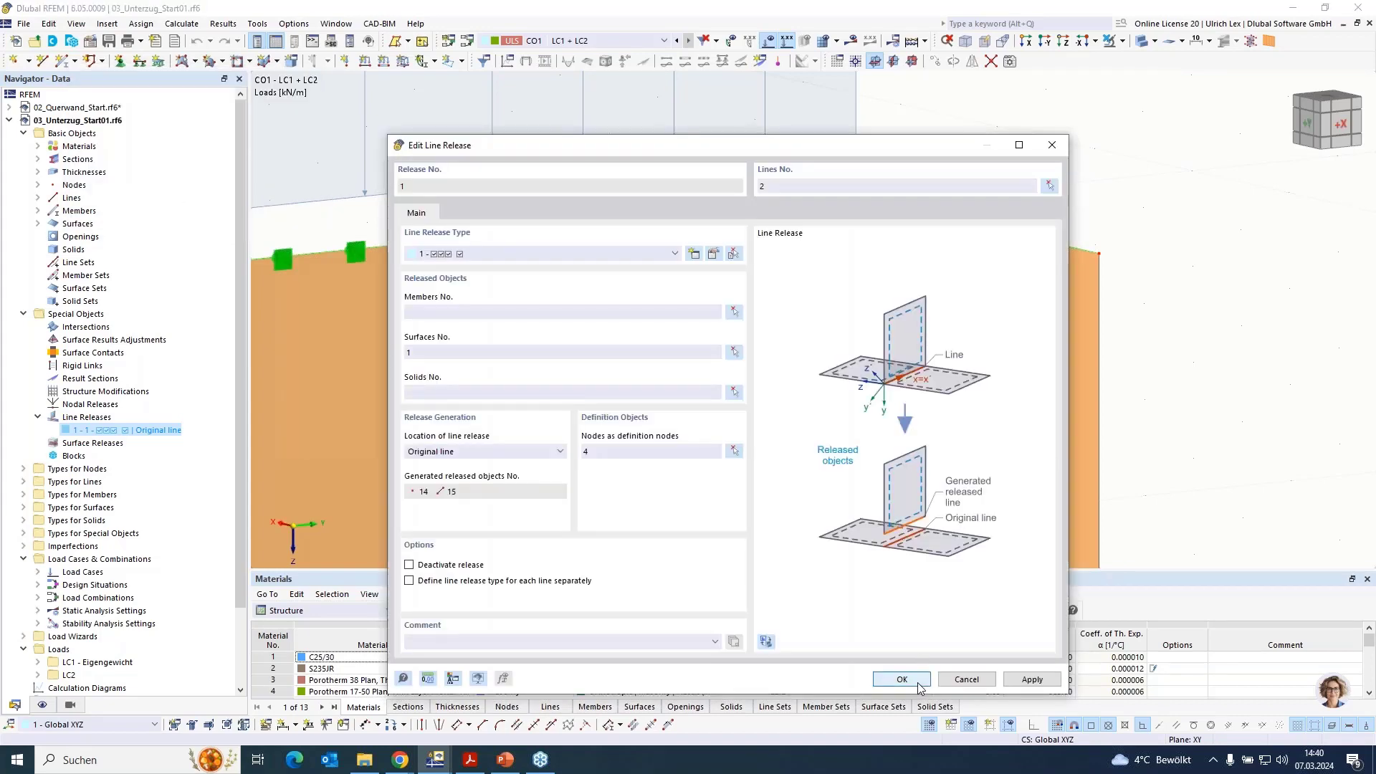
{"action": "left_click", "coordinate": [903, 680]}
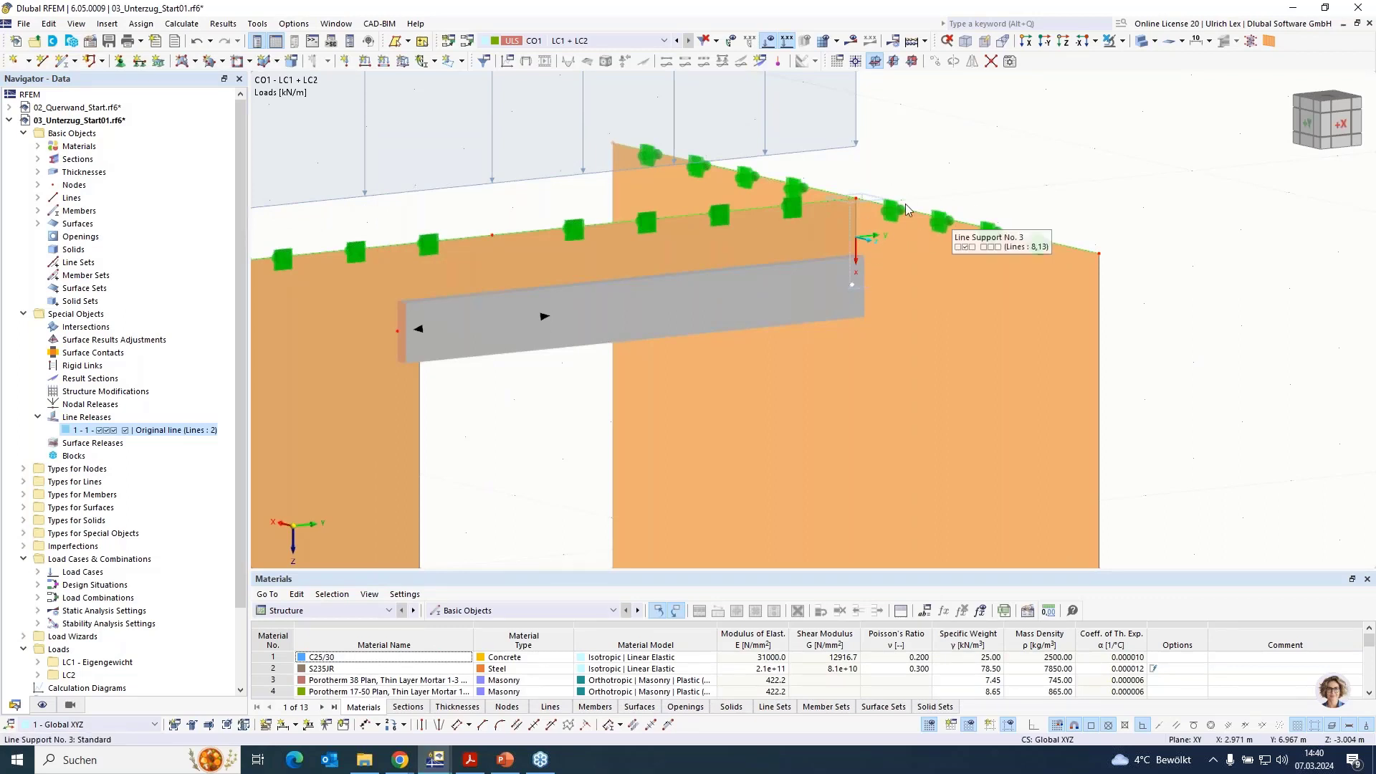
Switch the model to transparent display and check the coincident nodes at the top of the wall junction.
{"action": "scroll", "coordinate": [905, 204], "scroll_direction": "up", "scroll_amount": 3}
{"action": "left_click", "coordinate": [1141, 41]}
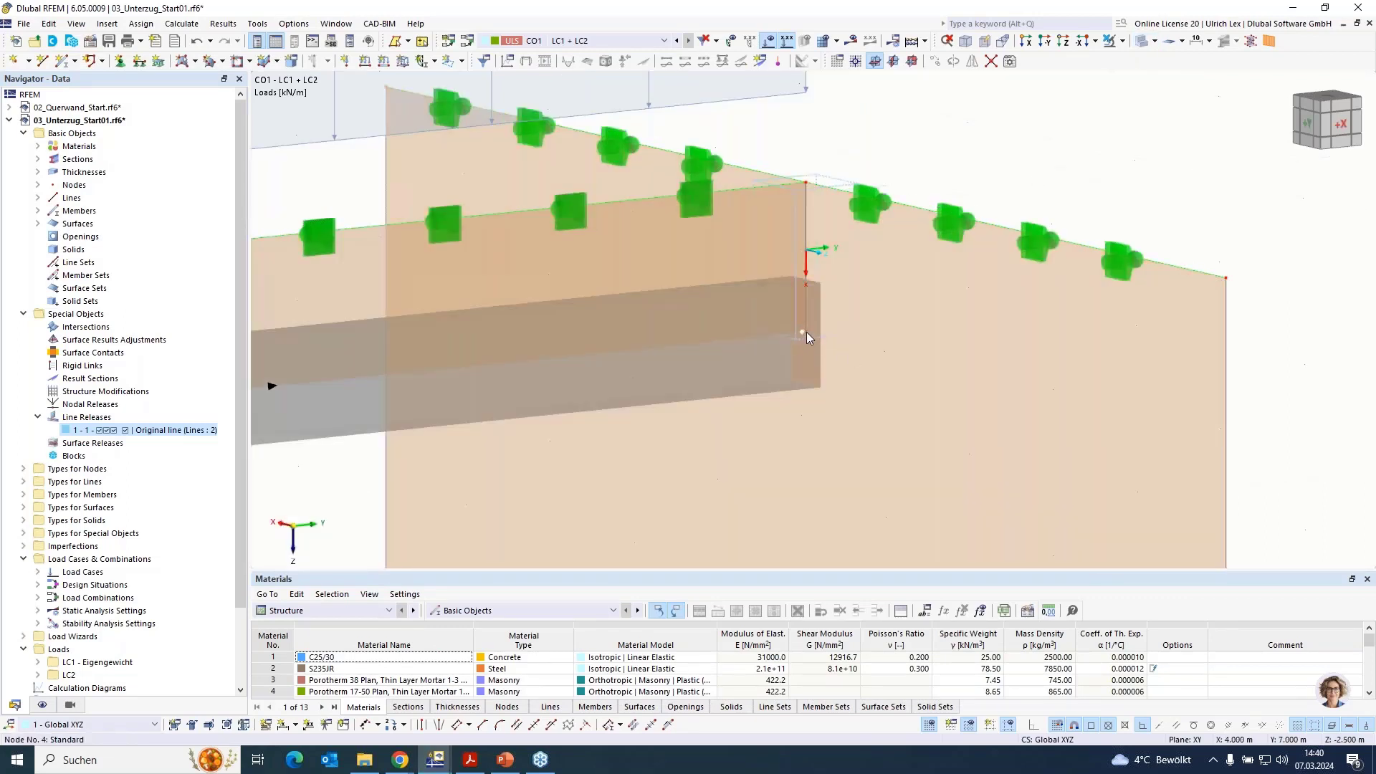
{"action": "left_click", "coordinate": [806, 182]}
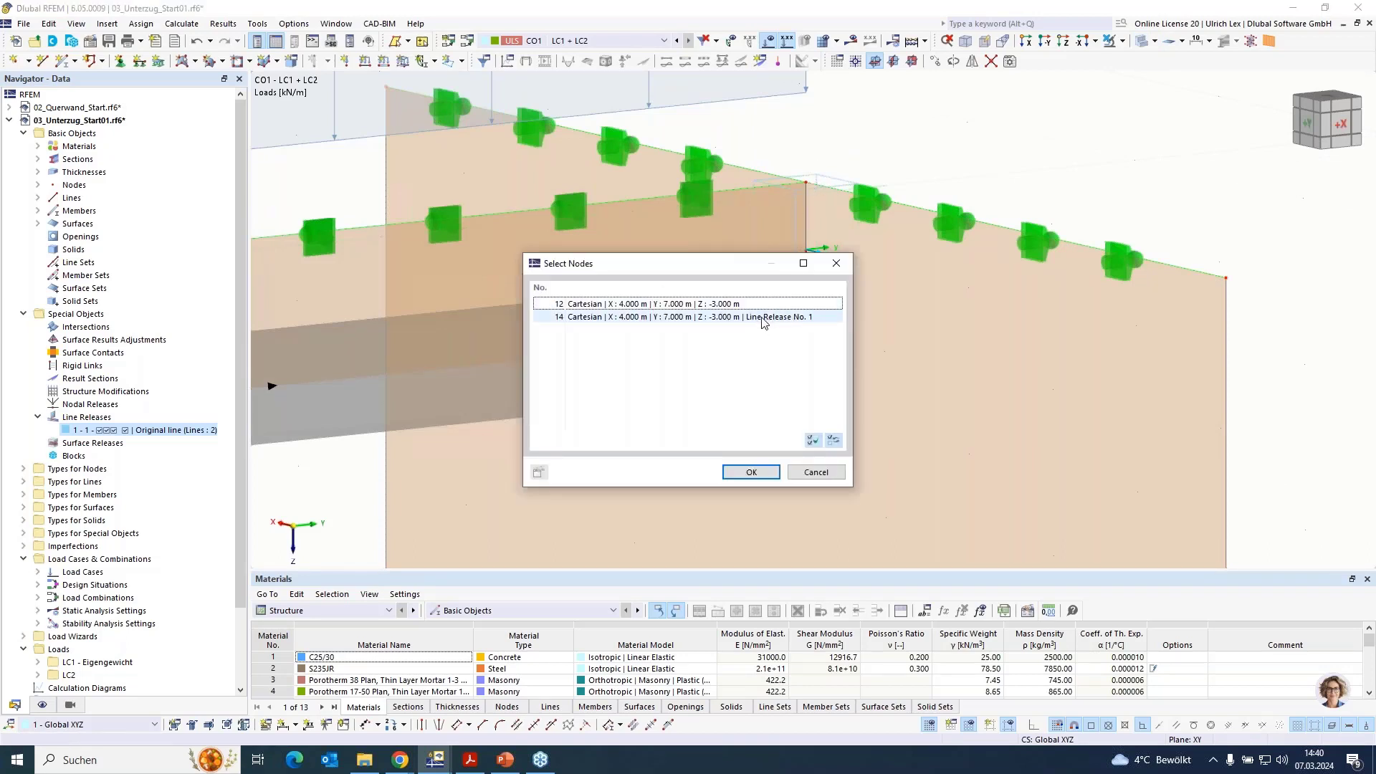
{"action": "left_click", "coordinate": [816, 472]}
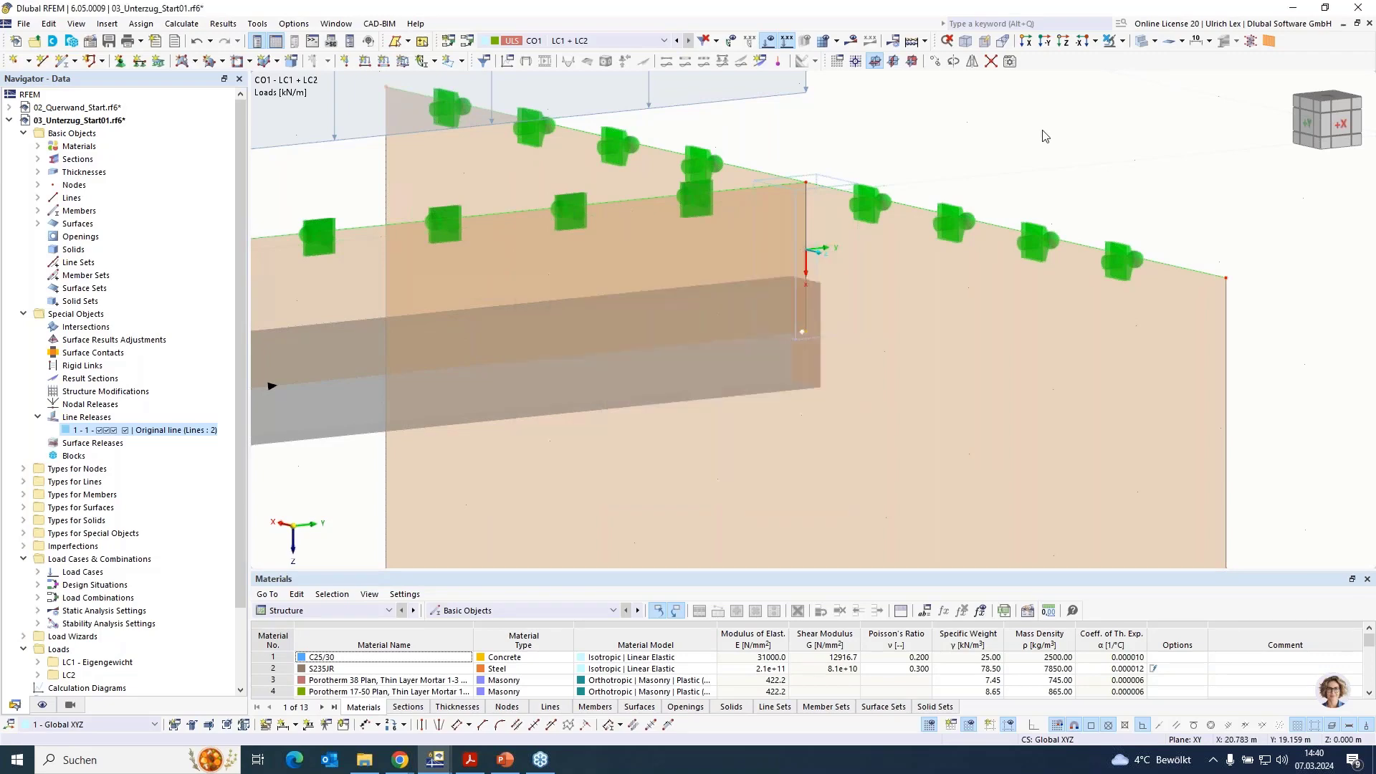
Calculate load combination CO1 and show its results.
{"action": "scroll", "coordinate": [956, 155], "scroll_direction": "down", "scroll_amount": 7}
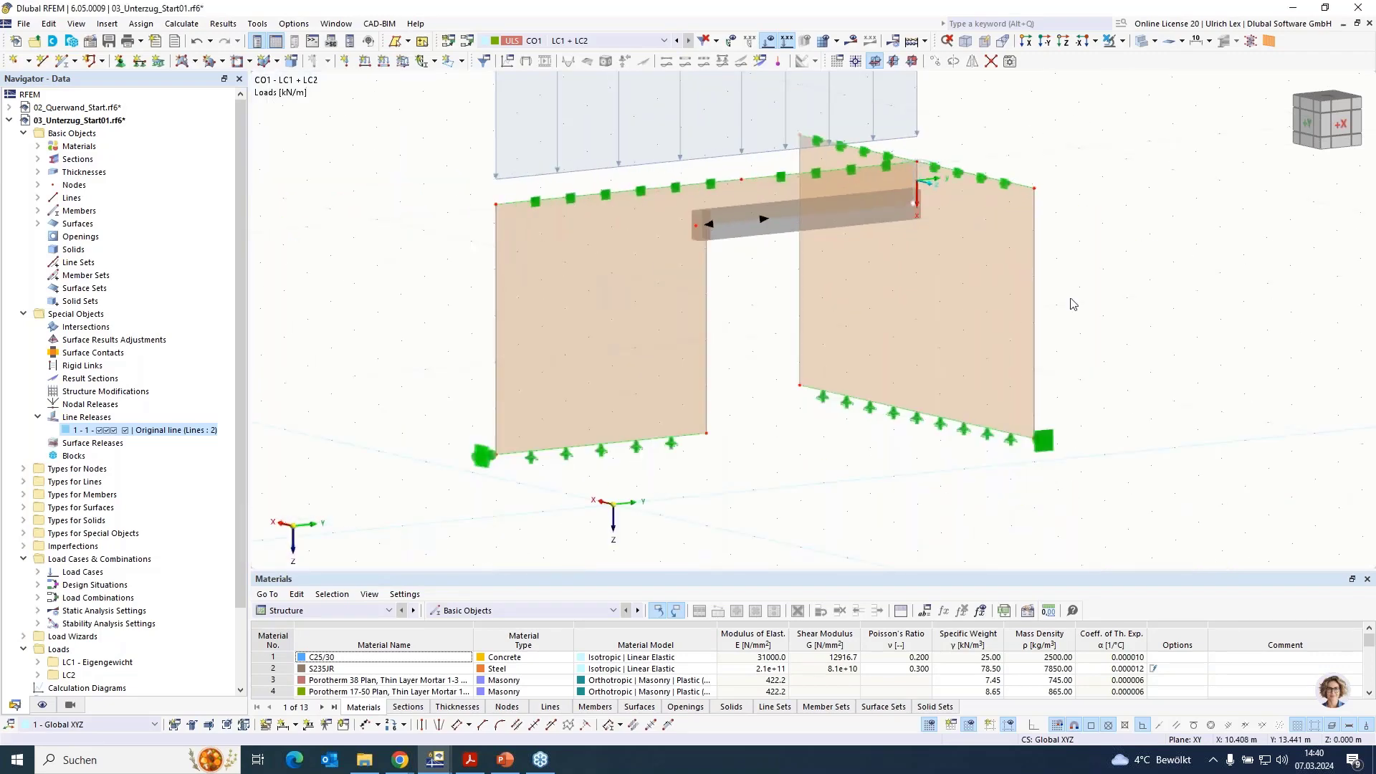
{"action": "scroll", "coordinate": [751, 480], "scroll_direction": "down", "scroll_amount": 1}
{"action": "scroll", "coordinate": [1032, 172], "scroll_direction": "up", "scroll_amount": 1}
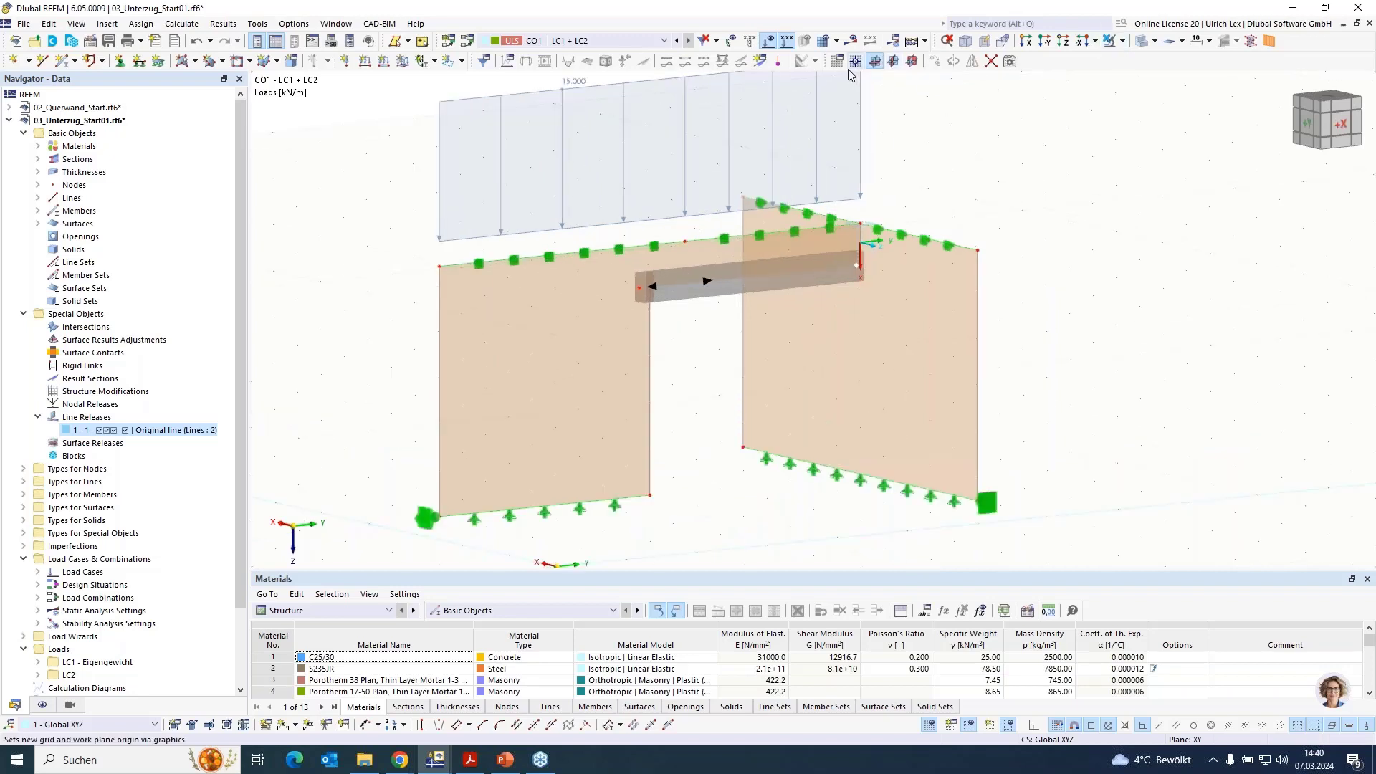
{"action": "left_click", "coordinate": [851, 43]}
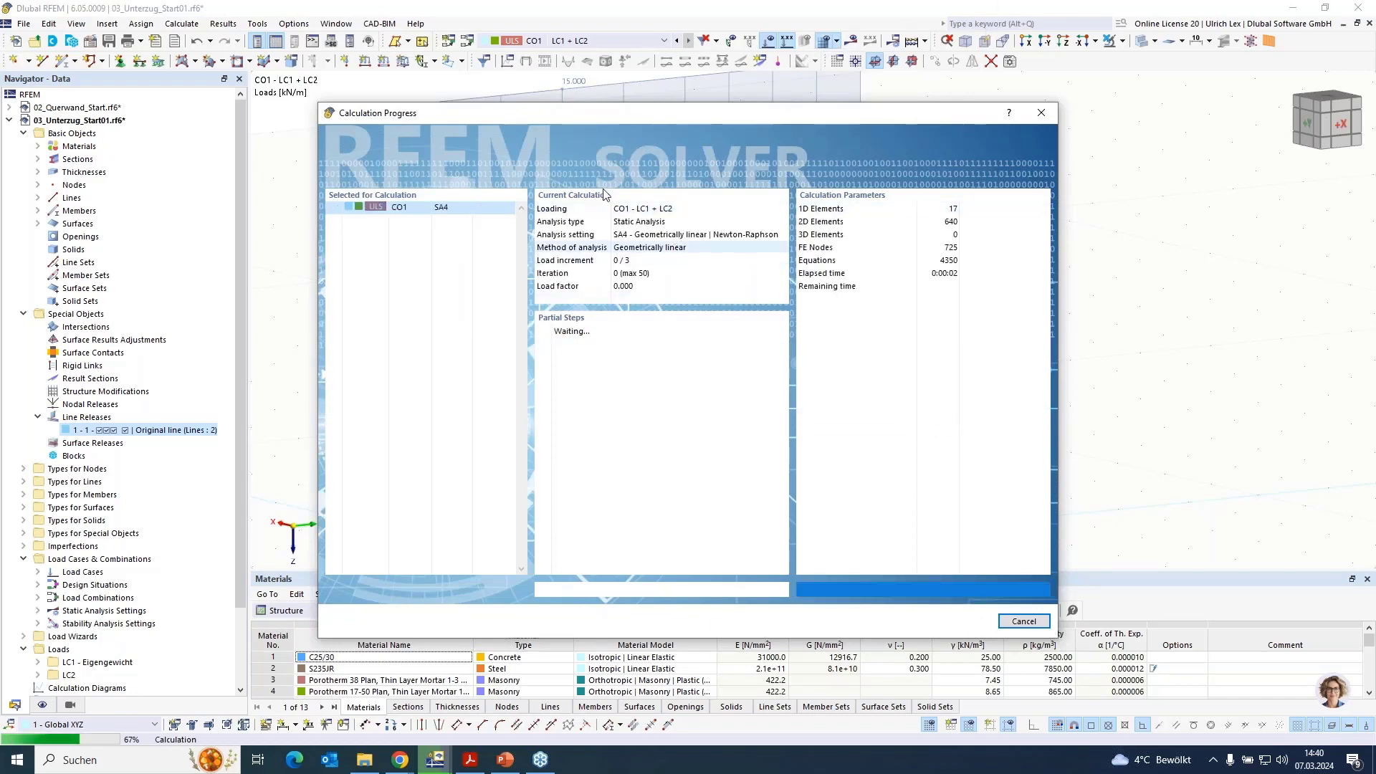
{"action": "left_click_drag", "start_coordinate": [713, 118], "coordinate": [765, 111]}
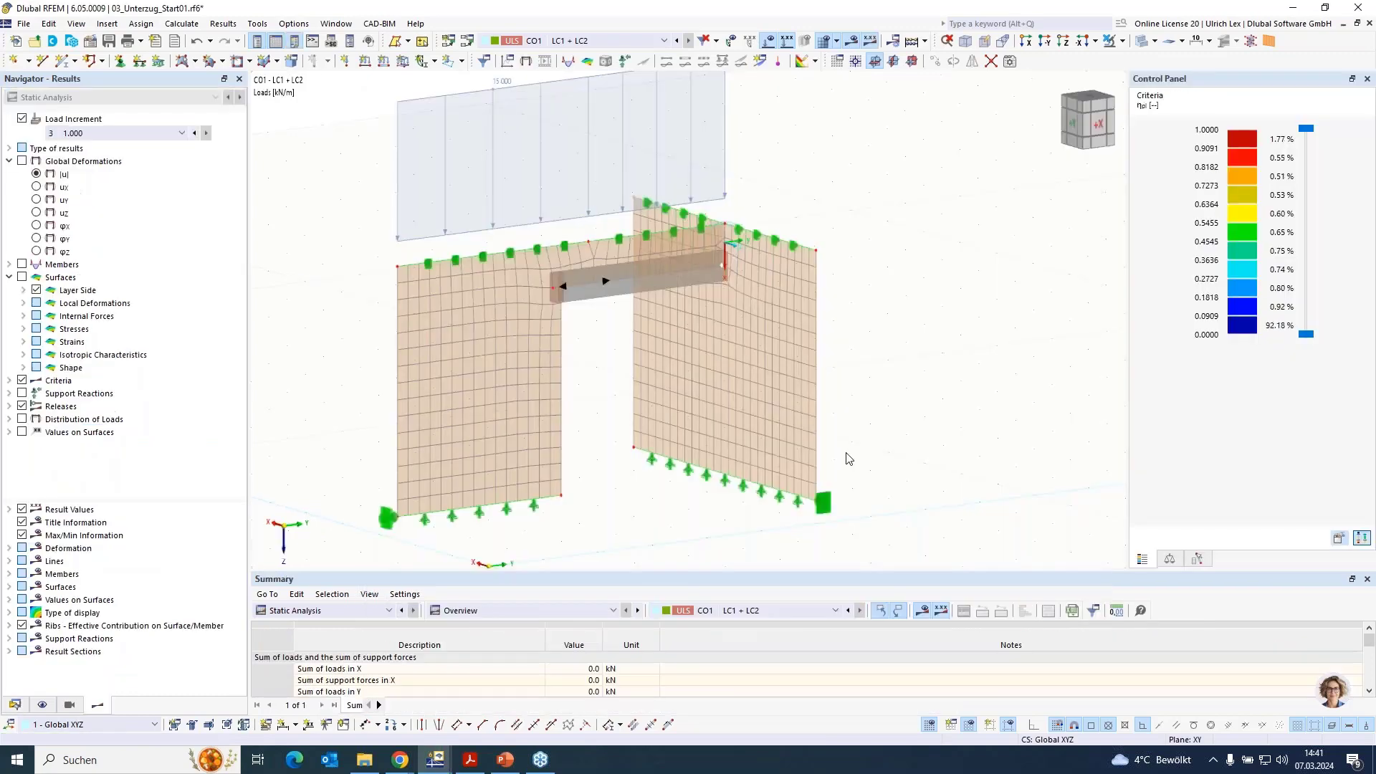
Display the global deformations |u| of CO1 at the beam and cross wall with the FE mesh hidden.
{"action": "scroll", "coordinate": [847, 278], "scroll_direction": "up", "scroll_amount": 1}
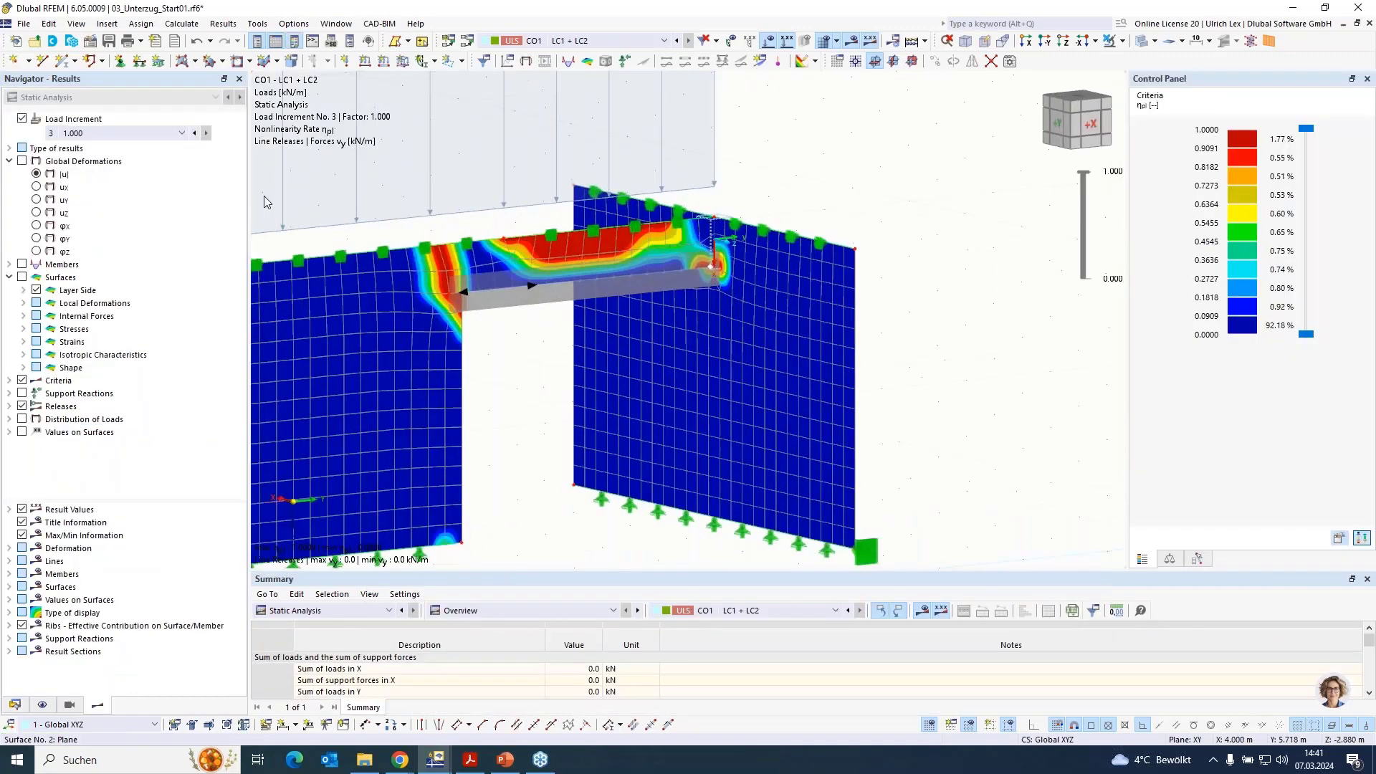
{"action": "left_click", "coordinate": [21, 161]}
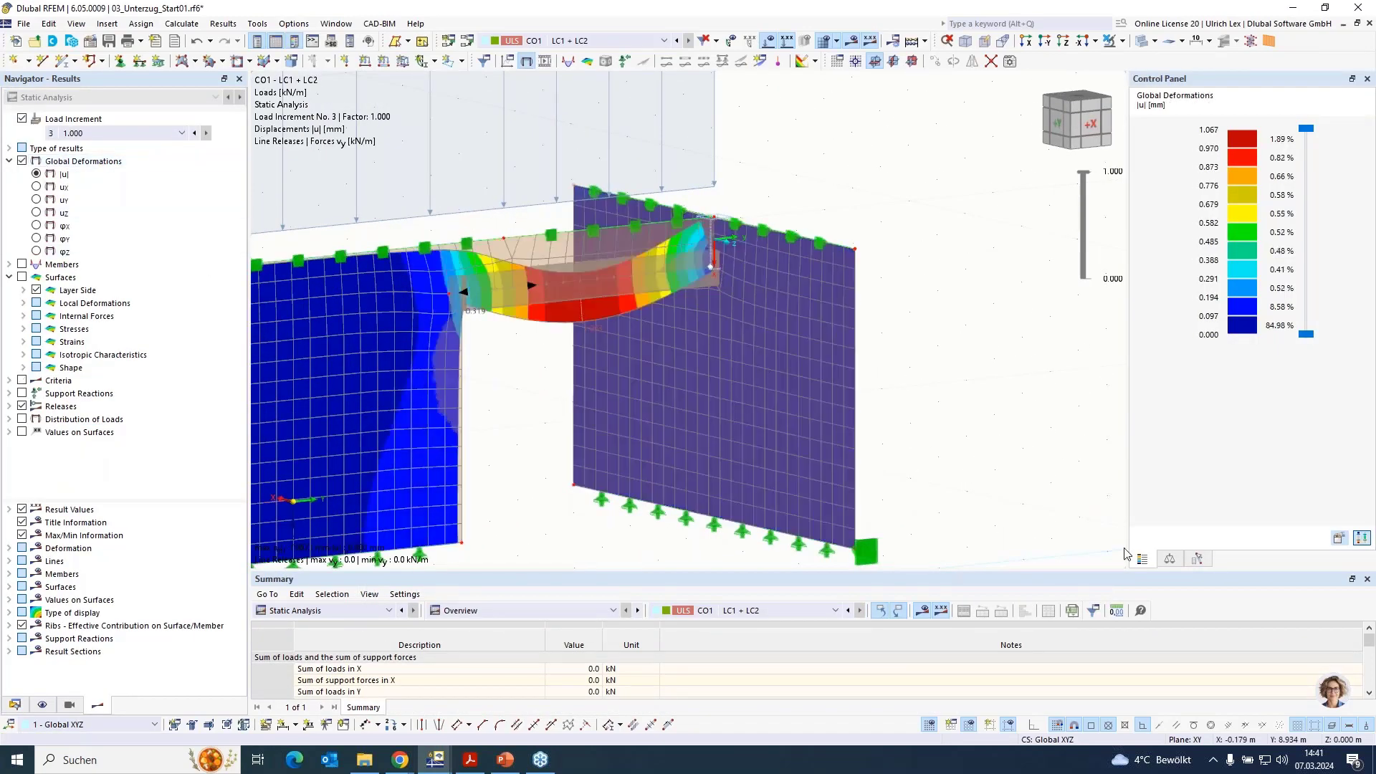
{"action": "middle_click_drag", "start_coordinate": [971, 447], "coordinate": [921, 430], "text": "ctrl"}
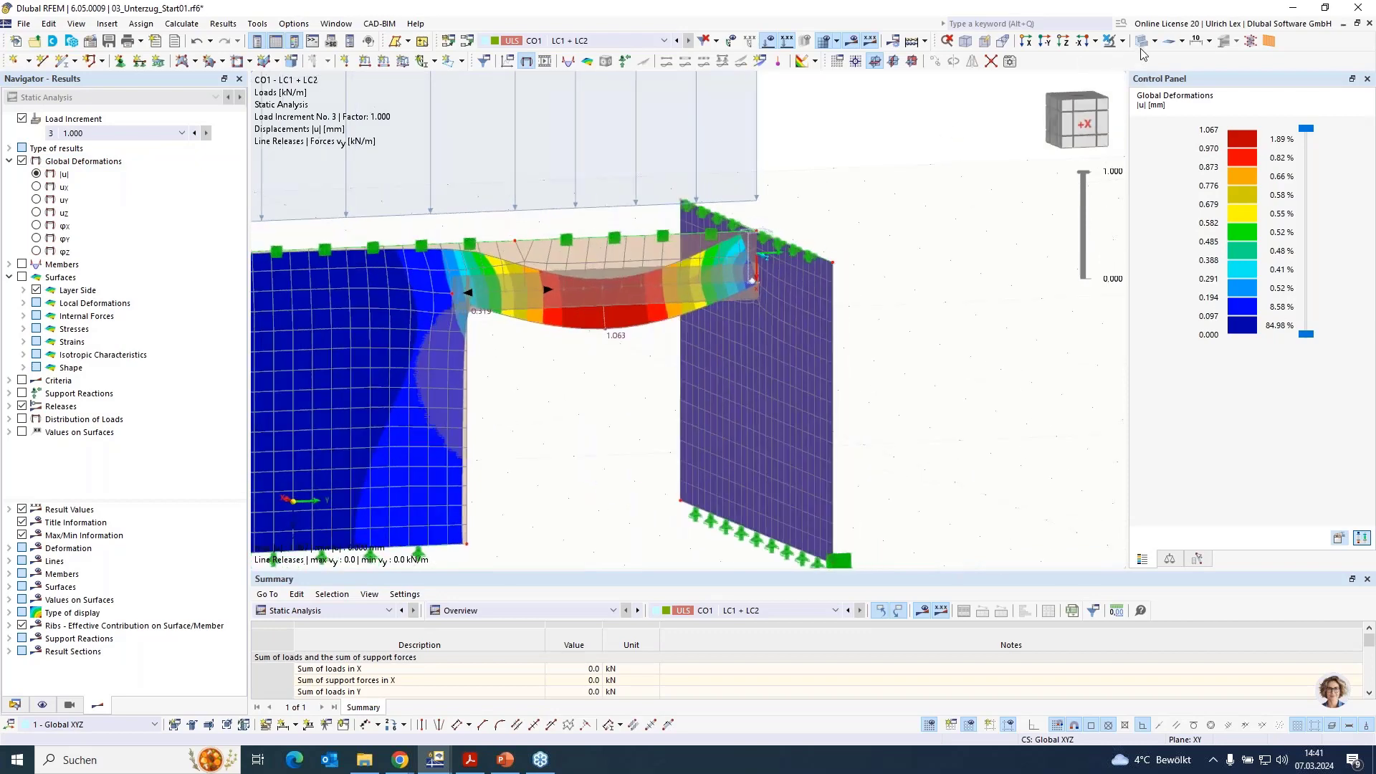
{"action": "left_click", "coordinate": [823, 44]}
{"action": "scroll", "coordinate": [717, 261], "scroll_direction": "up", "scroll_amount": 3}
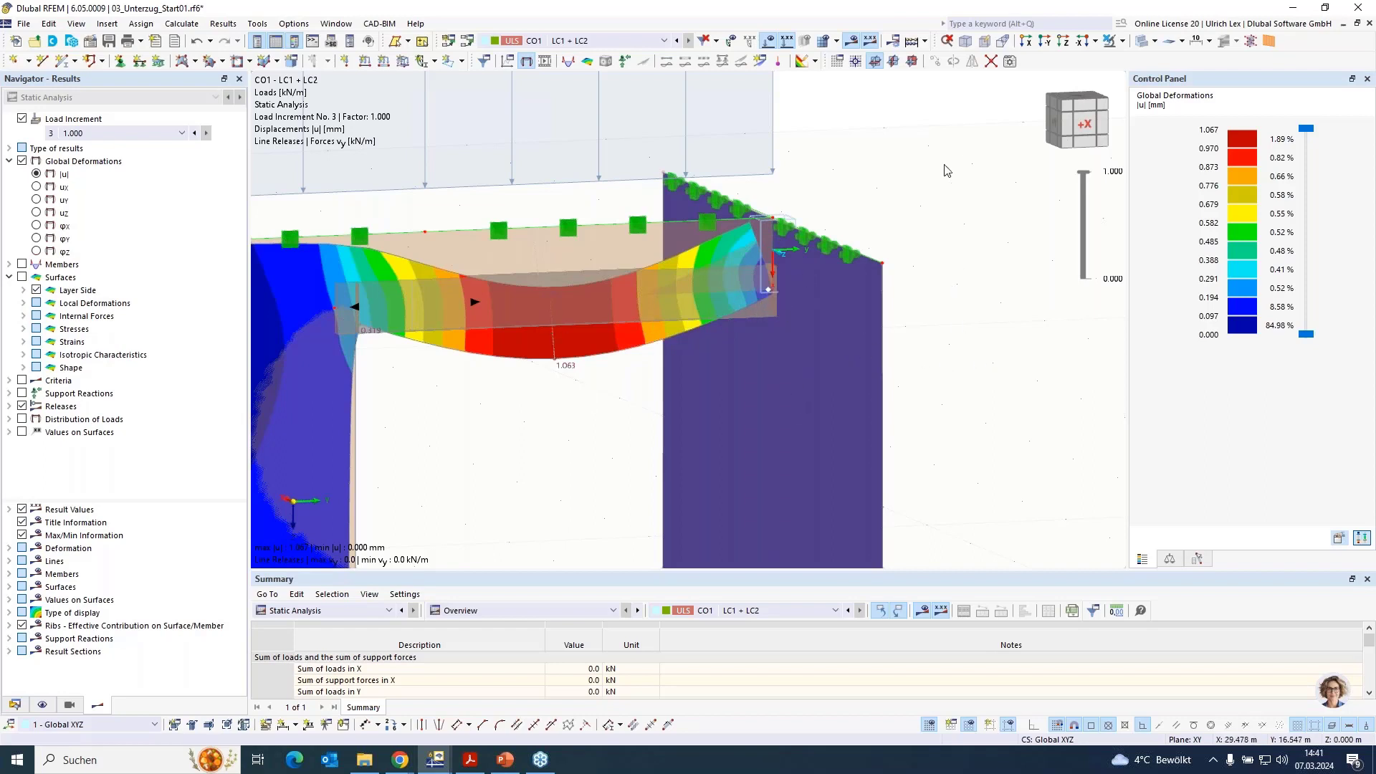
Isolate the cross wall surface with its related objects and view its deformations.
{"action": "left_click", "coordinate": [850, 290]}
{"action": "left_click", "coordinate": [1122, 41]}
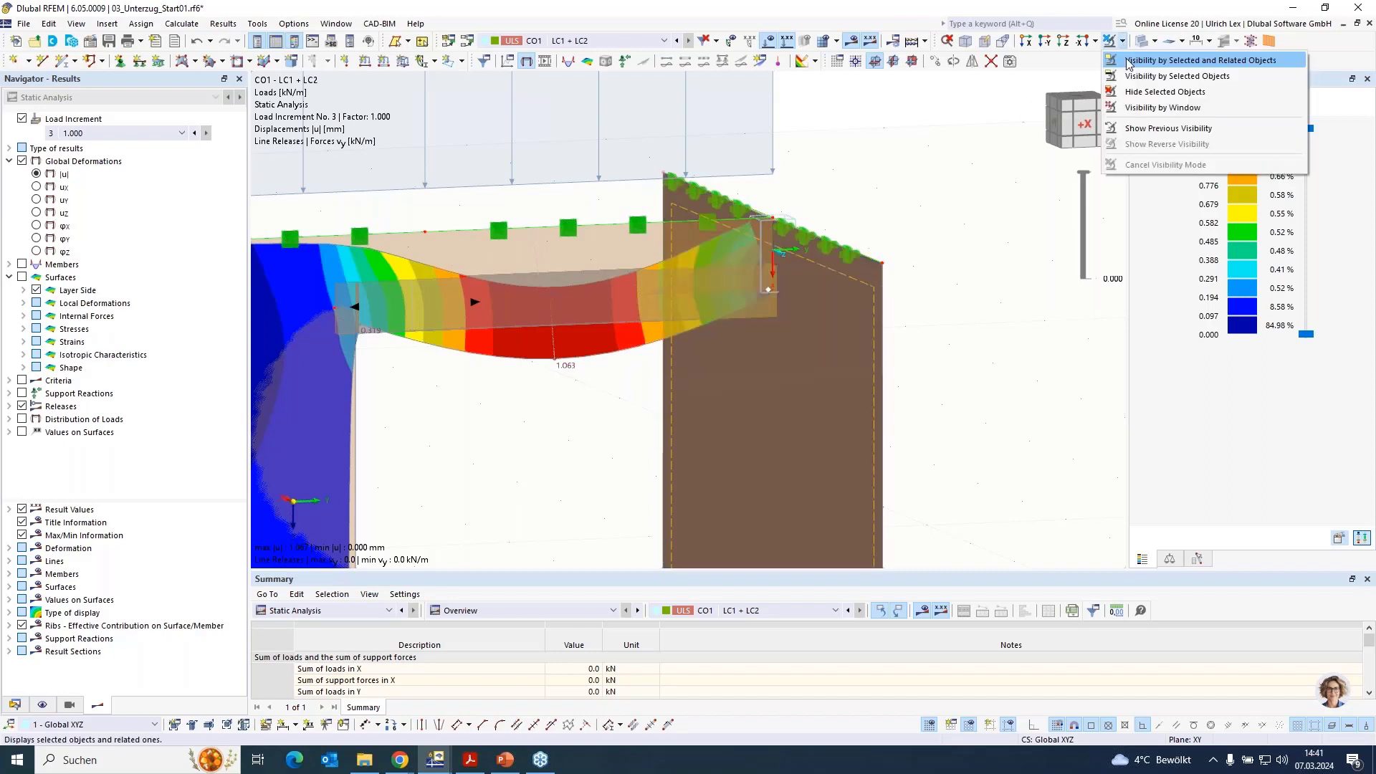
{"action": "left_click", "coordinate": [1142, 56]}
{"action": "left_click", "coordinate": [854, 199]}
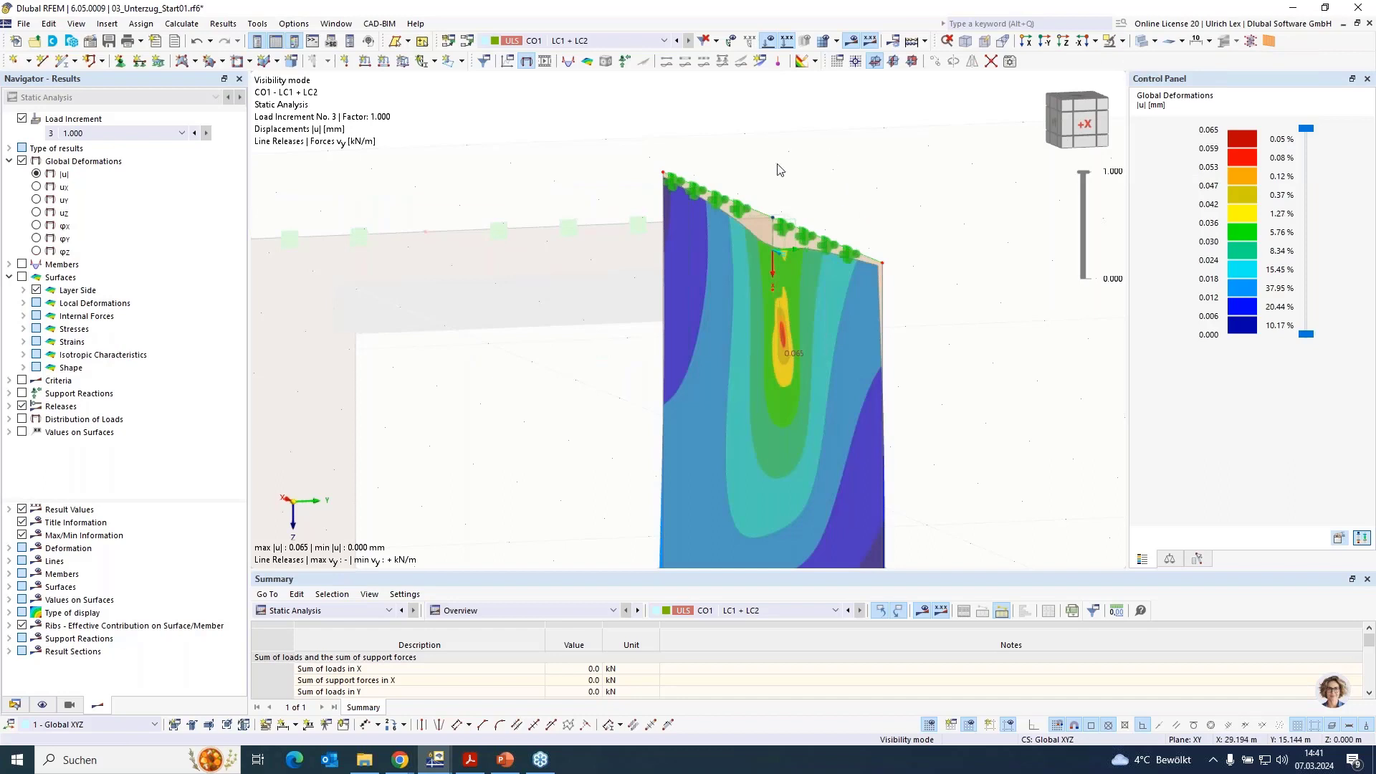
{"action": "scroll", "coordinate": [778, 170], "scroll_direction": "down", "scroll_amount": 2}
{"action": "middle_click_drag", "start_coordinate": [647, 404], "coordinate": [700, 390], "text": "ctrl"}
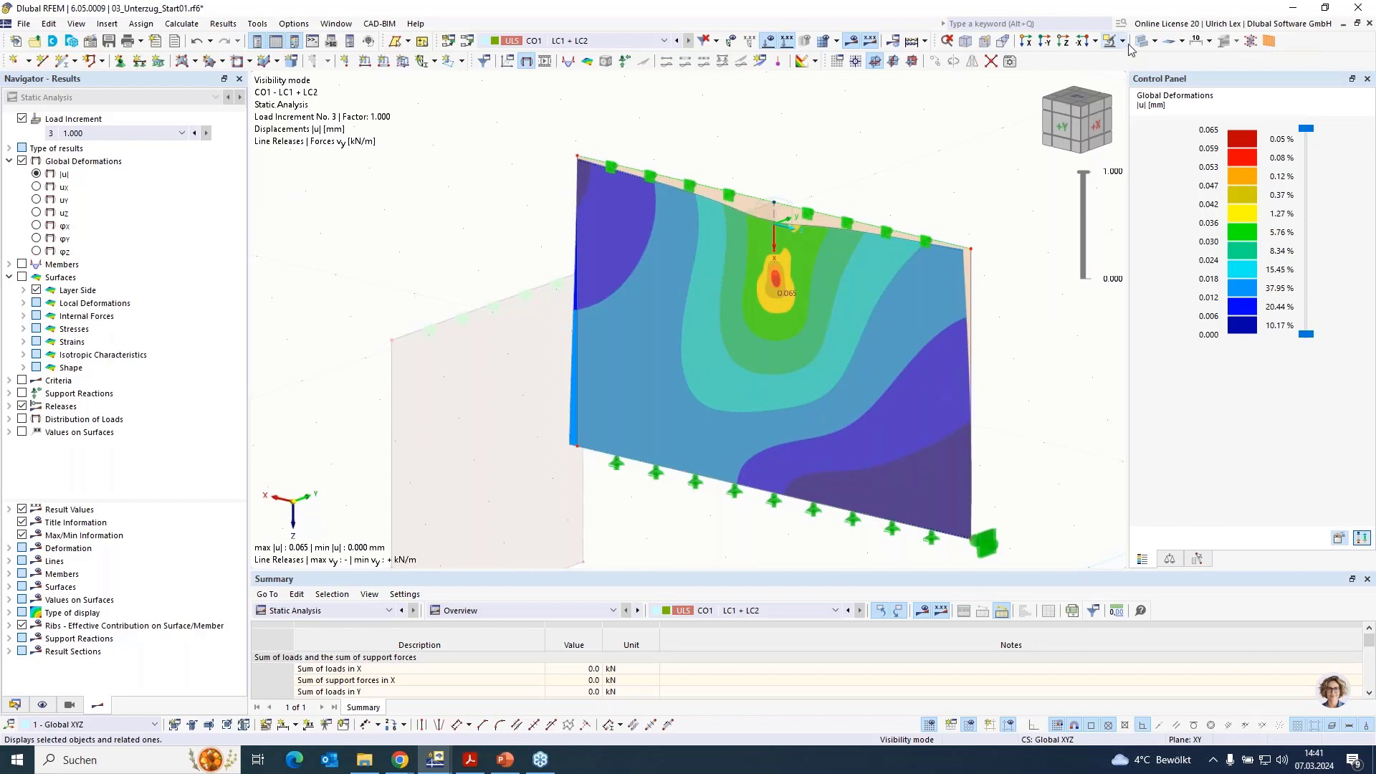
Show the FE mesh and examine the cross wall's deformation around the beam support below the line release.
{"action": "scroll", "coordinate": [762, 284], "scroll_direction": "up", "scroll_amount": 5}
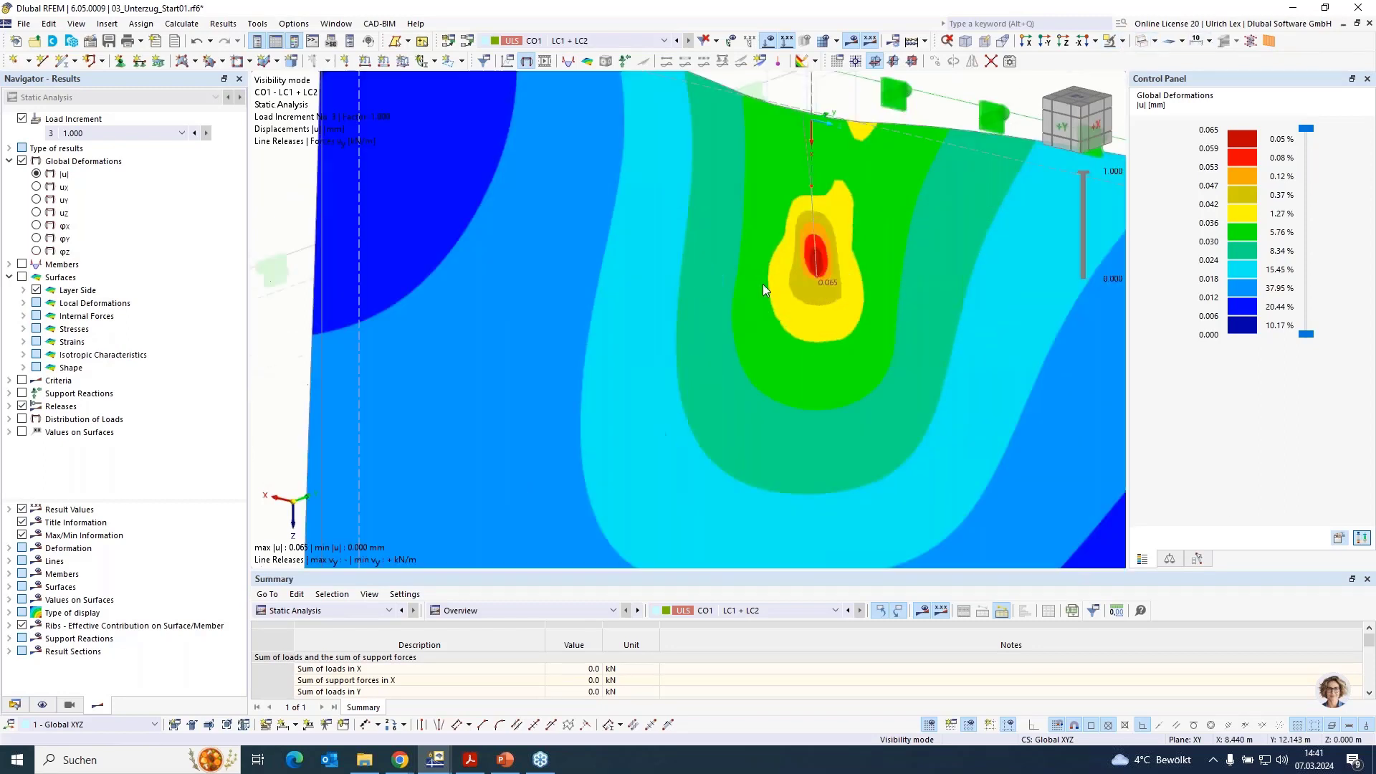
{"action": "scroll", "coordinate": [763, 283], "scroll_direction": "up", "scroll_amount": 1}
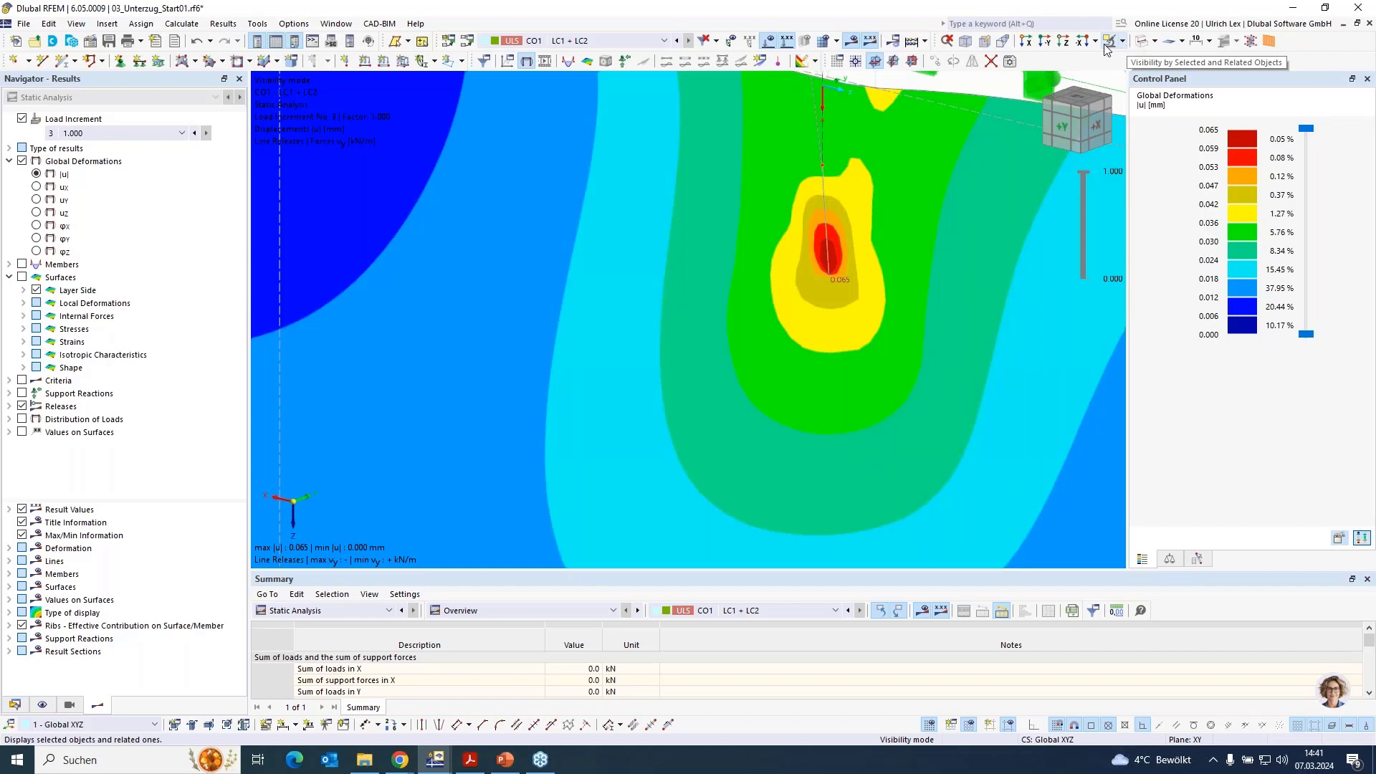
{"action": "left_click", "coordinate": [823, 41]}
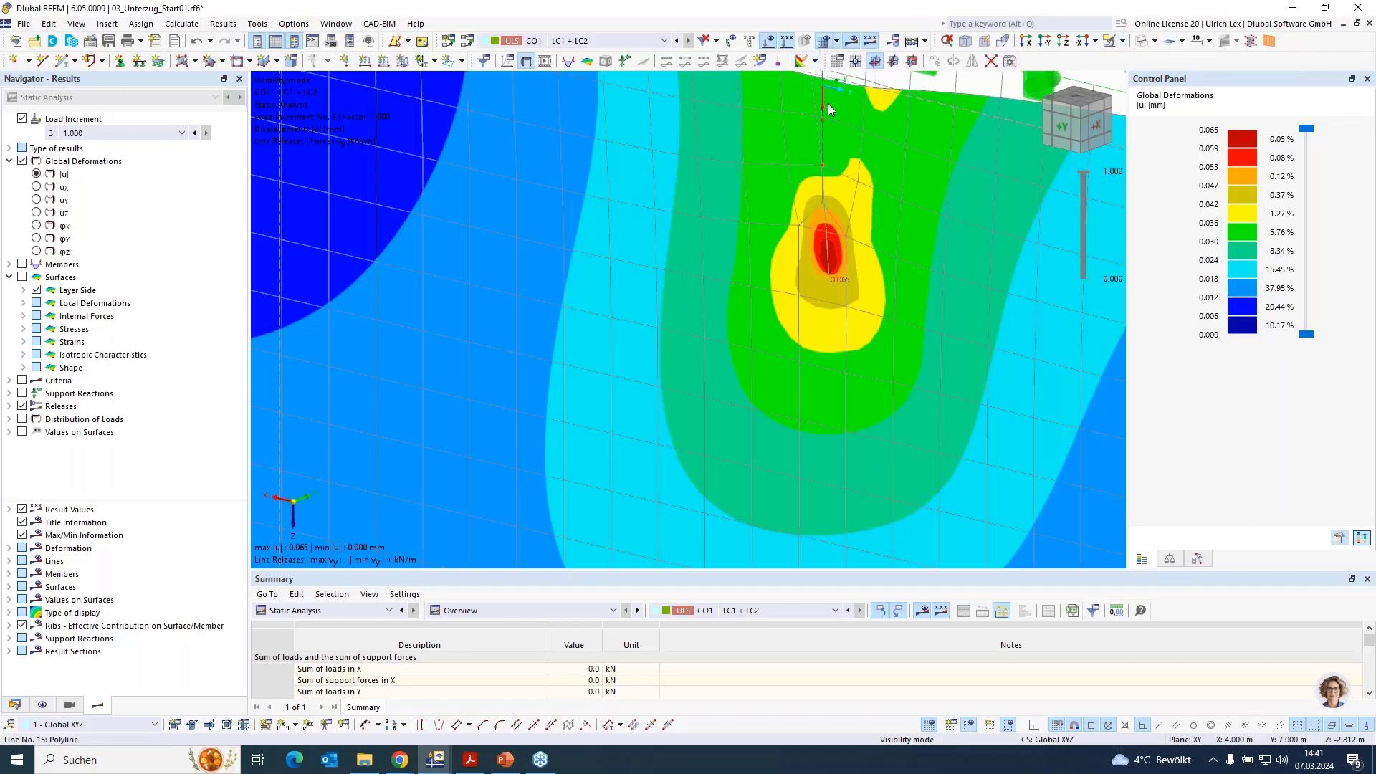
{"action": "scroll", "coordinate": [768, 175], "scroll_direction": "down", "scroll_amount": 3}
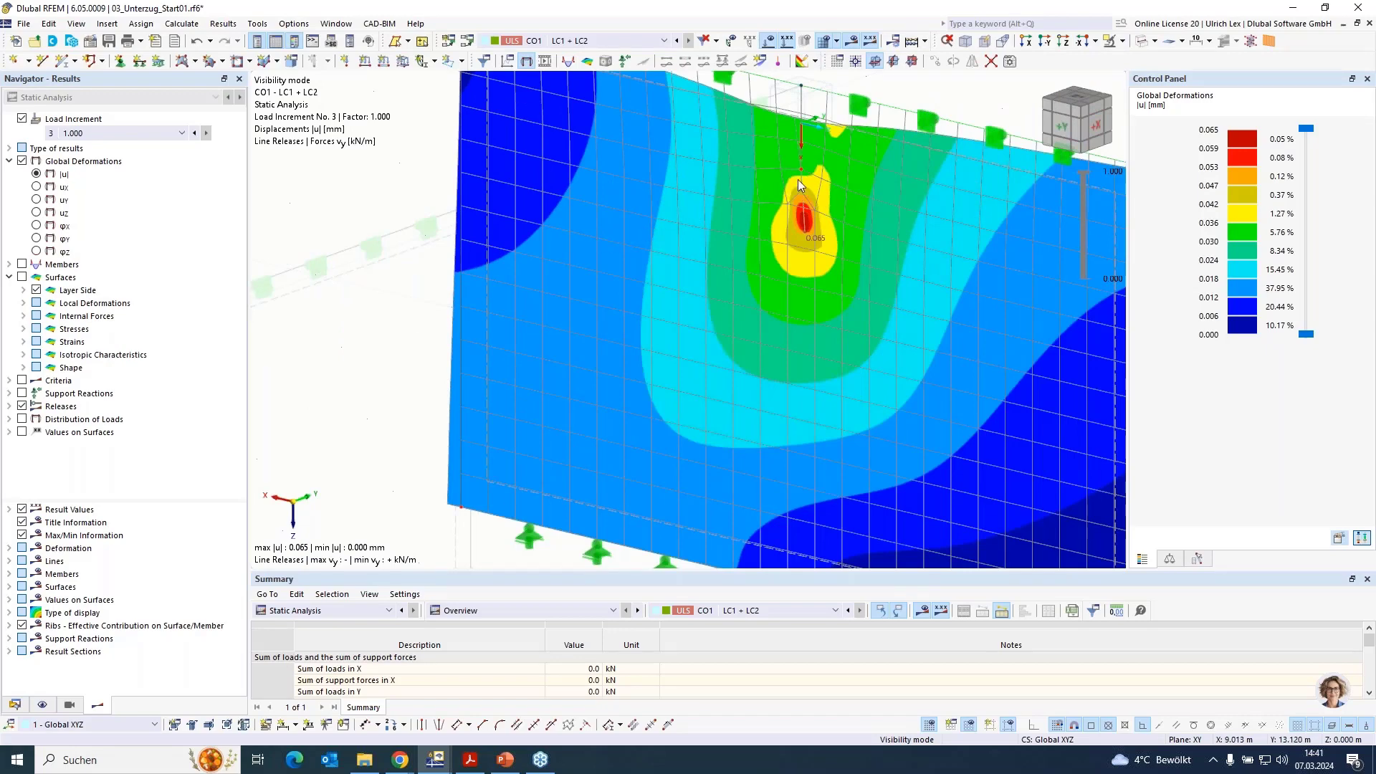
{"action": "scroll", "coordinate": [802, 165], "scroll_direction": "up", "scroll_amount": 3}
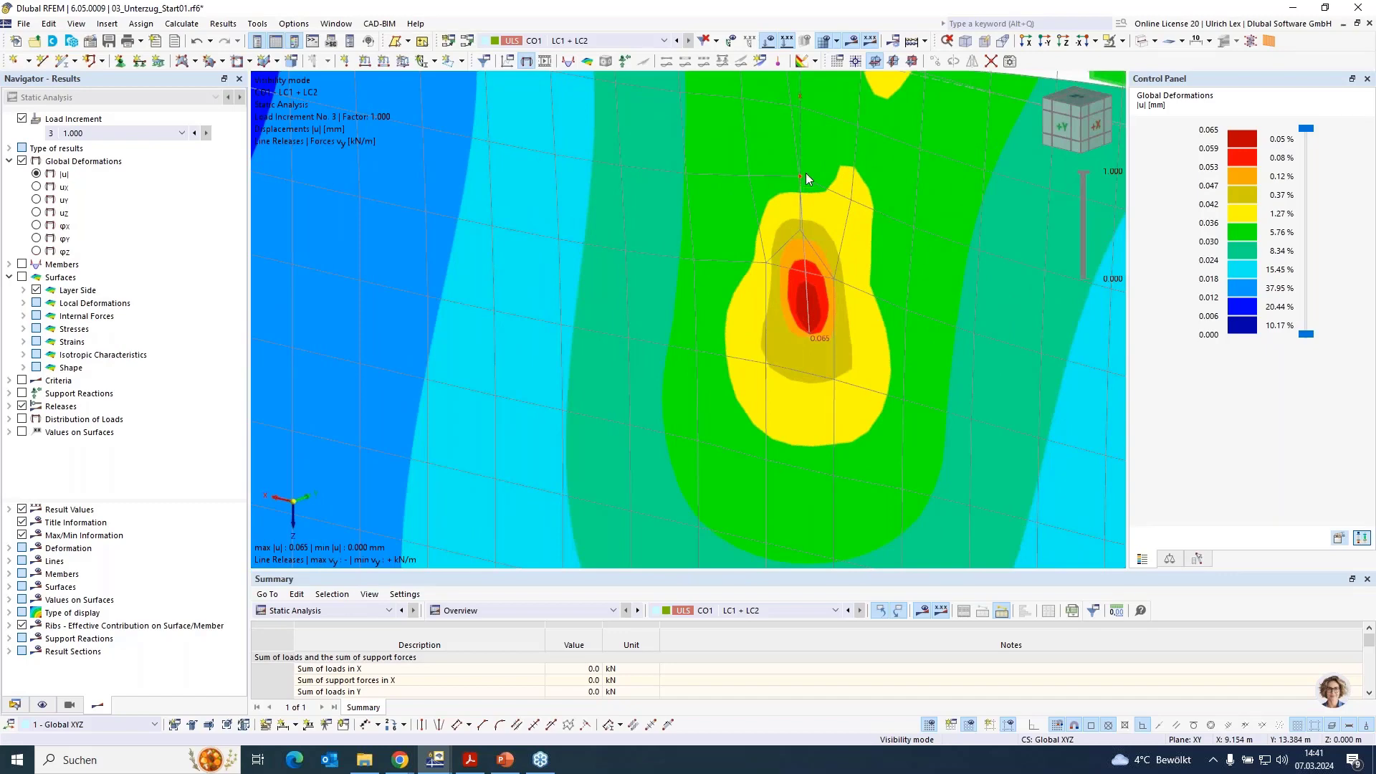
Copy the node at the beam end on the cross wall by 0.080 m in X and accept deleting the results.
{"action": "scroll", "coordinate": [800, 170], "scroll_direction": "up", "scroll_amount": 3}
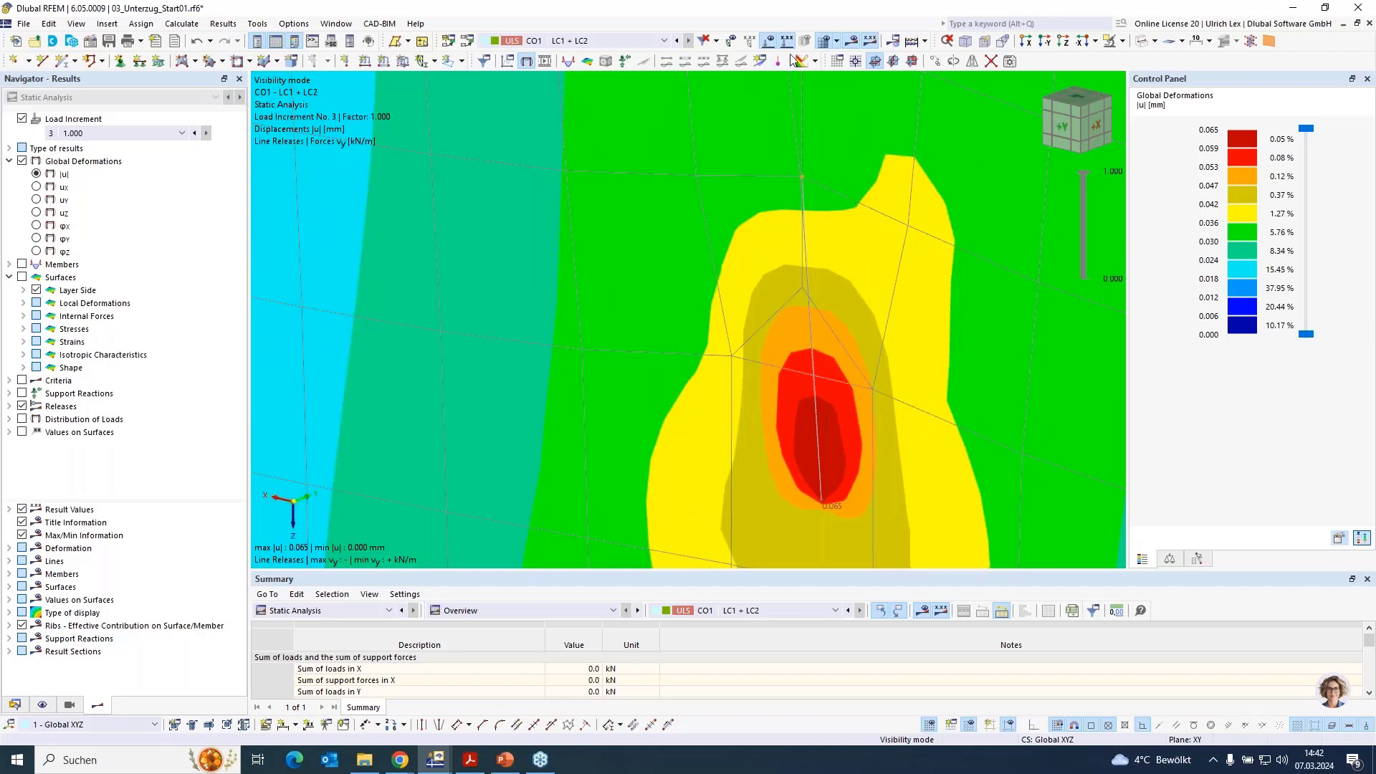
{"action": "left_click", "coordinate": [934, 61]}
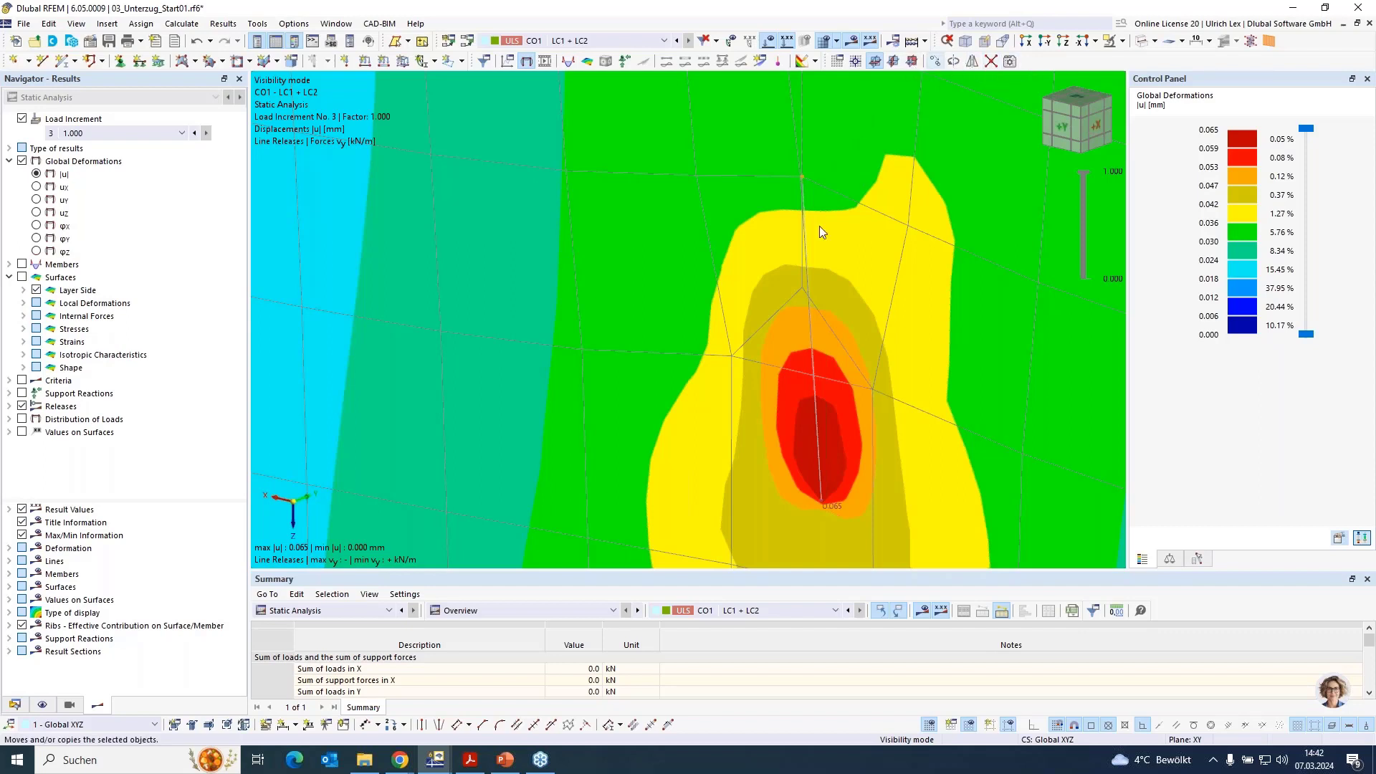
{"action": "left_click", "coordinate": [477, 253]}
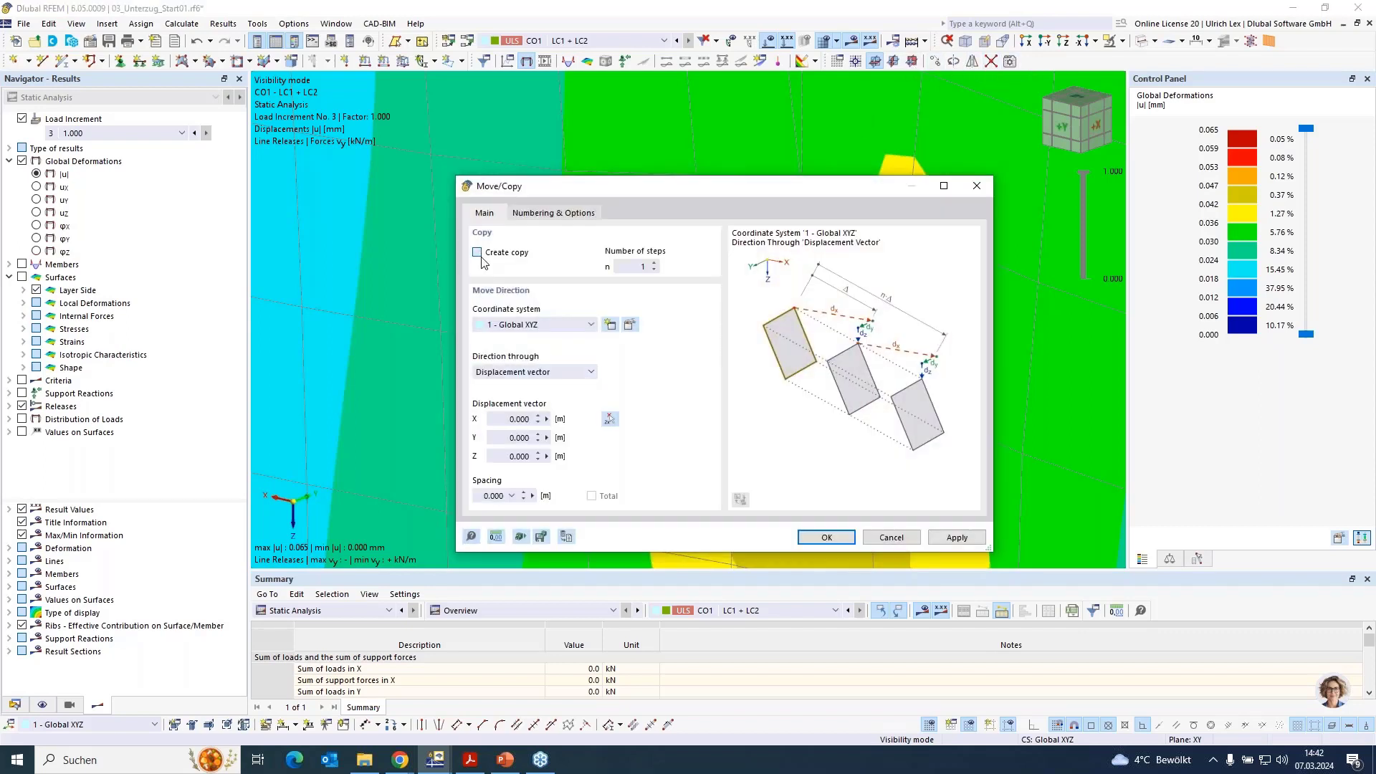
{"action": "left_click", "coordinate": [501, 422]}
{"action": "left_click", "coordinate": [828, 533]}
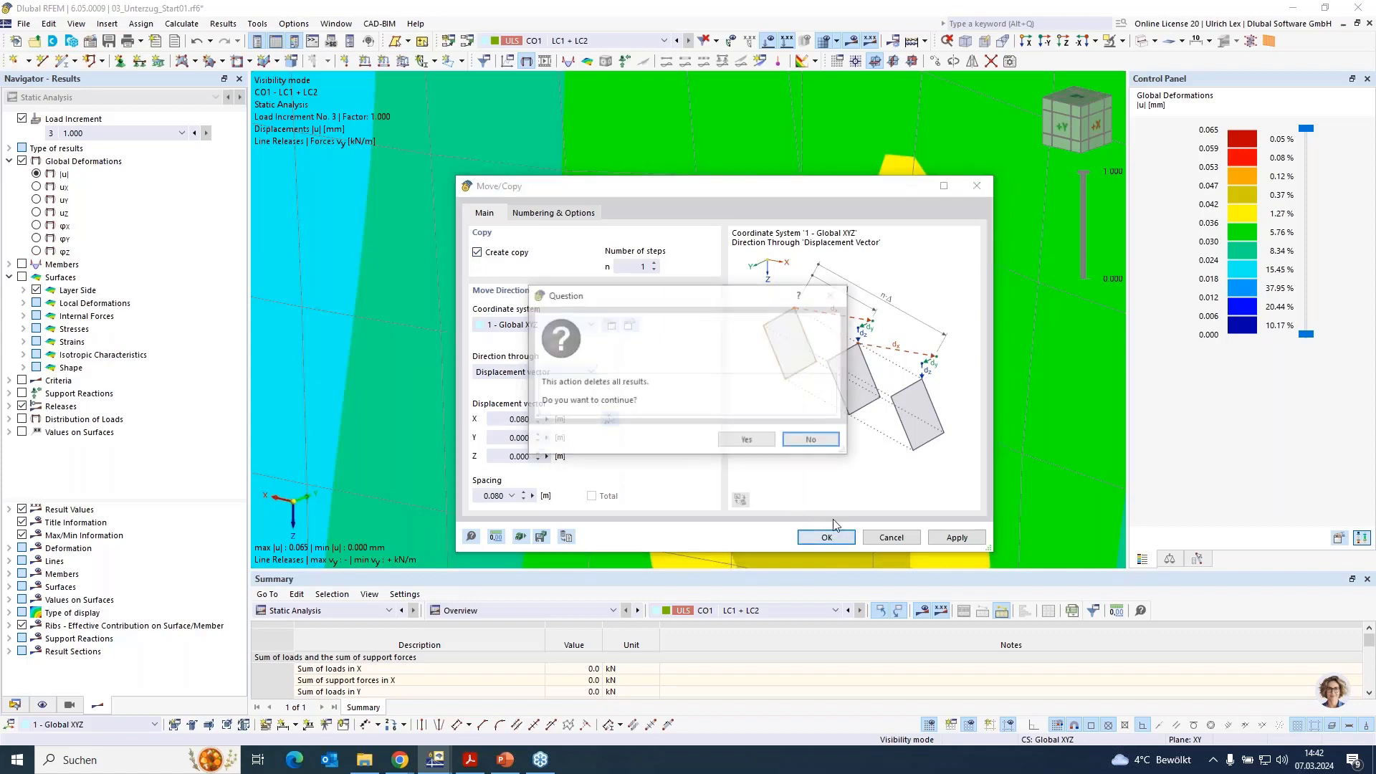
{"action": "left_click", "coordinate": [760, 443]}
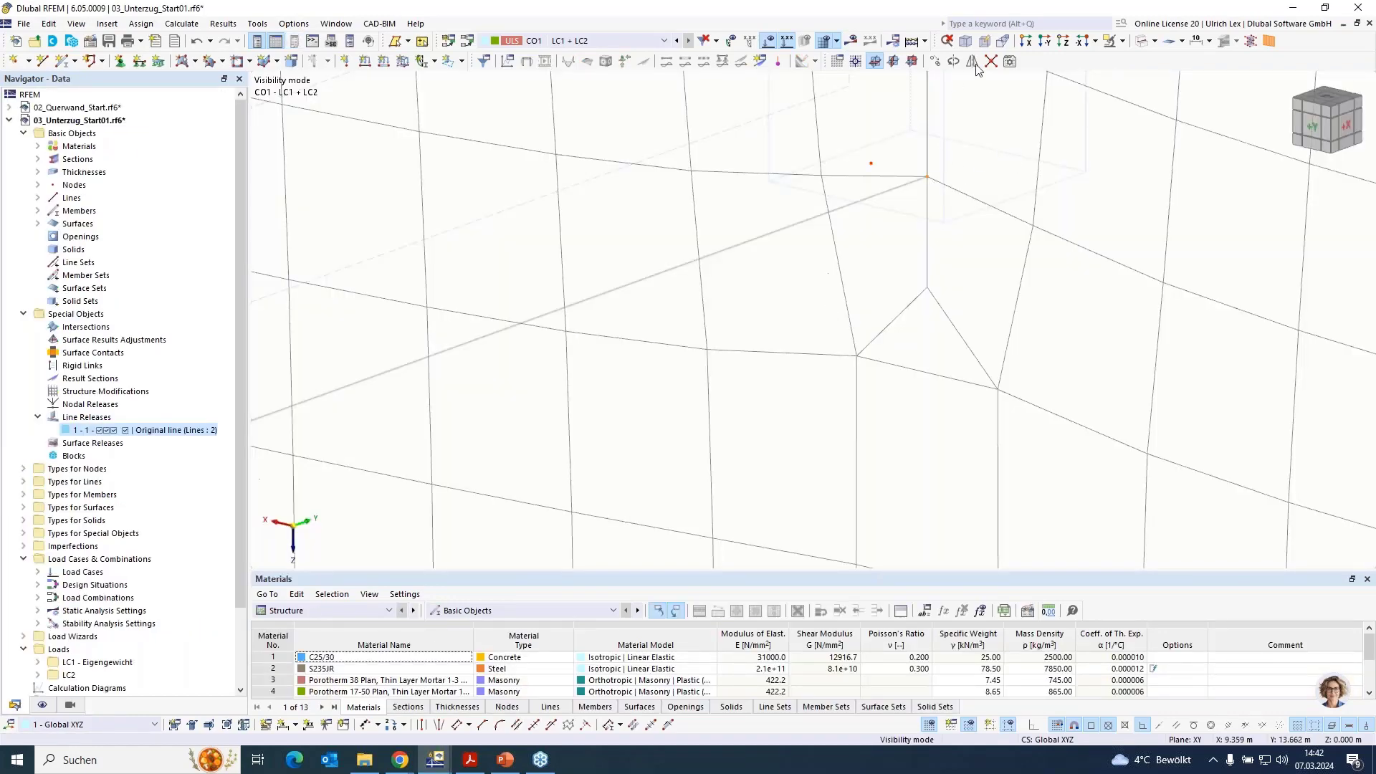
Copy the same beam-end node once more in the opposite X direction to get a node on its other side.
{"action": "left_click", "coordinate": [935, 61]}
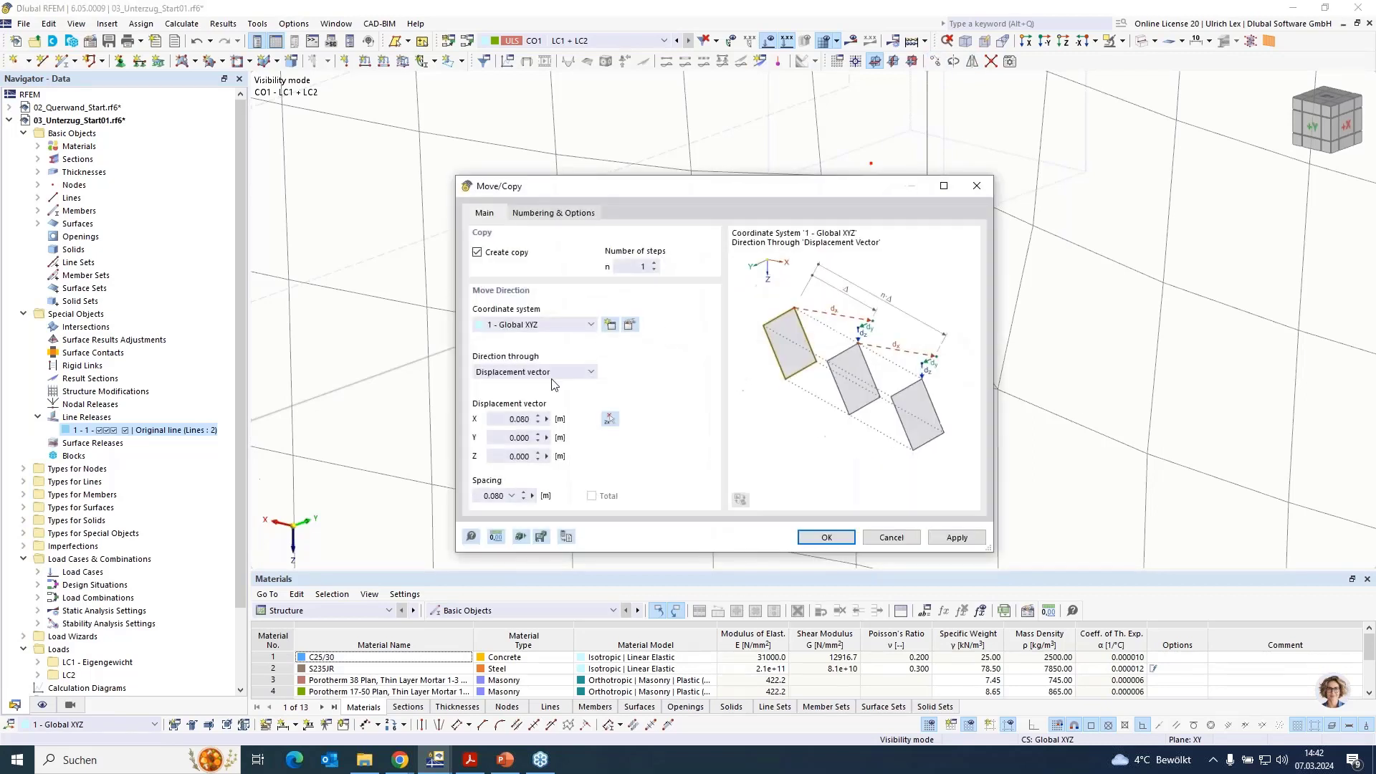
{"action": "left_click", "coordinate": [506, 418]}
{"action": "key", "text": "Return"}
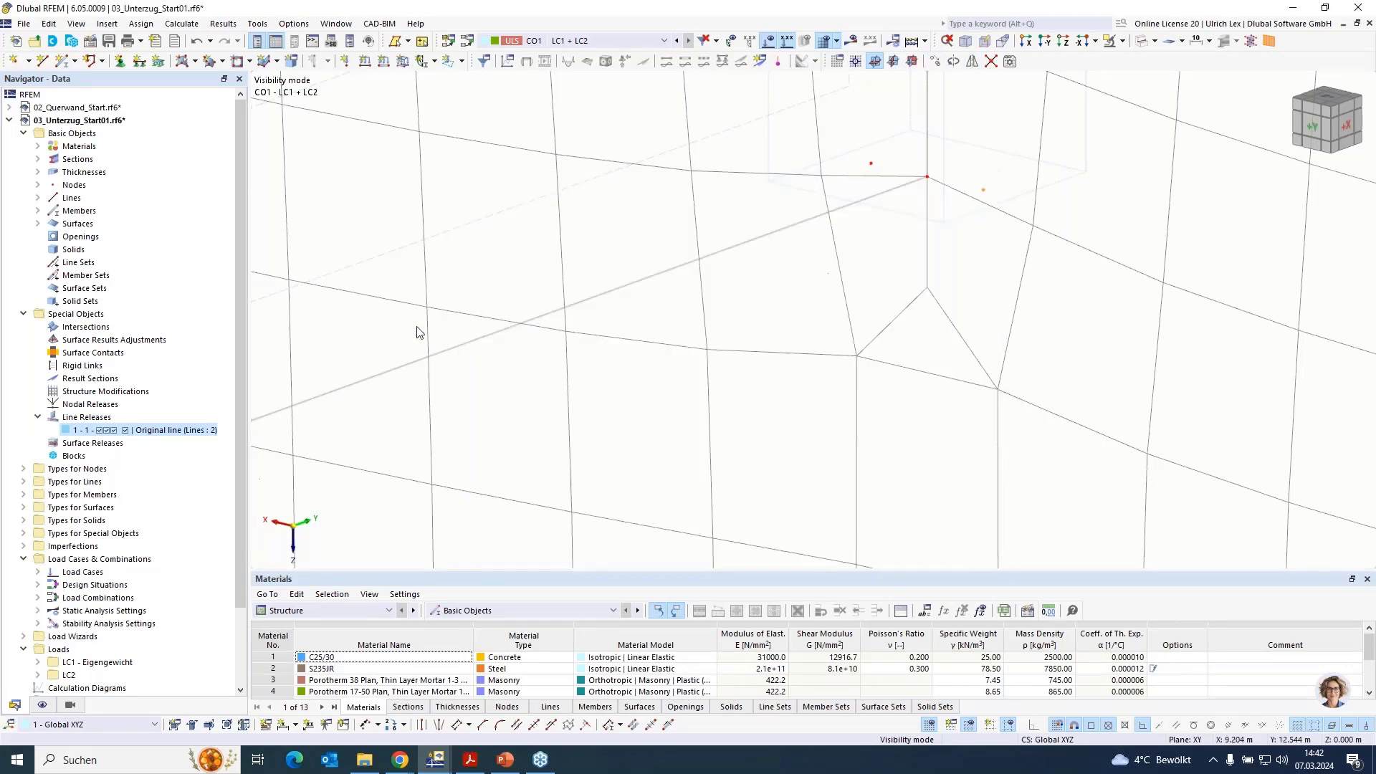
{"action": "left_click", "coordinate": [1037, 285]}
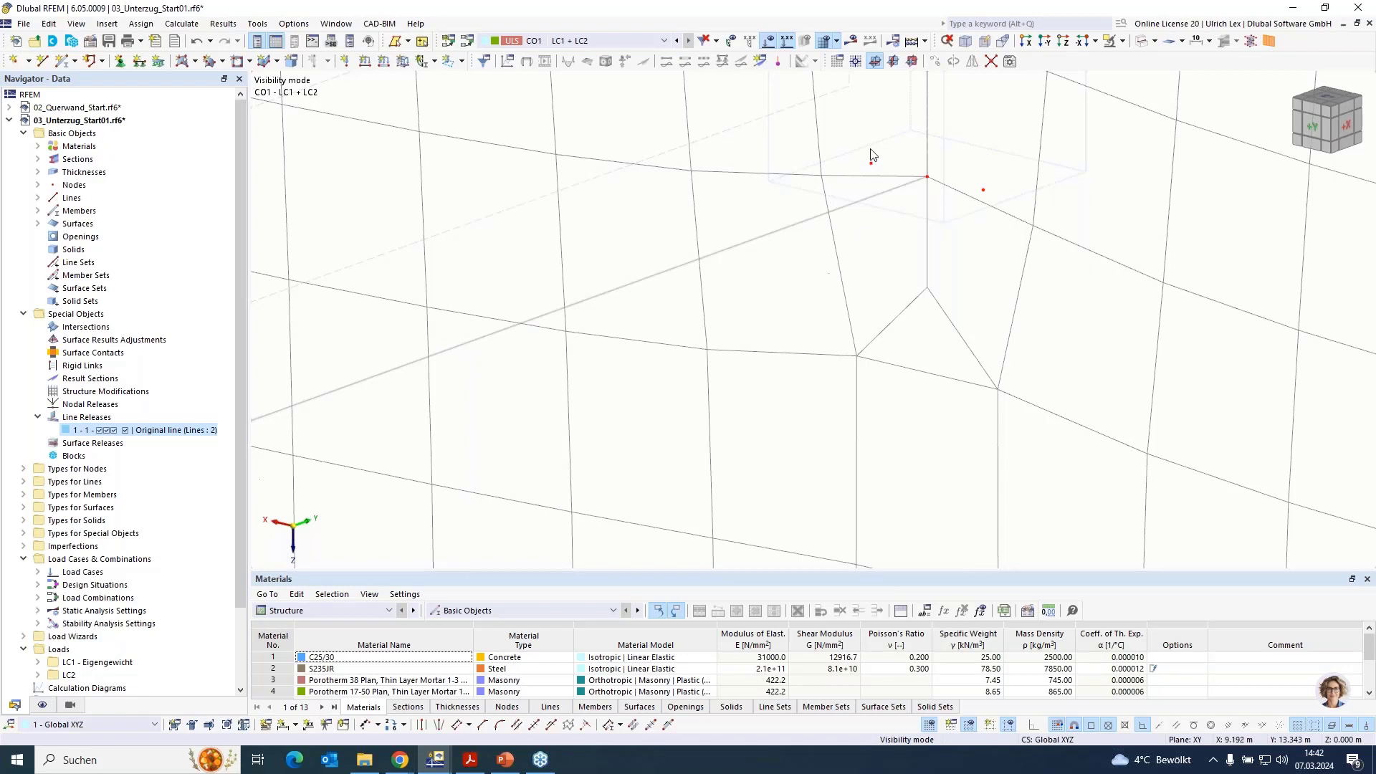
Create a member of type Rigid between the two copied nodes, running through the beam-end node, and accept deleting the mesh.
{"action": "left_click", "coordinate": [62, 63]}
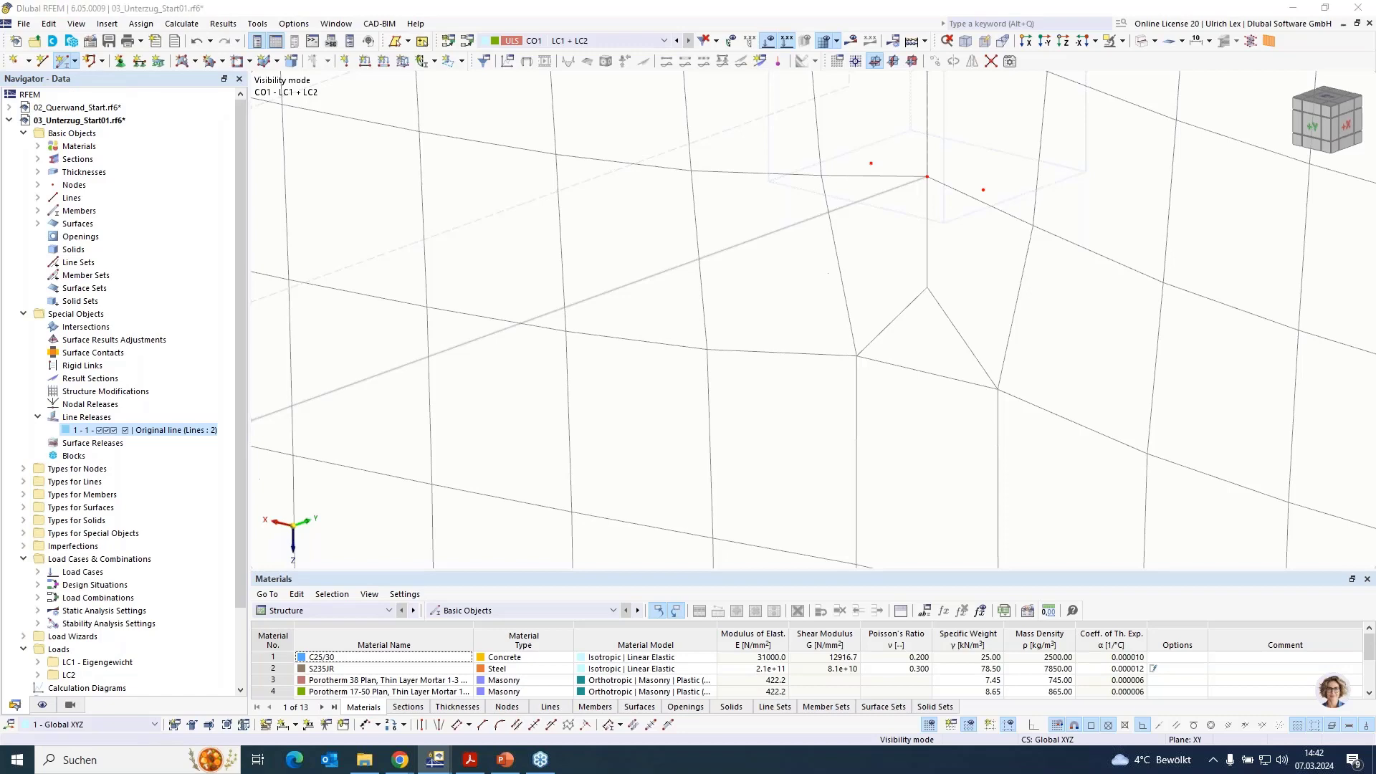
{"action": "left_click", "coordinate": [381, 183]}
{"action": "left_click", "coordinate": [361, 206]}
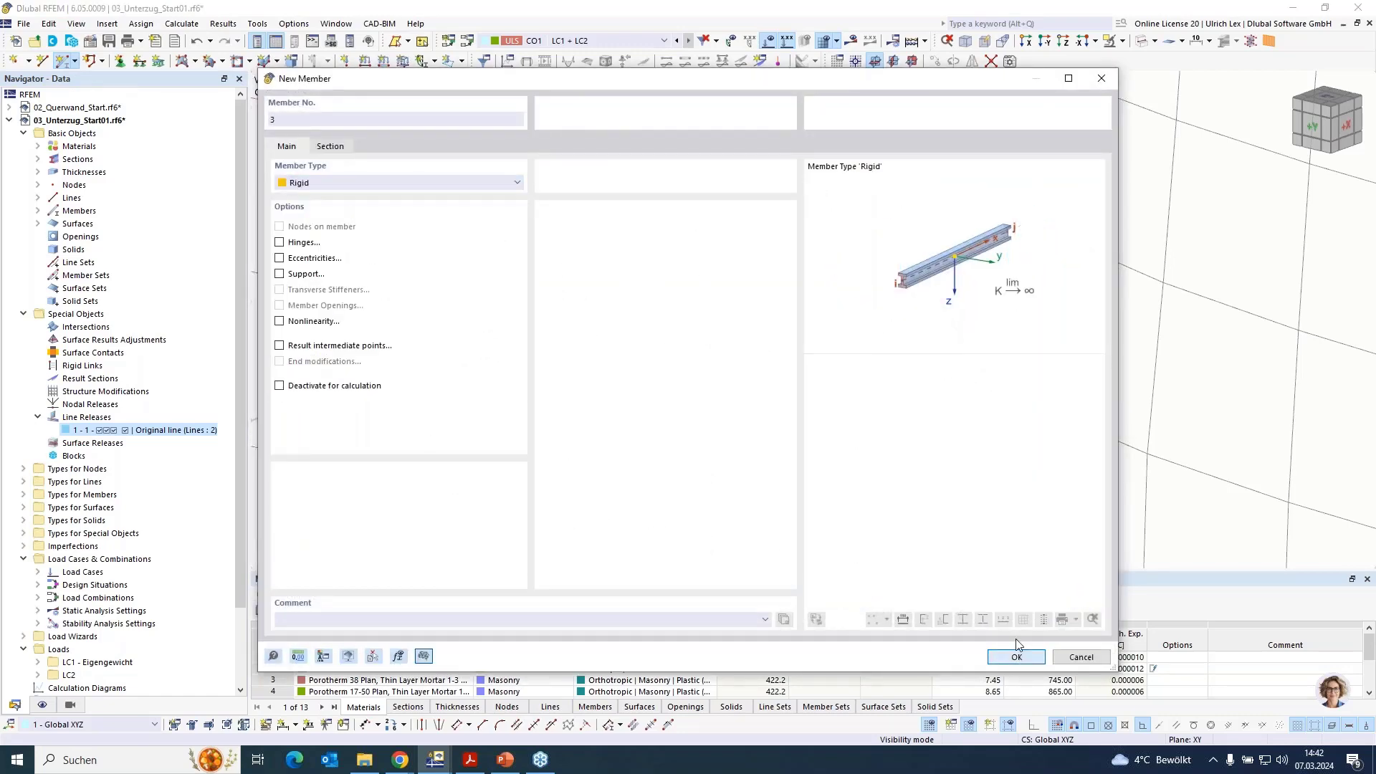
{"action": "left_click", "coordinate": [1016, 657]}
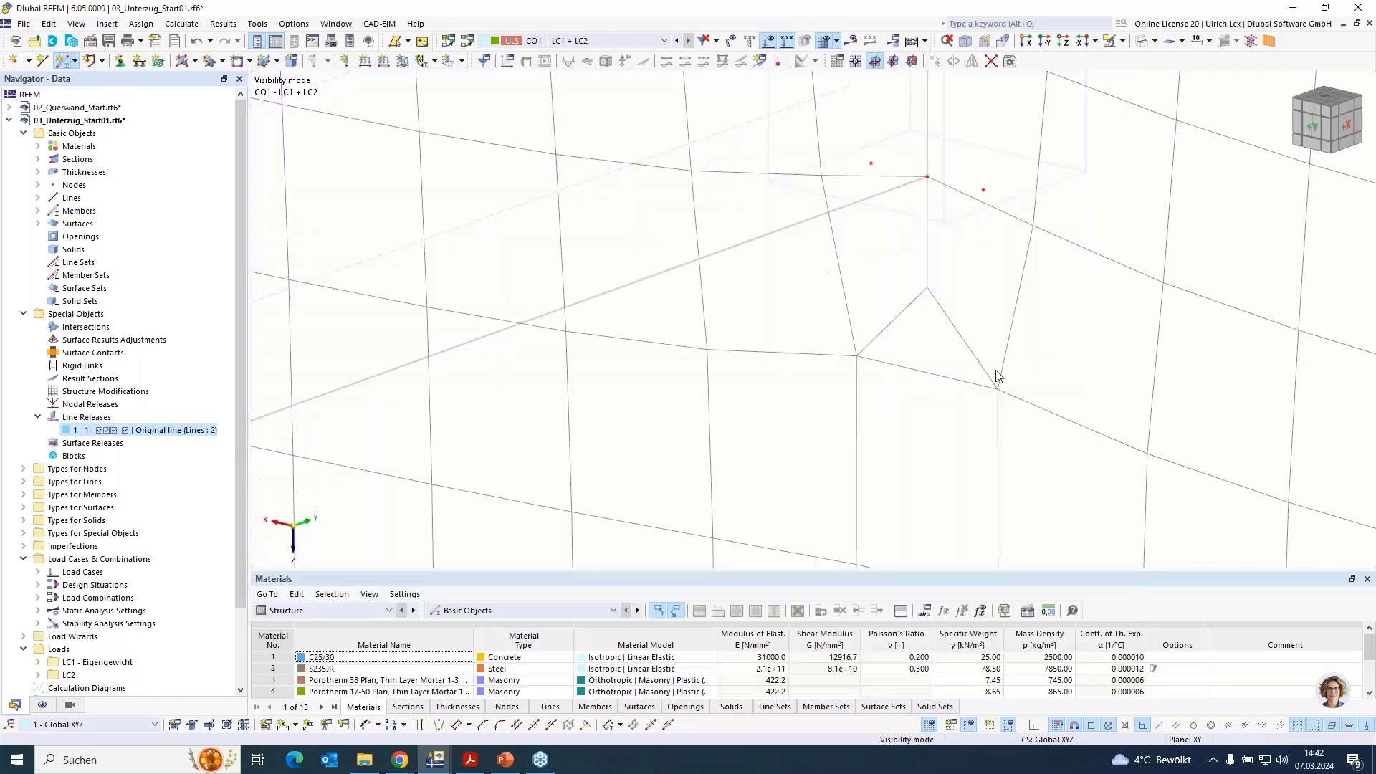
{"action": "left_click", "coordinate": [871, 162]}
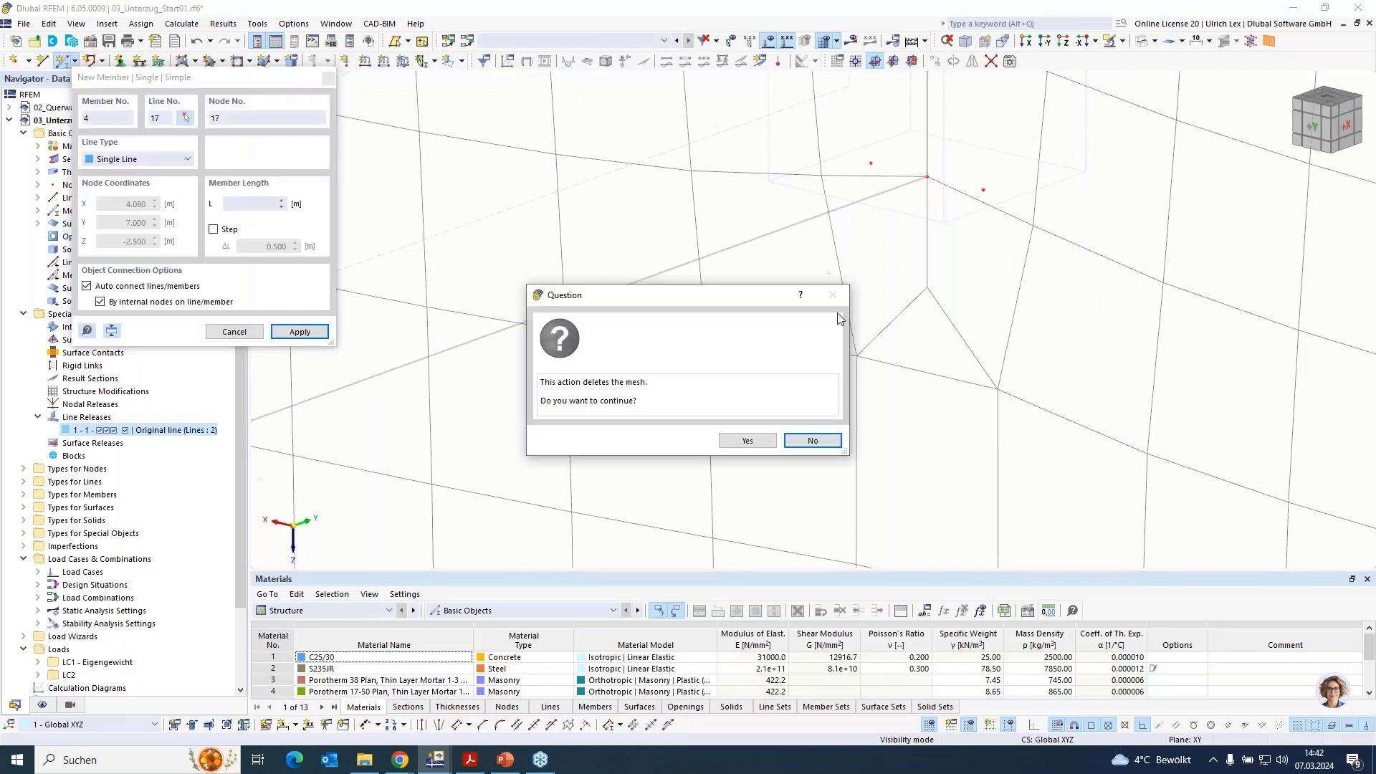
{"action": "key", "text": "Return"}
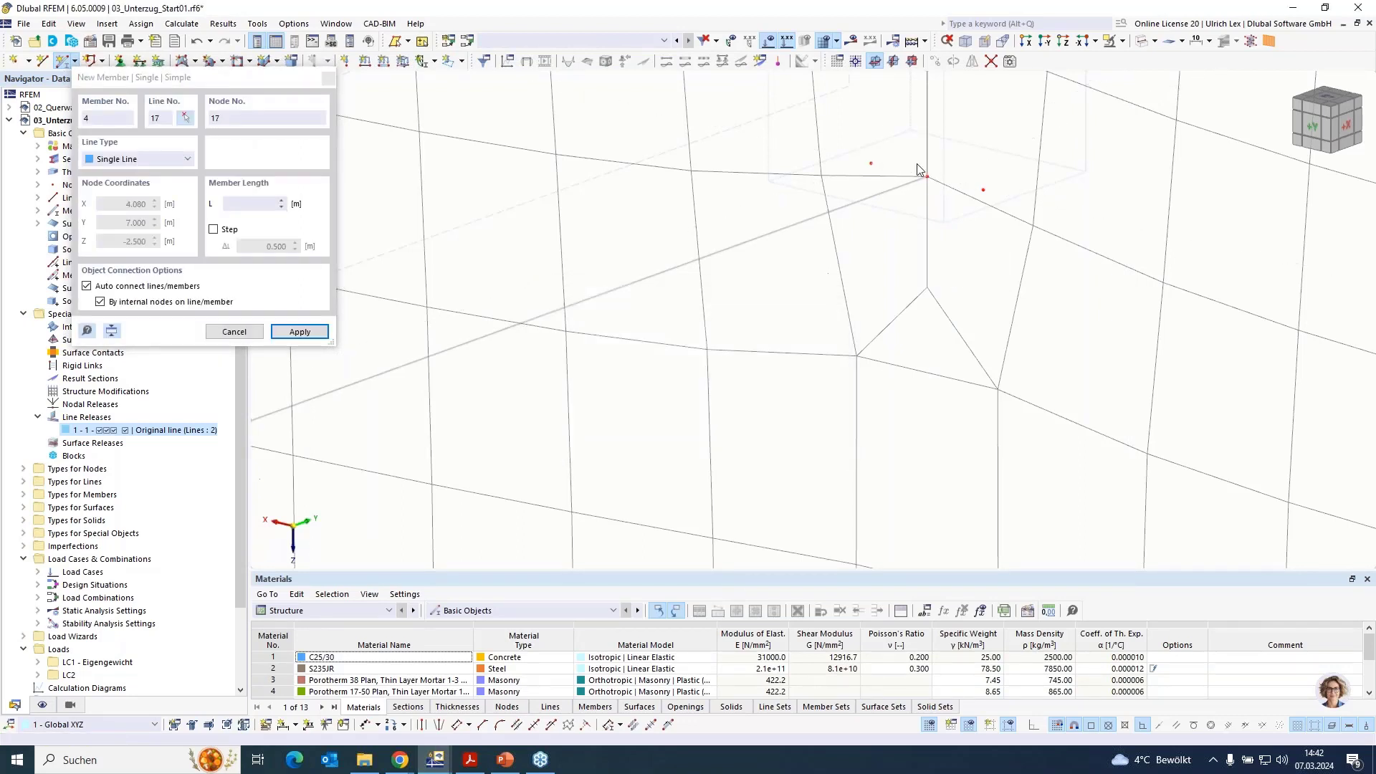
{"action": "left_click", "coordinate": [985, 194]}
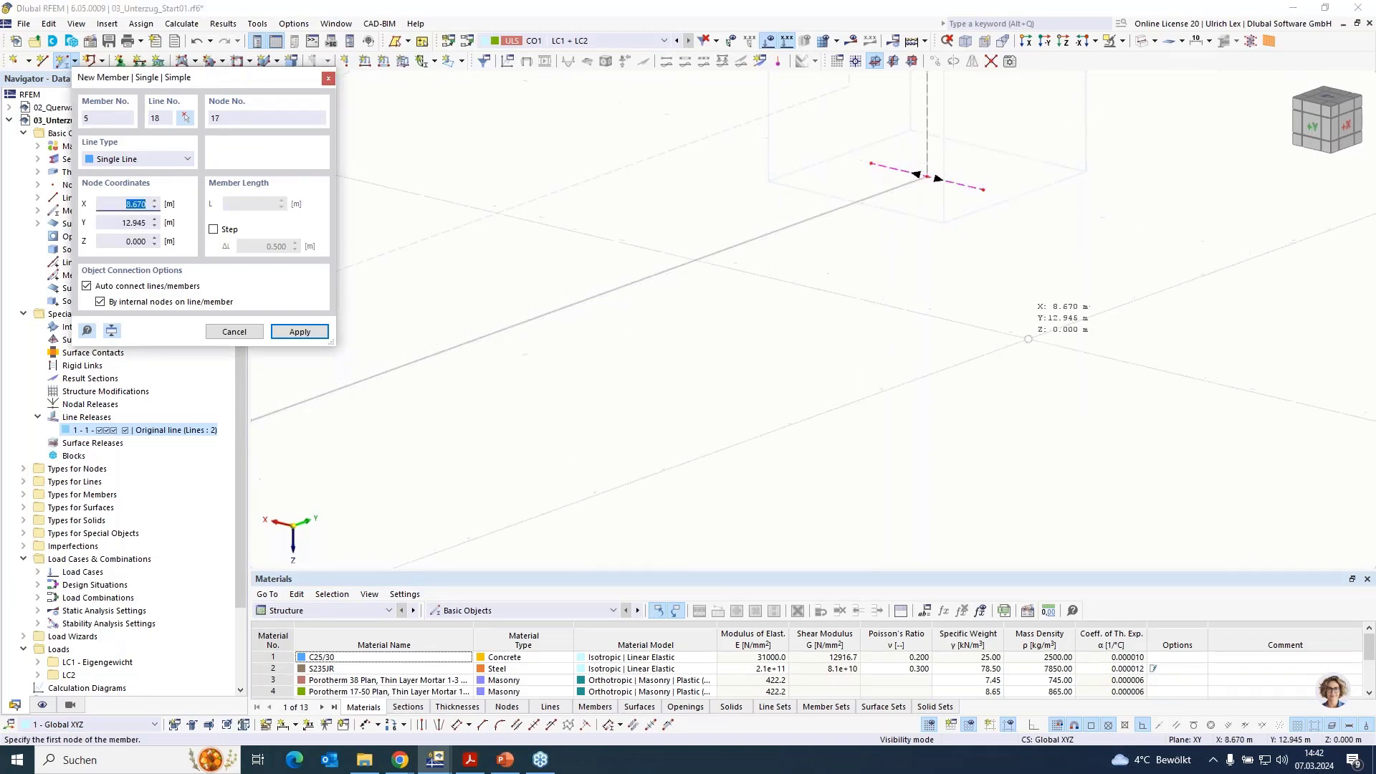
{"action": "key", "text": "Escape"}
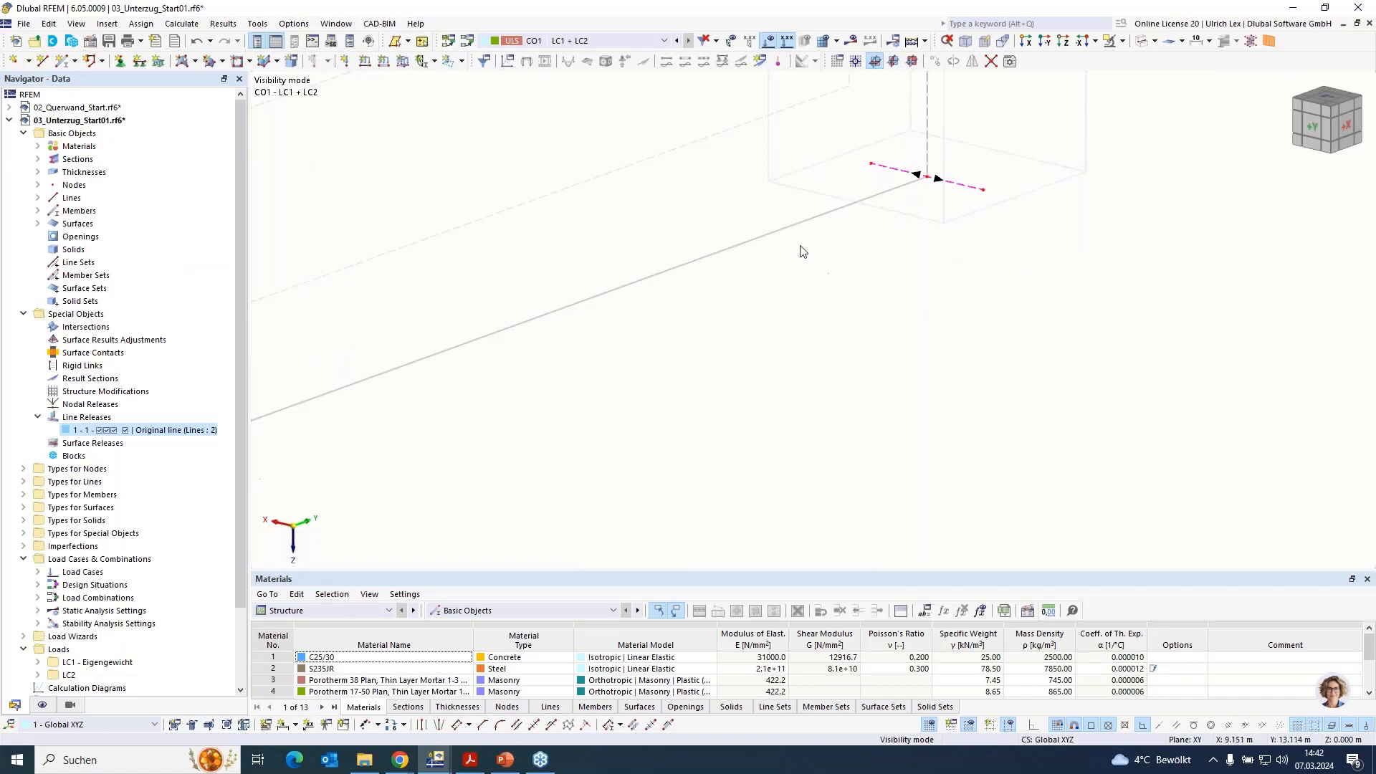
Recalculate load combination CO1 with the rigid member in place and display the results.
{"action": "scroll", "coordinate": [941, 294], "scroll_direction": "down", "scroll_amount": 5}
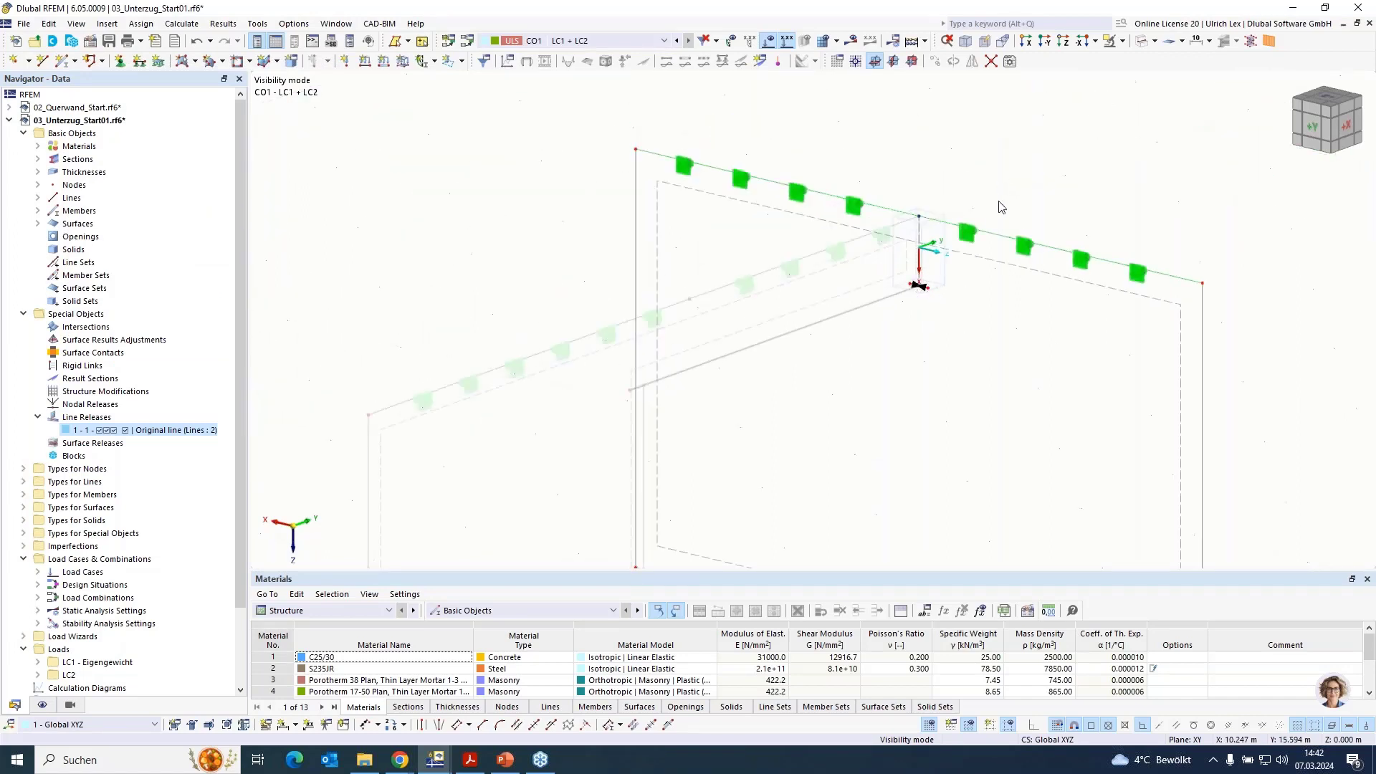
{"action": "scroll", "coordinate": [933, 311], "scroll_direction": "up", "scroll_amount": 2}
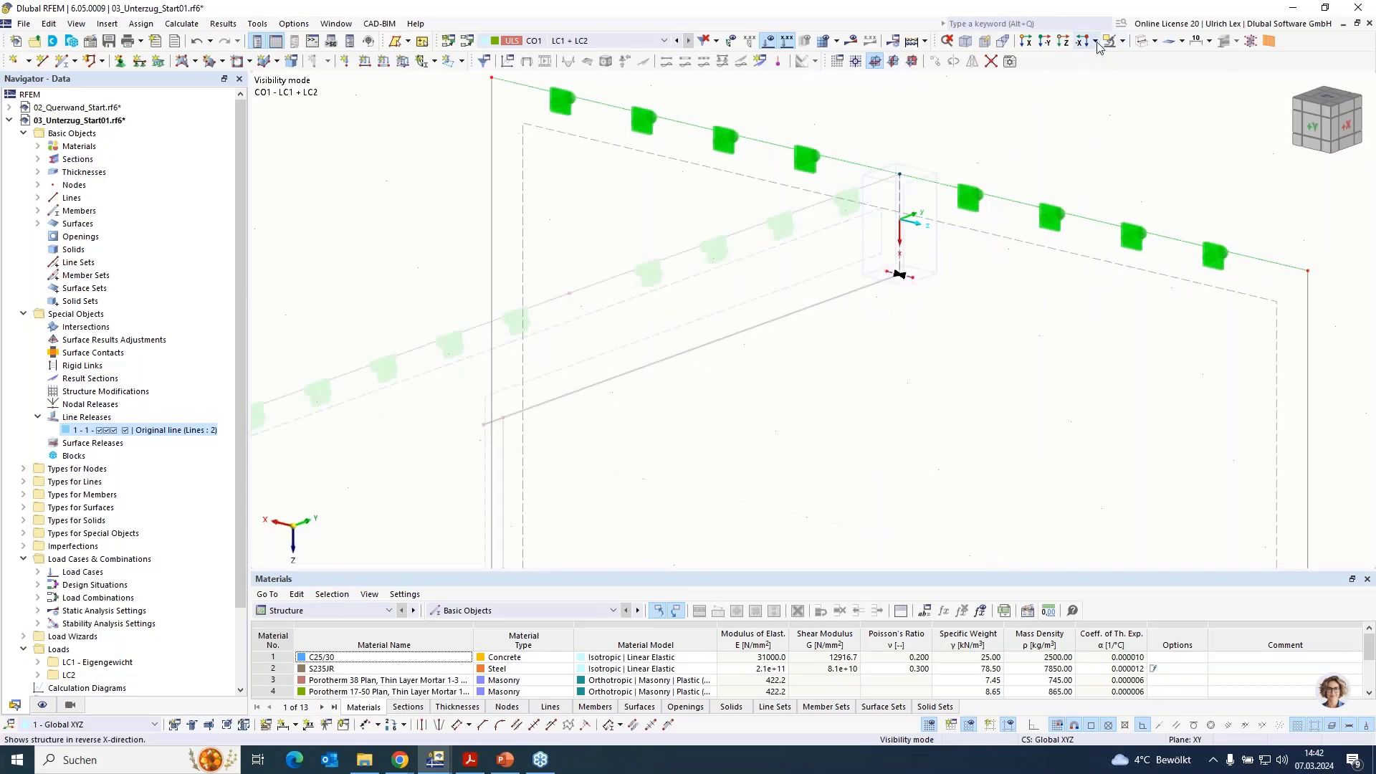
{"action": "left_click", "coordinate": [850, 41]}
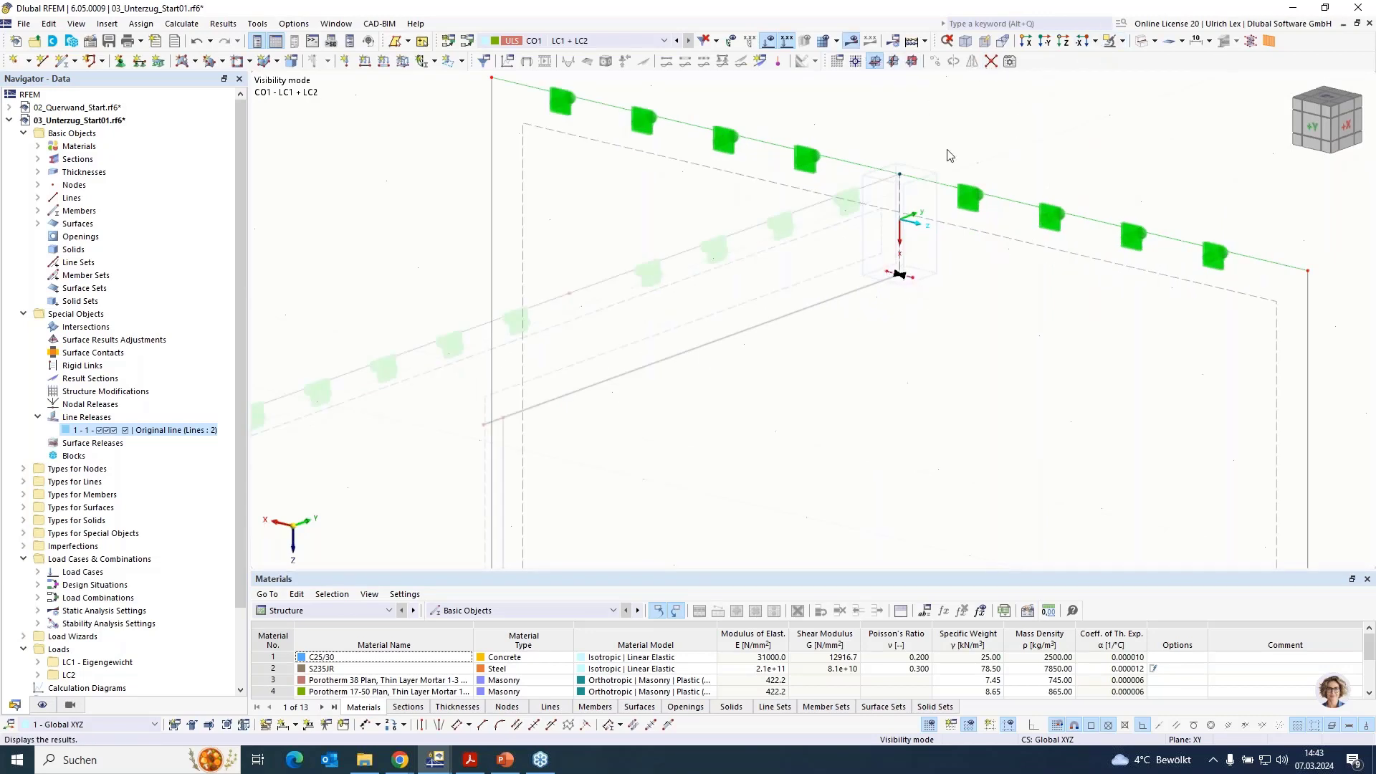
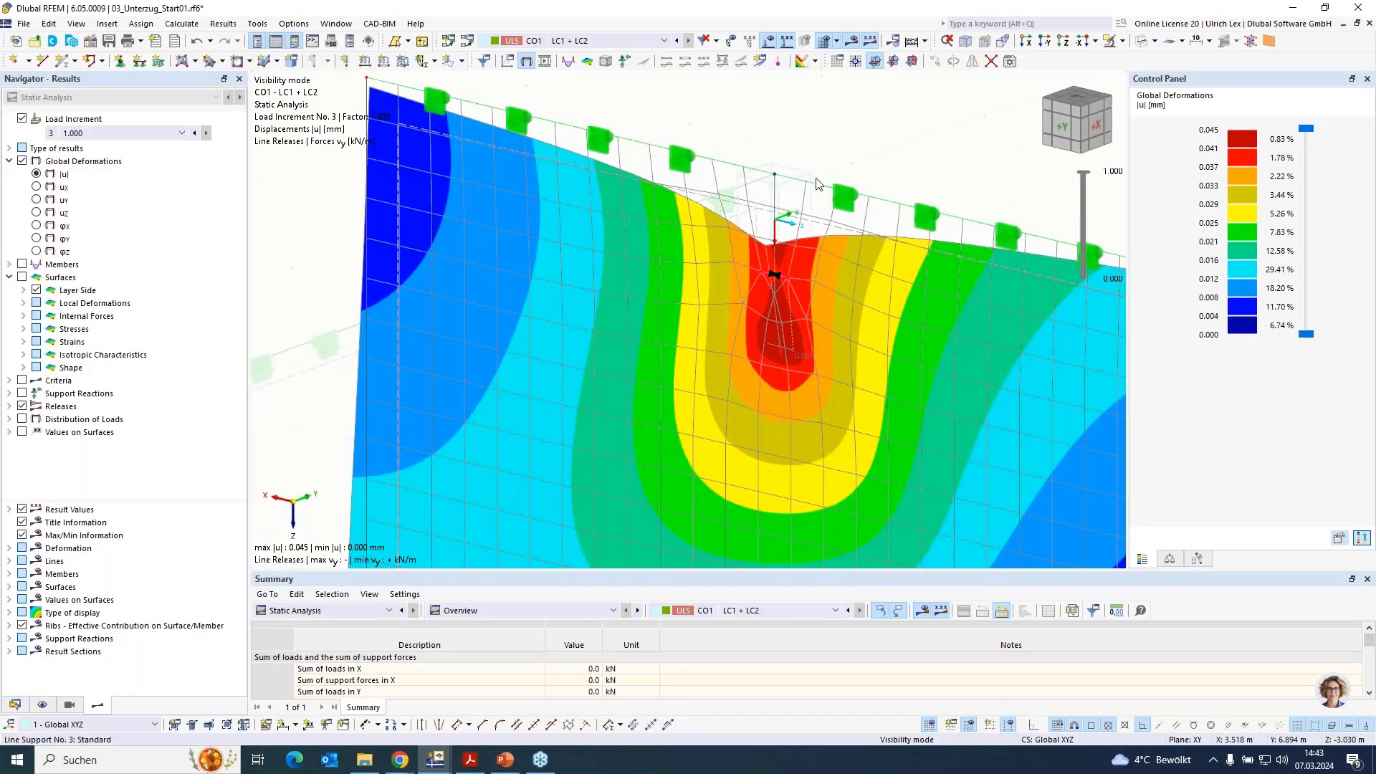
Examine the cross wall's deformations from both sides and display the plasticity criterion ηpl.
{"action": "scroll", "coordinate": [837, 230], "scroll_direction": "down", "scroll_amount": 4}
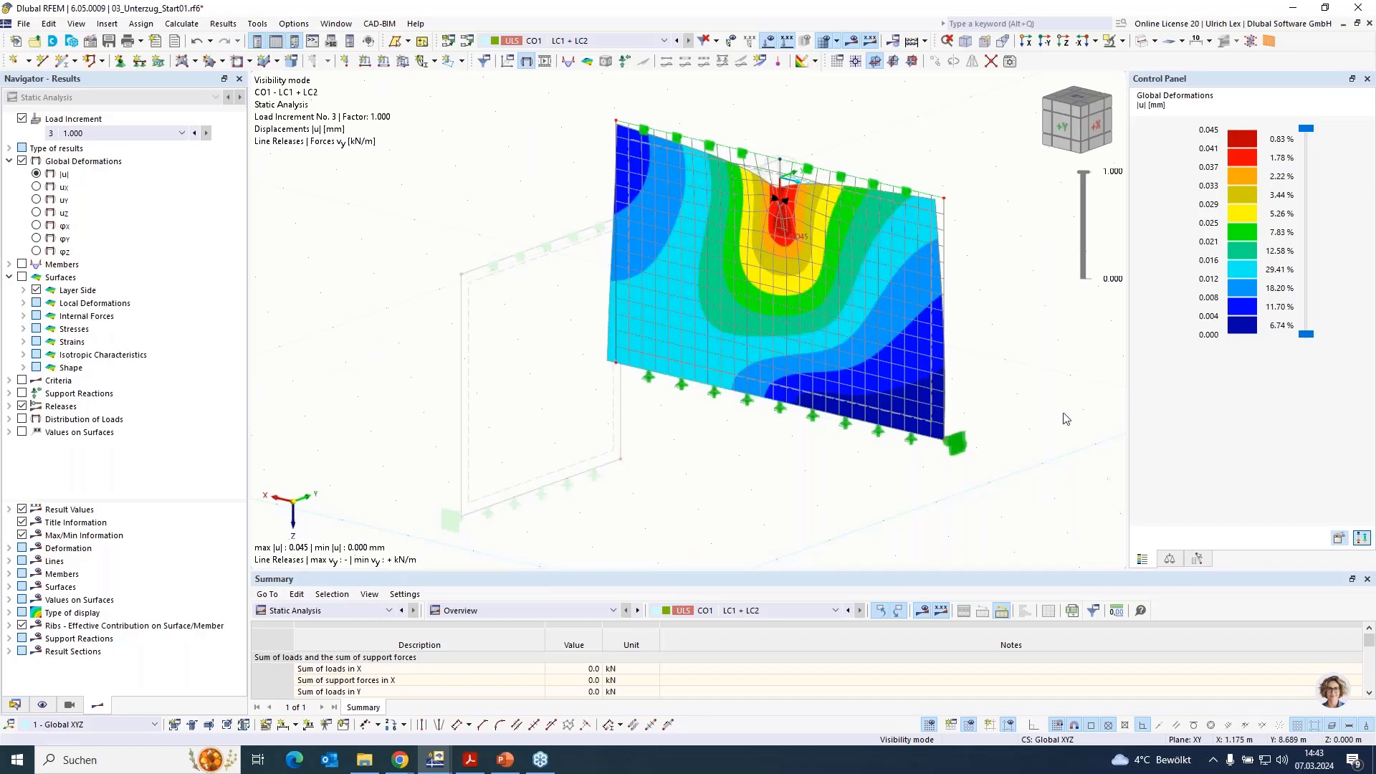
{"action": "middle_click_drag", "start_coordinate": [1067, 410], "coordinate": [788, 371], "text": "ctrl"}
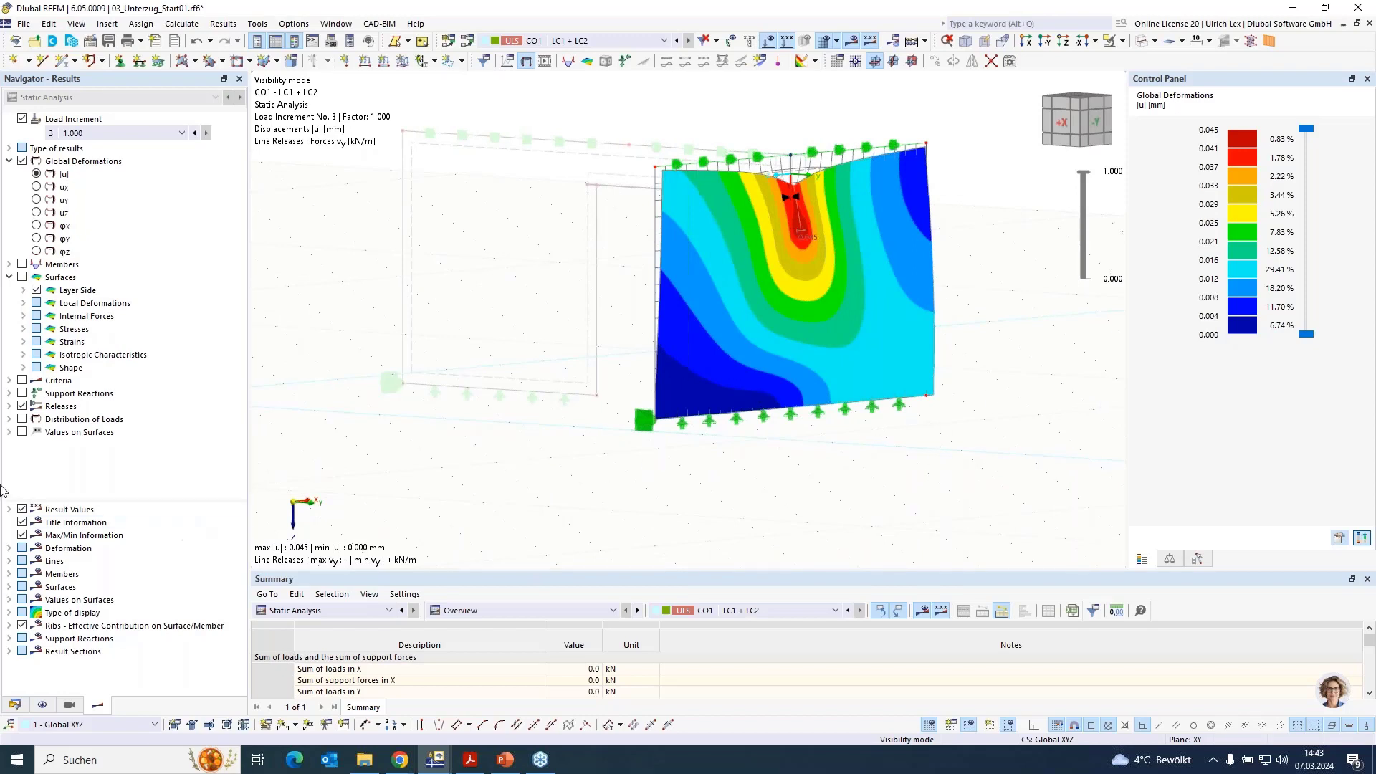
{"action": "left_click", "coordinate": [22, 381]}
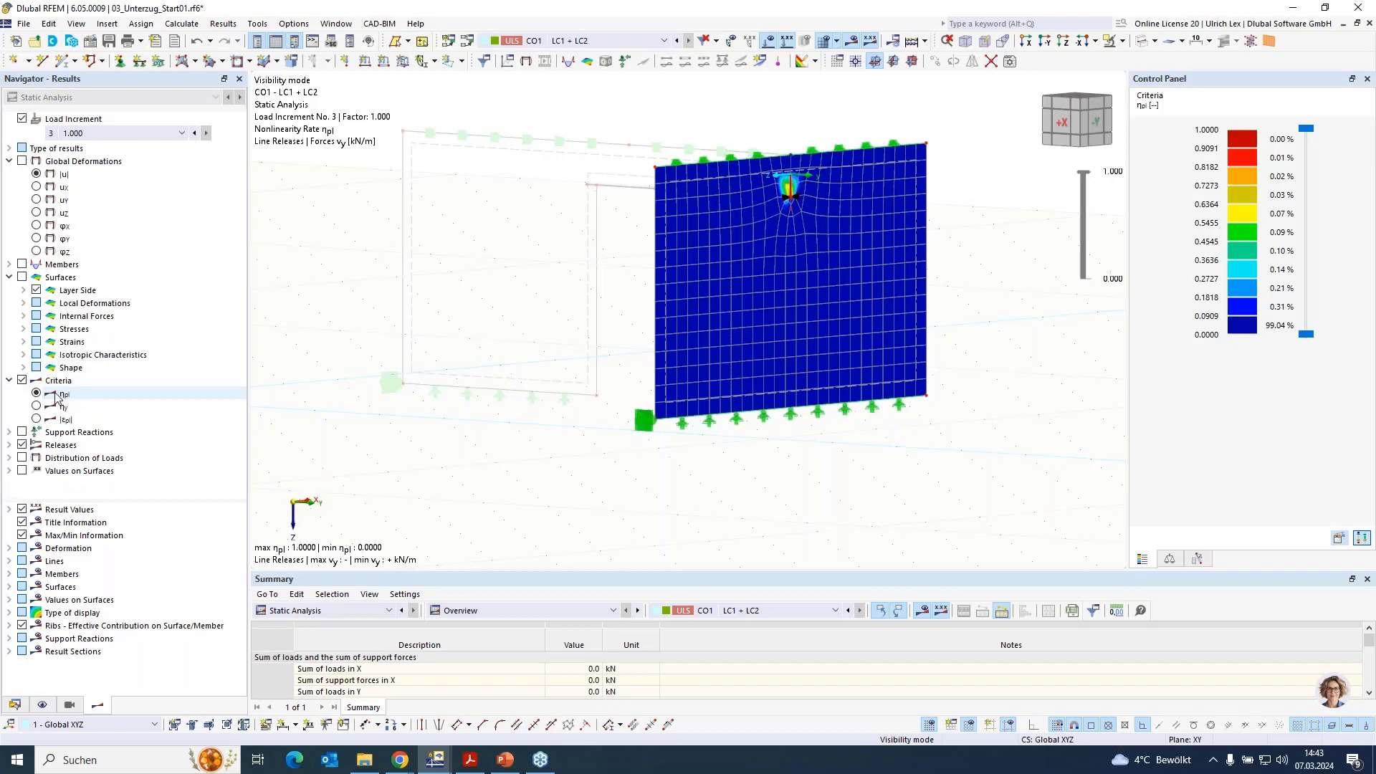
{"action": "left_click", "coordinate": [58, 394]}
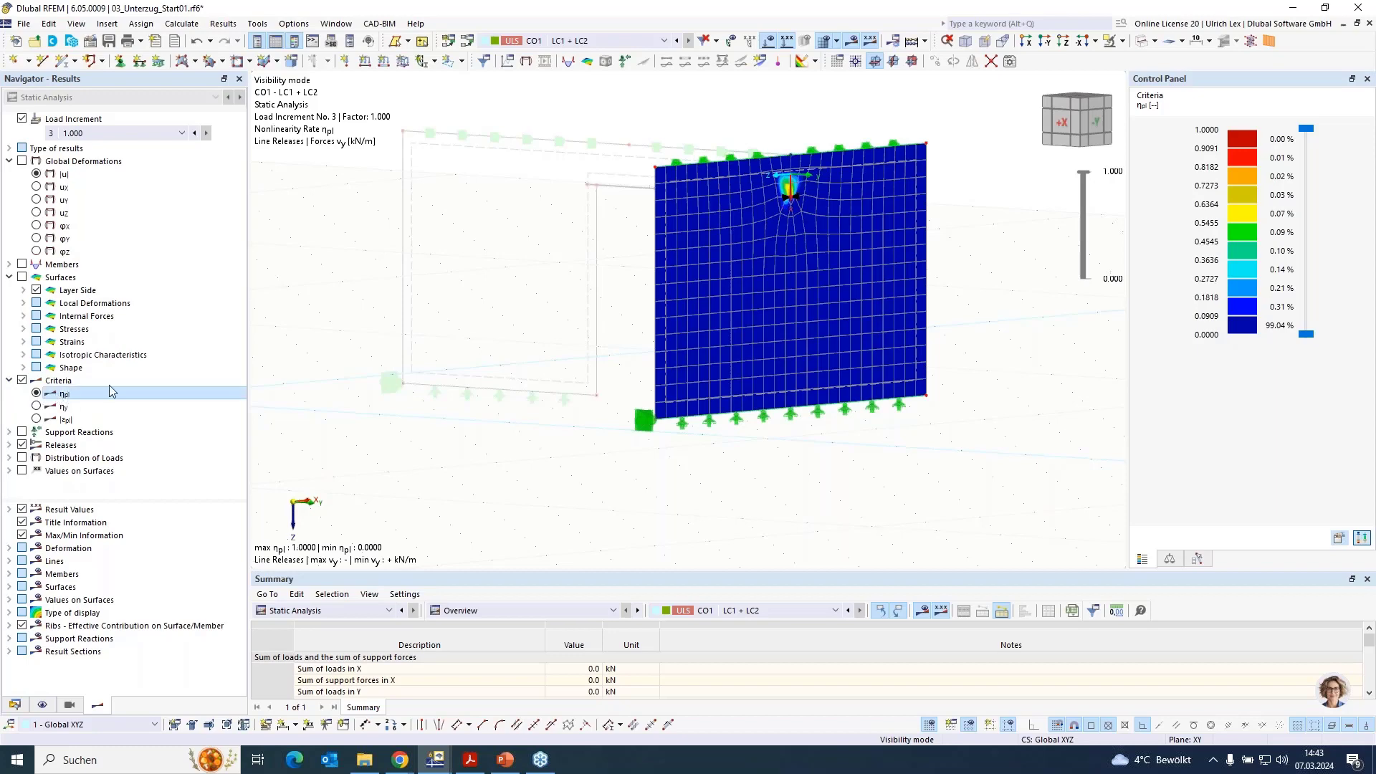
Display the surface stresses as principal stress trajectories α and examine how the beam load spreads through the cross wall.
{"action": "left_click", "coordinate": [22, 277]}
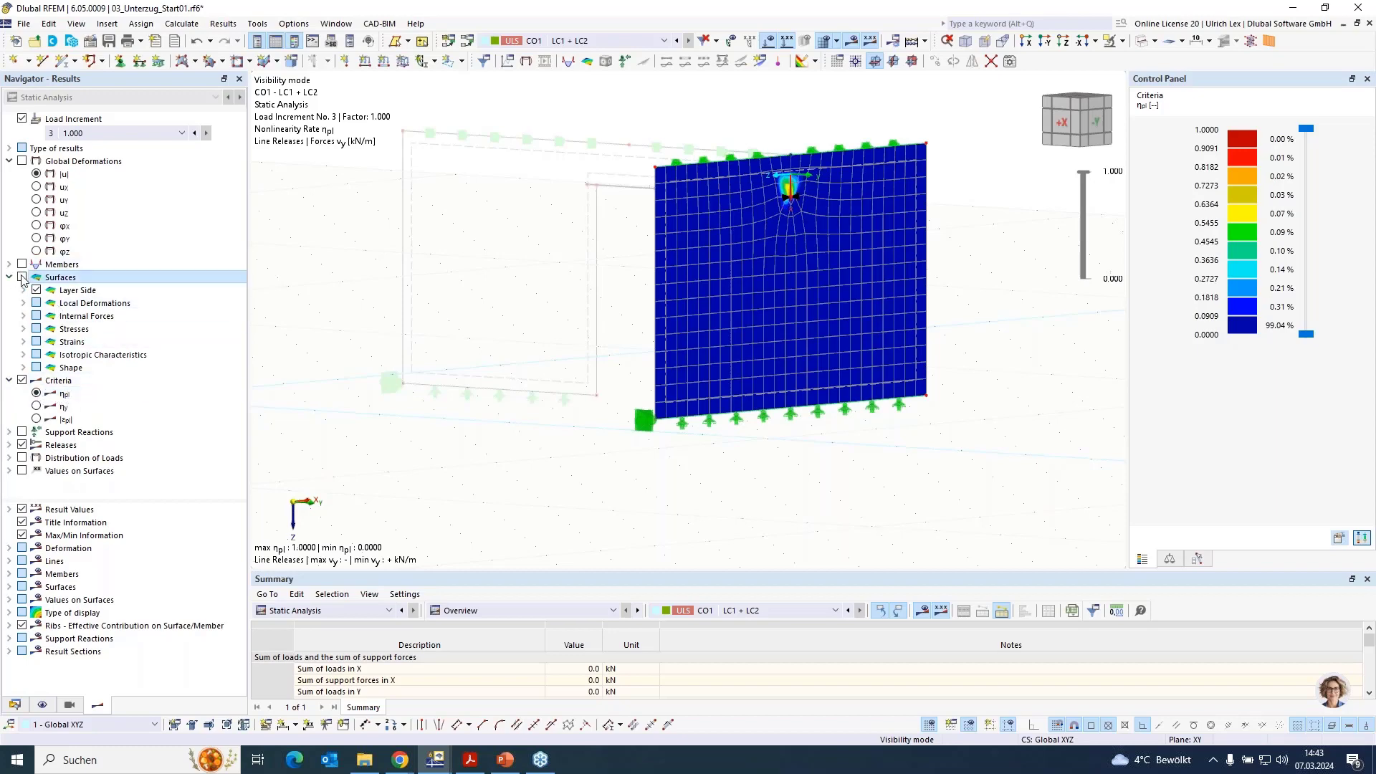
{"action": "left_click", "coordinate": [24, 316]}
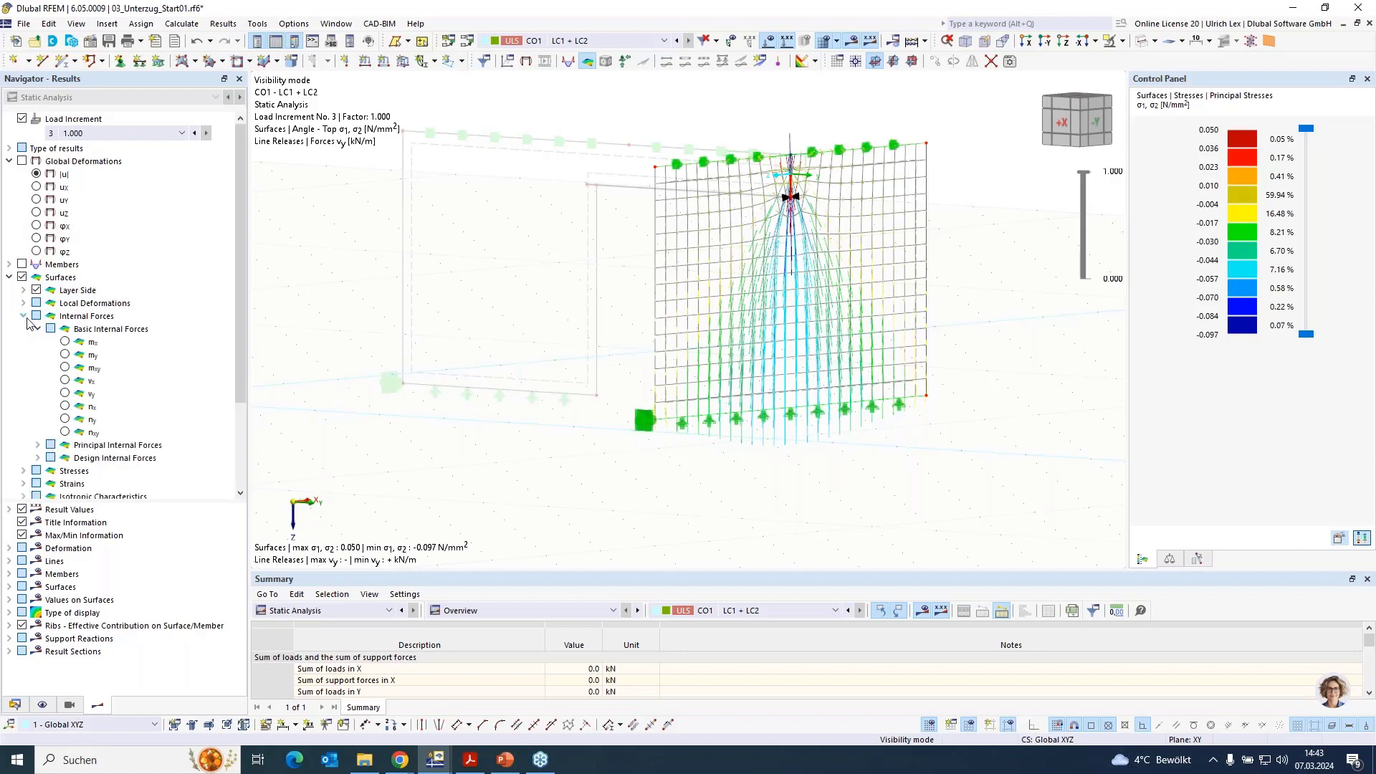
{"action": "left_click", "coordinate": [24, 316]}
{"action": "left_click", "coordinate": [24, 329]}
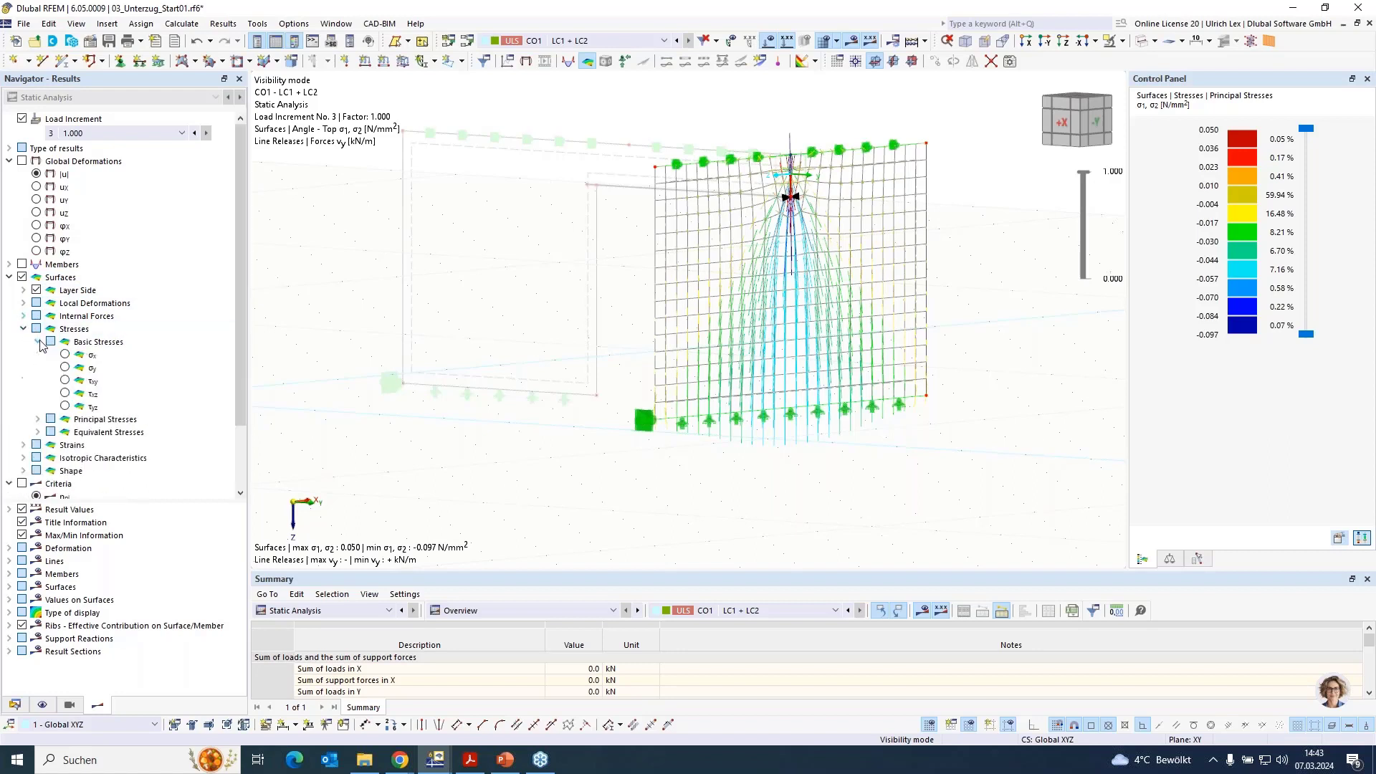
{"action": "left_click", "coordinate": [38, 342]}
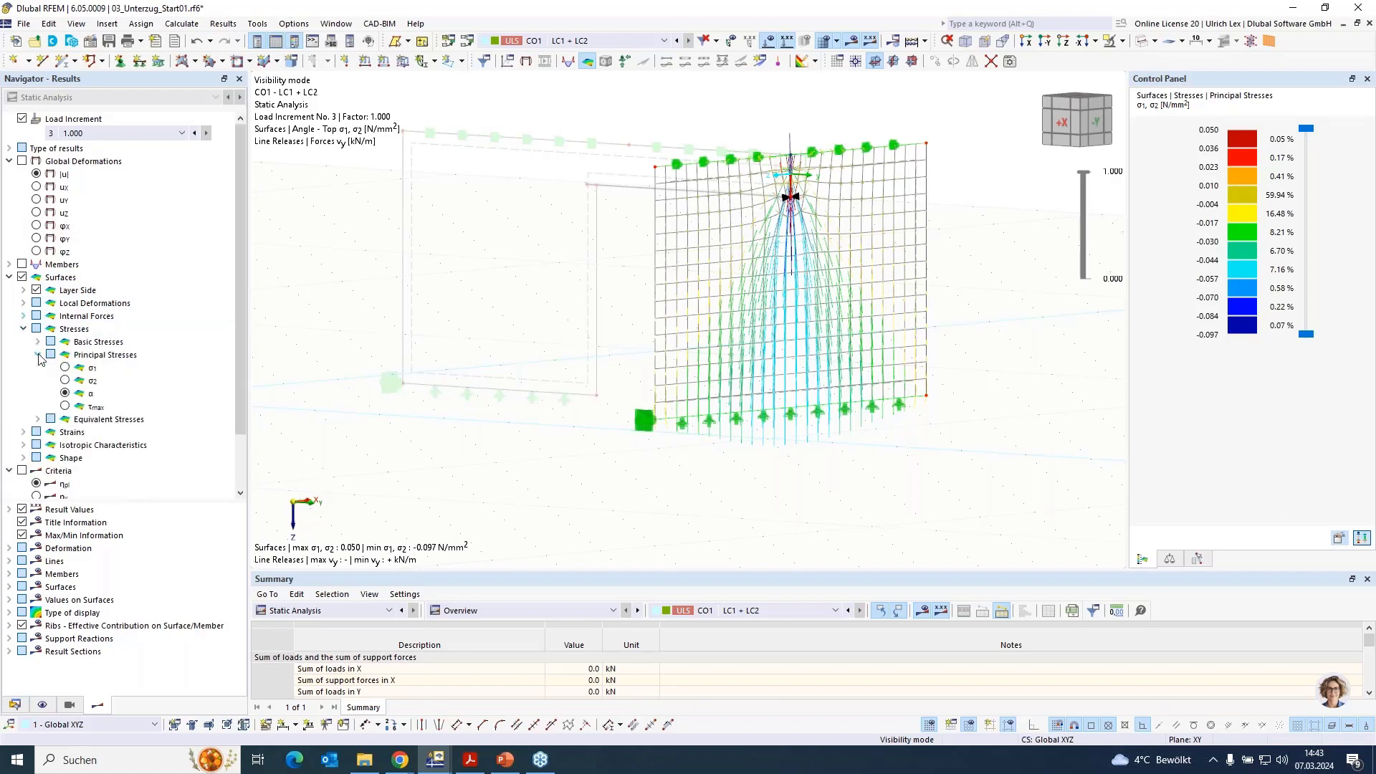
{"action": "left_click", "coordinate": [38, 355]}
{"action": "middle_click_drag", "start_coordinate": [857, 436], "coordinate": [710, 434], "text": "ctrl"}
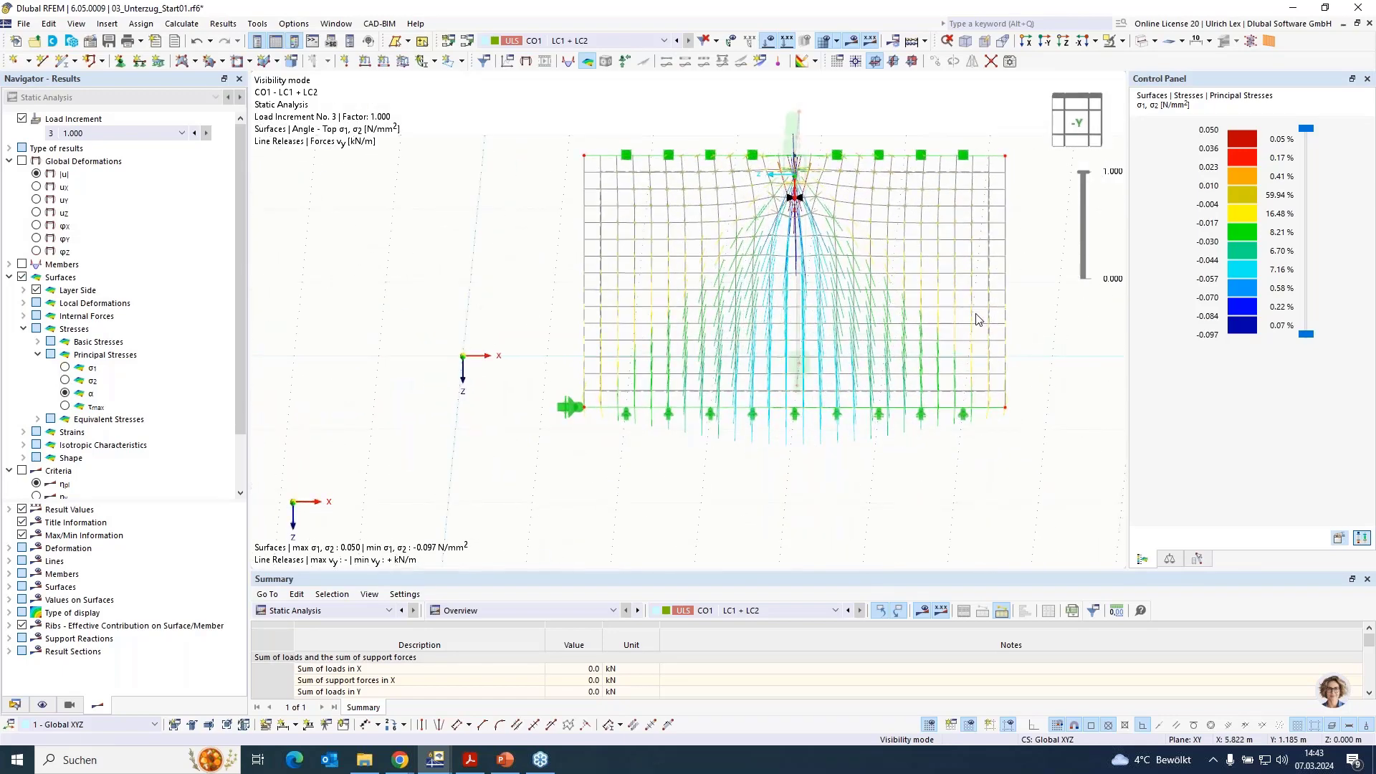
{"action": "scroll", "coordinate": [1029, 205], "scroll_direction": "up", "scroll_amount": 3}
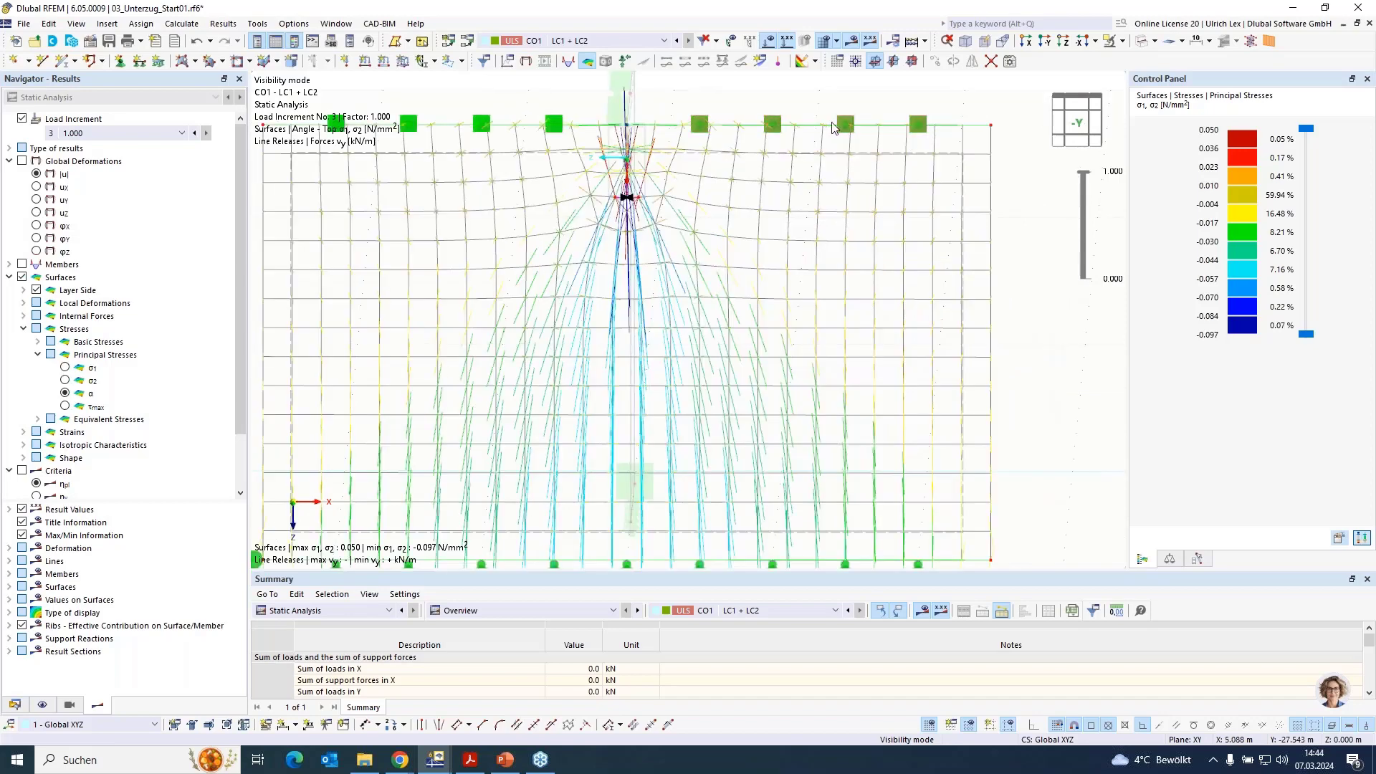
{"action": "scroll", "coordinate": [828, 132], "scroll_direction": "down", "scroll_amount": 1}
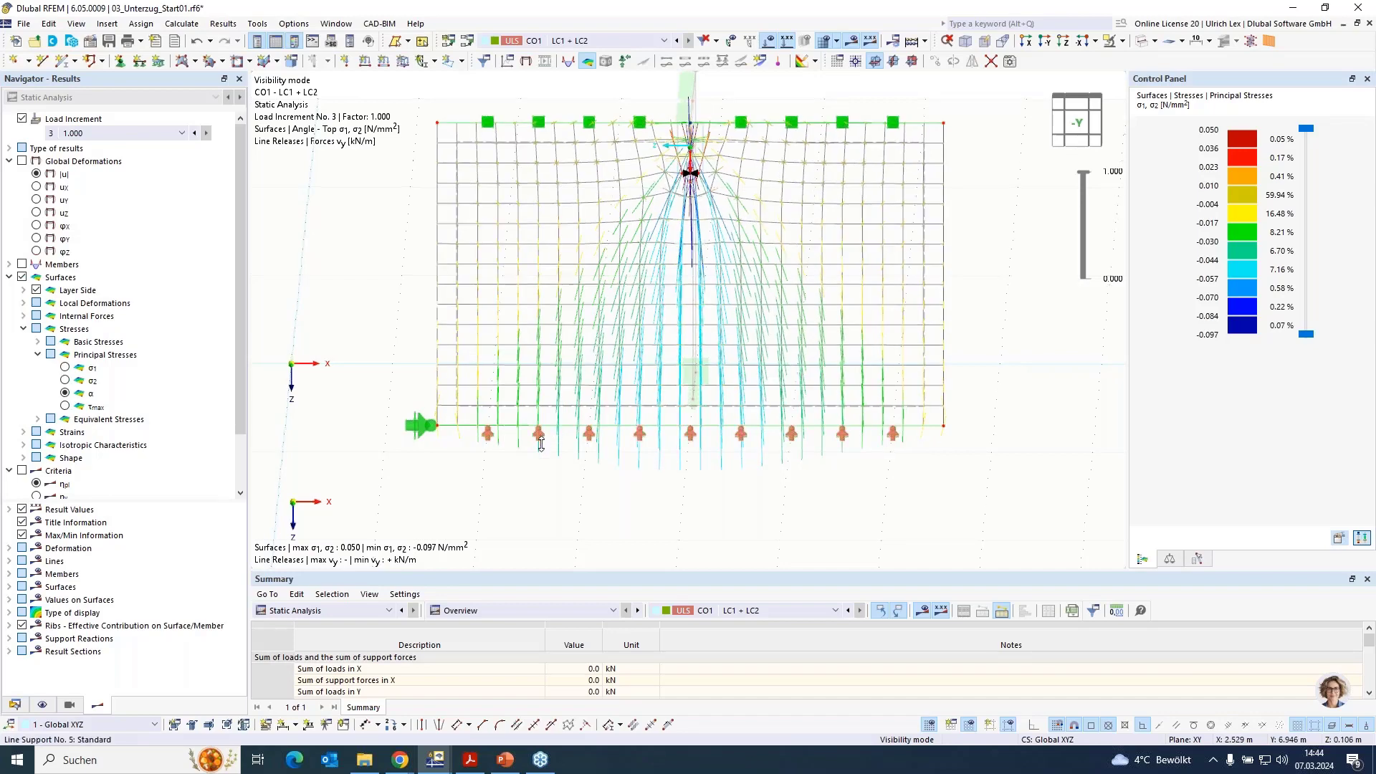
{"action": "scroll", "coordinate": [543, 442], "scroll_direction": "up", "scroll_amount": 1}
{"action": "middle_click_drag", "start_coordinate": [650, 491], "coordinate": [715, 491], "text": "ctrl"}
Display the support reactions as well and examine their distribution along the cross wall's base from several directions.
{"action": "scroll", "coordinate": [82, 490], "scroll_direction": "down", "scroll_amount": 2}
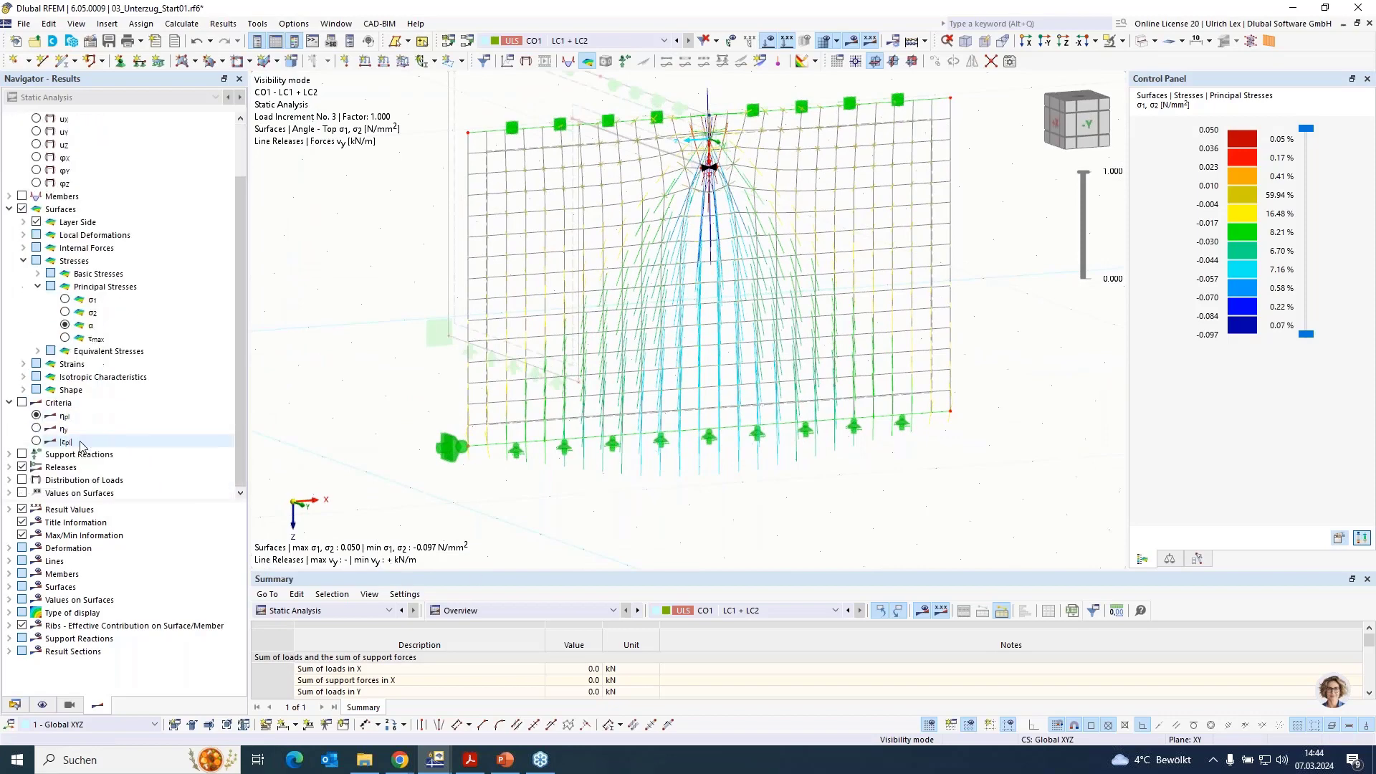
{"action": "left_click", "coordinate": [22, 454]}
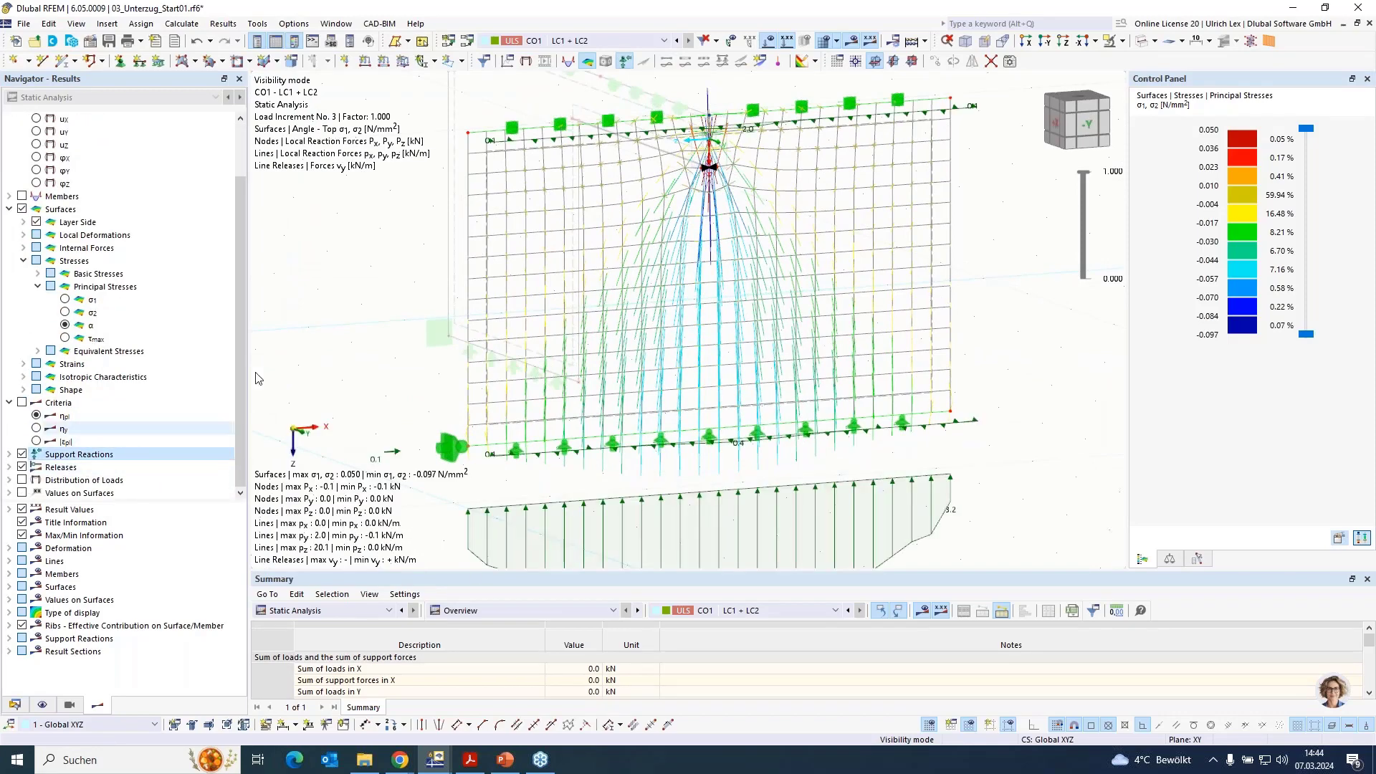
{"action": "middle_click_drag", "start_coordinate": [549, 216], "coordinate": [568, 208], "text": "ctrl"}
{"action": "scroll", "coordinate": [567, 207], "scroll_direction": "down", "scroll_amount": 1}
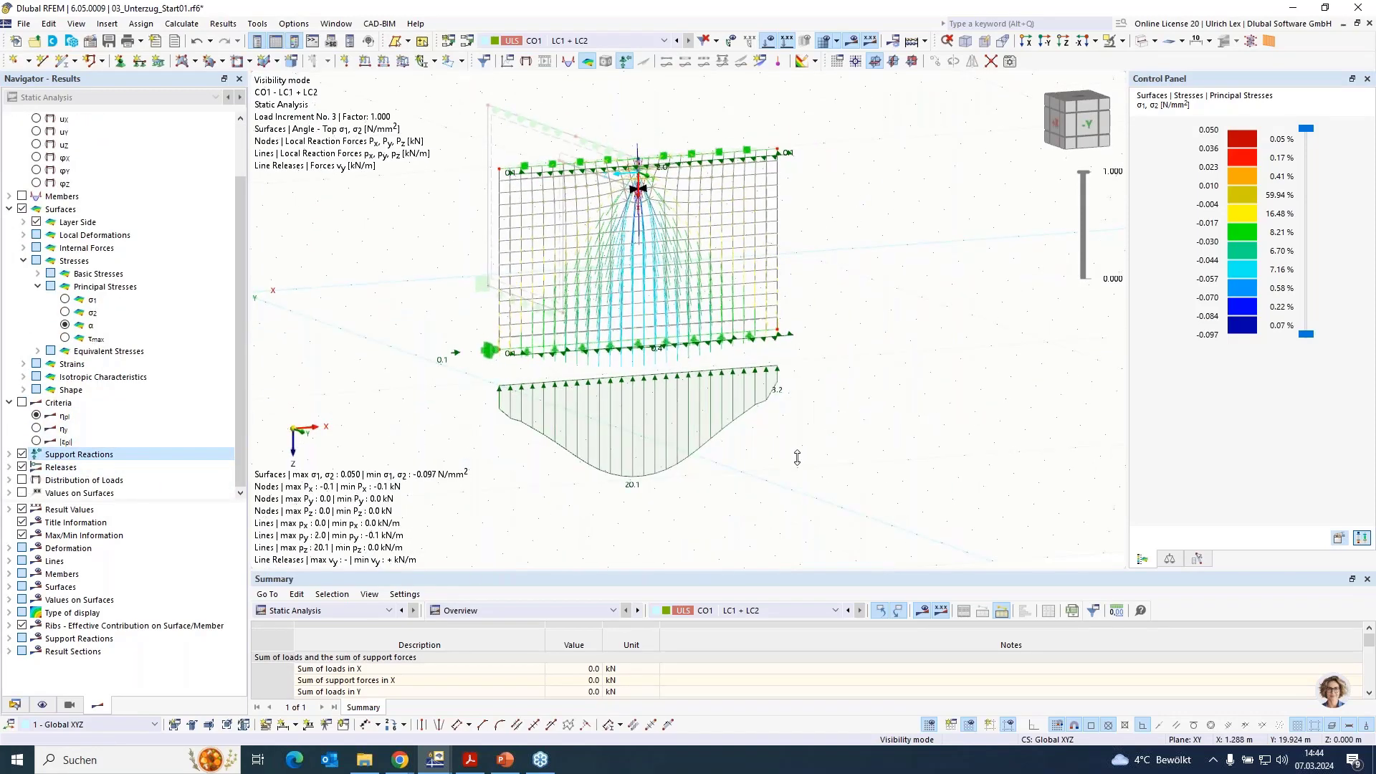
{"action": "middle_click_drag", "start_coordinate": [795, 458], "coordinate": [597, 319], "text": "ctrl"}
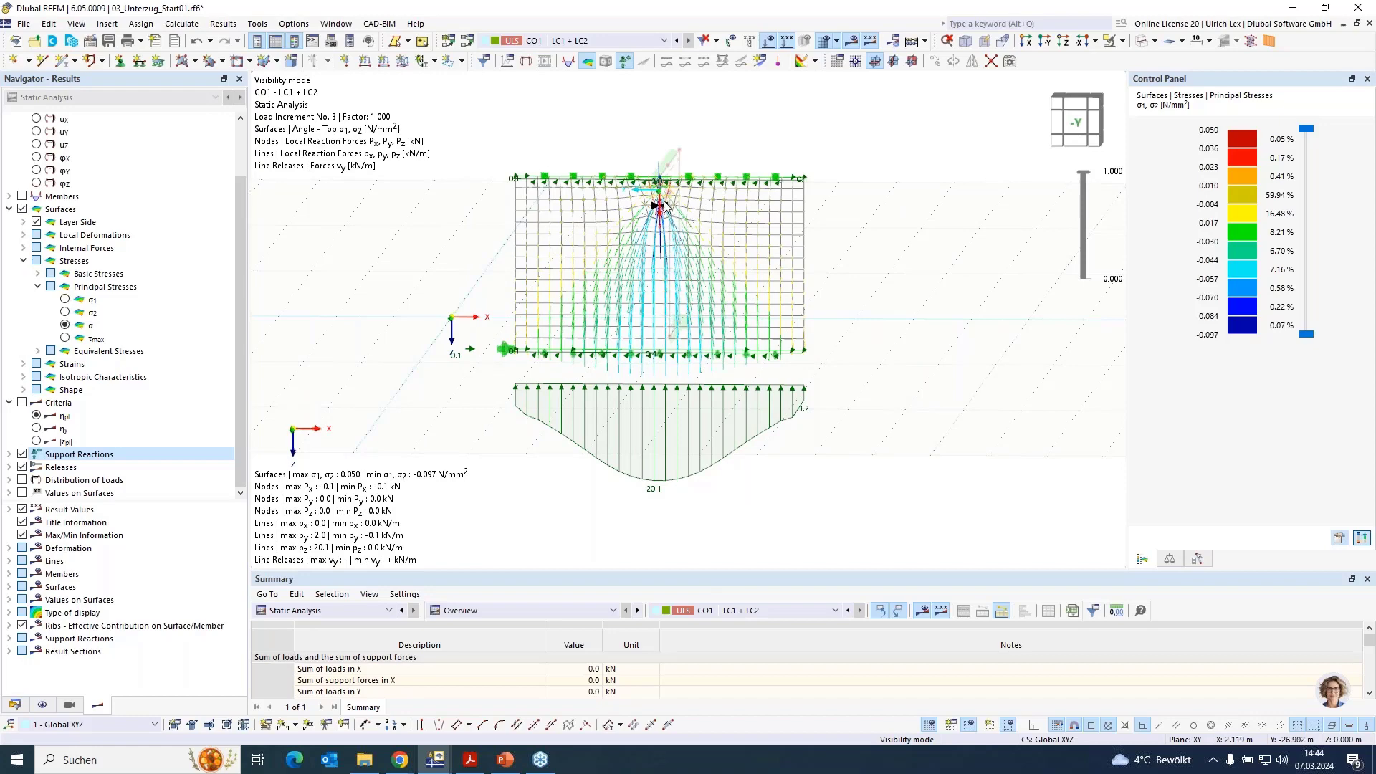
{"action": "middle_click_drag", "start_coordinate": [468, 425], "coordinate": [796, 482], "text": "ctrl"}
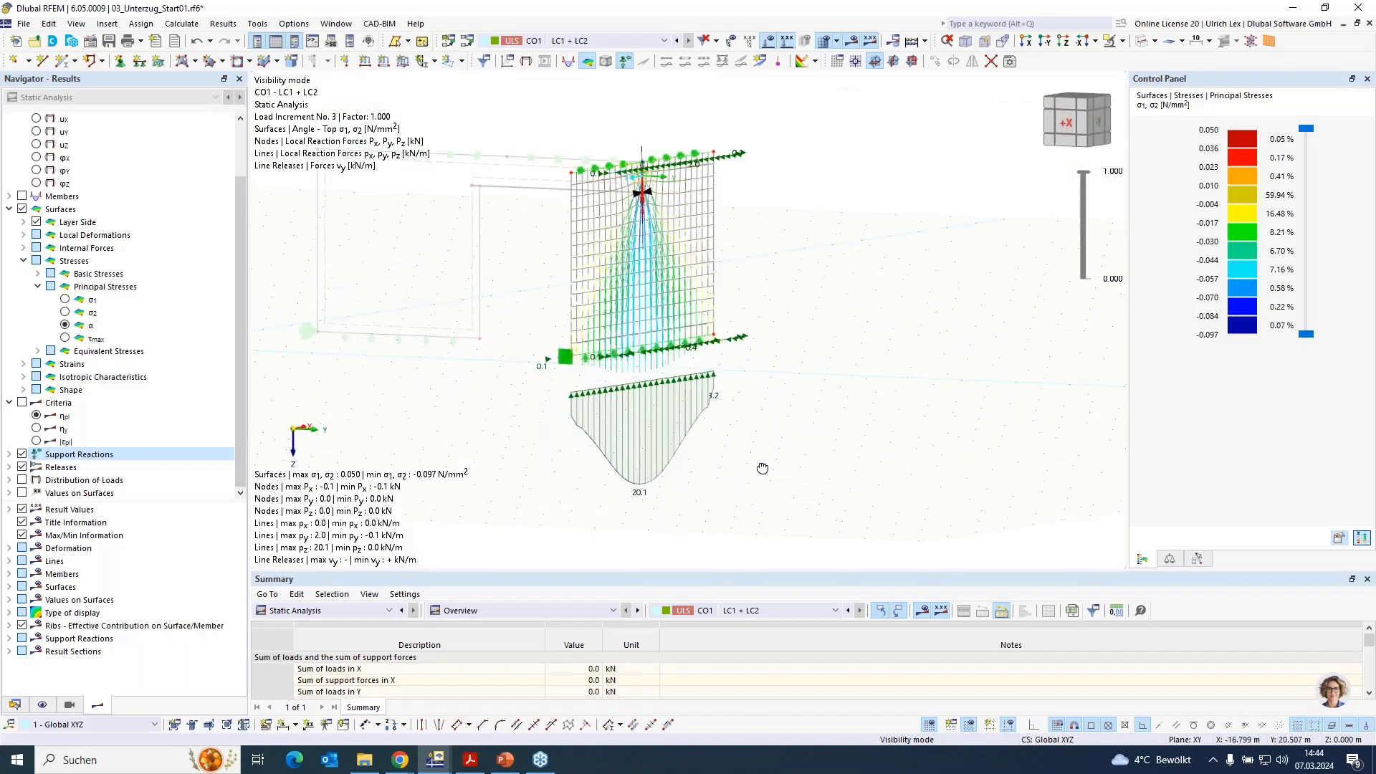
Cancel the visibility mode to show the whole model and examine the stress trajectories where the downstand beam bears on the longitudinal wall.
{"action": "scroll", "coordinate": [700, 429], "scroll_direction": "up", "scroll_amount": 2}
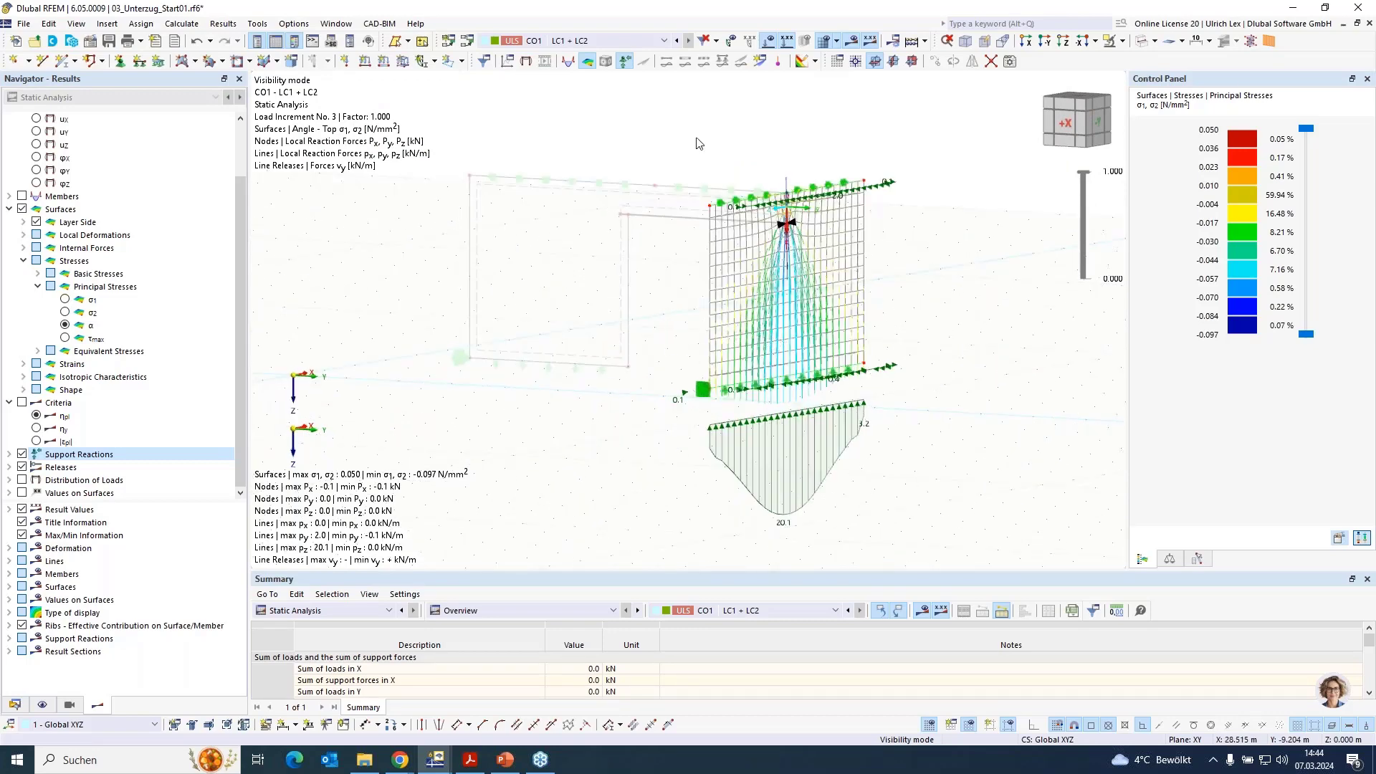
{"action": "left_click", "coordinate": [1122, 41]}
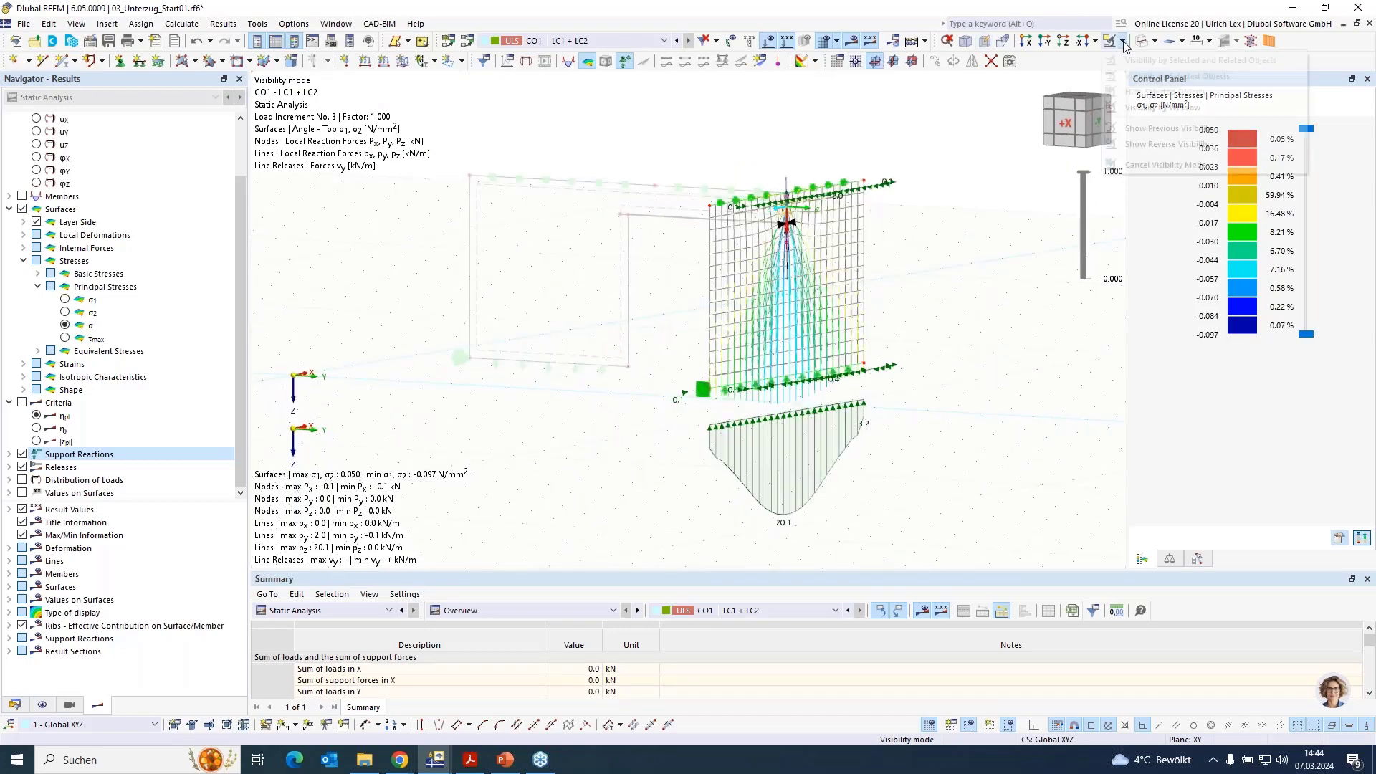
{"action": "left_click", "coordinate": [1151, 165]}
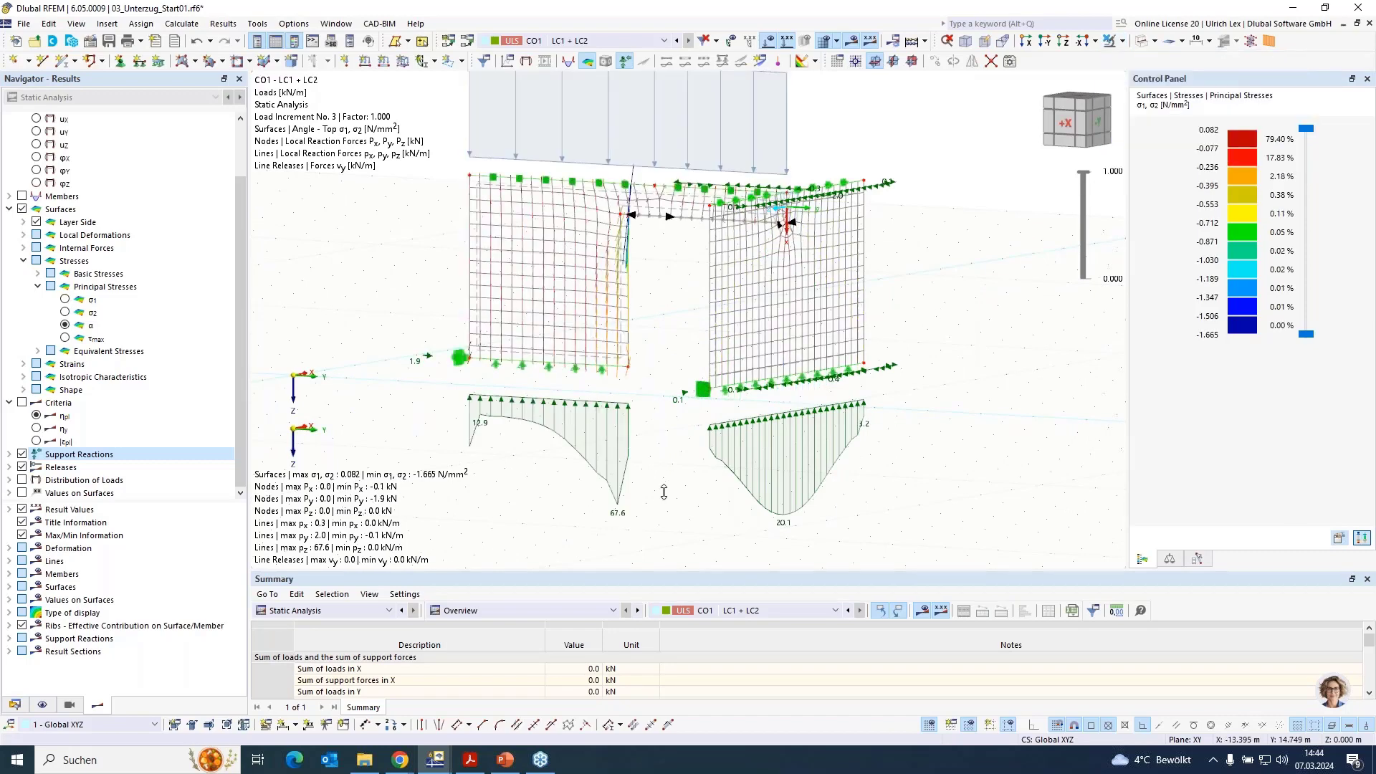
{"action": "middle_click_drag", "start_coordinate": [668, 495], "coordinate": [1003, 487], "text": "ctrl"}
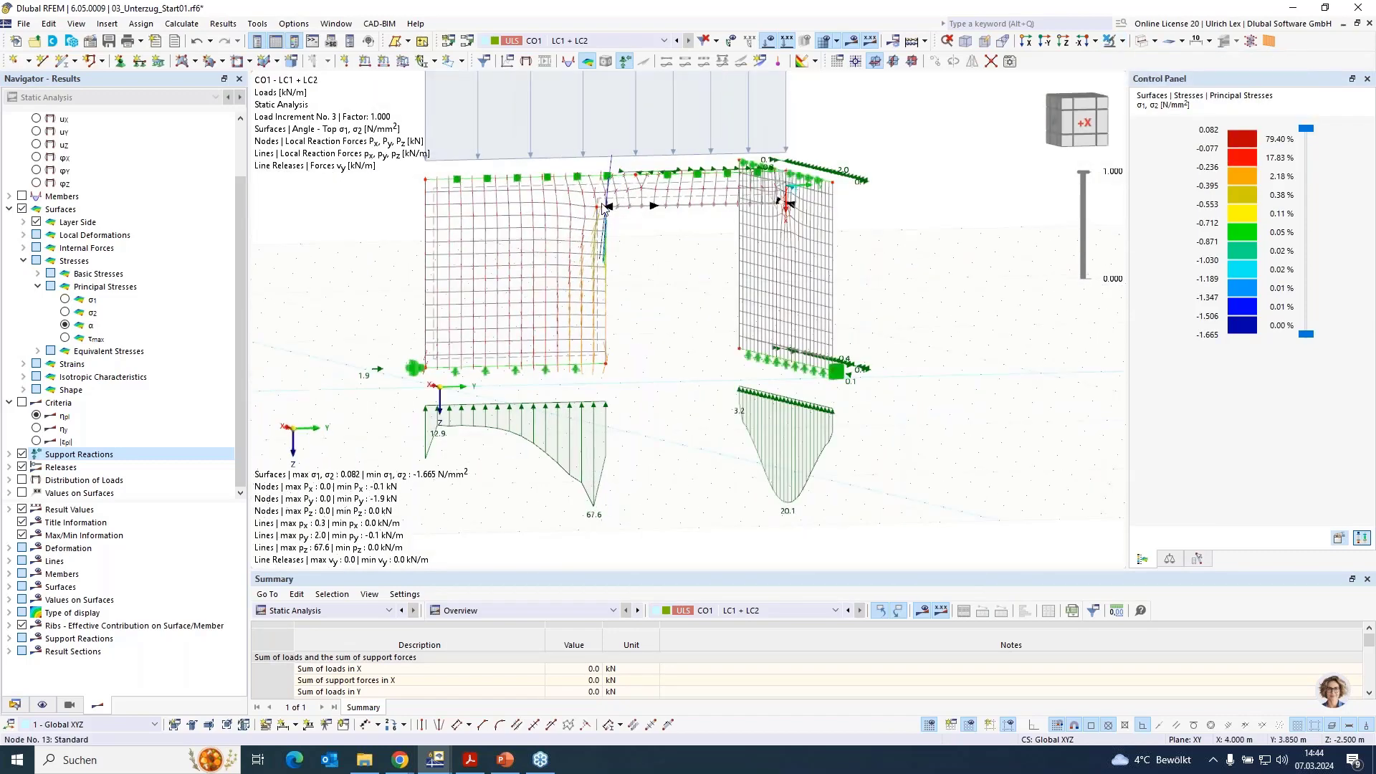
{"action": "scroll", "coordinate": [600, 206], "scroll_direction": "up", "scroll_amount": 4}
{"action": "scroll", "coordinate": [595, 195], "scroll_direction": "up", "scroll_amount": 2}
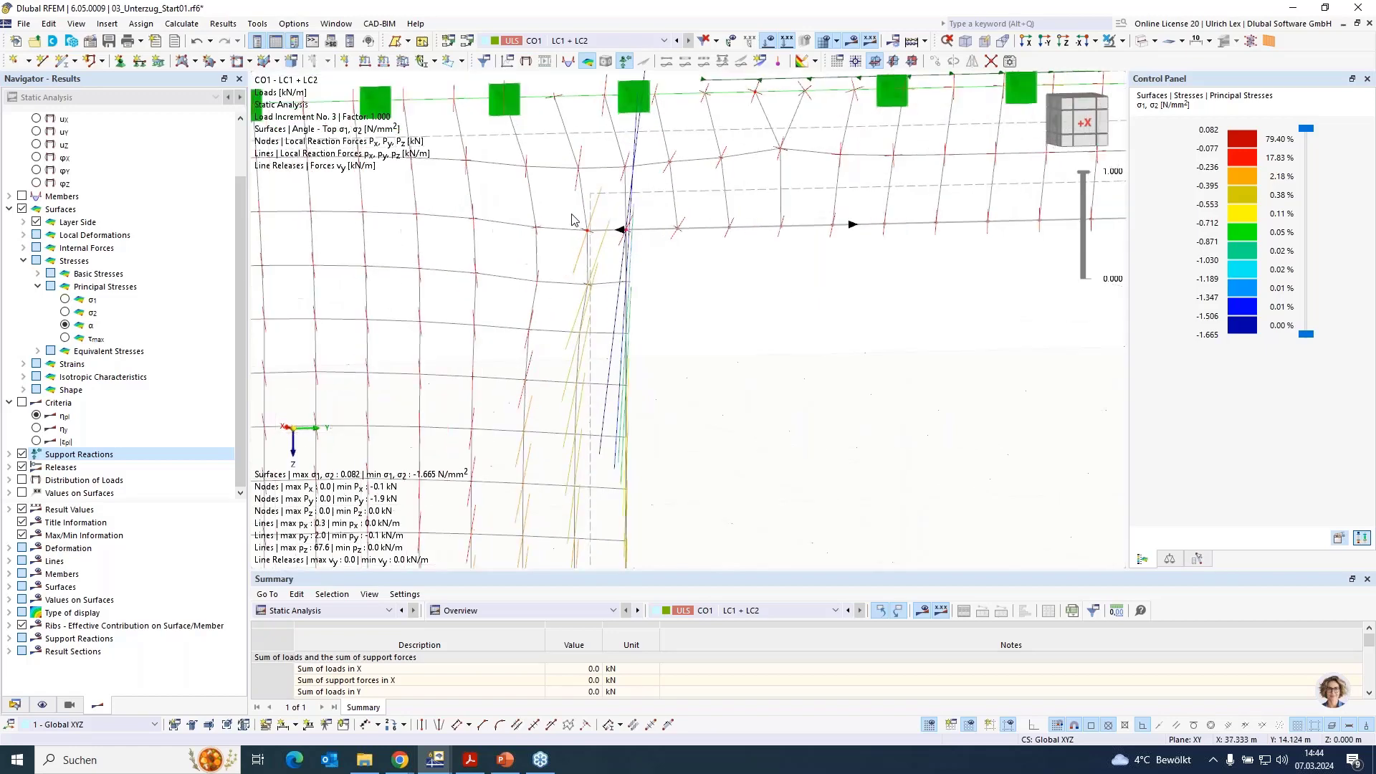
Switch the model to solid rendering and examine the longitudinal wall's vertical edge beneath the downstand beam.
{"action": "left_click", "coordinate": [1142, 41]}
{"action": "scroll", "coordinate": [573, 170], "scroll_direction": "down", "scroll_amount": 3}
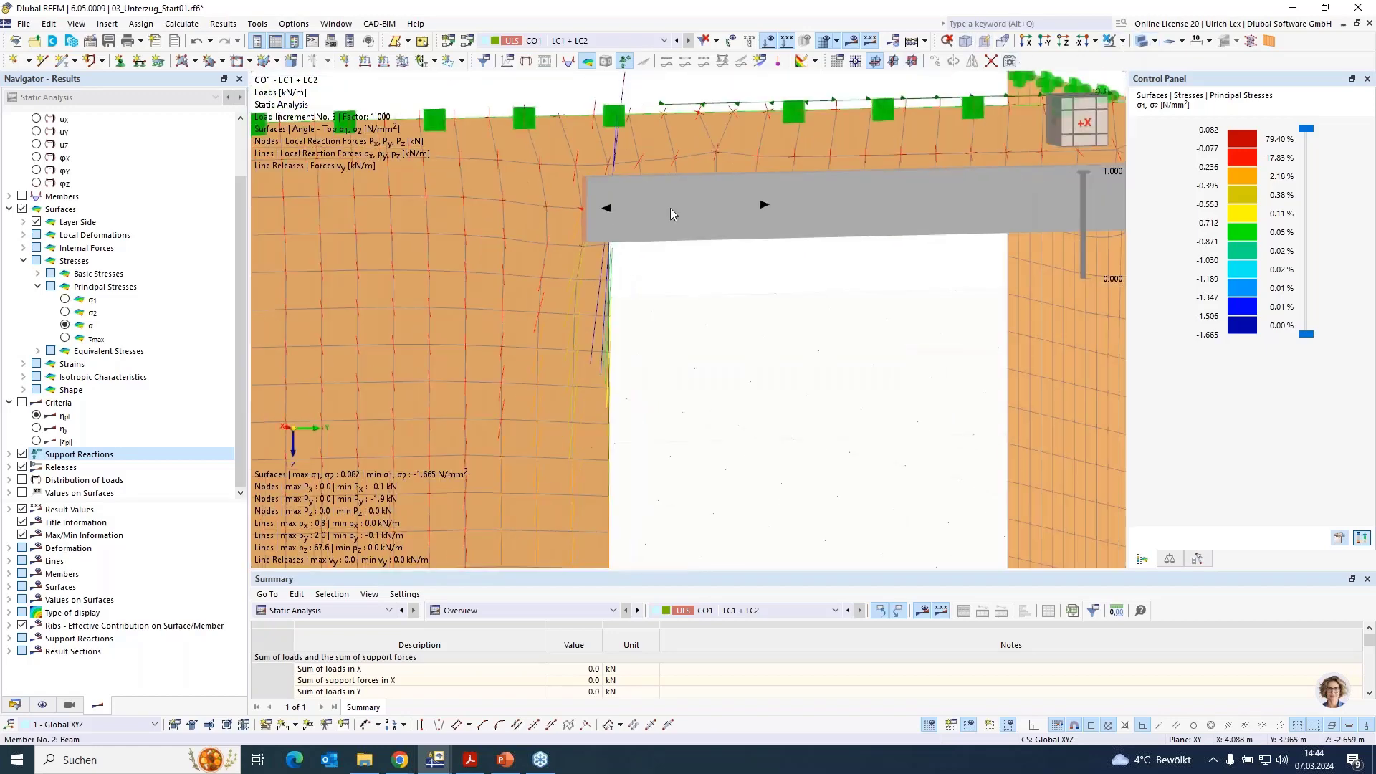
{"action": "scroll", "coordinate": [783, 430], "scroll_direction": "down", "scroll_amount": 3}
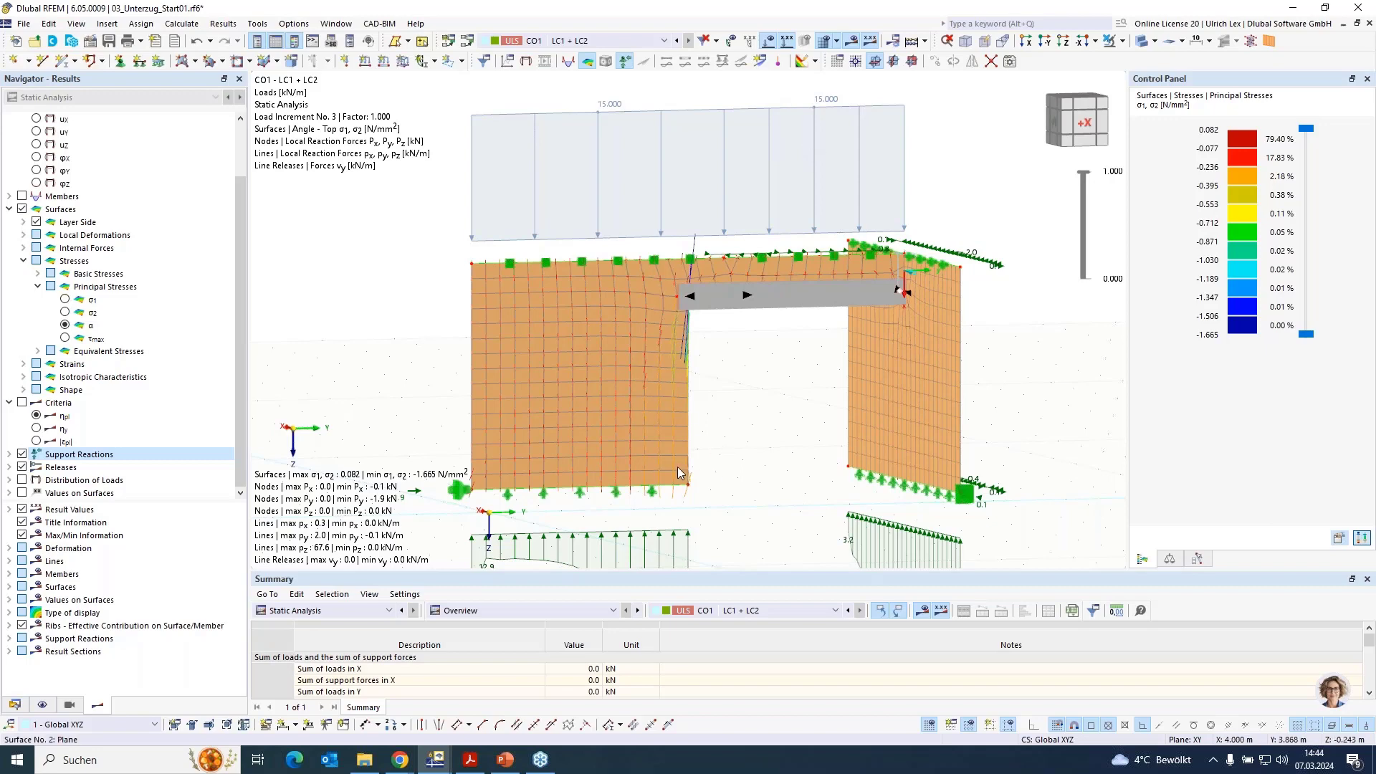
{"action": "scroll", "coordinate": [674, 468], "scroll_direction": "up", "scroll_amount": 4}
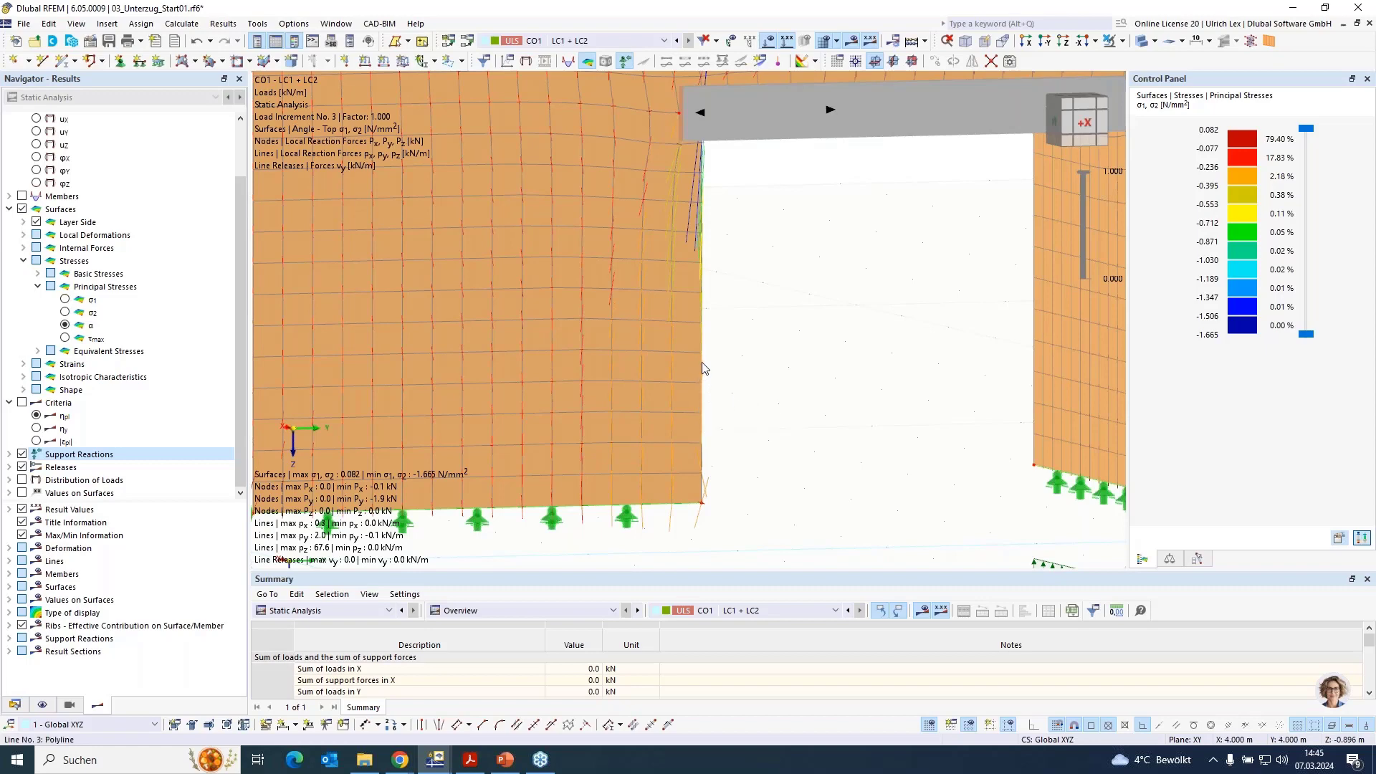
{"action": "middle_click_drag", "start_coordinate": [941, 226], "coordinate": [737, 278], "text": "shift"}
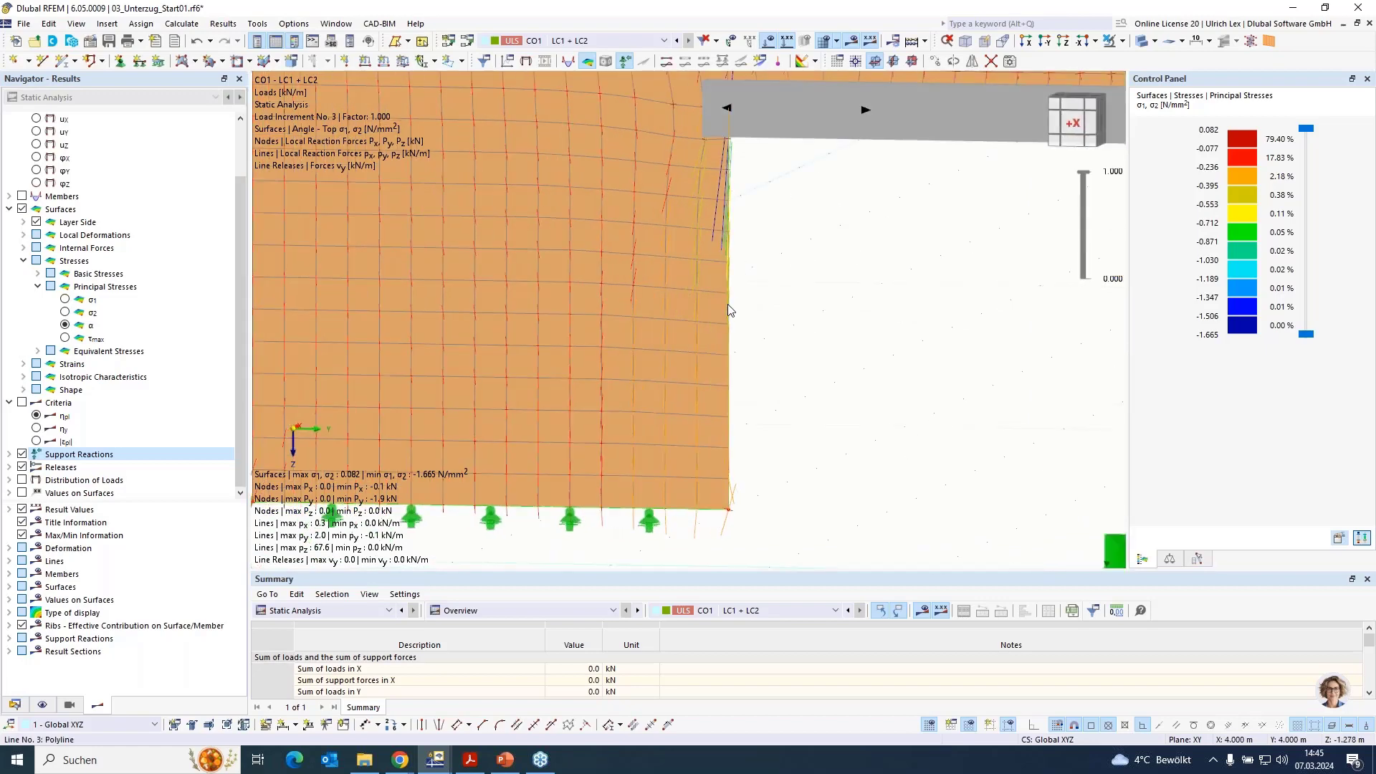
Start a new member on line 3, the wall's vertical edge below the downstand beam, with member type Beam.
{"action": "double_click", "coordinate": [383, 283]}
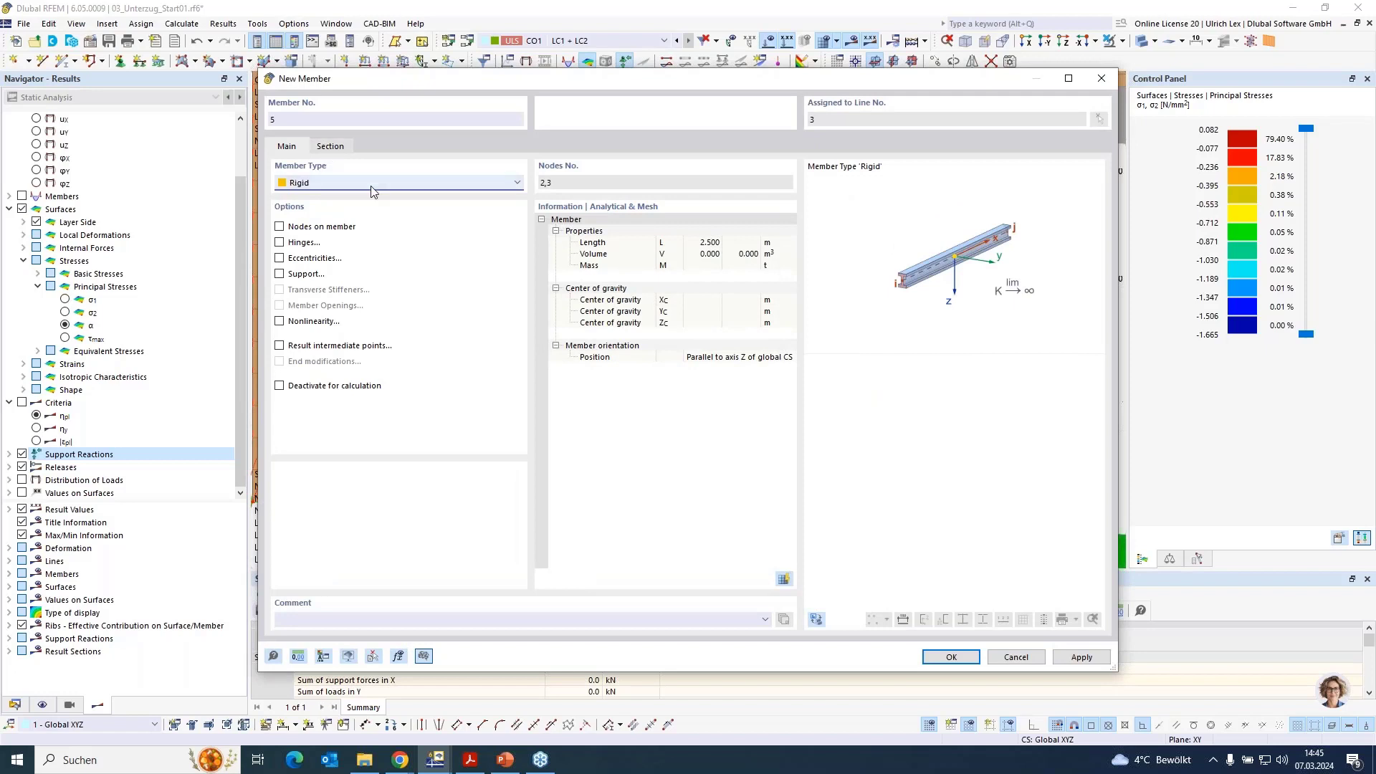
{"action": "left_click", "coordinate": [372, 186]}
{"action": "left_click", "coordinate": [369, 201]}
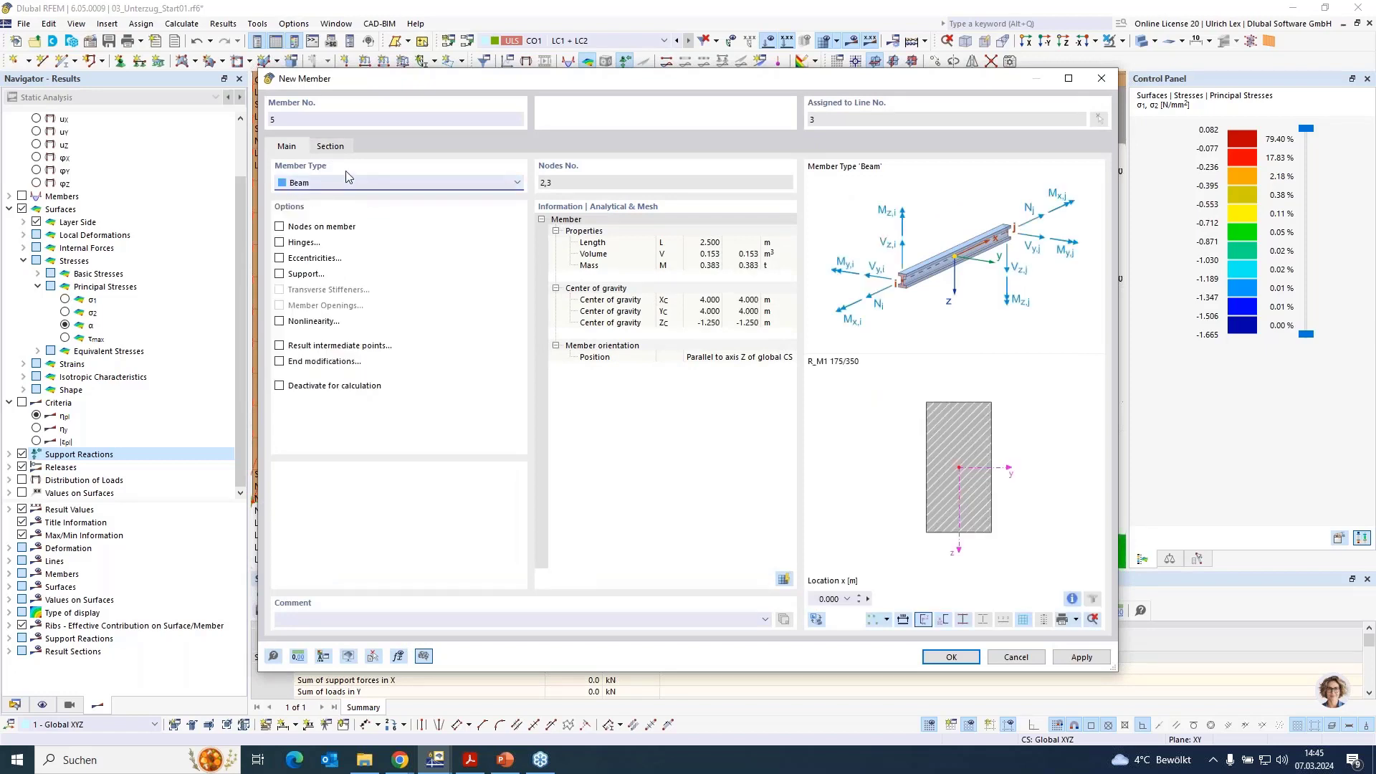
Create a massive rectangular C25/30 section with b and h of 170 mm for the member, and accept the member and line settings.
{"action": "left_click", "coordinate": [330, 146]}
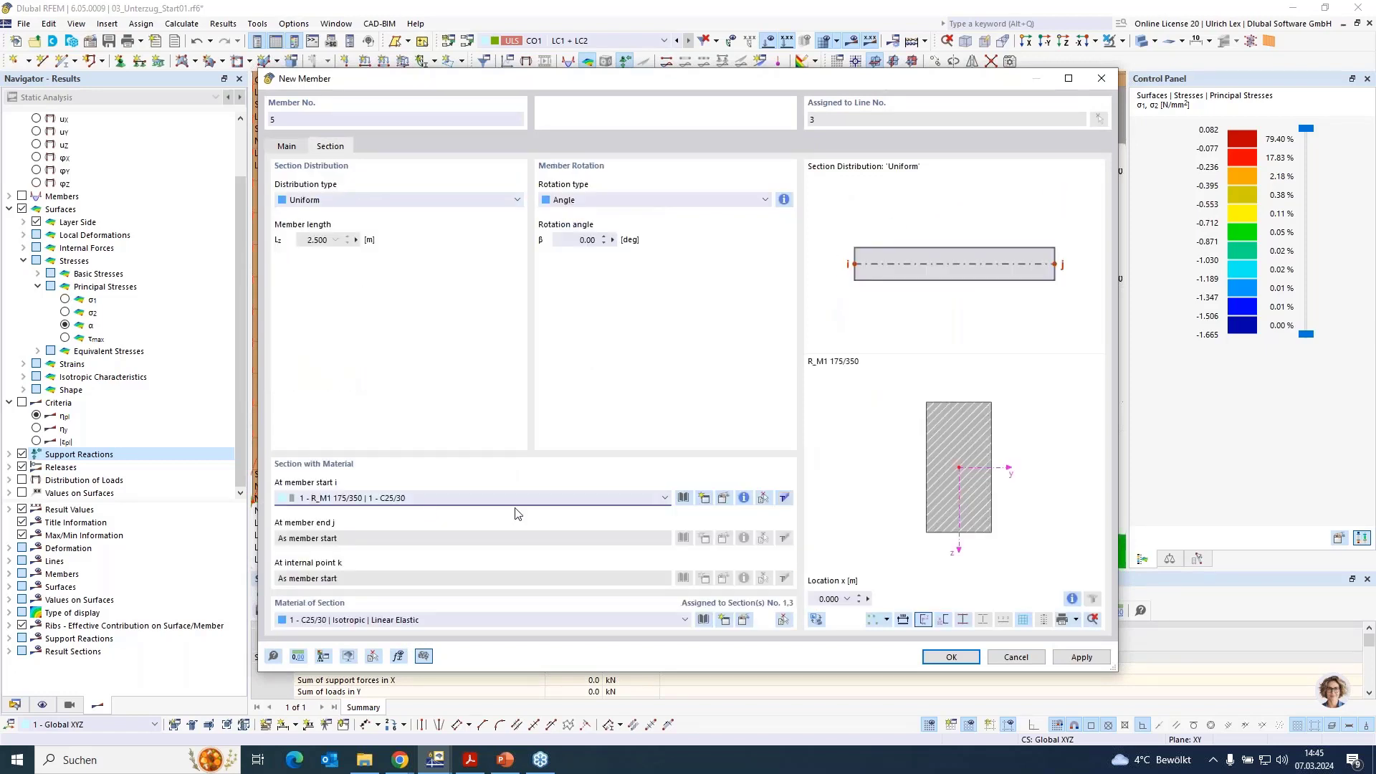
{"action": "left_click", "coordinate": [705, 499]}
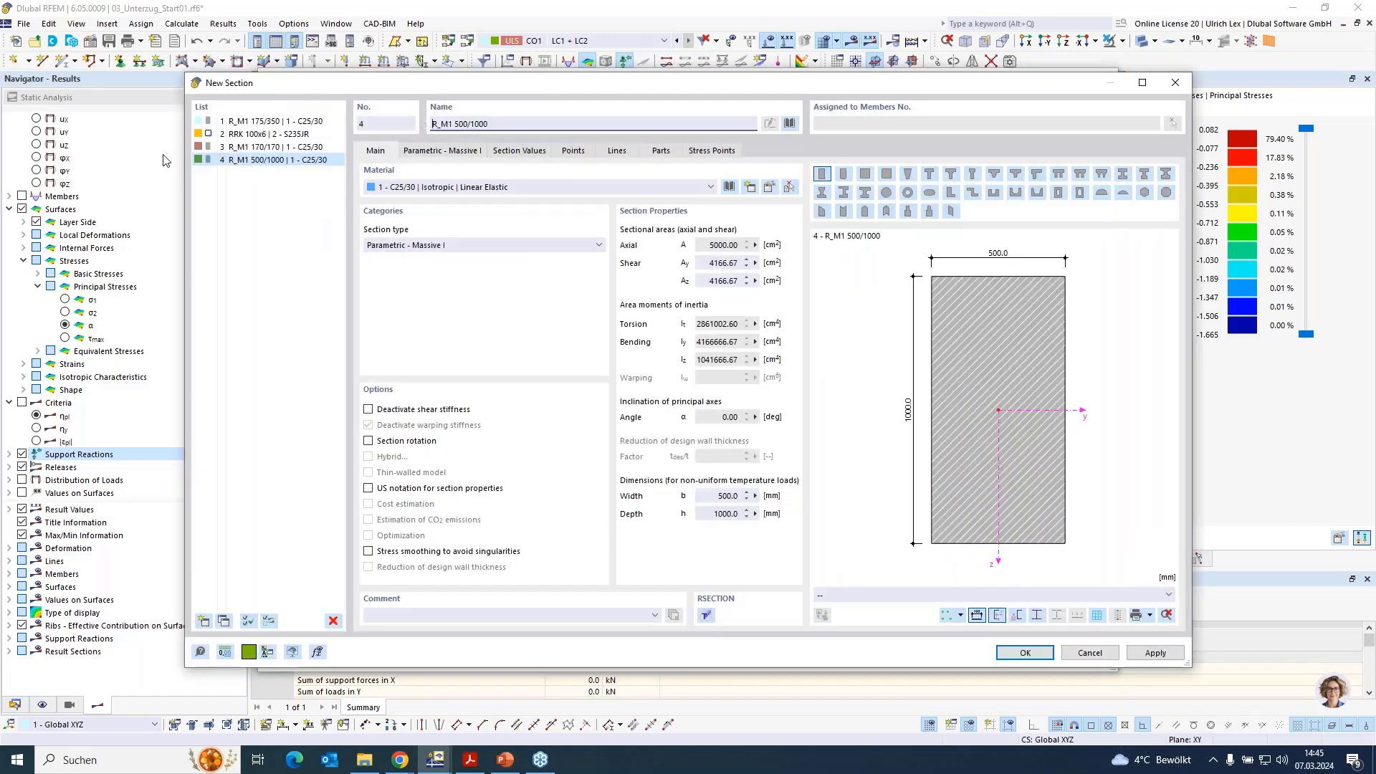
{"action": "left_click", "coordinate": [451, 150]}
{"action": "left_click", "coordinate": [458, 194]}
{"action": "left_click", "coordinate": [515, 207]}
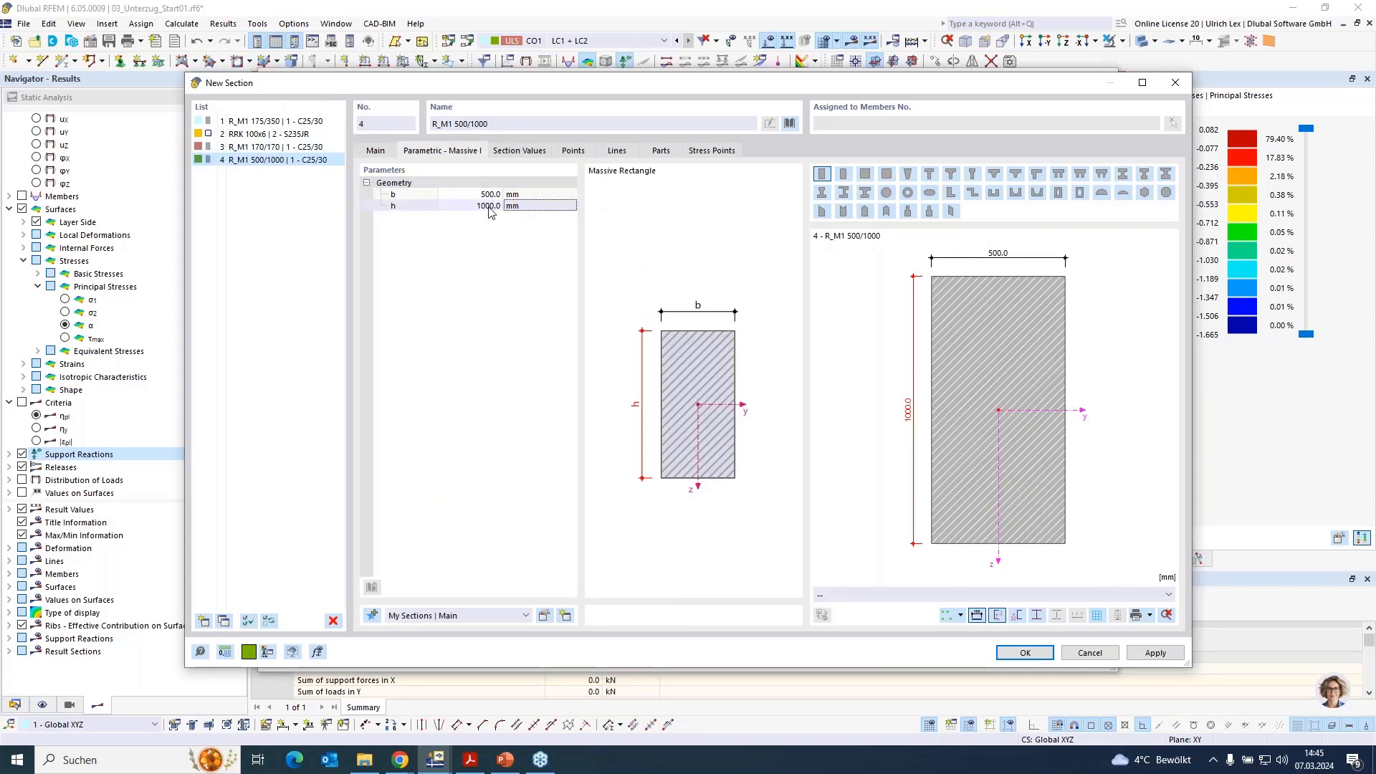
{"action": "left_click", "coordinate": [490, 195]}
{"action": "type", "text": "170"}
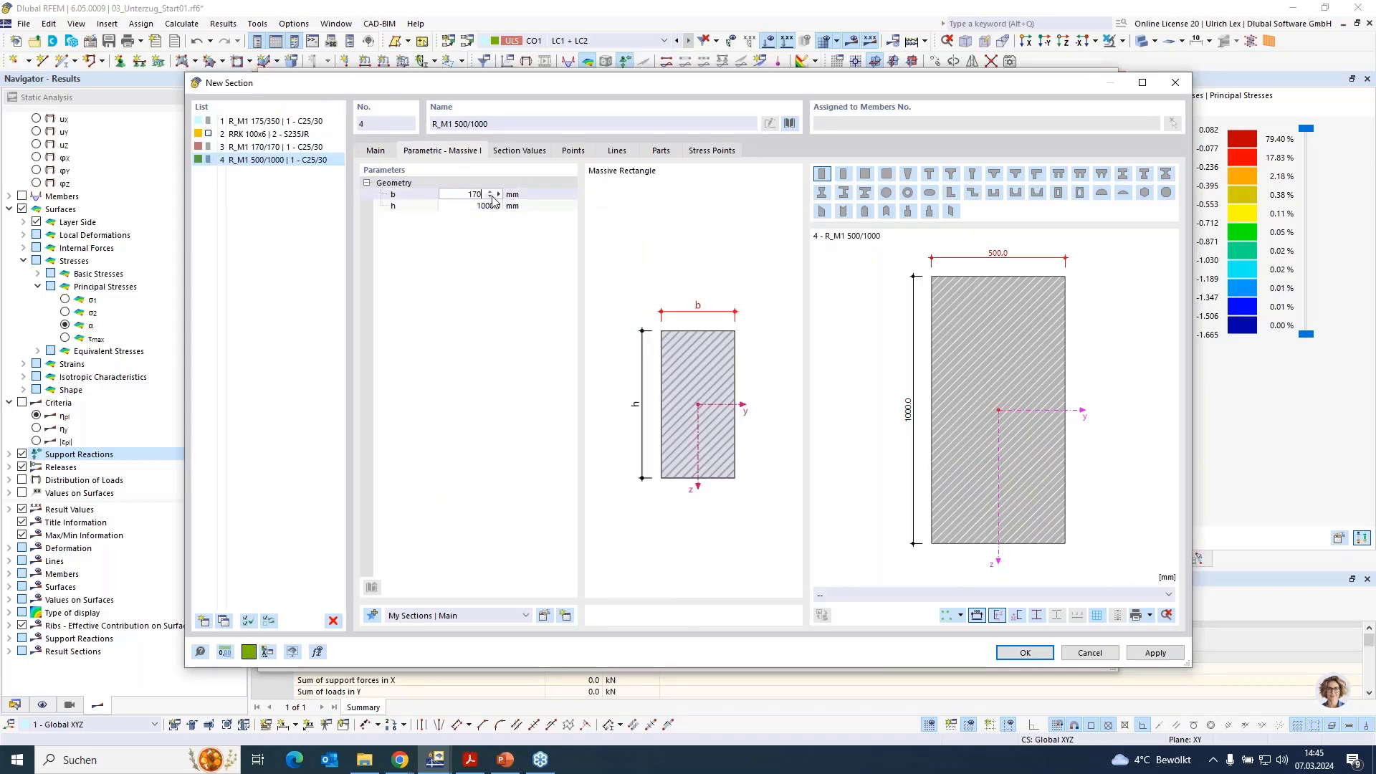
{"action": "key", "text": "Tab"}
{"action": "type", "text": "170"}
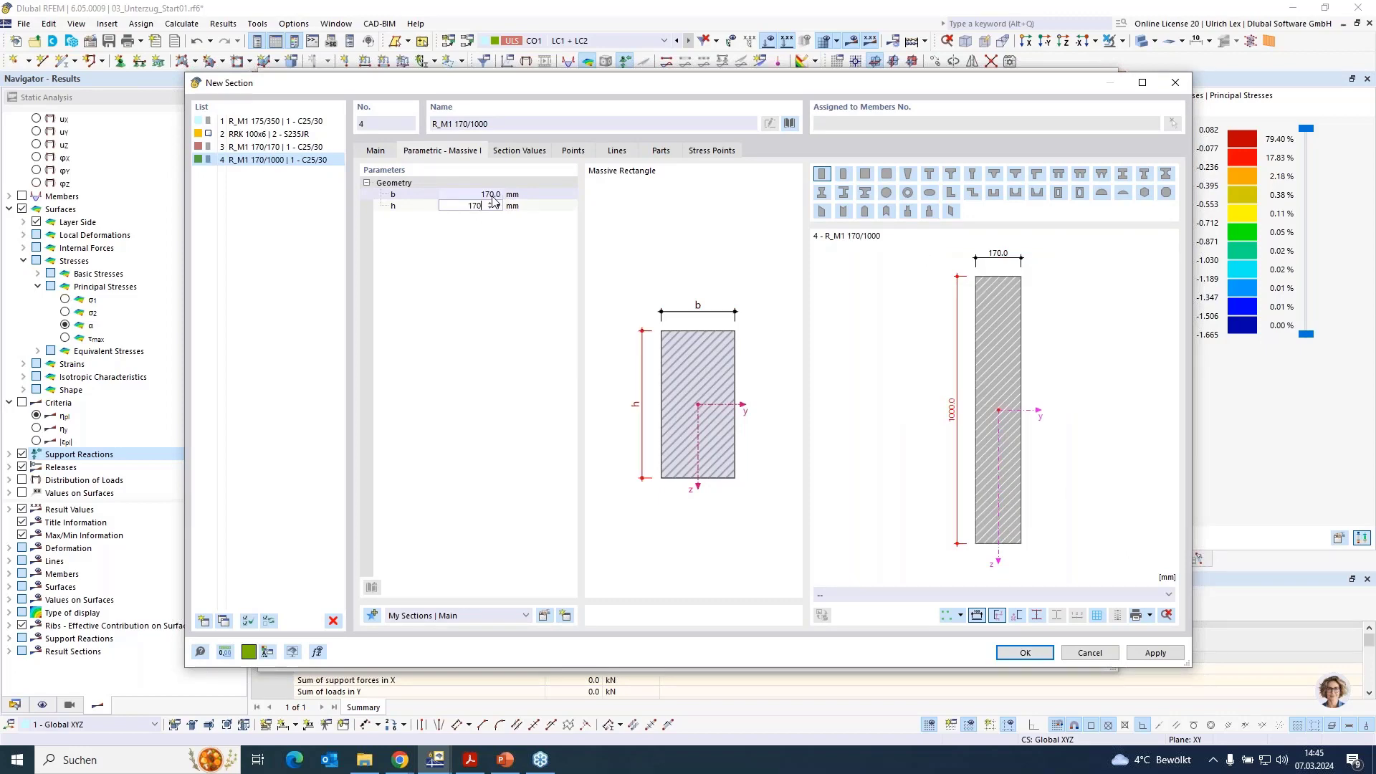
{"action": "key", "text": "Return"}
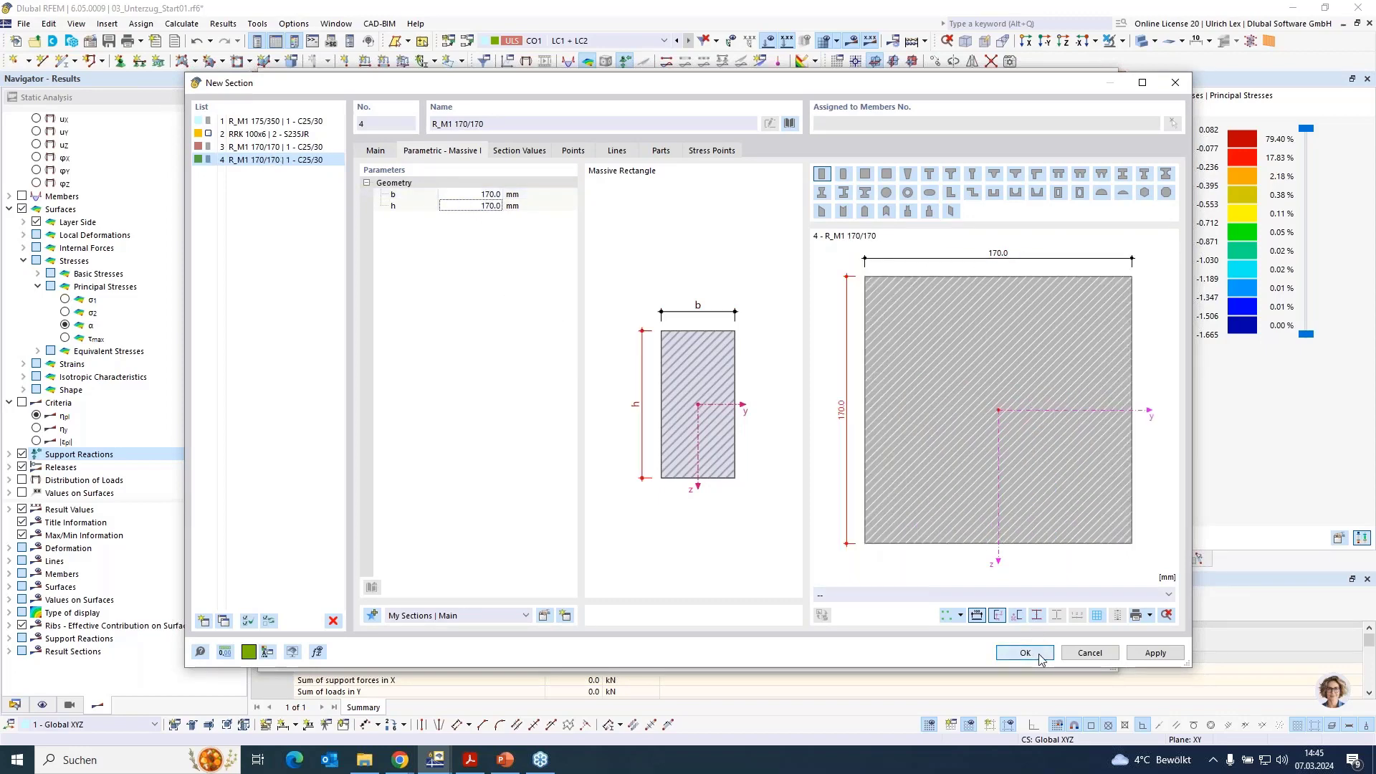
{"action": "left_click", "coordinate": [1042, 652]}
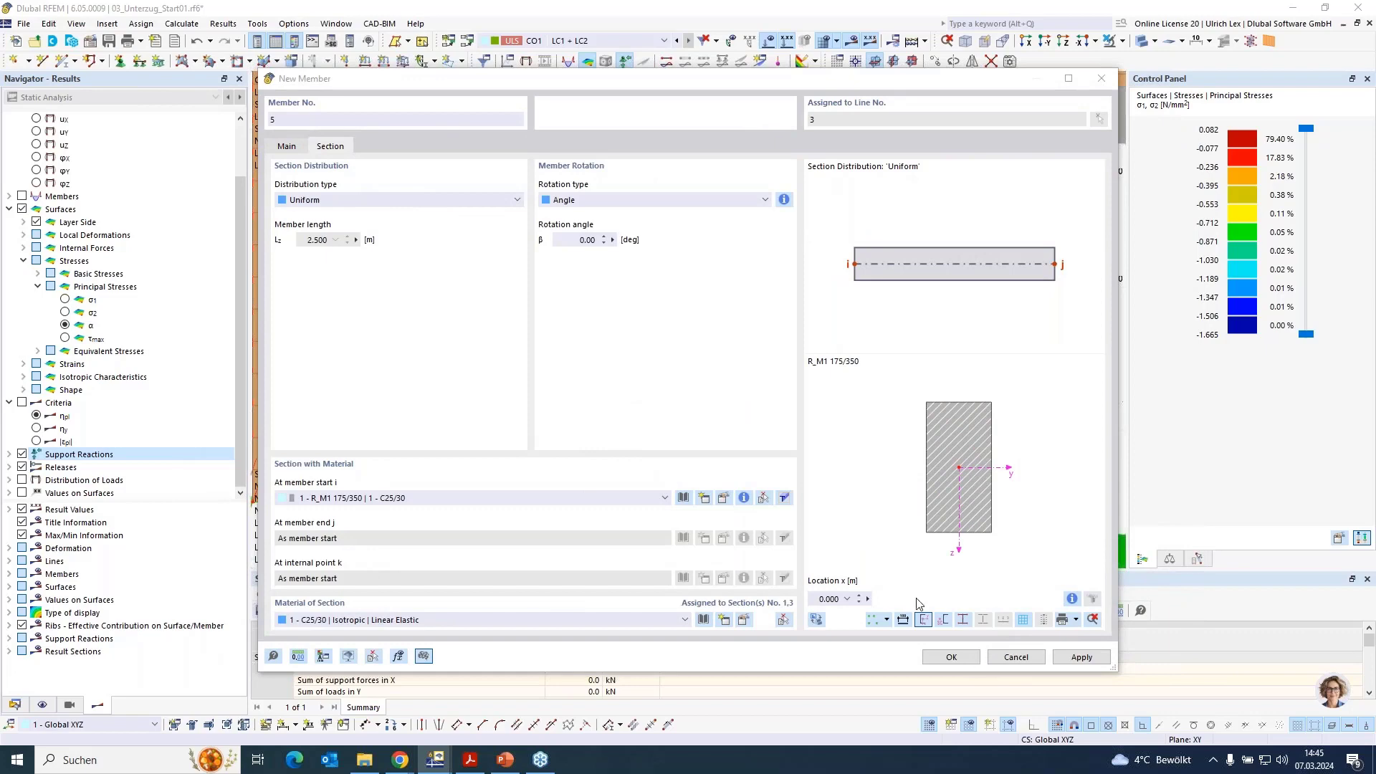
{"action": "left_click", "coordinate": [951, 657]}
{"action": "left_click", "coordinate": [756, 443]}
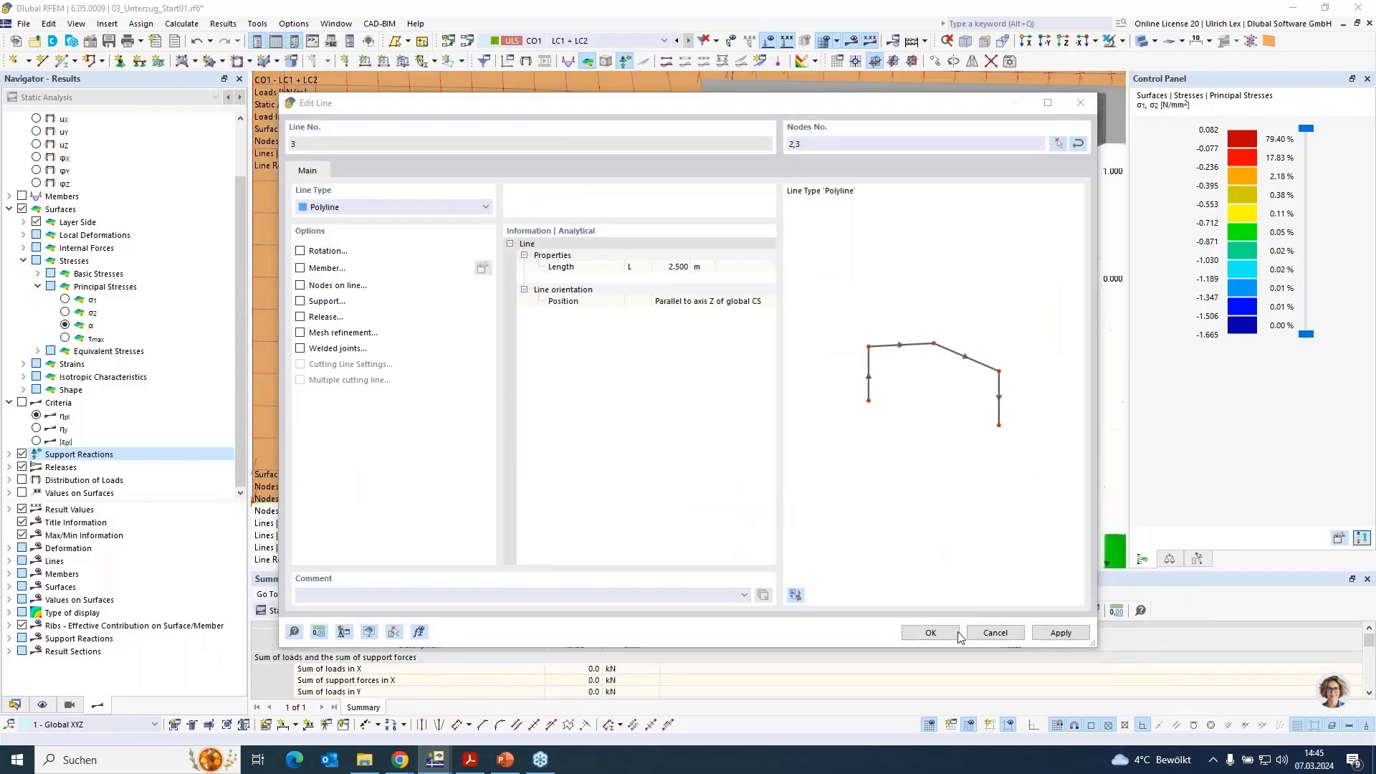
{"action": "left_click", "coordinate": [929, 632]}
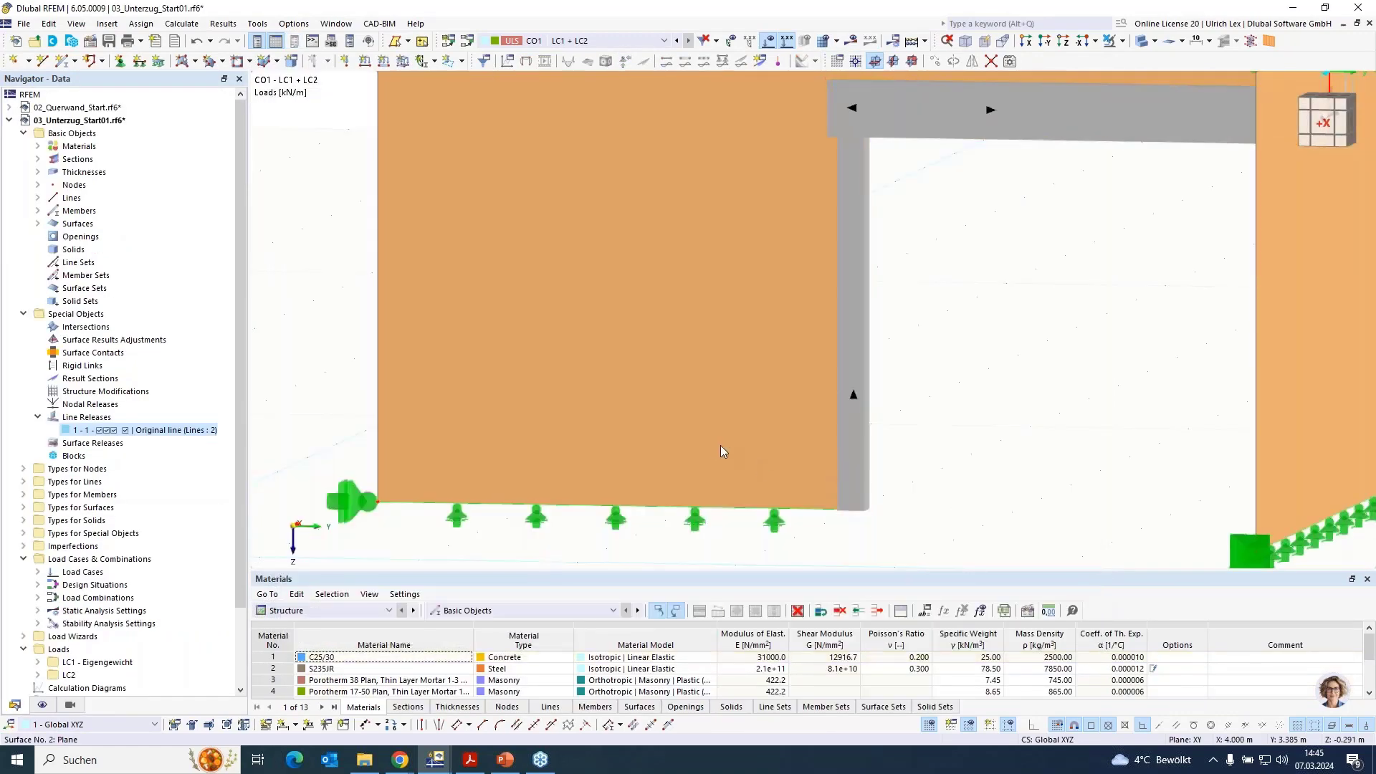
Enable hinges on surface 2, the longitudinal wall, and choose line hinge 4 for it.
{"action": "scroll", "coordinate": [720, 451], "scroll_direction": "down", "scroll_amount": 5}
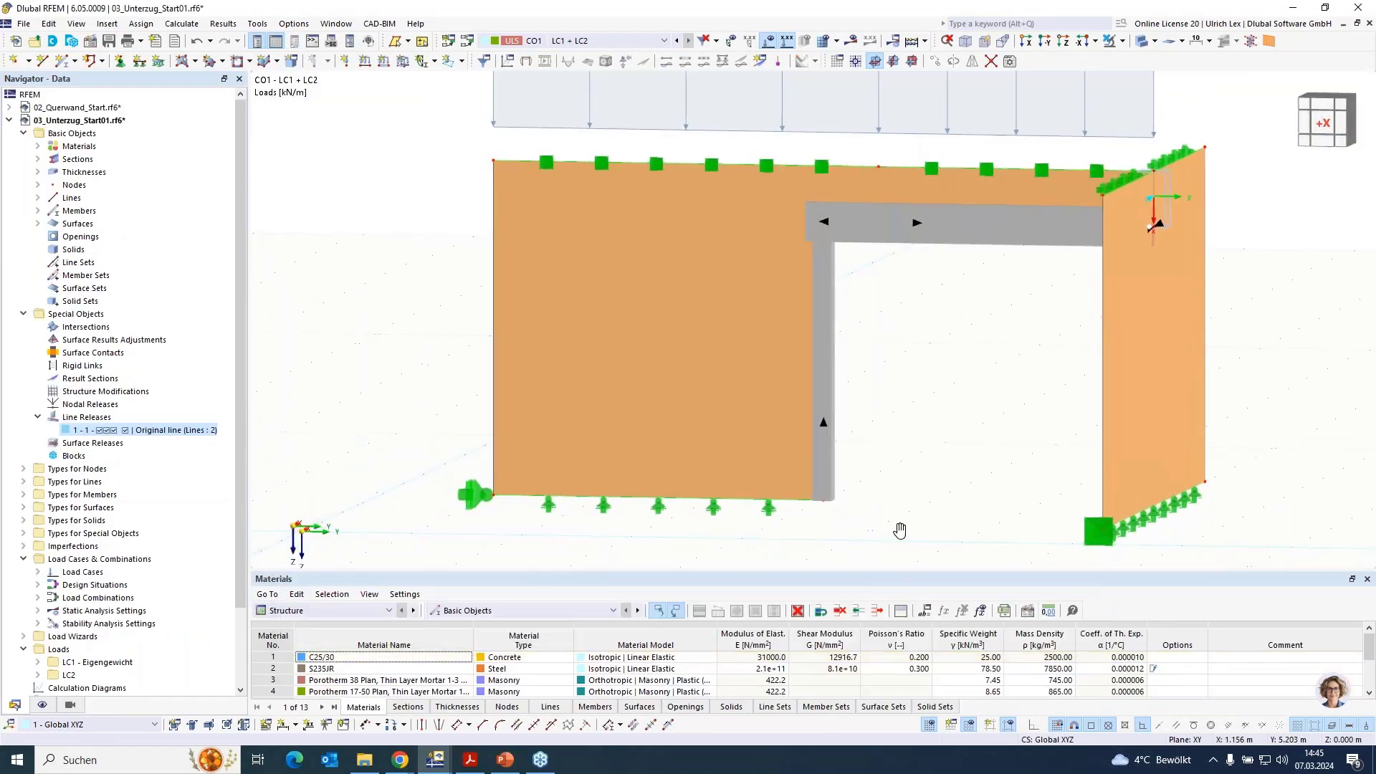
{"action": "middle_click_drag", "start_coordinate": [899, 530], "coordinate": [1079, 523], "text": "ctrl"}
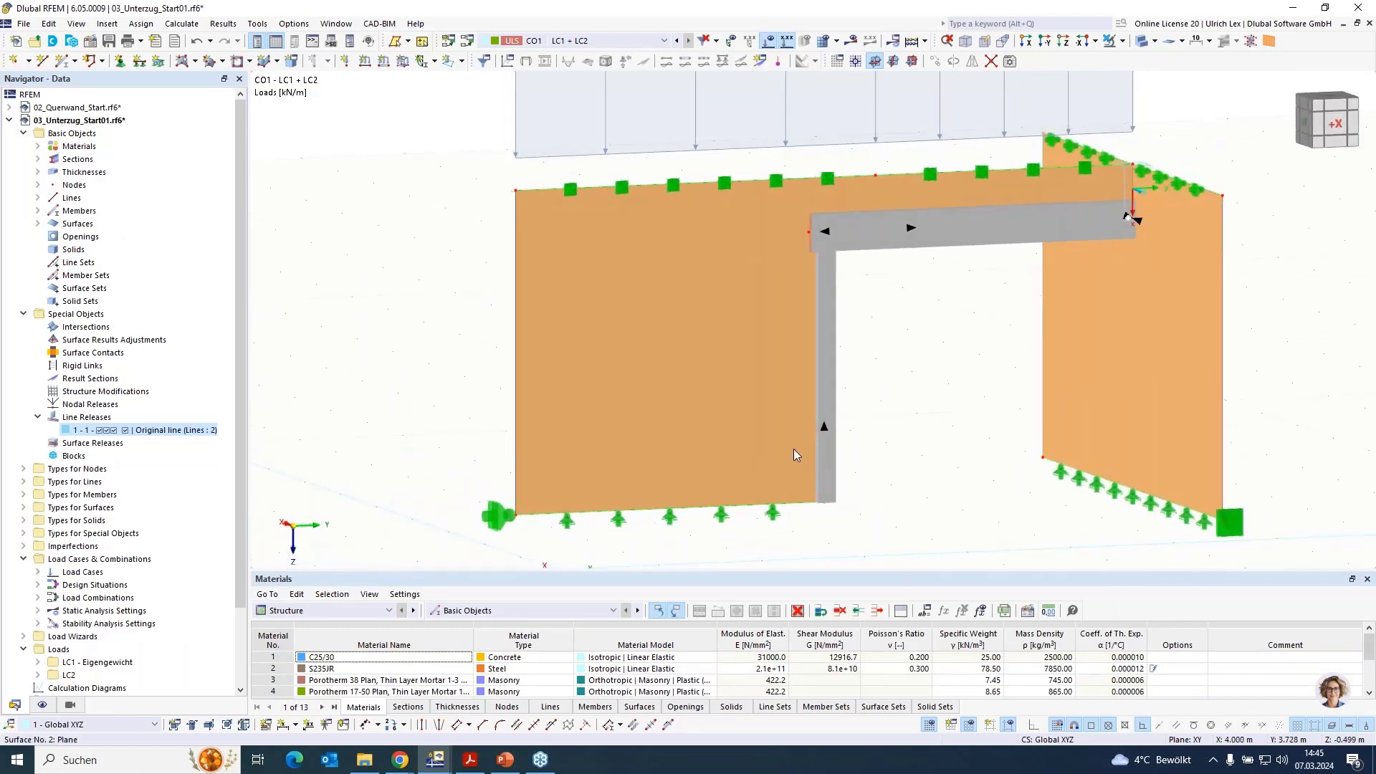
{"action": "left_click", "coordinate": [793, 454]}
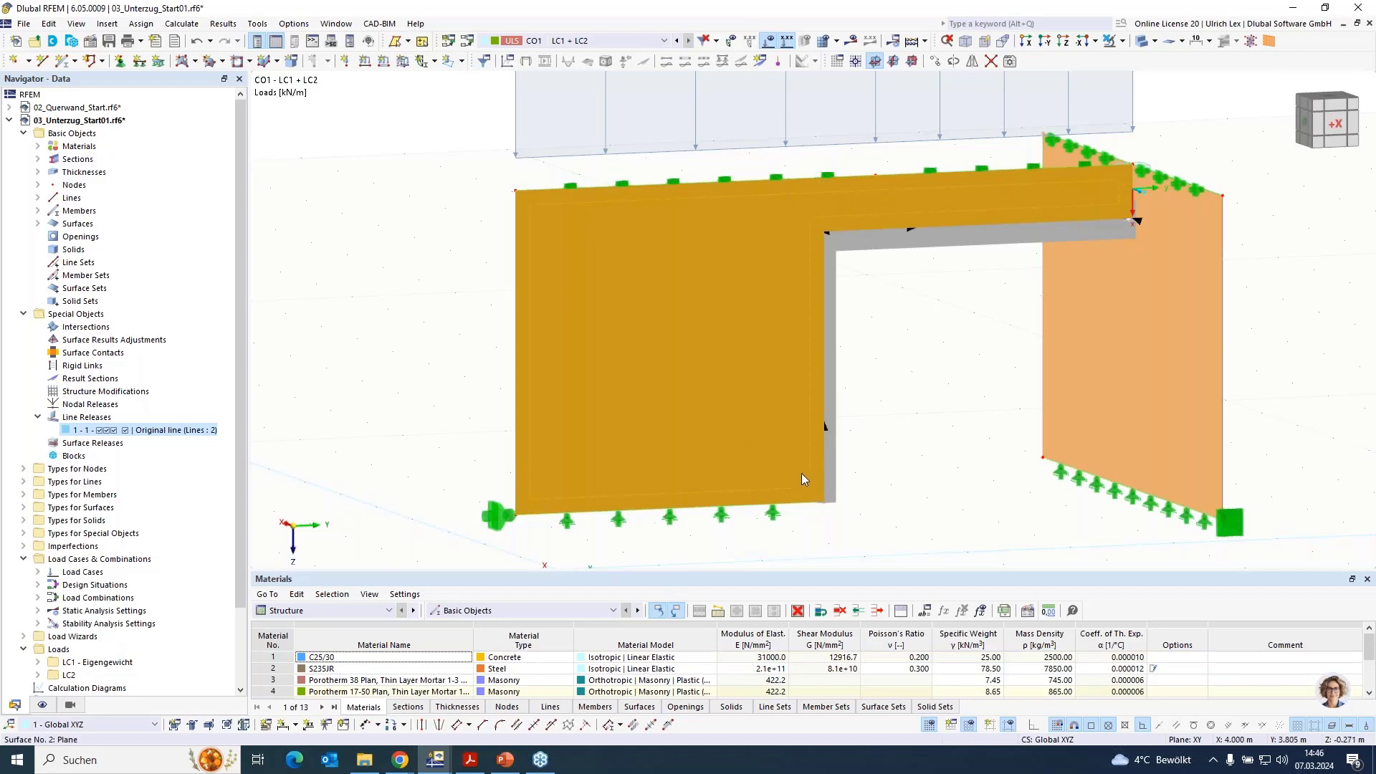
{"action": "double_click", "coordinate": [801, 473]}
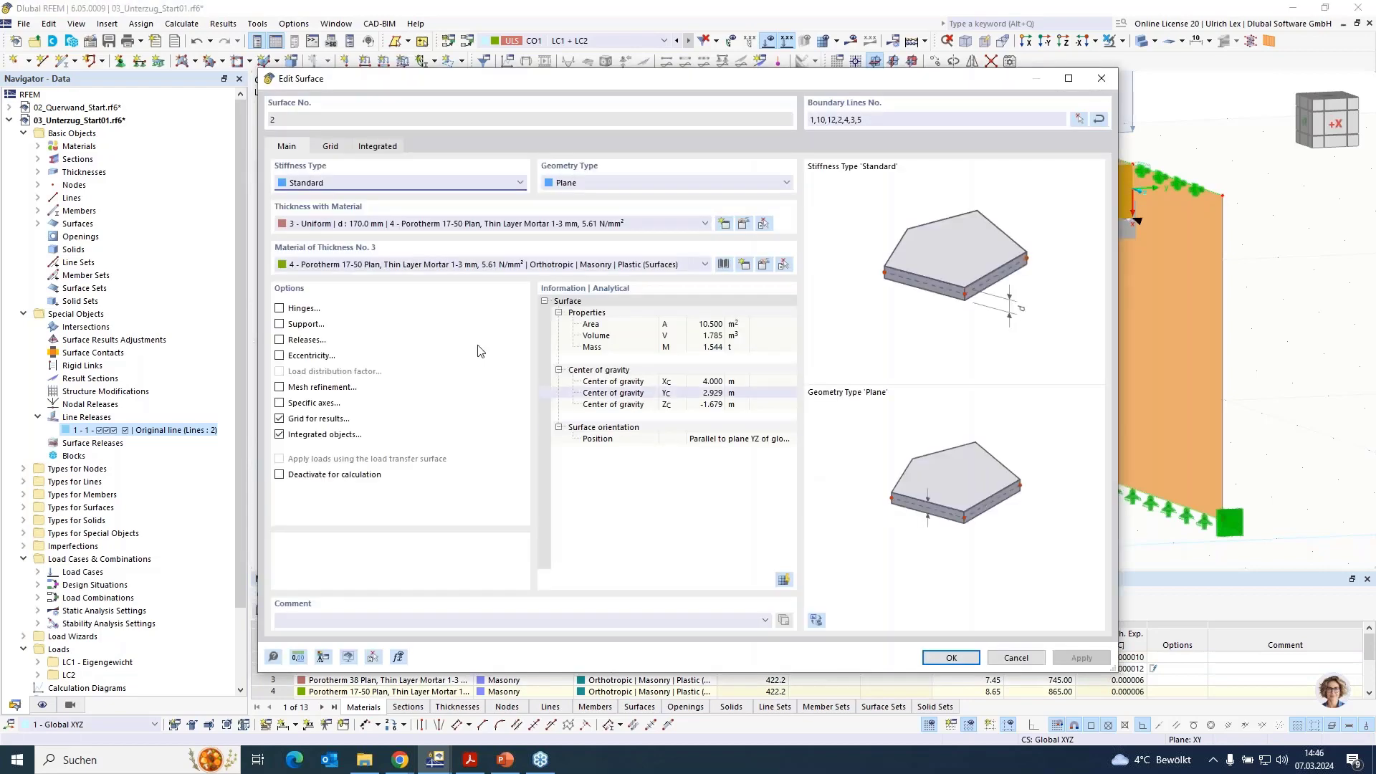
{"action": "left_click", "coordinate": [280, 309]}
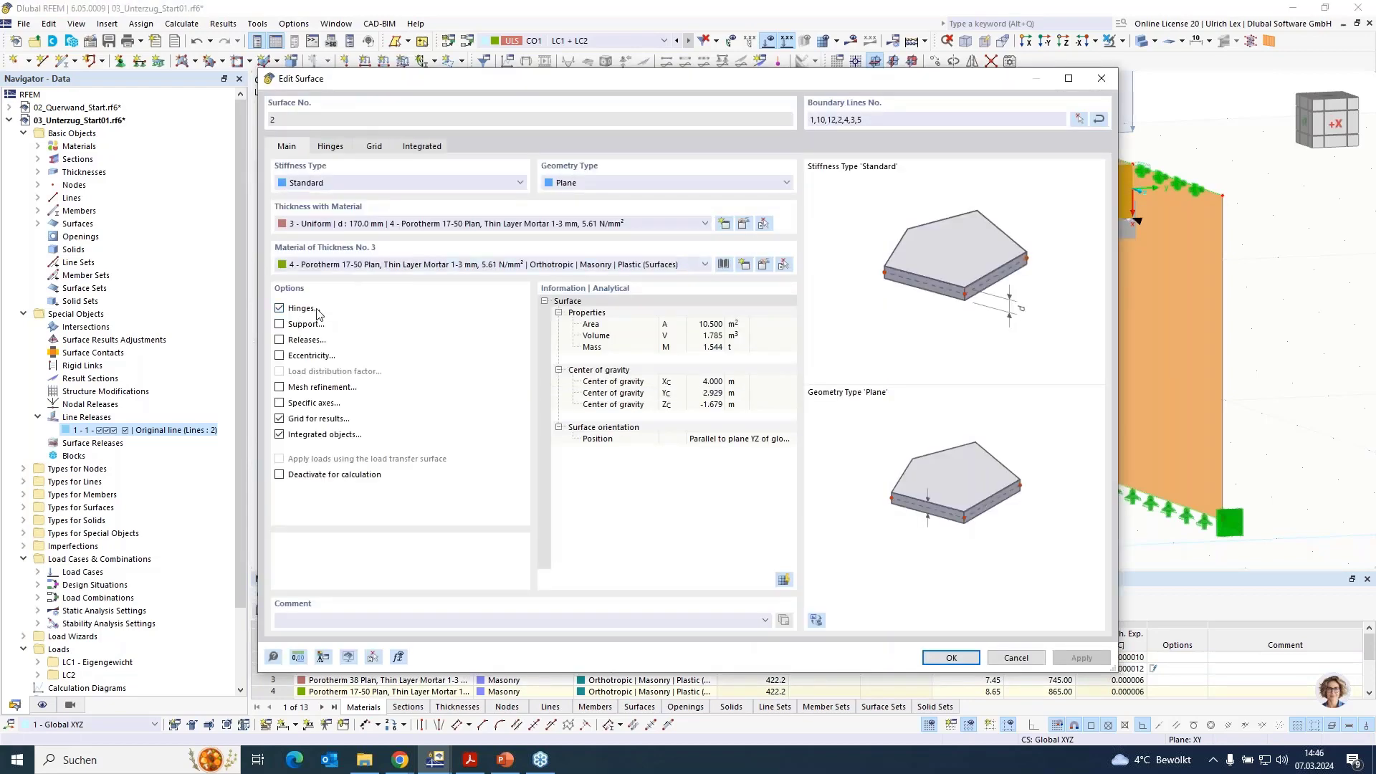
{"action": "left_click", "coordinate": [331, 146]}
{"action": "left_click", "coordinate": [482, 196]}
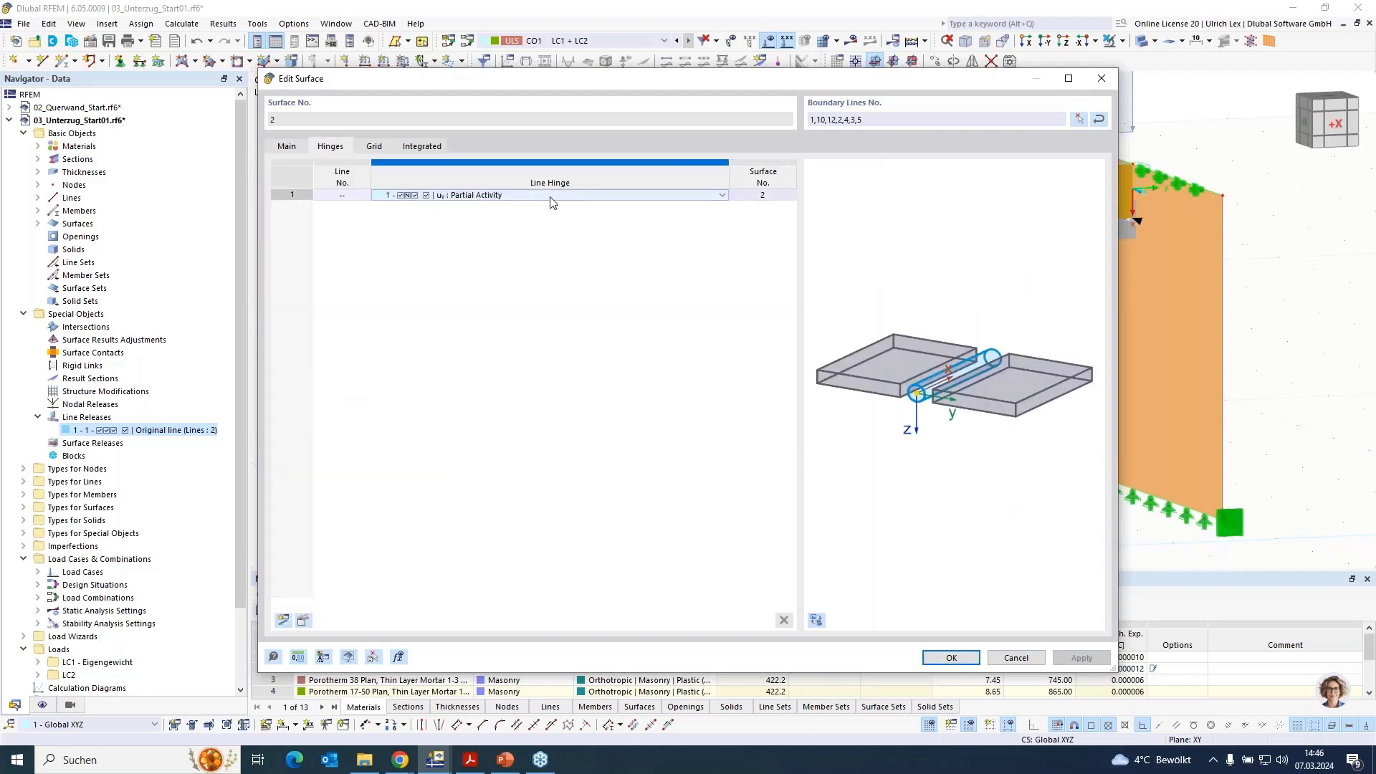
{"action": "left_click", "coordinate": [563, 197]}
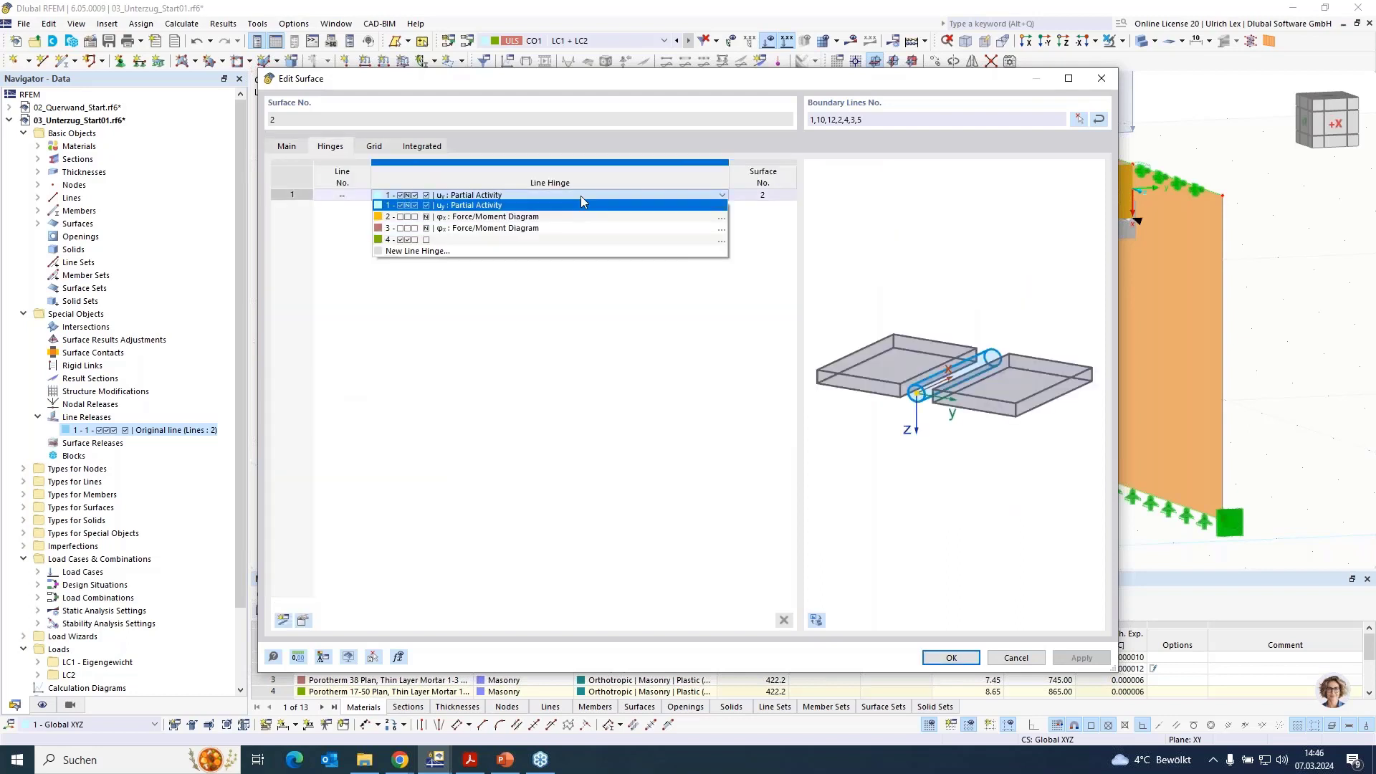
{"action": "left_click", "coordinate": [504, 240]}
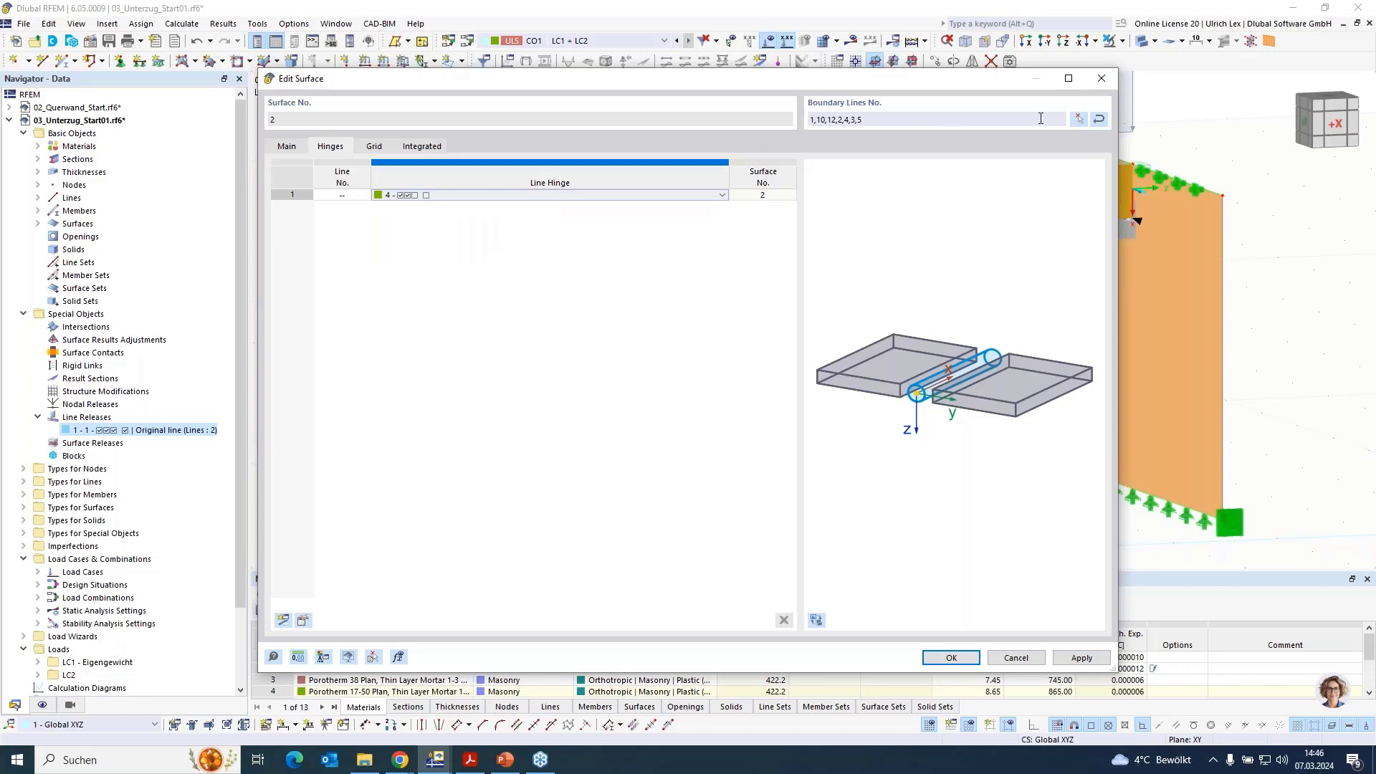
Assign line hinge 4 to surface 2 along line 3, the wall's vertical edge at the column, and accept the hinge and surface settings.
{"action": "left_click", "coordinate": [696, 195]}
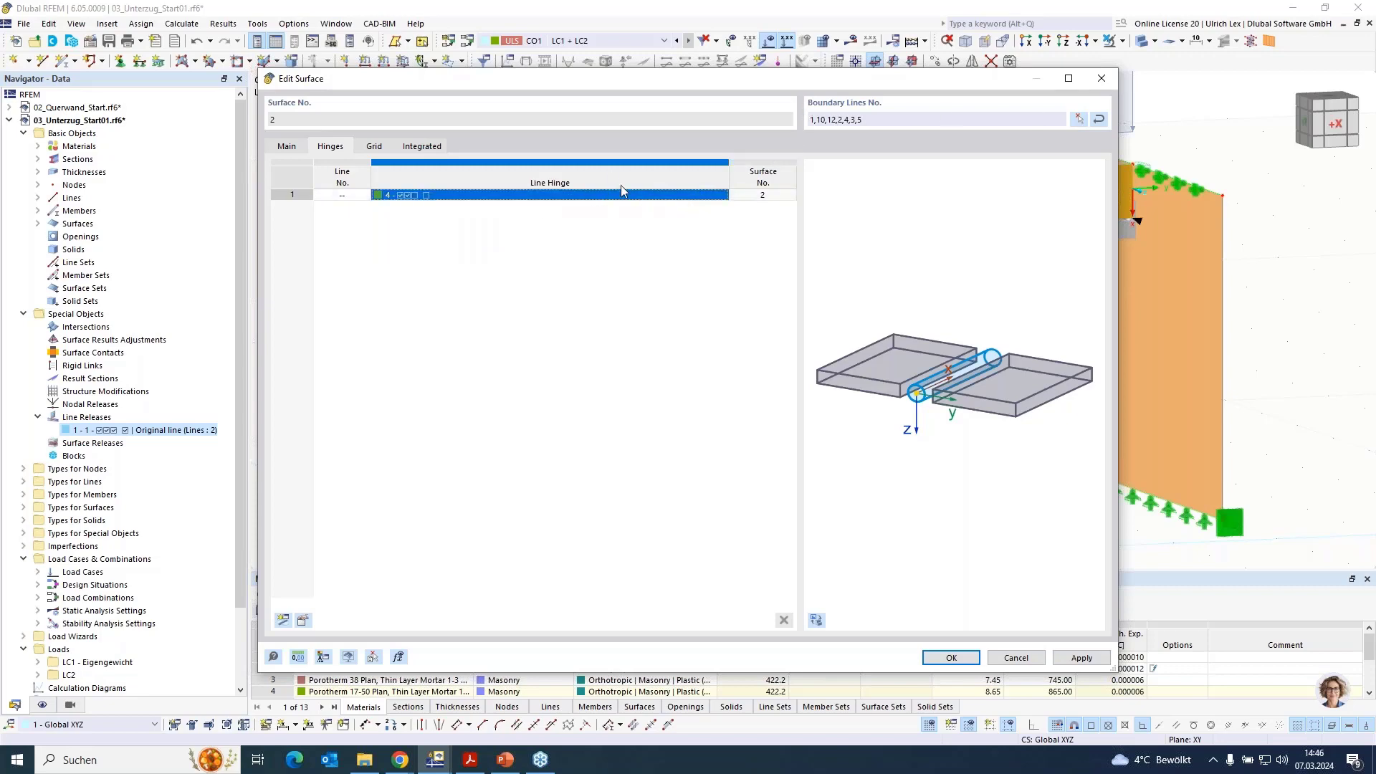
{"action": "left_click", "coordinate": [722, 194]}
{"action": "left_click", "coordinate": [722, 195]}
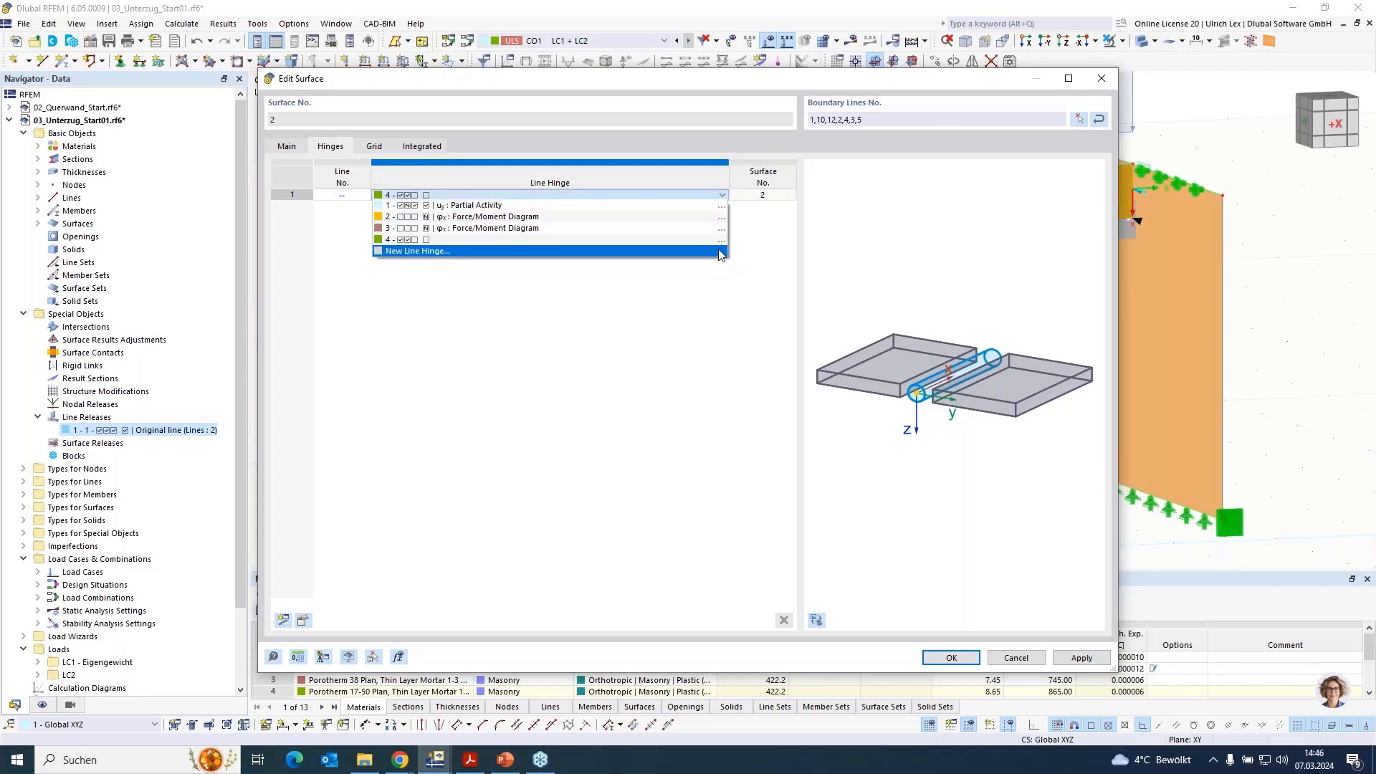
{"action": "left_click", "coordinate": [724, 239]}
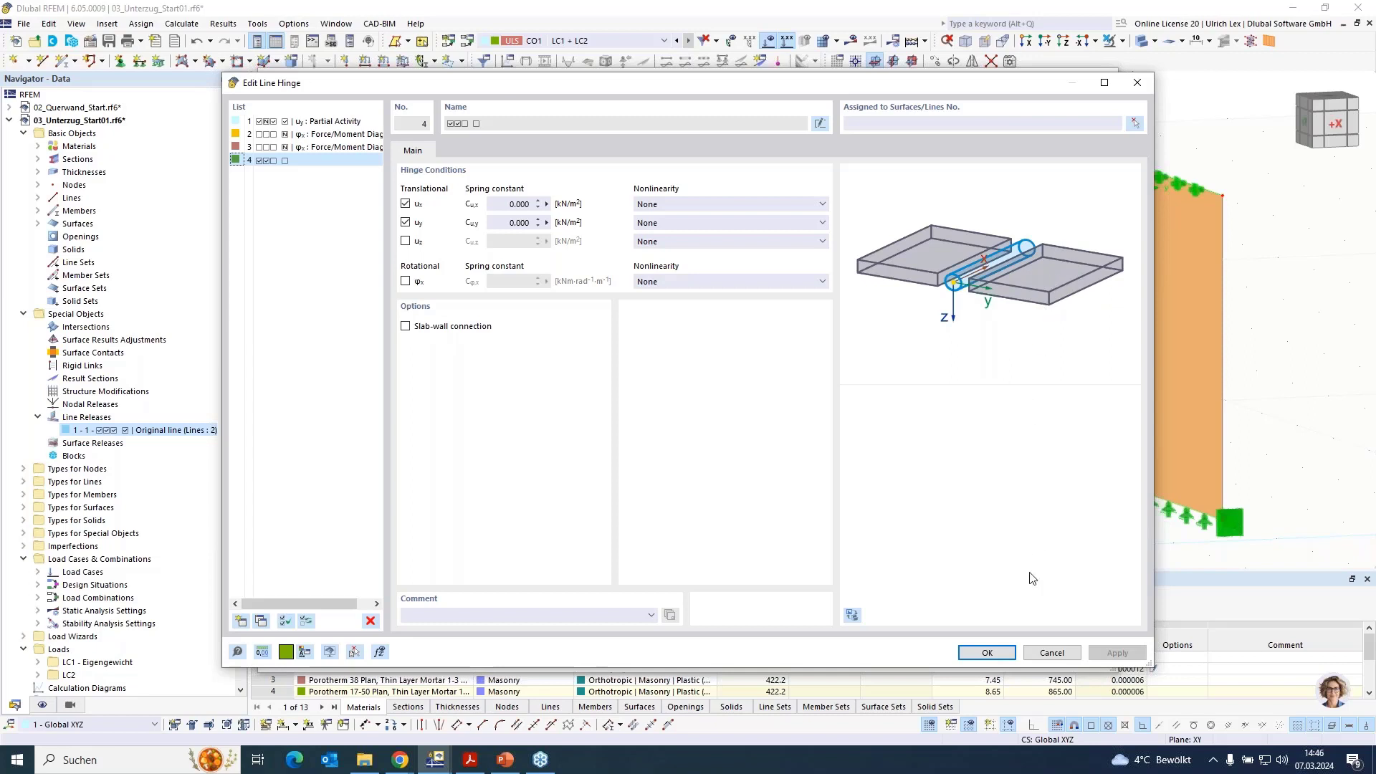
{"action": "left_click", "coordinate": [996, 653]}
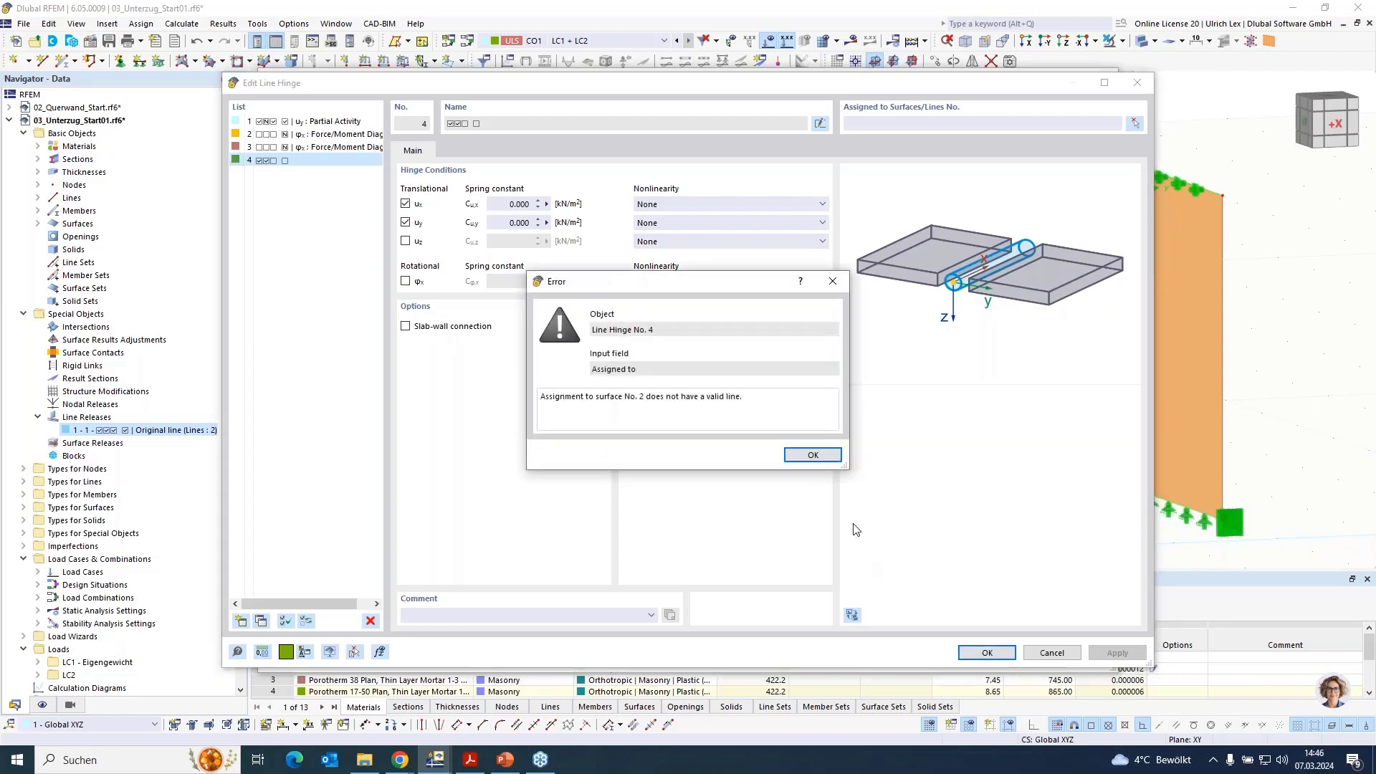
{"action": "left_click", "coordinate": [831, 455]}
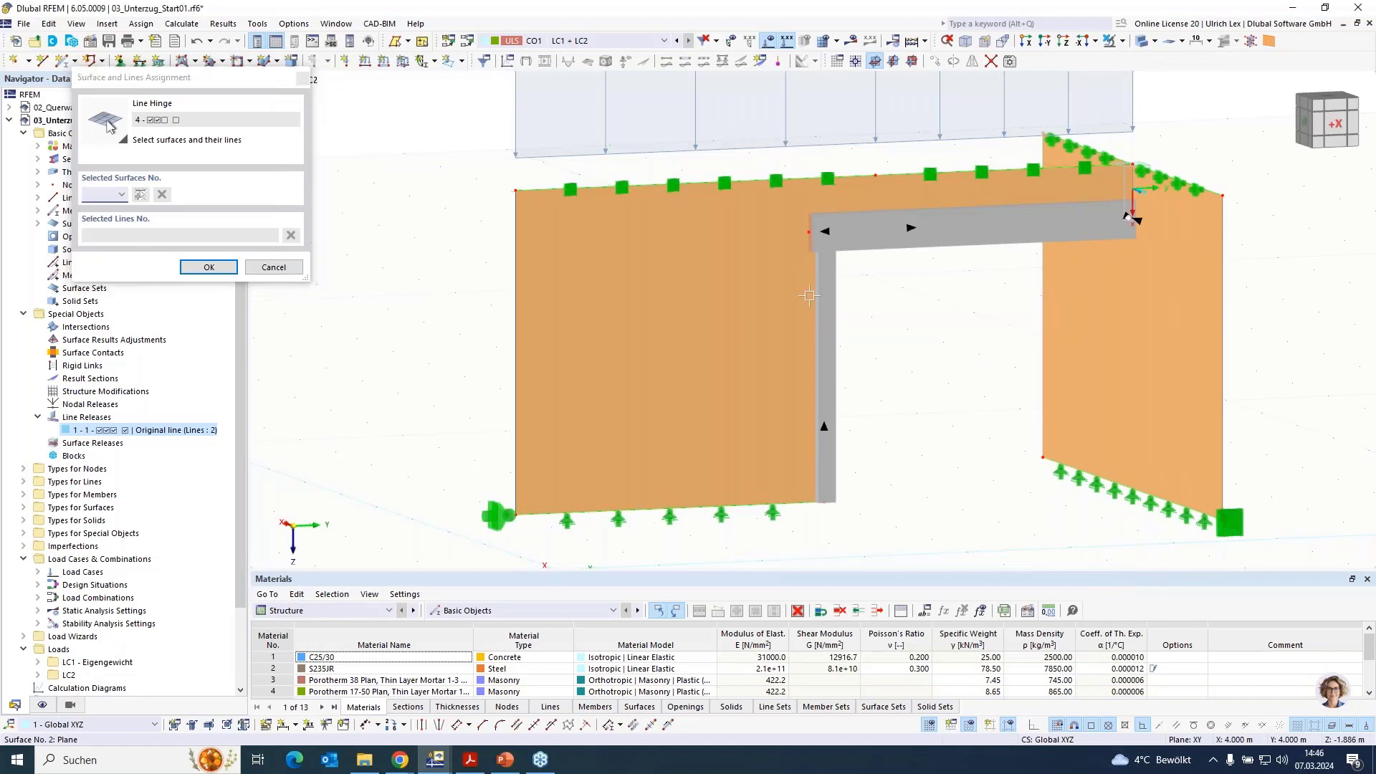
{"action": "left_click", "coordinate": [810, 295]}
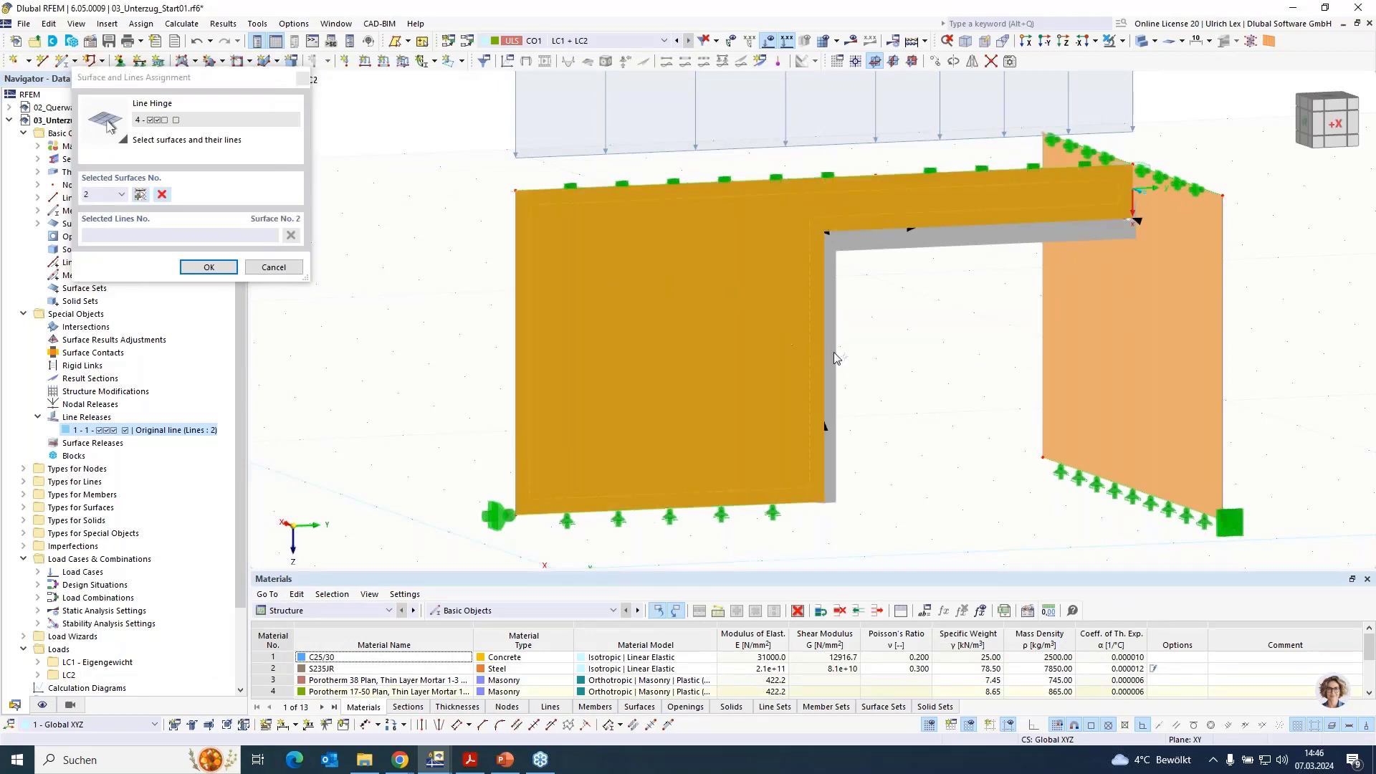
{"action": "left_click", "coordinate": [208, 267]}
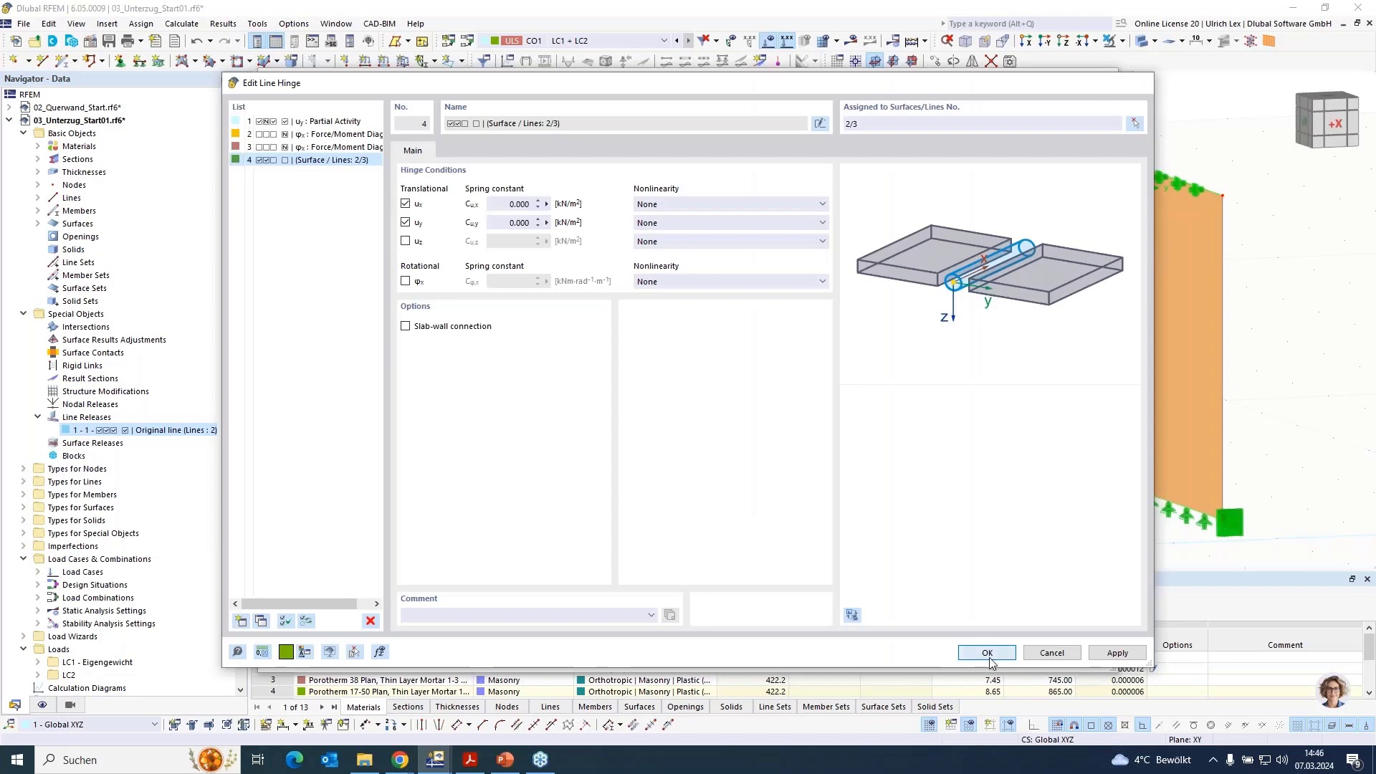
{"action": "left_click", "coordinate": [987, 653]}
{"action": "left_click", "coordinate": [967, 654]}
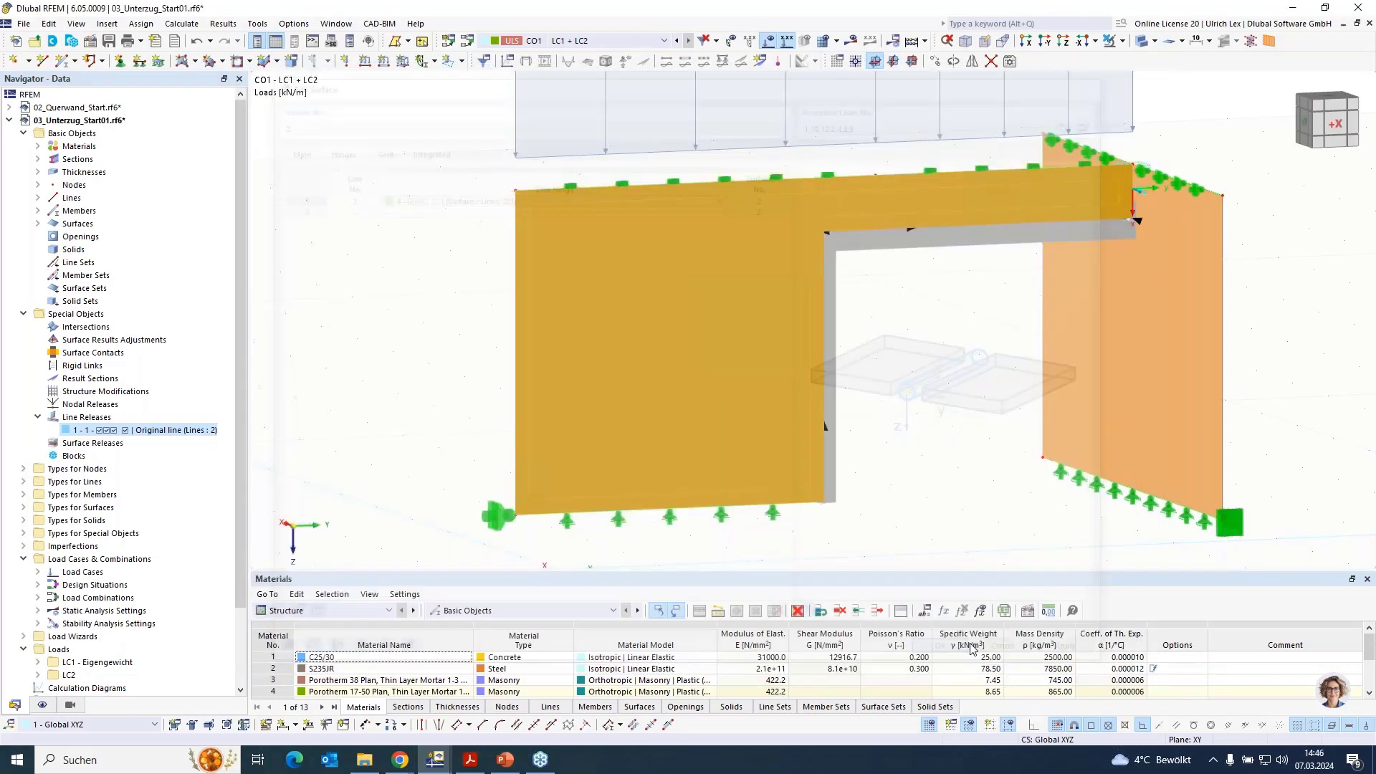
Switch to the model 04_Ueberzug_Start.rf6.
{"action": "scroll", "coordinate": [925, 469], "scroll_direction": "down", "scroll_amount": 1}
{"action": "middle_click_drag", "start_coordinate": [914, 465], "coordinate": [903, 477]}
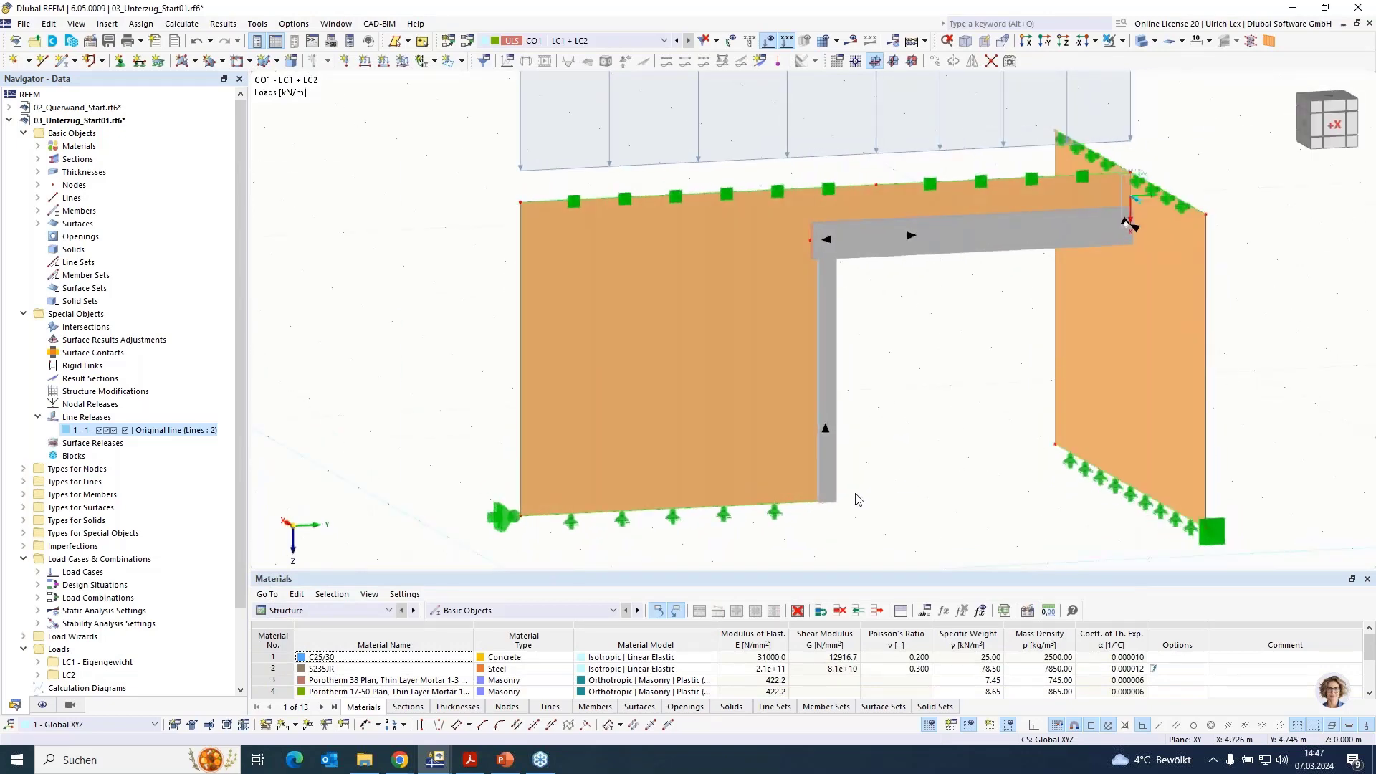
{"action": "scroll", "coordinate": [867, 480], "scroll_direction": "down", "scroll_amount": 1}
{"action": "scroll", "coordinate": [723, 451], "scroll_direction": "down", "scroll_amount": 1}
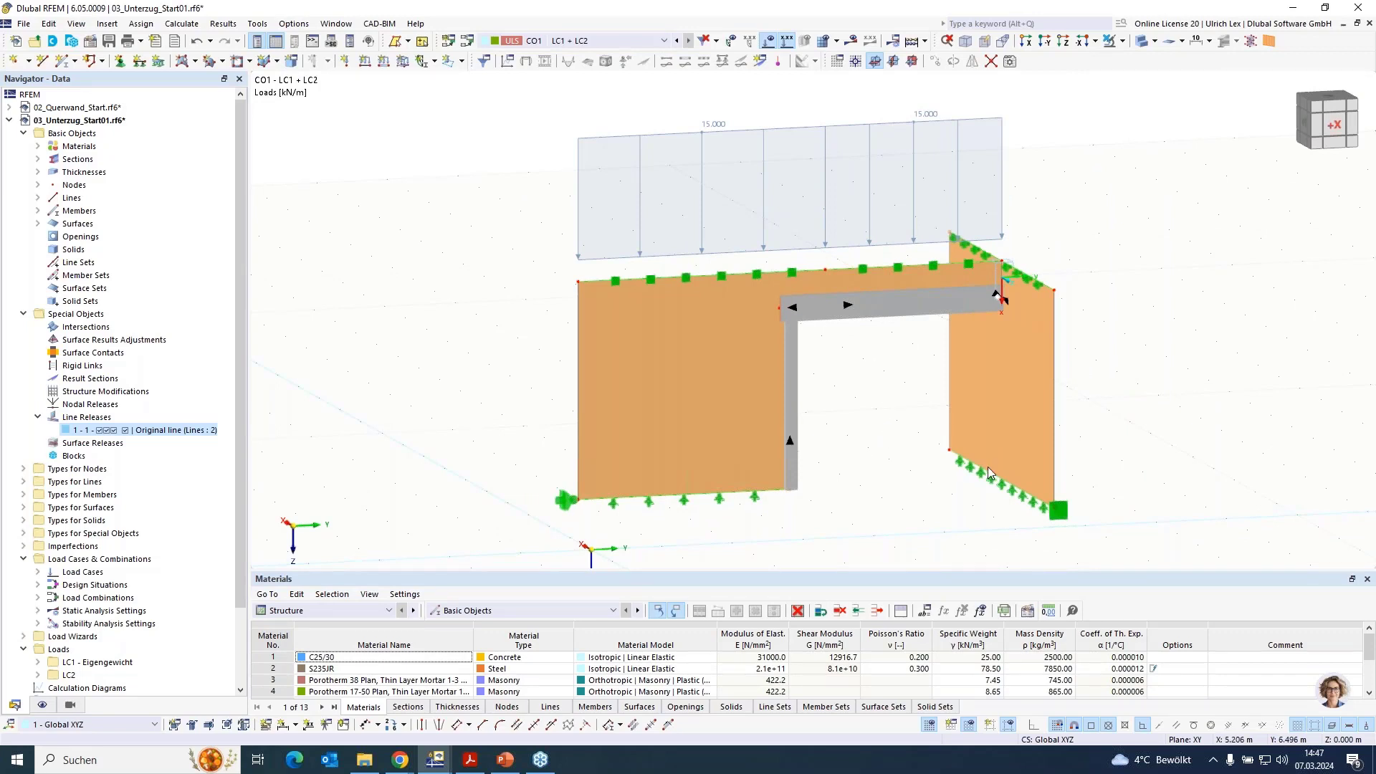
{"action": "mouse_move", "coordinate": [1116, 461]}
{"action": "middle_mouse_down", "text": "ctrl"}
{"action": "mouse_move", "coordinate": [1125, 452]}
{"action": "mouse_move", "coordinate": [1127, 467]}
{"action": "middle_mouse_up", "text": "ctrl"}
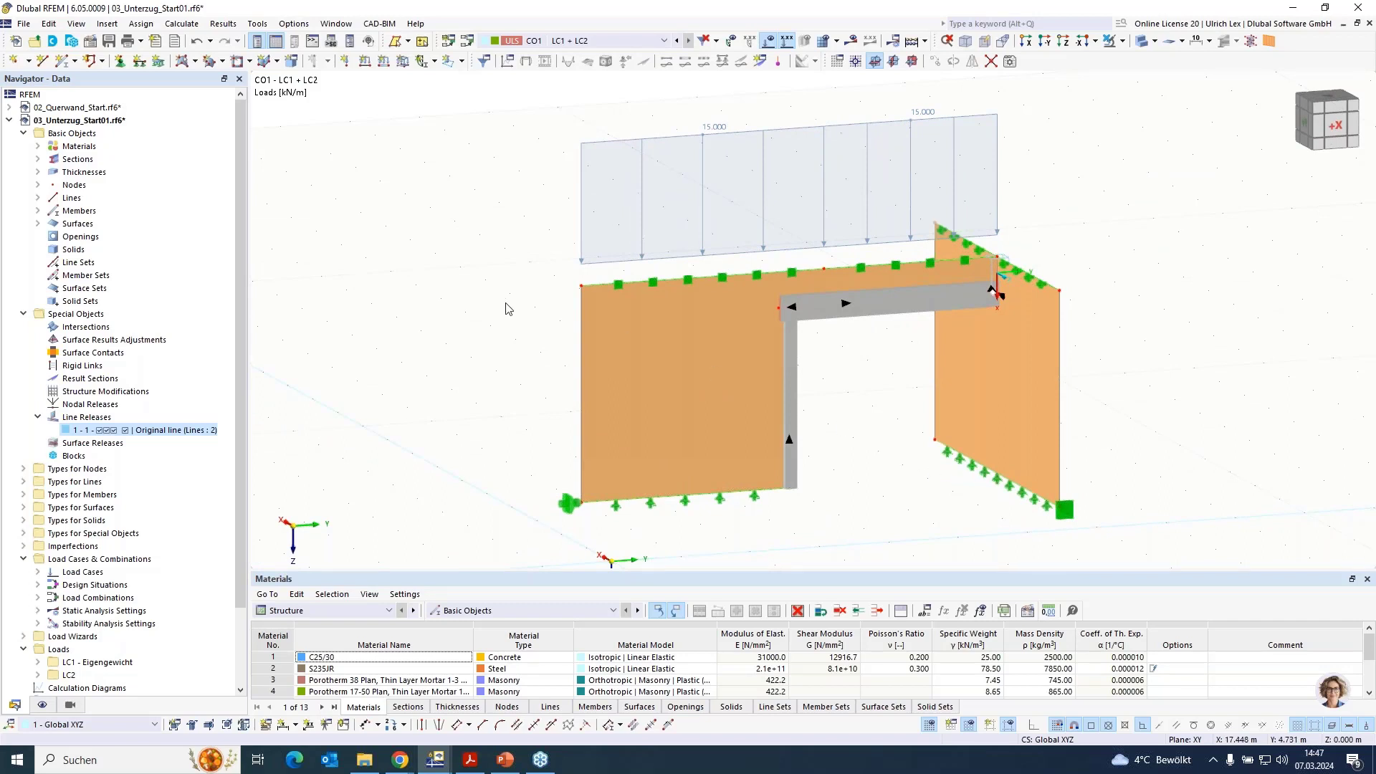
{"action": "left_click", "coordinate": [350, 22]}
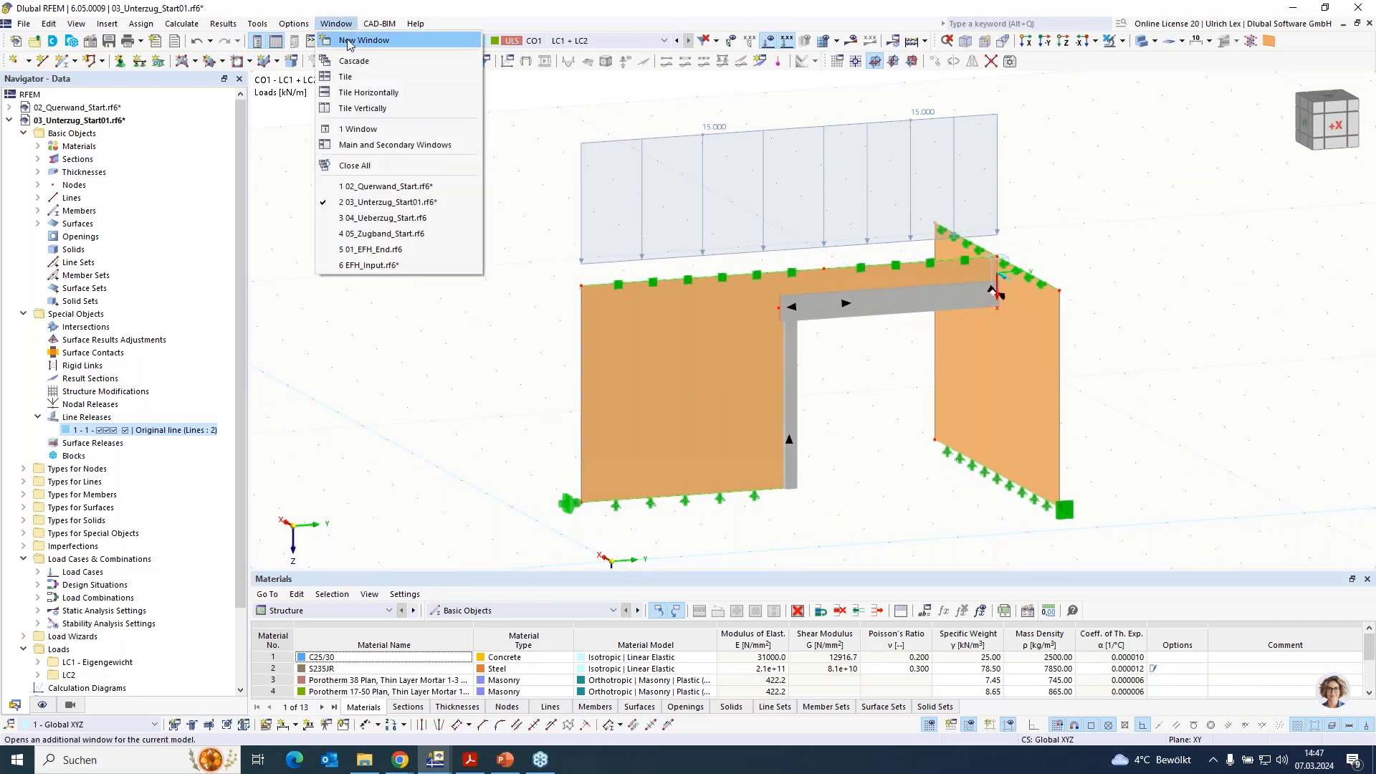
{"action": "left_click", "coordinate": [363, 219]}
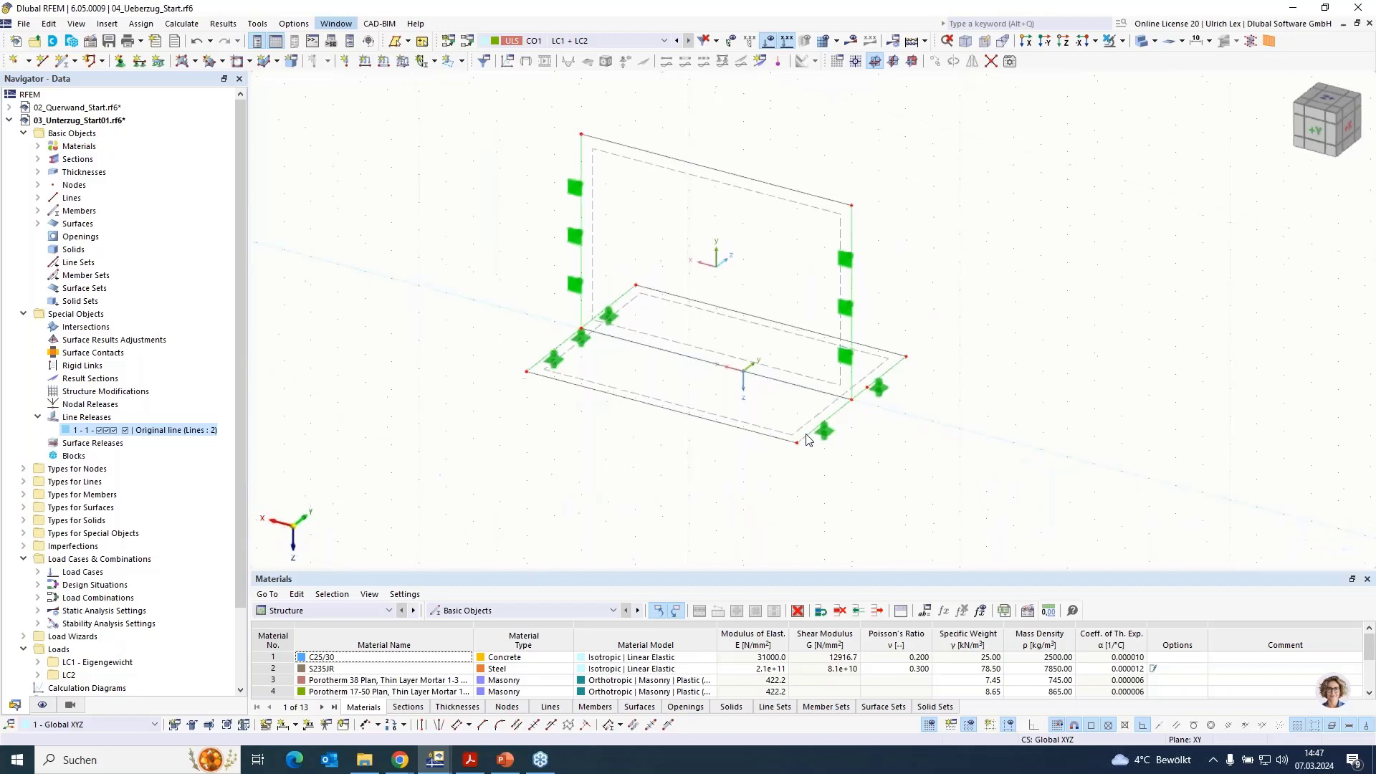
{"action": "middle_click_drag", "start_coordinate": [979, 464], "coordinate": [950, 440], "text": "ctrl"}
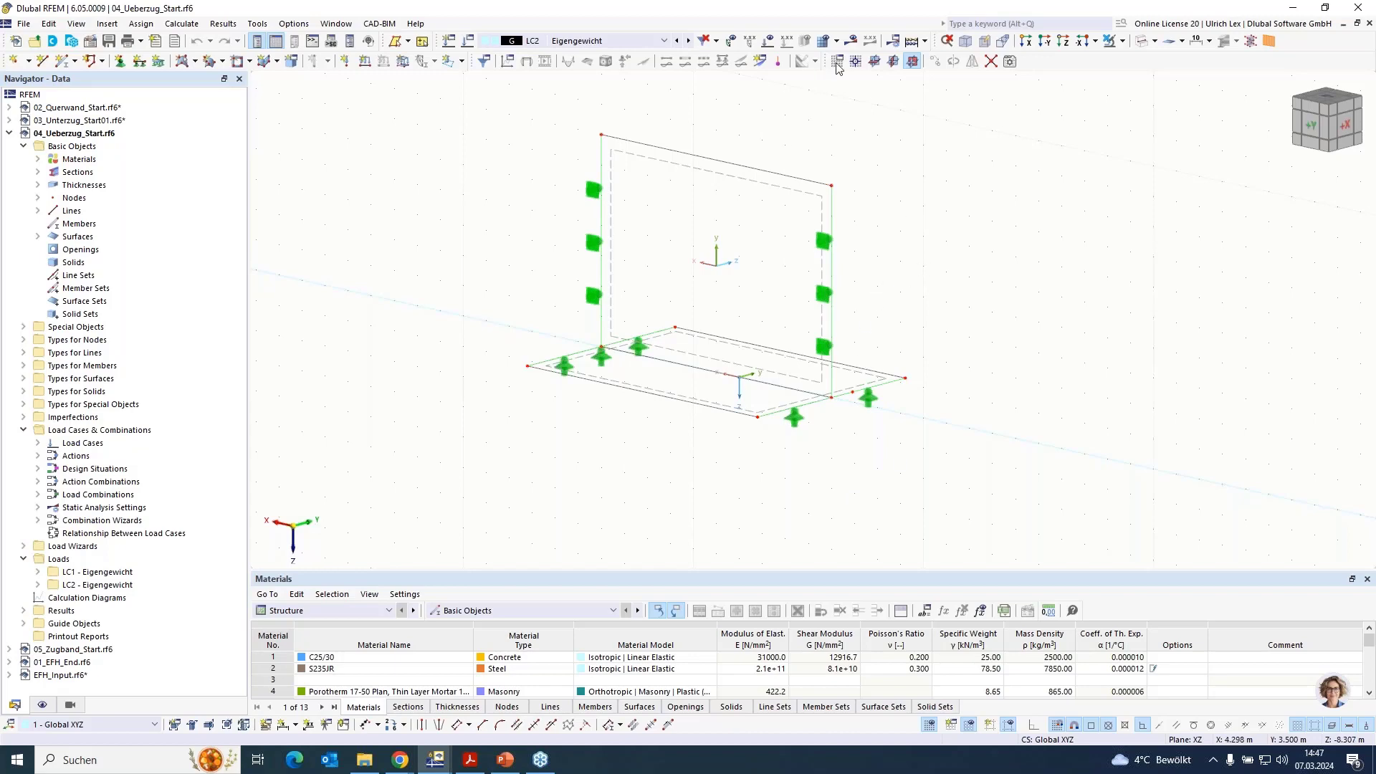
Calculate load case LC2 - Eigengewicht and inspect the global deformations of slab and wall.
{"action": "left_click", "coordinate": [851, 42]}
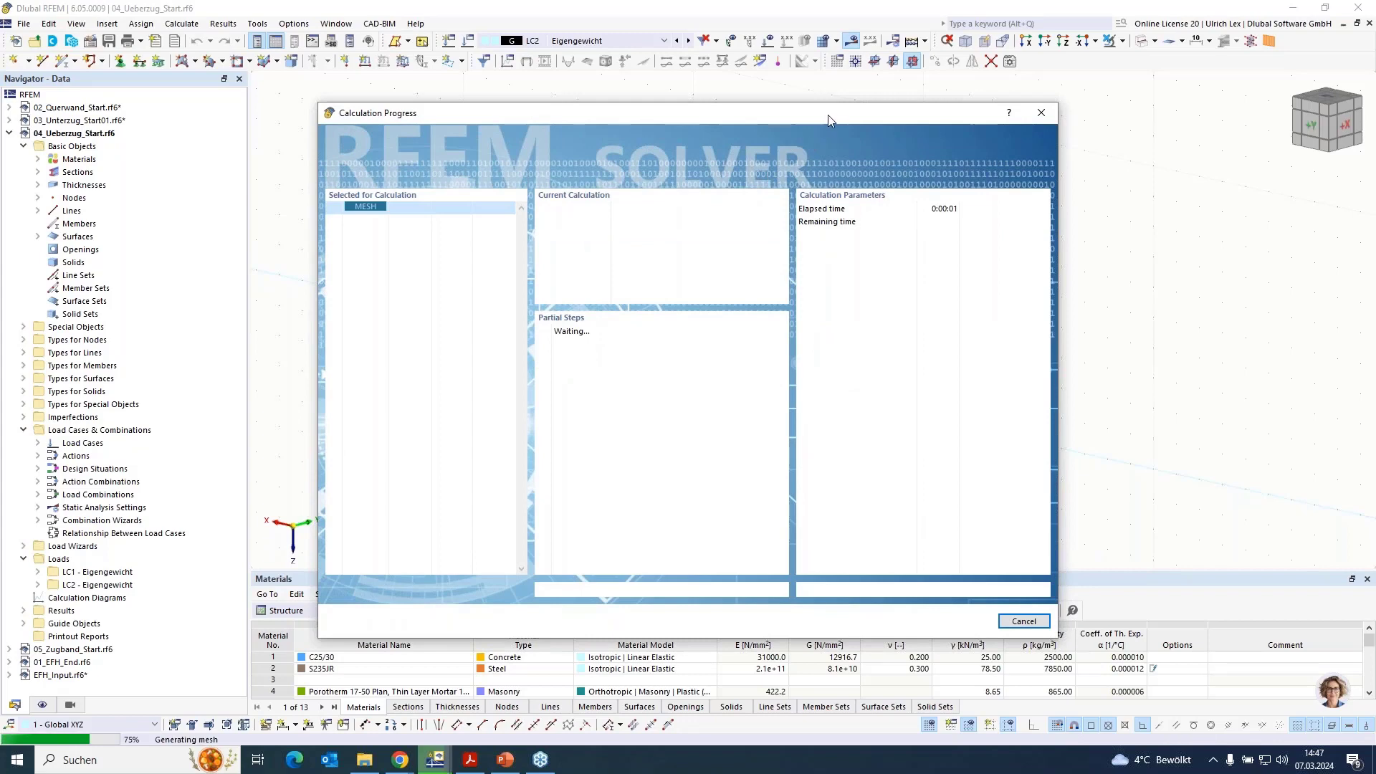
{"action": "left_click_drag", "start_coordinate": [839, 115], "coordinate": [919, 134]}
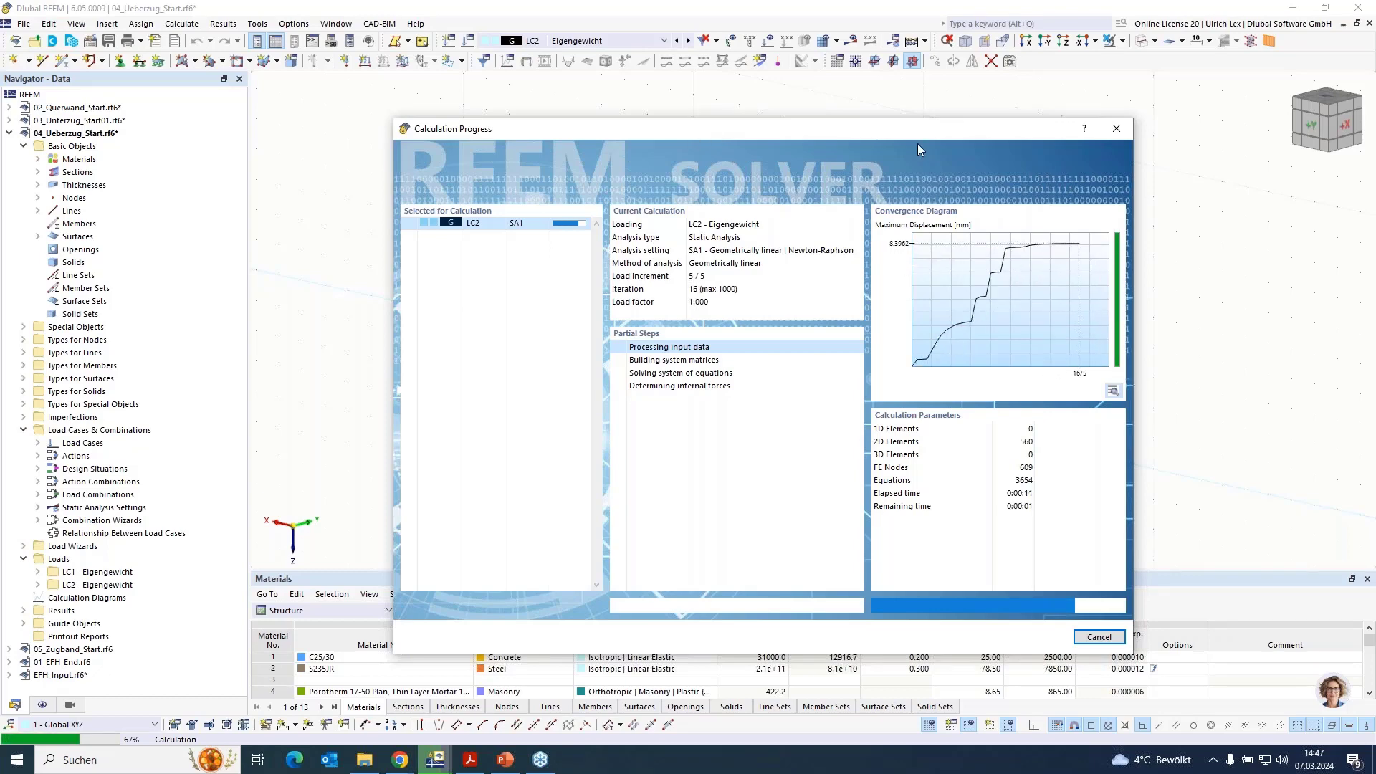
{"action": "left_click_drag", "start_coordinate": [921, 132], "coordinate": [882, 379]}
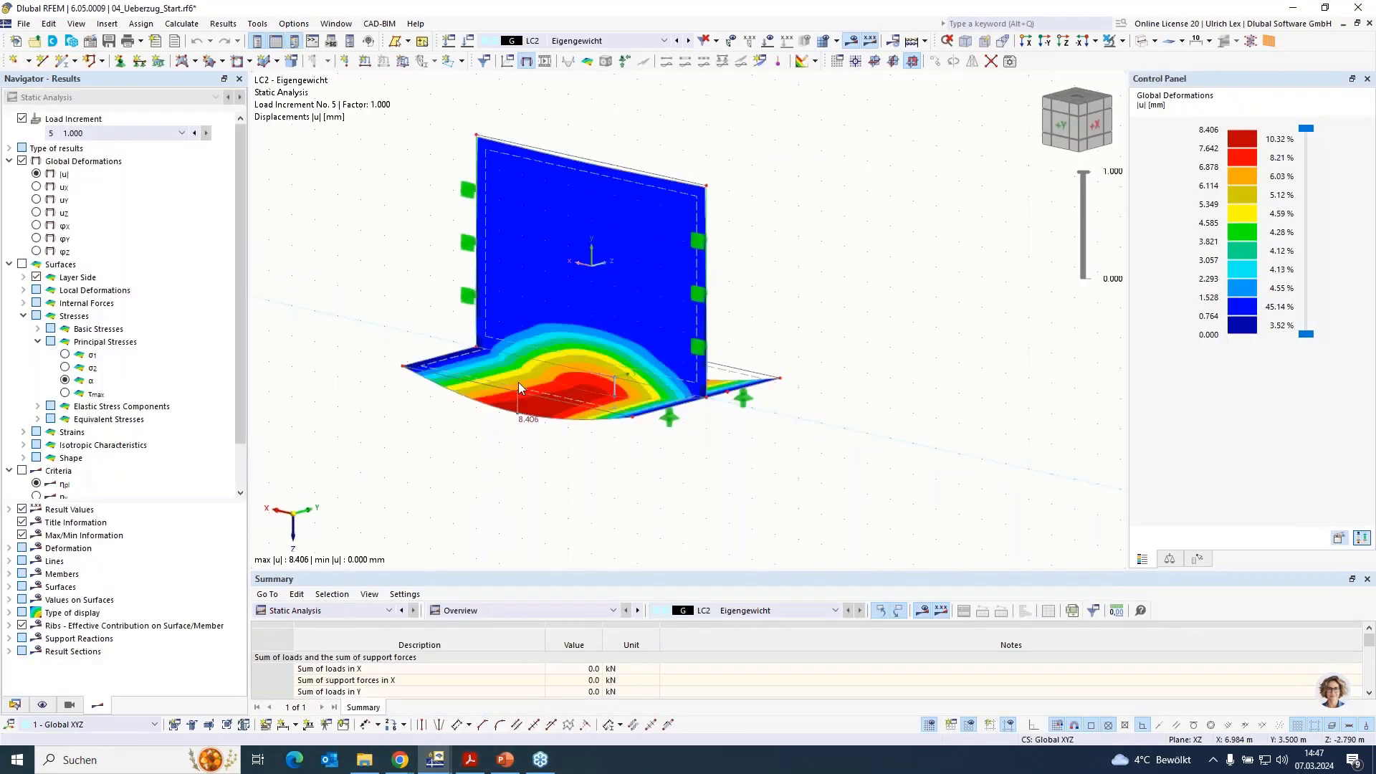
{"action": "middle_click_drag", "start_coordinate": [501, 495], "coordinate": [545, 494], "text": "ctrl"}
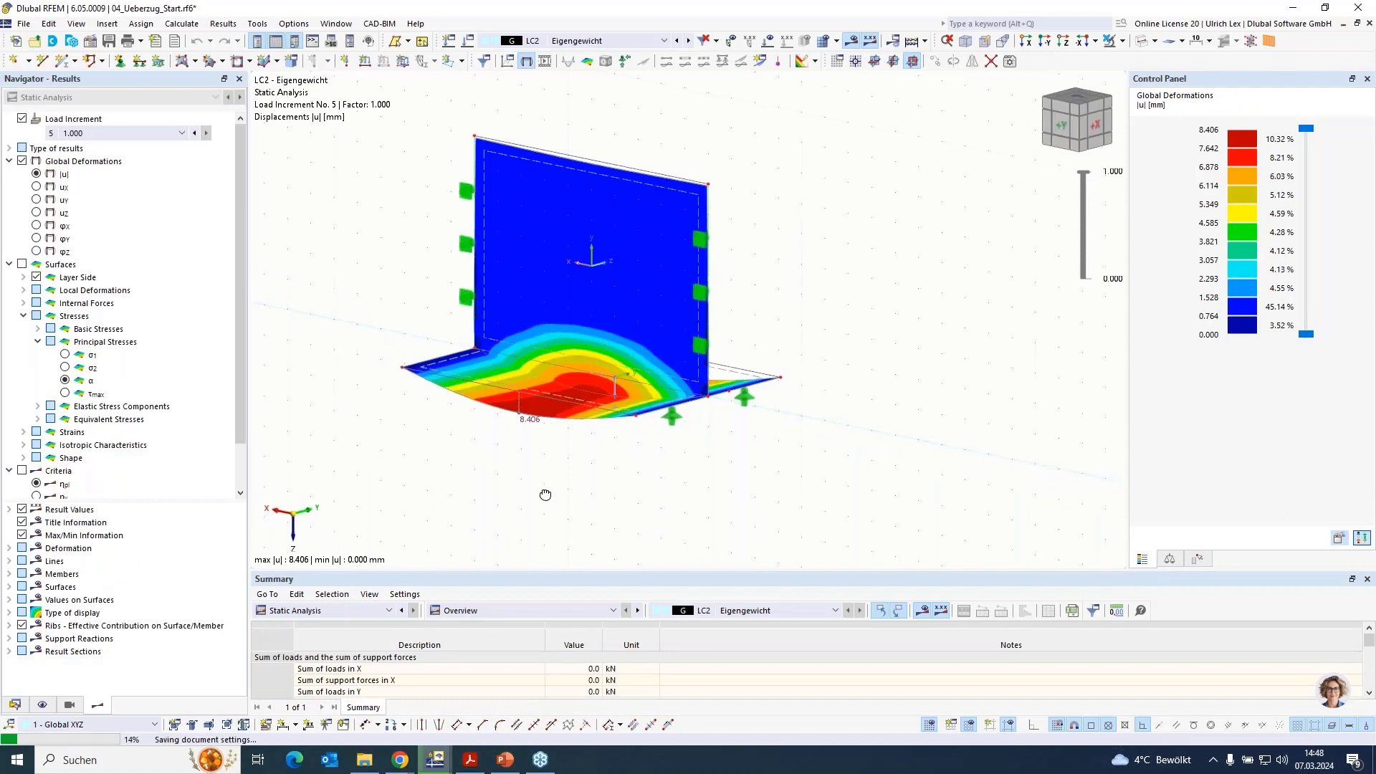
Display the surfaces' principal stress directions α and restrict visibility to the wall.
{"action": "left_click", "coordinate": [23, 265]}
{"action": "left_click", "coordinate": [23, 264]}
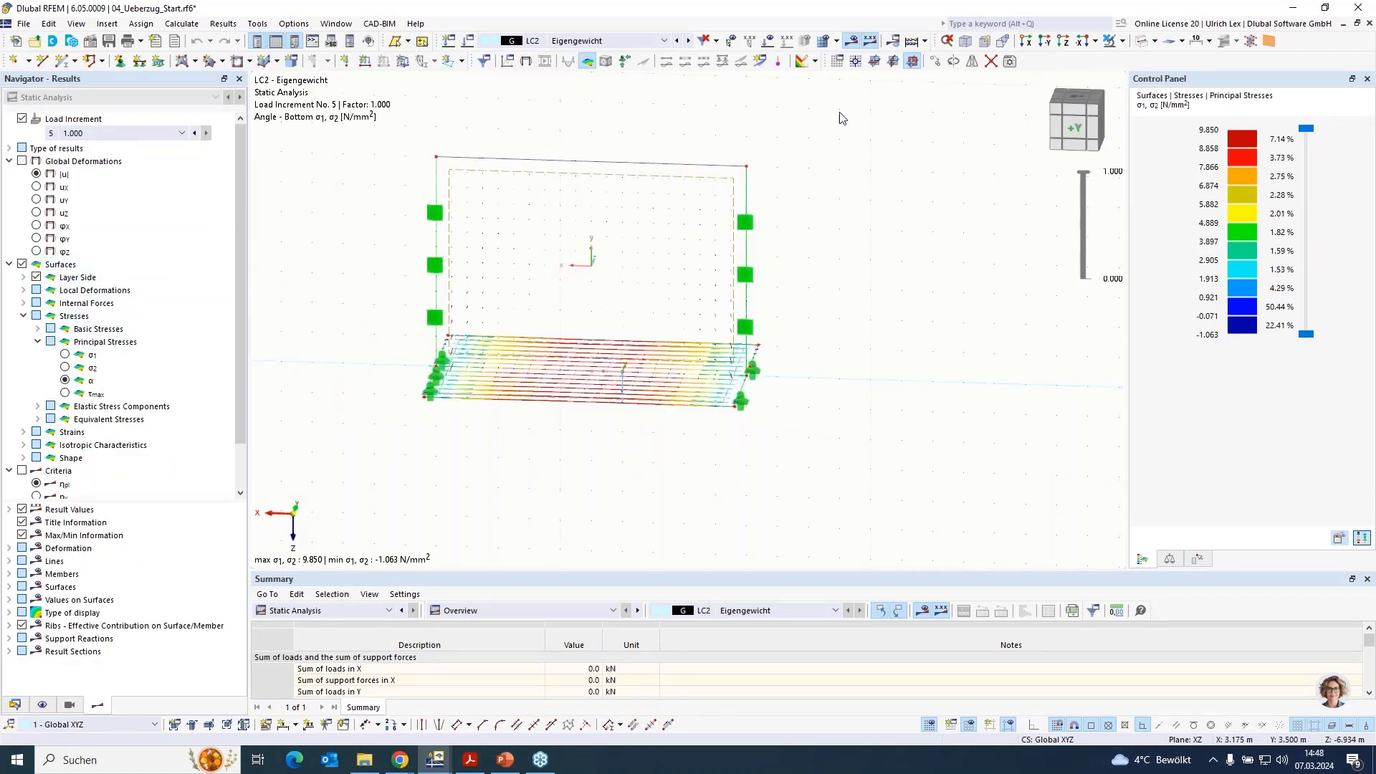
{"action": "left_click", "coordinate": [1122, 41]}
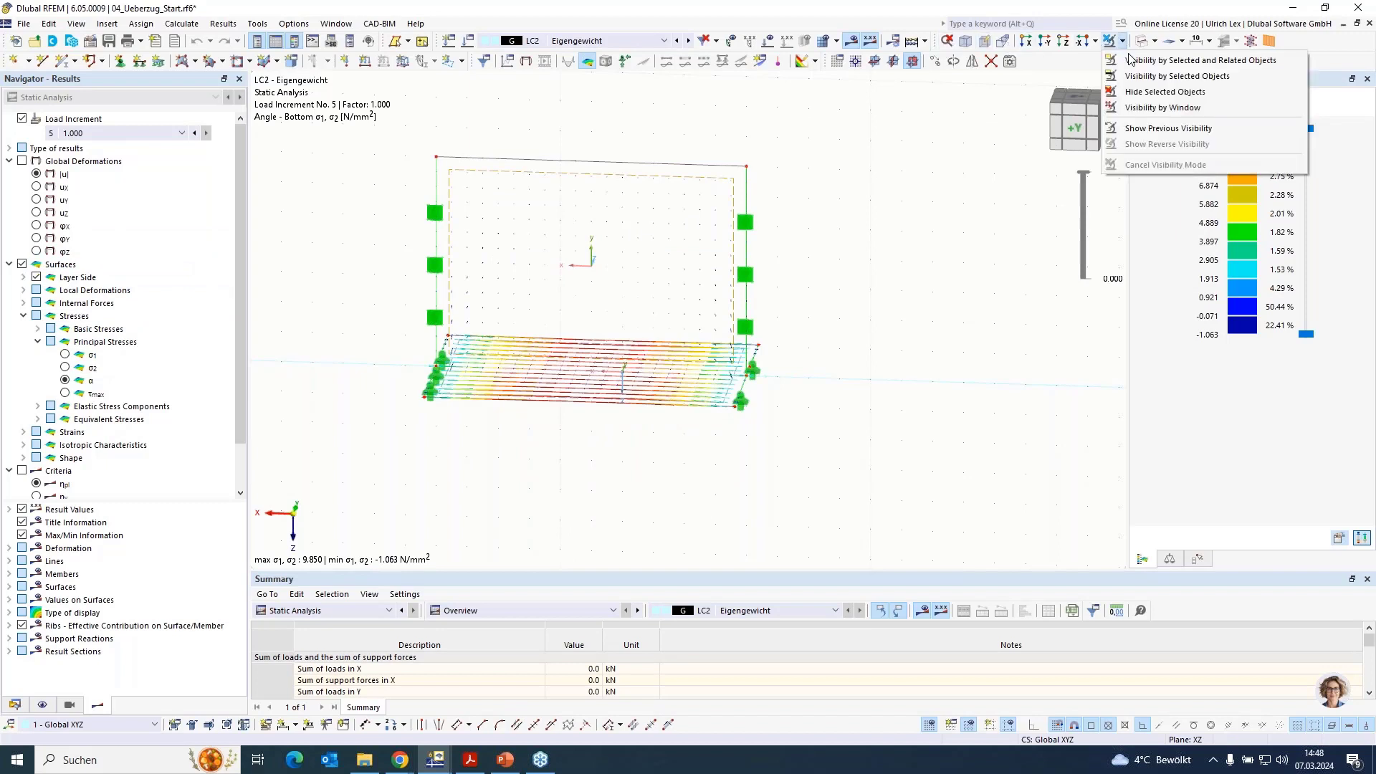
{"action": "left_click", "coordinate": [1131, 65]}
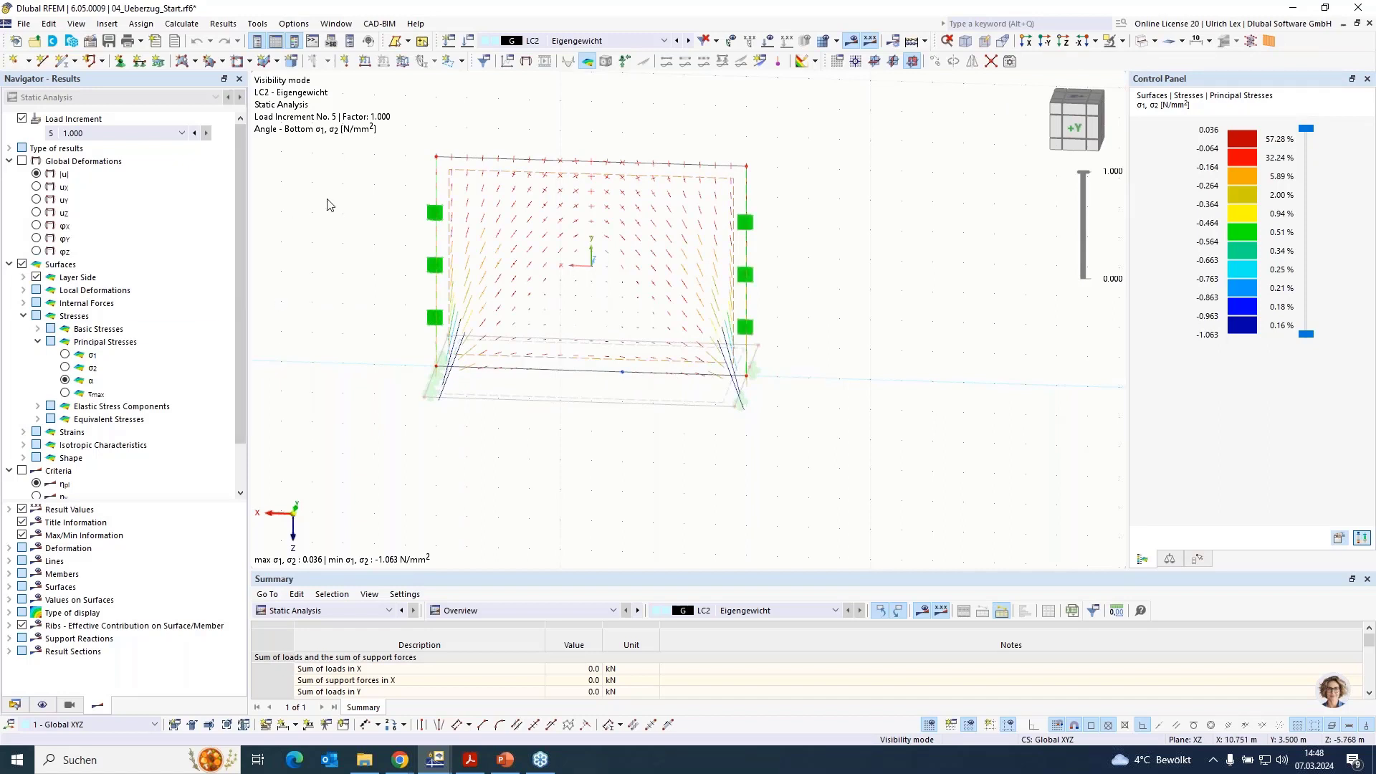
{"action": "scroll", "coordinate": [333, 213], "scroll_direction": "up", "scroll_amount": 1}
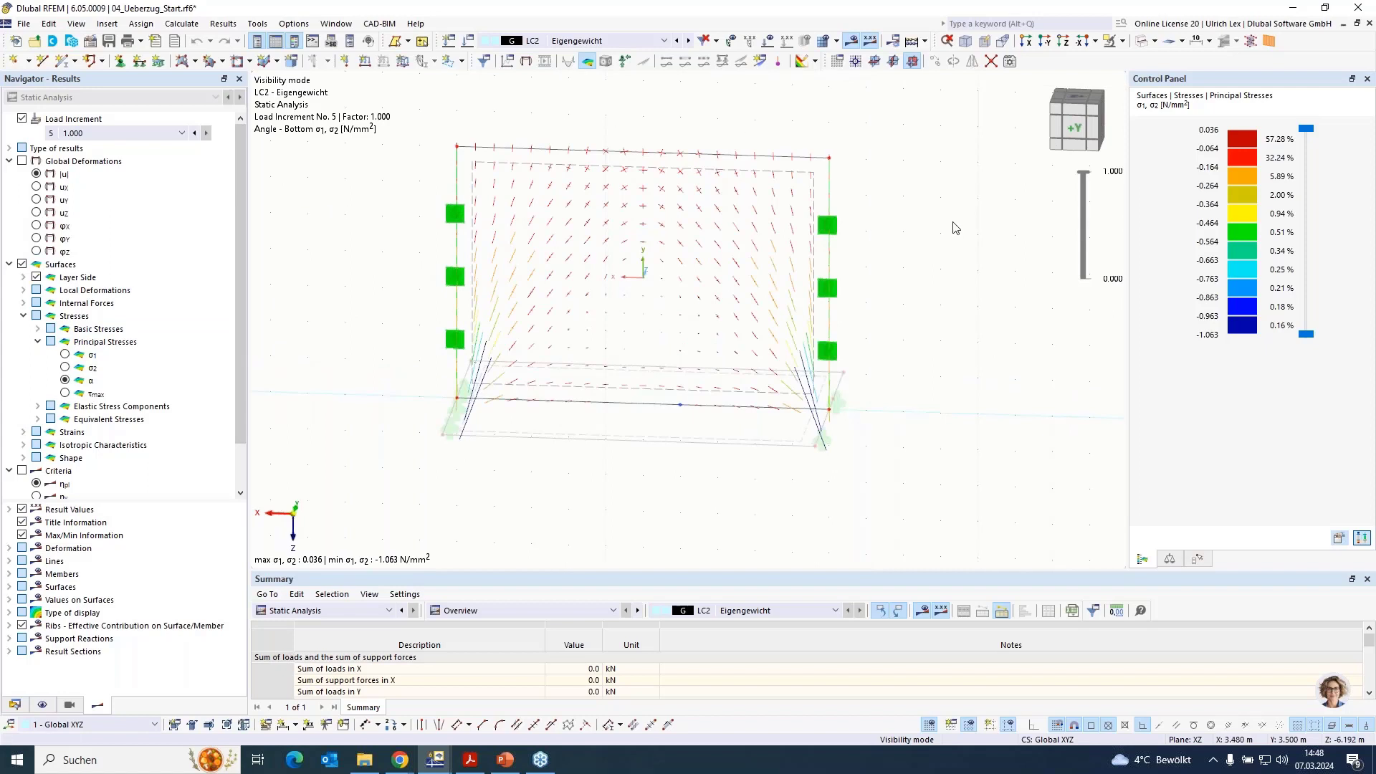
{"action": "middle_click_drag", "start_coordinate": [972, 370], "coordinate": [937, 366], "text": "ctrl"}
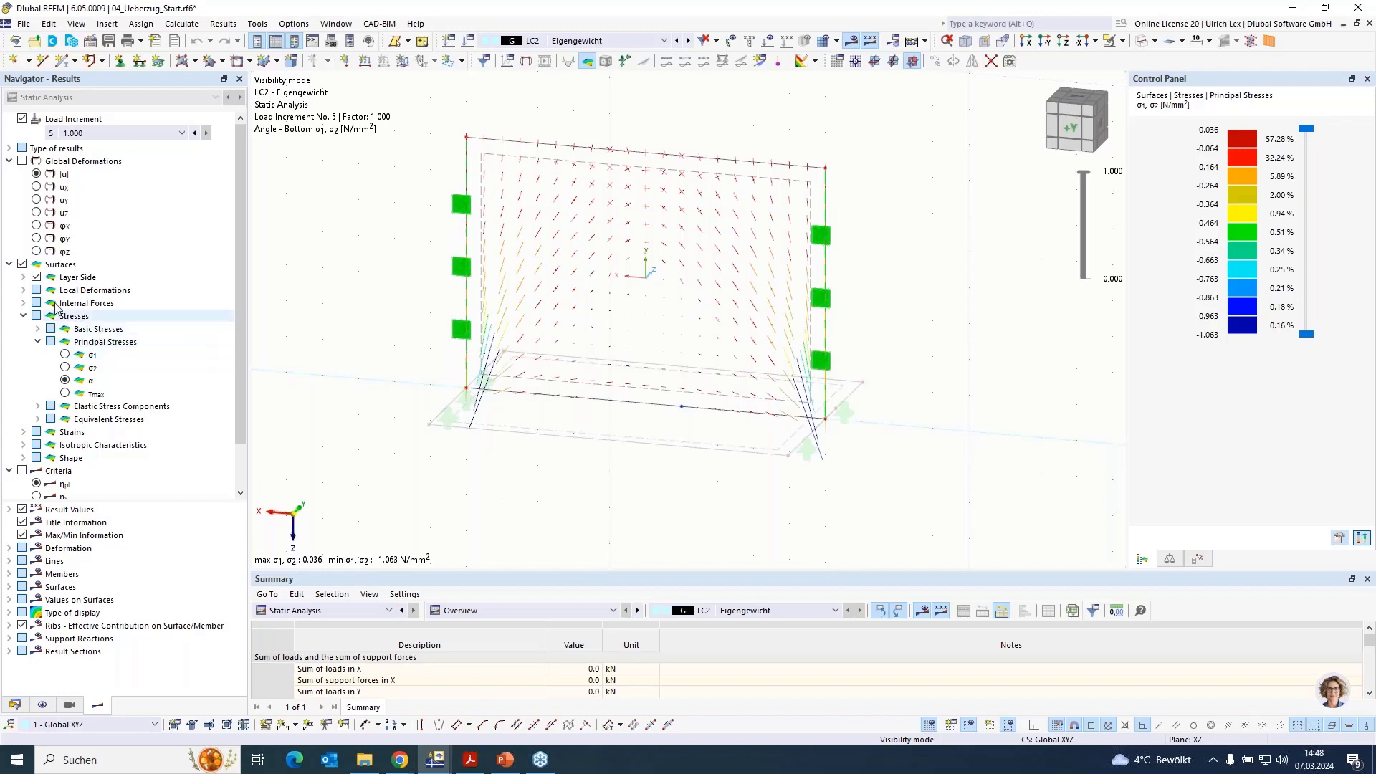
Return to the global deformations and create a rectangular opening low in the wall, with a corner at X 4.5 m, Z -3.0 m, accepting deletion of the results.
{"action": "left_click", "coordinate": [21, 160]}
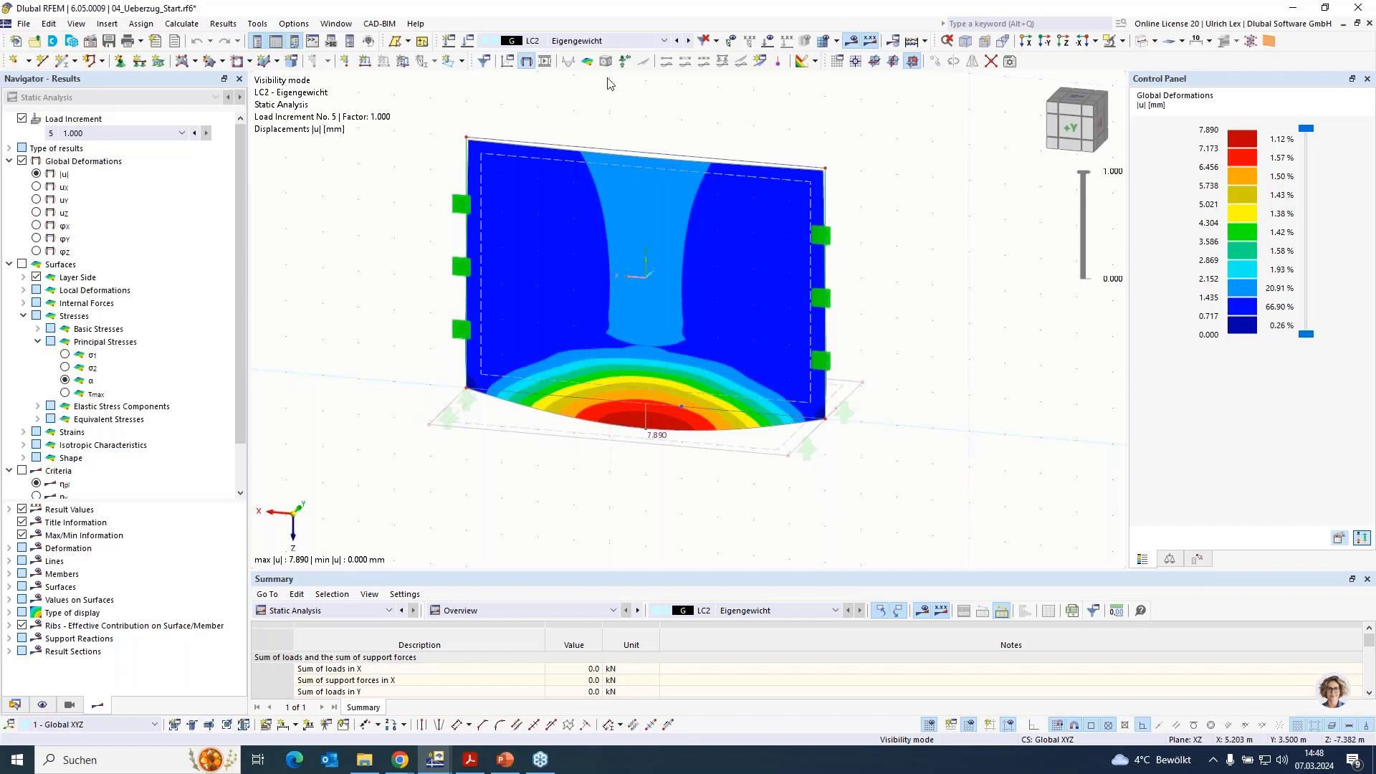
{"action": "left_click", "coordinate": [237, 62]}
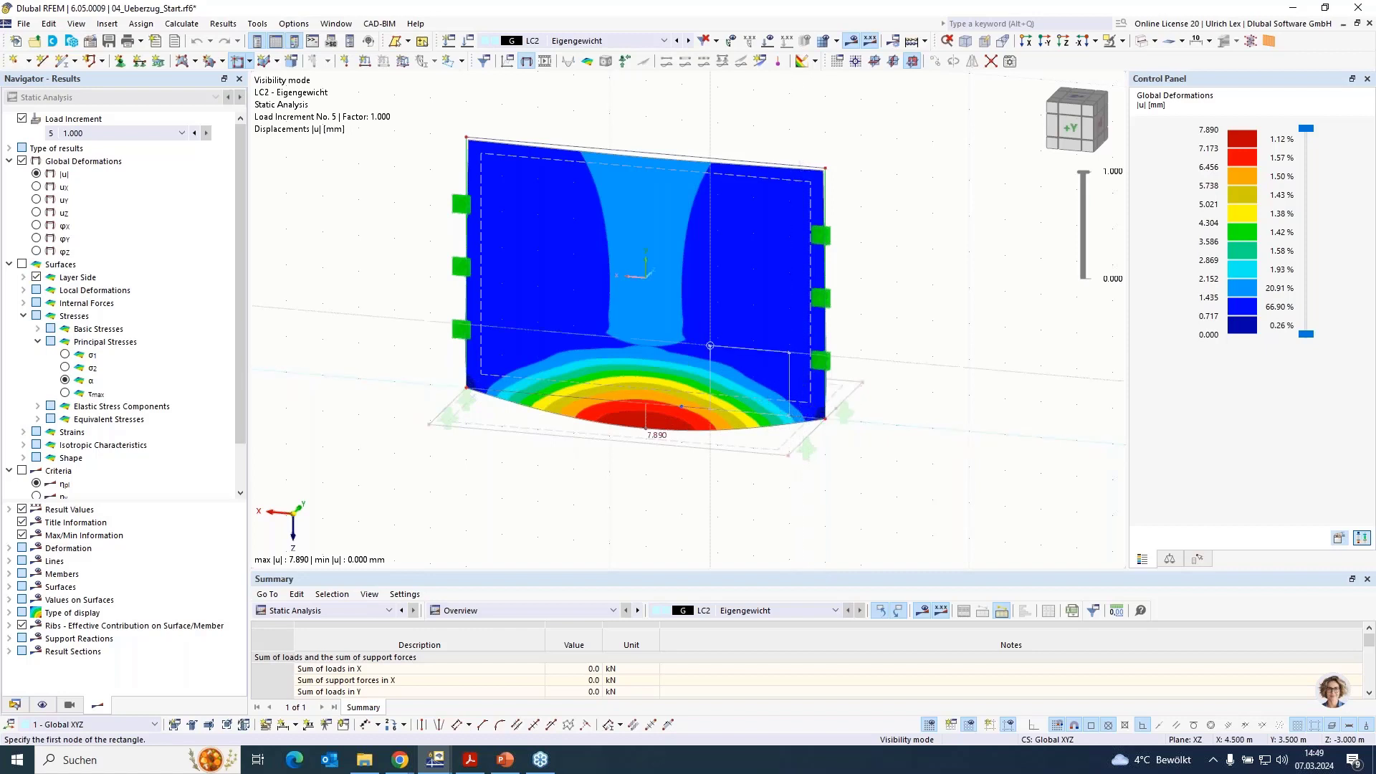
{"action": "left_click", "coordinate": [713, 352]}
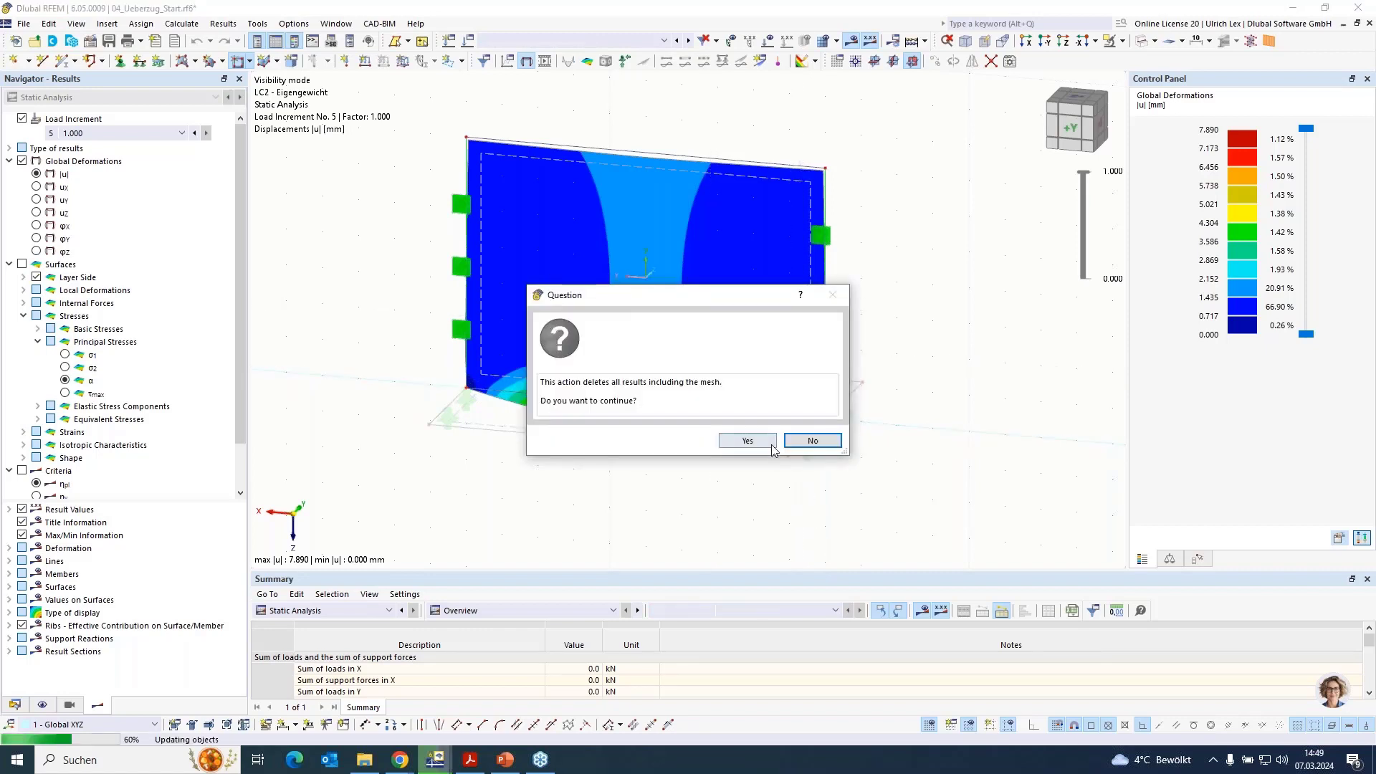
{"action": "left_click", "coordinate": [747, 440]}
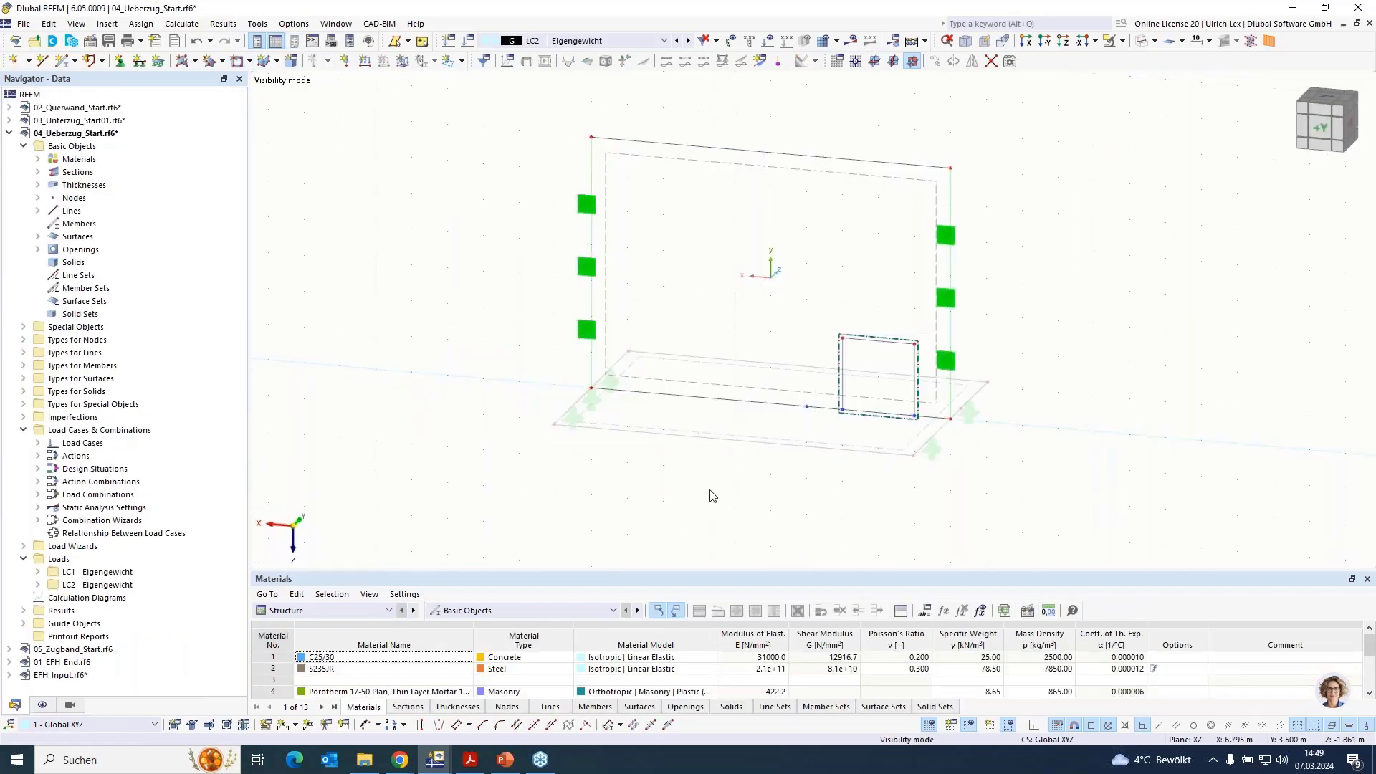
Recalculate load case LC2 for the wall with the rectangular opening.
{"action": "scroll", "coordinate": [1115, 348], "scroll_direction": "up", "scroll_amount": 1}
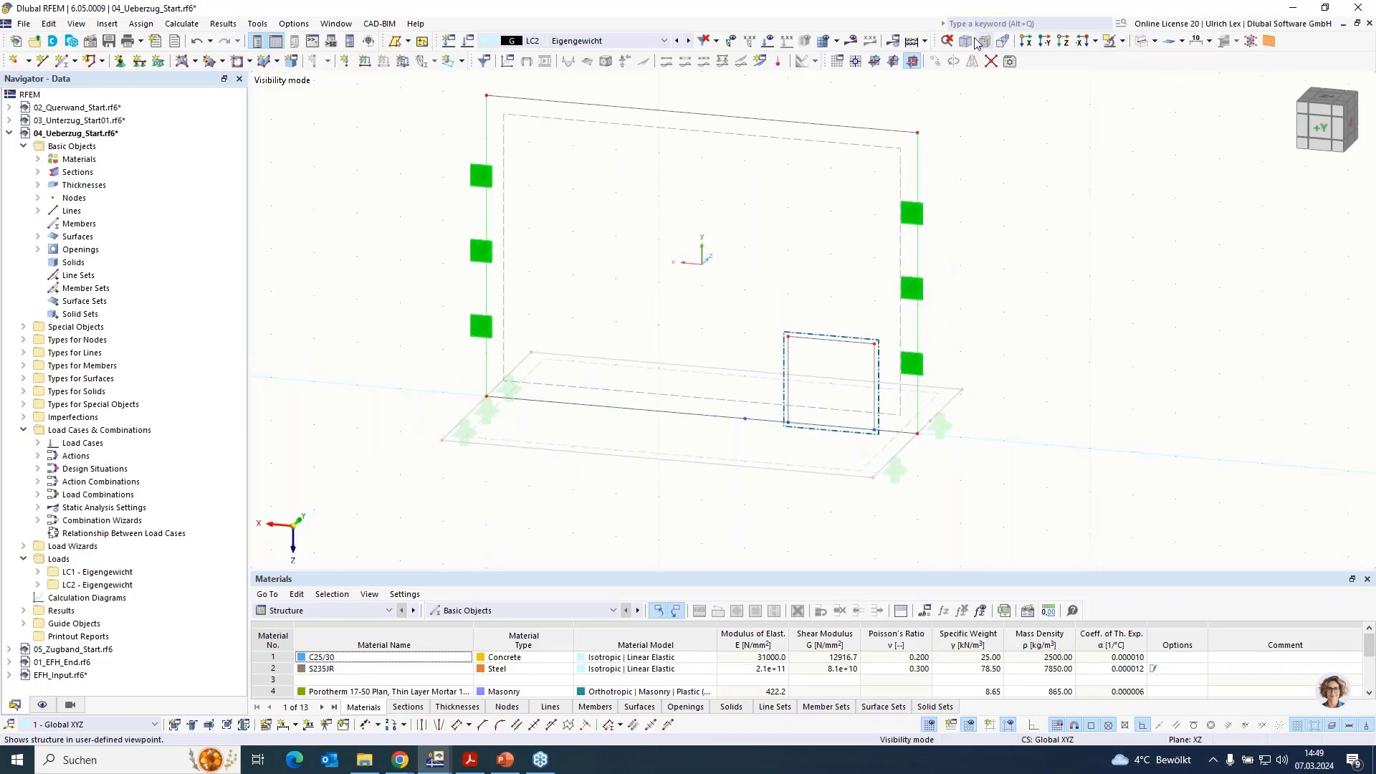
{"action": "left_click", "coordinate": [851, 41]}
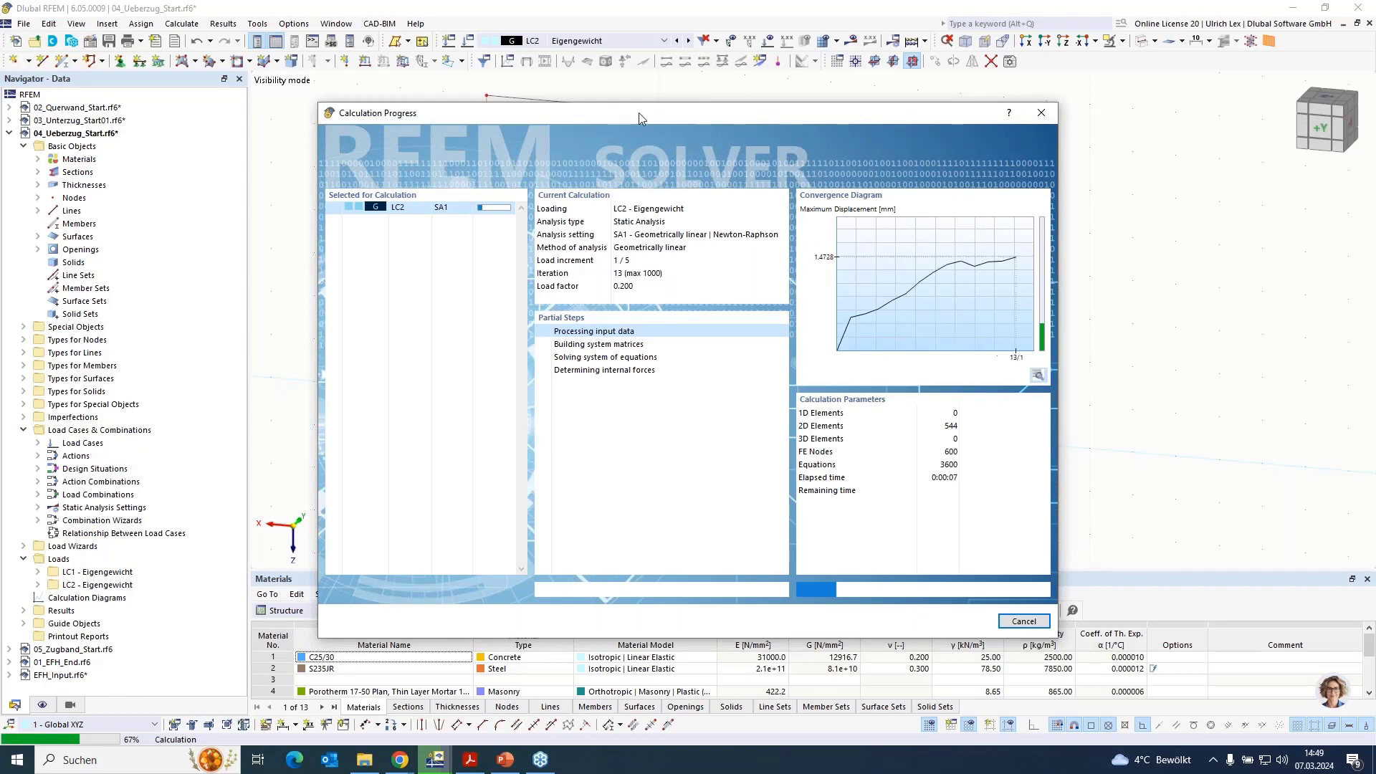
{"action": "left_click_drag", "start_coordinate": [692, 125], "coordinate": [874, 237]}
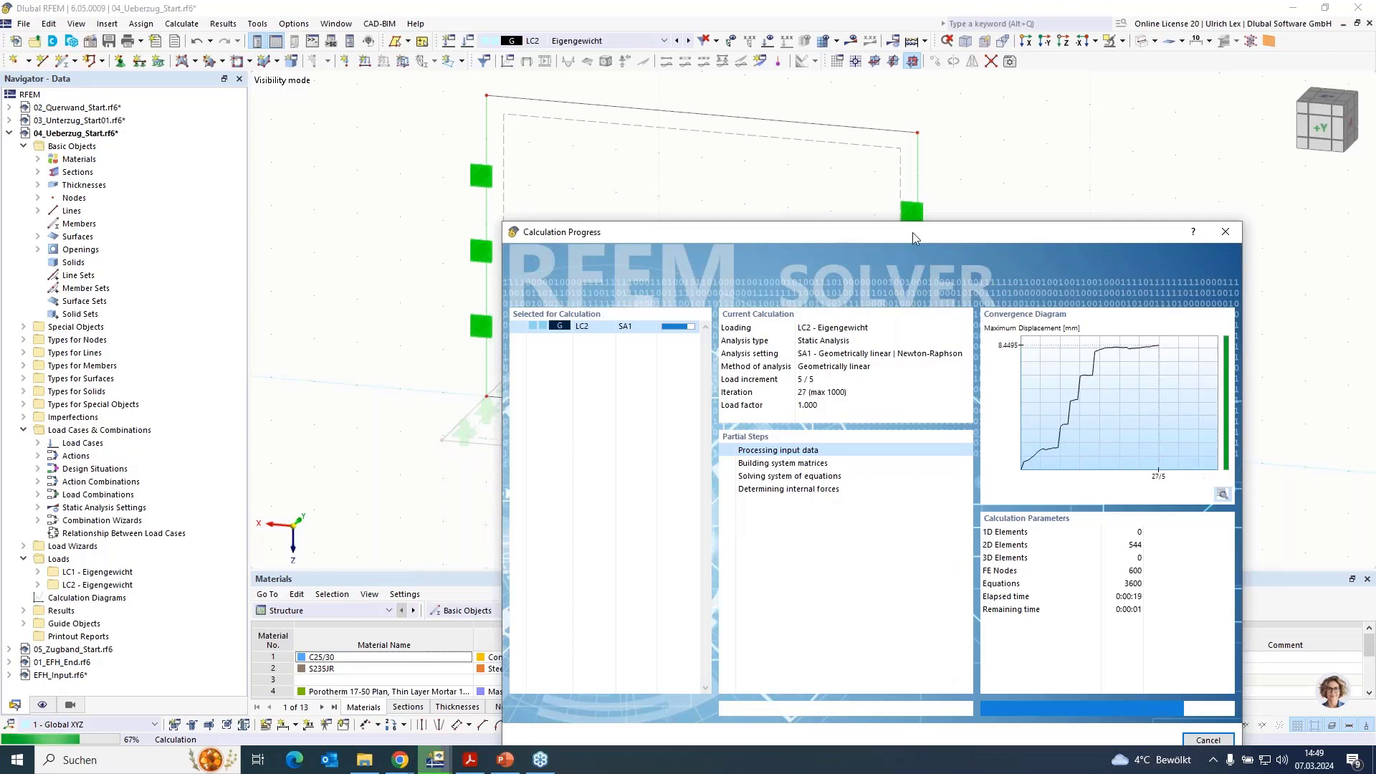
{"action": "left_click_drag", "start_coordinate": [913, 232], "coordinate": [939, 191]}
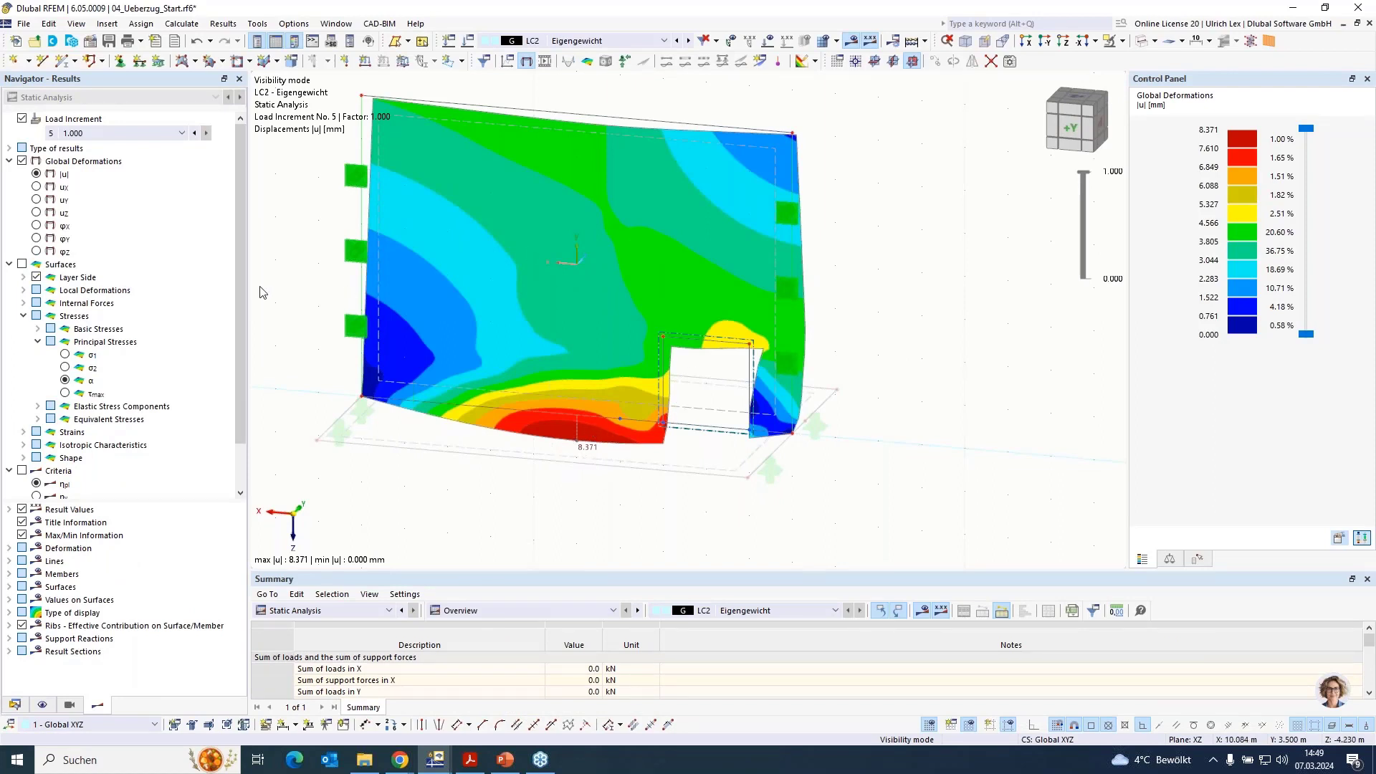
Display the wall's principal stress directions α and examine how the load flows around the opening to the supports.
{"action": "left_click", "coordinate": [22, 265]}
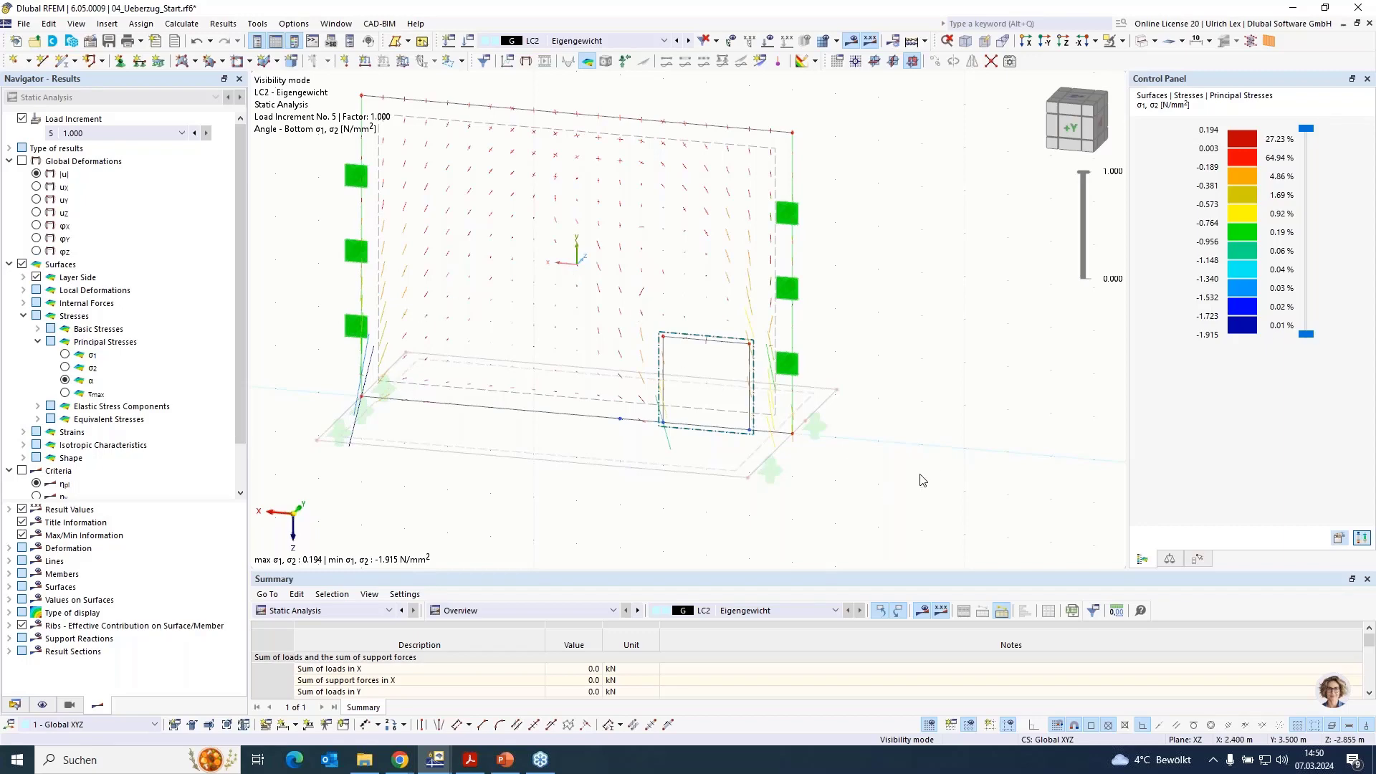
{"action": "middle_click_drag", "start_coordinate": [890, 485], "coordinate": [932, 481], "text": "ctrl"}
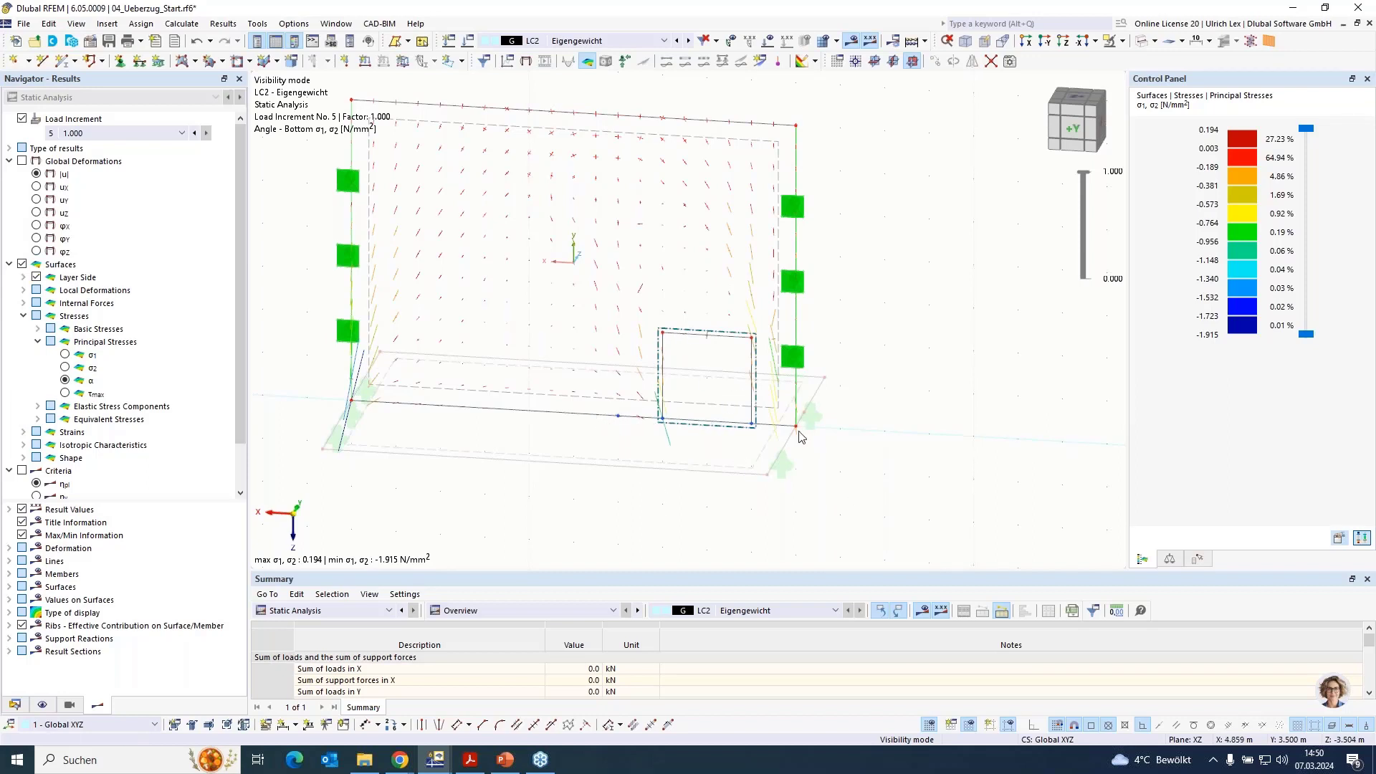
{"action": "scroll", "coordinate": [999, 508], "scroll_direction": "down", "scroll_amount": 2}
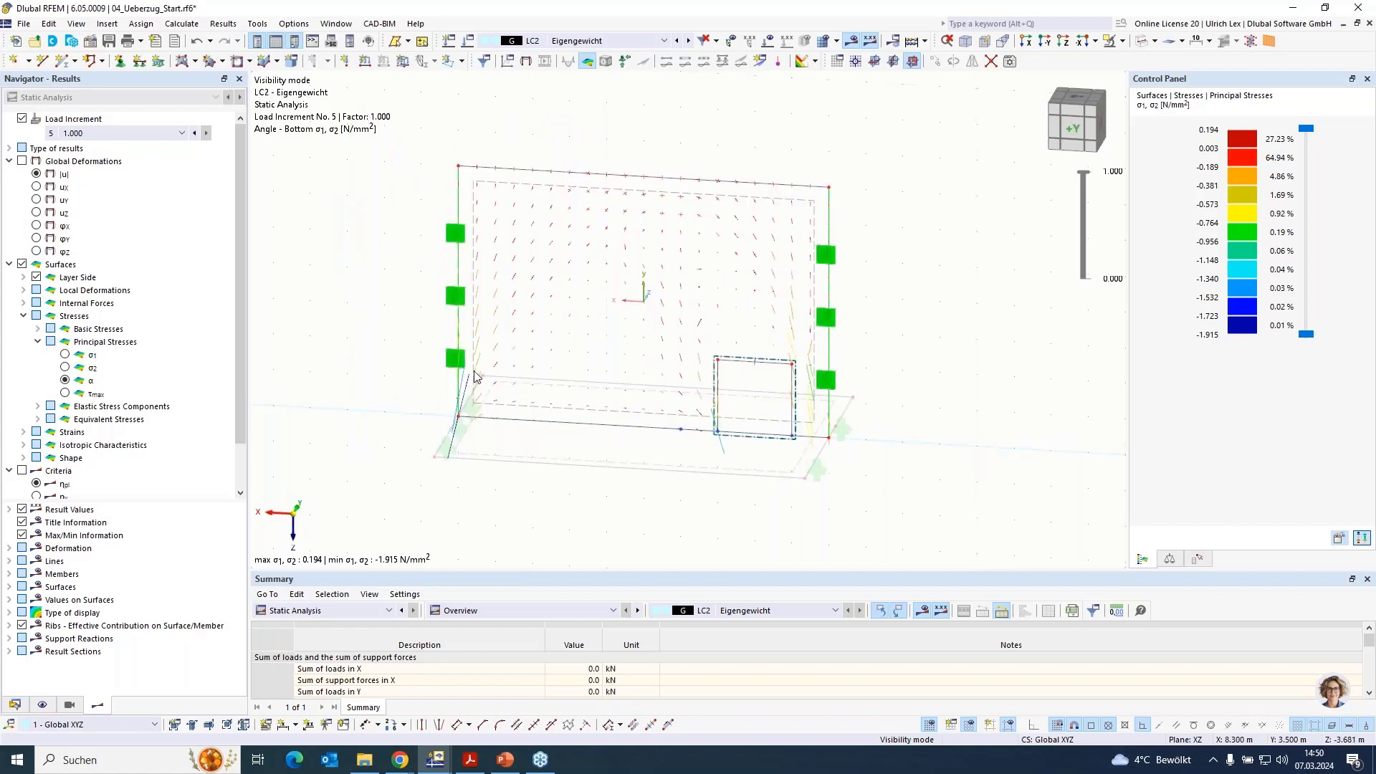
{"action": "scroll", "coordinate": [364, 355], "scroll_direction": "up", "scroll_amount": 1}
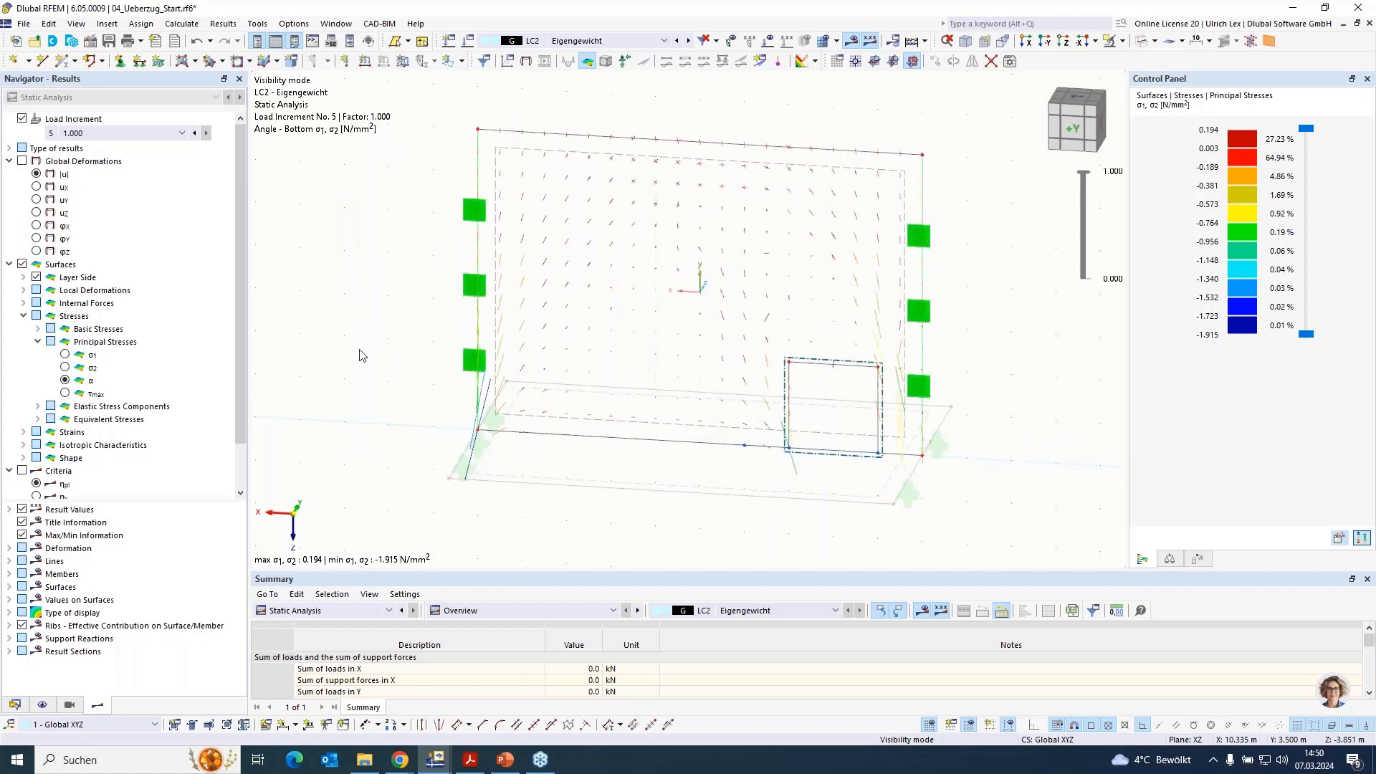
Switch to the open model 05_Zugband_Start.rf6 and view the wall with its ring beam at an angle.
{"action": "left_click", "coordinate": [336, 24]}
{"action": "mouse_move", "coordinate": [336, 24]}
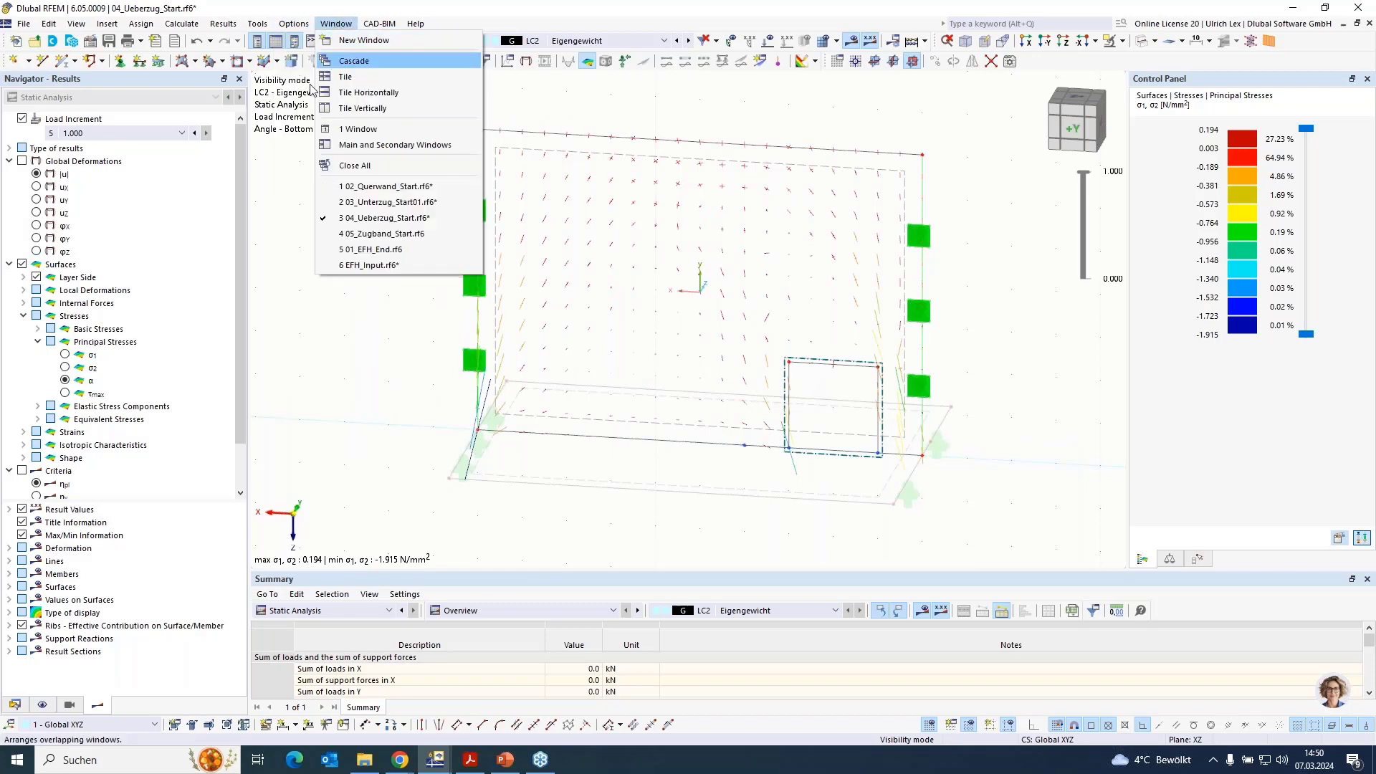
{"action": "left_click", "coordinate": [445, 234]}
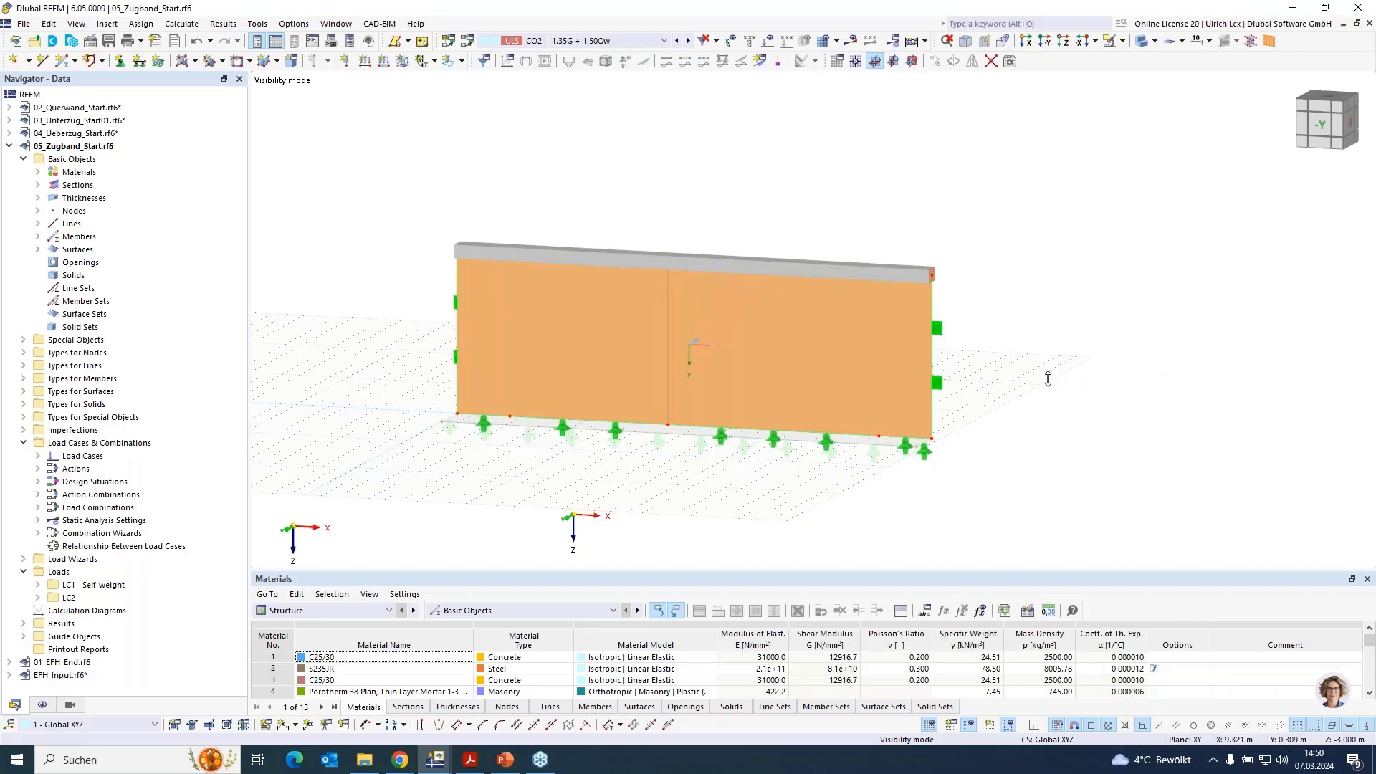
{"action": "mouse_move", "coordinate": [1010, 378]}
{"action": "middle_mouse_down"}
{"action": "mouse_move", "coordinate": [977, 384]}
{"action": "mouse_move", "coordinate": [1027, 369]}
{"action": "middle_mouse_up"}
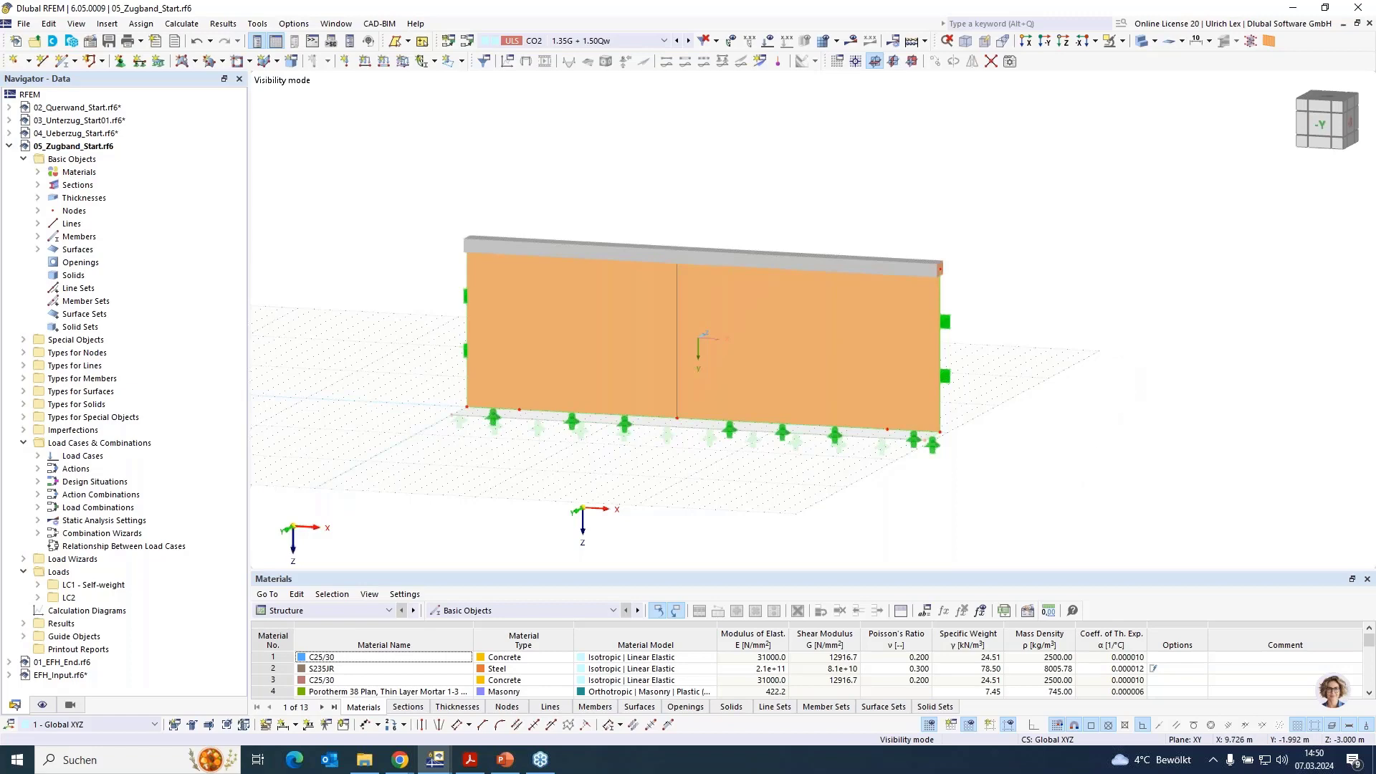
{"action": "middle_click_drag", "start_coordinate": [1115, 358], "coordinate": [850, 401]}
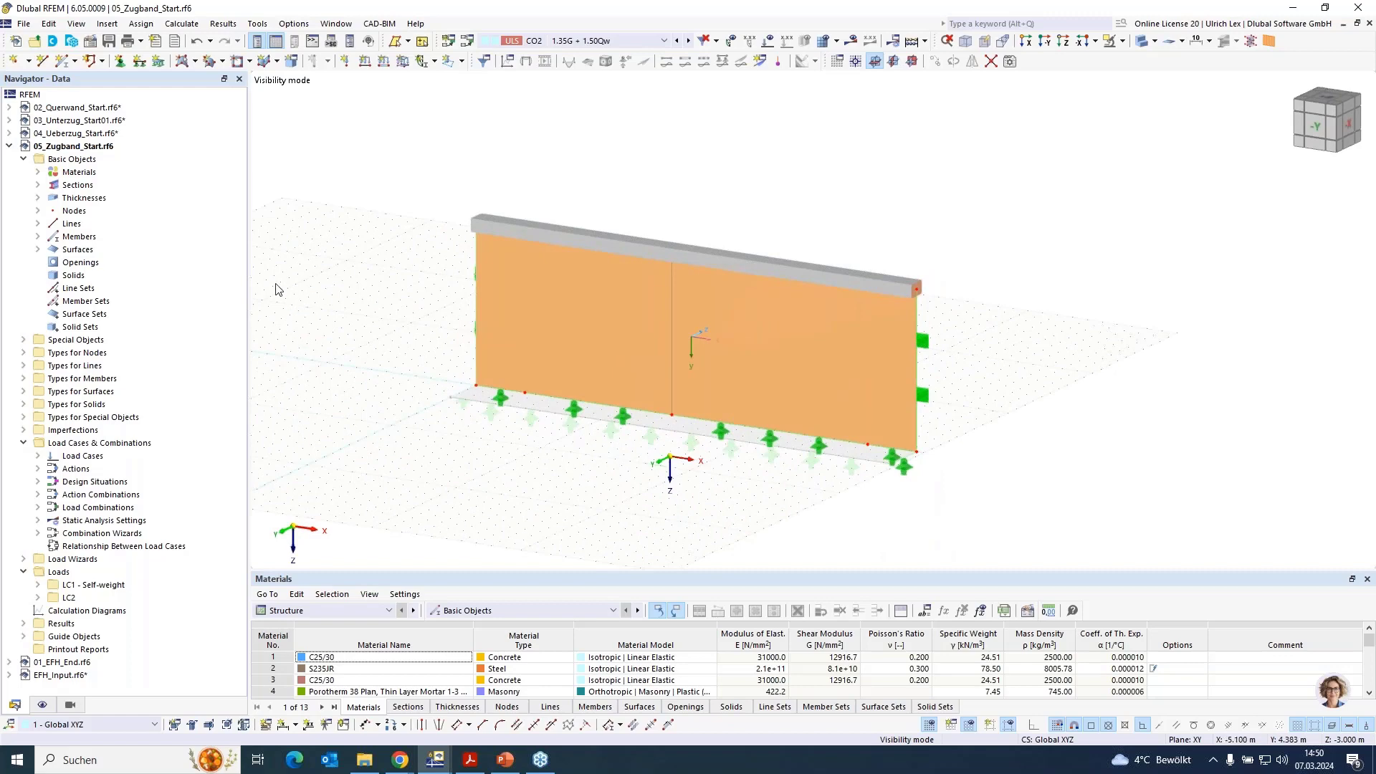
Create a vertical tension member in the wall at X 1.0 m, from the wall's foot up to the ring beam at Z -6.0 m.
{"action": "left_click", "coordinate": [61, 62]}
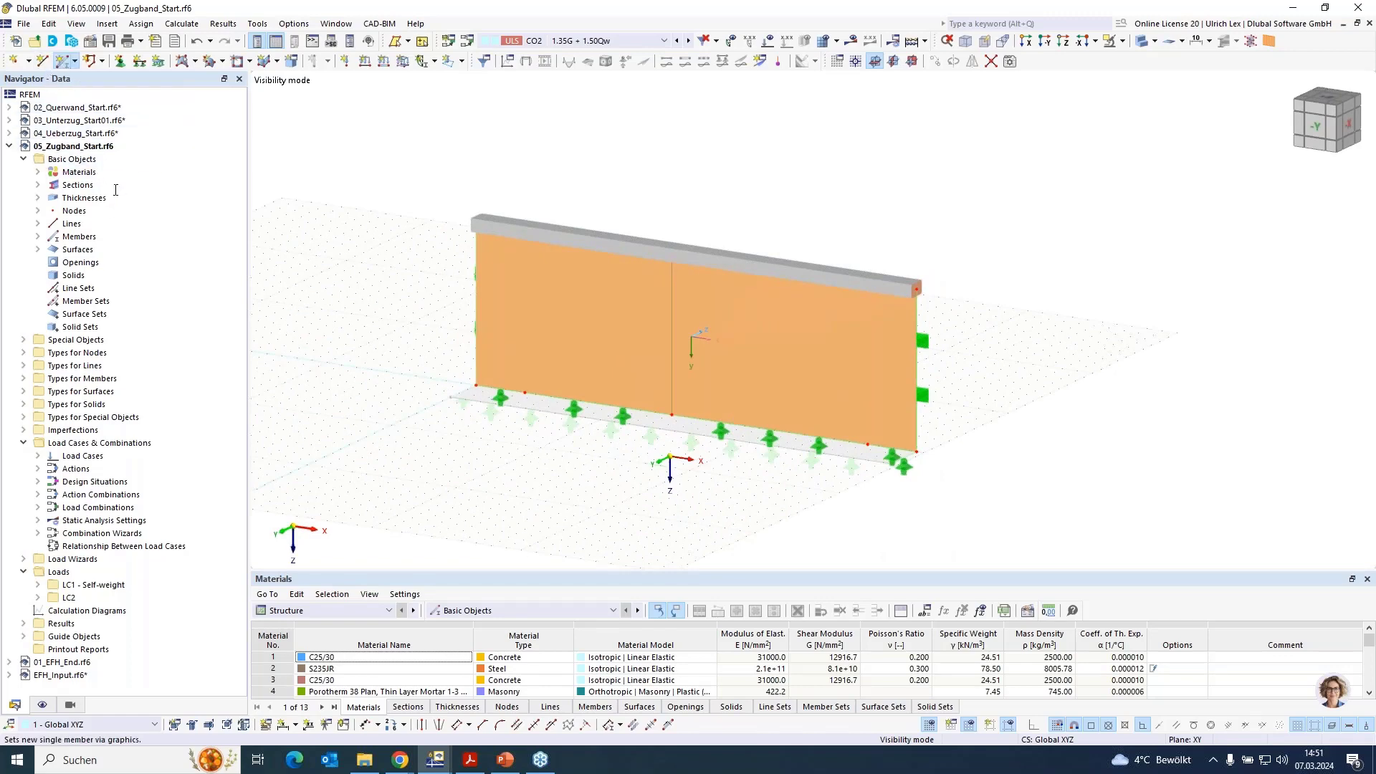
{"action": "left_click", "coordinate": [335, 182]}
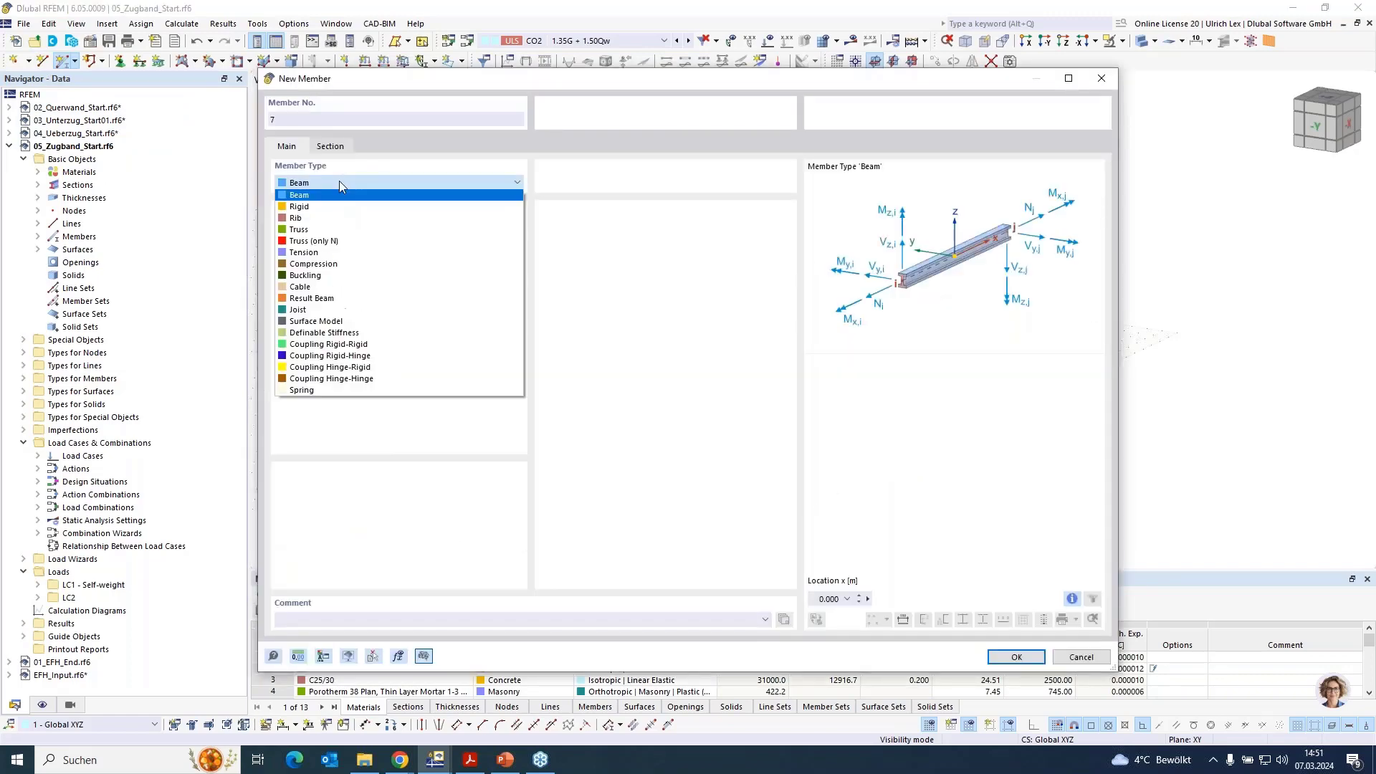
{"action": "left_click", "coordinate": [366, 252]}
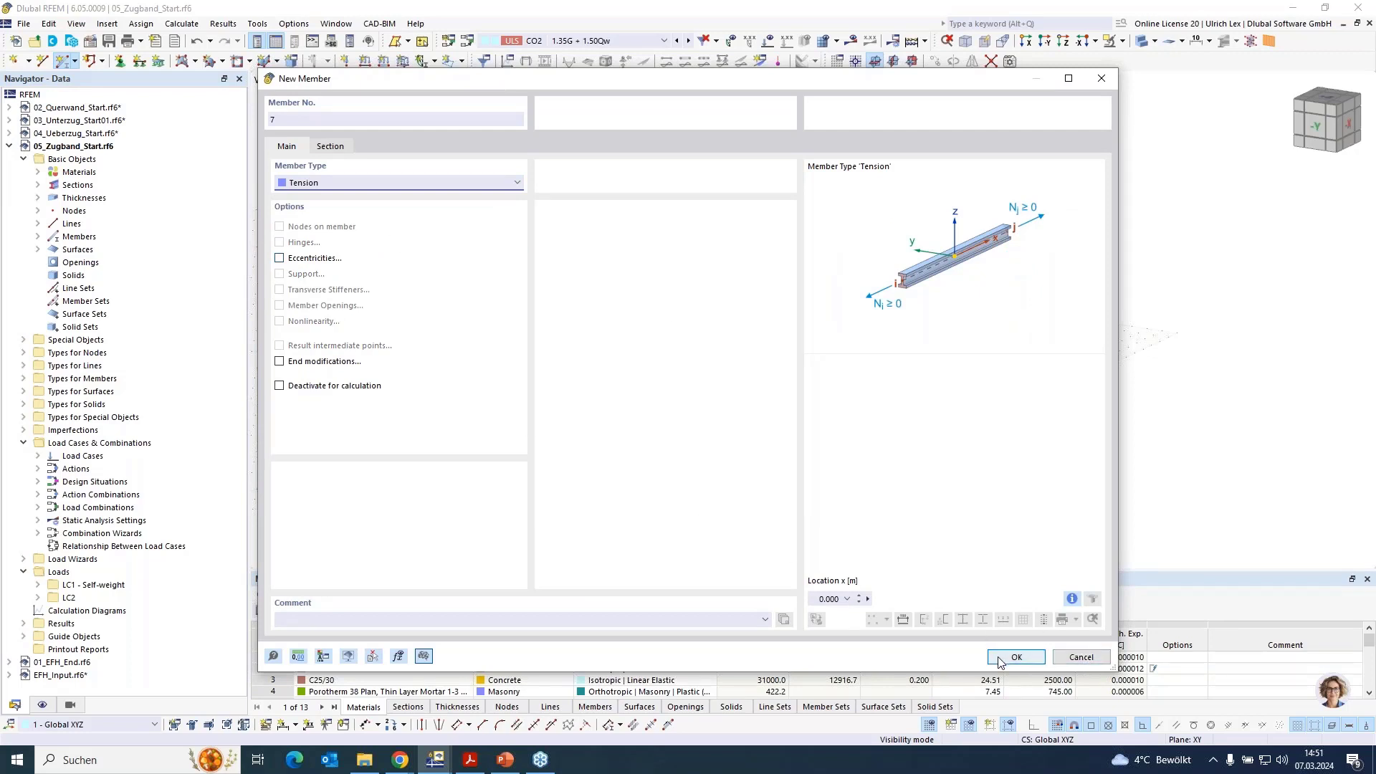
{"action": "key", "text": "Return"}
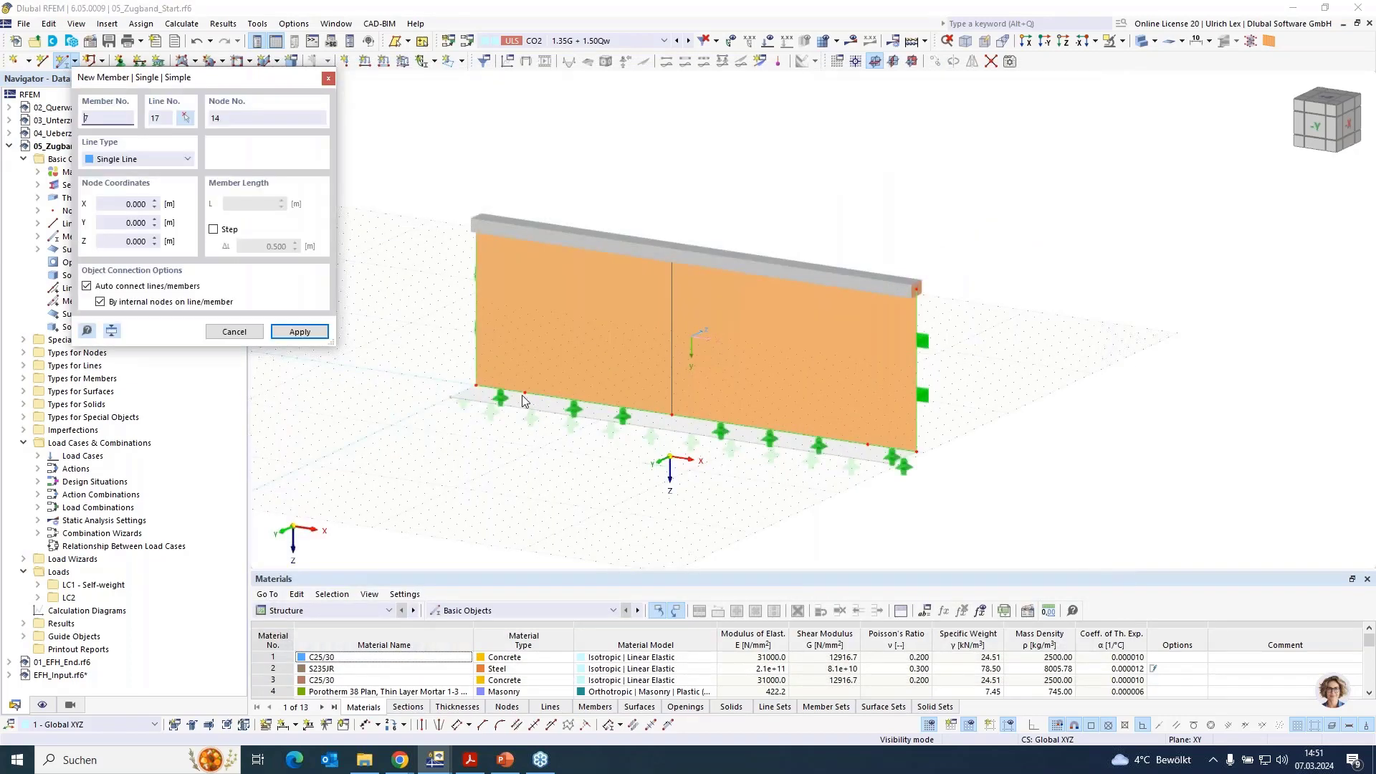
{"action": "left_click", "coordinate": [549, 266]}
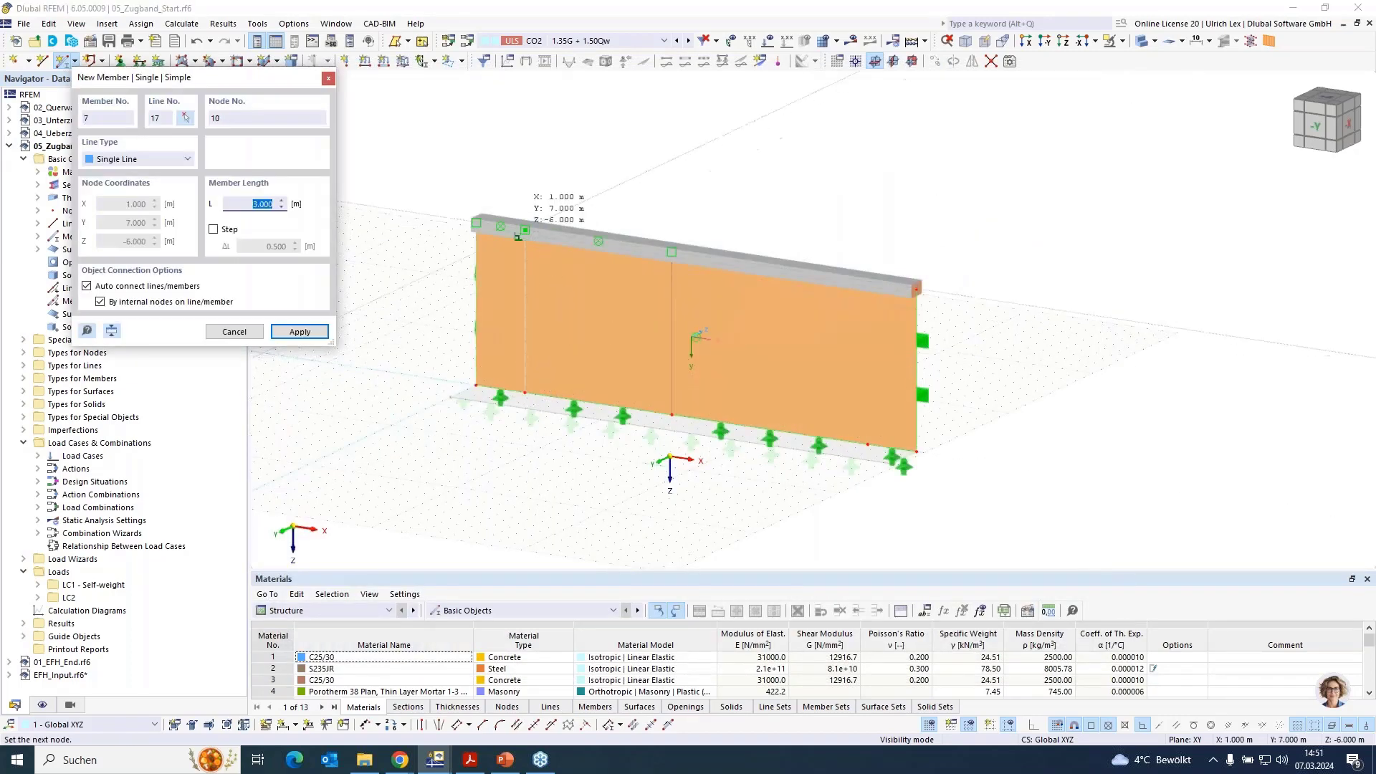
{"action": "left_click", "coordinate": [544, 162]}
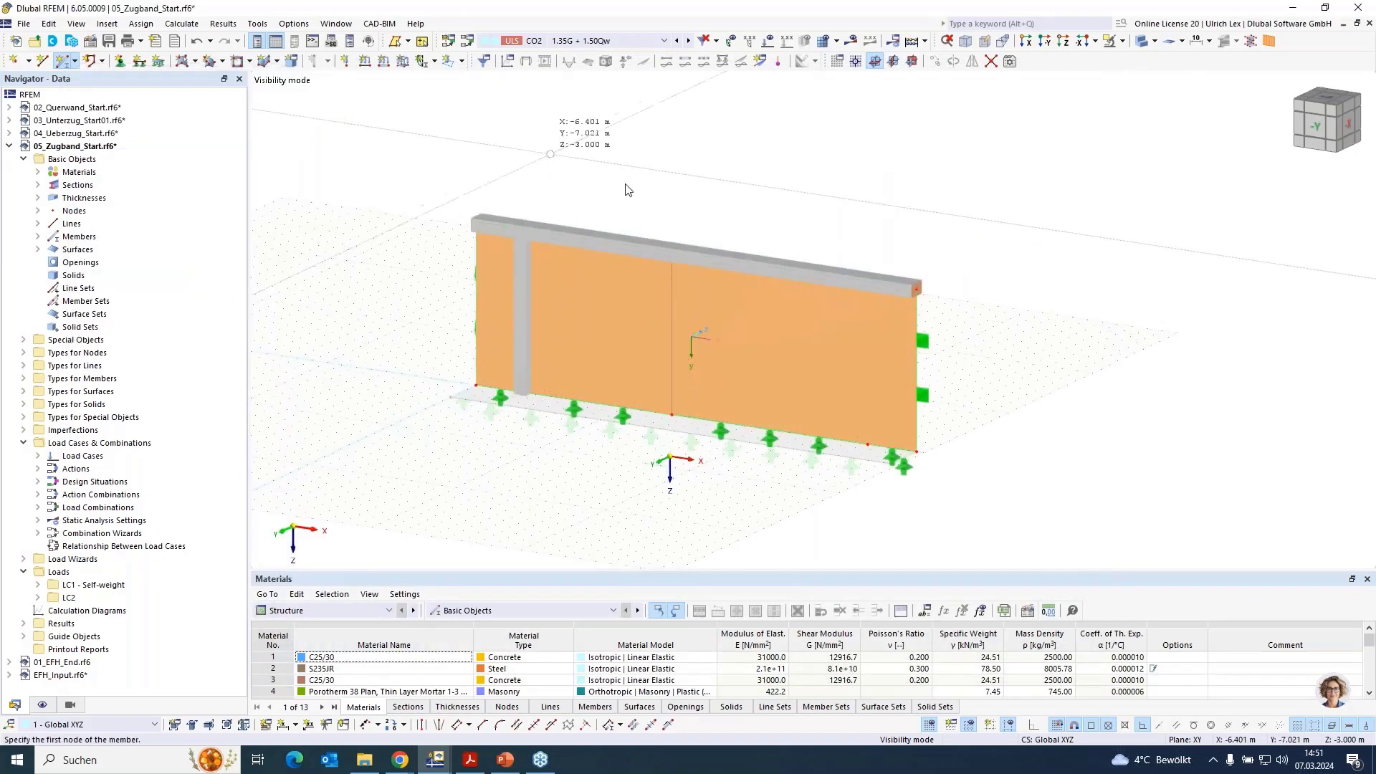
{"action": "key", "text": "Escape"}
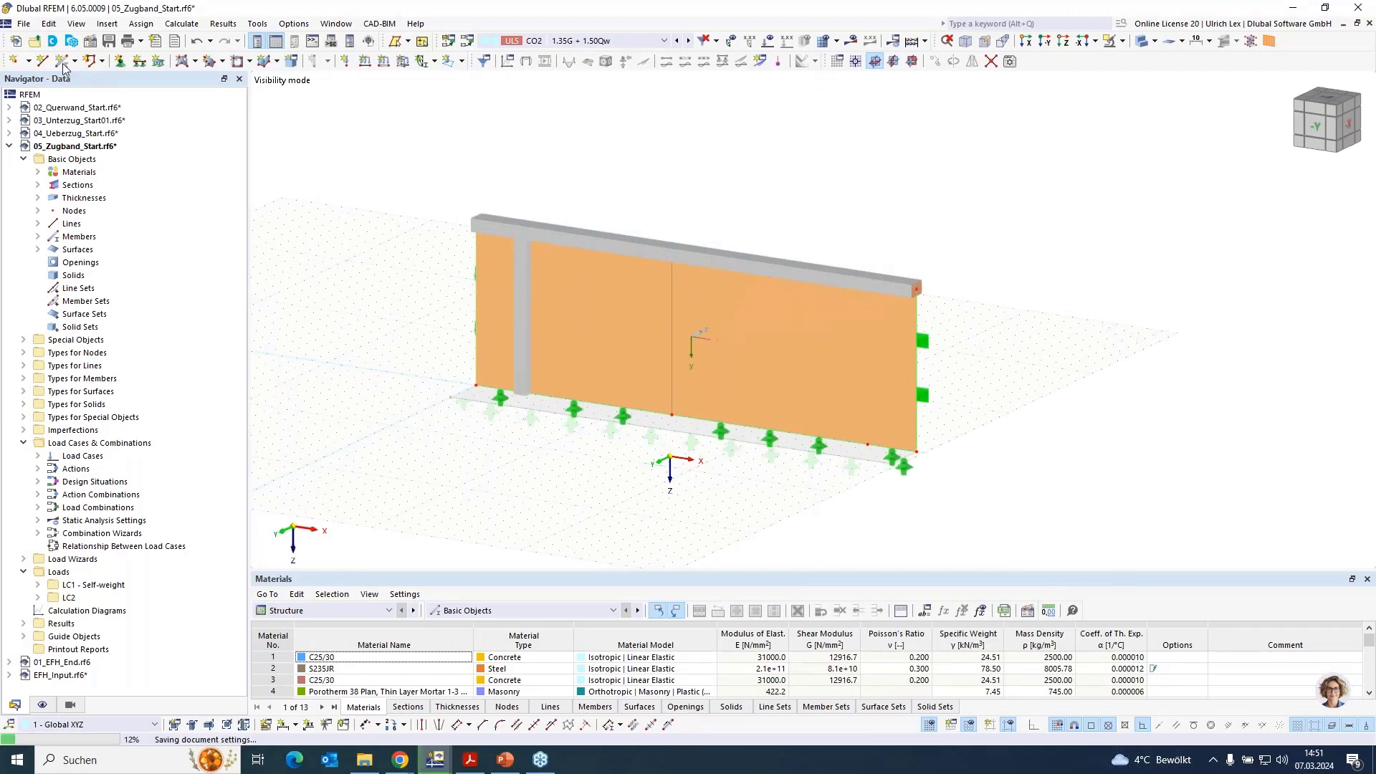
Create a second vertical tension member from the wall's foot at X 8.0 m, Z -3.0 m up to the ring beam.
{"action": "left_click", "coordinate": [63, 61]}
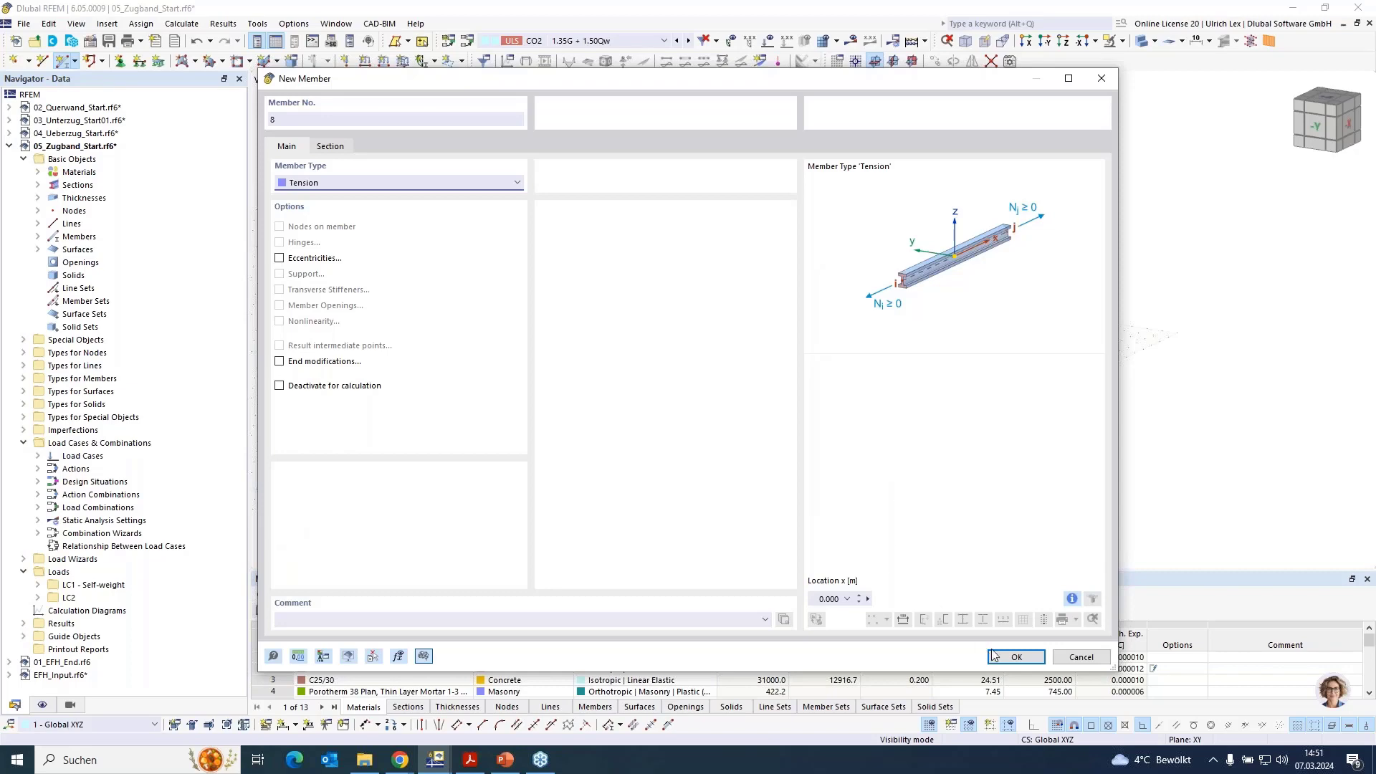
{"action": "left_click", "coordinate": [1012, 657]}
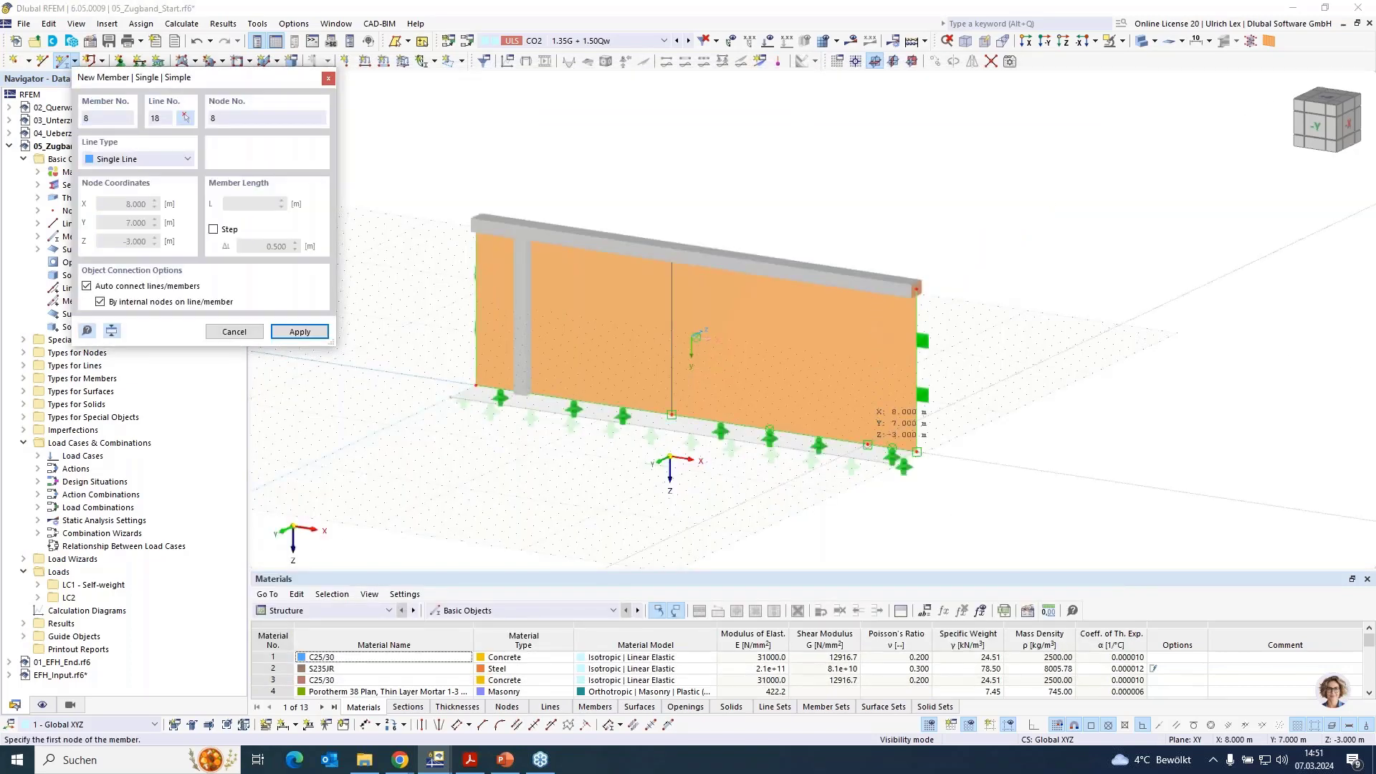
{"action": "left_click", "coordinate": [872, 297]}
{"action": "left_click", "coordinate": [1001, 242]}
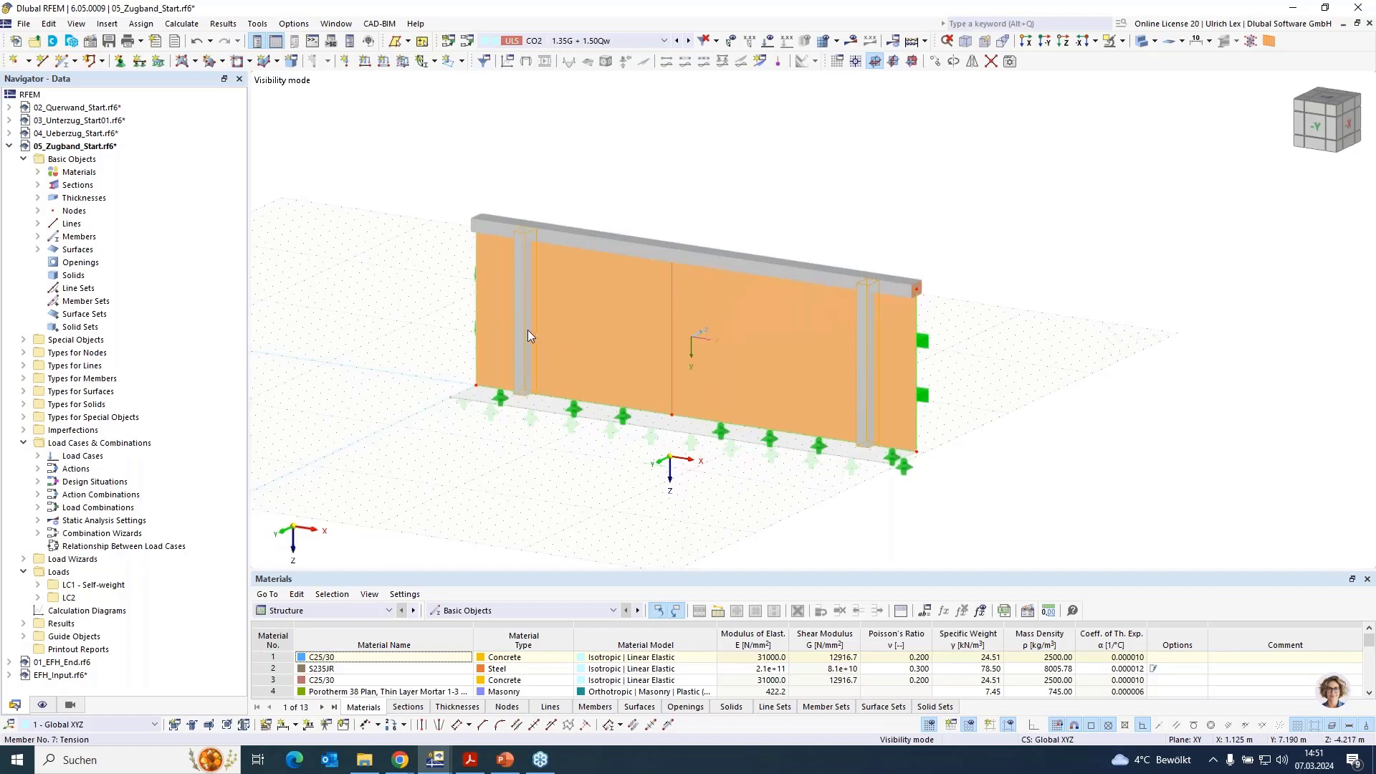
Assign the R 12 section in B500S(A) to both tension members, discarding the newly proposed R_M1 500/1000 section.
{"action": "double_click", "coordinate": [620, 378]}
{"action": "left_click", "coordinate": [329, 146]}
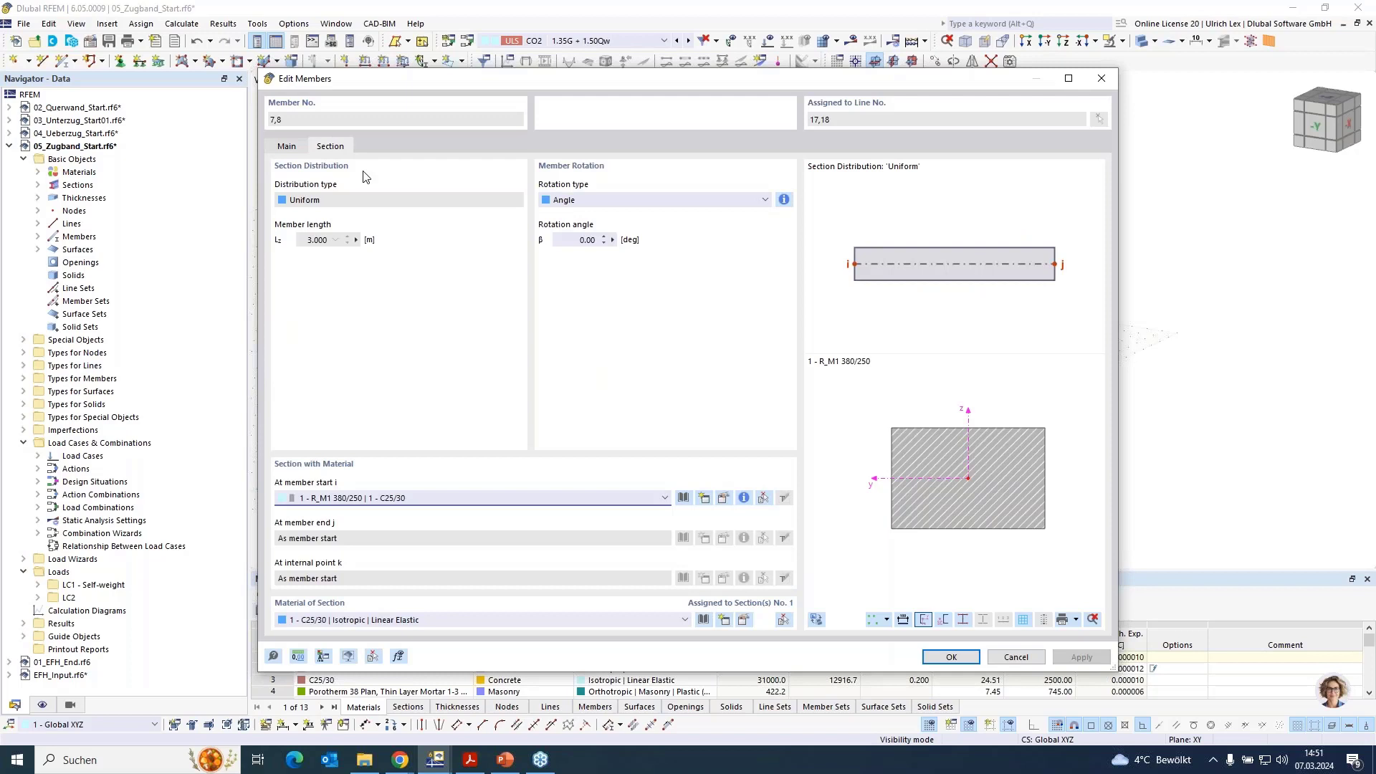
{"action": "left_click", "coordinate": [704, 497]}
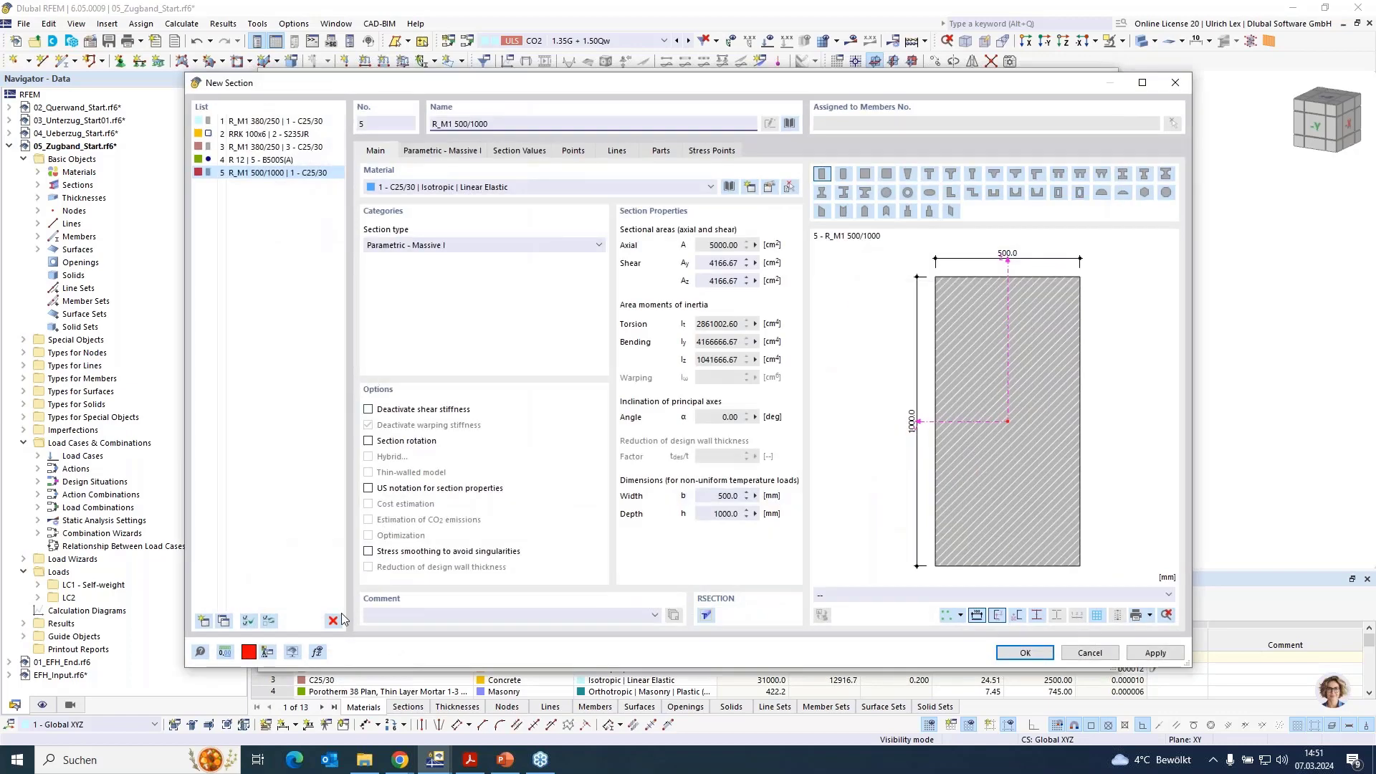
{"action": "left_click", "coordinate": [333, 622]}
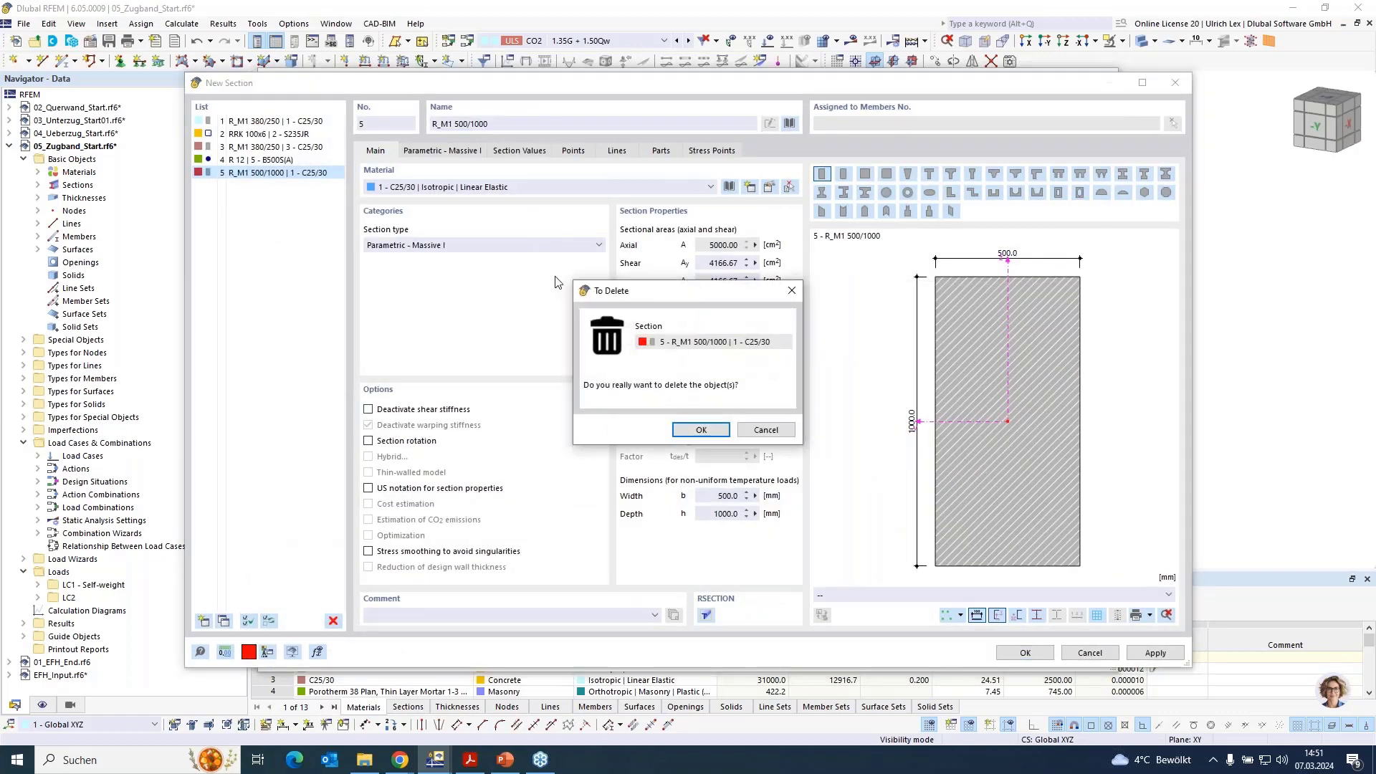
{"action": "left_click", "coordinate": [692, 432]}
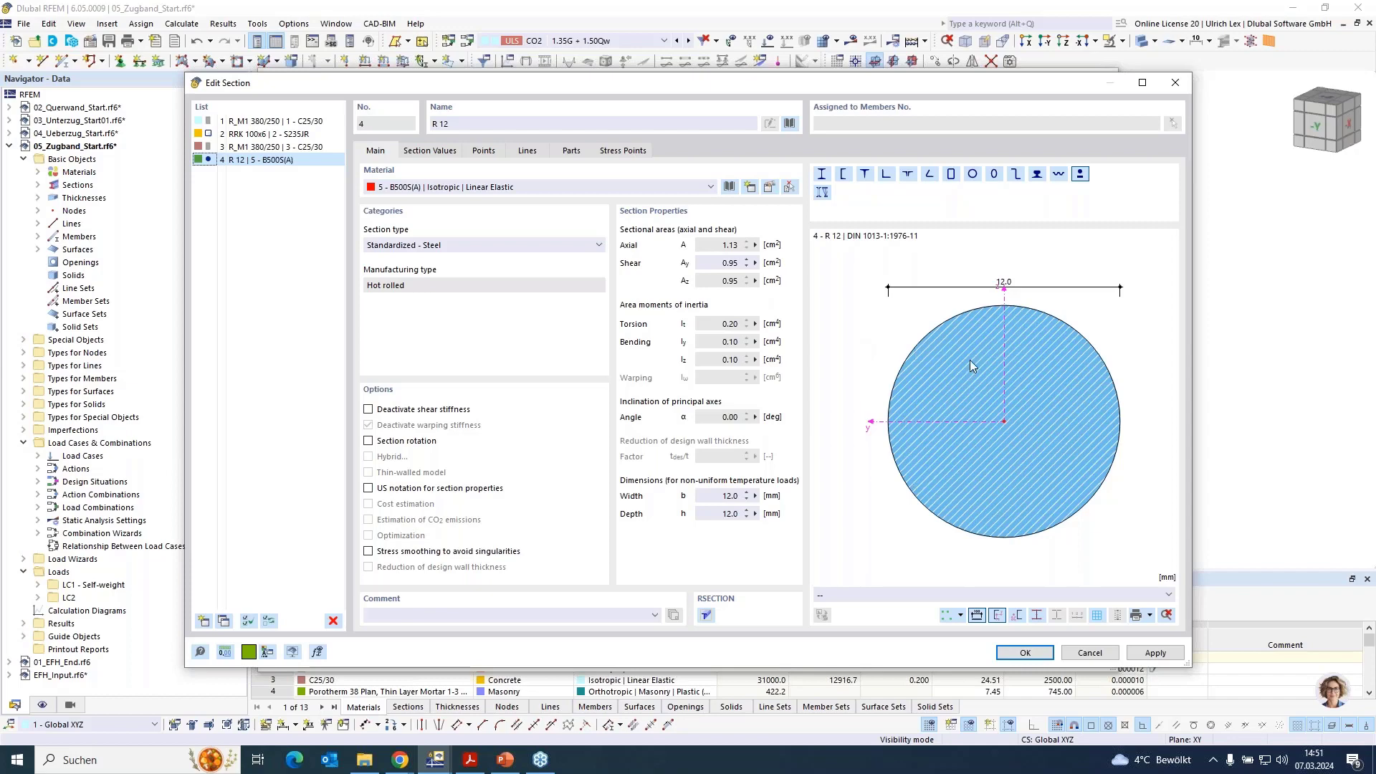
{"action": "left_click", "coordinate": [1026, 653]}
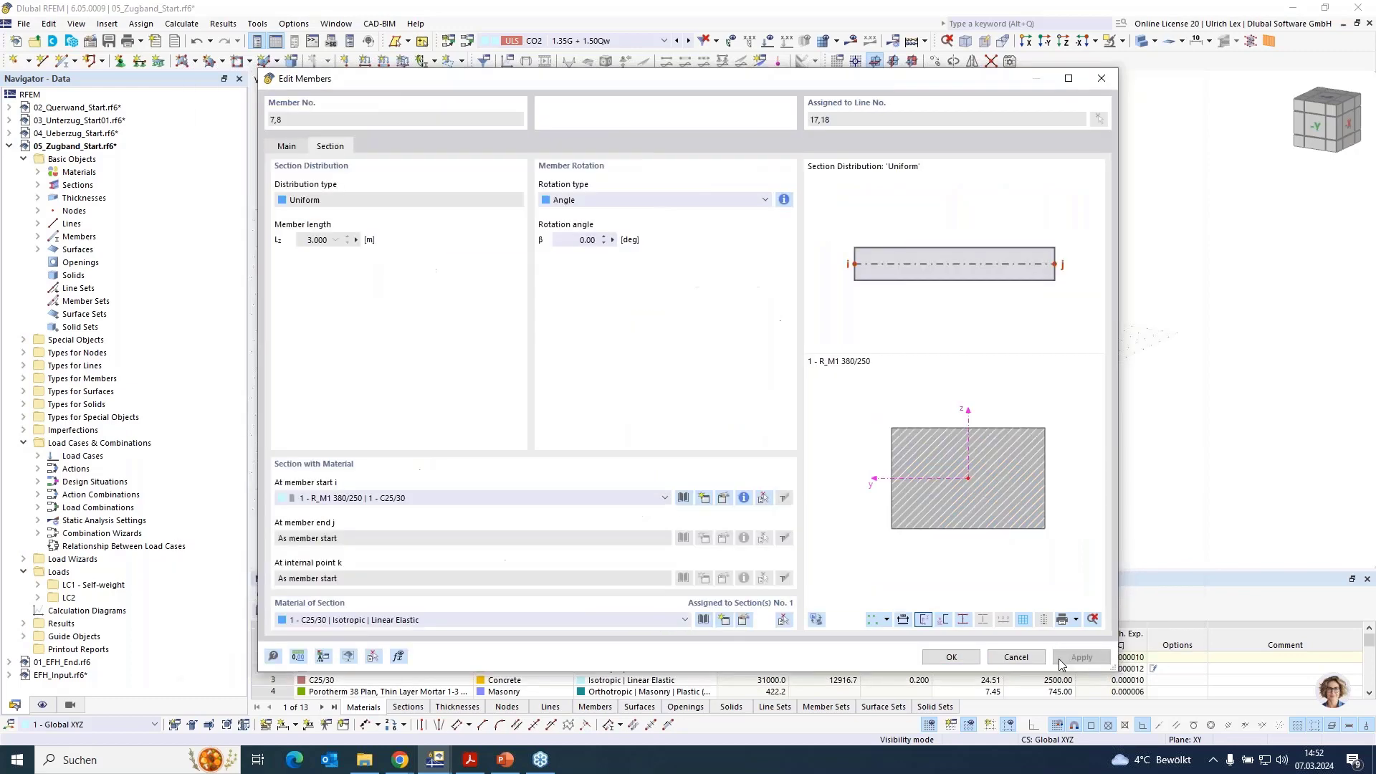
{"action": "left_click", "coordinate": [960, 658]}
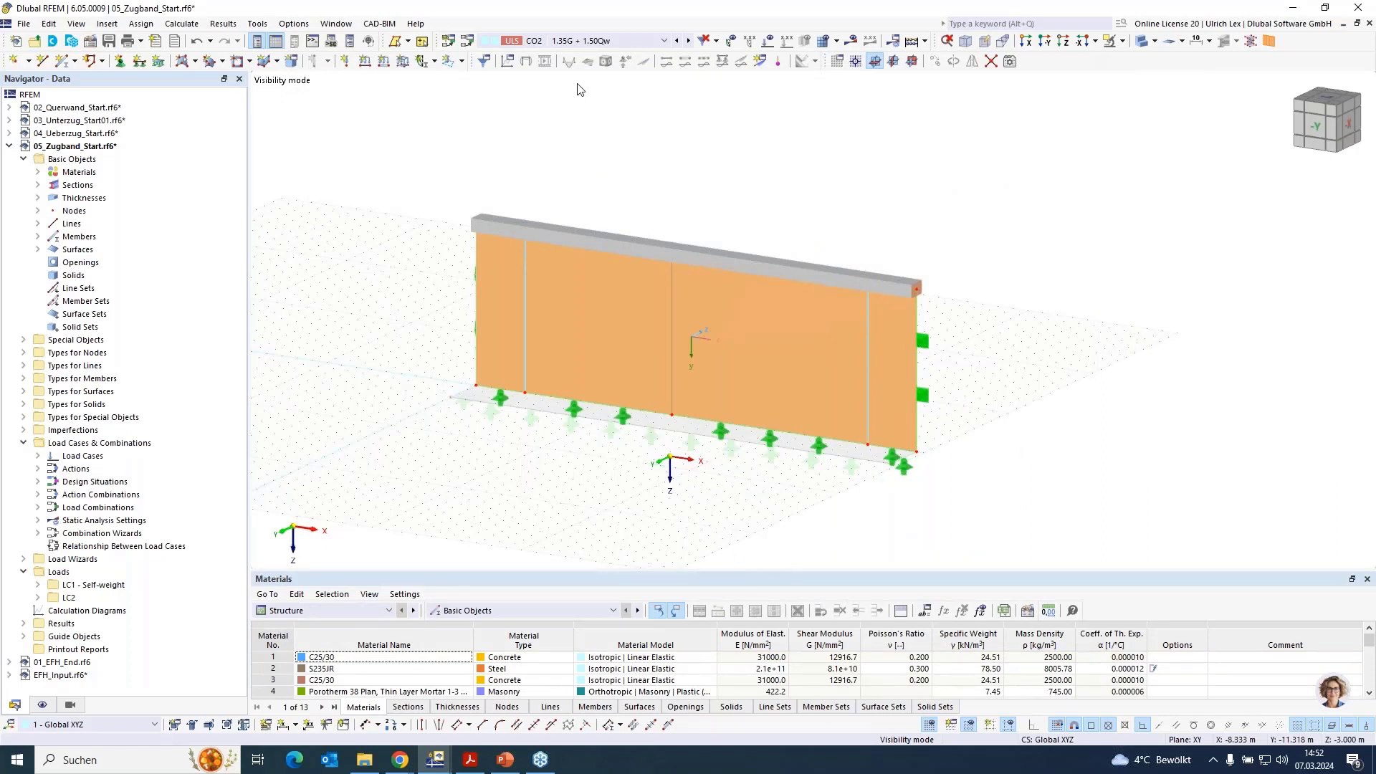
Generate the FE mesh and examine how it connects to the tension members in the wall.
{"action": "left_click", "coordinate": [826, 44]}
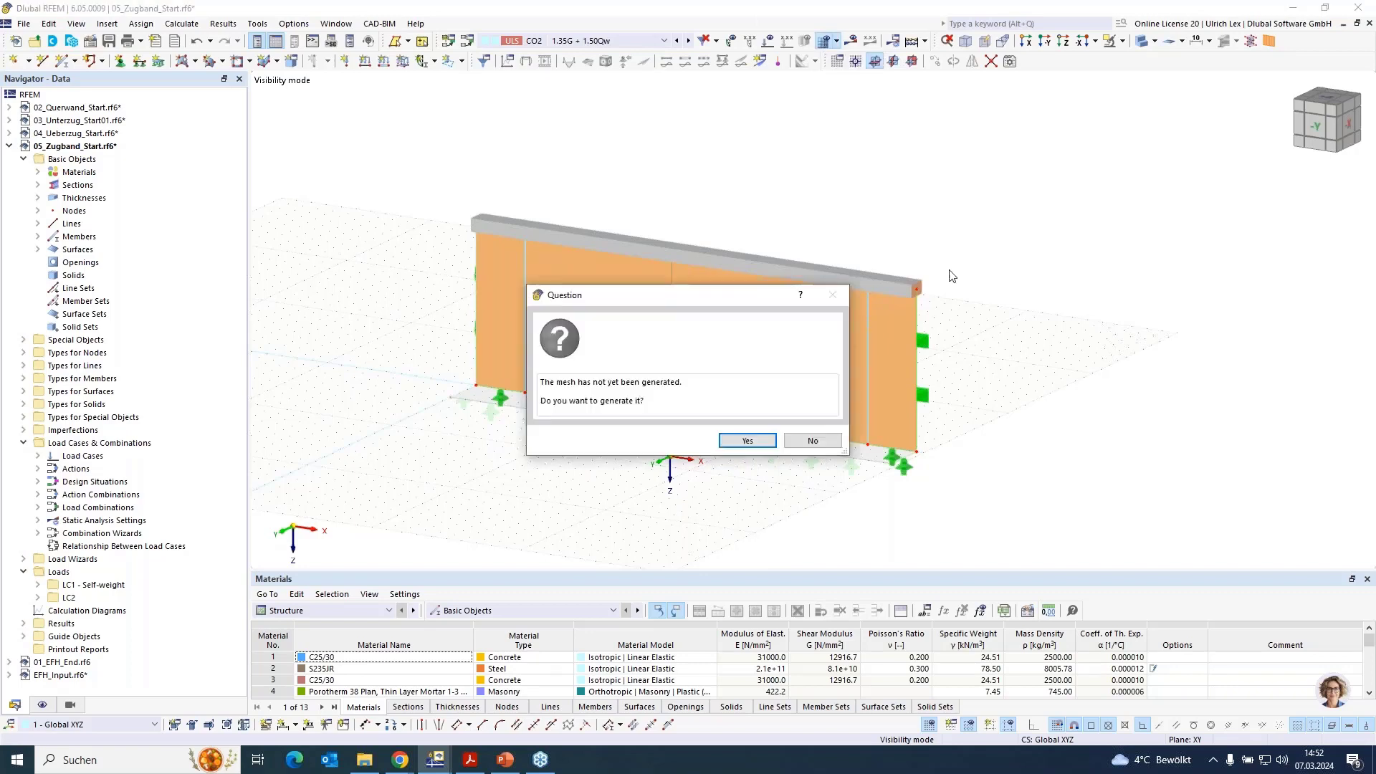
{"action": "left_click", "coordinate": [747, 441]}
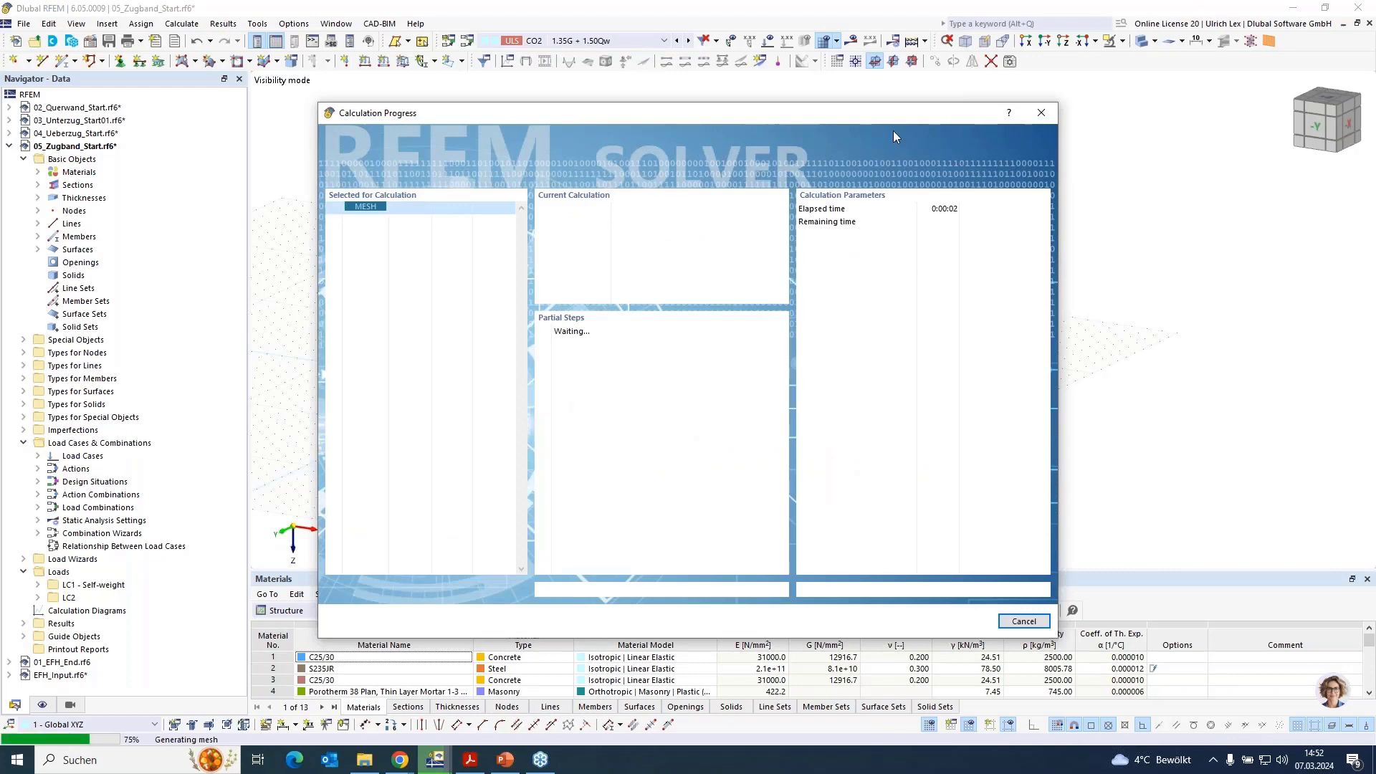
{"action": "left_click_drag", "start_coordinate": [902, 118], "coordinate": [1167, 103]}
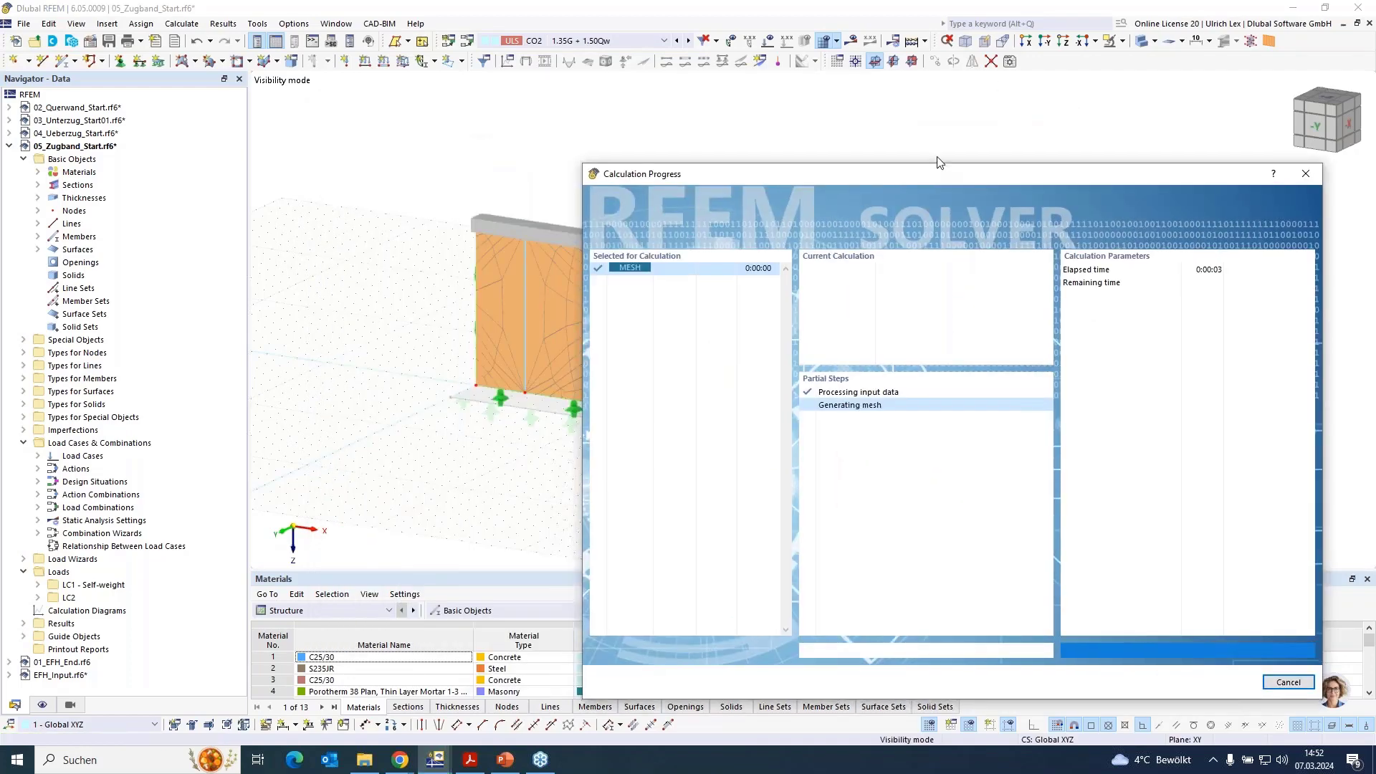
{"action": "scroll", "coordinate": [534, 308], "scroll_direction": "up", "scroll_amount": 5}
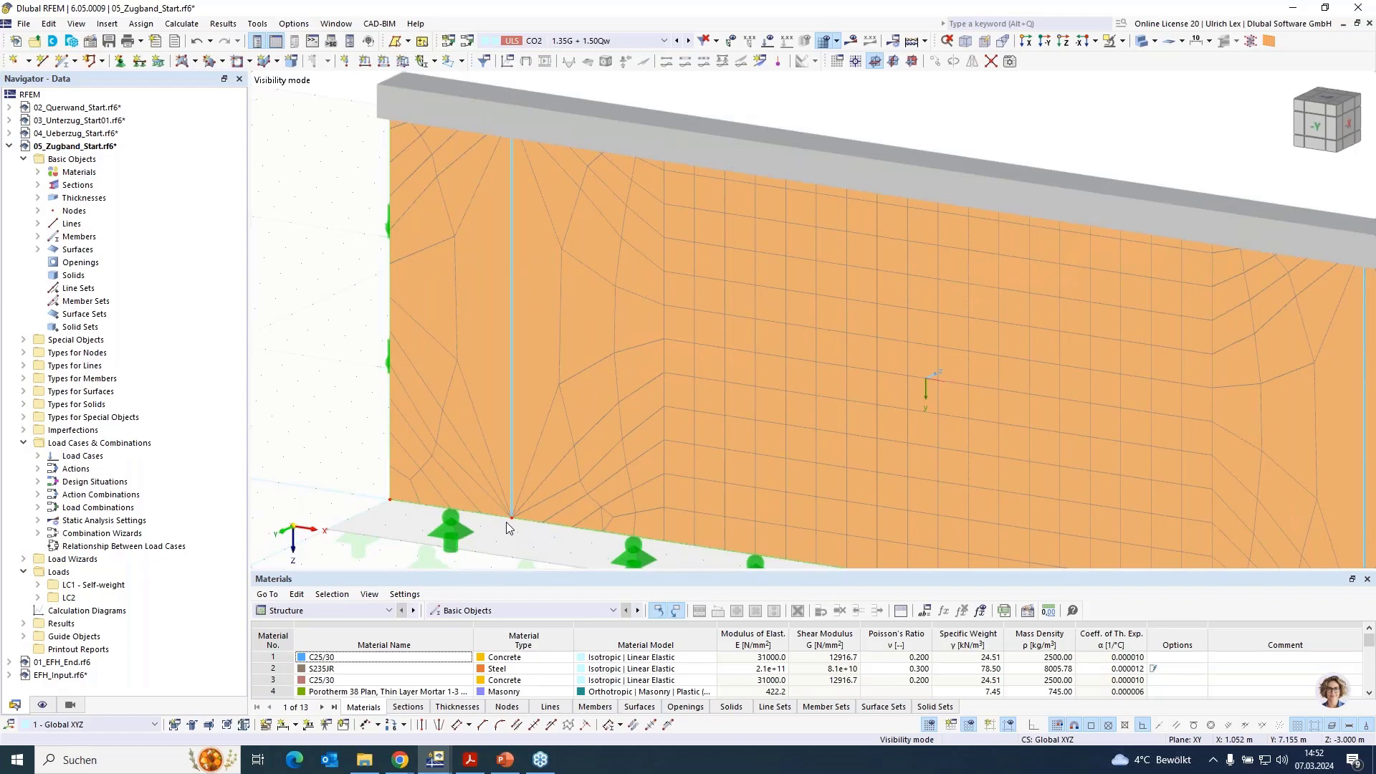
{"action": "scroll", "coordinate": [298, 236], "scroll_direction": "down", "scroll_amount": 2}
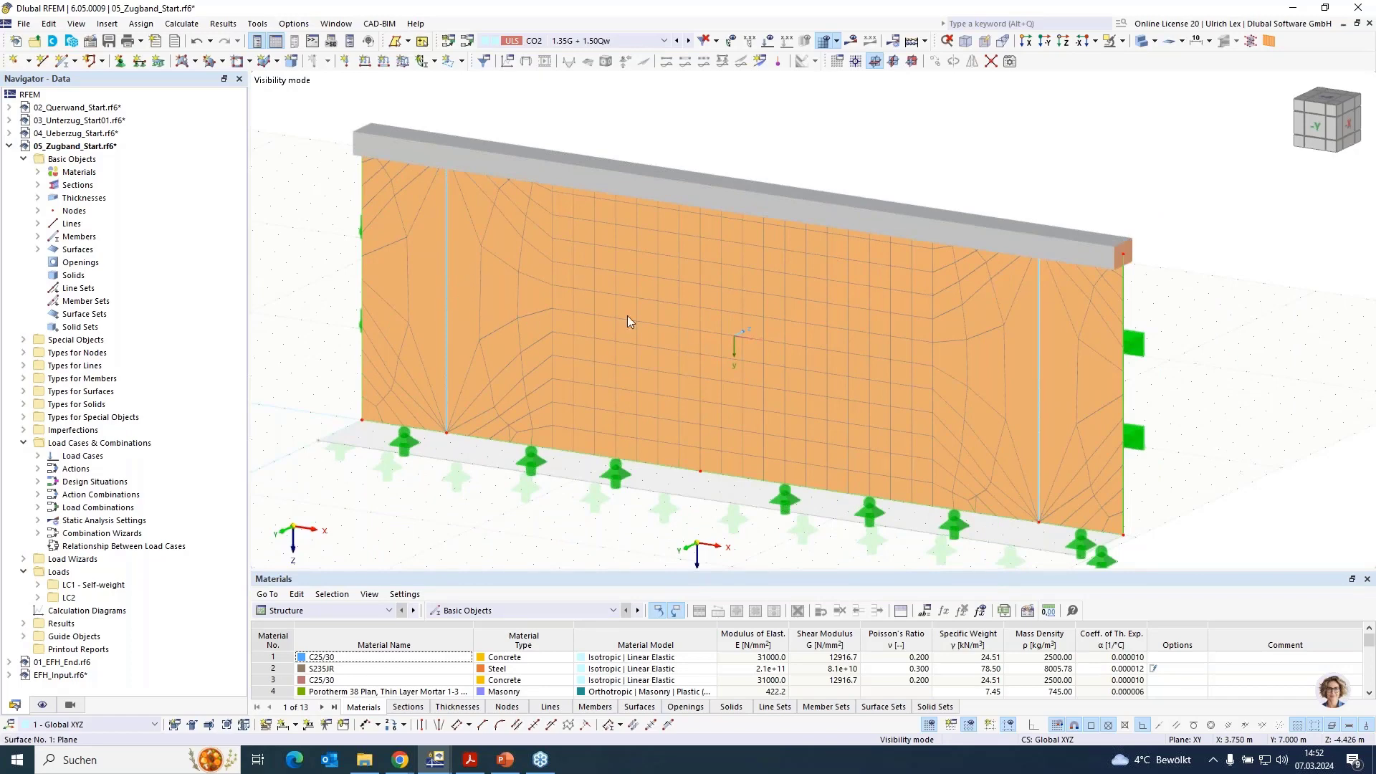
Turn off automatic object detection for the wall surface and remove lines 17 and 18 from its integrated lines, accepting deletion of the mesh.
{"action": "double_click", "coordinate": [493, 228]}
{"action": "left_click", "coordinate": [389, 149]}
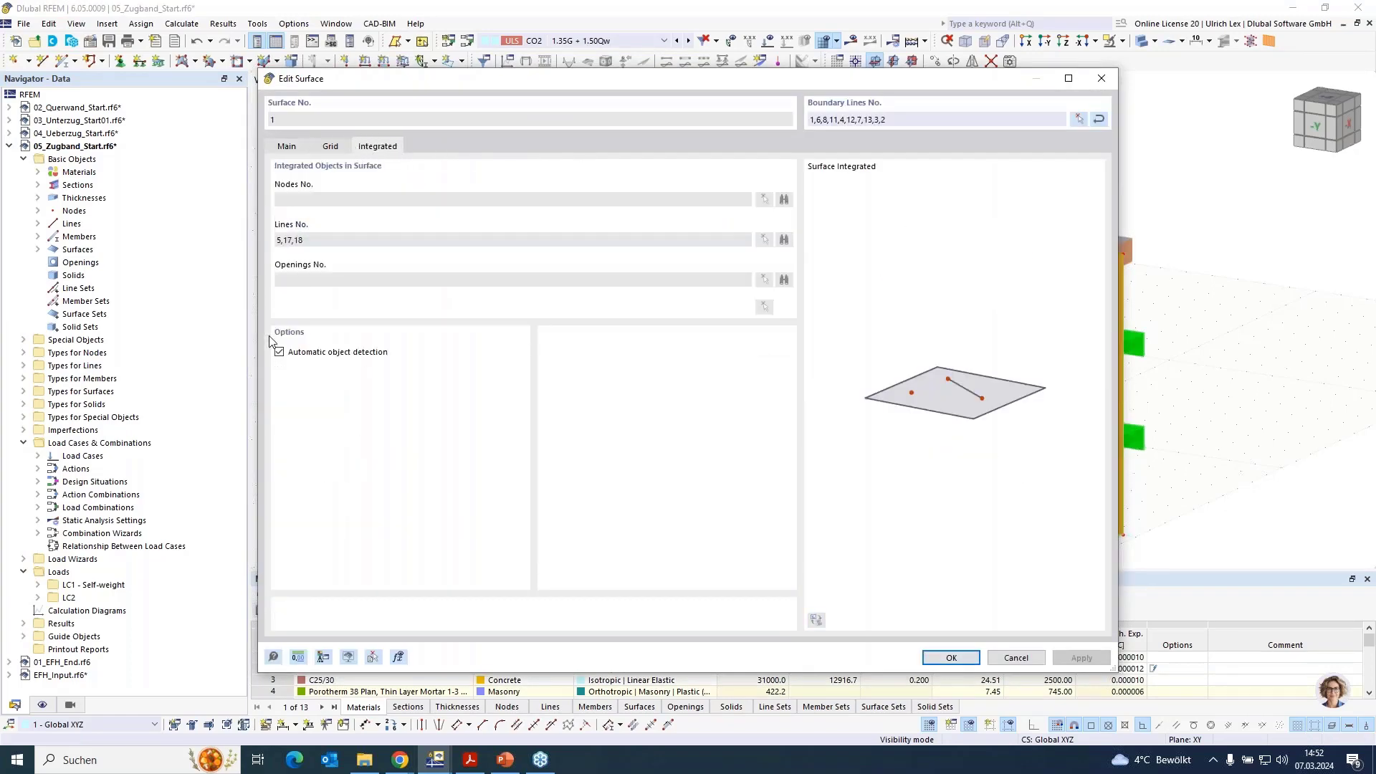
{"action": "left_click", "coordinate": [279, 352]}
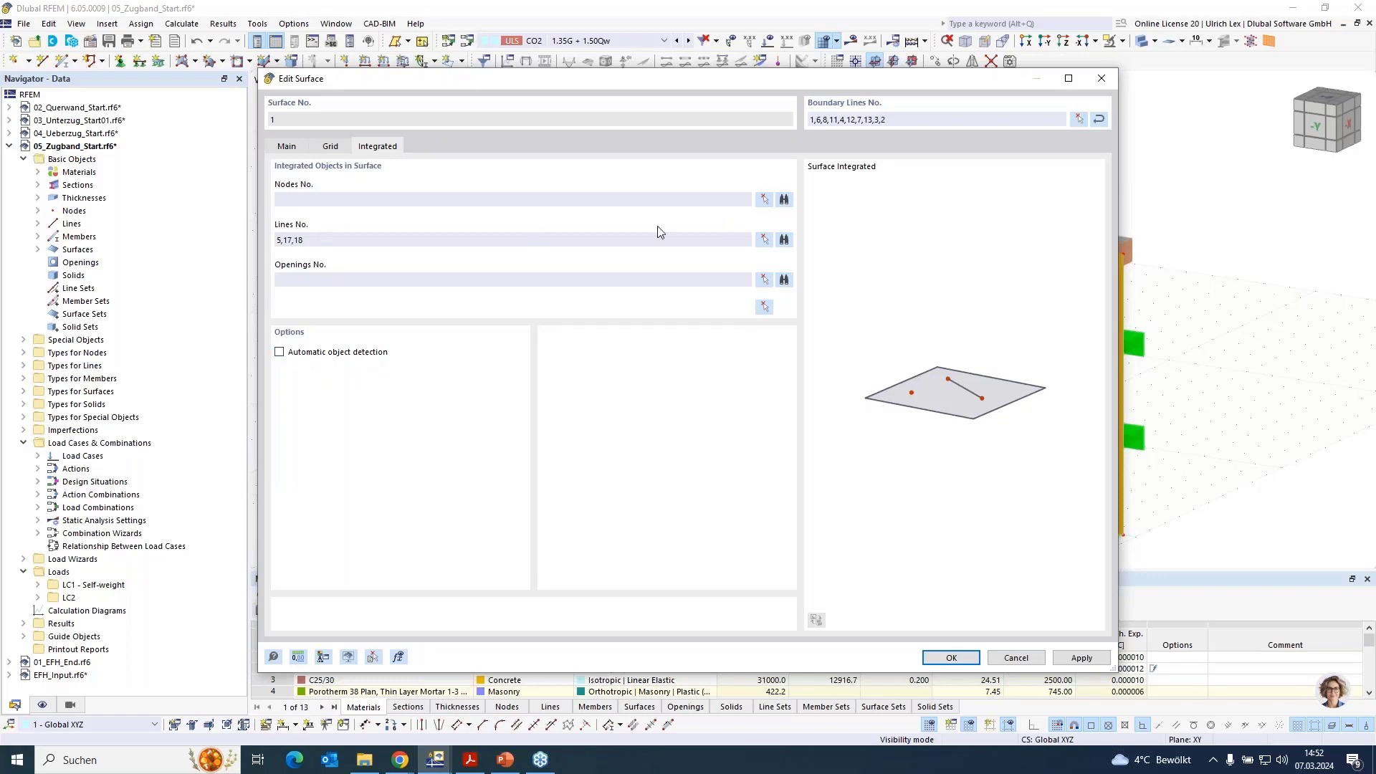
{"action": "left_click", "coordinate": [764, 240]}
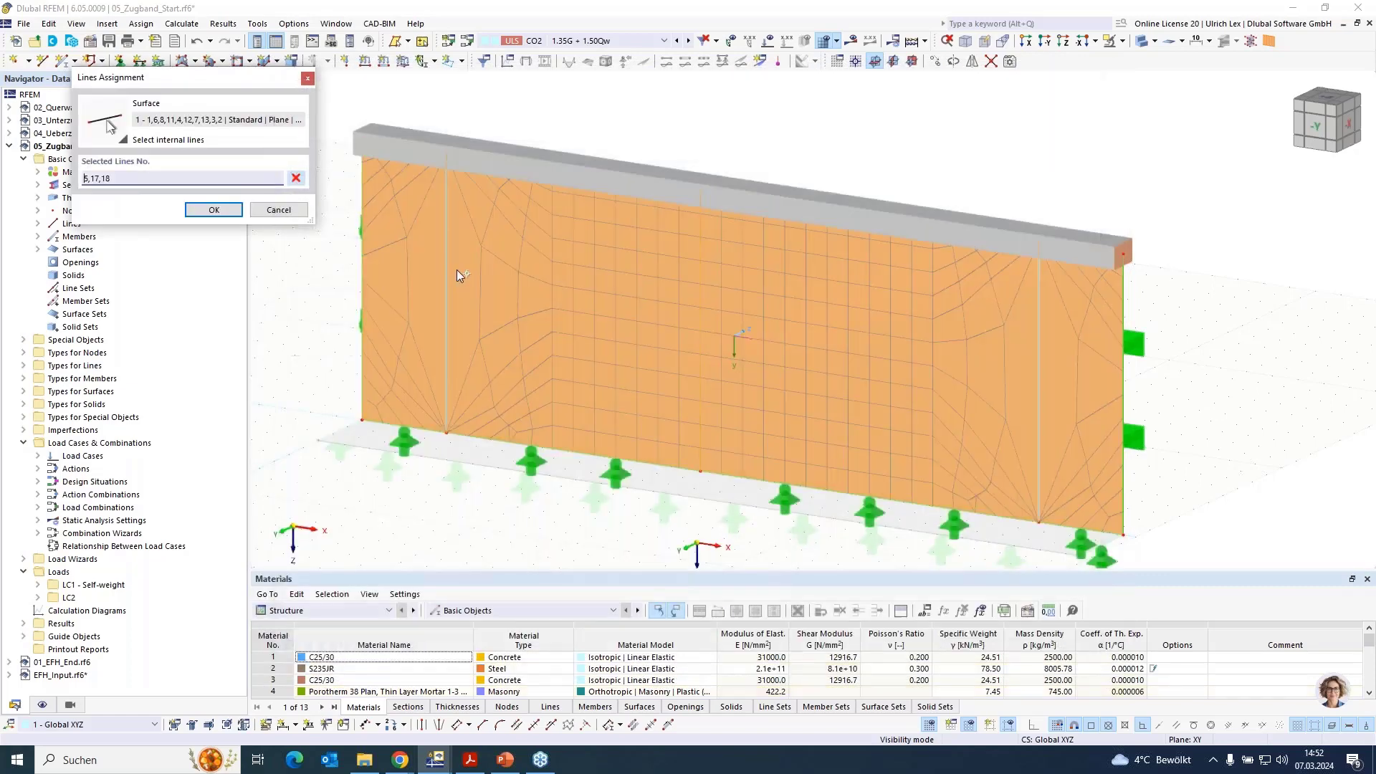
{"action": "left_click", "coordinate": [446, 290]}
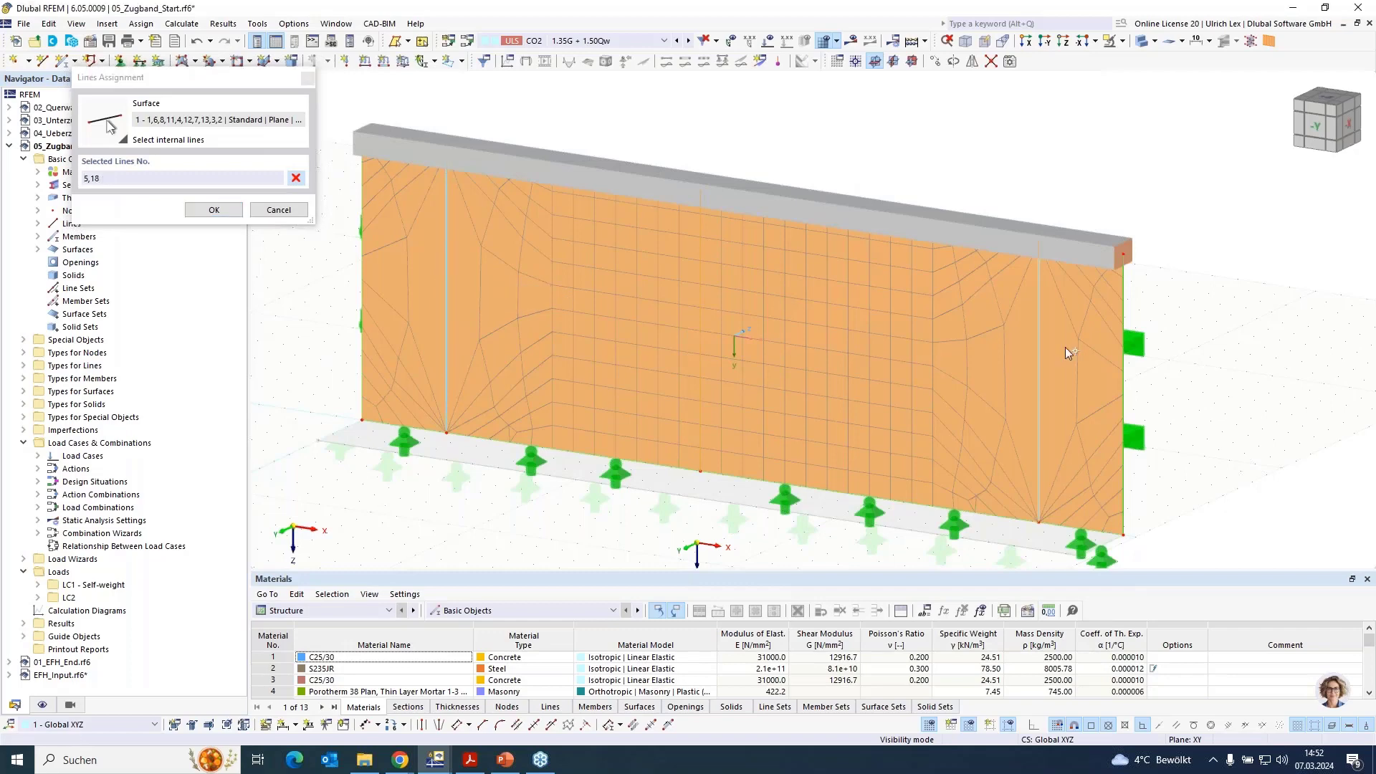
{"action": "left_click", "coordinate": [931, 362]}
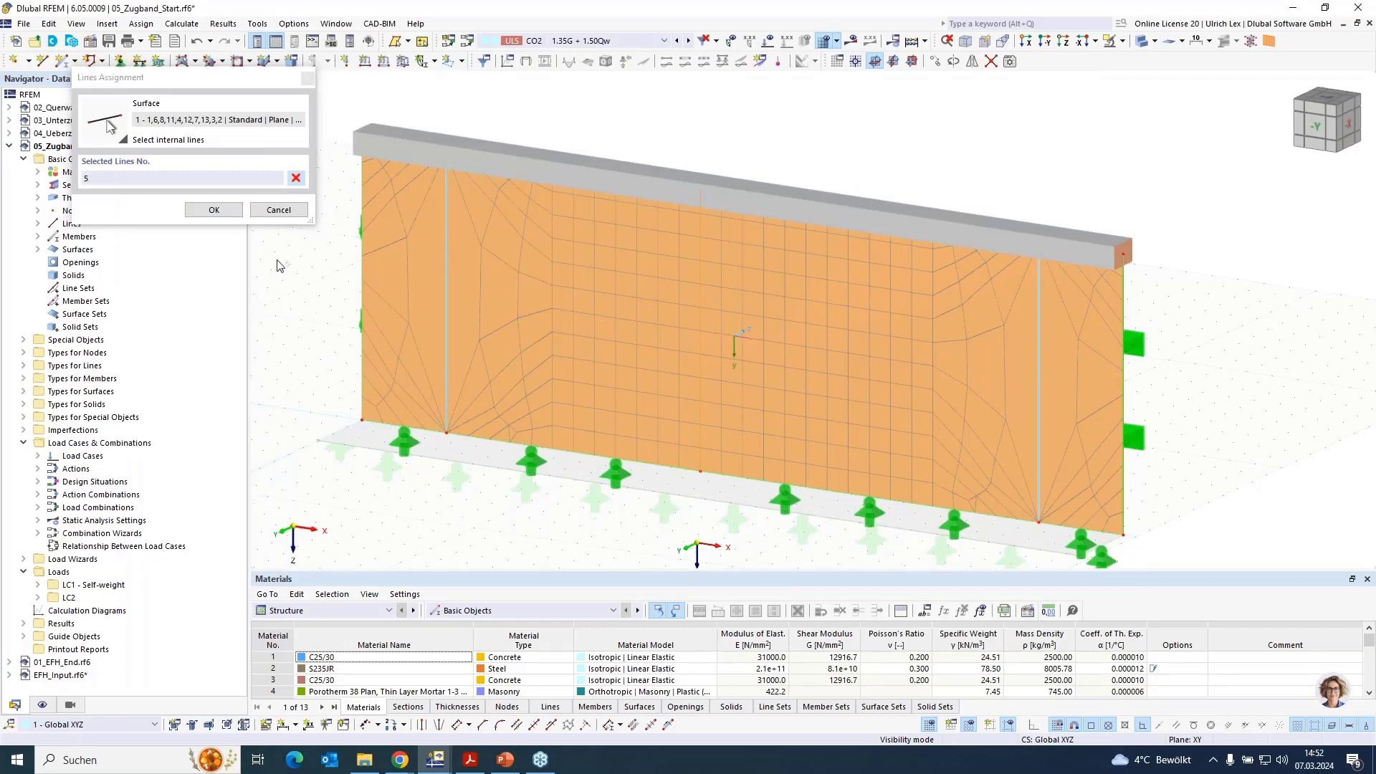
{"action": "left_click", "coordinate": [212, 211]}
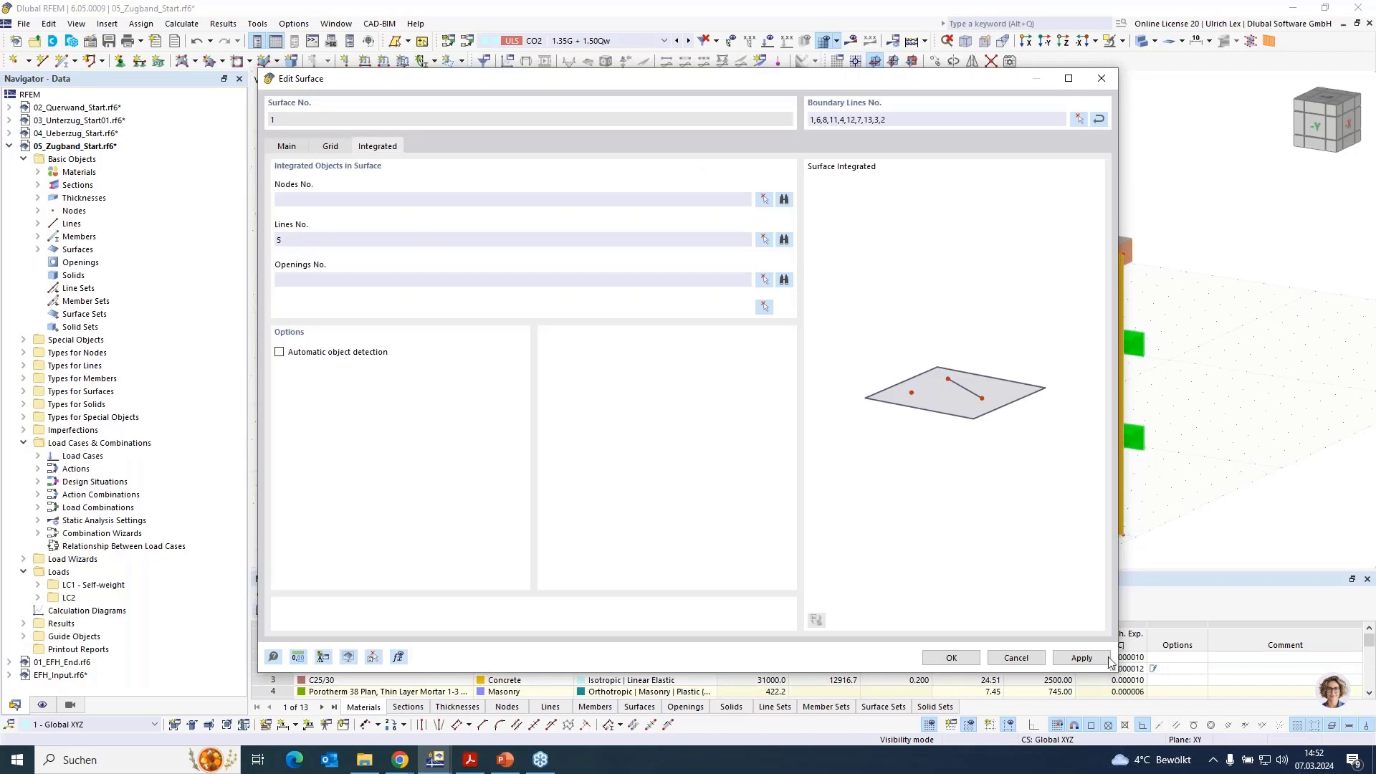
{"action": "left_click", "coordinate": [951, 657]}
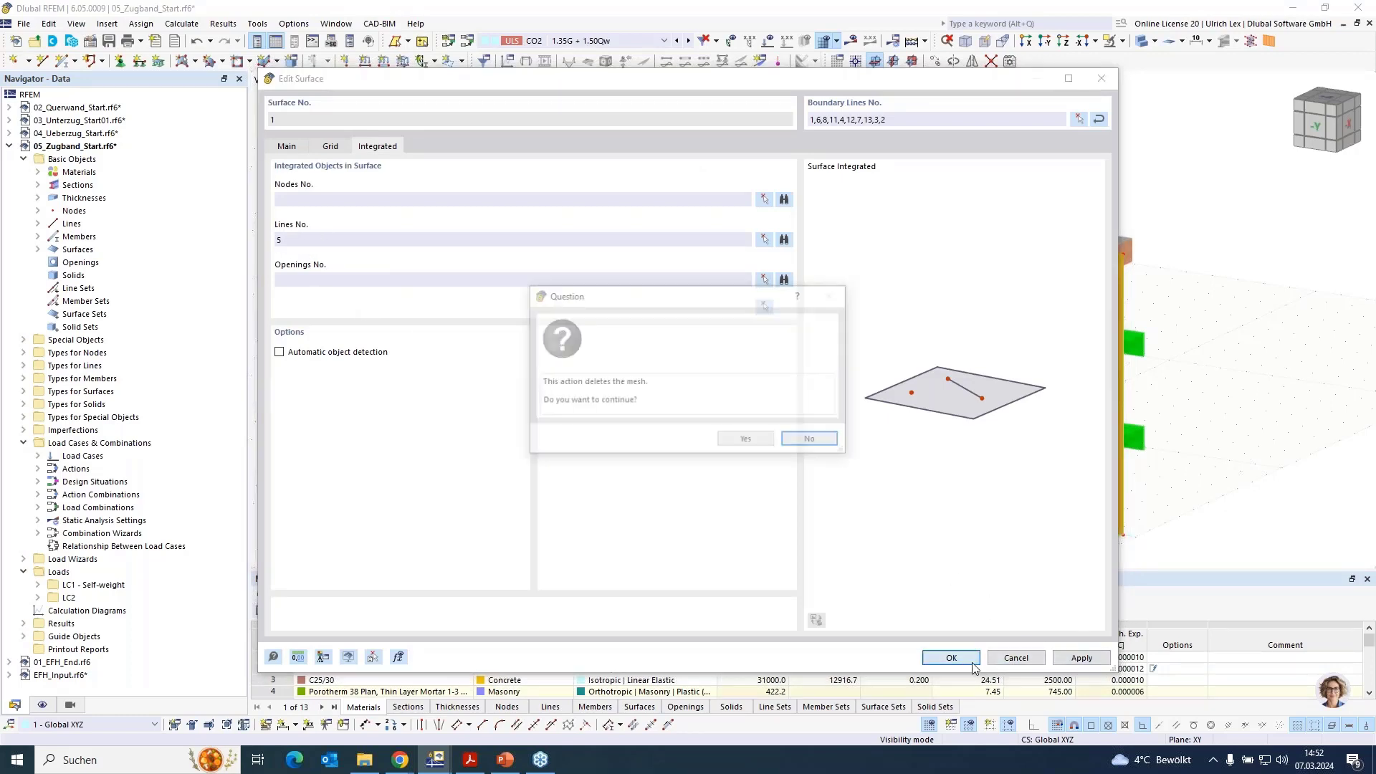
{"action": "left_click", "coordinate": [747, 440]}
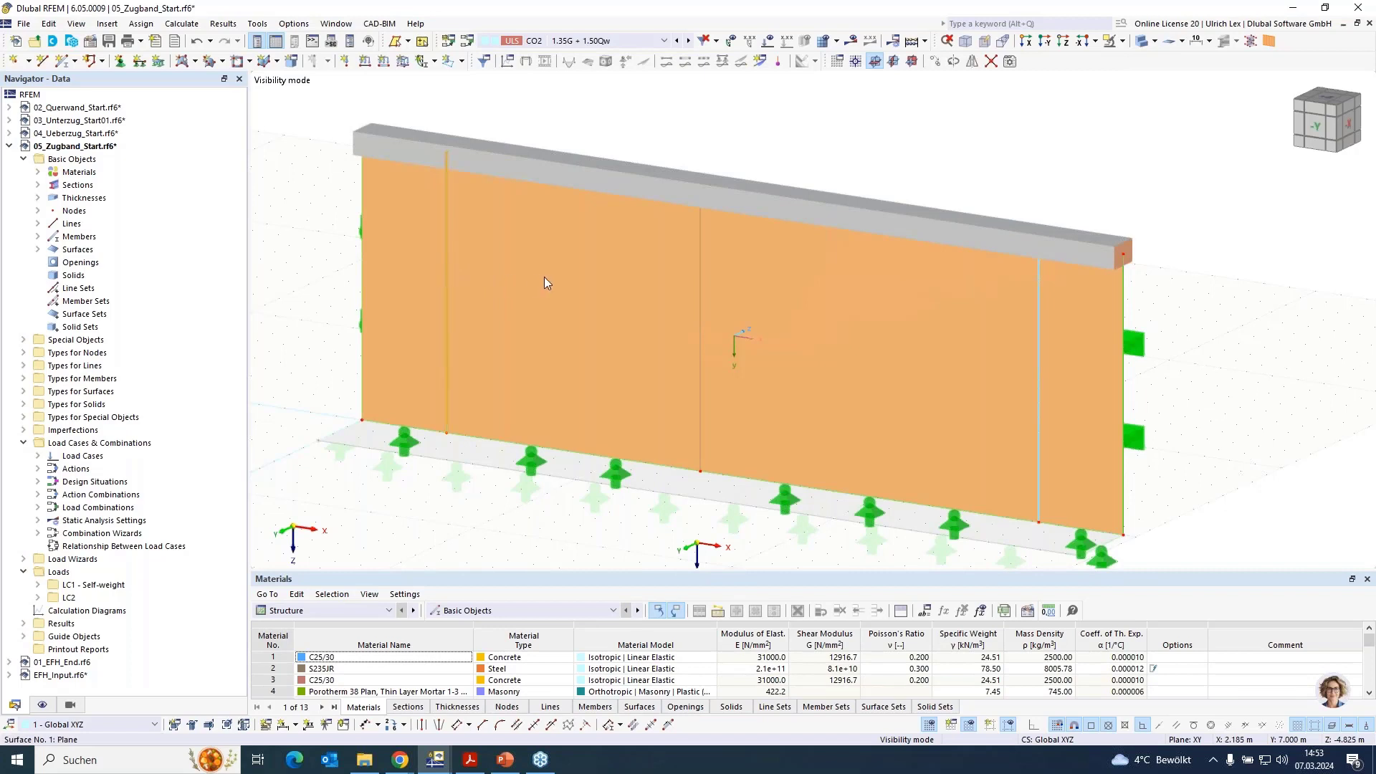
Regenerate the FE mesh for the wall without the tension members' lines integrated.
{"action": "left_click", "coordinate": [825, 44]}
{"action": "left_click", "coordinate": [752, 439]}
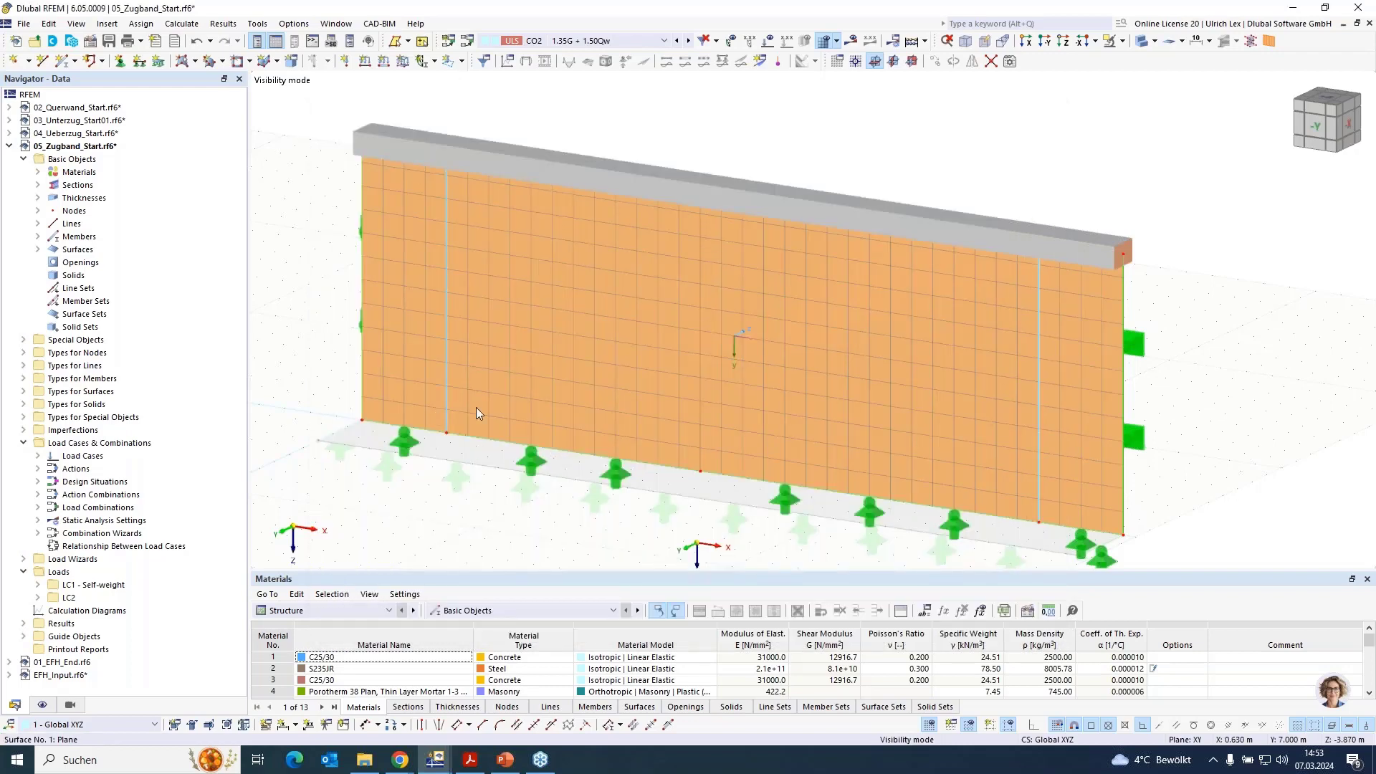
{"action": "scroll", "coordinate": [391, 477], "scroll_direction": "down", "scroll_amount": 2}
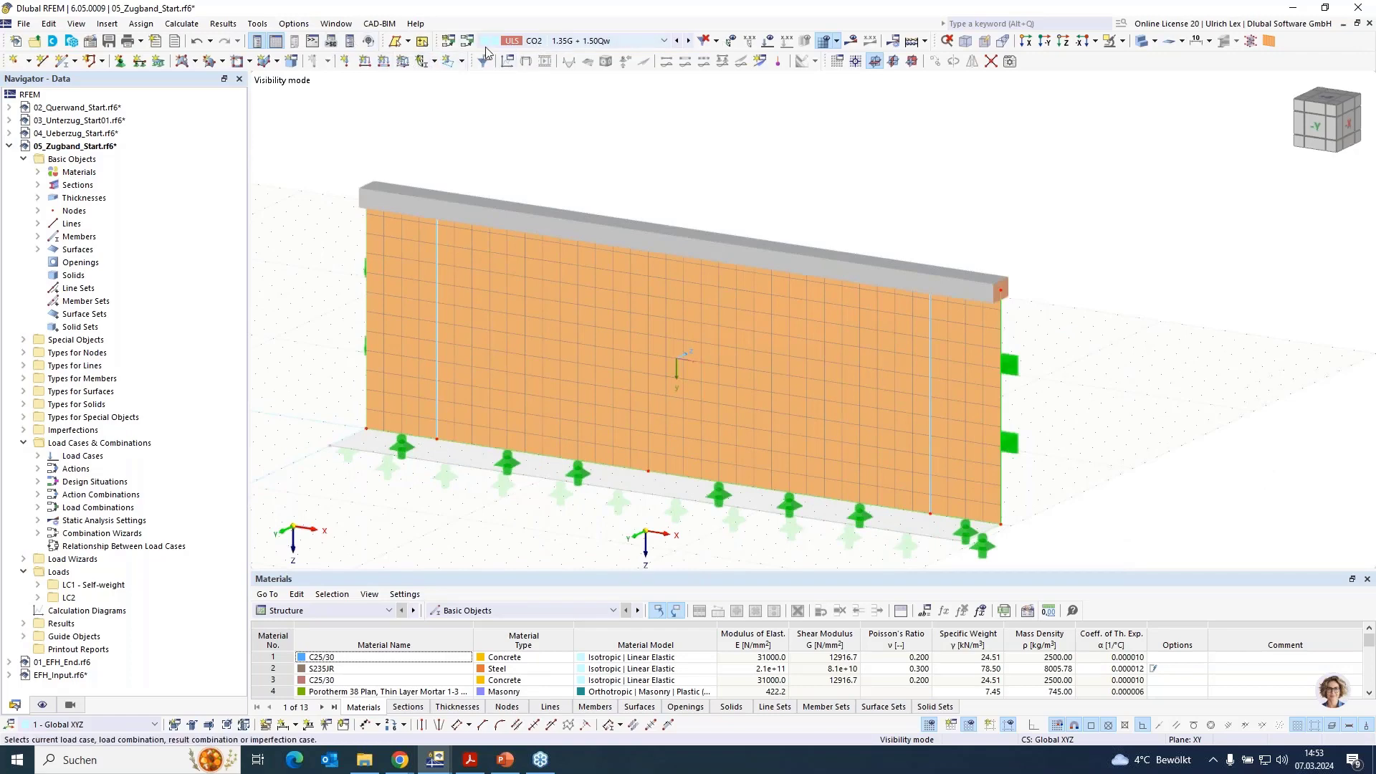
Display the loads of combination CO2 with their values on the wall and calculate its results.
{"action": "left_click", "coordinate": [767, 41]}
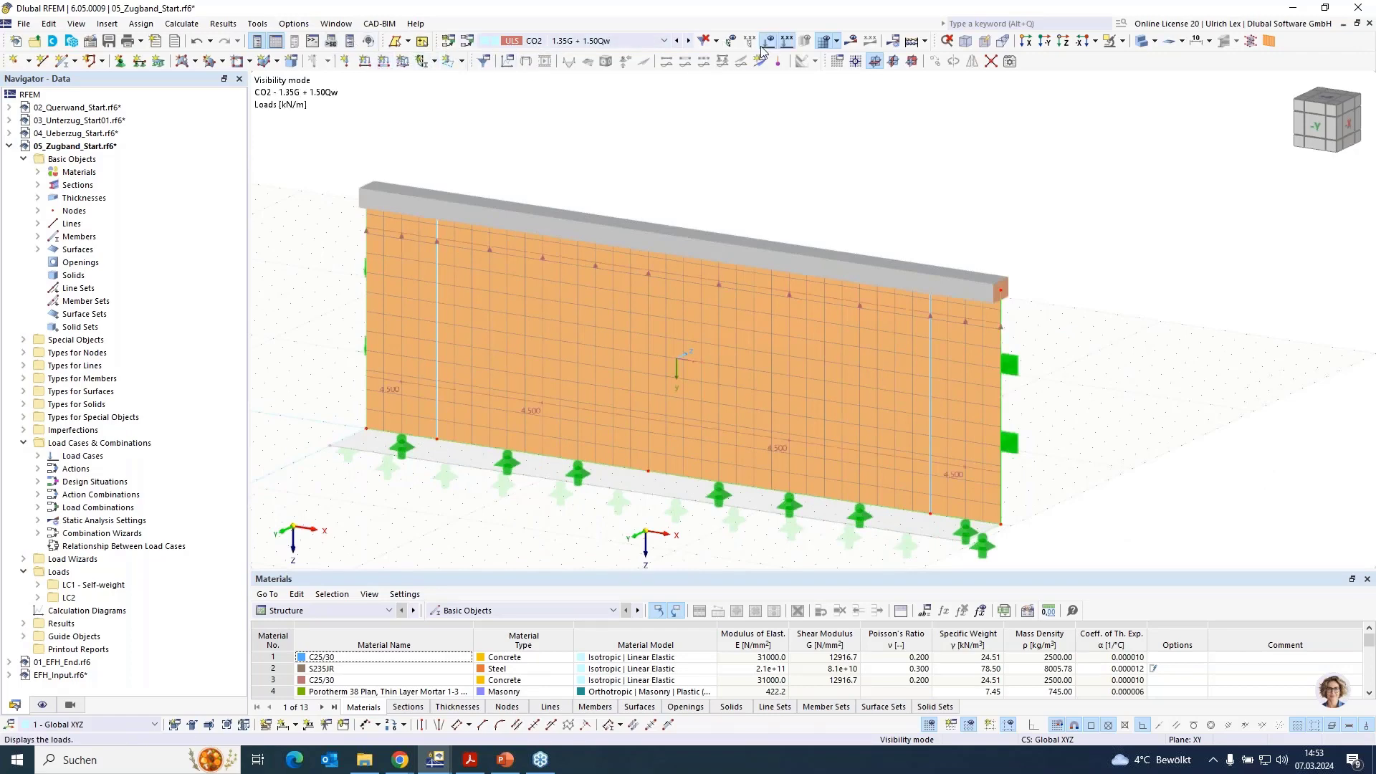
{"action": "left_click", "coordinate": [787, 41]}
{"action": "left_click", "coordinate": [852, 43]}
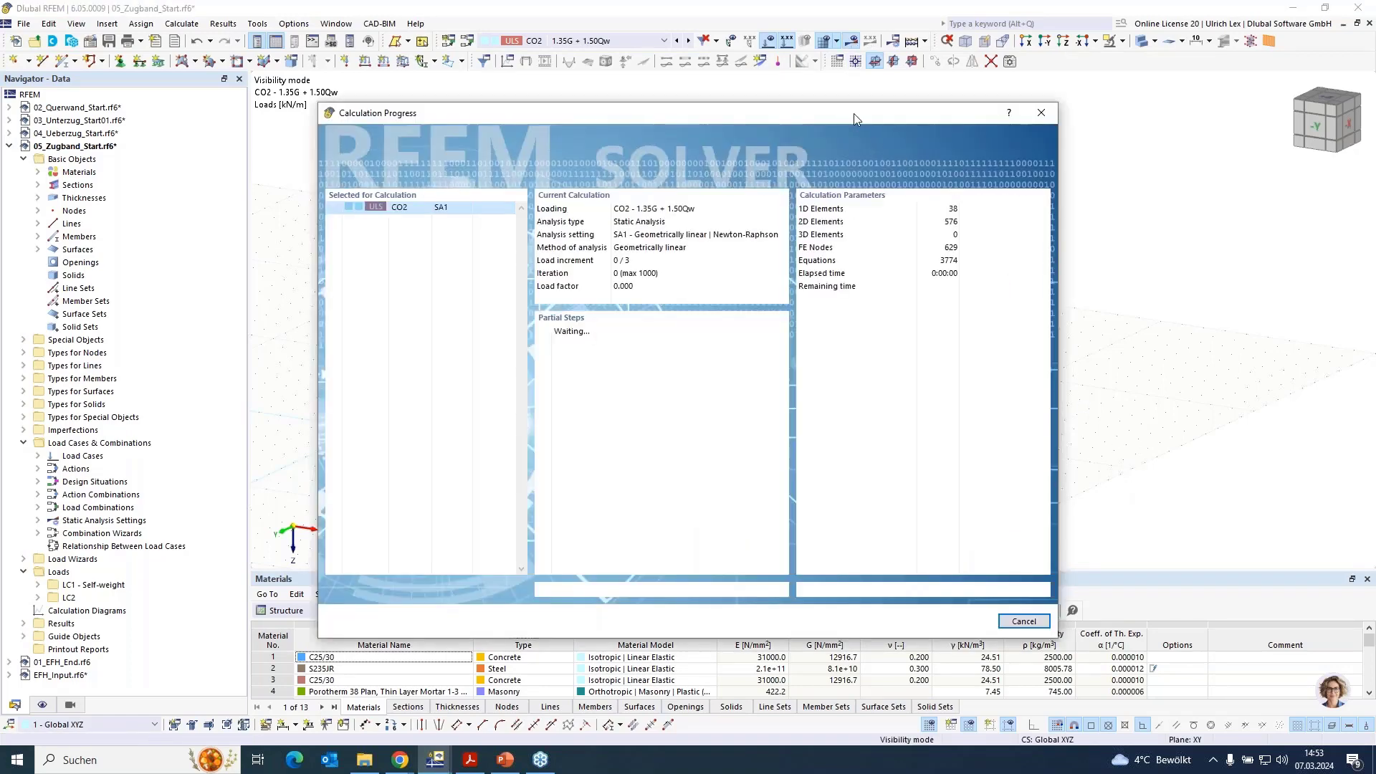
{"action": "left_click_drag", "start_coordinate": [853, 113], "coordinate": [1152, 96]}
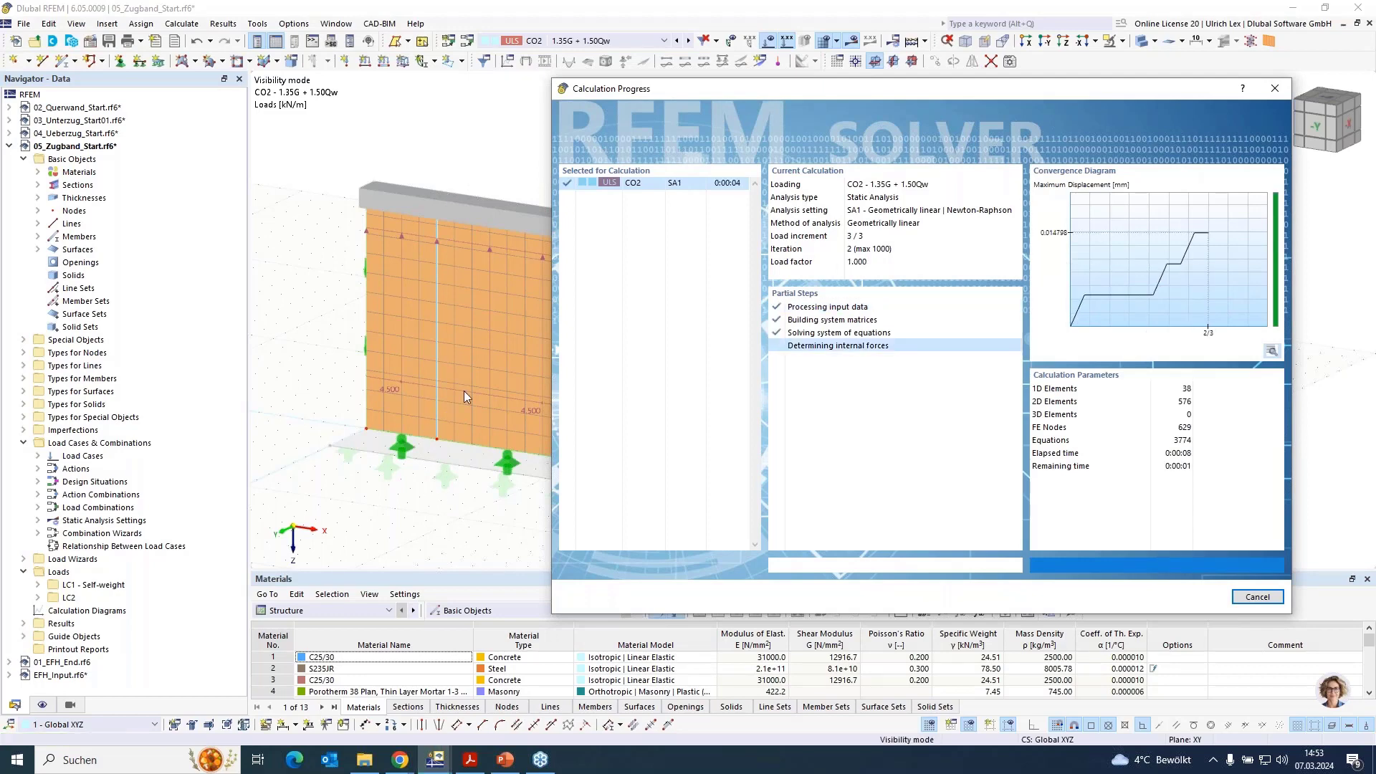
{"action": "scroll", "coordinate": [962, 183], "scroll_direction": "down", "scroll_amount": 3}
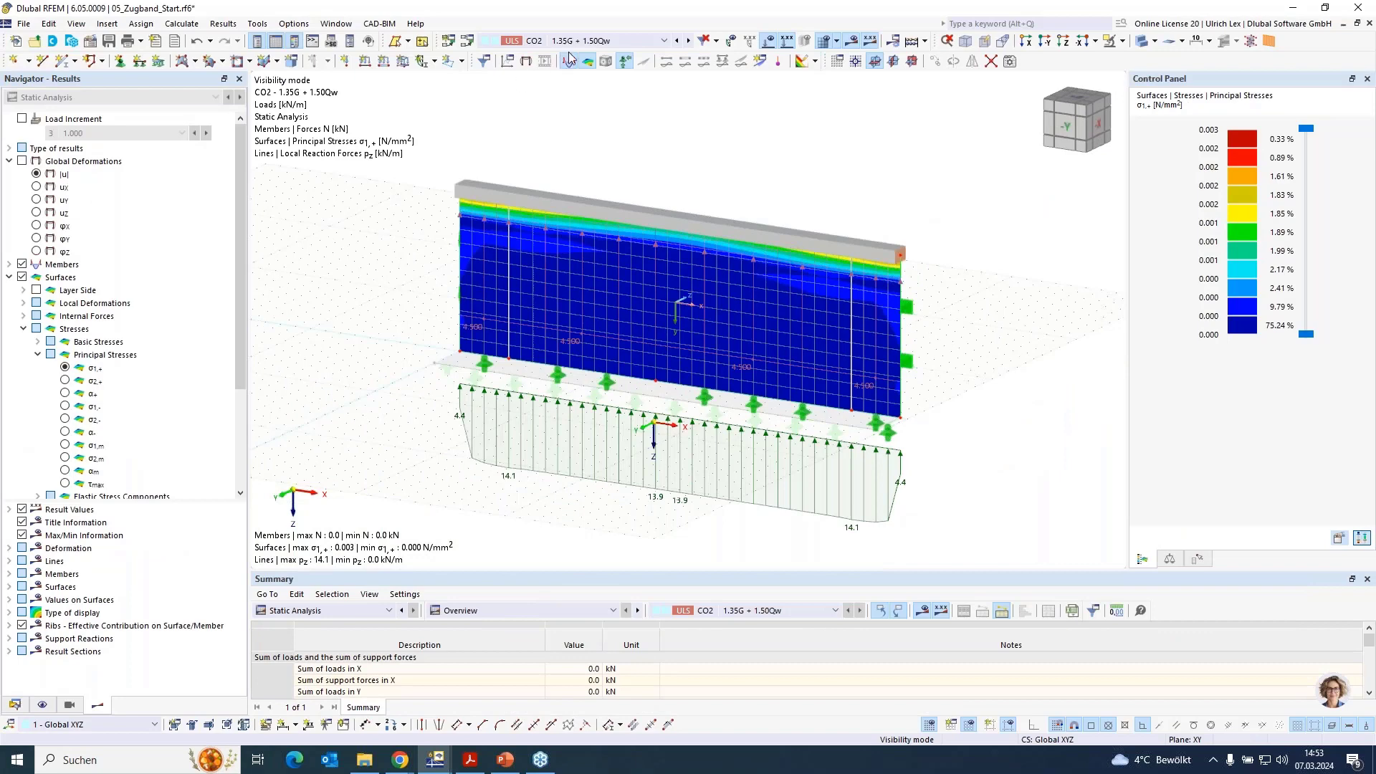
Keep load combination CO2 active and examine the wall's principal stresses and the support reactions along its base.
{"action": "left_click", "coordinate": [595, 41]}
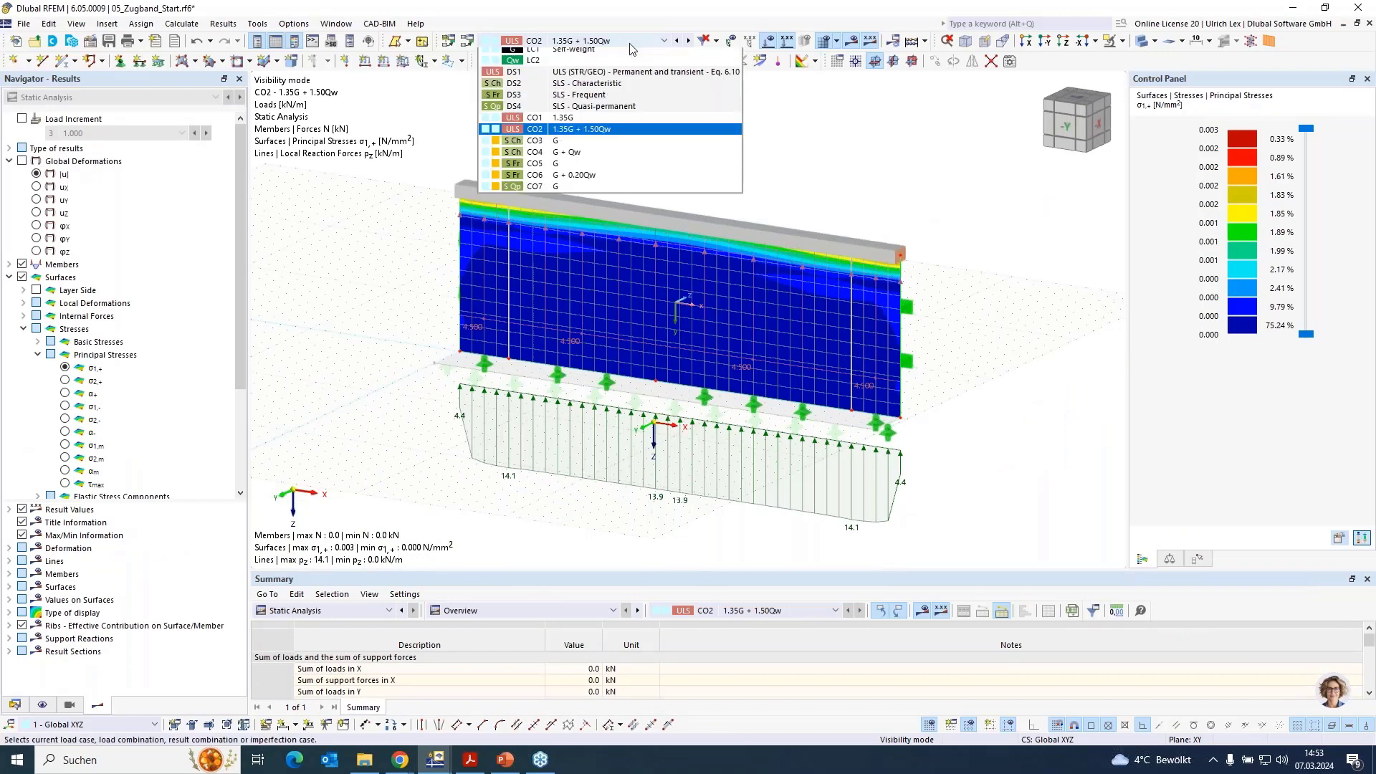
{"action": "left_click", "coordinate": [584, 134]}
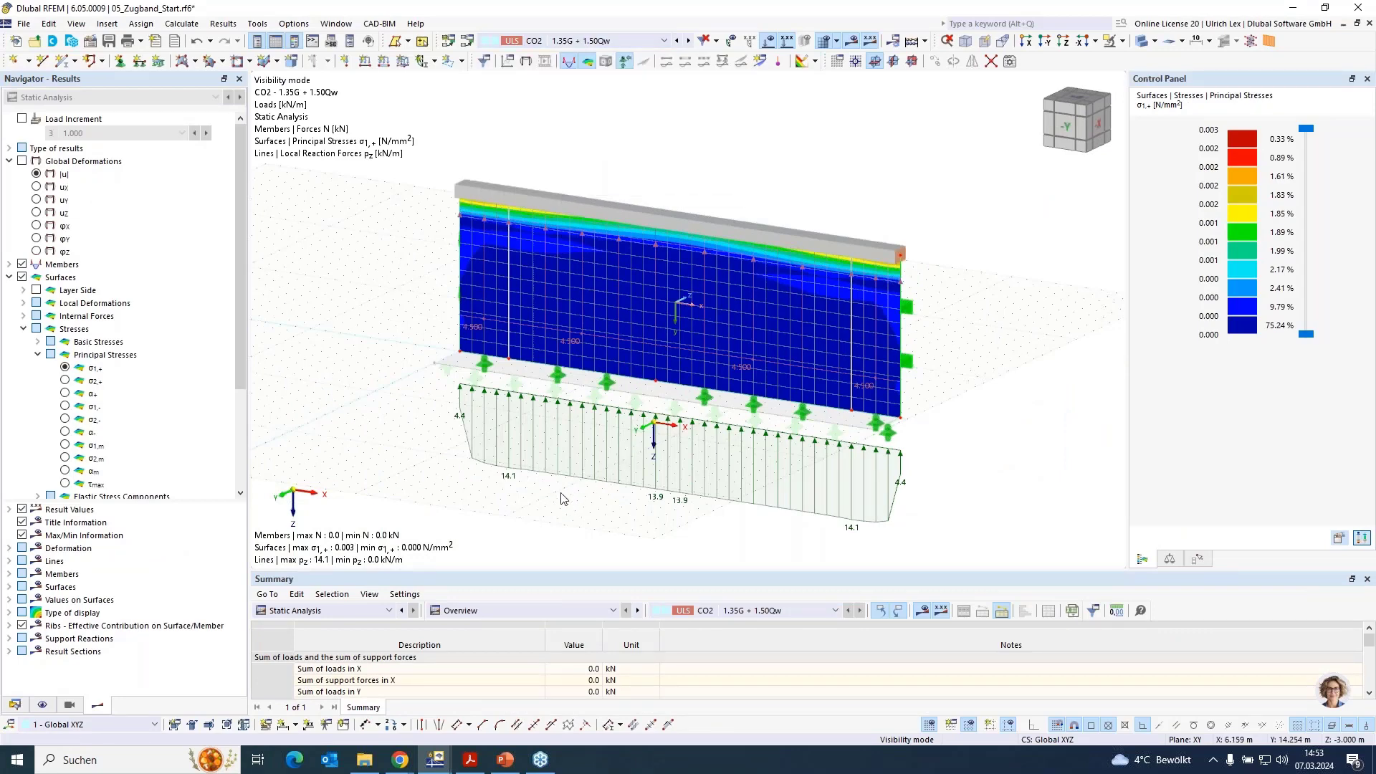
{"action": "middle_click_drag", "start_coordinate": [595, 505], "coordinate": [622, 499], "text": "ctrl"}
{"action": "middle_click_drag", "start_coordinate": [641, 479], "coordinate": [612, 476], "text": "ctrl"}
{"action": "scroll", "coordinate": [958, 279], "scroll_direction": "up", "scroll_amount": 1}
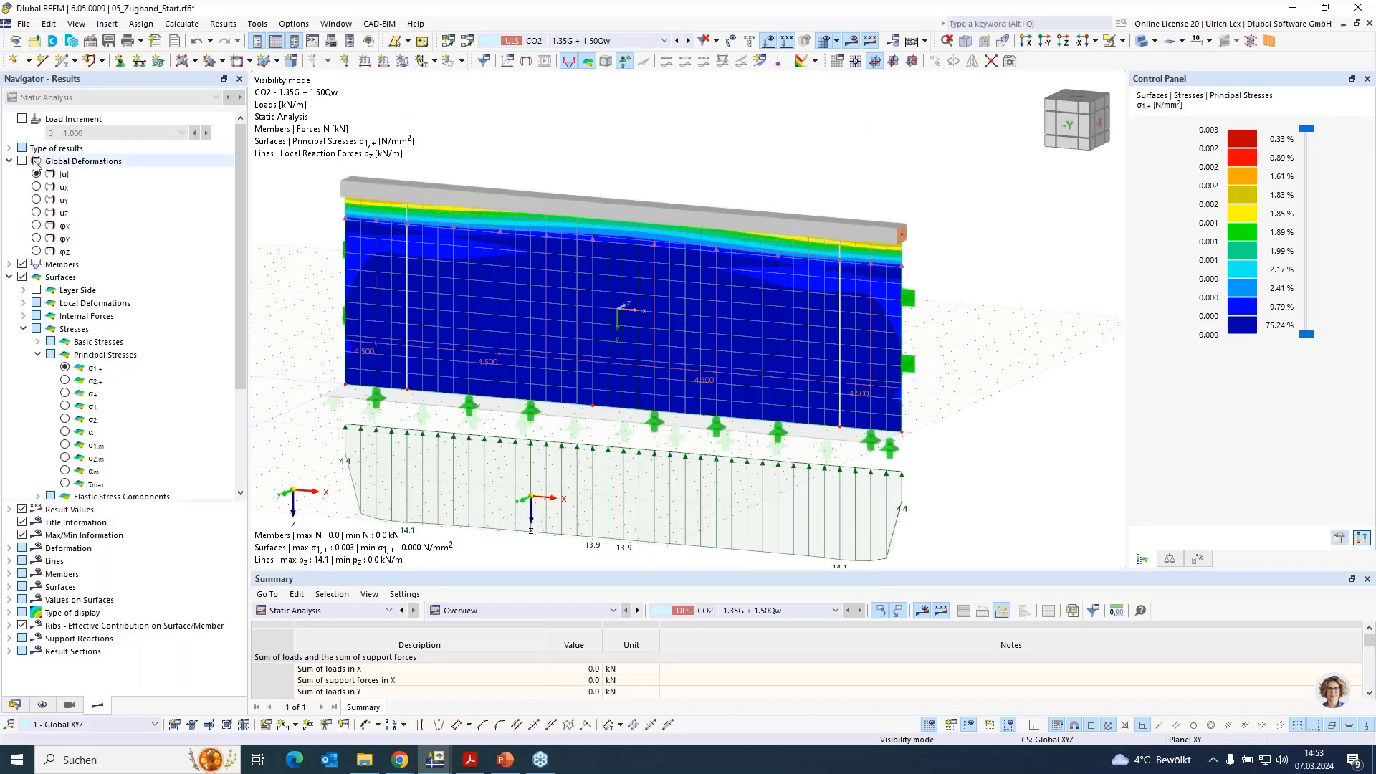
Switch to load case LC2 and display the wall model as a wireframe with its loads.
{"action": "left_click", "coordinate": [599, 40]}
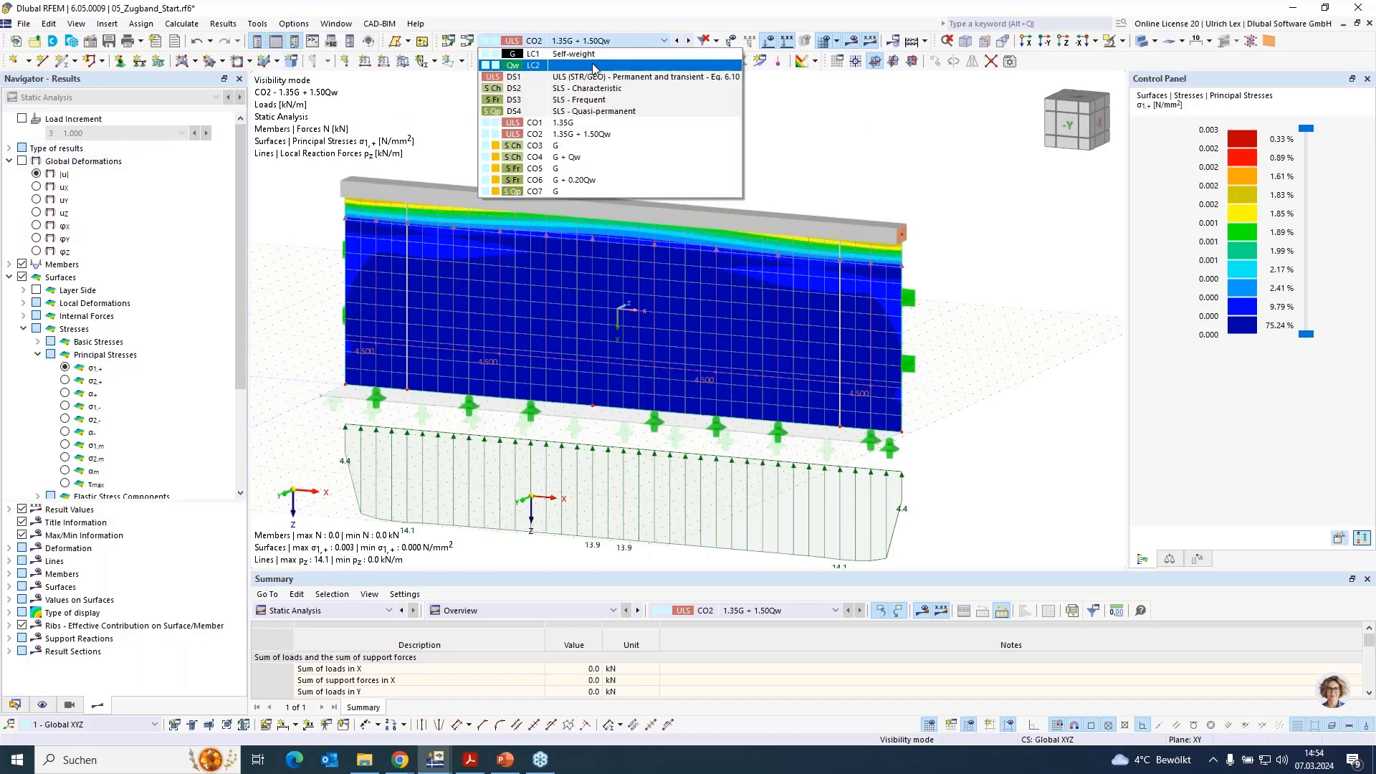
{"action": "left_click", "coordinate": [593, 65]}
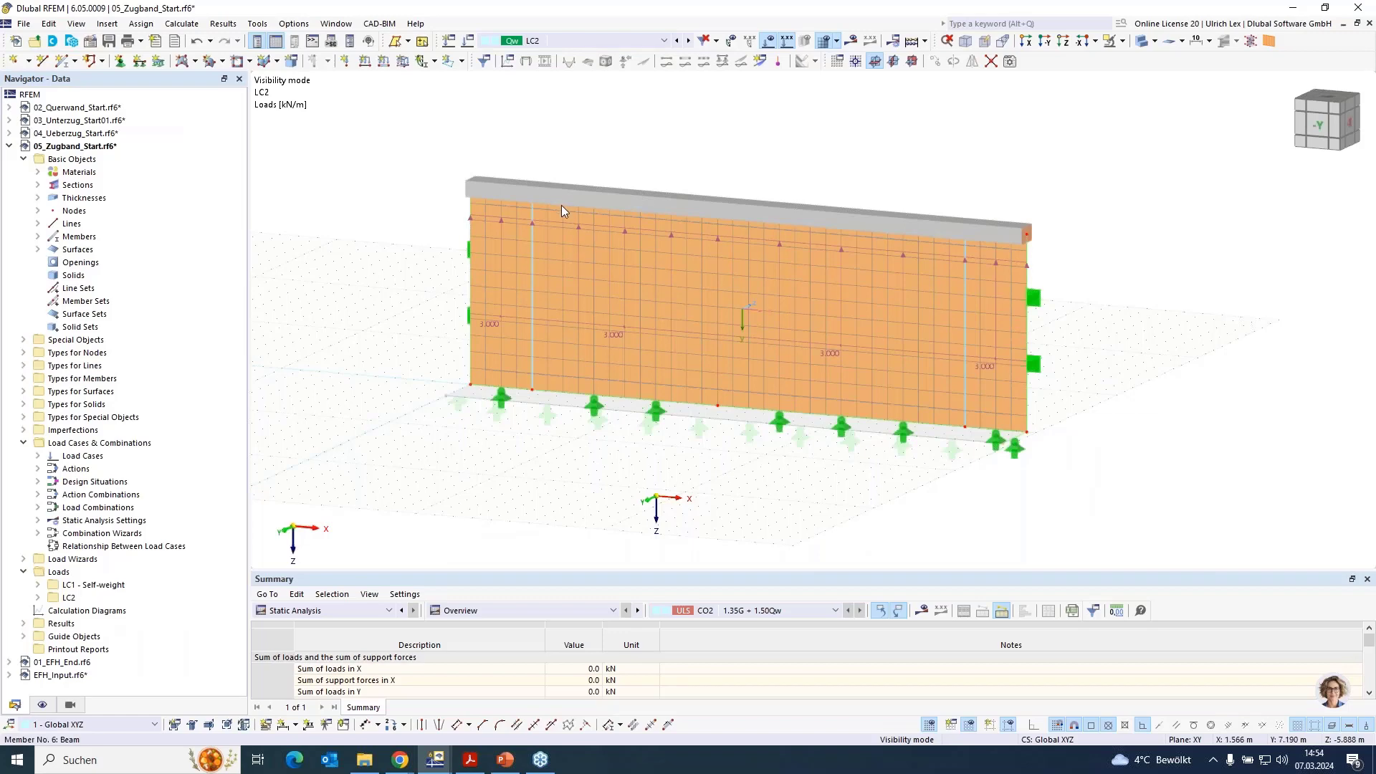
{"action": "scroll", "coordinate": [561, 202], "scroll_direction": "up", "scroll_amount": 3}
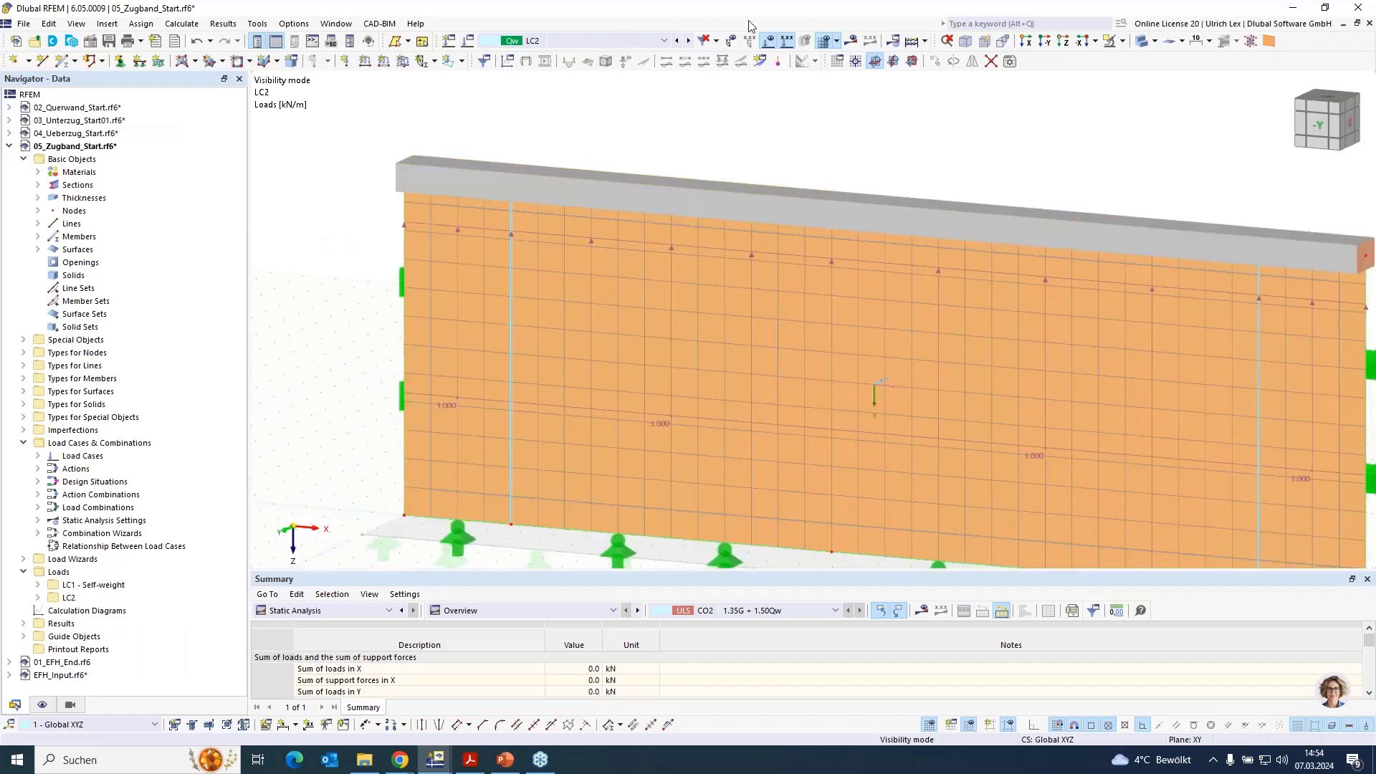
{"action": "left_click", "coordinate": [1141, 41]}
{"action": "left_click", "coordinate": [1141, 41]}
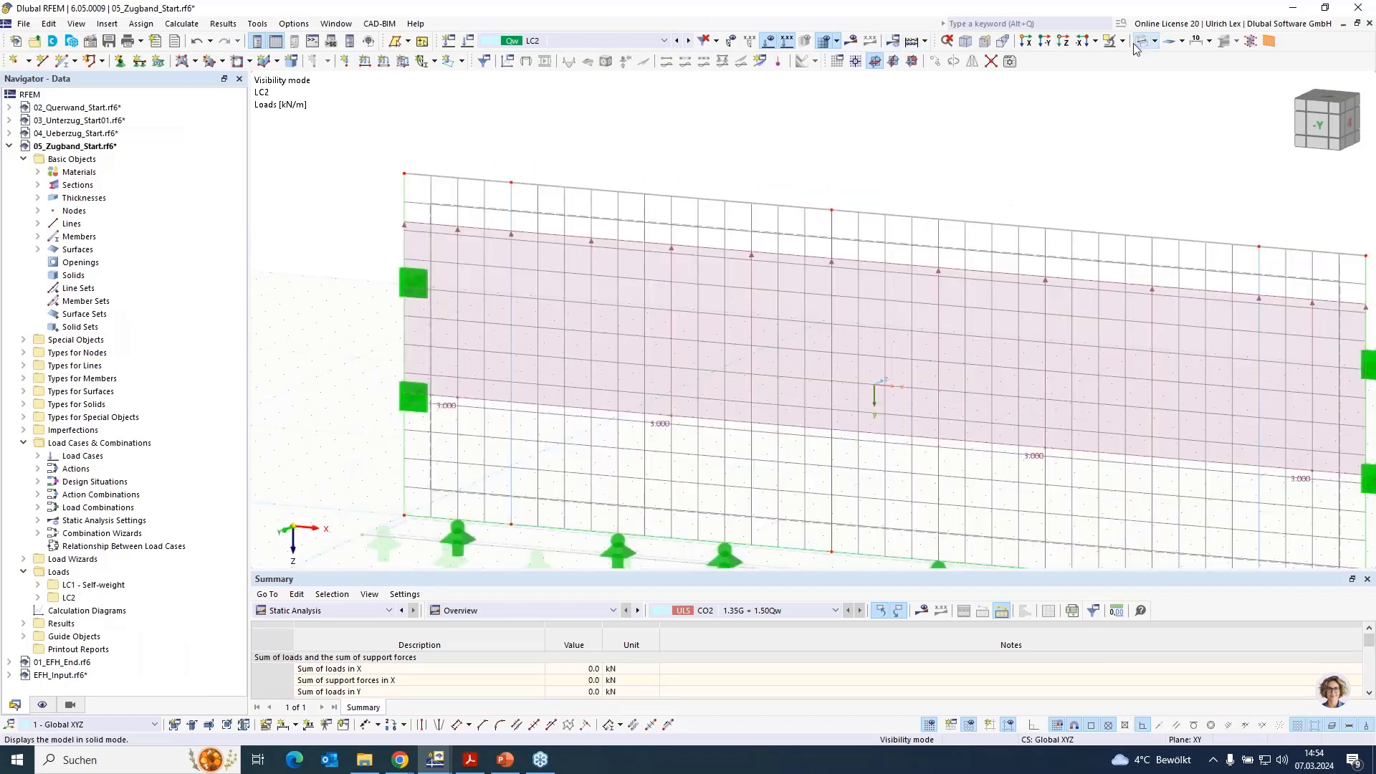
Review the member type and section definition of tension member No. 7.
{"action": "double_click", "coordinate": [512, 222]}
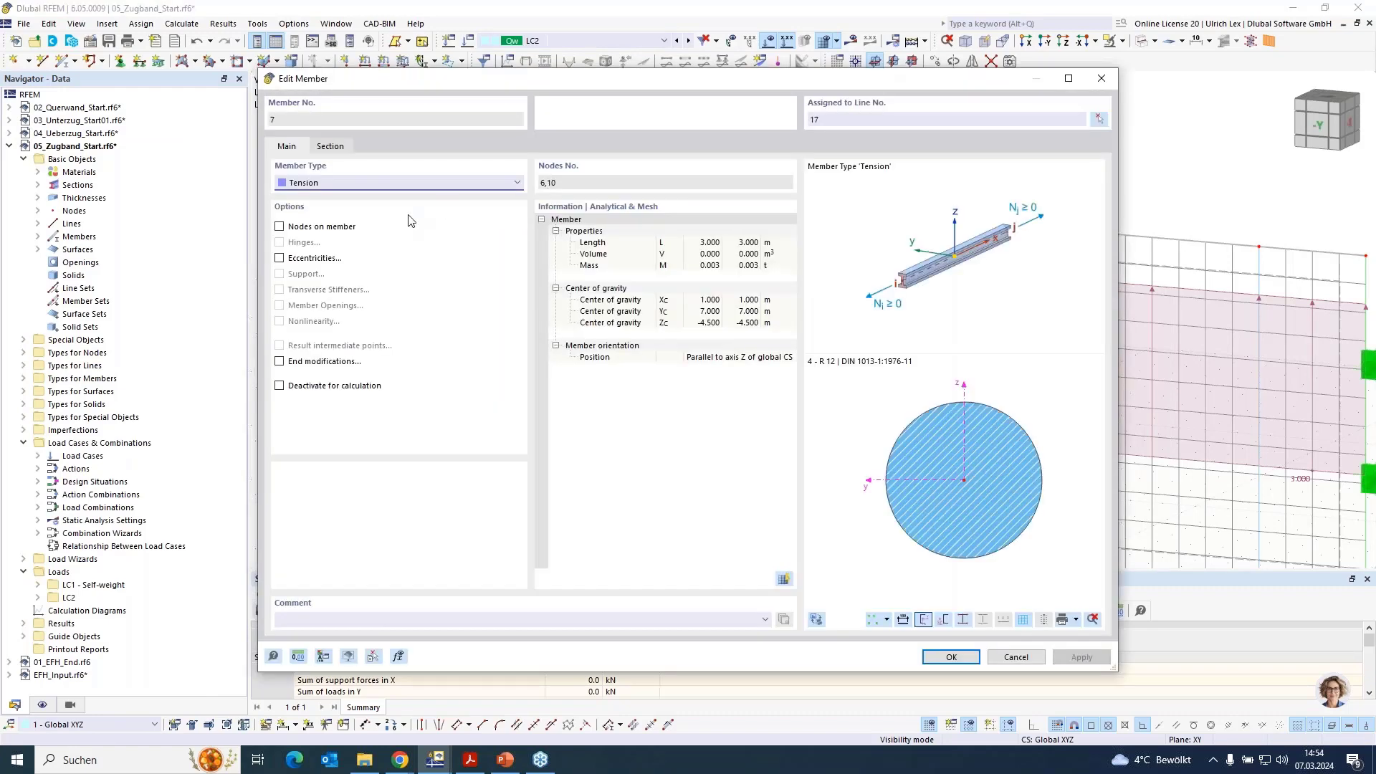
{"action": "left_click", "coordinate": [328, 147]}
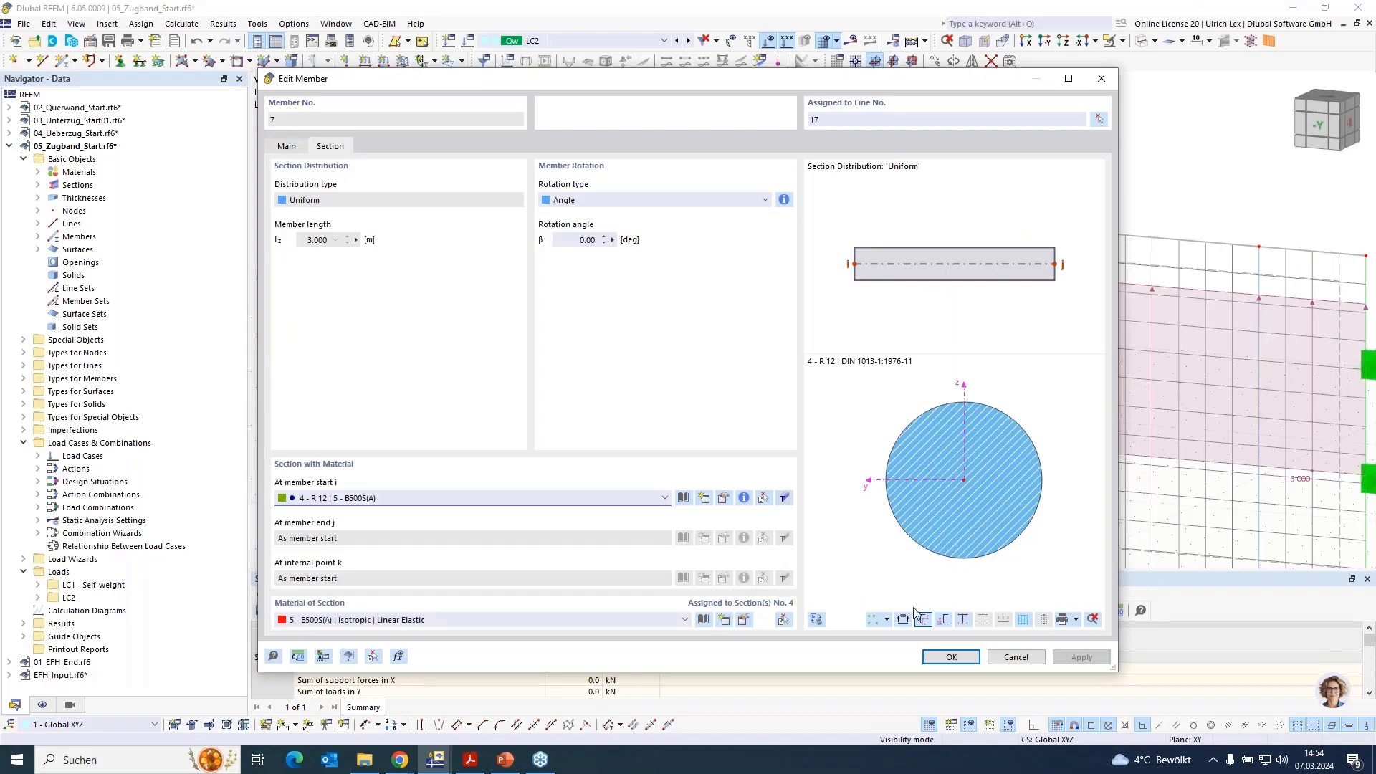
{"action": "left_click", "coordinate": [950, 657]}
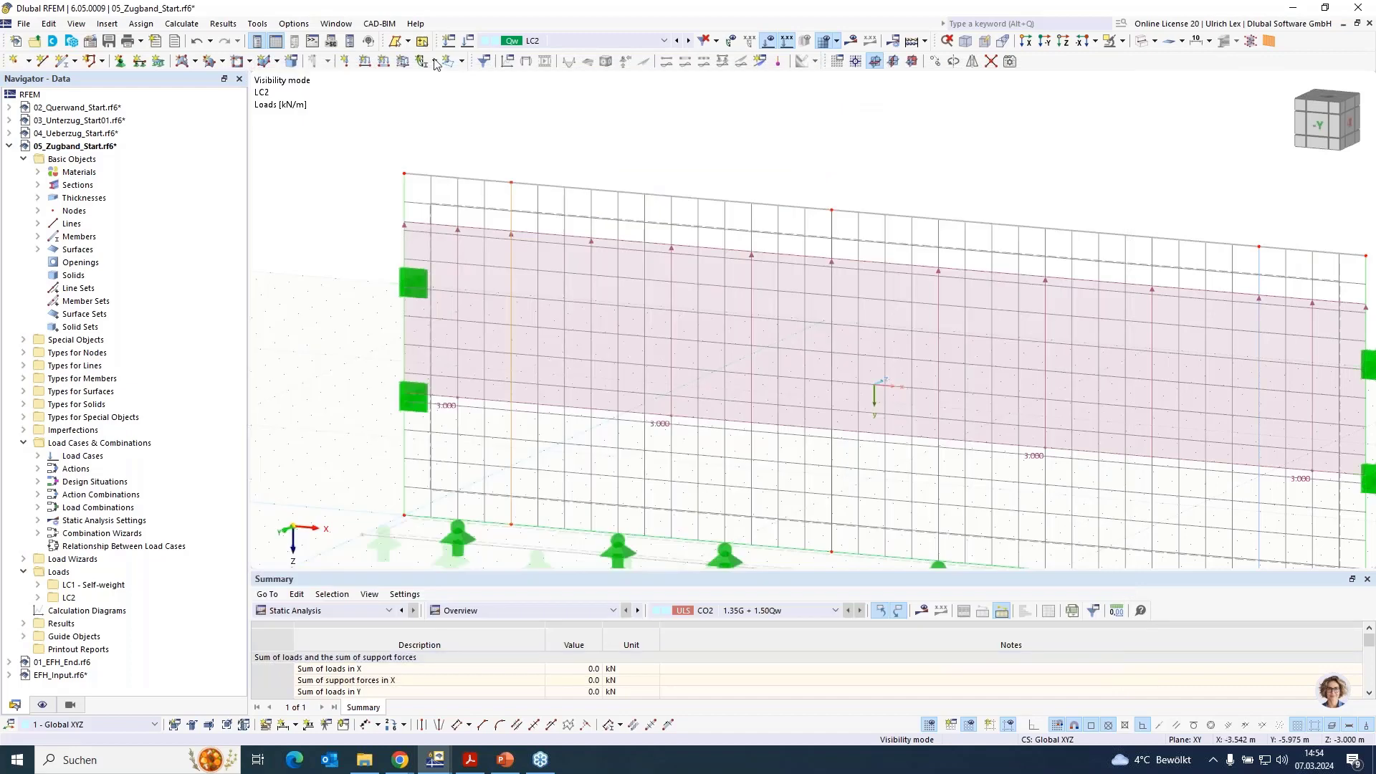
Calculate load case LC2 and examine the resulting wall stresses and line support reactions.
{"action": "left_click", "coordinate": [568, 41]}
{"action": "left_click", "coordinate": [566, 39]}
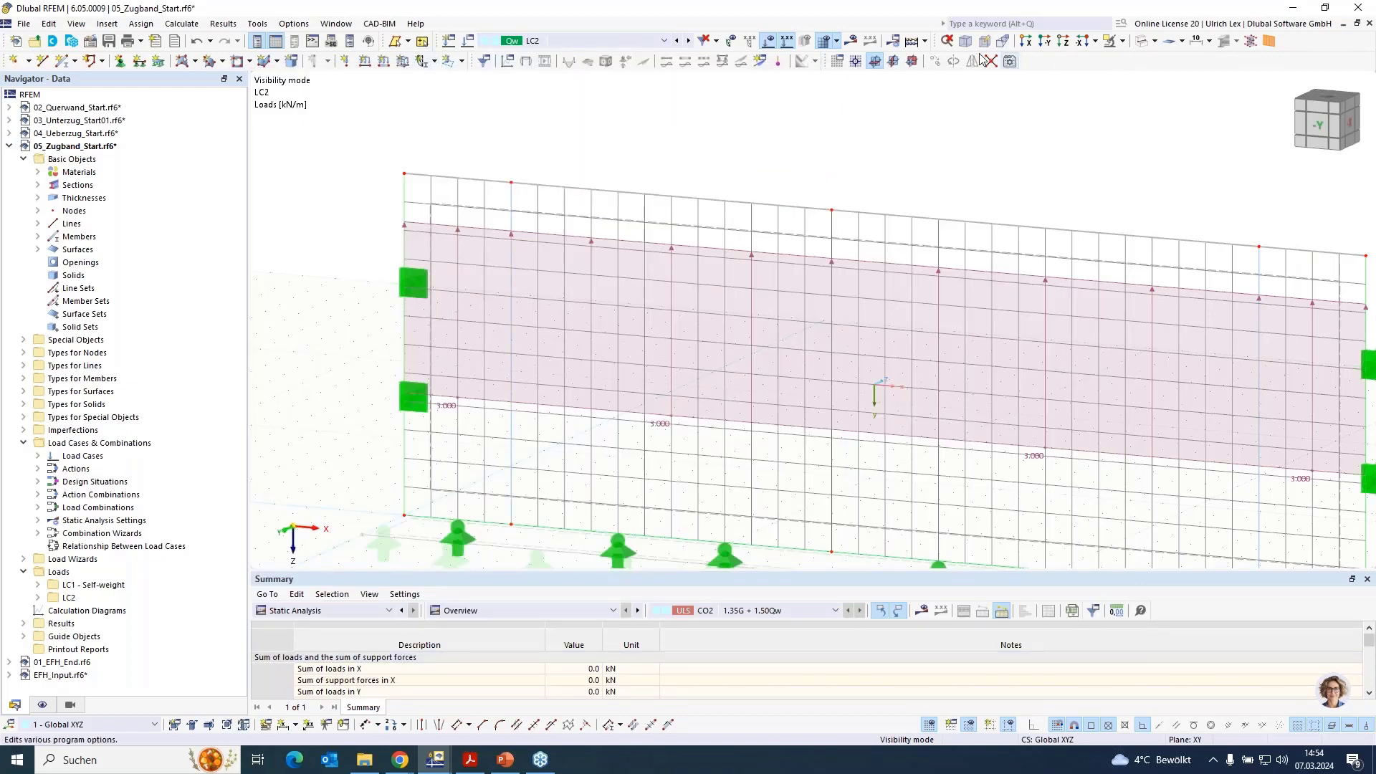
{"action": "left_click", "coordinate": [861, 44]}
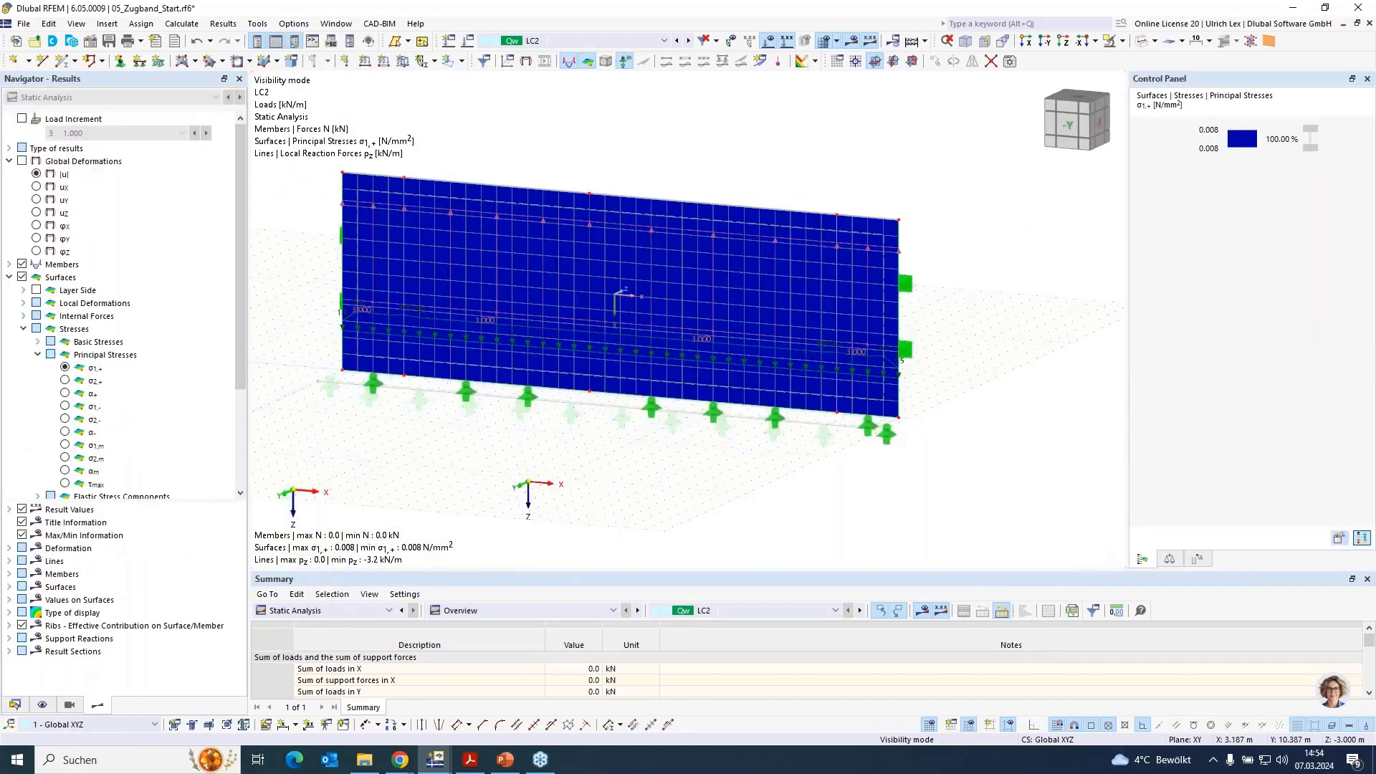
{"action": "scroll", "coordinate": [462, 436], "scroll_direction": "up", "scroll_amount": 1}
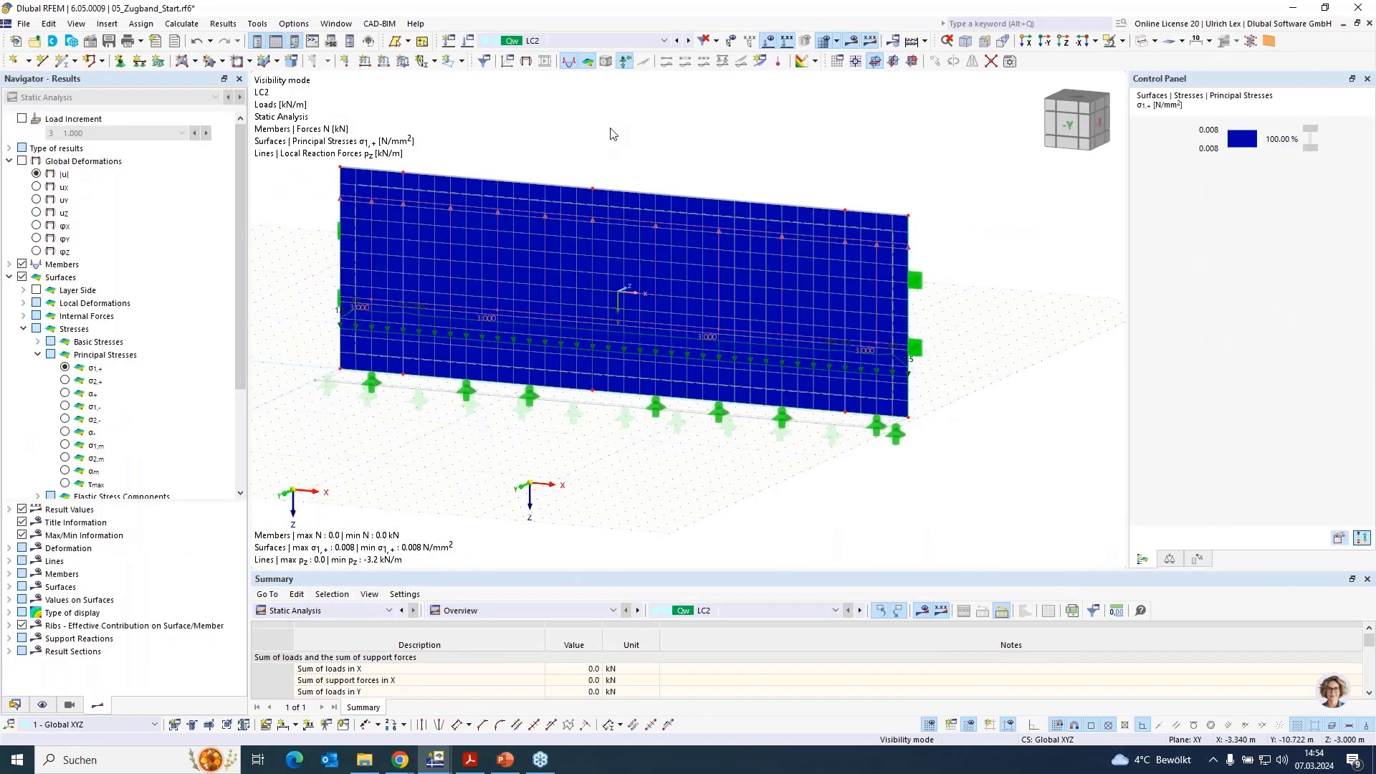
{"action": "scroll", "coordinate": [861, 369], "scroll_direction": "down", "scroll_amount": 1}
{"action": "scroll", "coordinate": [729, 152], "scroll_direction": "up", "scroll_amount": 2}
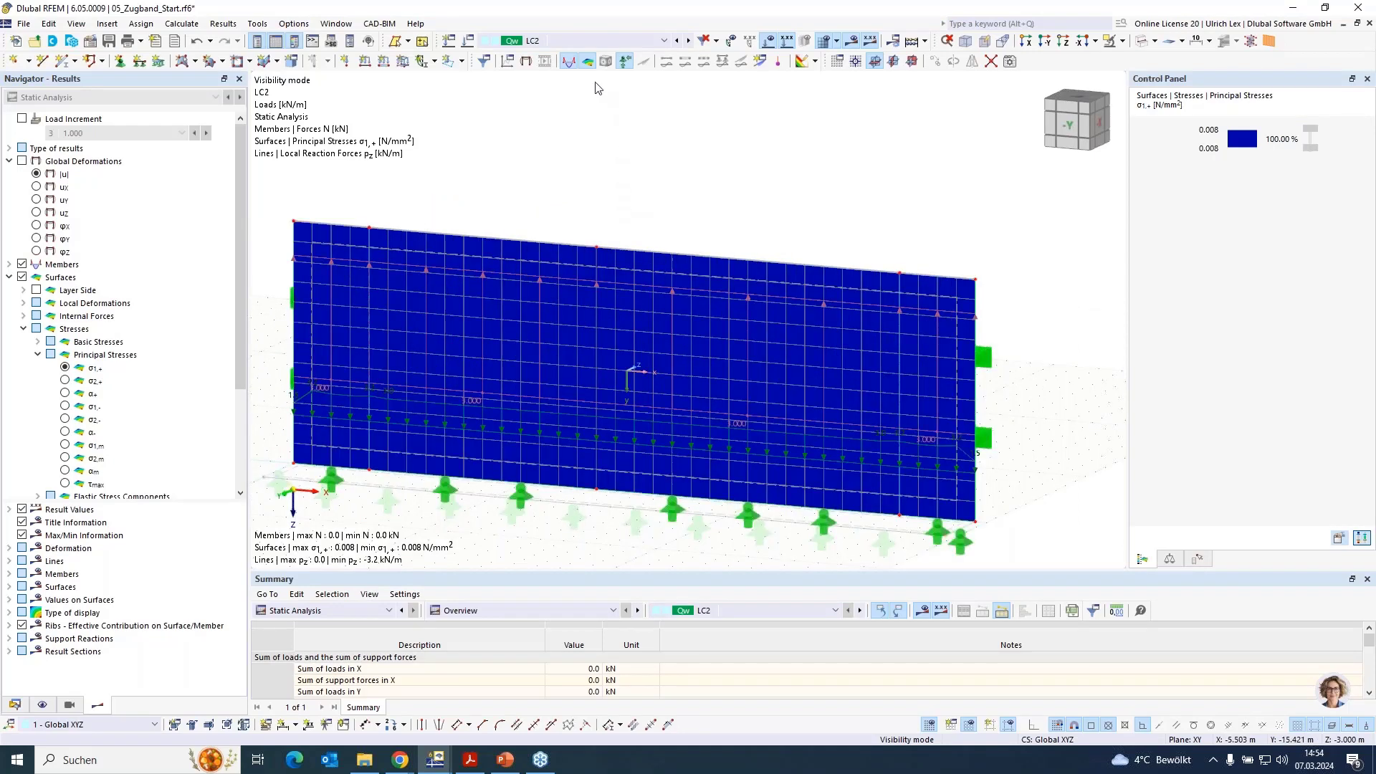
Switch to the second RFEM window and bring up the finished model 05_Zugband_End.
{"action": "mouse_move", "coordinate": [446, 753]}
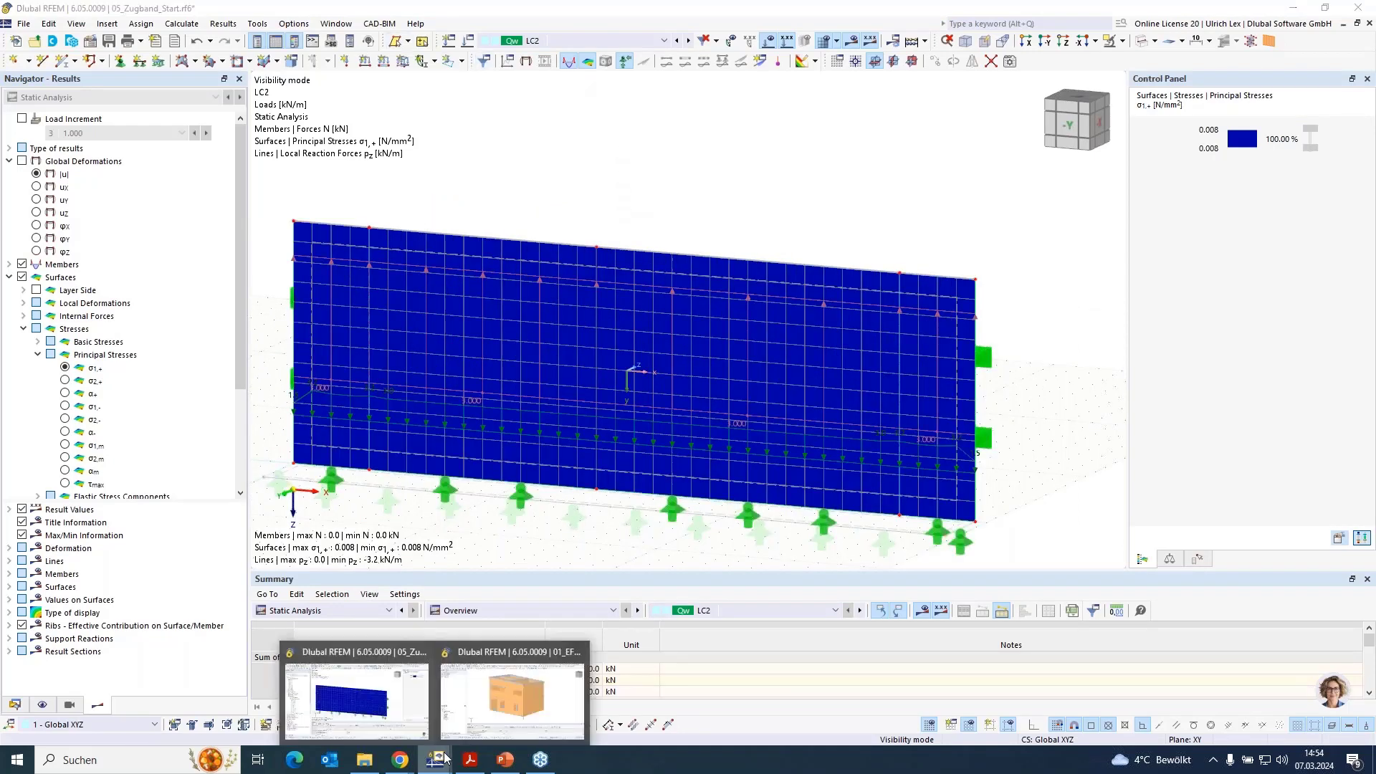
{"action": "left_click", "coordinate": [495, 712]}
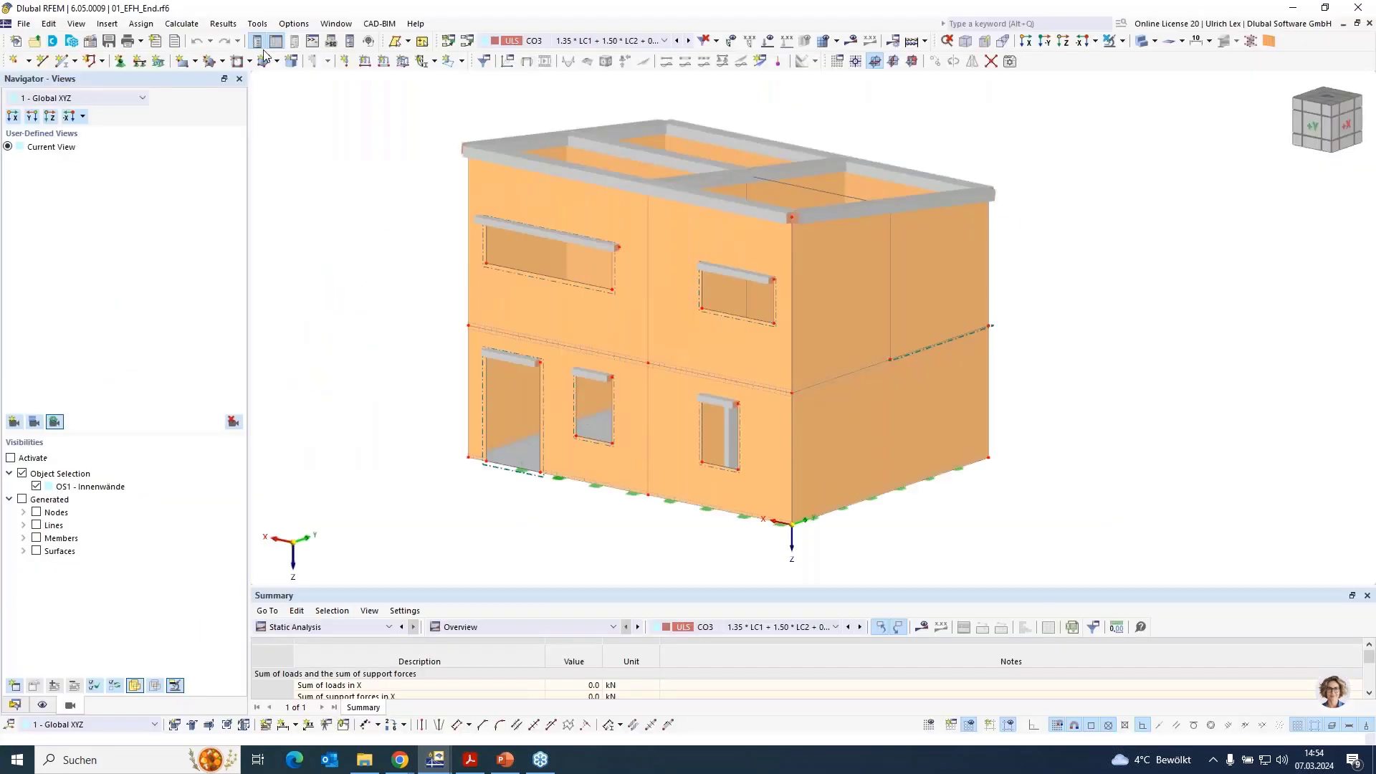
{"action": "left_click", "coordinate": [343, 26]}
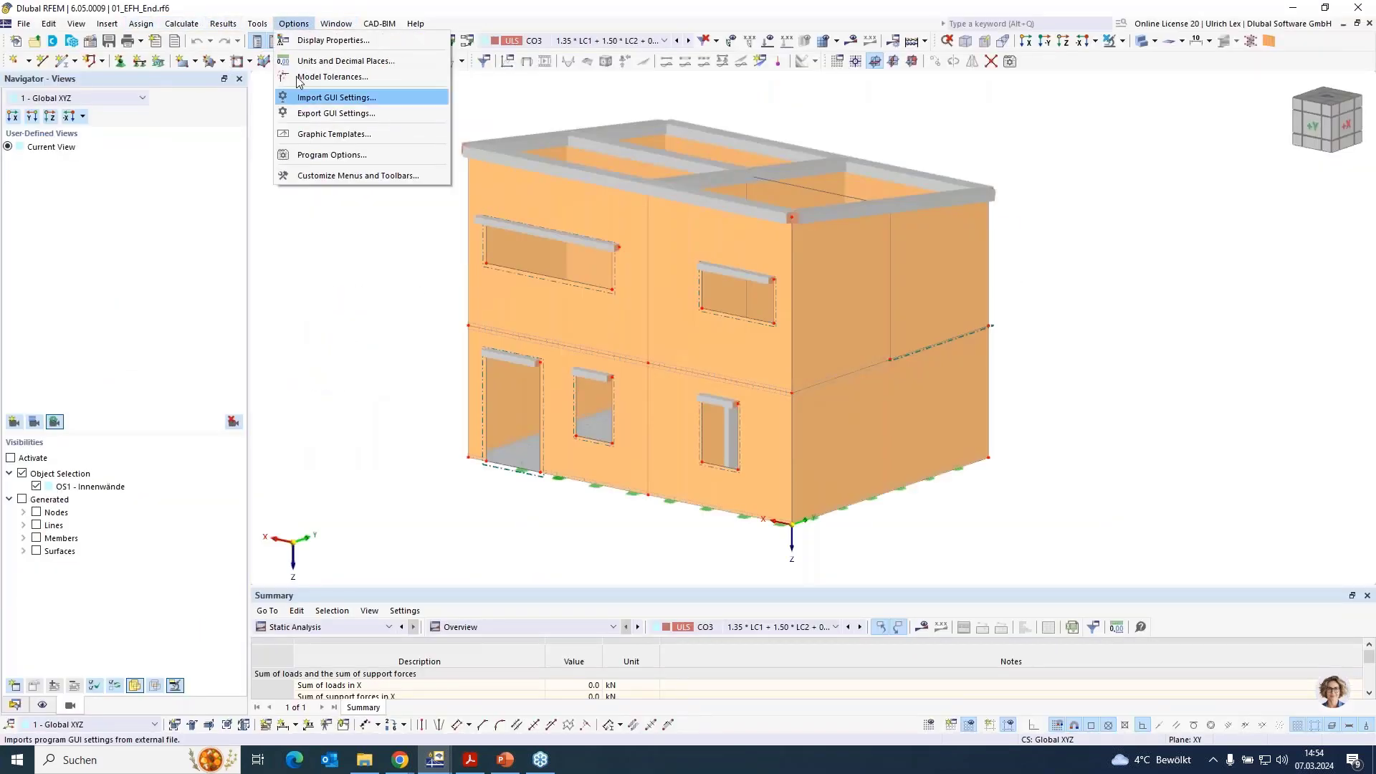
{"action": "left_click", "coordinate": [427, 250]}
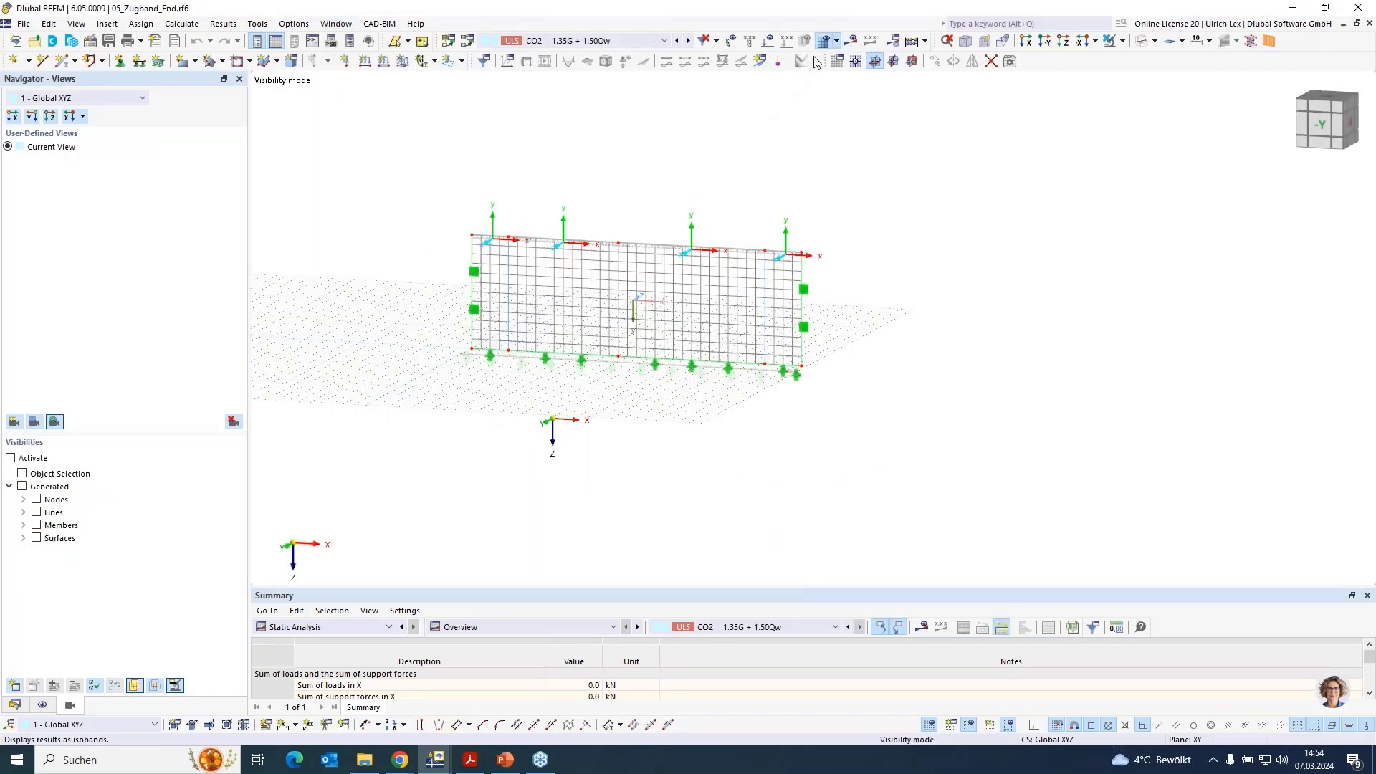
Show the CO2 results of the finished model and examine the ring beam's deformation and the support reactions.
{"action": "left_click", "coordinate": [852, 42]}
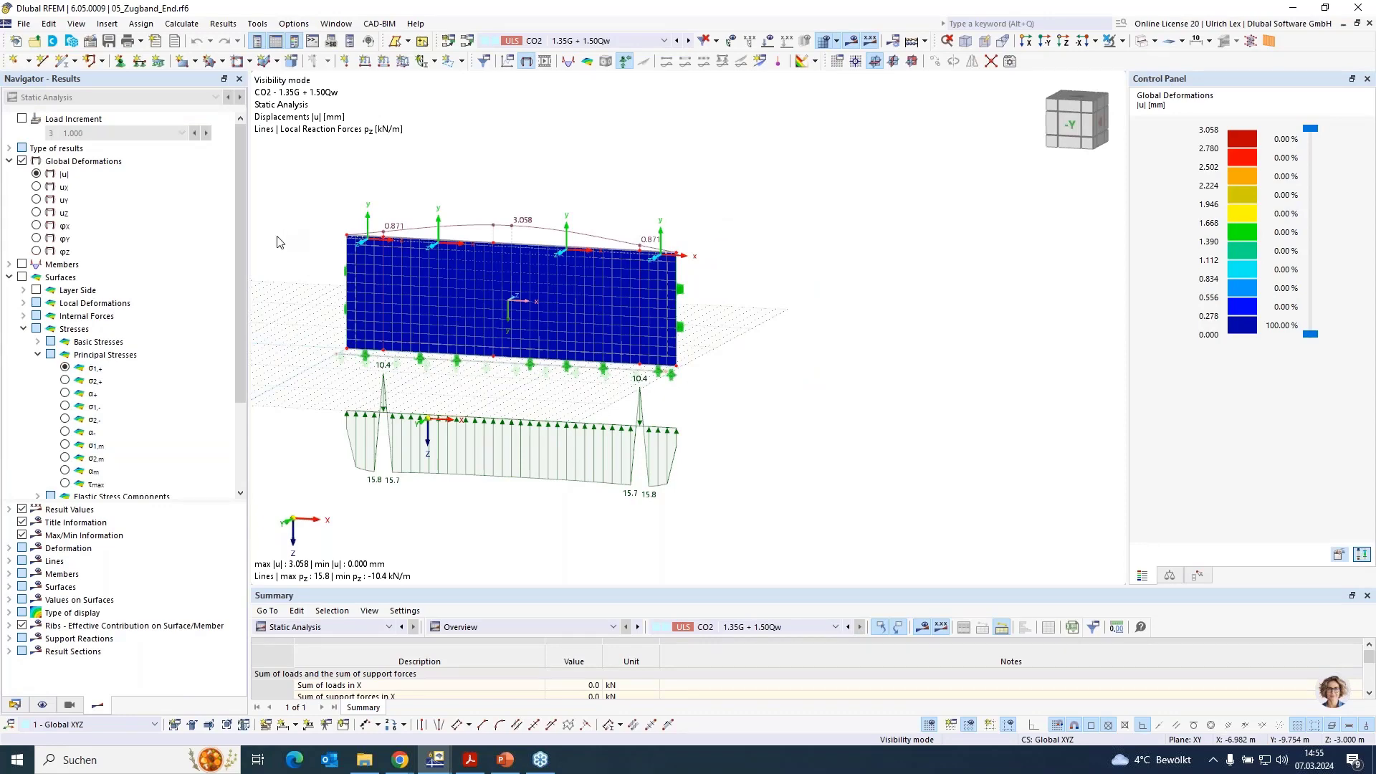
{"action": "scroll", "coordinate": [279, 243], "scroll_direction": "up", "scroll_amount": 5}
{"action": "scroll", "coordinate": [431, 174], "scroll_direction": "down", "scroll_amount": 2}
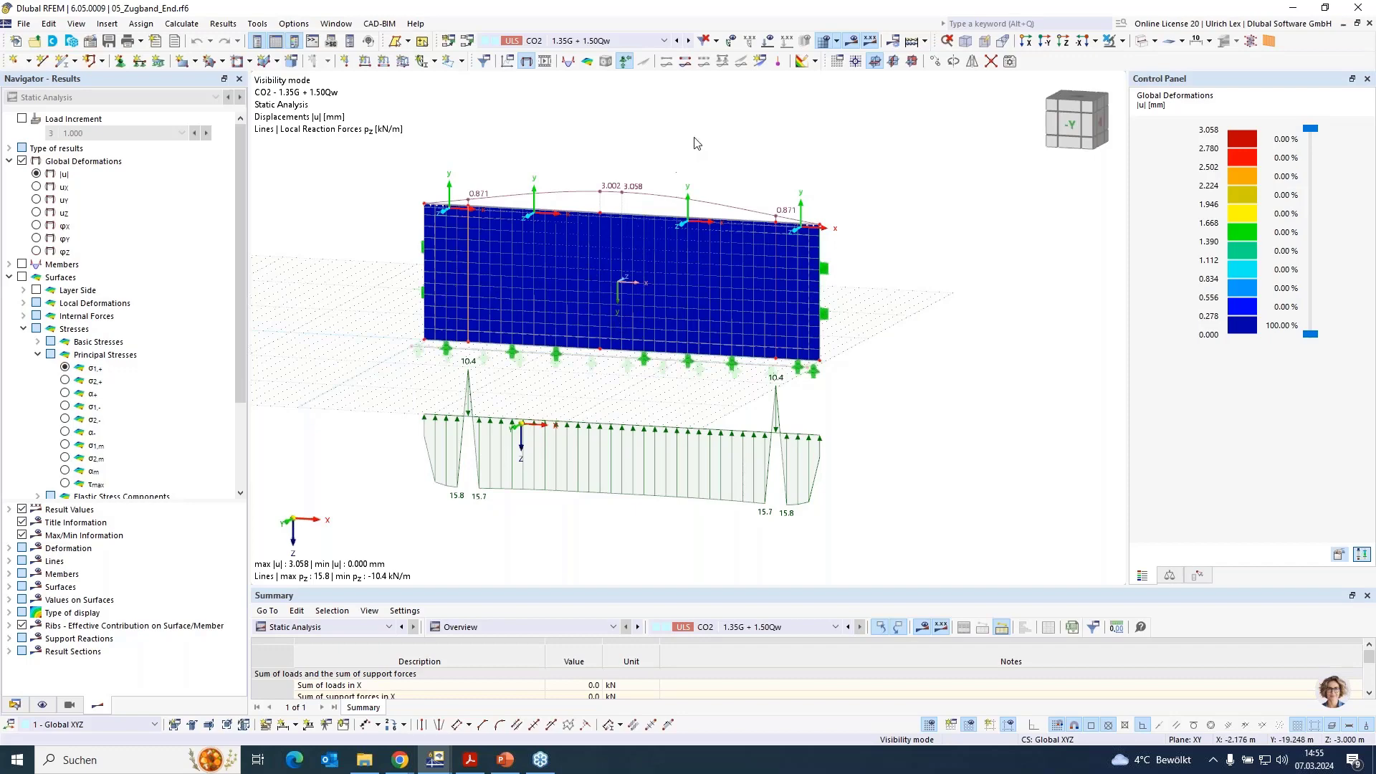
{"action": "scroll", "coordinate": [709, 139], "scroll_direction": "up", "scroll_amount": 2}
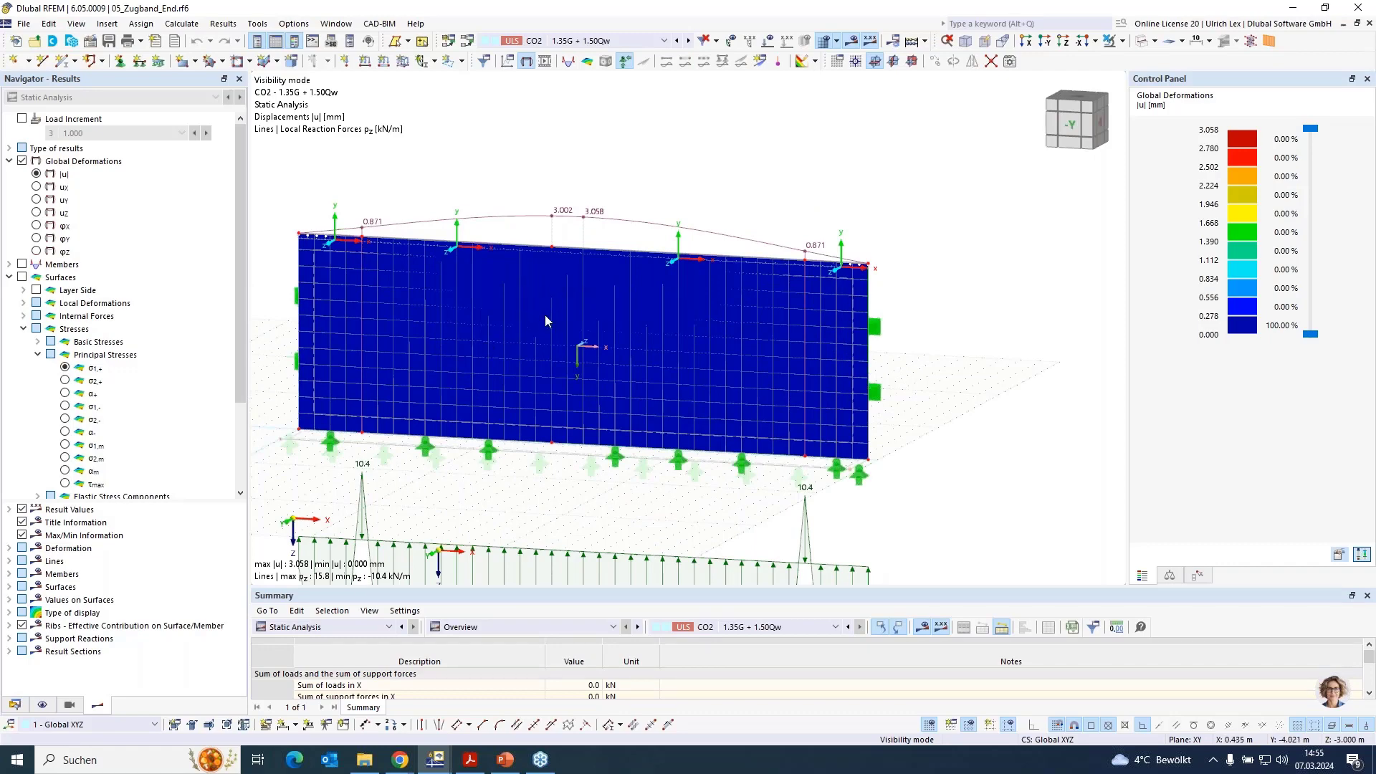
Hide the results and review the conditions of line hinge No. 2 along the wall's upper edge.
{"action": "left_click", "coordinate": [854, 43]}
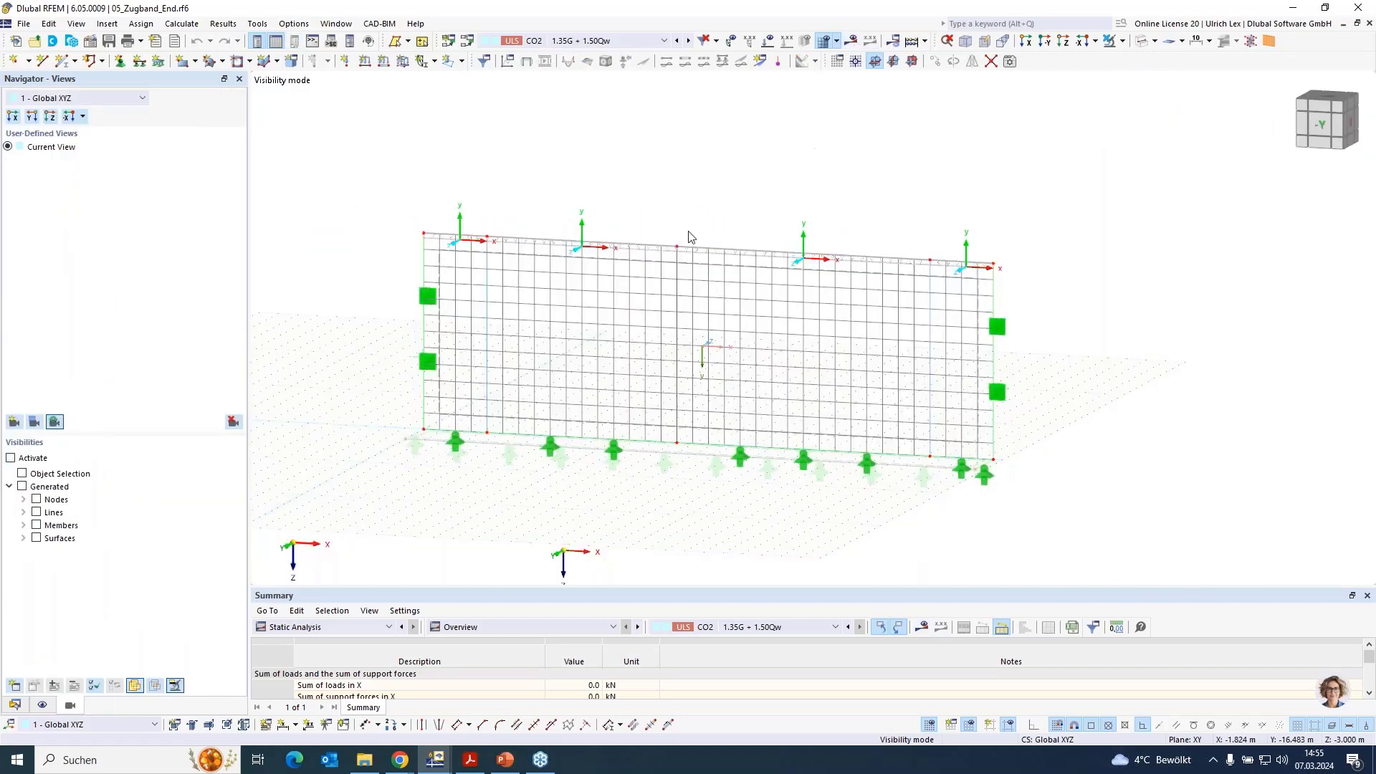
{"action": "scroll", "coordinate": [677, 244], "scroll_direction": "up", "scroll_amount": 5}
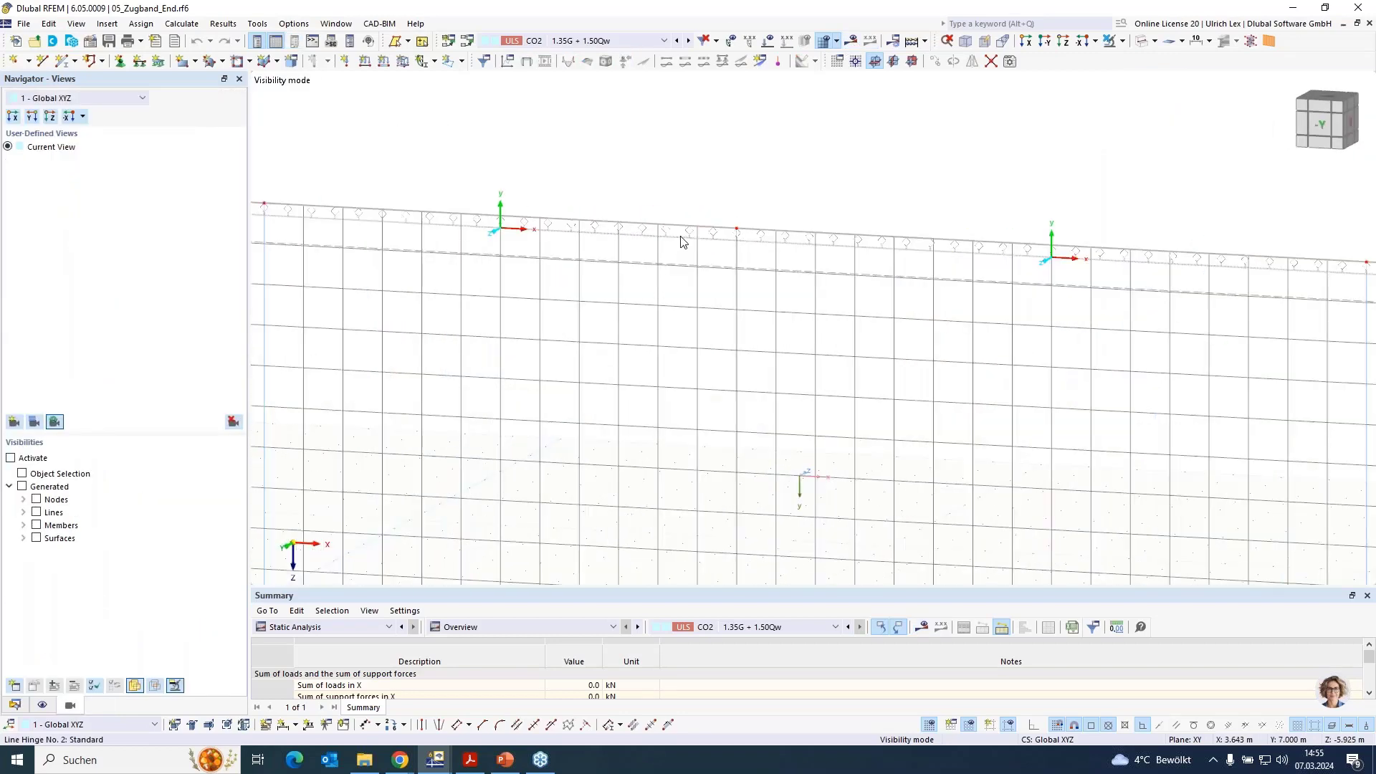
{"action": "mouse_move", "coordinate": [683, 241]}
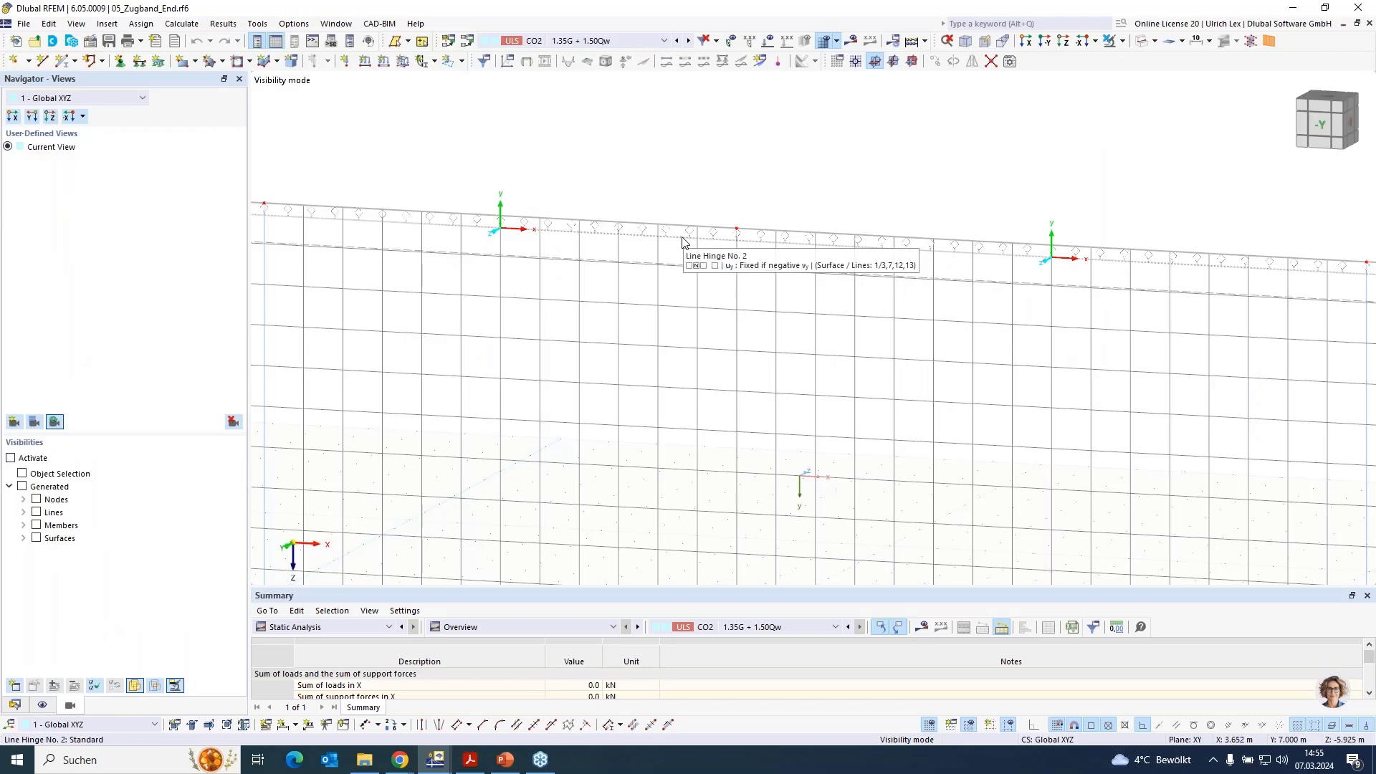
{"action": "left_click", "coordinate": [684, 242]}
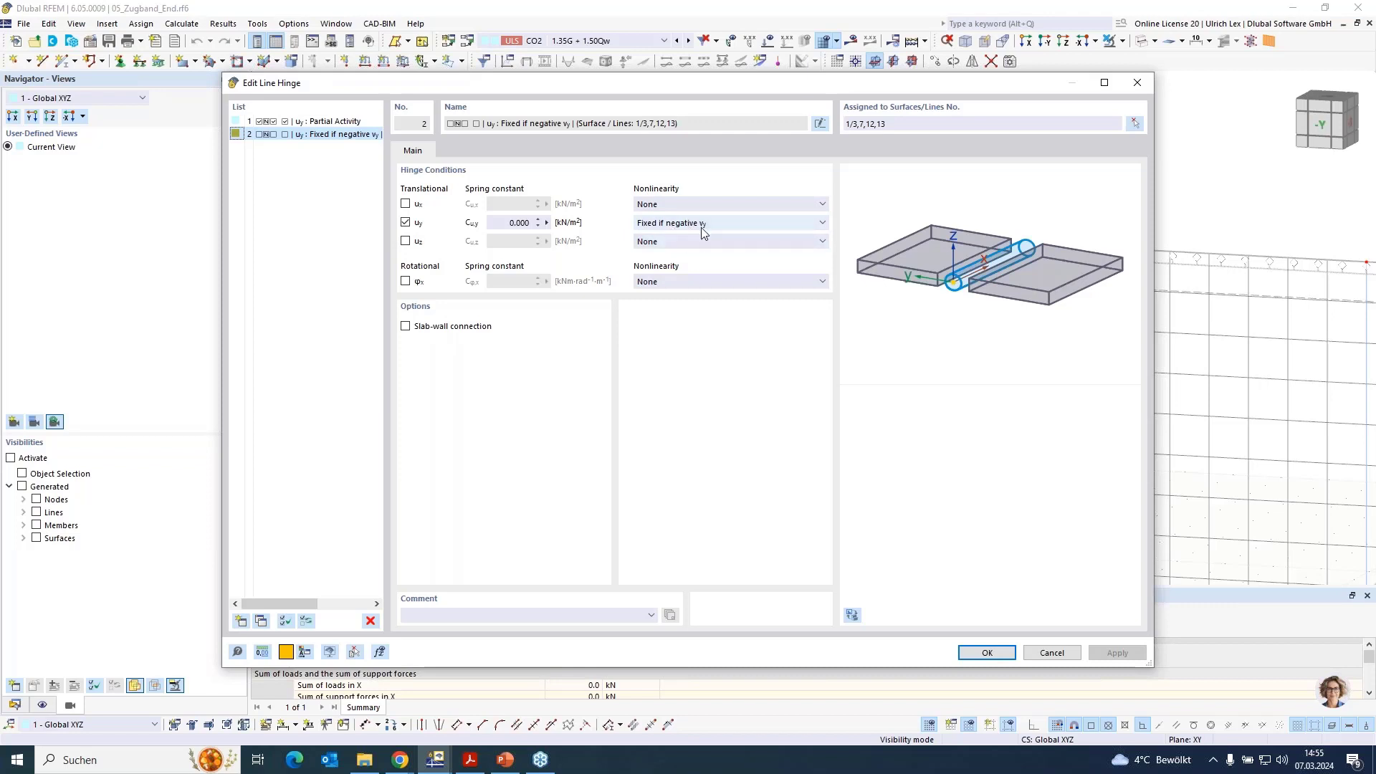
{"action": "left_click", "coordinate": [1052, 653]}
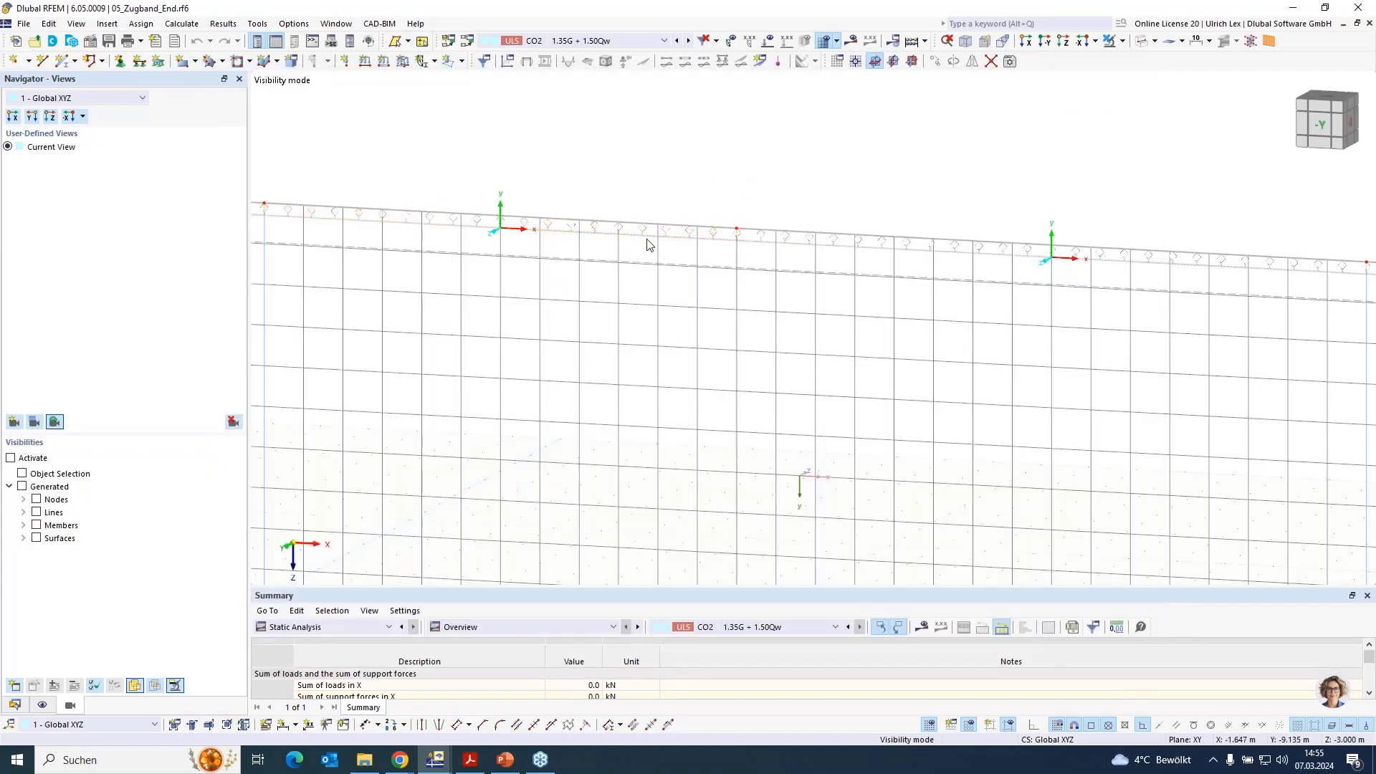
Redisplay the CO2 results with the model in solid mode and inspect the ring beam, tension members and base reactions.
{"action": "scroll", "coordinate": [868, 242], "scroll_direction": "down", "scroll_amount": 3}
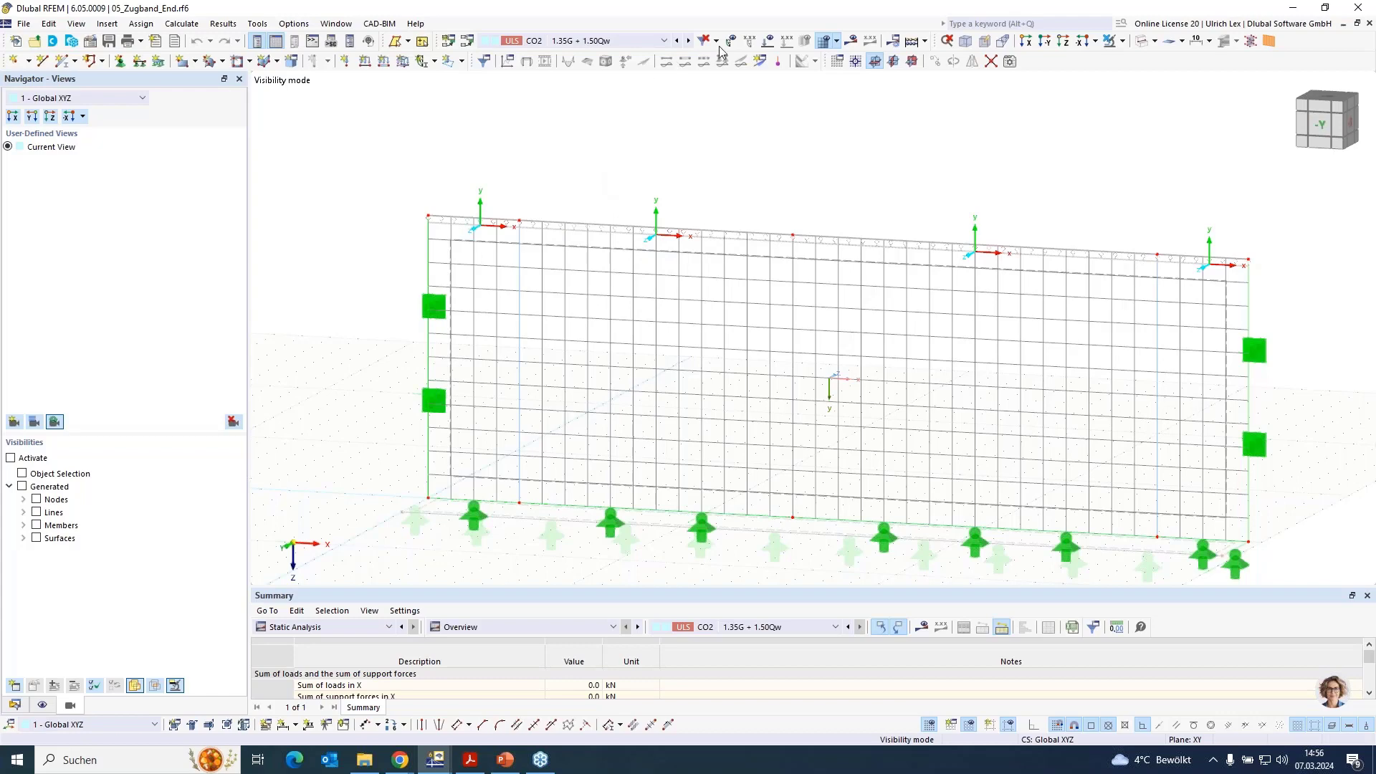
{"action": "left_click", "coordinate": [857, 45]}
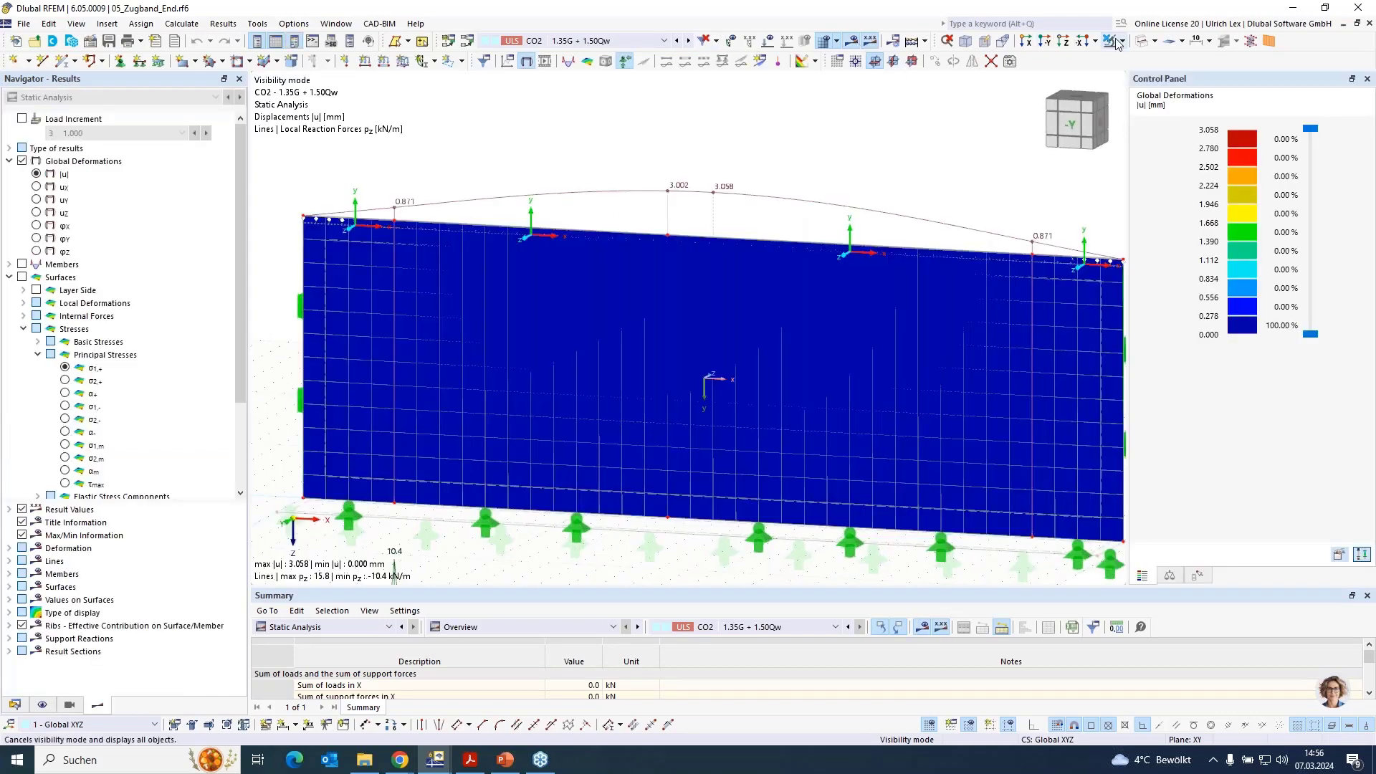
{"action": "left_click", "coordinate": [1141, 43]}
{"action": "scroll", "coordinate": [695, 155], "scroll_direction": "down", "scroll_amount": 2}
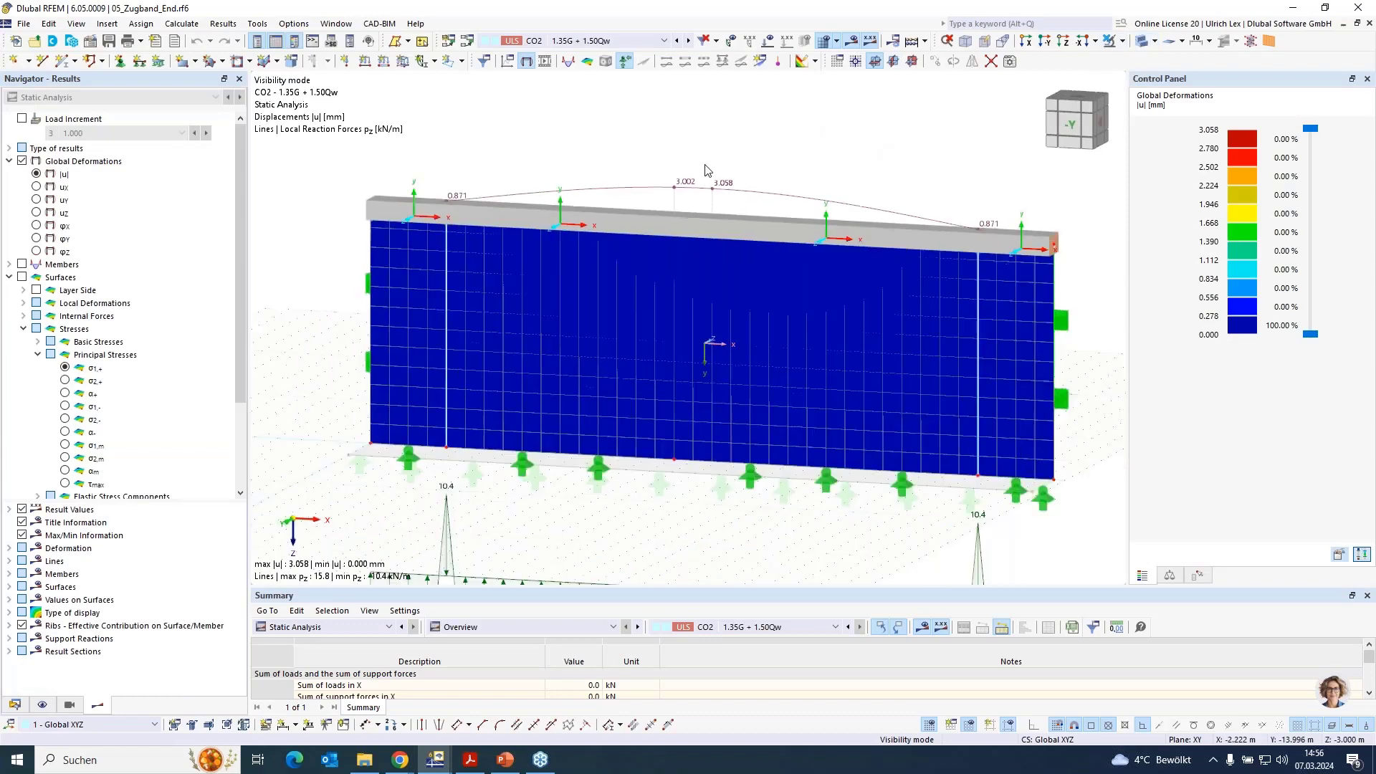
{"action": "scroll", "coordinate": [696, 156], "scroll_direction": "down", "scroll_amount": 1}
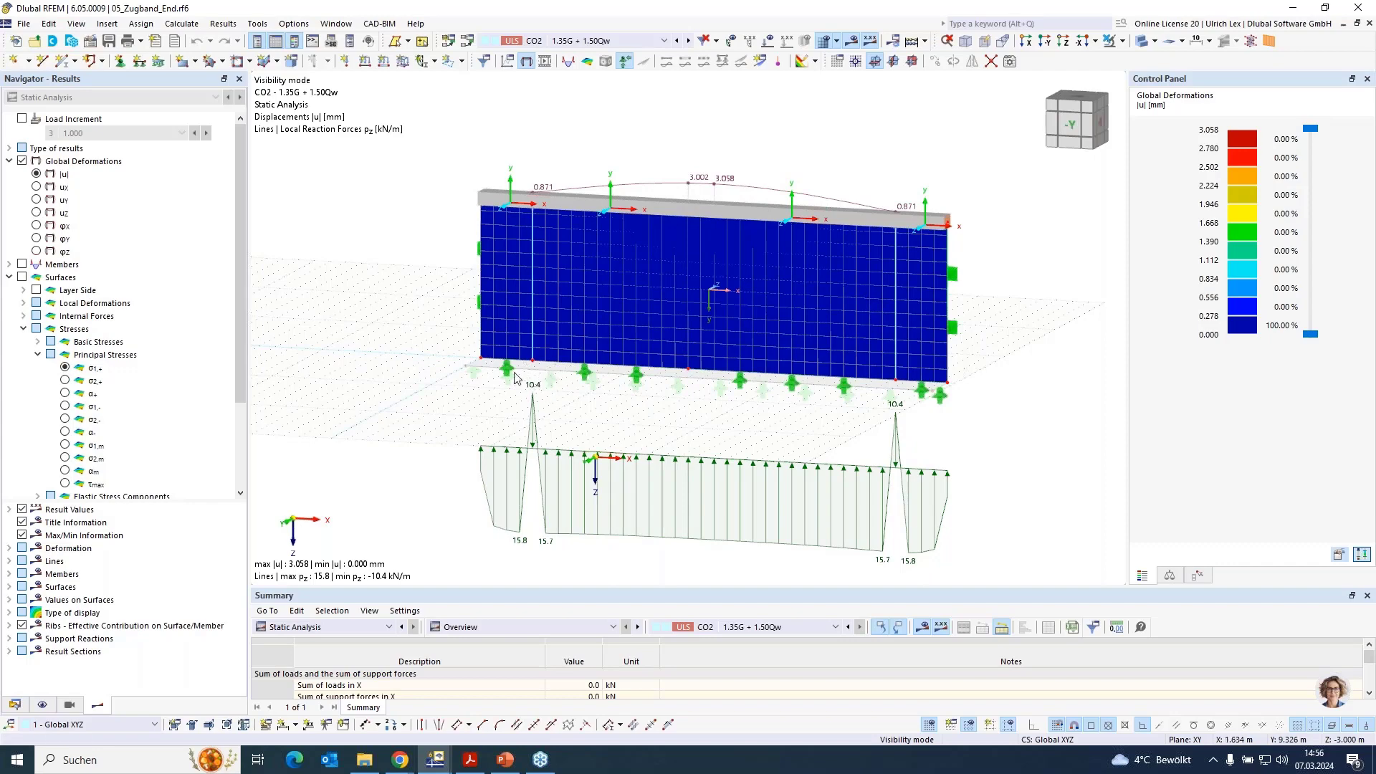
{"action": "scroll", "coordinate": [422, 399], "scroll_direction": "down", "scroll_amount": 1}
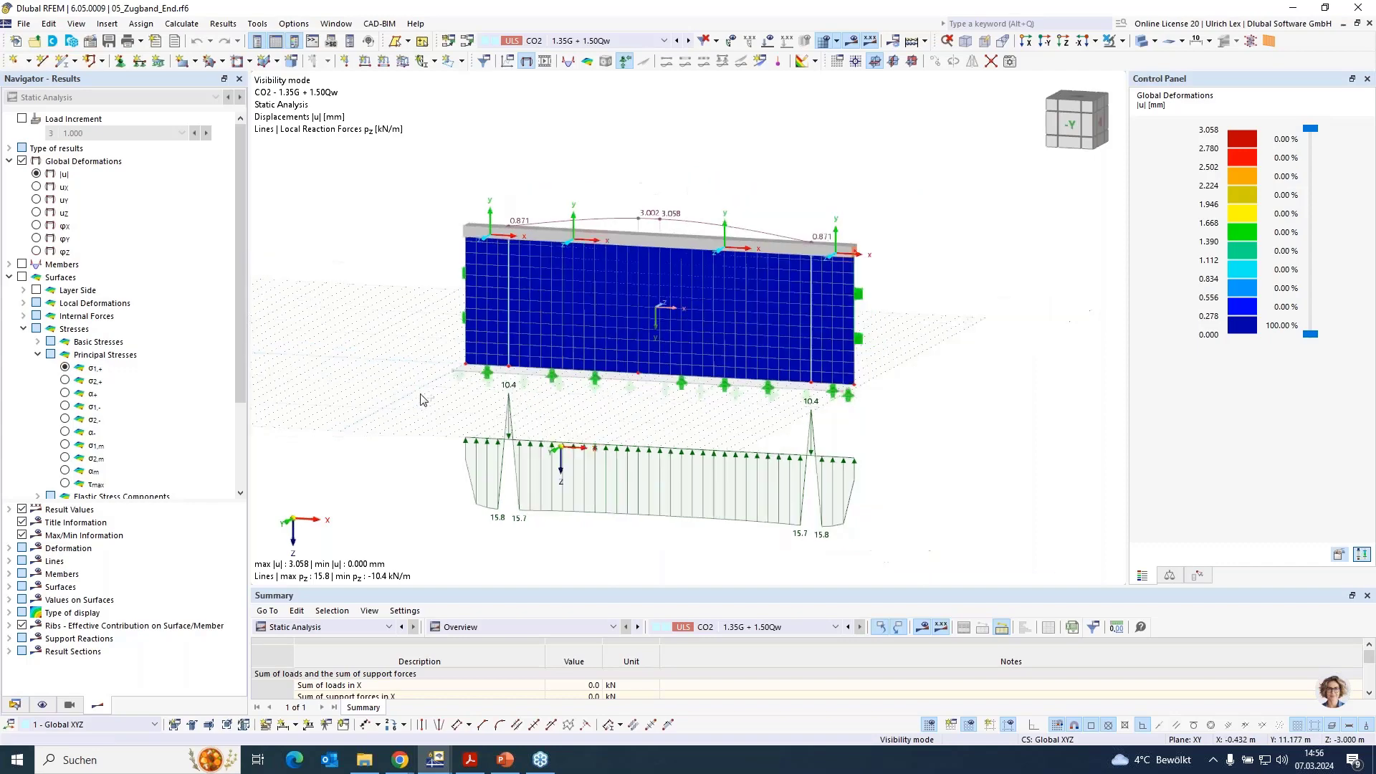
Switch to the open model 01_EFH_End.rf6 and turn the house to view its front wall with the openings.
{"action": "scroll", "coordinate": [632, 342], "scroll_direction": "up", "scroll_amount": 1}
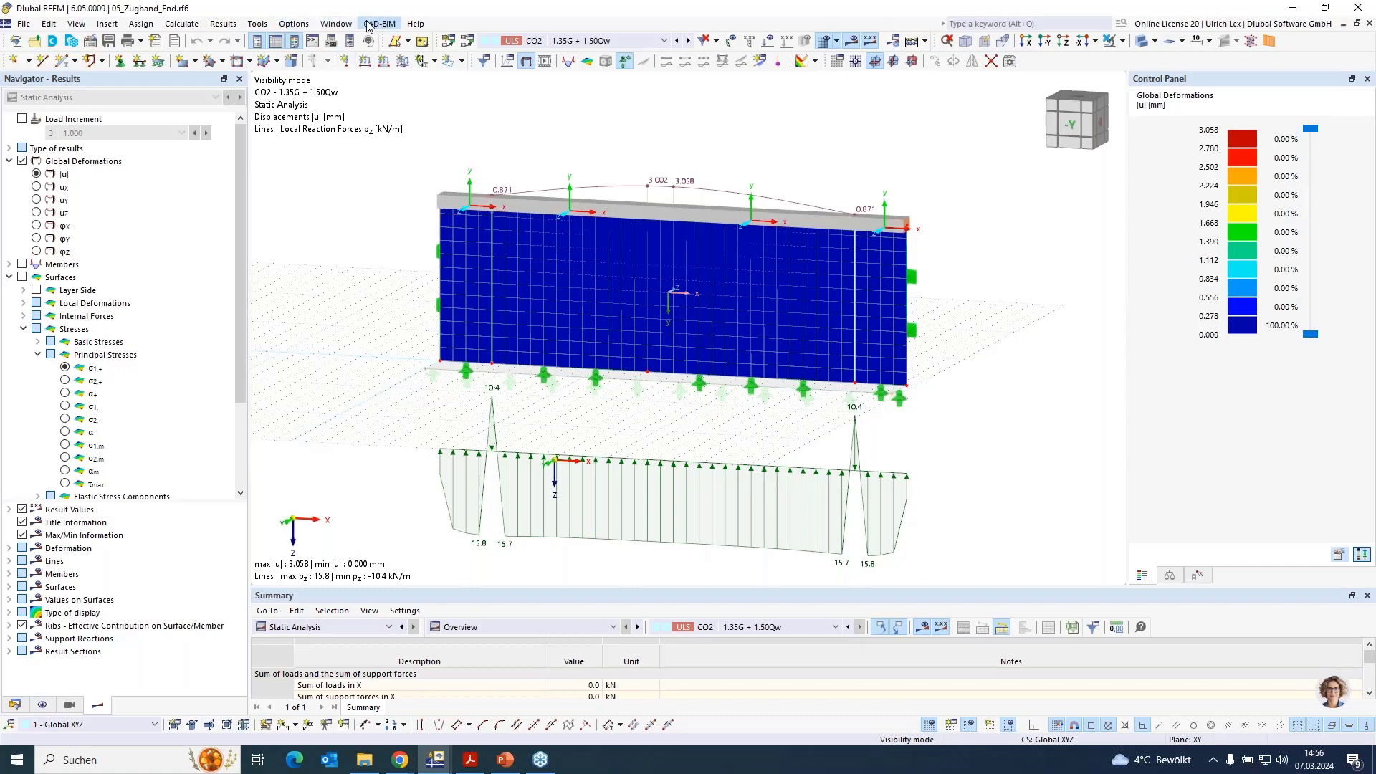
{"action": "left_click", "coordinate": [336, 24]}
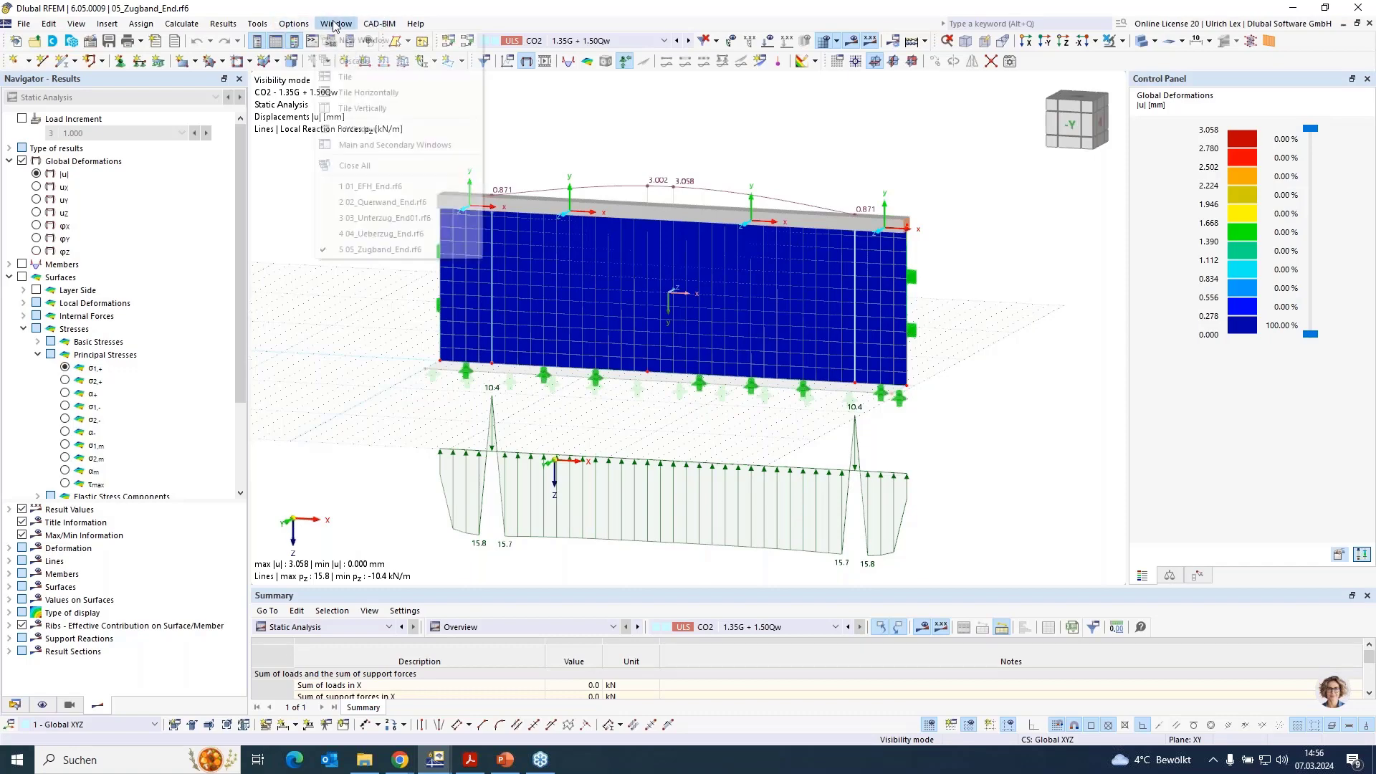
{"action": "left_click", "coordinate": [434, 187]}
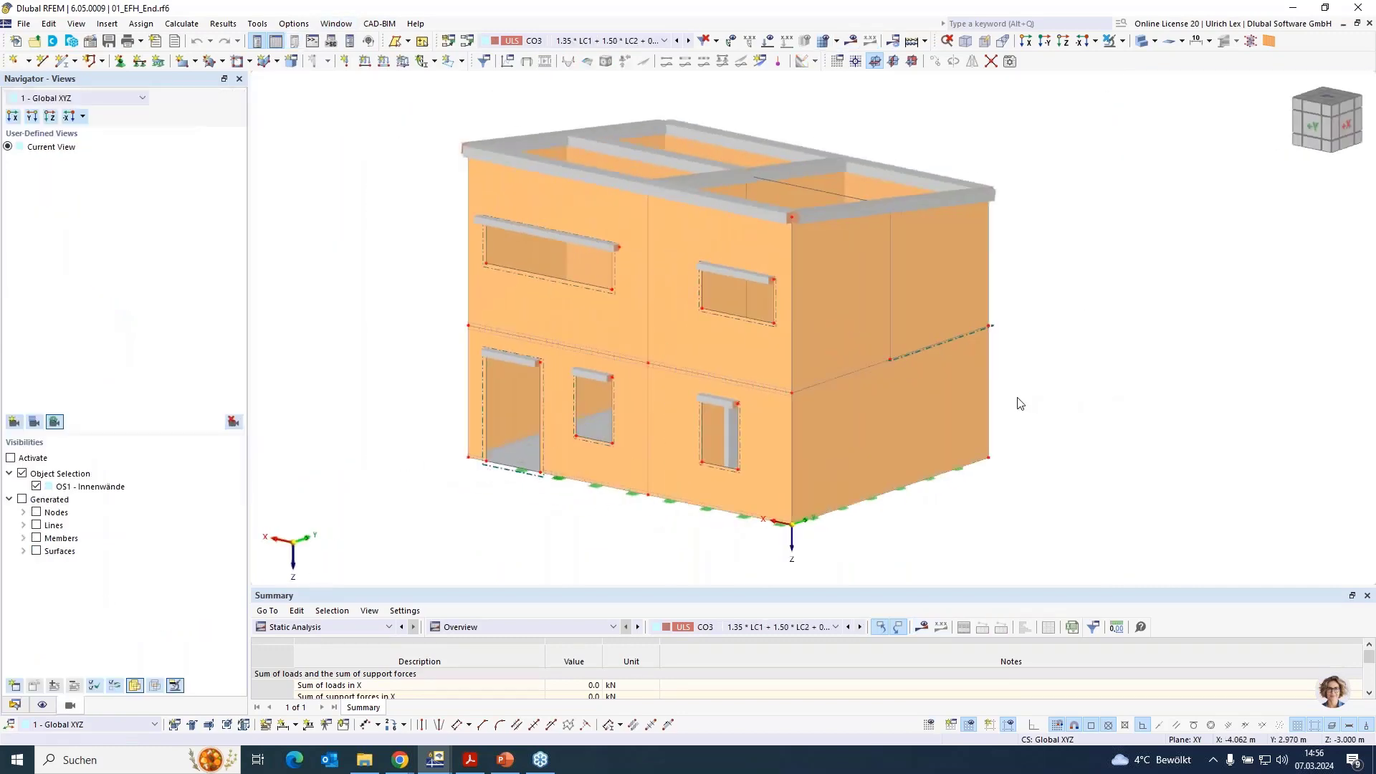
{"action": "middle_click_drag", "start_coordinate": [1017, 402], "coordinate": [1061, 400], "text": "ctrl"}
{"action": "right_click_drag", "start_coordinate": [1062, 400], "coordinate": [1062, 398]}
{"action": "left_click", "coordinate": [1059, 132]}
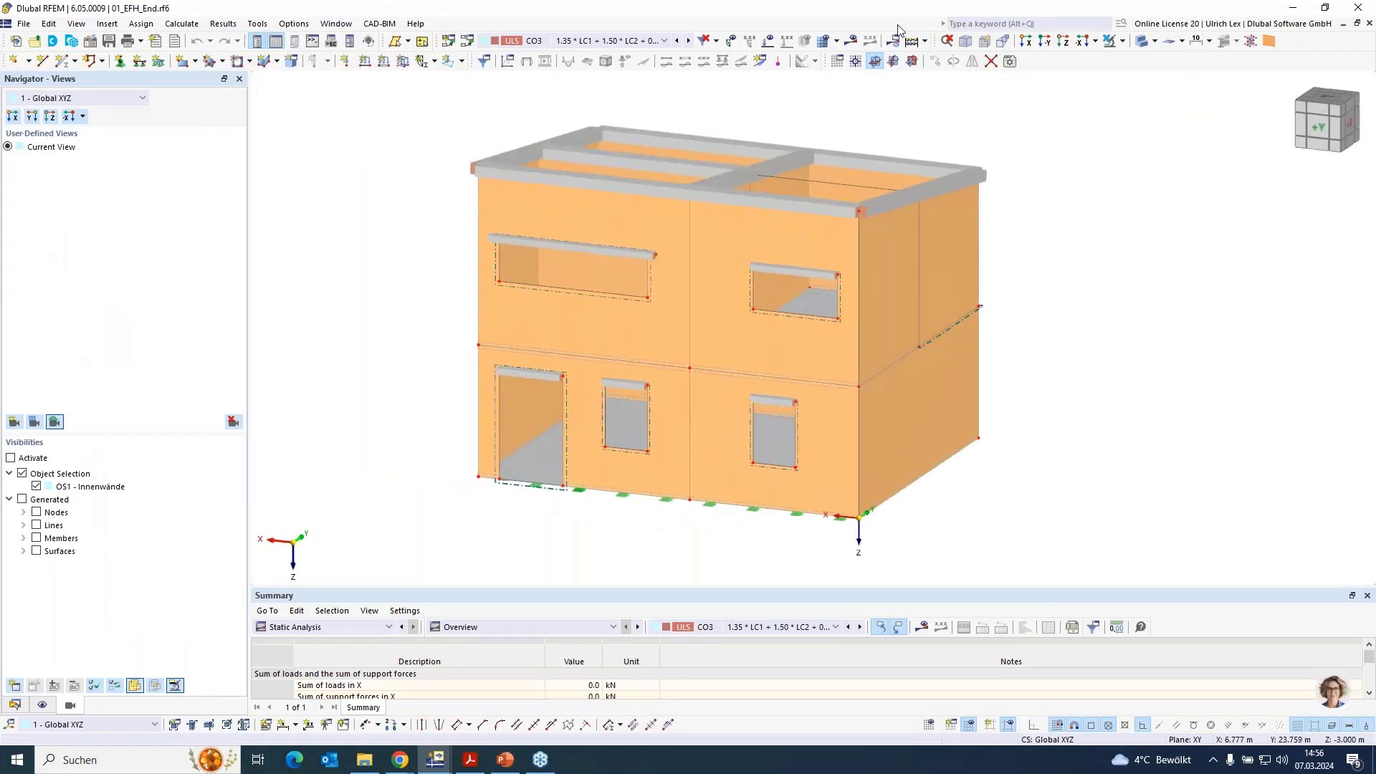
Display the CO3 results and show the principal stresses σ2,+ on the wall surfaces.
{"action": "left_click", "coordinate": [850, 40]}
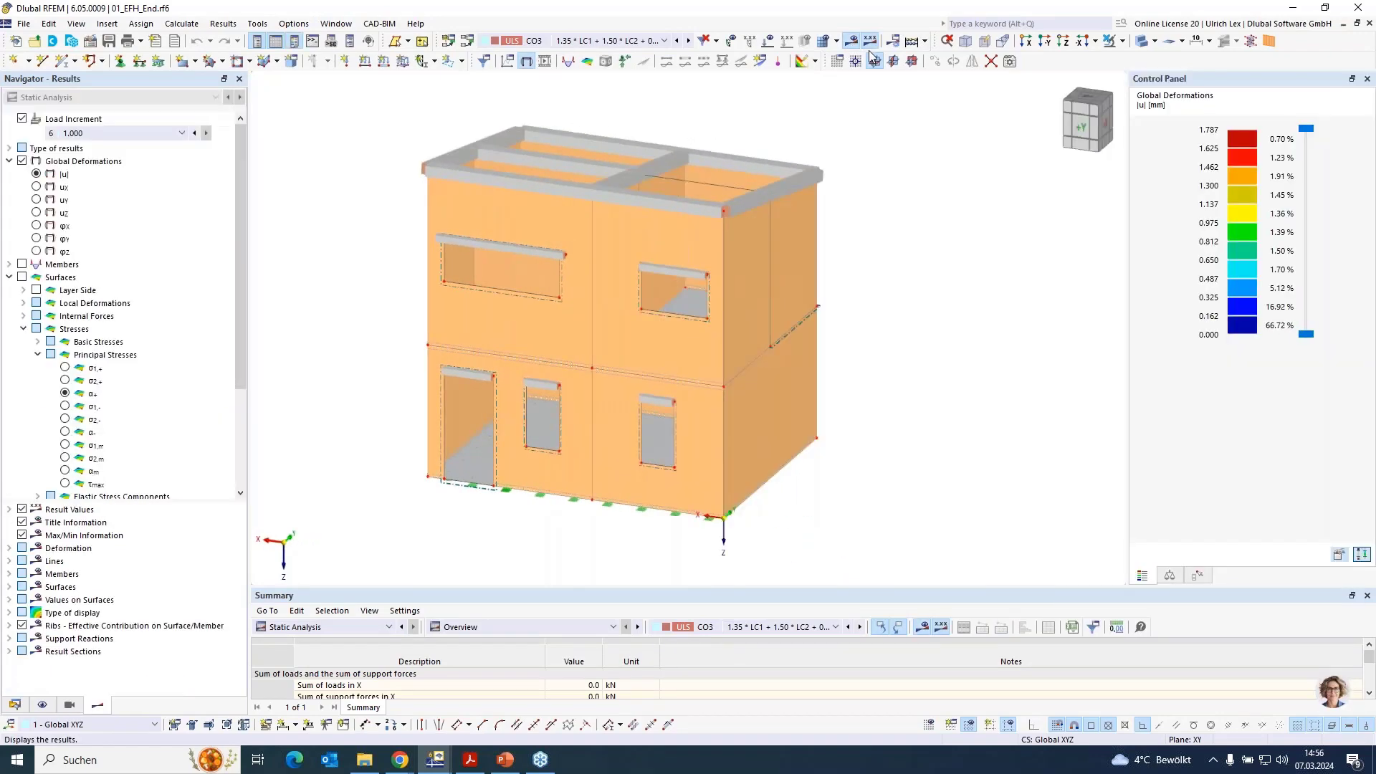
{"action": "scroll", "coordinate": [1036, 354], "scroll_direction": "down", "scroll_amount": 2}
{"action": "scroll", "coordinate": [226, 405], "scroll_direction": "down", "scroll_amount": 4}
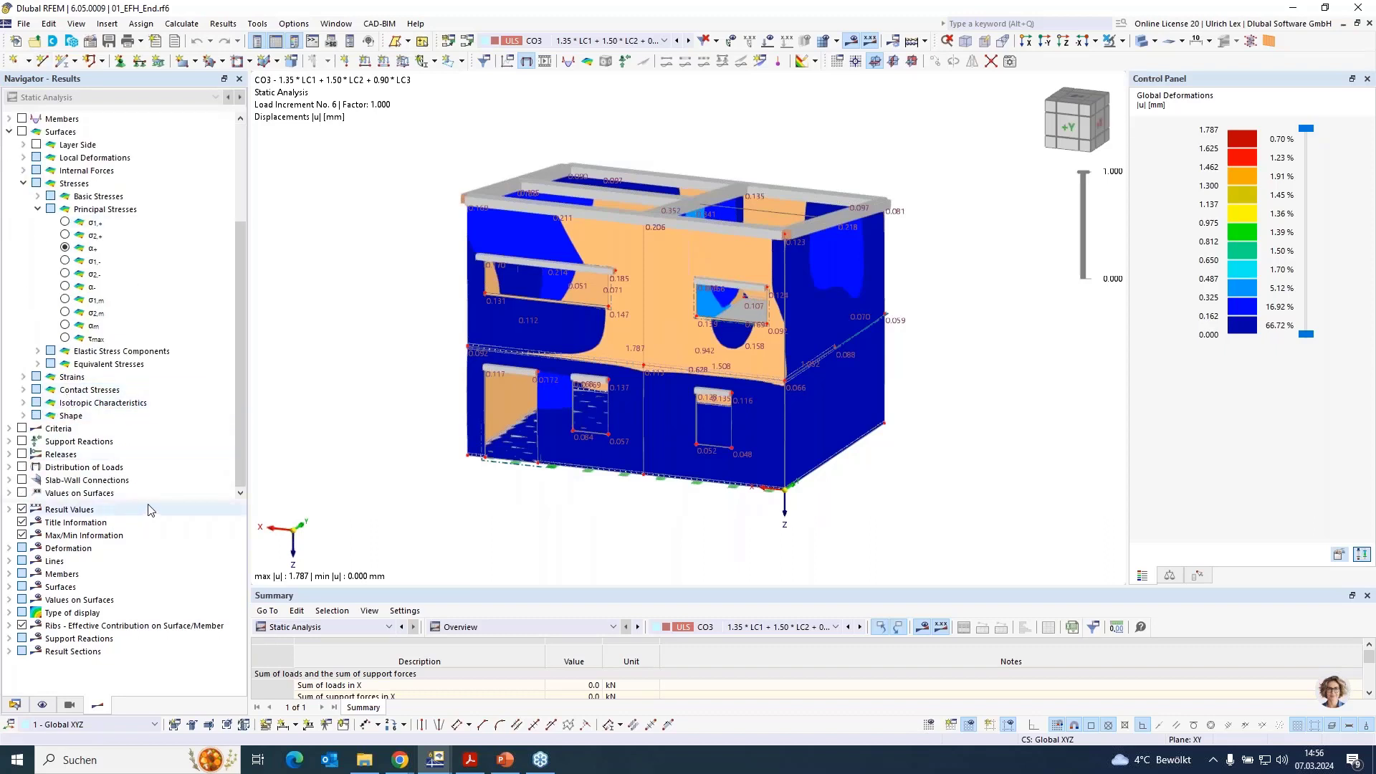
{"action": "scroll", "coordinate": [133, 401], "scroll_direction": "up", "scroll_amount": 1}
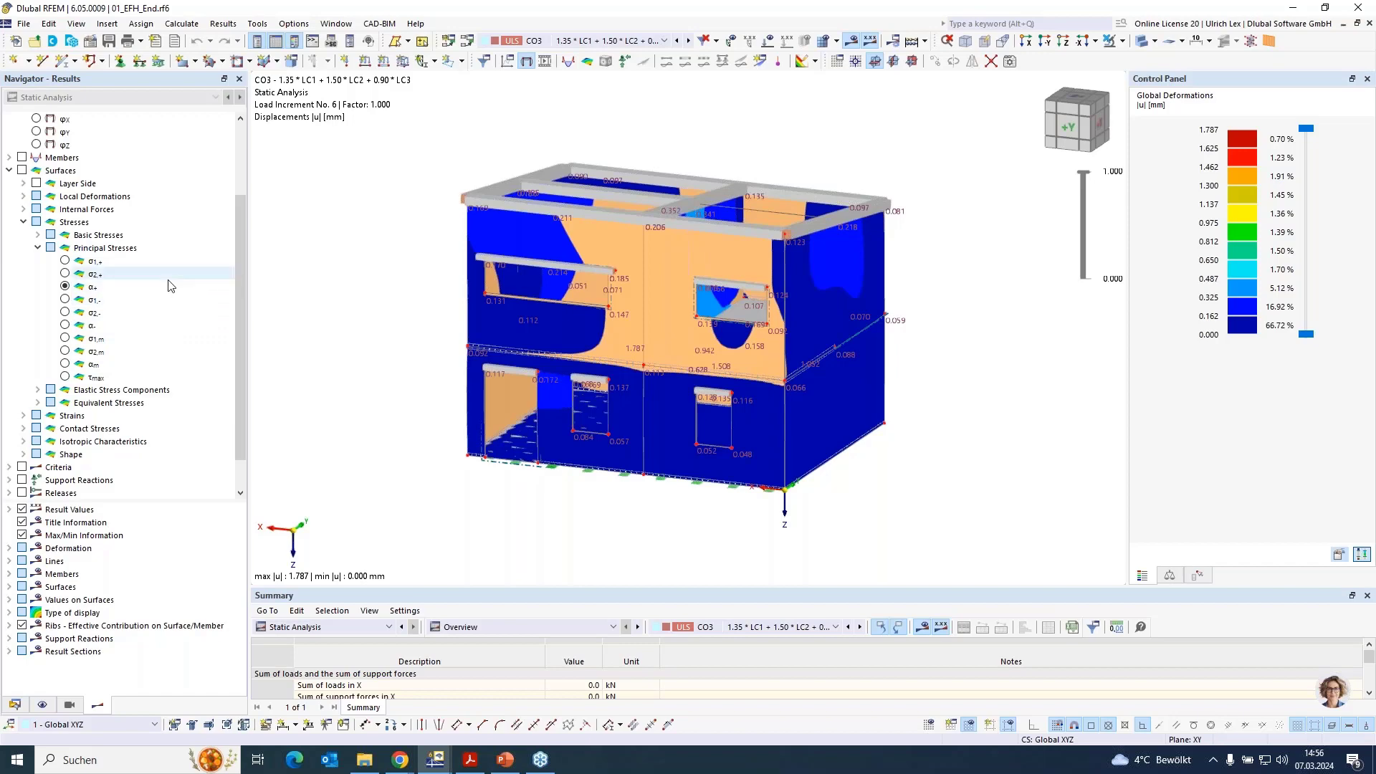
{"action": "left_click", "coordinate": [70, 262]}
{"action": "left_click", "coordinate": [127, 275]}
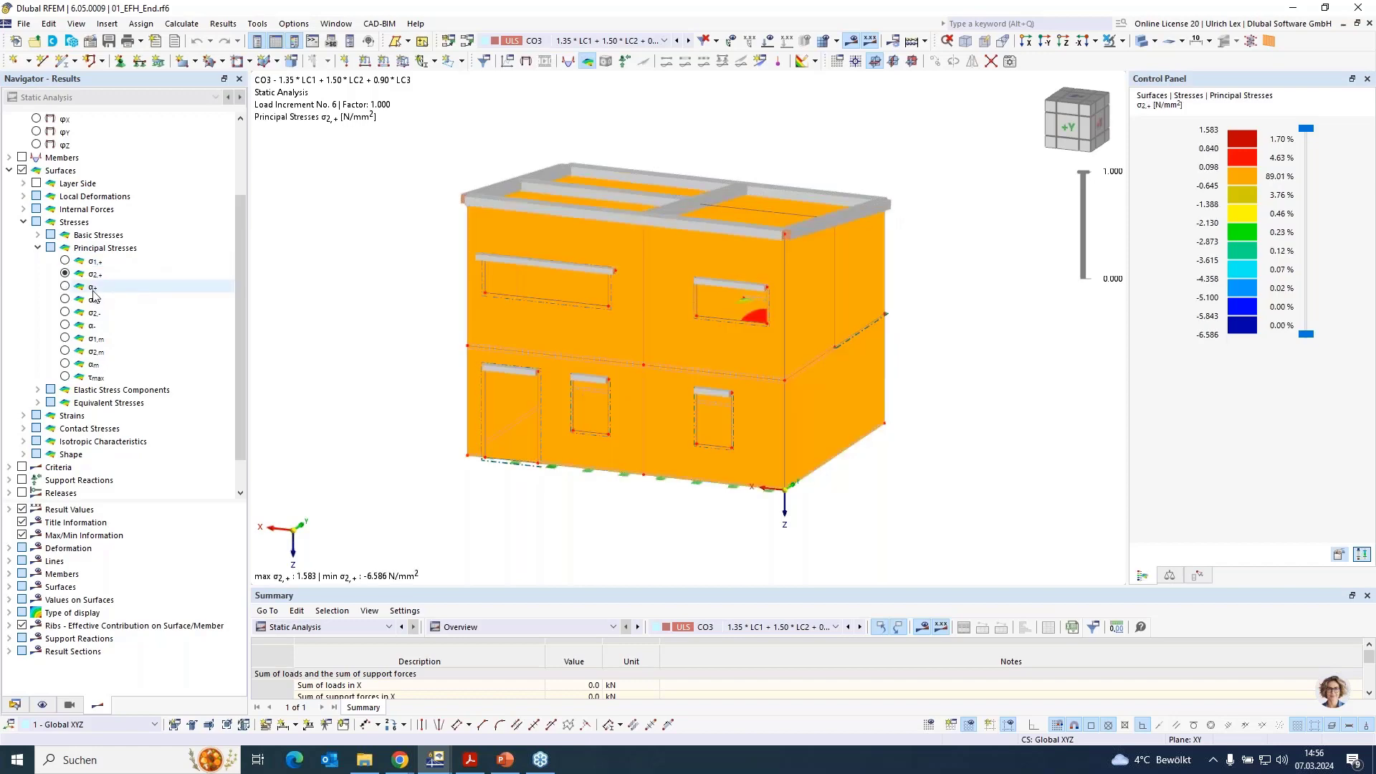
{"action": "scroll", "coordinate": [123, 306], "scroll_direction": "down", "scroll_amount": 1}
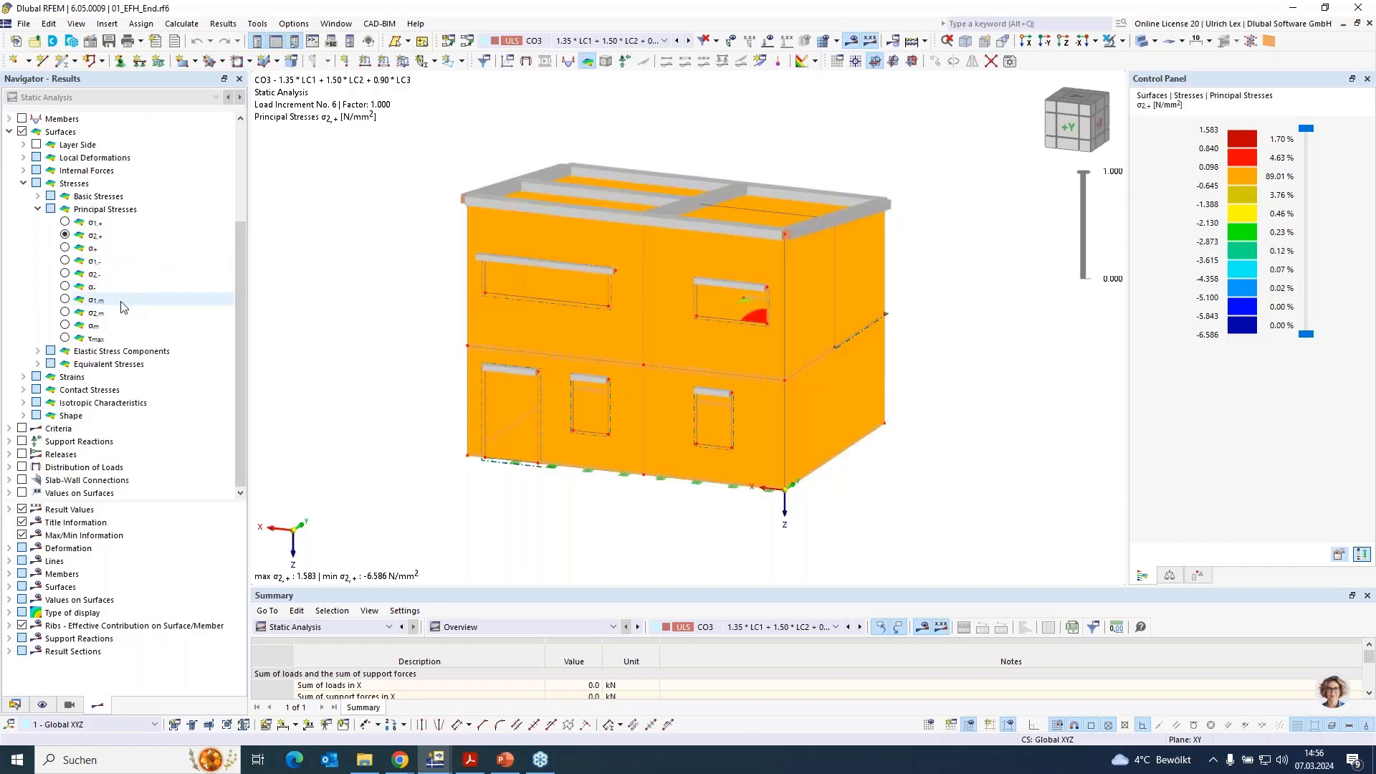
Expand the surface strain results with the principal total strains and review the available total and plastic strain types.
{"action": "left_click", "coordinate": [24, 377]}
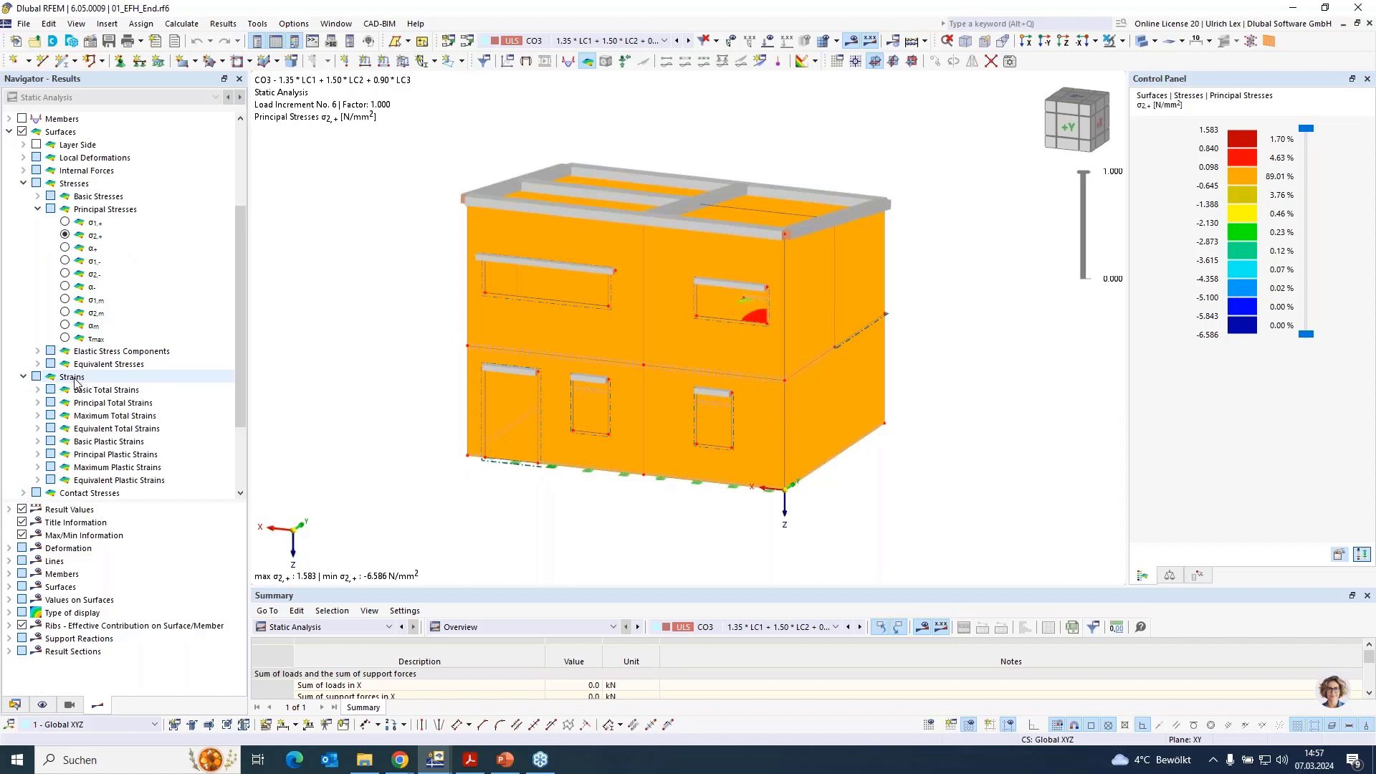
{"action": "left_click", "coordinate": [38, 403]}
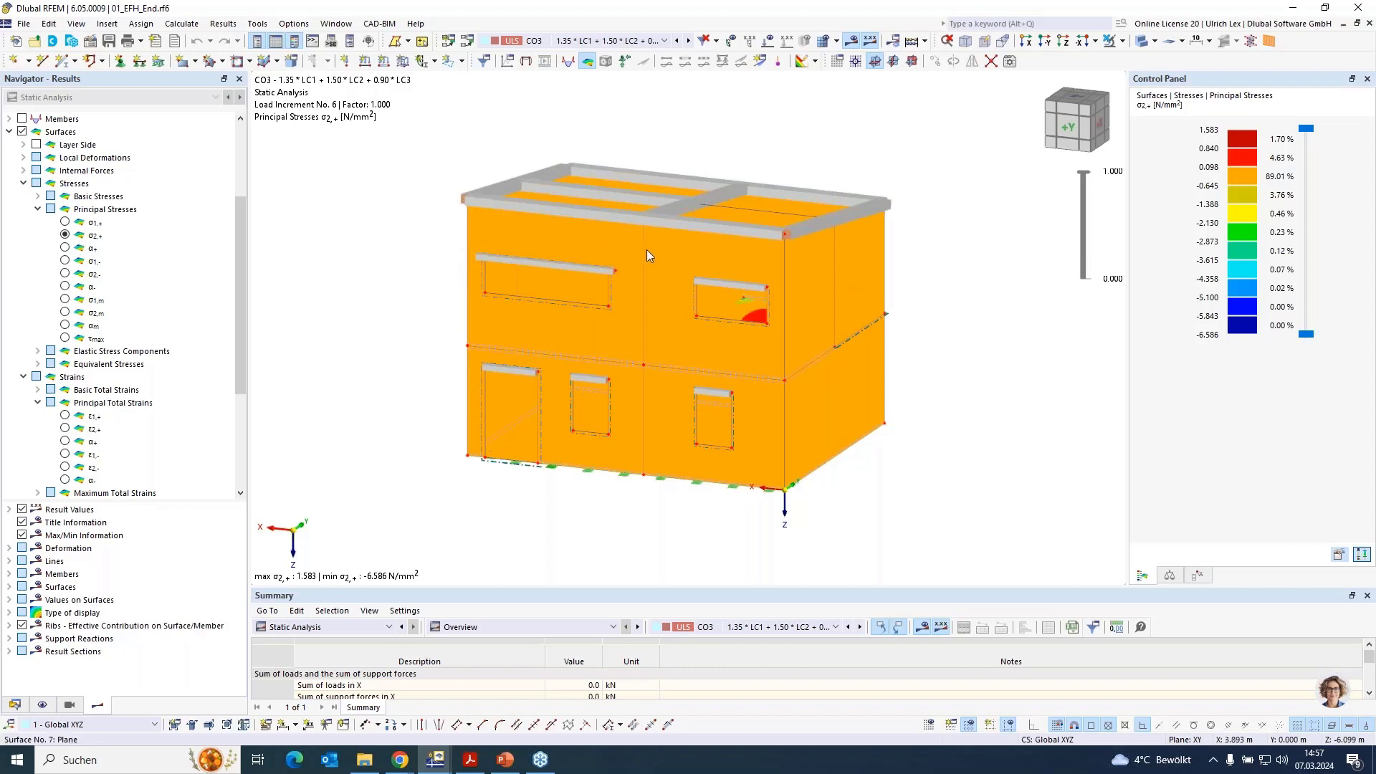
{"action": "scroll", "coordinate": [111, 369], "scroll_direction": "down", "scroll_amount": 1}
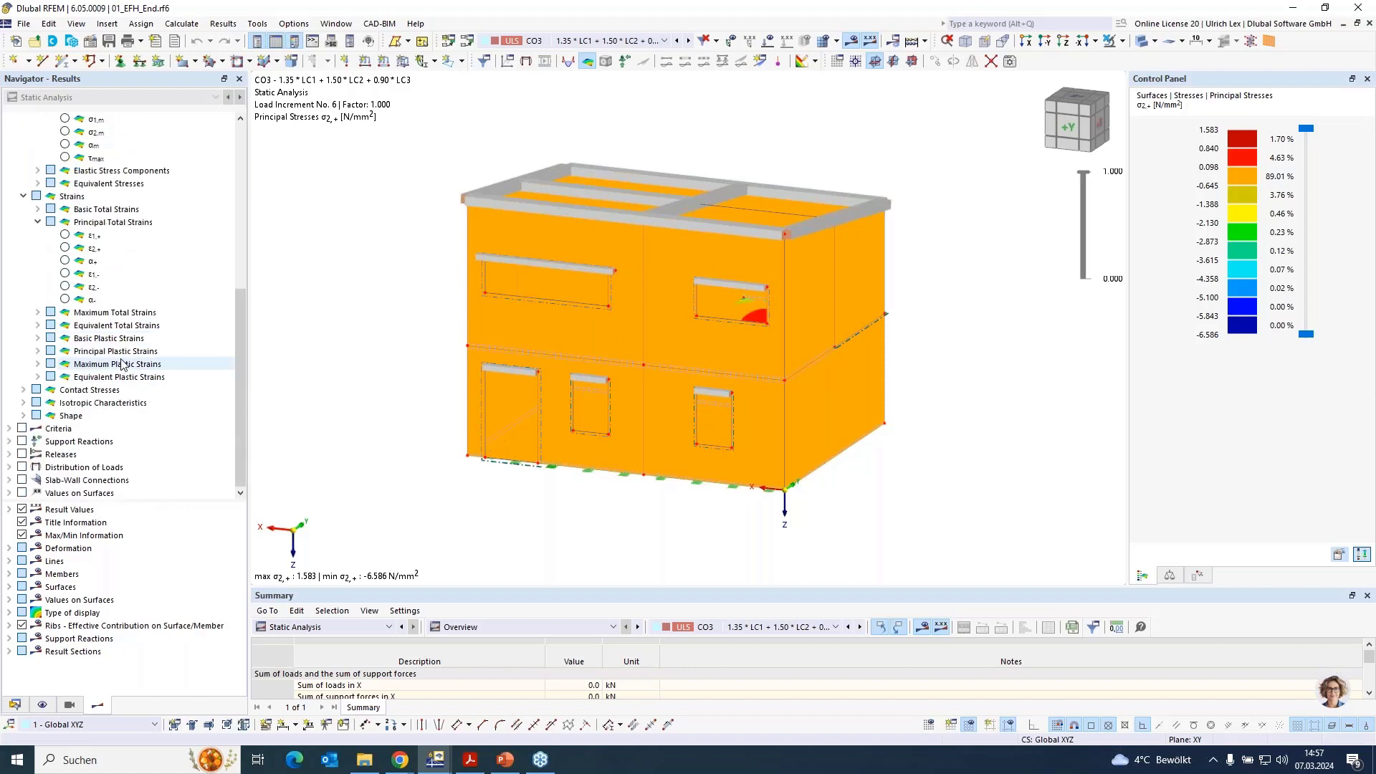
{"action": "scroll", "coordinate": [108, 366], "scroll_direction": "down", "scroll_amount": 4}
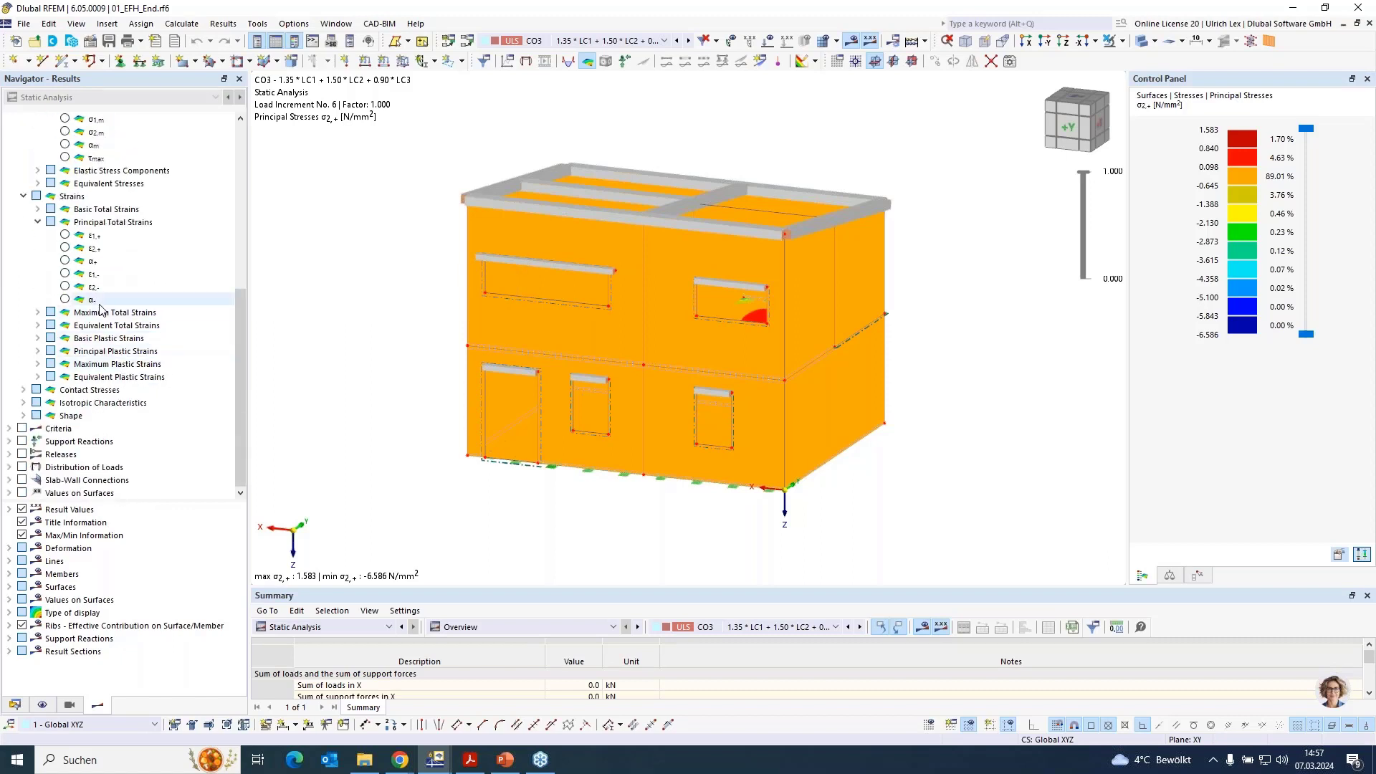
Show the nonlinearity rate ηpl criterion for the walls and inspect the plasticized zones from above and from the front.
{"action": "left_click", "coordinate": [22, 428]}
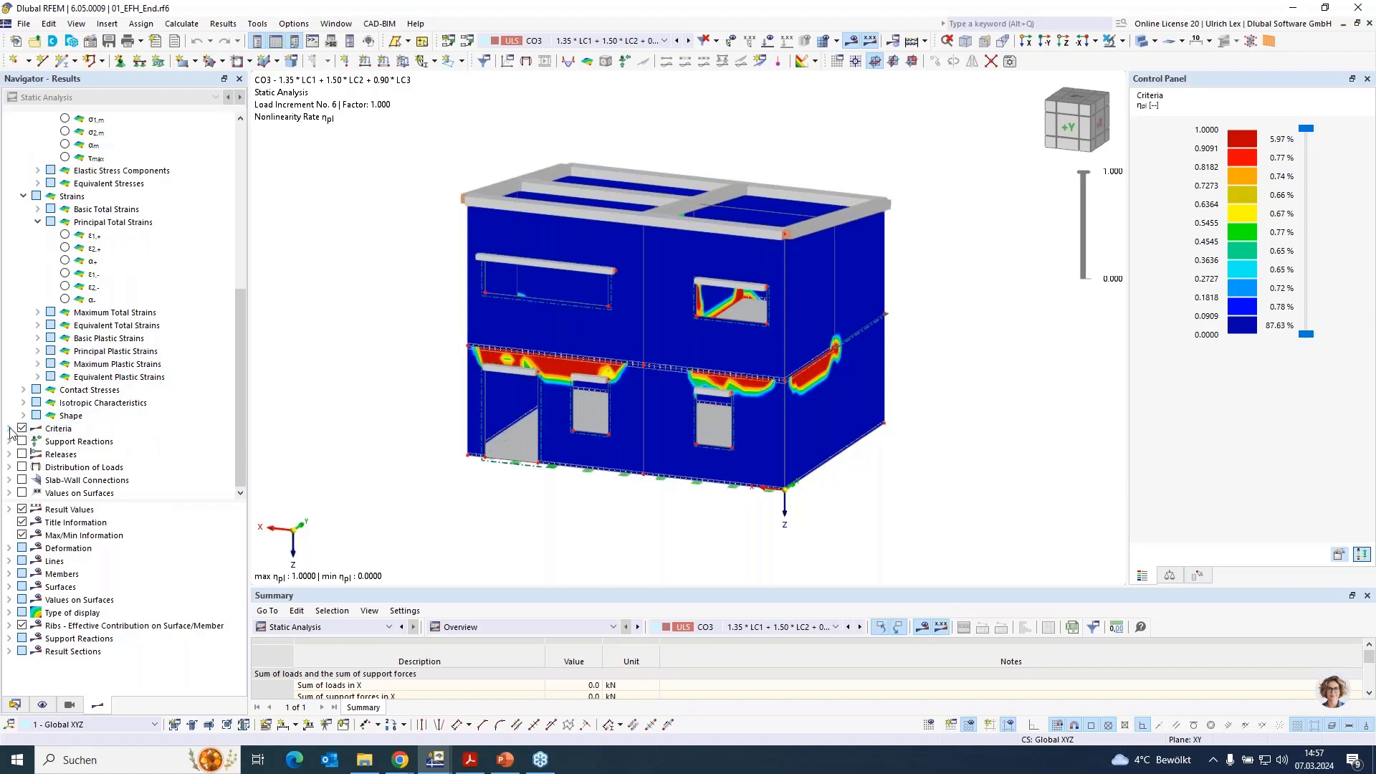
{"action": "left_click", "coordinate": [9, 428]}
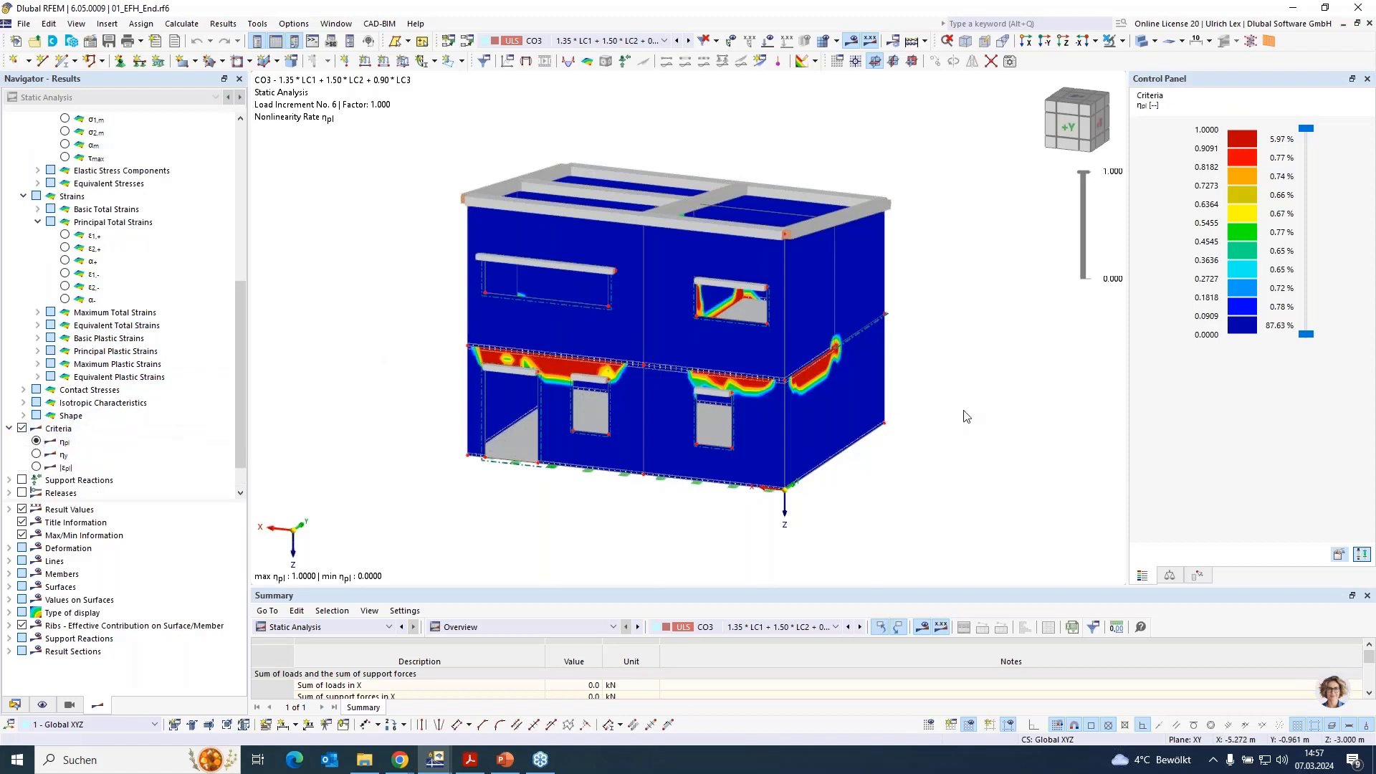
{"action": "middle_click_drag", "start_coordinate": [994, 405], "coordinate": [948, 458], "text": "ctrl"}
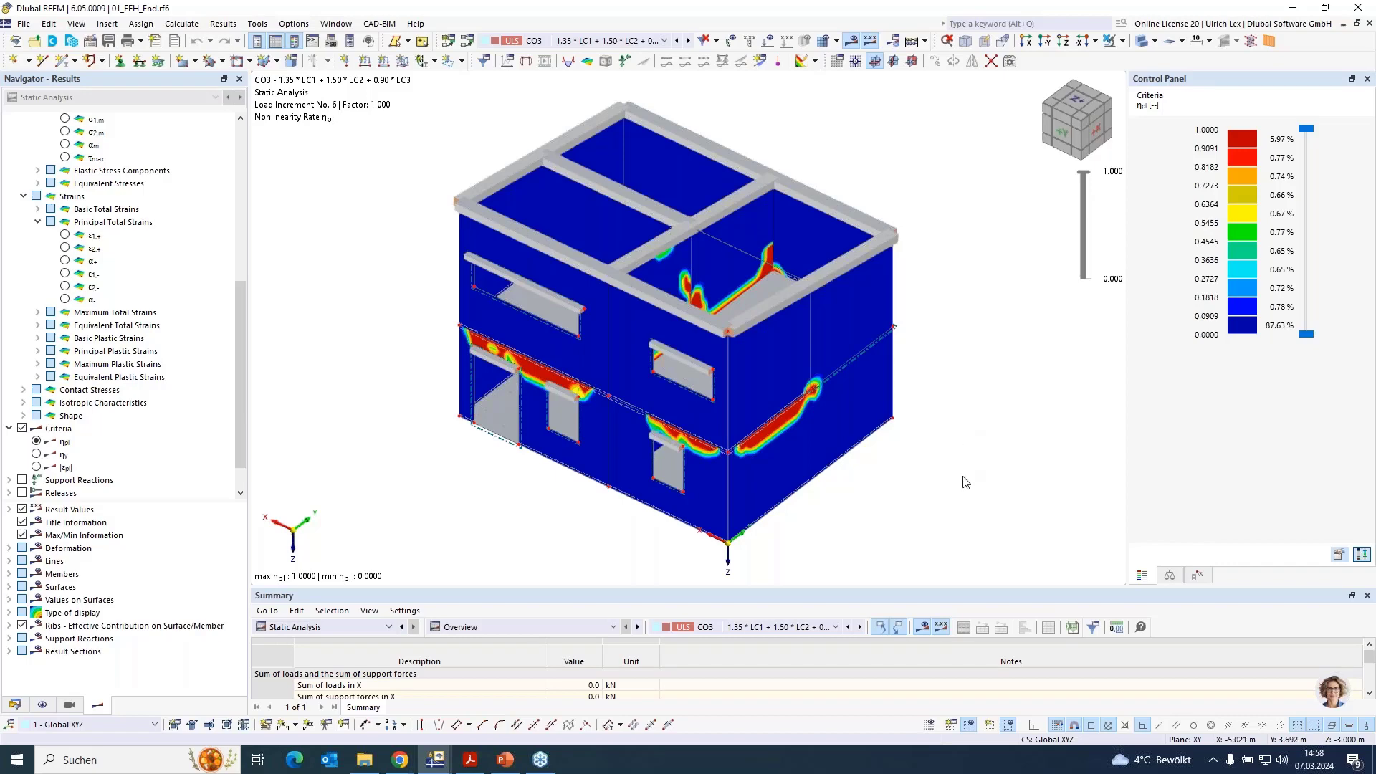
{"action": "middle_click_drag", "start_coordinate": [929, 502], "coordinate": [981, 399], "text": "ctrl"}
{"action": "scroll", "coordinate": [169, 414], "scroll_direction": "down", "scroll_amount": 1}
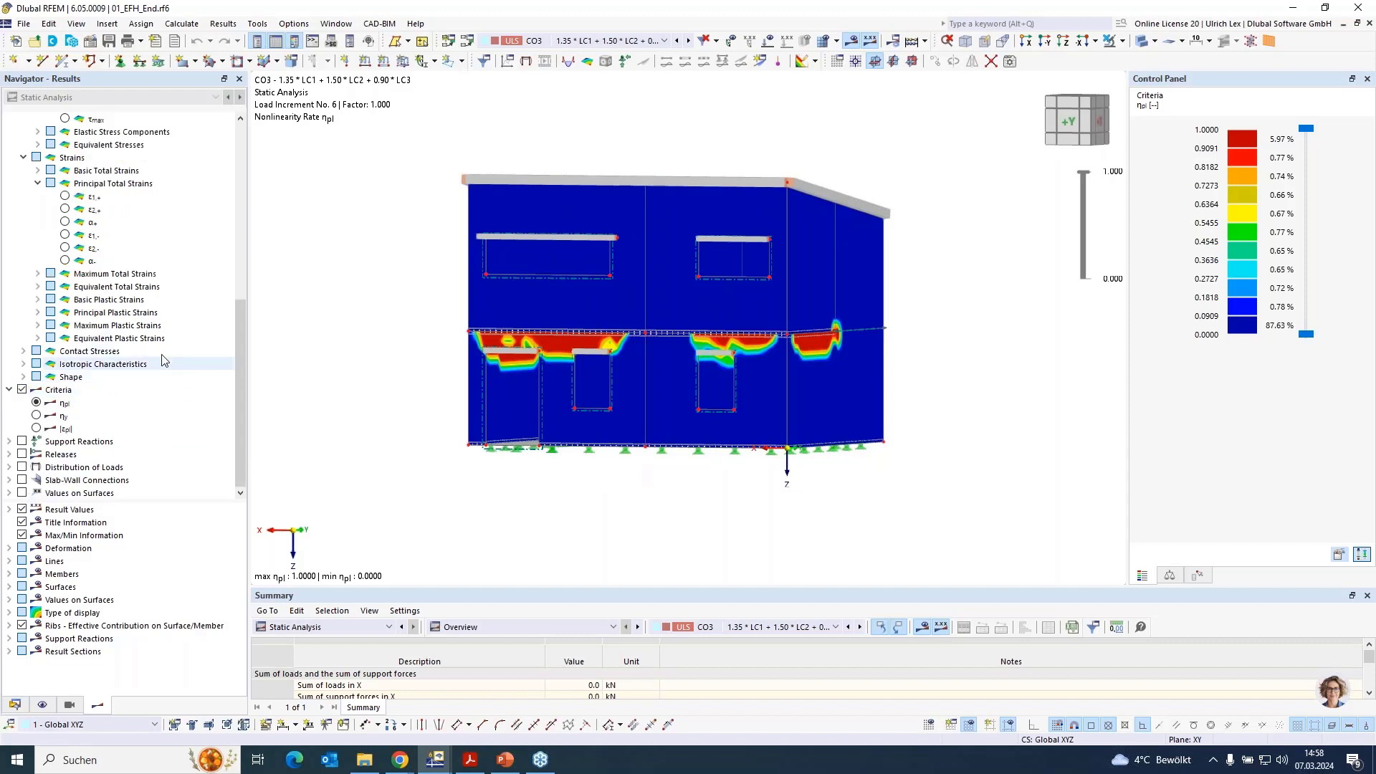
Open printout report 1 of the house model, declining the automatic backup, and look through its first pages.
{"action": "left_click", "coordinate": [15, 705]}
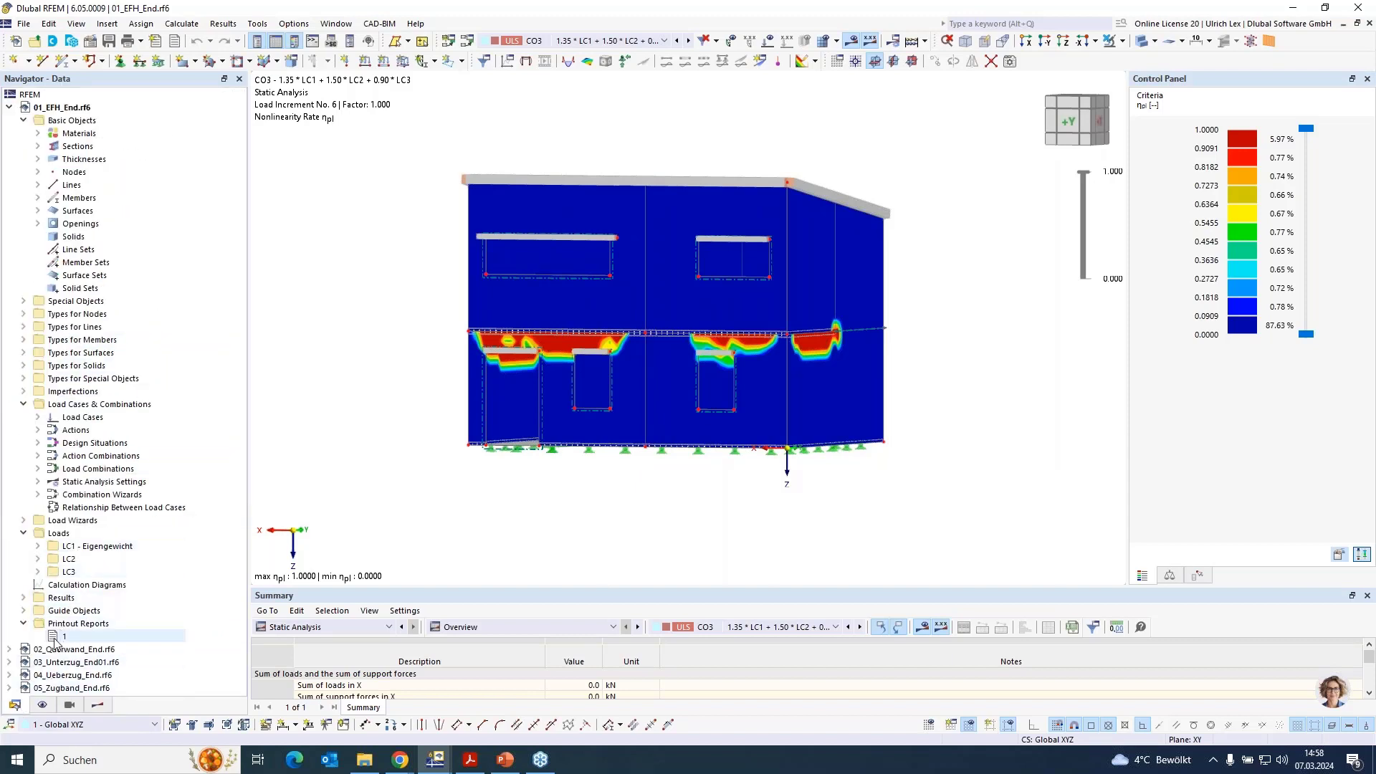
{"action": "left_click", "coordinate": [55, 638]}
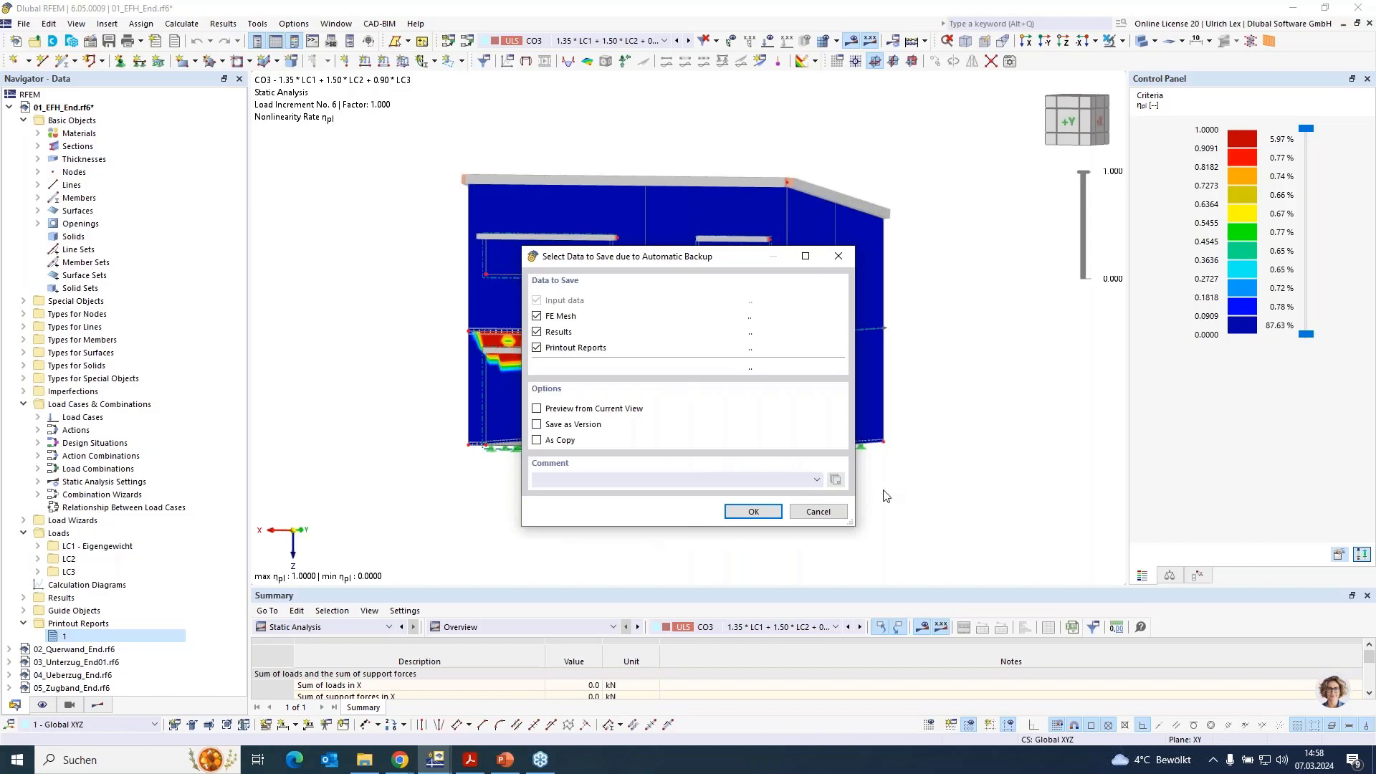
{"action": "left_click", "coordinate": [831, 512]}
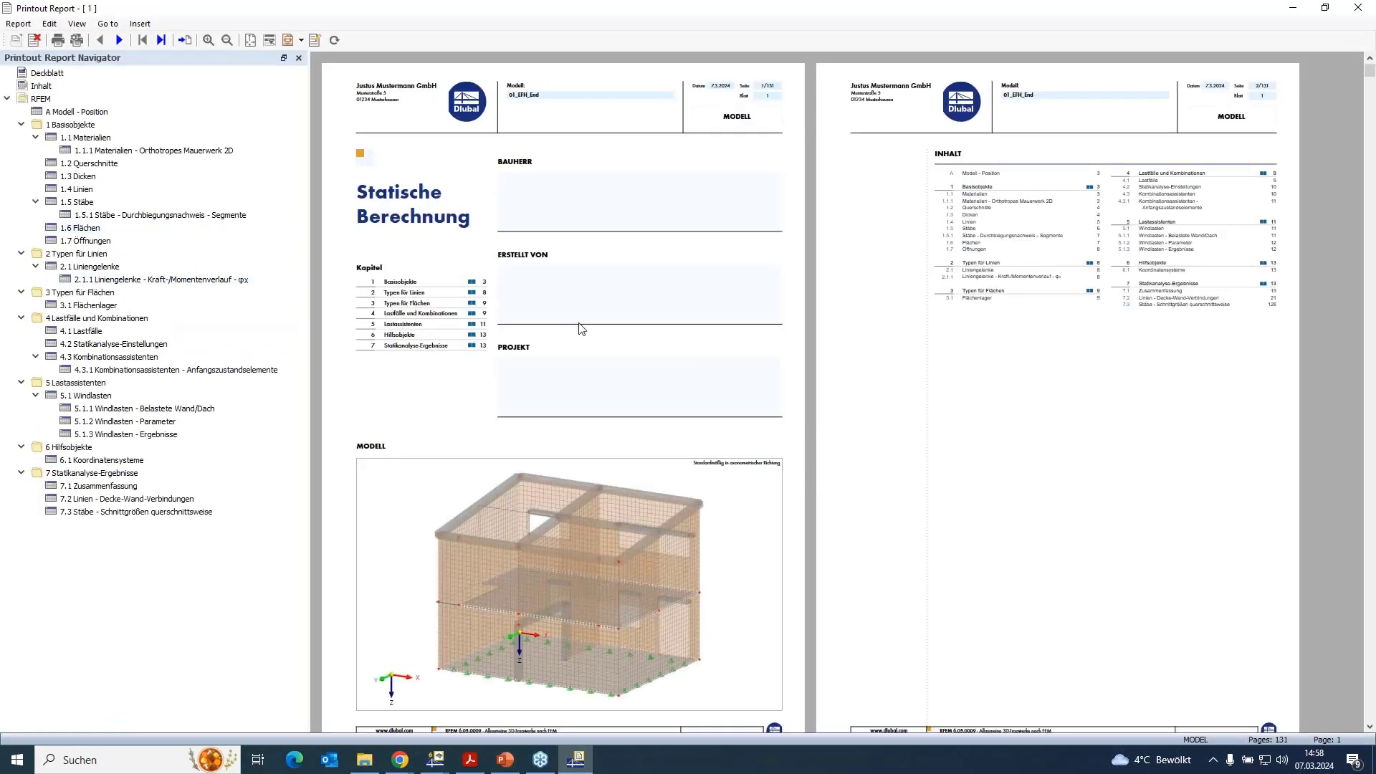
{"action": "scroll", "coordinate": [710, 336], "scroll_direction": "down", "scroll_amount": 7}
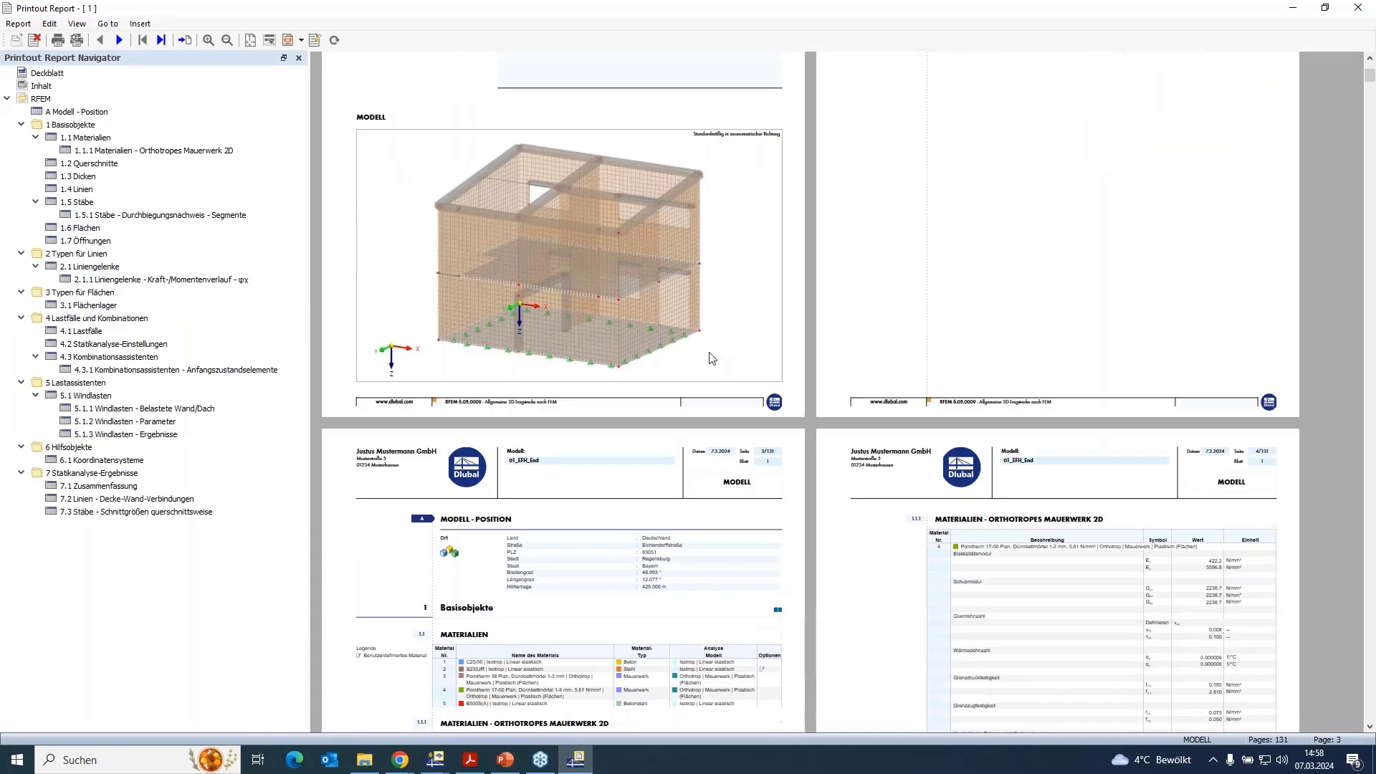
{"action": "scroll", "coordinate": [707, 362], "scroll_direction": "down", "scroll_amount": 4}
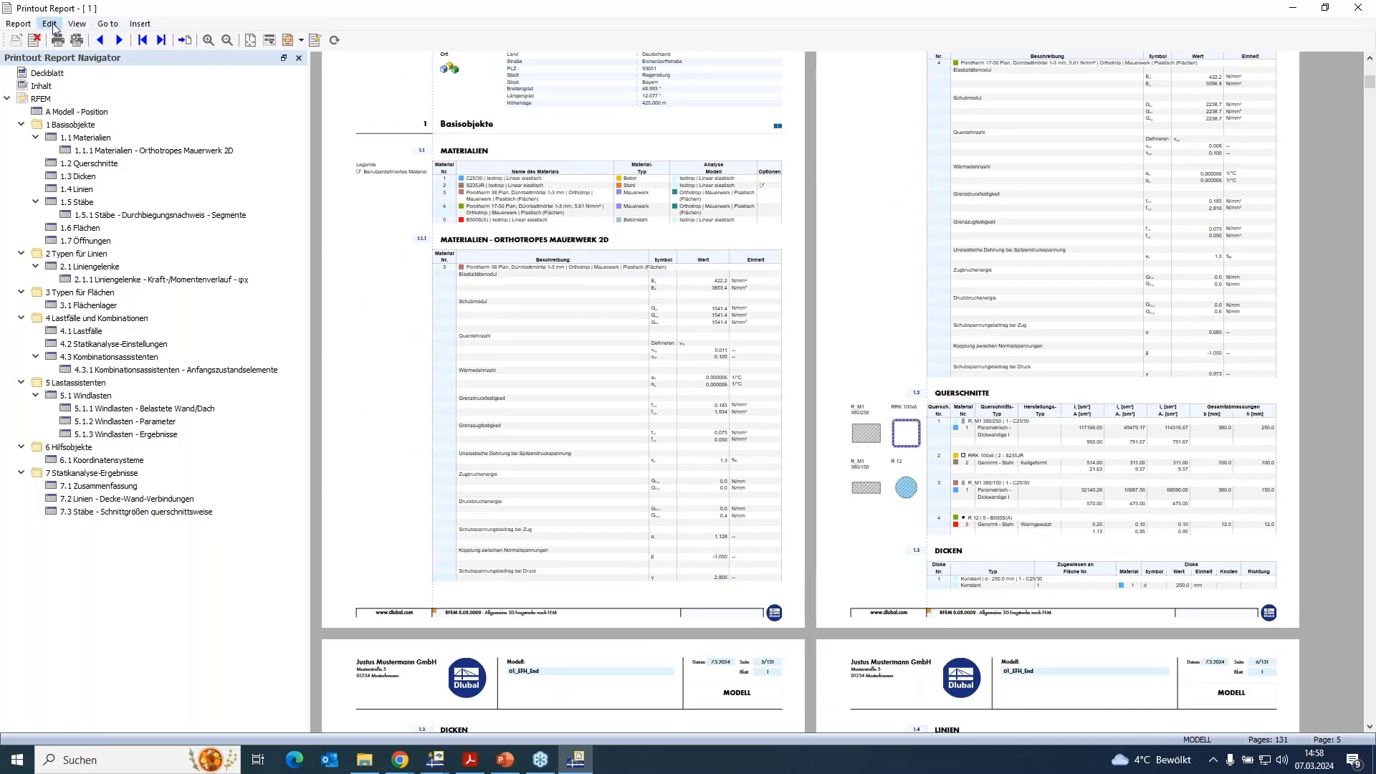
Set the printout report's language to English.
{"action": "left_click", "coordinate": [76, 24]}
{"action": "mouse_move", "coordinate": [29, 27]}
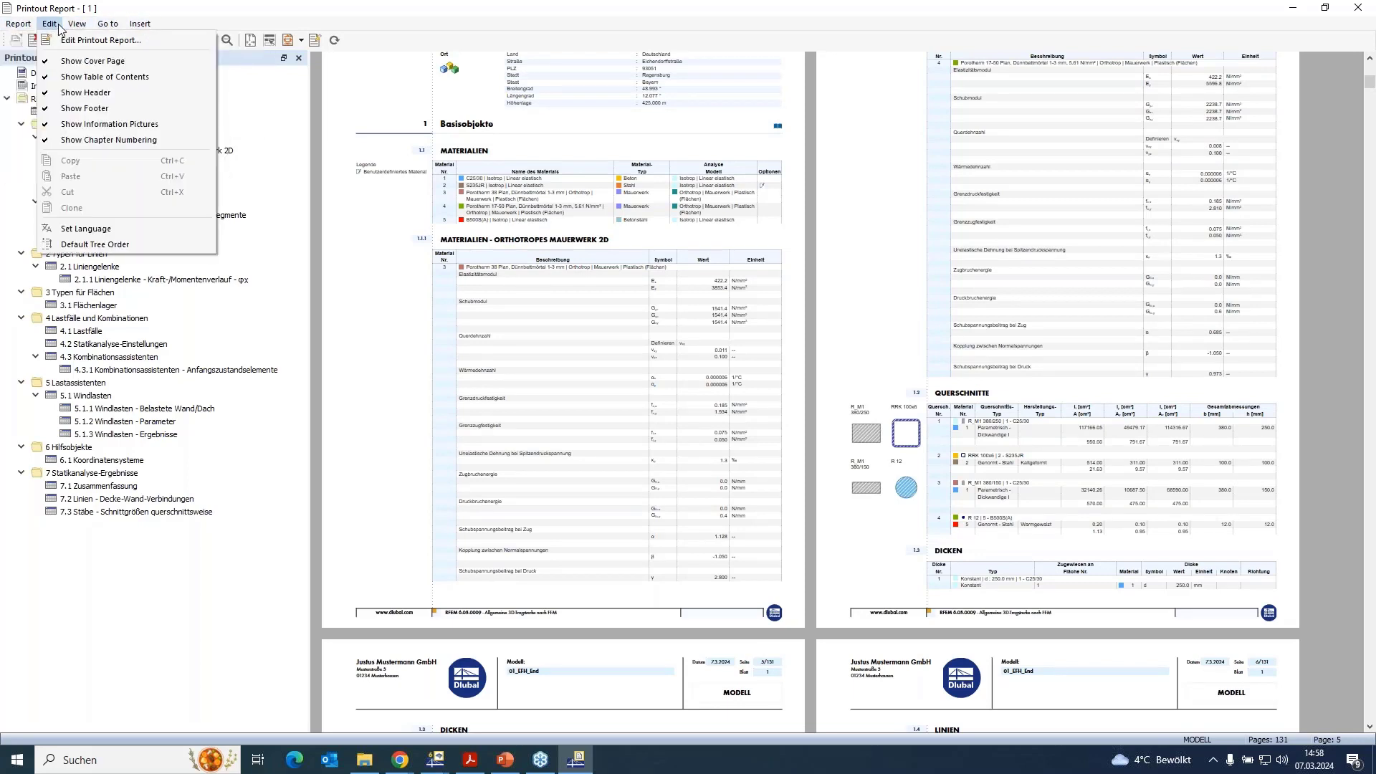
{"action": "mouse_move", "coordinate": [101, 29]}
{"action": "left_click", "coordinate": [86, 228]}
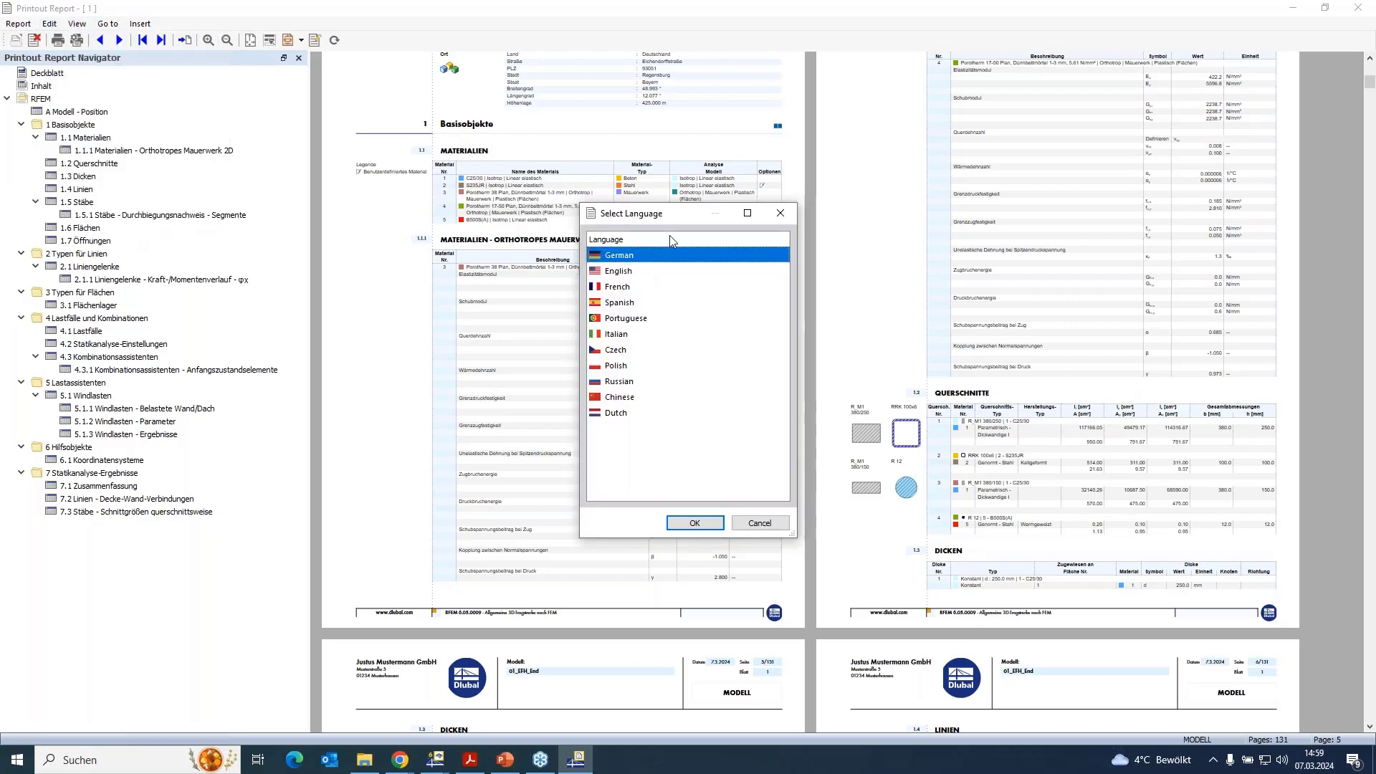
{"action": "left_click", "coordinate": [621, 271]}
{"action": "left_click", "coordinate": [694, 522]}
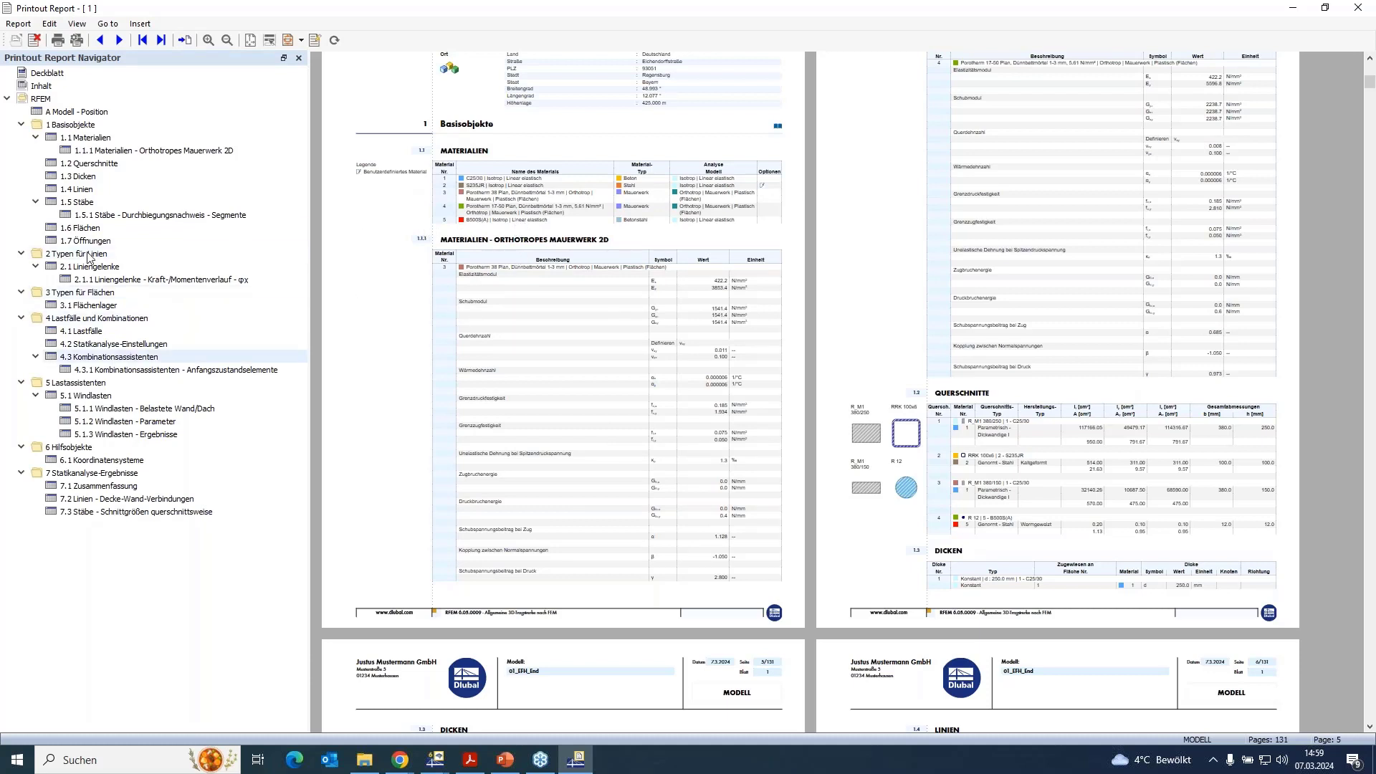
Examine the report's orthotropic masonry 2D material tables and the cross-section tables at a larger zoom.
{"action": "scroll", "coordinate": [511, 255], "scroll_direction": "down", "scroll_amount": 2}
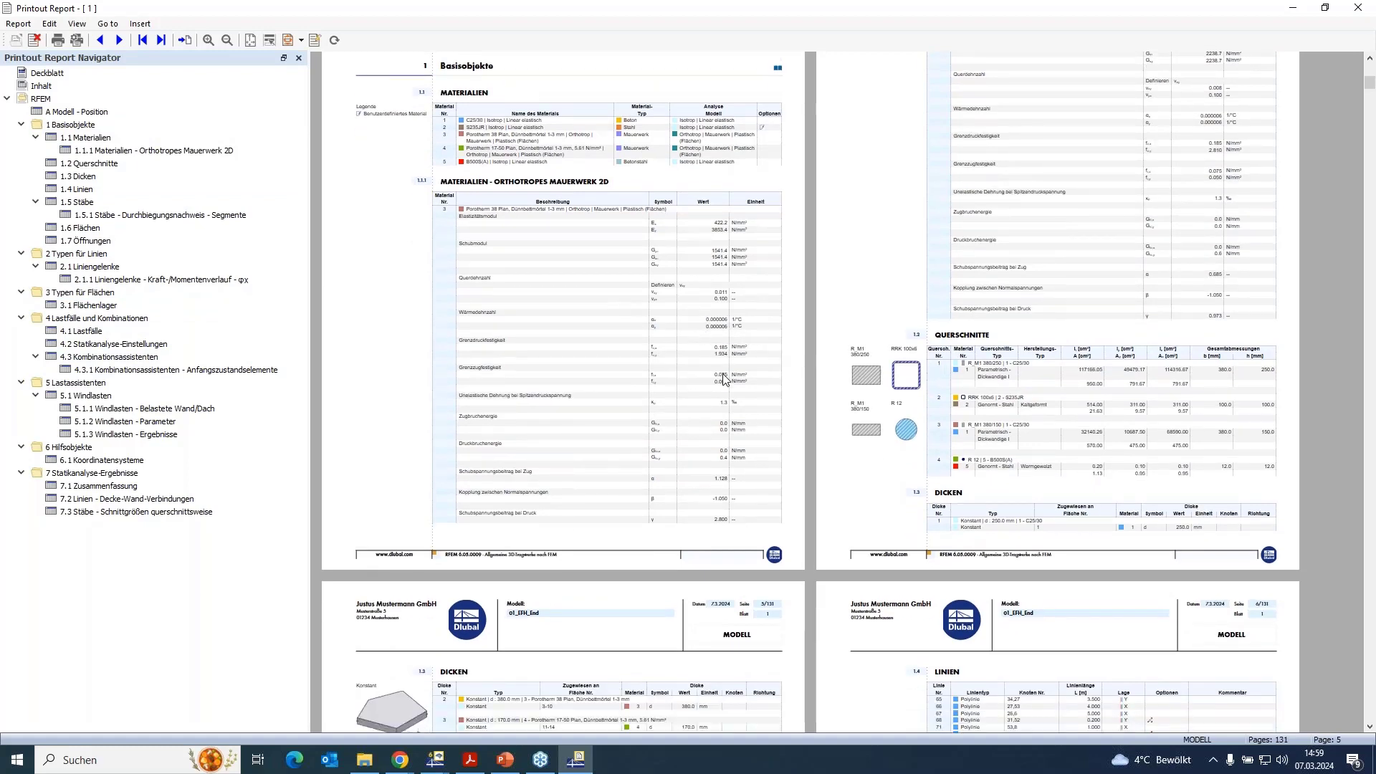
{"action": "left_click", "coordinate": [518, 381]}
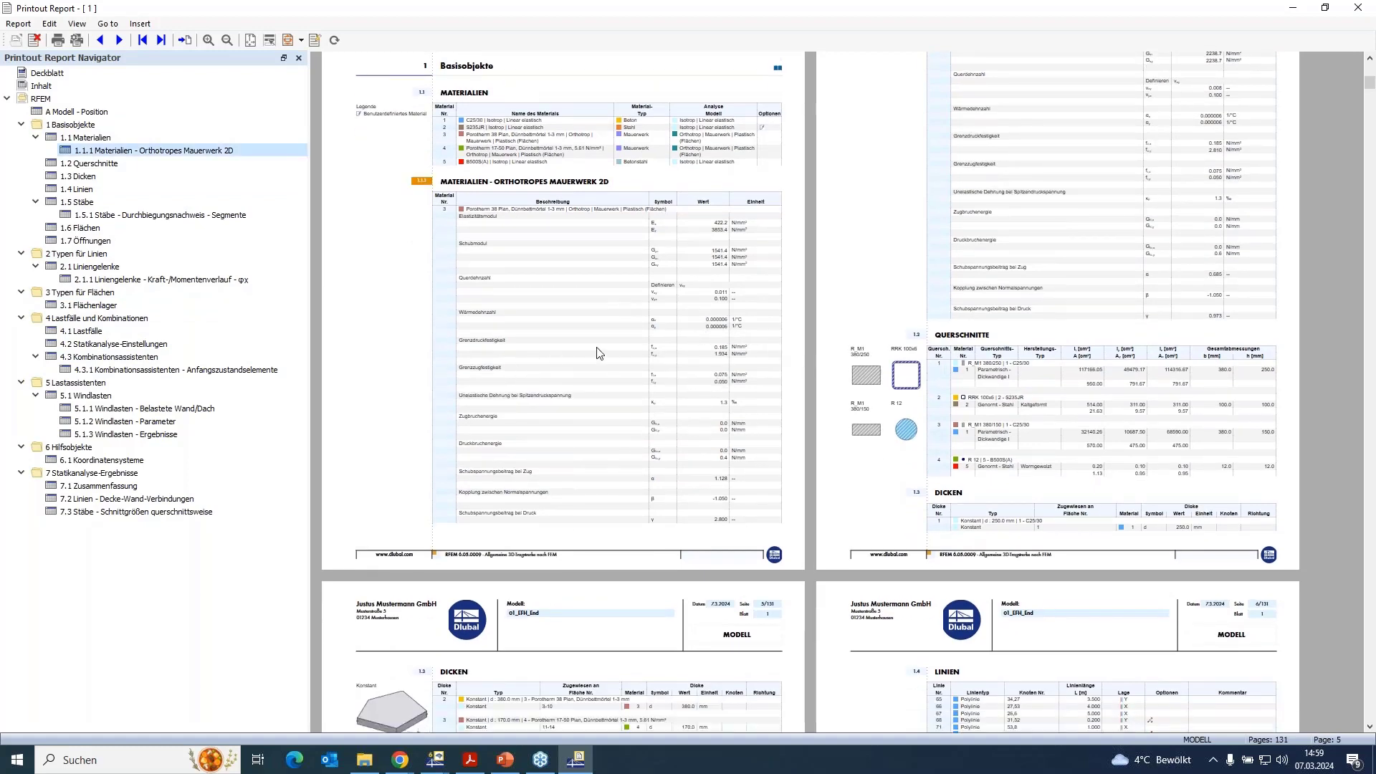
{"action": "scroll", "coordinate": [577, 374], "scroll_direction": "up", "scroll_amount": 1, "text": "ctrl"}
{"action": "scroll", "coordinate": [602, 398], "scroll_direction": "down", "scroll_amount": 7}
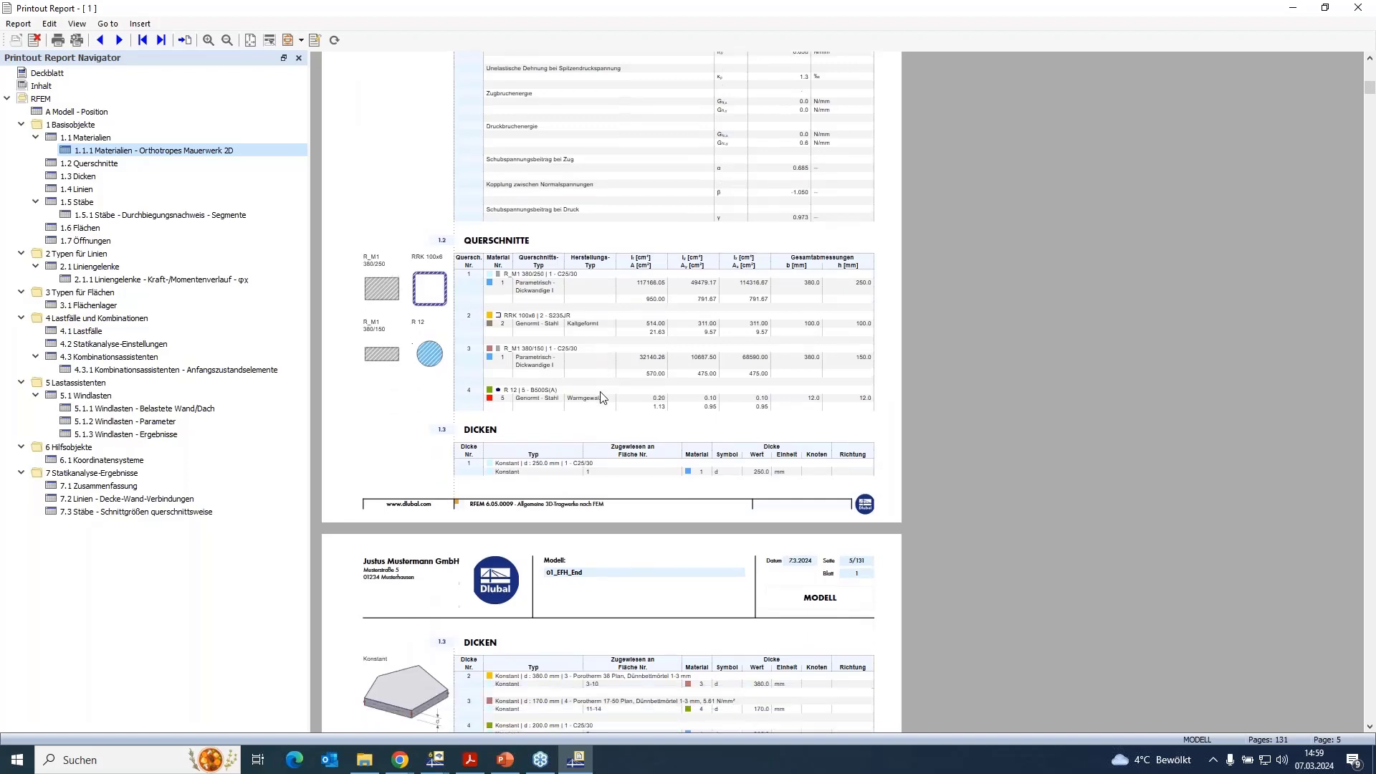
{"action": "scroll", "coordinate": [610, 396], "scroll_direction": "up", "scroll_amount": 7}
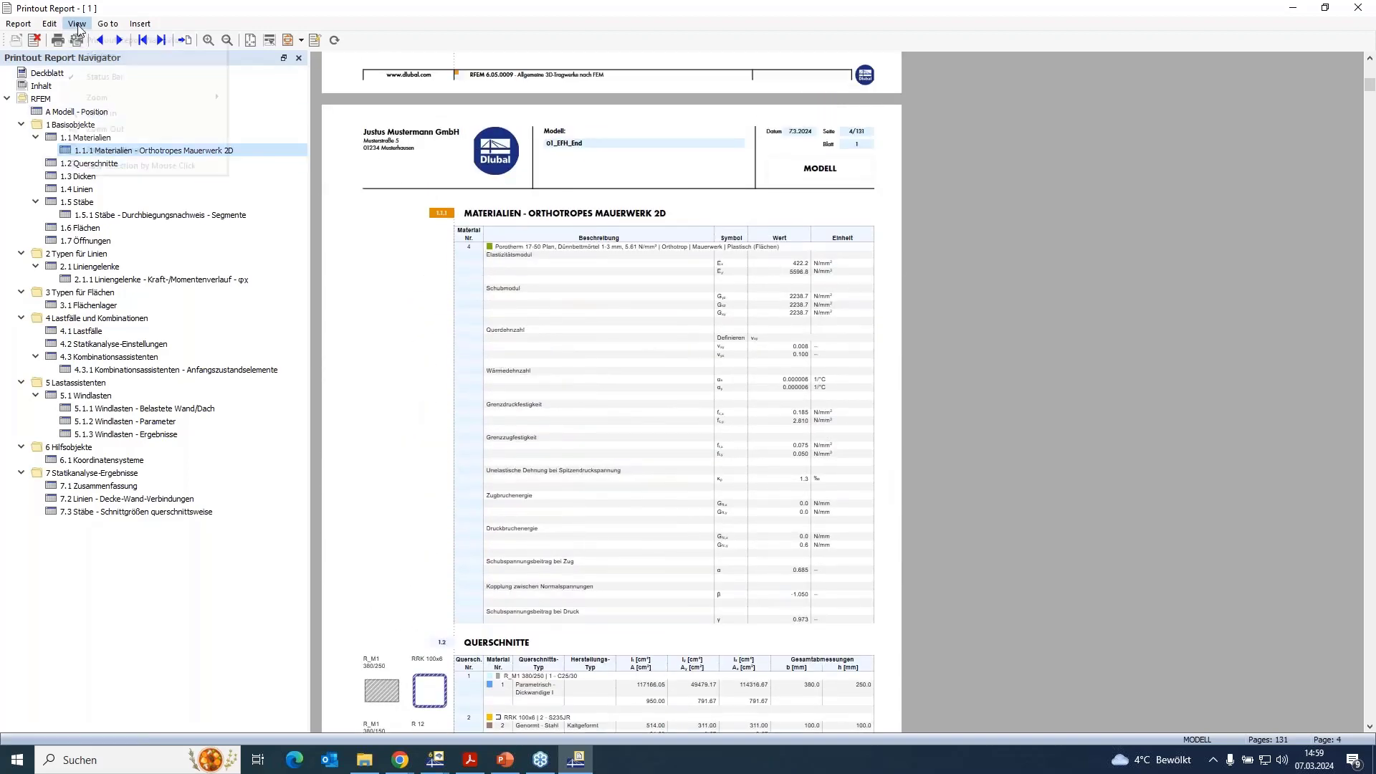
Apply English as the report language again and go to the cross-sections chapter.
{"action": "left_click", "coordinate": [49, 24]}
{"action": "left_click", "coordinate": [117, 228]}
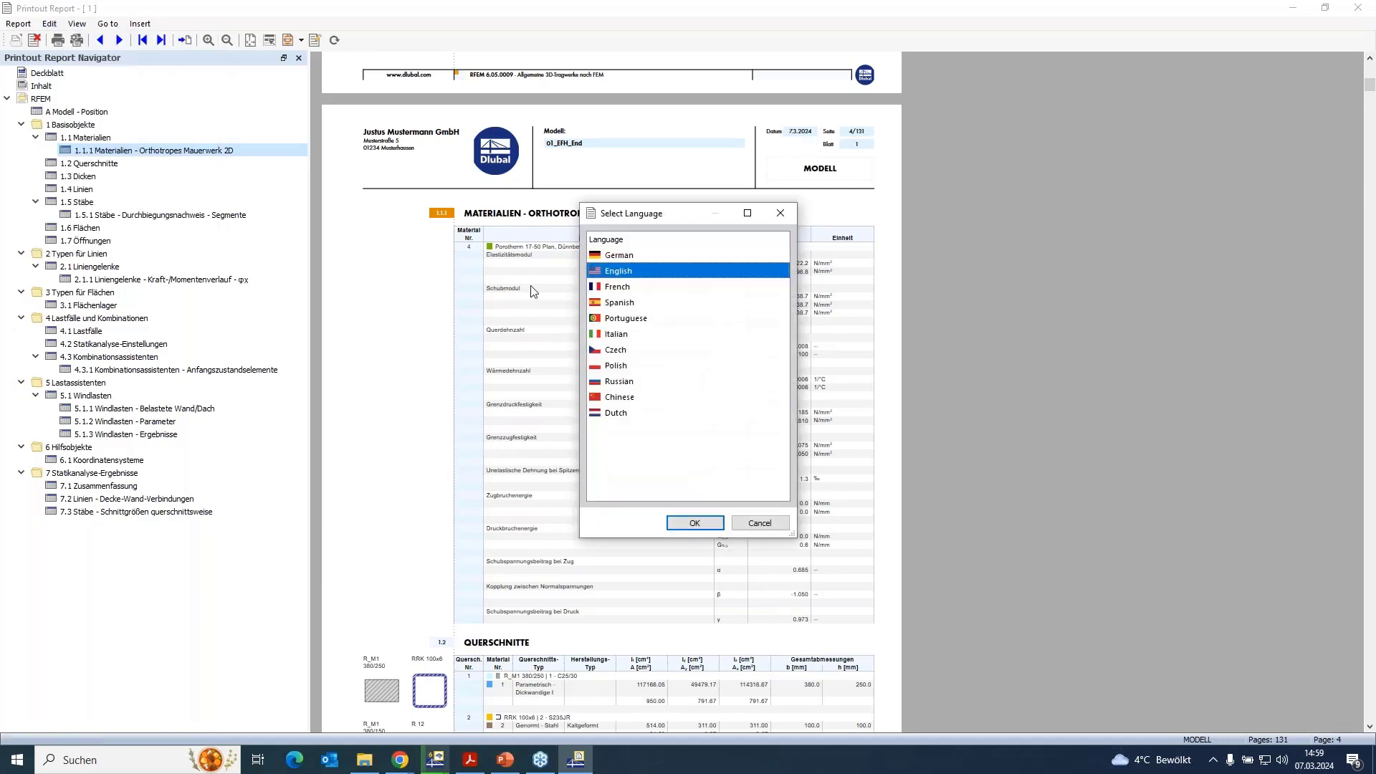
{"action": "key", "text": "Return"}
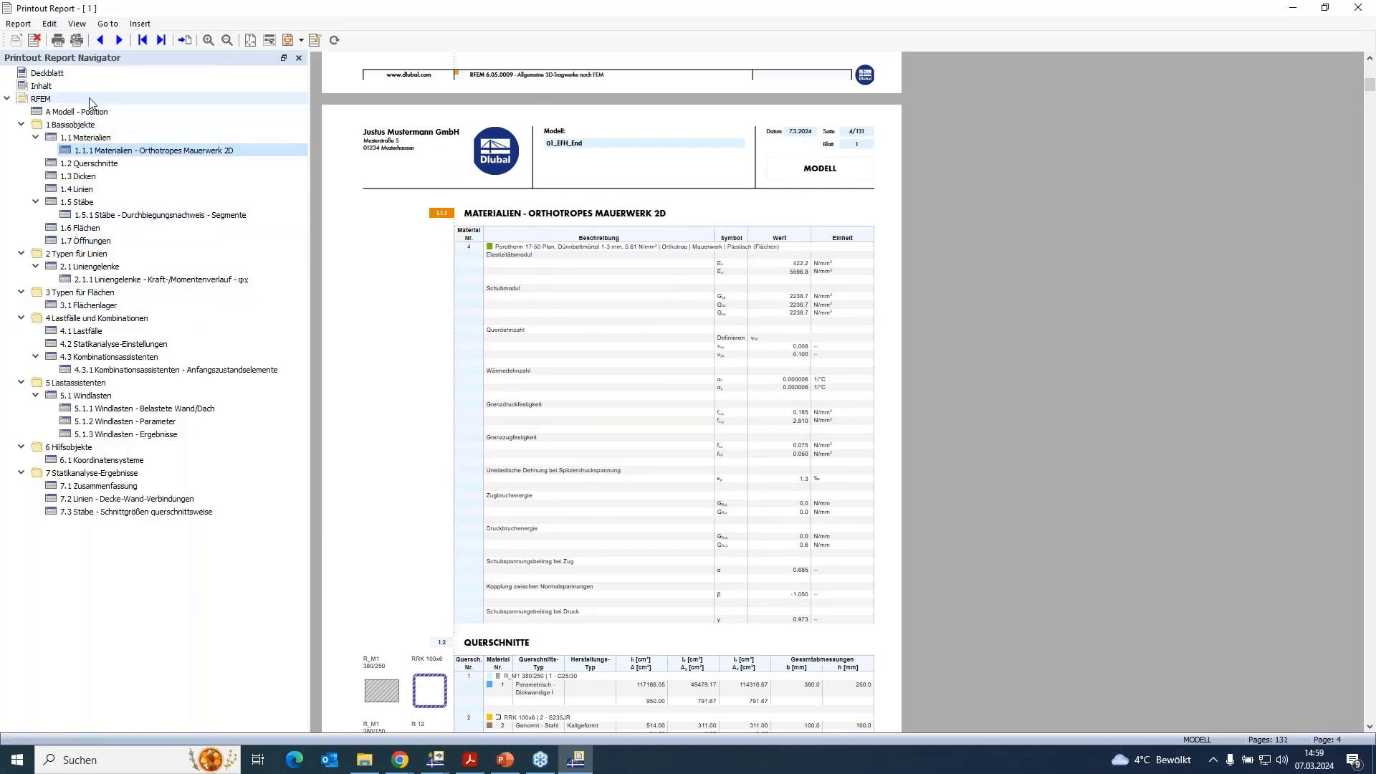
{"action": "left_click", "coordinate": [68, 169]}
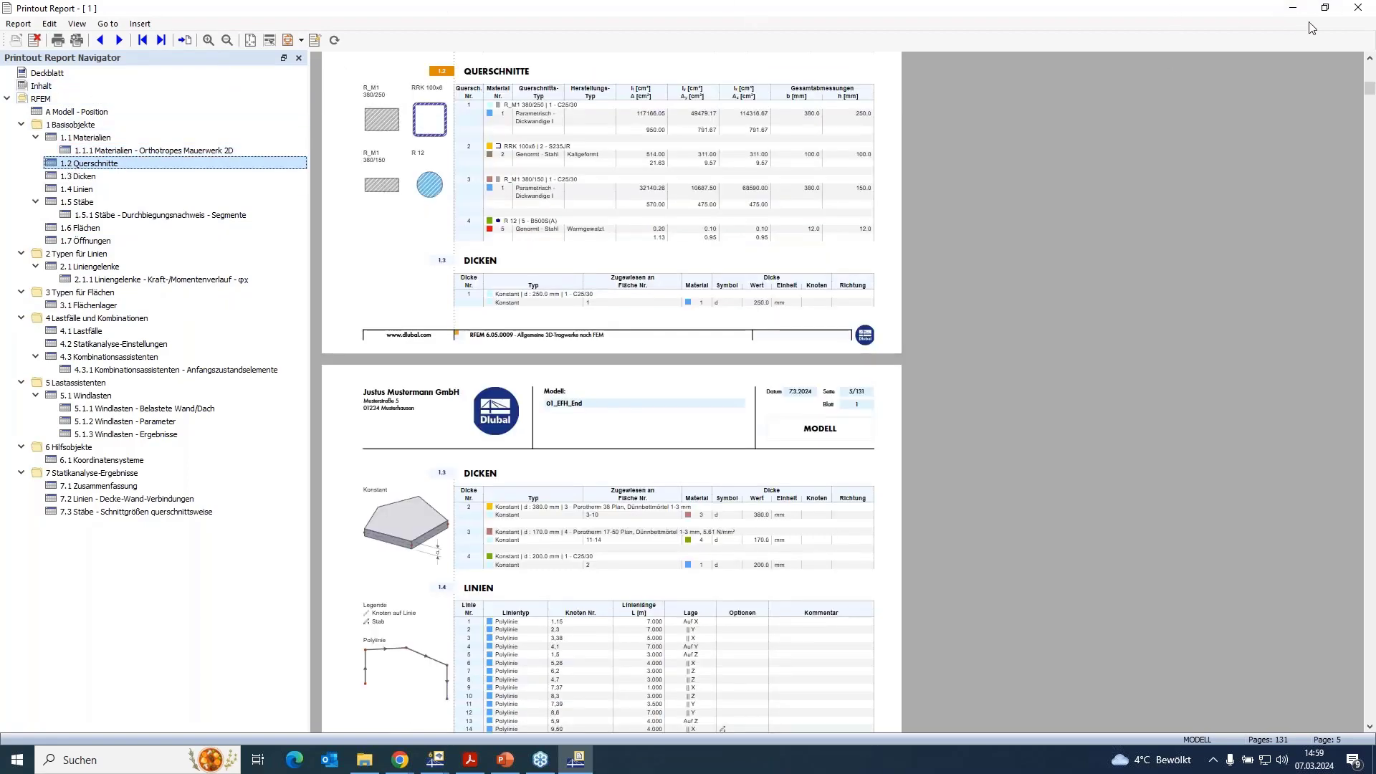
Close the printout report and reopen report 1, declining the automatic backup.
{"action": "left_click", "coordinate": [1357, 8]}
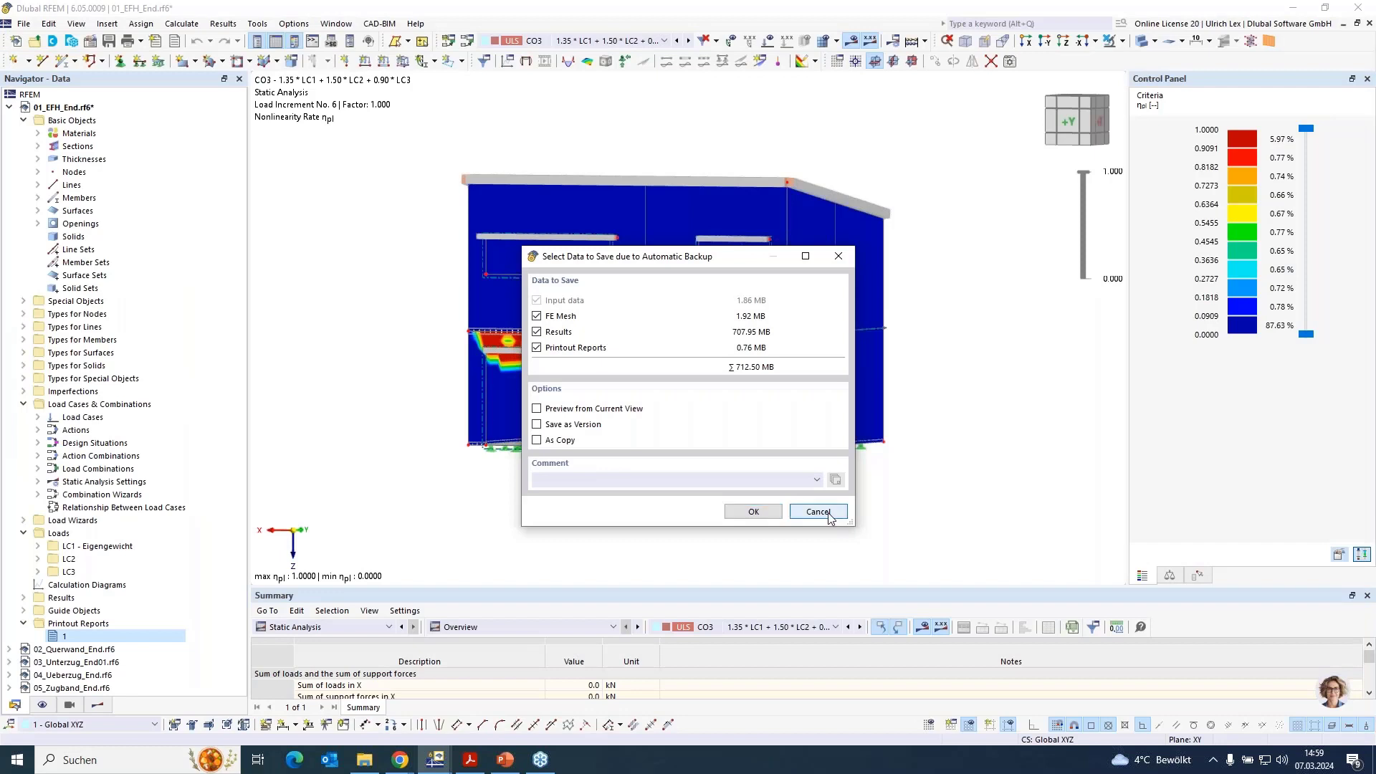
{"action": "left_click", "coordinate": [818, 511]}
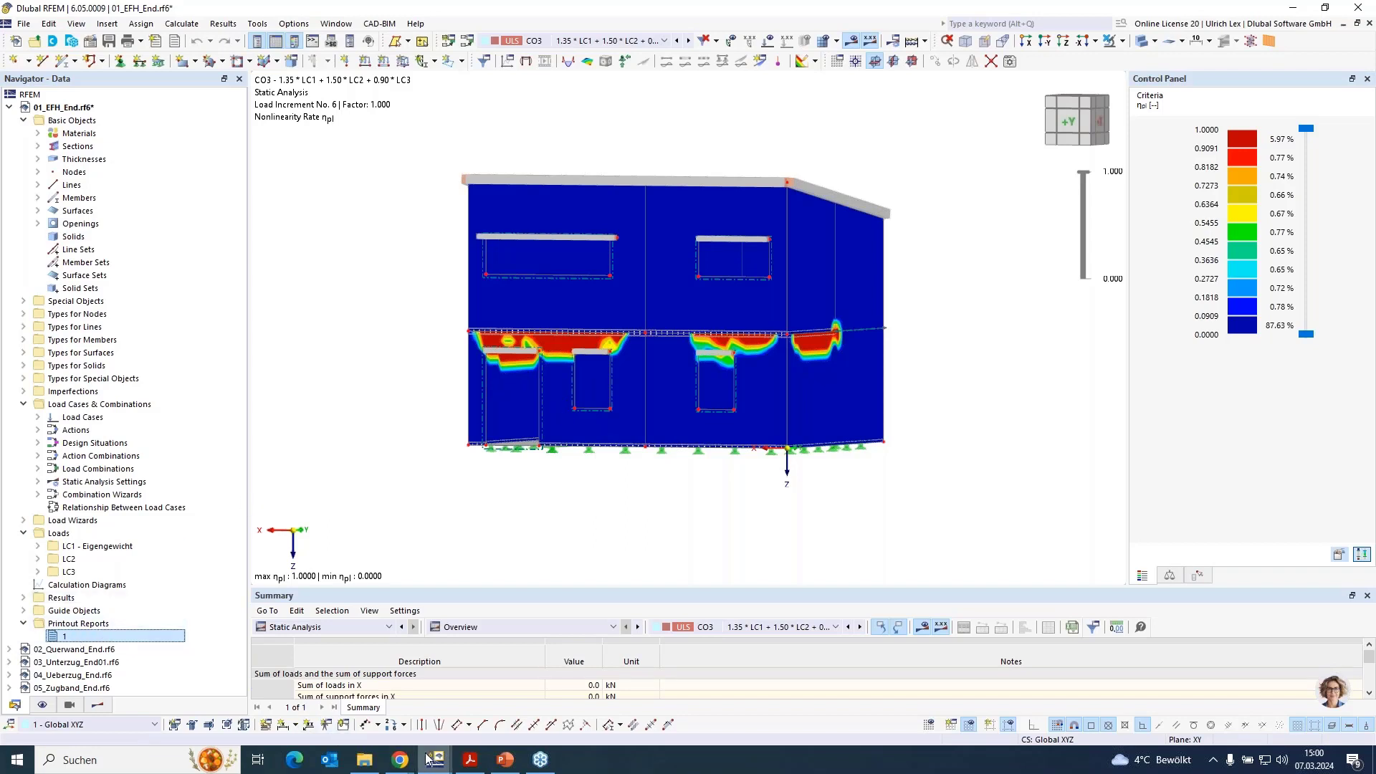
{"action": "mouse_move", "coordinate": [429, 762]}
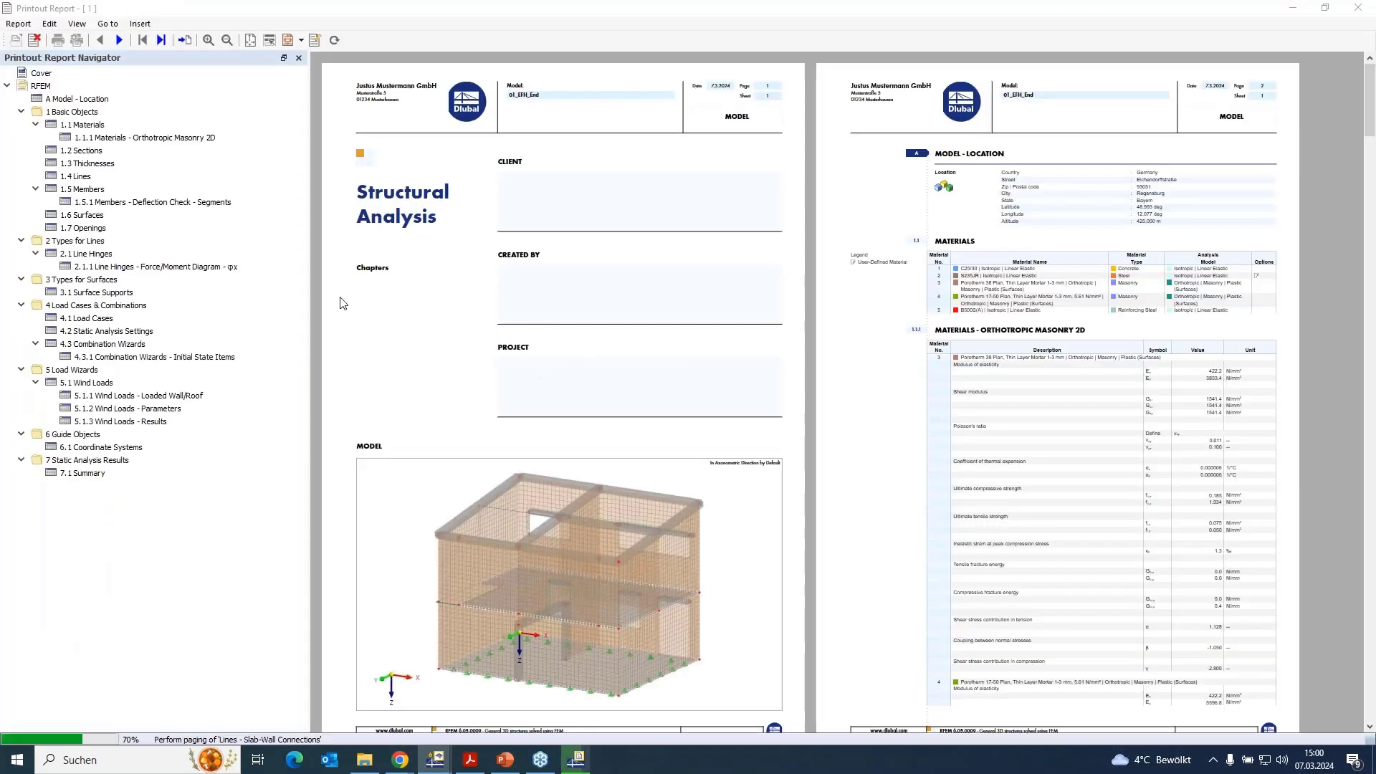
Examine the English report's cover, orthotropic masonry 2D material tables and sections table at a larger zoom.
{"action": "scroll", "coordinate": [625, 335], "scroll_direction": "down", "scroll_amount": 5}
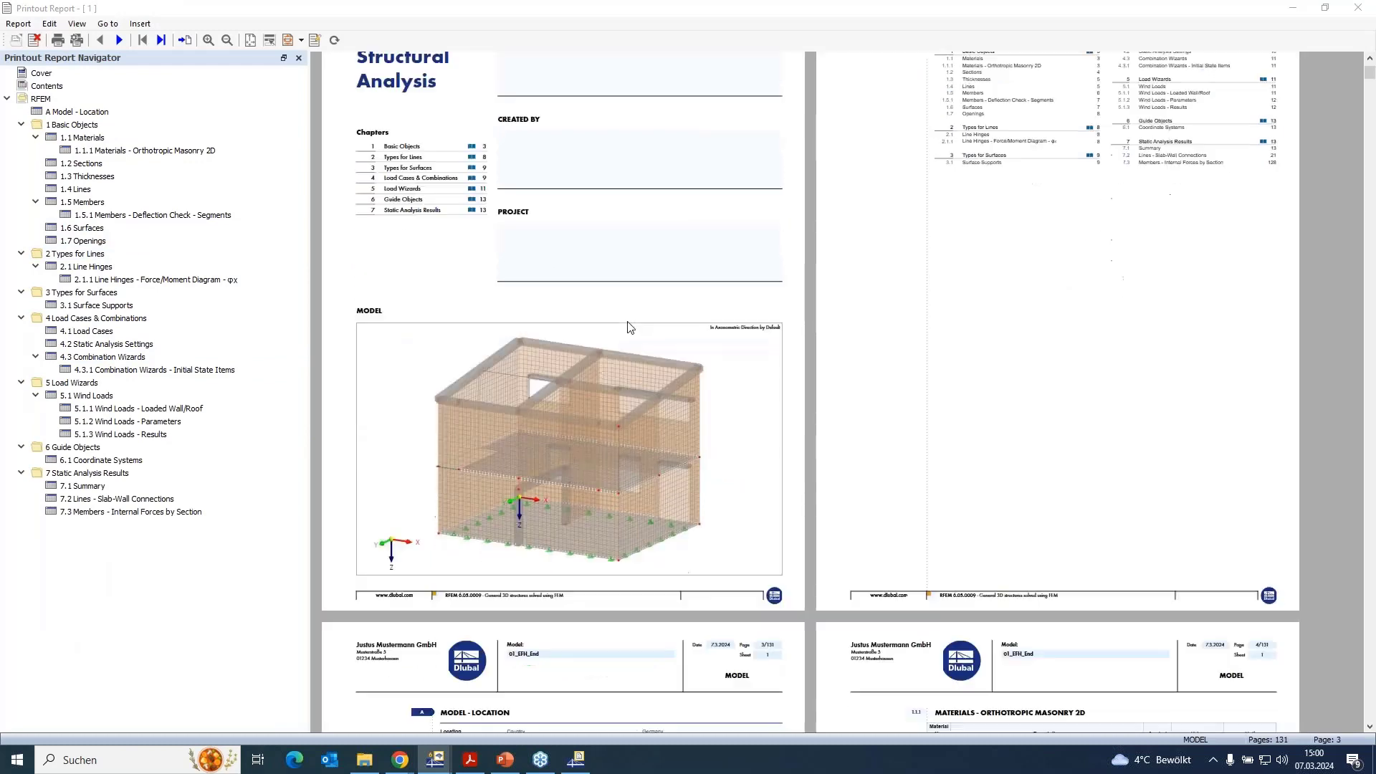
{"action": "scroll", "coordinate": [626, 335], "scroll_direction": "down", "scroll_amount": 8}
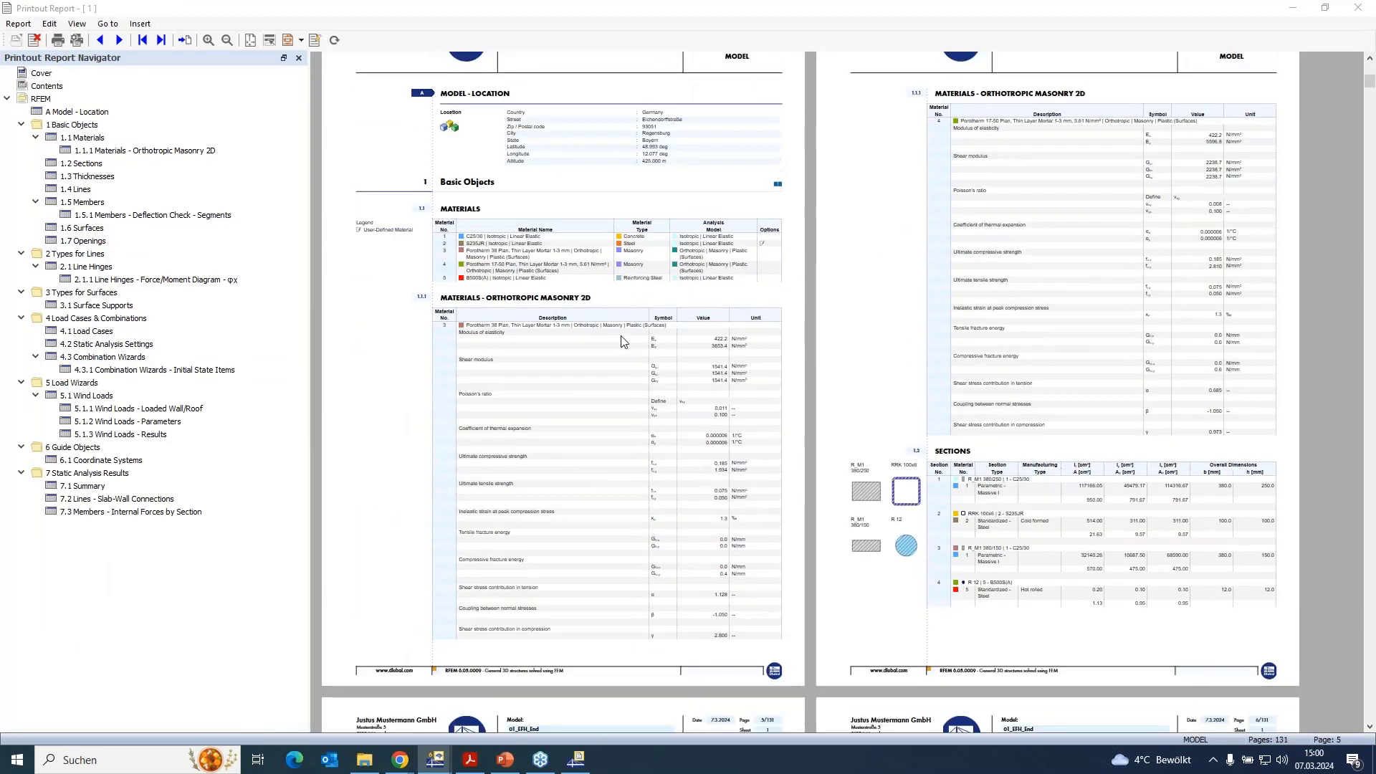
{"action": "scroll", "coordinate": [594, 457], "scroll_direction": "up", "scroll_amount": 1, "text": "ctrl"}
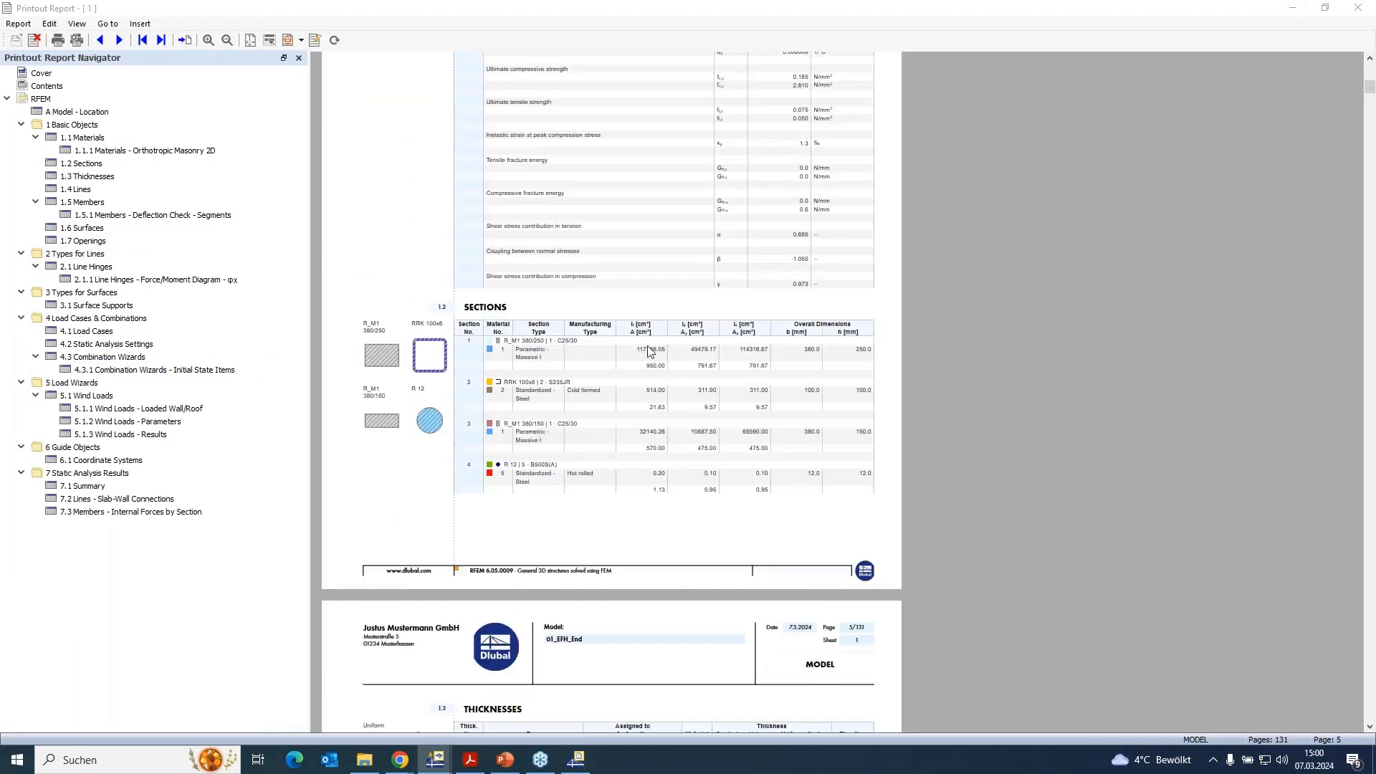
{"action": "scroll", "coordinate": [650, 352], "scroll_direction": "up", "scroll_amount": 3}
{"action": "scroll", "coordinate": [593, 390], "scroll_direction": "up", "scroll_amount": 1, "text": "ctrl"}
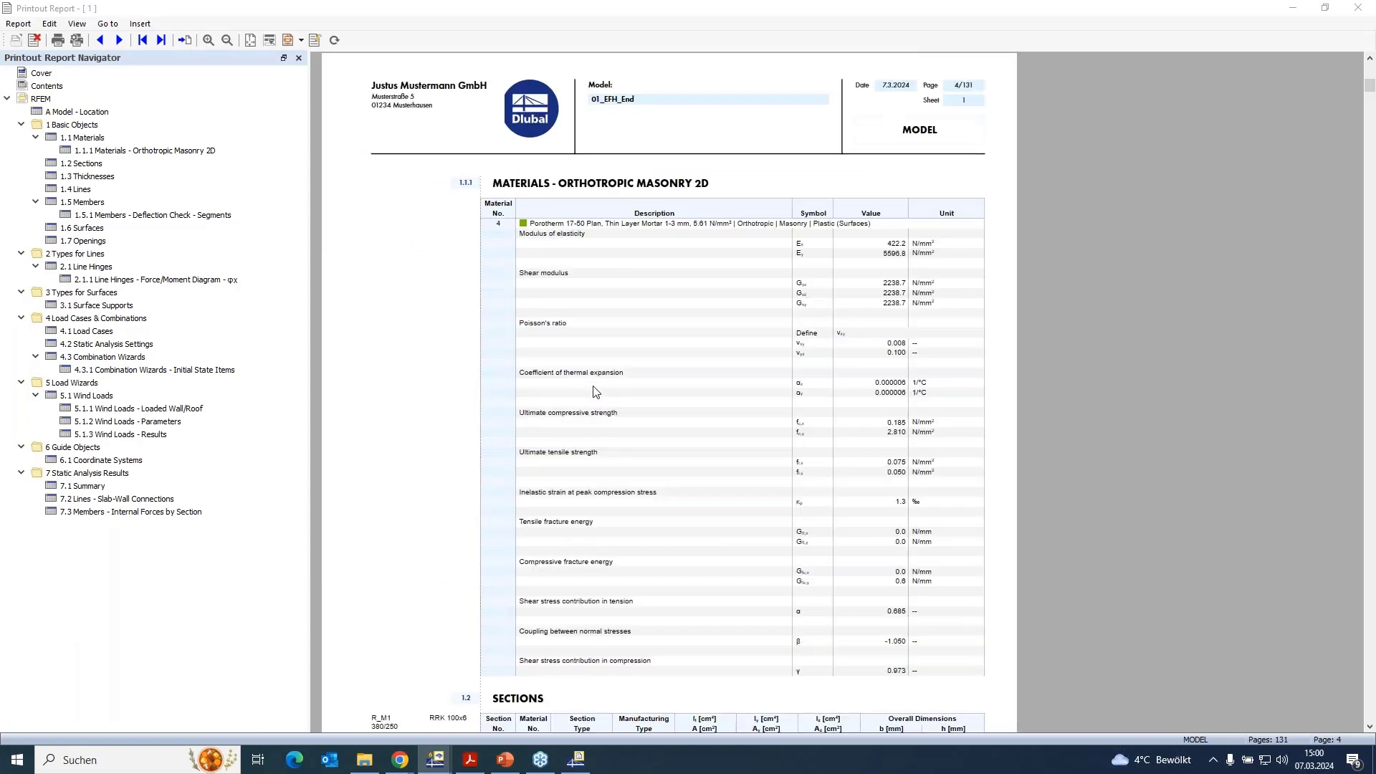
{"action": "scroll", "coordinate": [797, 423], "scroll_direction": "up", "scroll_amount": 1, "text": "ctrl"}
{"action": "scroll", "coordinate": [796, 424], "scroll_direction": "down", "scroll_amount": 2}
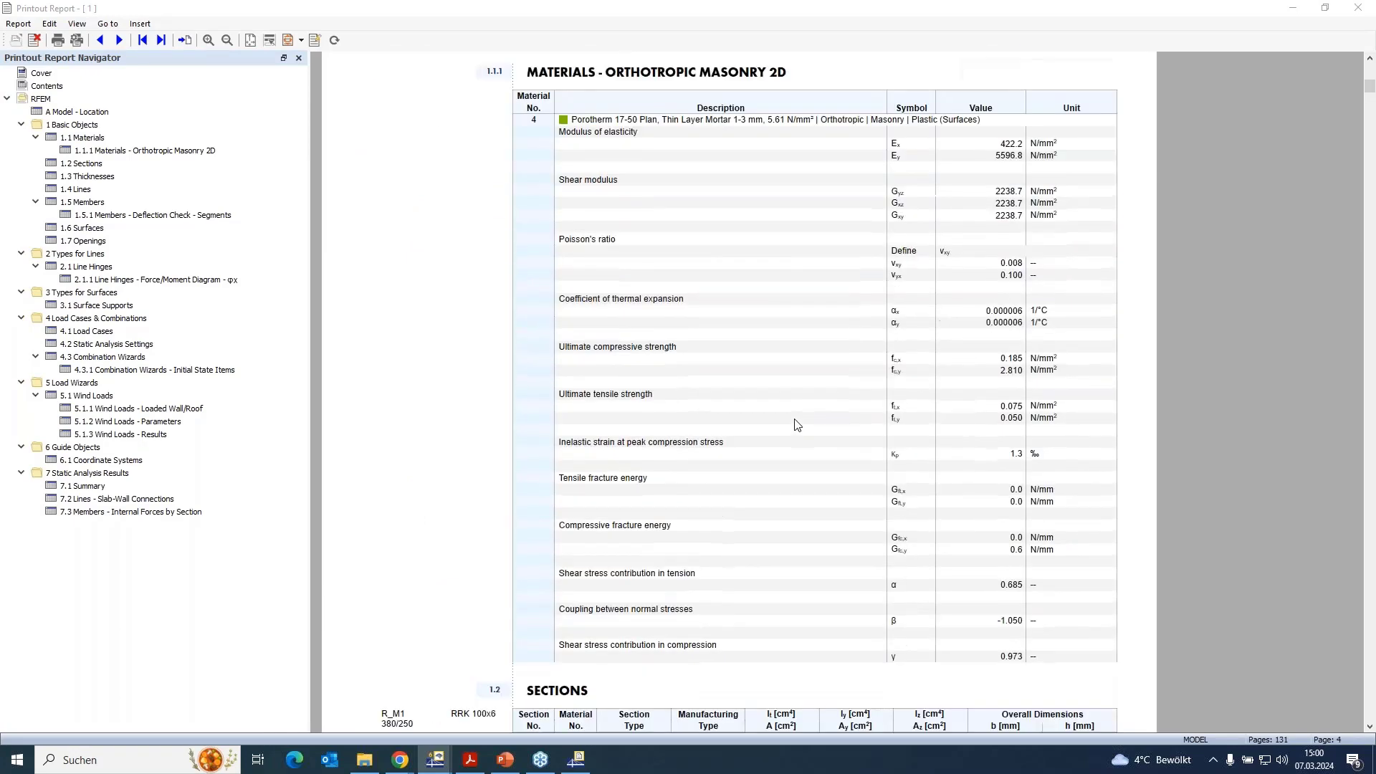
{"action": "scroll", "coordinate": [797, 425], "scroll_direction": "down", "scroll_amount": 2}
{"action": "scroll", "coordinate": [949, 397], "scroll_direction": "up", "scroll_amount": 2}
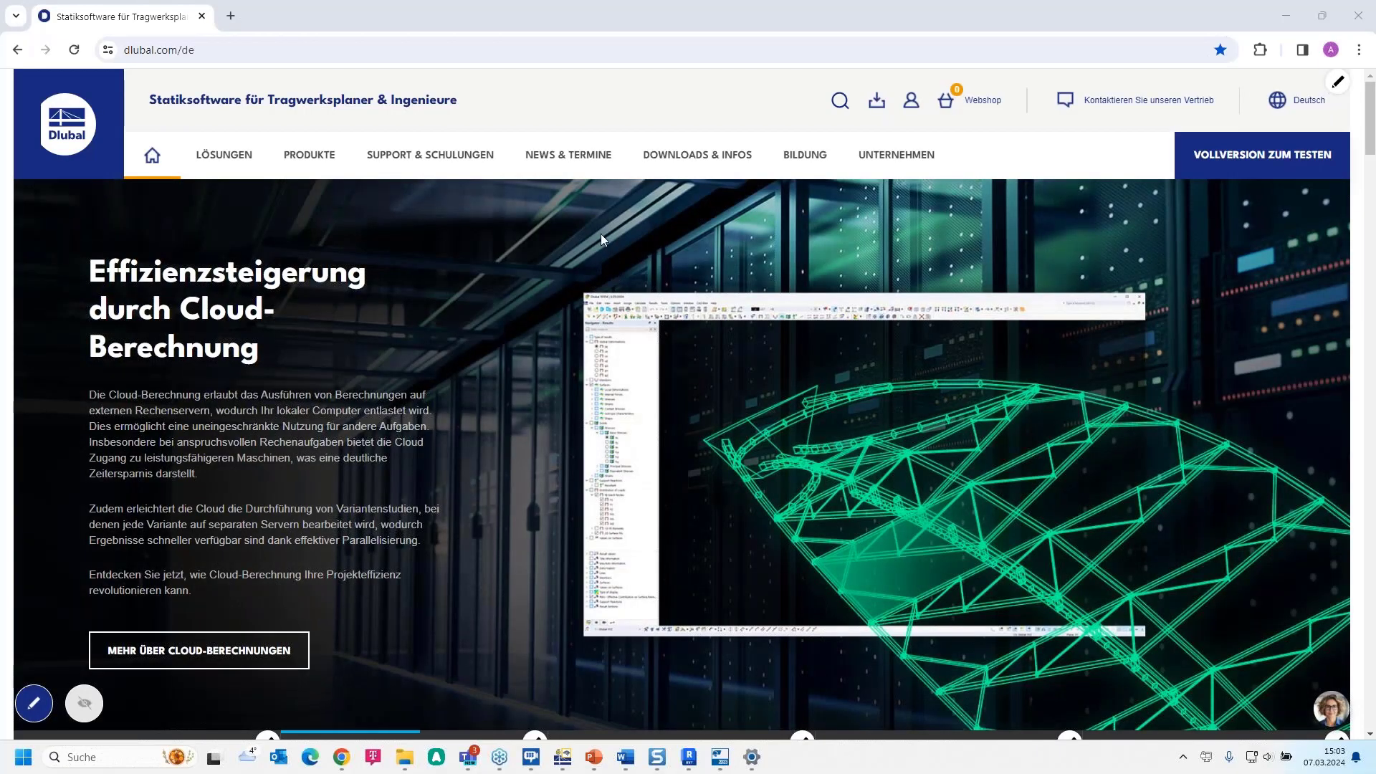
In the browser, switch the Dlubal website to English and open its webinars overview from the events section.
{"action": "mouse_move", "coordinate": [566, 156]}
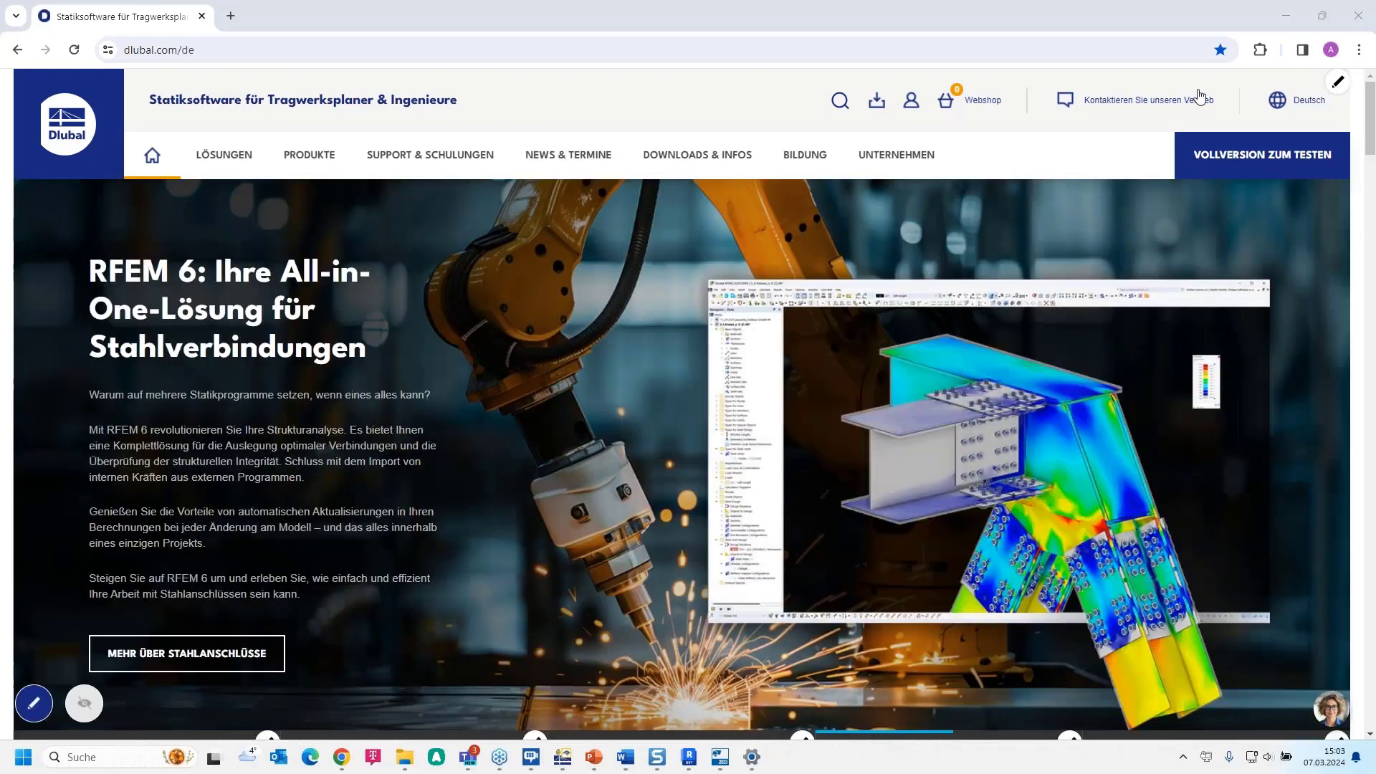
{"action": "mouse_move", "coordinate": [1306, 105]}
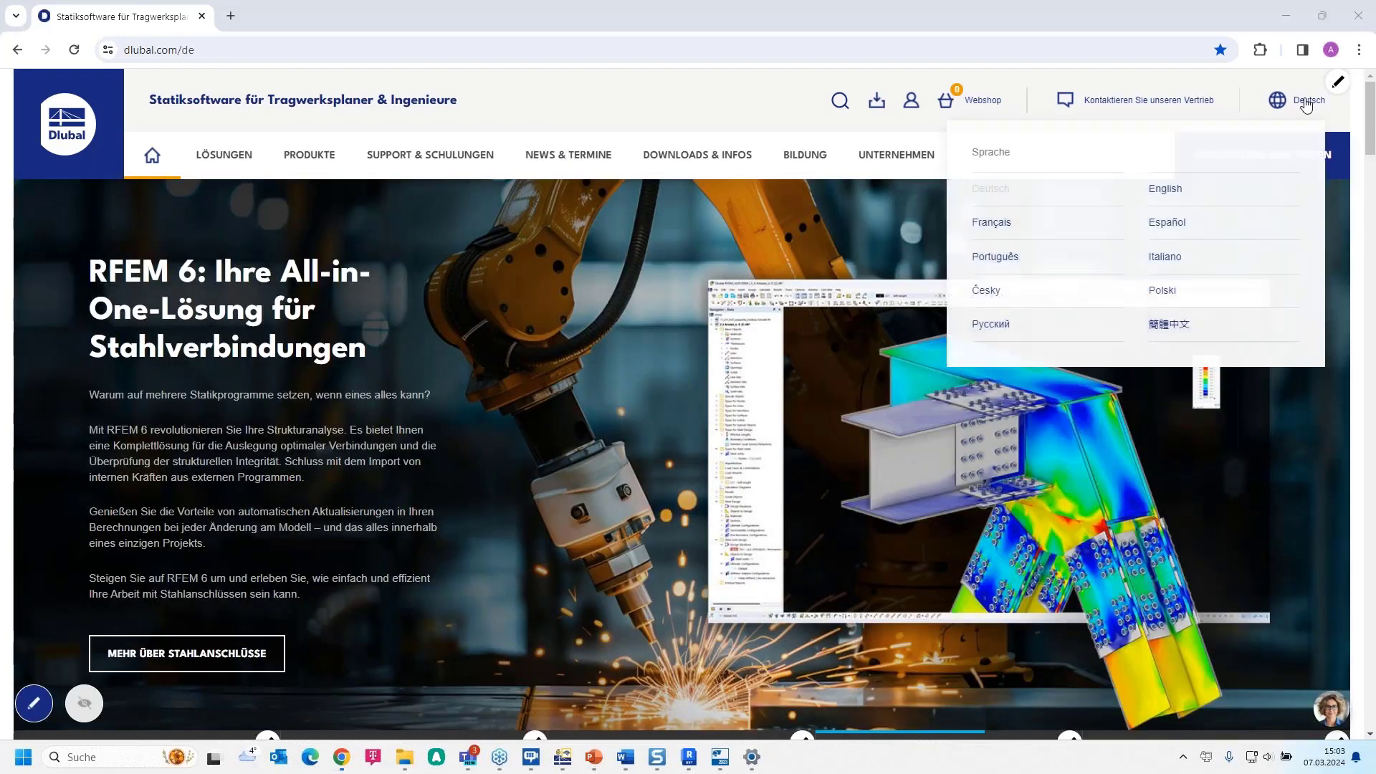
{"action": "left_click", "coordinate": [1155, 190]}
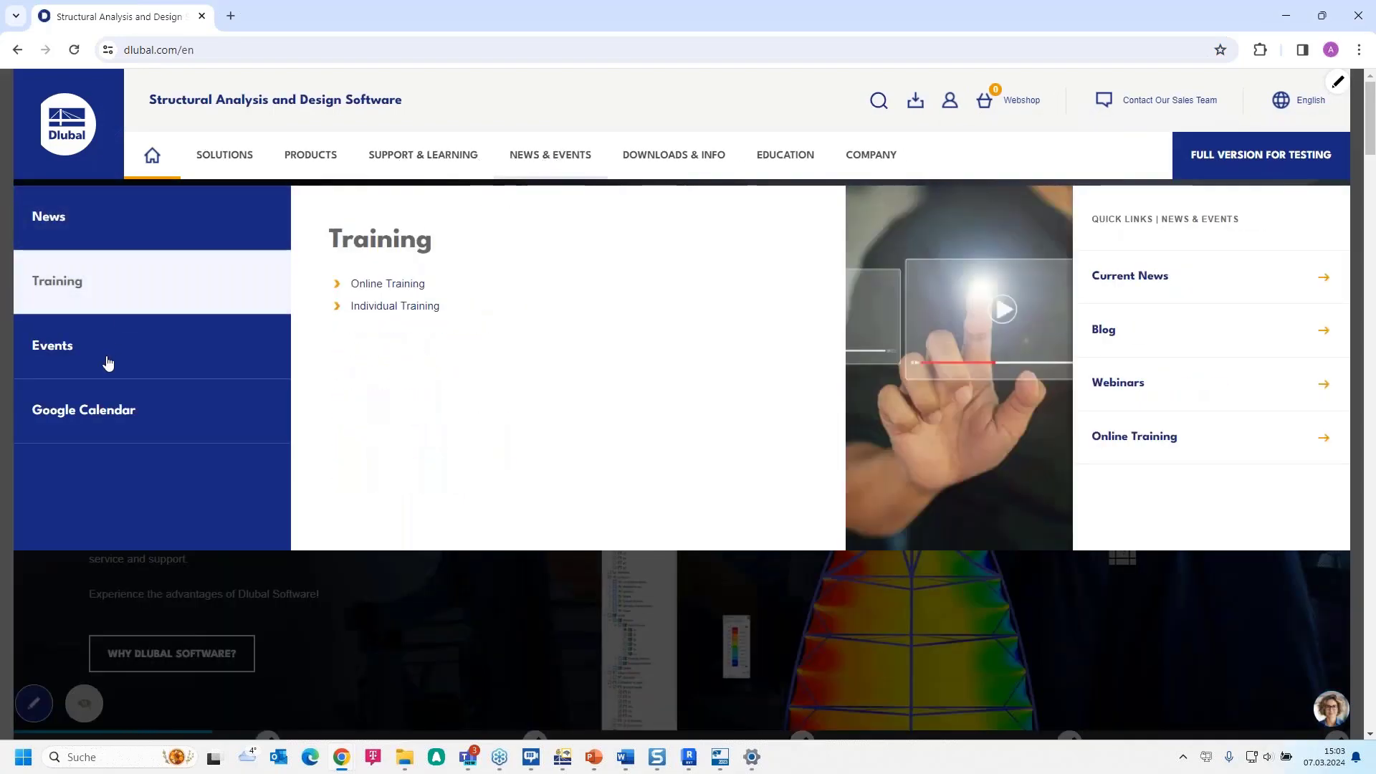
{"action": "mouse_move", "coordinate": [107, 359]}
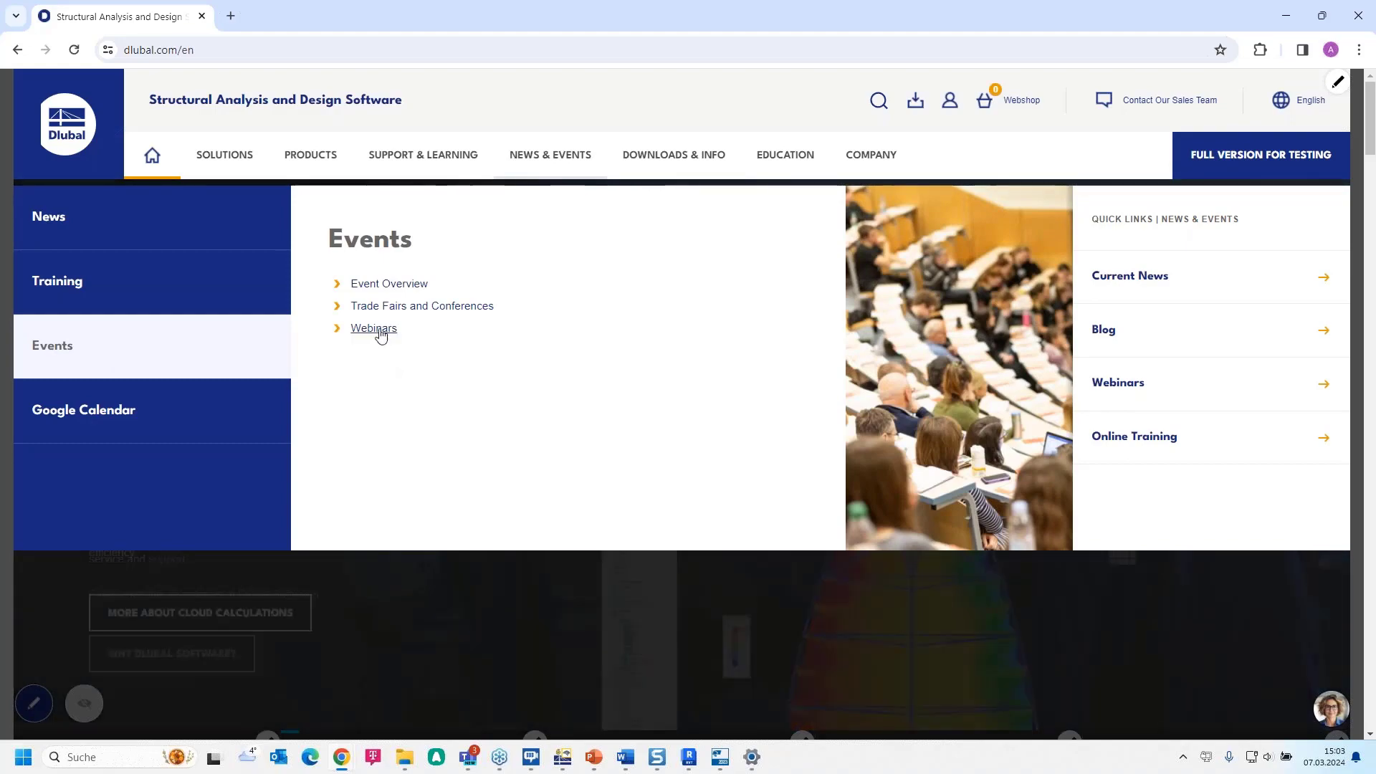
{"action": "left_click", "coordinate": [373, 328]}
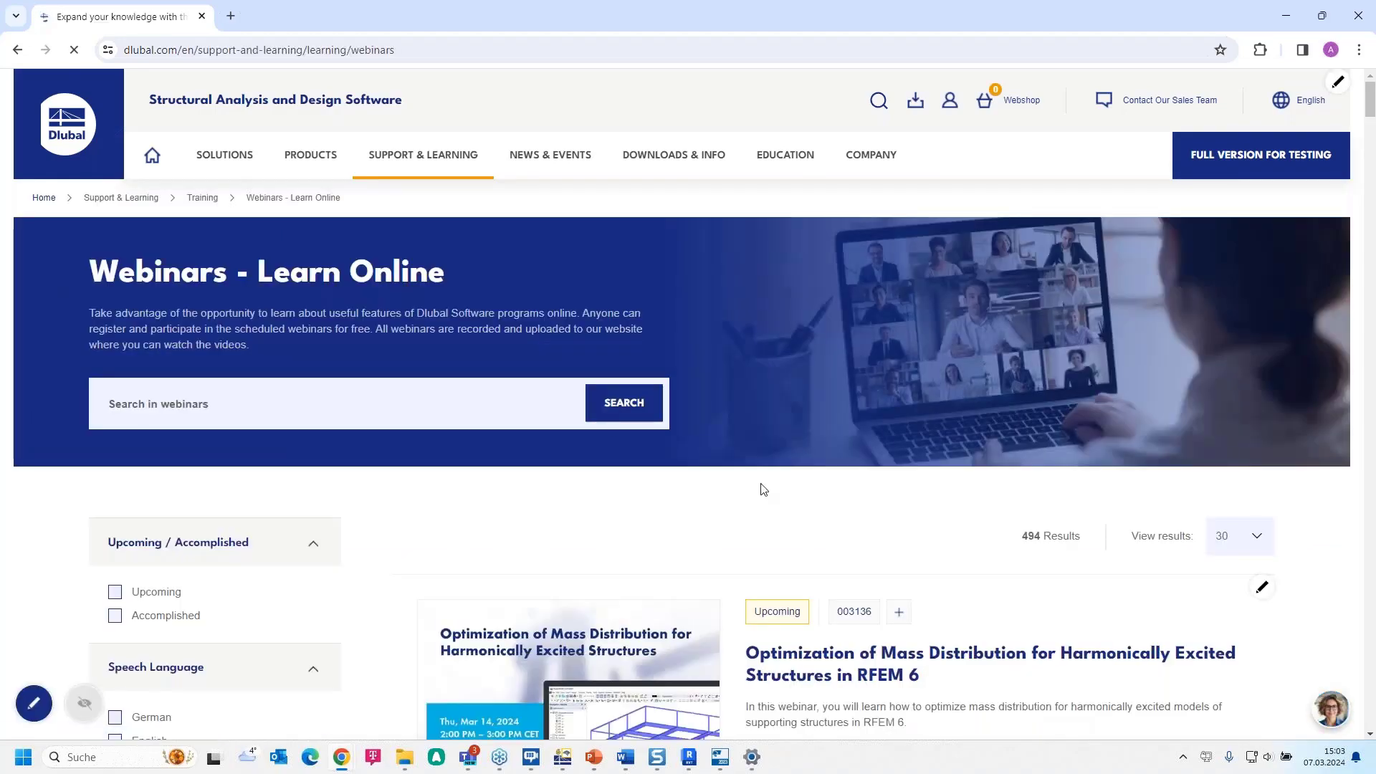
Find the accomplished webinar "Design of Masonry Structures in RFEM 6 Using FE Analysis" in the webinar list and open its page.
{"action": "scroll", "coordinate": [762, 485], "scroll_direction": "down", "scroll_amount": 4}
{"action": "scroll", "coordinate": [857, 375], "scroll_direction": "down", "scroll_amount": 1}
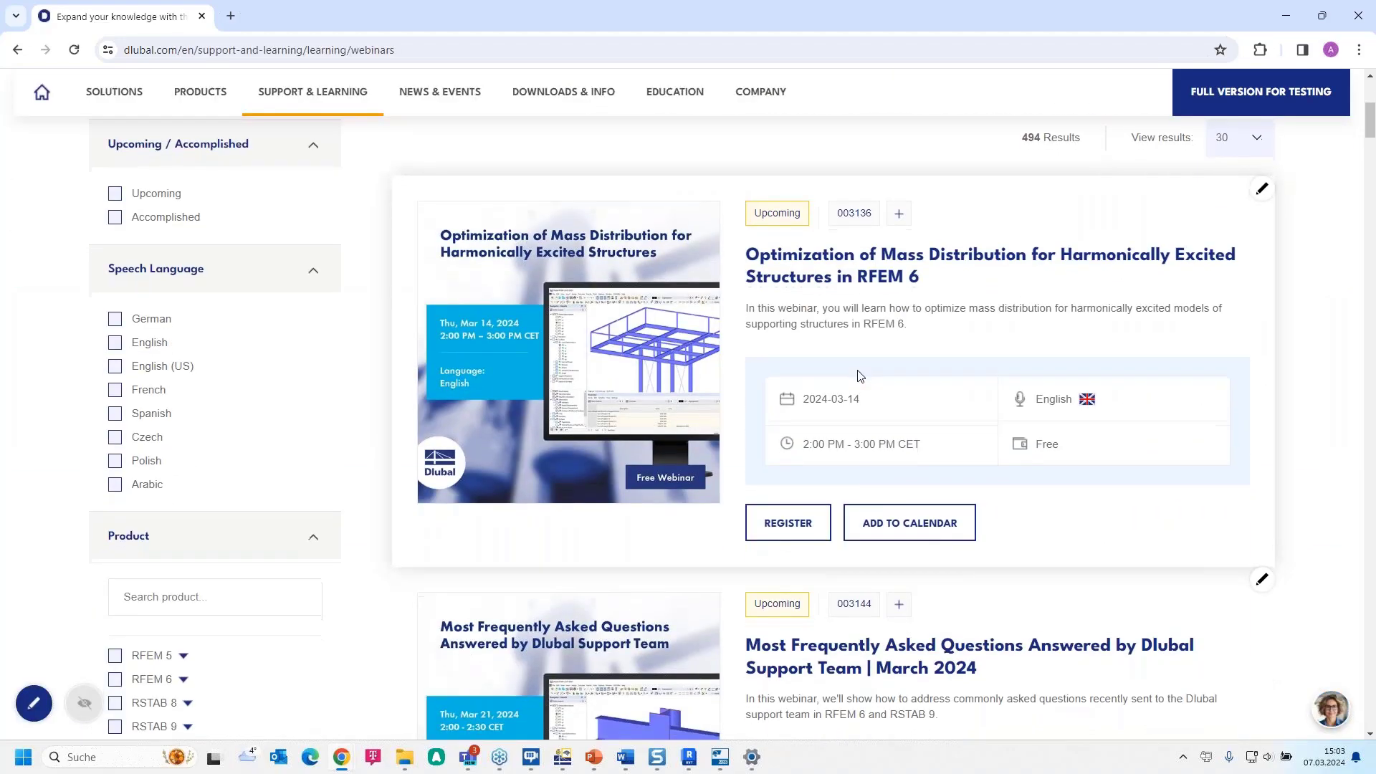
{"action": "scroll", "coordinate": [860, 376], "scroll_direction": "down", "scroll_amount": 8}
{"action": "scroll", "coordinate": [860, 376], "scroll_direction": "down", "scroll_amount": 8}
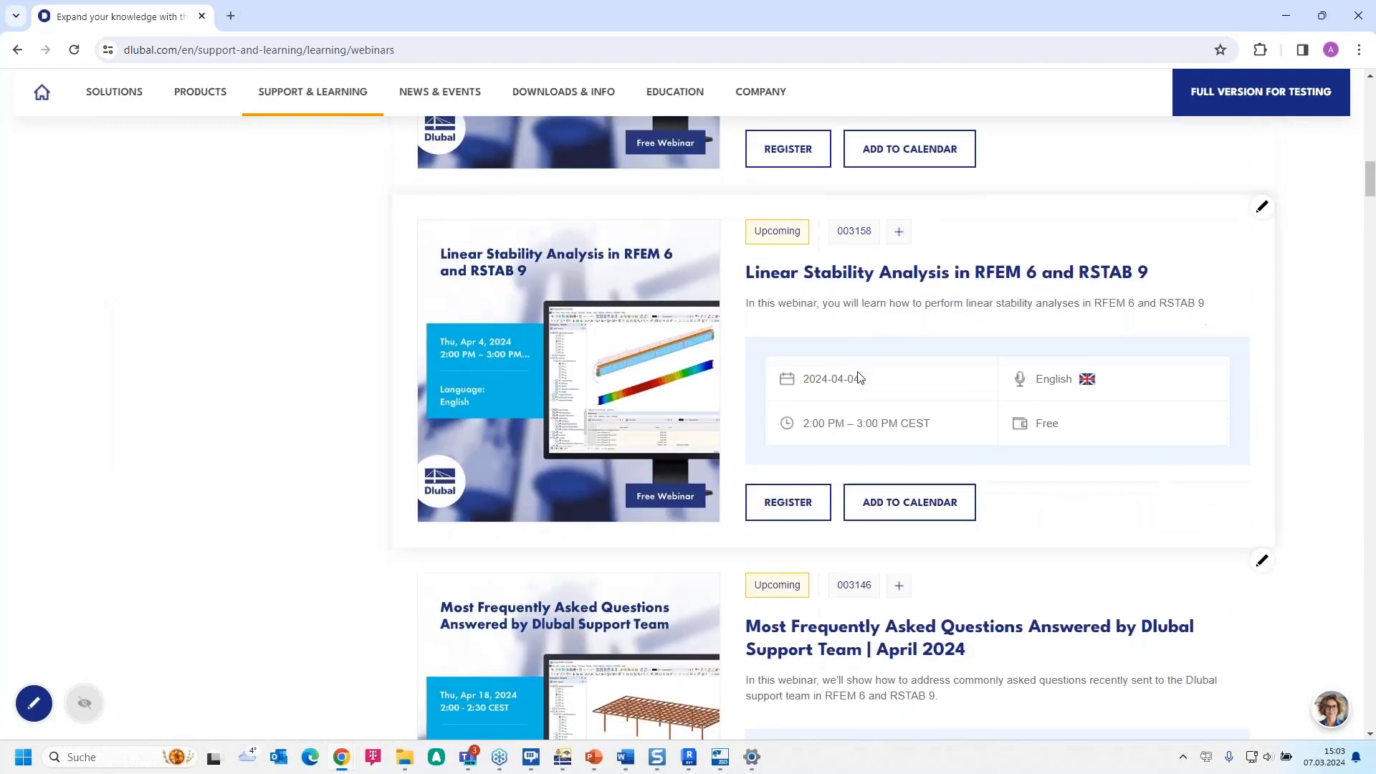
{"action": "scroll", "coordinate": [862, 380], "scroll_direction": "down", "scroll_amount": 8}
{"action": "scroll", "coordinate": [916, 254], "scroll_direction": "down", "scroll_amount": 12}
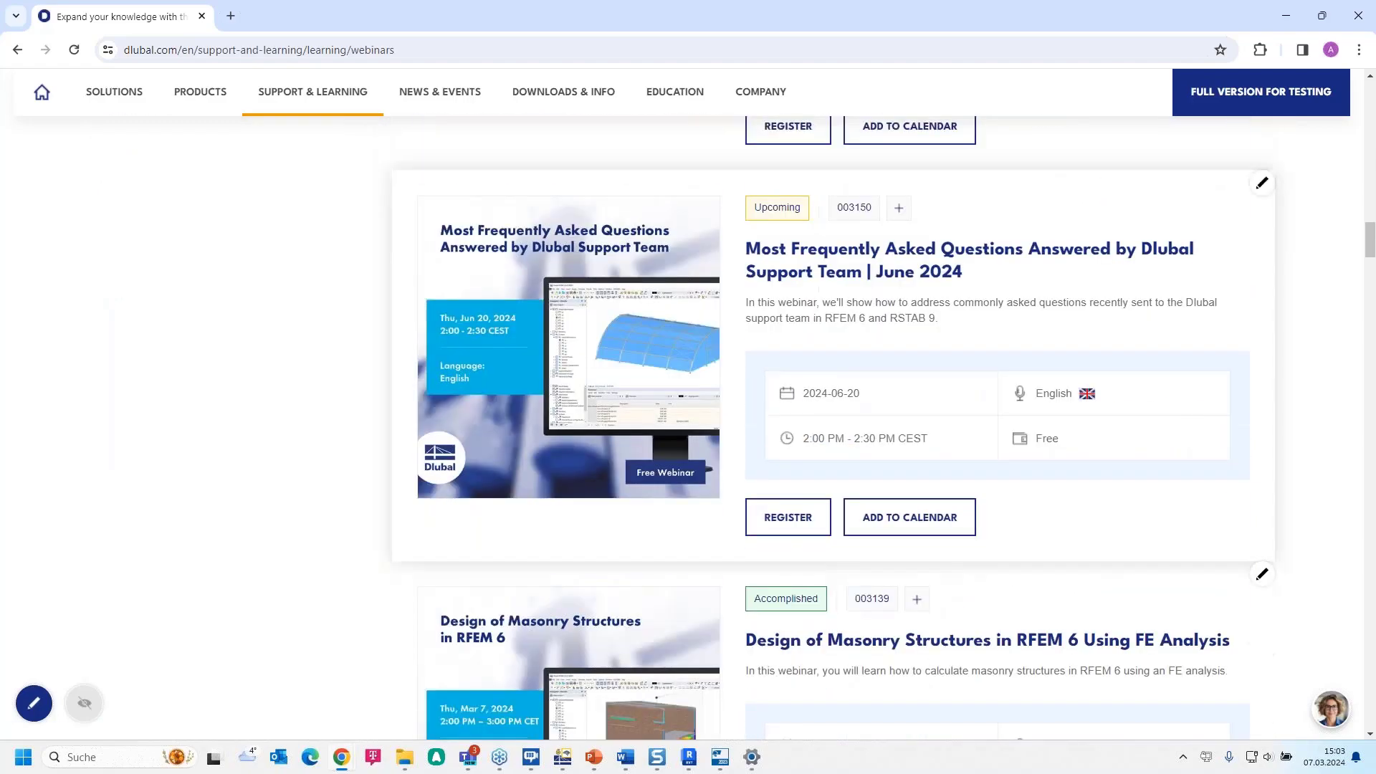
{"action": "left_click", "coordinate": [915, 243]}
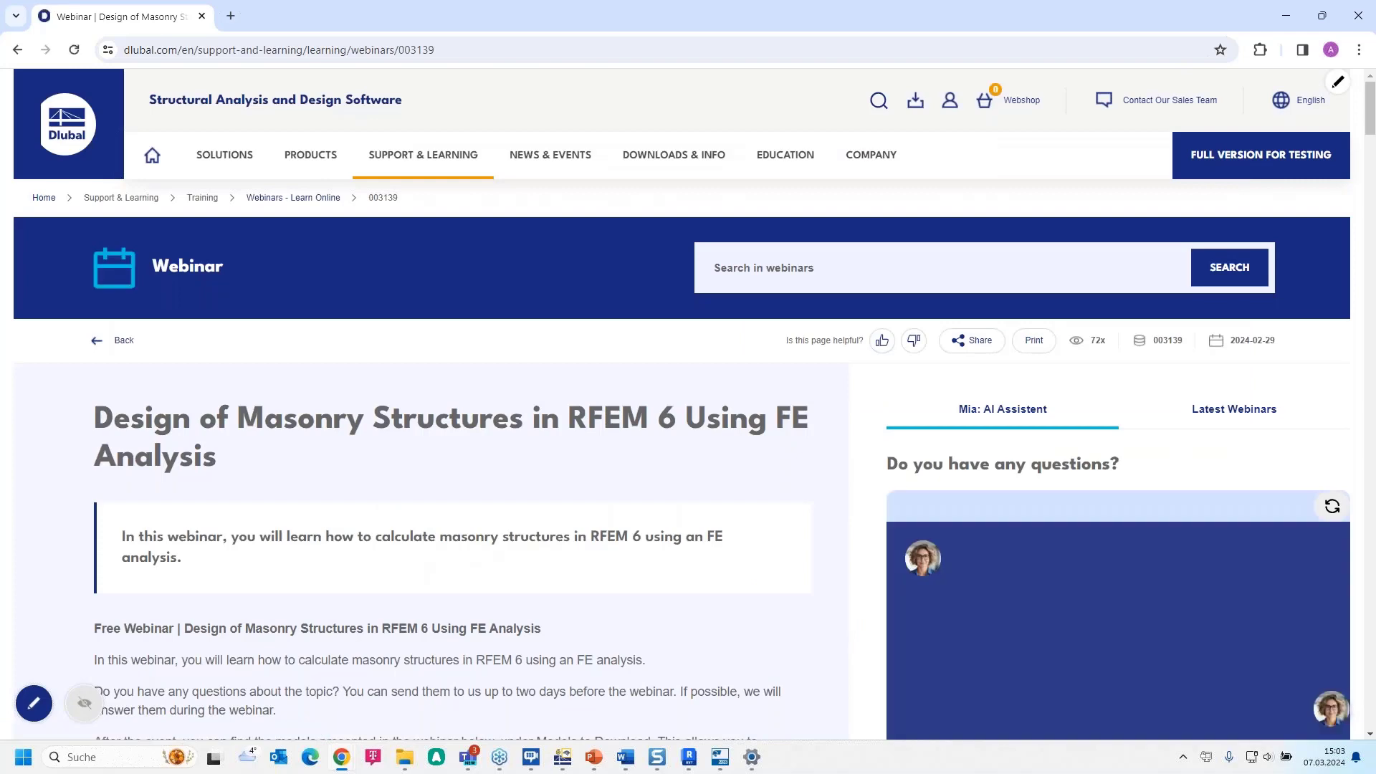
Look through the webinar page's schedule, notes and slide download, and locate the masonry models offered for download.
{"action": "scroll", "coordinate": [447, 398], "scroll_direction": "down", "scroll_amount": 6}
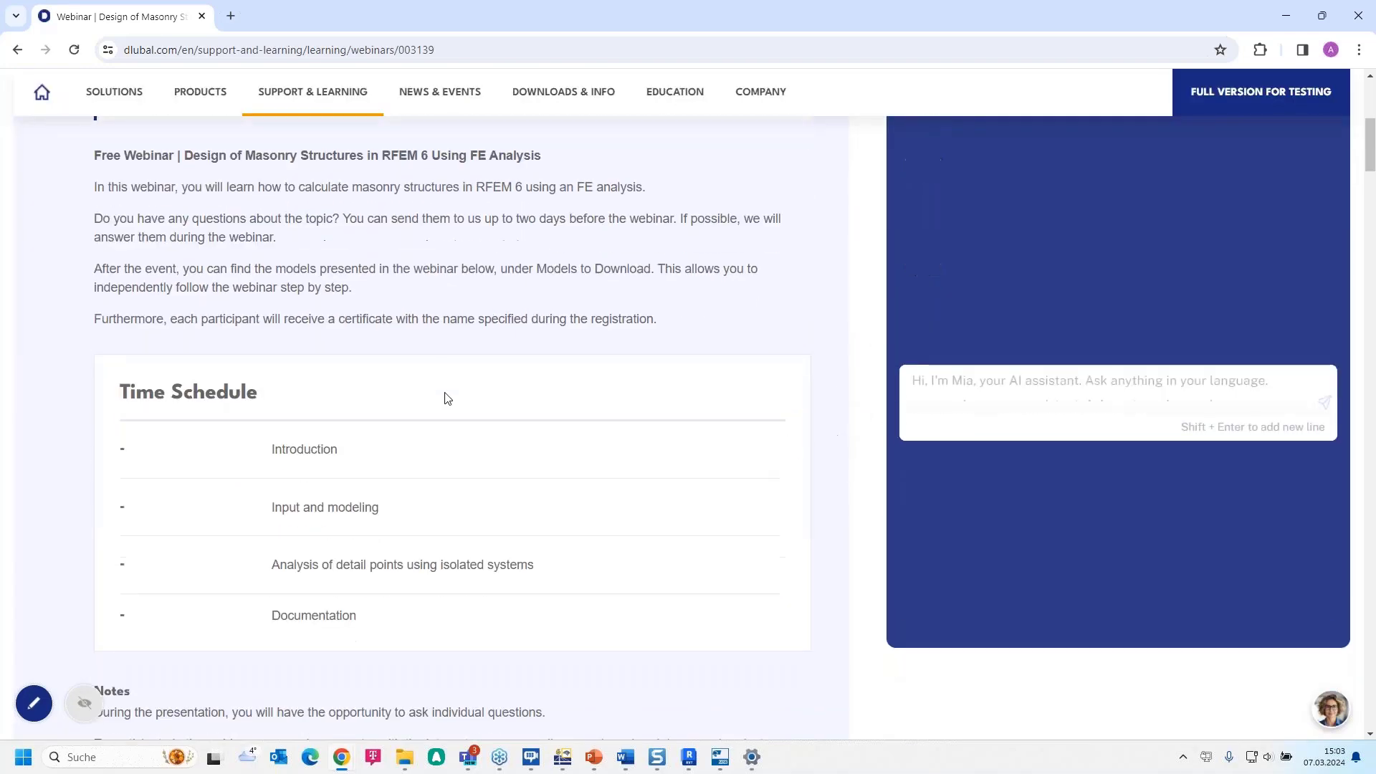
{"action": "scroll", "coordinate": [434, 315], "scroll_direction": "down", "scroll_amount": 7}
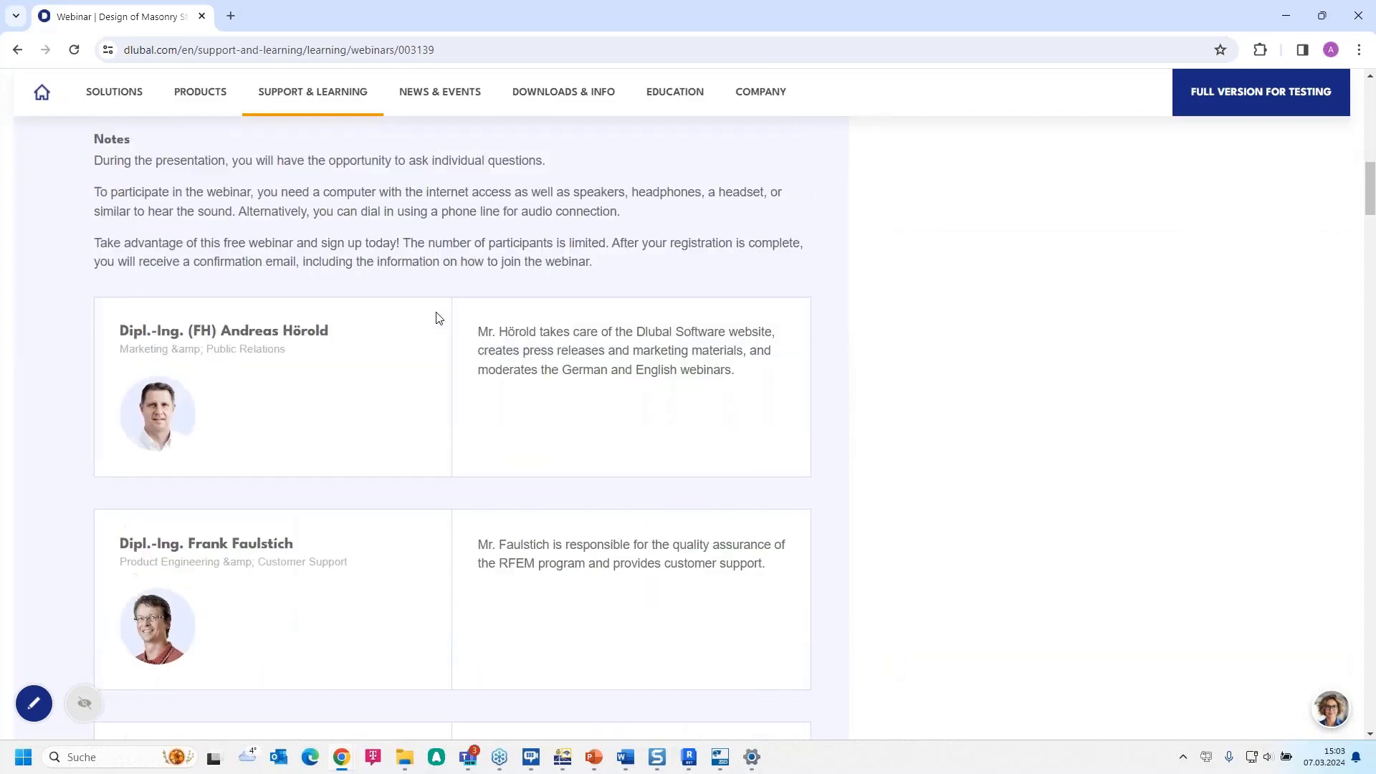
{"action": "scroll", "coordinate": [439, 318], "scroll_direction": "down", "scroll_amount": 15}
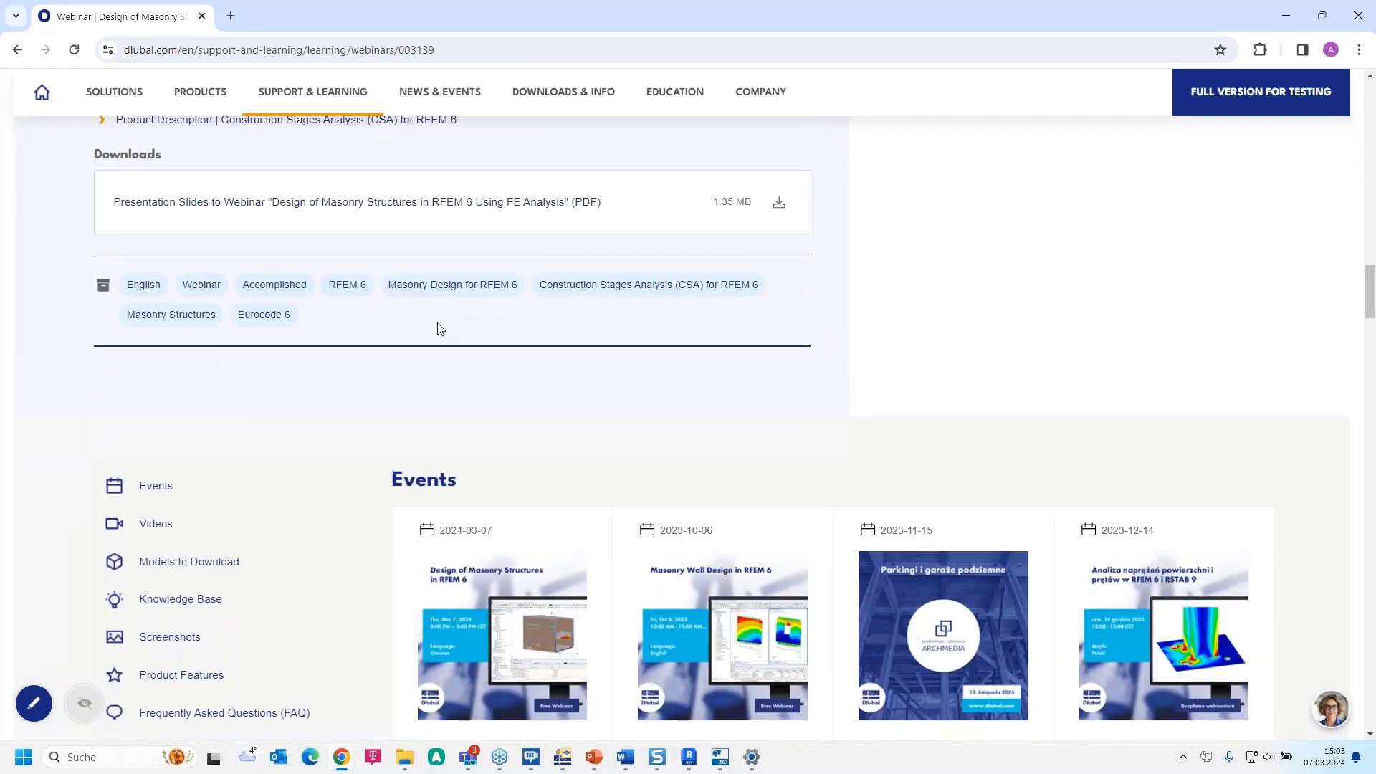
{"action": "scroll", "coordinate": [440, 329], "scroll_direction": "down", "scroll_amount": 15}
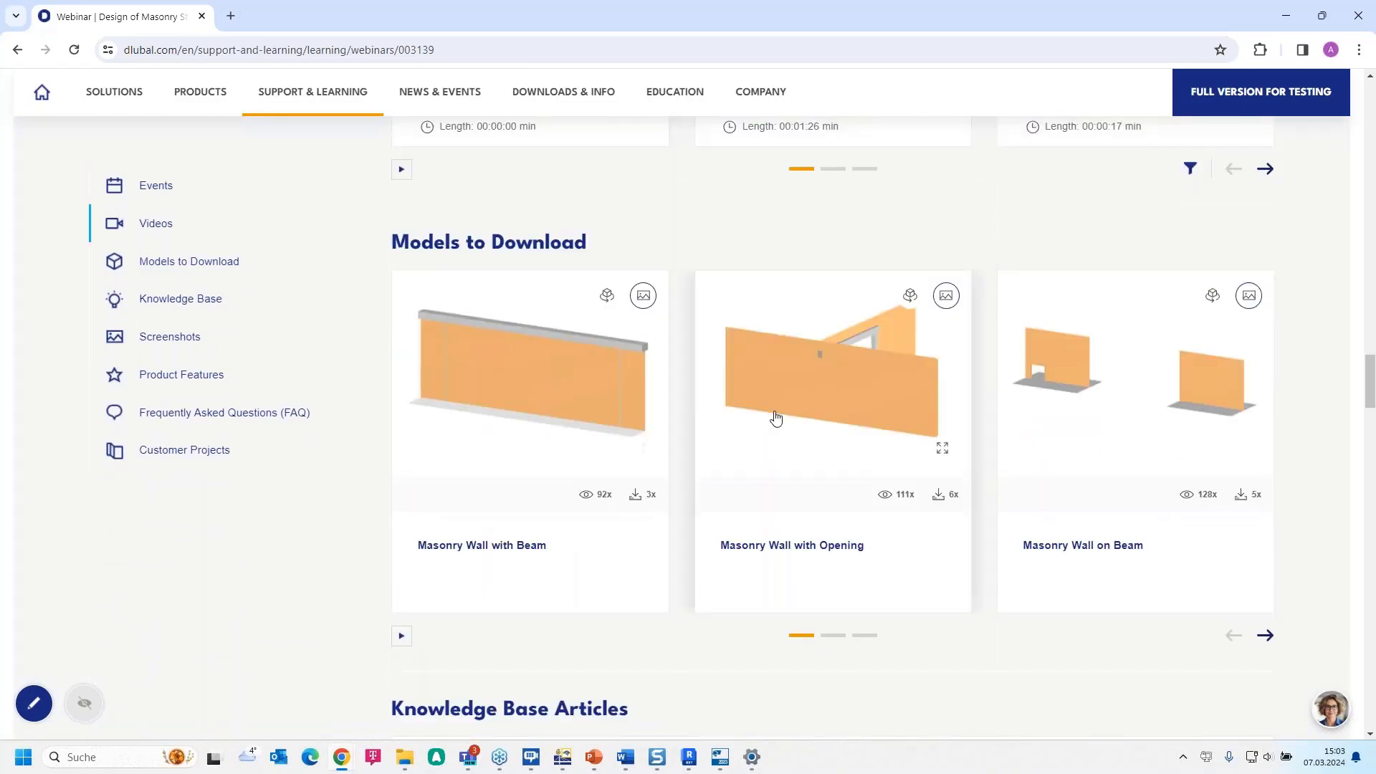